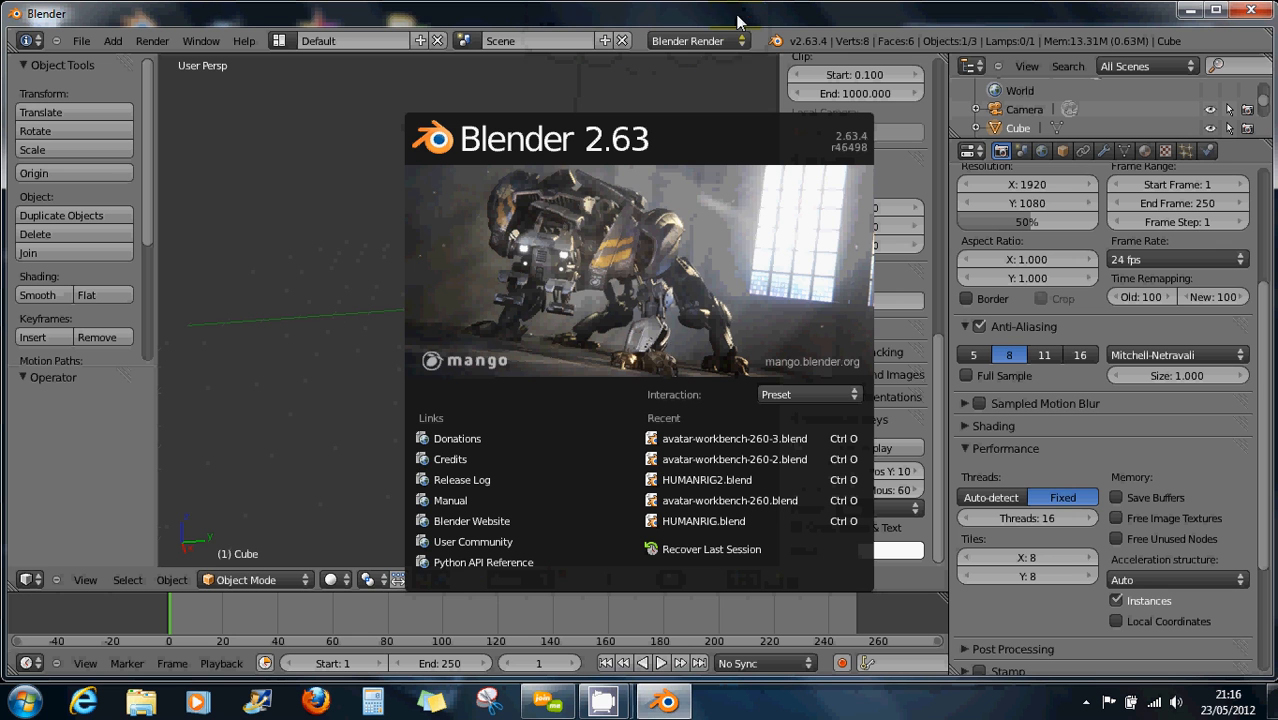
Open the recent file avatar-workbench-260-3.blend
{"action": "left_click", "coordinate": [357, 367]}
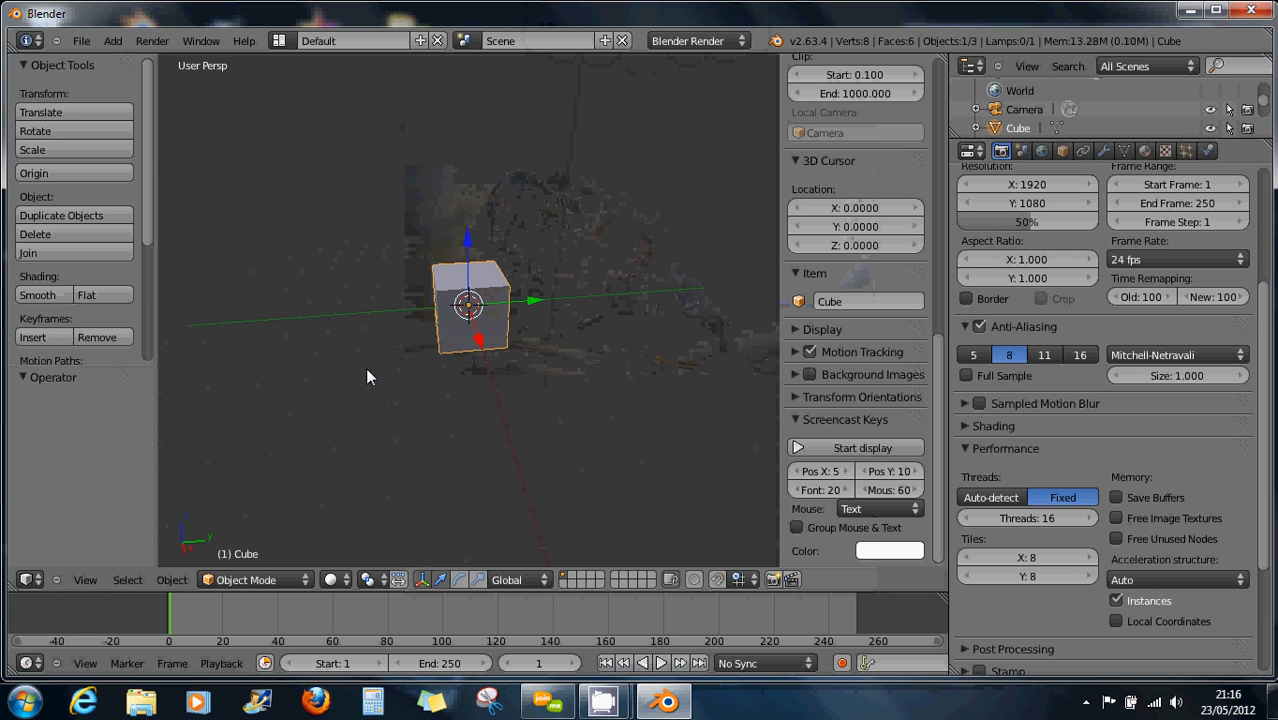
{"action": "left_click", "coordinate": [84, 41]}
{"action": "mouse_move", "coordinate": [98, 98]}
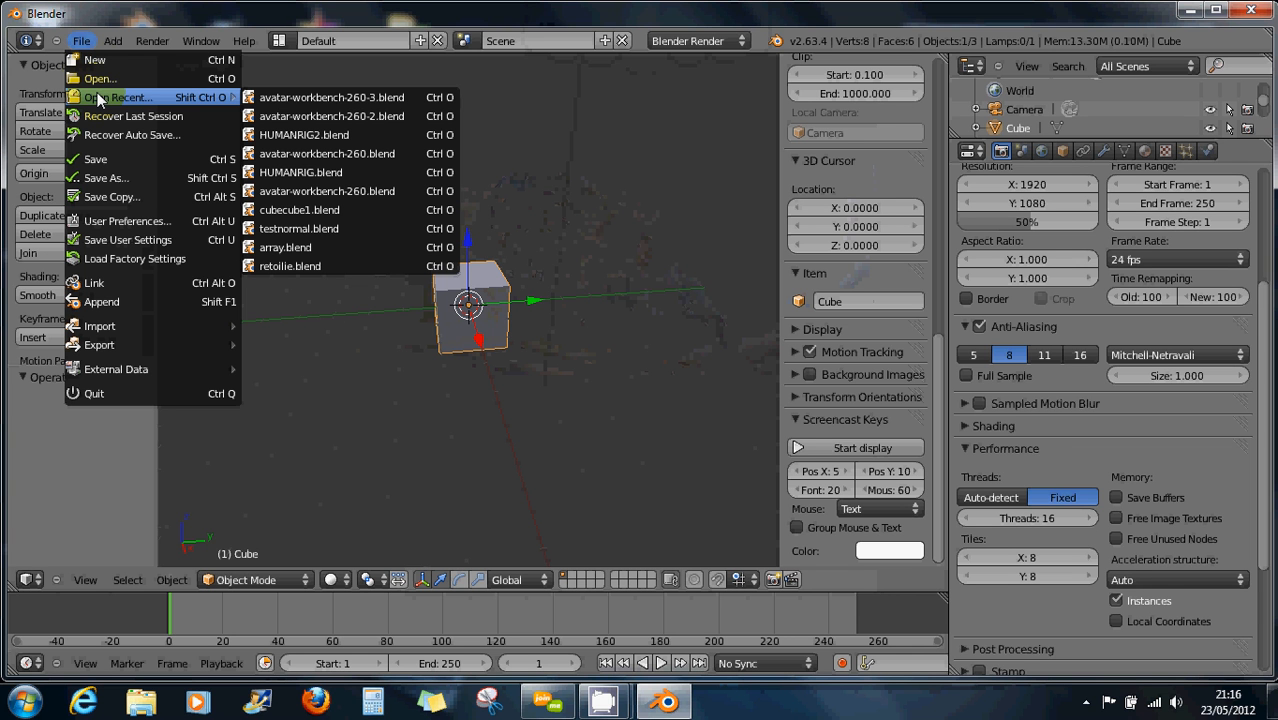
{"action": "left_click", "coordinate": [290, 98]}
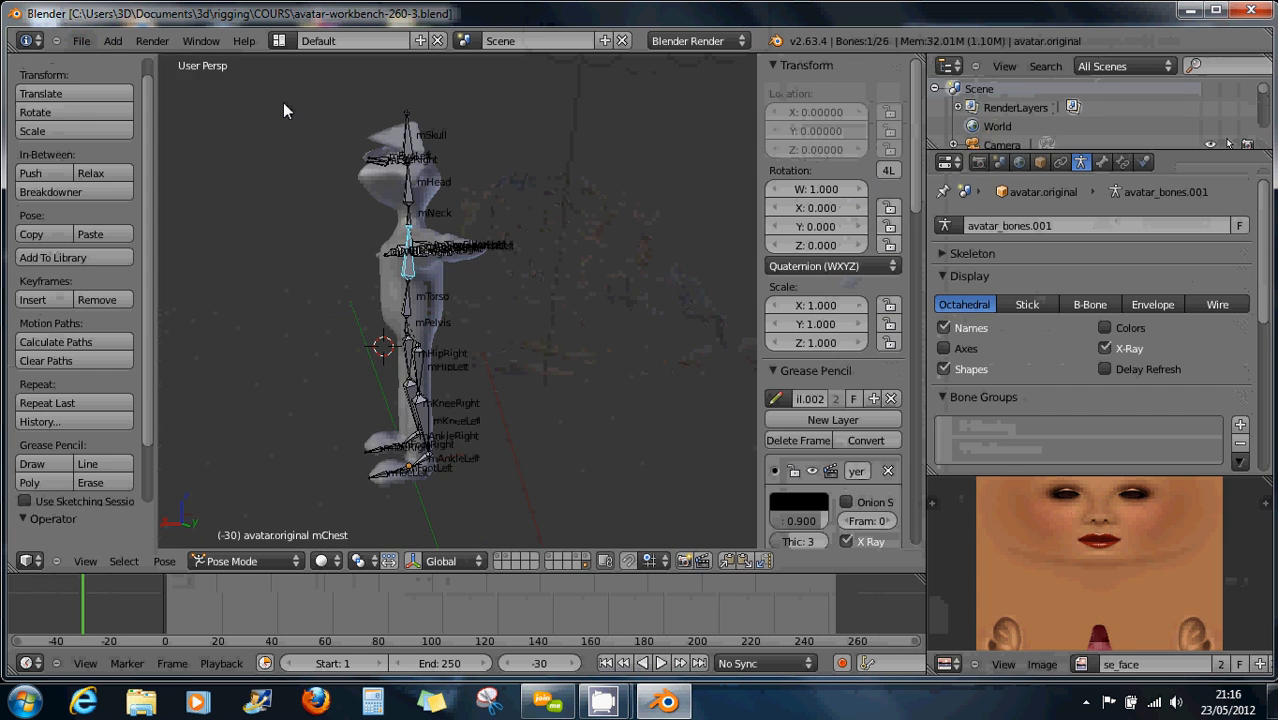
Select the avatar's mElbowLeft bone and turn off the display of bone names on the armature
{"action": "middle_click_drag", "start_coordinate": [410, 205], "coordinate": [534, 252]}
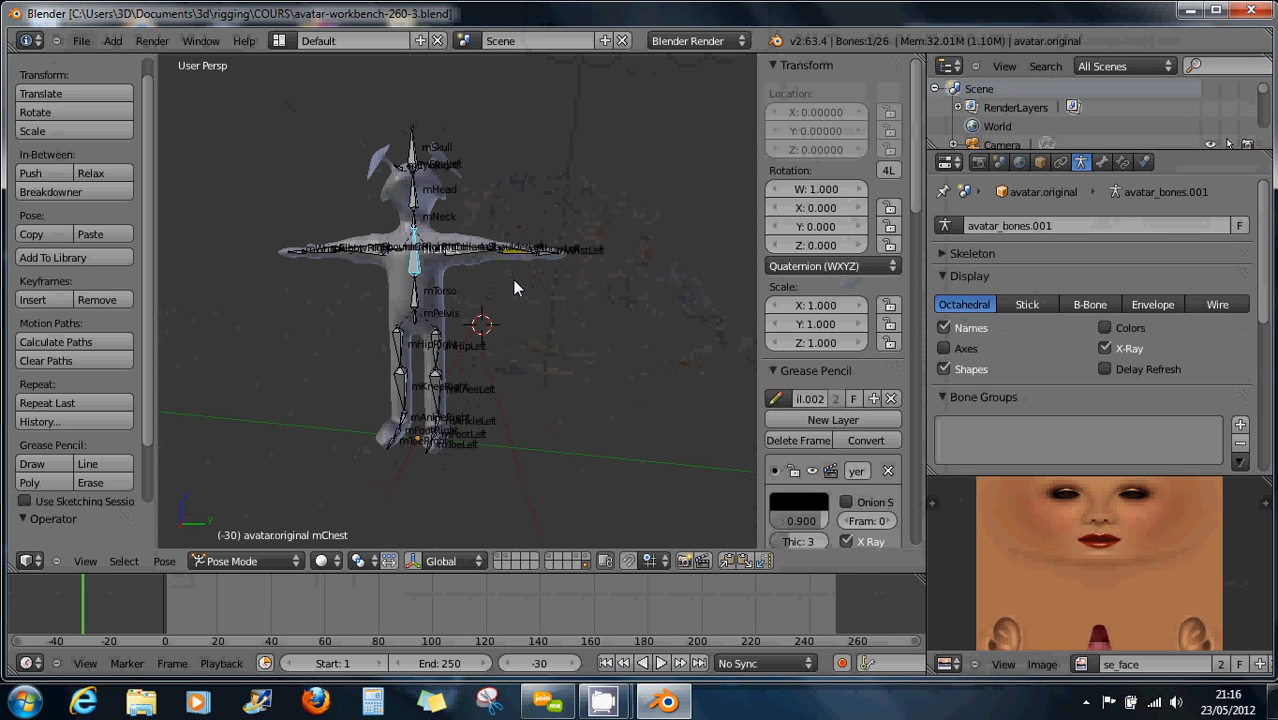
{"action": "scroll", "coordinate": [512, 279], "scroll_direction": "up", "scroll_amount": 2}
{"action": "middle_click_drag", "start_coordinate": [513, 284], "coordinate": [458, 288]}
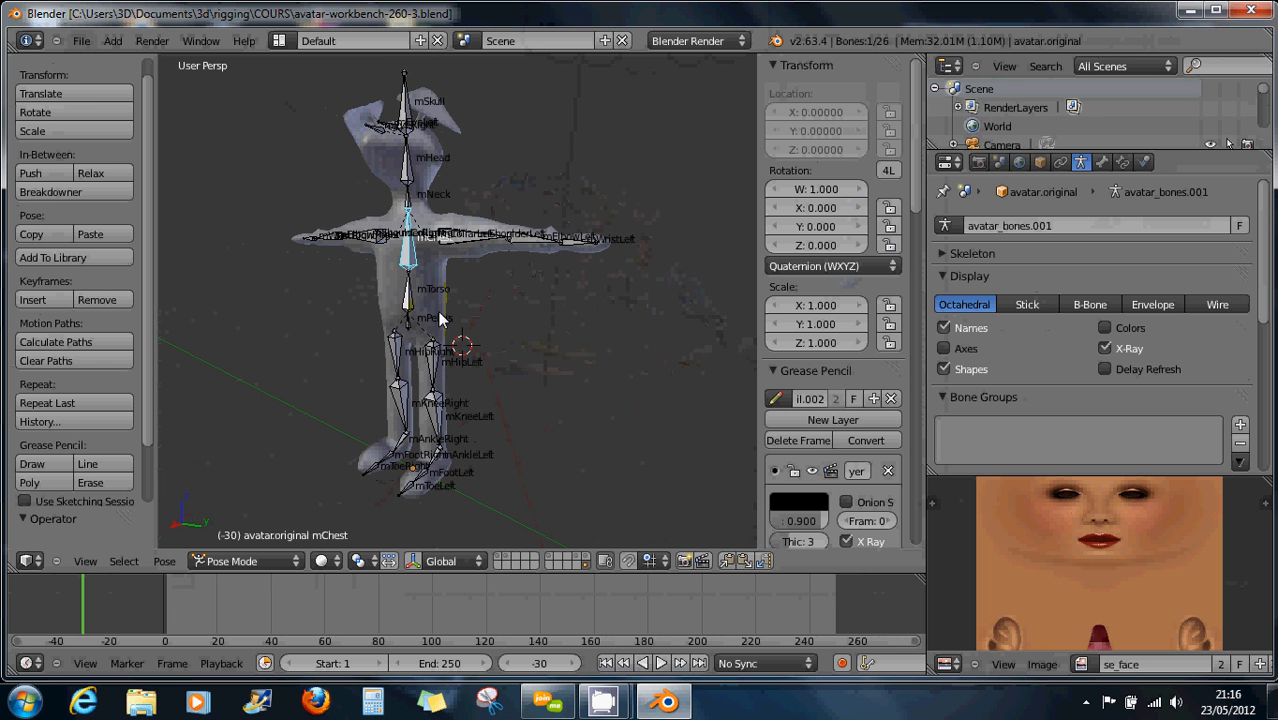
{"action": "middle_click_drag", "start_coordinate": [487, 440], "coordinate": [598, 423]}
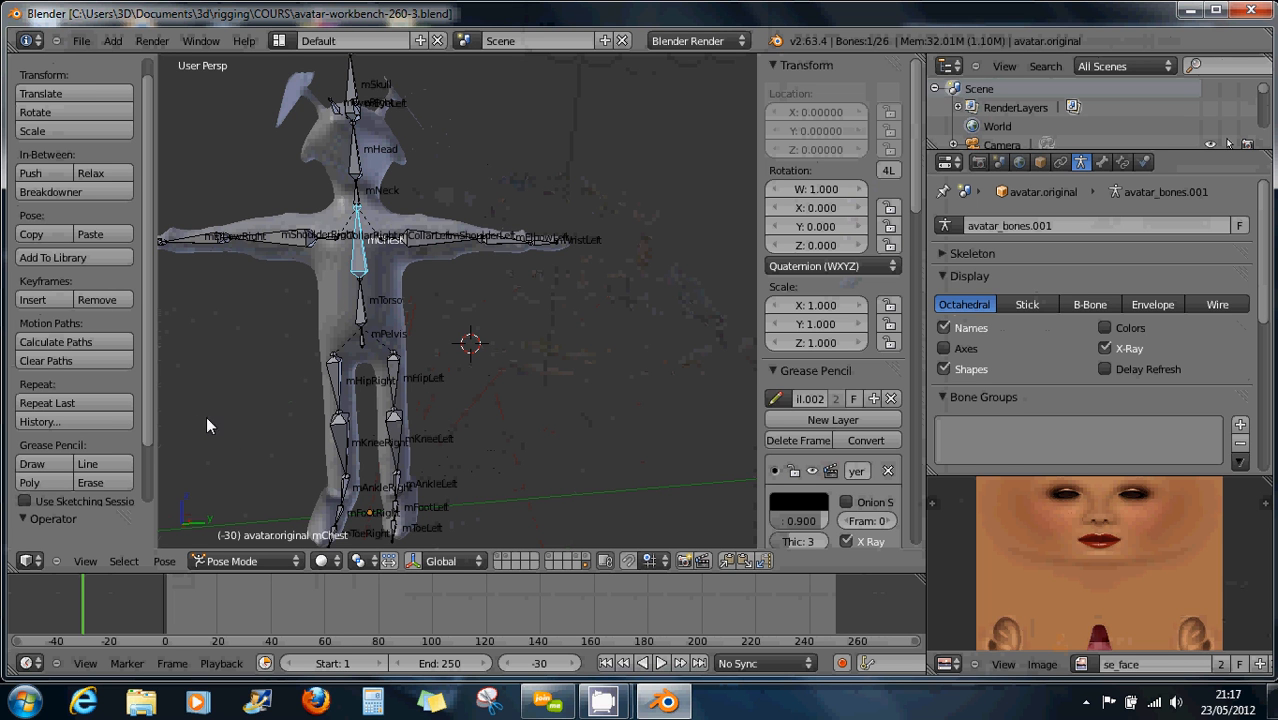
{"action": "right_click", "coordinate": [508, 239]}
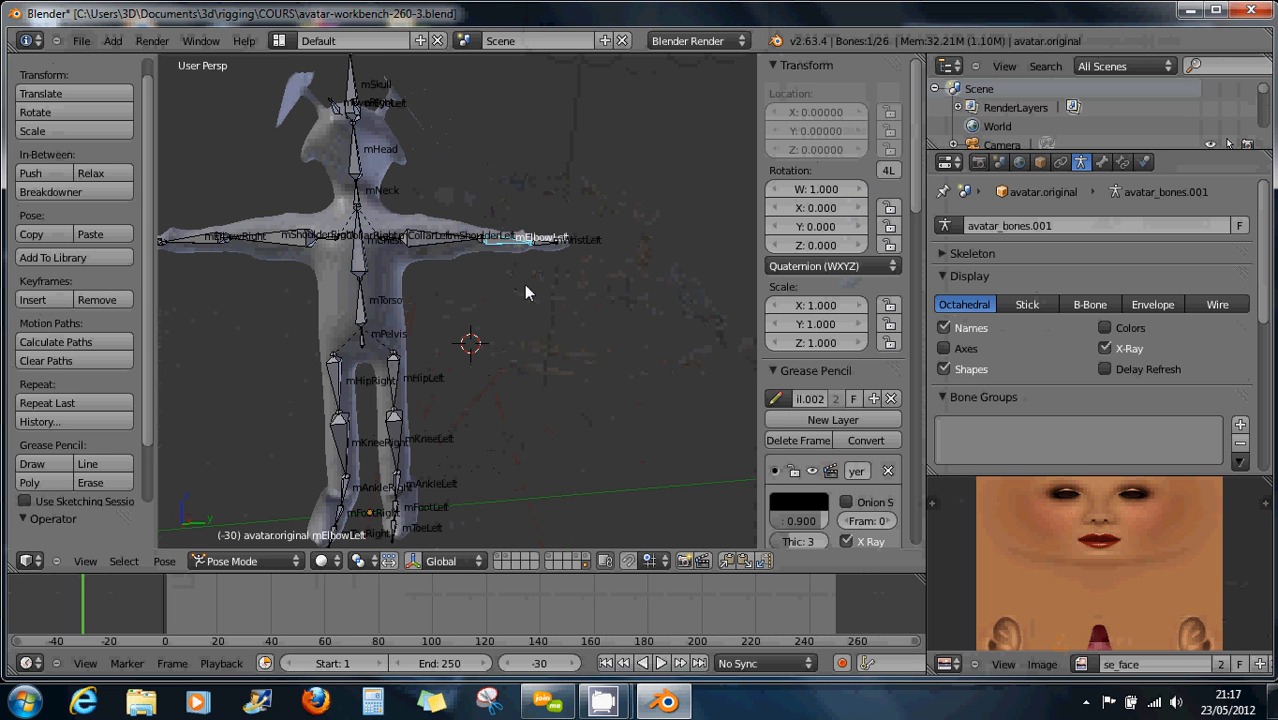
{"action": "scroll", "coordinate": [525, 280], "scroll_direction": "up", "scroll_amount": 2}
{"action": "scroll", "coordinate": [527, 285], "scroll_direction": "up", "scroll_amount": 2}
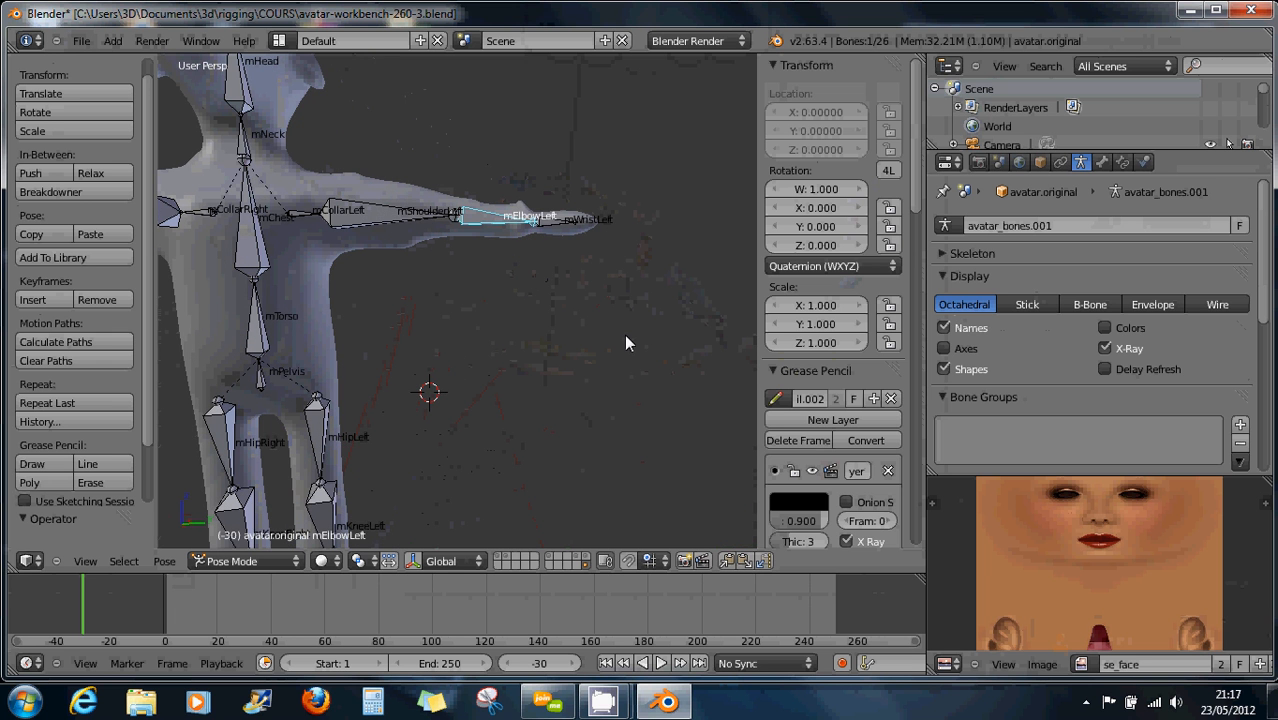
{"action": "left_click", "coordinate": [945, 328]}
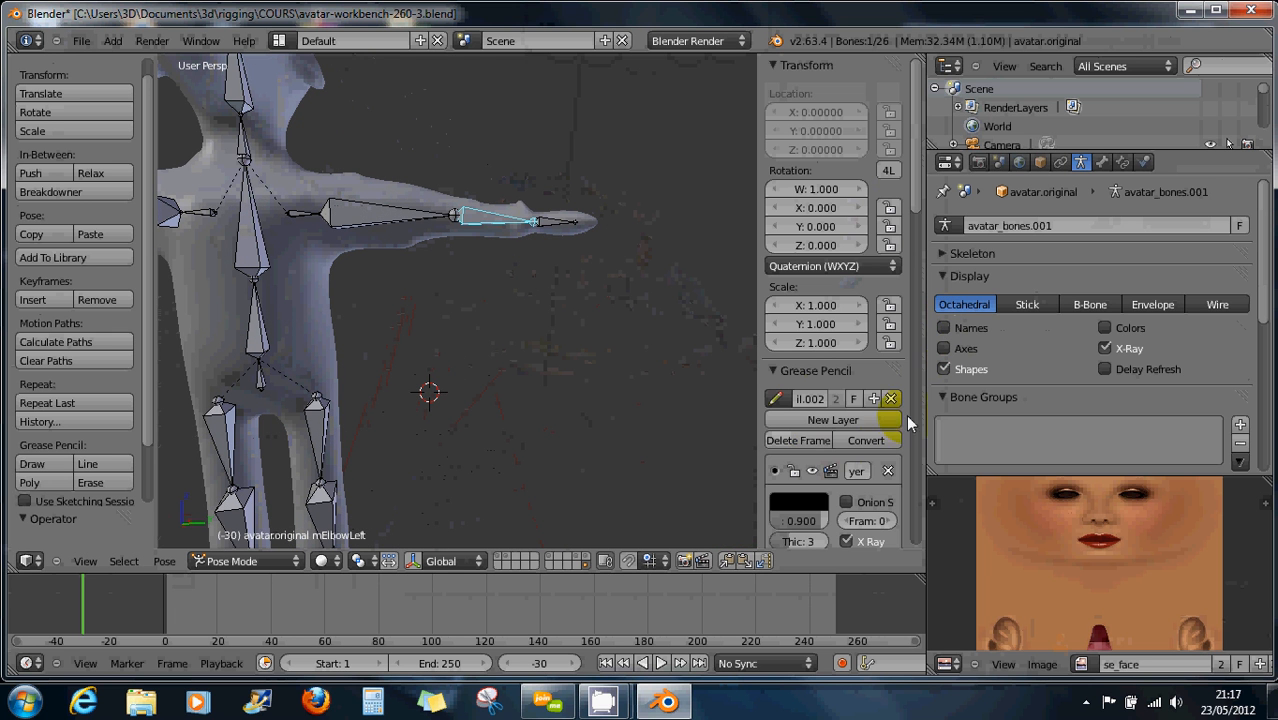
Start the Screencast Keys display in the 3D view
{"action": "left_click_drag", "start_coordinate": [916, 213], "coordinate": [930, 550]}
{"action": "left_click", "coordinate": [822, 428]}
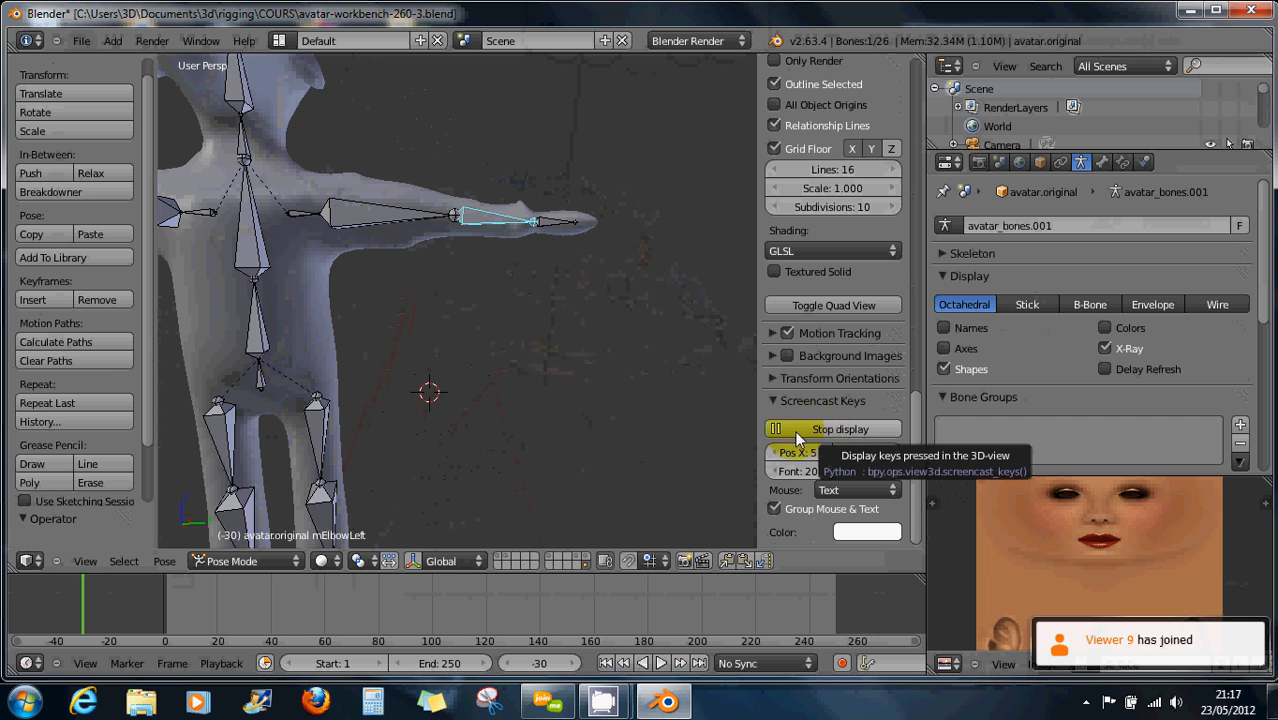
{"action": "left_click", "coordinate": [674, 438]}
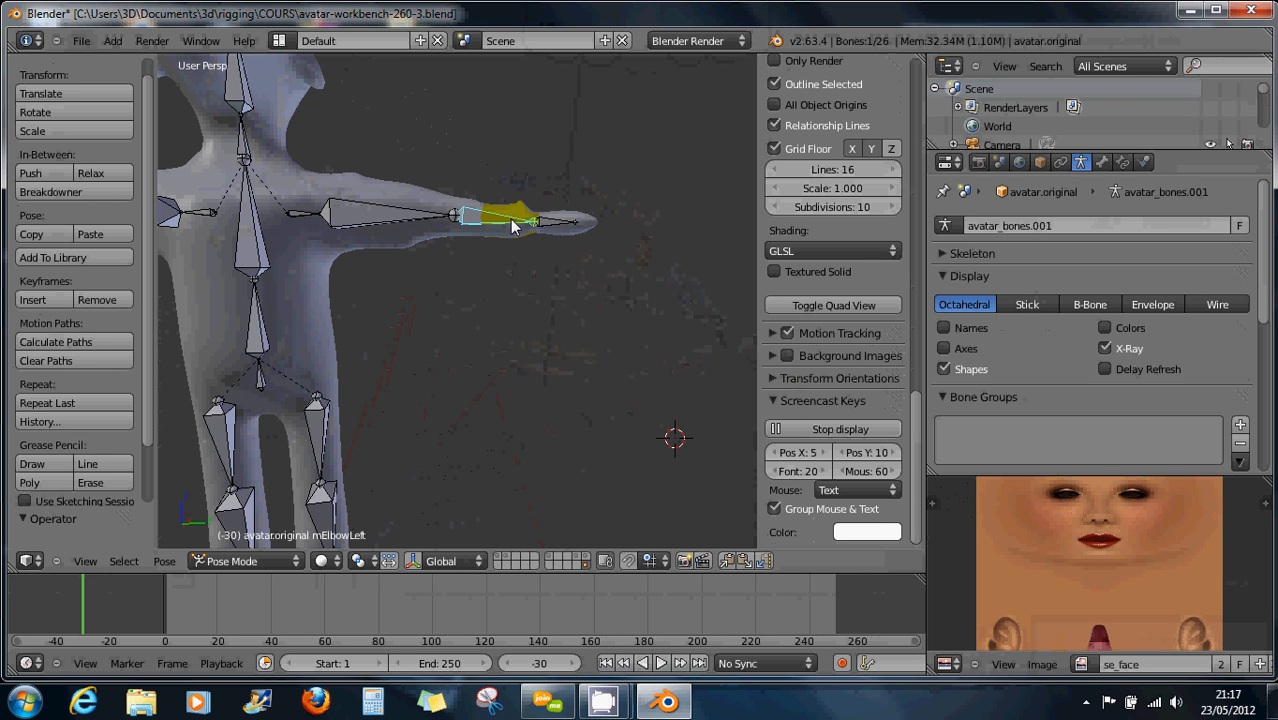
Rotate the mElbowLeft bone by about 43 degrees to test the mesh deformation, and clear its pose rotation
{"action": "right_click", "coordinate": [503, 223]}
{"action": "key", "text": "r"}
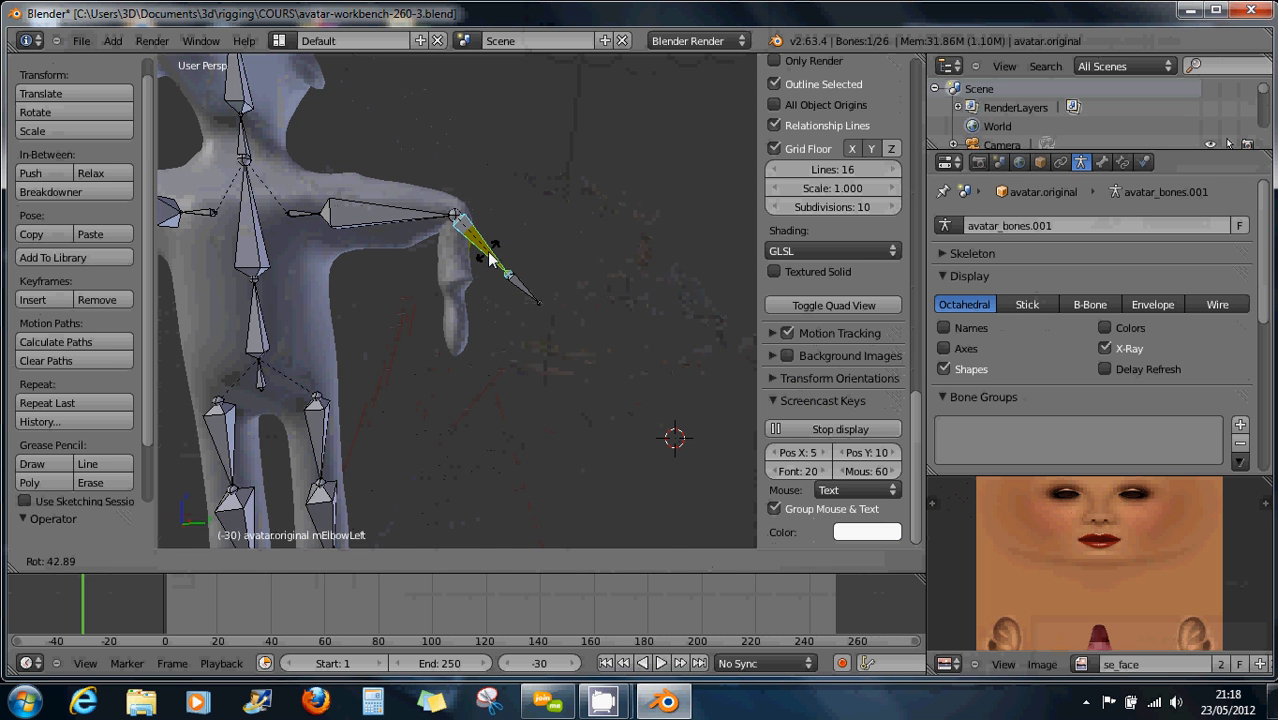
{"action": "left_click", "coordinate": [490, 258]}
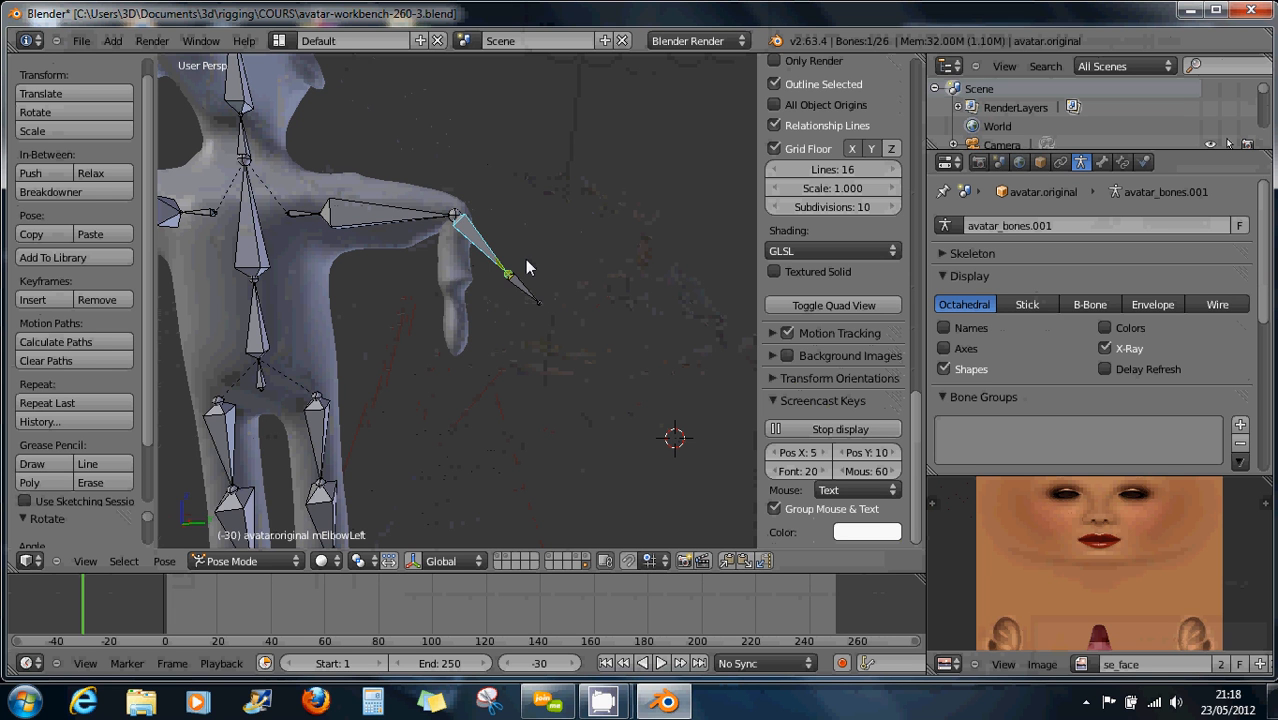
{"action": "key", "text": "alt+r"}
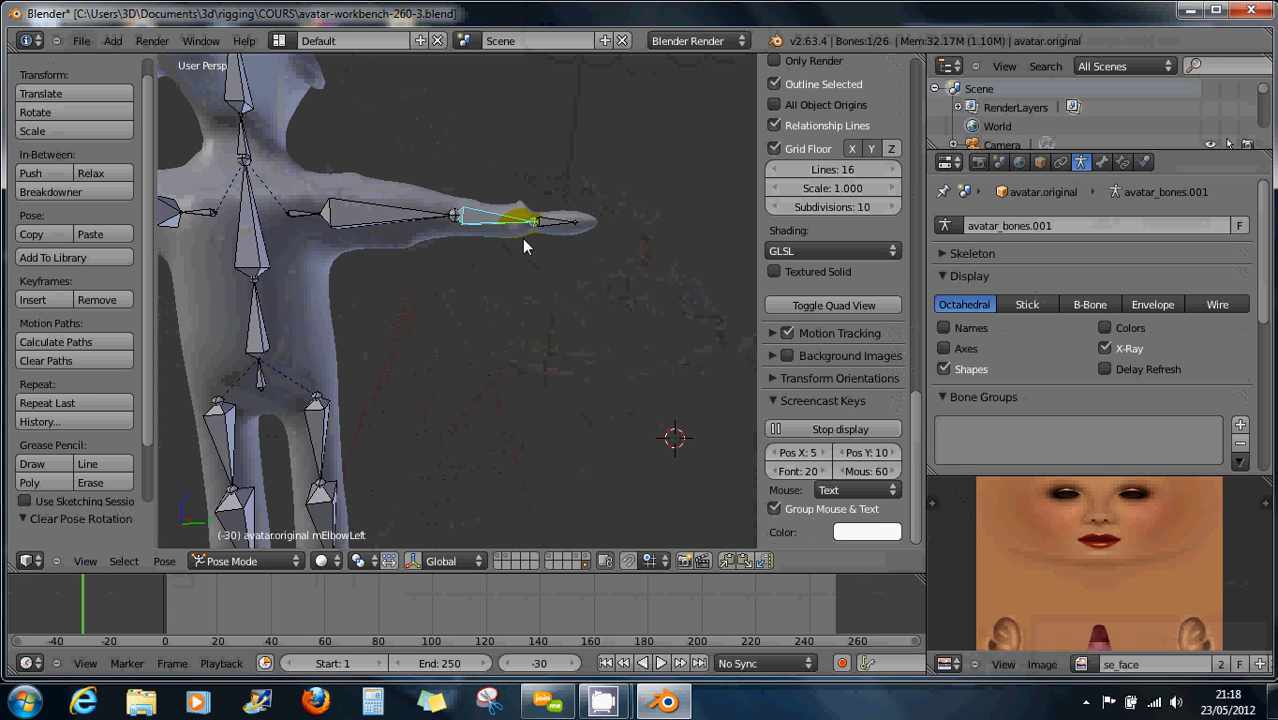
{"action": "left_click", "coordinate": [164, 561]}
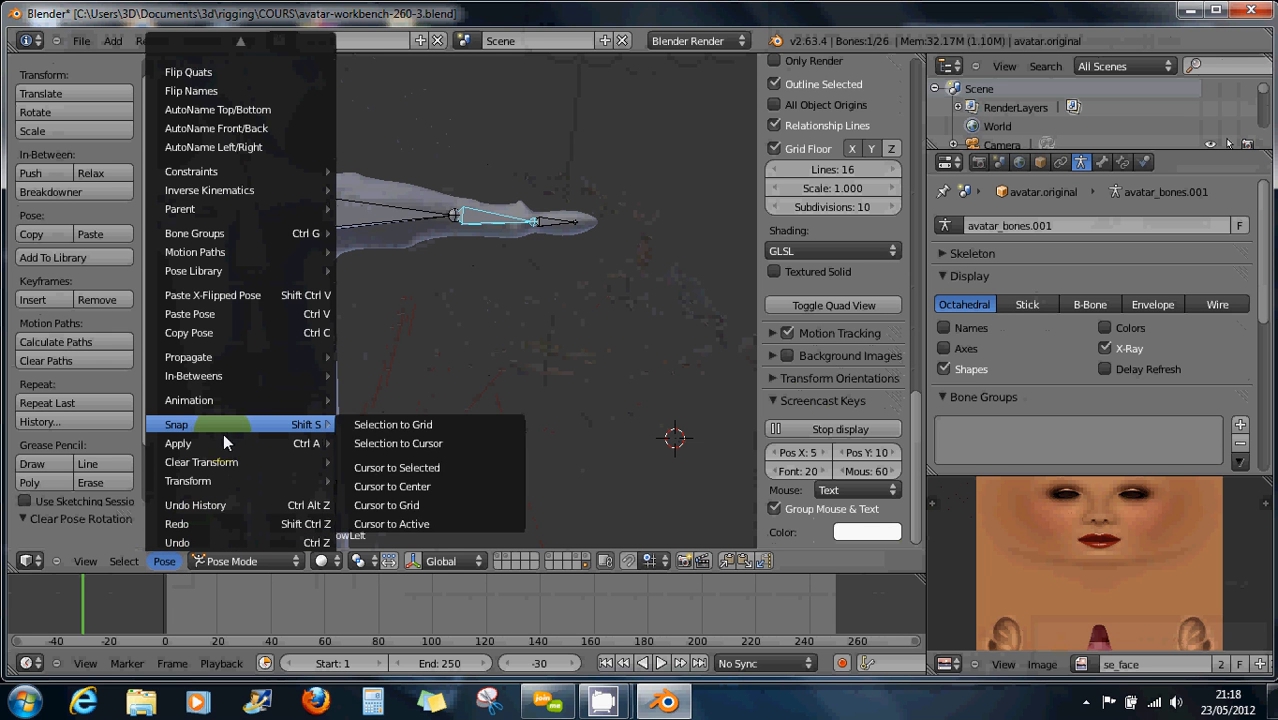
{"action": "mouse_move", "coordinate": [238, 461]}
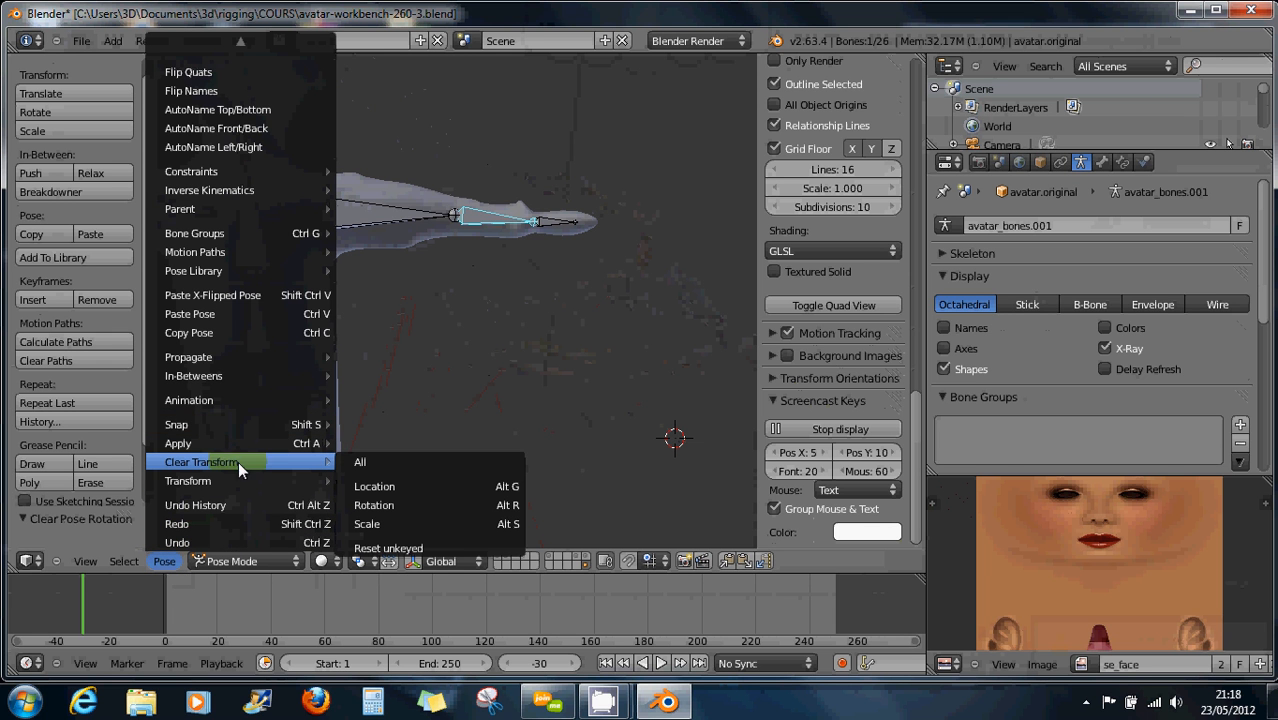
{"action": "left_click", "coordinate": [477, 526]}
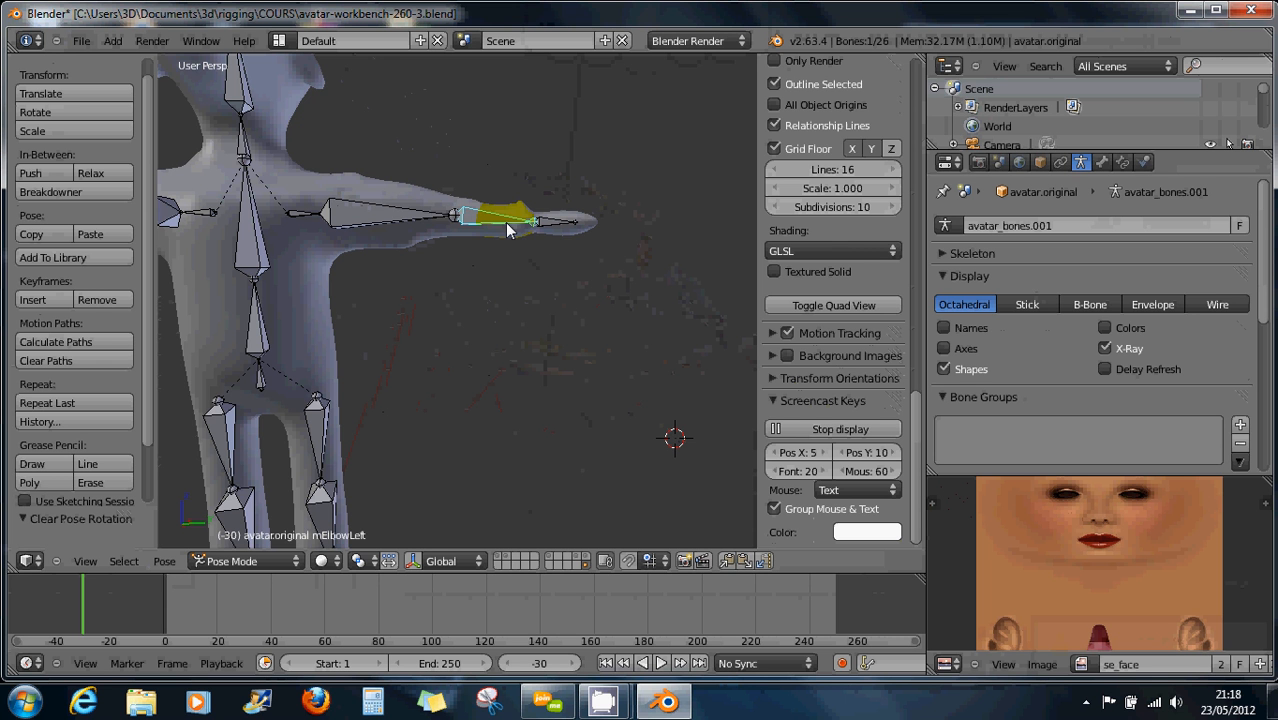
{"action": "middle_click_drag", "start_coordinate": [505, 222], "coordinate": [503, 268]}
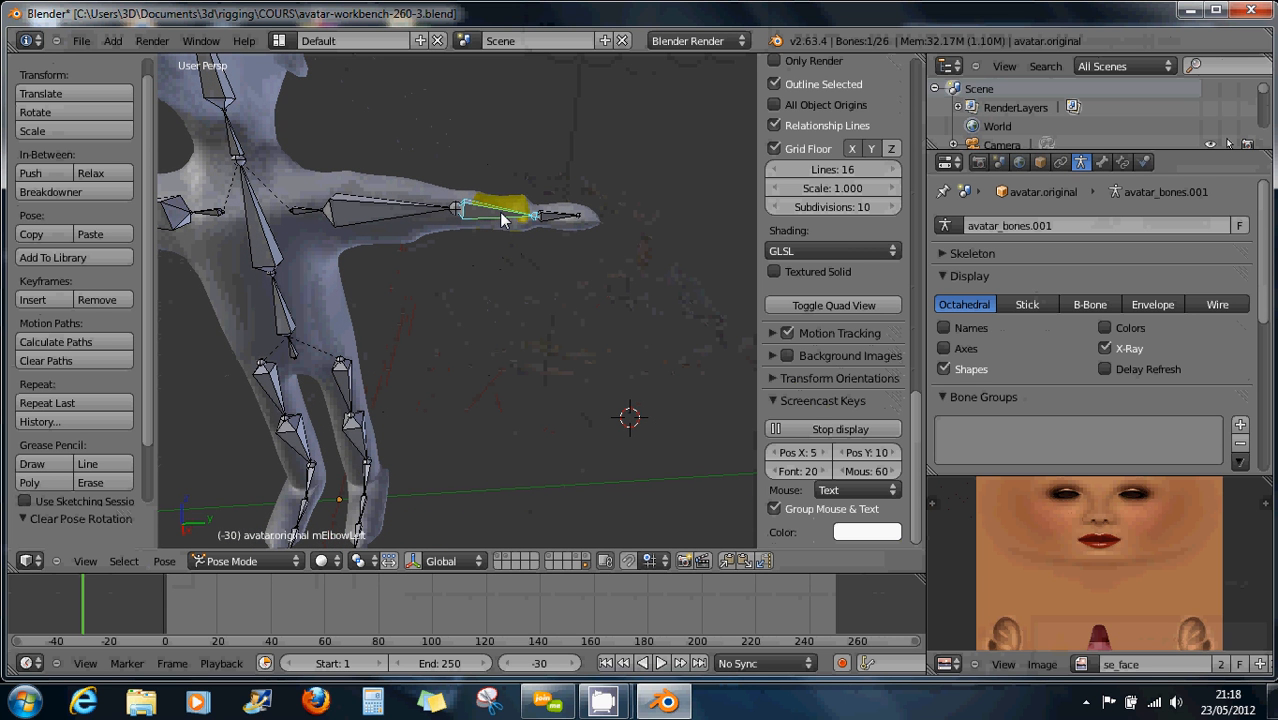
{"action": "middle_click_drag", "start_coordinate": [508, 216], "coordinate": [507, 184]}
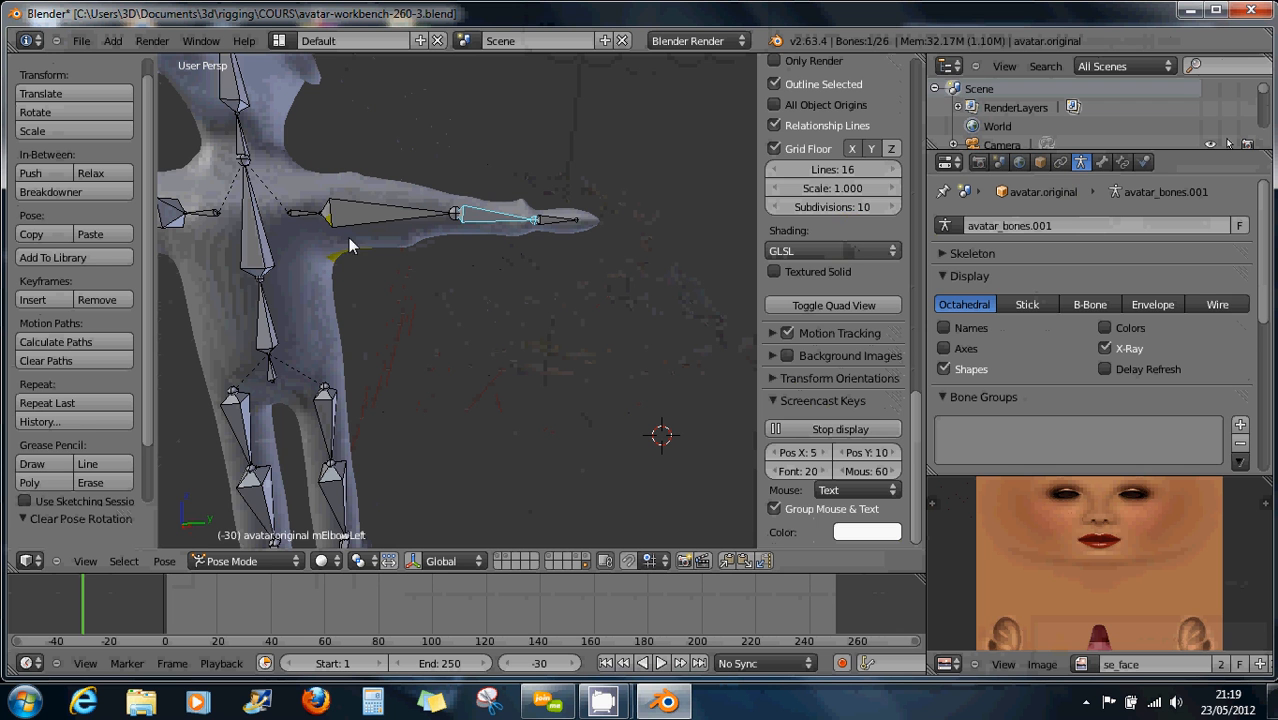
Select the avatar mesh and examine the settings of its two Armature modifiers
{"action": "right_click", "coordinate": [299, 252]}
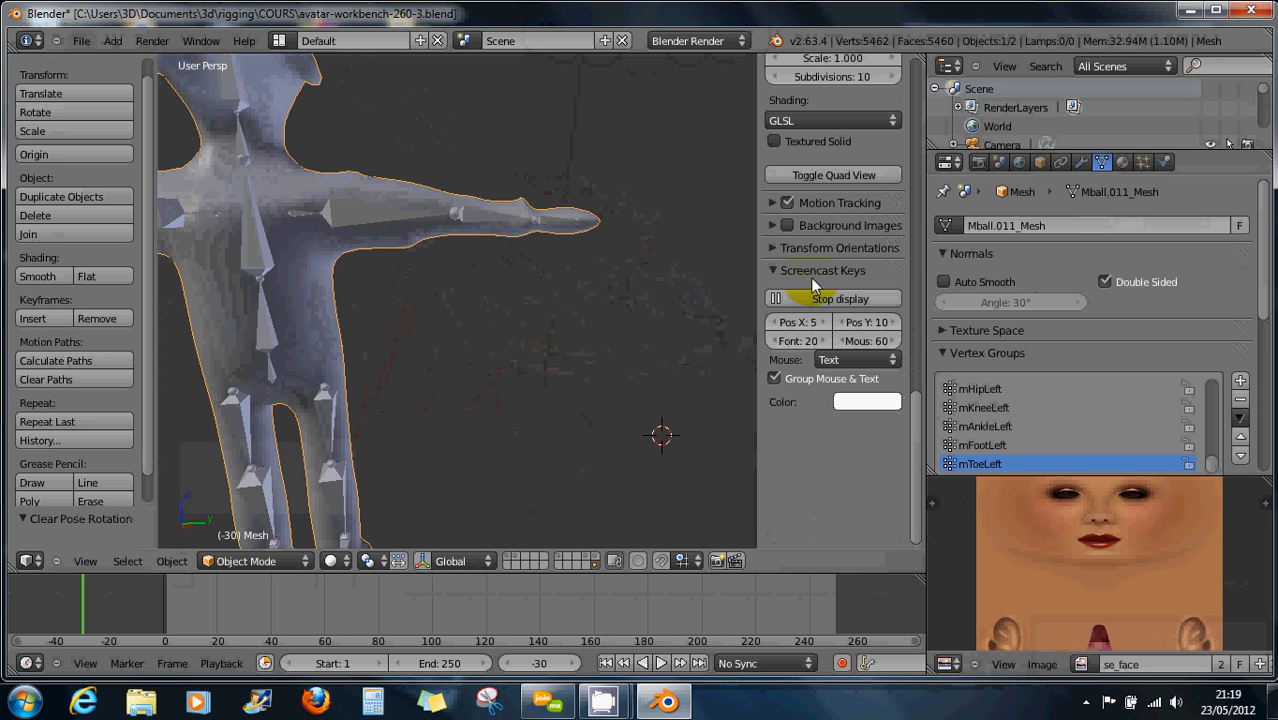
{"action": "left_click", "coordinate": [1082, 162]}
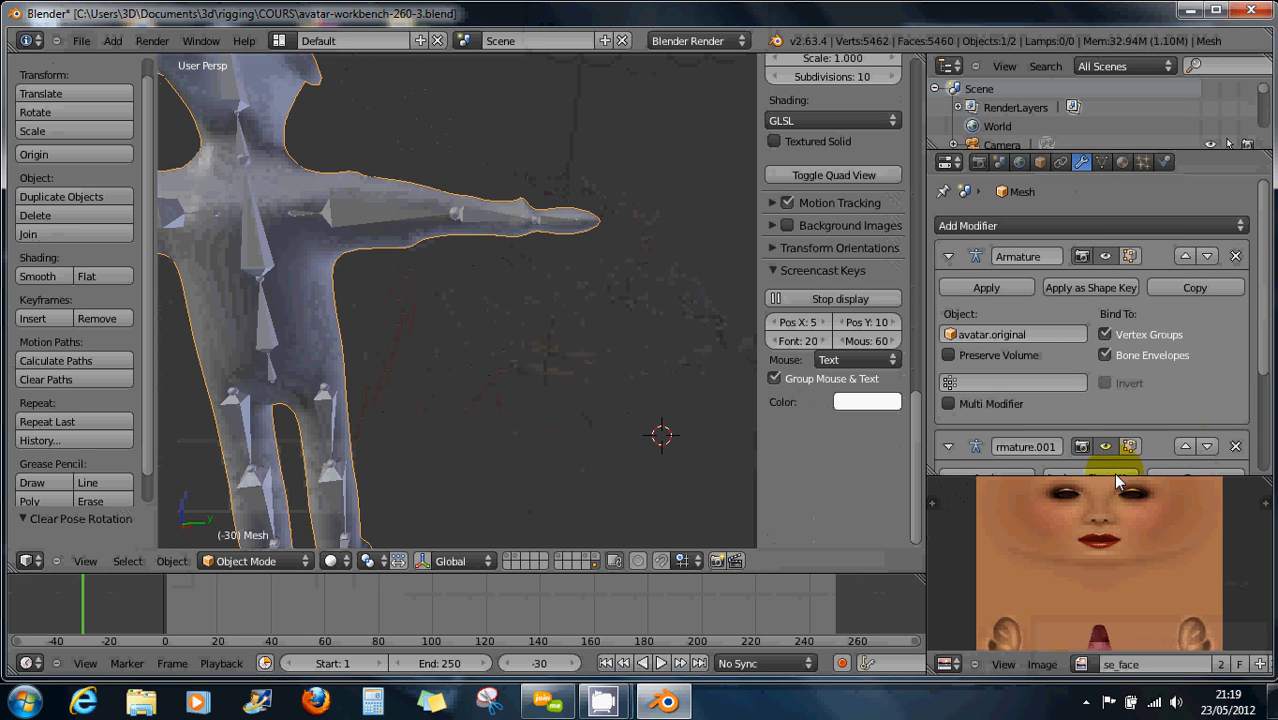
{"action": "left_click_drag", "start_coordinate": [1113, 475], "coordinate": [1119, 584]}
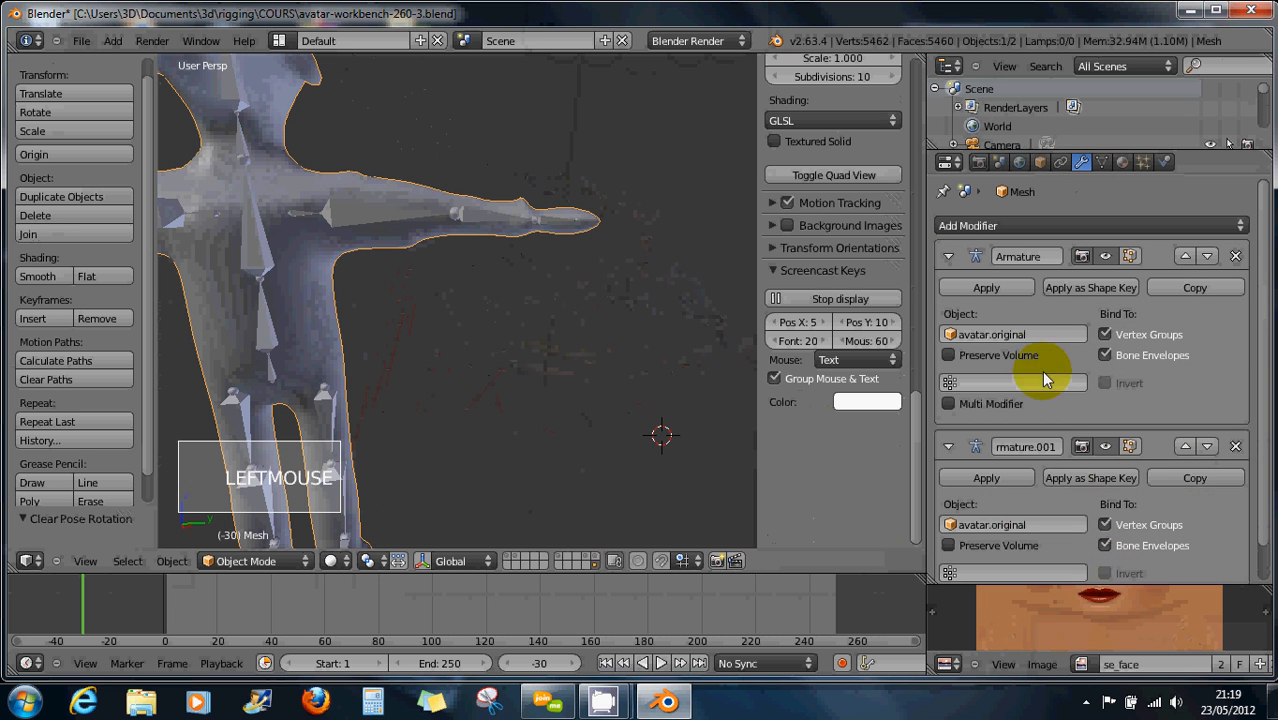
{"action": "left_click", "coordinate": [948, 256]}
{"action": "left_click", "coordinate": [949, 291]}
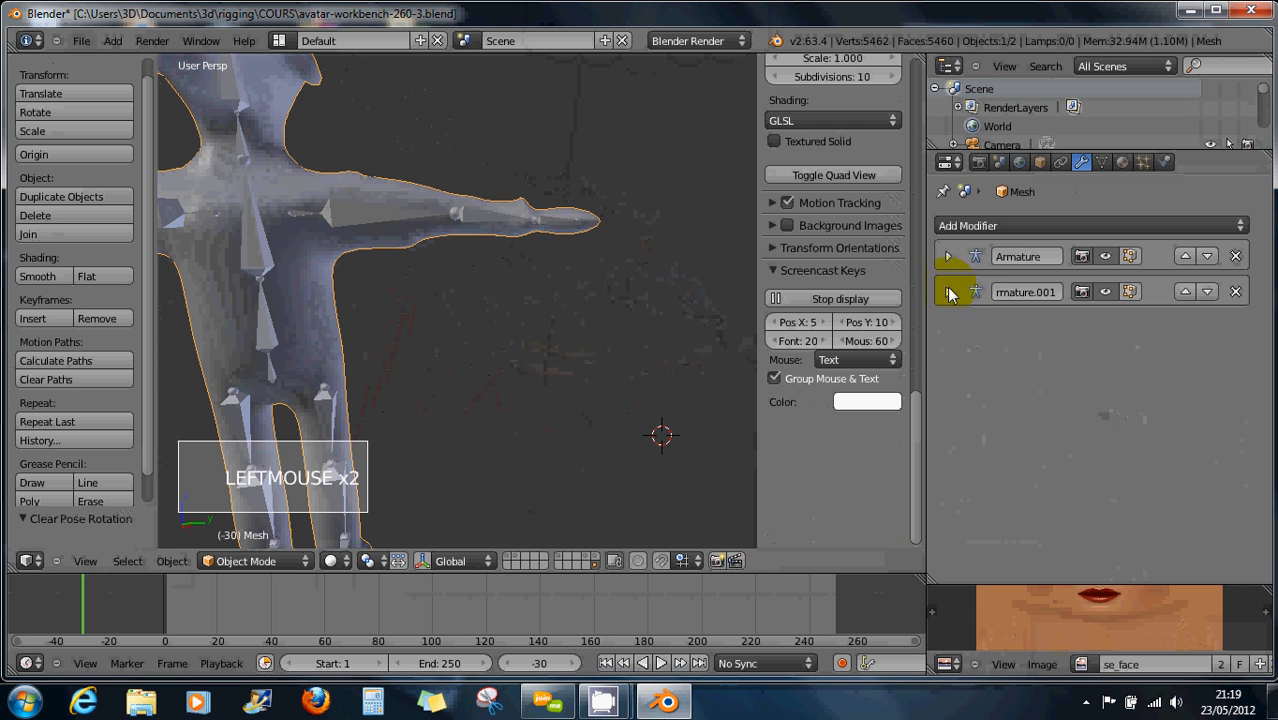
{"action": "left_click", "coordinate": [948, 292]}
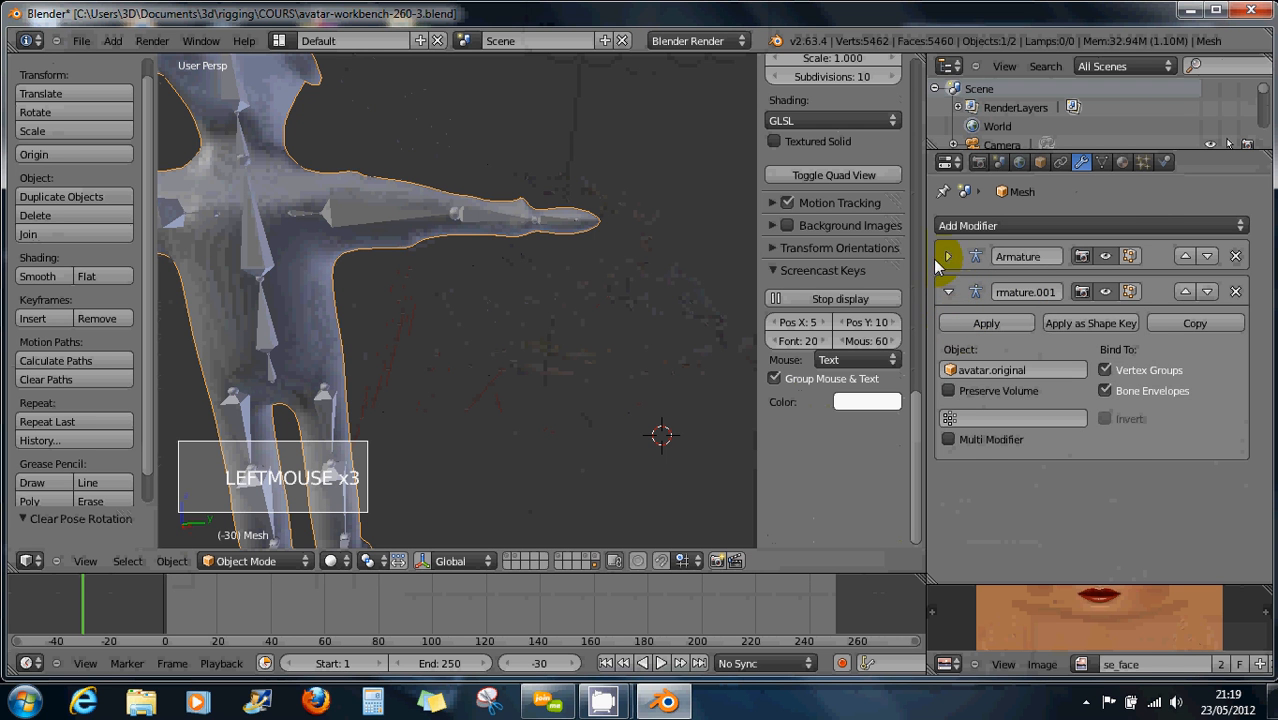
{"action": "left_click", "coordinate": [948, 256]}
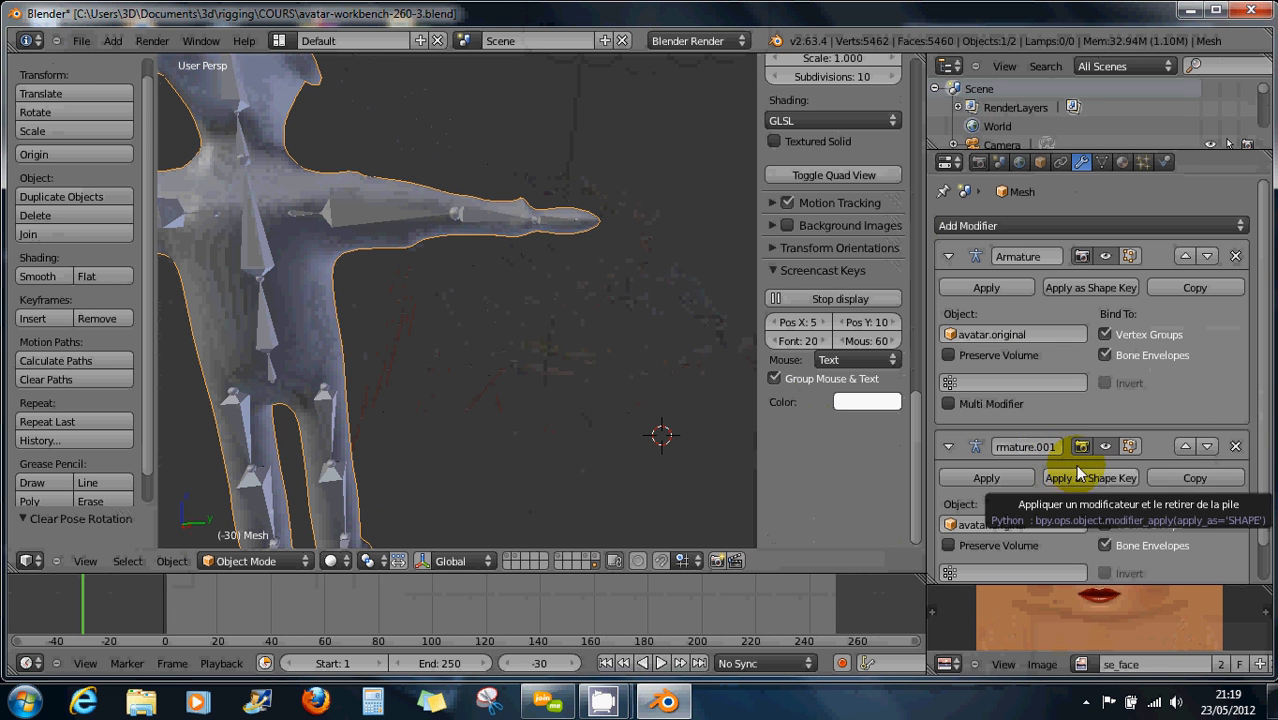
{"action": "left_click", "coordinate": [948, 447]}
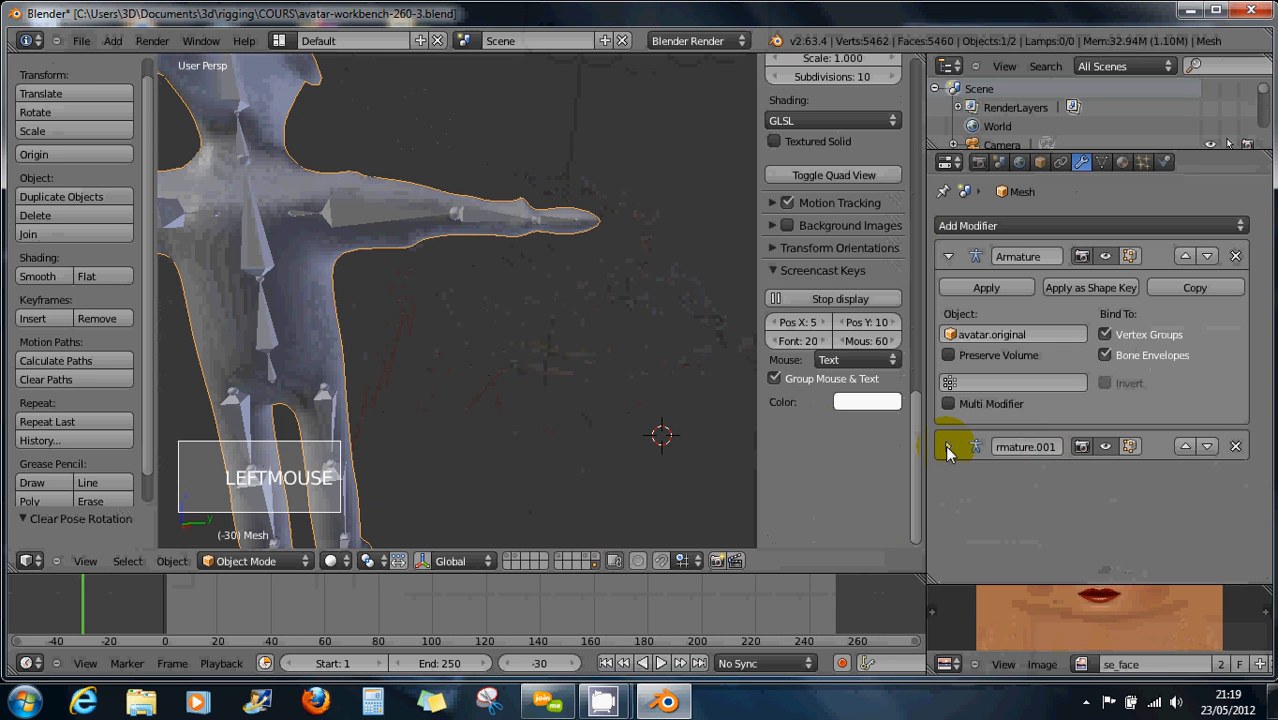
{"action": "left_click", "coordinate": [948, 447]}
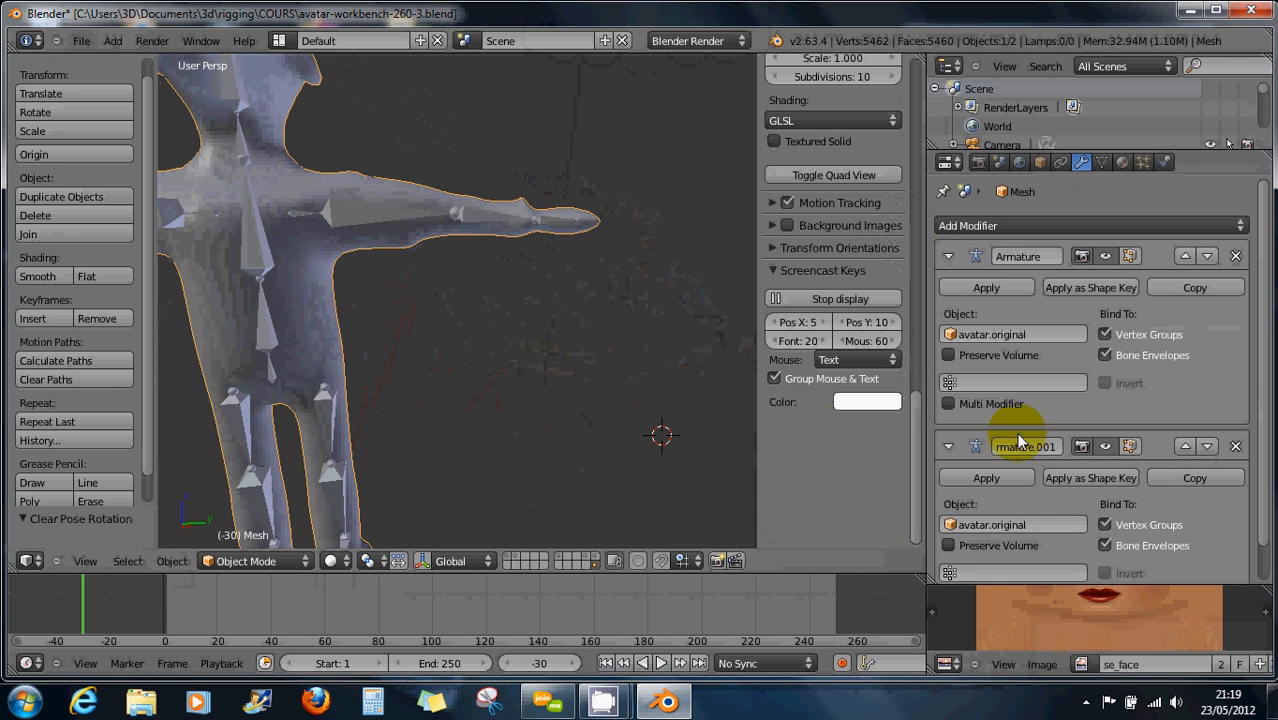
Collapse both modifiers of the mesh and remove the first one, named Armature
{"action": "left_click", "coordinate": [949, 257]}
{"action": "left_click", "coordinate": [950, 290]}
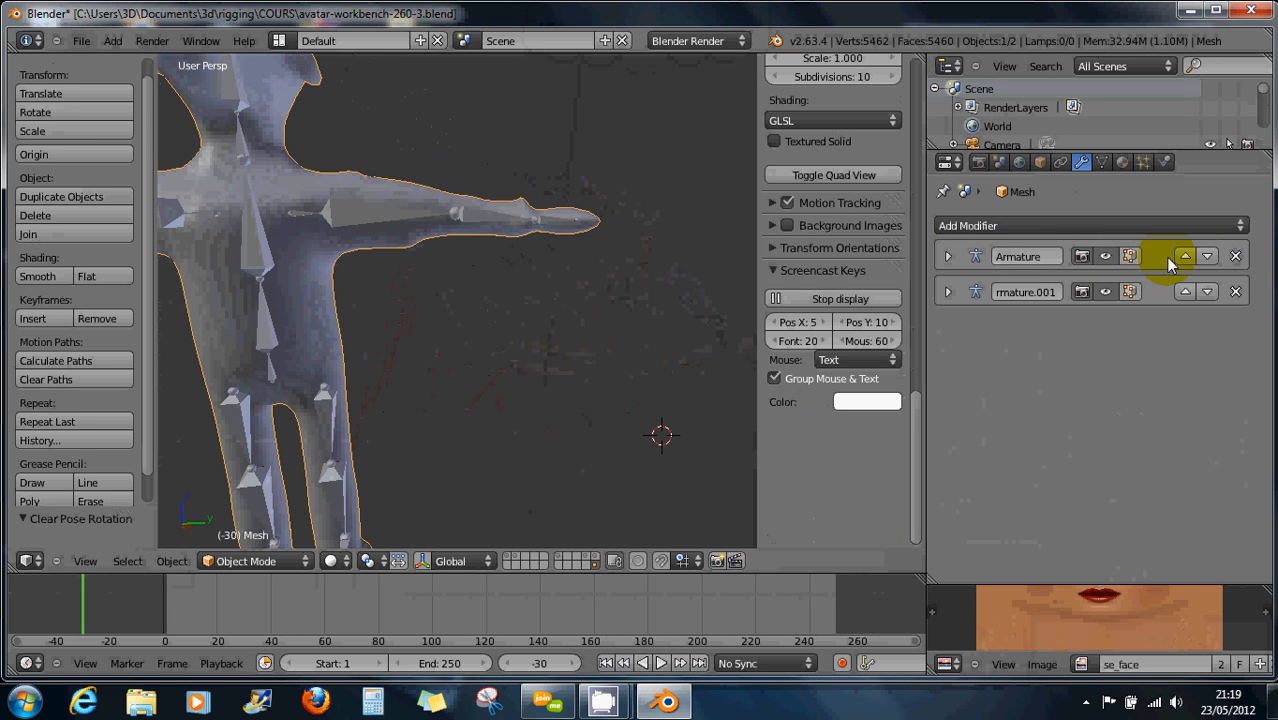
{"action": "left_click", "coordinate": [1237, 256]}
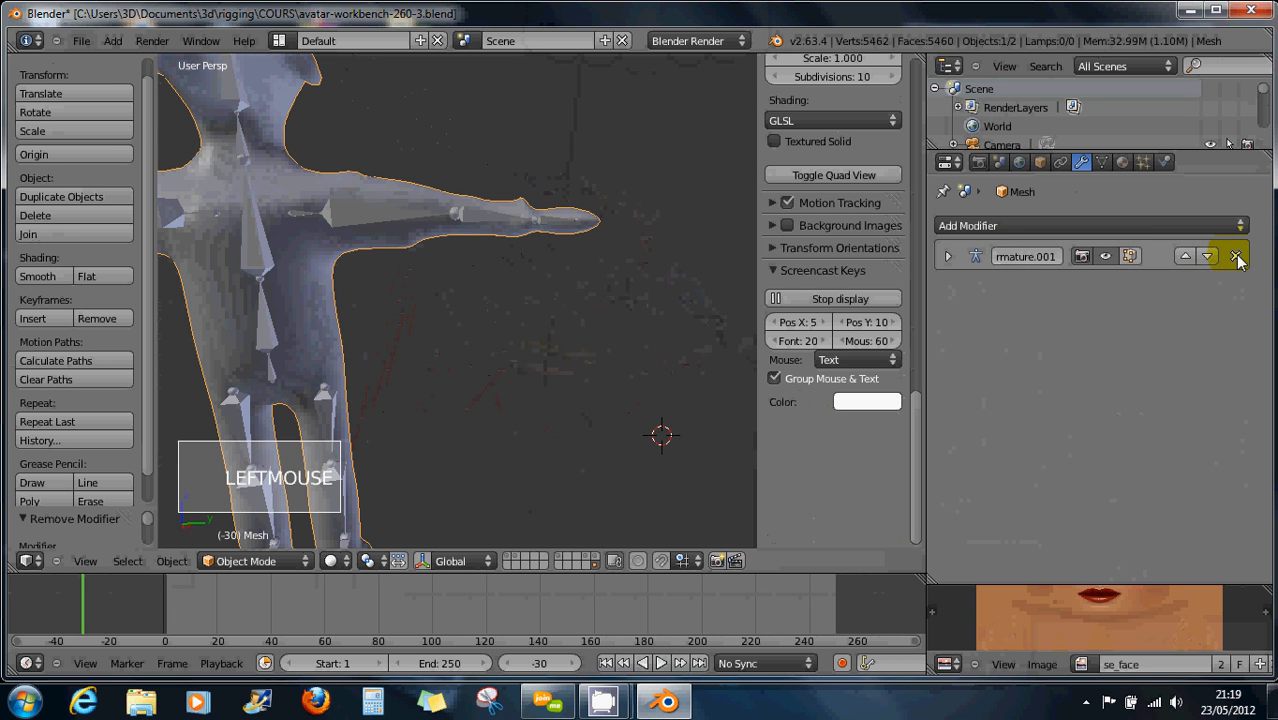
Test the mesh deformation by rotating the mElbowLeft bone, and cancel the rotation
{"action": "right_click", "coordinate": [488, 213]}
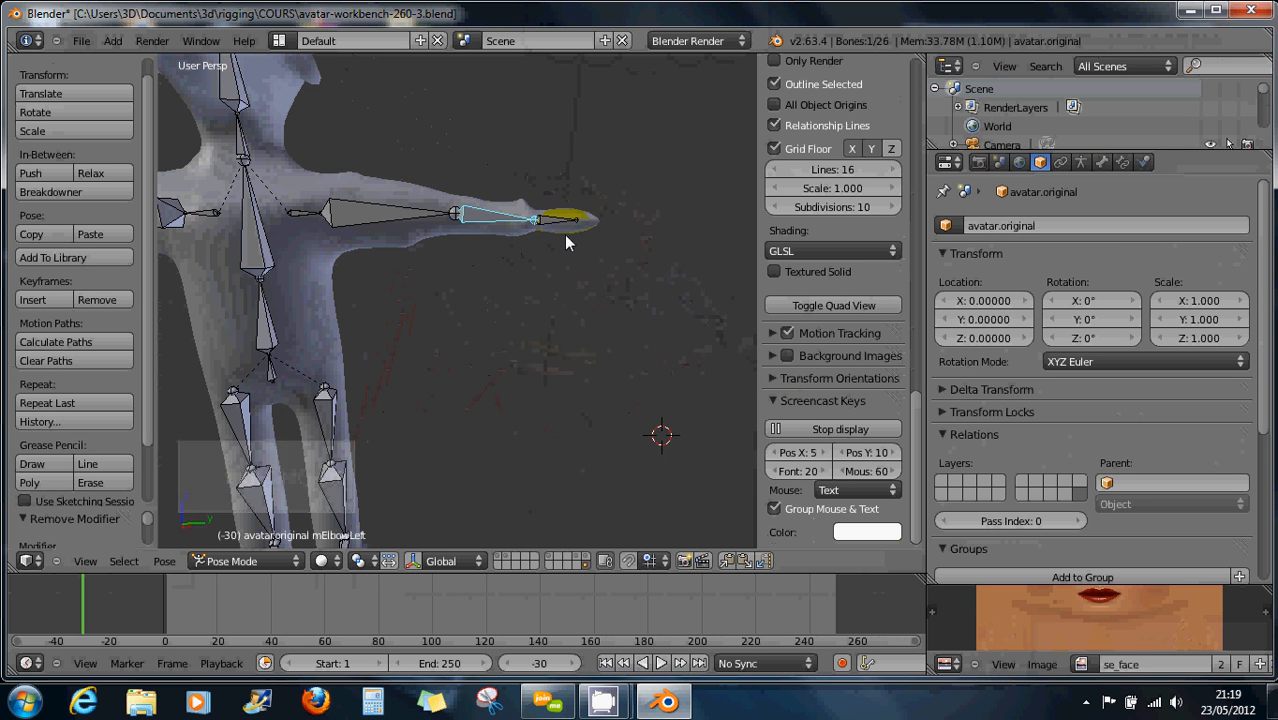
{"action": "key", "text": "r"}
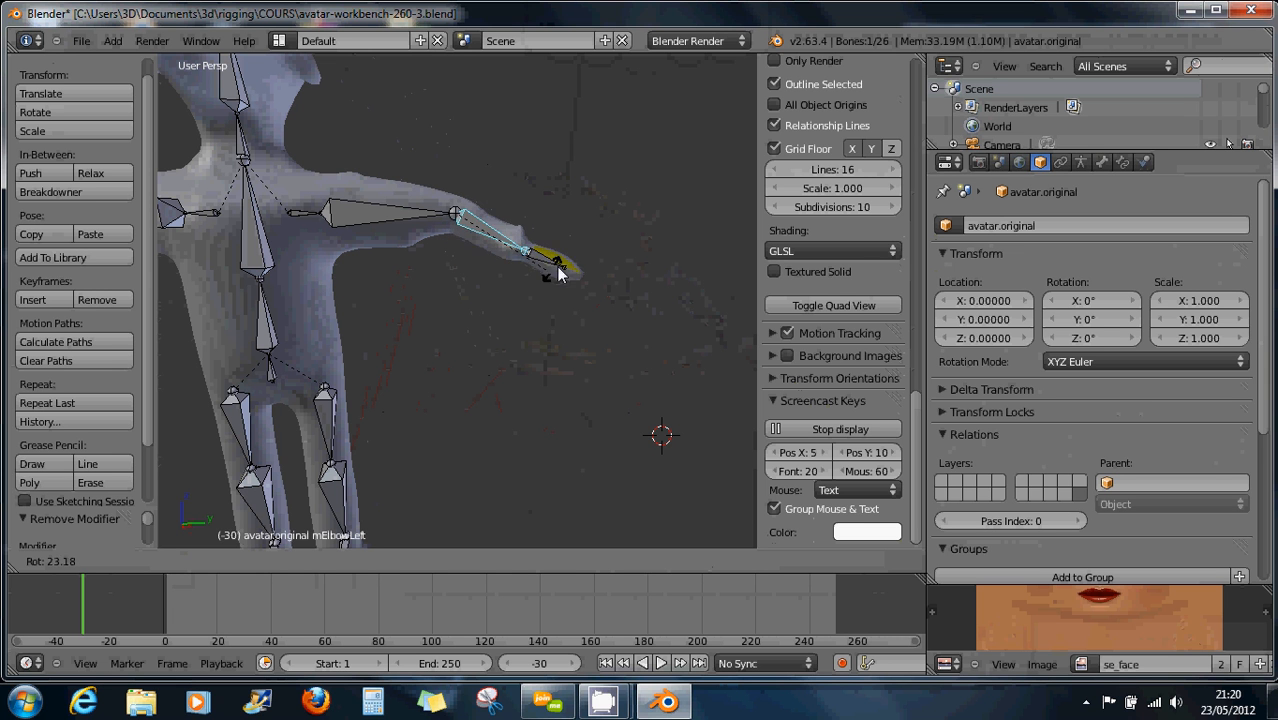
{"action": "right_click", "coordinate": [563, 261]}
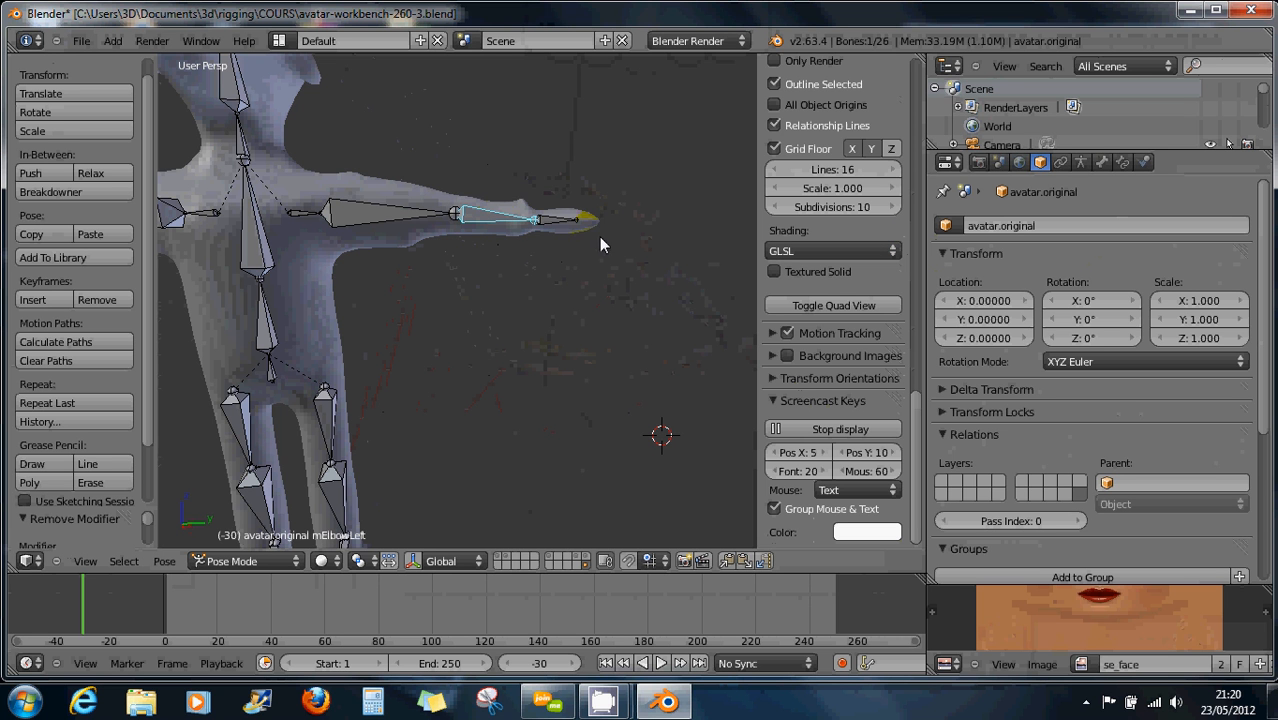
Select the avatar mesh again and expand its Armature.001 modifier to review the settings
{"action": "right_click", "coordinate": [422, 223]}
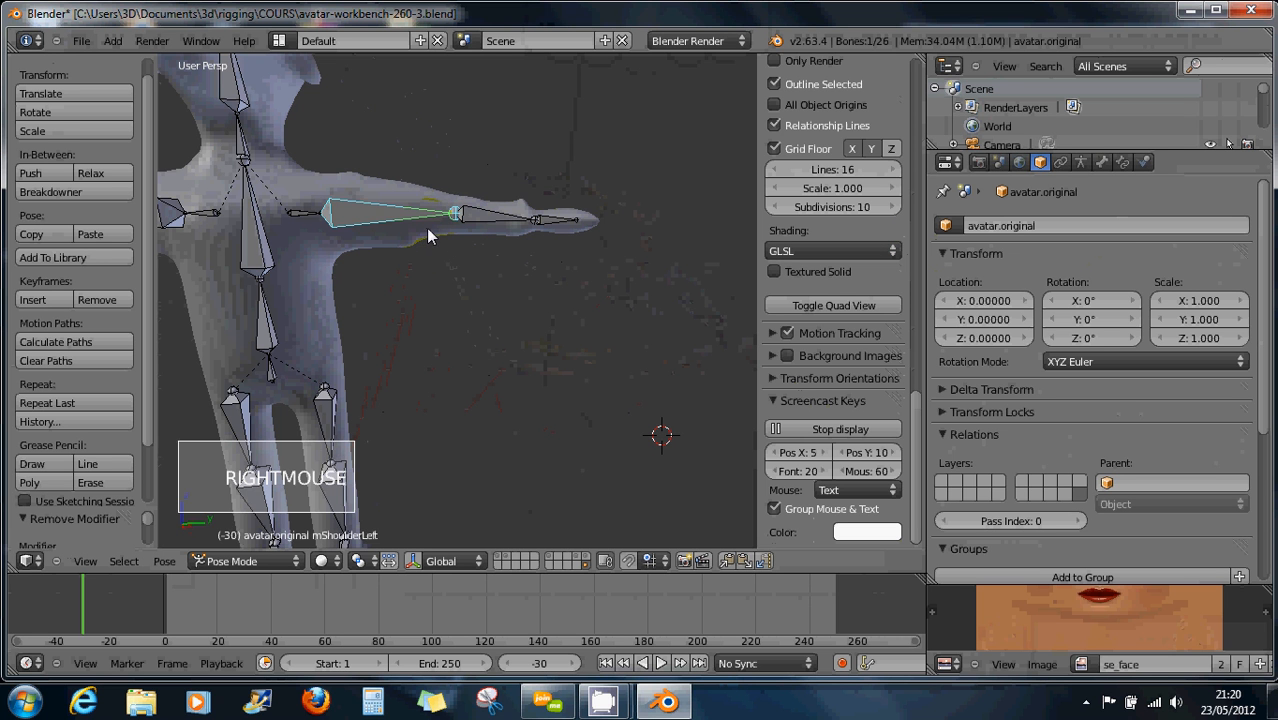
{"action": "right_click", "coordinate": [320, 318]}
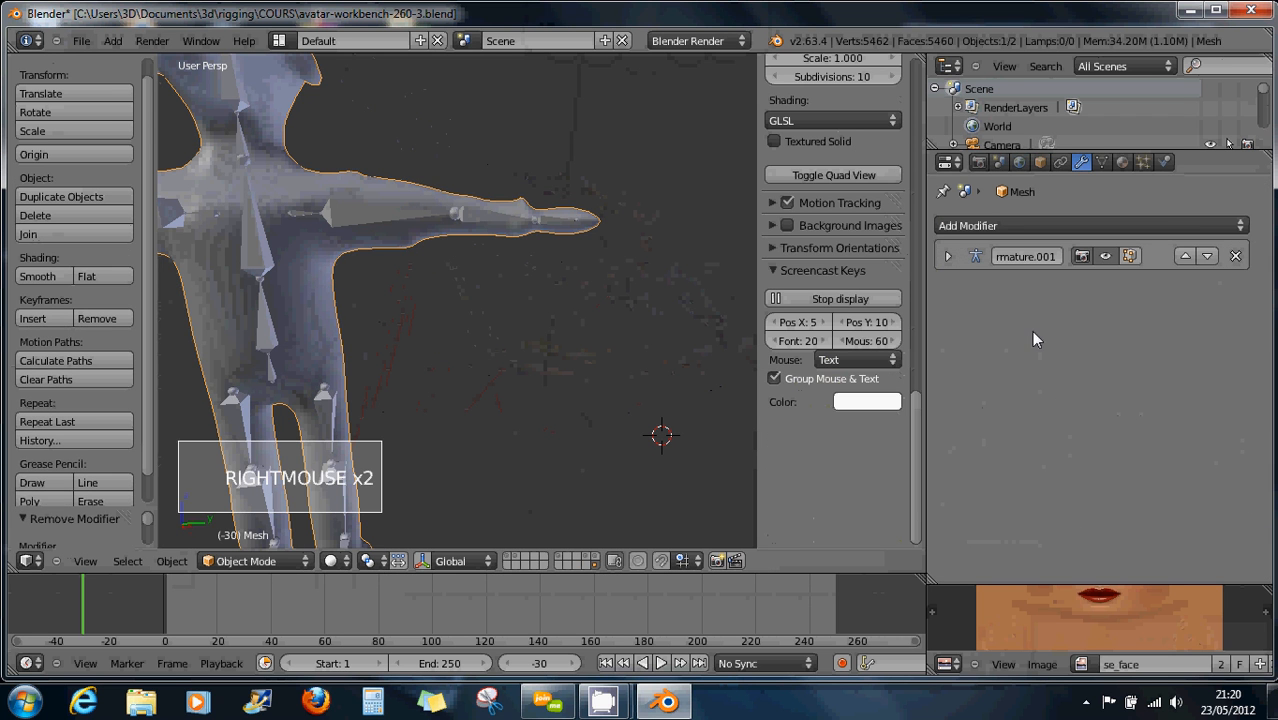
{"action": "left_click", "coordinate": [948, 258]}
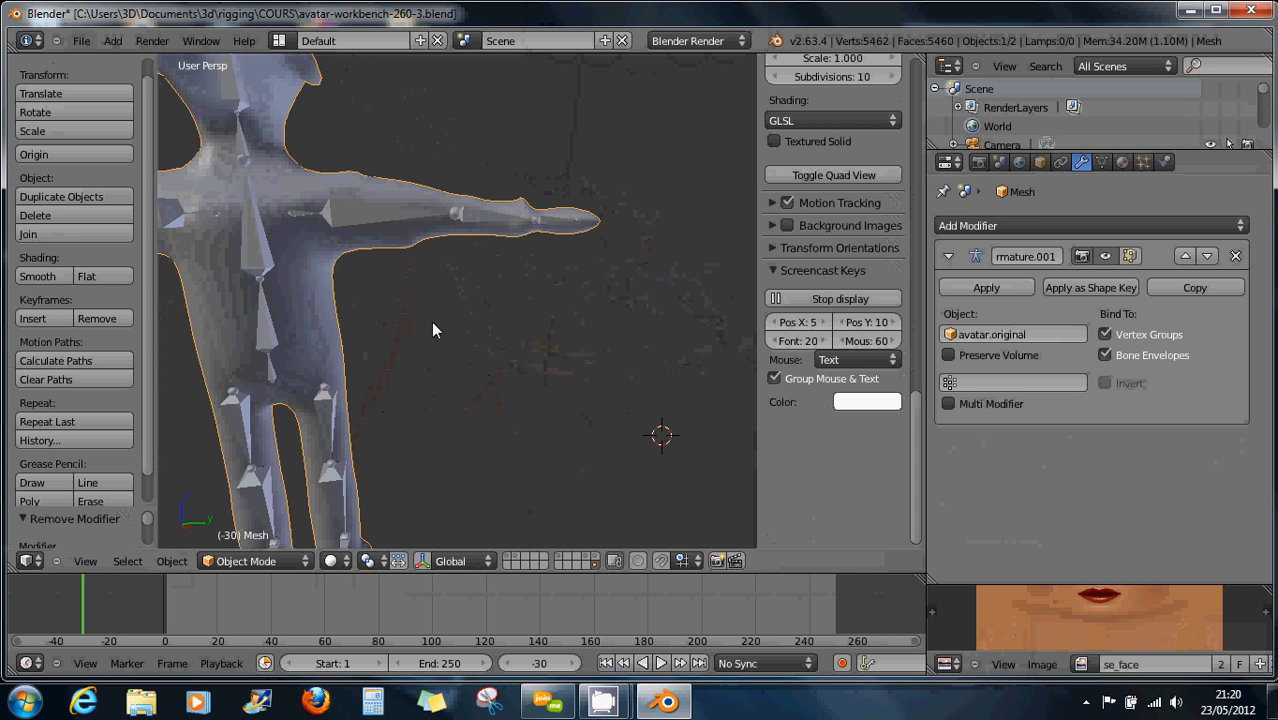
Save the corrected rig to the current blend file
{"action": "scroll", "coordinate": [409, 346], "scroll_direction": "down", "scroll_amount": 2}
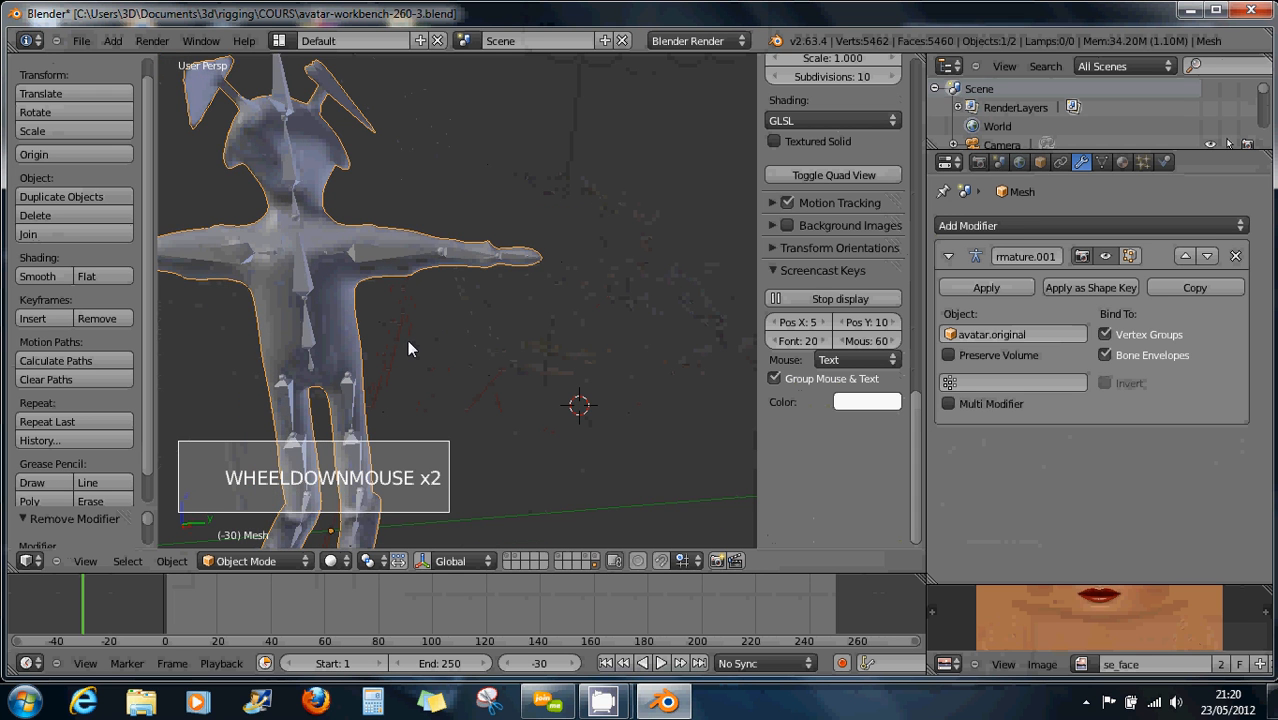
{"action": "middle_click_drag", "start_coordinate": [409, 346], "coordinate": [422, 328]}
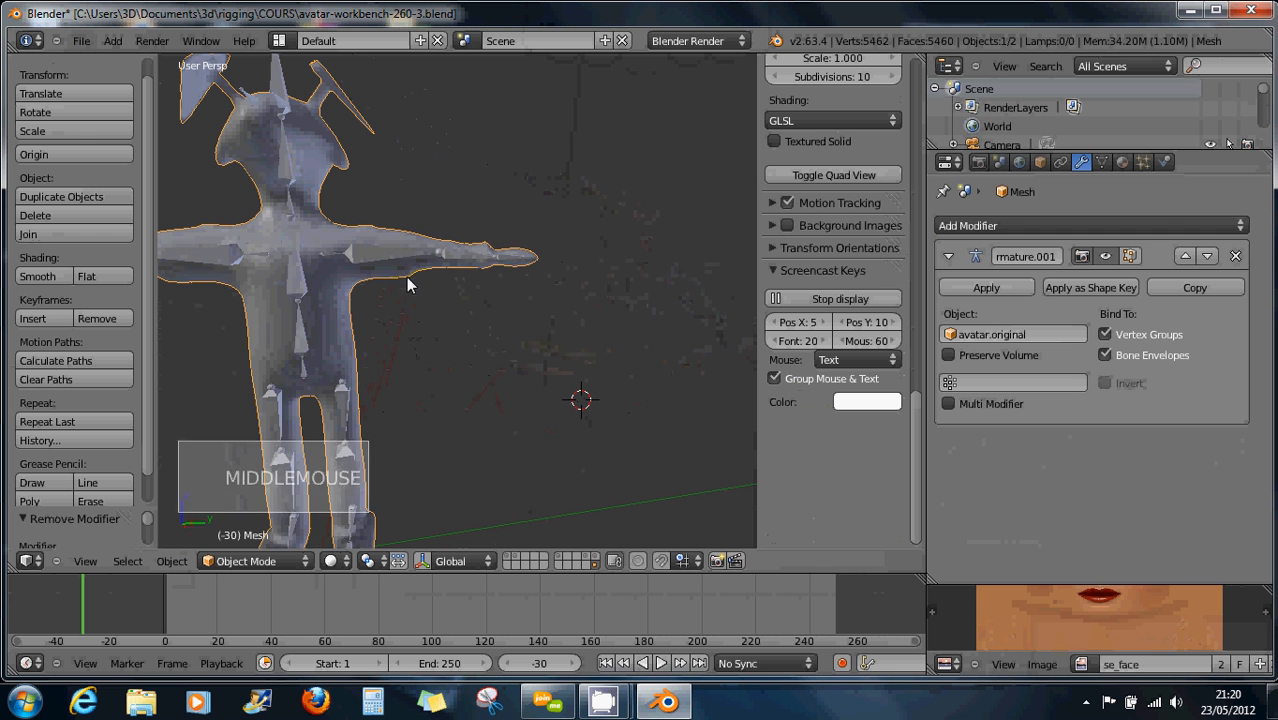
{"action": "middle_click_drag", "start_coordinate": [389, 258], "coordinate": [442, 257], "text": "shift"}
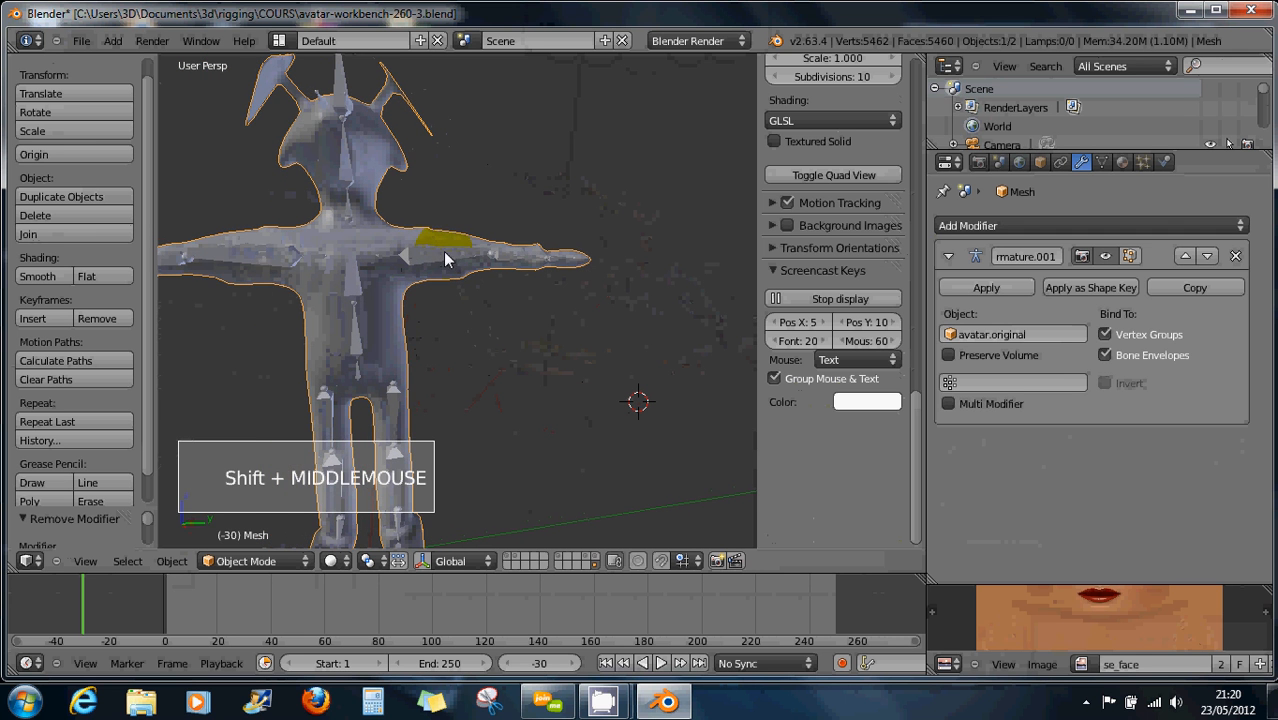
{"action": "left_click", "coordinate": [86, 42]}
{"action": "left_click", "coordinate": [104, 158]}
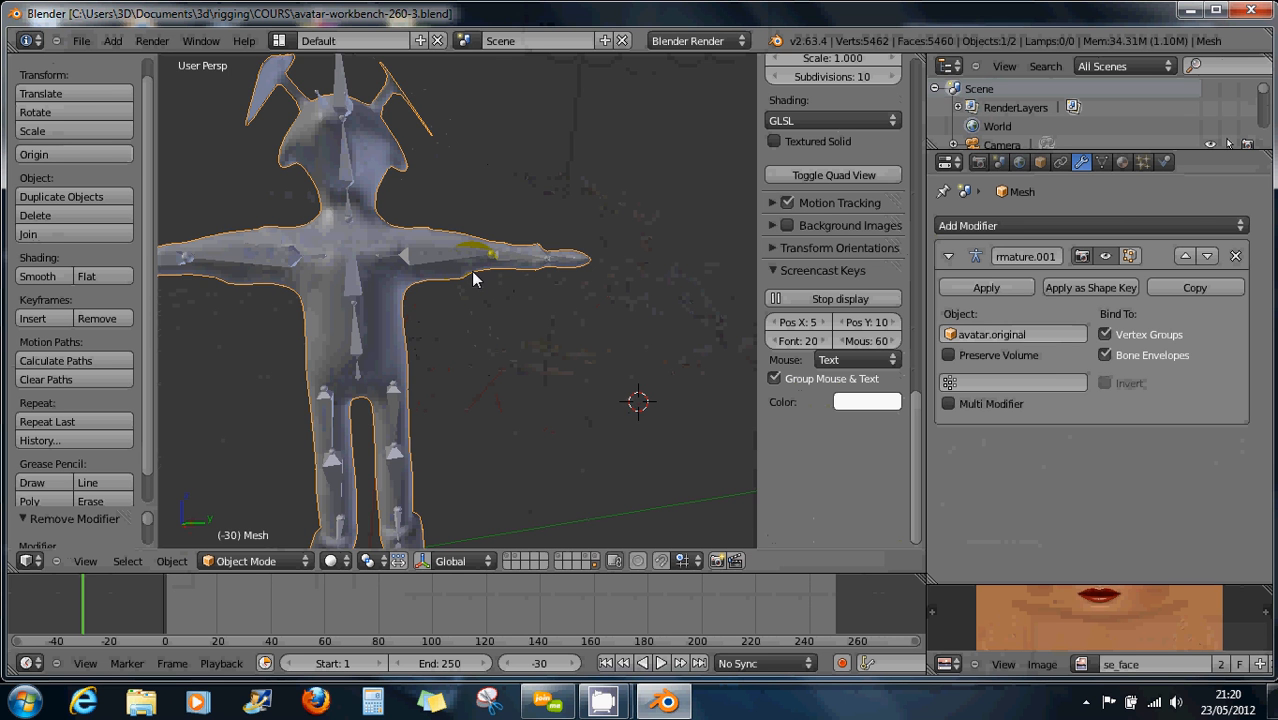
Enter Edit Mode on the avatar mesh and switch to vertex selection
{"action": "middle_click_drag", "start_coordinate": [501, 270], "coordinate": [507, 274]}
{"action": "scroll", "coordinate": [510, 280], "scroll_direction": "up", "scroll_amount": 4}
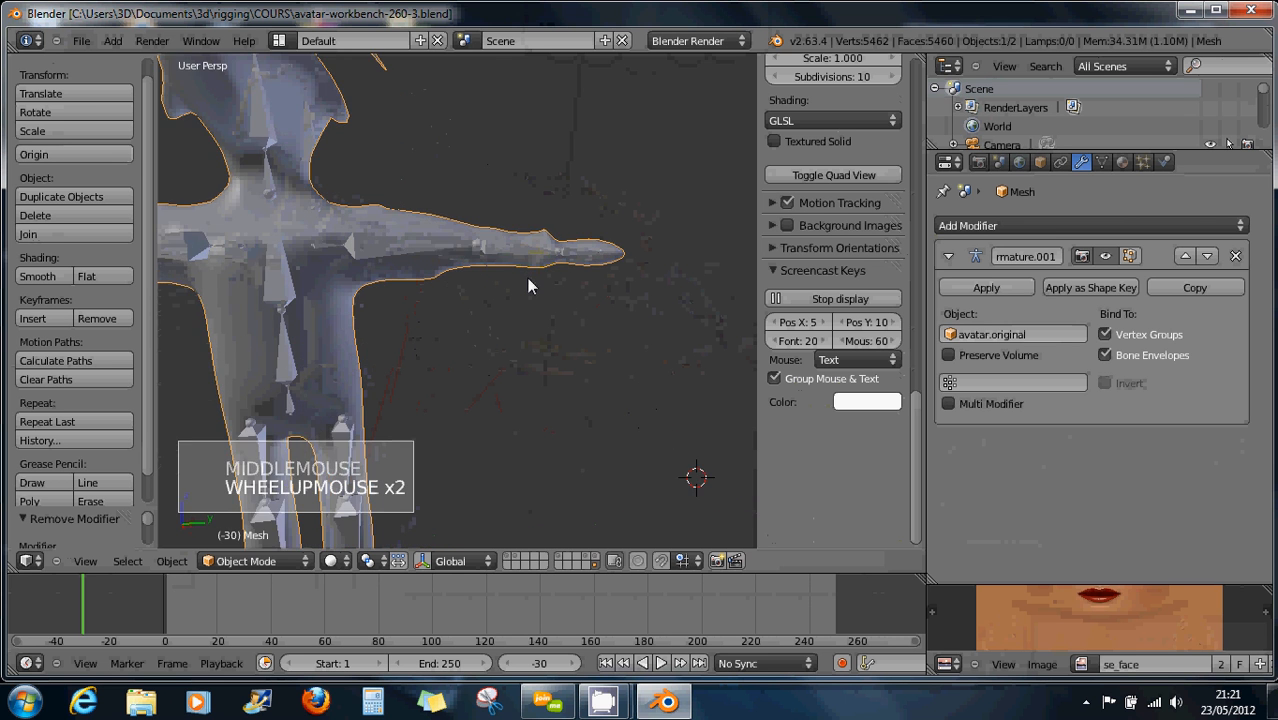
{"action": "scroll", "coordinate": [516, 274], "scroll_direction": "down", "scroll_amount": 2}
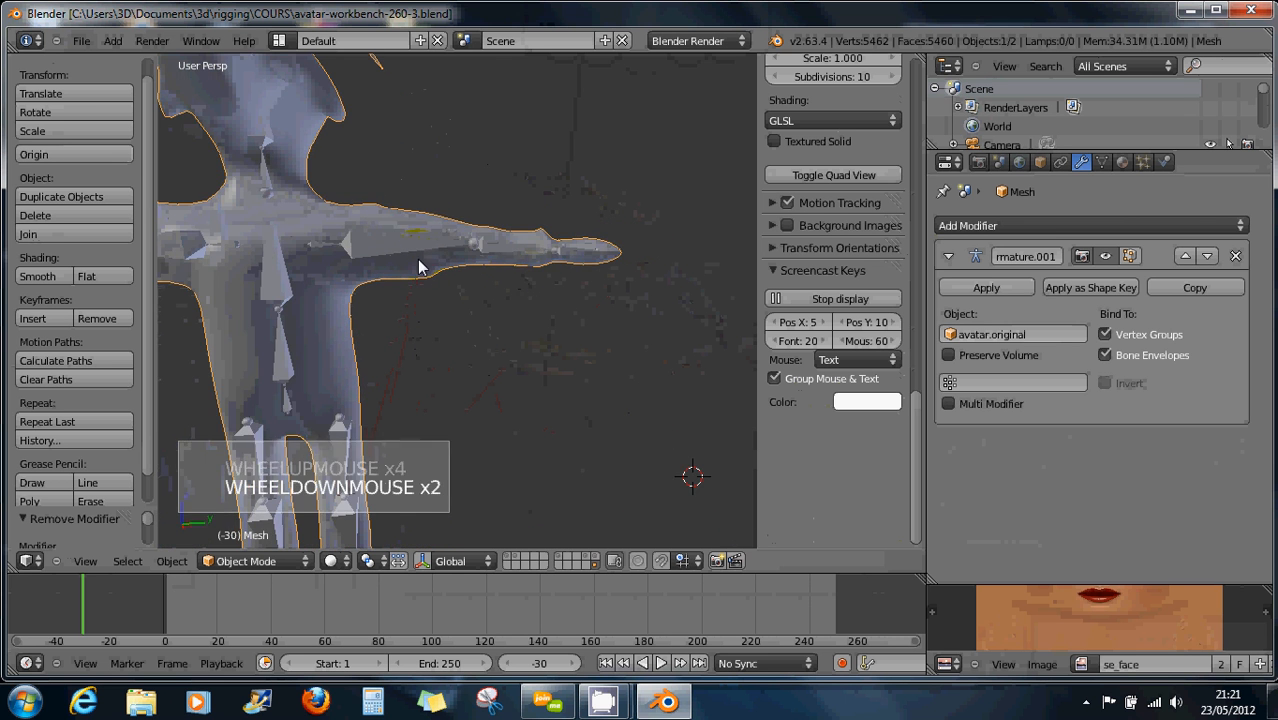
{"action": "middle_click_drag", "start_coordinate": [417, 259], "coordinate": [428, 237]}
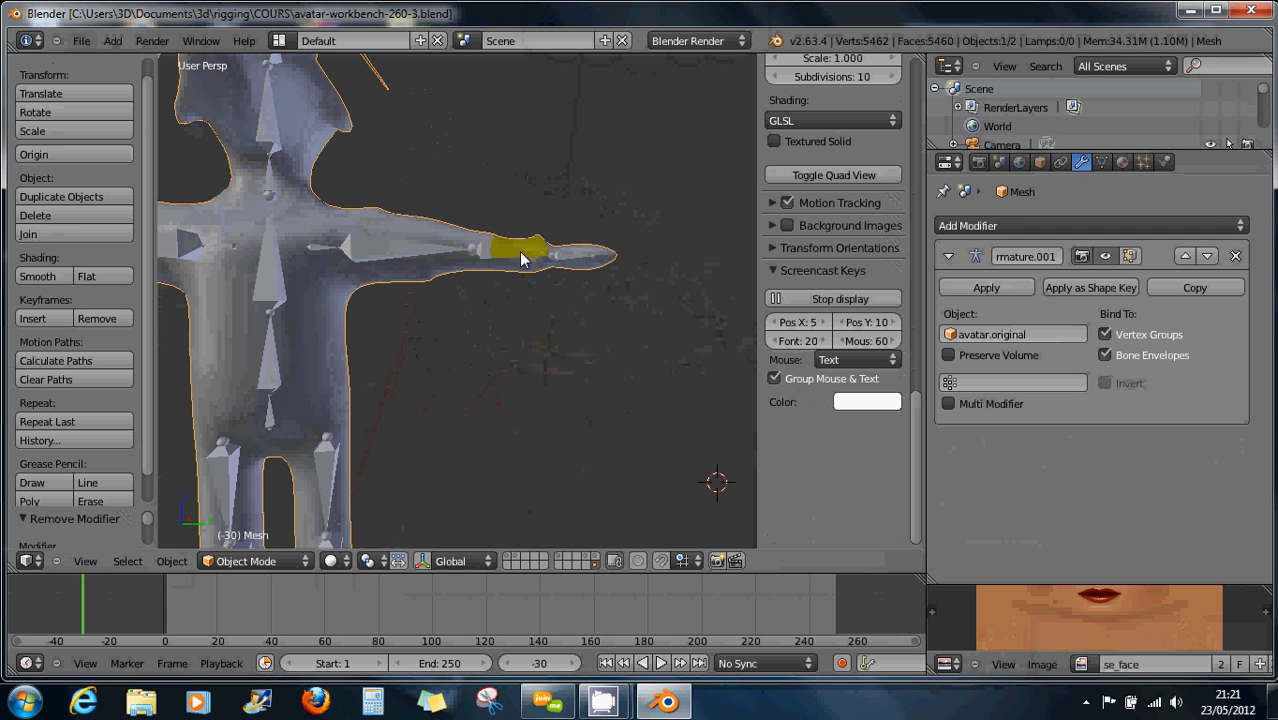
{"action": "scroll", "coordinate": [520, 258], "scroll_direction": "up", "scroll_amount": 2}
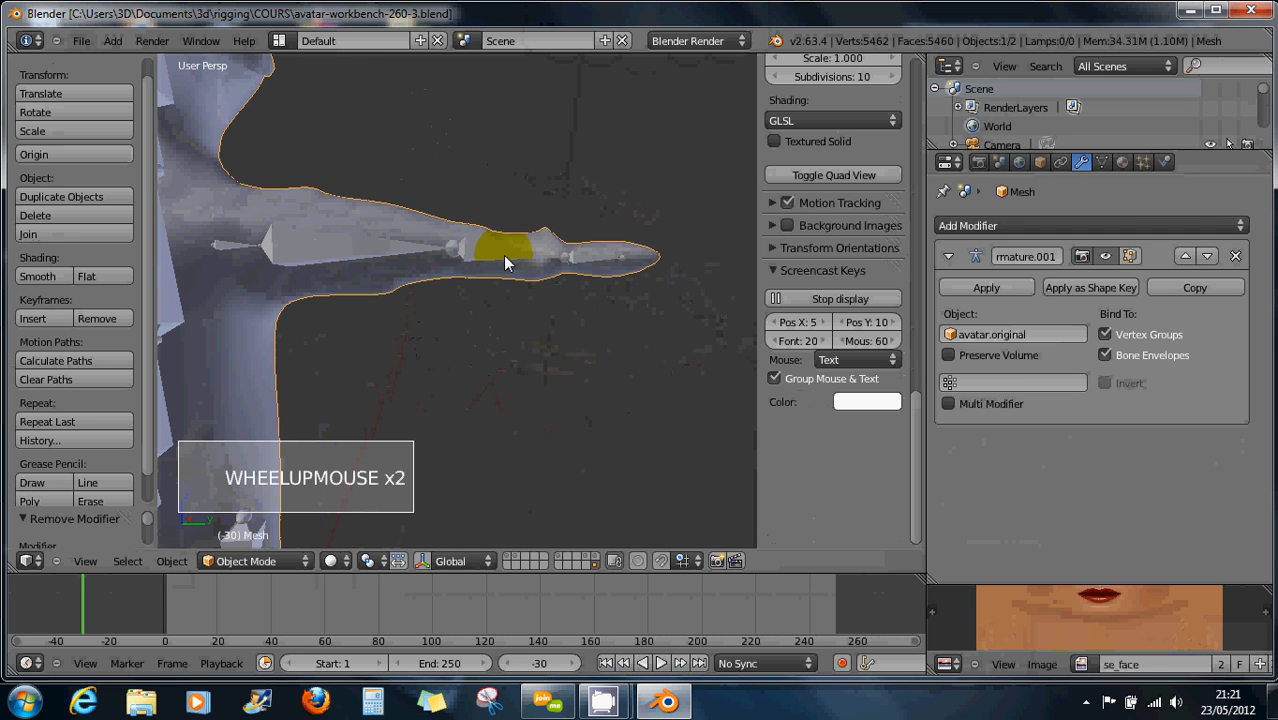
{"action": "key", "text": "Tab"}
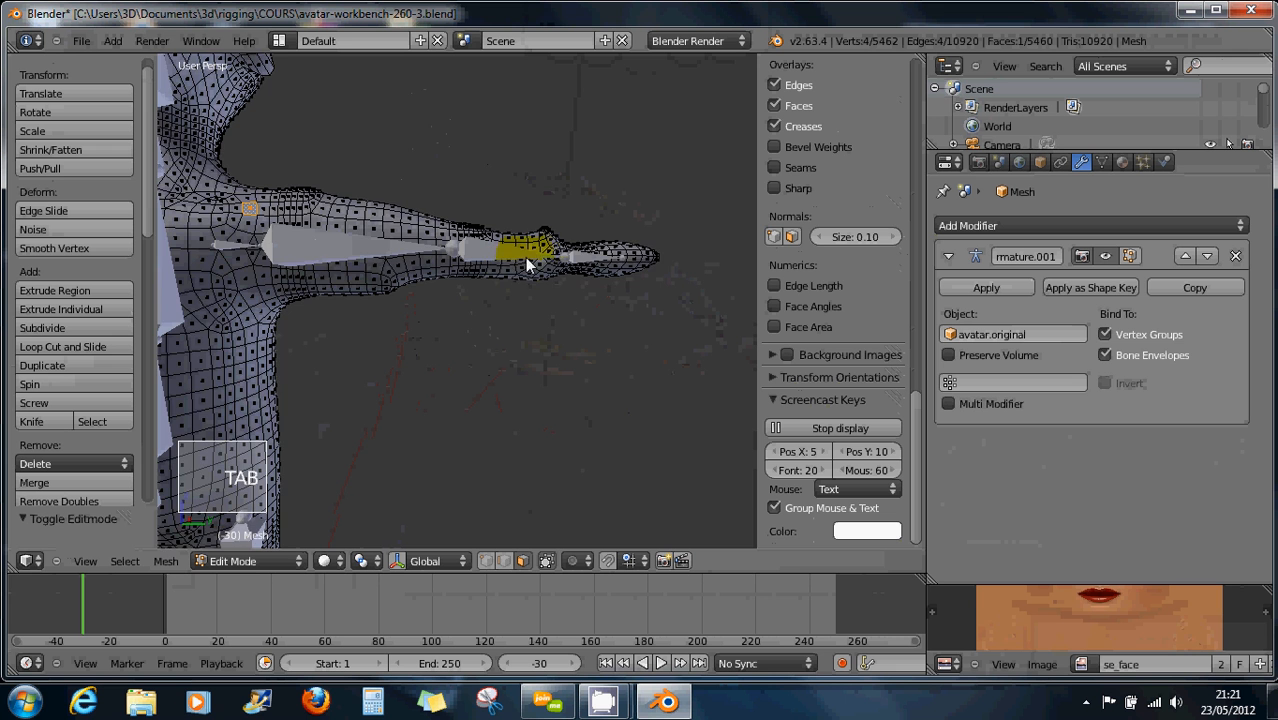
{"action": "scroll", "coordinate": [526, 260], "scroll_direction": "up", "scroll_amount": 3}
{"action": "middle_click_drag", "start_coordinate": [505, 248], "coordinate": [501, 282]}
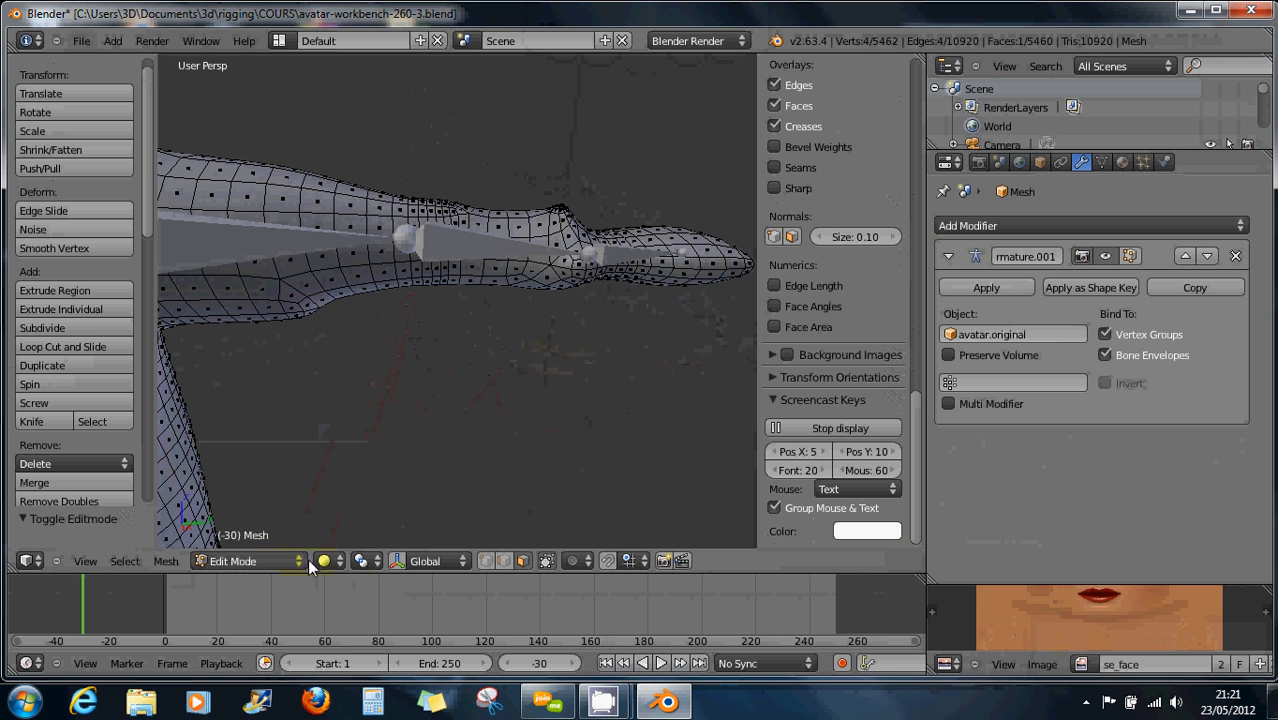
{"action": "left_click", "coordinate": [483, 561]}
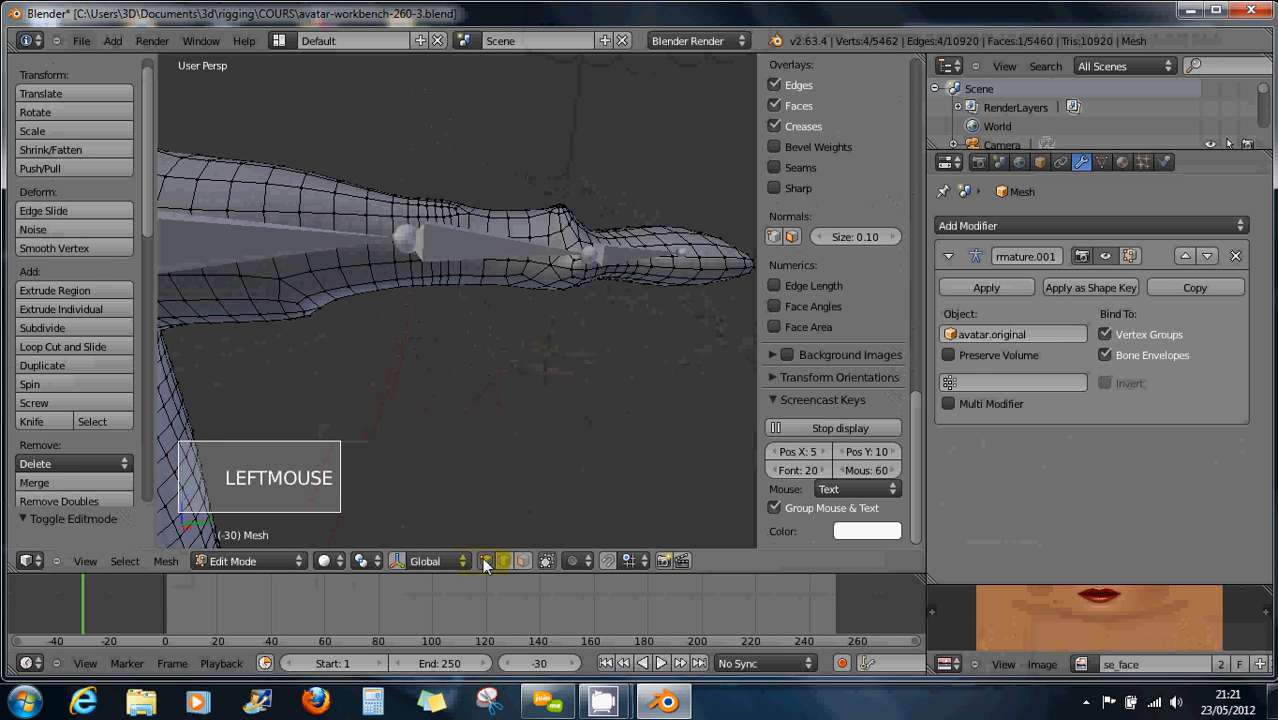
Examine the mesh vertices surrounding the upper arm, forearm and hand bones of the avatar's left arm
{"action": "mouse_move", "coordinate": [542, 322]}
{"action": "middle_mouse_down"}
{"action": "mouse_move", "coordinate": [531, 294]}
{"action": "mouse_move", "coordinate": [560, 252]}
{"action": "mouse_move", "coordinate": [561, 319]}
{"action": "middle_mouse_up"}
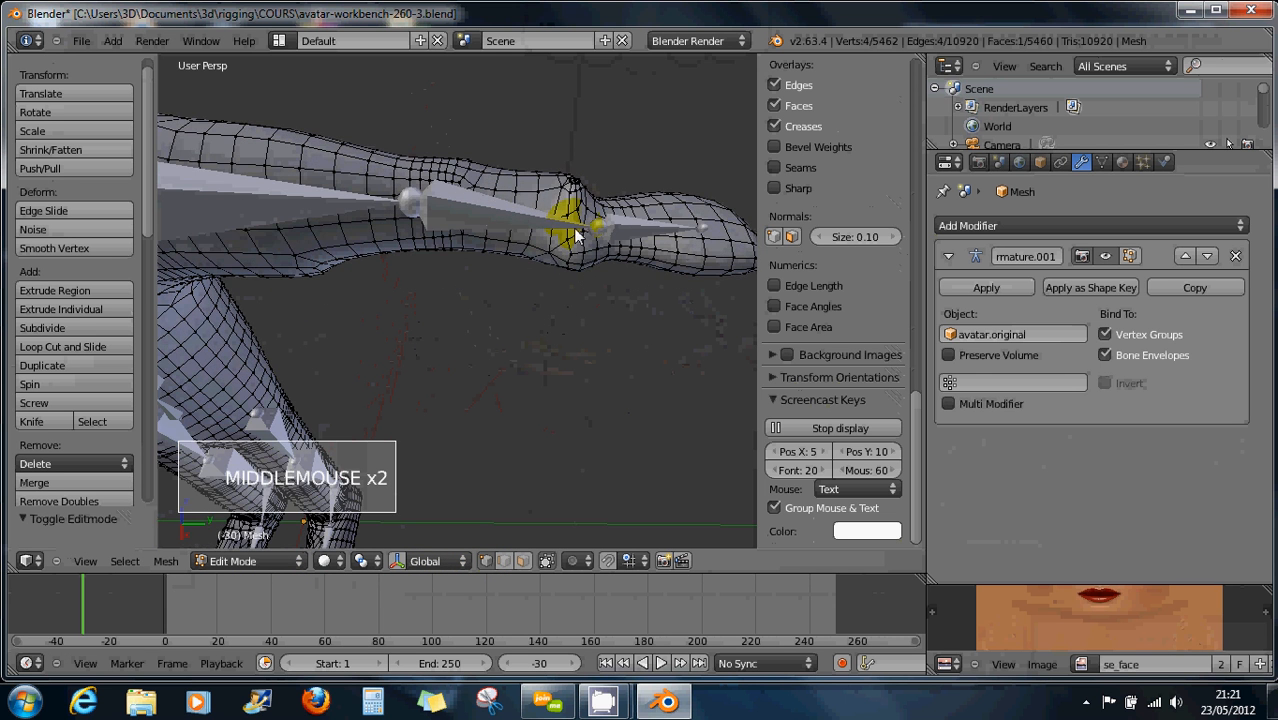
{"action": "right_click", "coordinate": [481, 218]}
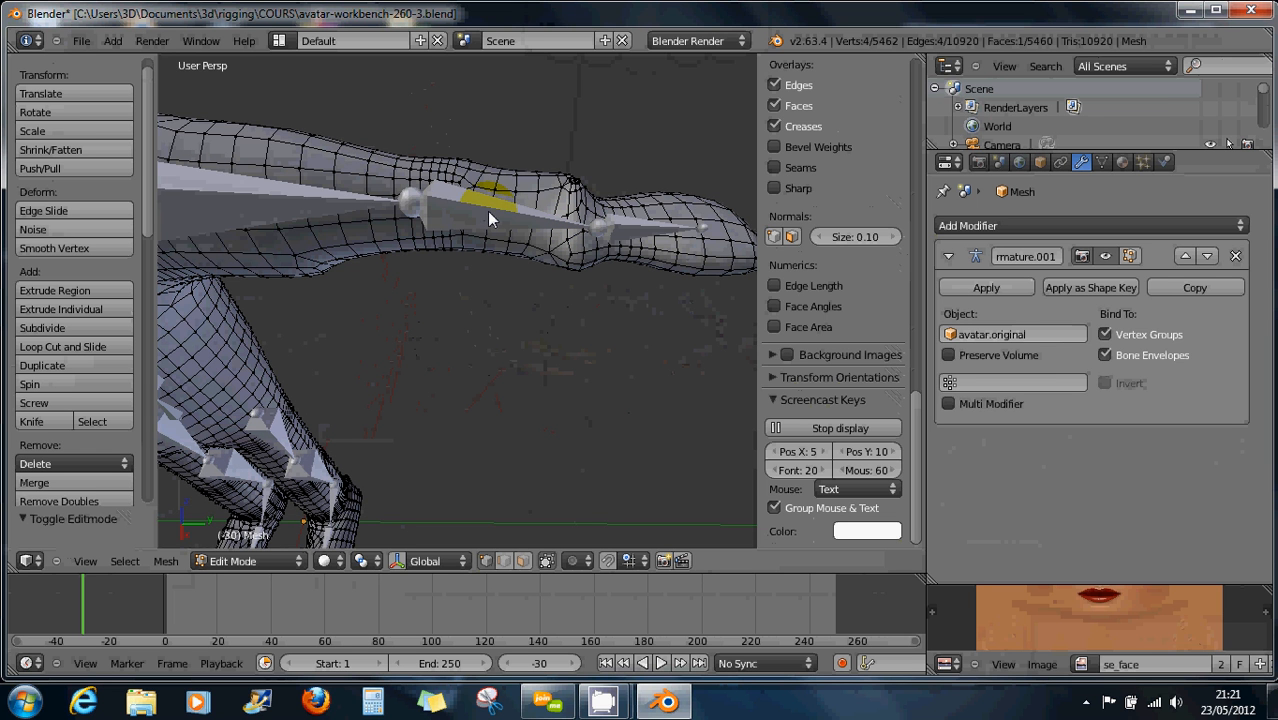
{"action": "right_click", "coordinate": [252, 180]}
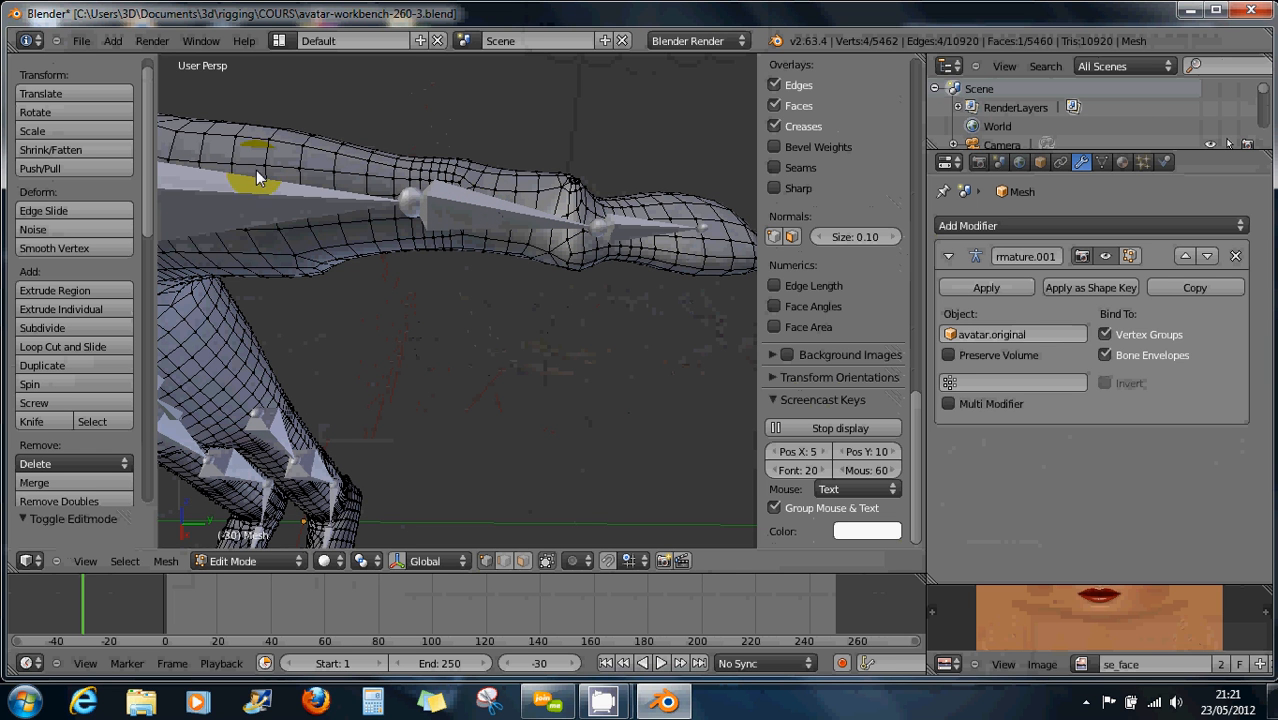
{"action": "right_click", "coordinate": [292, 146]}
{"action": "right_click", "coordinate": [233, 185]}
{"action": "right_click", "coordinate": [330, 155]}
{"action": "right_click", "coordinate": [368, 166]}
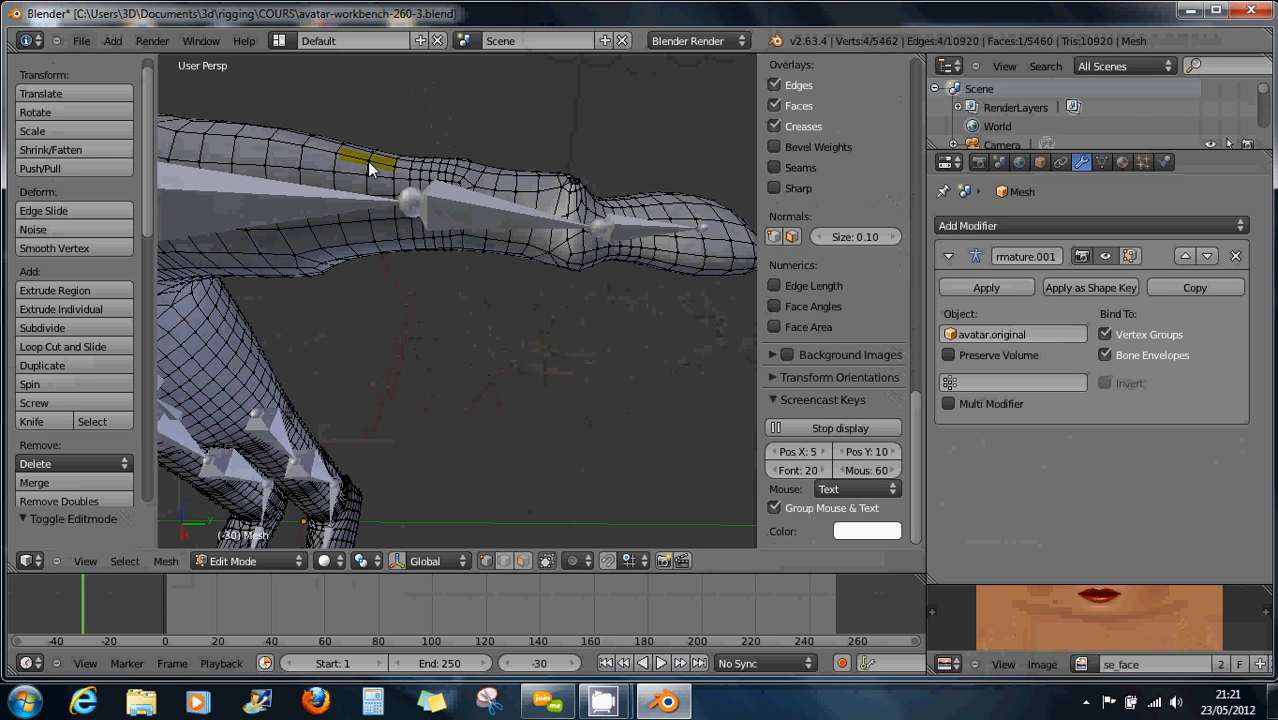
{"action": "right_click", "coordinate": [251, 191]}
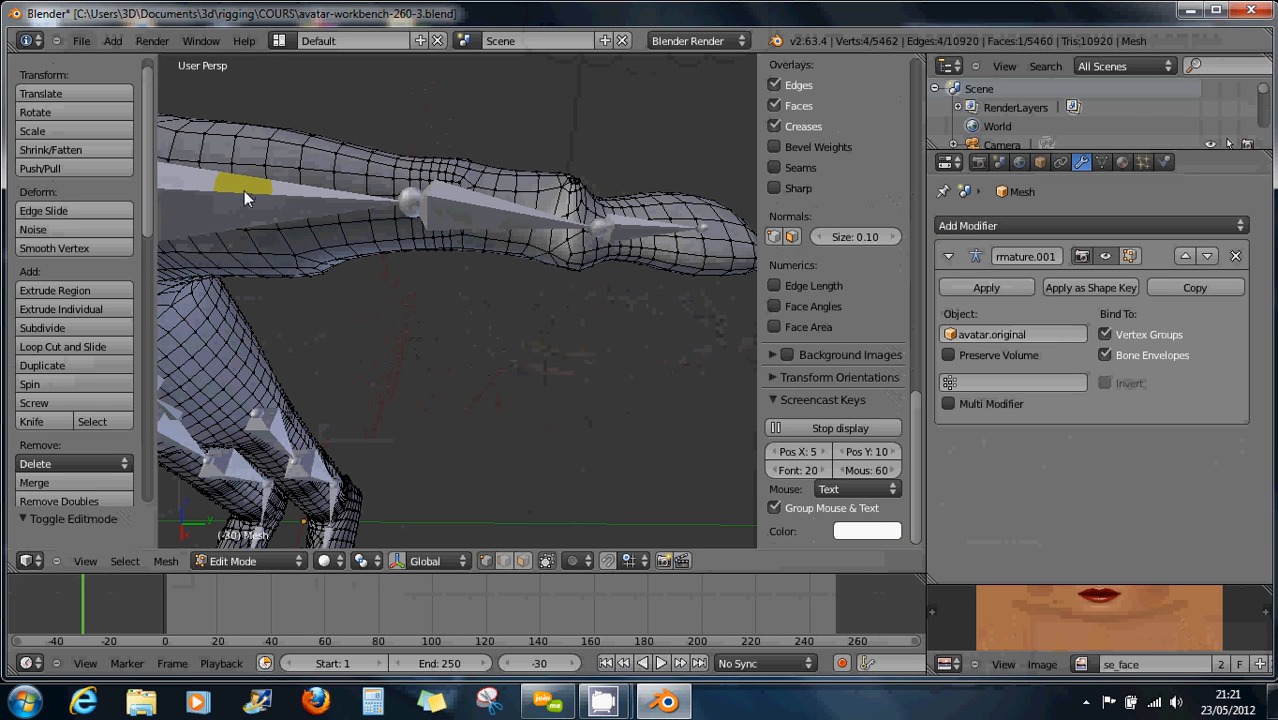
{"action": "right_click", "coordinate": [366, 166]}
{"action": "scroll", "coordinate": [530, 228], "scroll_direction": "down", "scroll_amount": 1}
{"action": "middle_click_drag", "start_coordinate": [530, 228], "coordinate": [529, 214]}
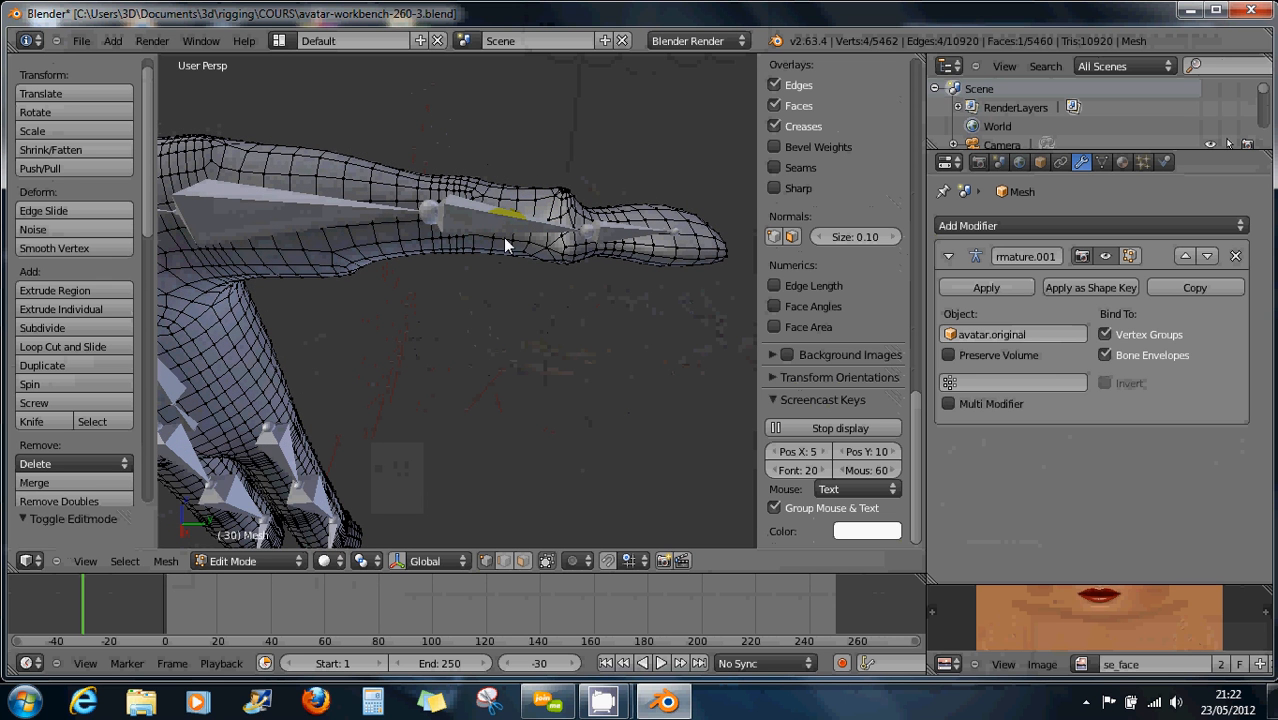
{"action": "middle_click_drag", "start_coordinate": [467, 254], "coordinate": [468, 247]}
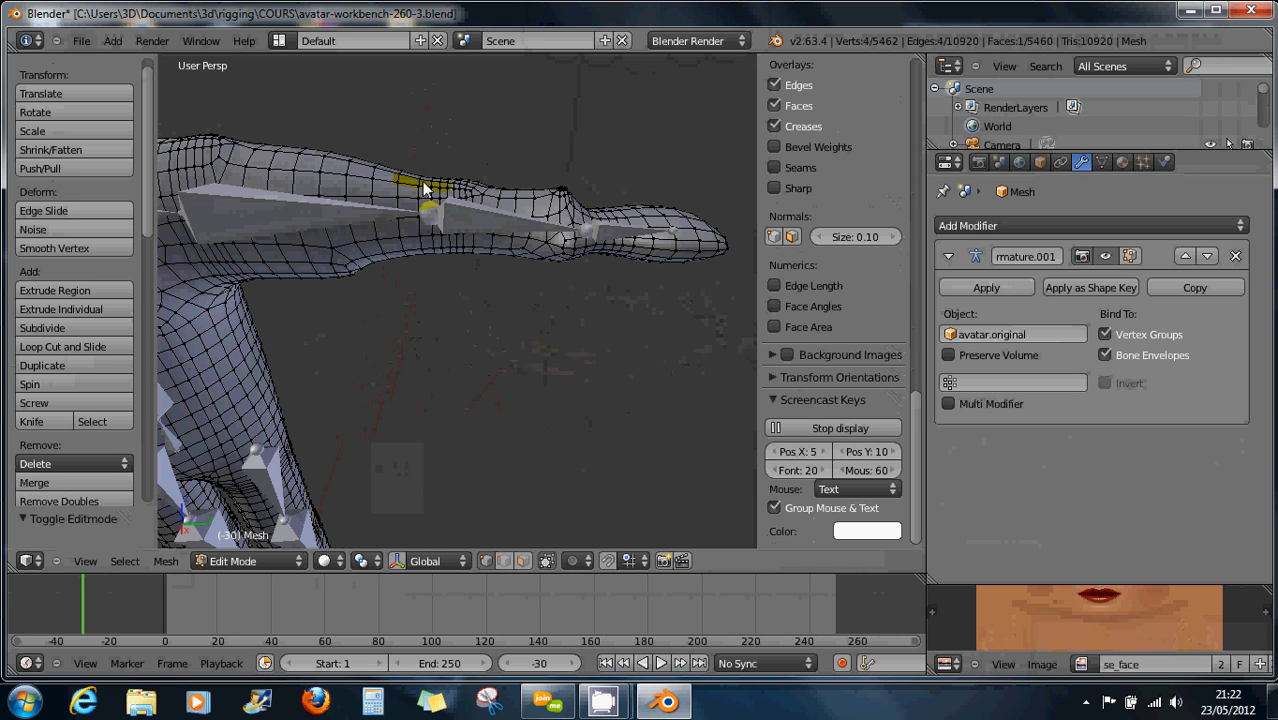
Return the mesh to Object Mode and switch it to Weight Paint mode
{"action": "scroll", "coordinate": [380, 421], "scroll_direction": "down", "scroll_amount": 2}
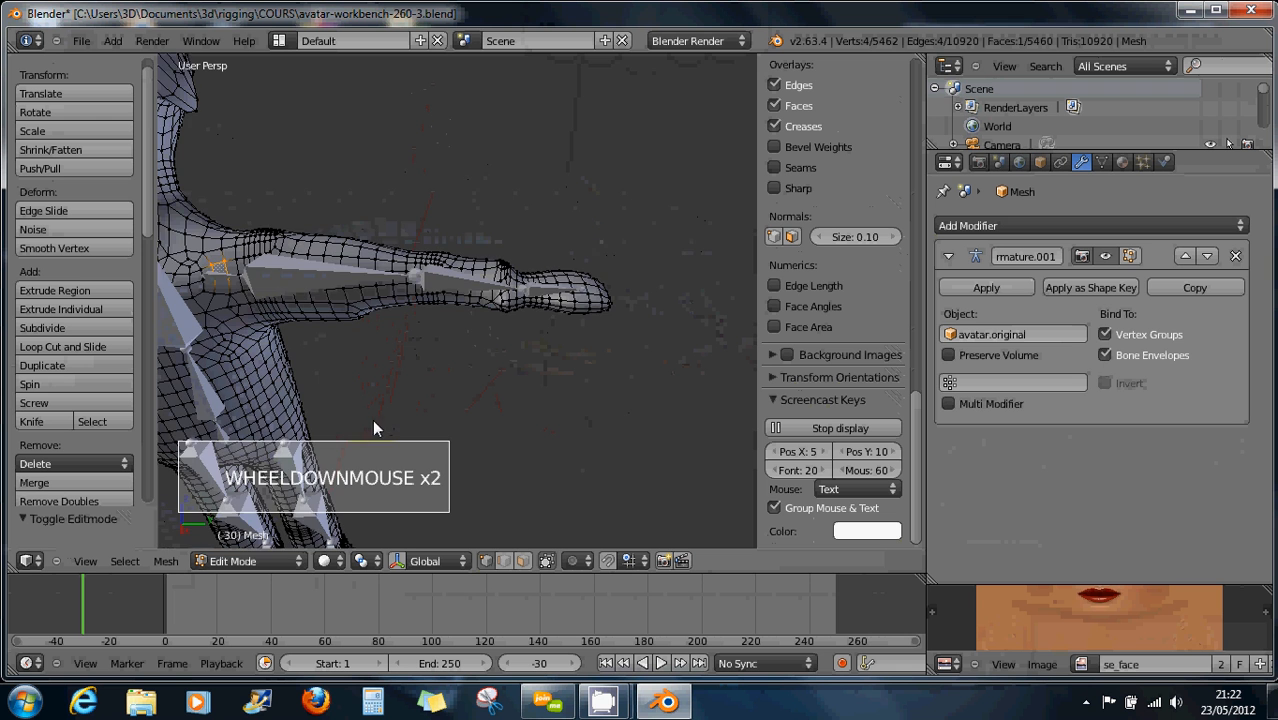
{"action": "middle_click_drag", "start_coordinate": [311, 402], "coordinate": [318, 368]}
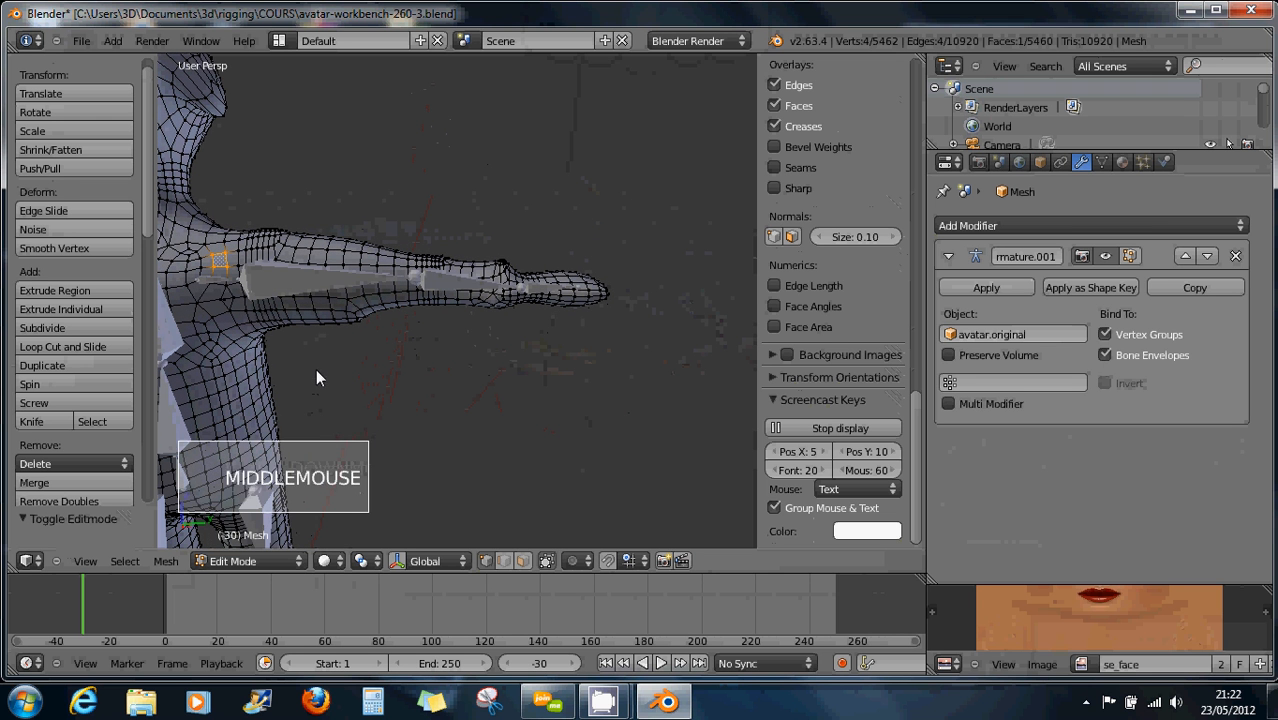
{"action": "left_click", "coordinate": [237, 561]}
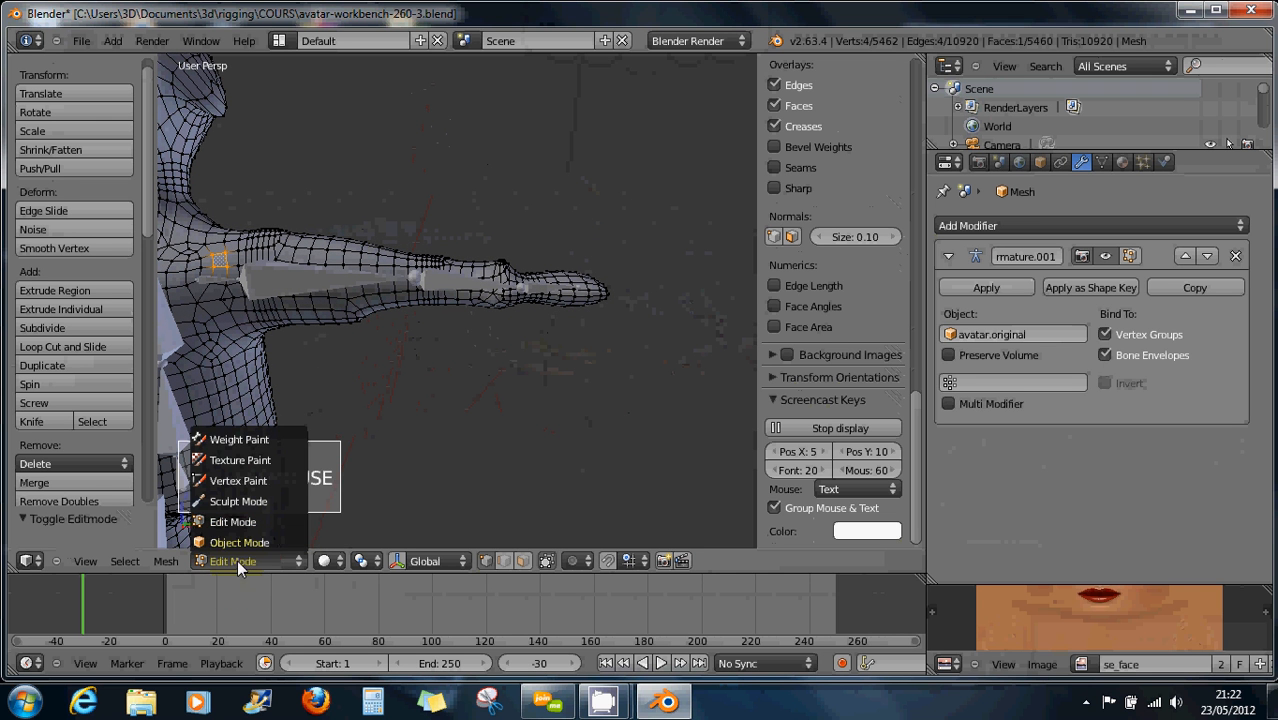
{"action": "left_click", "coordinate": [239, 542]}
{"action": "left_click", "coordinate": [241, 561]}
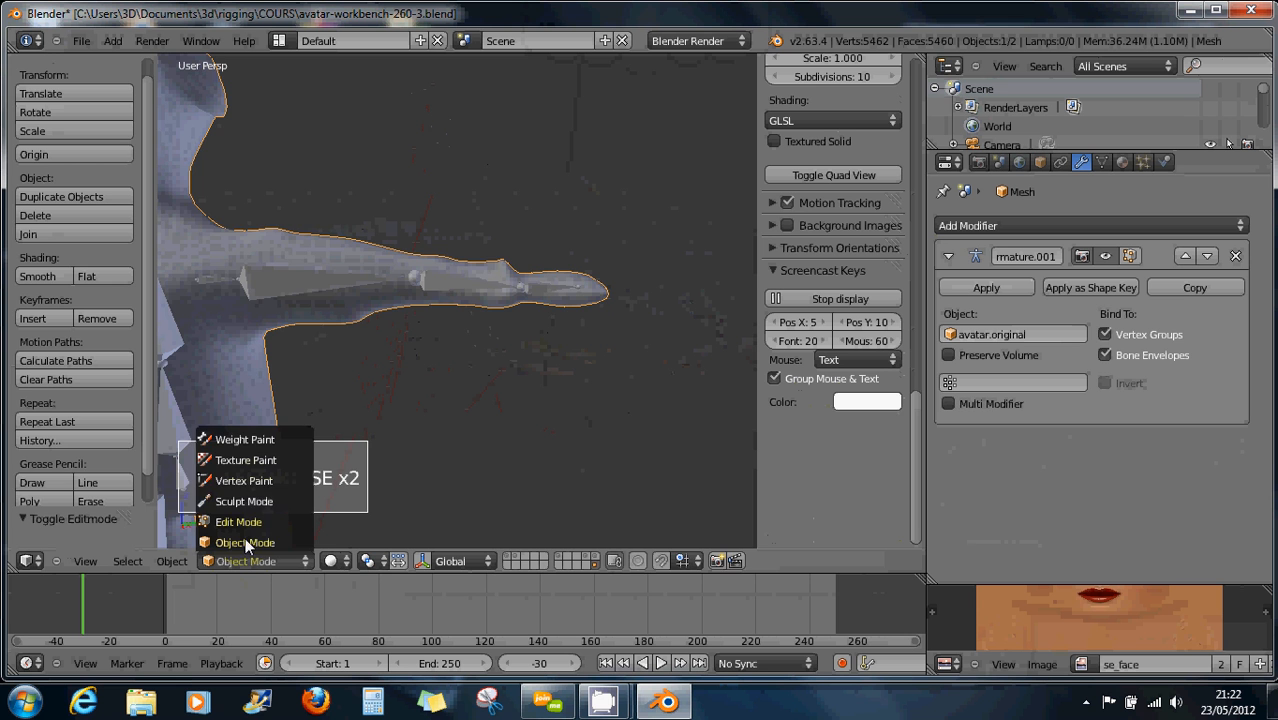
{"action": "left_click", "coordinate": [257, 439]}
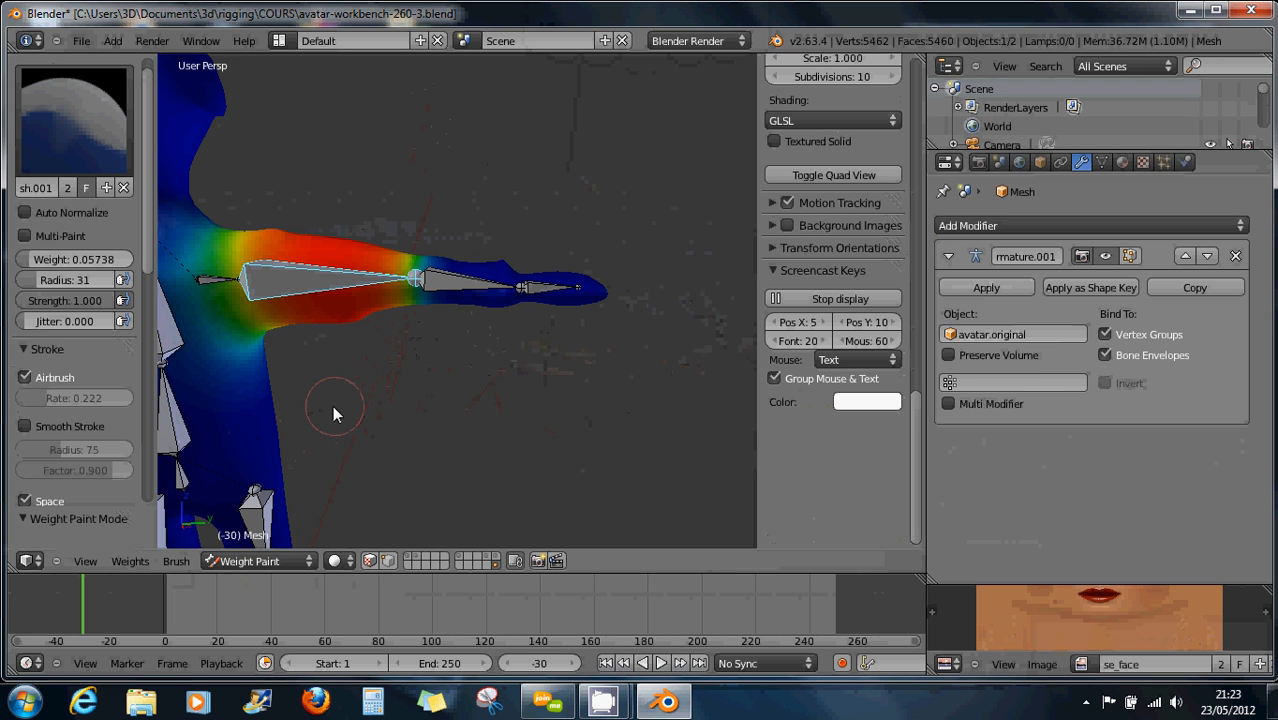
Examine the weight colours of the left upper arm, forearm and hand bones, selecting the bones in turn
{"action": "scroll", "coordinate": [275, 285], "scroll_direction": "down", "scroll_amount": 3}
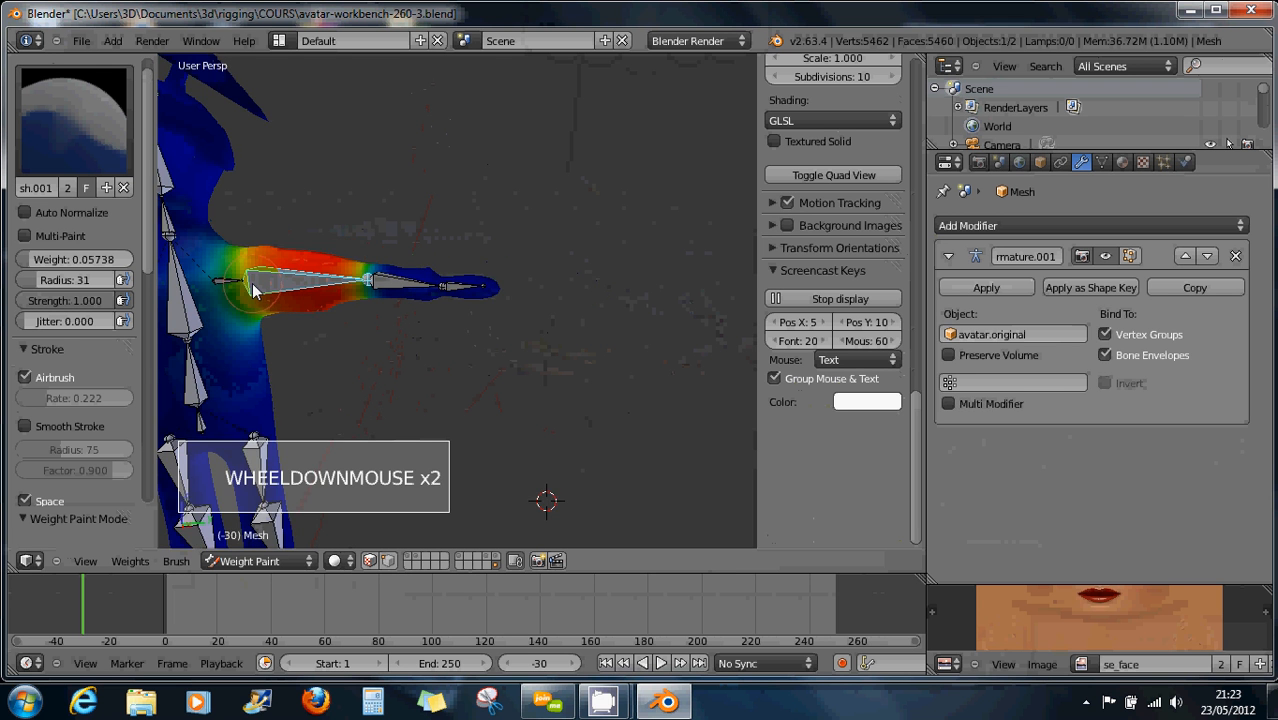
{"action": "middle_click_drag", "start_coordinate": [253, 290], "coordinate": [424, 343], "text": "shift"}
{"action": "scroll", "coordinate": [424, 343], "scroll_direction": "up", "scroll_amount": 2}
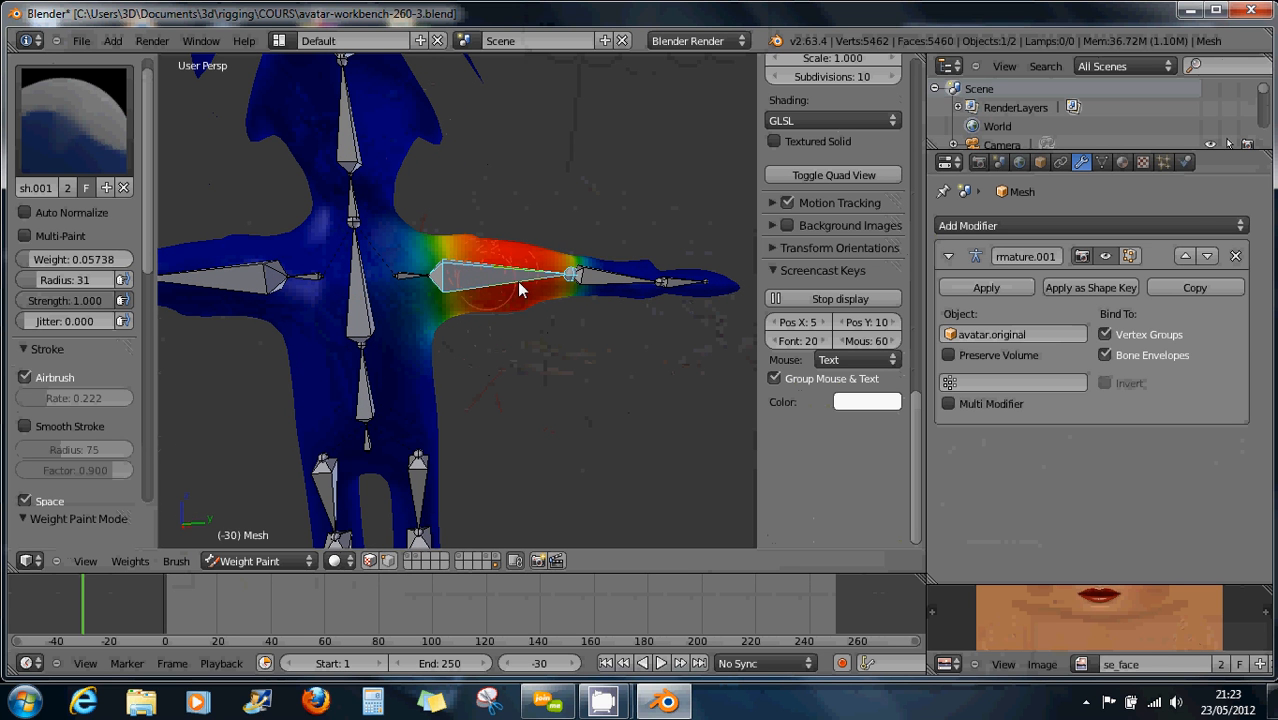
{"action": "mouse_move", "coordinate": [456, 249]}
{"action": "left_mouse_down"}
{"action": "mouse_move", "coordinate": [490, 334]}
{"action": "mouse_move", "coordinate": [565, 262]}
{"action": "mouse_move", "coordinate": [442, 274]}
{"action": "mouse_move", "coordinate": [450, 303]}
{"action": "mouse_move", "coordinate": [428, 288]}
{"action": "mouse_move", "coordinate": [416, 296]}
{"action": "left_mouse_up"}
{"action": "right_click", "coordinate": [618, 285]}
{"action": "middle_click_drag", "start_coordinate": [630, 300], "coordinate": [577, 318], "text": "shift"}
{"action": "scroll", "coordinate": [577, 318], "scroll_direction": "up", "scroll_amount": 1}
{"action": "scroll", "coordinate": [576, 316], "scroll_direction": "up", "scroll_amount": 3}
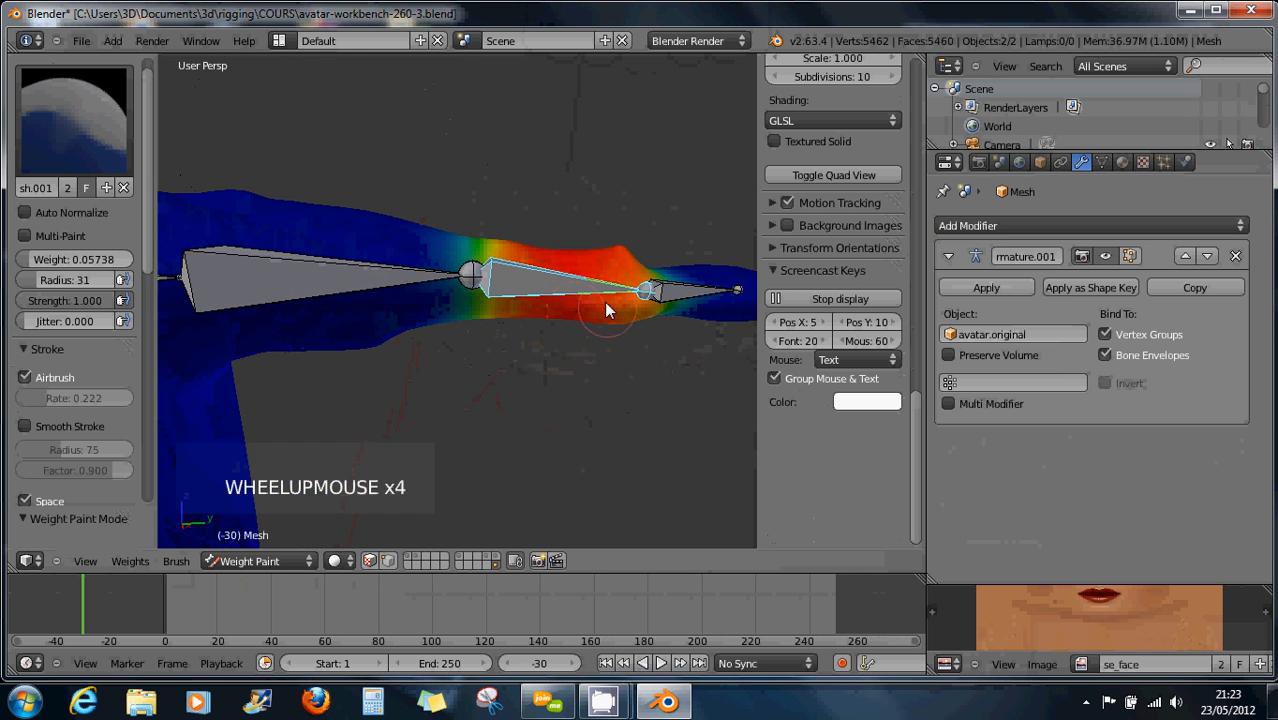
{"action": "right_click", "coordinate": [697, 296]}
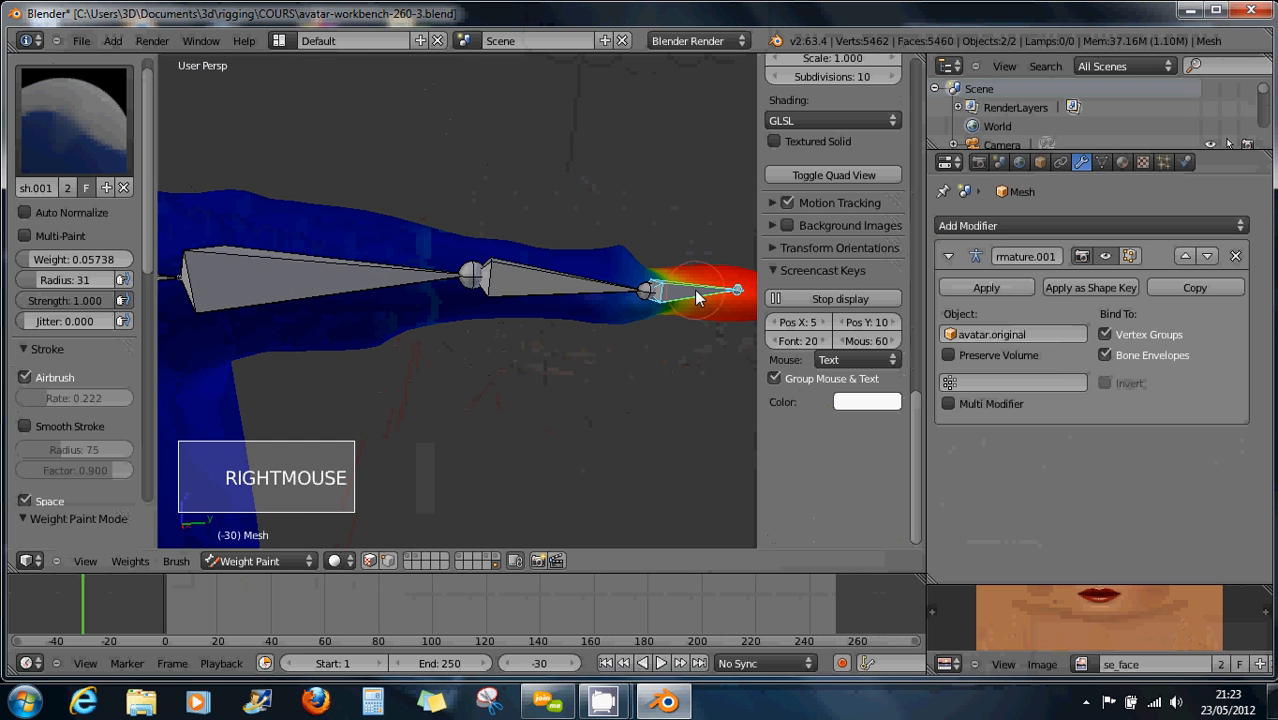
{"action": "right_click", "coordinate": [546, 290]}
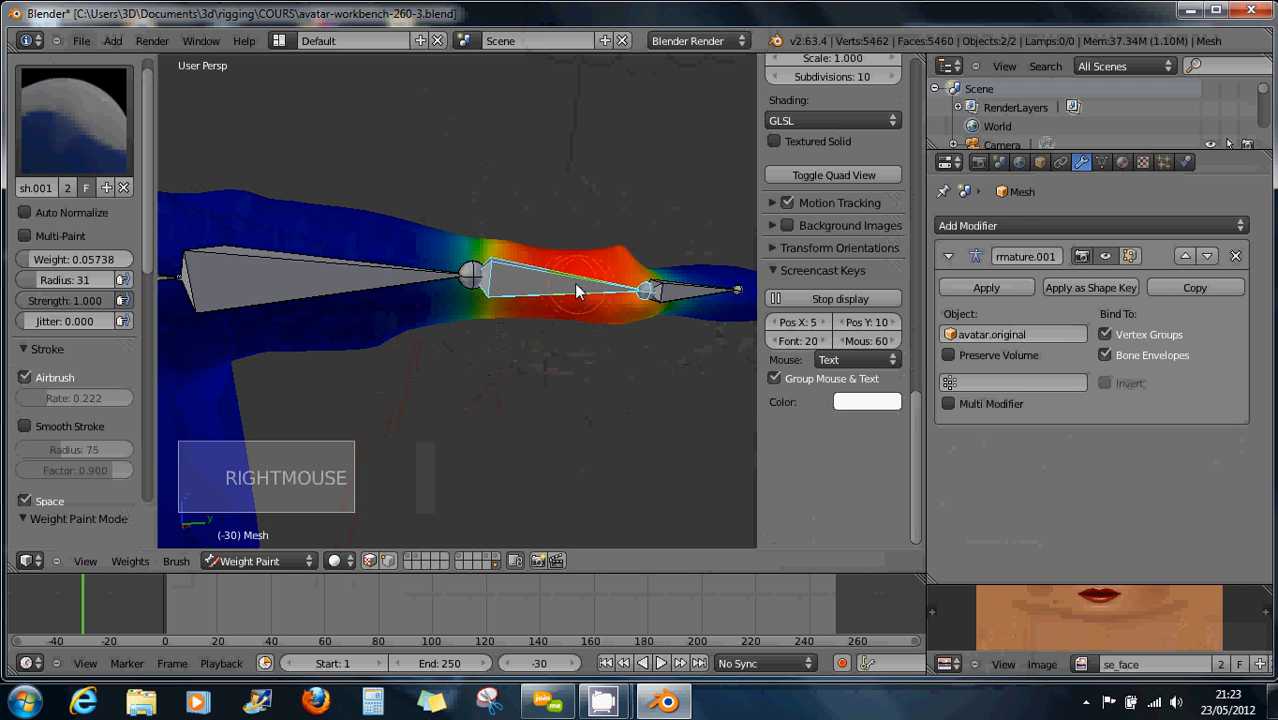
Test the mesh deformation by rotating the left upper arm bone, and cancel the rotation
{"action": "right_click", "coordinate": [337, 280]}
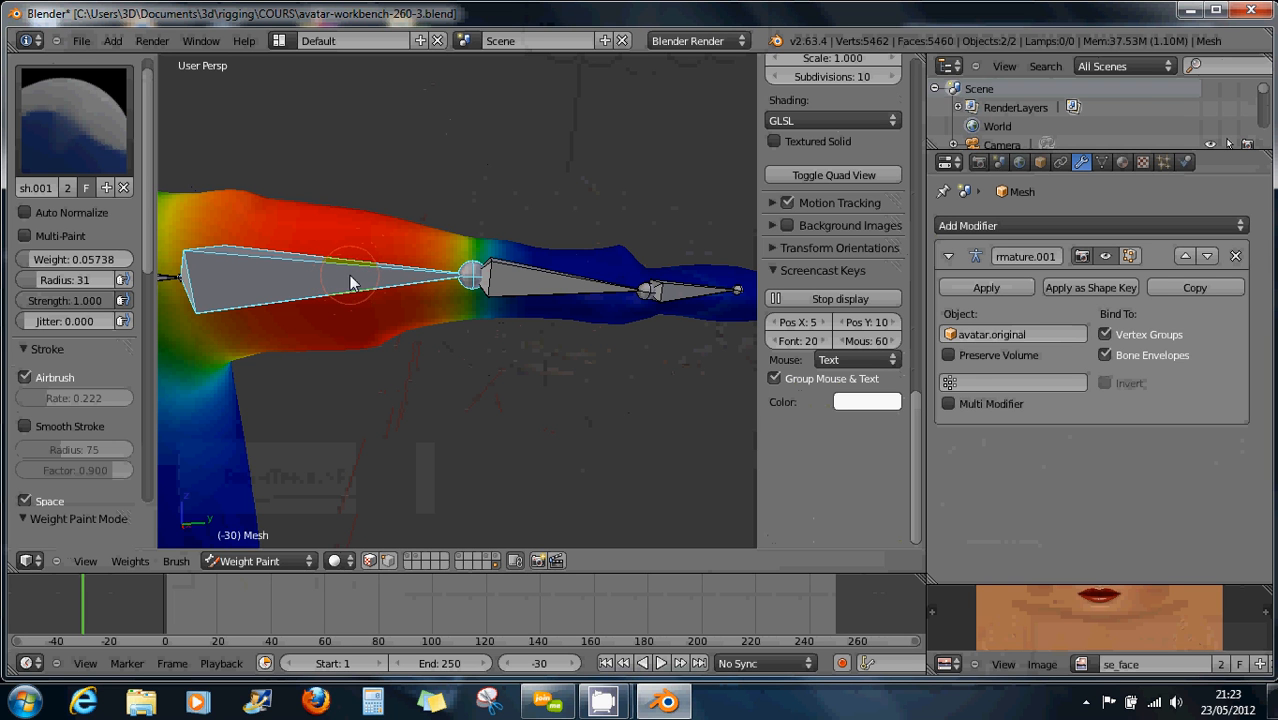
{"action": "key", "text": "r"}
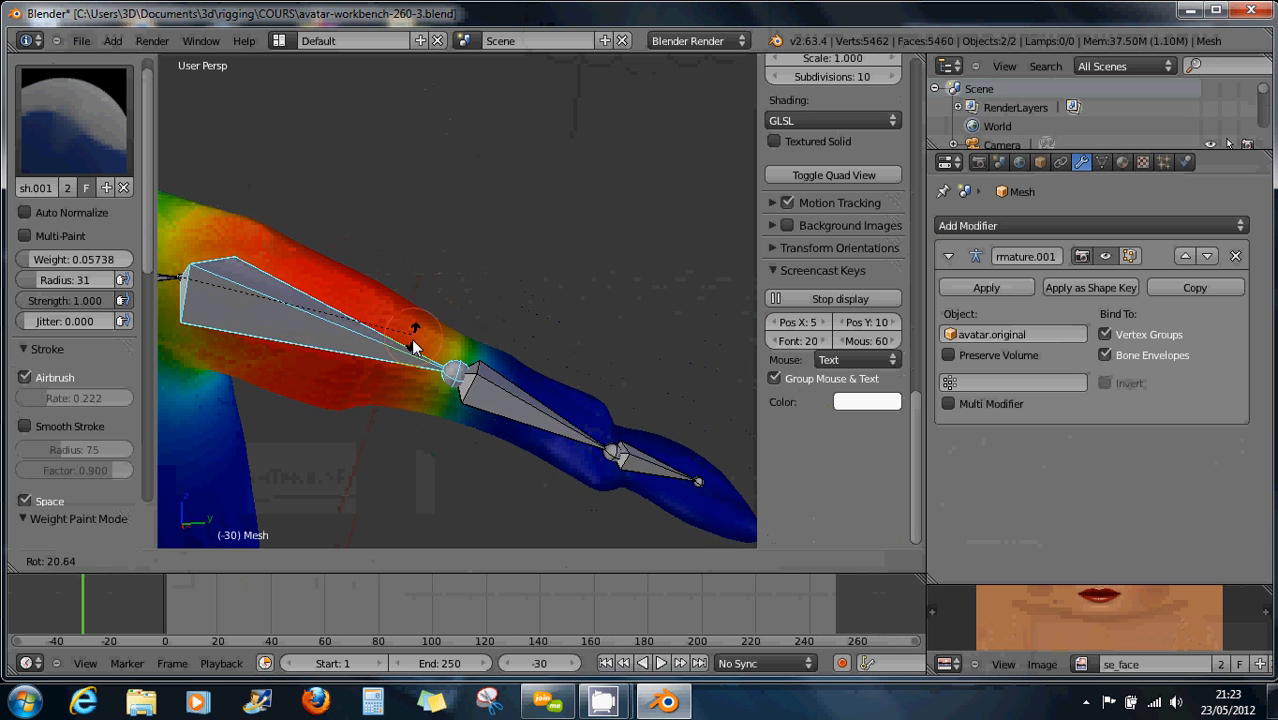
{"action": "right_click", "coordinate": [446, 253]}
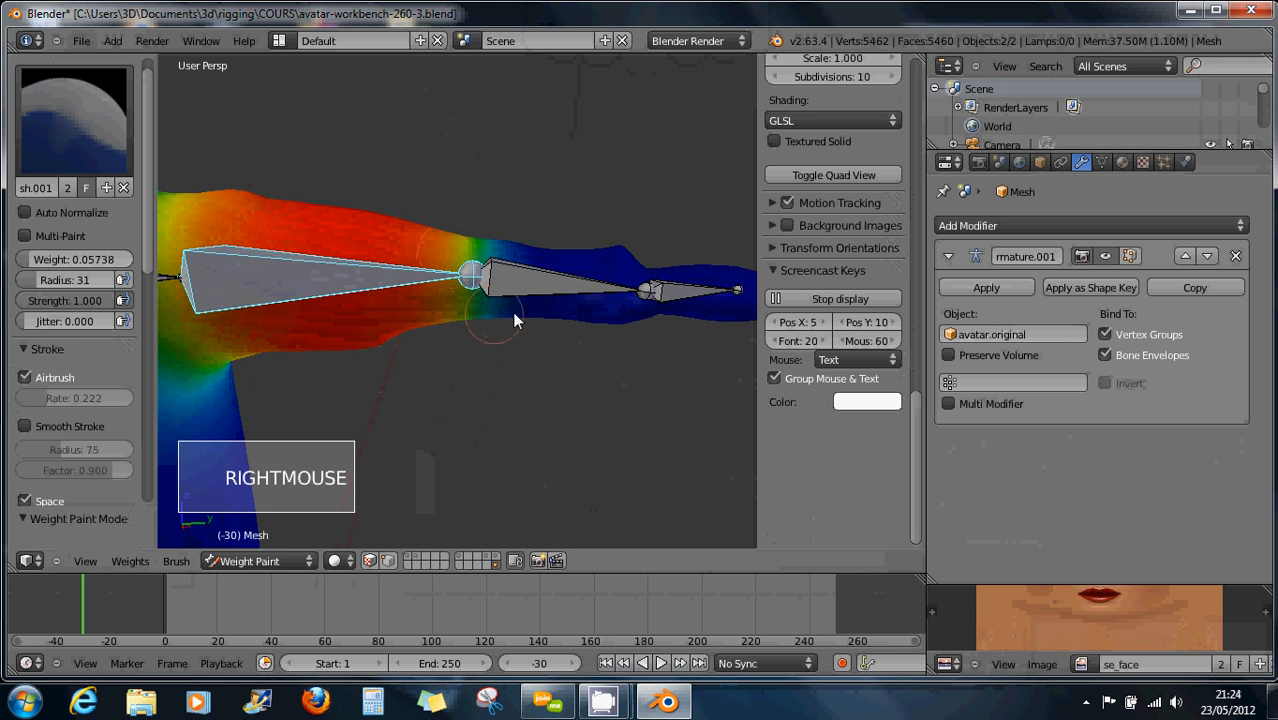
Select the left hand bone and test the hand's mesh deformation with a rotation, cancelling the rotation
{"action": "middle_click_drag", "start_coordinate": [580, 306], "coordinate": [443, 310], "text": "shift"}
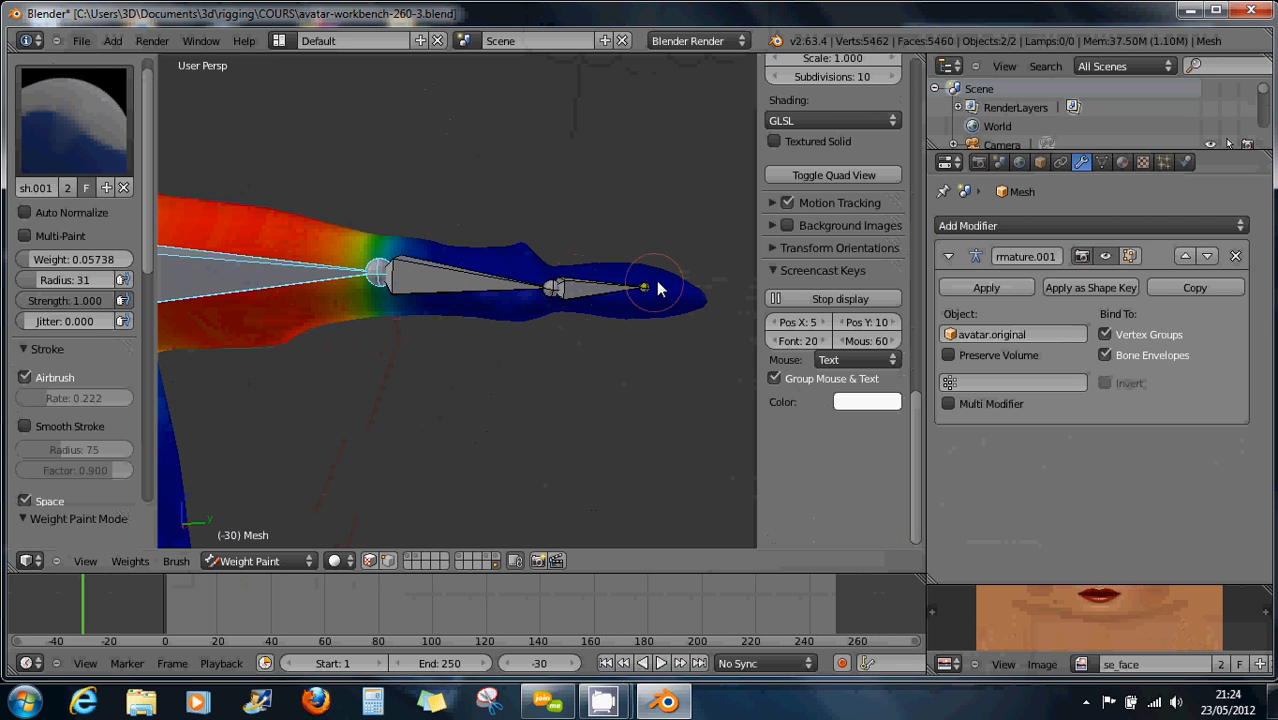
{"action": "right_click", "coordinate": [604, 296]}
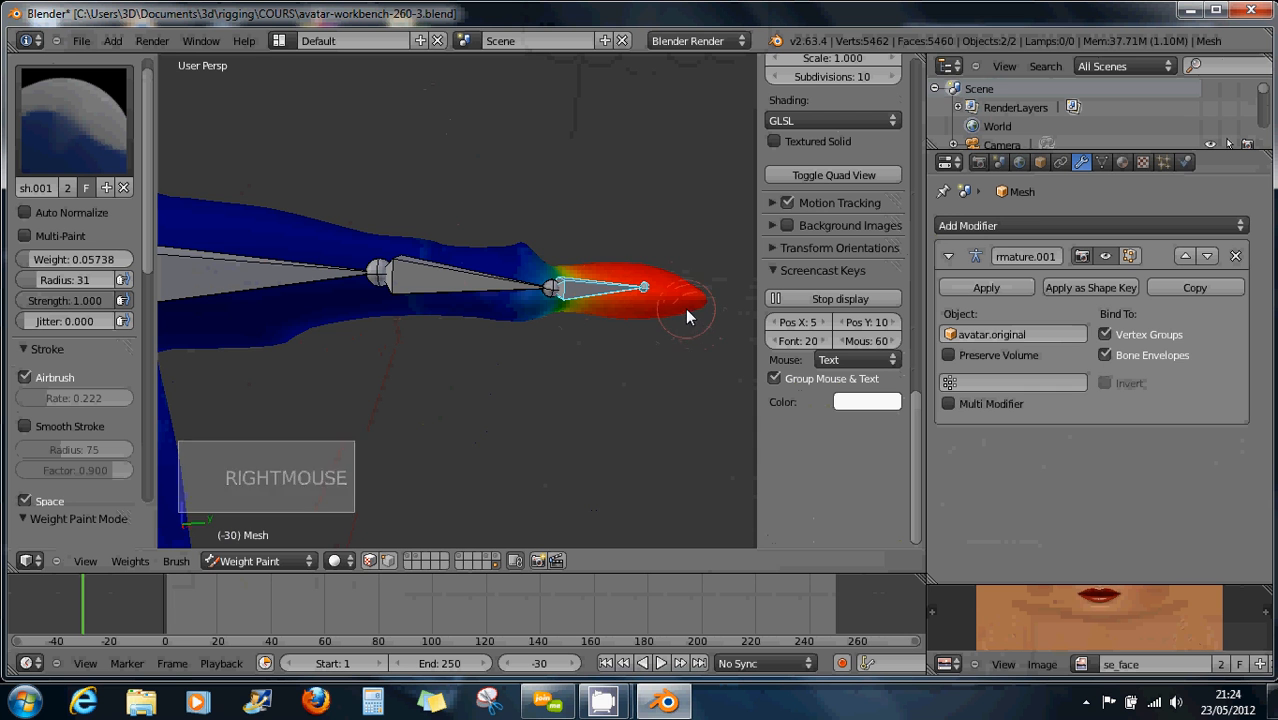
{"action": "middle_click_drag", "start_coordinate": [688, 308], "coordinate": [558, 290], "text": "shift"}
{"action": "scroll", "coordinate": [607, 289], "scroll_direction": "up", "scroll_amount": 3}
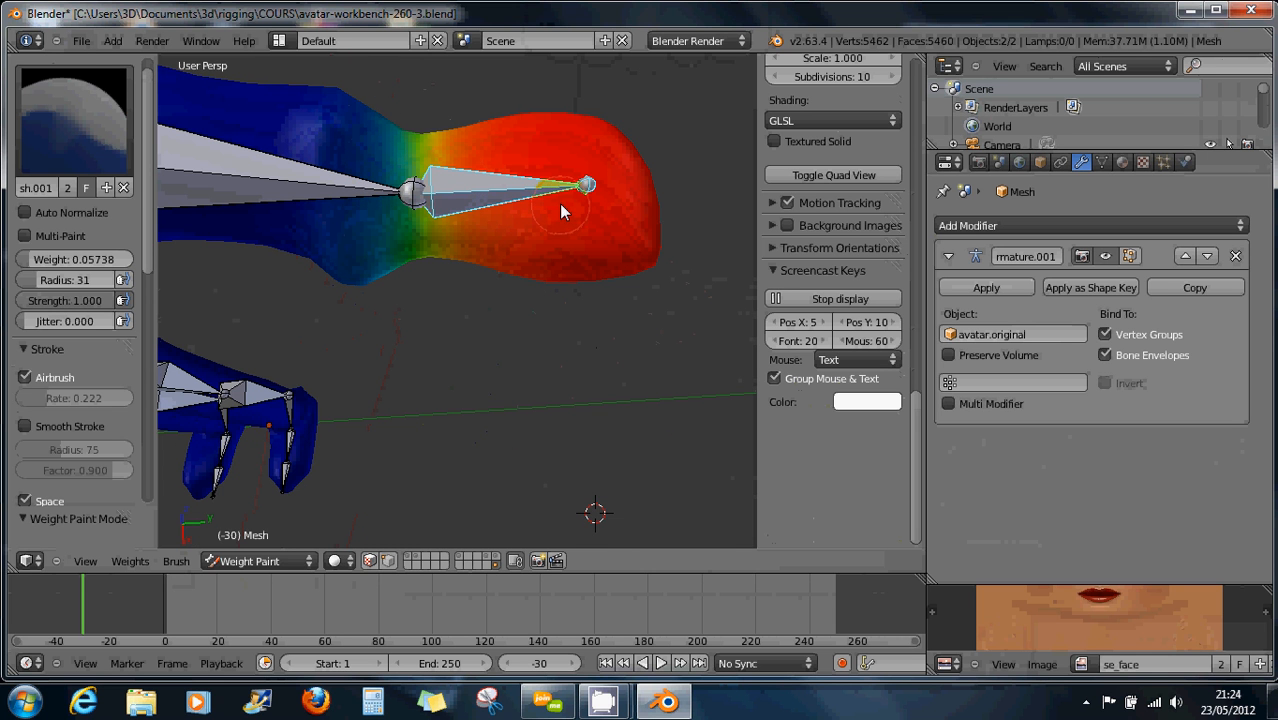
{"action": "key", "text": "r"}
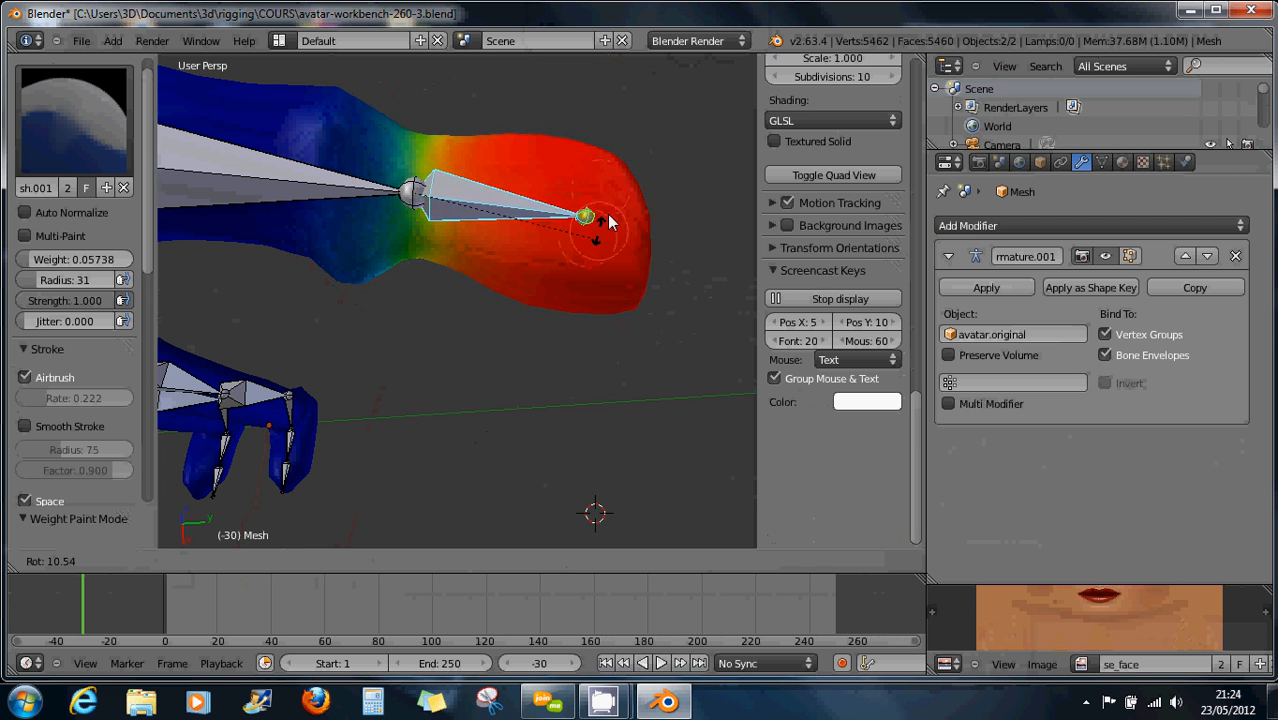
{"action": "right_click", "coordinate": [612, 220]}
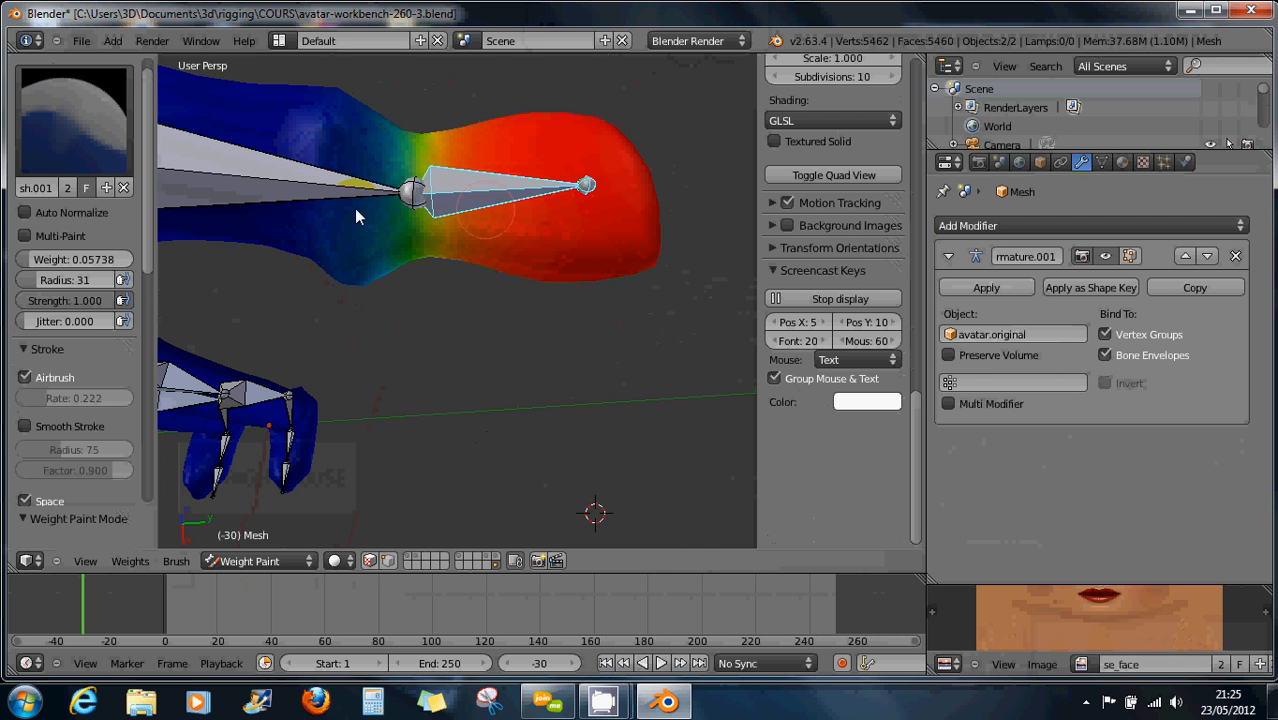
{"action": "mouse_move", "coordinate": [522, 231]}
{"action": "middle_mouse_down"}
{"action": "mouse_move", "coordinate": [496, 228]}
{"action": "mouse_move", "coordinate": [516, 245]}
{"action": "middle_mouse_up"}
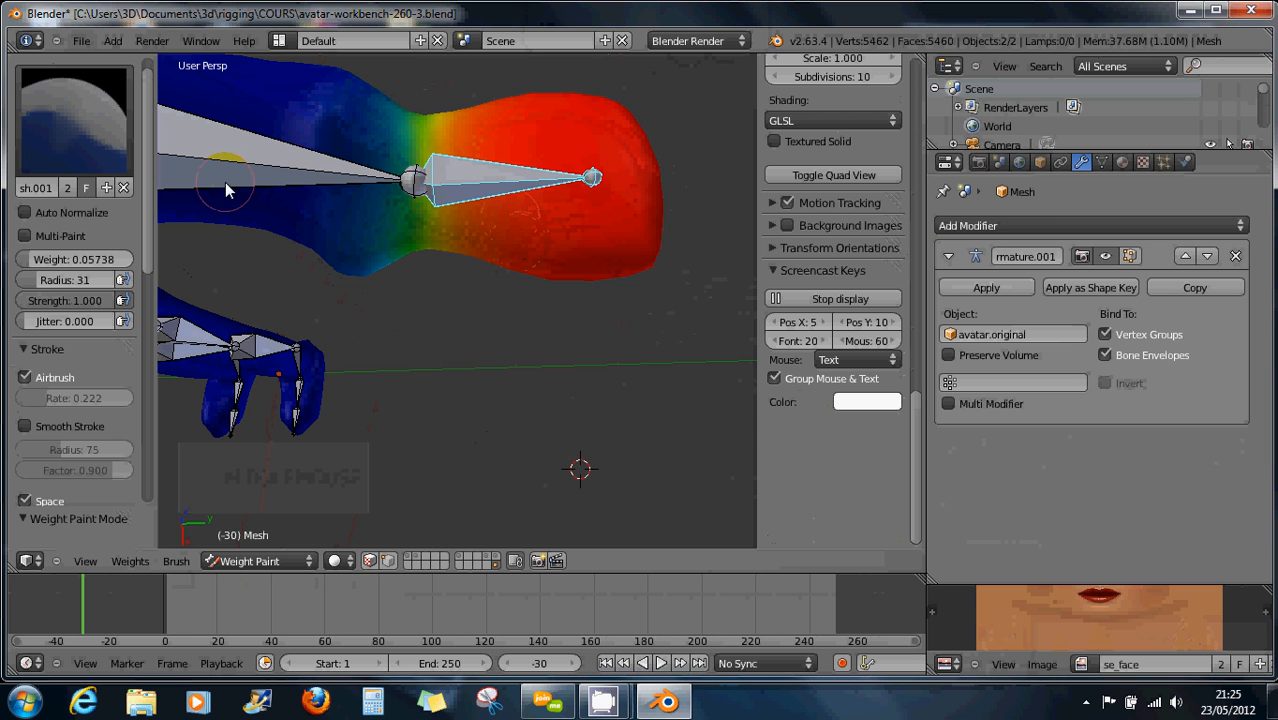
Set the brush weight to 0 and paint a short stroke on the forearm mesh near the wrist
{"action": "mouse_move", "coordinate": [505, 178]}
{"action": "left_mouse_down"}
{"action": "mouse_move", "coordinate": [551, 198]}
{"action": "mouse_move", "coordinate": [566, 190]}
{"action": "left_mouse_up"}
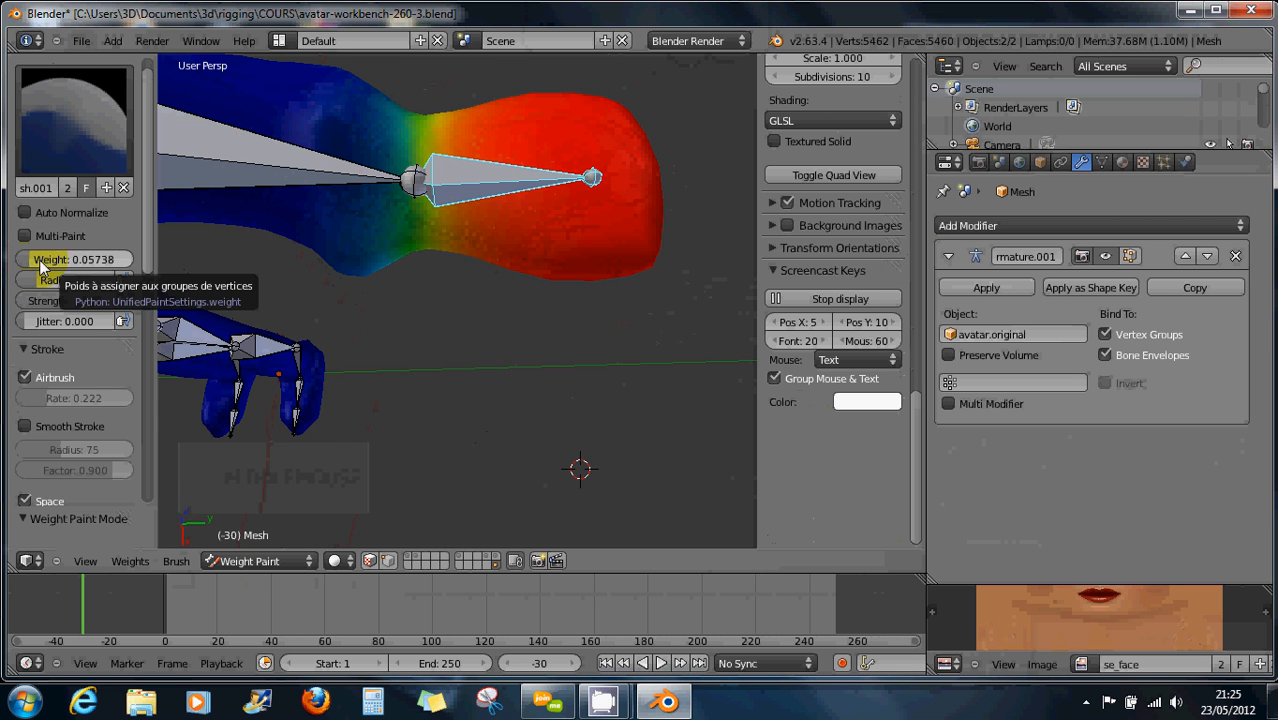
{"action": "left_click_drag", "start_coordinate": [30, 264], "coordinate": [17, 262]}
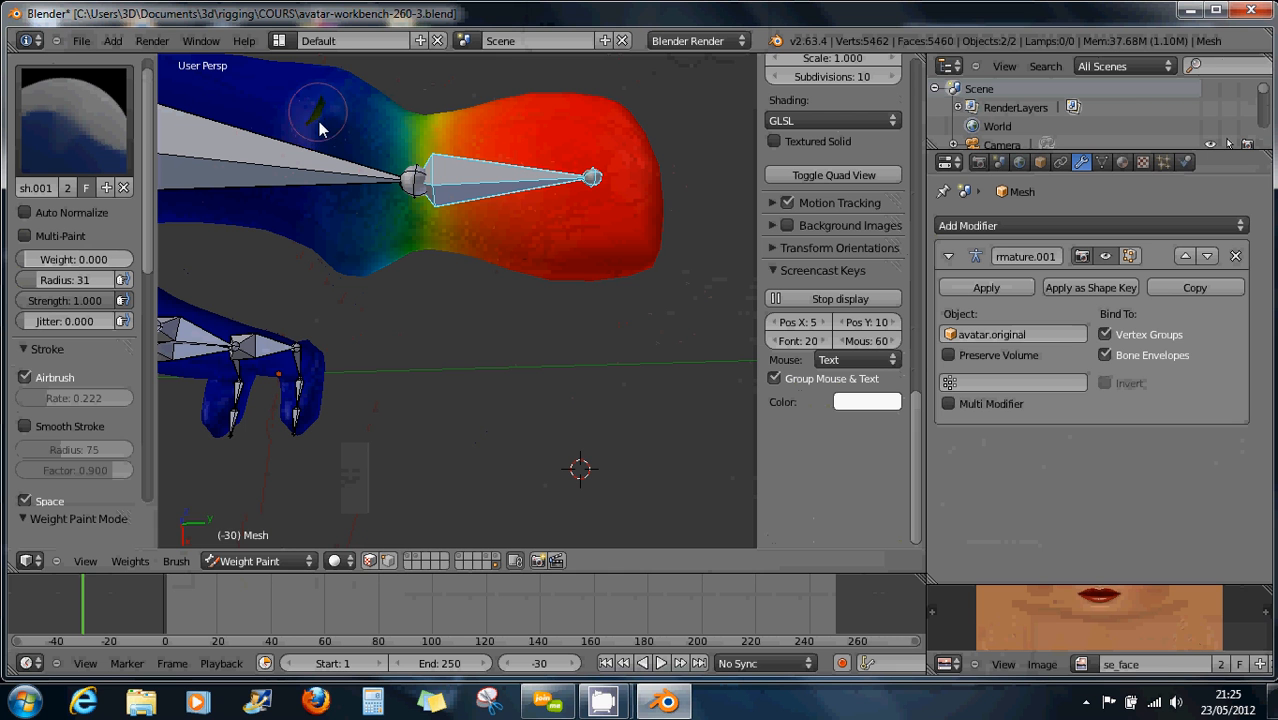
{"action": "left_click_drag", "start_coordinate": [320, 120], "coordinate": [333, 158]}
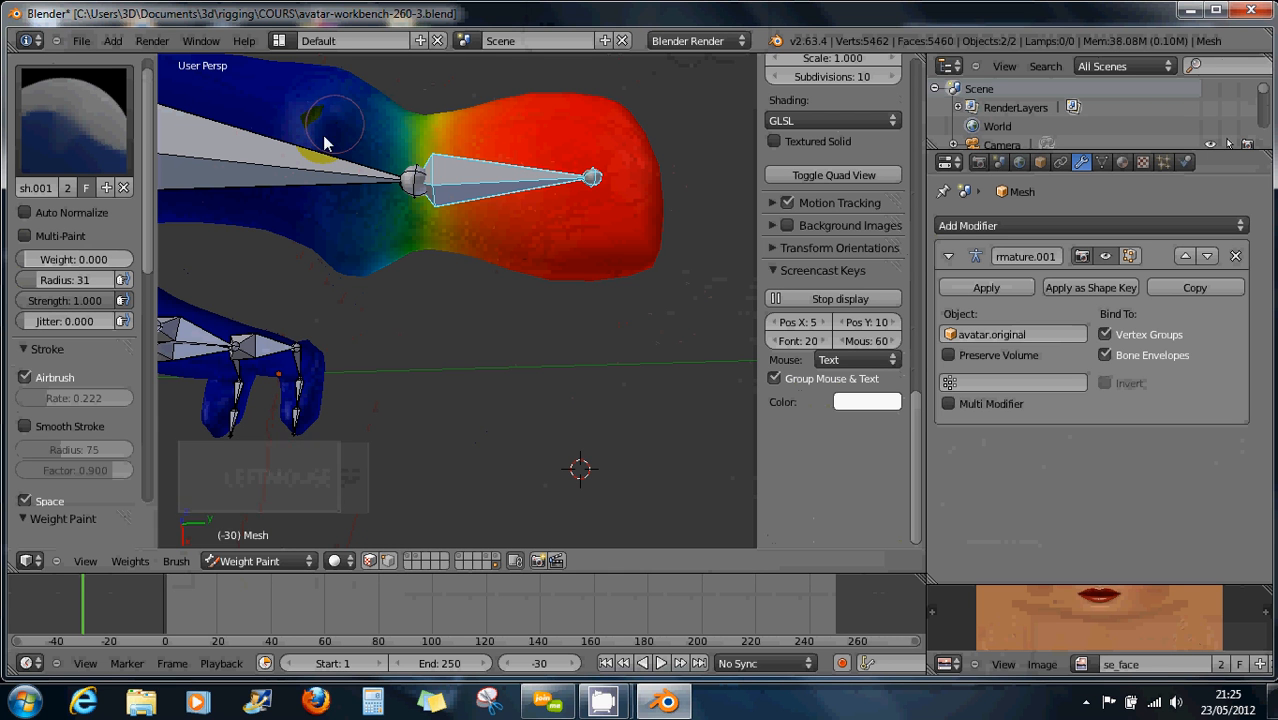
Set the brush weight to 1 and resize the brush radius to 88, then 200, and finally 55
{"action": "left_click_drag", "start_coordinate": [35, 261], "coordinate": [148, 260]}
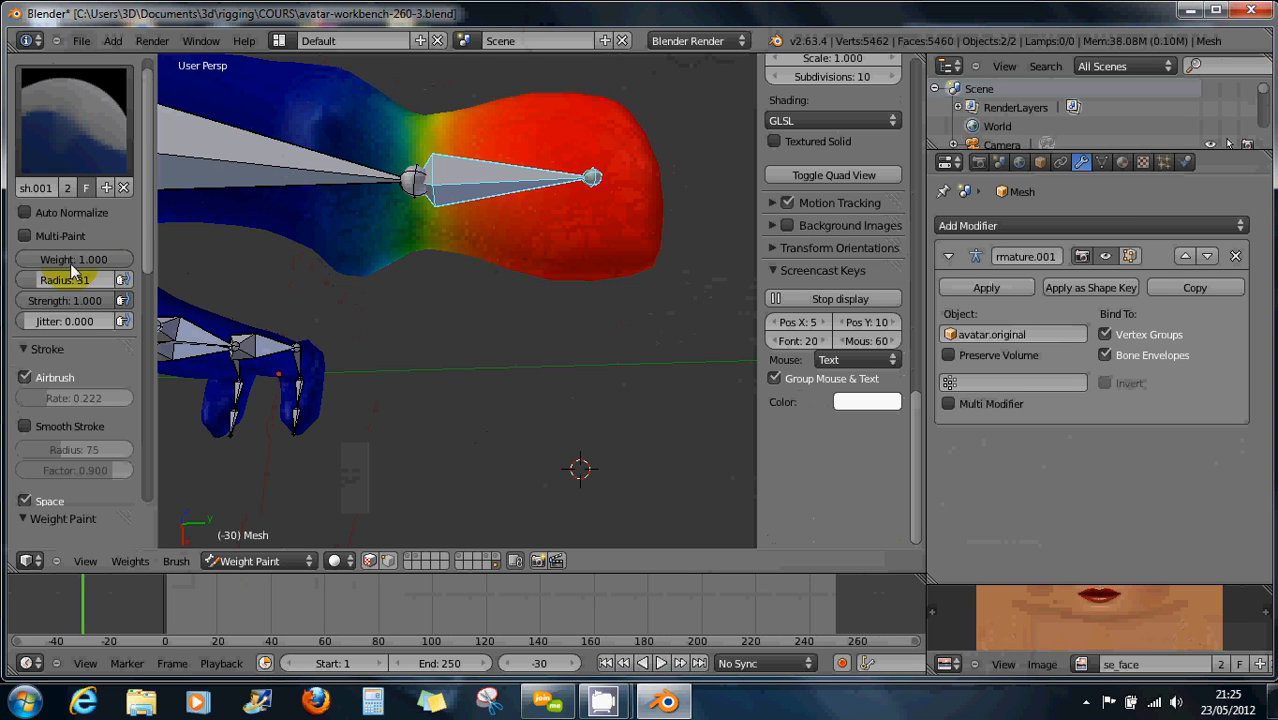
{"action": "left_click_drag", "start_coordinate": [42, 284], "coordinate": [110, 281]}
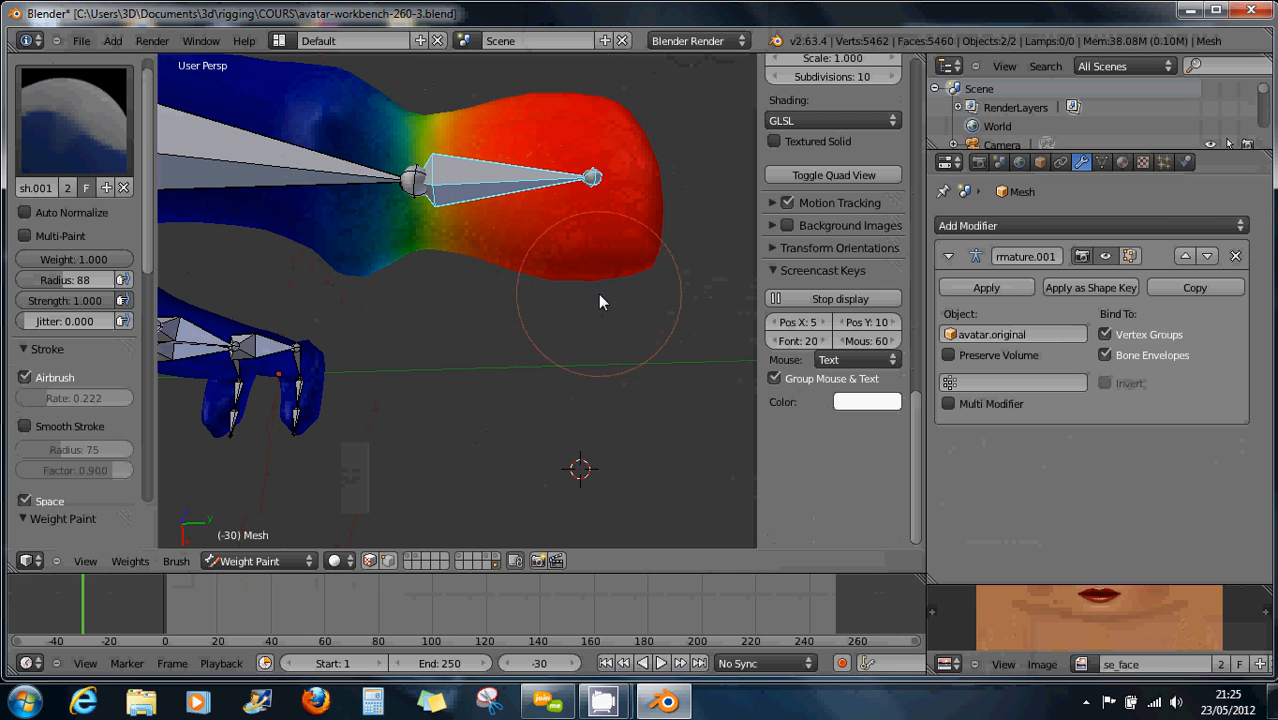
{"action": "key", "text": "f"}
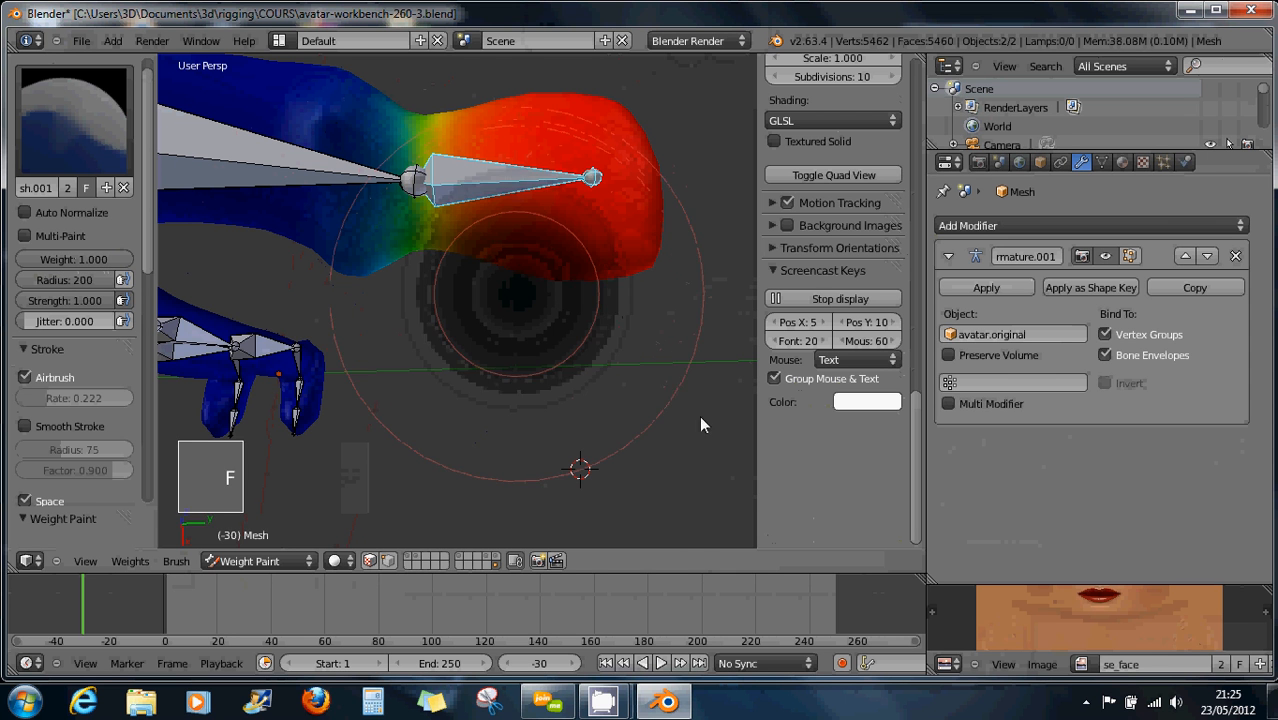
{"action": "left_click", "coordinate": [700, 425]}
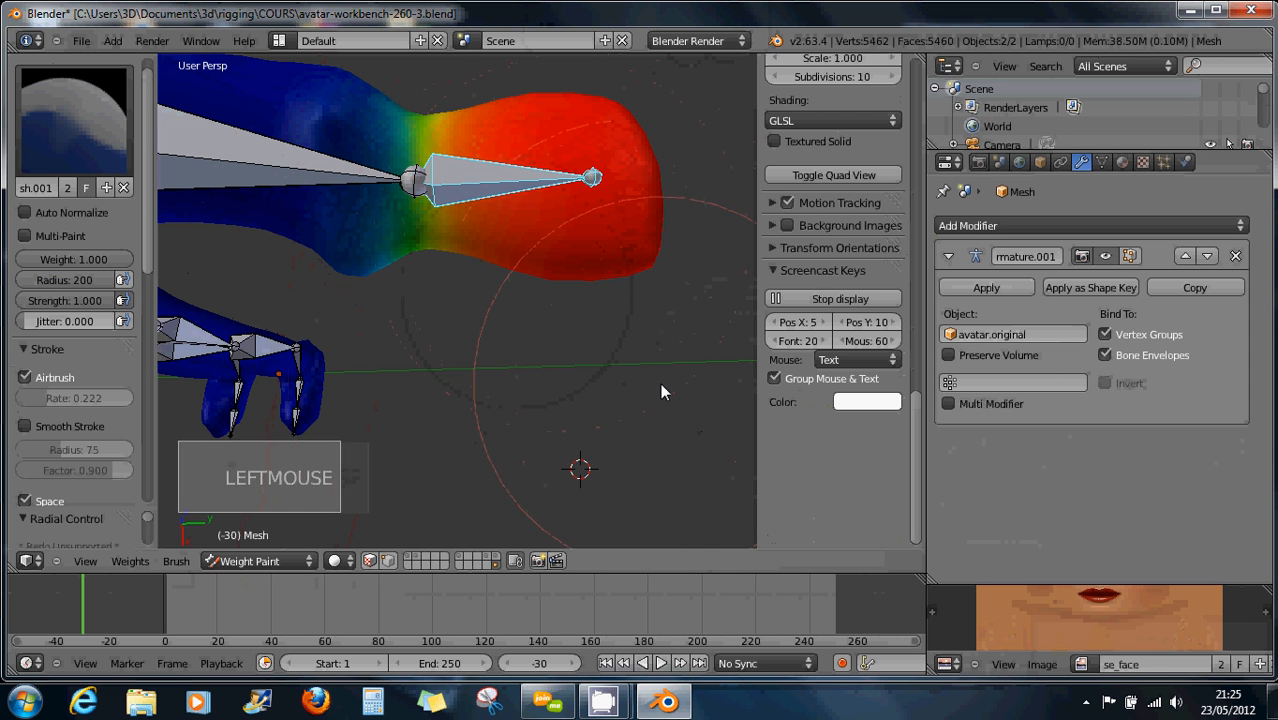
{"action": "key", "text": "f"}
{"action": "left_click", "coordinate": [501, 344]}
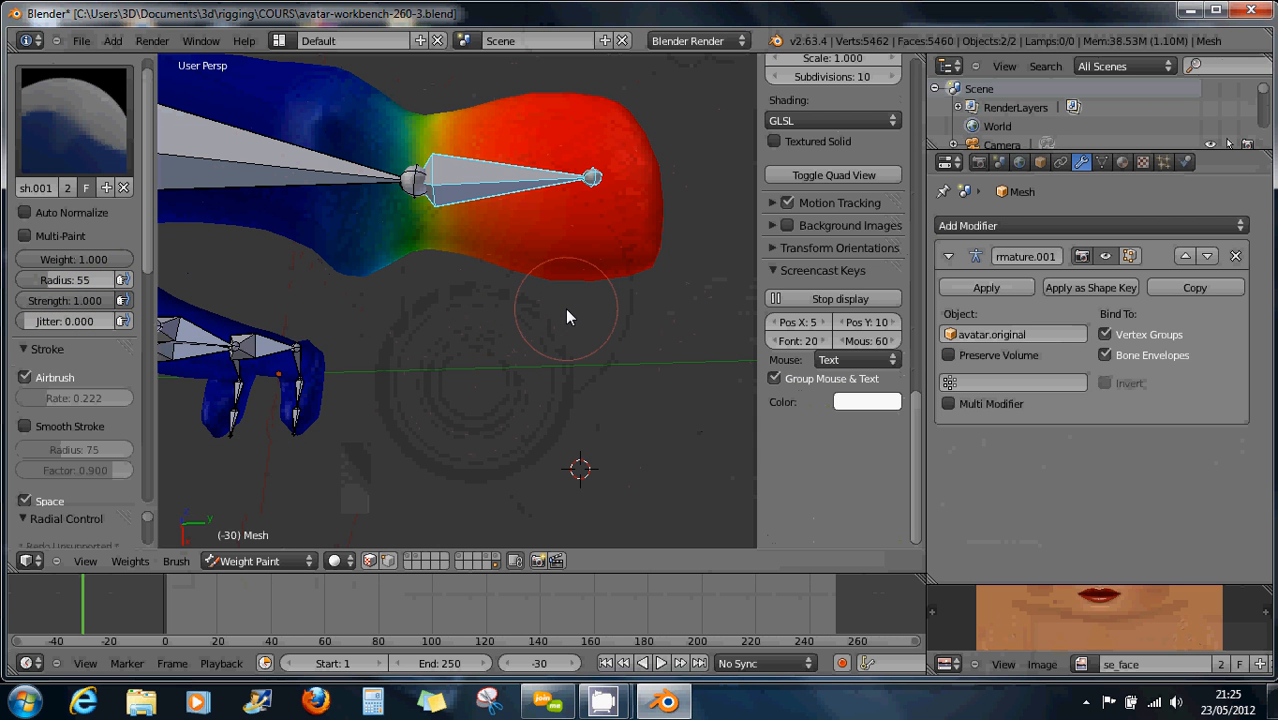
{"action": "key", "text": "shift+f"}
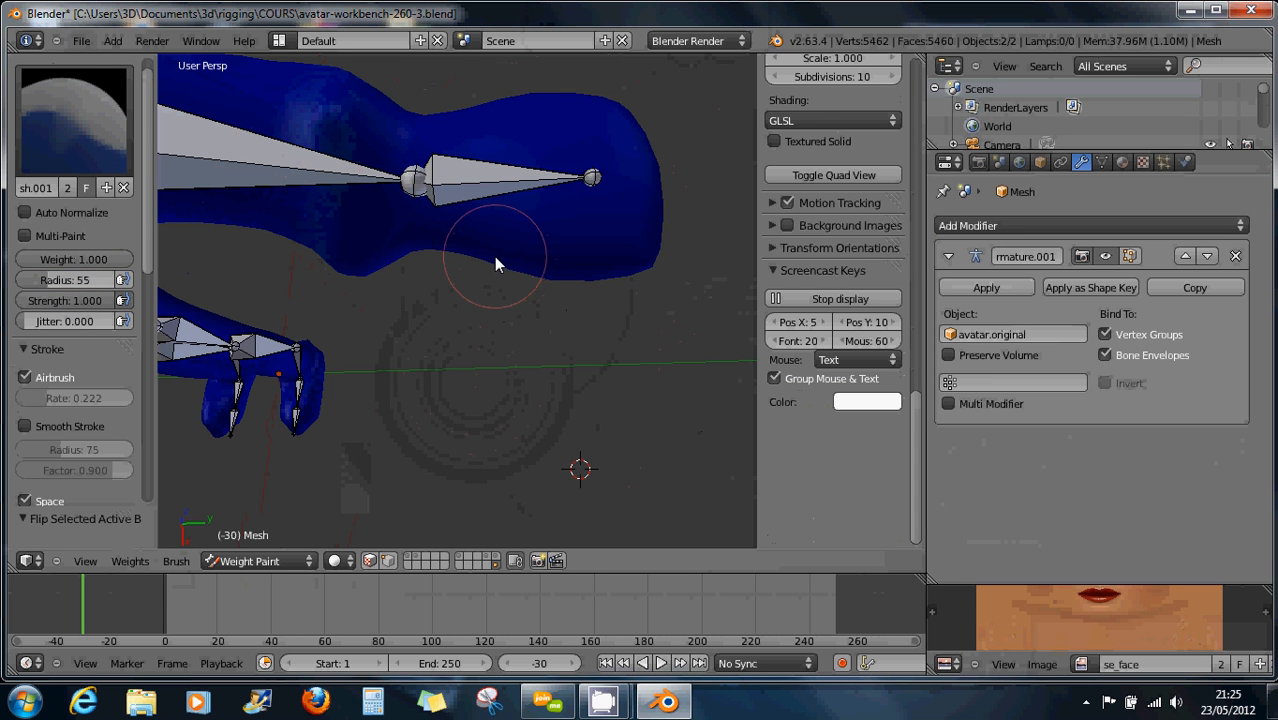
{"action": "key", "text": "ctrl+z"}
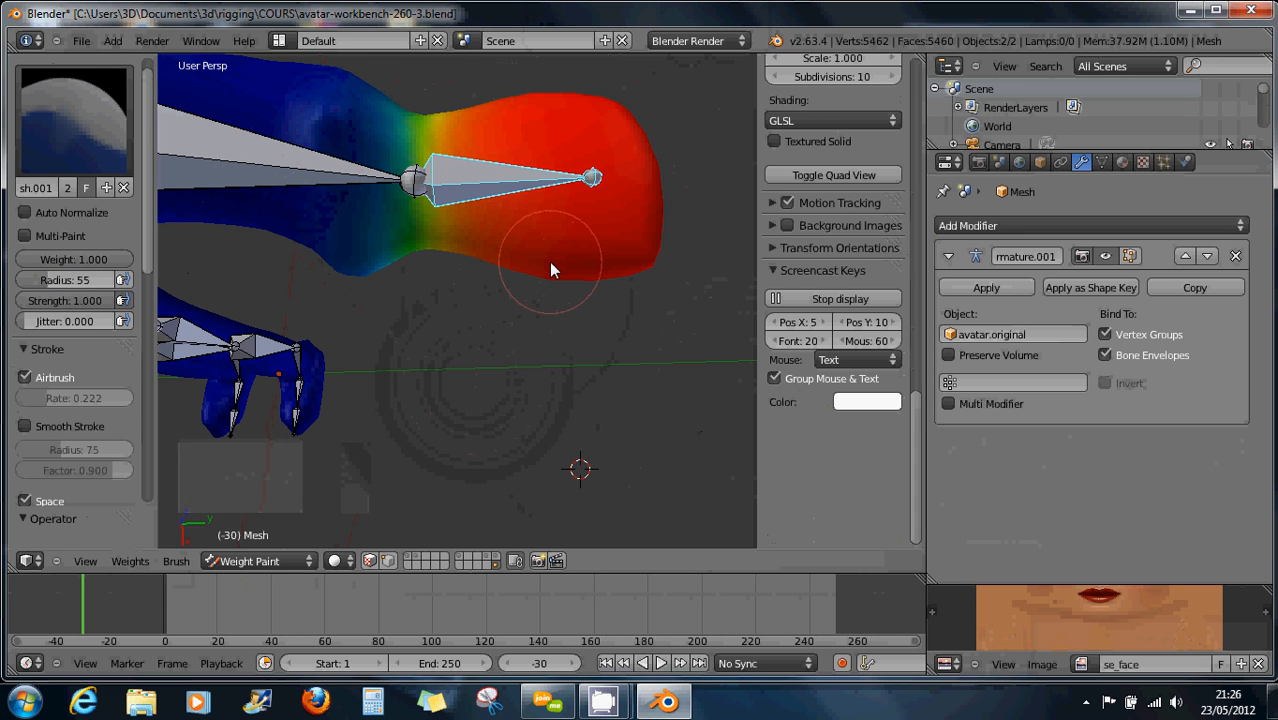
{"action": "key", "text": "shift+f"}
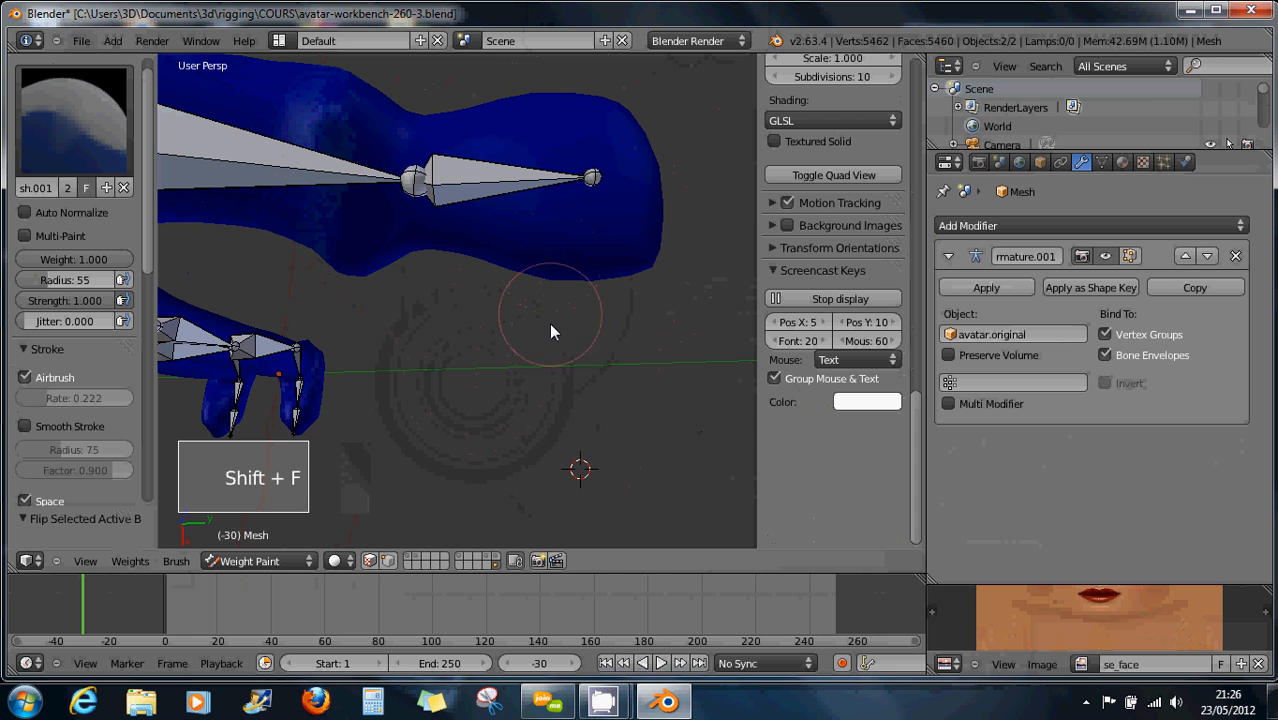
{"action": "key", "text": "ctrl+z"}
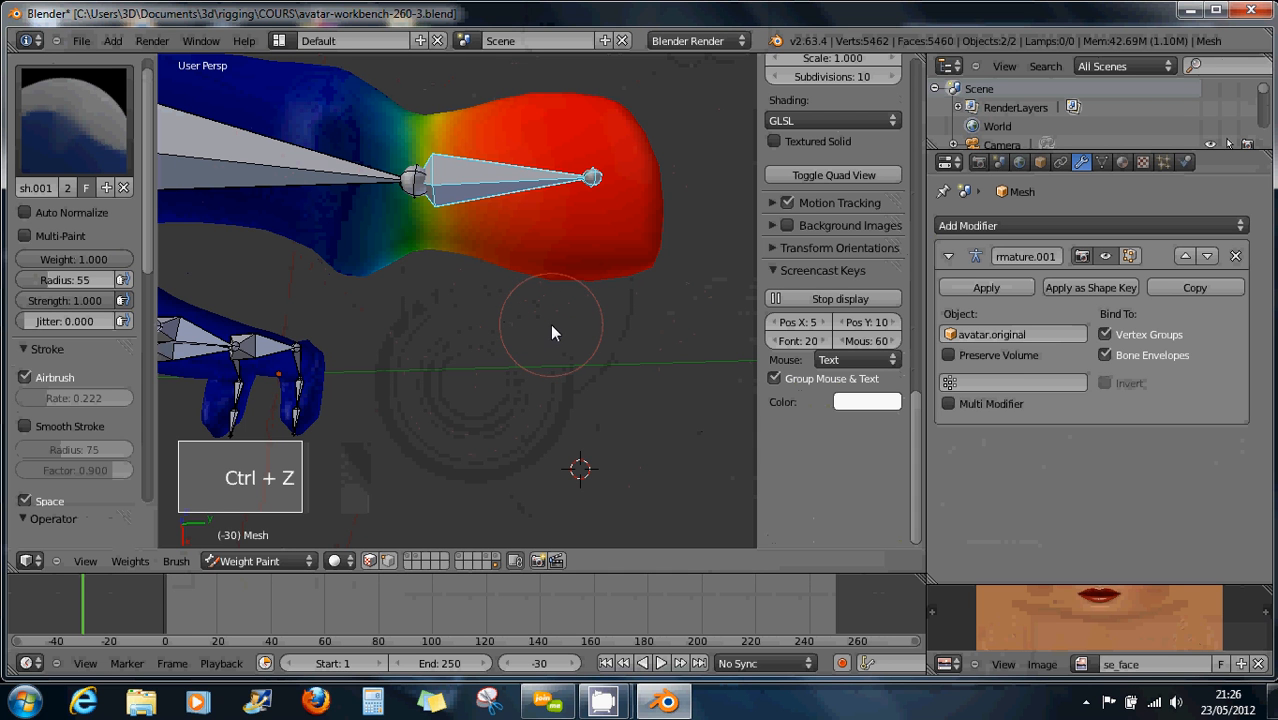
Try a brush strength of 0.5 and restore it to 1
{"action": "left_click", "coordinate": [92, 302]}
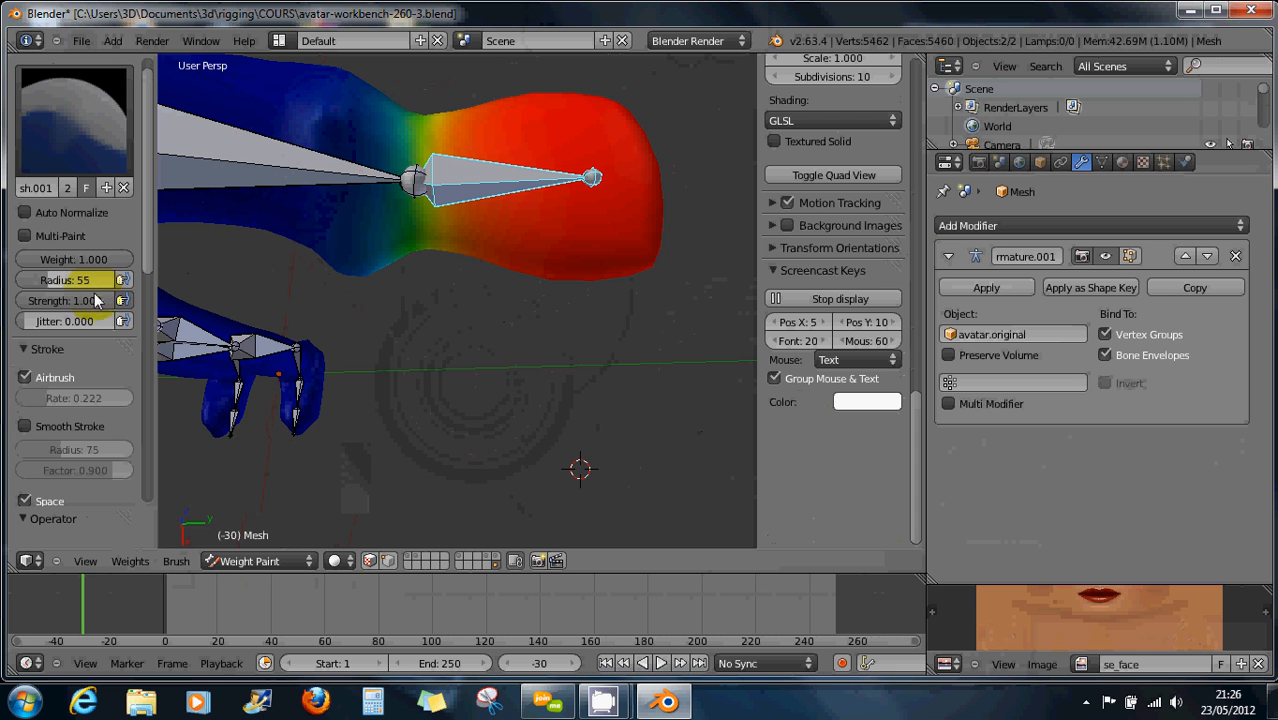
{"action": "left_click_drag", "start_coordinate": [102, 301], "coordinate": [54, 301]}
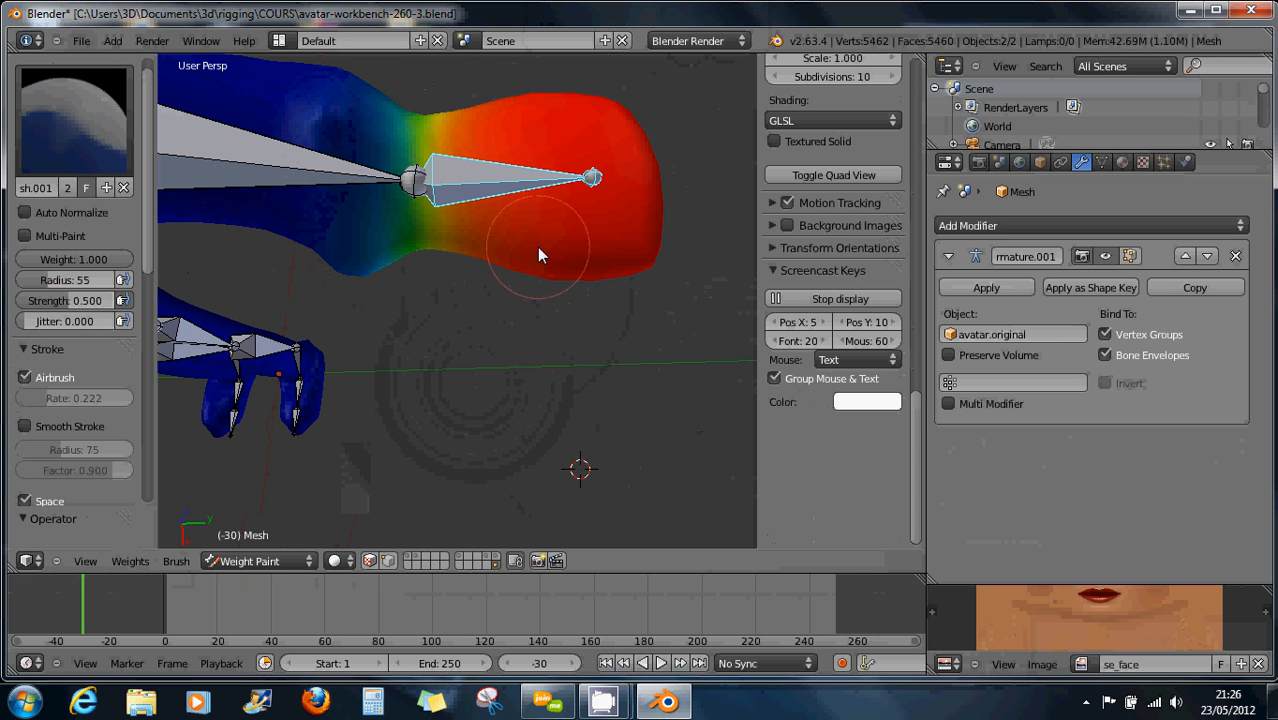
{"action": "left_click", "coordinate": [65, 298]}
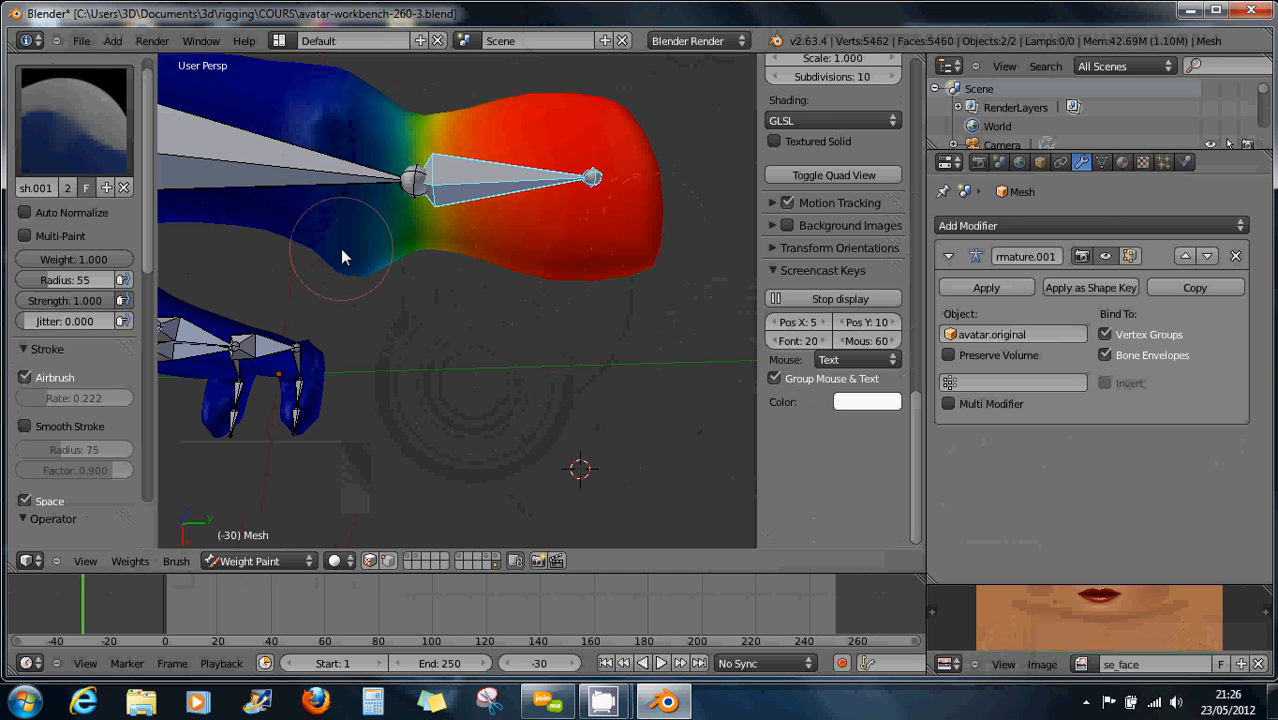
Set the brush weight to 0 and try painting a stroke along the fingertip edge of the left hand
{"action": "left_click_drag", "start_coordinate": [110, 260], "coordinate": [2, 265]}
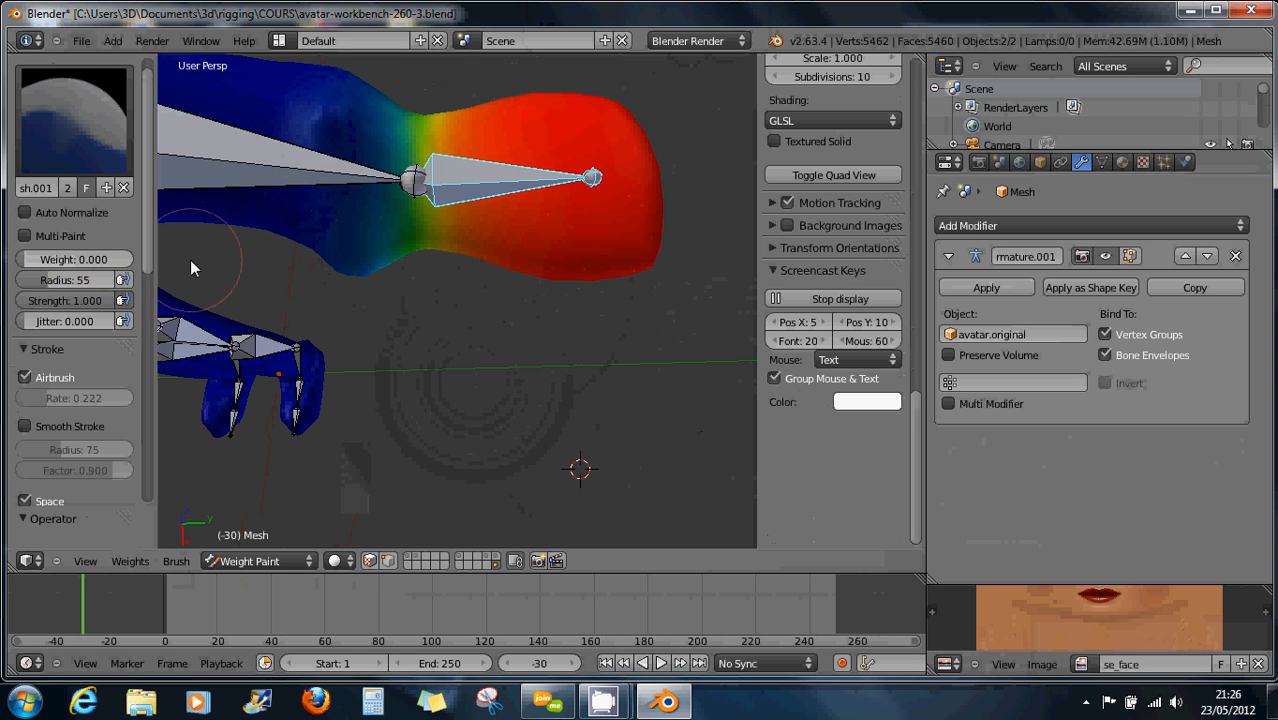
{"action": "left_click_drag", "start_coordinate": [626, 240], "coordinate": [604, 276]}
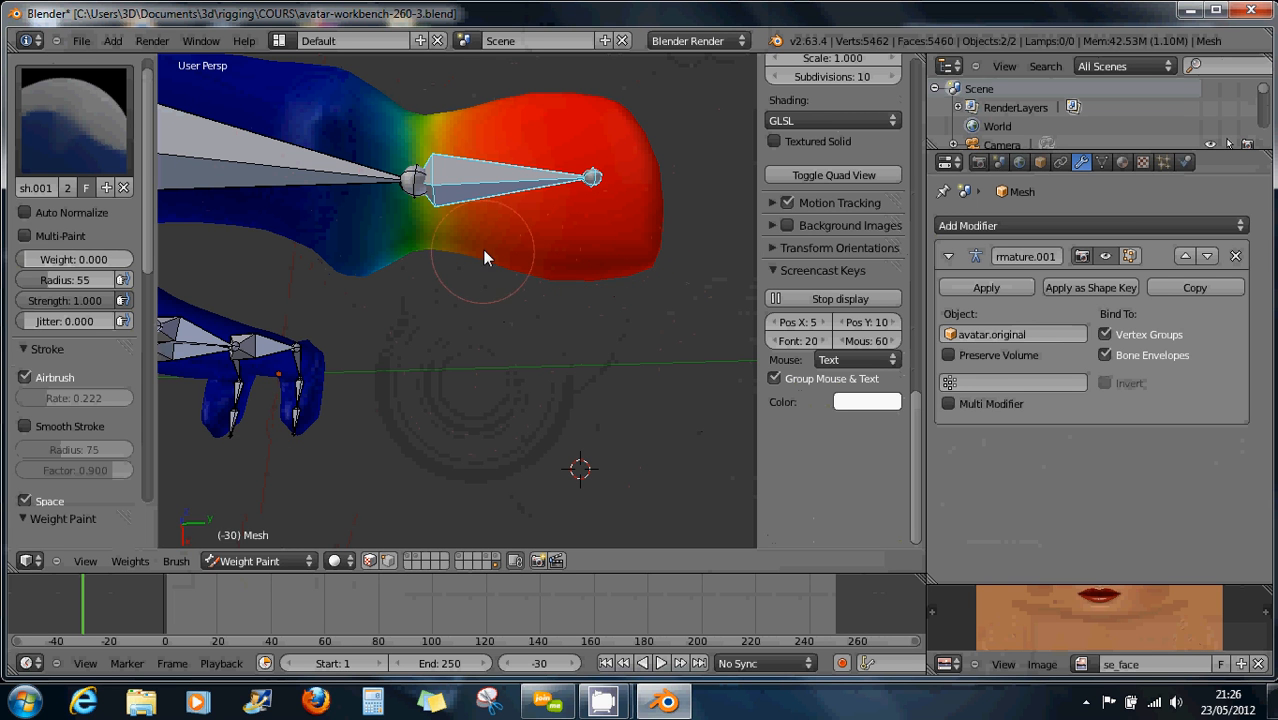
Switch to the brush preset named Brush and set its radius to 65 and strength to 1
{"action": "left_click", "coordinate": [83, 123]}
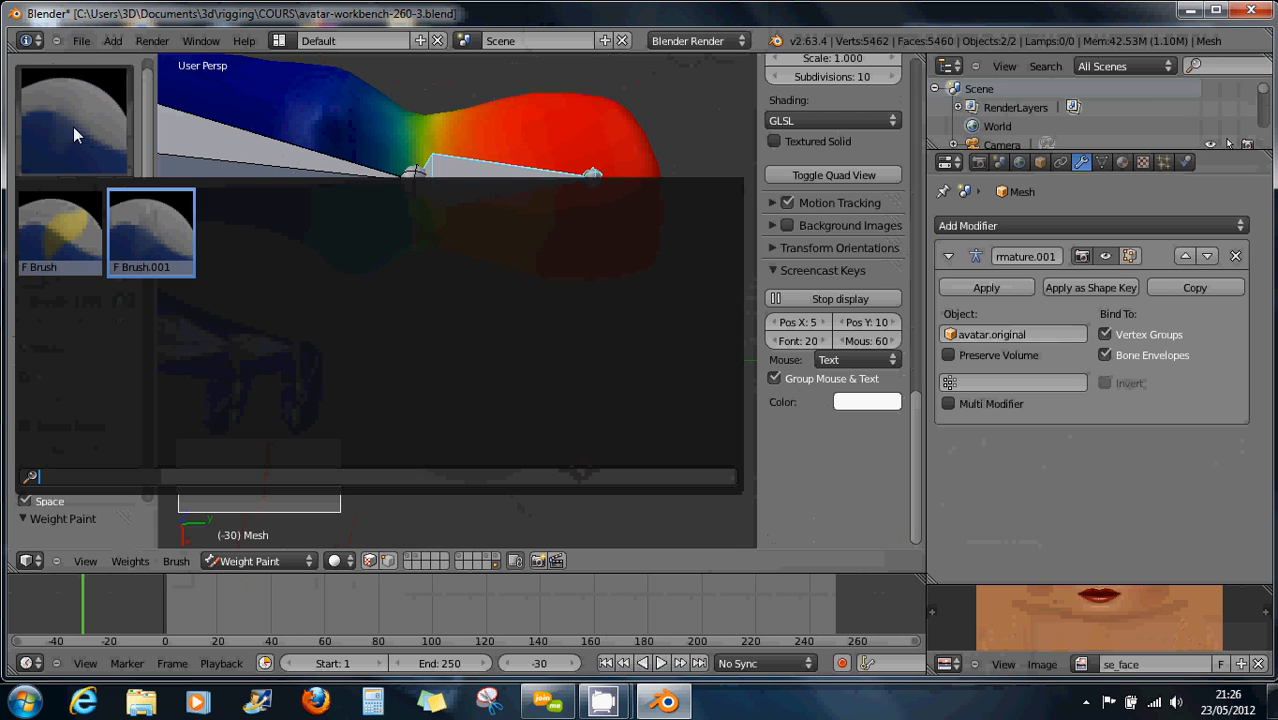
{"action": "left_click", "coordinate": [67, 217]}
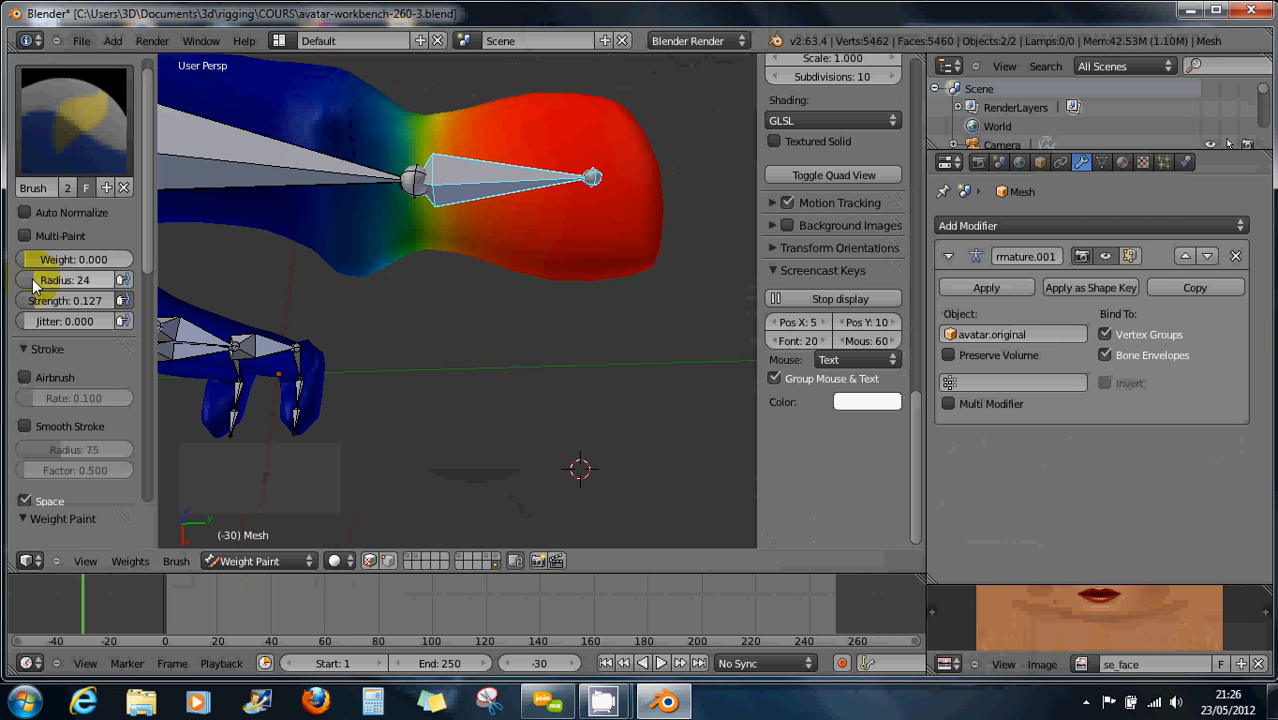
{"action": "mouse_move", "coordinate": [42, 280]}
{"action": "left_mouse_down"}
{"action": "mouse_move", "coordinate": [76, 316]}
{"action": "mouse_move", "coordinate": [129, 309]}
{"action": "left_mouse_up"}
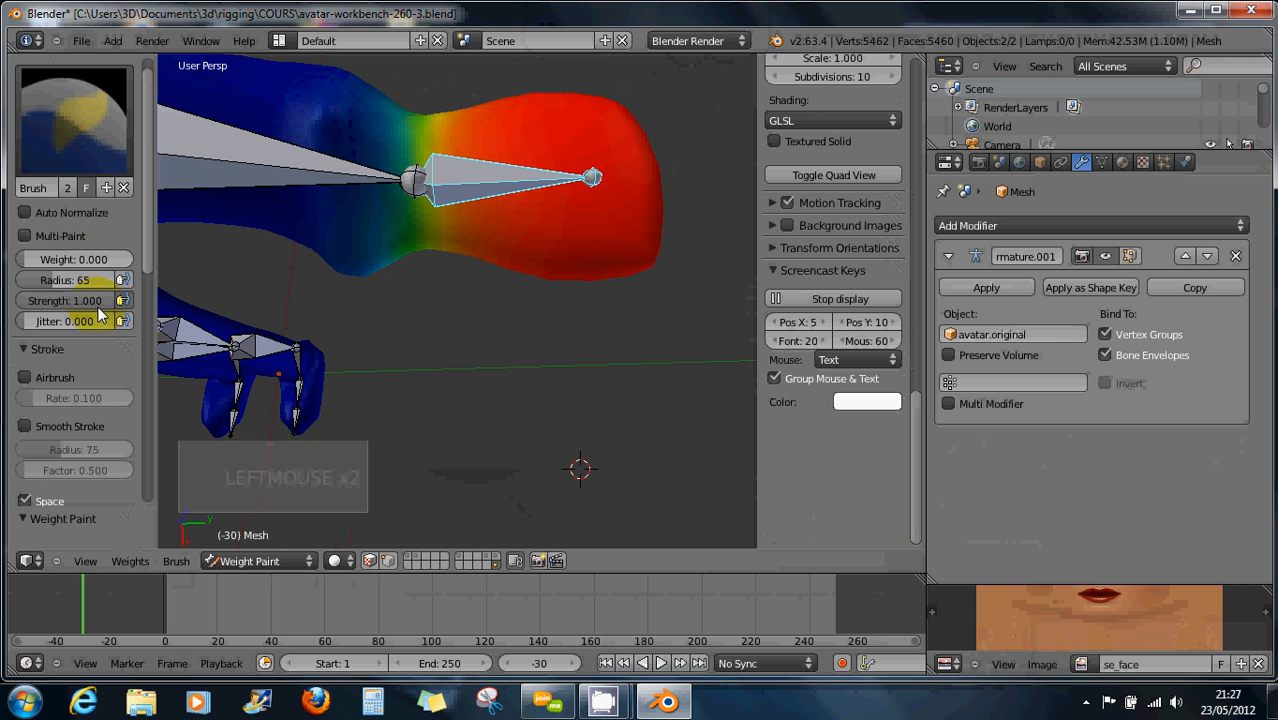
Paint zero weight over the fingertip end of the left hand with repeated dabs along its whole width
{"action": "left_click_drag", "start_coordinate": [642, 255], "coordinate": [647, 250]}
{"action": "left_click", "coordinate": [650, 233]}
{"action": "left_click", "coordinate": [652, 221]}
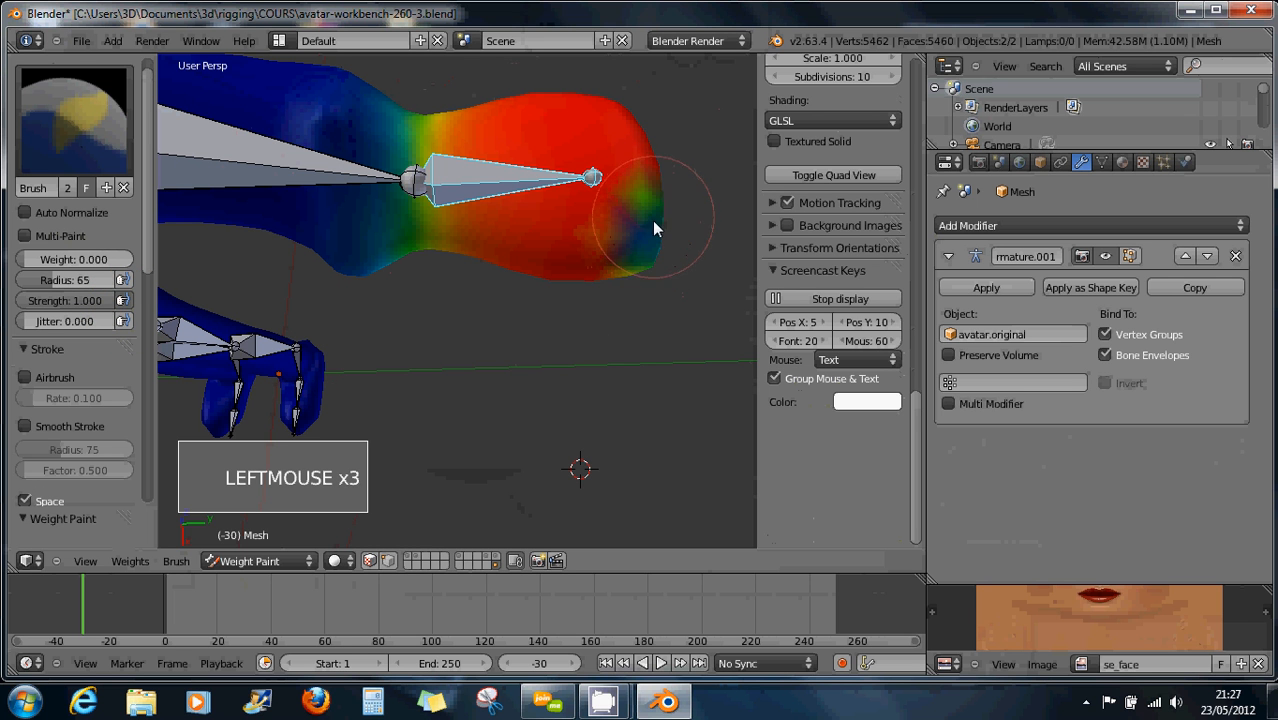
{"action": "left_click", "coordinate": [654, 201]}
{"action": "left_click", "coordinate": [652, 190]}
{"action": "left_click", "coordinate": [650, 176]}
{"action": "left_click", "coordinate": [643, 158]}
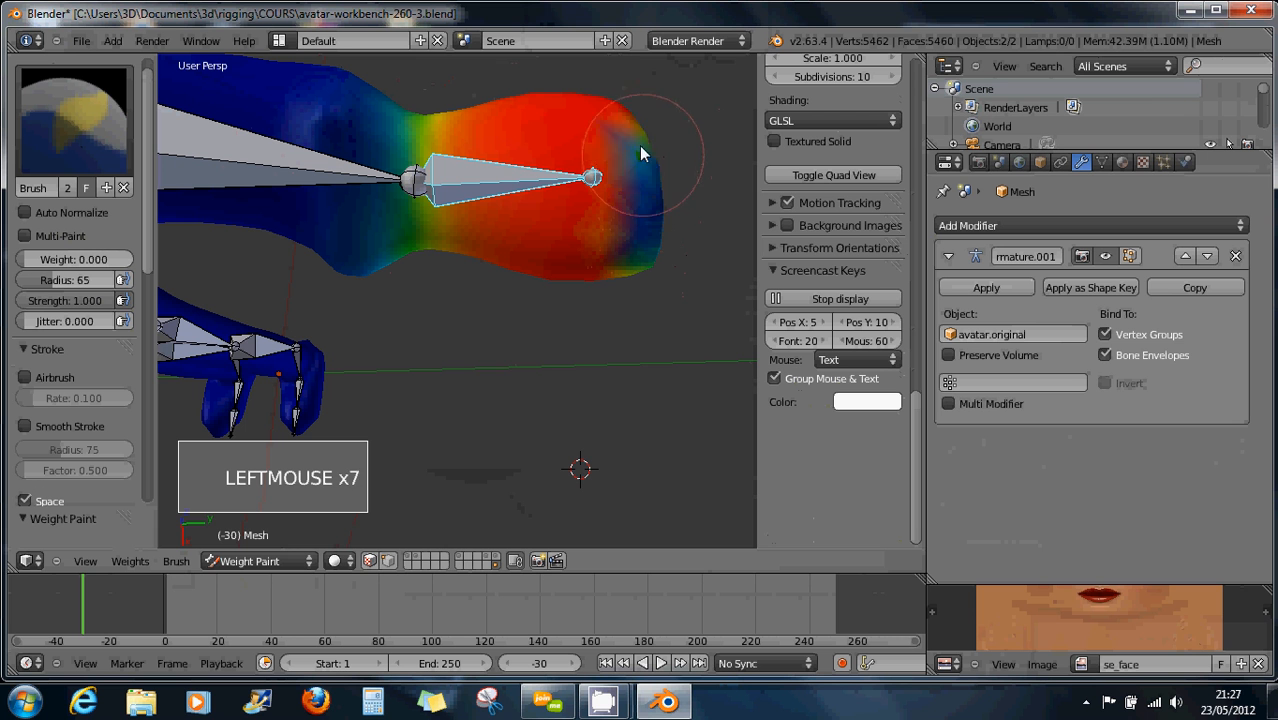
{"action": "left_click", "coordinate": [636, 140]}
{"action": "left_click", "coordinate": [627, 121]}
{"action": "left_click", "coordinate": [629, 138]}
{"action": "left_click", "coordinate": [632, 162]}
{"action": "left_click", "coordinate": [635, 215]}
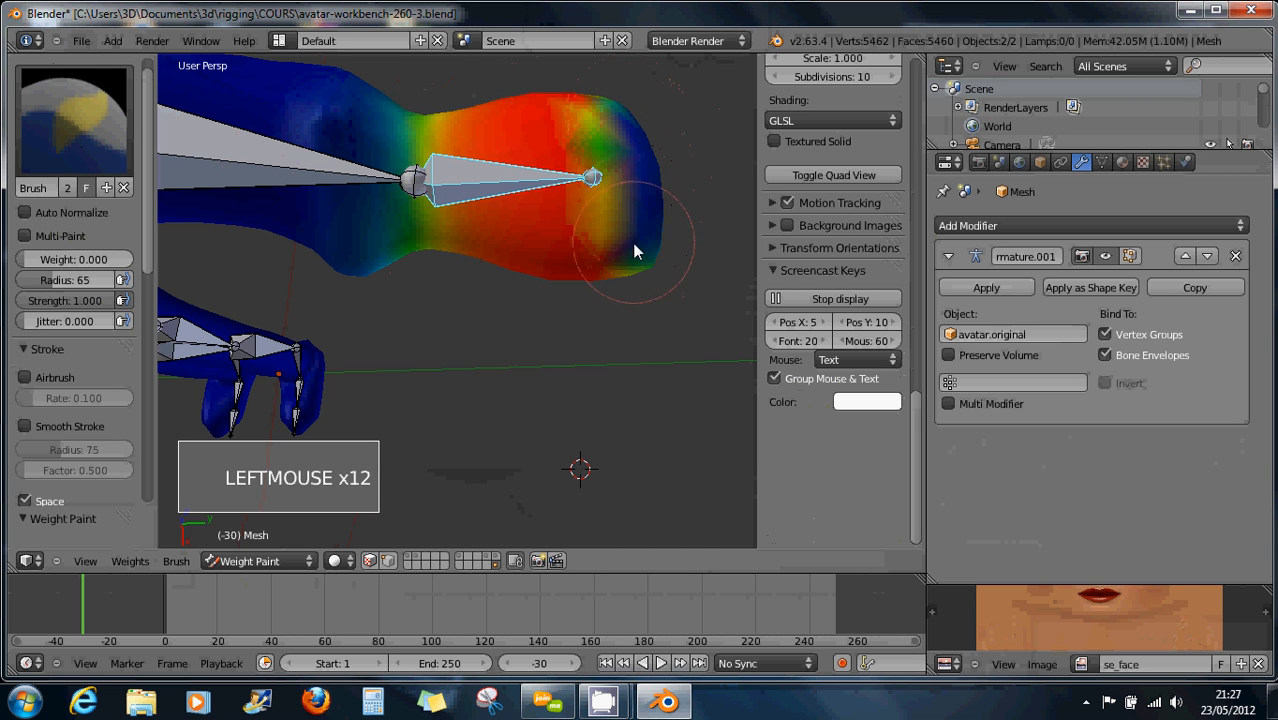
{"action": "left_click", "coordinate": [636, 242]}
{"action": "left_click", "coordinate": [634, 215]}
{"action": "left_click", "coordinate": [631, 186]}
{"action": "left_click", "coordinate": [629, 164]}
{"action": "left_click", "coordinate": [624, 140]}
{"action": "left_click", "coordinate": [620, 118]}
{"action": "left_click", "coordinate": [626, 138]}
{"action": "left_click", "coordinate": [633, 163]}
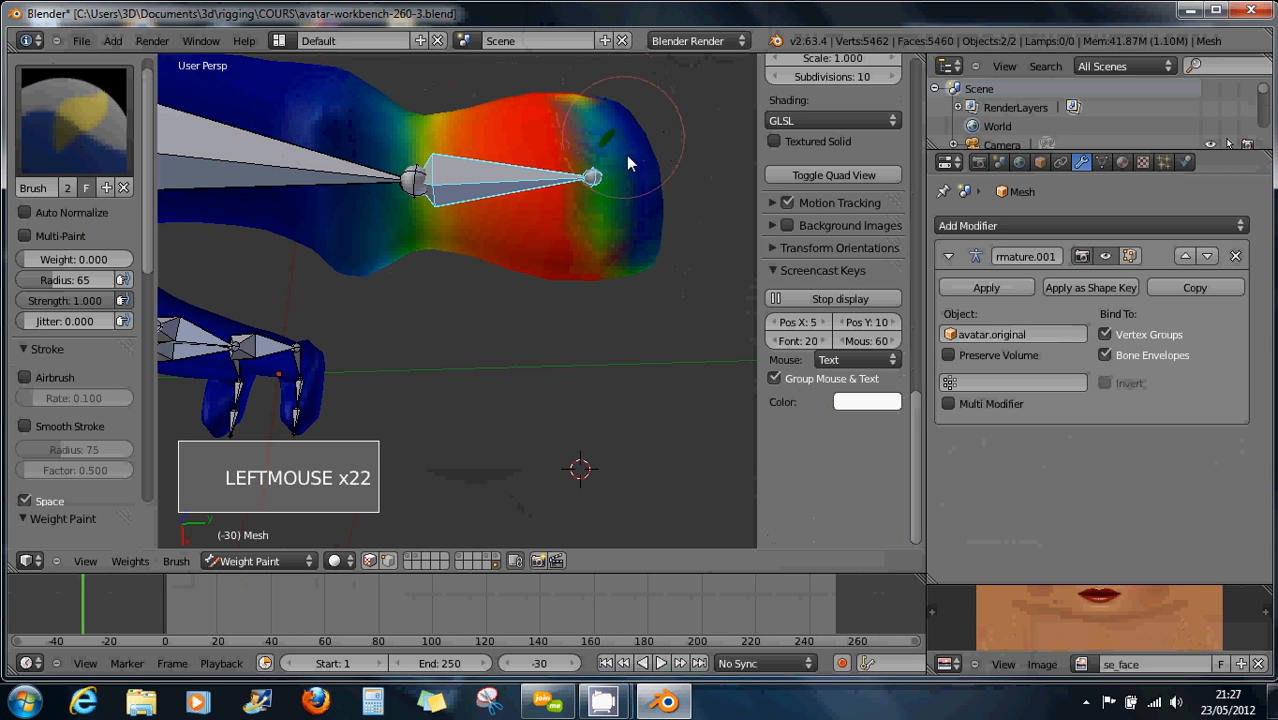
{"action": "left_click", "coordinate": [637, 215]}
{"action": "left_click", "coordinate": [641, 268]}
{"action": "left_click", "coordinate": [642, 250]}
{"action": "left_click", "coordinate": [643, 231]}
{"action": "left_click", "coordinate": [640, 195]}
{"action": "left_click", "coordinate": [636, 160]}
{"action": "left_click", "coordinate": [632, 132]}
{"action": "left_click", "coordinate": [630, 118]}
{"action": "left_click", "coordinate": [629, 108]}
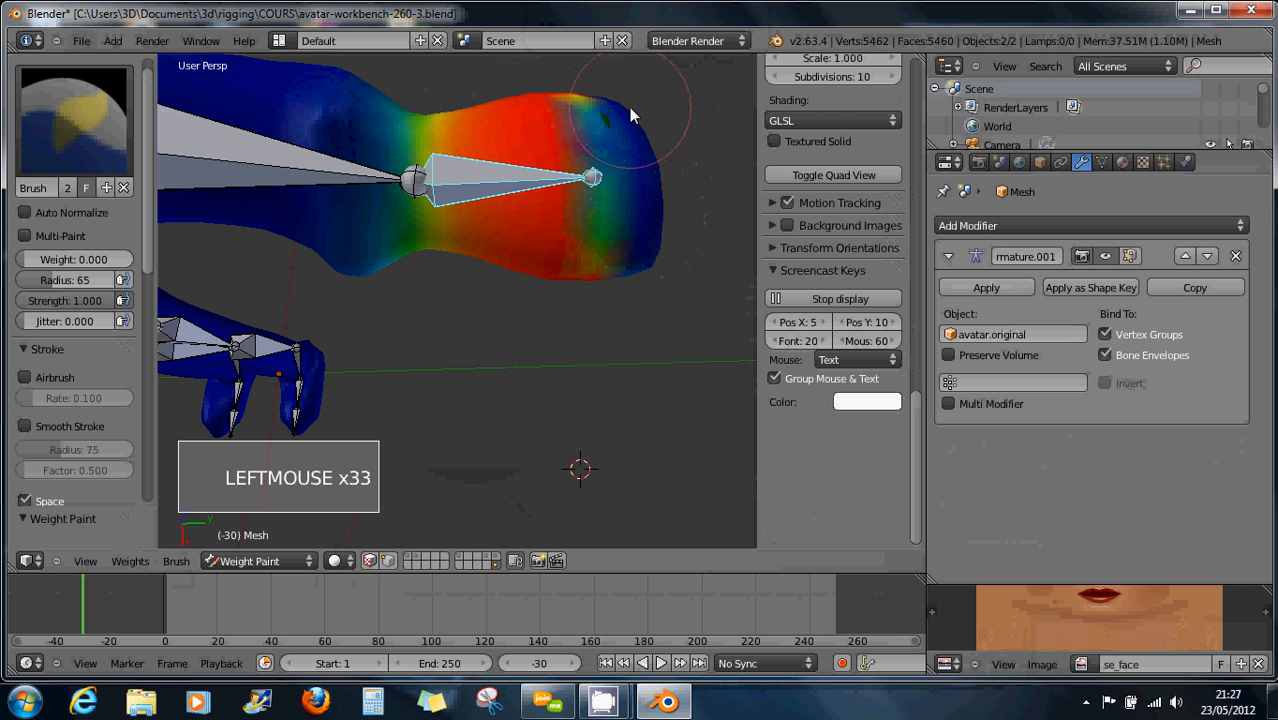
{"action": "left_click", "coordinate": [631, 132]}
{"action": "left_click", "coordinate": [635, 166]}
{"action": "left_click", "coordinate": [640, 203]}
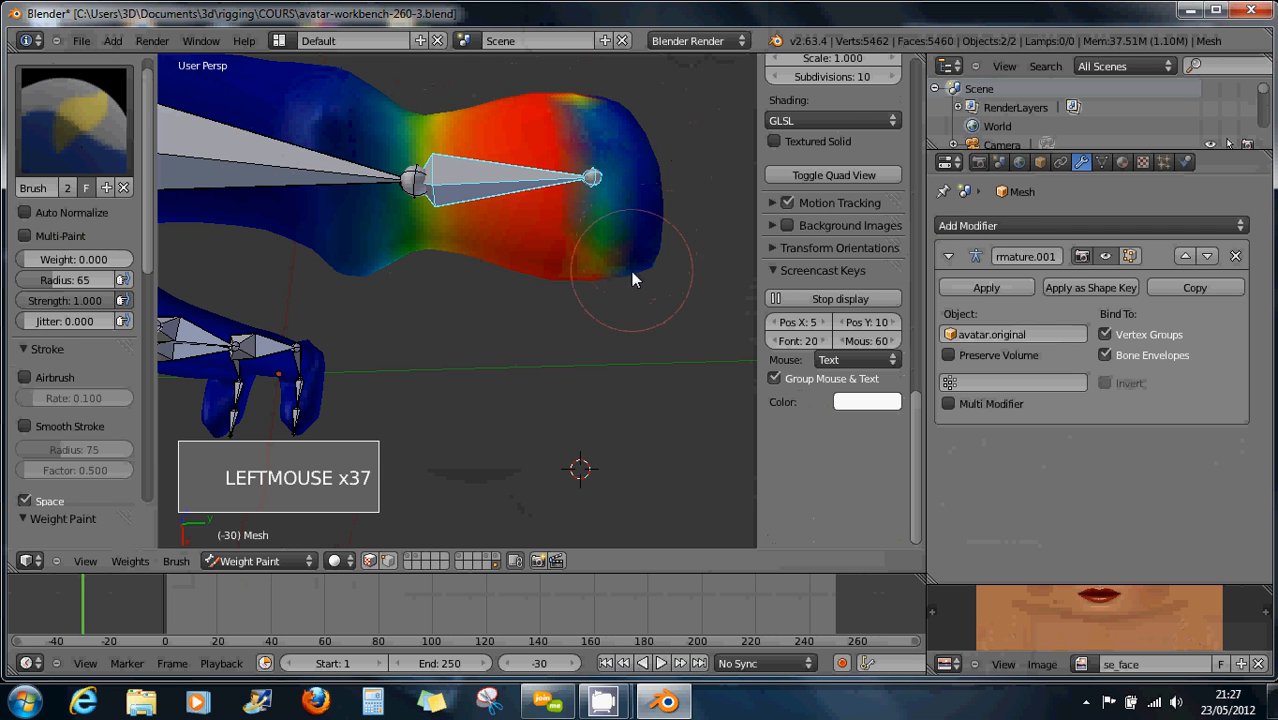
Paint zero weight over the red area along the side edge of the left hand's fingertips with repeated dabs
{"action": "middle_click_drag", "start_coordinate": [631, 271], "coordinate": [548, 57]}
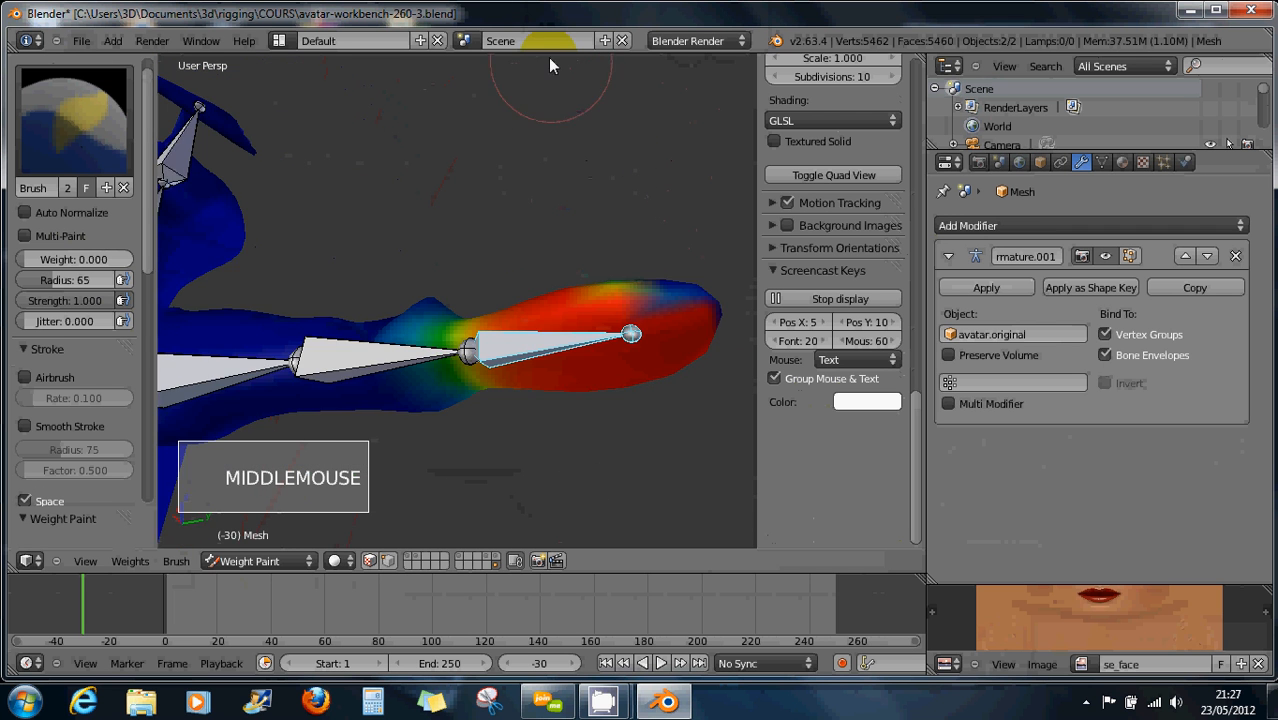
{"action": "mouse_move", "coordinate": [676, 294]}
{"action": "middle_mouse_down"}
{"action": "mouse_move", "coordinate": [652, 285]}
{"action": "mouse_move", "coordinate": [700, 319]}
{"action": "mouse_move", "coordinate": [422, 366]}
{"action": "middle_mouse_up"}
{"action": "left_click", "coordinate": [700, 312]}
{"action": "left_click", "coordinate": [706, 322]}
{"action": "left_click", "coordinate": [710, 328]}
{"action": "left_click", "coordinate": [713, 331]}
{"action": "left_click", "coordinate": [718, 335]}
{"action": "left_click", "coordinate": [721, 338]}
{"action": "left_click", "coordinate": [718, 333]}
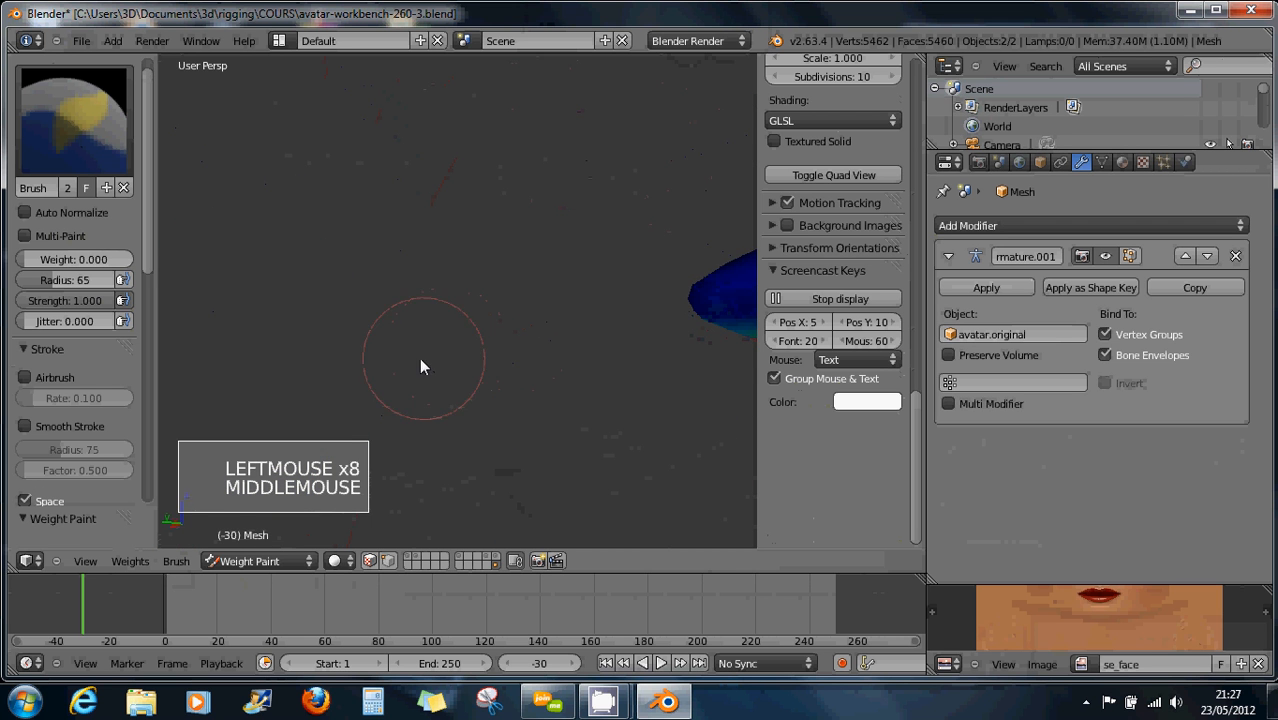
Paint zero weight over the fingertip end from the opposite edge of the left hand
{"action": "scroll", "coordinate": [600, 340], "scroll_direction": "down", "scroll_amount": 4}
{"action": "middle_click_drag", "start_coordinate": [602, 342], "coordinate": [519, 365]}
{"action": "scroll", "coordinate": [535, 359], "scroll_direction": "down", "scroll_amount": 3}
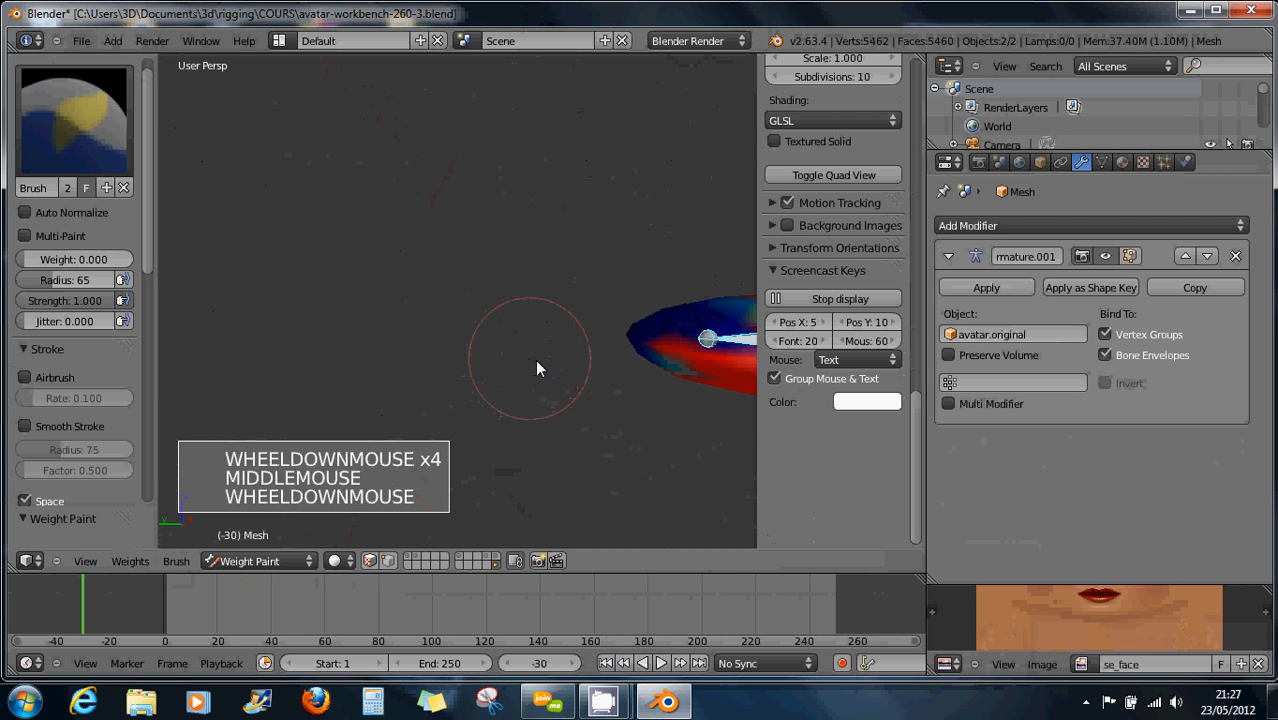
{"action": "double_click", "coordinate": [601, 356]}
{"action": "double_click", "coordinate": [605, 356]}
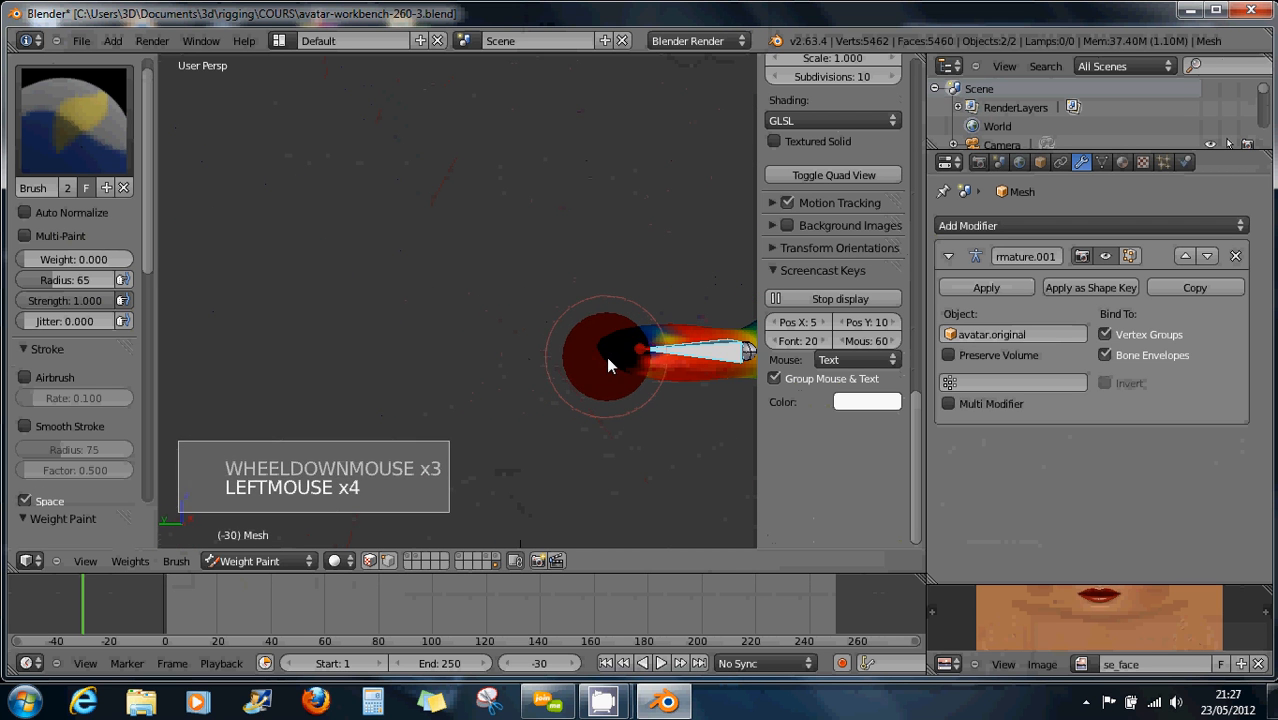
{"action": "double_click", "coordinate": [606, 357]}
{"action": "double_click", "coordinate": [607, 357]}
{"action": "double_click", "coordinate": [609, 358]}
{"action": "double_click", "coordinate": [620, 361]}
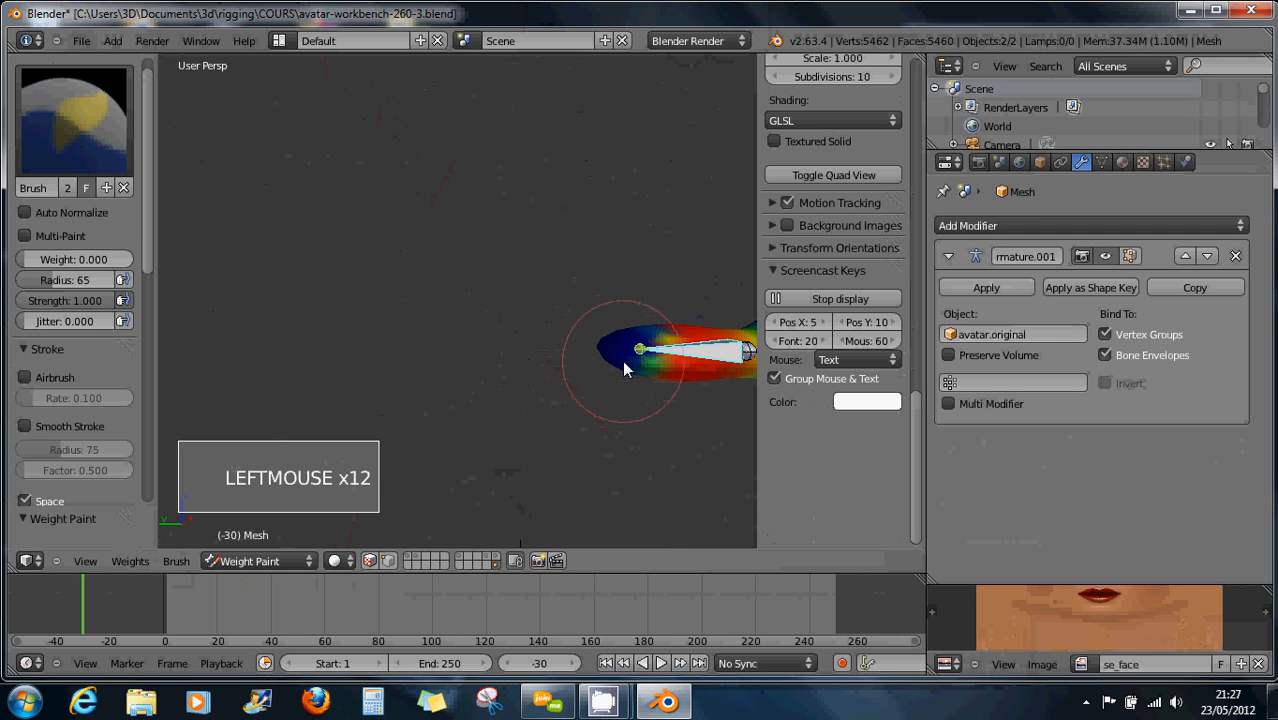
Paint zero weight over the remaining coloured area on the other face of the left hand's fingertips
{"action": "middle_click_drag", "start_coordinate": [622, 360], "coordinate": [598, 438]}
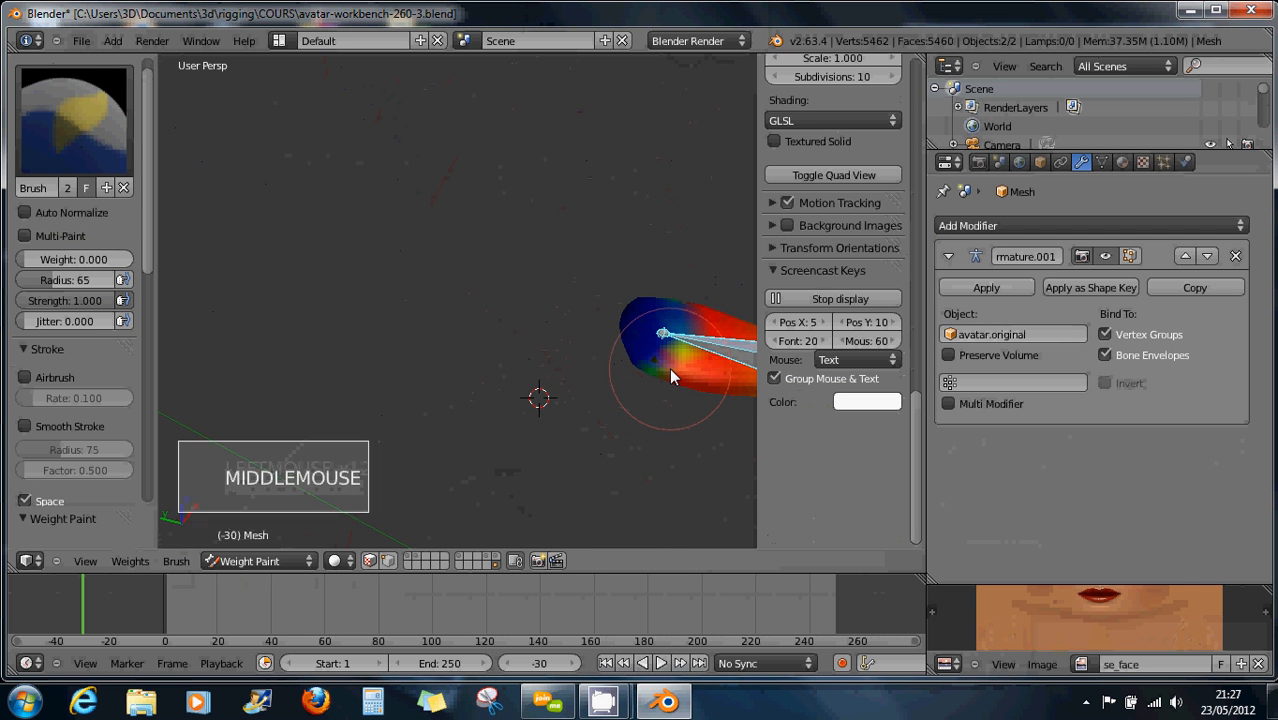
{"action": "middle_click_drag", "start_coordinate": [680, 376], "coordinate": [380, 332], "text": "shift"}
{"action": "scroll", "coordinate": [557, 328], "scroll_direction": "up", "scroll_amount": 4}
{"action": "mouse_move", "coordinate": [378, 332]}
{"action": "left_mouse_down"}
{"action": "mouse_move", "coordinate": [356, 334]}
{"action": "mouse_move", "coordinate": [388, 382]}
{"action": "left_mouse_up"}
{"action": "left_click", "coordinate": [362, 346]}
{"action": "left_click", "coordinate": [386, 364]}
{"action": "left_click", "coordinate": [374, 377]}
{"action": "left_click", "coordinate": [380, 367]}
{"action": "left_click", "coordinate": [379, 364]}
{"action": "left_click", "coordinate": [382, 360]}
{"action": "left_click", "coordinate": [392, 354]}
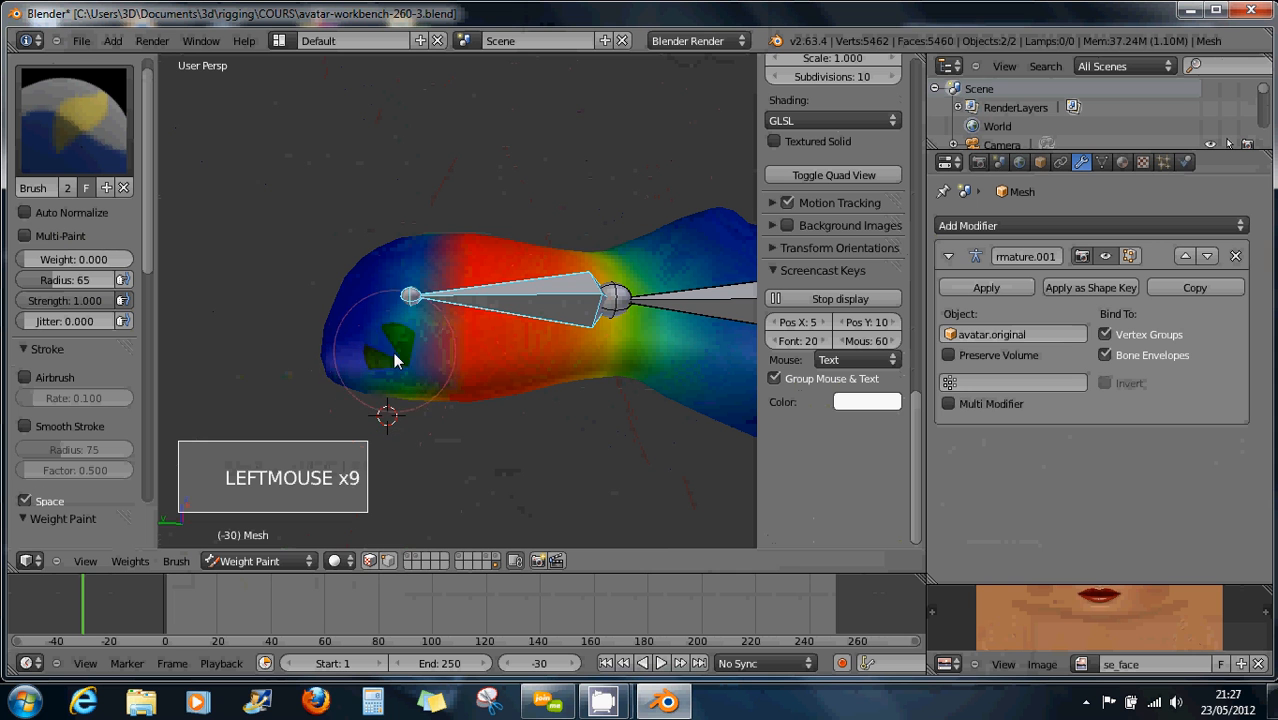
{"action": "left_click", "coordinate": [390, 362]}
{"action": "left_click", "coordinate": [387, 358]}
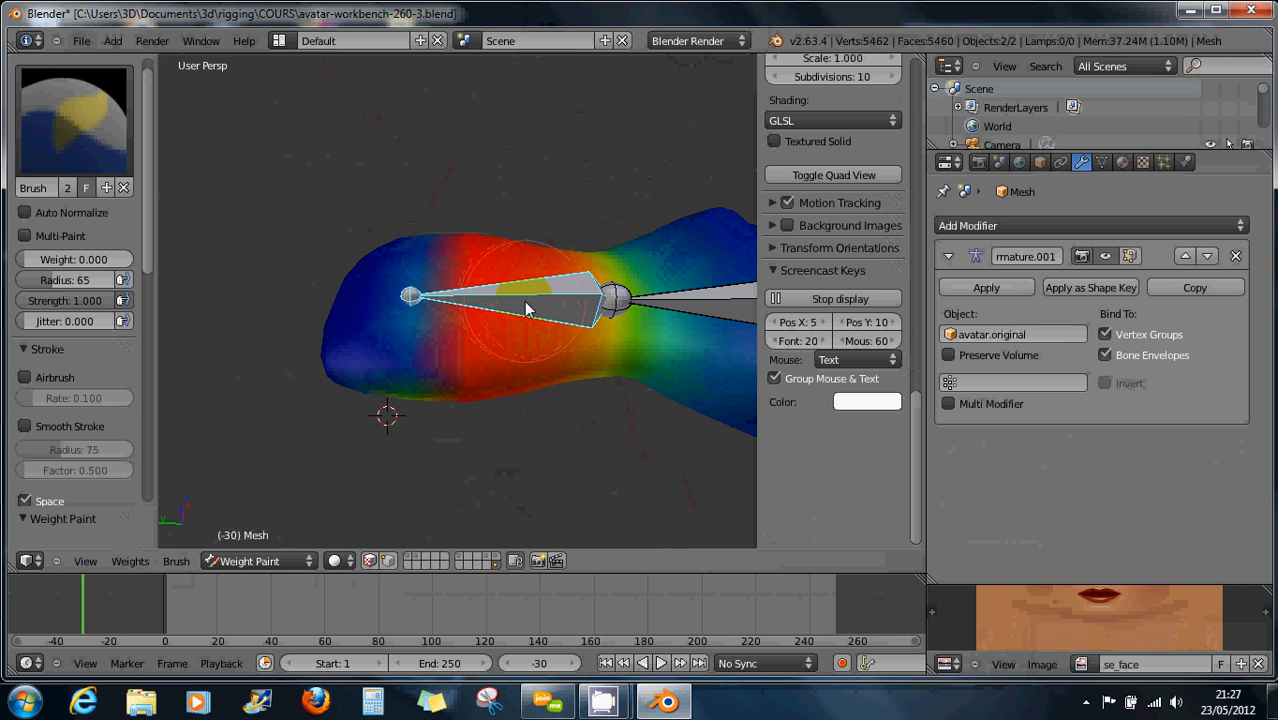
Bend the left hand downward with its bone to test how the zero-weight fingertips deform
{"action": "mouse_move", "coordinate": [529, 302]}
{"action": "right_mouse_down"}
{"action": "mouse_move", "coordinate": [507, 296]}
{"action": "mouse_move", "coordinate": [508, 333]}
{"action": "mouse_move", "coordinate": [563, 400]}
{"action": "mouse_move", "coordinate": [500, 342]}
{"action": "mouse_move", "coordinate": [519, 211]}
{"action": "mouse_move", "coordinate": [514, 318]}
{"action": "mouse_move", "coordinate": [548, 384]}
{"action": "mouse_move", "coordinate": [522, 337]}
{"action": "mouse_move", "coordinate": [517, 240]}
{"action": "mouse_move", "coordinate": [522, 337]}
{"action": "mouse_move", "coordinate": [549, 371]}
{"action": "mouse_move", "coordinate": [528, 276]}
{"action": "mouse_move", "coordinate": [528, 334]}
{"action": "mouse_move", "coordinate": [513, 328]}
{"action": "mouse_move", "coordinate": [509, 274]}
{"action": "mouse_move", "coordinate": [511, 300]}
{"action": "right_mouse_up"}
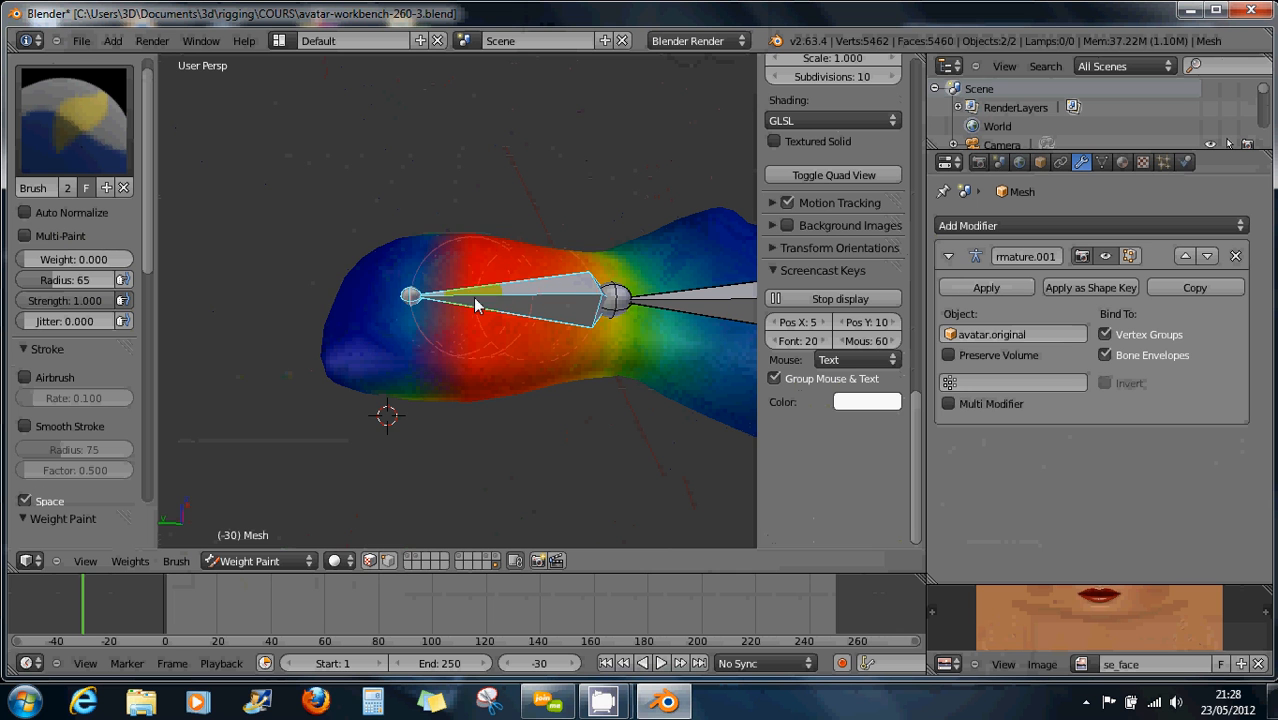
{"action": "mouse_move", "coordinate": [473, 297]}
{"action": "left_mouse_down"}
{"action": "mouse_move", "coordinate": [338, 302]}
{"action": "mouse_move", "coordinate": [400, 305]}
{"action": "mouse_move", "coordinate": [380, 305]}
{"action": "left_mouse_up"}
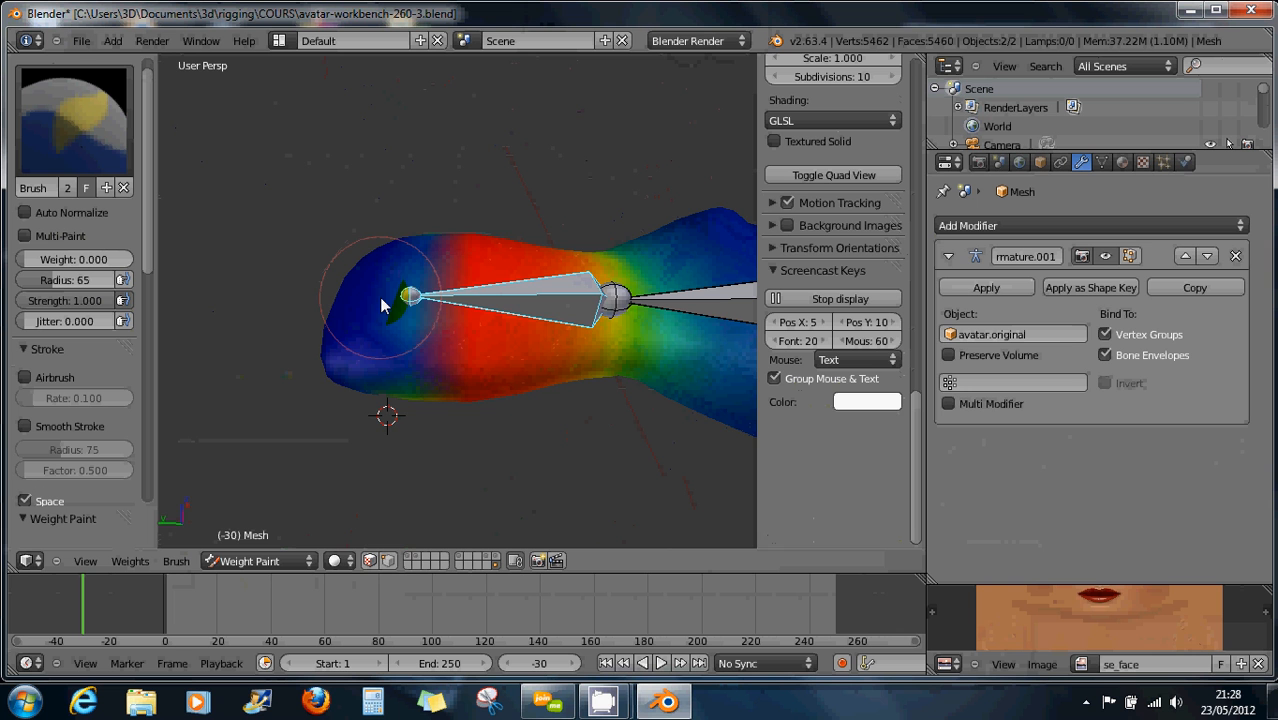
{"action": "scroll", "coordinate": [382, 306], "scroll_direction": "down", "scroll_amount": 2}
{"action": "scroll", "coordinate": [382, 306], "scroll_direction": "up", "scroll_amount": 1}
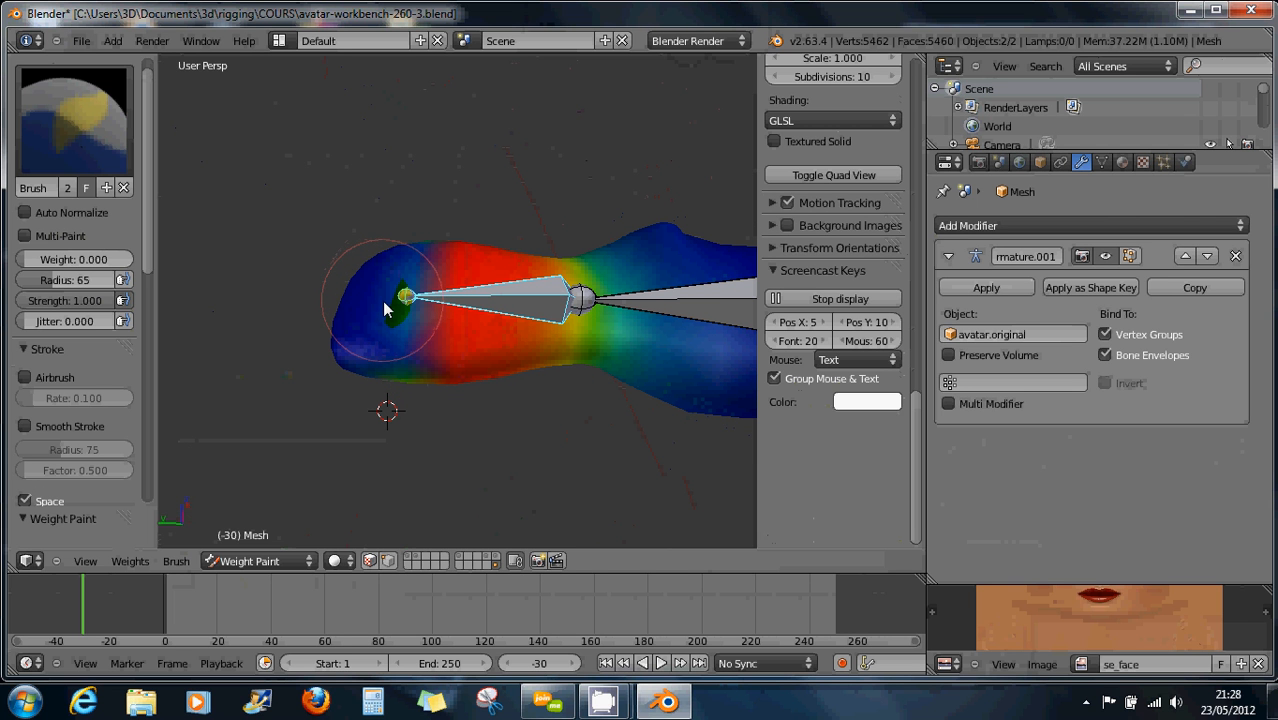
{"action": "left_click_drag", "start_coordinate": [384, 305], "coordinate": [392, 311]}
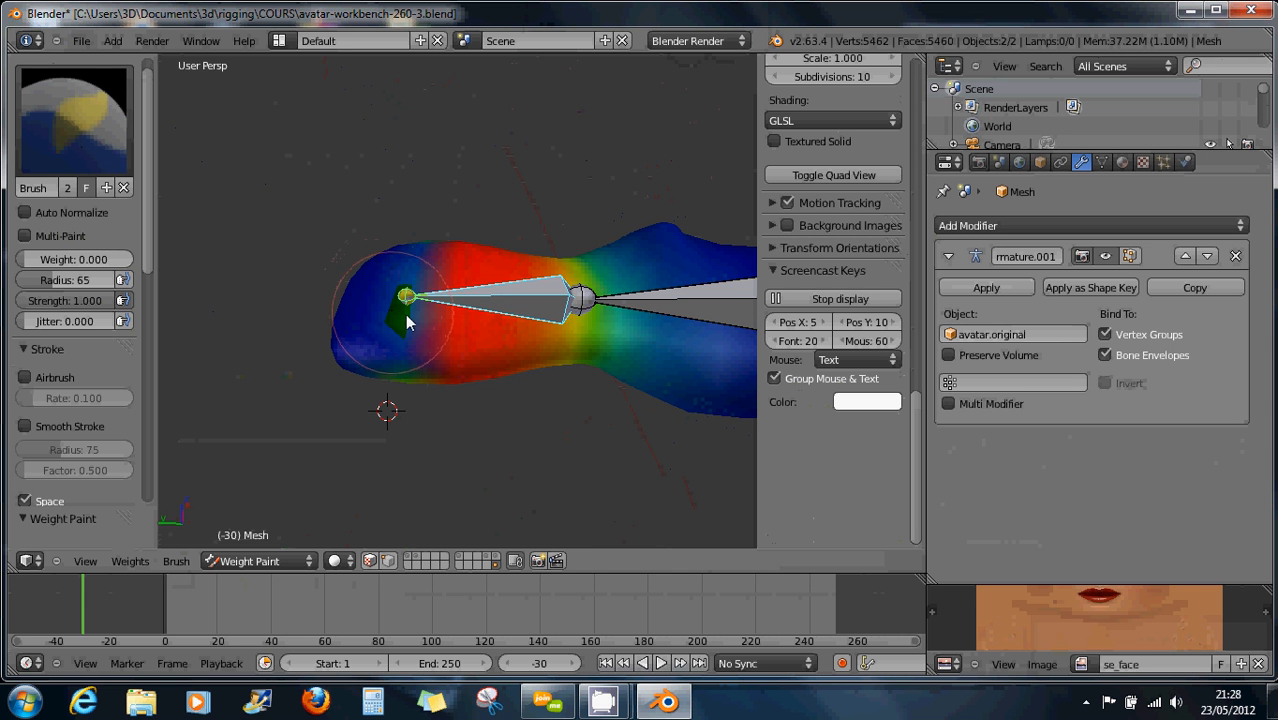
{"action": "right_click", "coordinate": [476, 300]}
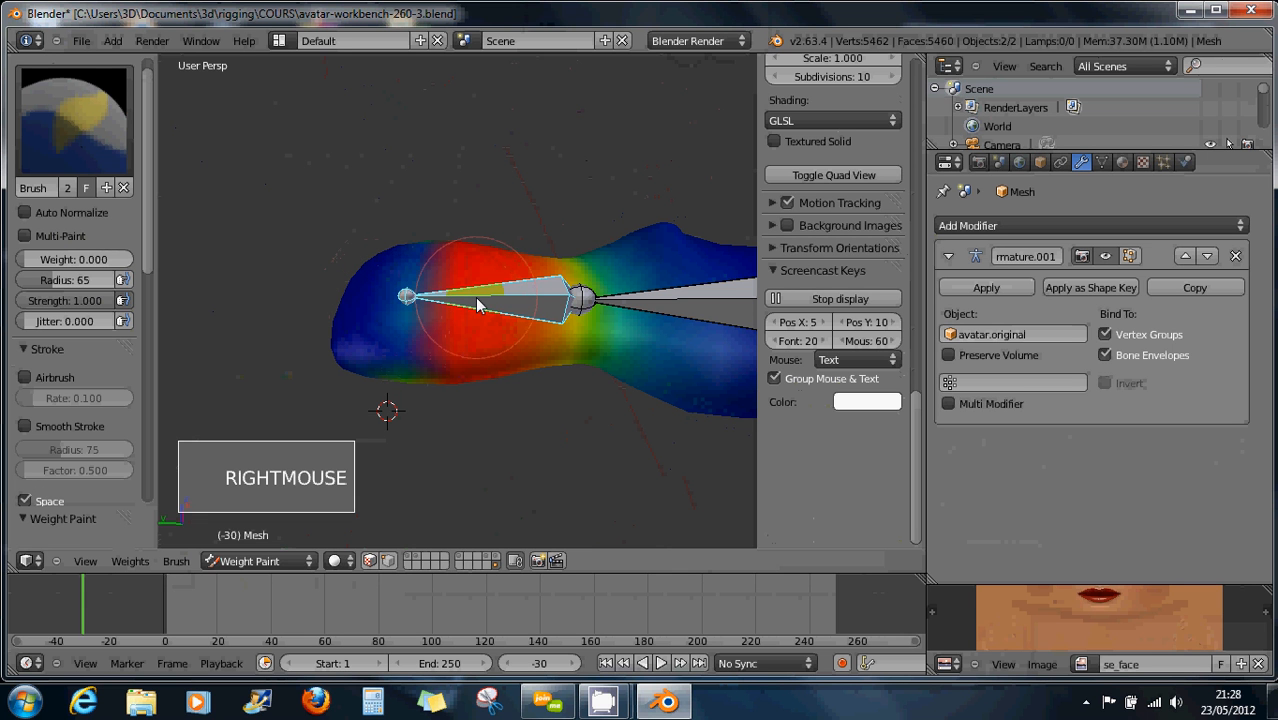
{"action": "right_click_drag", "start_coordinate": [475, 298], "coordinate": [500, 396]}
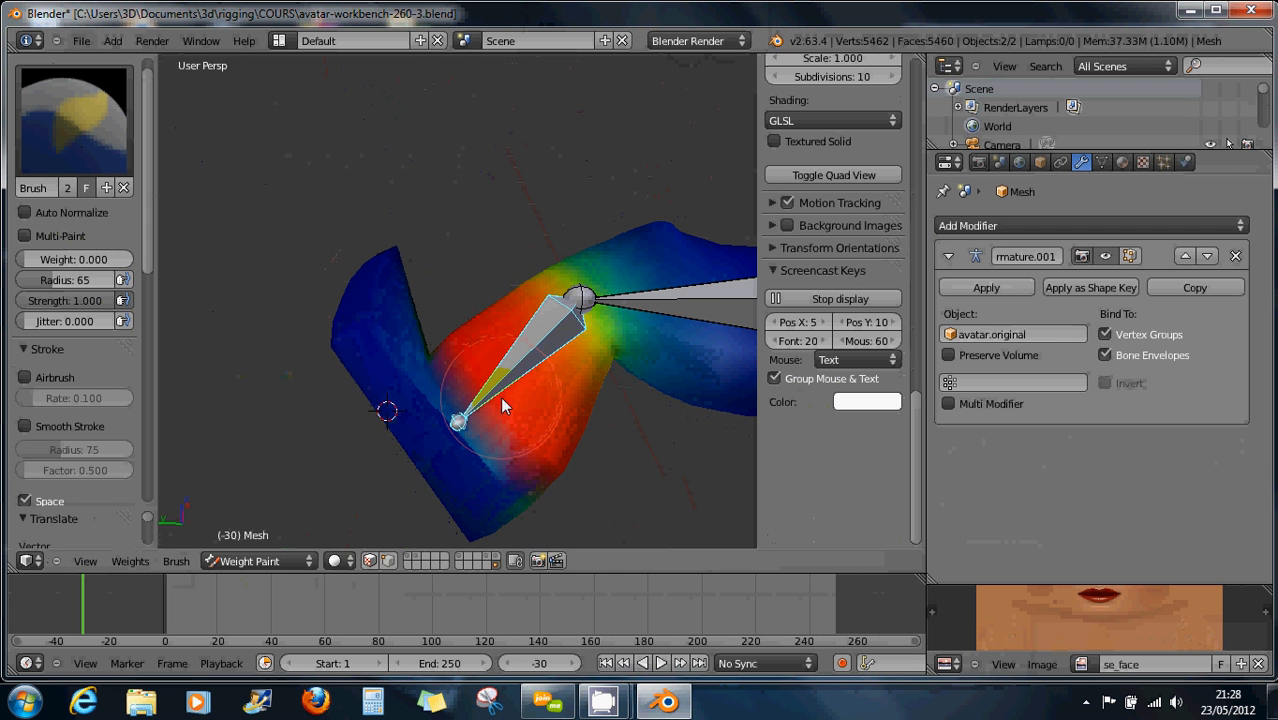
{"action": "scroll", "coordinate": [488, 396], "scroll_direction": "down", "scroll_amount": 4}
{"action": "mouse_move", "coordinate": [480, 395]}
{"action": "middle_mouse_down"}
{"action": "mouse_move", "coordinate": [508, 308]}
{"action": "mouse_move", "coordinate": [494, 248]}
{"action": "mouse_move", "coordinate": [462, 362]}
{"action": "mouse_move", "coordinate": [436, 385]}
{"action": "middle_mouse_up"}
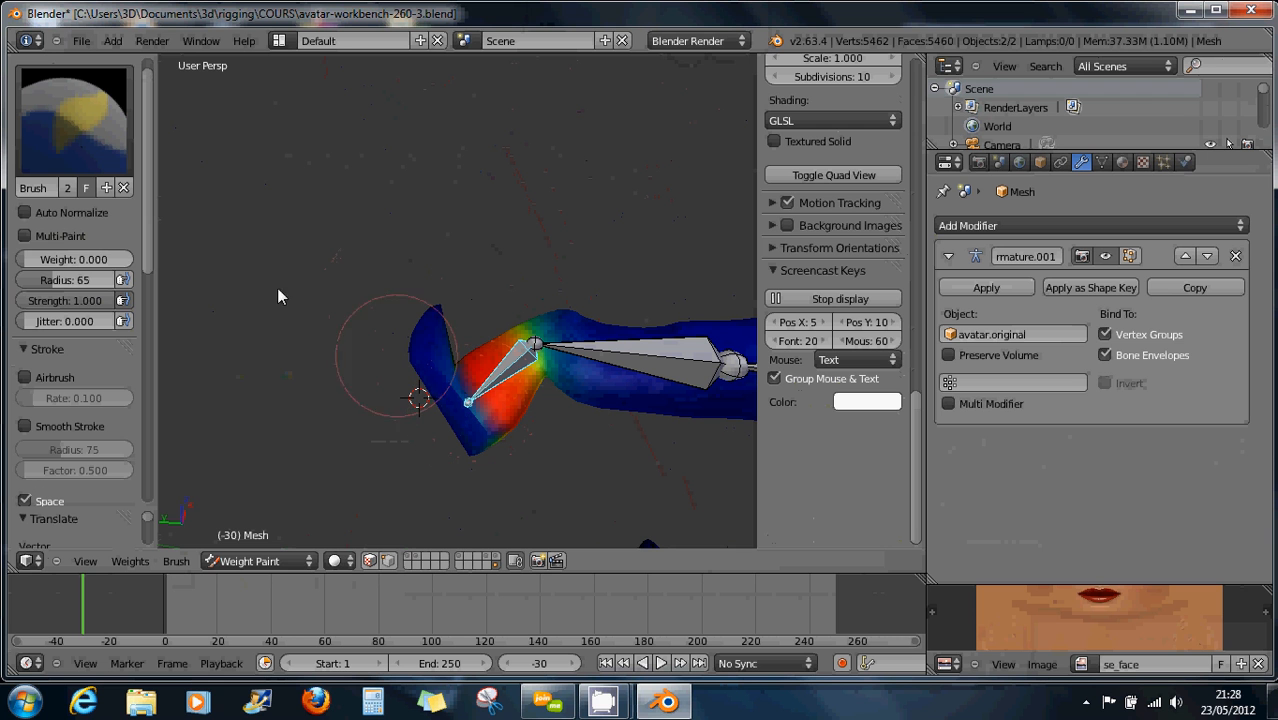
Set the brush weight to 1 and paint over the detached blue fingertips of the bent hand
{"action": "left_click_drag", "start_coordinate": [32, 263], "coordinate": [170, 276]}
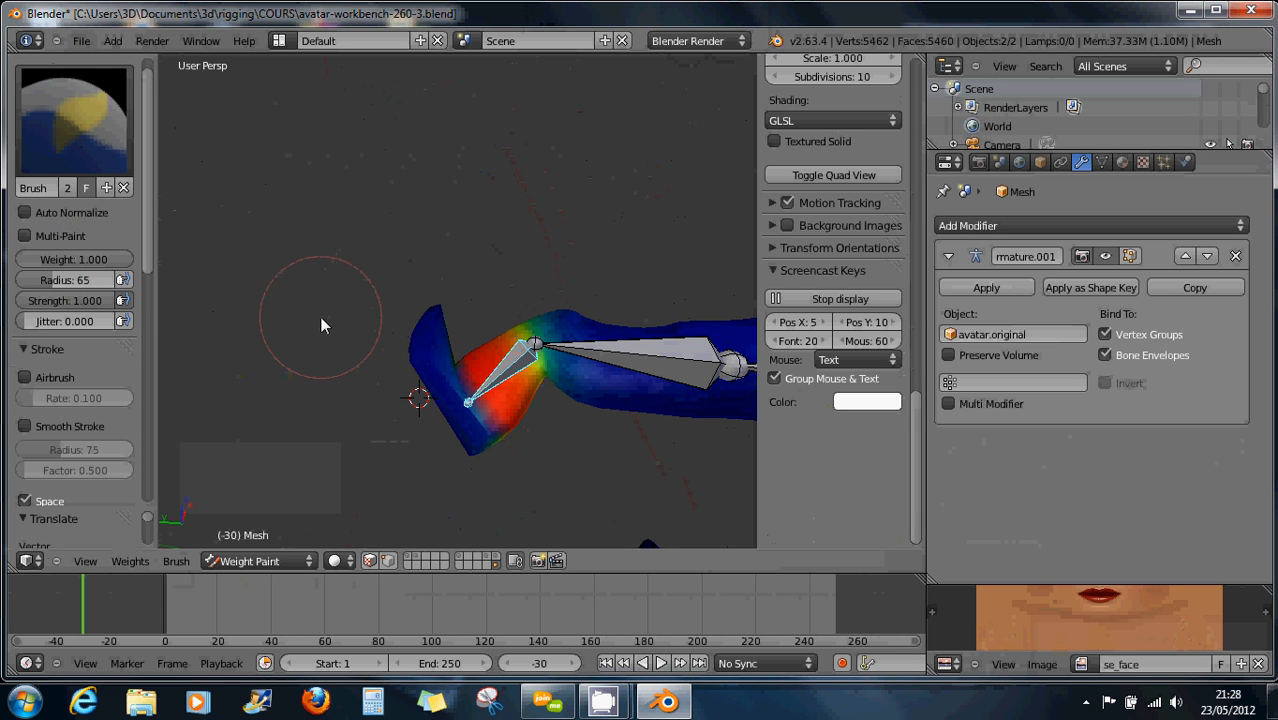
{"action": "mouse_move", "coordinate": [459, 442]}
{"action": "left_mouse_down"}
{"action": "mouse_move", "coordinate": [439, 367]}
{"action": "mouse_move", "coordinate": [442, 422]}
{"action": "mouse_move", "coordinate": [471, 442]}
{"action": "mouse_move", "coordinate": [442, 428]}
{"action": "mouse_move", "coordinate": [449, 415]}
{"action": "left_mouse_up"}
{"action": "left_click", "coordinate": [439, 366]}
{"action": "left_click", "coordinate": [434, 361]}
{"action": "left_click", "coordinate": [436, 388]}
{"action": "left_click", "coordinate": [450, 415]}
{"action": "left_click", "coordinate": [445, 405]}
Paint weight 1 over all remaining blue and green areas across the end of the left hand
{"action": "mouse_move", "coordinate": [445, 405]}
{"action": "middle_mouse_down"}
{"action": "mouse_move", "coordinate": [472, 412]}
{"action": "mouse_move", "coordinate": [427, 320]}
{"action": "mouse_move", "coordinate": [461, 474]}
{"action": "mouse_move", "coordinate": [455, 424]}
{"action": "mouse_move", "coordinate": [418, 421]}
{"action": "middle_mouse_up"}
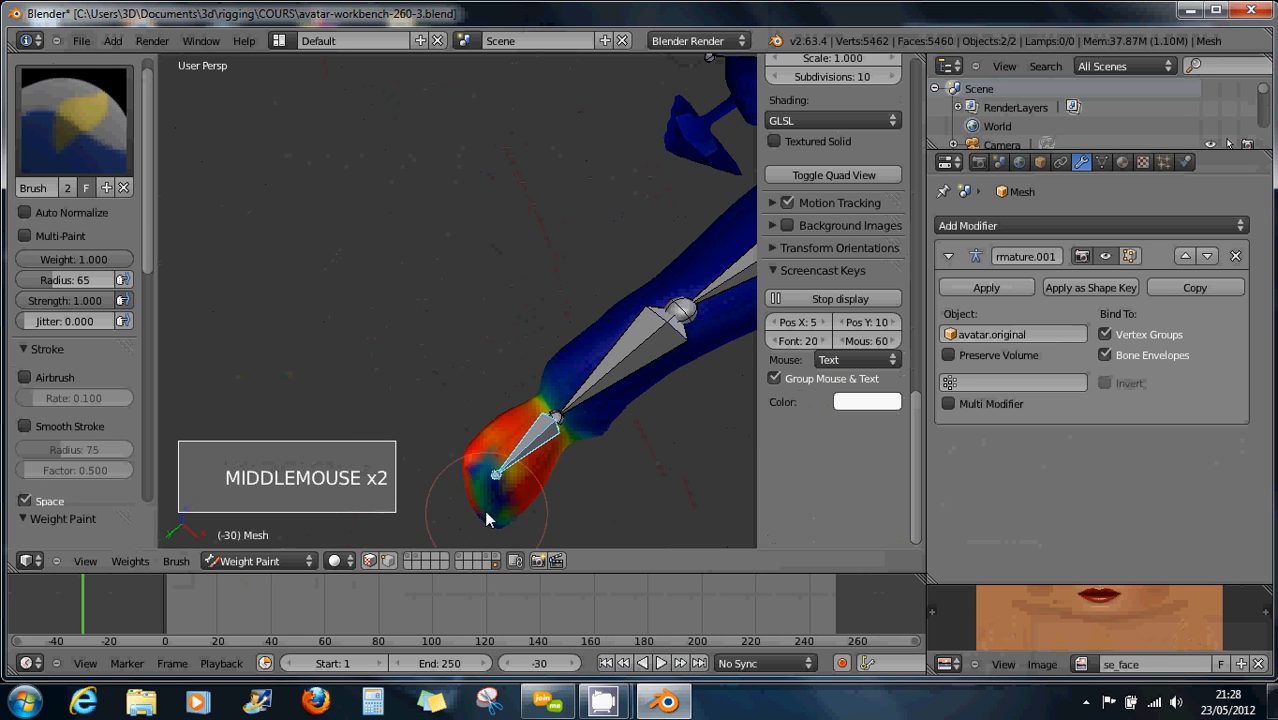
{"action": "scroll", "coordinate": [486, 519], "scroll_direction": "up", "scroll_amount": 6}
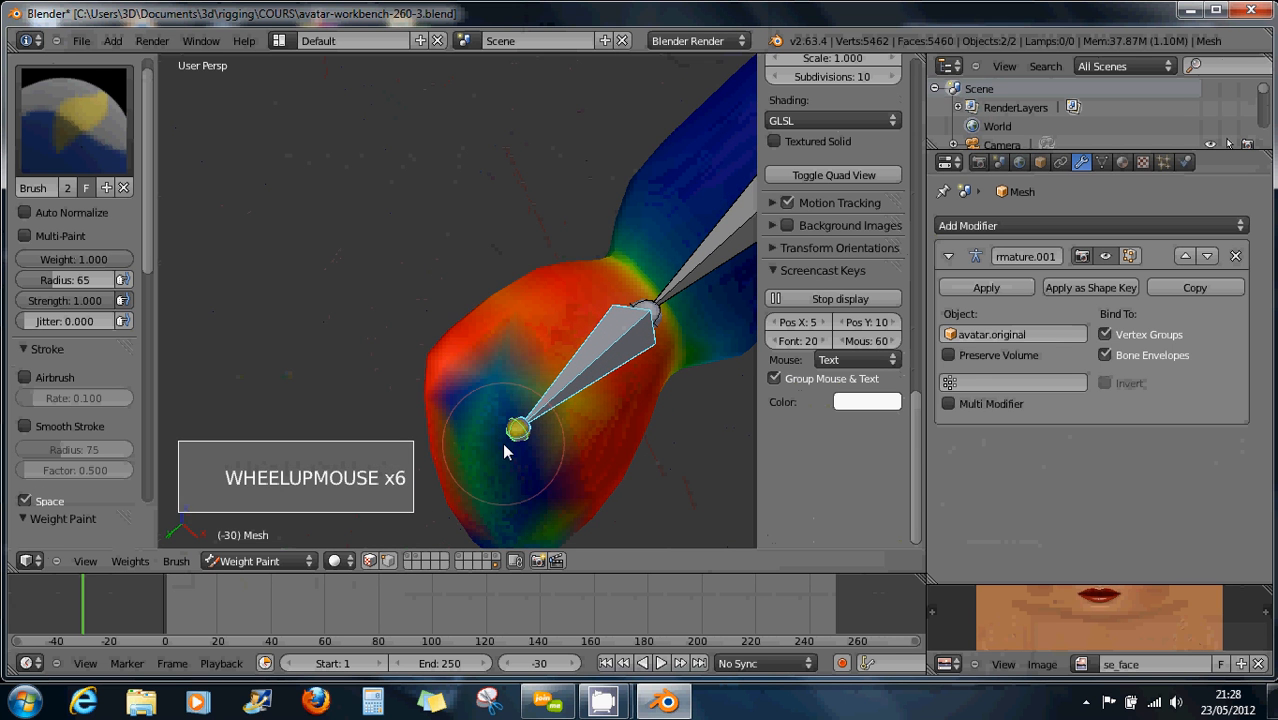
{"action": "middle_click_drag", "start_coordinate": [488, 428], "coordinate": [432, 254], "text": "shift"}
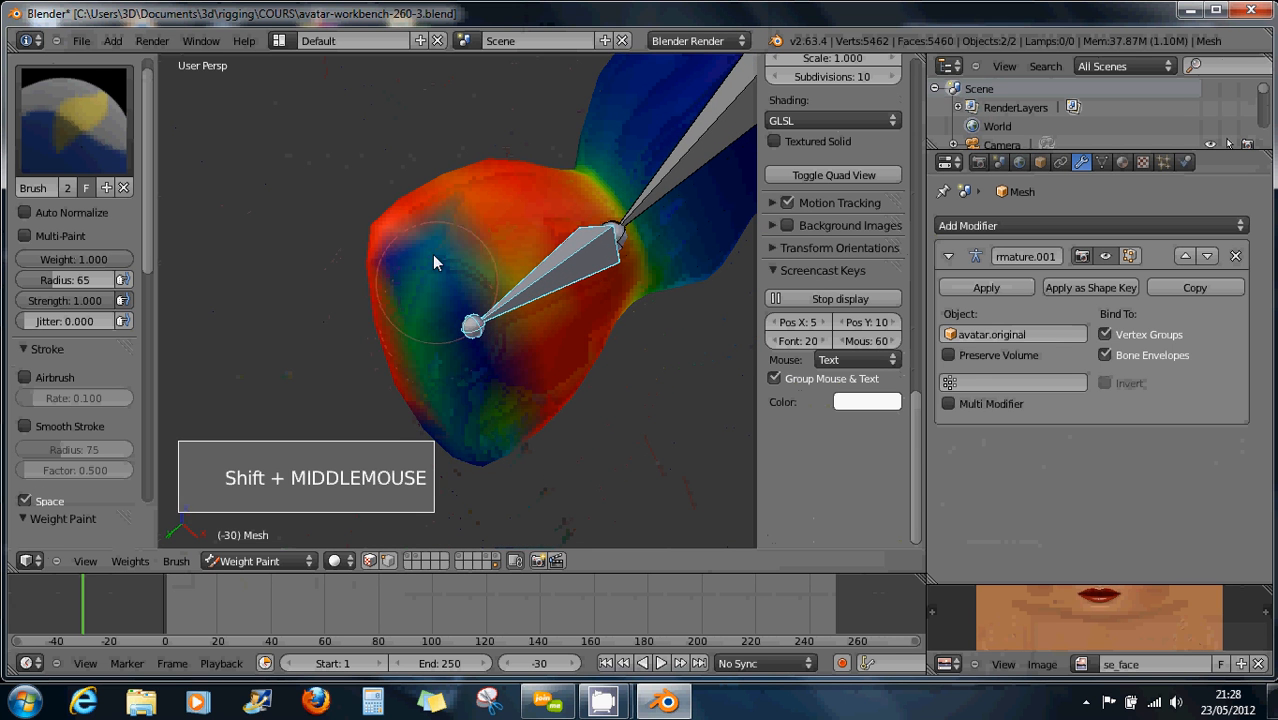
{"action": "left_click", "coordinate": [411, 292]}
{"action": "left_click", "coordinate": [440, 348]}
{"action": "left_click", "coordinate": [452, 370]}
{"action": "left_click", "coordinate": [456, 390]}
{"action": "left_click", "coordinate": [459, 408]}
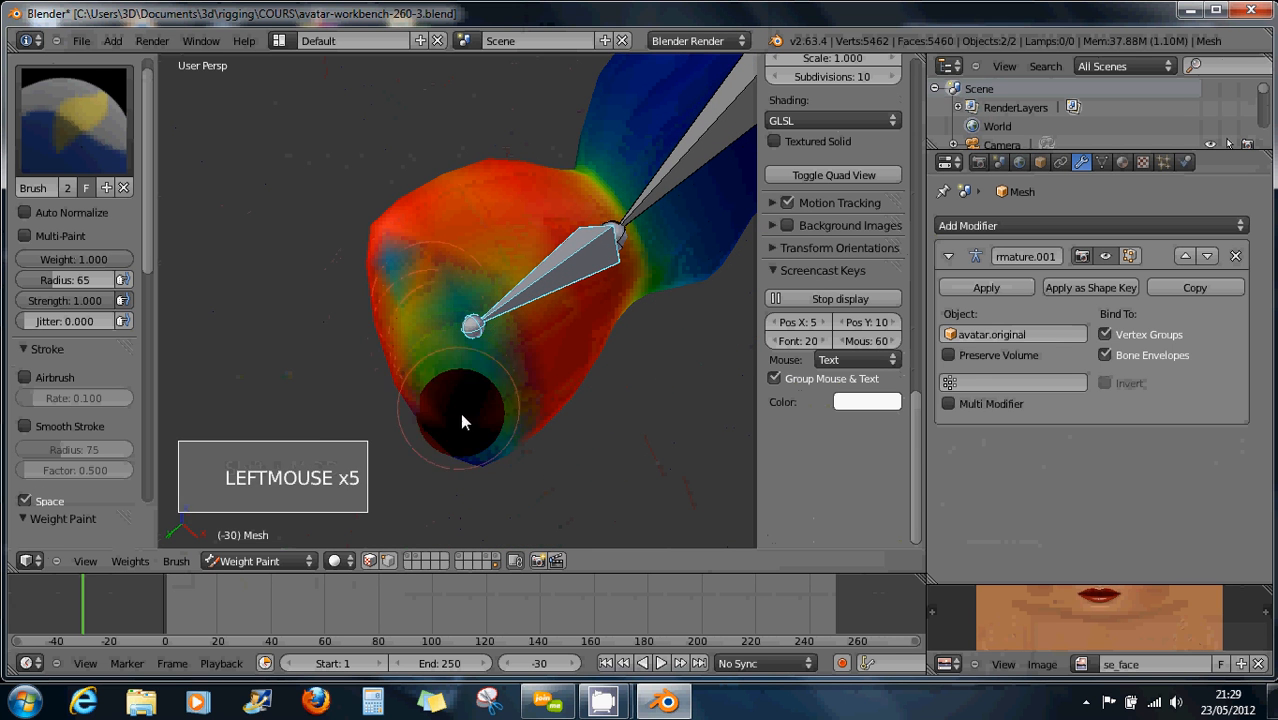
{"action": "left_click", "coordinate": [466, 422]}
{"action": "left_click", "coordinate": [473, 435]}
{"action": "left_click", "coordinate": [480, 446]}
{"action": "left_click", "coordinate": [488, 456]}
{"action": "left_click", "coordinate": [495, 452]}
{"action": "left_click", "coordinate": [503, 444]}
{"action": "left_click", "coordinate": [495, 415]}
{"action": "left_click", "coordinate": [482, 380]}
{"action": "left_click", "coordinate": [474, 352]}
{"action": "left_click", "coordinate": [466, 328]}
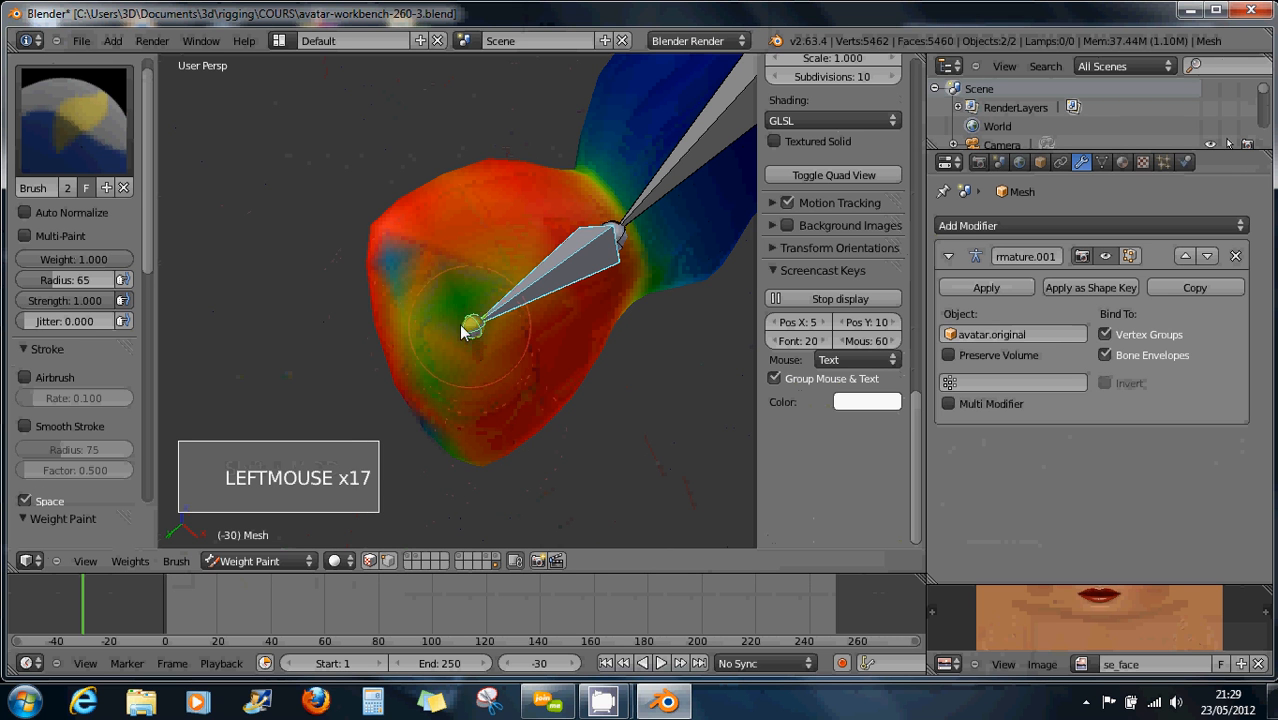
{"action": "left_click", "coordinate": [440, 305]}
{"action": "left_click", "coordinate": [412, 289]}
{"action": "left_click", "coordinate": [400, 296]}
{"action": "left_click", "coordinate": [408, 310]}
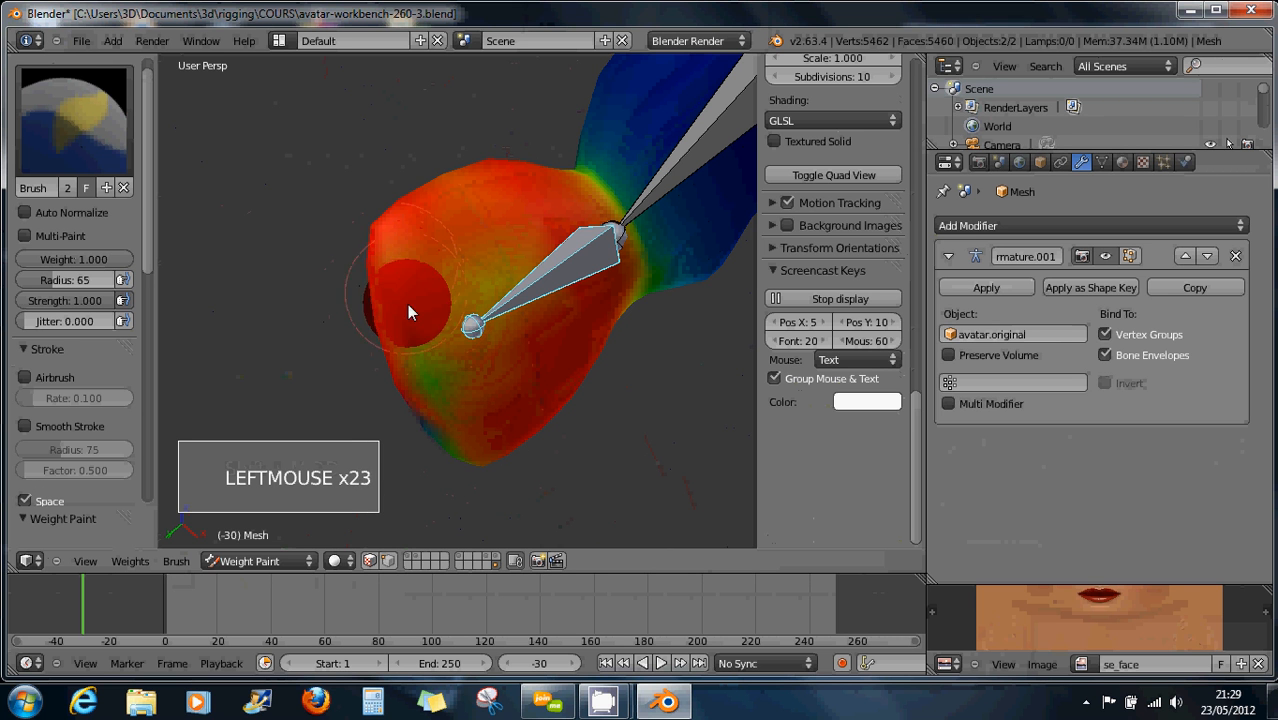
{"action": "left_click", "coordinate": [430, 405]}
{"action": "left_click", "coordinate": [434, 420]}
{"action": "left_click", "coordinate": [440, 435]}
{"action": "left_click", "coordinate": [446, 443]}
{"action": "left_click", "coordinate": [458, 444]}
{"action": "left_click", "coordinate": [468, 440]}
{"action": "left_click", "coordinate": [474, 400]}
{"action": "left_click", "coordinate": [475, 340]}
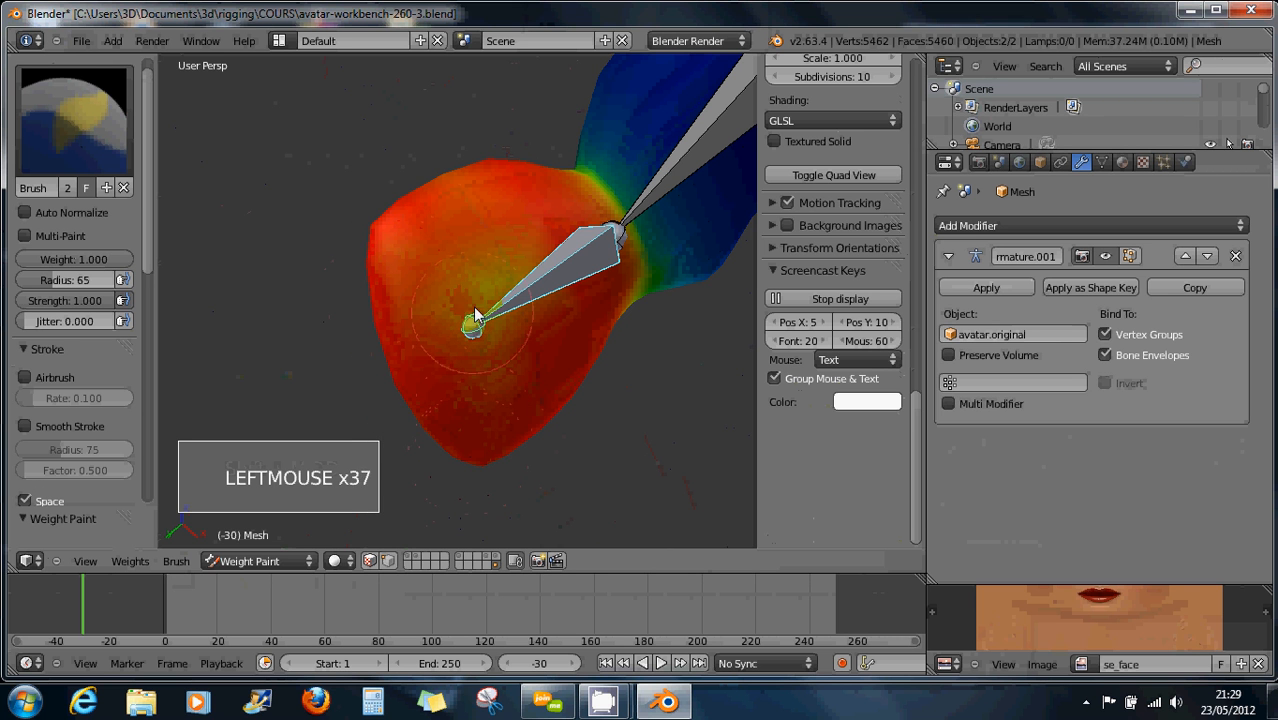
{"action": "left_click", "coordinate": [481, 310]}
{"action": "left_click", "coordinate": [489, 302]}
{"action": "left_click", "coordinate": [487, 308]}
{"action": "left_click", "coordinate": [476, 319]}
Clear the left hand bone's pose location and rotation
{"action": "mouse_move", "coordinate": [474, 322]}
{"action": "middle_mouse_down"}
{"action": "mouse_move", "coordinate": [502, 417]}
{"action": "mouse_move", "coordinate": [515, 410]}
{"action": "middle_mouse_up"}
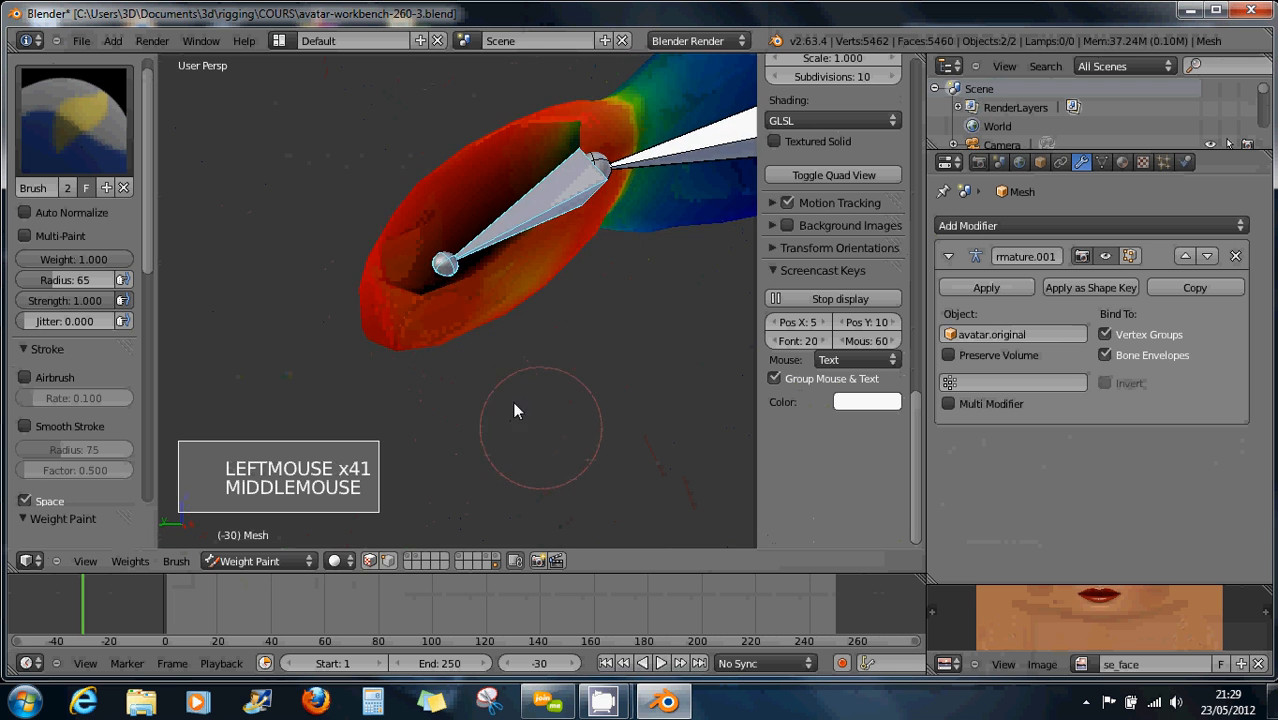
{"action": "middle_click_drag", "start_coordinate": [463, 276], "coordinate": [542, 334]}
{"action": "scroll", "coordinate": [453, 340], "scroll_direction": "down", "scroll_amount": 6}
{"action": "scroll", "coordinate": [452, 344], "scroll_direction": "down", "scroll_amount": 1}
{"action": "scroll", "coordinate": [374, 326], "scroll_direction": "down", "scroll_amount": 3}
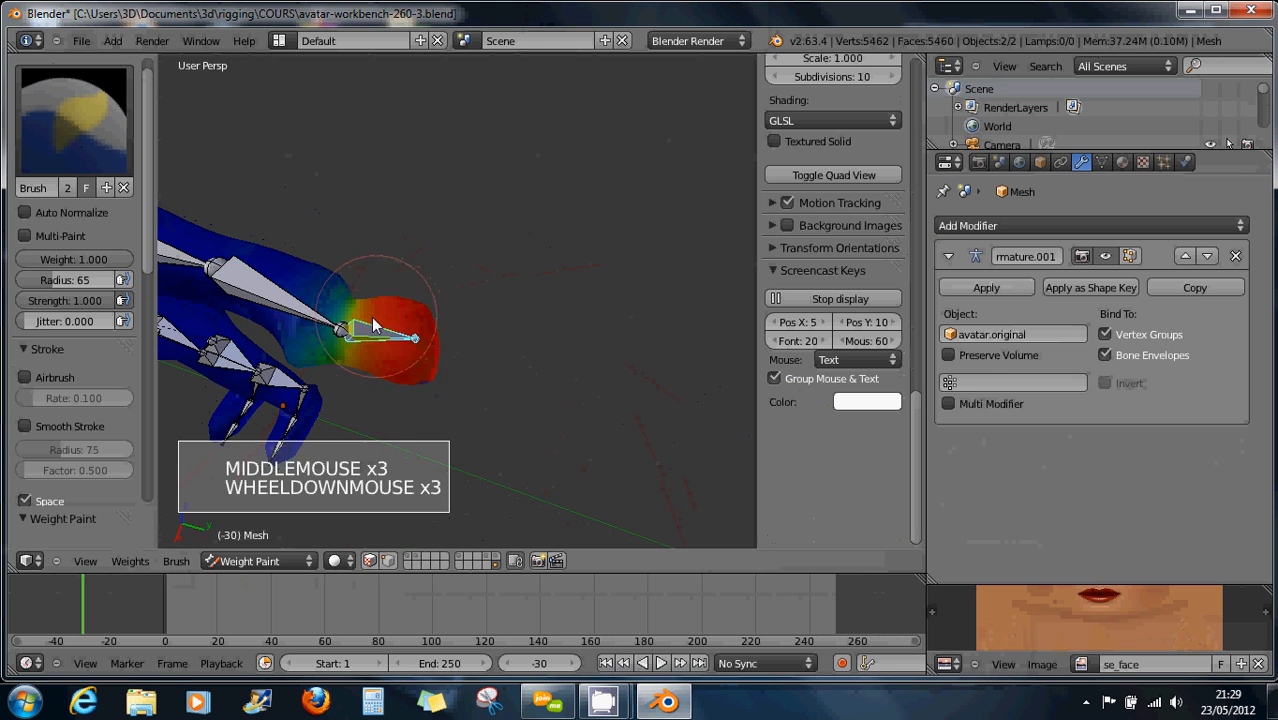
{"action": "middle_click_drag", "start_coordinate": [374, 326], "coordinate": [512, 280], "text": "shift"}
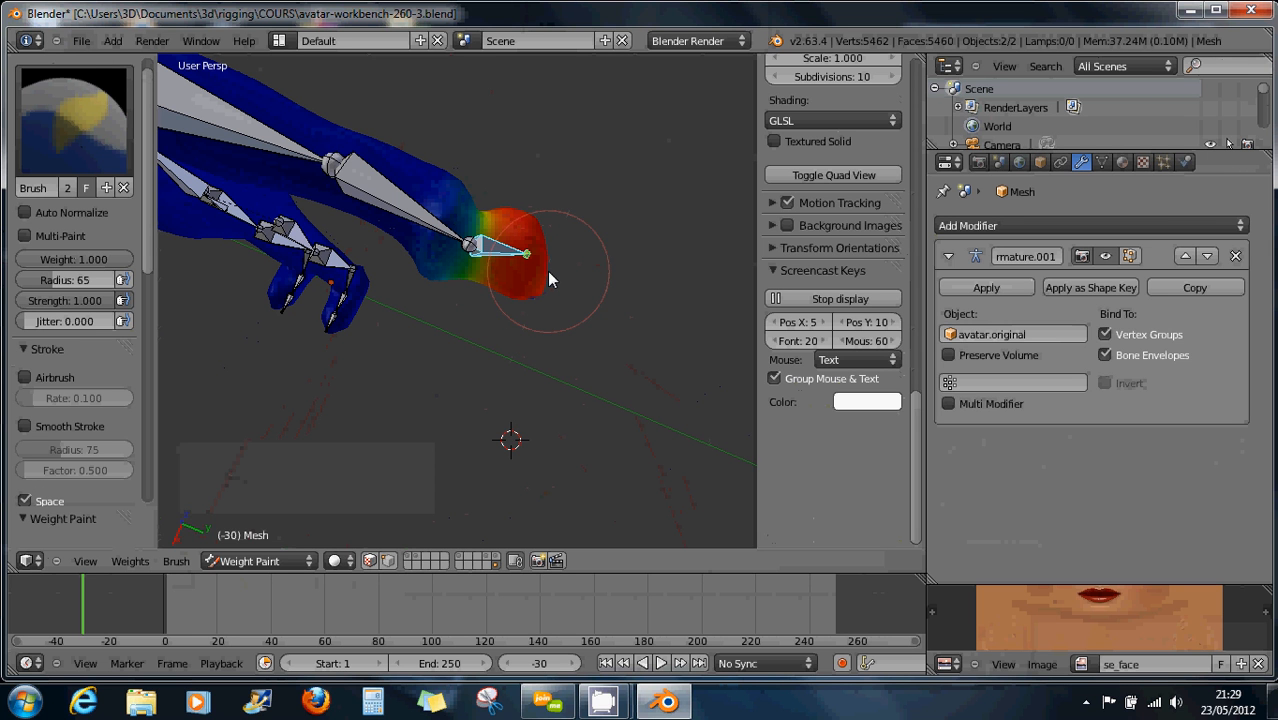
{"action": "key", "text": "alt+g"}
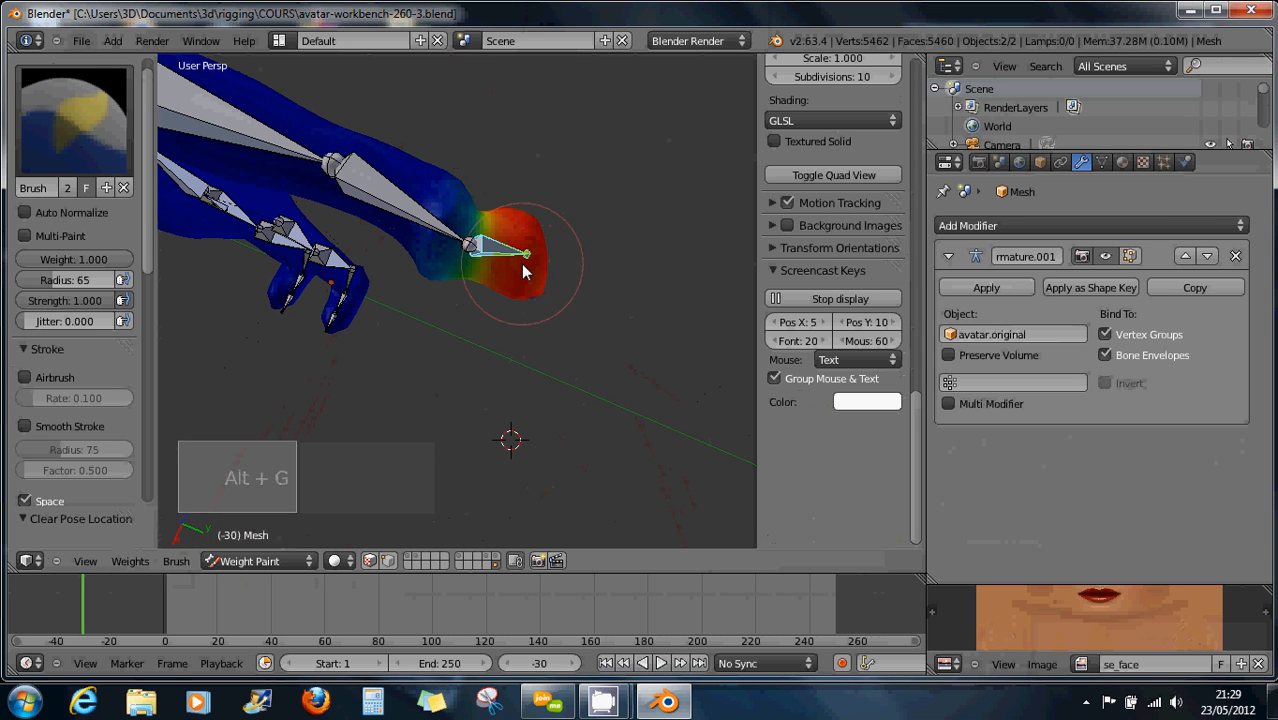
{"action": "key", "text": "alt+r"}
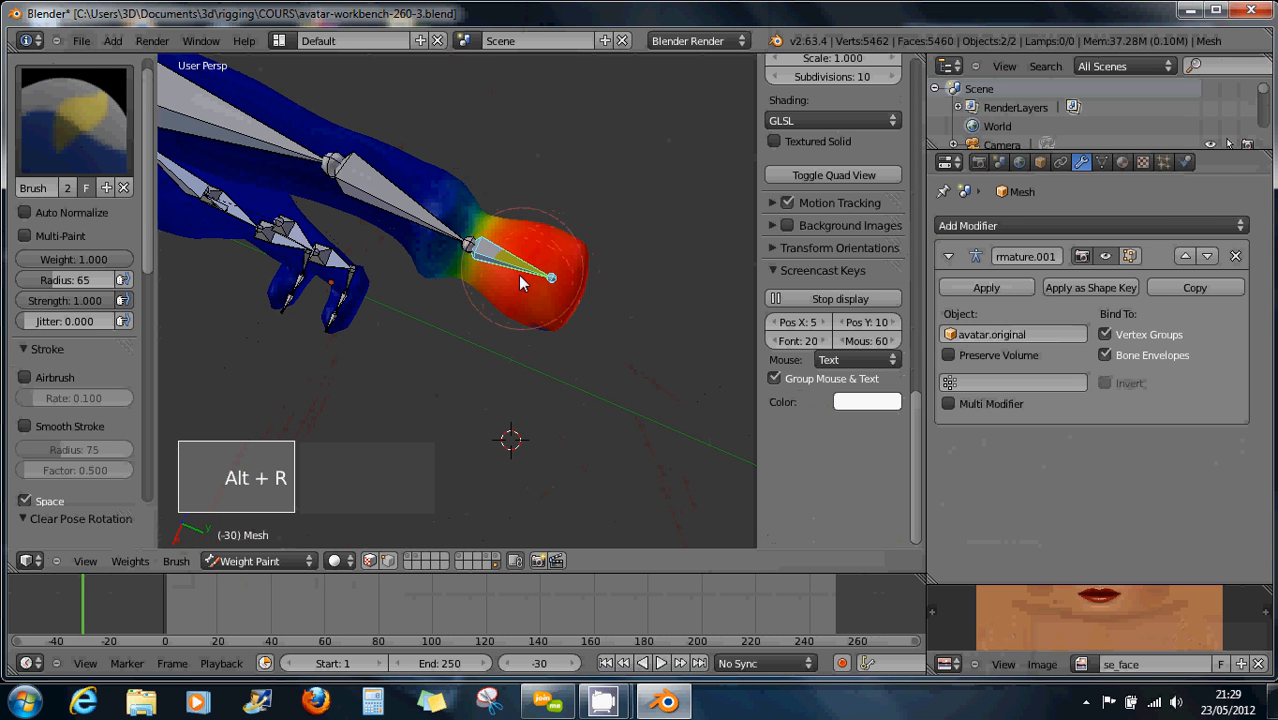
Rotate the left hand bone sideways in top view to bend the wrist
{"action": "middle_click_drag", "start_coordinate": [474, 285], "coordinate": [517, 302], "text": "shift"}
{"action": "scroll", "coordinate": [517, 302], "scroll_direction": "up", "scroll_amount": 3}
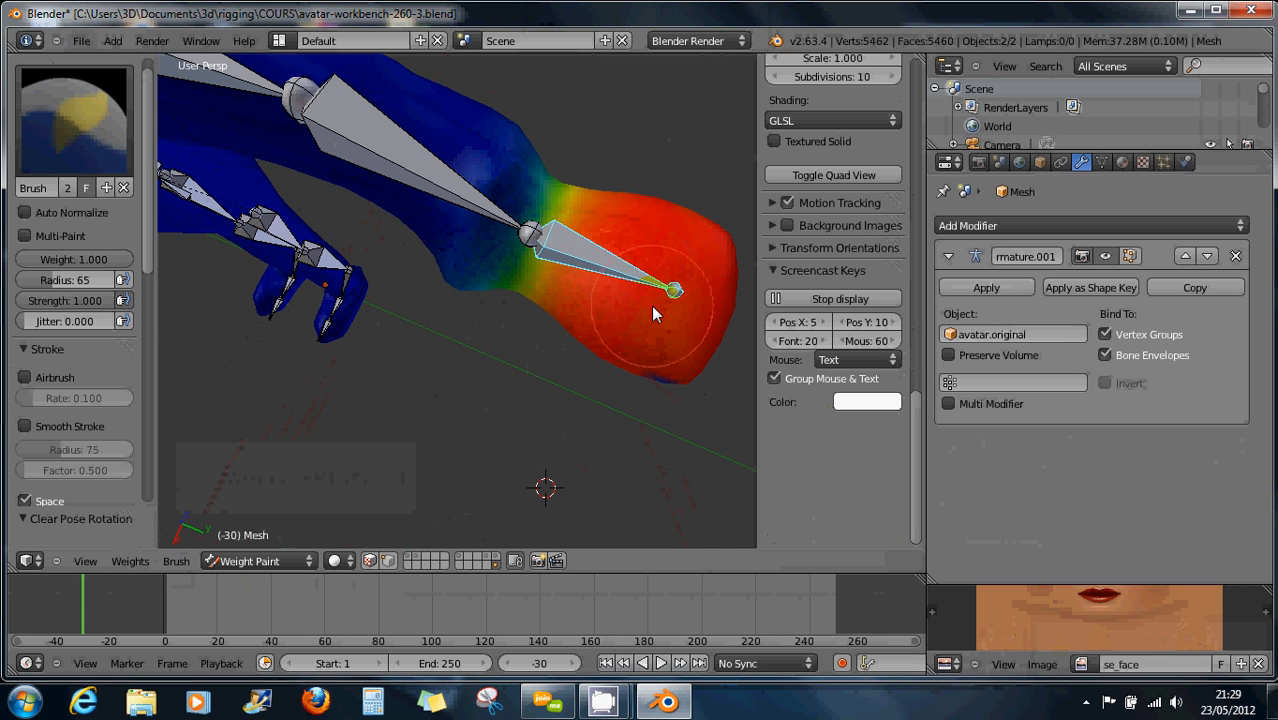
{"action": "key", "text": "KP_7"}
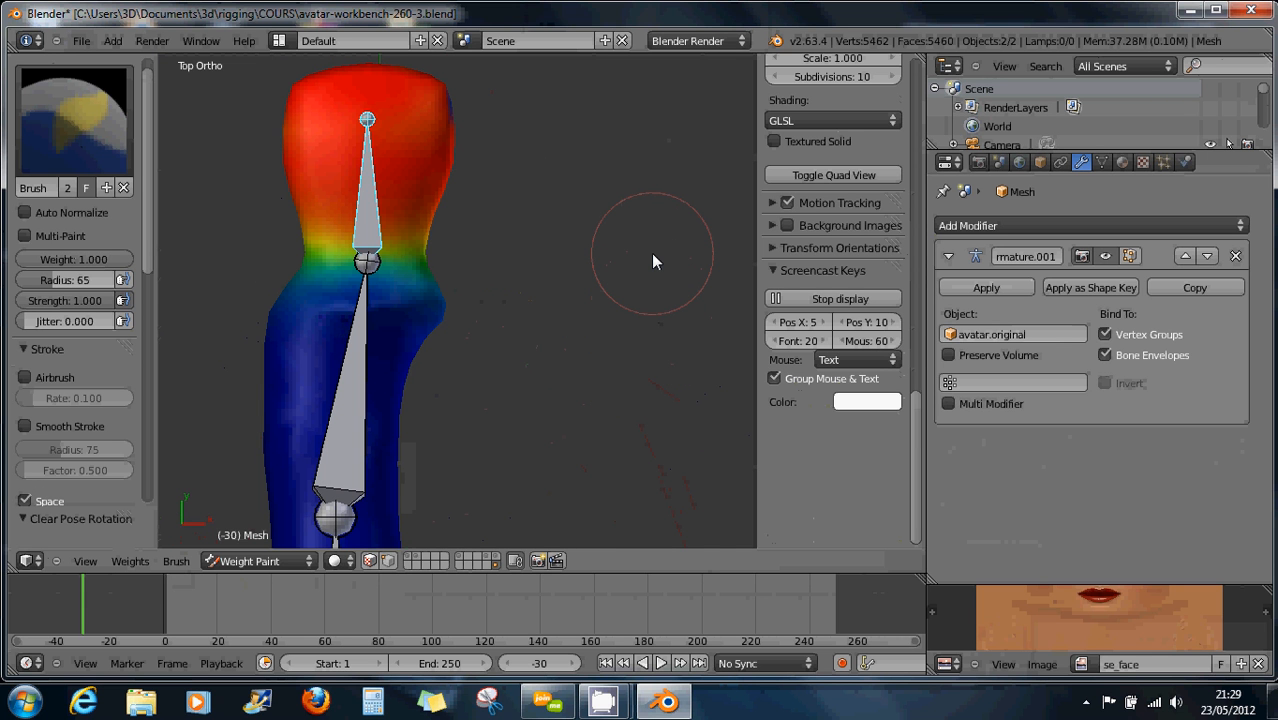
{"action": "key", "text": "r"}
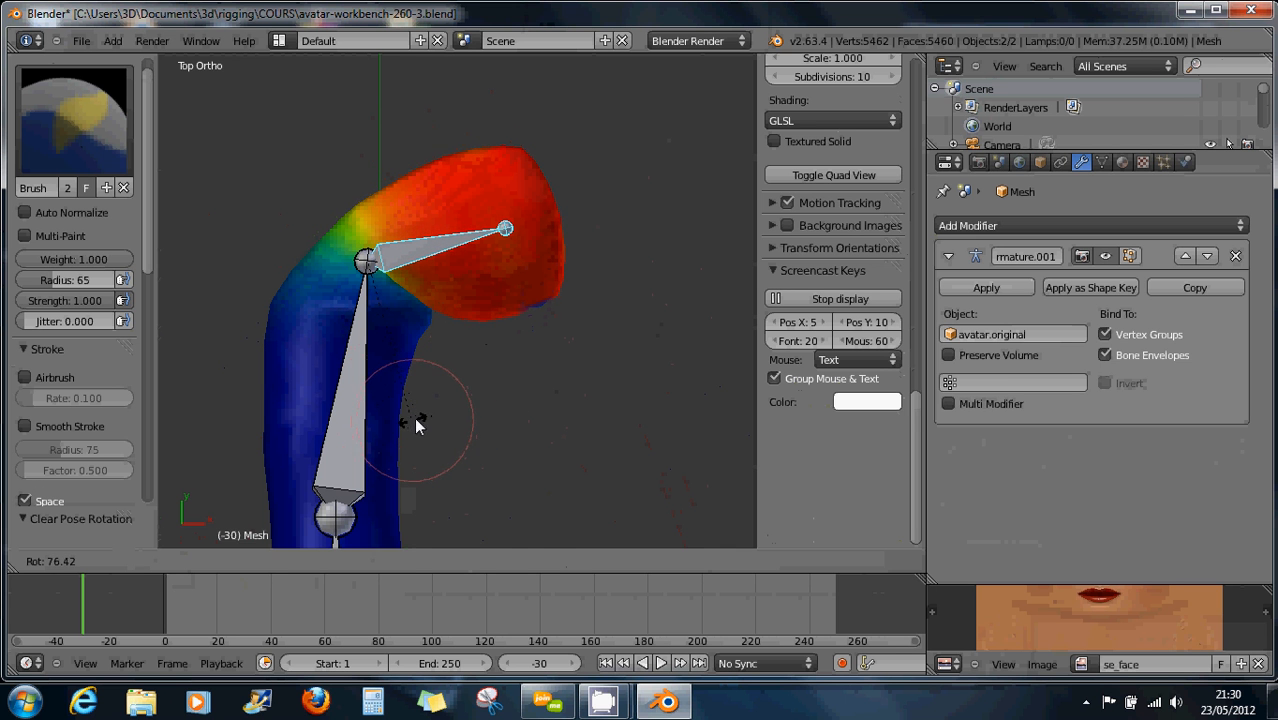
{"action": "left_click", "coordinate": [440, 391]}
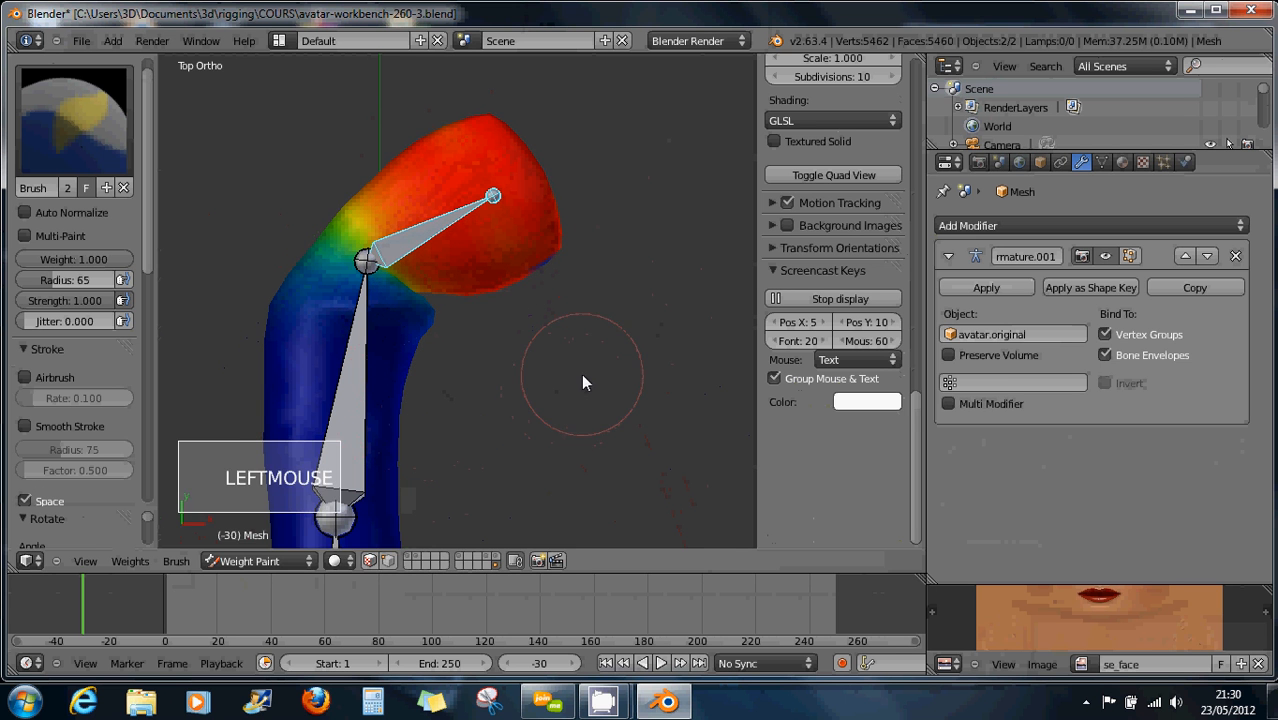
Paint weight 1 over the leftover spot at the outer edge of the bent hand
{"action": "mouse_move", "coordinate": [583, 383]}
{"action": "middle_mouse_down"}
{"action": "mouse_move", "coordinate": [556, 345]}
{"action": "mouse_move", "coordinate": [562, 305]}
{"action": "mouse_move", "coordinate": [382, 316]}
{"action": "mouse_move", "coordinate": [496, 289]}
{"action": "mouse_move", "coordinate": [485, 289]}
{"action": "middle_mouse_up"}
{"action": "double_click", "coordinate": [558, 300]}
{"action": "triple_click", "coordinate": [558, 296]}
Set the brush weight to 0.377 for painting the inside of the bent wrist
{"action": "scroll", "coordinate": [481, 293], "scroll_direction": "up", "scroll_amount": 4}
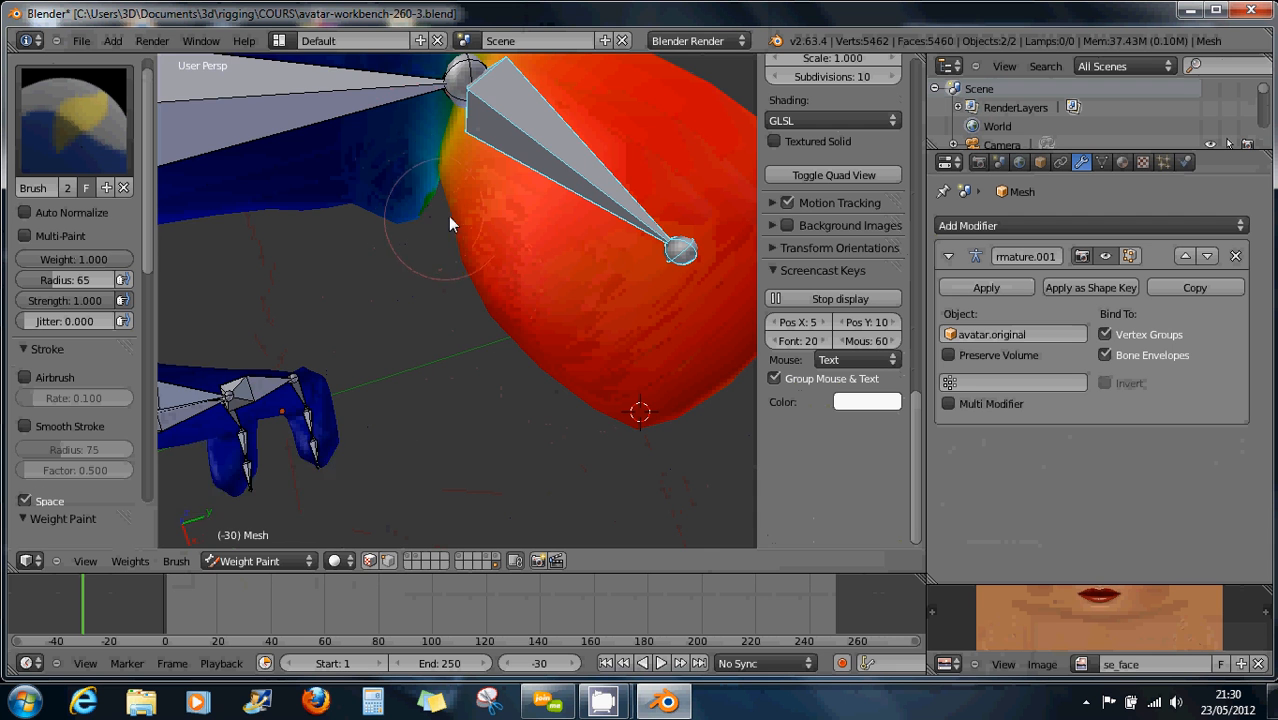
{"action": "middle_click_drag", "start_coordinate": [449, 224], "coordinate": [469, 239]}
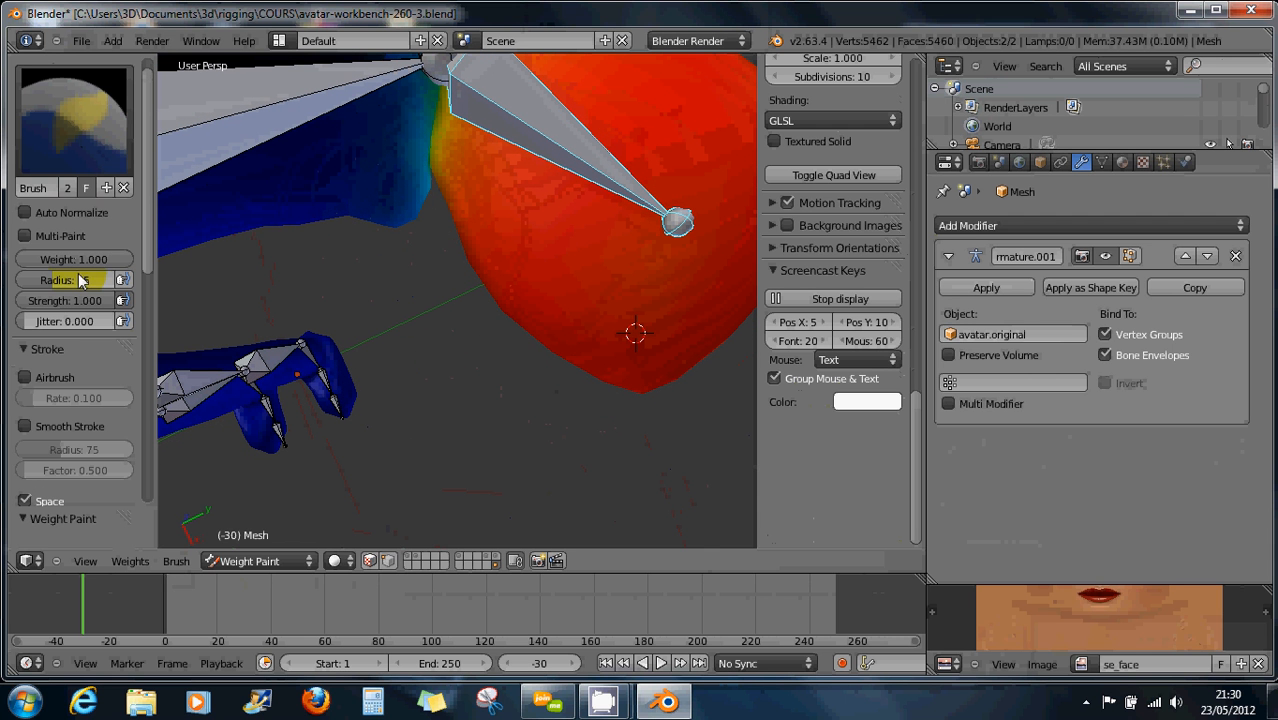
{"action": "left_click_drag", "start_coordinate": [112, 261], "coordinate": [64, 266]}
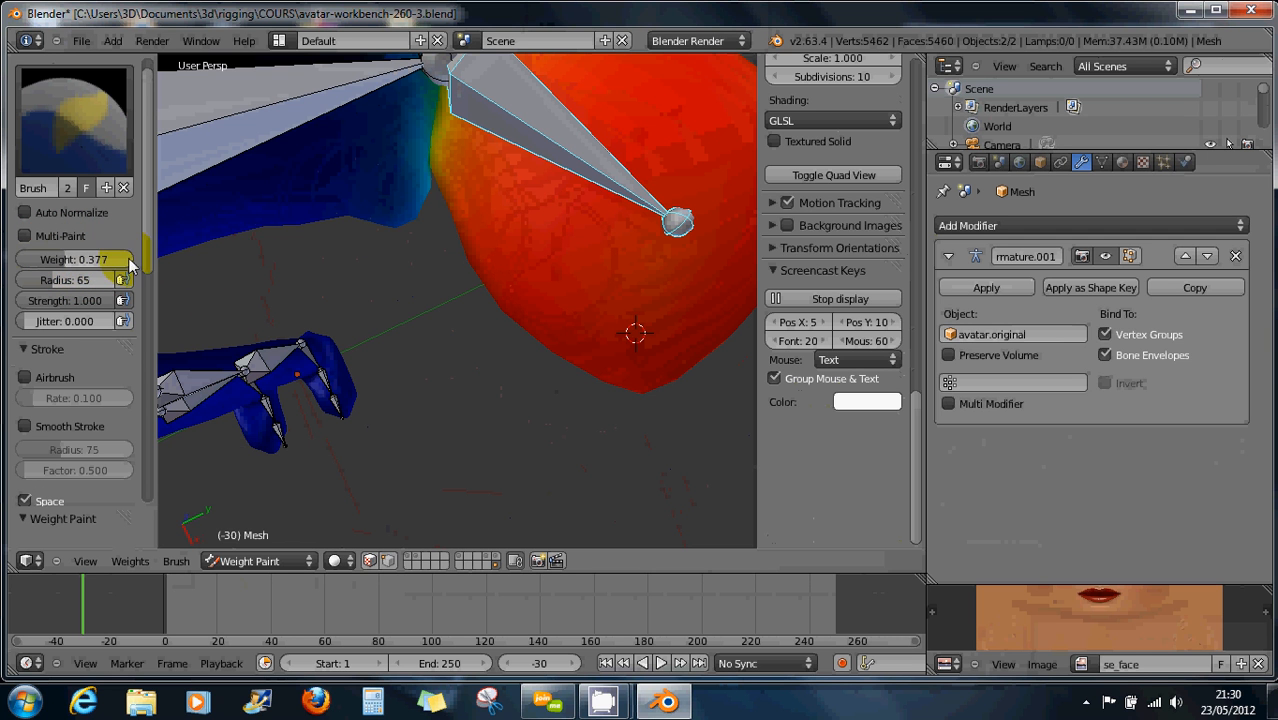
Set the brush weight to 0.467 and paint the inside of the bent wrist below the joint
{"action": "left_click_drag", "start_coordinate": [70, 262], "coordinate": [76, 260]}
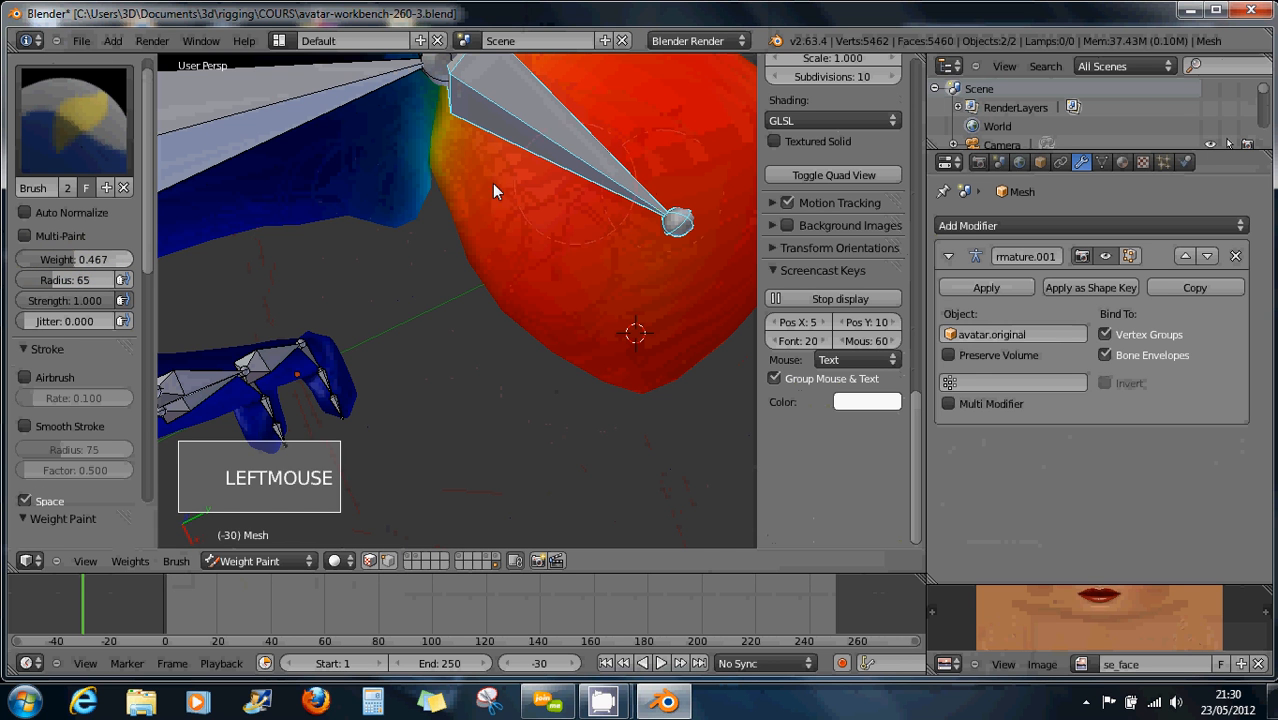
{"action": "left_click", "coordinate": [418, 196]}
{"action": "left_click", "coordinate": [408, 208]}
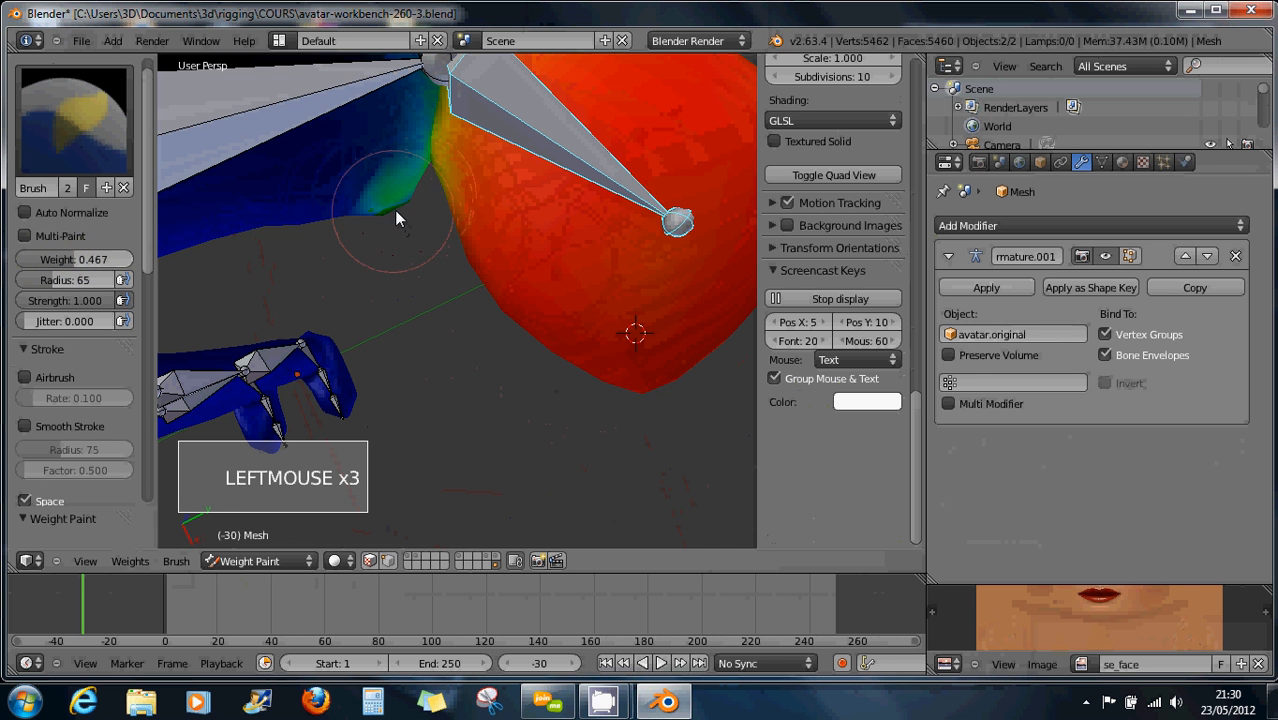
{"action": "left_click", "coordinate": [398, 212]}
{"action": "left_click", "coordinate": [410, 185]}
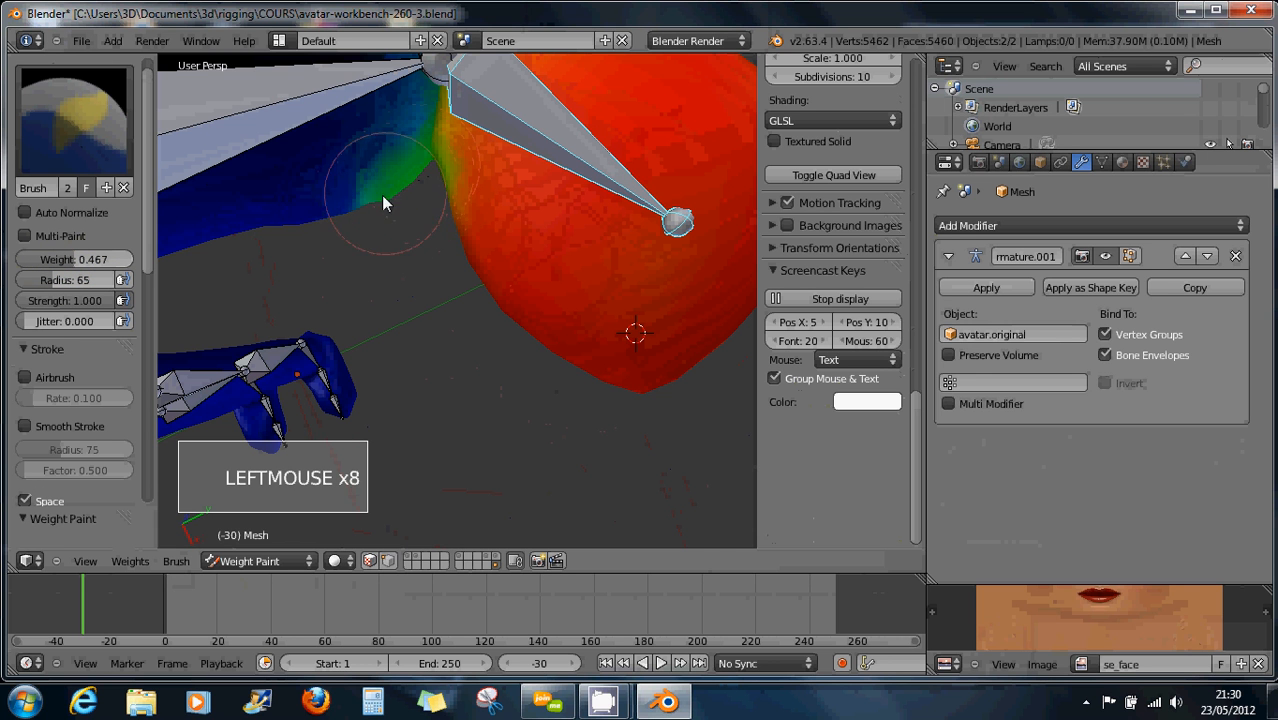
{"action": "left_click", "coordinate": [385, 206]}
Extend the 0.467 weight over the inner edge of the bent wrist in top view
{"action": "mouse_move", "coordinate": [387, 212]}
{"action": "middle_mouse_down"}
{"action": "mouse_move", "coordinate": [451, 242]}
{"action": "mouse_move", "coordinate": [525, 234]}
{"action": "mouse_move", "coordinate": [510, 234]}
{"action": "middle_mouse_up"}
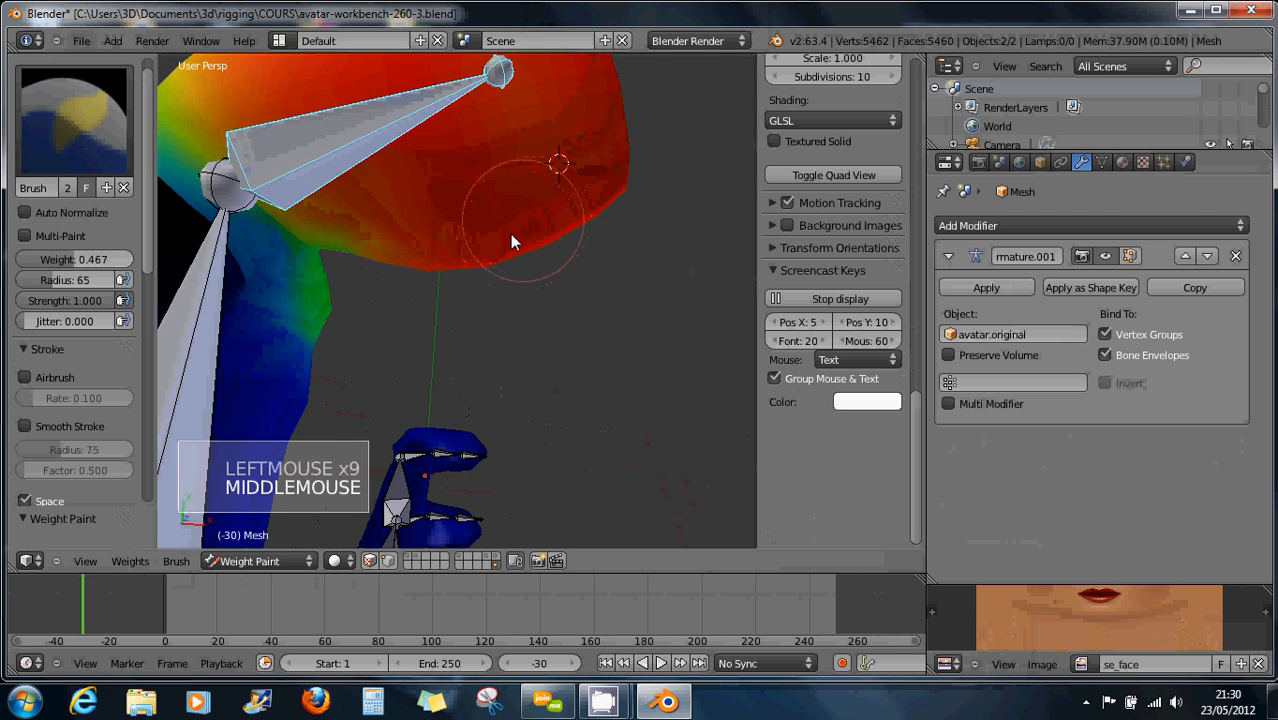
{"action": "scroll", "coordinate": [402, 198], "scroll_direction": "down", "scroll_amount": 3}
{"action": "middle_click_drag", "start_coordinate": [402, 198], "coordinate": [401, 225]}
{"action": "key", "text": "KP_7"}
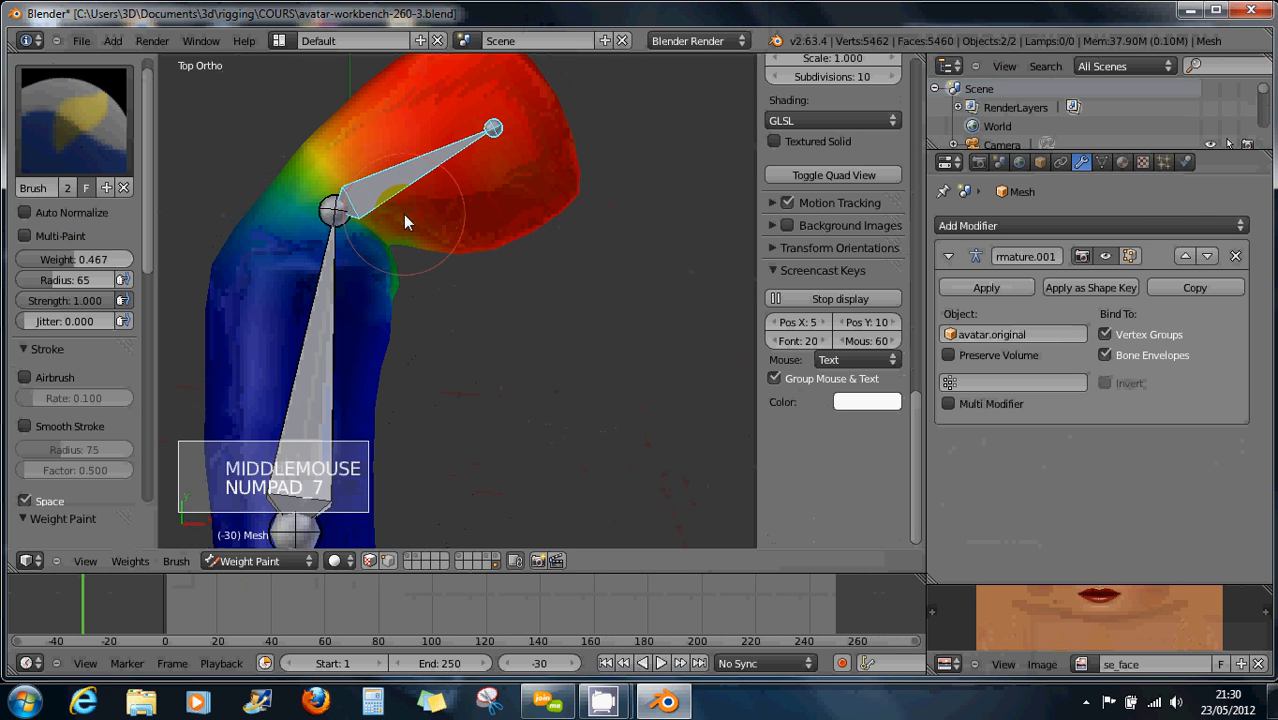
{"action": "left_click", "coordinate": [396, 277]}
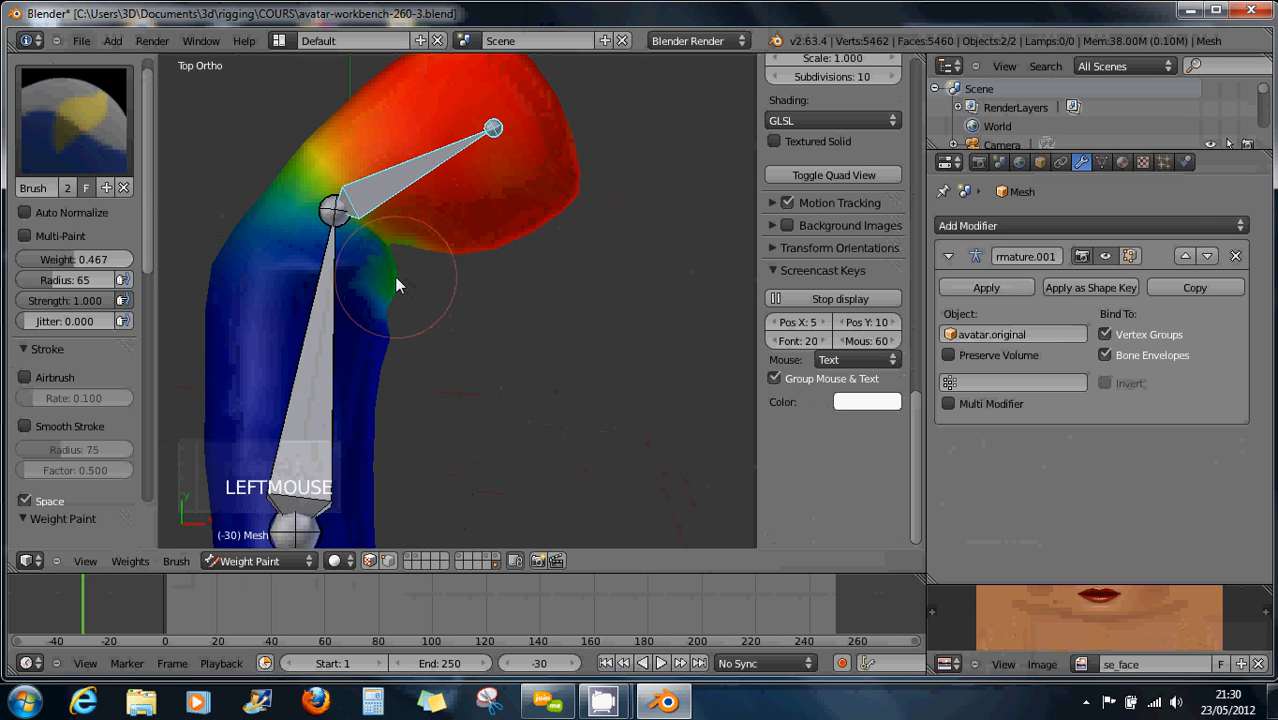
{"action": "left_click", "coordinate": [393, 268]}
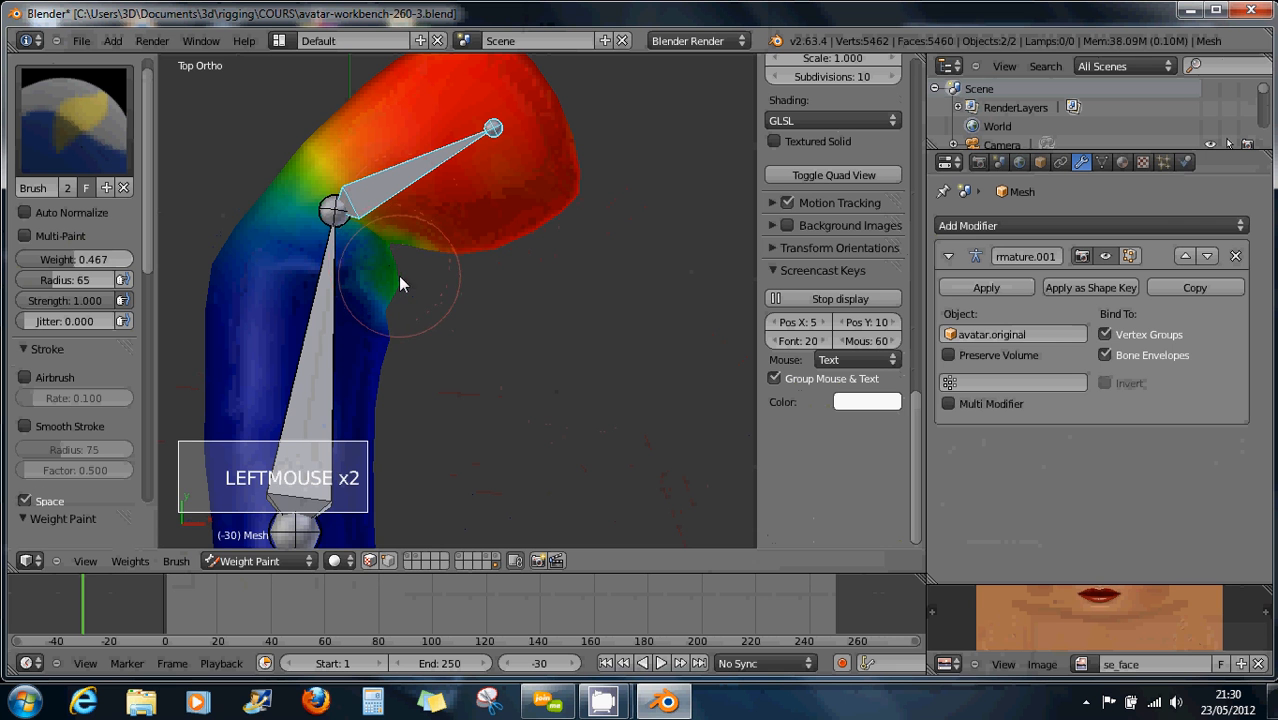
{"action": "left_click", "coordinate": [398, 275]}
Touch up the inner wrist with weight 0.467 from an angled perspective view
{"action": "mouse_move", "coordinate": [445, 282]}
{"action": "middle_mouse_down"}
{"action": "mouse_move", "coordinate": [422, 286]}
{"action": "mouse_move", "coordinate": [411, 237]}
{"action": "mouse_move", "coordinate": [440, 345]}
{"action": "mouse_move", "coordinate": [535, 403]}
{"action": "middle_mouse_up"}
{"action": "left_click", "coordinate": [436, 297]}
{"action": "left_click", "coordinate": [432, 331]}
{"action": "left_click", "coordinate": [431, 345]}
{"action": "left_click", "coordinate": [436, 350]}
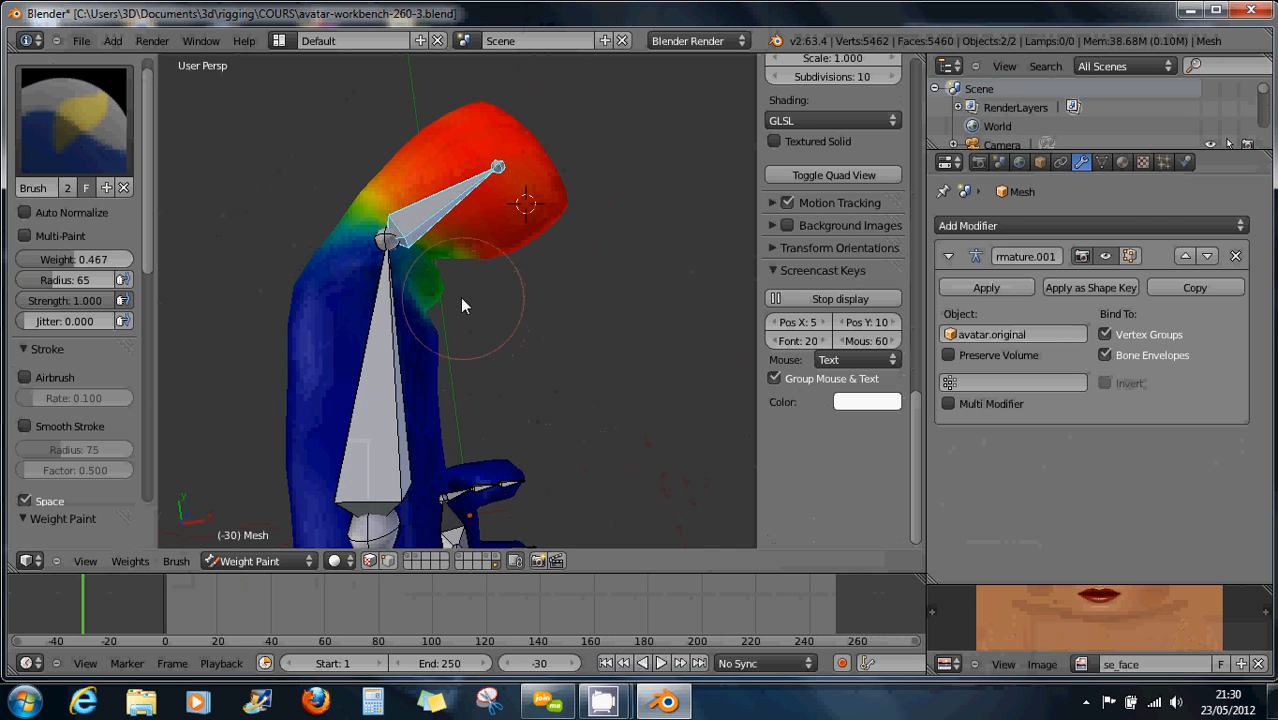
Test the wrist deformation in top view by rotating the left hand bone straight and bent to a right angle, and clear its rotation
{"action": "left_click_drag", "start_coordinate": [462, 305], "coordinate": [402, 276]}
{"action": "key", "text": "KP_7"}
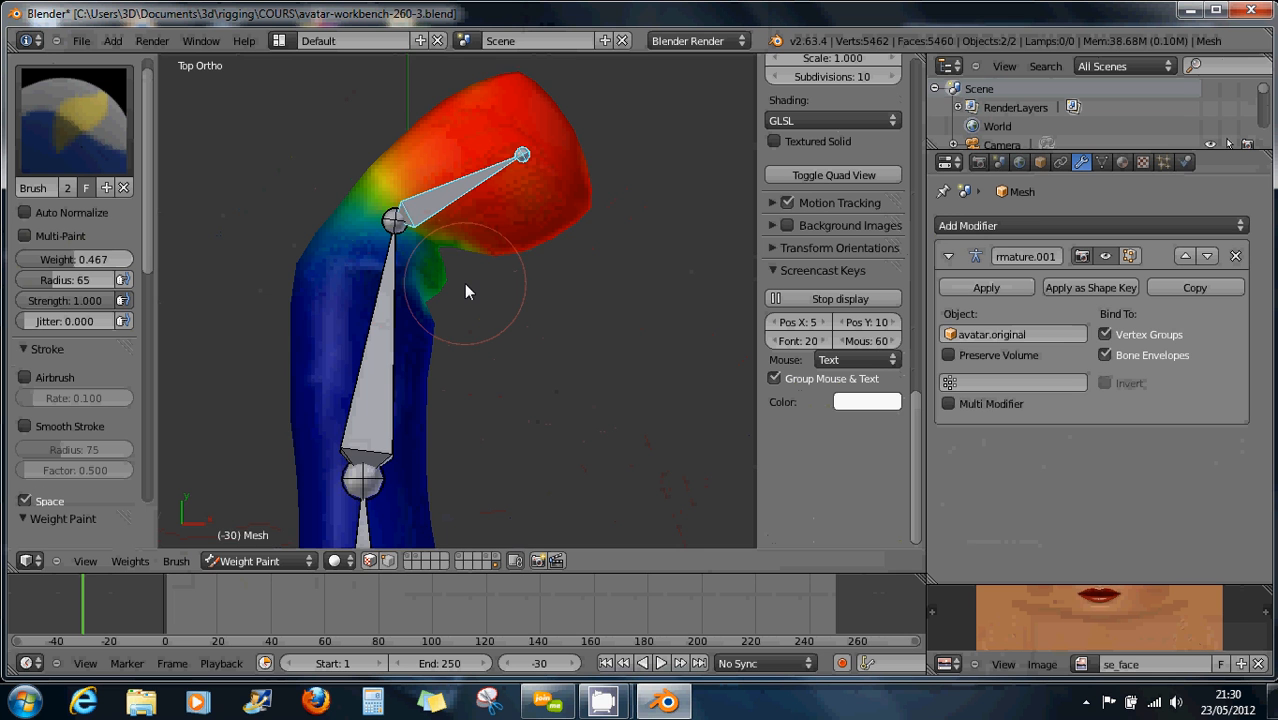
{"action": "scroll", "coordinate": [466, 285], "scroll_direction": "up", "scroll_amount": 2}
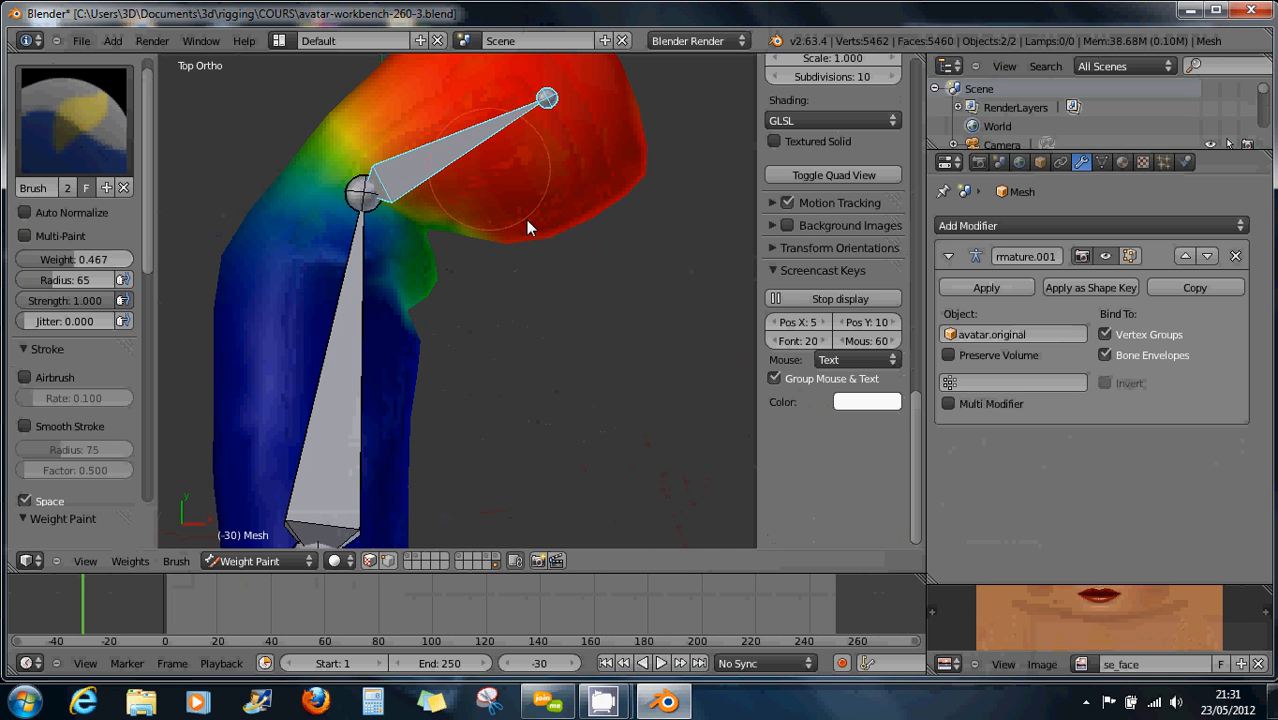
{"action": "key", "text": "r"}
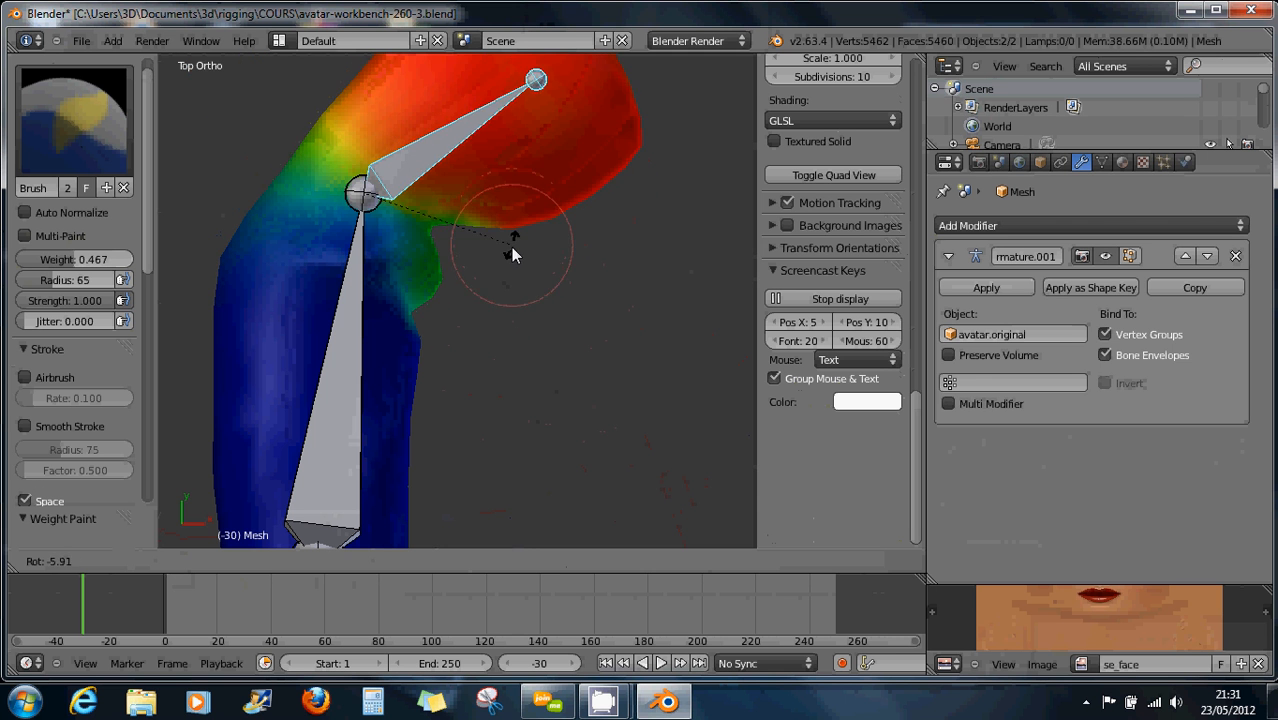
{"action": "left_click", "coordinate": [493, 118]}
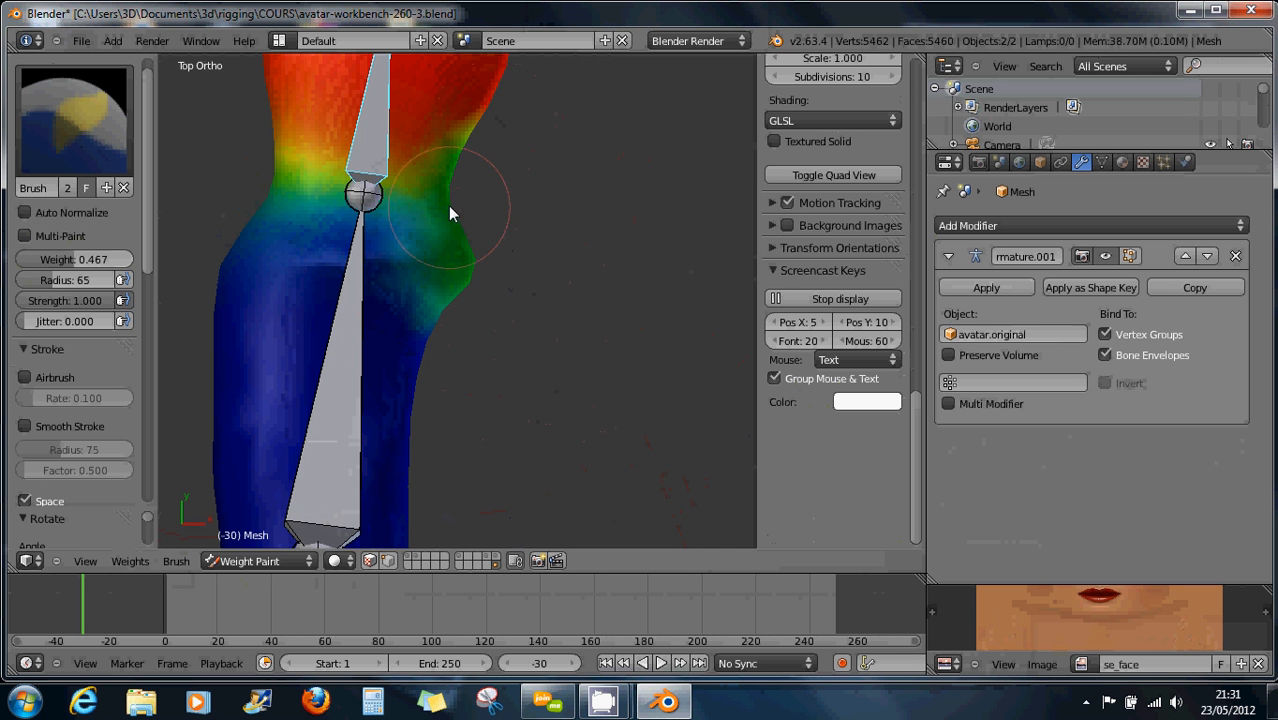
{"action": "mouse_move", "coordinate": [448, 205]}
{"action": "left_mouse_down"}
{"action": "mouse_move", "coordinate": [422, 314]}
{"action": "mouse_move", "coordinate": [438, 240]}
{"action": "left_mouse_up"}
{"action": "key", "text": "r"}
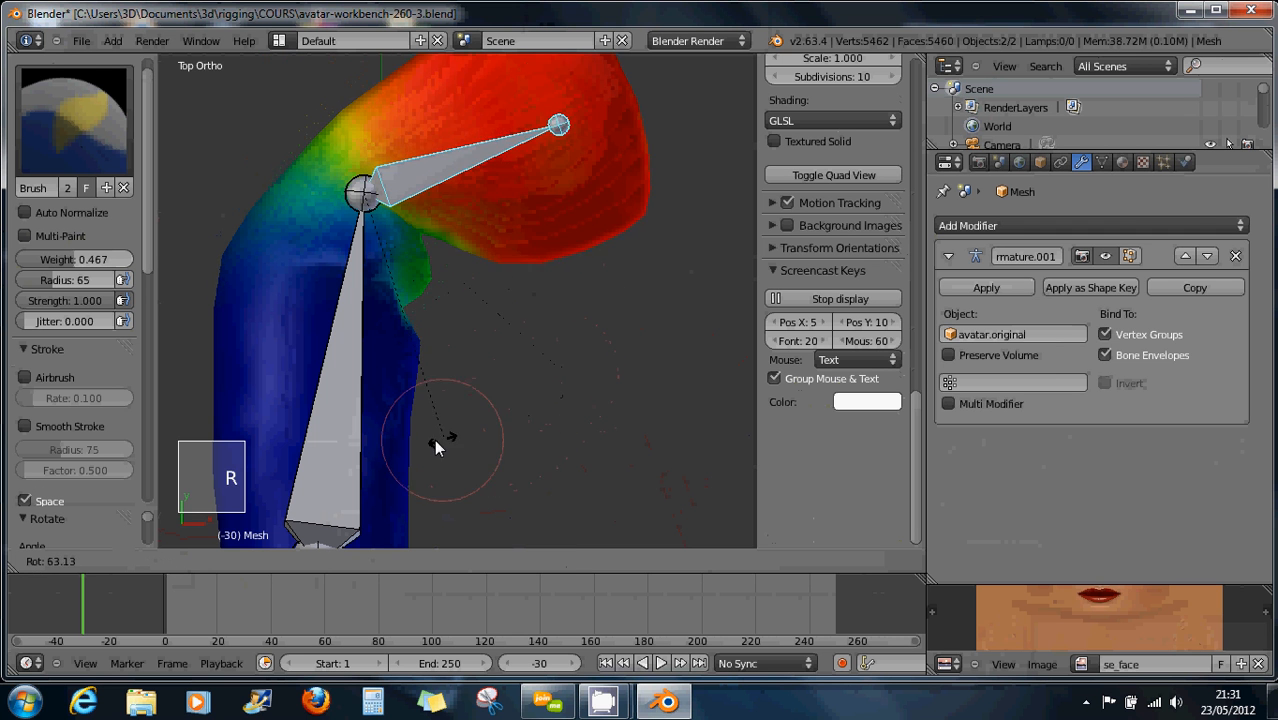
{"action": "left_click", "coordinate": [365, 431]}
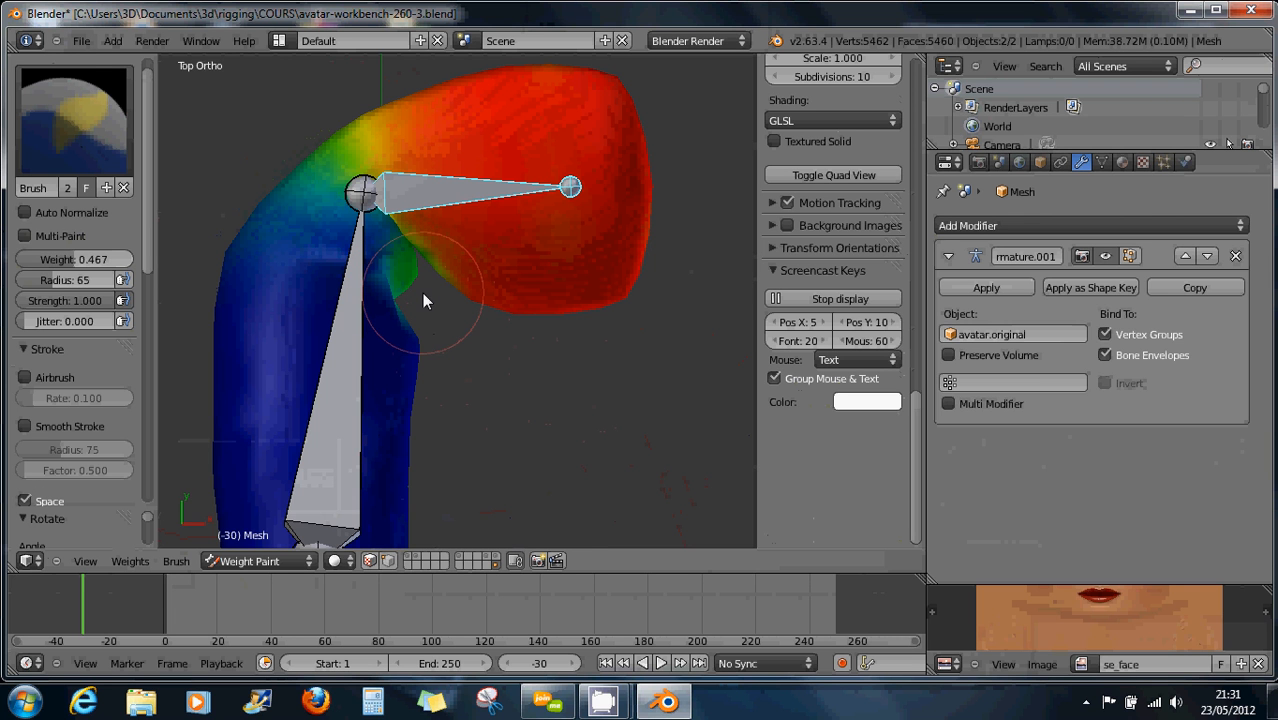
{"action": "left_click_drag", "start_coordinate": [422, 293], "coordinate": [468, 303]}
{"action": "key", "text": "alt+r"}
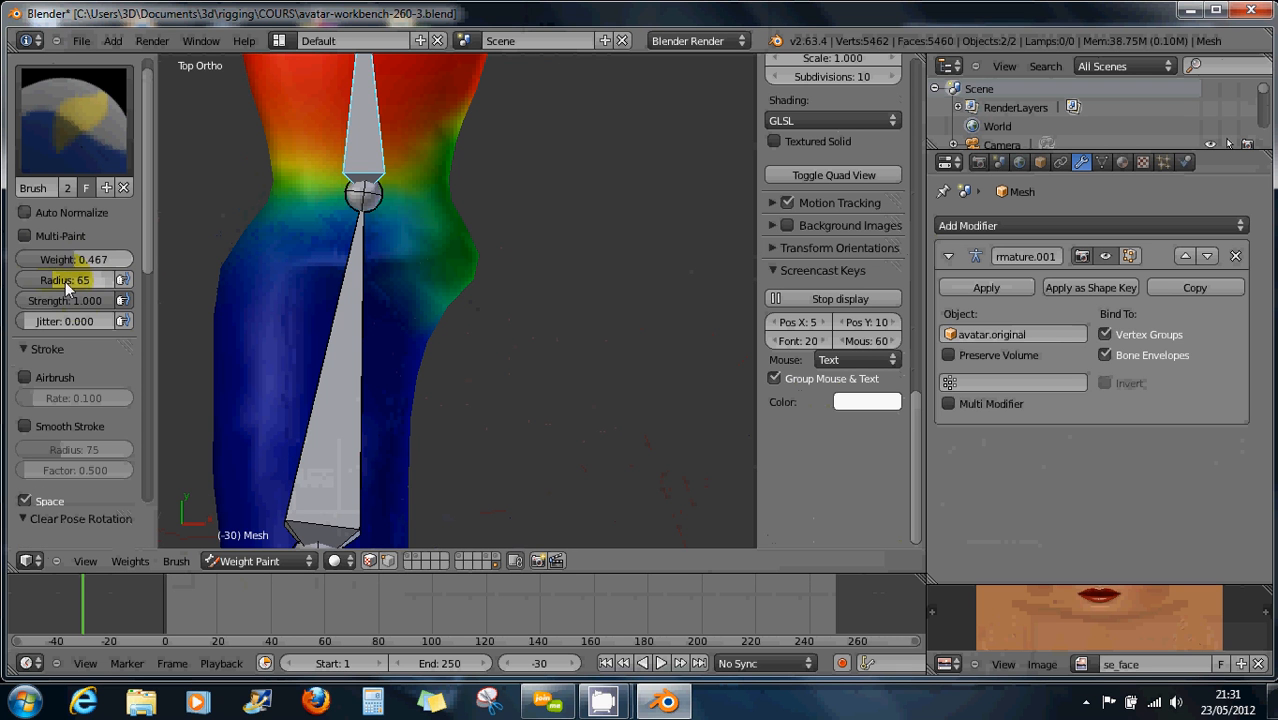
Set the brush weight to 0 and paint over the green bulge on the inner side of the forearm just below the wrist
{"action": "left_click_drag", "start_coordinate": [69, 262], "coordinate": [14, 264]}
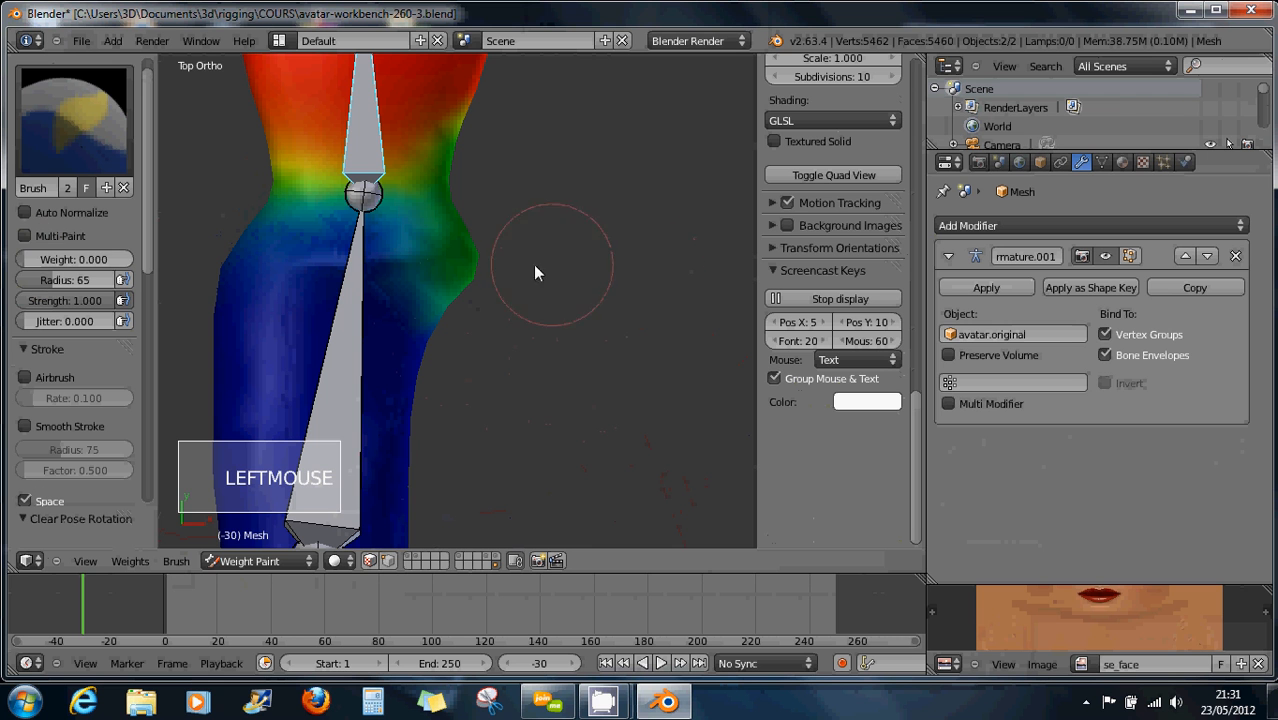
{"action": "left_click_drag", "start_coordinate": [480, 268], "coordinate": [429, 273]}
{"action": "left_click", "coordinate": [431, 271]}
{"action": "left_click", "coordinate": [445, 265]}
{"action": "left_click", "coordinate": [454, 259]}
{"action": "left_click", "coordinate": [456, 257]}
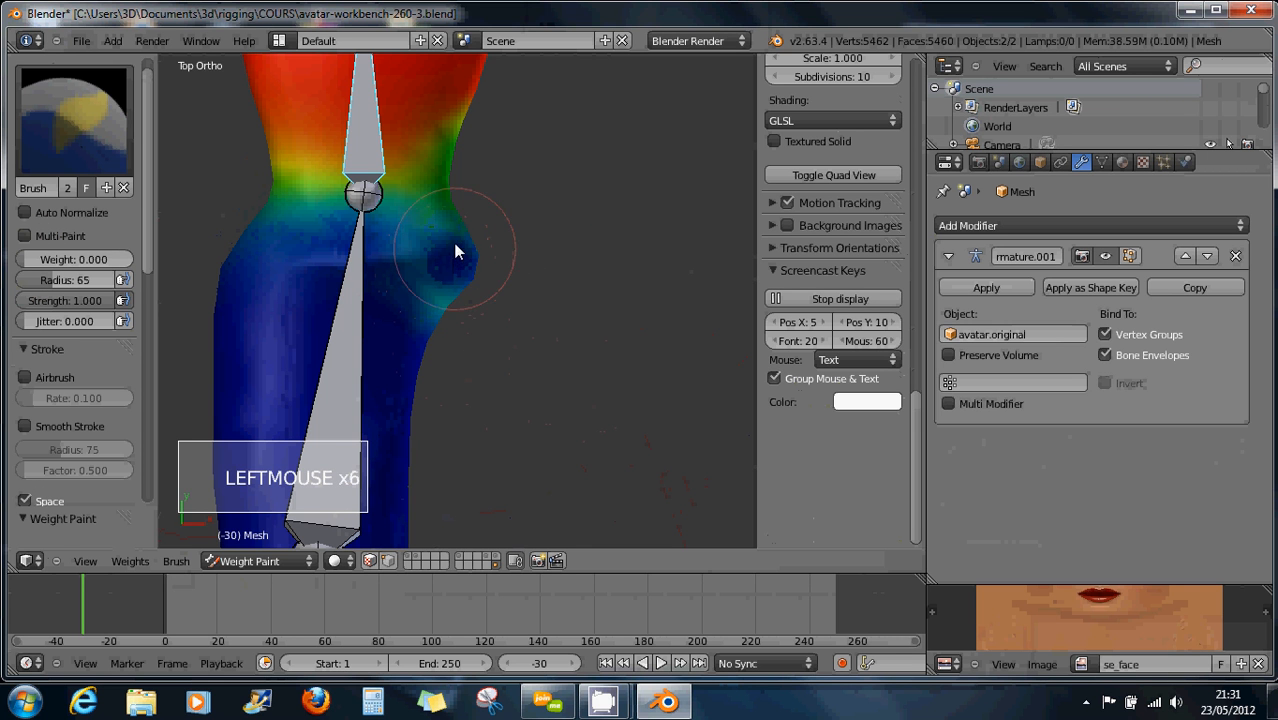
{"action": "left_click", "coordinate": [452, 256]}
{"action": "left_click", "coordinate": [447, 254]}
{"action": "left_click", "coordinate": [443, 253]}
{"action": "left_click", "coordinate": [441, 262]}
{"action": "left_click", "coordinate": [433, 295]}
{"action": "left_click", "coordinate": [432, 296]}
{"action": "left_click", "coordinate": [441, 289]}
{"action": "left_click", "coordinate": [456, 276]}
{"action": "left_click", "coordinate": [462, 276]}
{"action": "left_click", "coordinate": [467, 278]}
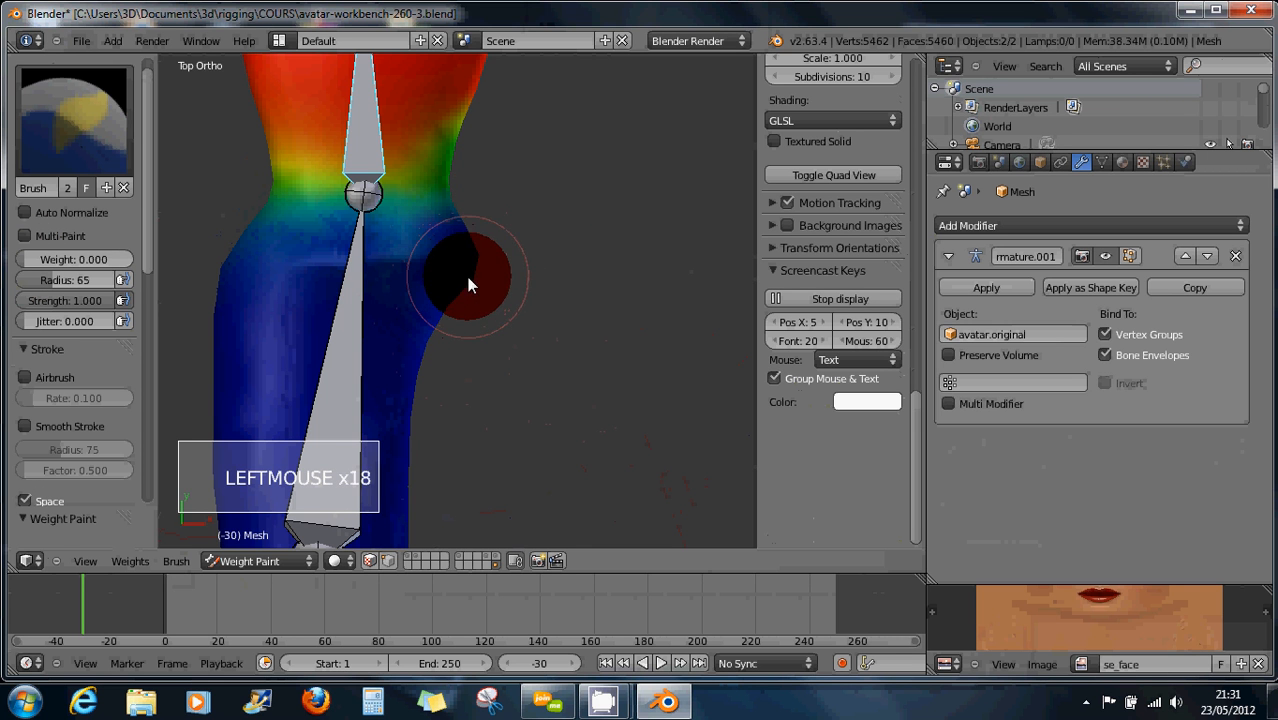
{"action": "left_click", "coordinate": [470, 279]}
{"action": "left_click", "coordinate": [418, 280]}
{"action": "left_click", "coordinate": [420, 272]}
{"action": "left_click", "coordinate": [422, 264]}
{"action": "left_click", "coordinate": [422, 276]}
{"action": "left_click", "coordinate": [422, 292]}
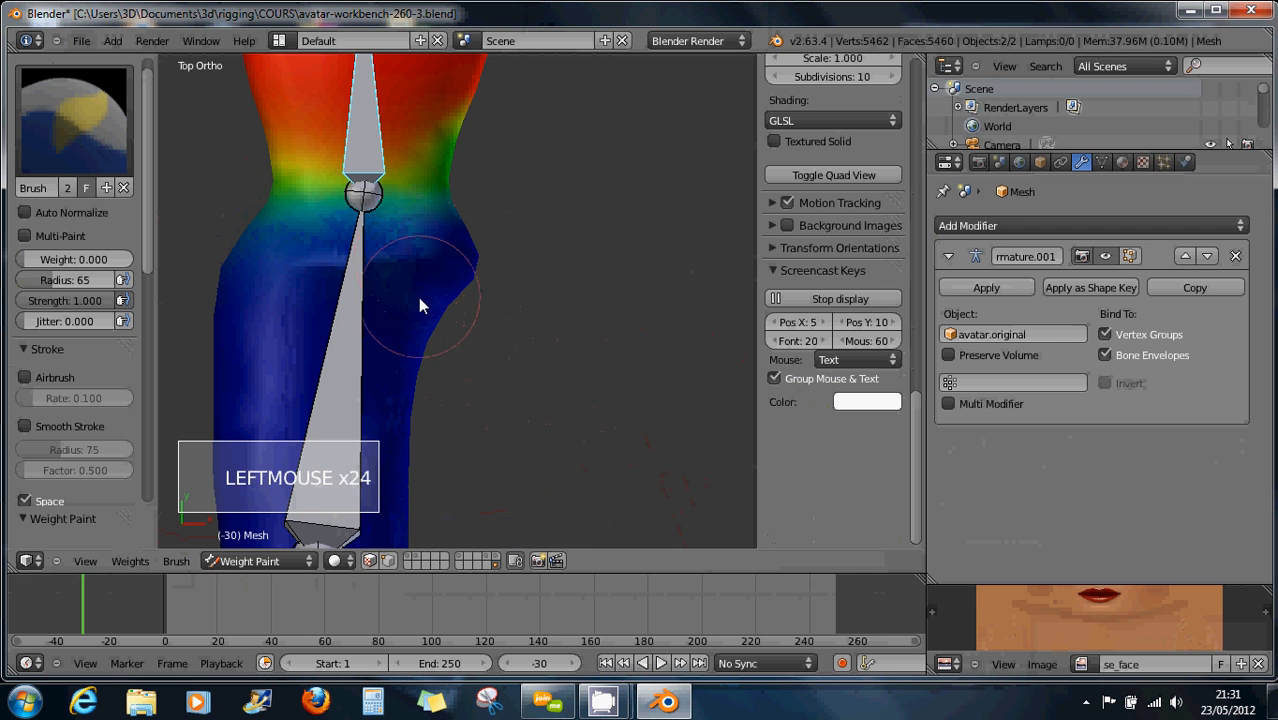
{"action": "left_click", "coordinate": [440, 296]}
{"action": "left_click", "coordinate": [447, 288]}
{"action": "left_click", "coordinate": [450, 279]}
{"action": "left_click", "coordinate": [445, 274]}
{"action": "left_click", "coordinate": [438, 275]}
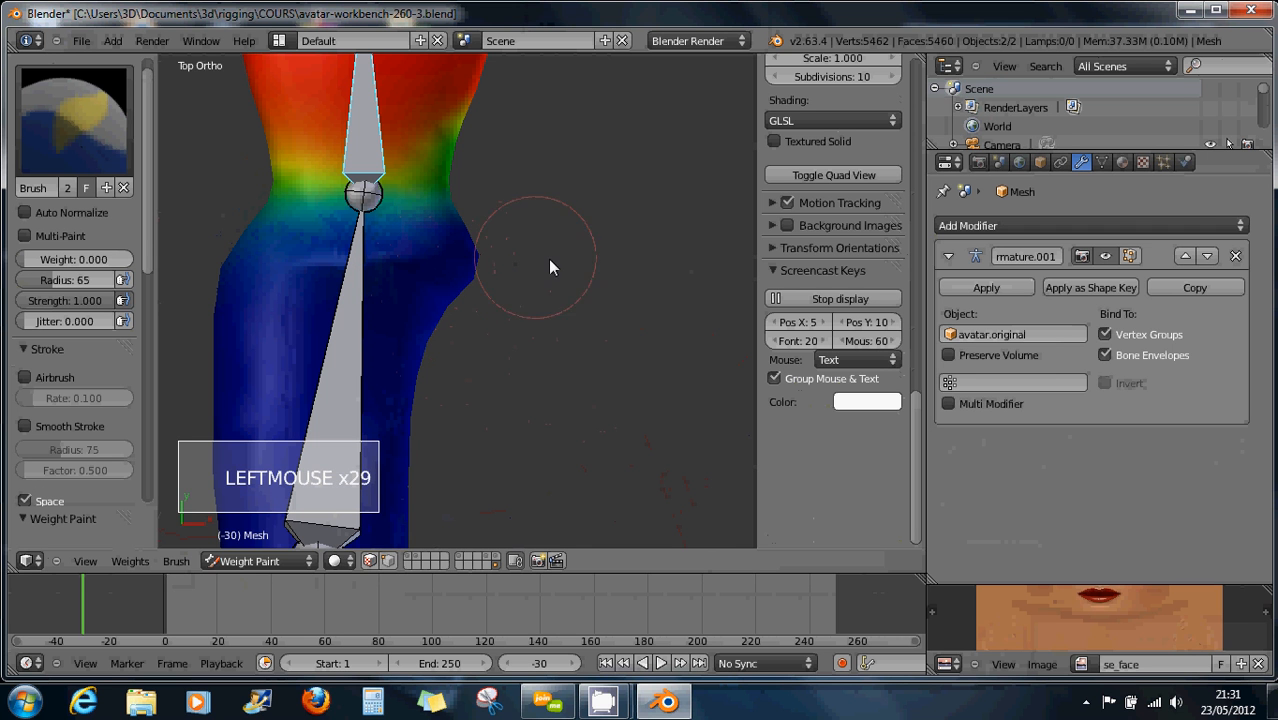
Bend the left hand bone inward about 58° to check the inner wrist, and clear its rotation
{"action": "key", "text": "r"}
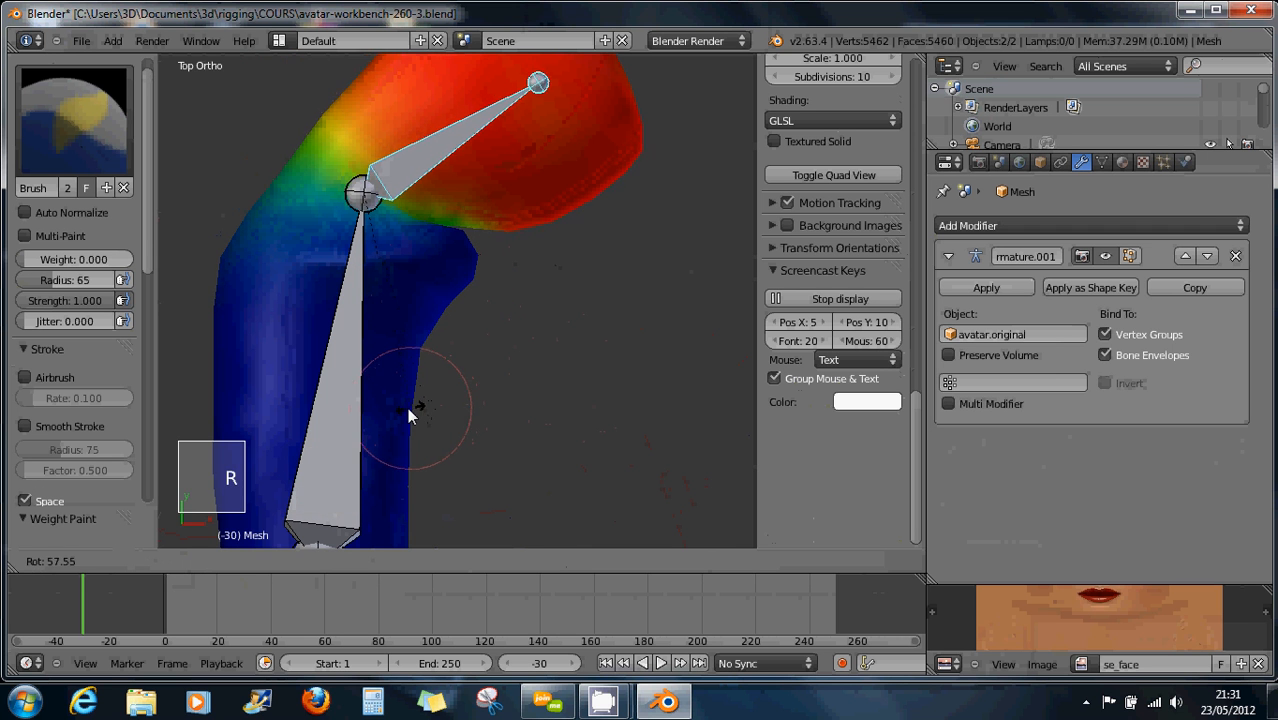
{"action": "left_click", "coordinate": [414, 408]}
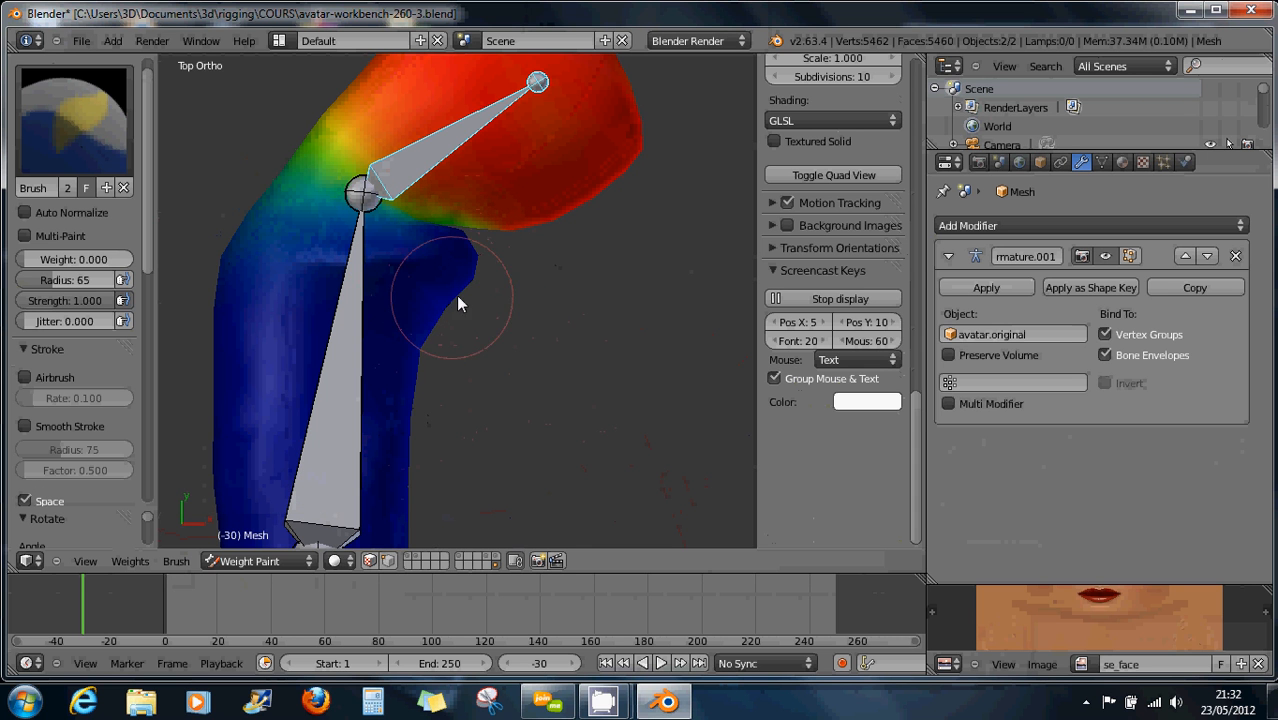
{"action": "left_click_drag", "start_coordinate": [458, 303], "coordinate": [462, 278]}
{"action": "left_click_drag", "start_coordinate": [388, 250], "coordinate": [249, 242]}
{"action": "key", "text": "alt+r"}
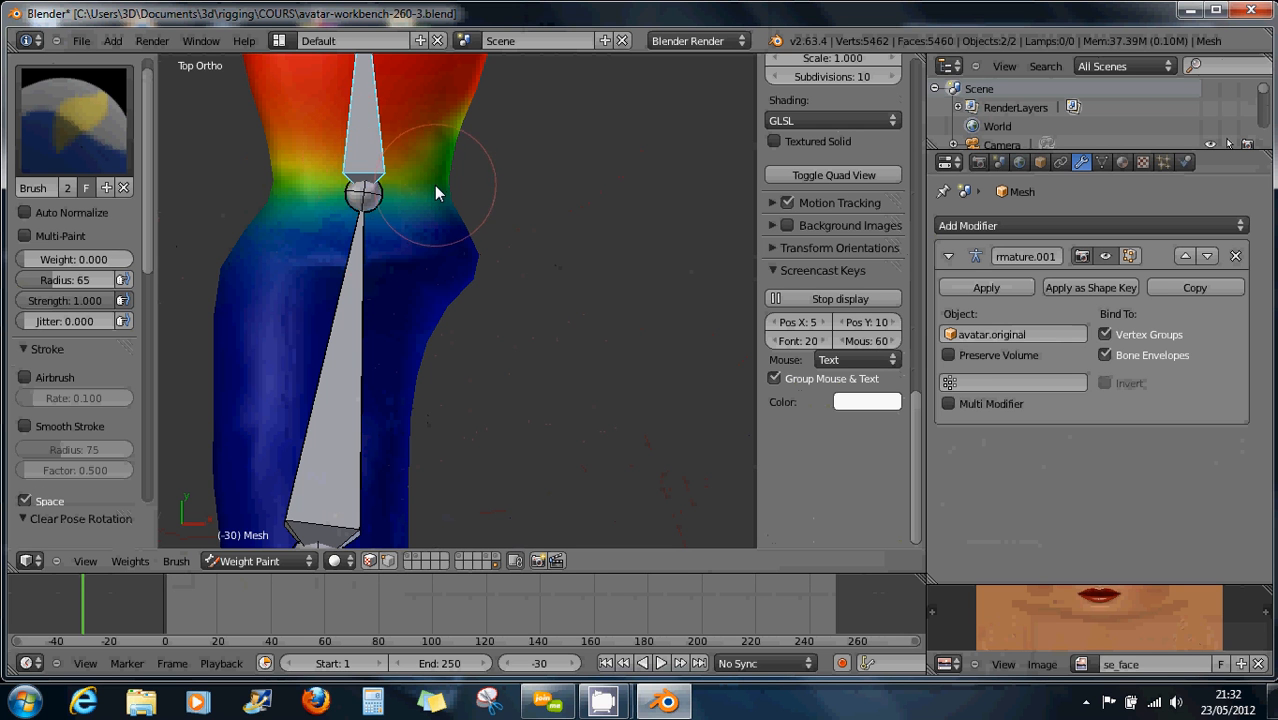
Try the face selection mask for weight painting and switch to the vertex selection mask
{"action": "mouse_move", "coordinate": [436, 193]}
{"action": "left_mouse_down"}
{"action": "mouse_move", "coordinate": [345, 228]}
{"action": "mouse_move", "coordinate": [295, 345]}
{"action": "mouse_move", "coordinate": [352, 532]}
{"action": "left_mouse_up"}
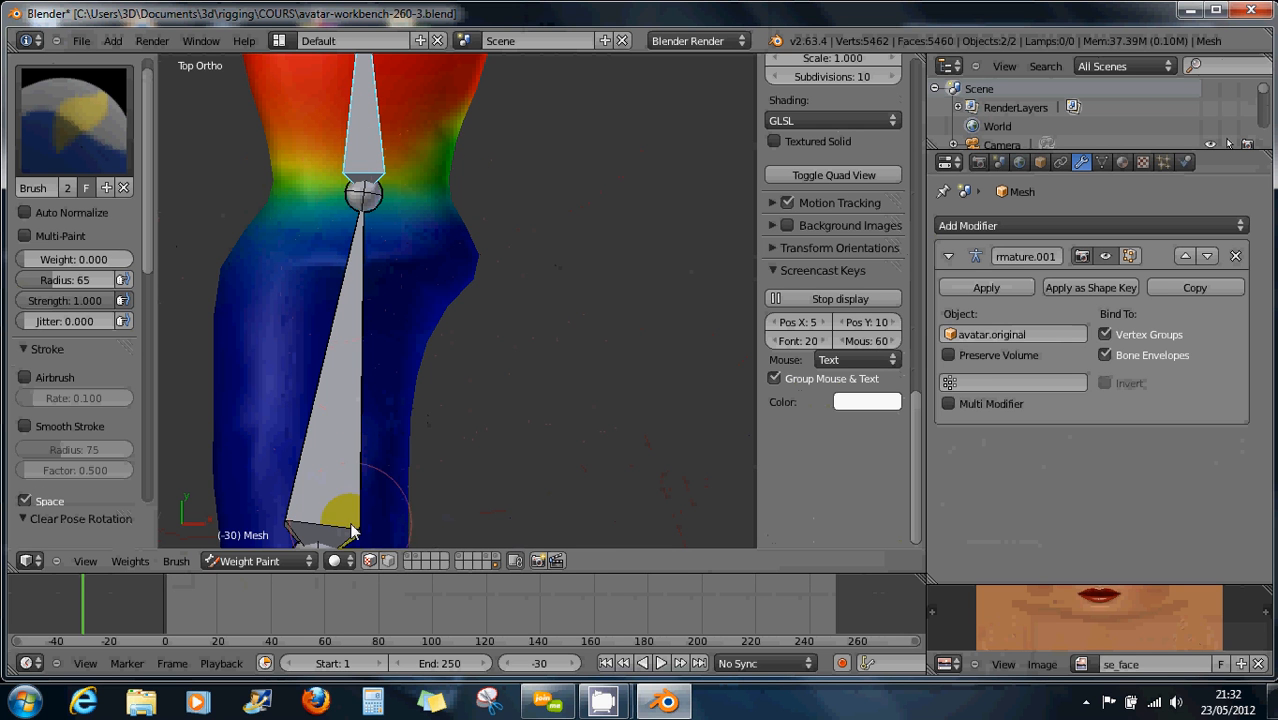
{"action": "left_click", "coordinate": [369, 561]}
{"action": "left_click", "coordinate": [370, 562]}
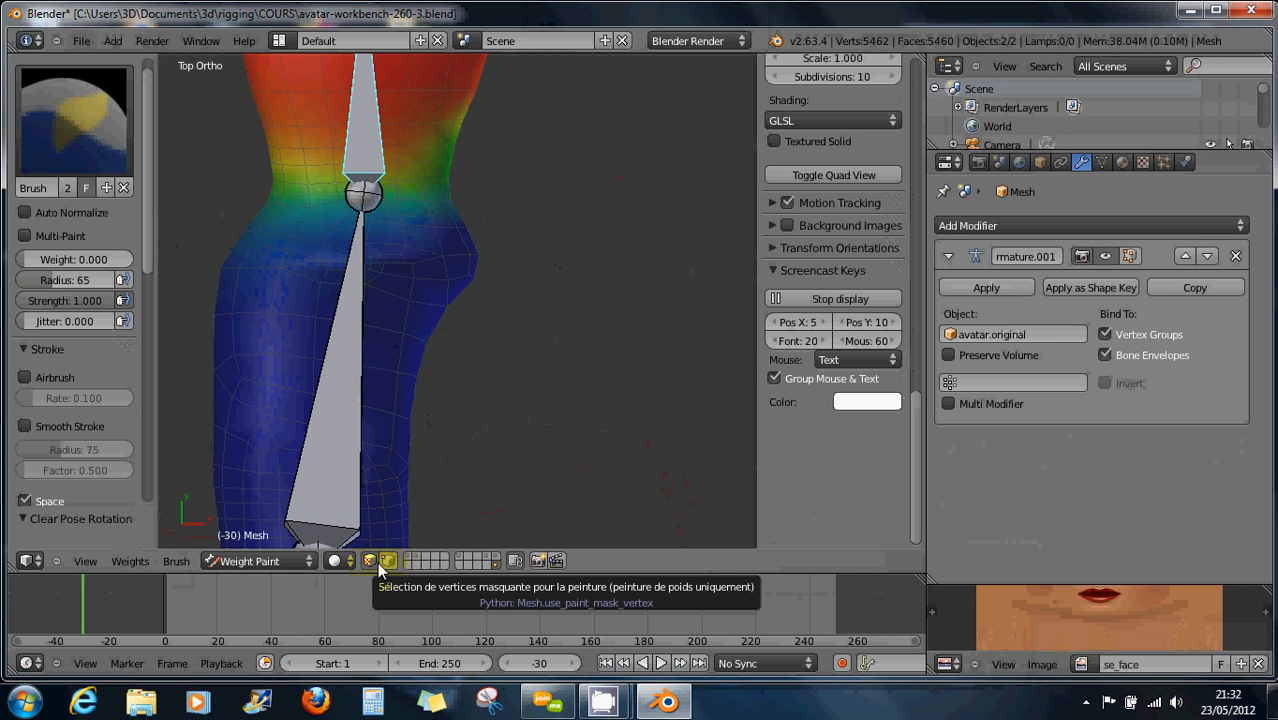
{"action": "left_click", "coordinate": [387, 563]}
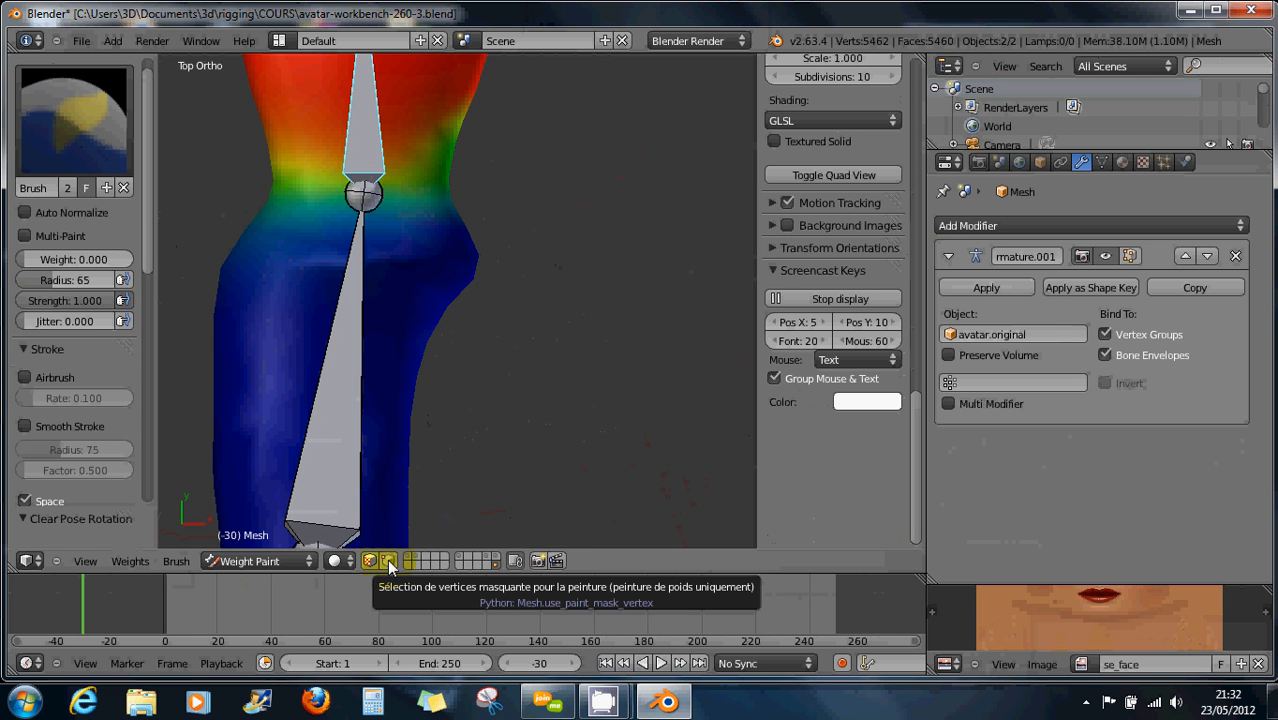
{"action": "left_click", "coordinate": [388, 562]}
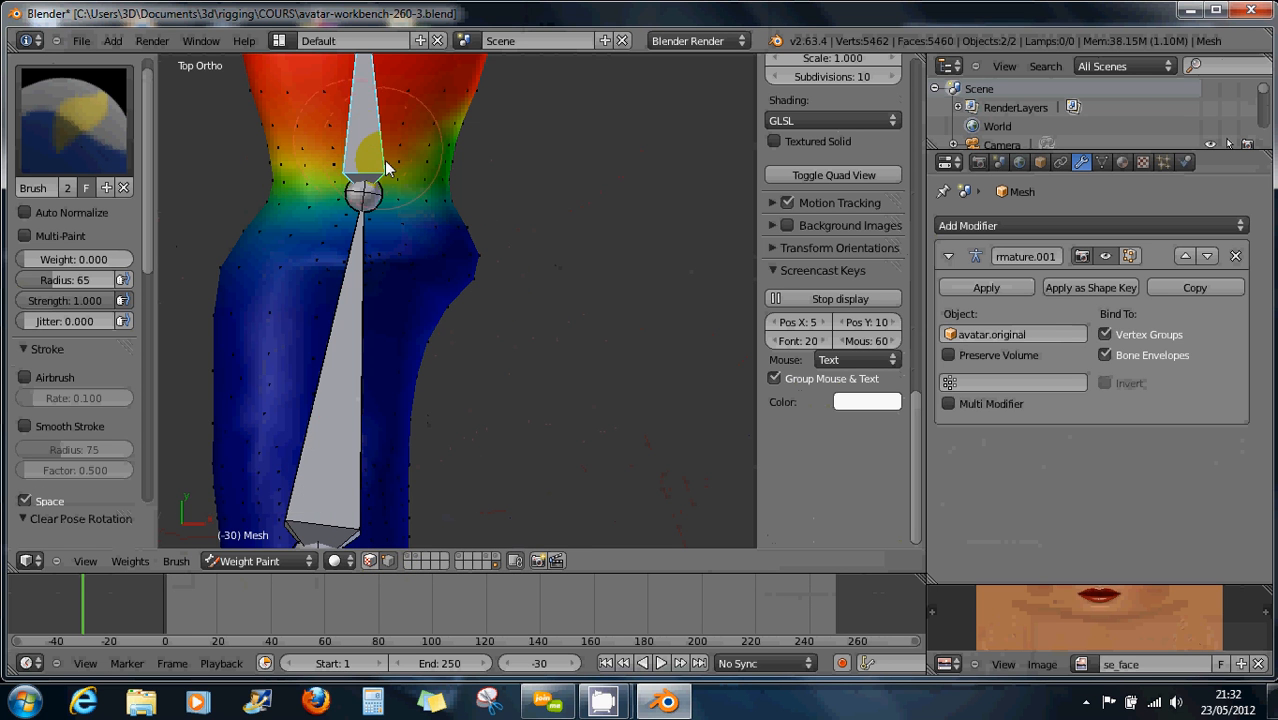
Box-select the band of vertices around the wrist joint, from the inner bulge across to the opposite side
{"action": "scroll", "coordinate": [385, 165], "scroll_direction": "up", "scroll_amount": 1}
{"action": "scroll", "coordinate": [384, 160], "scroll_direction": "up", "scroll_amount": 2}
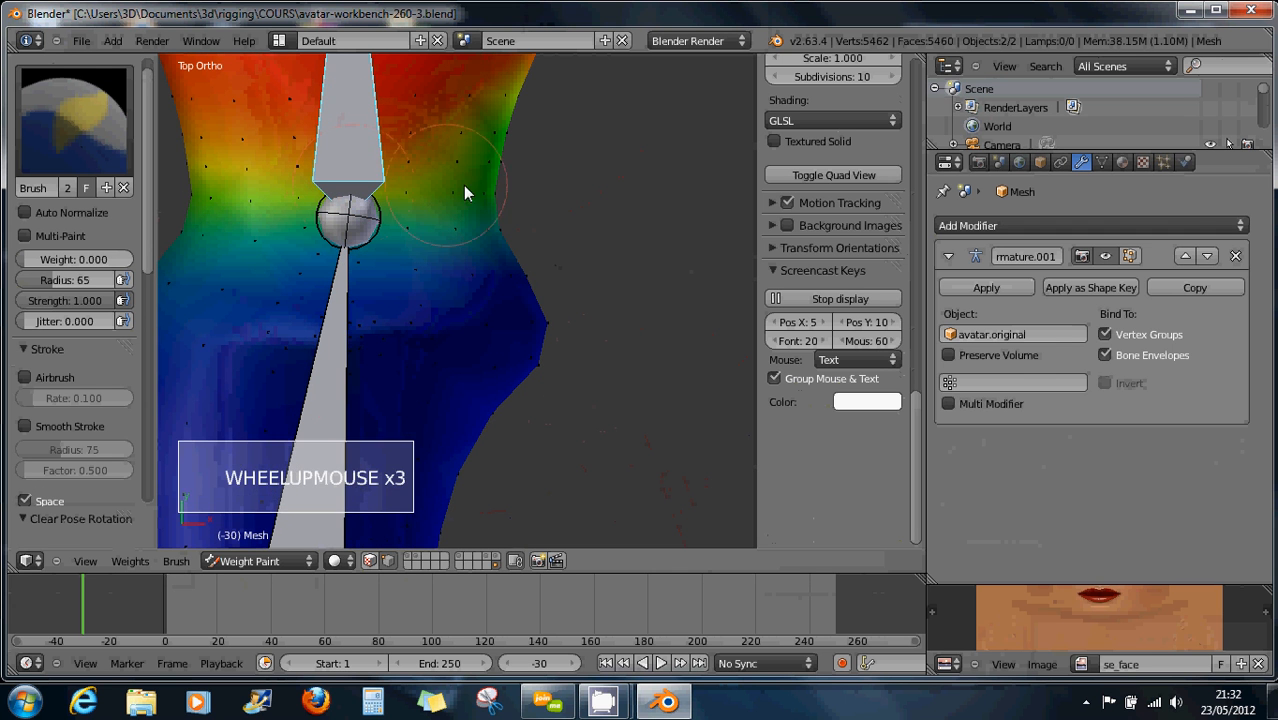
{"action": "scroll", "coordinate": [280, 205], "scroll_direction": "down", "scroll_amount": 2}
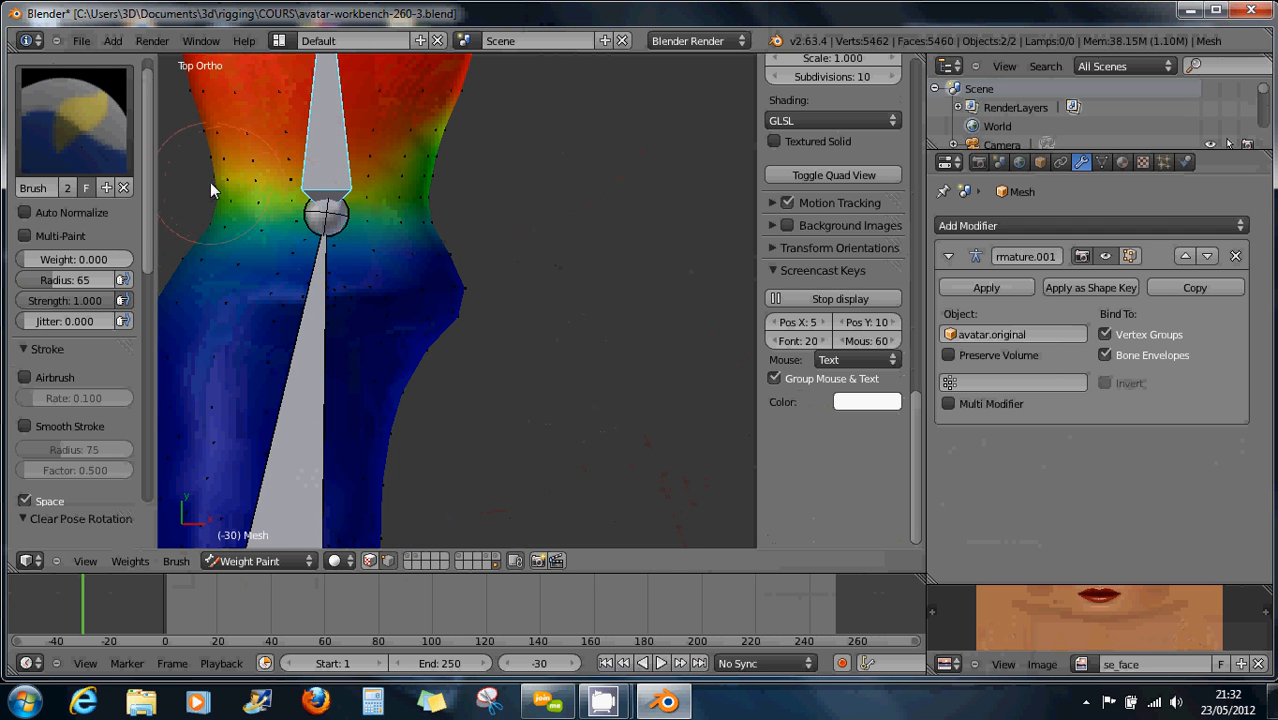
{"action": "mouse_move", "coordinate": [336, 278]}
{"action": "left_mouse_down"}
{"action": "mouse_move", "coordinate": [450, 275]}
{"action": "mouse_move", "coordinate": [391, 263]}
{"action": "left_mouse_up"}
{"action": "middle_click_drag", "start_coordinate": [367, 252], "coordinate": [532, 316], "text": "shift"}
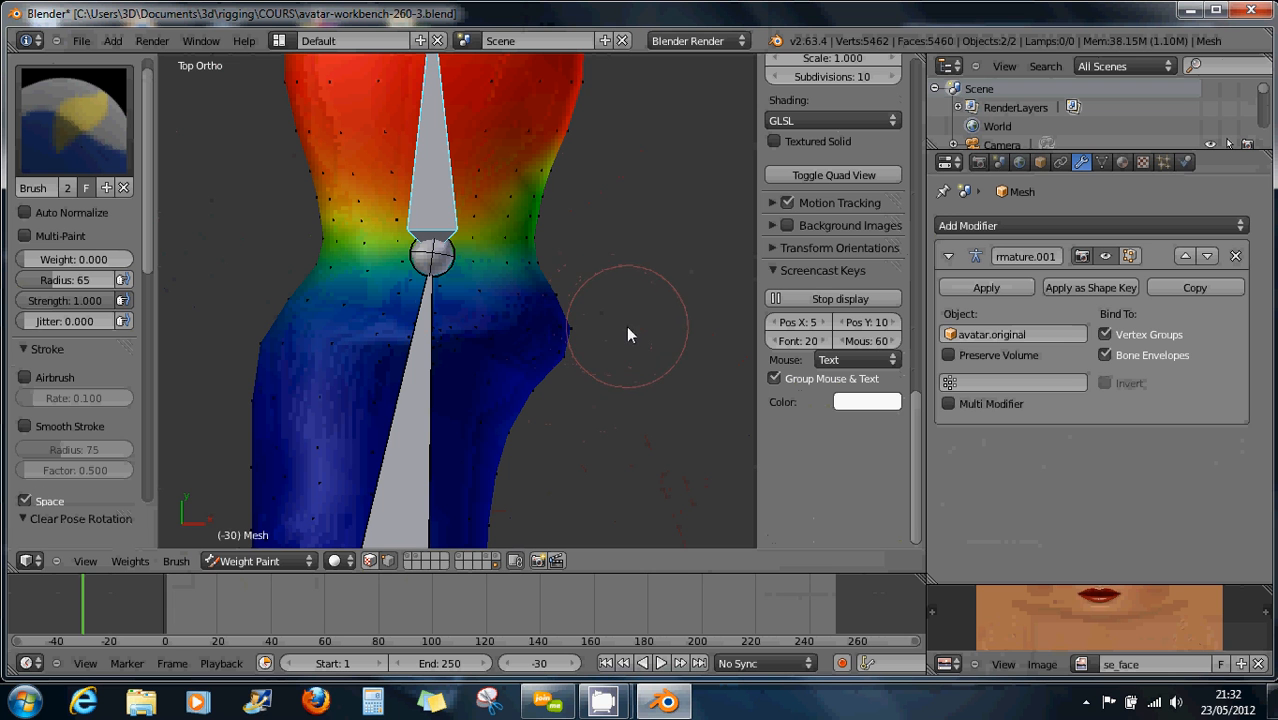
{"action": "key", "text": "b"}
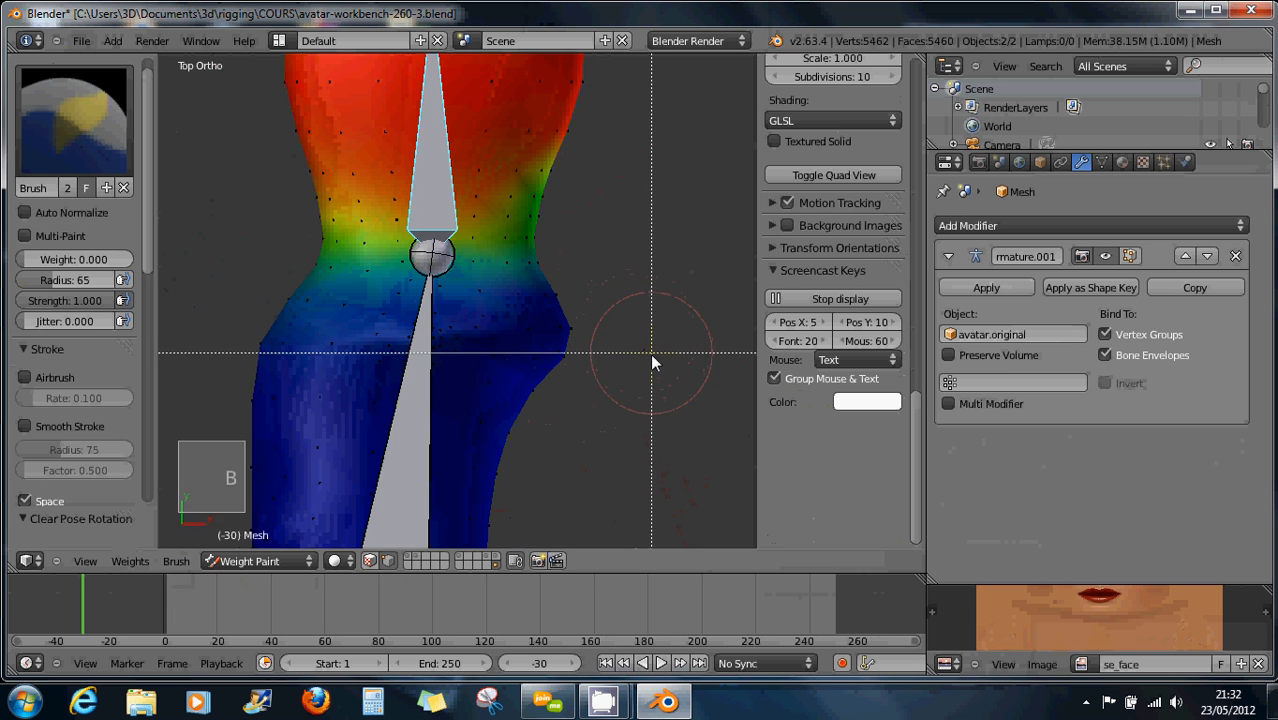
{"action": "left_click_drag", "start_coordinate": [652, 341], "coordinate": [349, 221]}
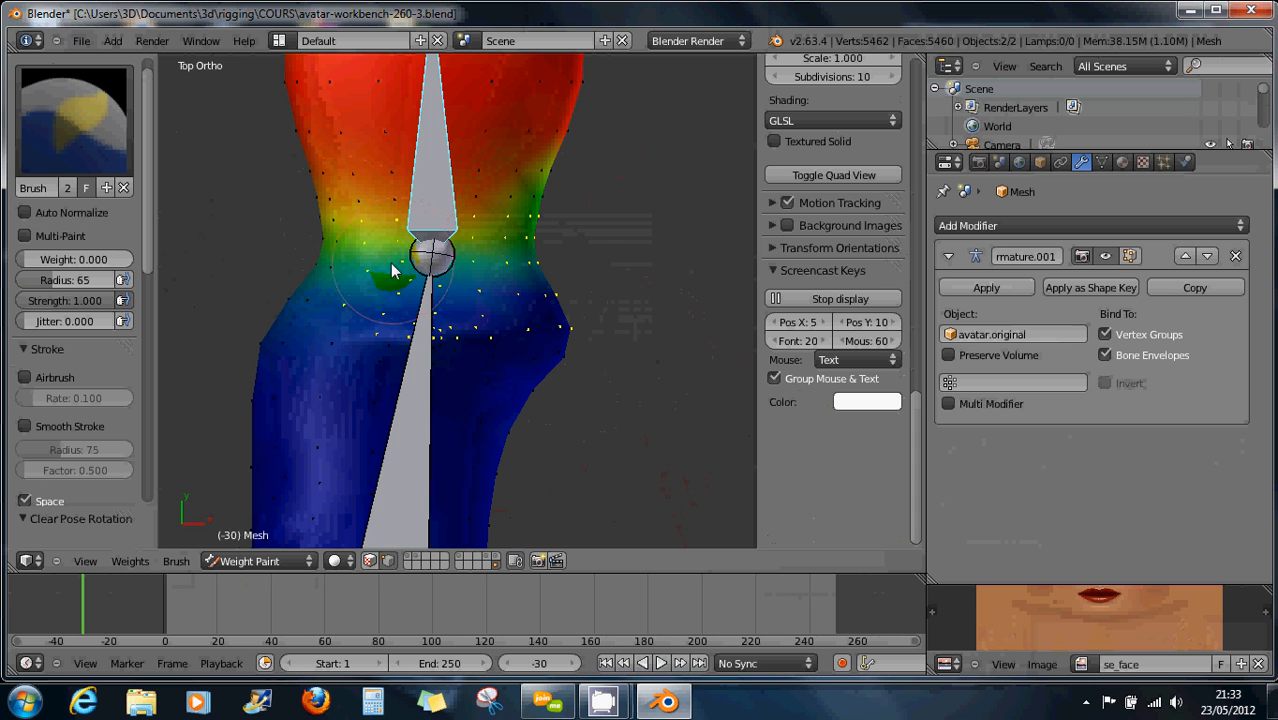
Try Circle Select to adjust the vertex selection around the wrist, and deselect all vertices
{"action": "key", "text": "c"}
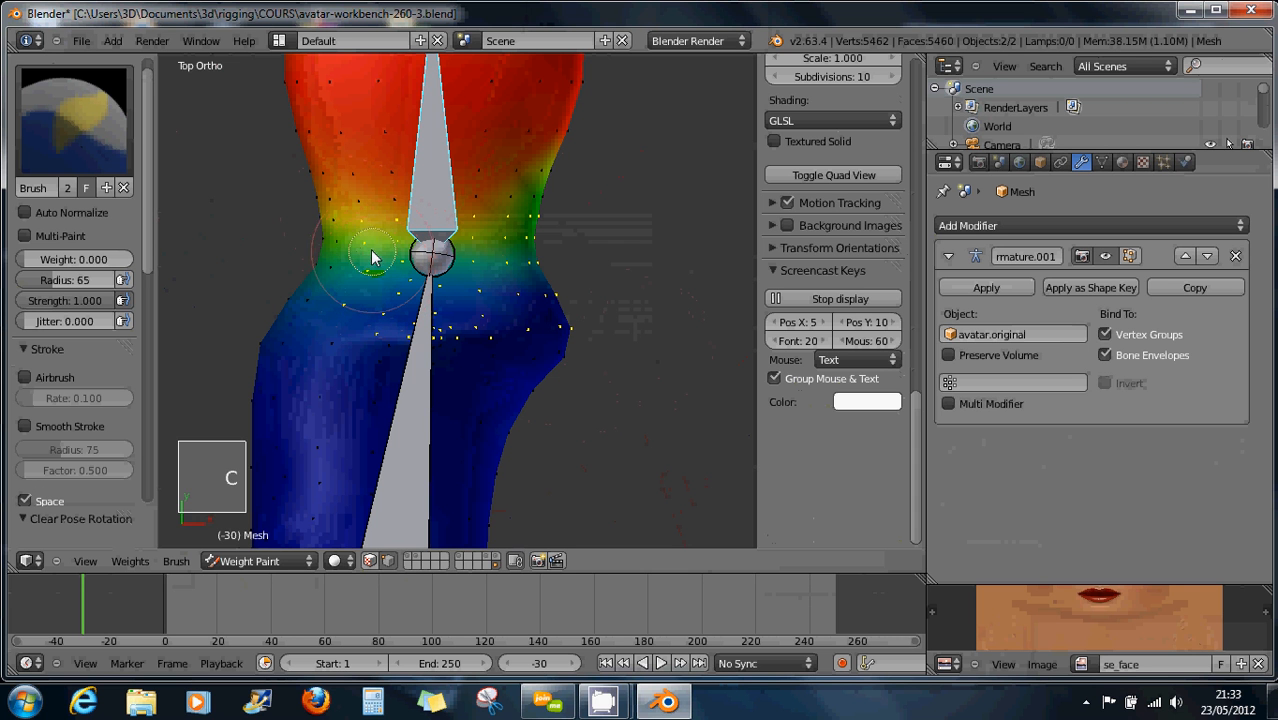
{"action": "mouse_move", "coordinate": [365, 221]}
{"action": "middle_mouse_down"}
{"action": "mouse_move", "coordinate": [348, 302]}
{"action": "mouse_move", "coordinate": [390, 240]}
{"action": "mouse_move", "coordinate": [387, 306]}
{"action": "mouse_move", "coordinate": [415, 300]}
{"action": "mouse_move", "coordinate": [428, 322]}
{"action": "mouse_move", "coordinate": [445, 272]}
{"action": "mouse_move", "coordinate": [474, 250]}
{"action": "mouse_move", "coordinate": [483, 336]}
{"action": "mouse_move", "coordinate": [485, 214]}
{"action": "mouse_move", "coordinate": [542, 214]}
{"action": "mouse_move", "coordinate": [519, 228]}
{"action": "mouse_move", "coordinate": [560, 238]}
{"action": "middle_mouse_up"}
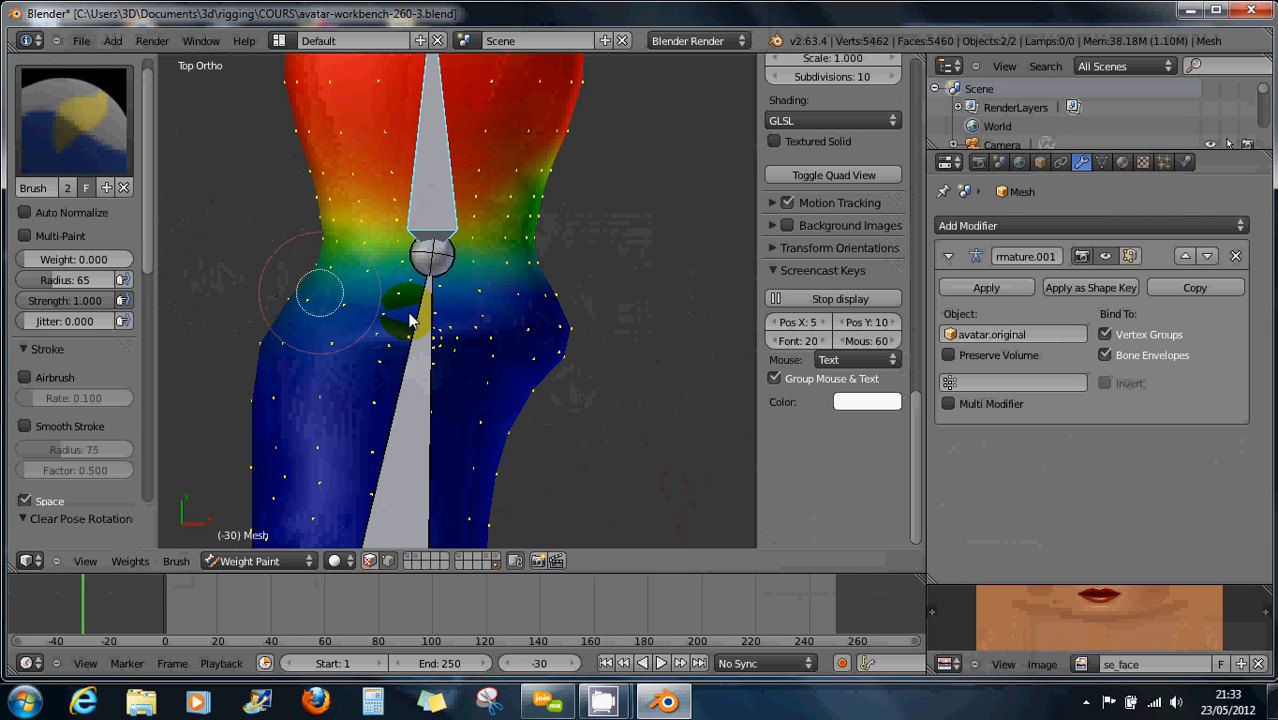
{"action": "right_click", "coordinate": [604, 335]}
{"action": "key", "text": "a"}
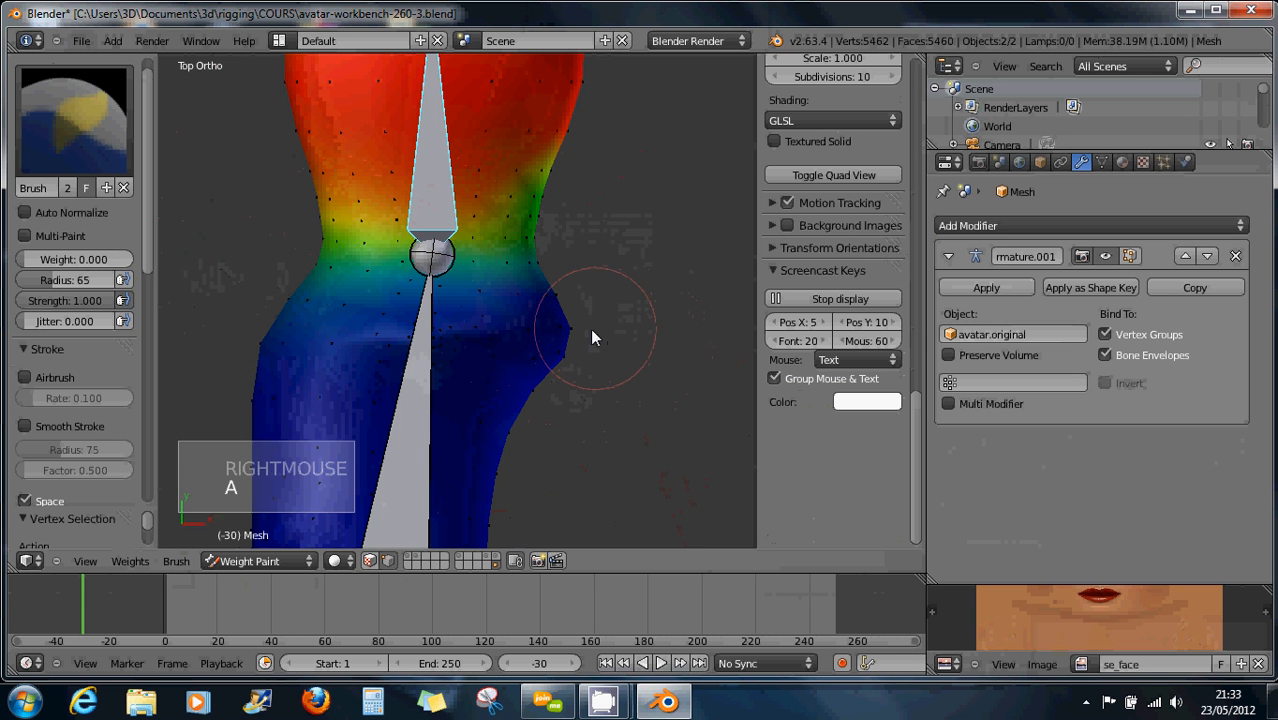
Circle-select the small group of vertices on the bulge at the inner side of the wrist
{"action": "key", "text": "c"}
{"action": "mouse_move", "coordinate": [574, 337]}
{"action": "left_mouse_down"}
{"action": "mouse_move", "coordinate": [542, 334]}
{"action": "mouse_move", "coordinate": [537, 320]}
{"action": "mouse_move", "coordinate": [551, 311]}
{"action": "mouse_move", "coordinate": [533, 351]}
{"action": "mouse_move", "coordinate": [558, 359]}
{"action": "left_mouse_up"}
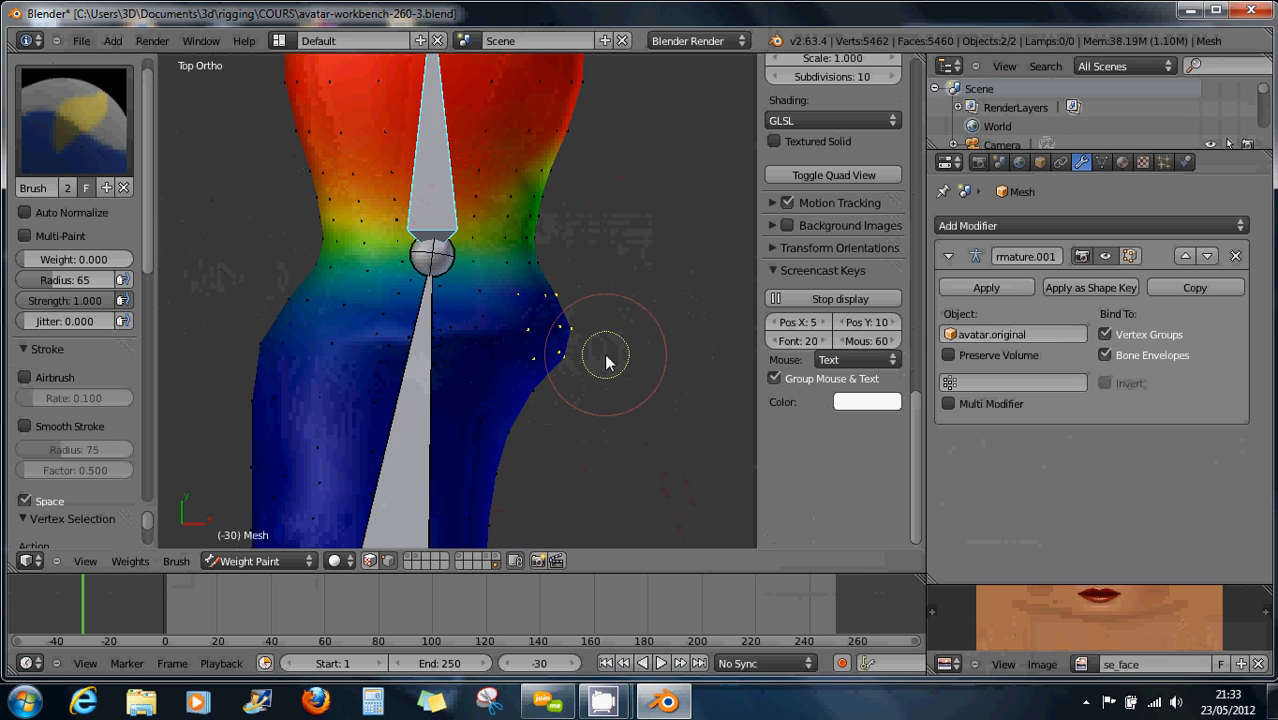
{"action": "right_click", "coordinate": [606, 361]}
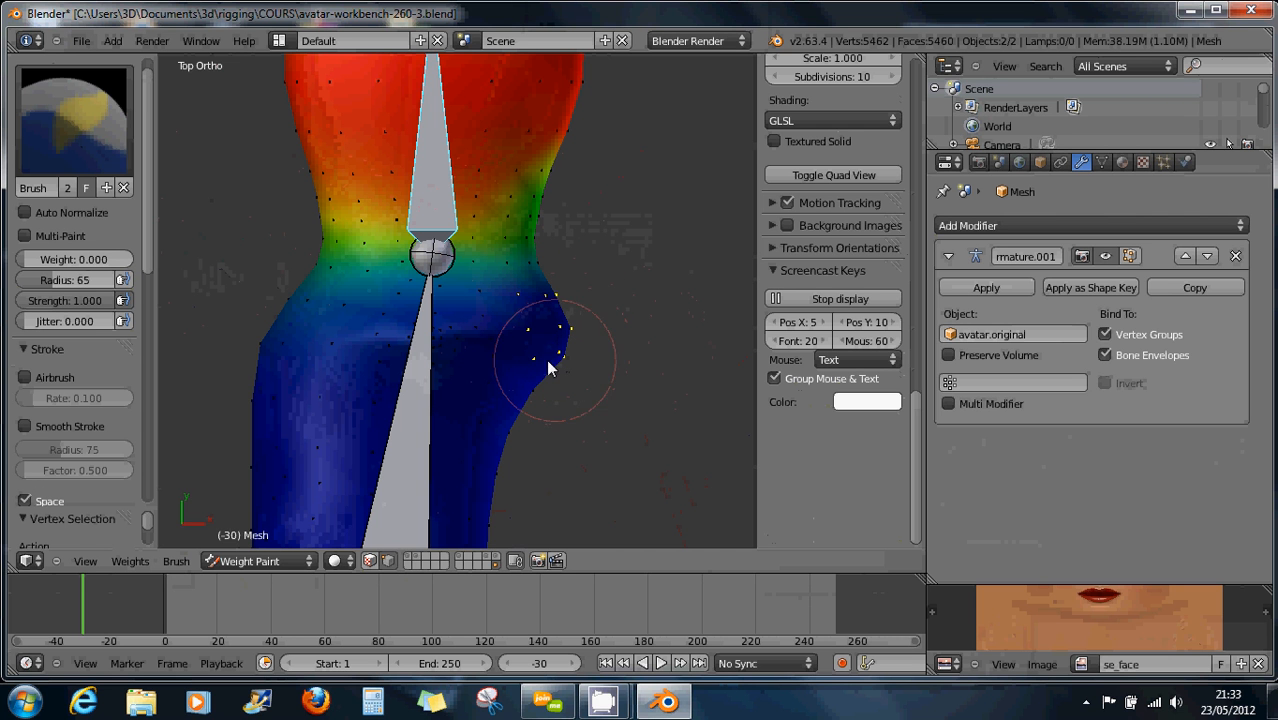
{"action": "left_click", "coordinate": [389, 560]}
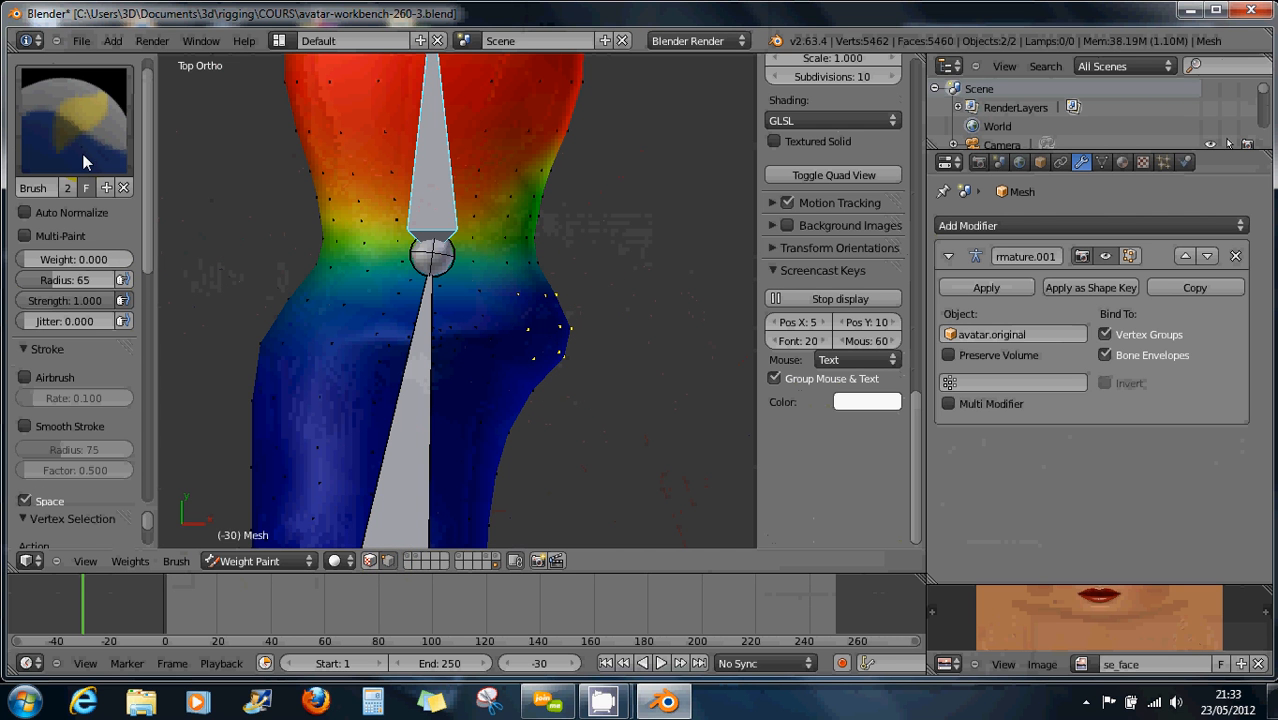
Set the brush weight to 0.910 and paint over the selected vertices on the inner wrist bulge
{"action": "left_click_drag", "start_coordinate": [62, 259], "coordinate": [132, 264]}
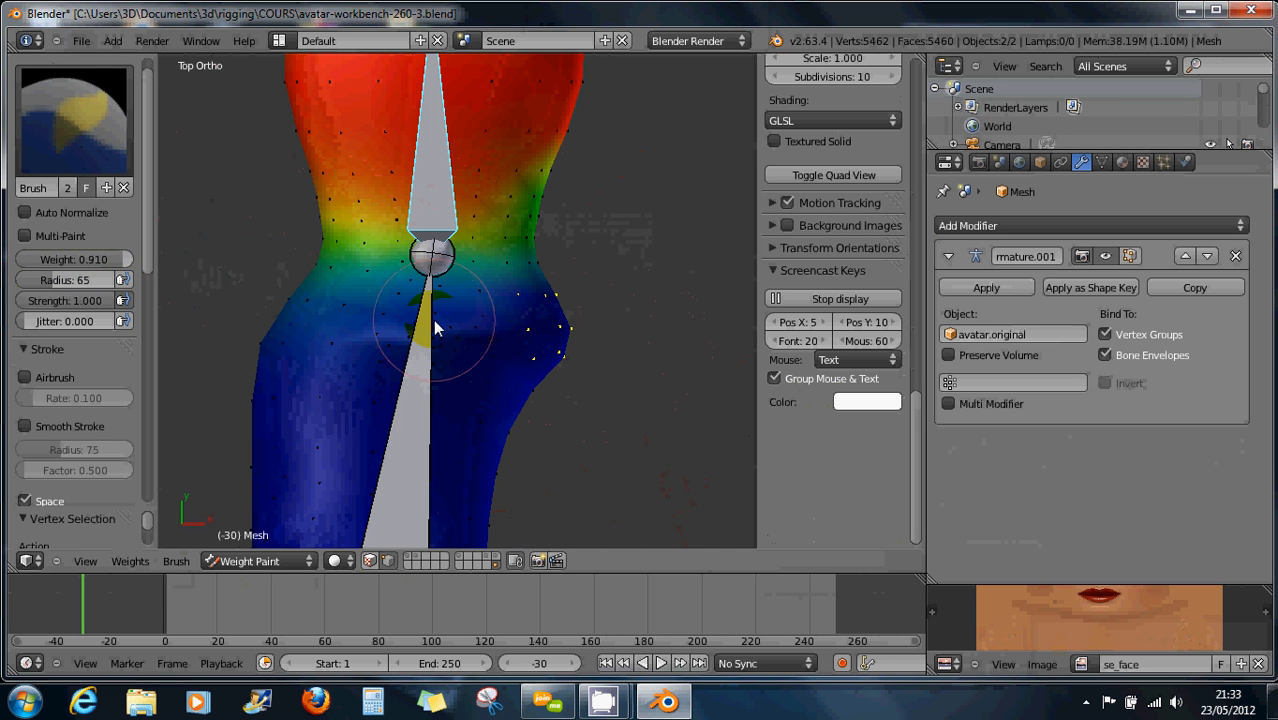
{"action": "left_click", "coordinate": [565, 334]}
{"action": "left_click", "coordinate": [563, 334]}
{"action": "left_click", "coordinate": [562, 334]}
{"action": "left_click", "coordinate": [556, 332]}
{"action": "left_click", "coordinate": [551, 330]}
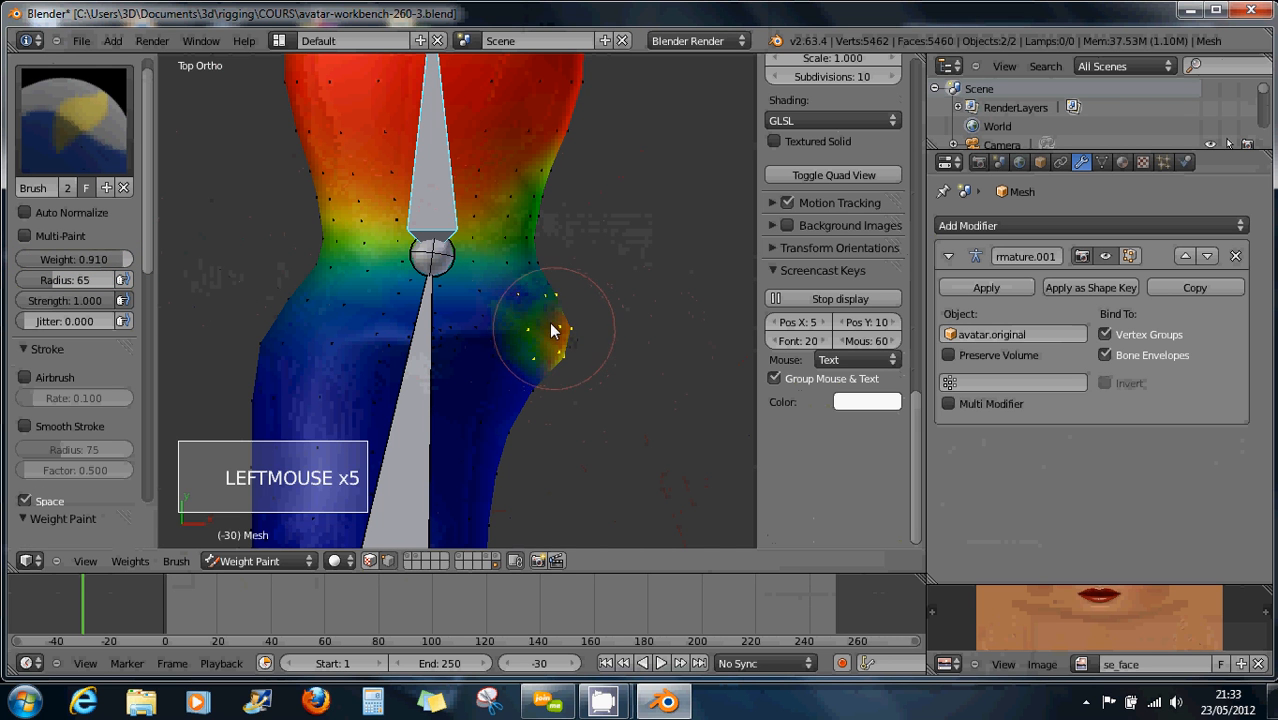
{"action": "left_click", "coordinate": [550, 328]}
{"action": "left_click", "coordinate": [550, 330]}
{"action": "left_click", "coordinate": [556, 340]}
{"action": "left_click", "coordinate": [548, 352]}
{"action": "left_click", "coordinate": [545, 360]}
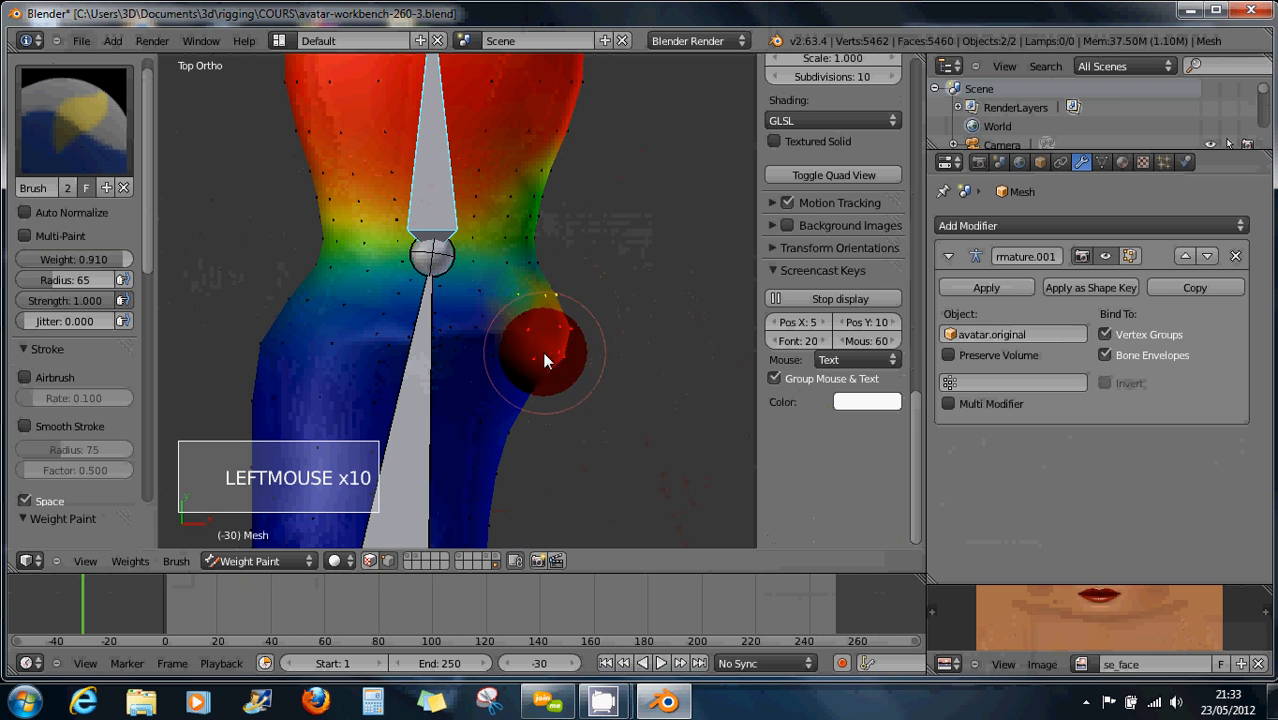
{"action": "left_click", "coordinate": [540, 354]}
{"action": "left_click", "coordinate": [532, 342]}
{"action": "left_click", "coordinate": [528, 328]}
{"action": "left_click", "coordinate": [527, 310]}
{"action": "left_click", "coordinate": [528, 300]}
{"action": "left_click", "coordinate": [530, 298]}
{"action": "left_click", "coordinate": [524, 301]}
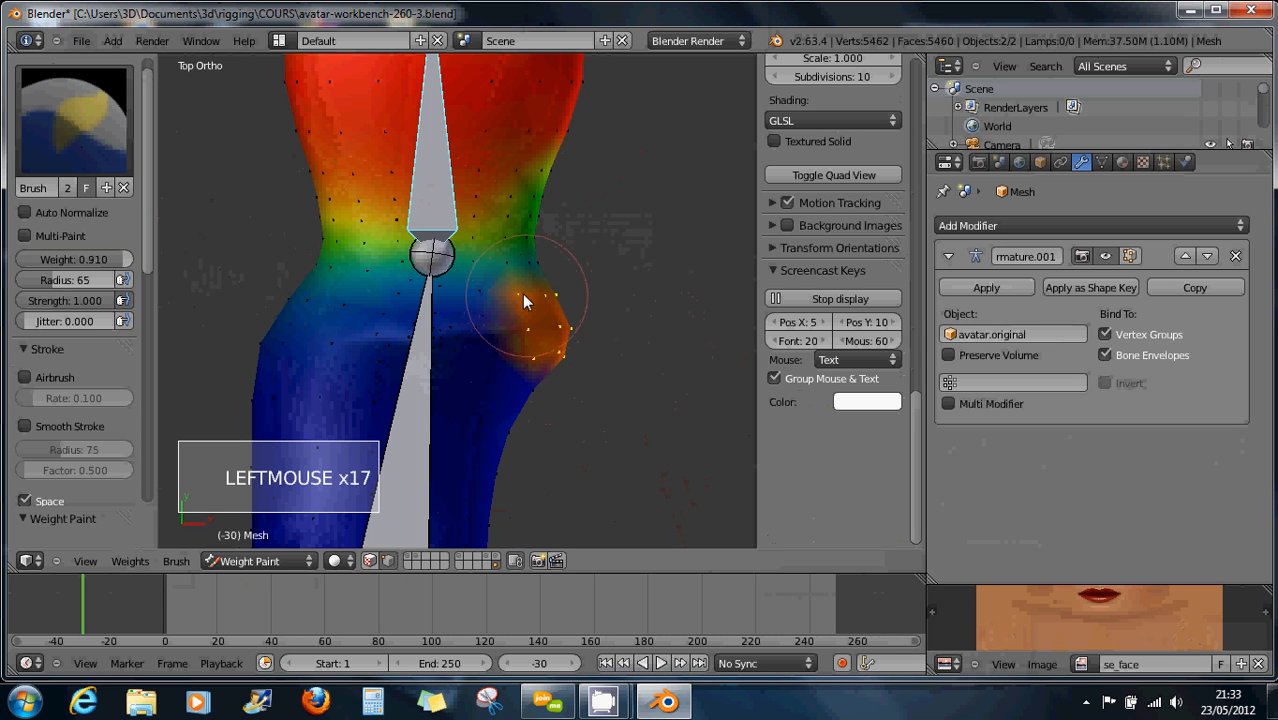
{"action": "left_click", "coordinate": [530, 302]}
{"action": "left_click", "coordinate": [555, 312]}
Try to paint the unselected area around the wrist centre, and go over the selected bulge vertices again
{"action": "left_click", "coordinate": [395, 343]}
{"action": "left_click", "coordinate": [387, 346]}
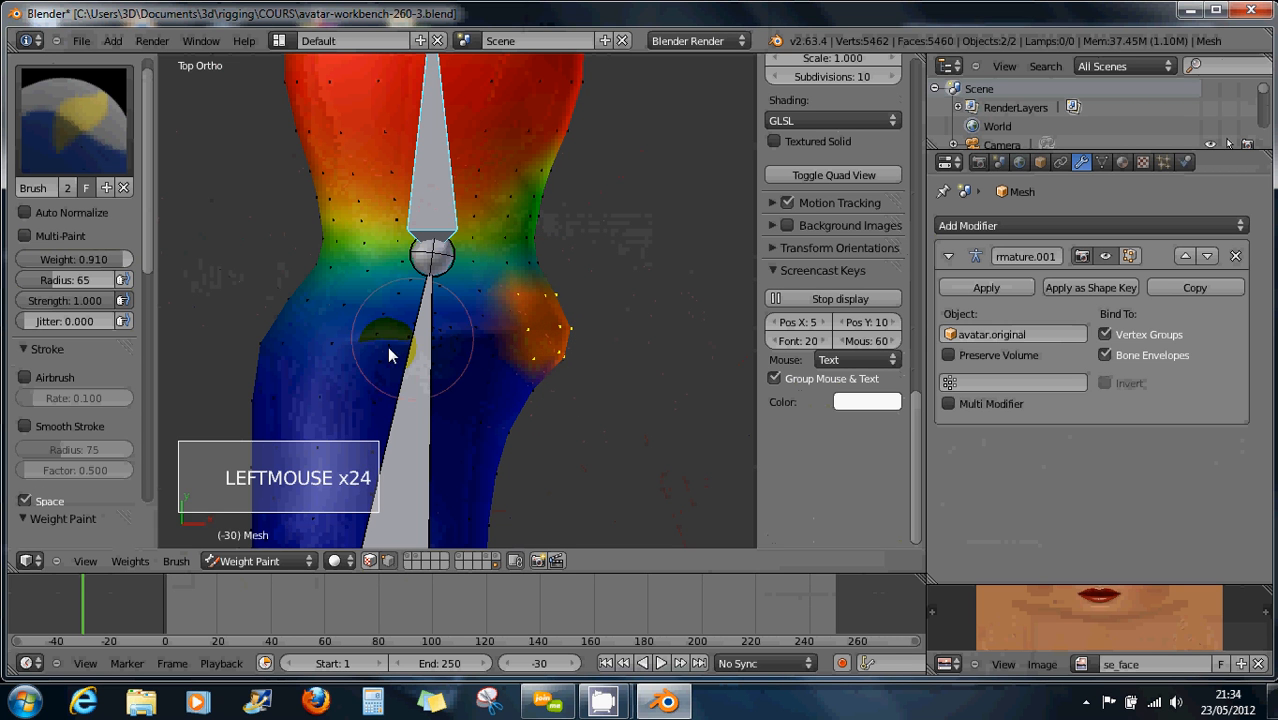
{"action": "left_click", "coordinate": [414, 368]}
{"action": "left_click", "coordinate": [340, 354]}
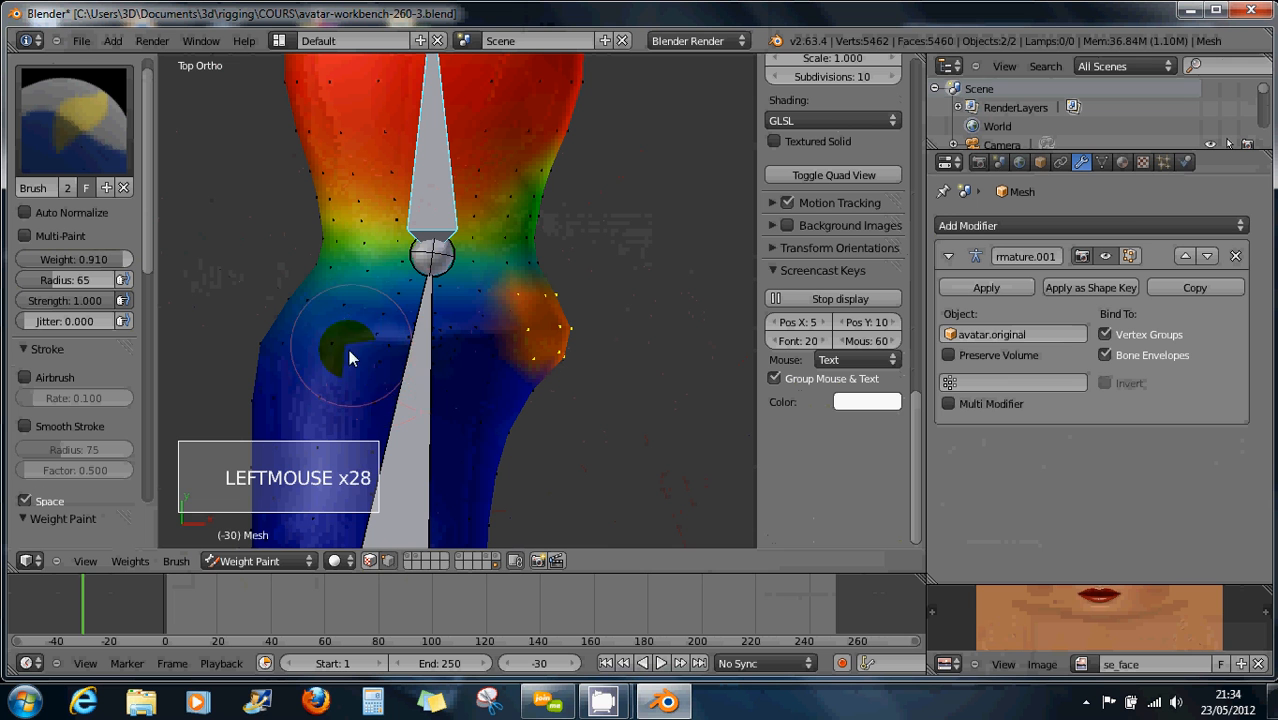
{"action": "left_click", "coordinate": [407, 398]}
{"action": "left_click", "coordinate": [441, 322]}
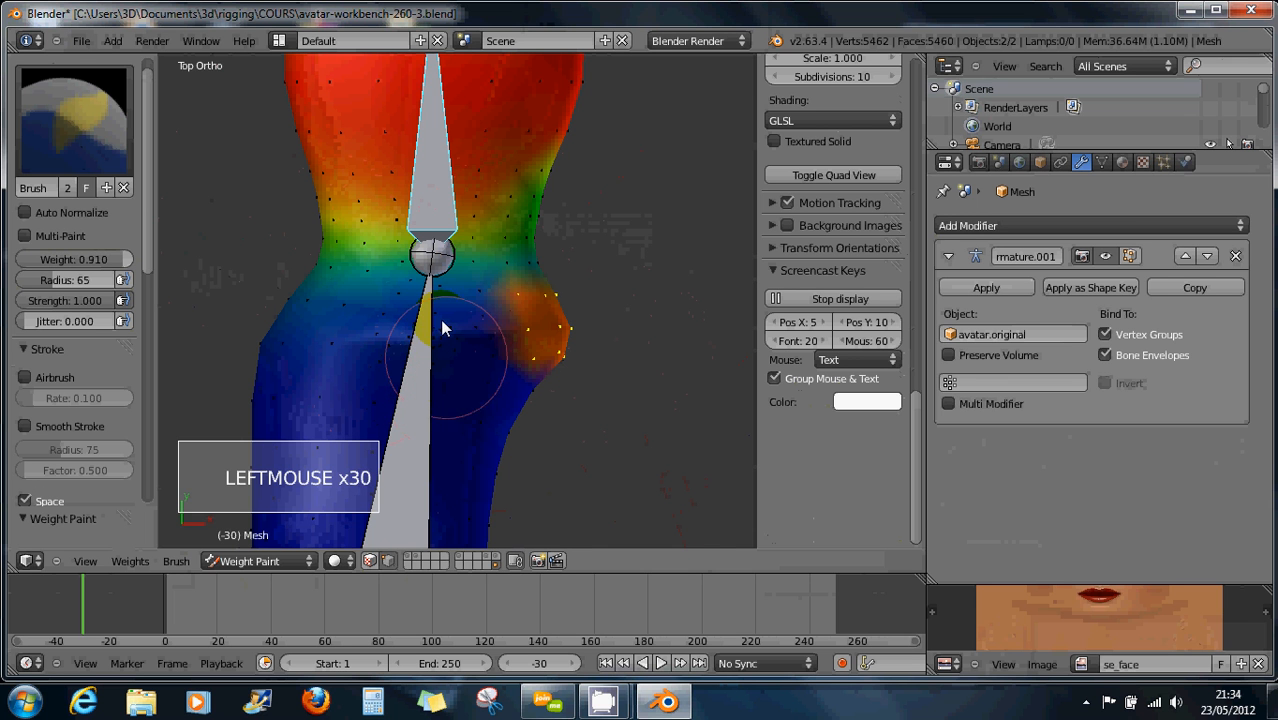
{"action": "left_click", "coordinate": [546, 342]}
{"action": "left_click", "coordinate": [555, 342]}
{"action": "left_click", "coordinate": [550, 338]}
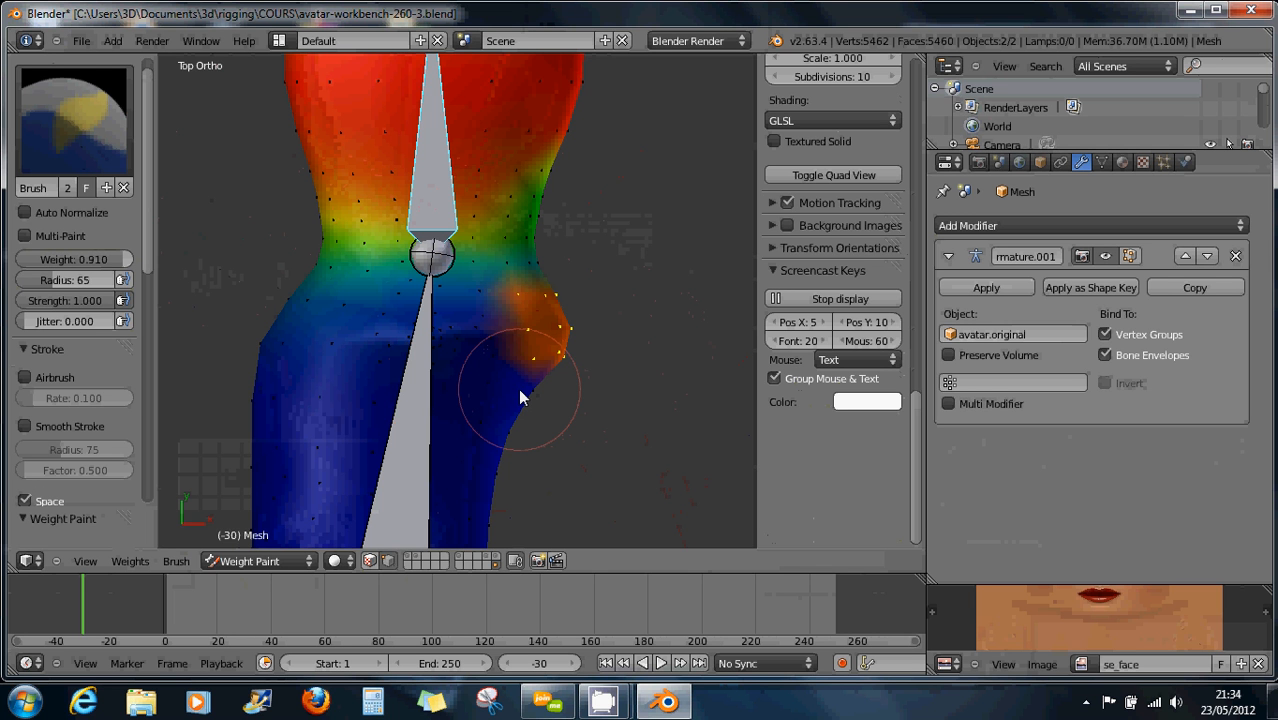
{"action": "left_click", "coordinate": [548, 326]}
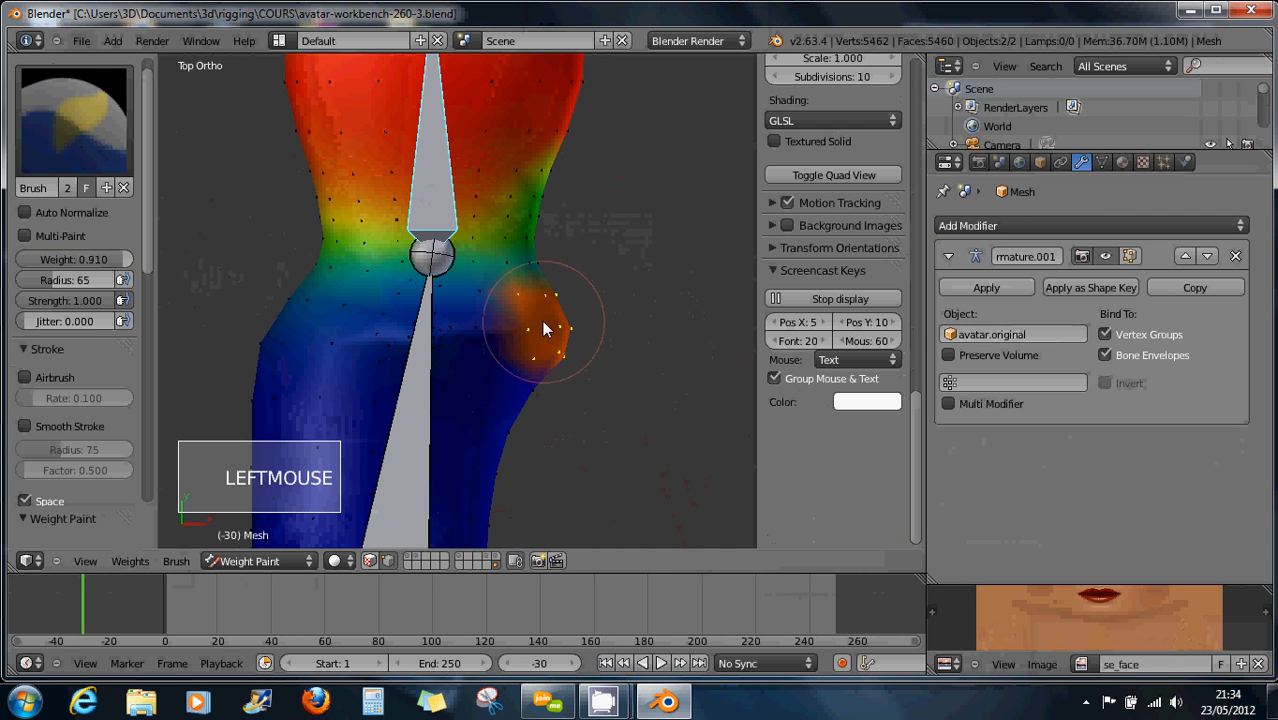
{"action": "left_click", "coordinate": [541, 320]}
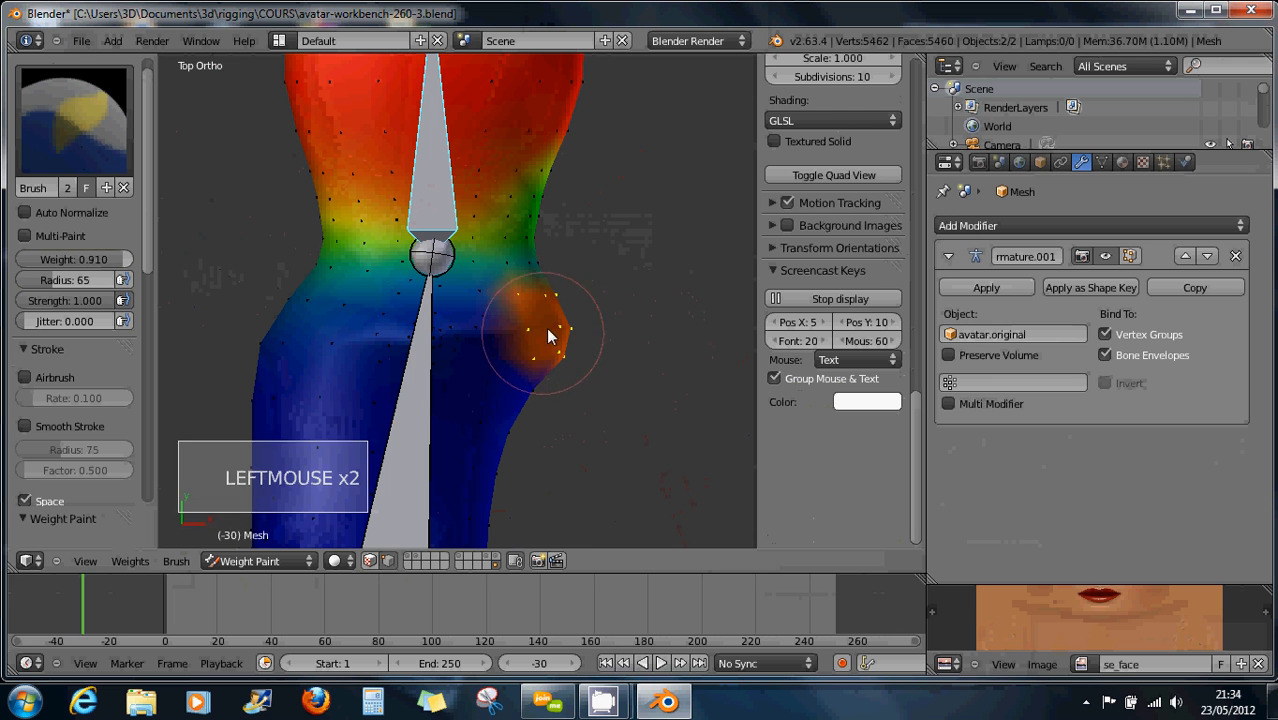
{"action": "left_click", "coordinate": [544, 332]}
{"action": "left_click", "coordinate": [542, 337]}
Set the brush weight to 0.467 and repaint the selected vertices on the inner wrist bulge
{"action": "left_click_drag", "start_coordinate": [88, 259], "coordinate": [54, 258]}
{"action": "left_click", "coordinate": [540, 328]}
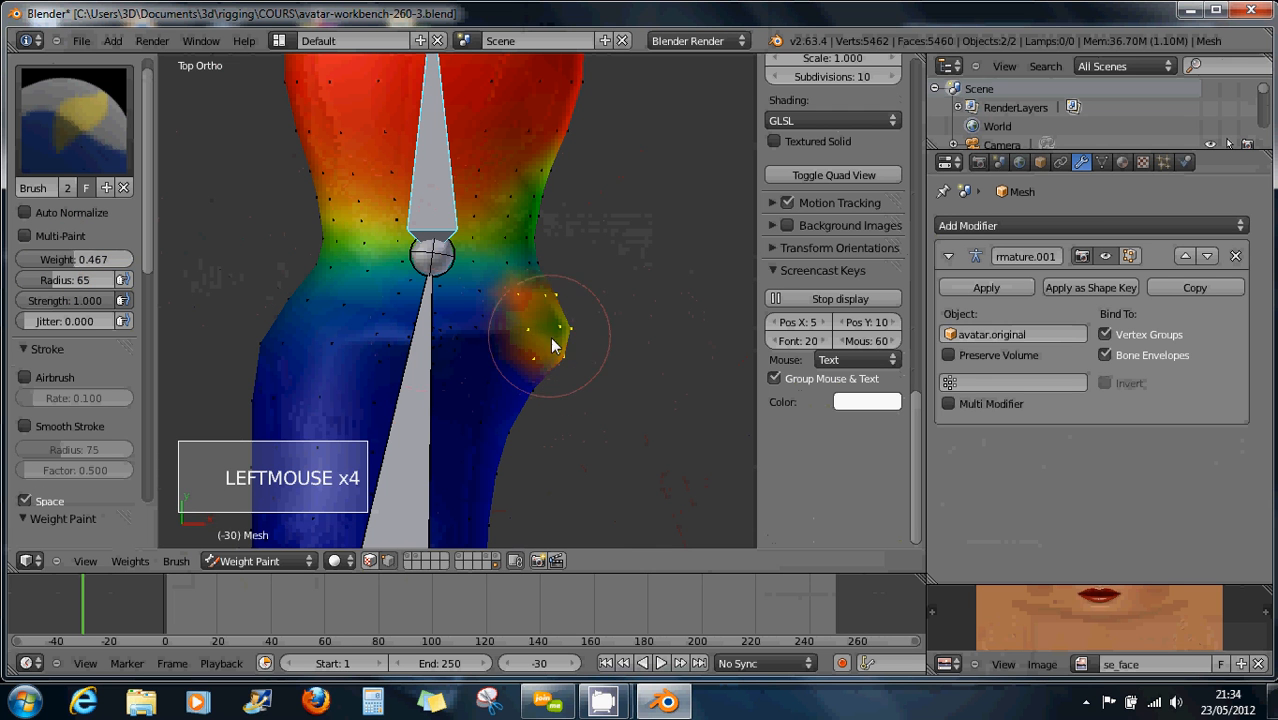
{"action": "left_click", "coordinate": [528, 338]}
{"action": "left_click", "coordinate": [522, 345]}
{"action": "left_click", "coordinate": [533, 314]}
{"action": "left_click", "coordinate": [545, 325]}
{"action": "left_click", "coordinate": [555, 340]}
{"action": "left_click", "coordinate": [561, 350]}
{"action": "left_click", "coordinate": [553, 340]}
{"action": "left_click", "coordinate": [542, 330]}
{"action": "left_click", "coordinate": [533, 321]}
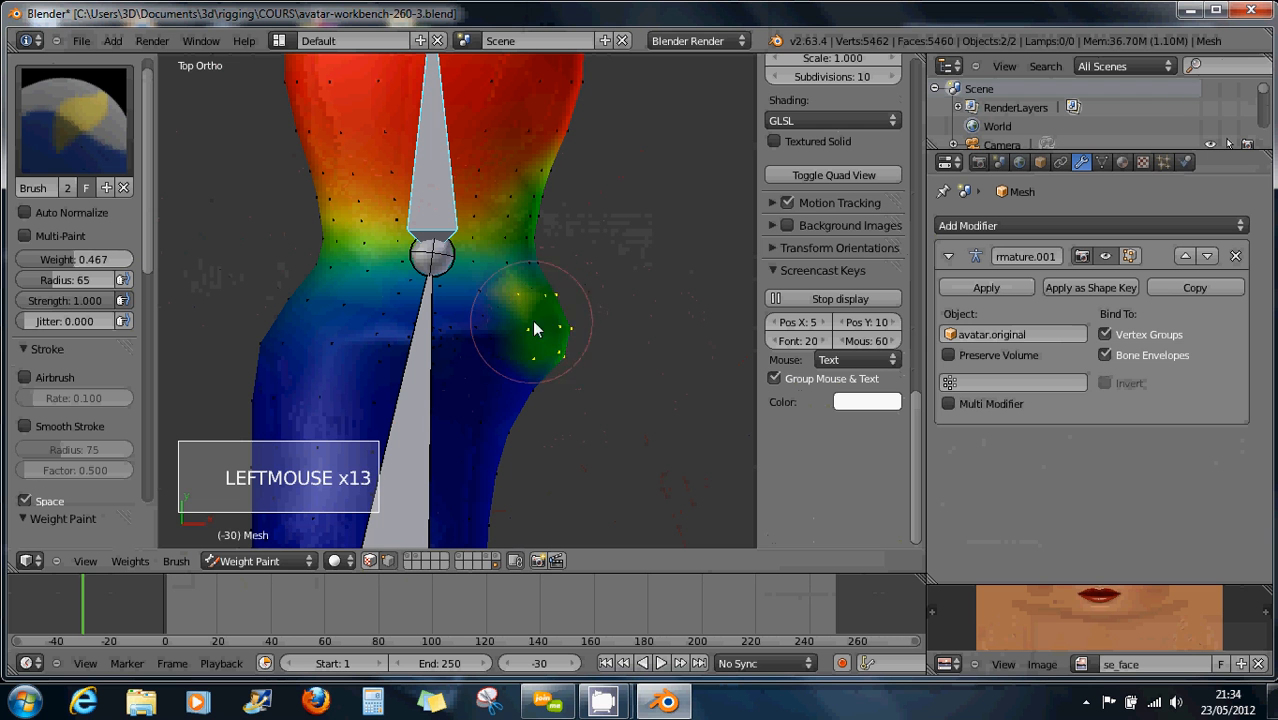
{"action": "left_click", "coordinate": [530, 318]}
{"action": "left_click", "coordinate": [528, 330]}
{"action": "left_click", "coordinate": [535, 342]}
{"action": "left_click", "coordinate": [548, 350]}
{"action": "left_click", "coordinate": [562, 335]}
{"action": "left_click", "coordinate": [525, 252]}
{"action": "left_click", "coordinate": [516, 226]}
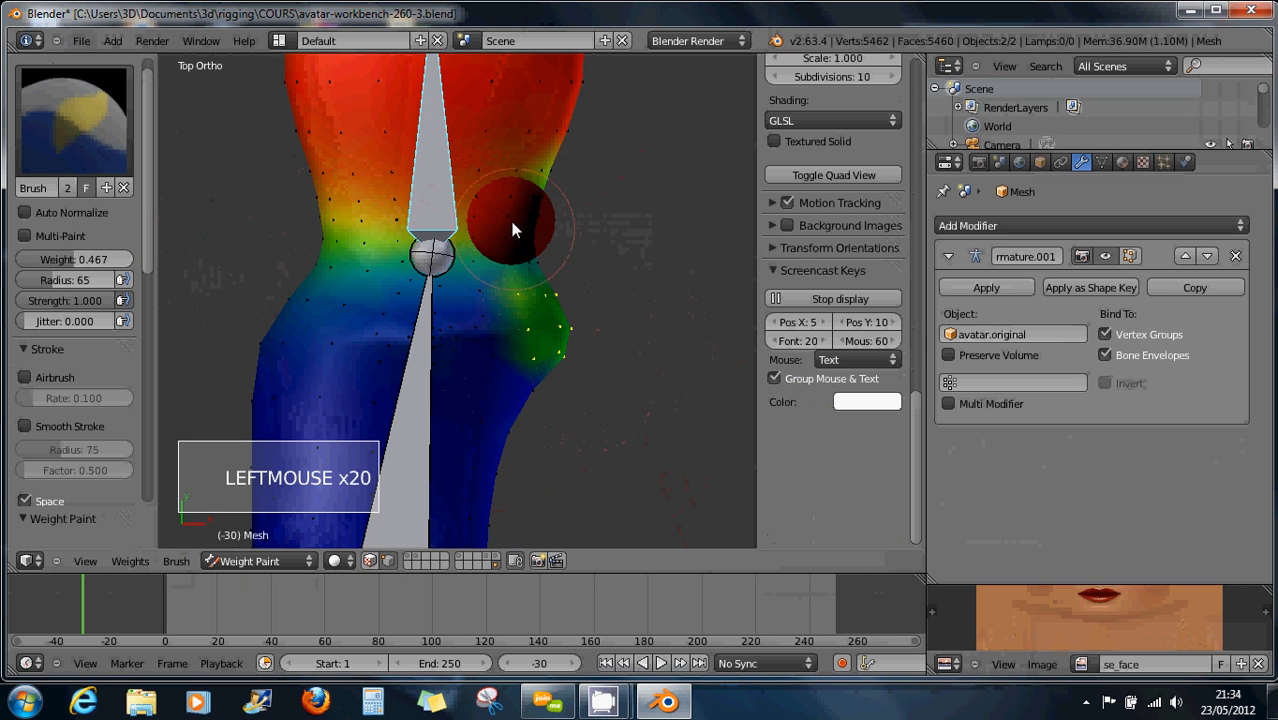
{"action": "left_click", "coordinate": [565, 345]}
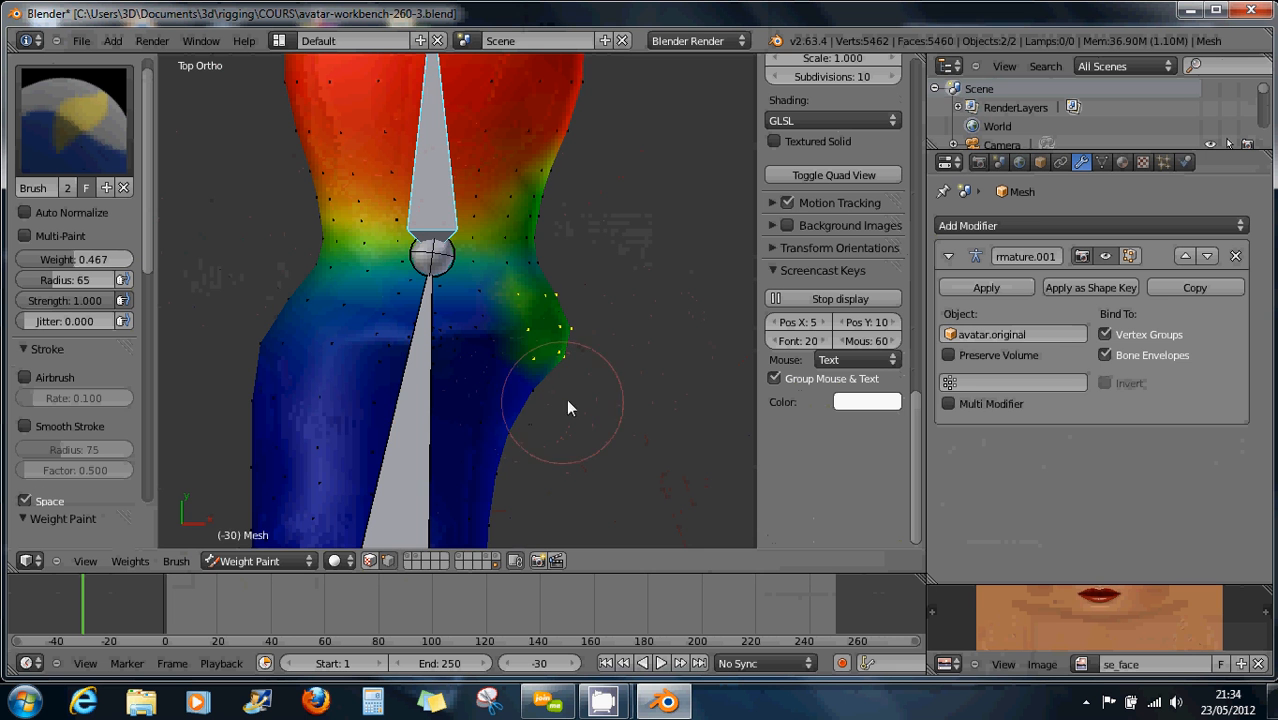
Switch to the face selection mask and box-select the band of faces around the wrist joint
{"action": "middle_click_drag", "start_coordinate": [580, 385], "coordinate": [437, 305]}
{"action": "scroll", "coordinate": [440, 310], "scroll_direction": "down", "scroll_amount": 3}
{"action": "middle_click_drag", "start_coordinate": [464, 364], "coordinate": [521, 385]}
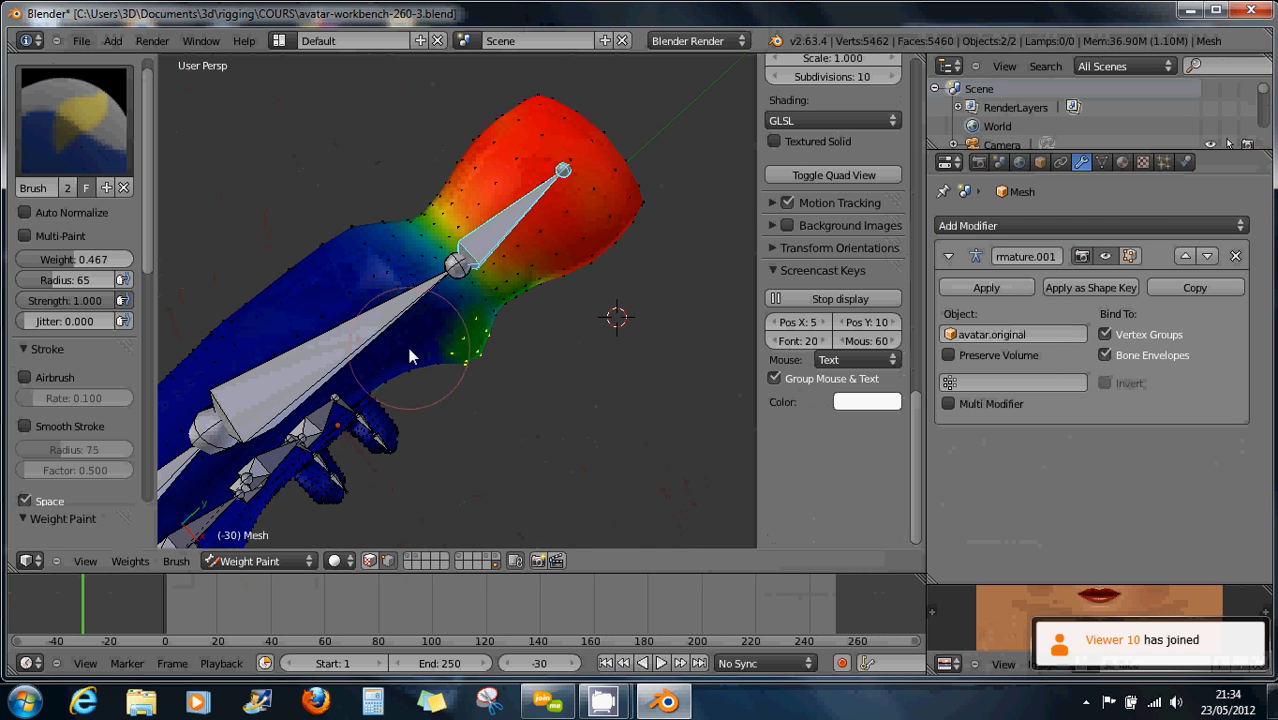
{"action": "key", "text": "KP_7"}
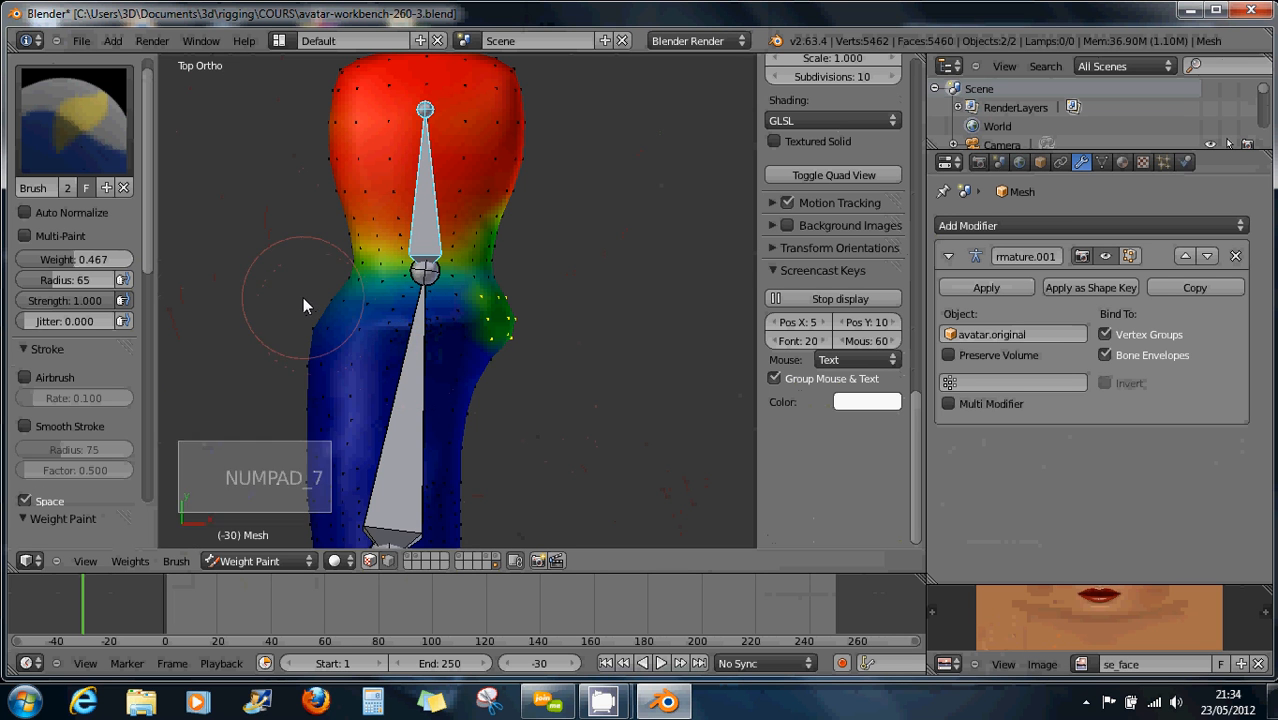
{"action": "left_click", "coordinate": [371, 561]}
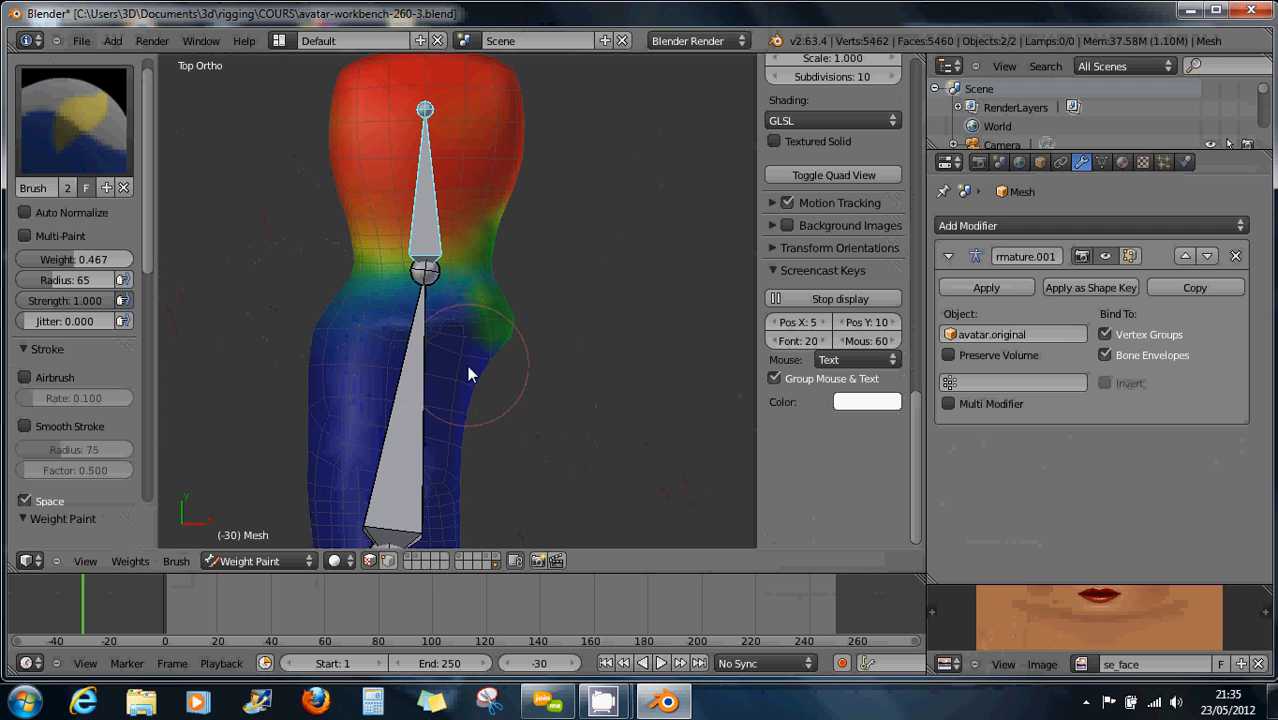
{"action": "middle_click_drag", "start_coordinate": [464, 414], "coordinate": [427, 226], "text": "shift"}
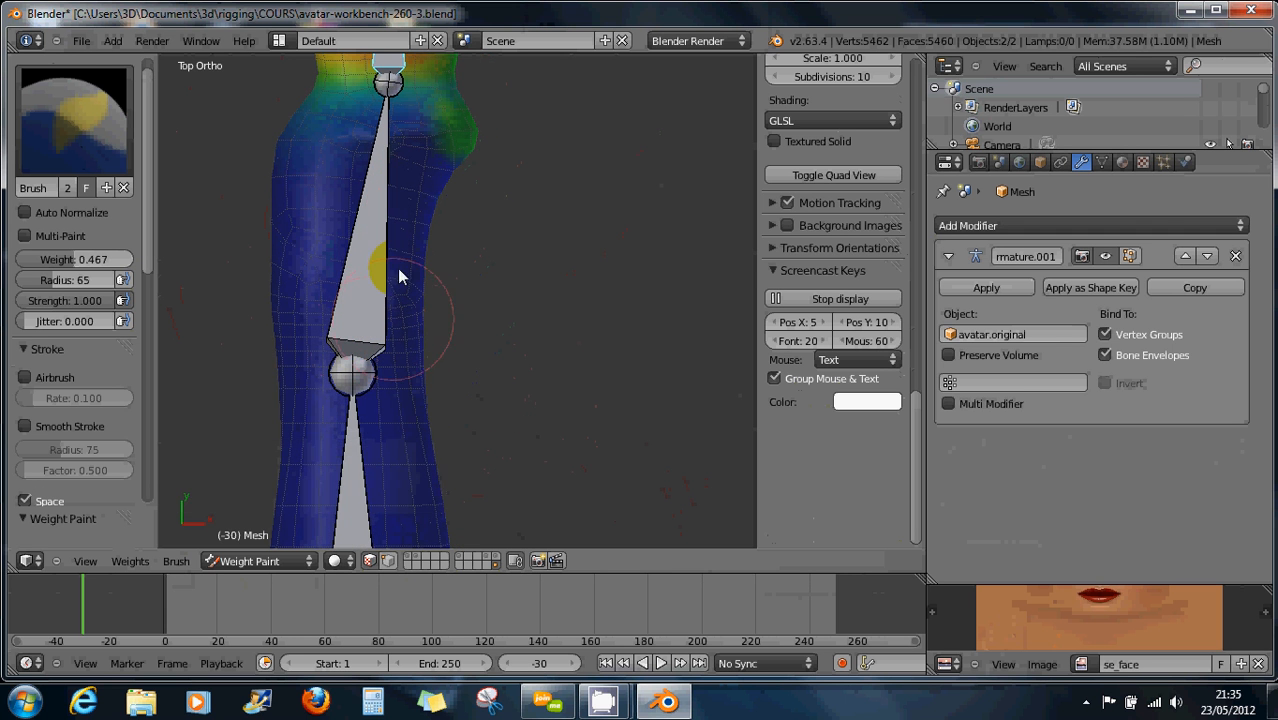
{"action": "middle_click_drag", "start_coordinate": [399, 277], "coordinate": [397, 403], "text": "shift"}
{"action": "scroll", "coordinate": [383, 357], "scroll_direction": "up", "scroll_amount": 2}
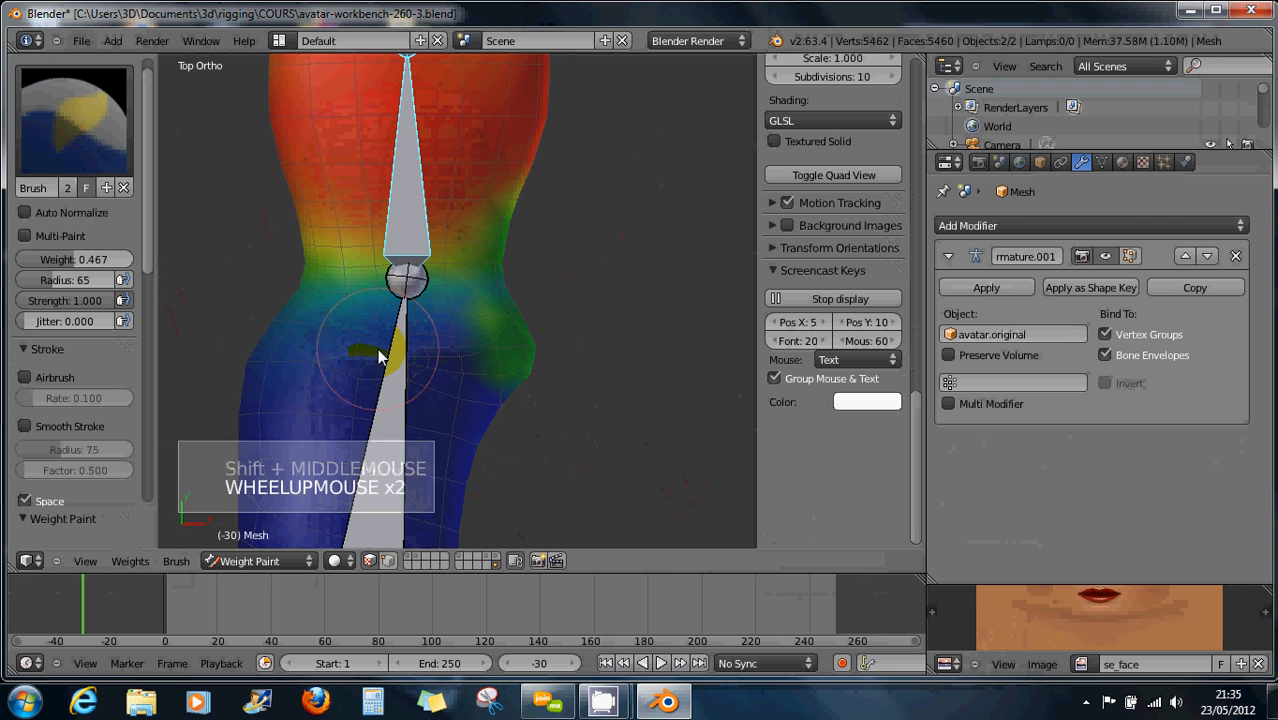
{"action": "key", "text": "b"}
{"action": "left_click_drag", "start_coordinate": [214, 280], "coordinate": [592, 408]}
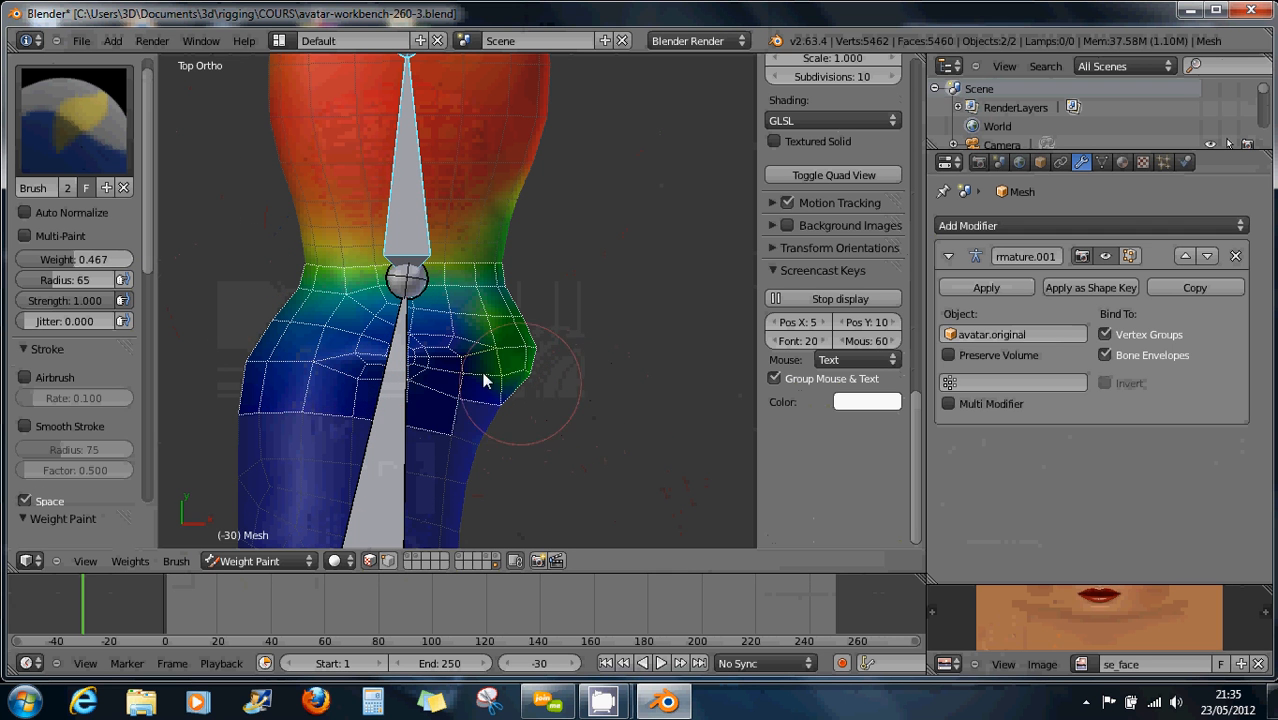
Paint across the middle of the selected wrist faces with weight 0.467, and check the result from the top view
{"action": "mouse_move", "coordinate": [440, 340]}
{"action": "left_mouse_down"}
{"action": "mouse_move", "coordinate": [474, 351]}
{"action": "mouse_move", "coordinate": [438, 334]}
{"action": "mouse_move", "coordinate": [338, 344]}
{"action": "mouse_move", "coordinate": [368, 334]}
{"action": "left_mouse_up"}
{"action": "left_click", "coordinate": [455, 342]}
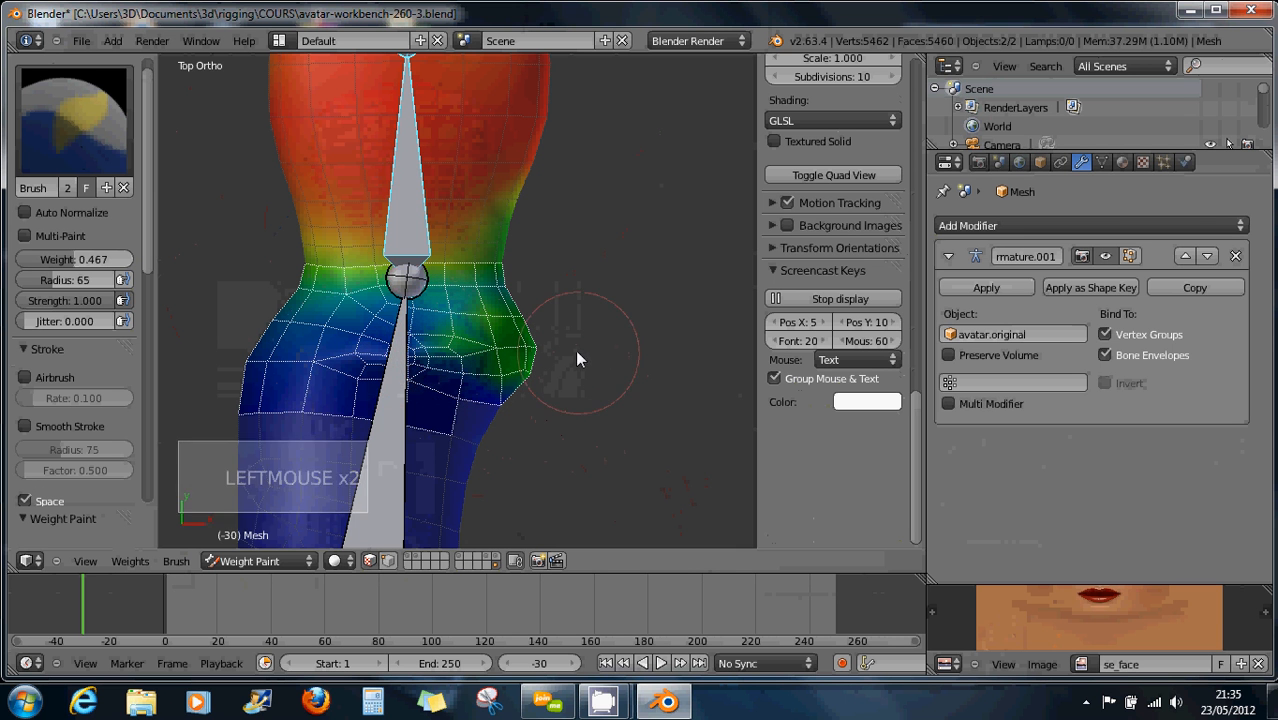
{"action": "middle_click_drag", "start_coordinate": [571, 362], "coordinate": [513, 397]}
{"action": "scroll", "coordinate": [375, 395], "scroll_direction": "down", "scroll_amount": 3}
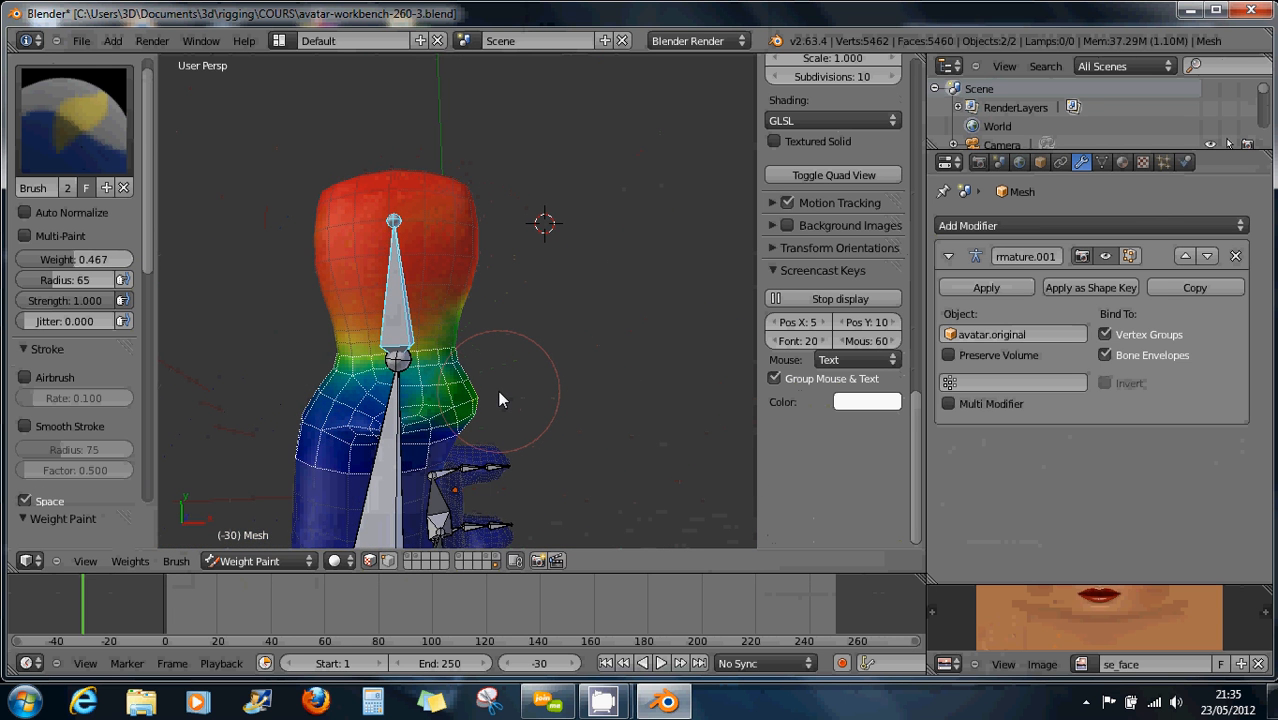
{"action": "key", "text": "KP_7"}
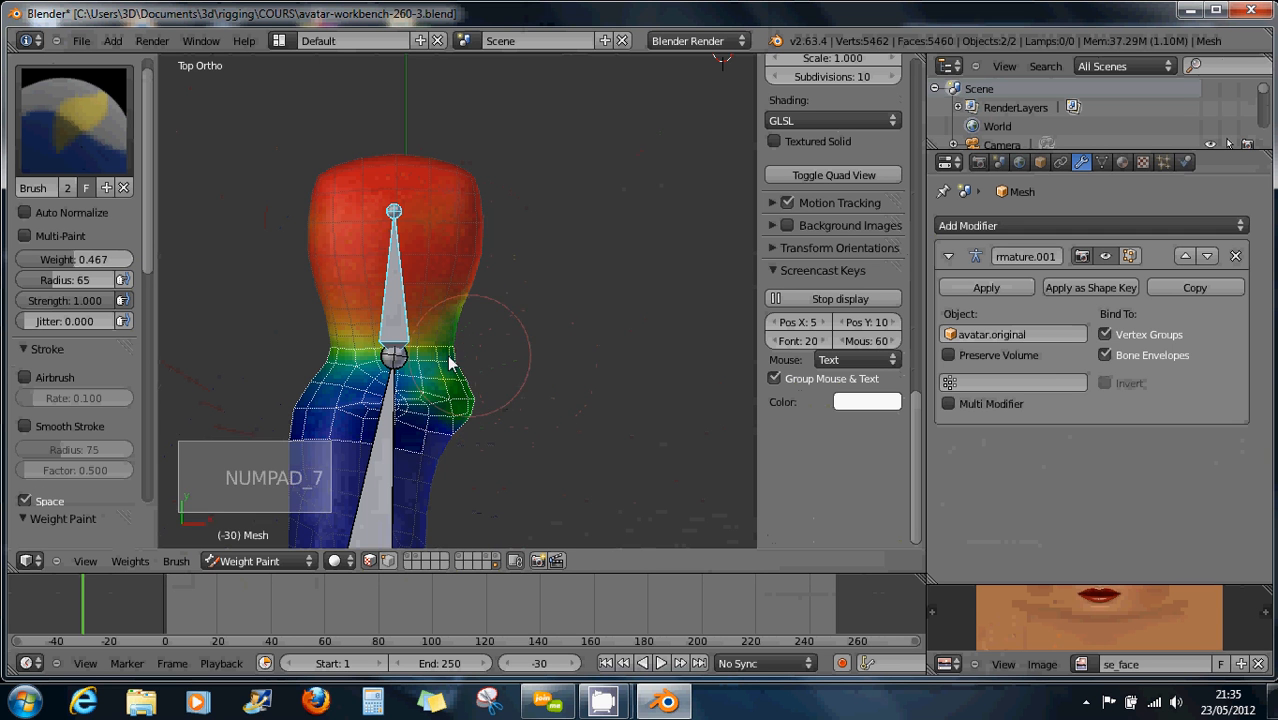
{"action": "middle_click_drag", "start_coordinate": [451, 362], "coordinate": [511, 298], "text": "shift"}
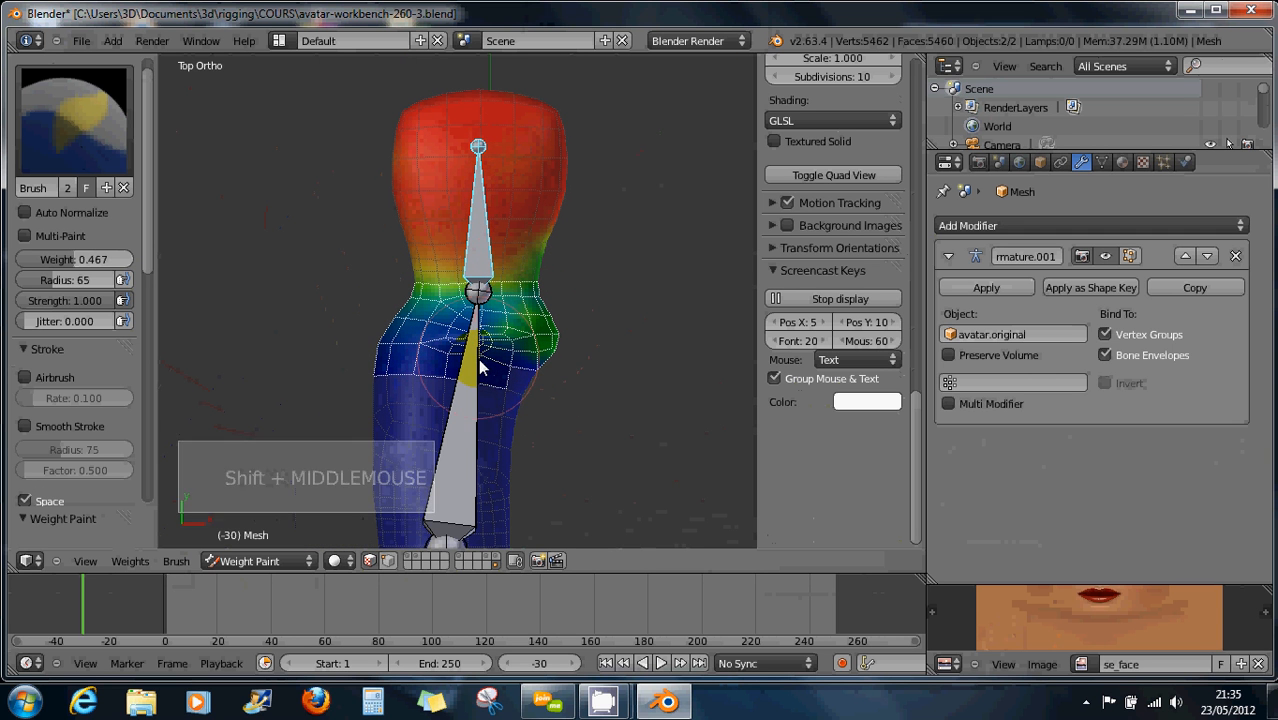
Deselect all faces and switch the mesh to Edit Mode
{"action": "left_click", "coordinate": [236, 562]}
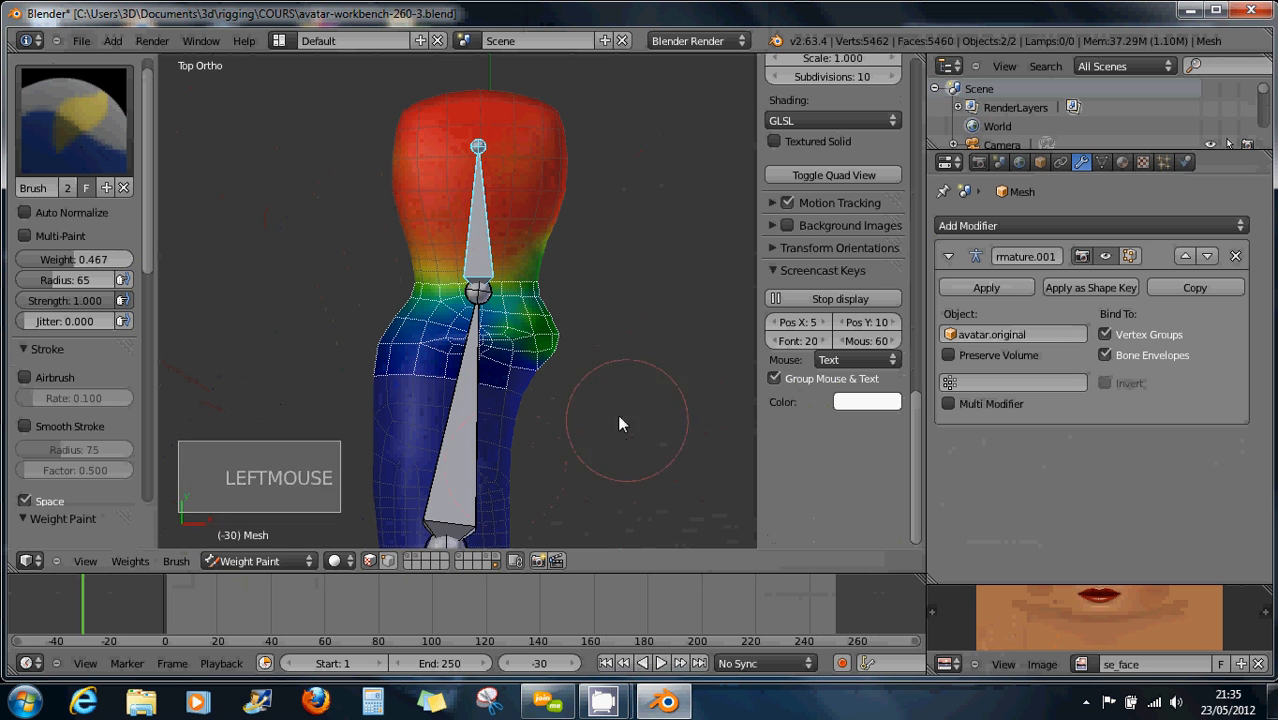
{"action": "key", "text": "a"}
{"action": "left_click", "coordinate": [282, 559]}
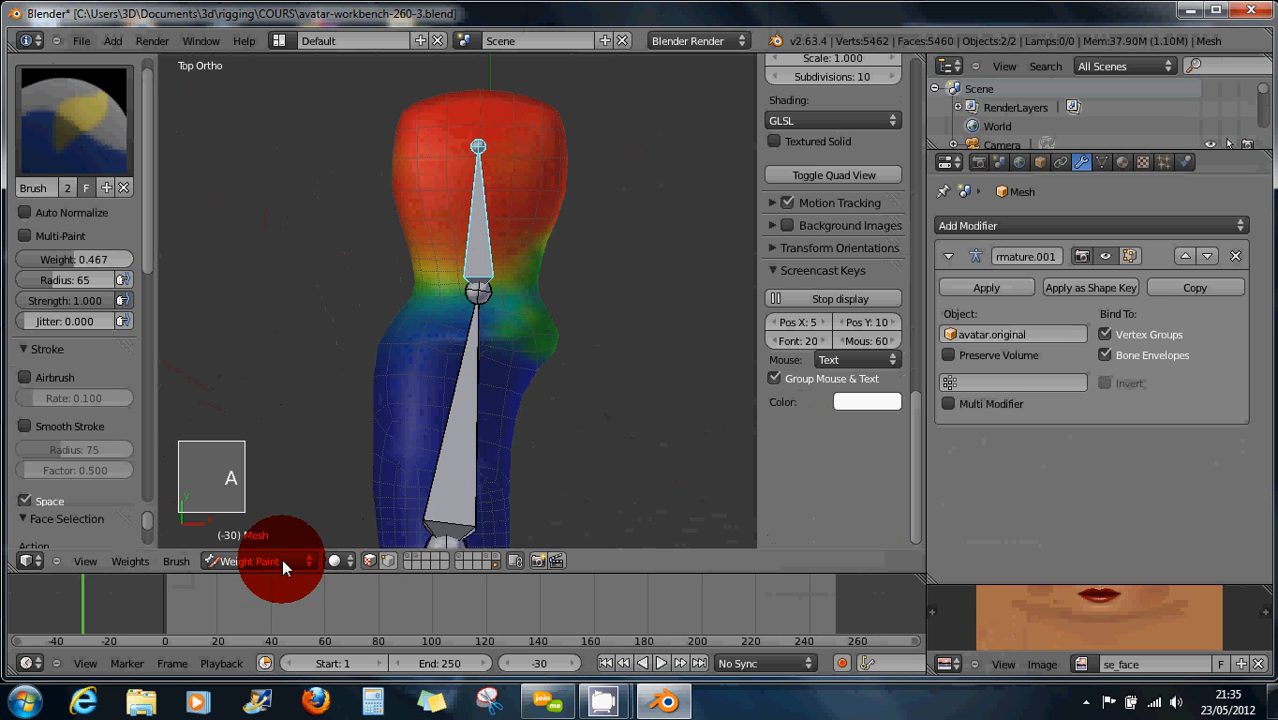
{"action": "left_click", "coordinate": [281, 523]}
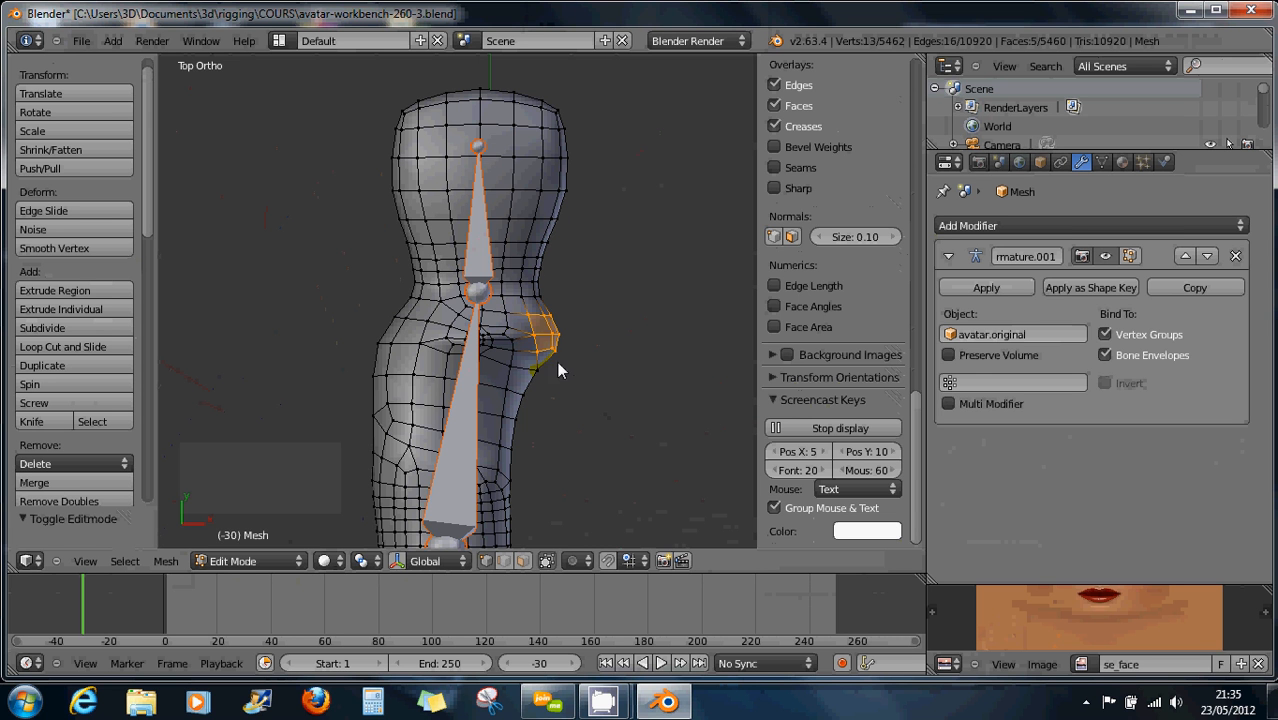
Toggle limiting the selection to visible geometry, and box-select the band of vertices just below the wrist joint
{"action": "left_click", "coordinate": [607, 560]}
{"action": "left_click", "coordinate": [547, 561]}
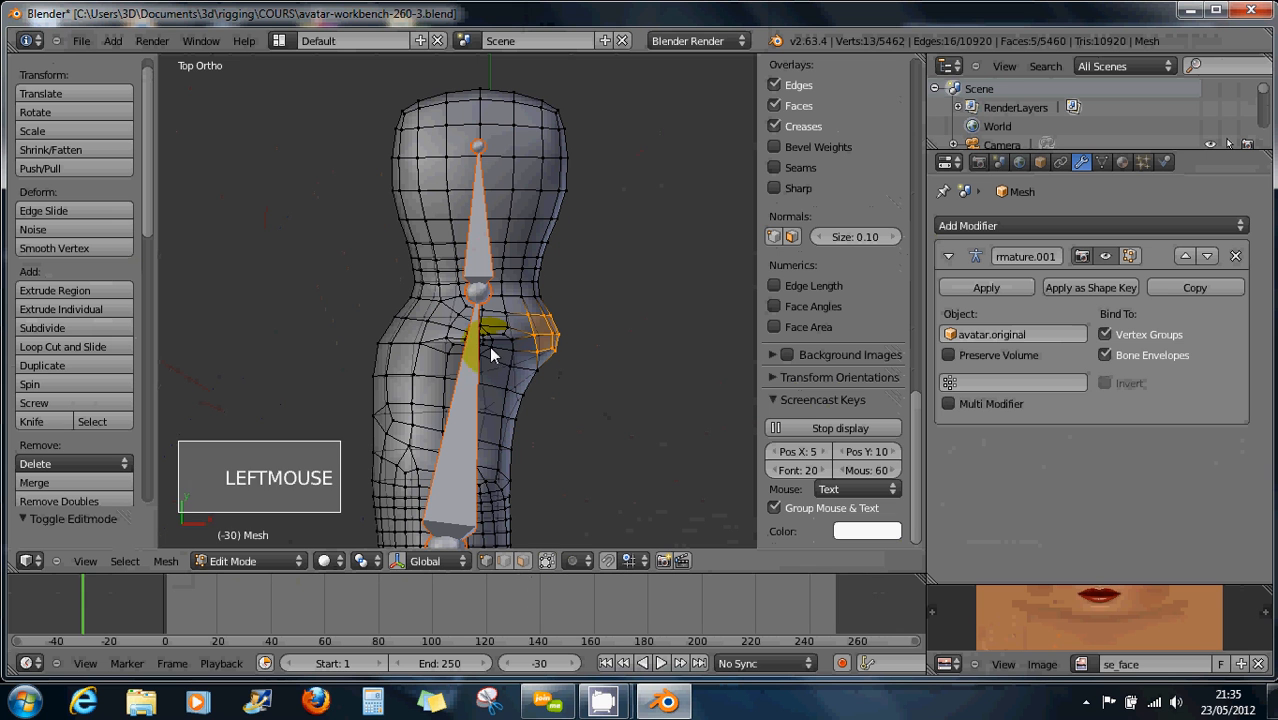
{"action": "key", "text": "b"}
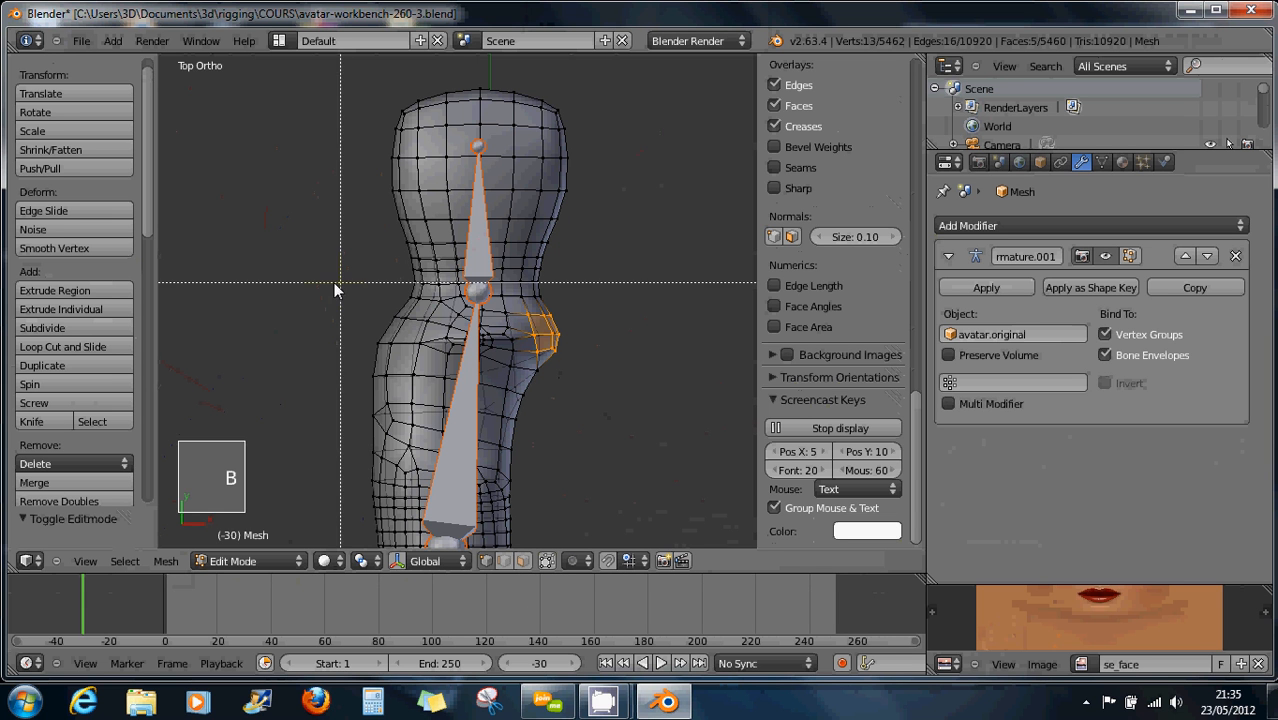
{"action": "left_click_drag", "start_coordinate": [283, 306], "coordinate": [609, 380]}
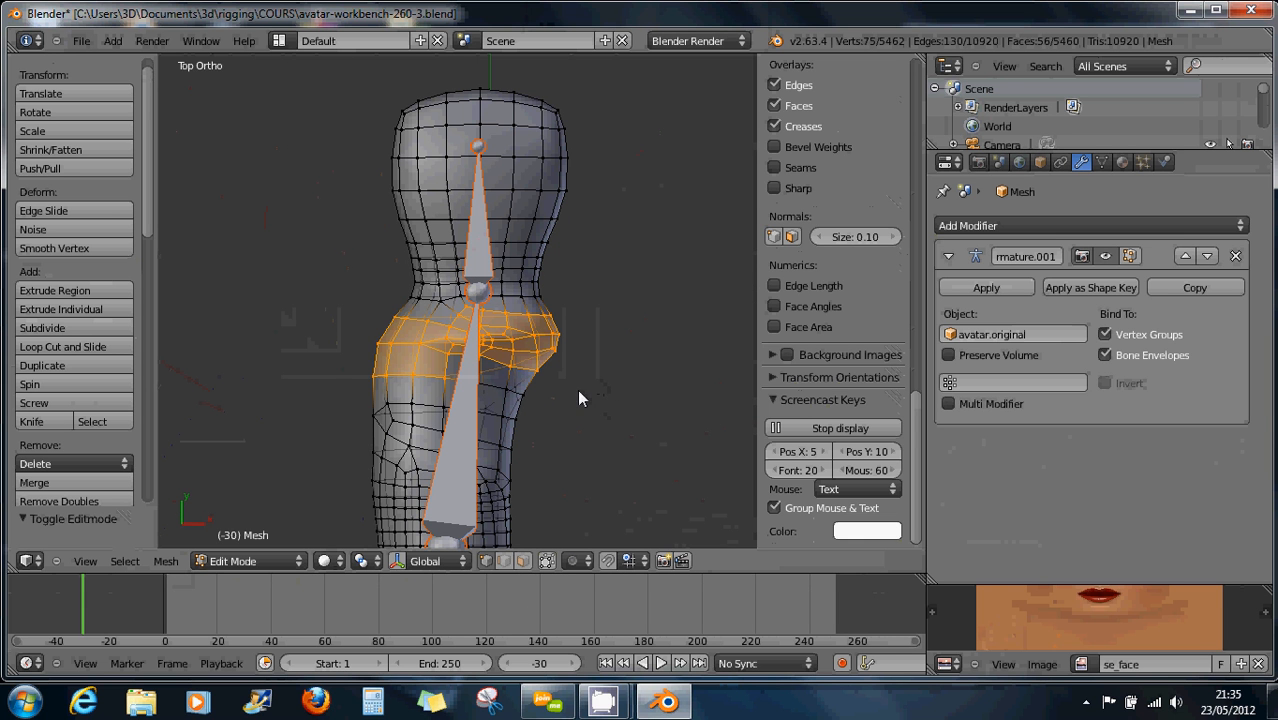
{"action": "middle_click_drag", "start_coordinate": [577, 389], "coordinate": [485, 366]}
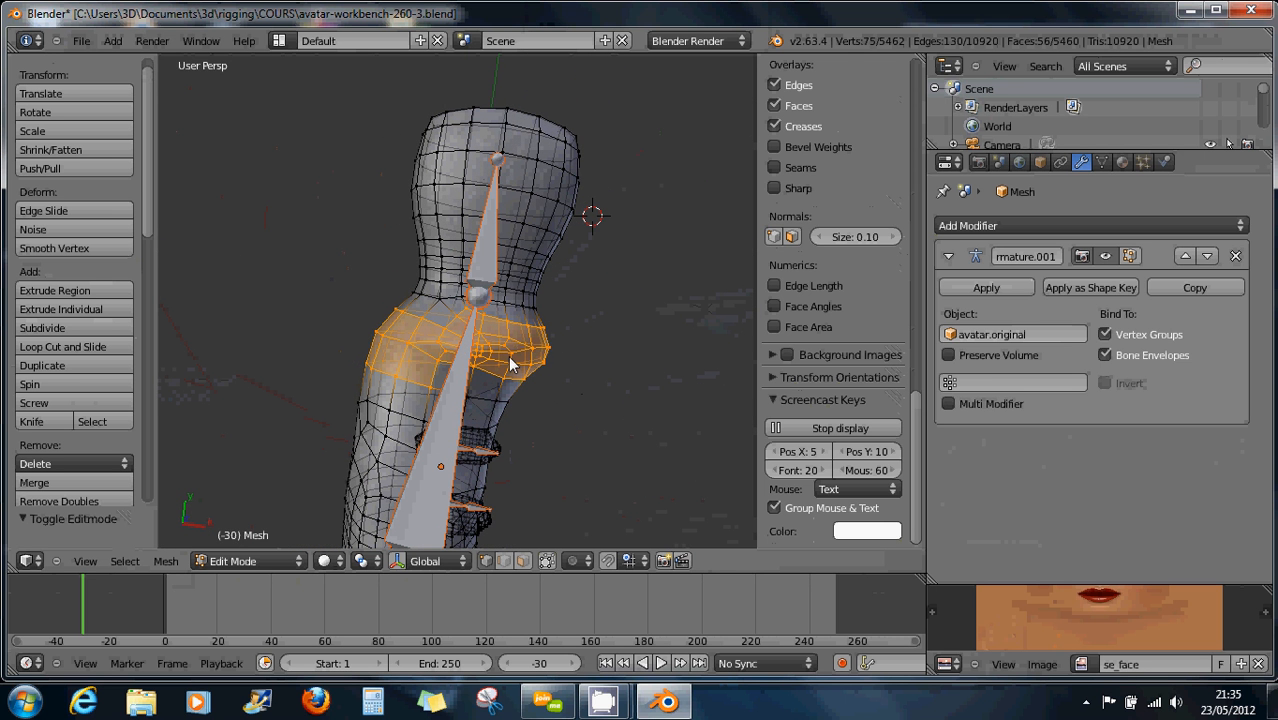
{"action": "key", "text": "KP_7"}
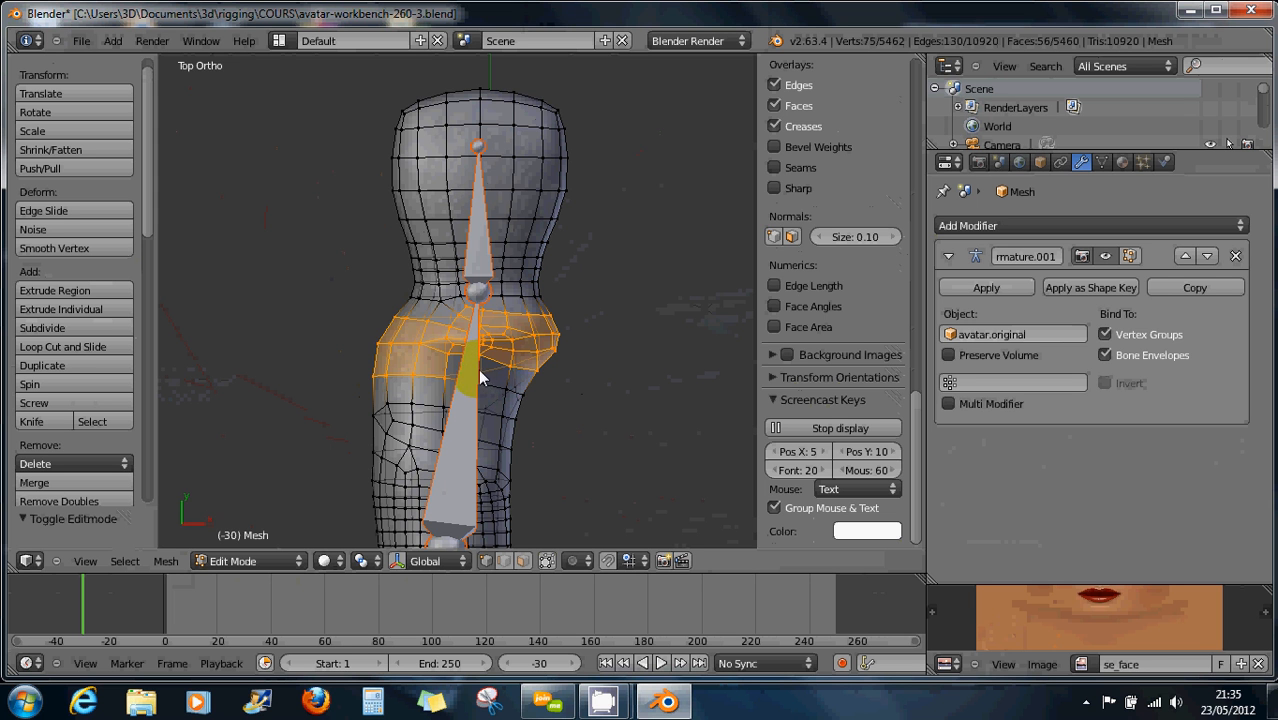
Box-select the remaining vertices below the wrist joint, and return the mesh to Weight Paint mode with the face selection mask on
{"action": "key", "text": "b"}
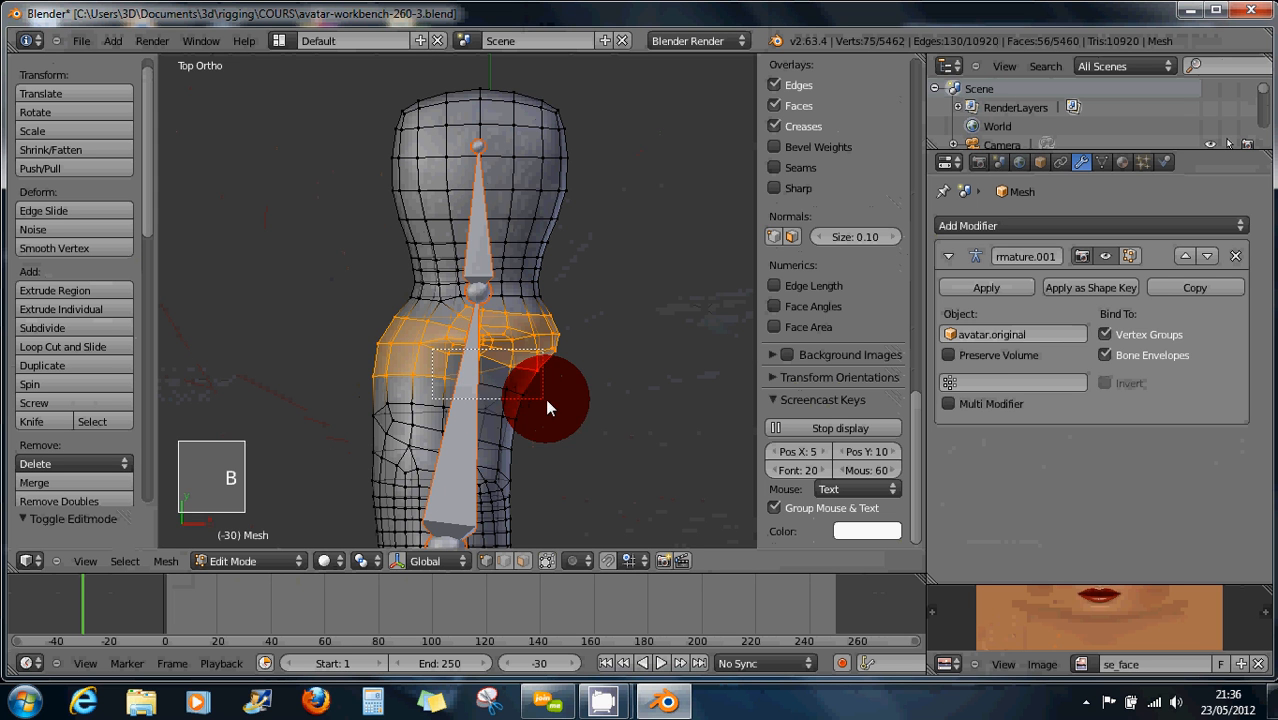
{"action": "left_click_drag", "start_coordinate": [545, 398], "coordinate": [552, 399]}
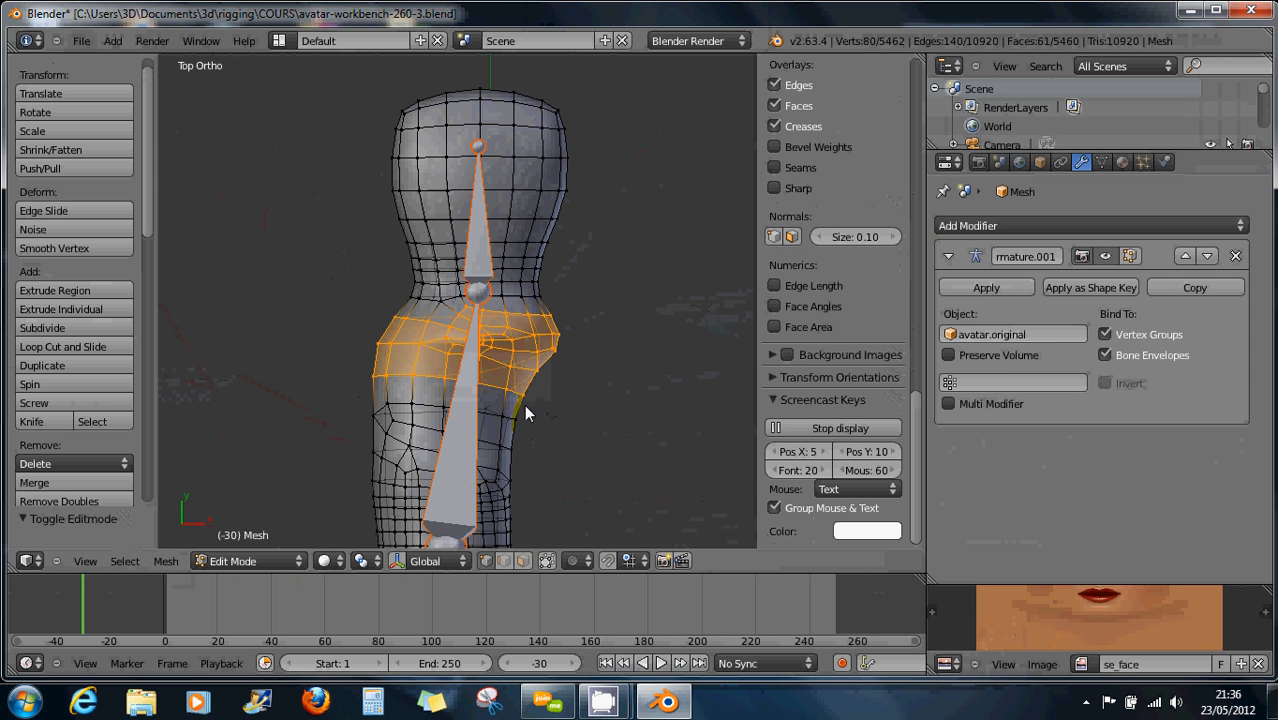
{"action": "left_click", "coordinate": [240, 566]}
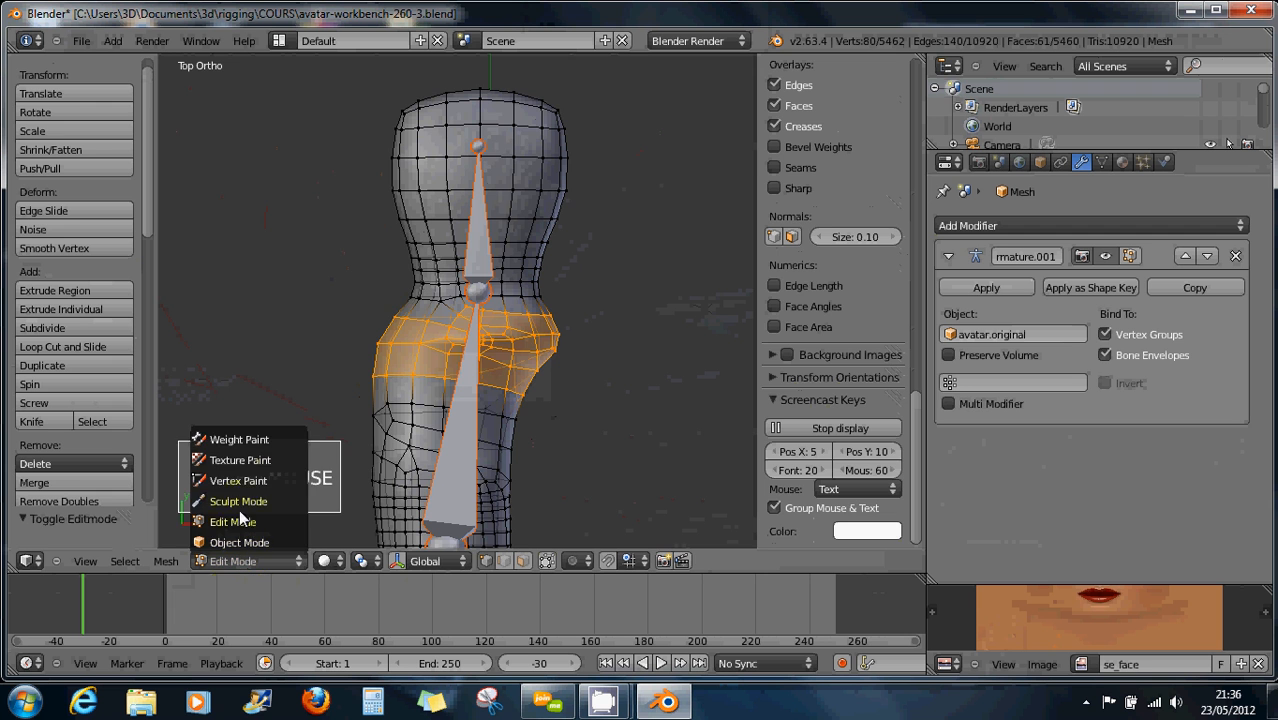
{"action": "left_click", "coordinate": [242, 440]}
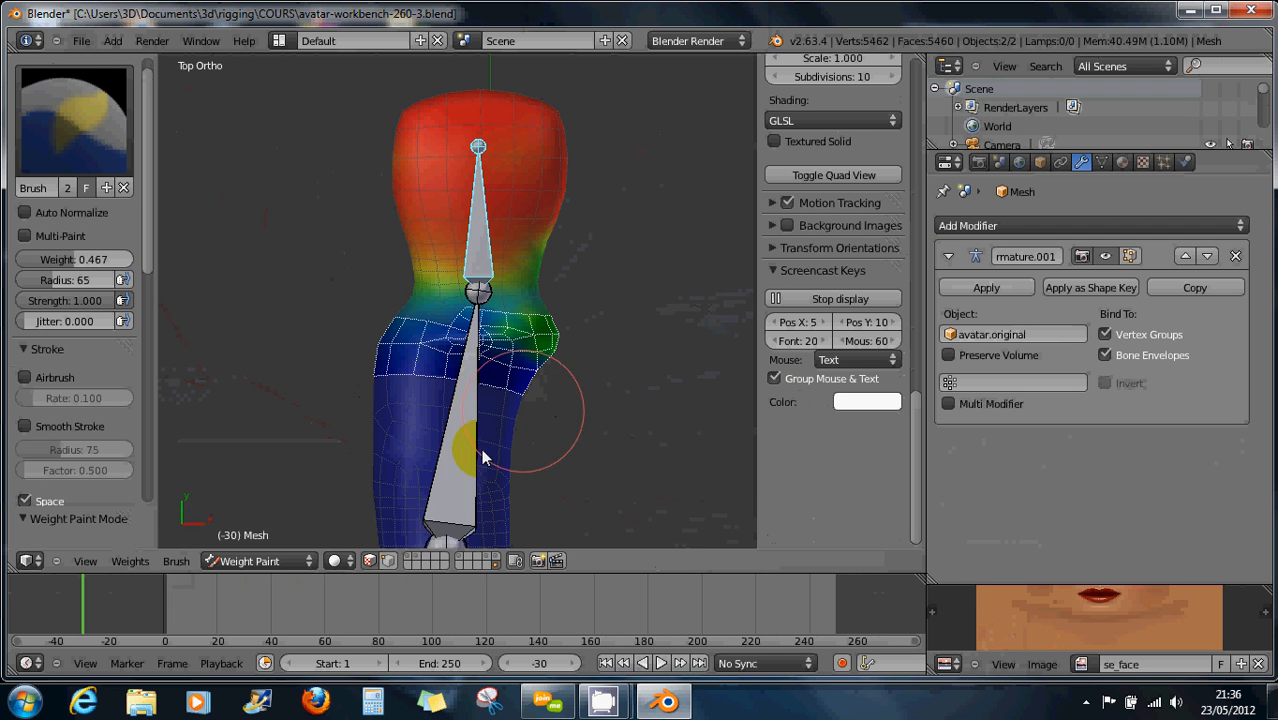
{"action": "left_click", "coordinate": [369, 561]}
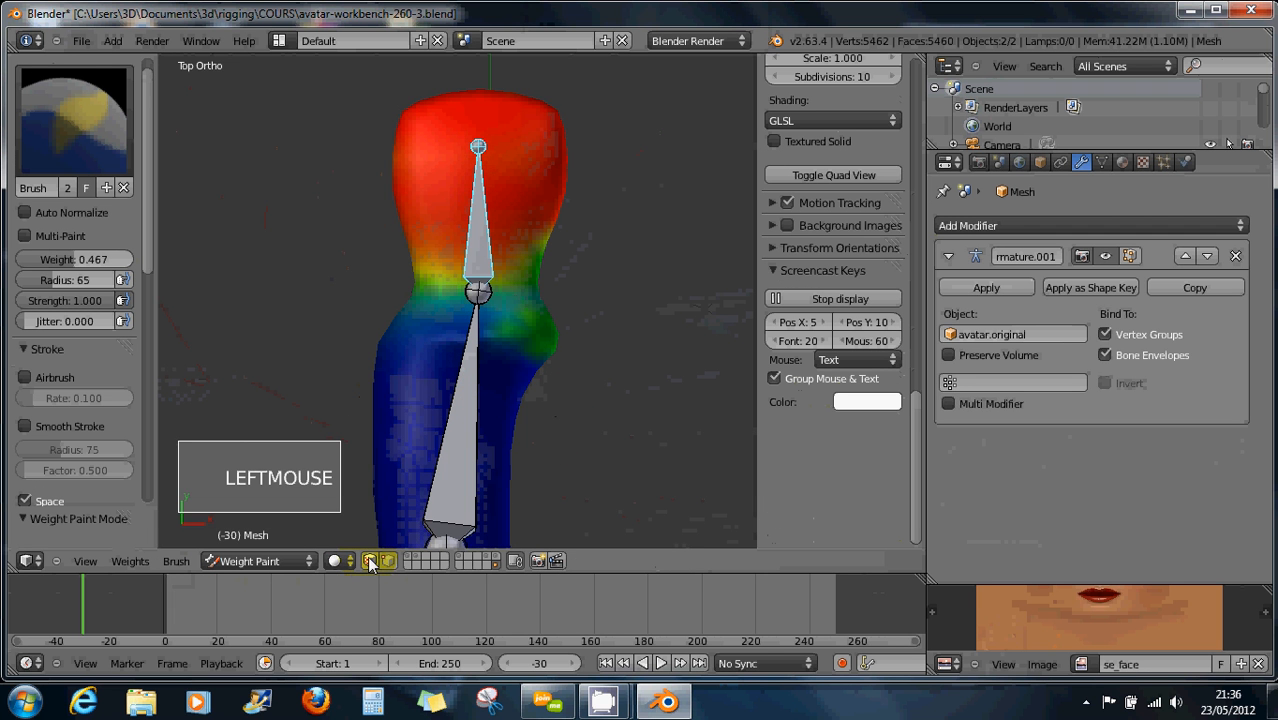
{"action": "left_click", "coordinate": [369, 561]}
Set the brush weight to 0.885, paint over the selected band of wrist faces, and inspect the band from other angles
{"action": "mouse_move", "coordinate": [512, 437]}
{"action": "middle_mouse_down"}
{"action": "mouse_move", "coordinate": [528, 300]}
{"action": "mouse_move", "coordinate": [383, 140]}
{"action": "mouse_move", "coordinate": [375, 80]}
{"action": "mouse_move", "coordinate": [407, 550]}
{"action": "mouse_move", "coordinate": [408, 67]}
{"action": "mouse_move", "coordinate": [408, 223]}
{"action": "mouse_move", "coordinate": [442, 399]}
{"action": "mouse_move", "coordinate": [536, 422]}
{"action": "mouse_move", "coordinate": [549, 392]}
{"action": "mouse_move", "coordinate": [516, 325]}
{"action": "mouse_move", "coordinate": [421, 221]}
{"action": "mouse_move", "coordinate": [374, 116]}
{"action": "mouse_move", "coordinate": [362, 214]}
{"action": "mouse_move", "coordinate": [485, 400]}
{"action": "mouse_move", "coordinate": [545, 295]}
{"action": "middle_mouse_up"}
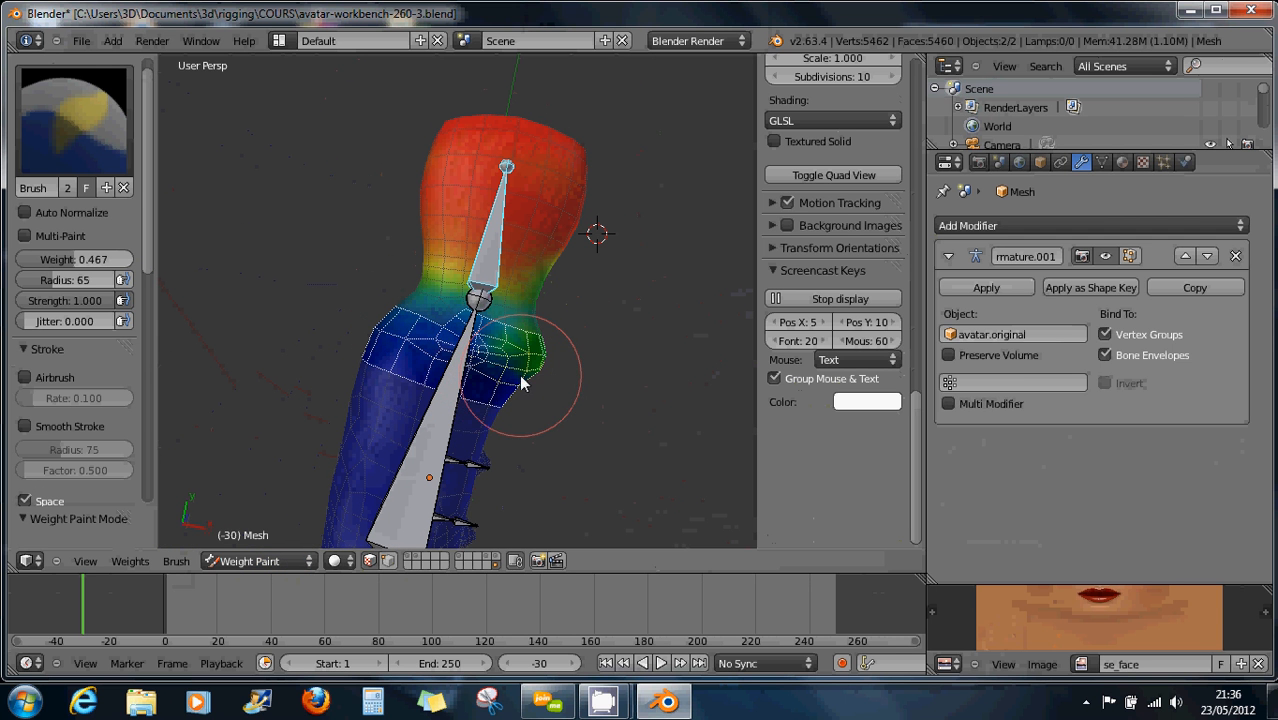
{"action": "scroll", "coordinate": [520, 385], "scroll_direction": "up", "scroll_amount": 2}
{"action": "middle_click_drag", "start_coordinate": [520, 392], "coordinate": [516, 400]}
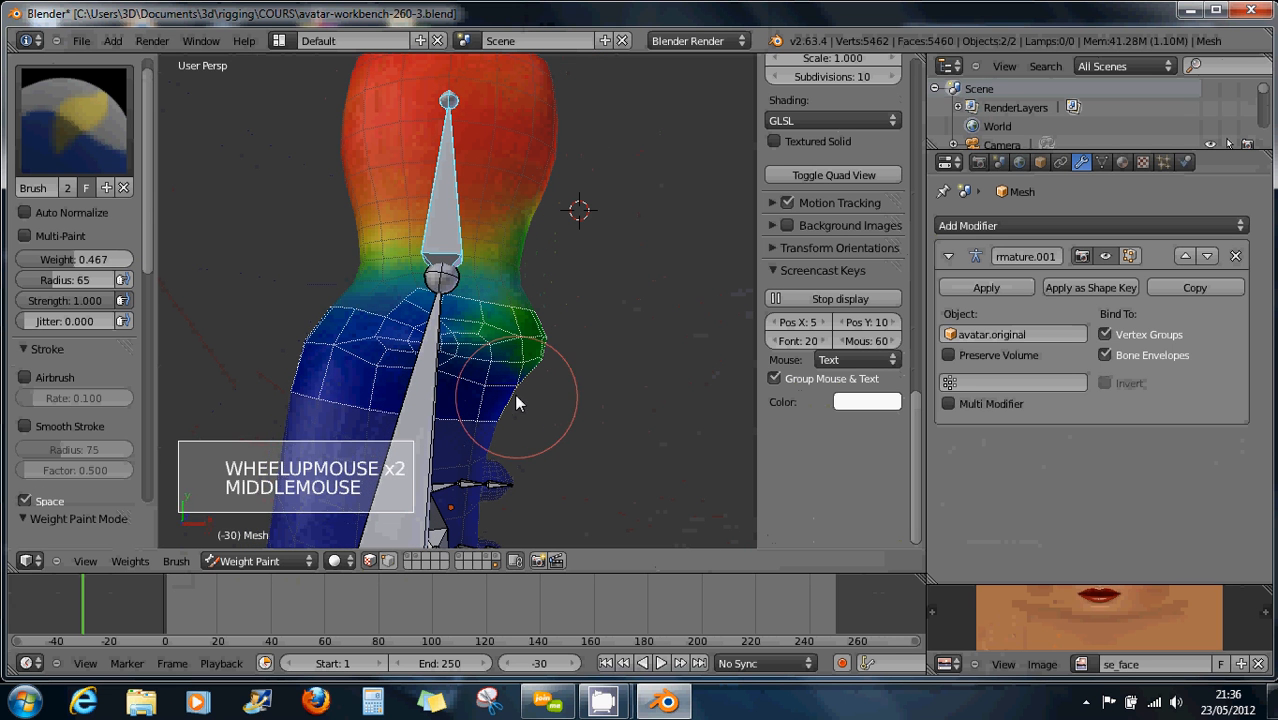
{"action": "left_click", "coordinate": [74, 260]}
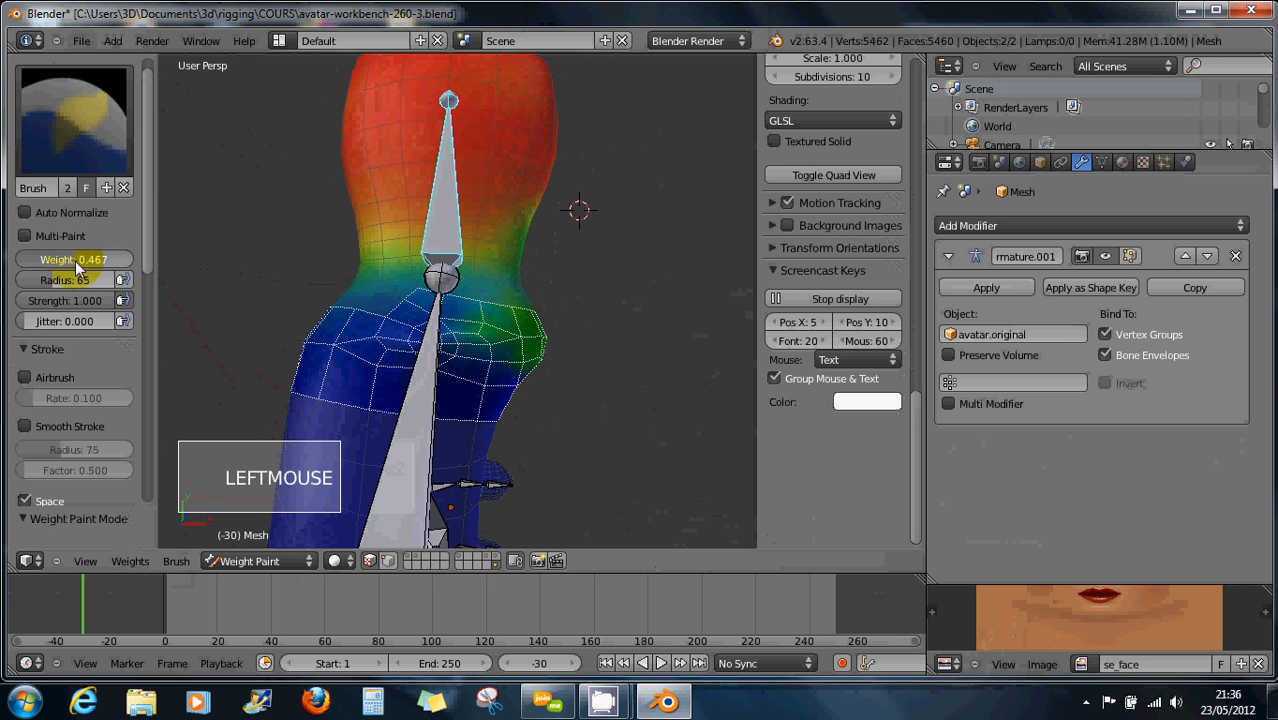
{"action": "left_click", "coordinate": [399, 372]}
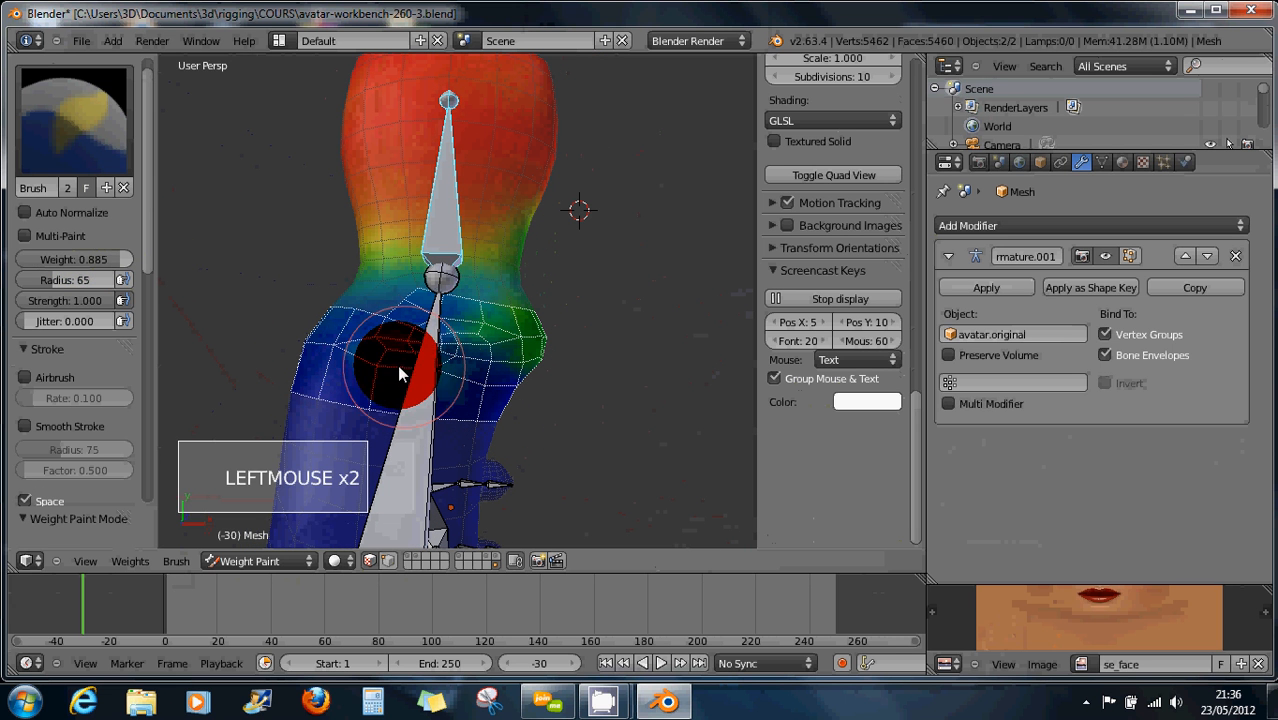
{"action": "left_click", "coordinate": [326, 354]}
{"action": "left_click", "coordinate": [343, 366]}
{"action": "left_click", "coordinate": [405, 376]}
{"action": "left_click", "coordinate": [468, 378]}
{"action": "left_click", "coordinate": [482, 386]}
{"action": "left_click", "coordinate": [494, 397]}
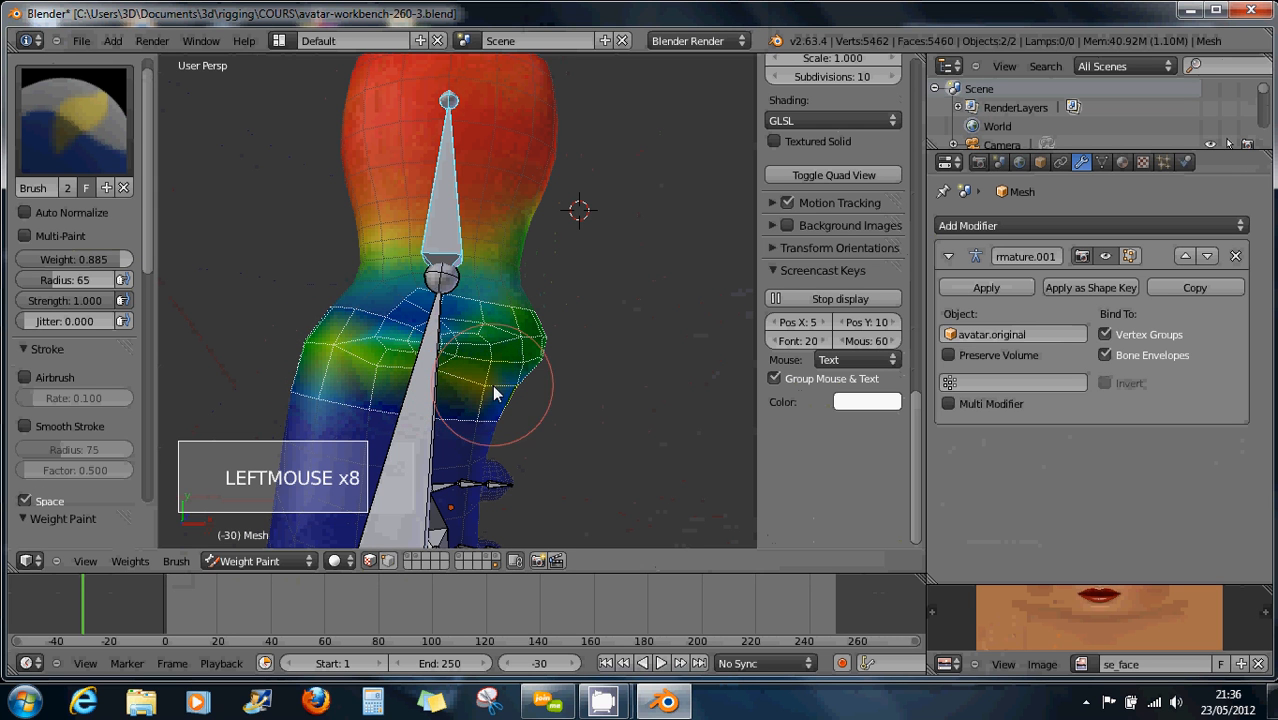
{"action": "left_click", "coordinate": [499, 399]}
{"action": "left_click", "coordinate": [419, 400]}
{"action": "left_click", "coordinate": [380, 400]}
{"action": "left_click", "coordinate": [345, 395]}
{"action": "left_click", "coordinate": [300, 390]}
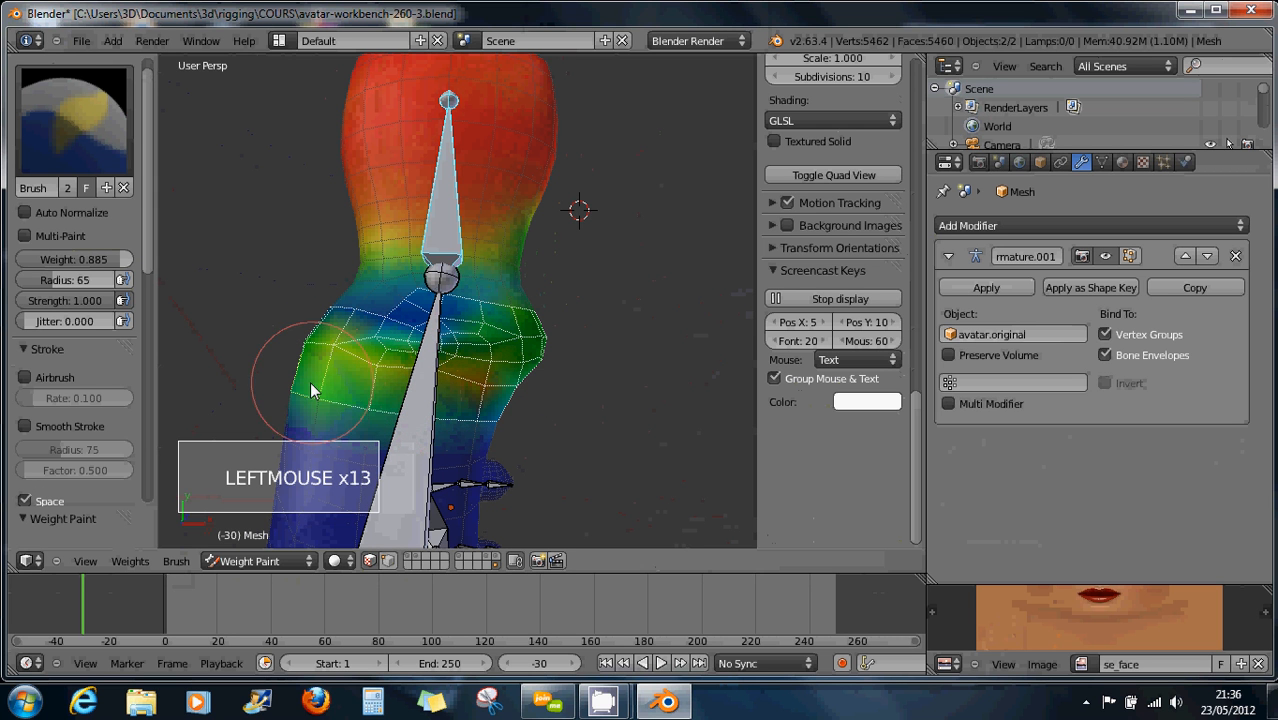
{"action": "left_click", "coordinate": [360, 405]}
{"action": "left_click", "coordinate": [425, 400]}
{"action": "left_click", "coordinate": [478, 418]}
{"action": "left_click", "coordinate": [482, 420]}
{"action": "left_click", "coordinate": [502, 426]}
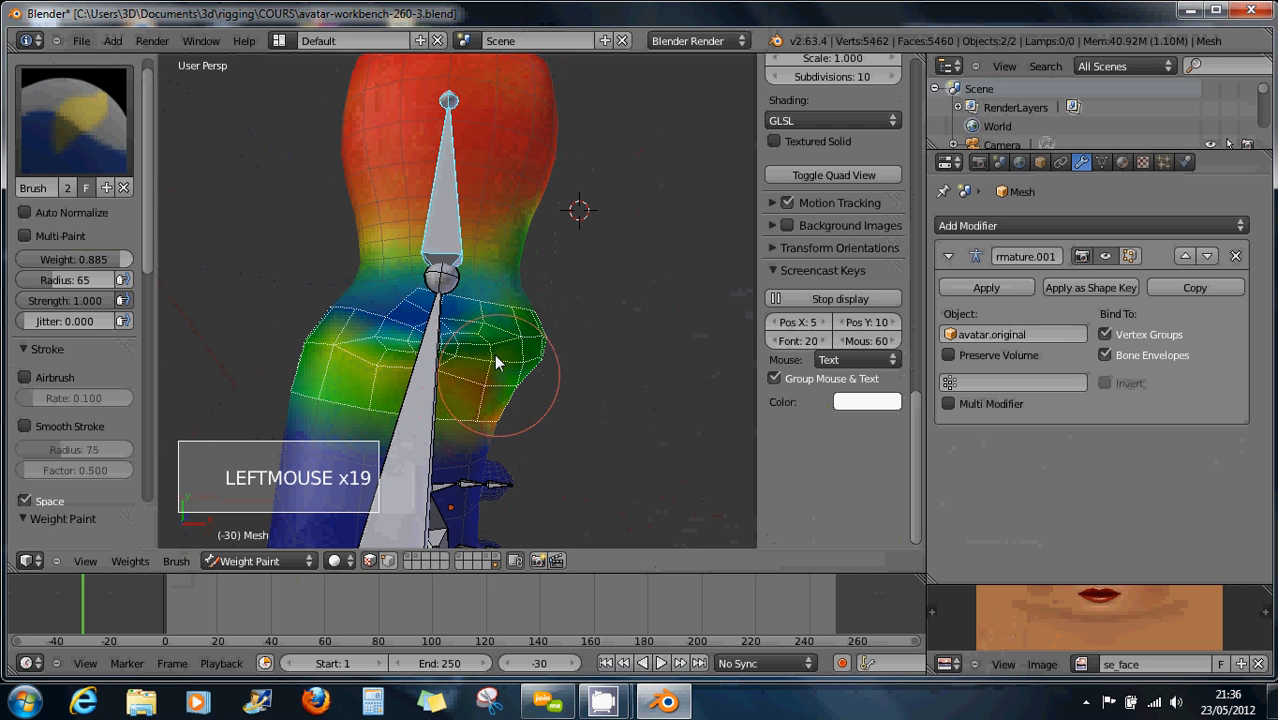
{"action": "left_click", "coordinate": [475, 330]}
{"action": "left_click", "coordinate": [430, 312]}
{"action": "left_click", "coordinate": [395, 305]}
{"action": "left_click", "coordinate": [405, 310]}
{"action": "left_click", "coordinate": [440, 372]}
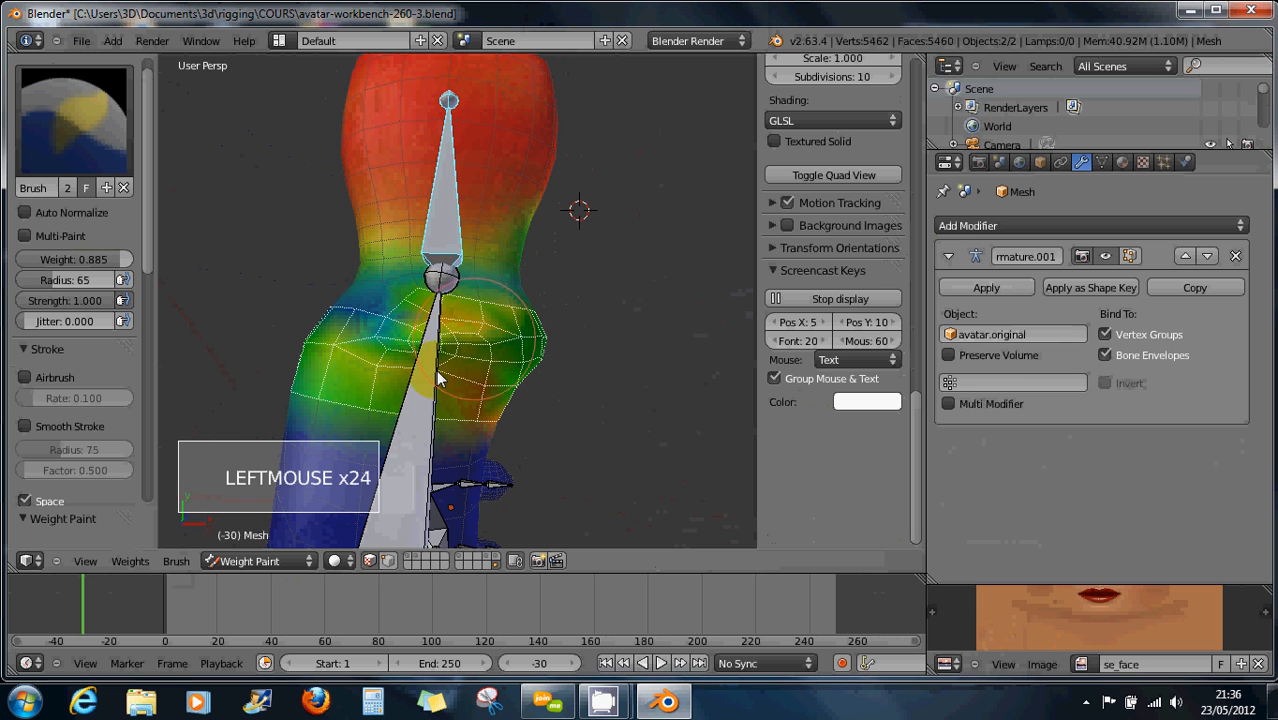
{"action": "middle_click_drag", "start_coordinate": [410, 420], "coordinate": [431, 313], "text": "shift"}
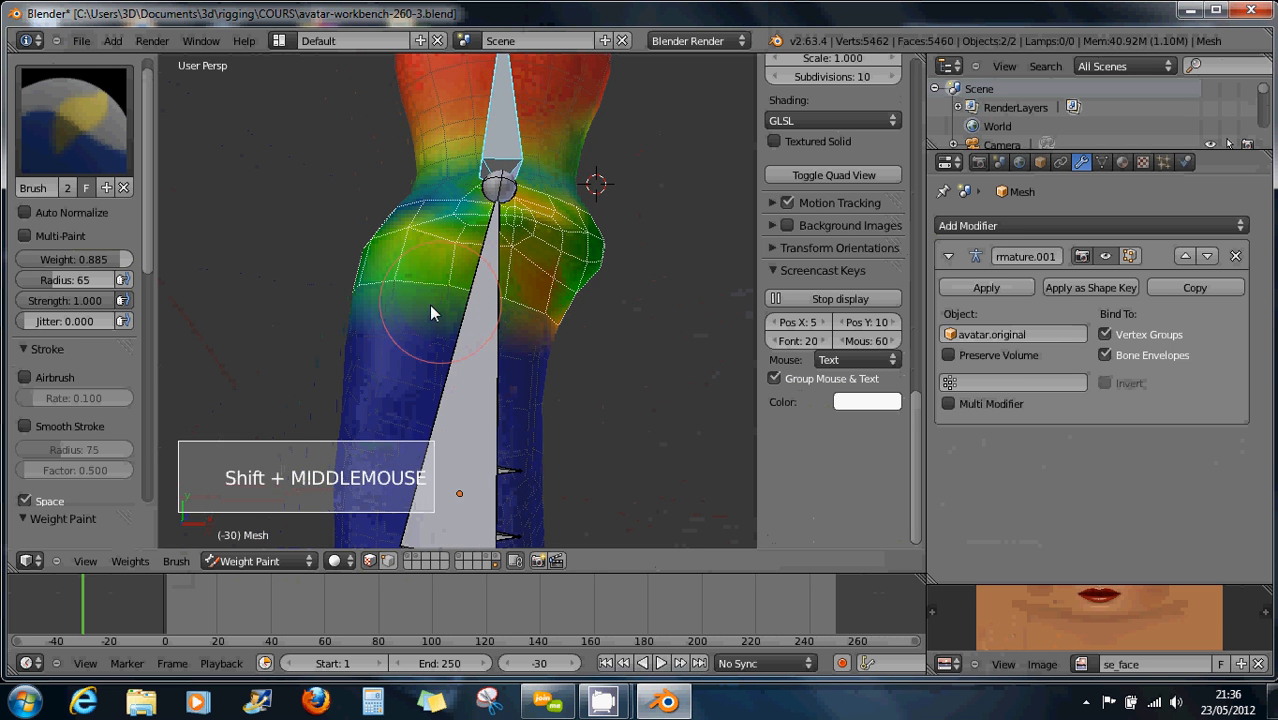
{"action": "scroll", "coordinate": [414, 313], "scroll_direction": "up", "scroll_amount": 3}
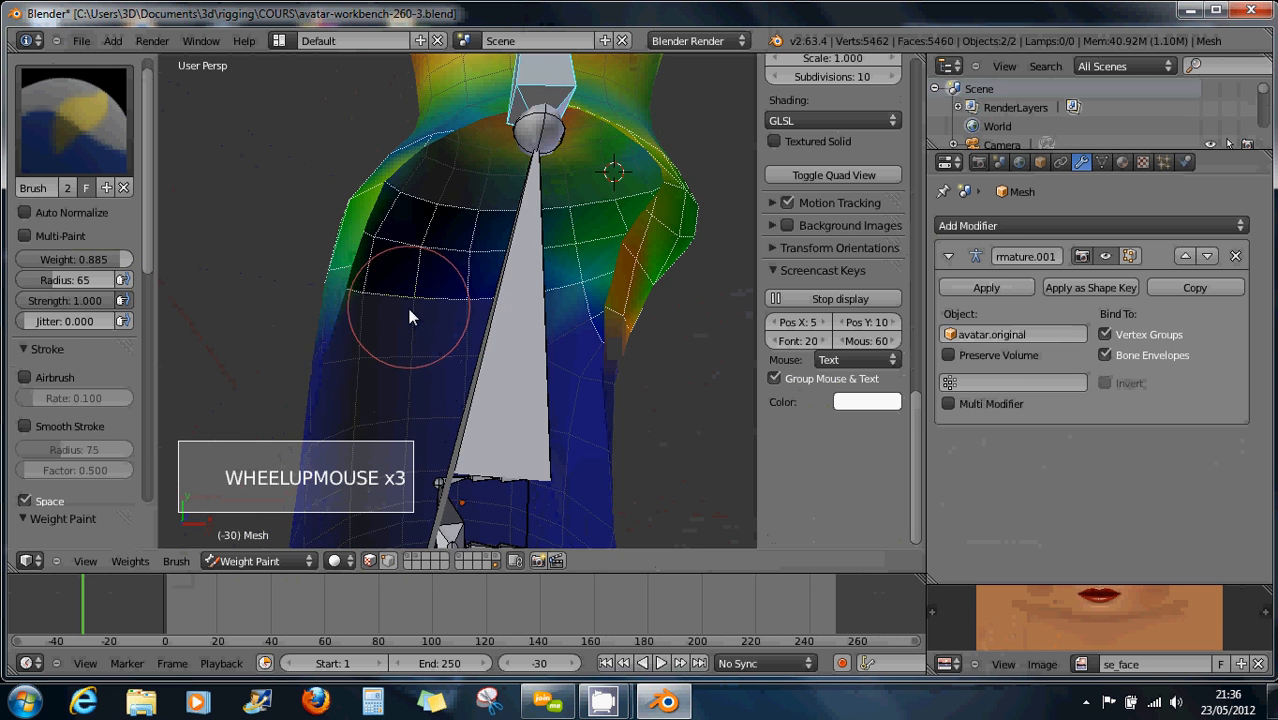
{"action": "scroll", "coordinate": [424, 318], "scroll_direction": "down", "scroll_amount": 2}
{"action": "middle_click_drag", "start_coordinate": [419, 314], "coordinate": [377, 380]}
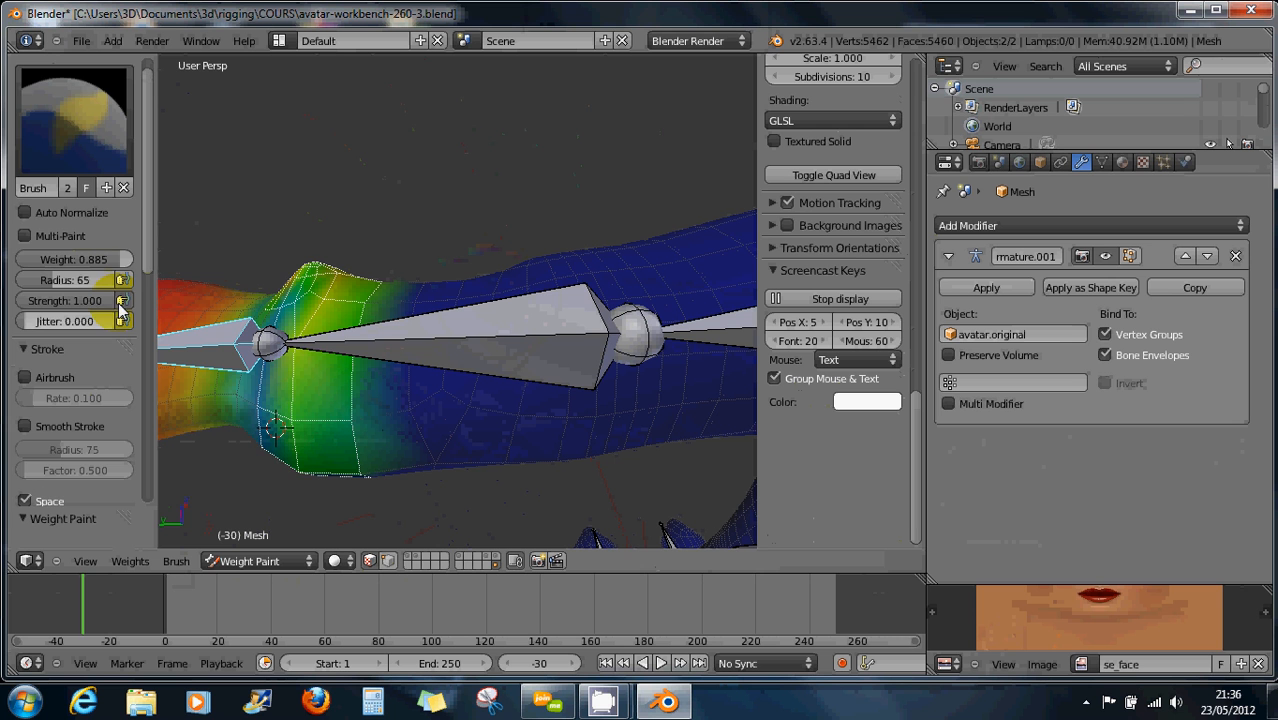
Review the brush stroke settings and Weight Tools, and expand the brush's Appearance and Curve settings
{"action": "left_click_drag", "start_coordinate": [148, 262], "coordinate": [150, 351]}
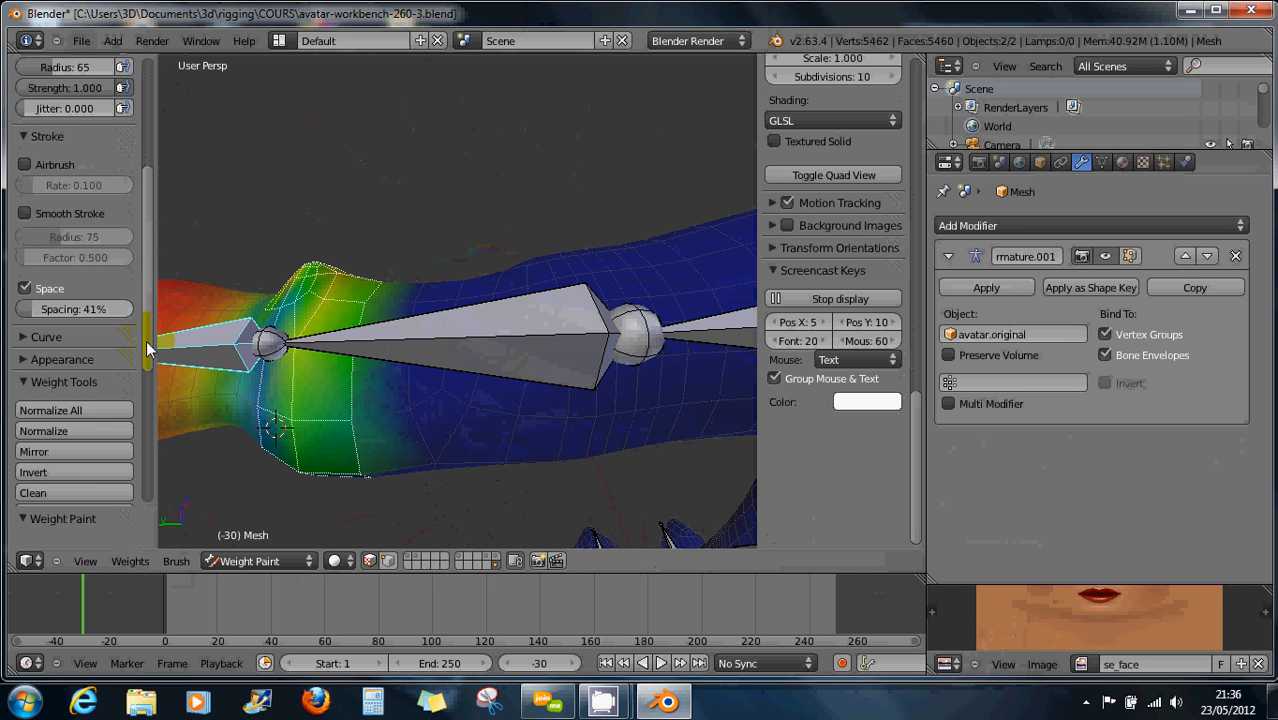
{"action": "left_click_drag", "start_coordinate": [146, 340], "coordinate": [153, 386]}
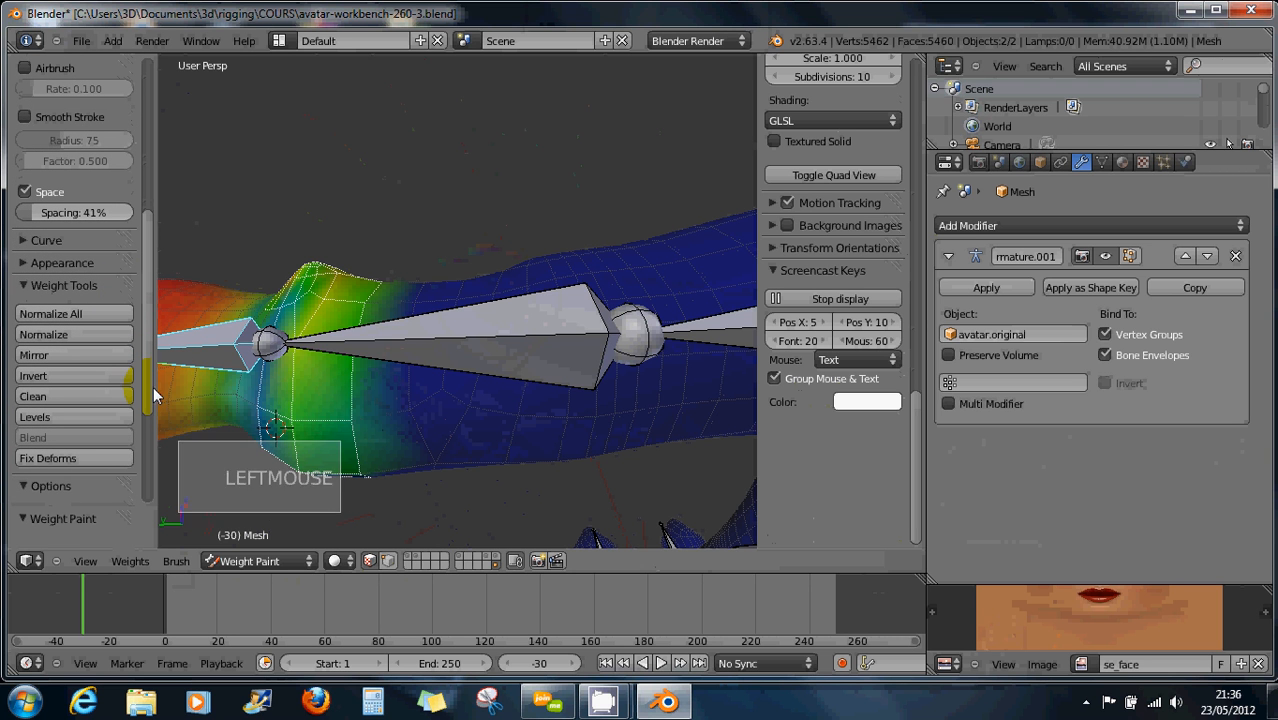
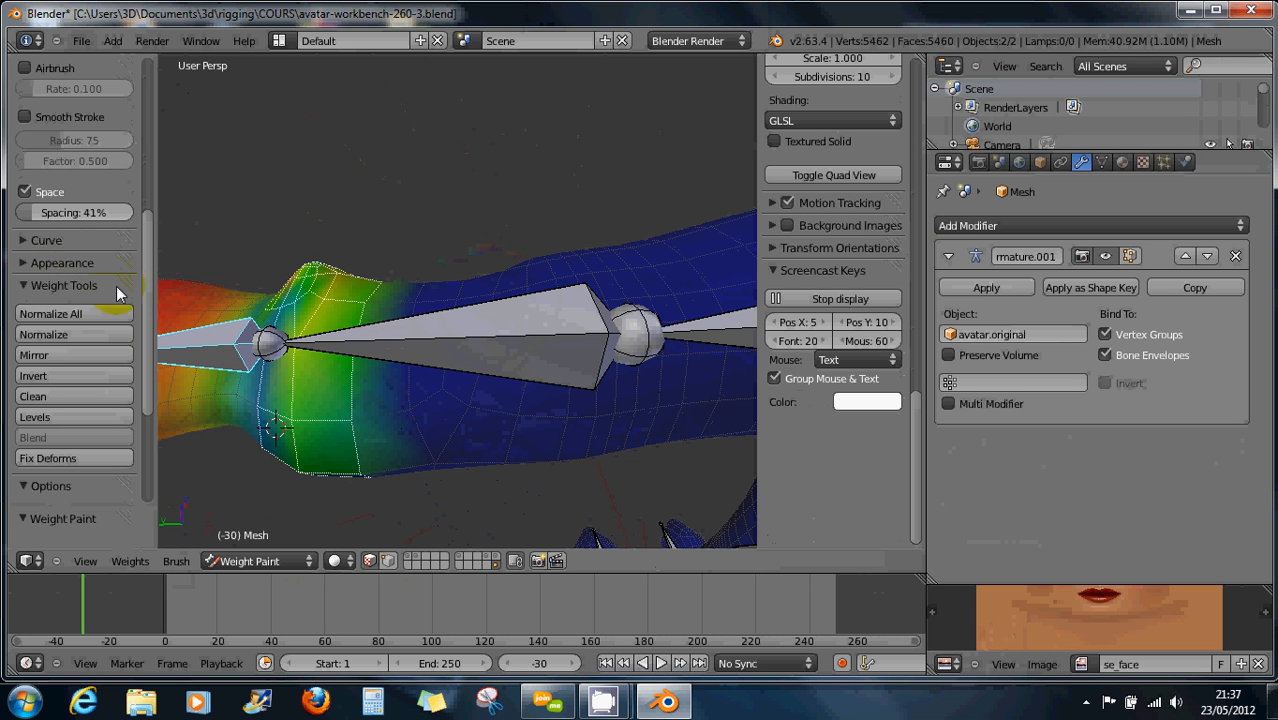
{"action": "mouse_move", "coordinate": [145, 318]}
{"action": "left_mouse_down"}
{"action": "mouse_move", "coordinate": [147, 387]}
{"action": "mouse_move", "coordinate": [144, 214]}
{"action": "mouse_move", "coordinate": [146, 285]}
{"action": "left_mouse_up"}
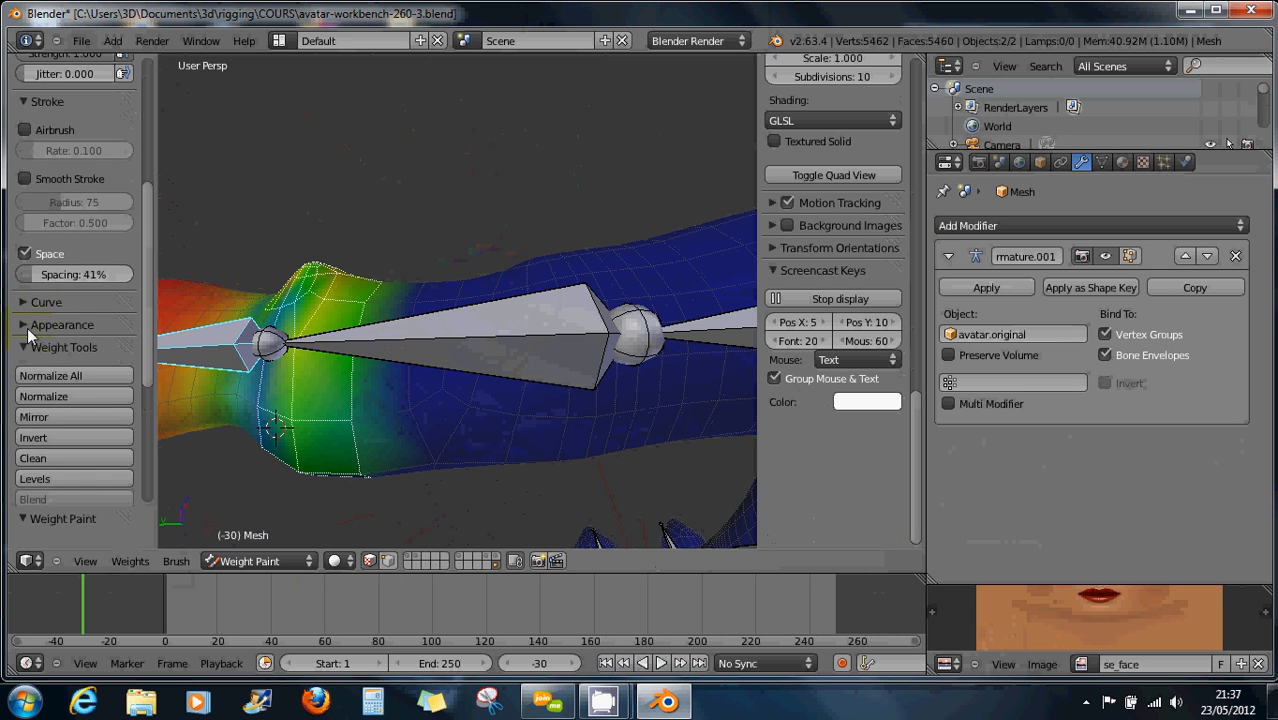
{"action": "left_click", "coordinate": [27, 327]}
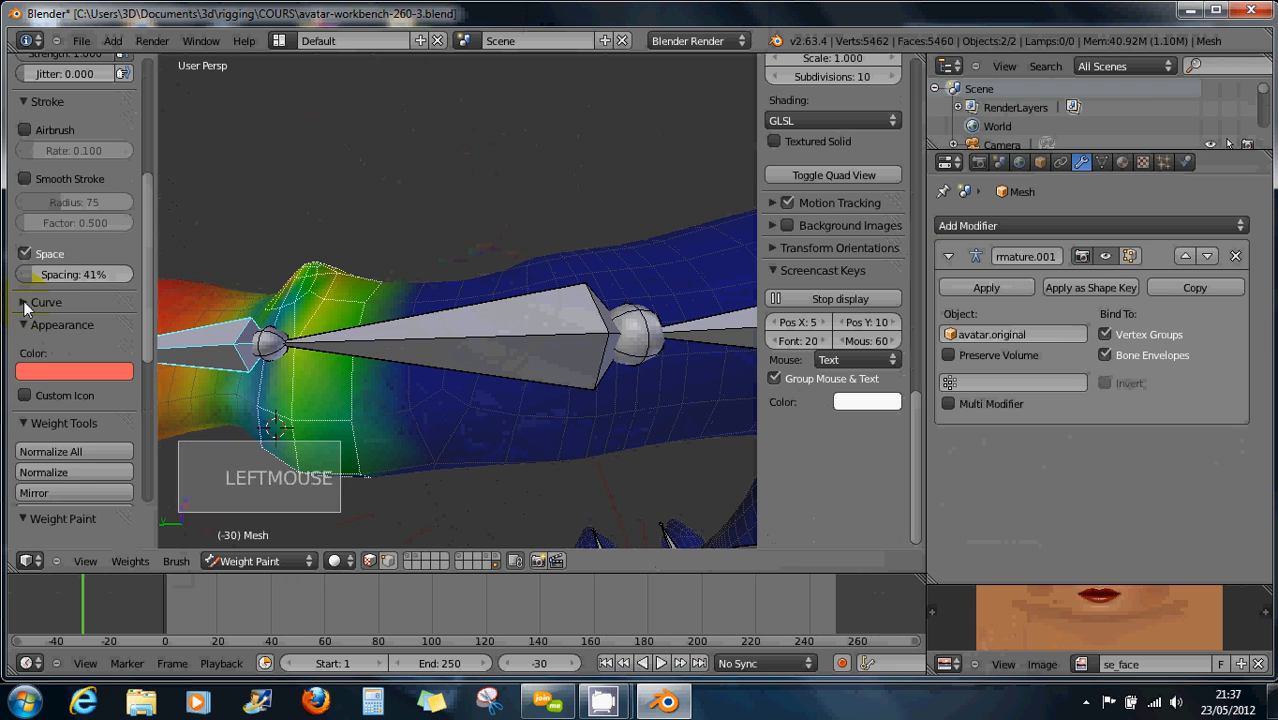
{"action": "left_click", "coordinate": [25, 304]}
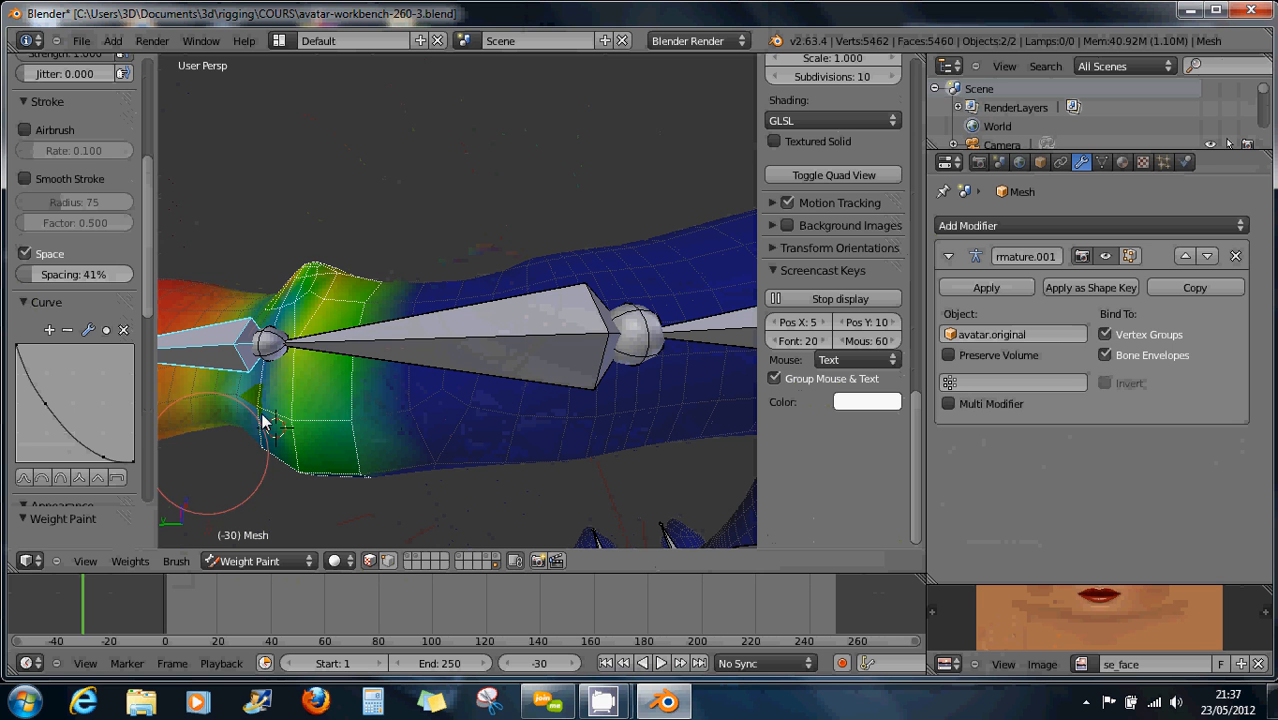
{"action": "left_click_drag", "start_coordinate": [146, 301], "coordinate": [151, 380]}
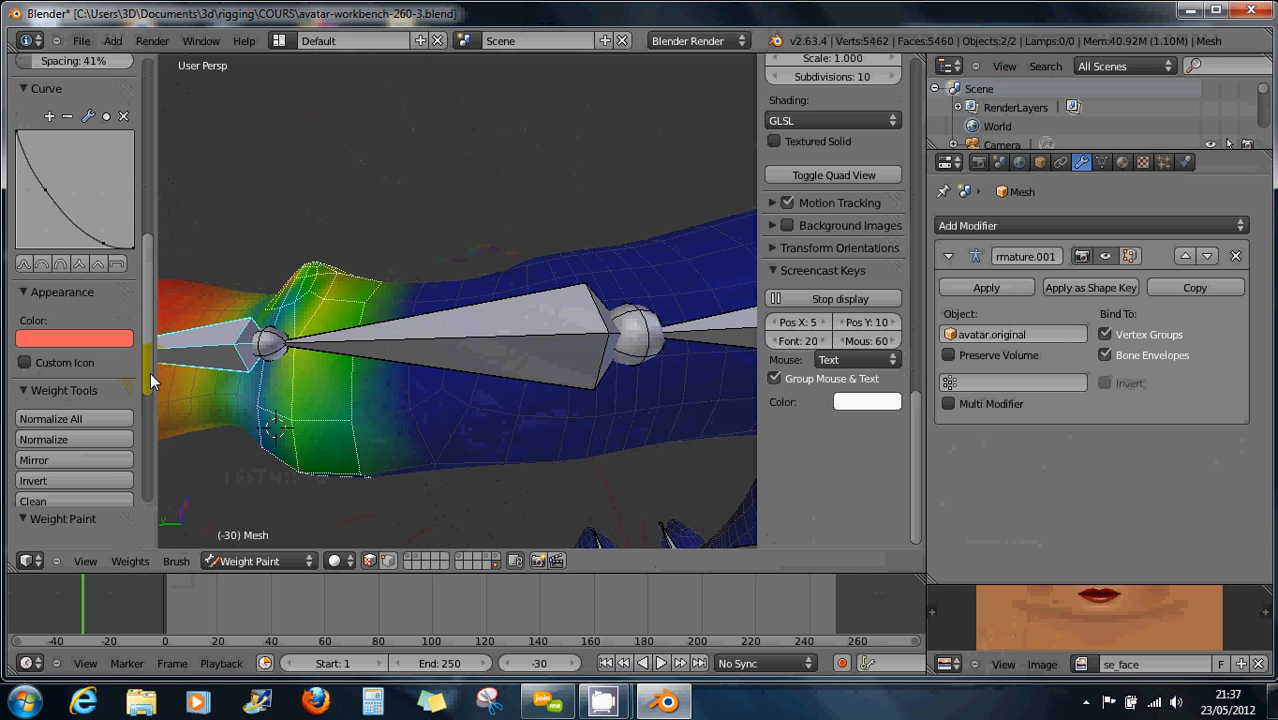
Paint the remaining selected faces on the other sides of the wrist band with weight 0.885
{"action": "mouse_move", "coordinate": [340, 298]}
{"action": "middle_mouse_down"}
{"action": "mouse_move", "coordinate": [350, 318]}
{"action": "mouse_move", "coordinate": [285, 360]}
{"action": "middle_mouse_up"}
{"action": "scroll", "coordinate": [350, 318], "scroll_direction": "down", "scroll_amount": 4}
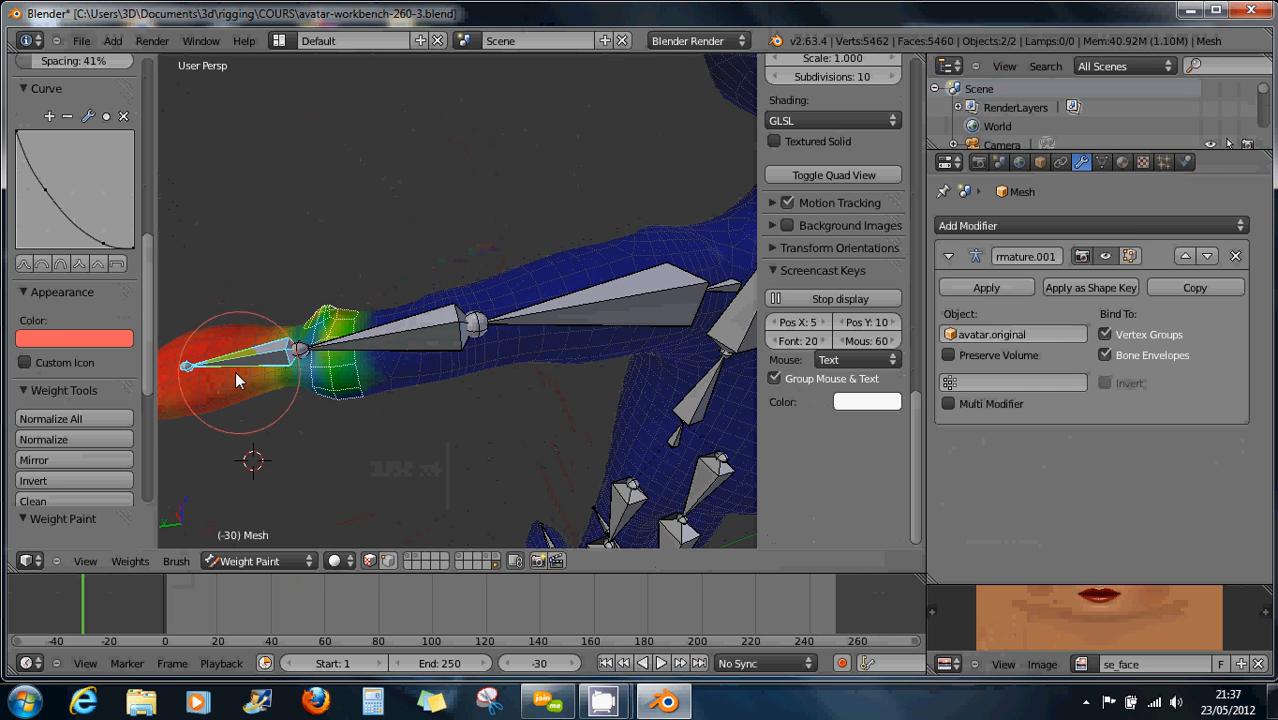
{"action": "middle_click_drag", "start_coordinate": [352, 397], "coordinate": [341, 266]}
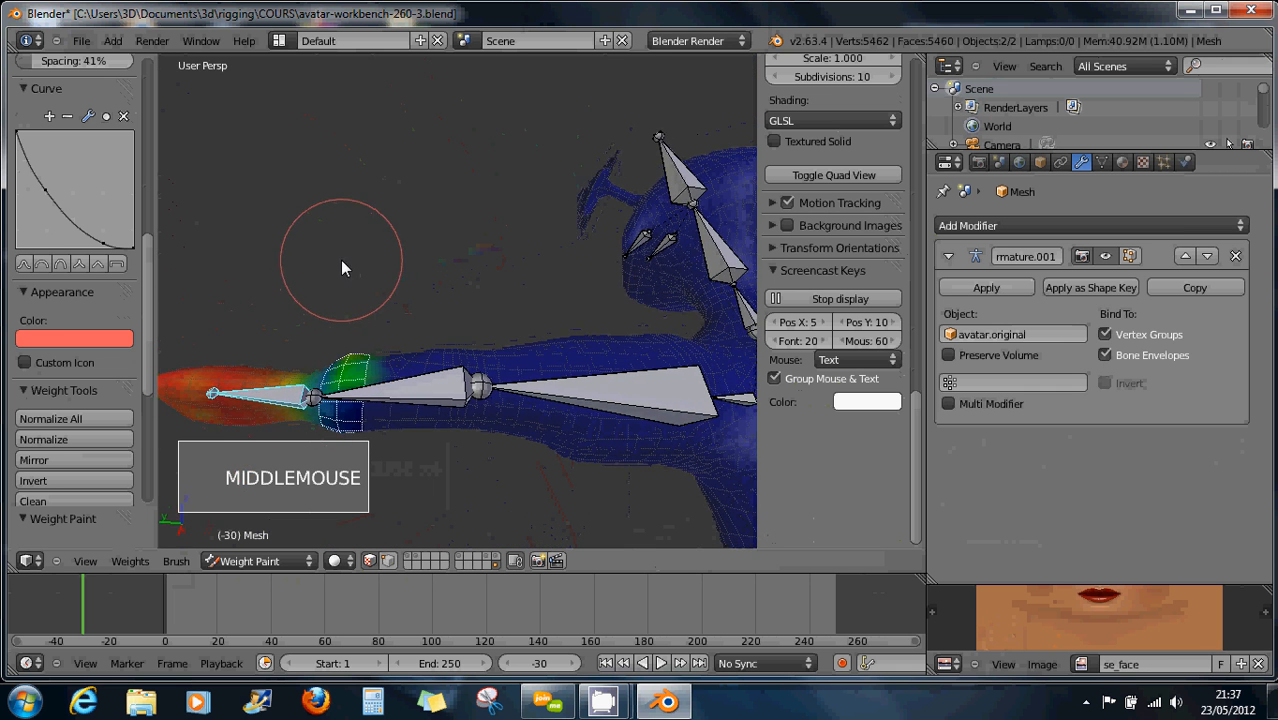
{"action": "left_click", "coordinate": [334, 409]}
{"action": "left_click", "coordinate": [340, 428]}
{"action": "mouse_move", "coordinate": [340, 430]}
{"action": "middle_mouse_down"}
{"action": "mouse_move", "coordinate": [364, 319]}
{"action": "mouse_move", "coordinate": [363, 346]}
{"action": "middle_mouse_up"}
{"action": "left_click", "coordinate": [357, 402]}
{"action": "left_click", "coordinate": [358, 410]}
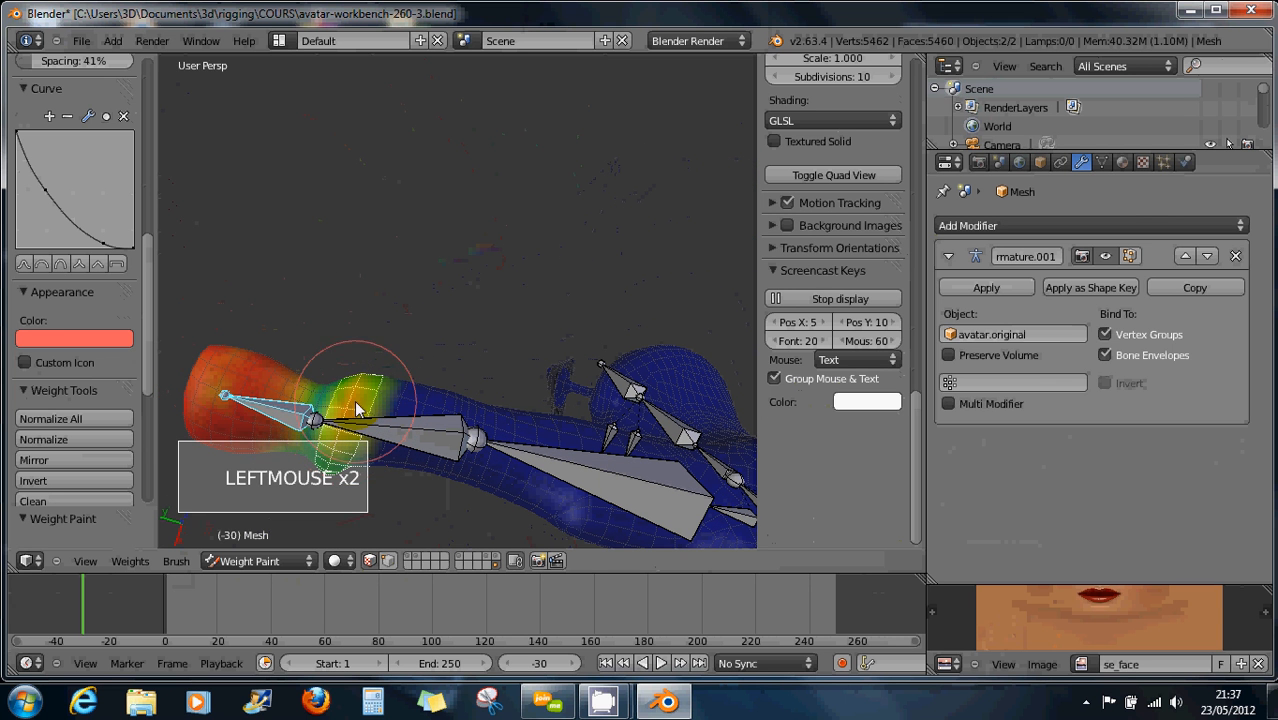
{"action": "left_click", "coordinate": [345, 484]}
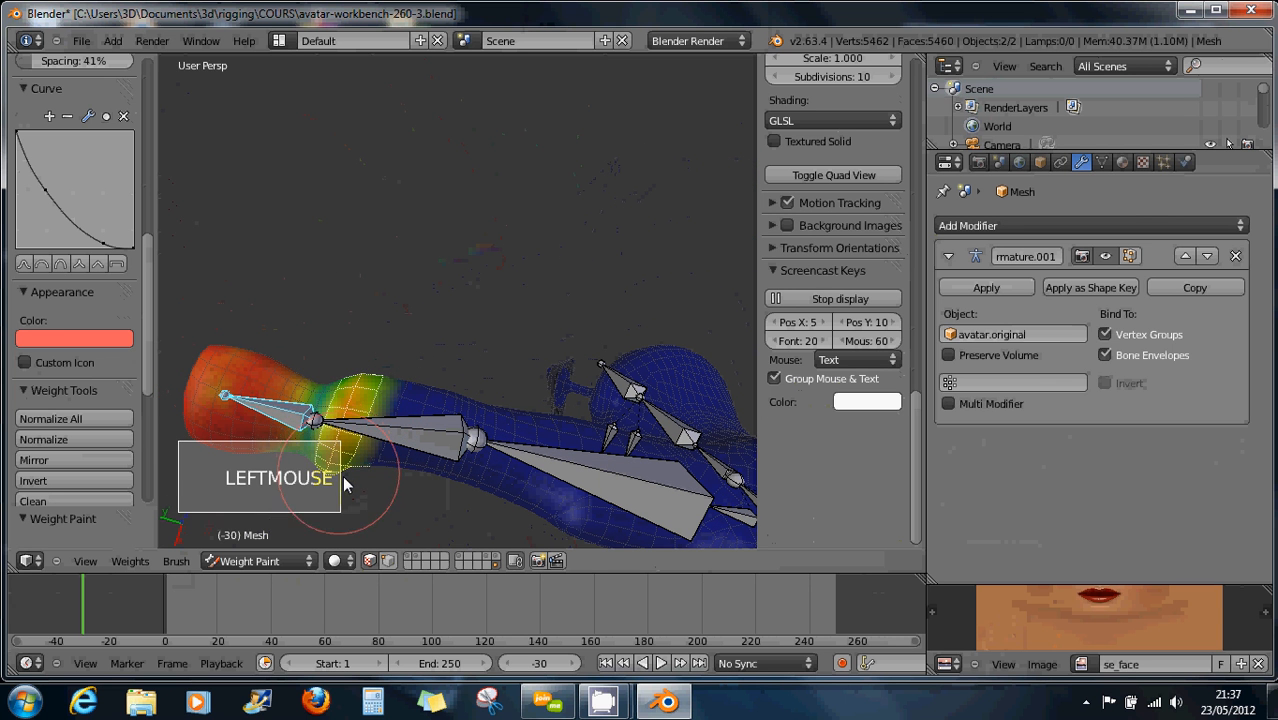
{"action": "mouse_move", "coordinate": [351, 420]}
{"action": "middle_mouse_down"}
{"action": "mouse_move", "coordinate": [331, 408]}
{"action": "mouse_move", "coordinate": [405, 385]}
{"action": "mouse_move", "coordinate": [365, 432]}
{"action": "mouse_move", "coordinate": [379, 300]}
{"action": "mouse_move", "coordinate": [362, 329]}
{"action": "middle_mouse_up"}
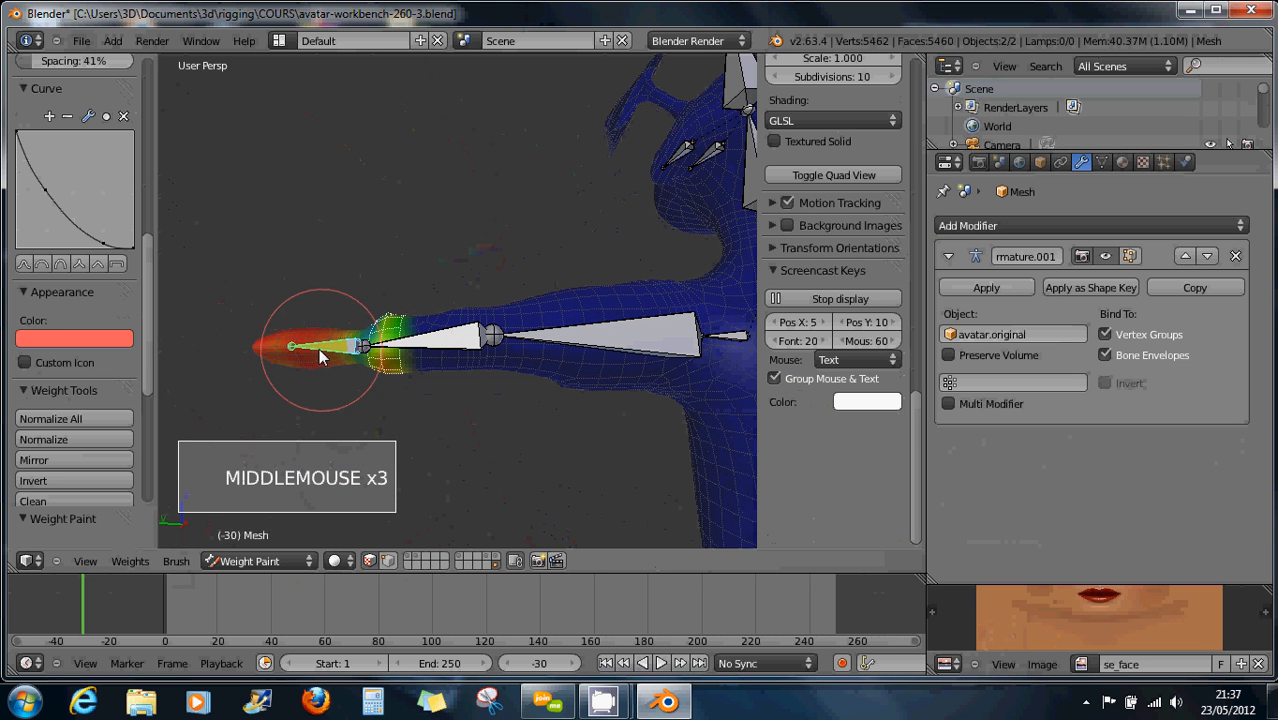
Select a single face on the hand, and try to paint on the upper arm outside the face mask
{"action": "right_click_drag", "start_coordinate": [310, 348], "coordinate": [277, 358]}
{"action": "right_click", "coordinate": [299, 378]}
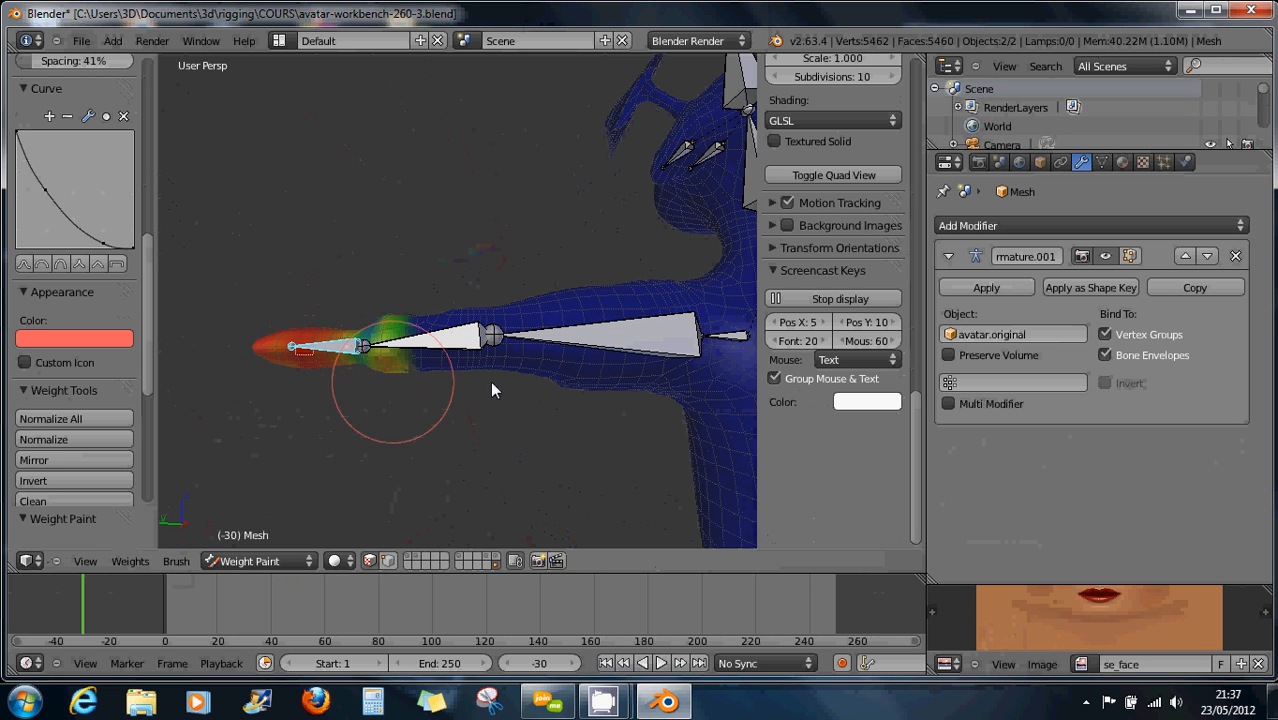
{"action": "left_click", "coordinate": [550, 303]}
{"action": "left_click", "coordinate": [545, 312]}
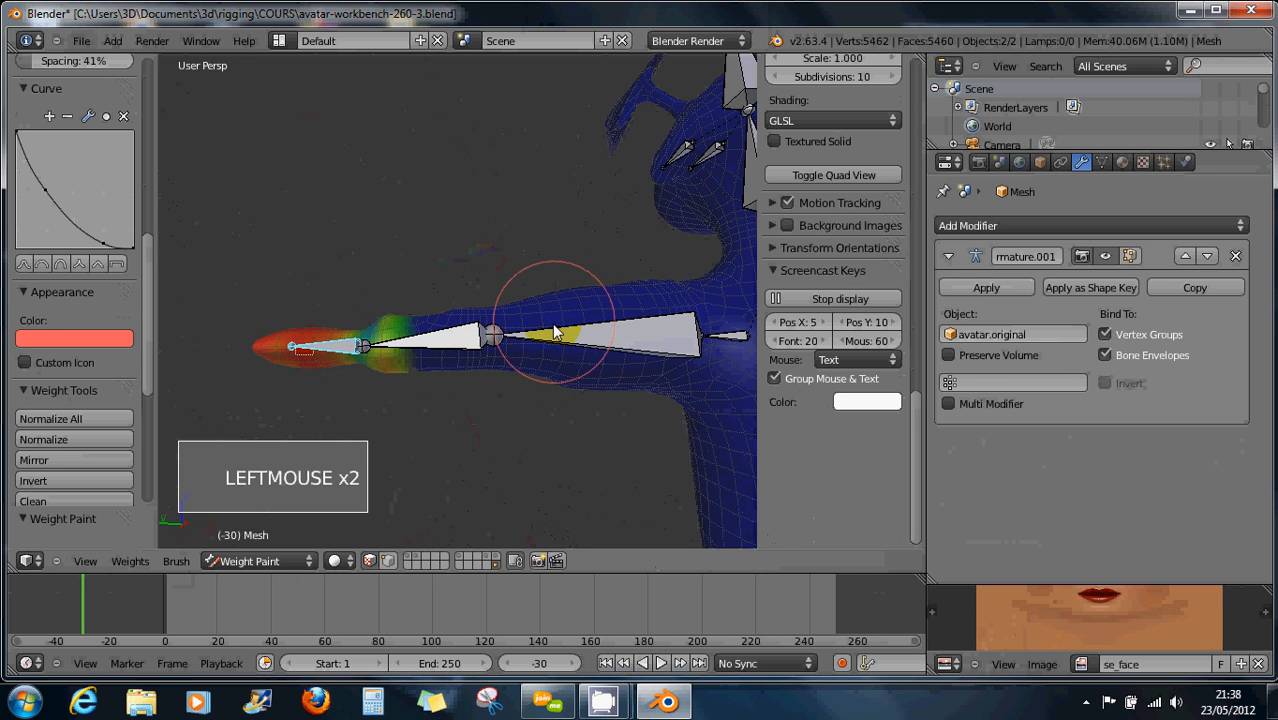
Switch to the vertex selection mask and circle-select a patch of vertices along the upper arm just above the elbow
{"action": "left_click", "coordinate": [388, 561]}
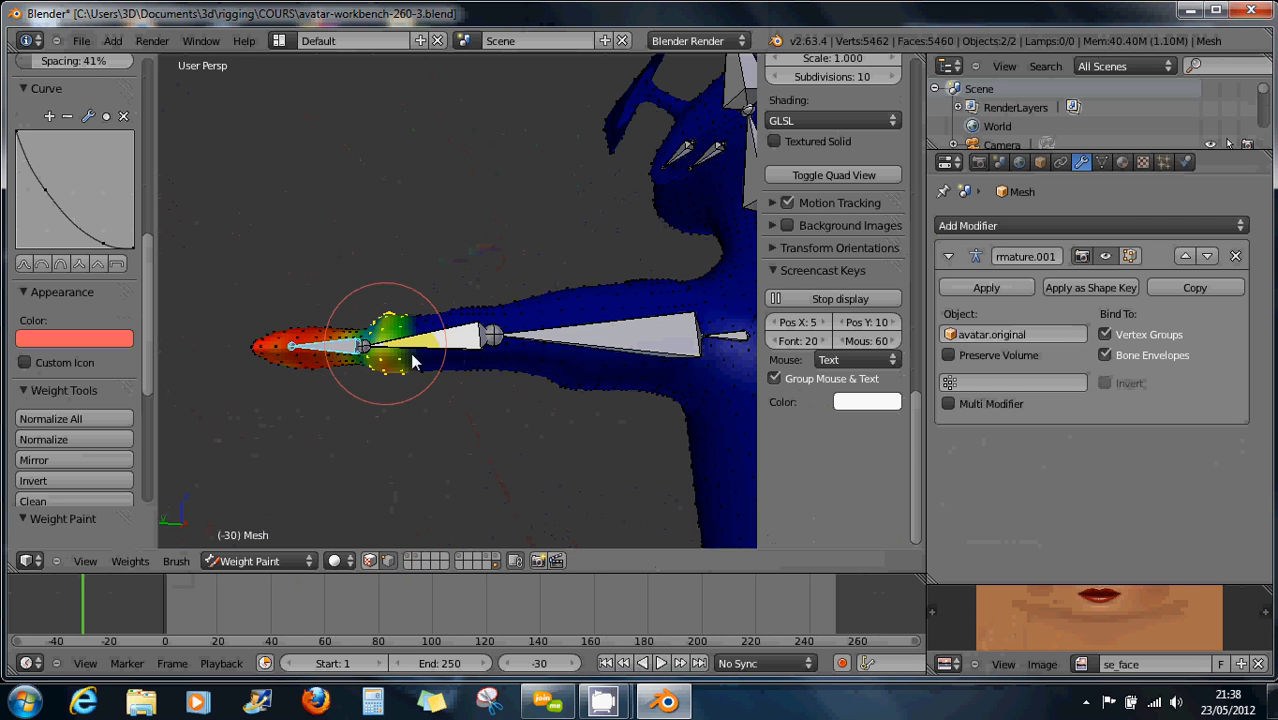
{"action": "key", "text": "c"}
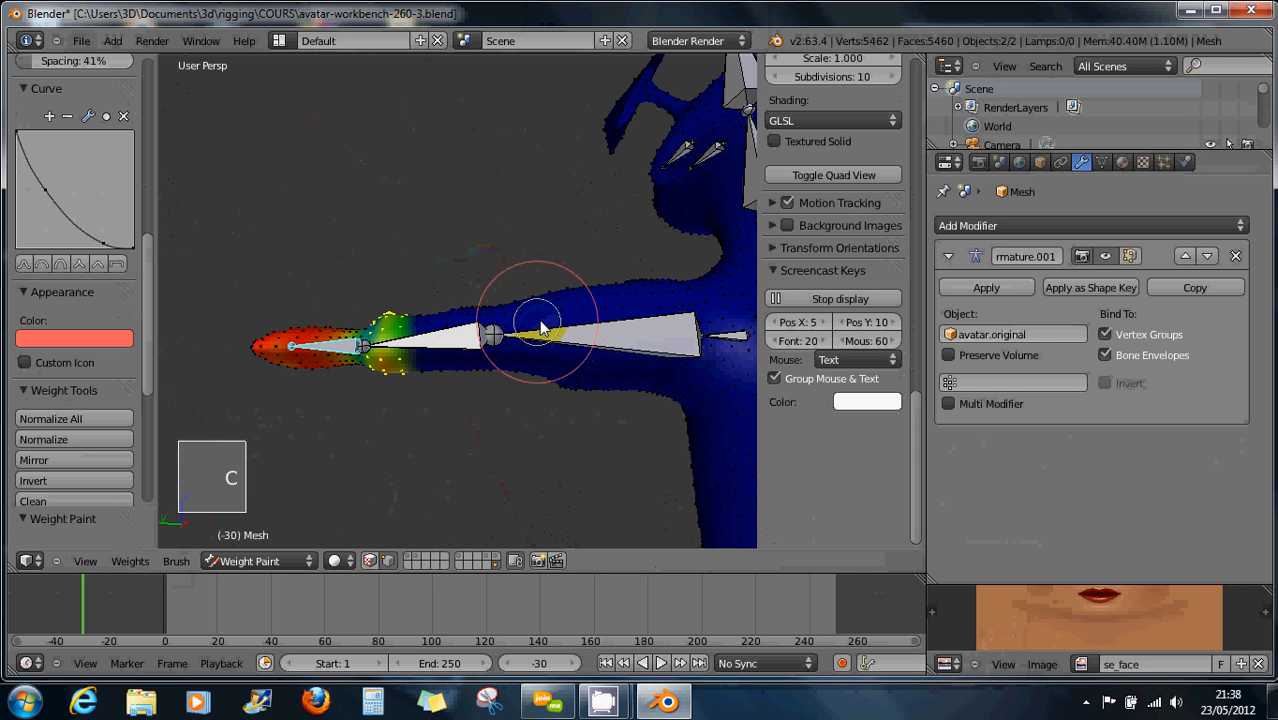
{"action": "mouse_move", "coordinate": [522, 305]}
{"action": "left_mouse_down"}
{"action": "mouse_move", "coordinate": [571, 305]}
{"action": "mouse_move", "coordinate": [569, 325]}
{"action": "left_mouse_up"}
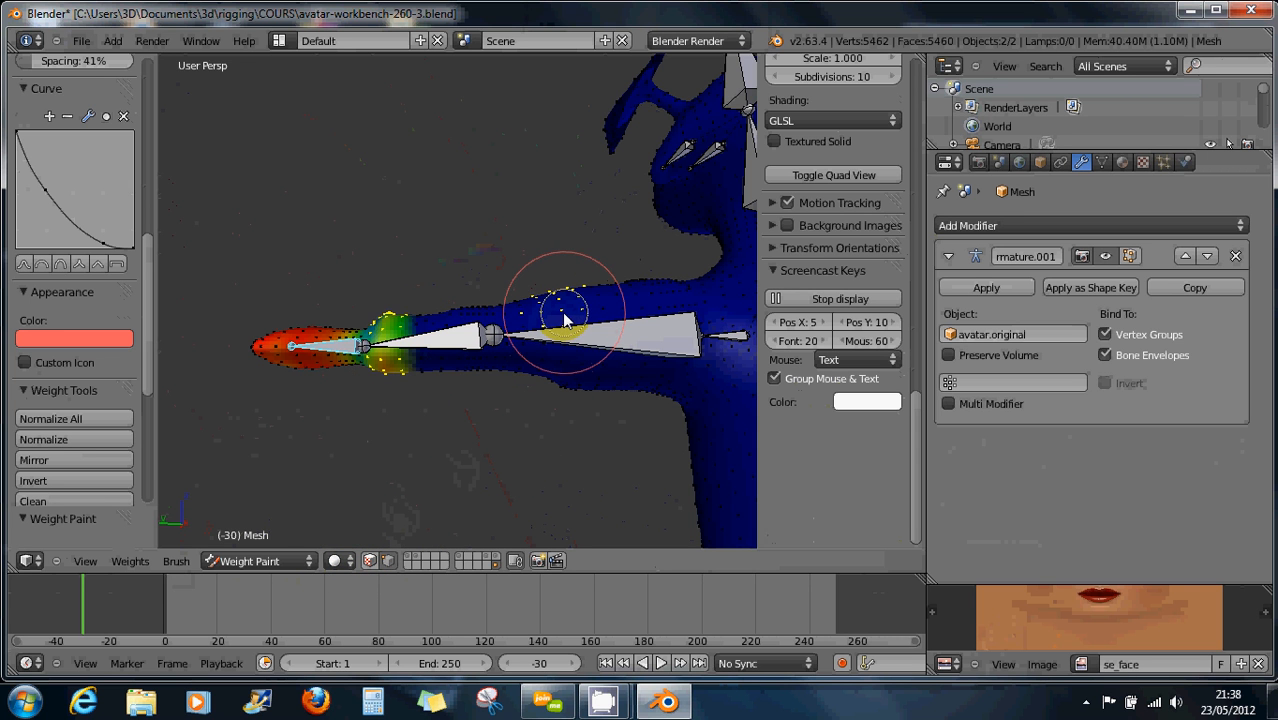
{"action": "right_click", "coordinate": [514, 417]}
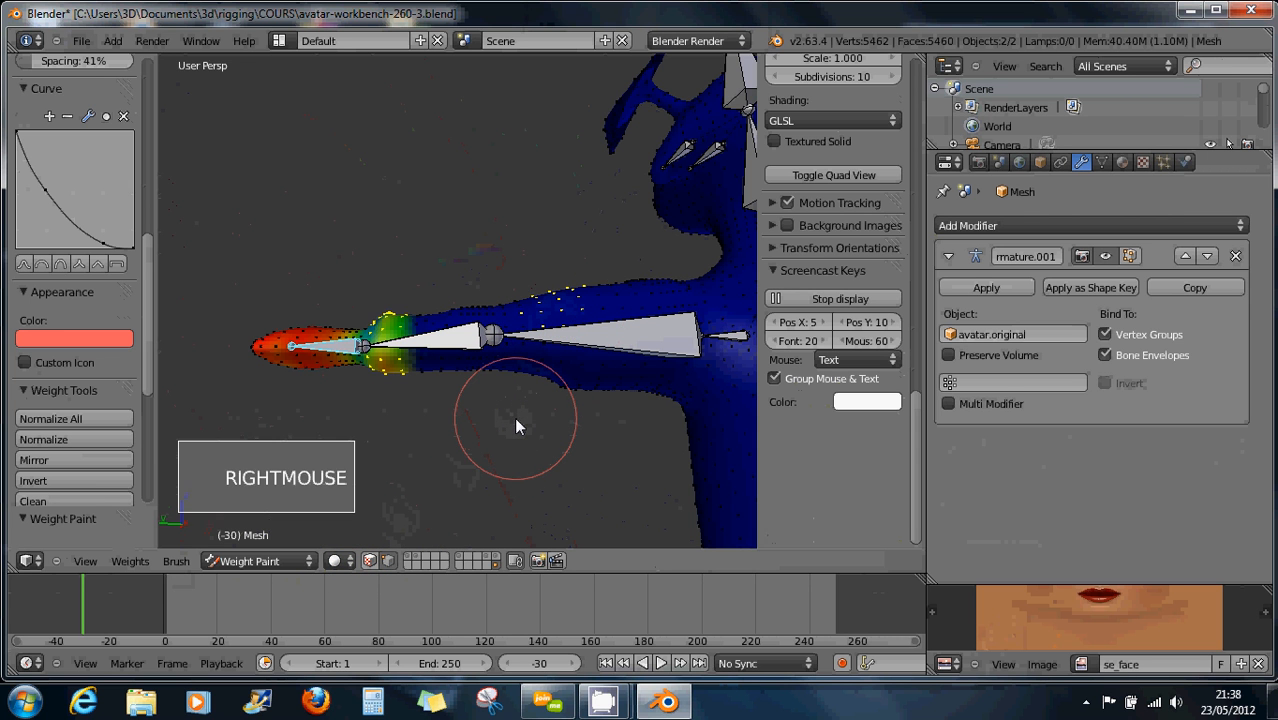
Paint the selected patch of upper arm vertices with weight 0.885
{"action": "left_click", "coordinate": [562, 316]}
{"action": "left_click", "coordinate": [564, 317]}
{"action": "left_click", "coordinate": [566, 318]}
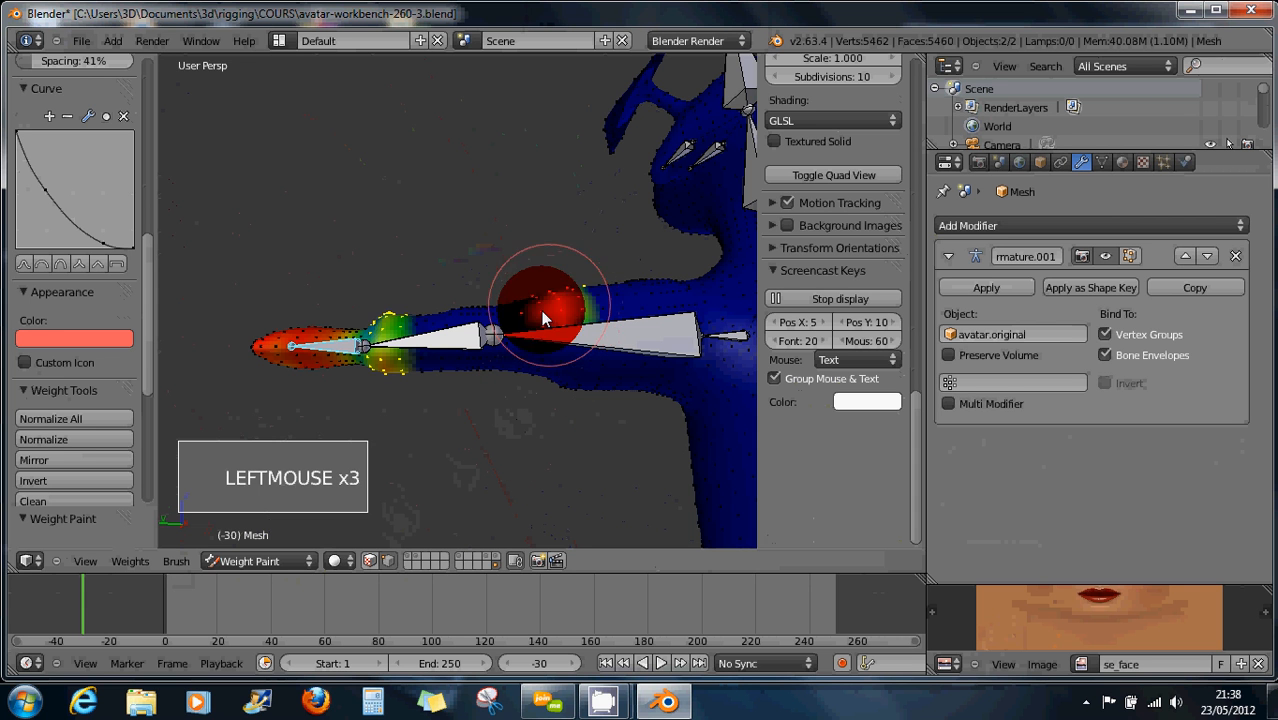
Continue brushing over the selected upper arm vertices above the elbow until the whole patch is evenly covered with weight
{"action": "left_click", "coordinate": [569, 319]}
{"action": "left_click", "coordinate": [571, 319]}
{"action": "left_click", "coordinate": [573, 320]}
{"action": "left_click", "coordinate": [566, 319]}
{"action": "left_click", "coordinate": [550, 317]}
{"action": "left_click", "coordinate": [533, 315]}
{"action": "left_click", "coordinate": [559, 315]}
{"action": "left_click", "coordinate": [559, 319]}
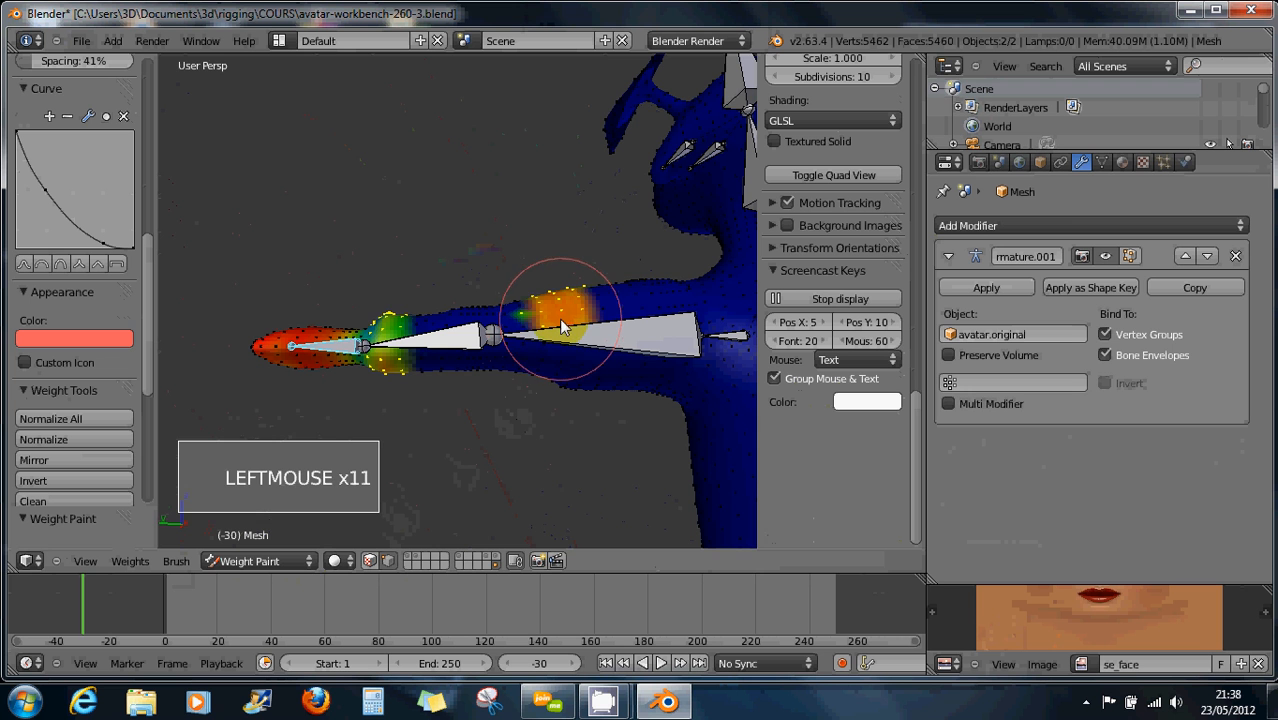
Replace the patch selection with a single vertex on the hand, and examine the painted upper arm
{"action": "right_click_drag", "start_coordinate": [316, 347], "coordinate": [441, 424]}
{"action": "right_click", "coordinate": [362, 423]}
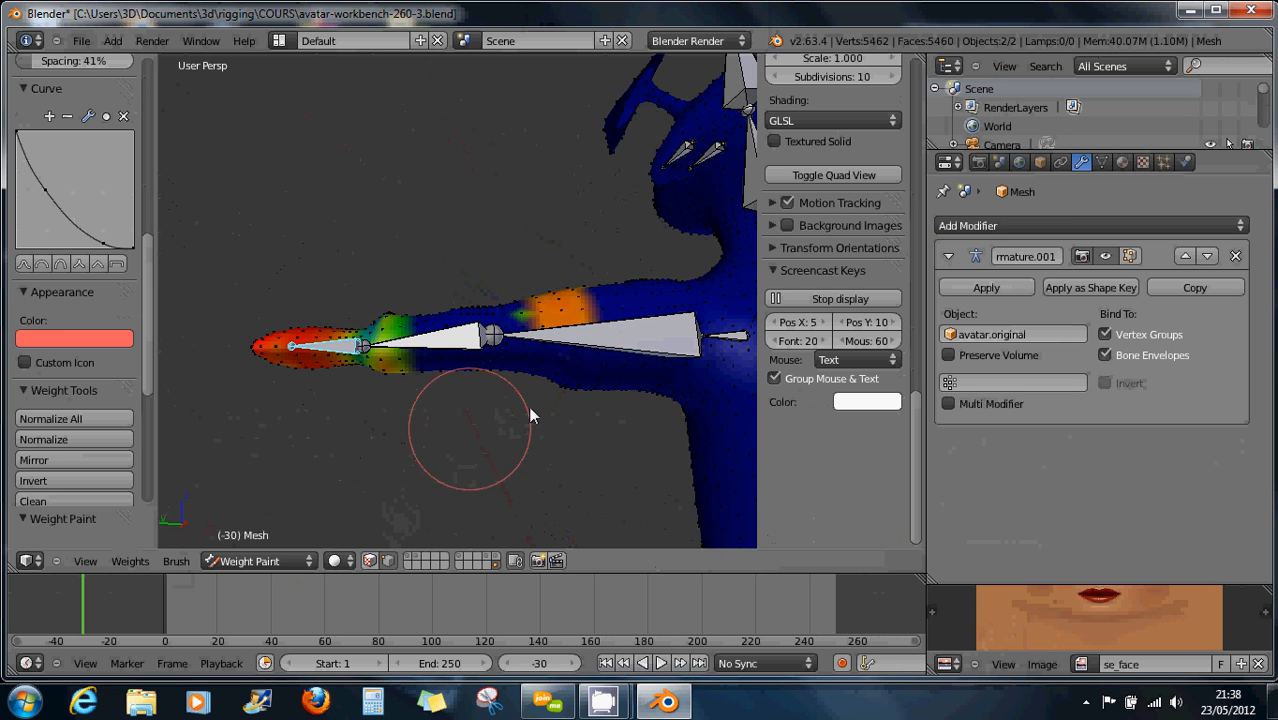
{"action": "middle_click_drag", "start_coordinate": [465, 364], "coordinate": [463, 413]}
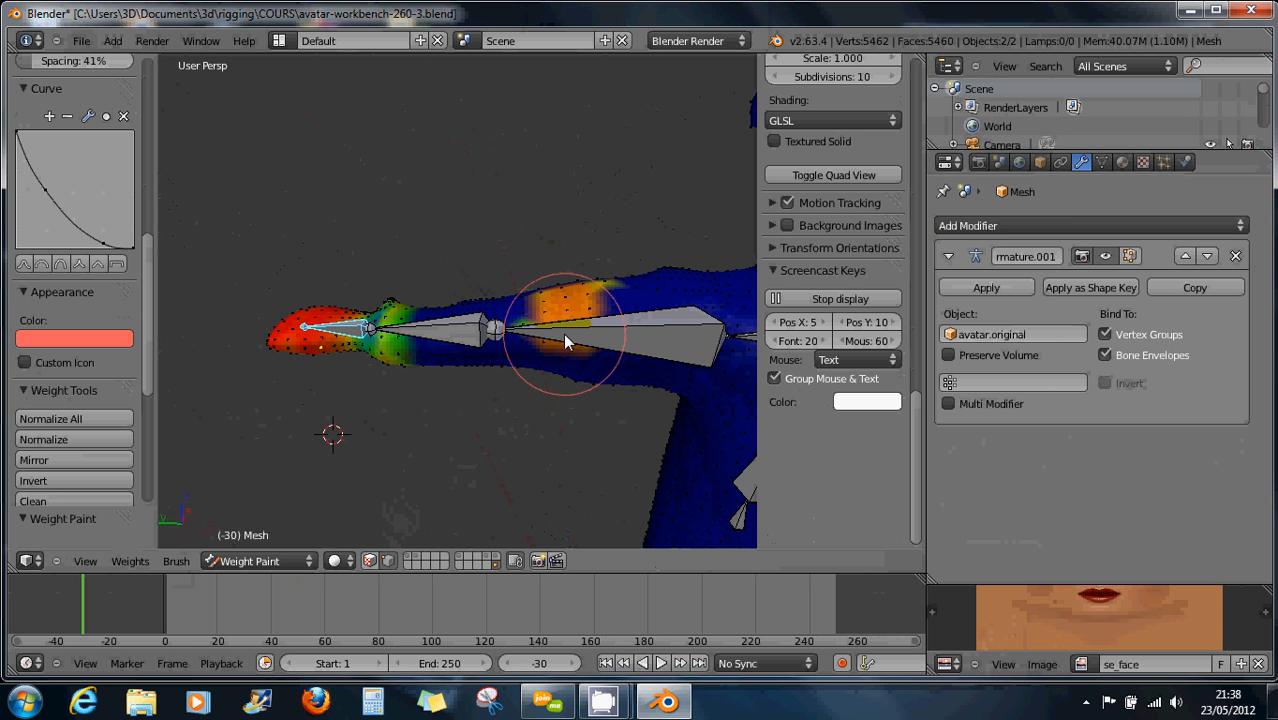
{"action": "scroll", "coordinate": [585, 375], "scroll_direction": "down", "scroll_amount": 2}
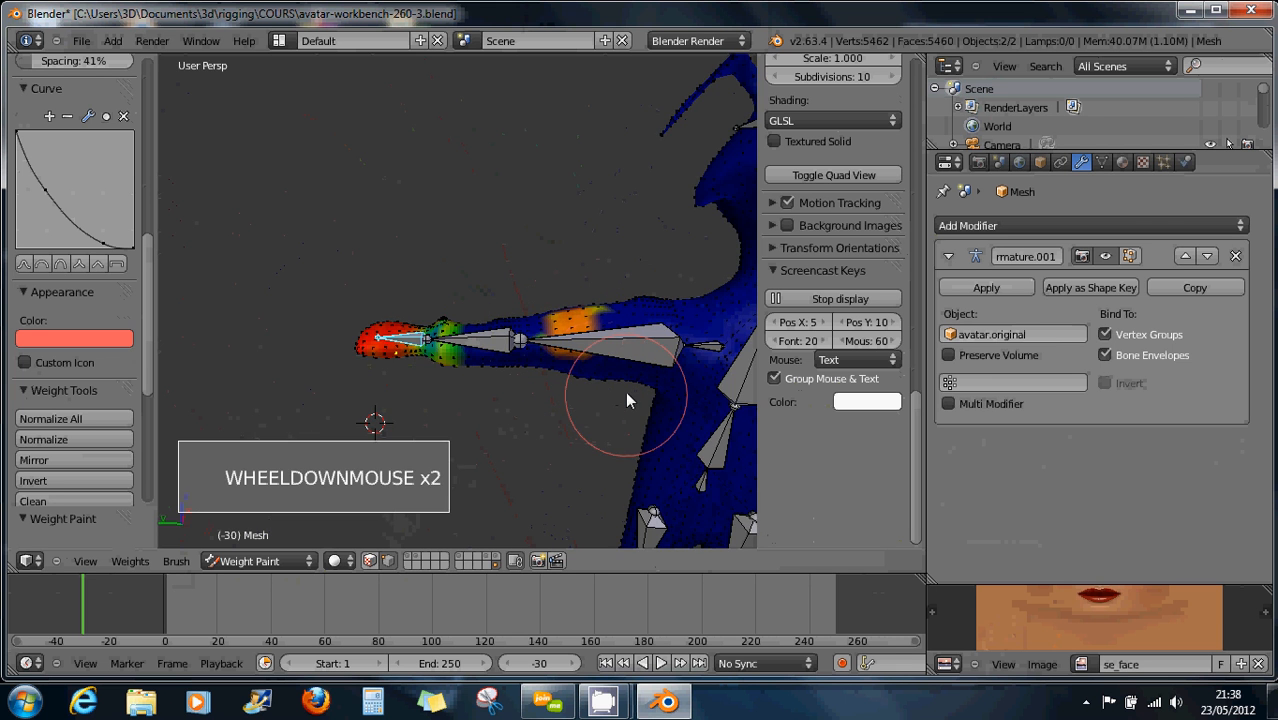
Switch the mesh to Edit Mode and box-select the avatar's right leg from mid-thigh down to the lower shin
{"action": "middle_click_drag", "start_coordinate": [650, 413], "coordinate": [488, 148], "text": "shift"}
{"action": "middle_click_drag", "start_coordinate": [621, 362], "coordinate": [584, 298], "text": "shift"}
{"action": "mouse_move", "coordinate": [556, 347]}
{"action": "middle_mouse_down"}
{"action": "mouse_move", "coordinate": [549, 333]}
{"action": "mouse_move", "coordinate": [540, 342]}
{"action": "middle_mouse_up"}
{"action": "scroll", "coordinate": [540, 342], "scroll_direction": "up", "scroll_amount": 1}
{"action": "scroll", "coordinate": [541, 344], "scroll_direction": "up", "scroll_amount": 2}
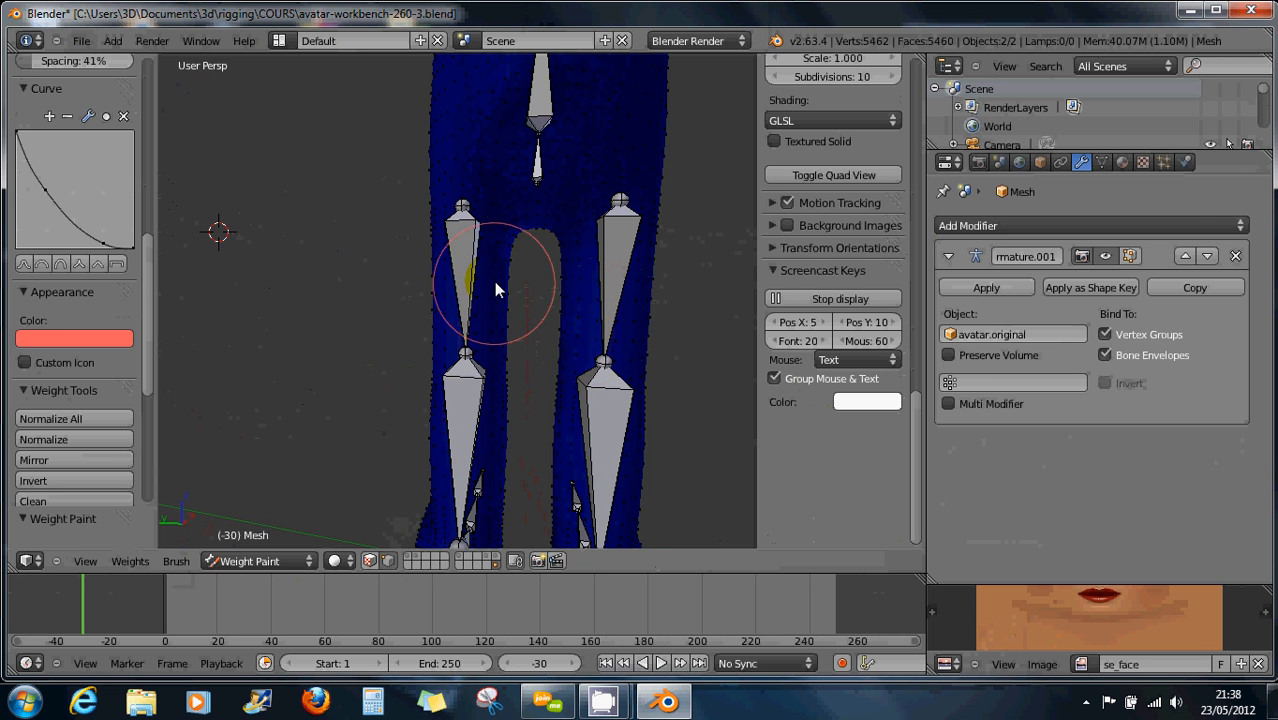
{"action": "left_click", "coordinate": [246, 561]}
{"action": "left_click", "coordinate": [251, 523]}
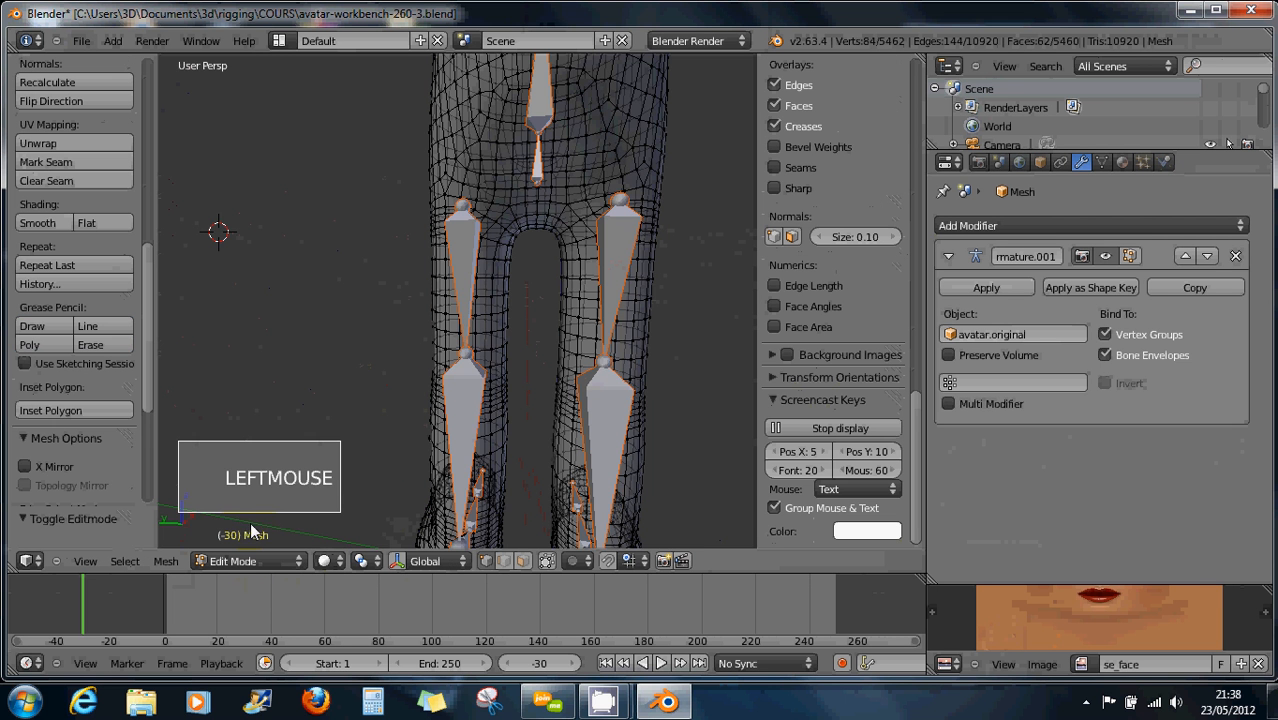
{"action": "middle_click_drag", "start_coordinate": [447, 376], "coordinate": [450, 305]}
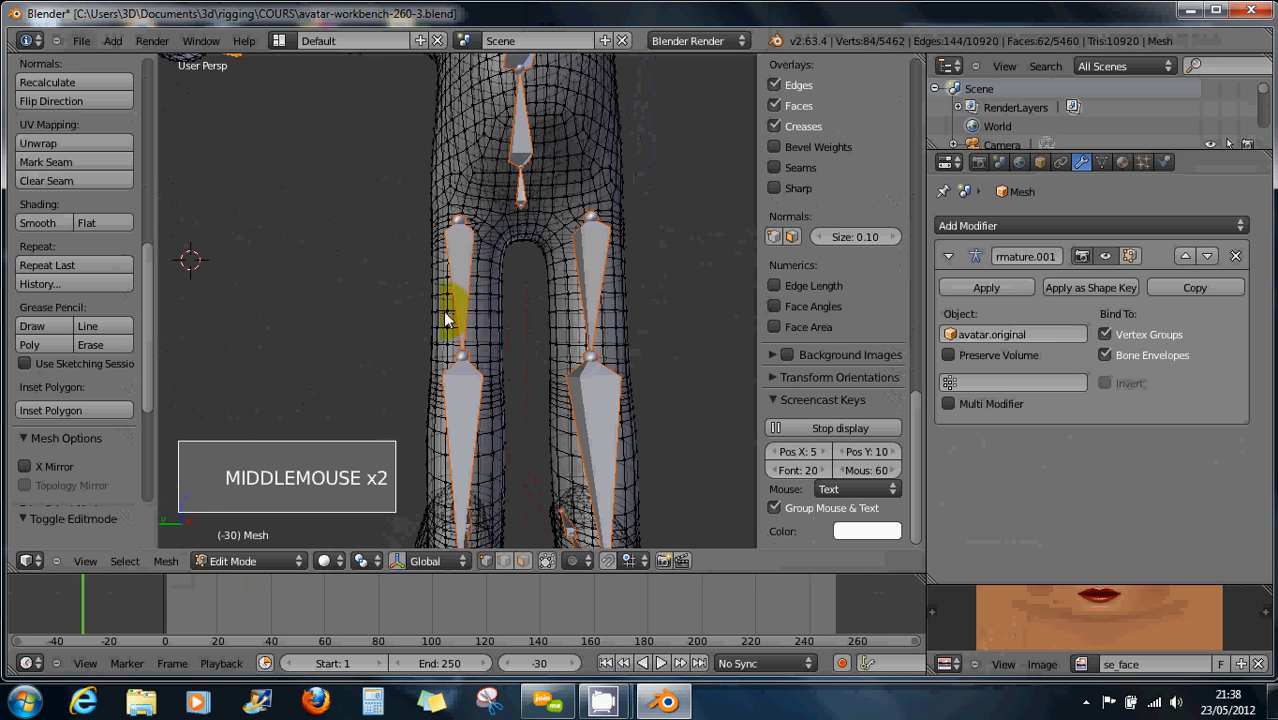
{"action": "middle_click_drag", "start_coordinate": [459, 374], "coordinate": [451, 366]}
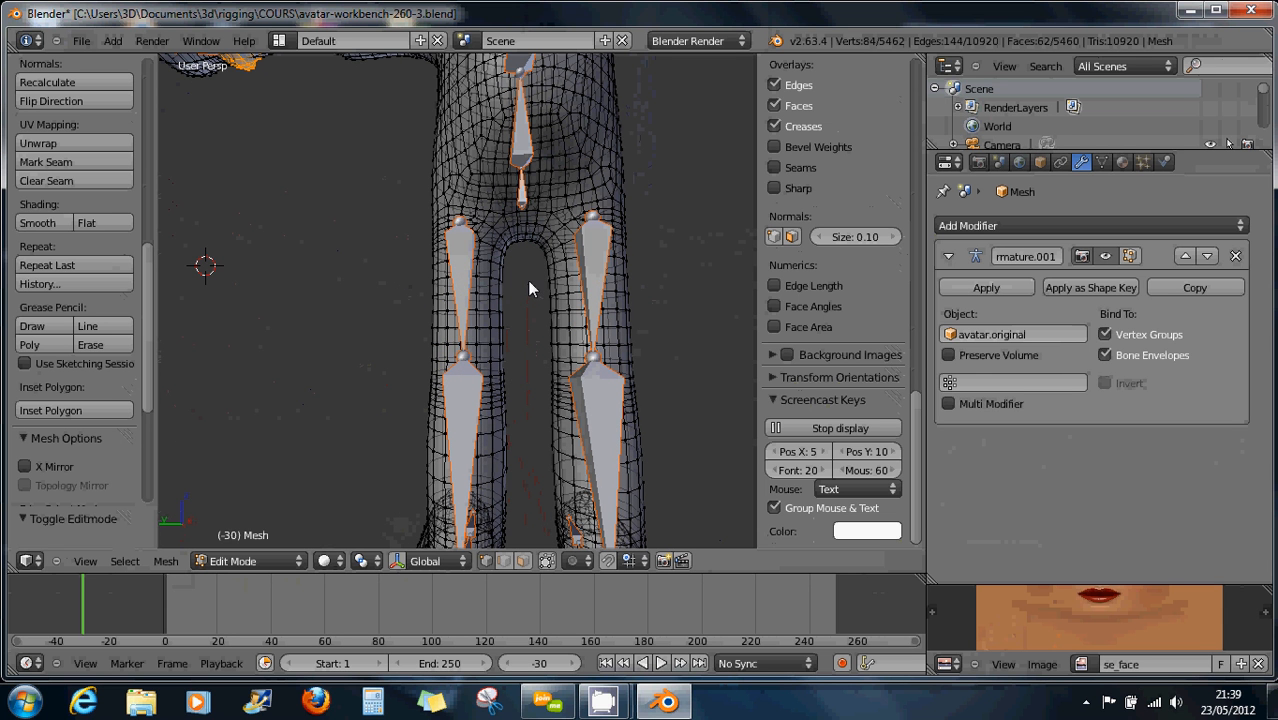
{"action": "key", "text": "b"}
{"action": "left_click_drag", "start_coordinate": [527, 280], "coordinate": [692, 512]}
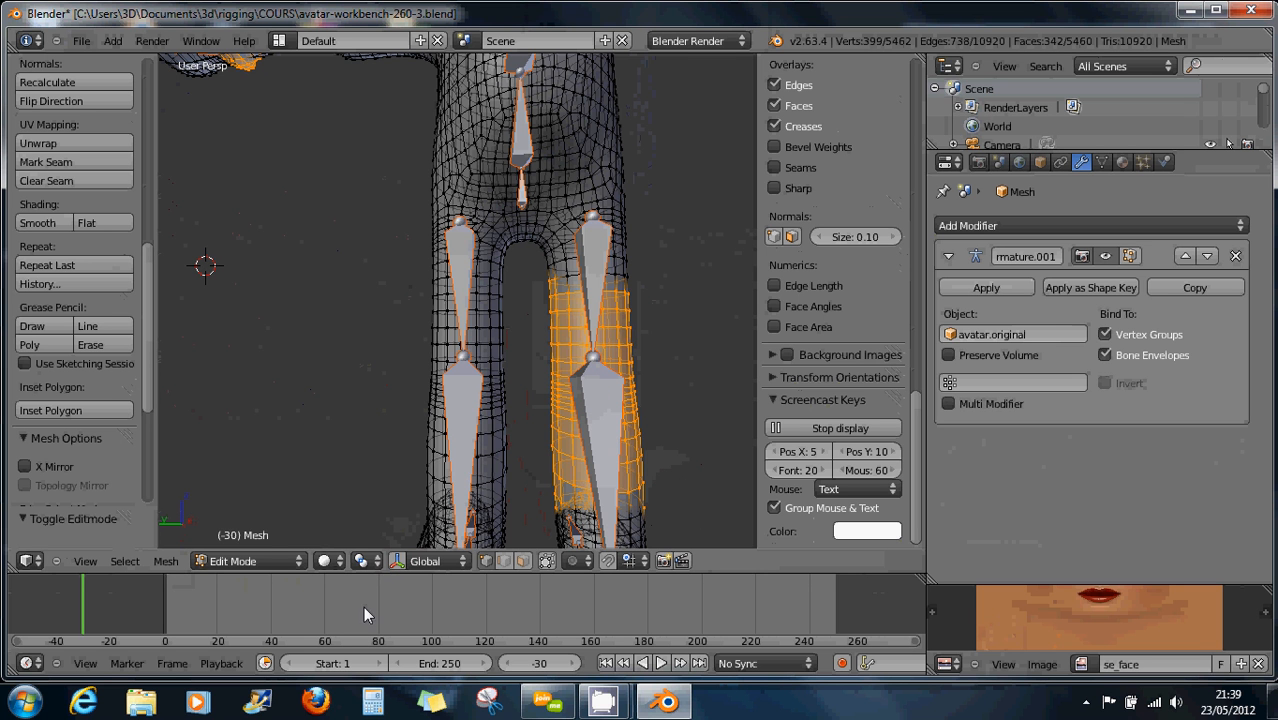
Return the mesh to Weight Paint mode with the leg vertices still selected
{"action": "left_click", "coordinate": [225, 562]}
{"action": "left_click", "coordinate": [229, 561]}
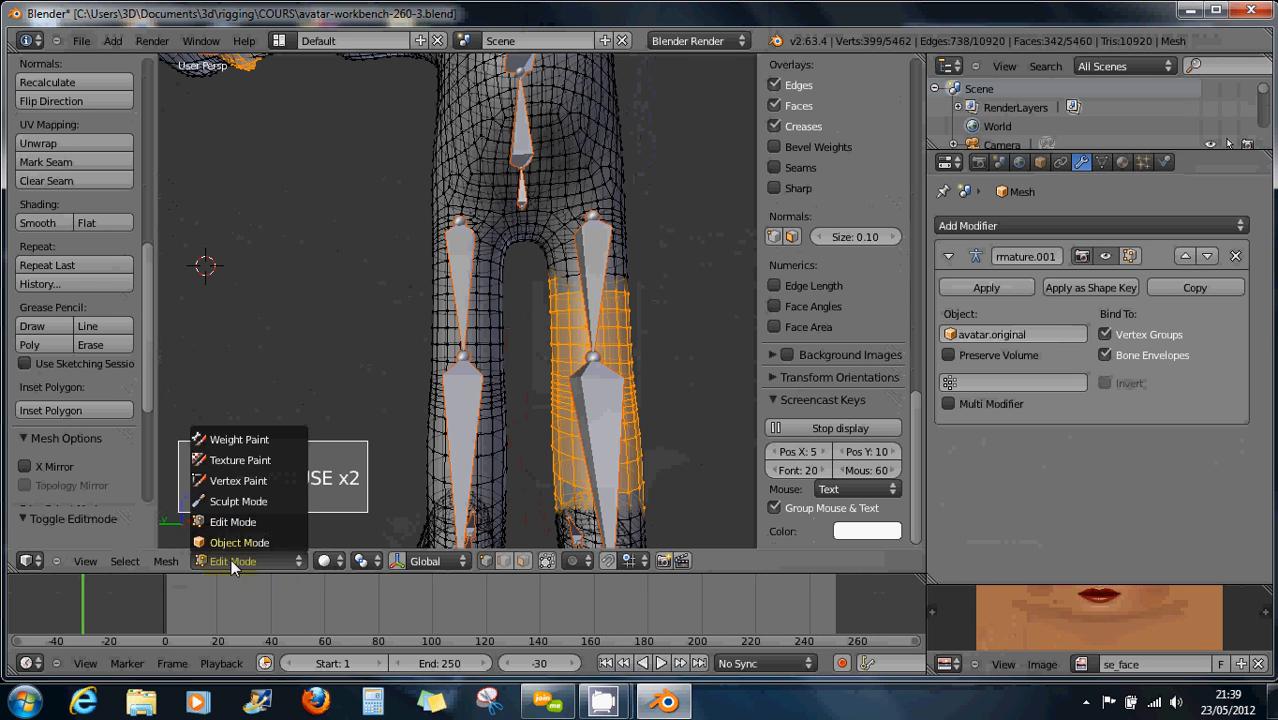
{"action": "left_click", "coordinate": [237, 437]}
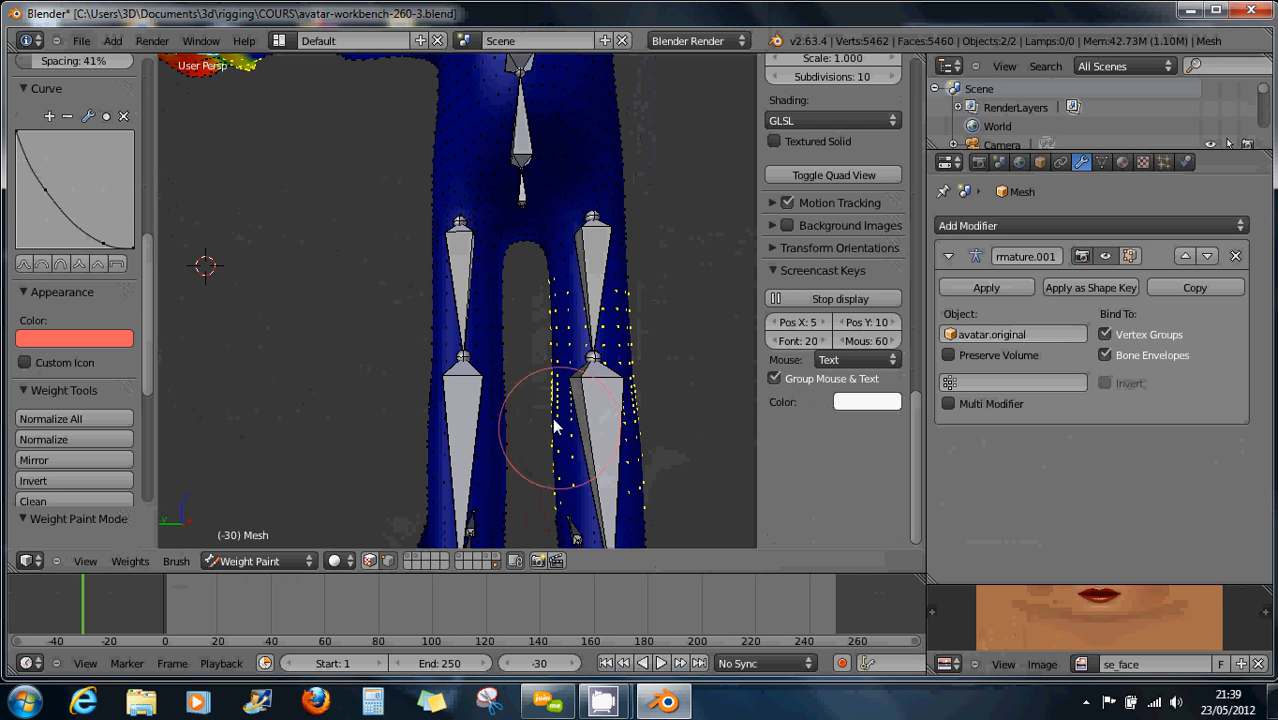
Try to select the left lower leg bone while the vertex selection mask is active in Weight Paint mode
{"action": "right_click", "coordinate": [458, 396]}
{"action": "right_click", "coordinate": [462, 405]}
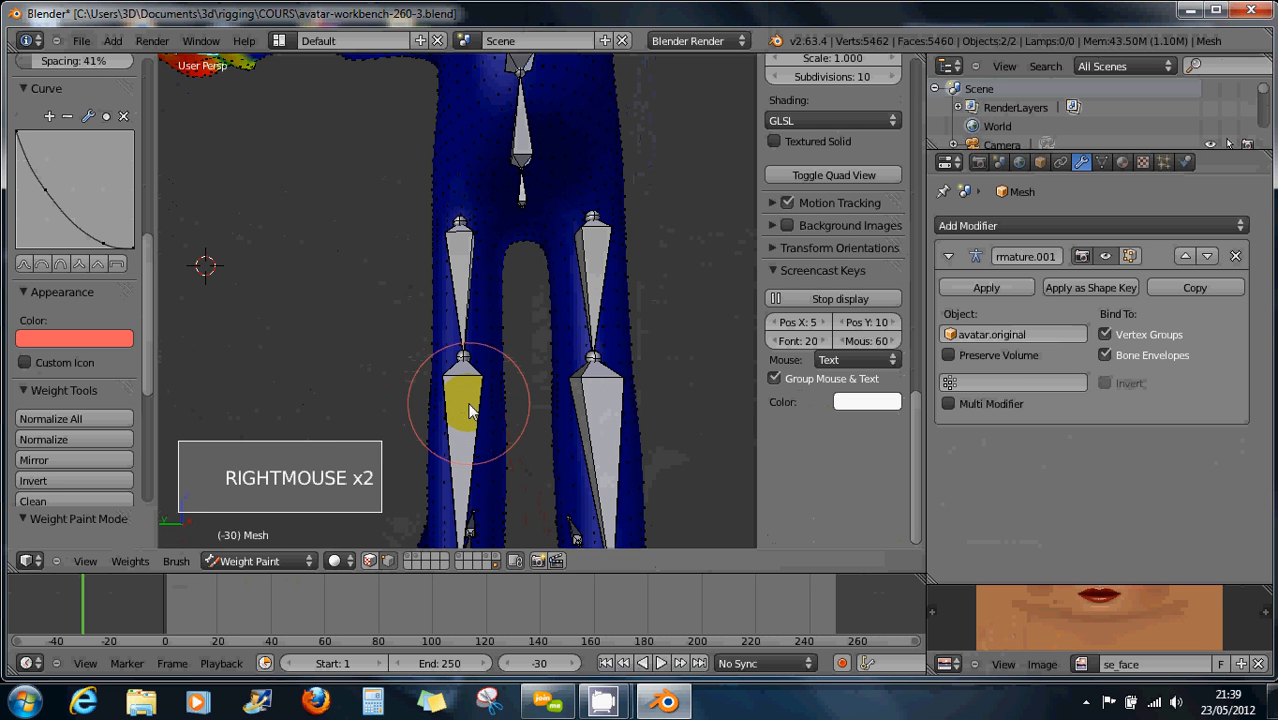
{"action": "right_click", "coordinate": [460, 390]}
{"action": "scroll", "coordinate": [455, 400], "scroll_direction": "up", "scroll_amount": 3}
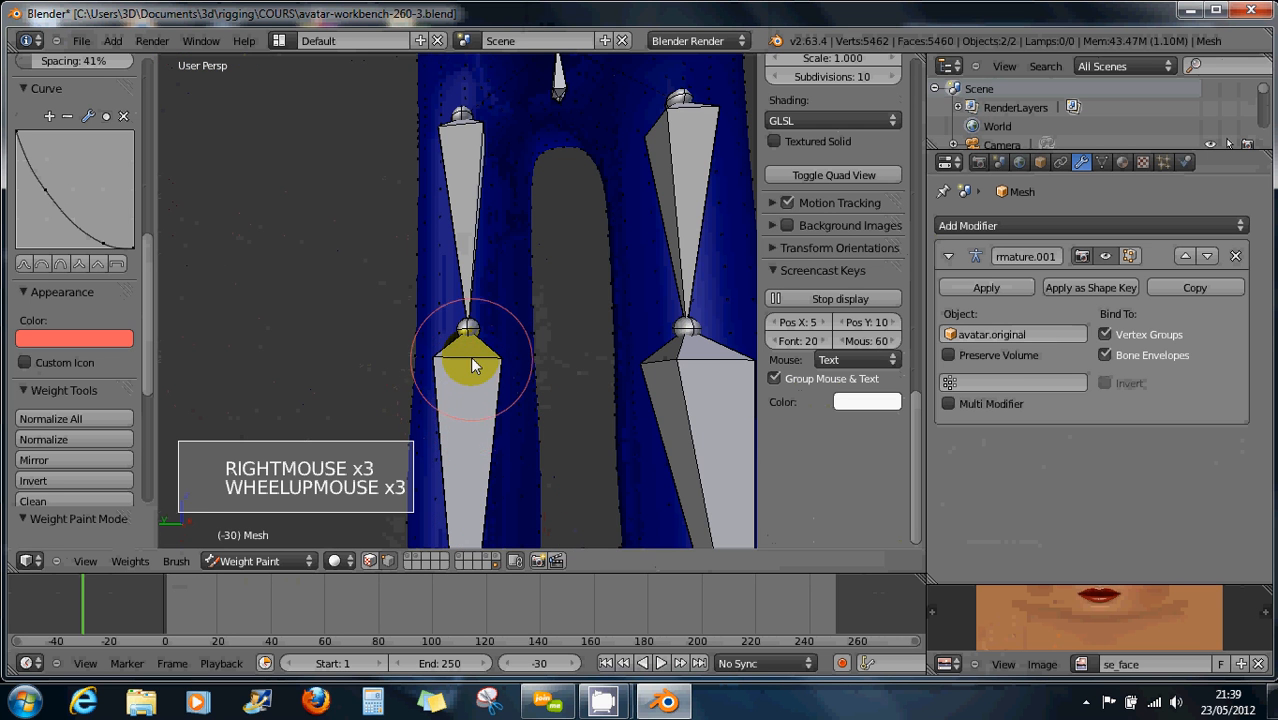
{"action": "right_click", "coordinate": [470, 372]}
{"action": "left_click", "coordinate": [466, 372]}
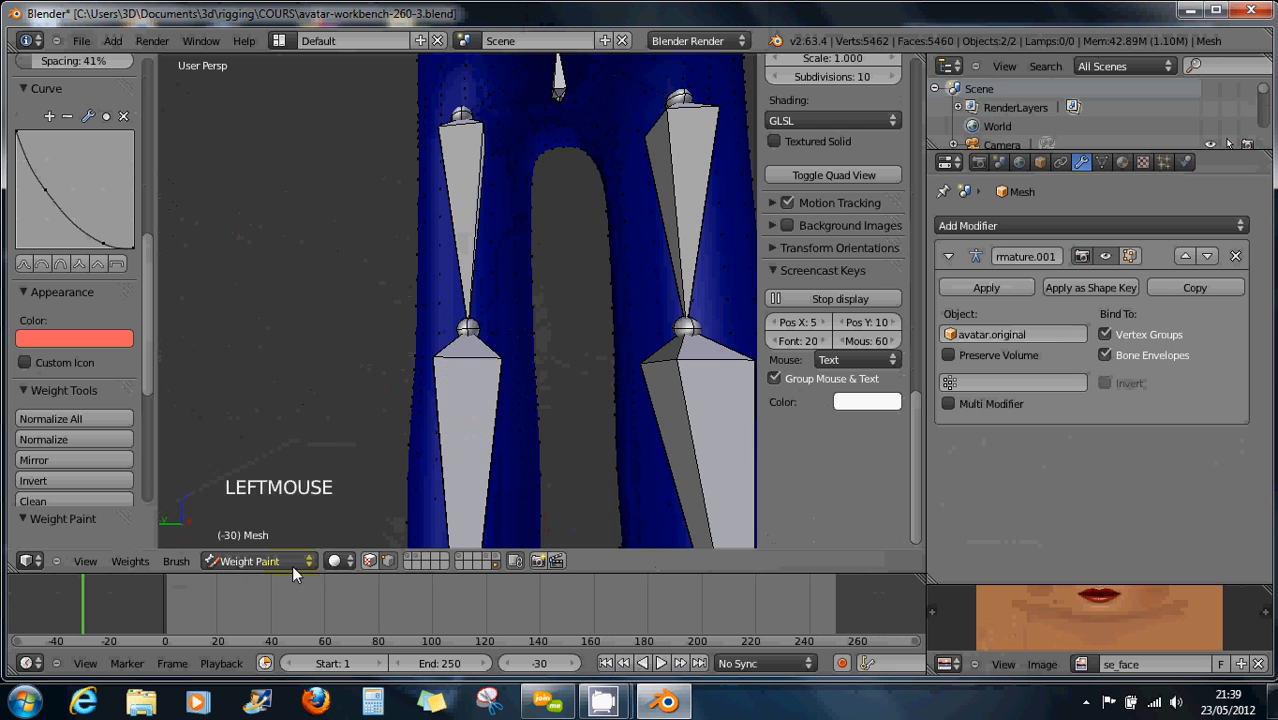
{"action": "right_click", "coordinate": [488, 400]}
{"action": "scroll", "coordinate": [508, 378], "scroll_direction": "down", "scroll_amount": 4}
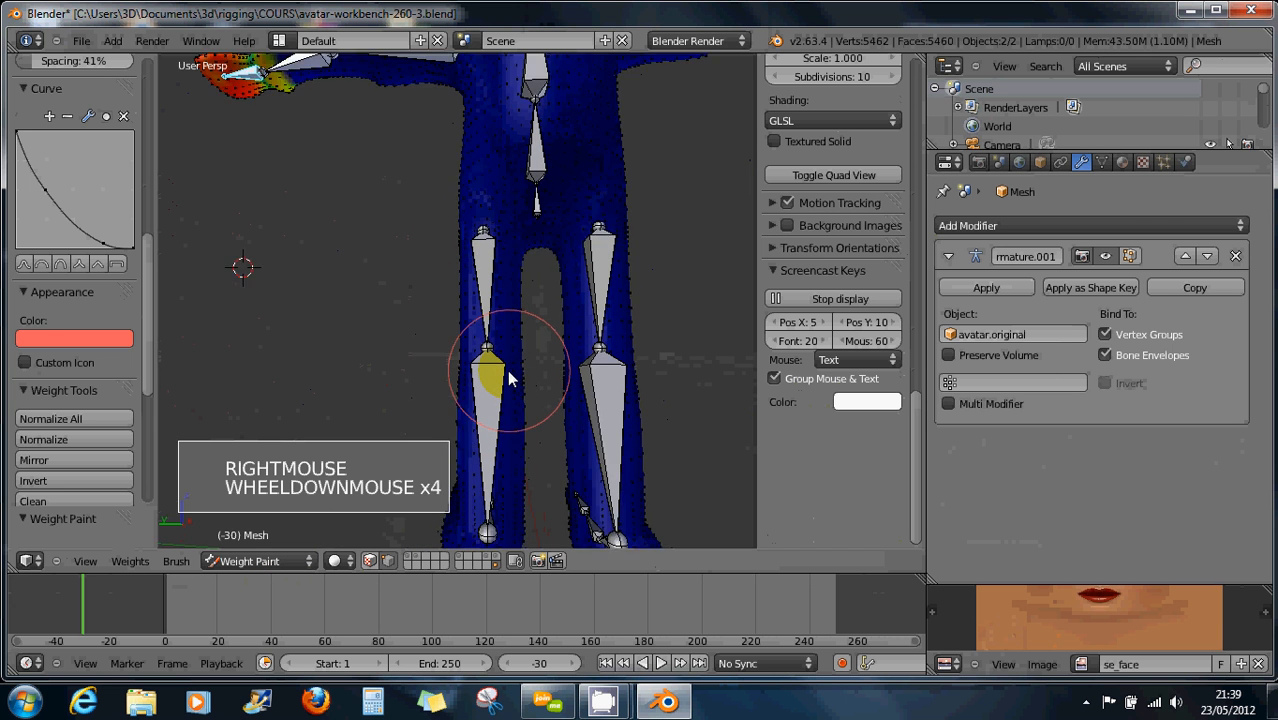
Try to select the left forearm bone near the elbow while the vertex selection mask is active
{"action": "scroll", "coordinate": [508, 378], "scroll_direction": "down", "scroll_amount": 2}
{"action": "right_click", "coordinate": [340, 143]}
{"action": "right_click", "coordinate": [365, 140]}
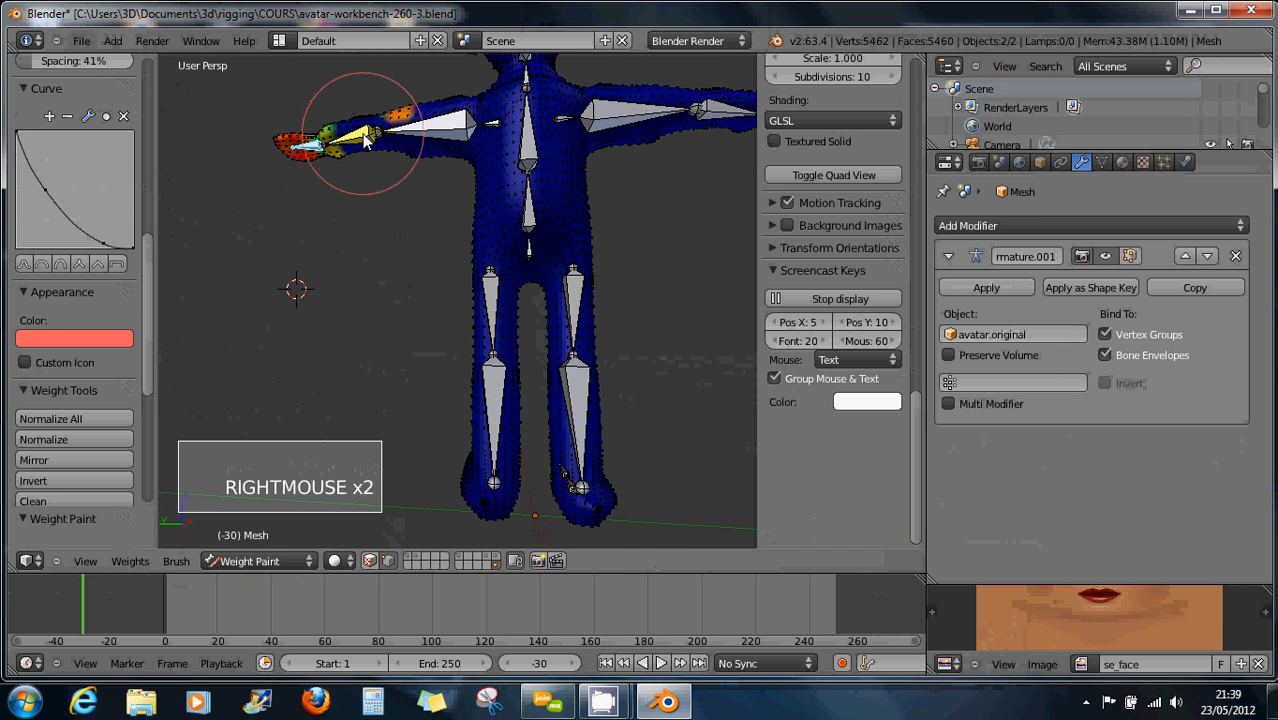
{"action": "middle_click_drag", "start_coordinate": [365, 140], "coordinate": [386, 207]}
{"action": "scroll", "coordinate": [349, 132], "scroll_direction": "up", "scroll_amount": 5}
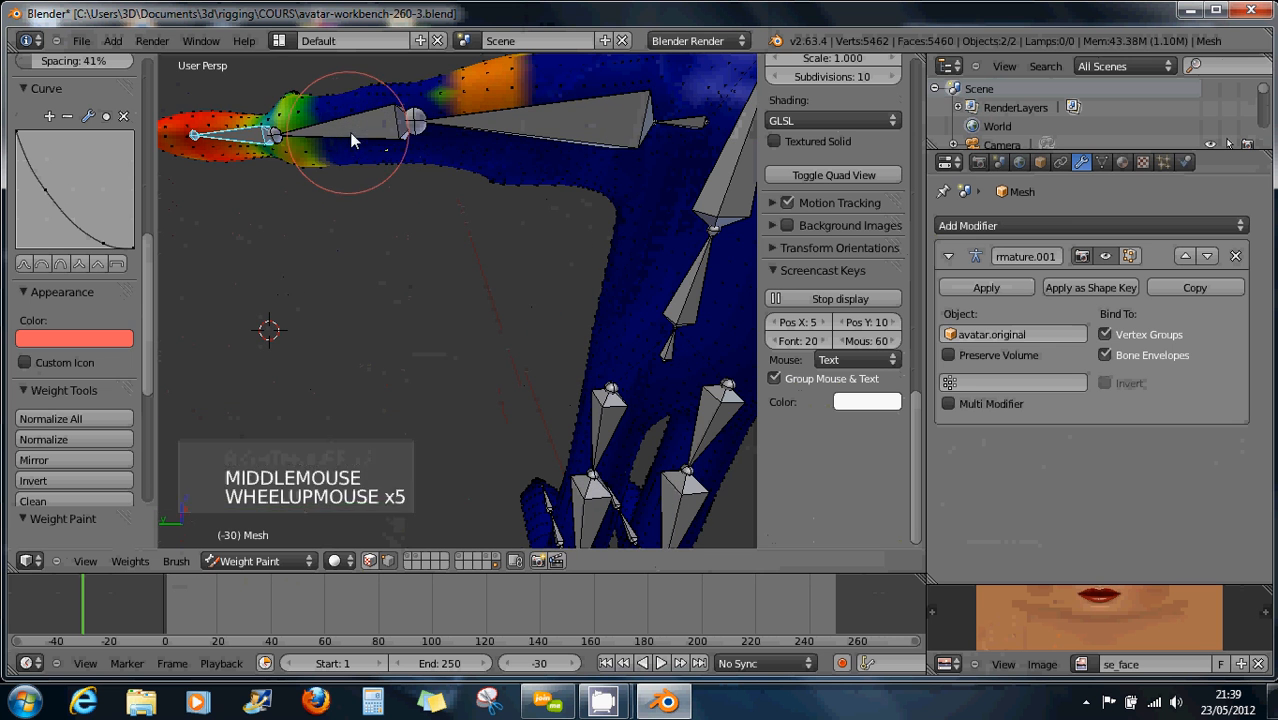
{"action": "right_click", "coordinate": [387, 124]}
{"action": "right_click", "coordinate": [404, 125]}
{"action": "left_click", "coordinate": [404, 125]}
{"action": "left_click", "coordinate": [352, 130]}
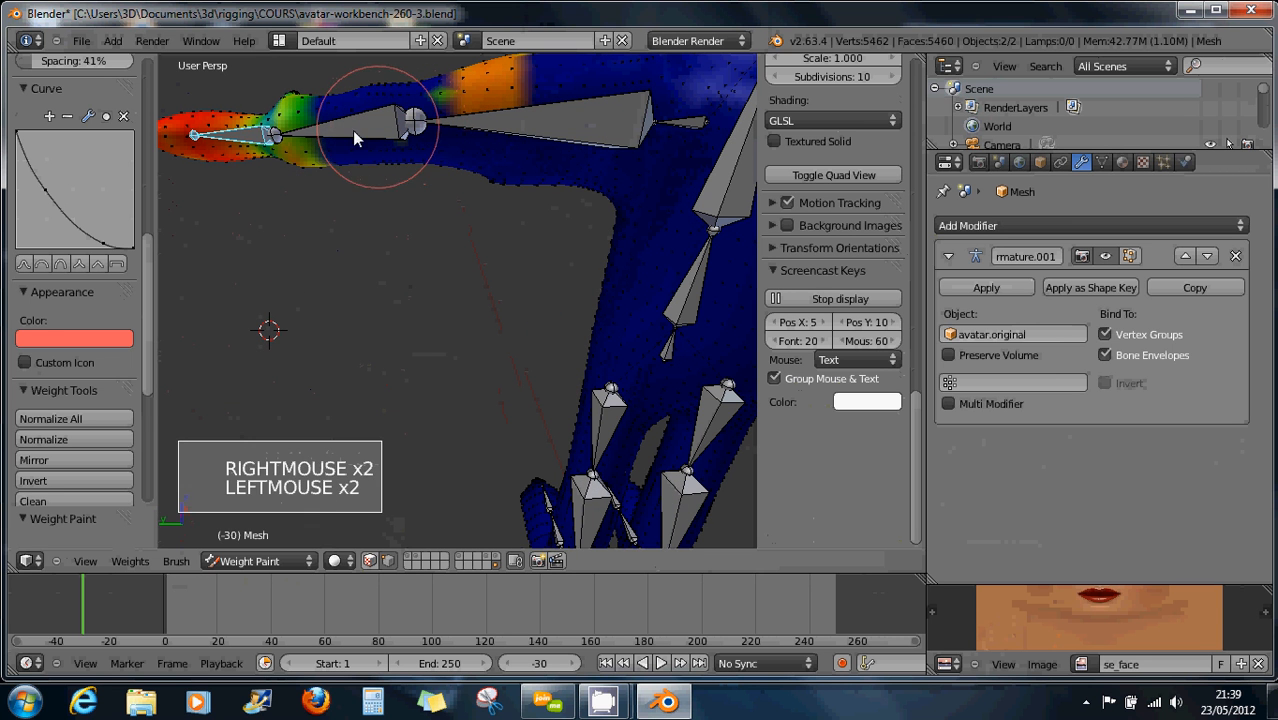
{"action": "left_click", "coordinate": [228, 142]}
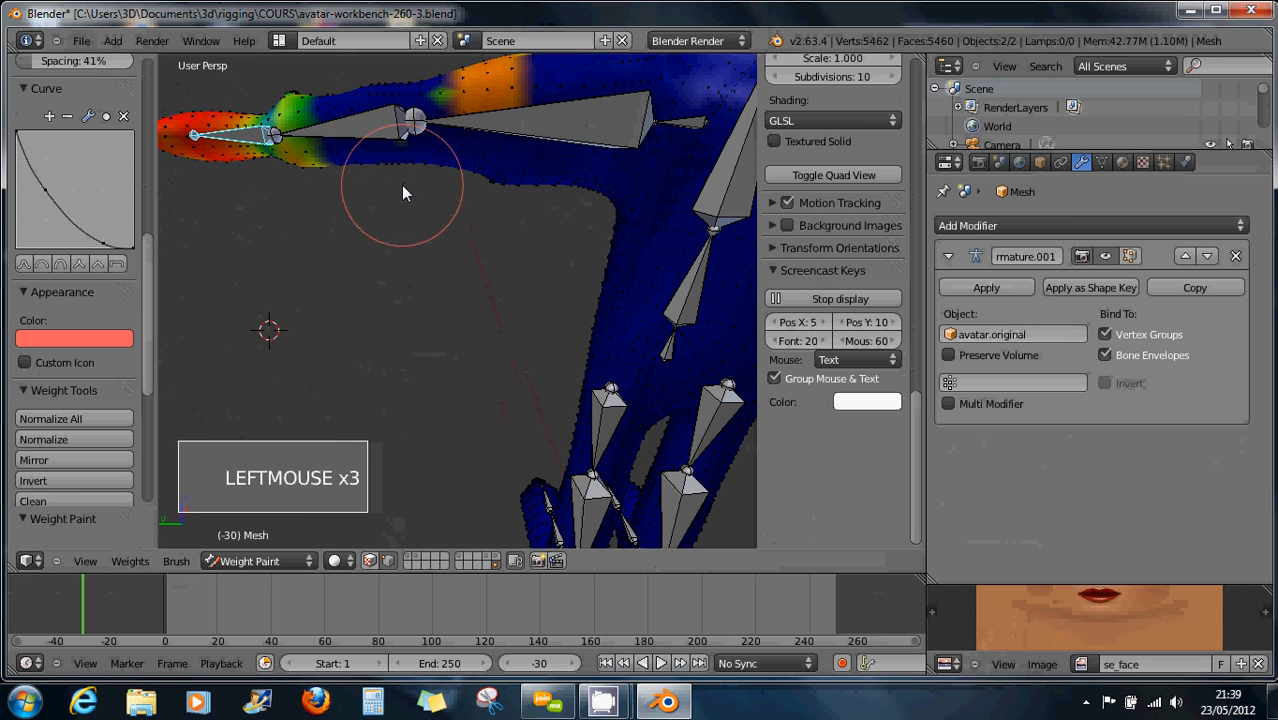
Toggle the selection of all vertices, and retry picking the left forearm bone in Weight Paint mode
{"action": "key", "text": "a"}
{"action": "key", "text": "Escape"}
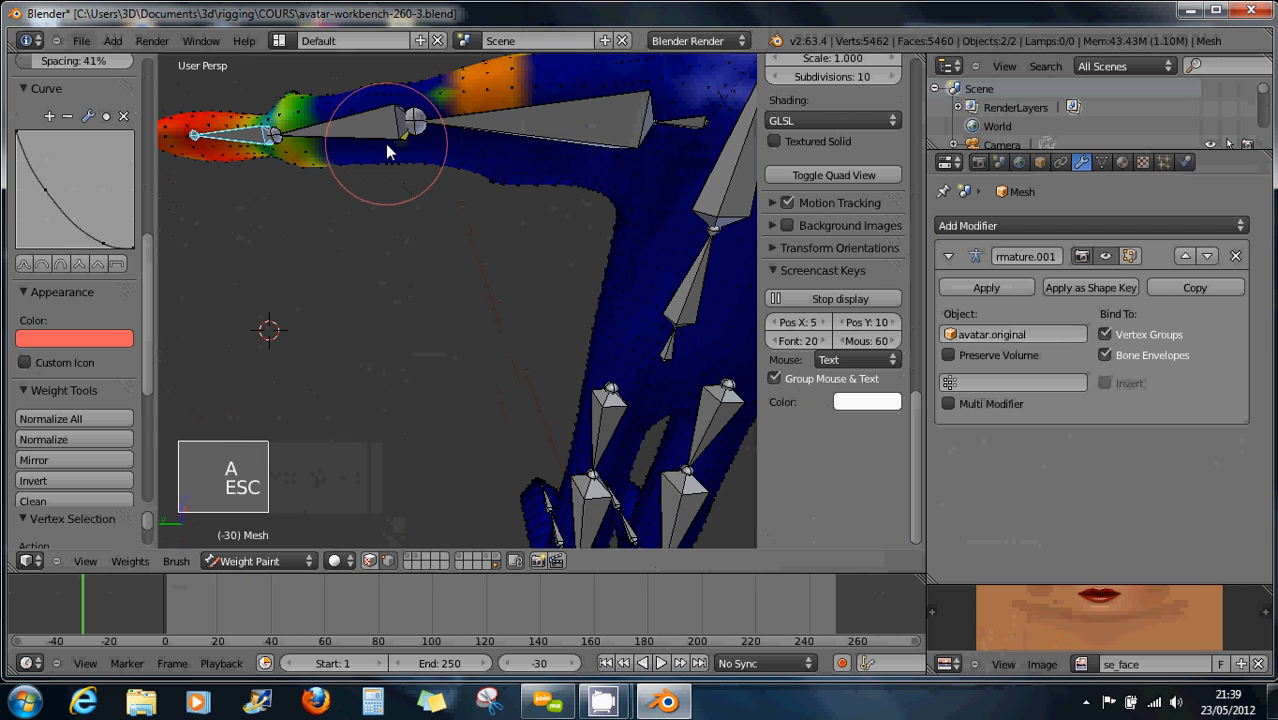
{"action": "right_click", "coordinate": [385, 143]}
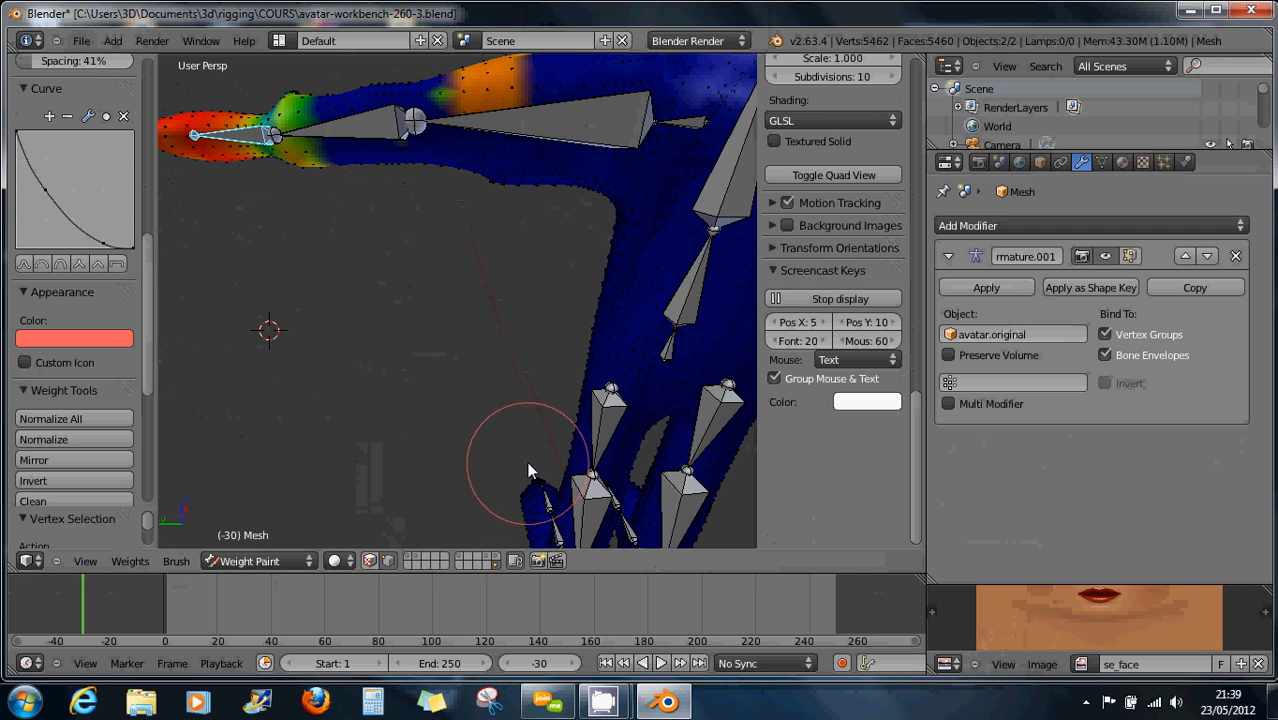
{"action": "left_click", "coordinate": [392, 127]}
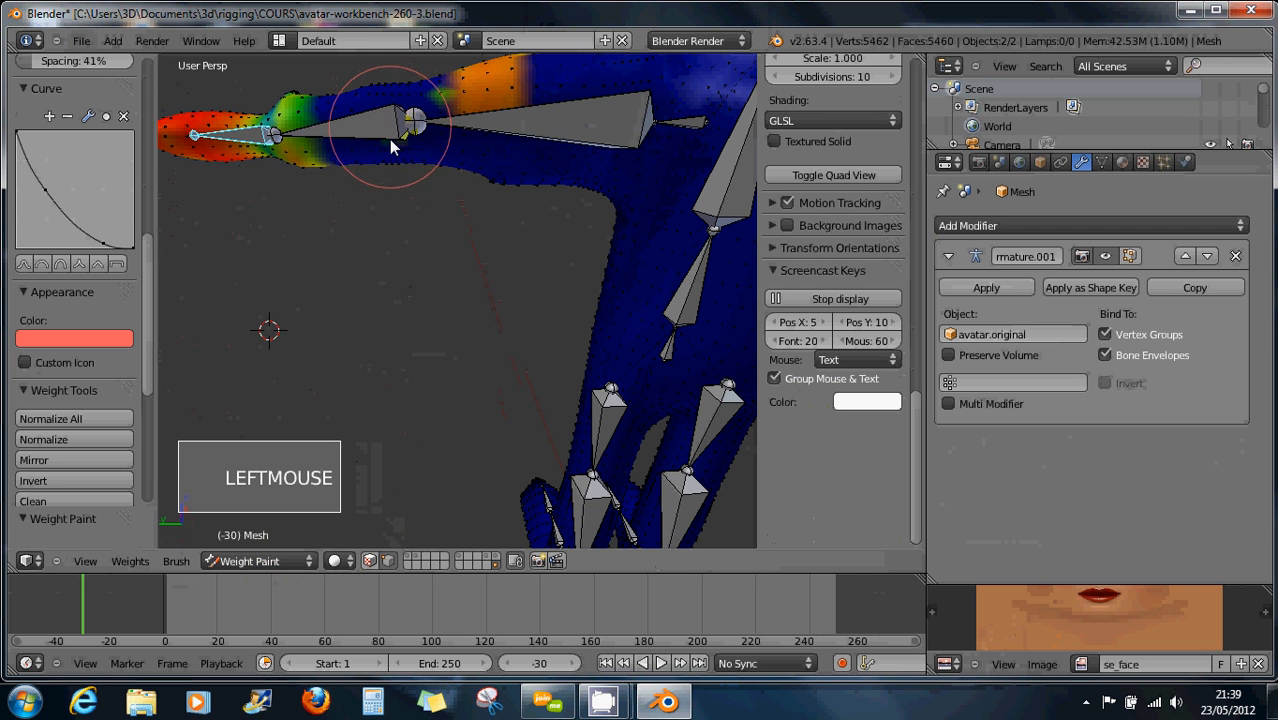
Circle-select a patch of vertices beneath the left elbow, and apply the brush to the neighbouring forearm
{"action": "key", "text": "c"}
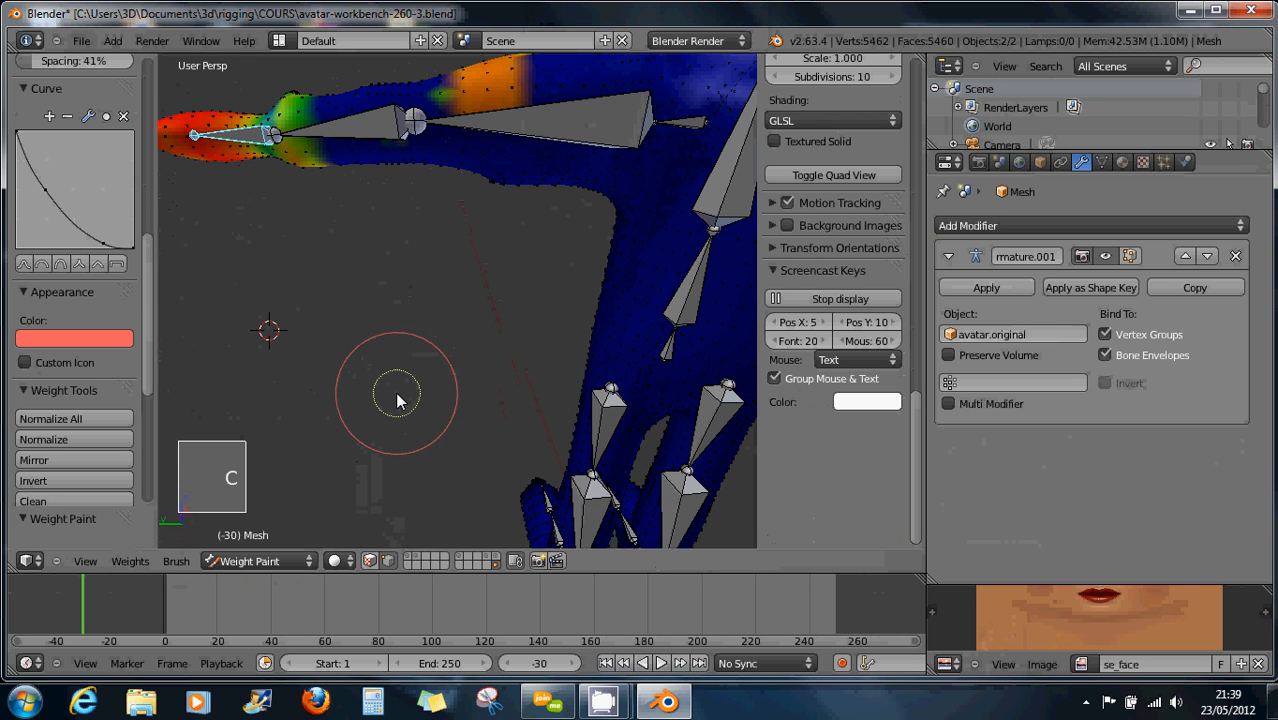
{"action": "left_click", "coordinate": [421, 154]}
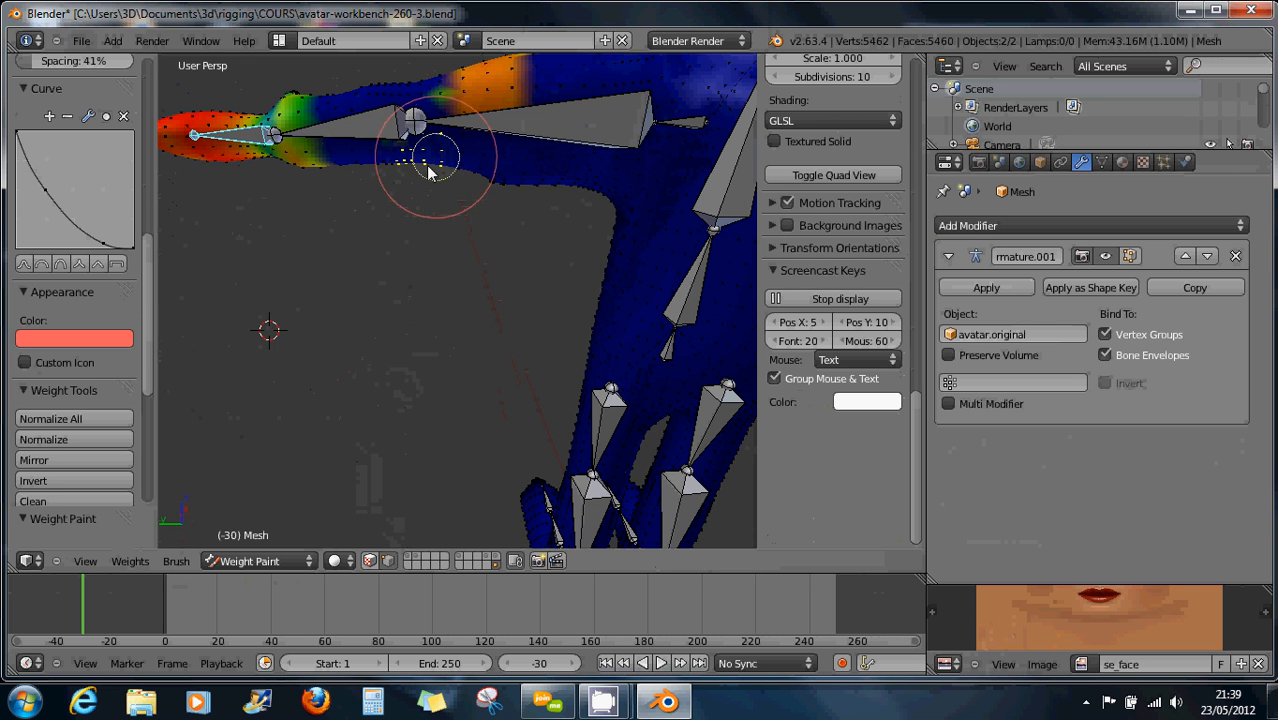
{"action": "right_click", "coordinate": [375, 235]}
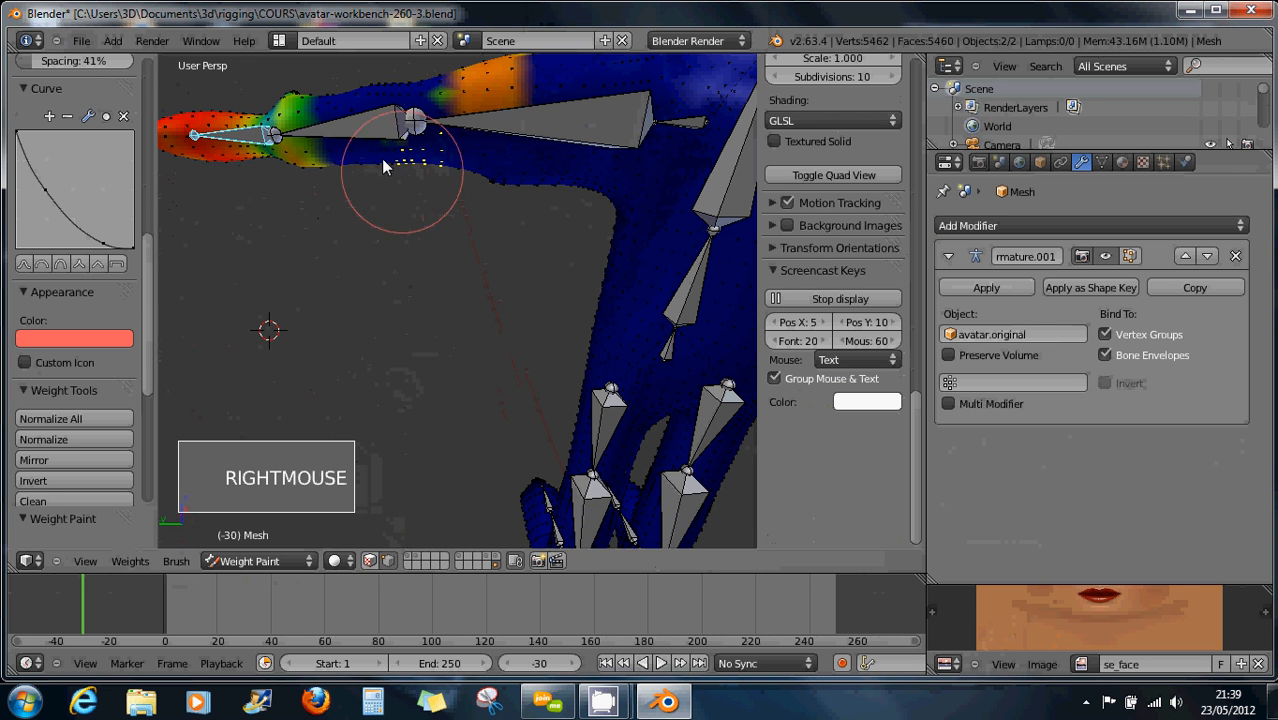
{"action": "left_click", "coordinate": [365, 132]}
{"action": "double_click", "coordinate": [365, 130]}
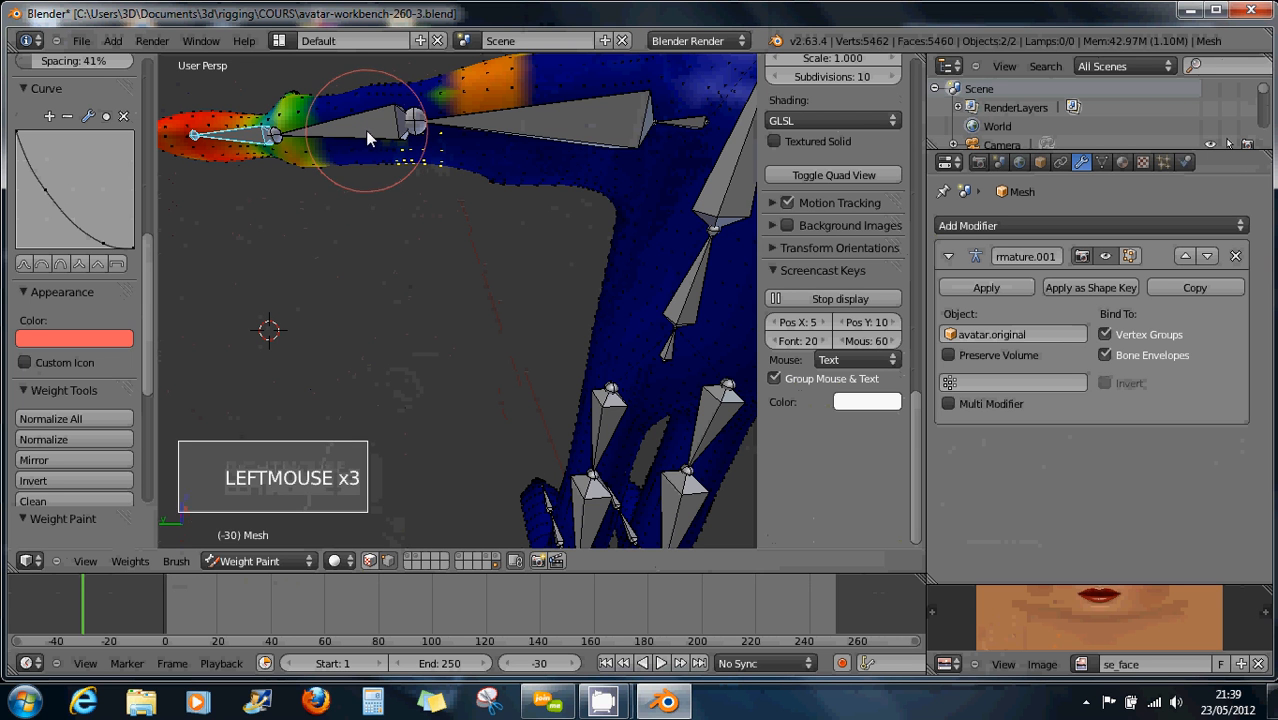
Switch the mesh to Object Mode, pick the armature's mShoulderLeft and mElbowLeft bones in turn, and select all its bones
{"action": "left_click", "coordinate": [242, 561]}
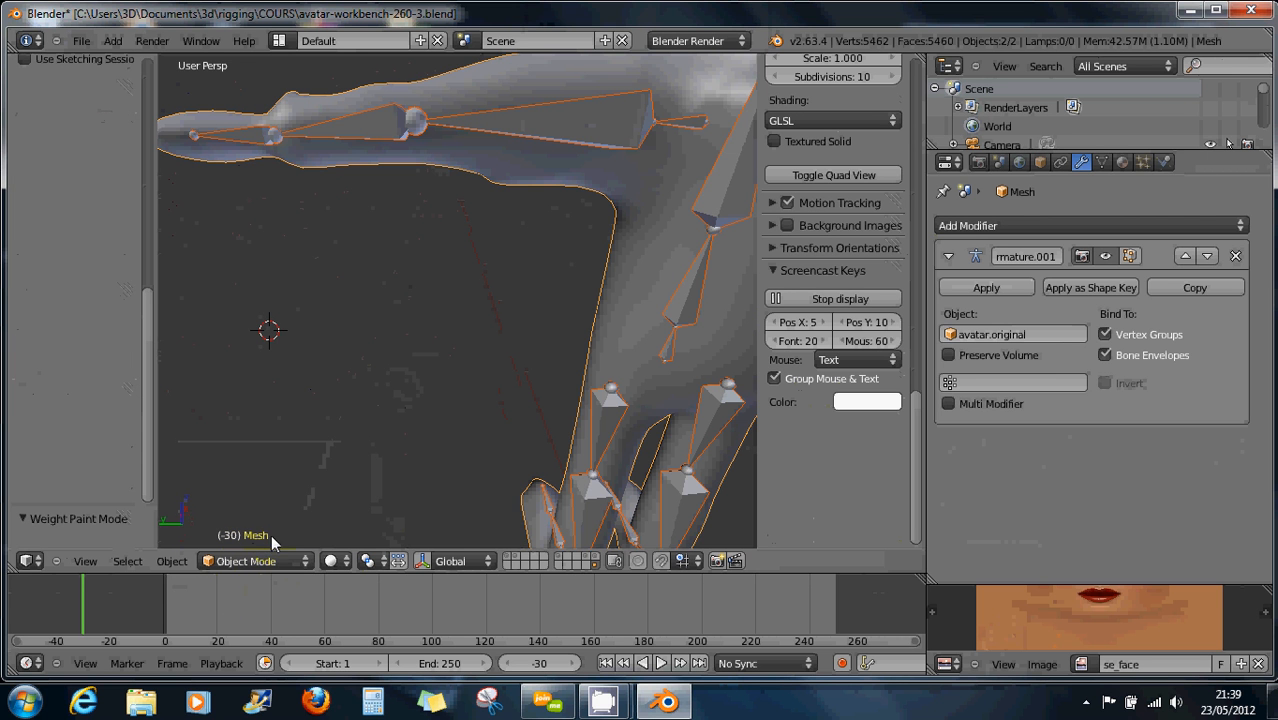
{"action": "right_click", "coordinate": [527, 124]}
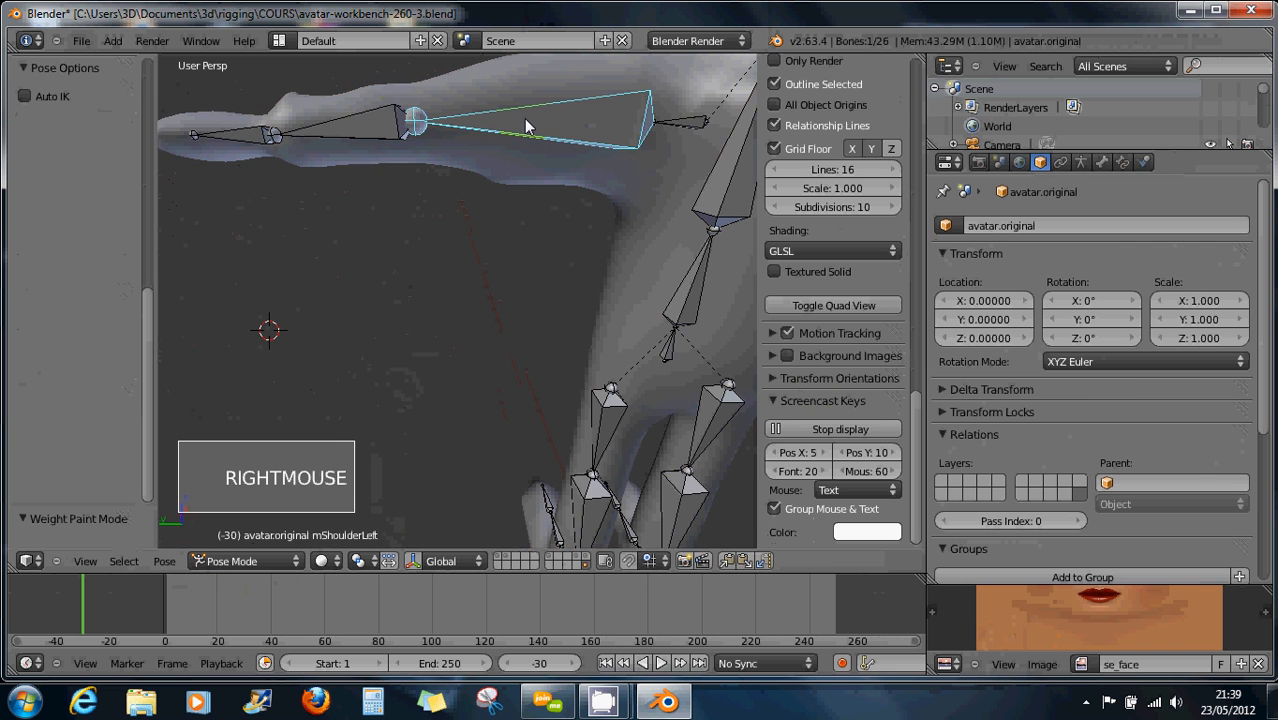
{"action": "right_click", "coordinate": [370, 132]}
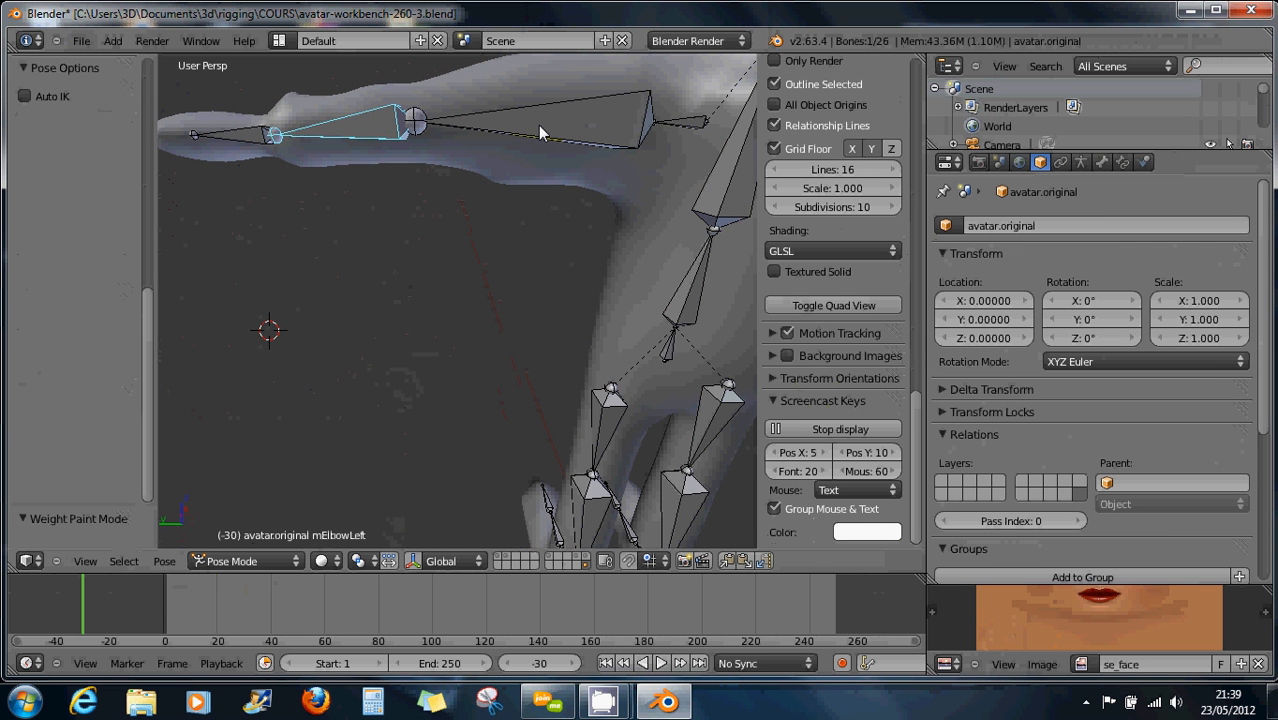
{"action": "key", "text": "a"}
{"action": "key", "text": "a"}
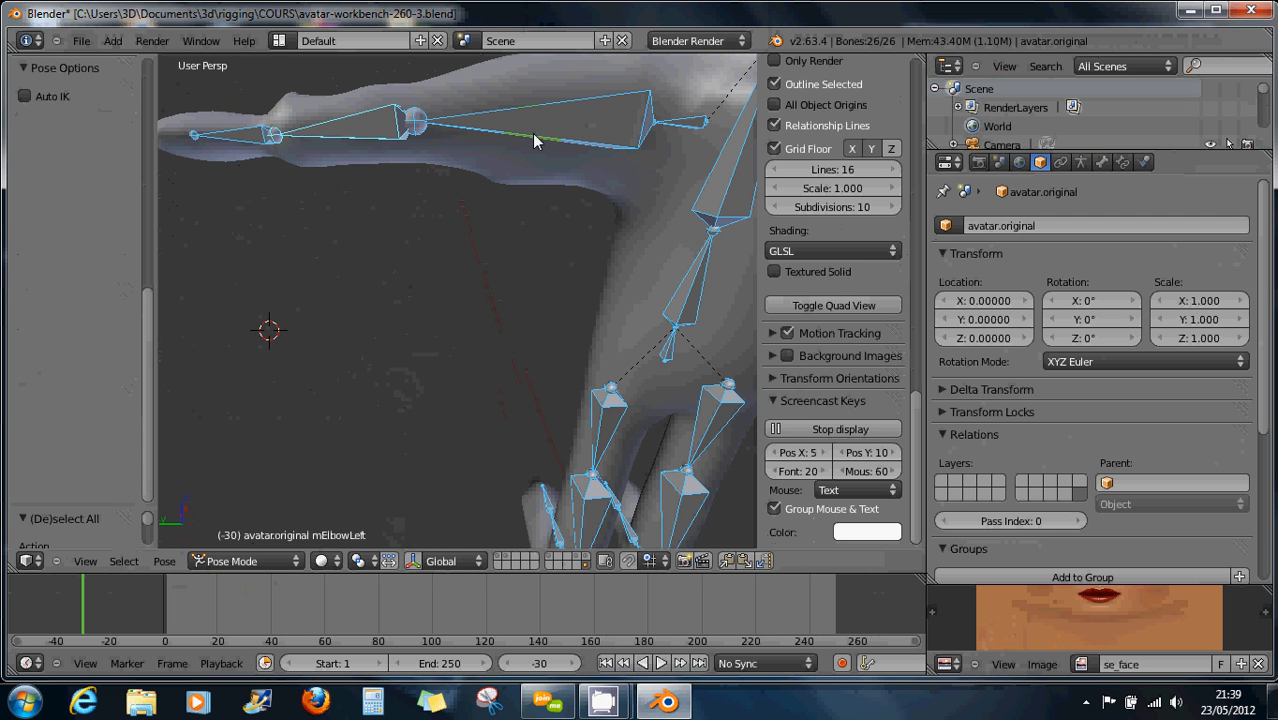
Select the avatar mesh and switch it from Object mode to Weight Paint mode
{"action": "right_click", "coordinate": [476, 160]}
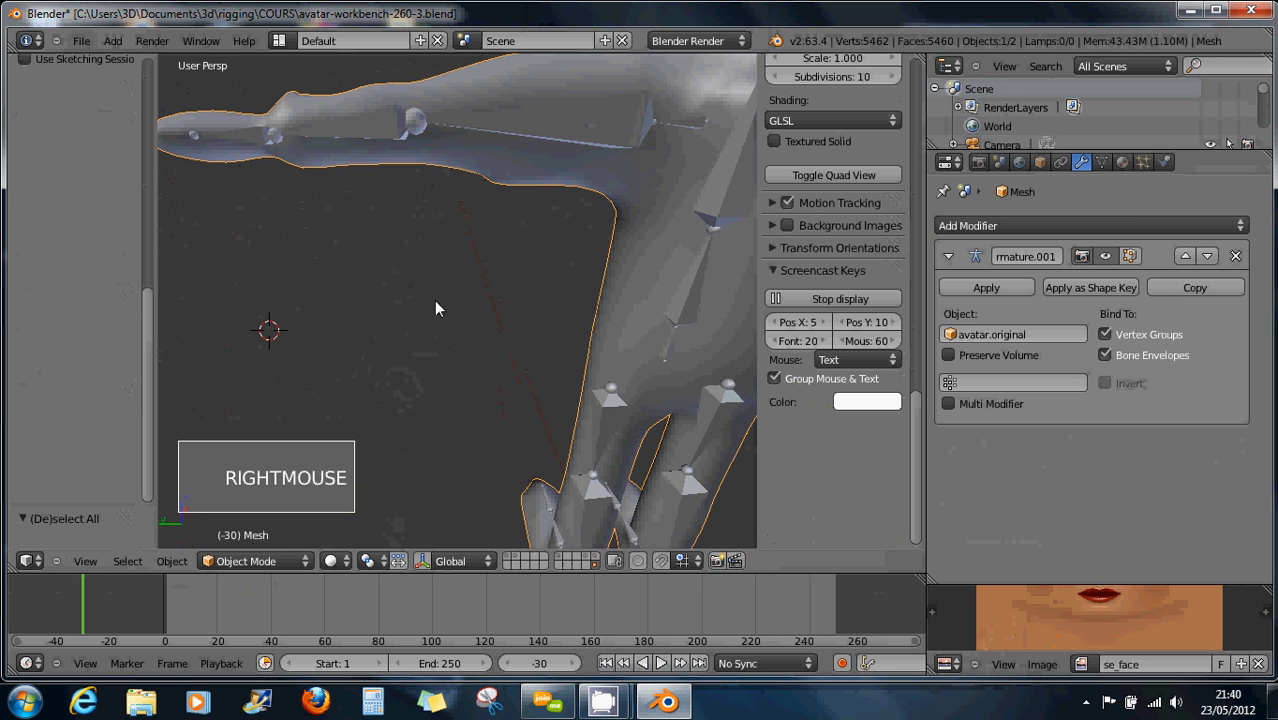
{"action": "left_click", "coordinate": [294, 557]}
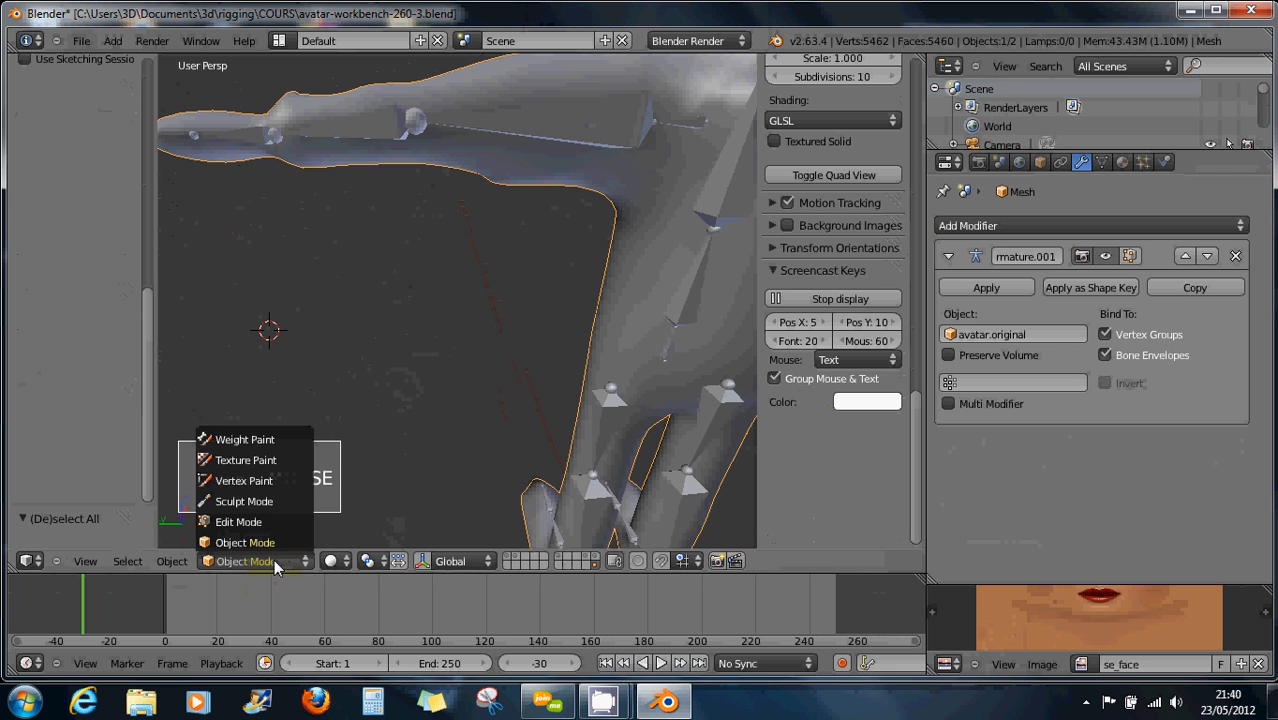
{"action": "left_click", "coordinate": [297, 449]}
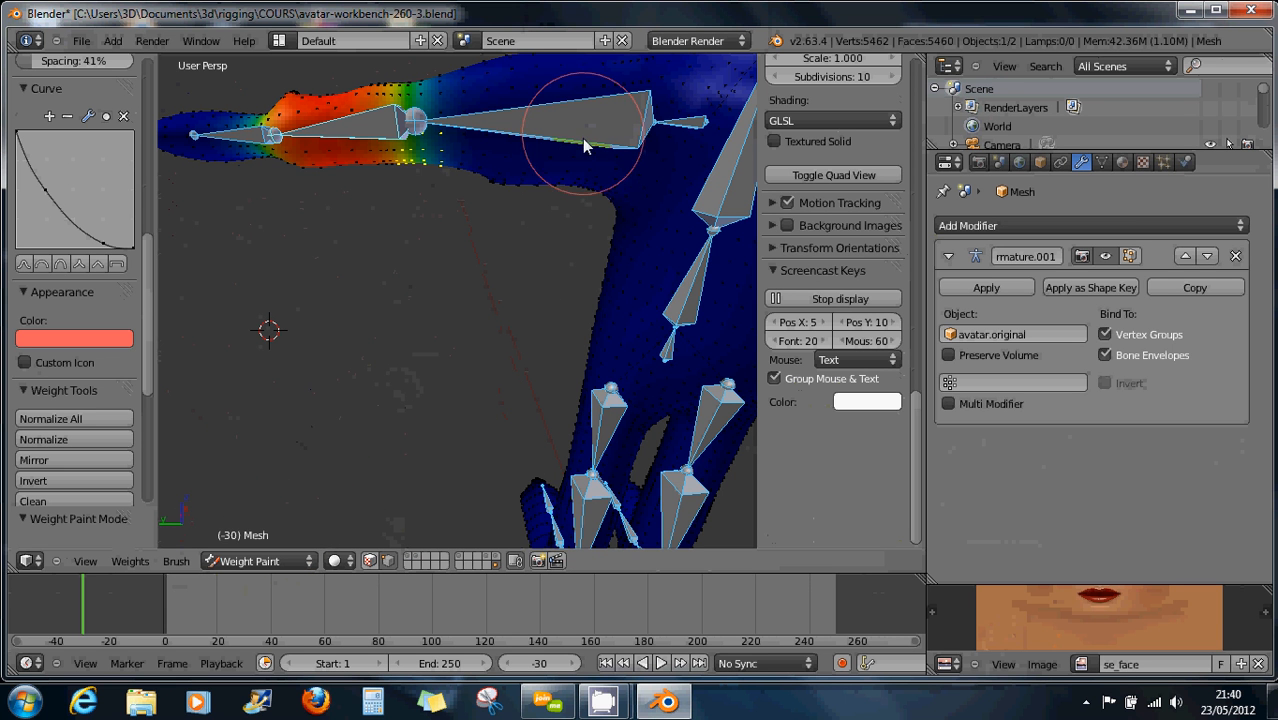
Try to select a lower leg bone and the left arm bones while weight painting the mesh
{"action": "mouse_move", "coordinate": [683, 350]}
{"action": "middle_mouse_down", "text": "shift"}
{"action": "mouse_move", "coordinate": [633, 232]}
{"action": "mouse_move", "coordinate": [587, 192]}
{"action": "mouse_move", "coordinate": [576, 200]}
{"action": "middle_mouse_up", "text": "shift"}
{"action": "left_click", "coordinate": [527, 292]}
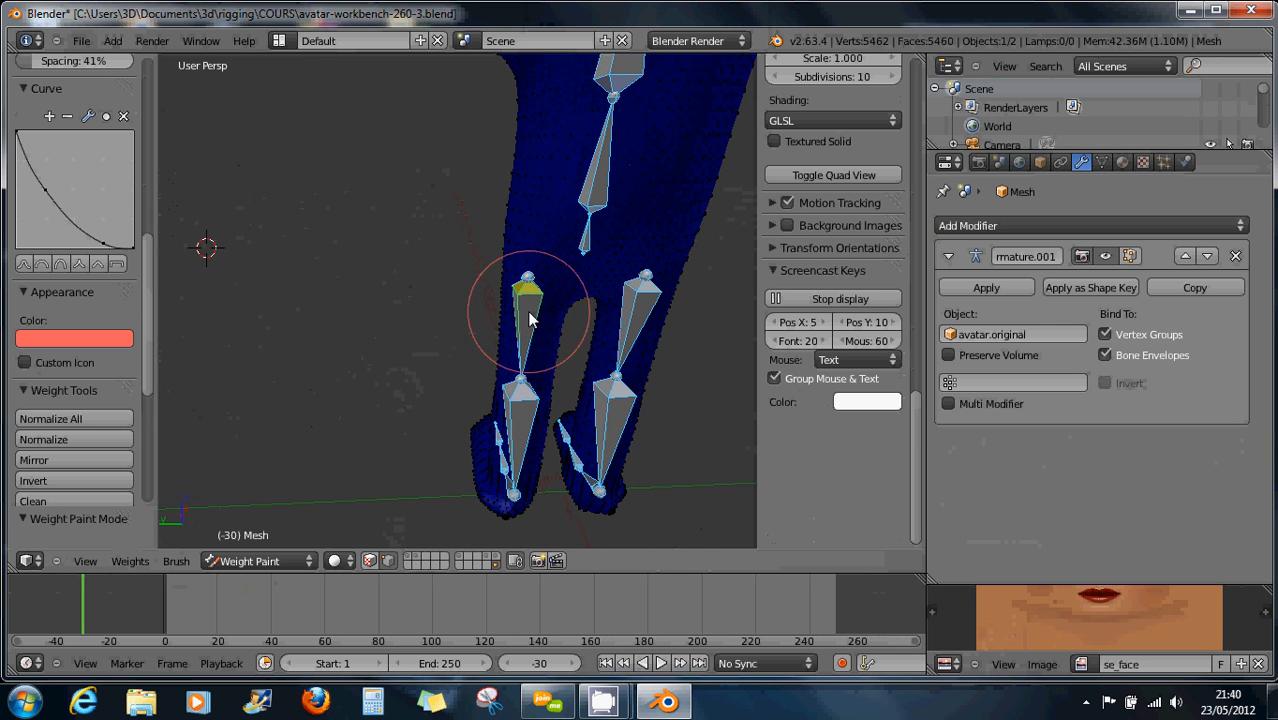
{"action": "right_click", "coordinate": [530, 318]}
{"action": "middle_click_drag", "start_coordinate": [530, 316], "coordinate": [596, 300], "text": "shift"}
{"action": "right_click", "coordinate": [336, 106]}
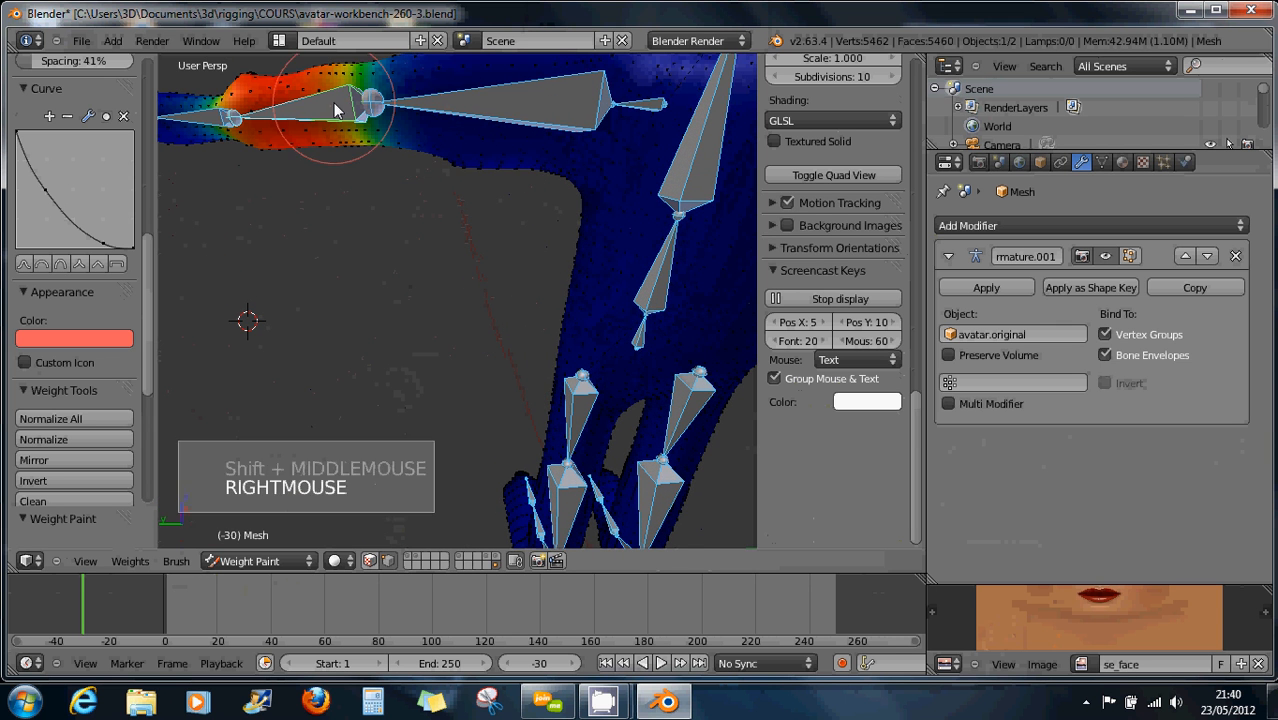
{"action": "right_click", "coordinate": [461, 104]}
{"action": "middle_click_drag", "start_coordinate": [400, 120], "coordinate": [442, 214], "text": "shift"}
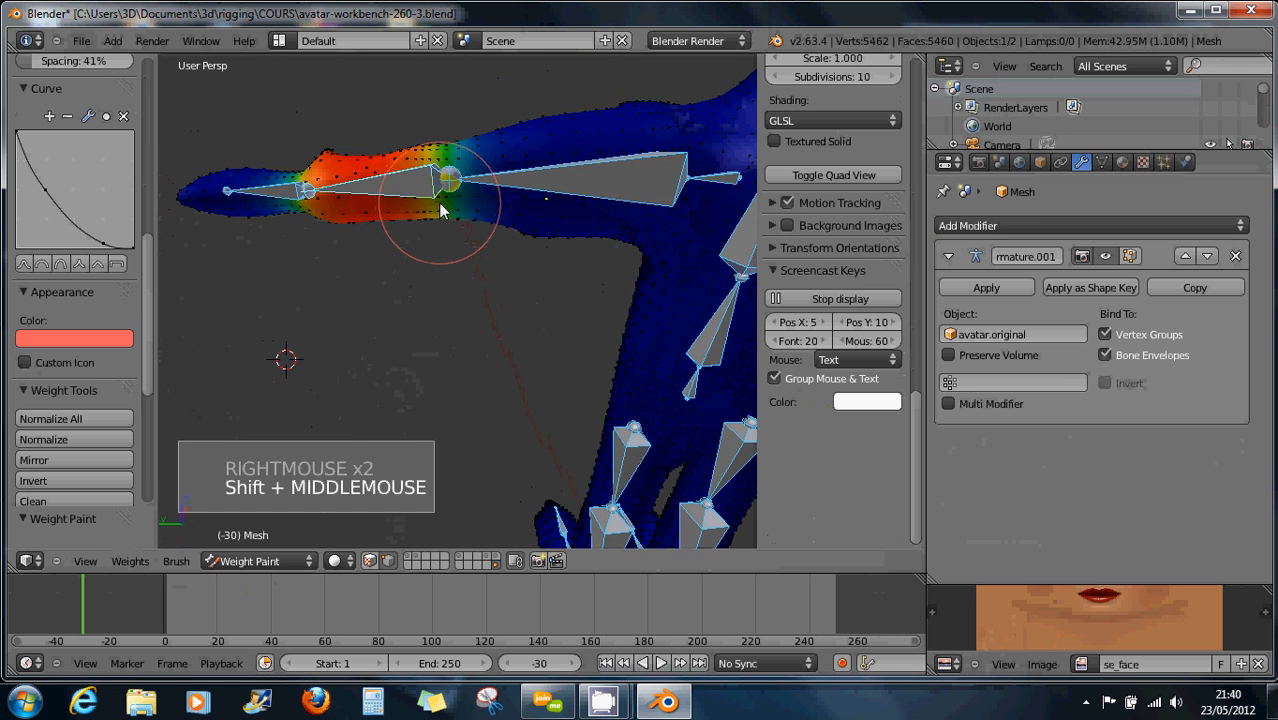
In top orthographic view, try to select the left hand bone and the forearm bone for weight painting
{"action": "key", "text": "KP_7"}
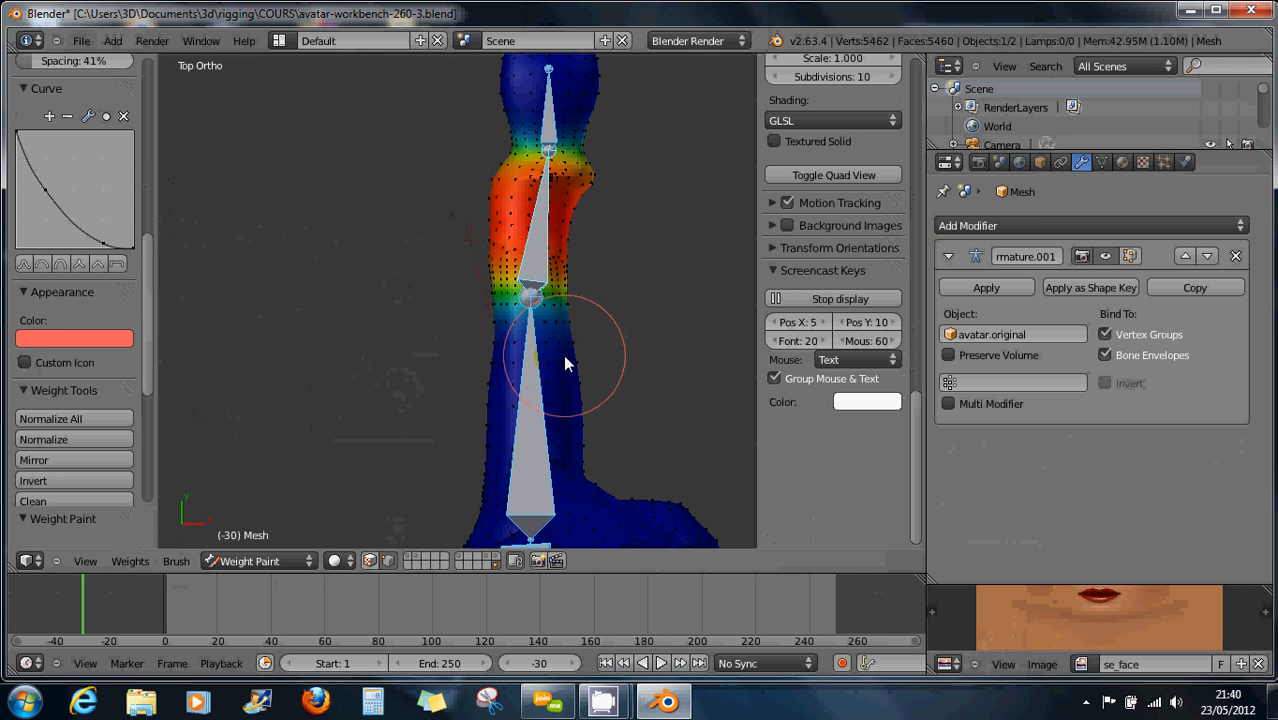
{"action": "scroll", "coordinate": [563, 354], "scroll_direction": "down", "scroll_amount": 2}
{"action": "middle_click_drag", "start_coordinate": [520, 245], "coordinate": [514, 300], "text": "shift"}
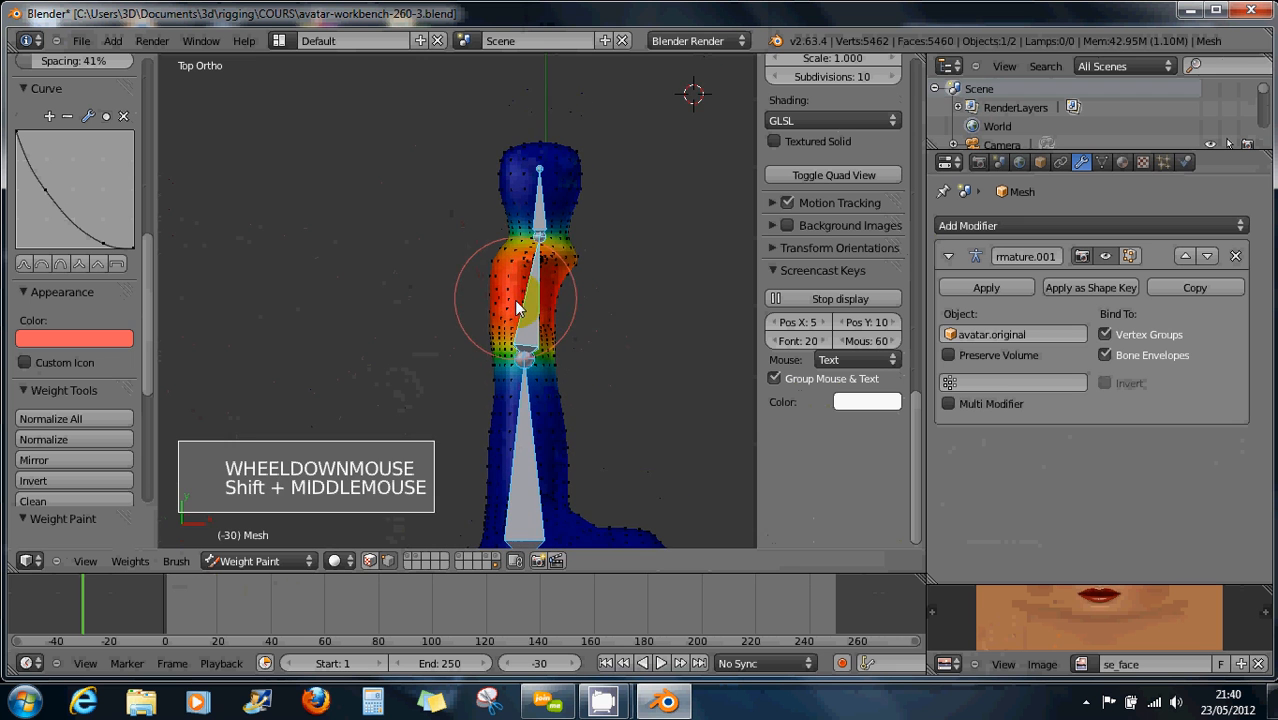
{"action": "scroll", "coordinate": [540, 304], "scroll_direction": "up", "scroll_amount": 3}
{"action": "right_click", "coordinate": [541, 151]}
{"action": "right_click", "coordinate": [541, 151]}
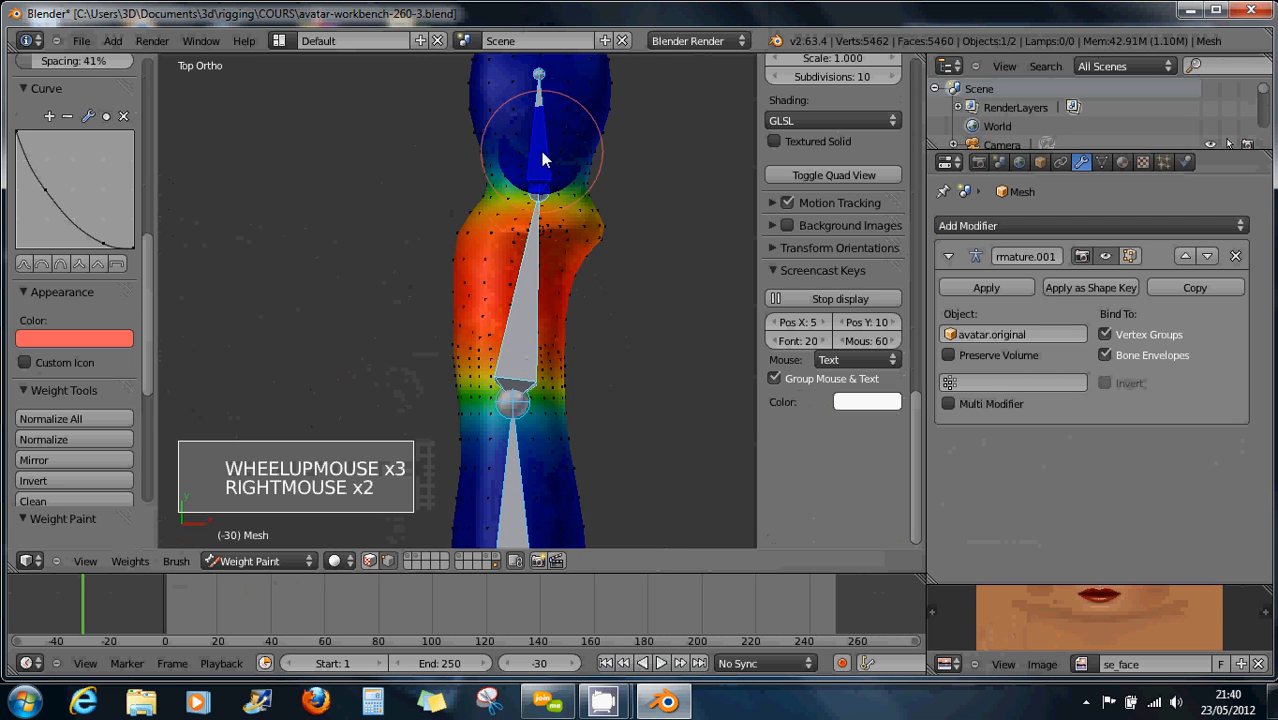
{"action": "right_click", "coordinate": [539, 191]}
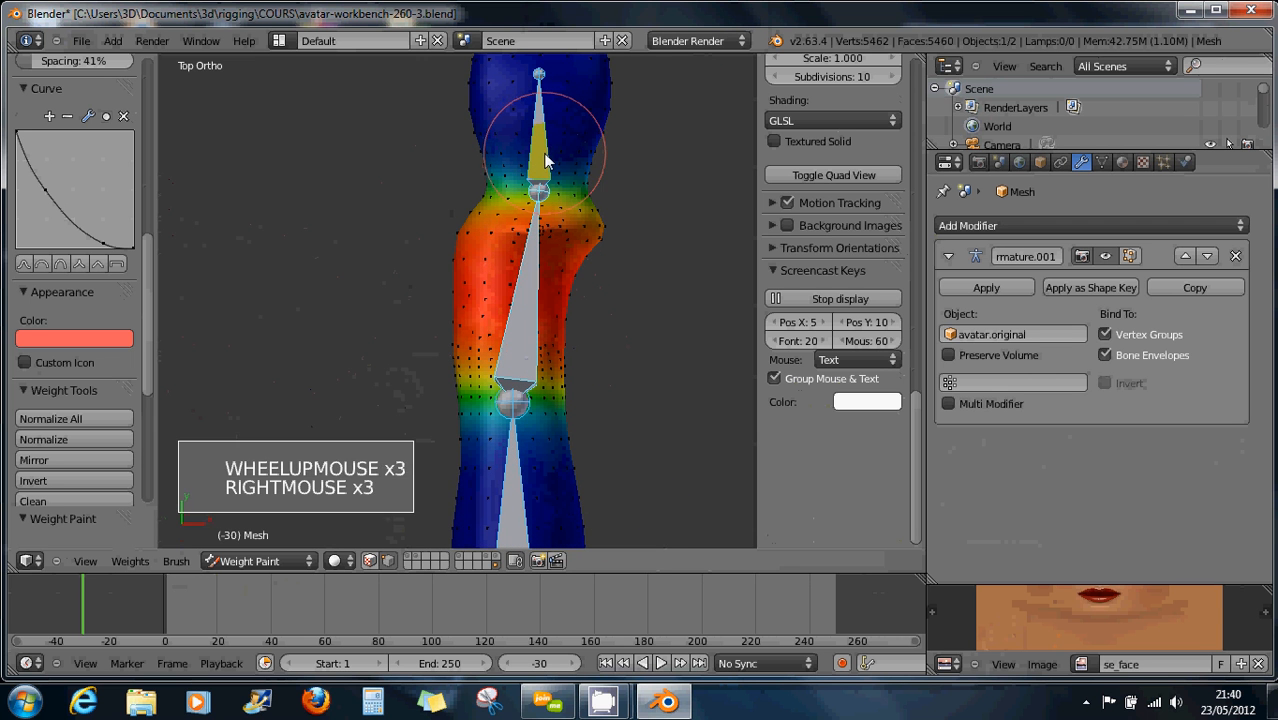
{"action": "right_click", "coordinate": [525, 298]}
{"action": "right_click", "coordinate": [531, 306]}
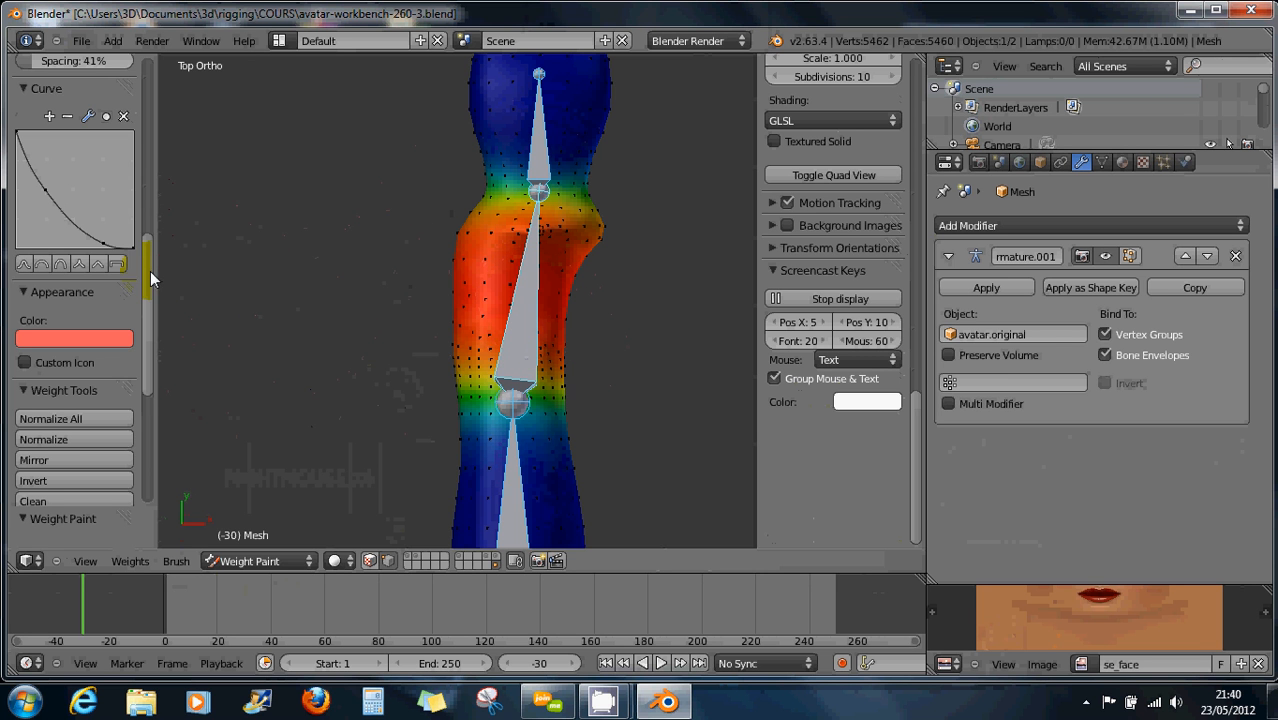
Show the brush's weight and radius settings and try again to select the forearm bone
{"action": "left_click_drag", "start_coordinate": [150, 271], "coordinate": [153, 80]}
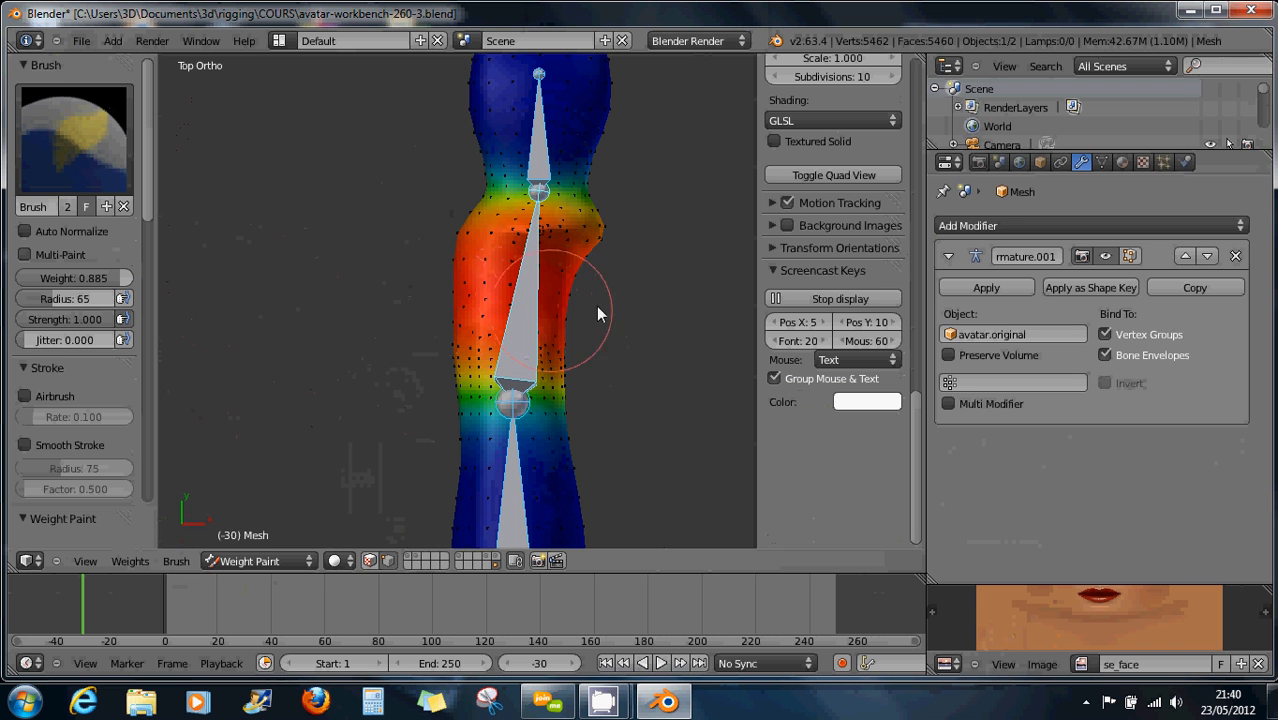
{"action": "right_click", "coordinate": [560, 246]}
{"action": "right_click", "coordinate": [533, 268]}
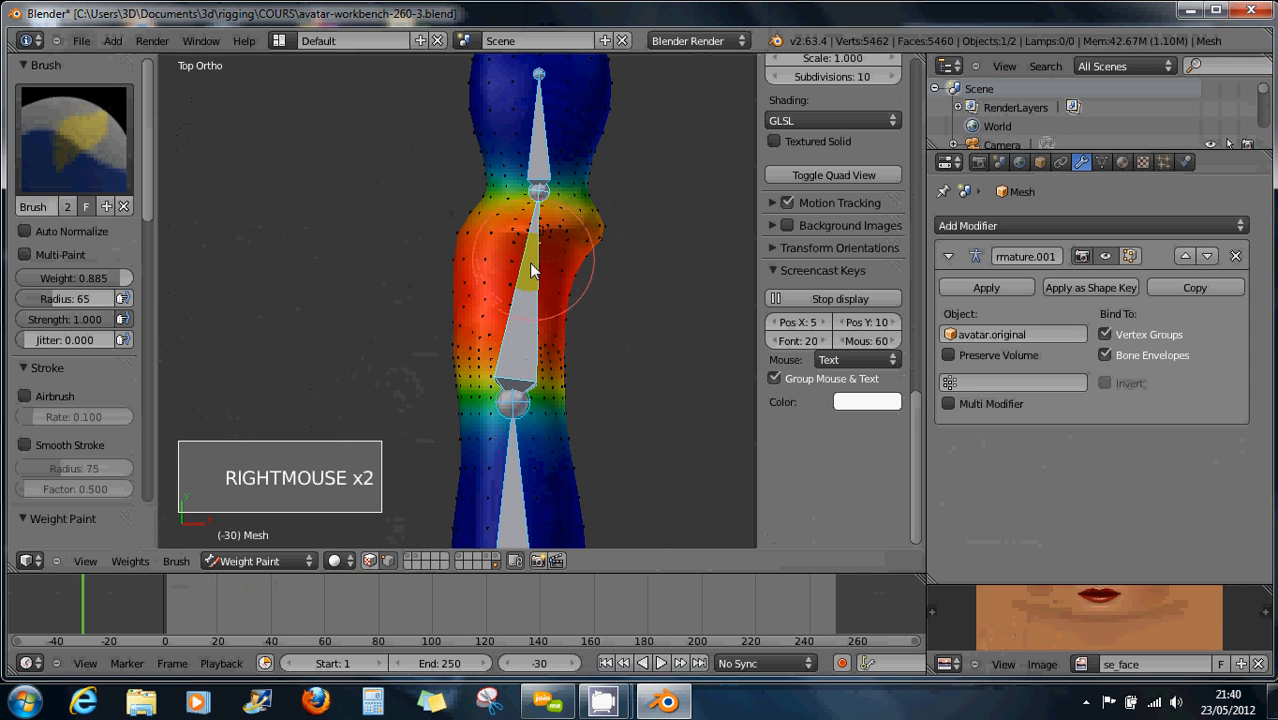
{"action": "right_click", "coordinate": [530, 295]}
Return the mesh to Object mode, then select the armature and switch it from Pose mode to Object mode
{"action": "left_click", "coordinate": [220, 563]}
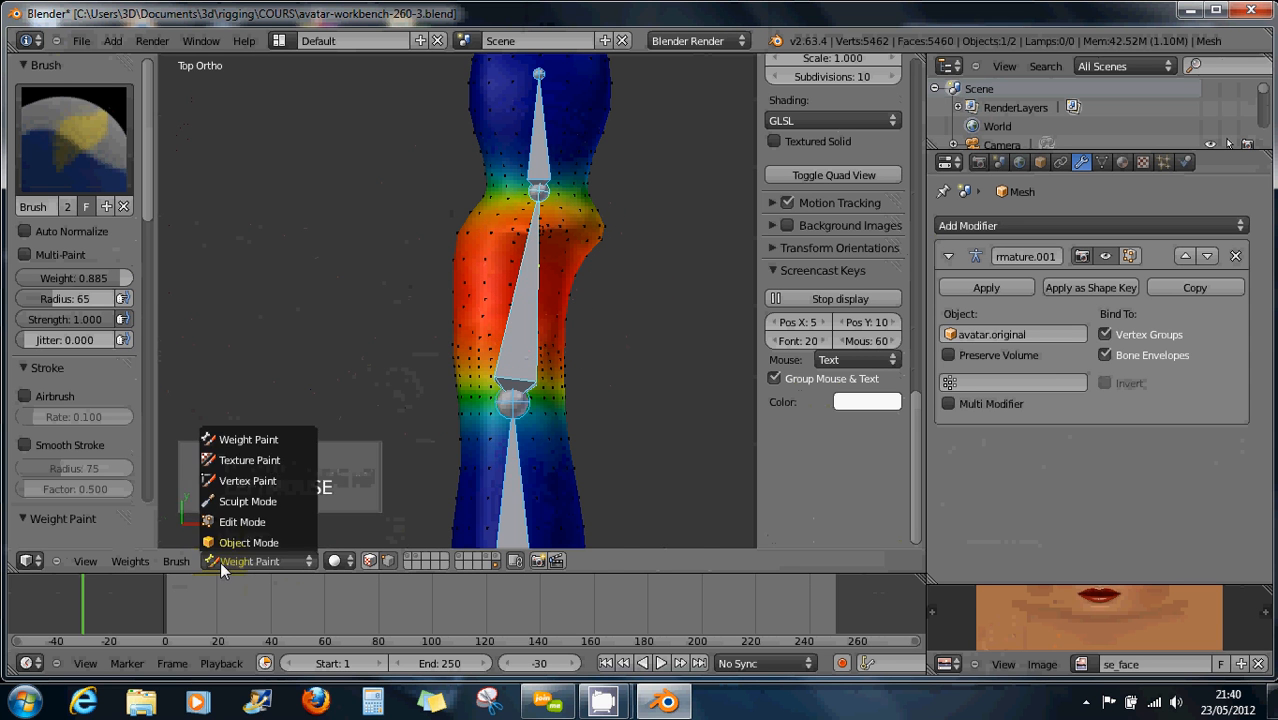
{"action": "left_click", "coordinate": [224, 553]}
{"action": "right_click", "coordinate": [509, 363]}
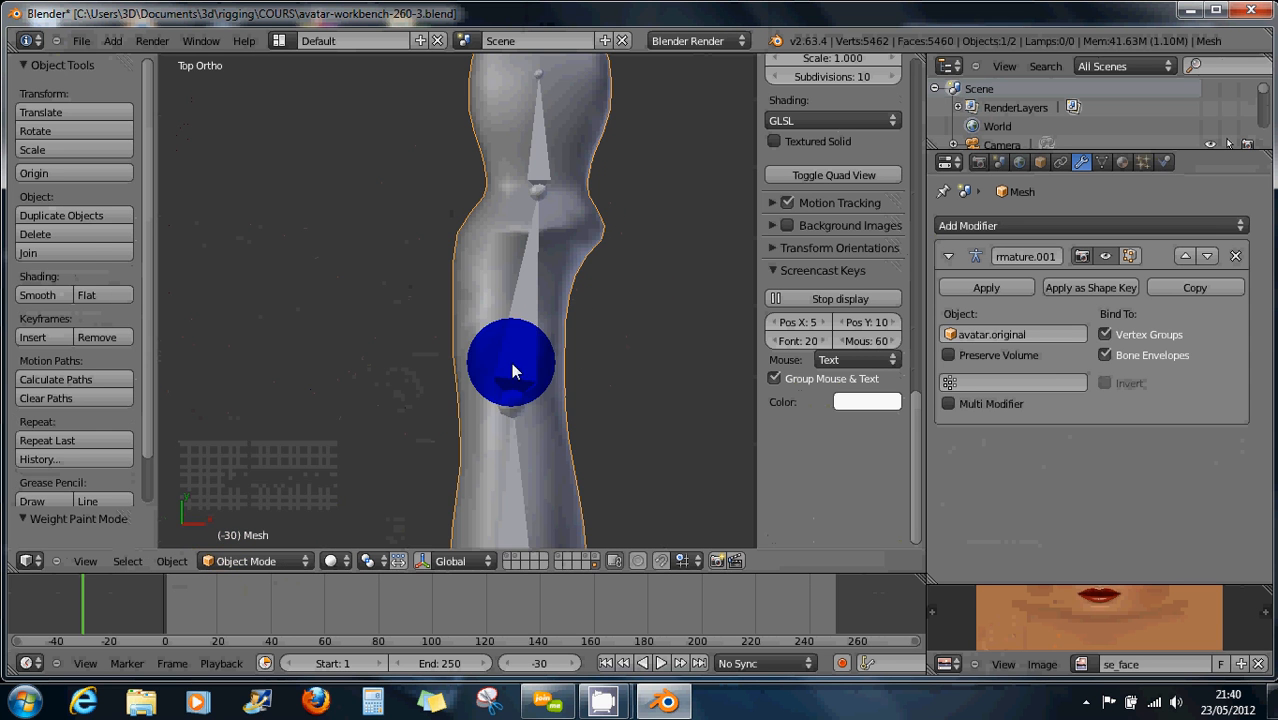
{"action": "left_click", "coordinate": [232, 561]}
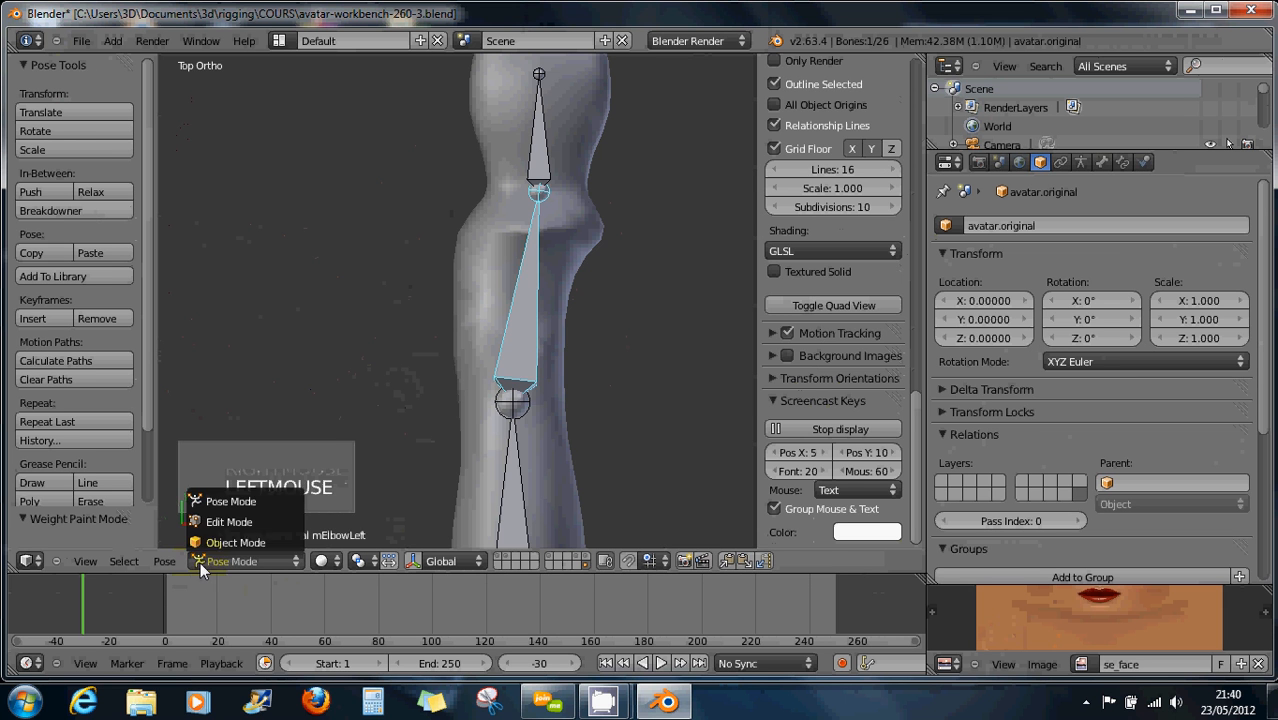
{"action": "left_click", "coordinate": [205, 551]}
Select the arm mesh and put it back into Weight Paint mode
{"action": "right_click", "coordinate": [542, 467]}
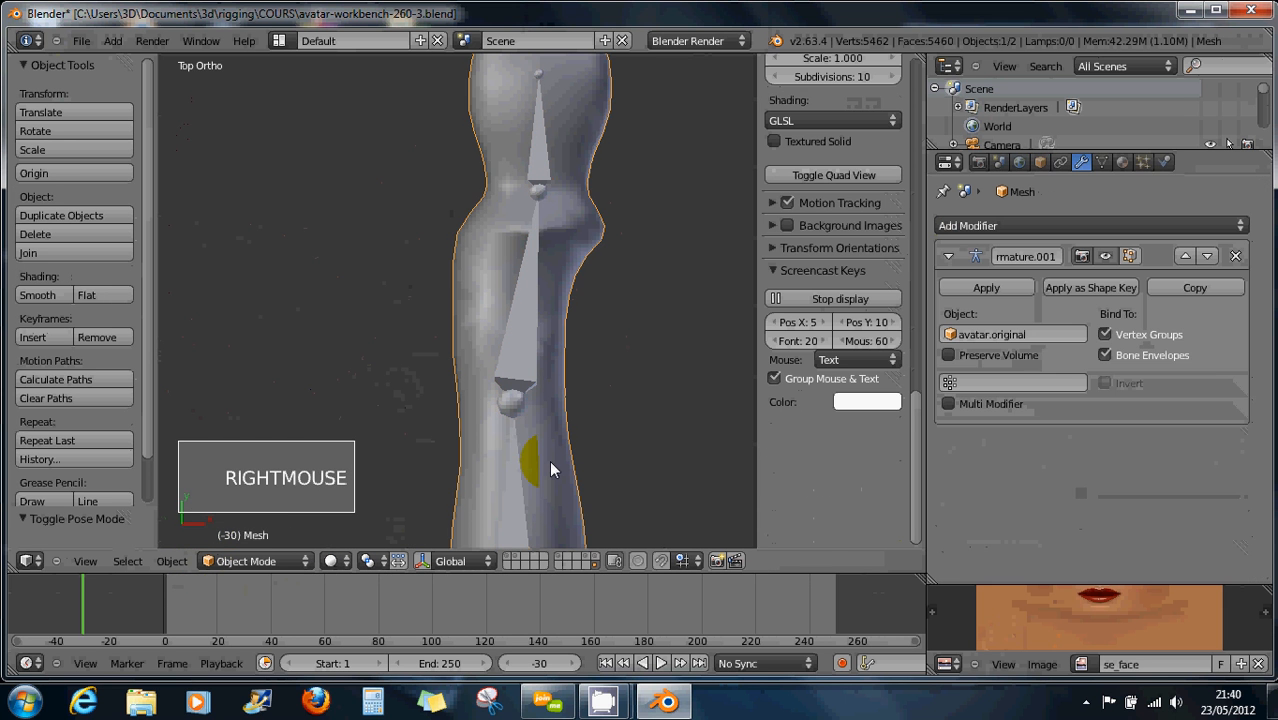
{"action": "left_click", "coordinate": [258, 561]}
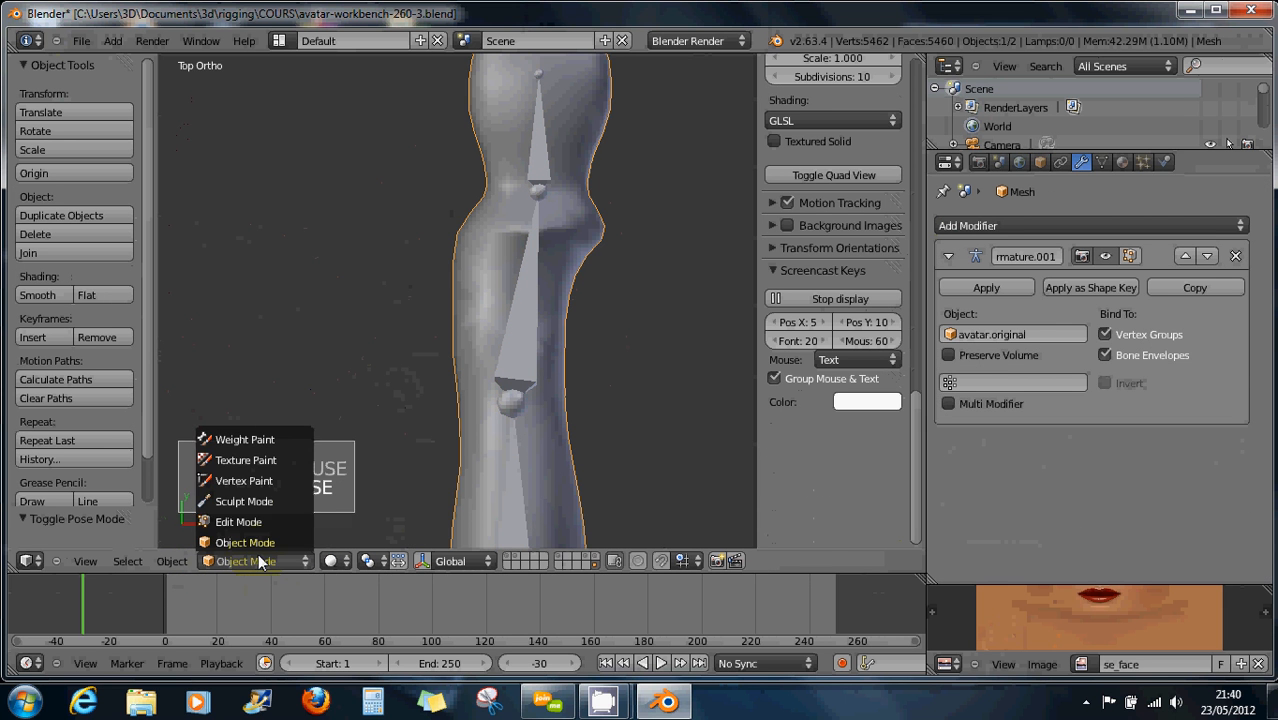
{"action": "left_click", "coordinate": [259, 439]}
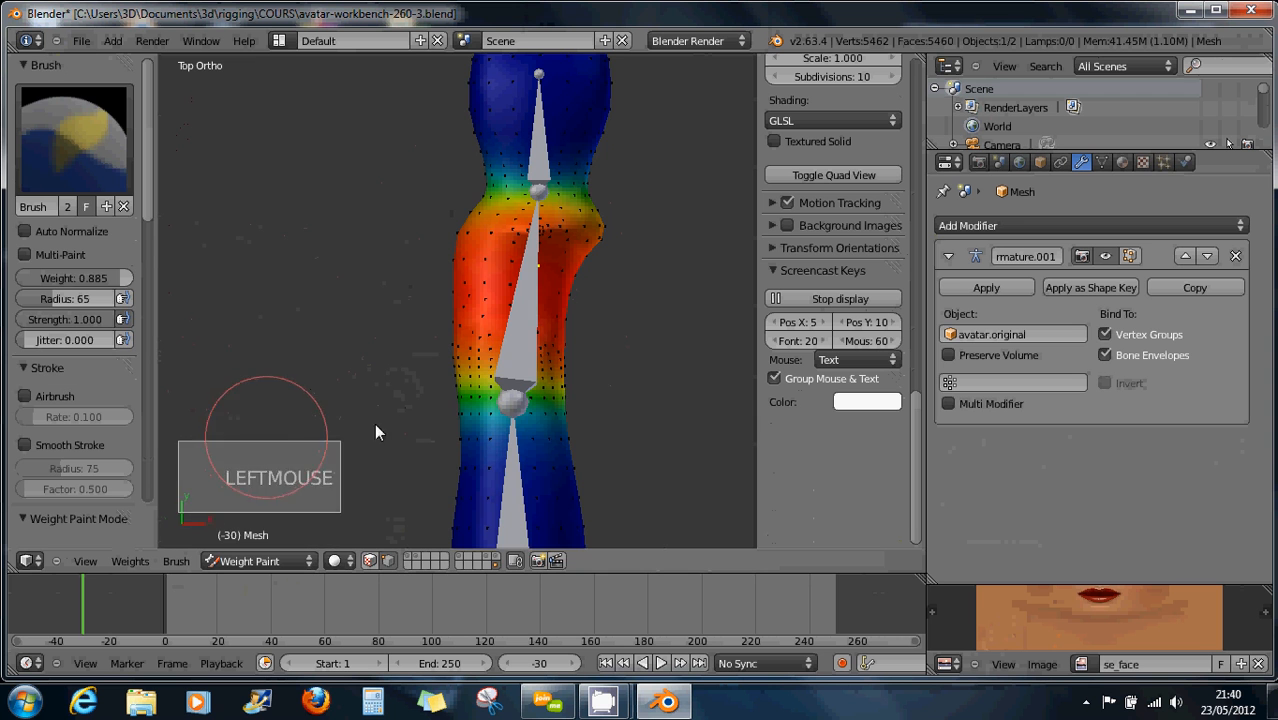
Try to select the forearm and hand bones with the armature in Object mode
{"action": "right_click", "coordinate": [526, 361]}
{"action": "right_click", "coordinate": [517, 348]}
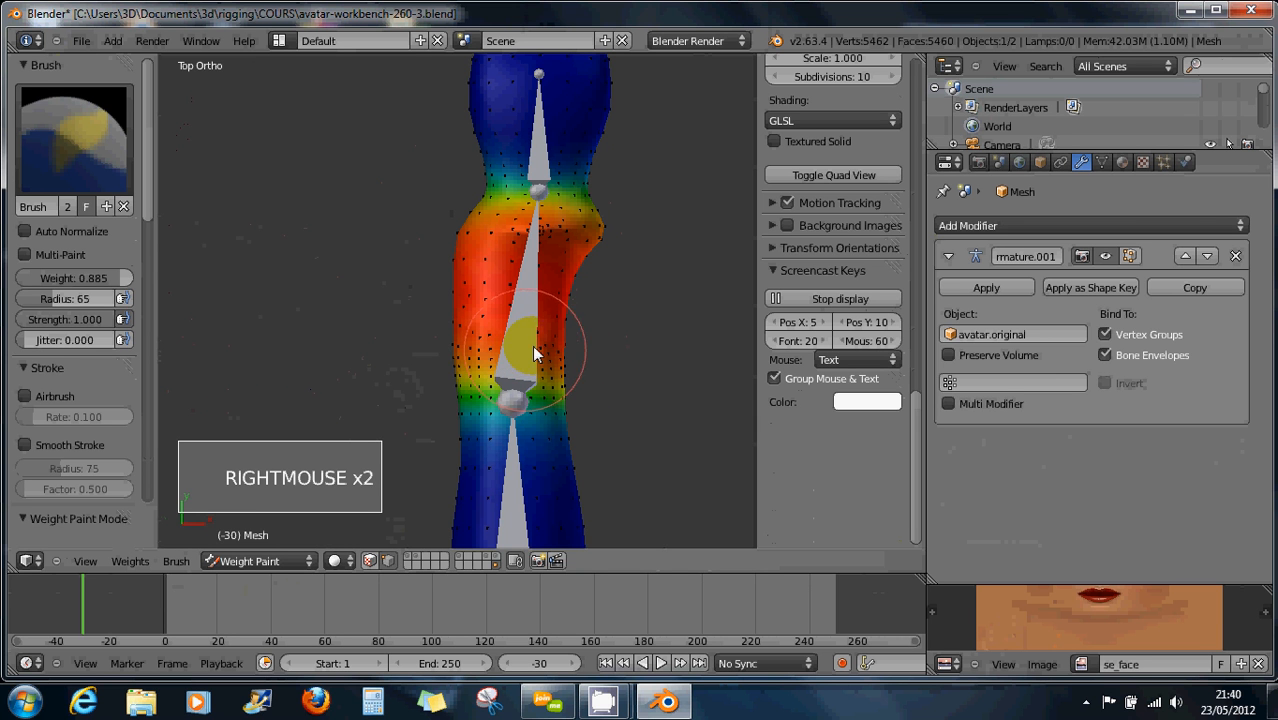
{"action": "right_click", "coordinate": [543, 160]}
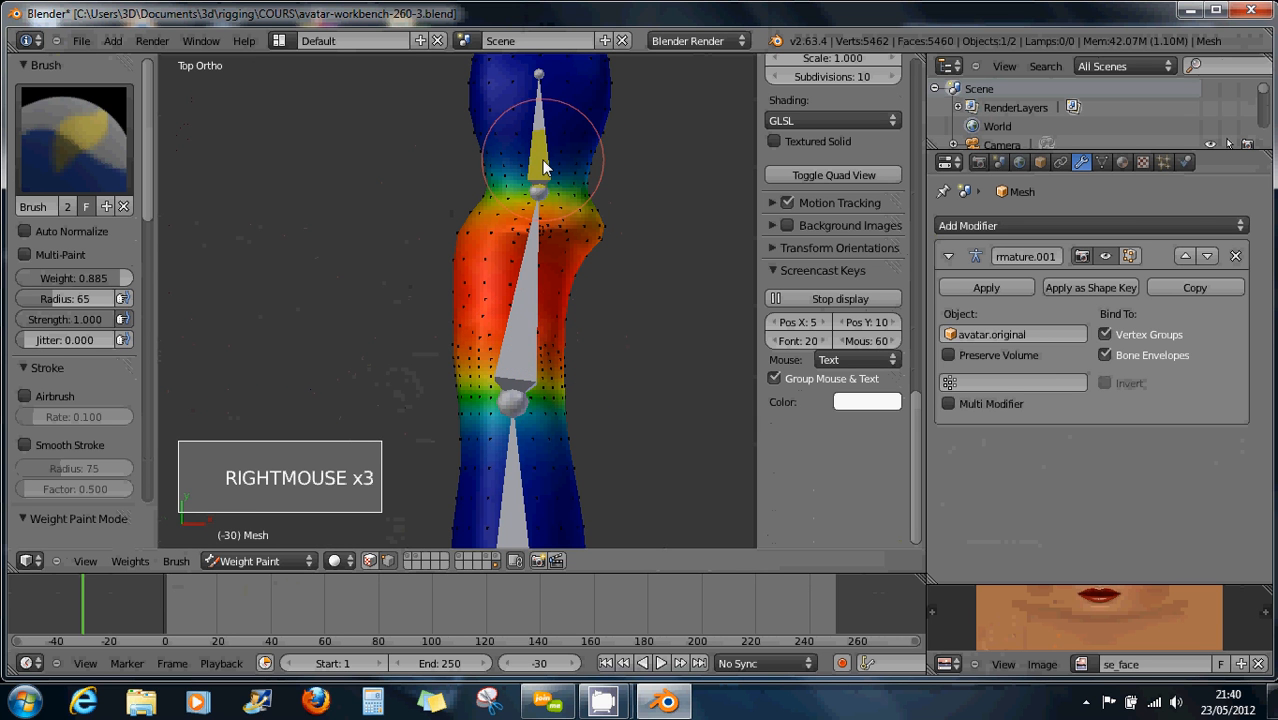
{"action": "right_click", "coordinate": [516, 352]}
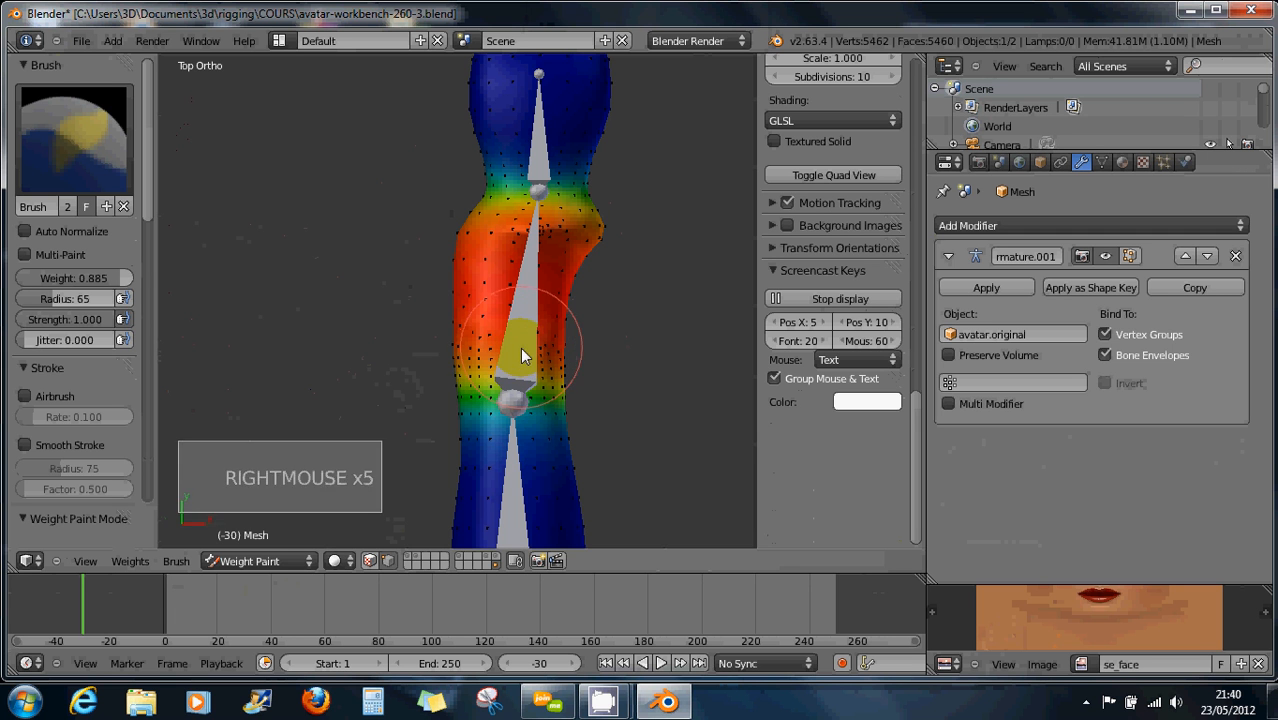
{"action": "right_click", "coordinate": [511, 362]}
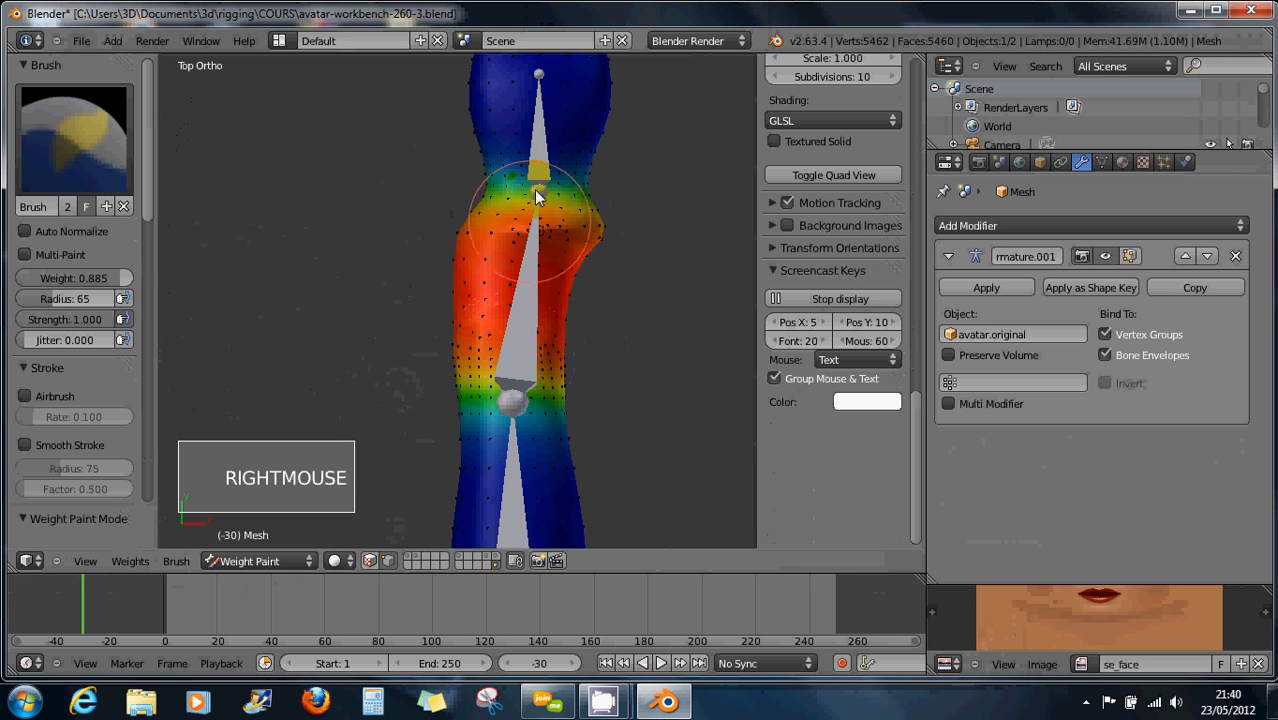
{"action": "right_click", "coordinate": [530, 181]}
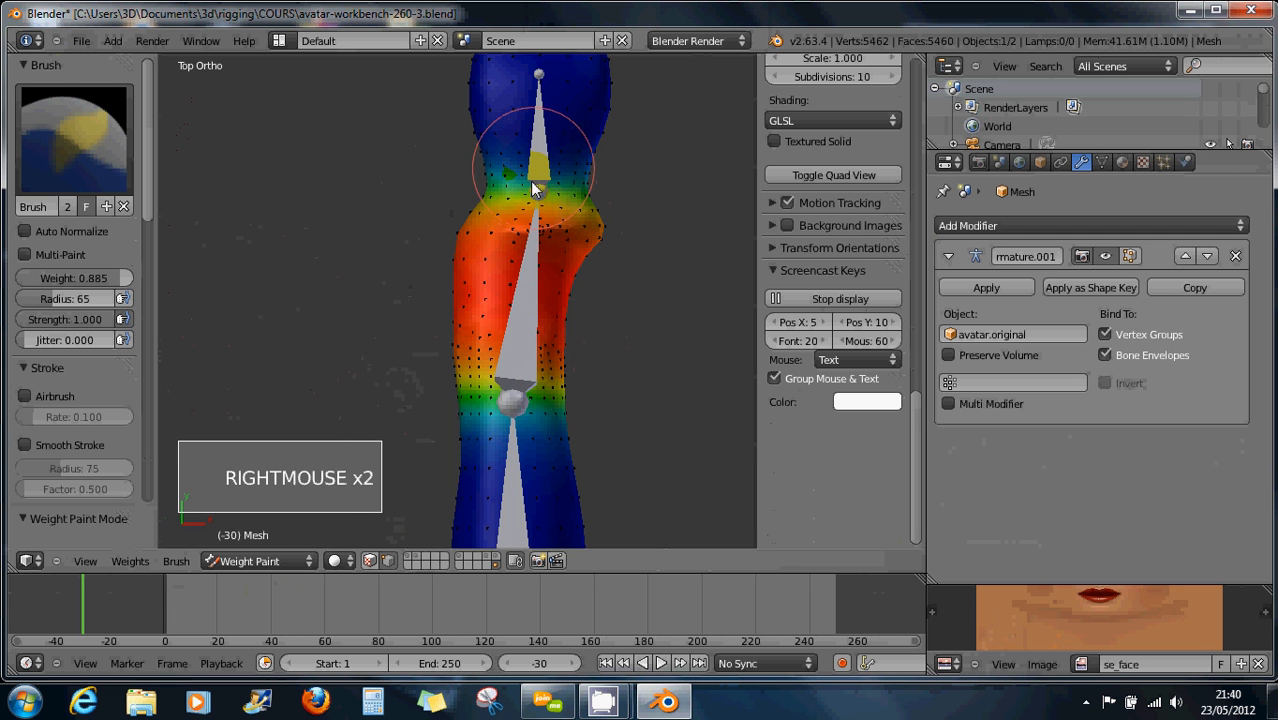
Return the mesh to Object mode, then select the armature and put it in Edit mode
{"action": "left_click", "coordinate": [255, 561]}
{"action": "left_click", "coordinate": [258, 550]}
{"action": "right_click", "coordinate": [508, 373]}
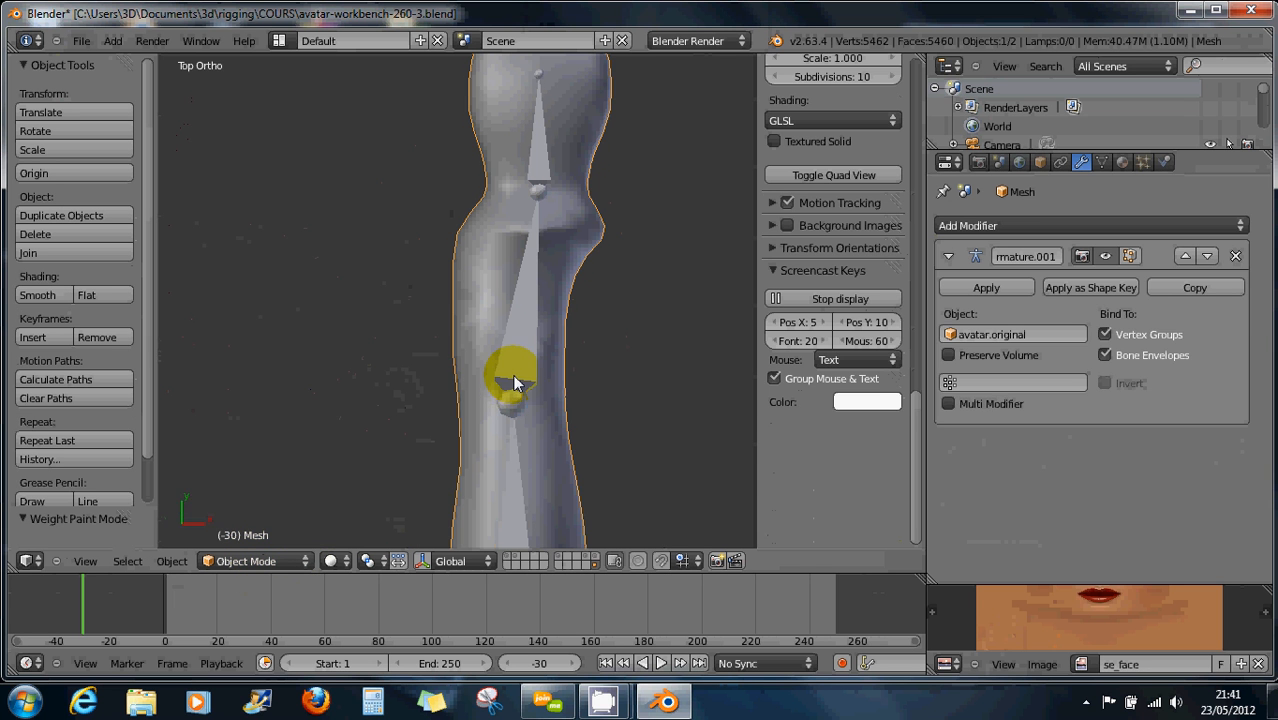
{"action": "left_click", "coordinate": [268, 563]}
{"action": "left_click", "coordinate": [240, 522]}
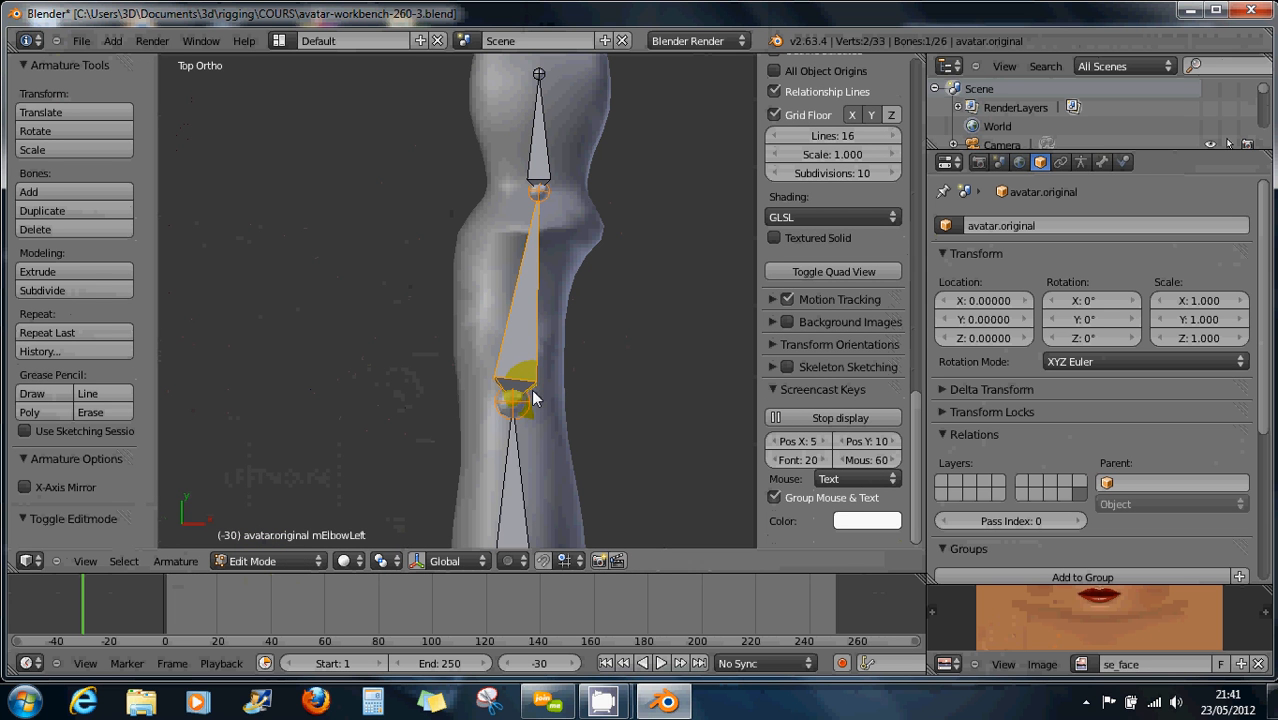
Select all bones of the armature in Edit mode and inspect the left arm's bones
{"action": "key", "text": "a"}
{"action": "key", "text": "a"}
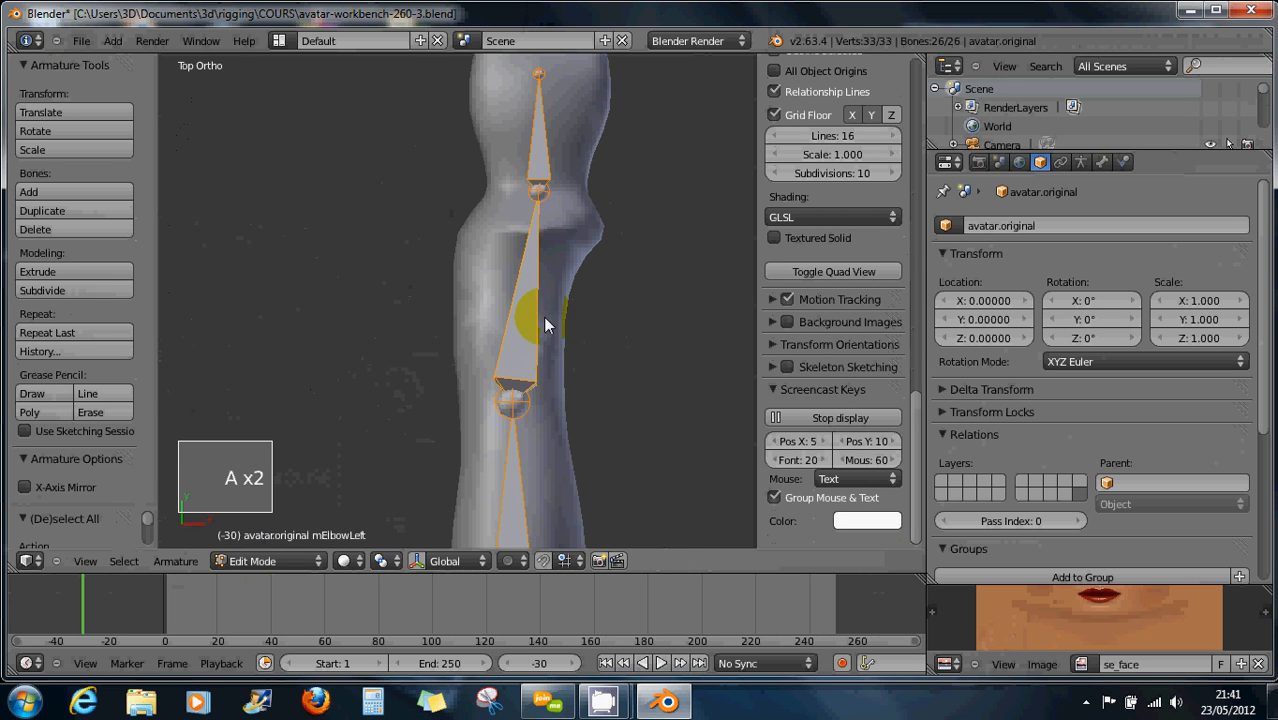
{"action": "scroll", "coordinate": [543, 317], "scroll_direction": "down", "scroll_amount": 4}
{"action": "scroll", "coordinate": [525, 437], "scroll_direction": "up", "scroll_amount": 1}
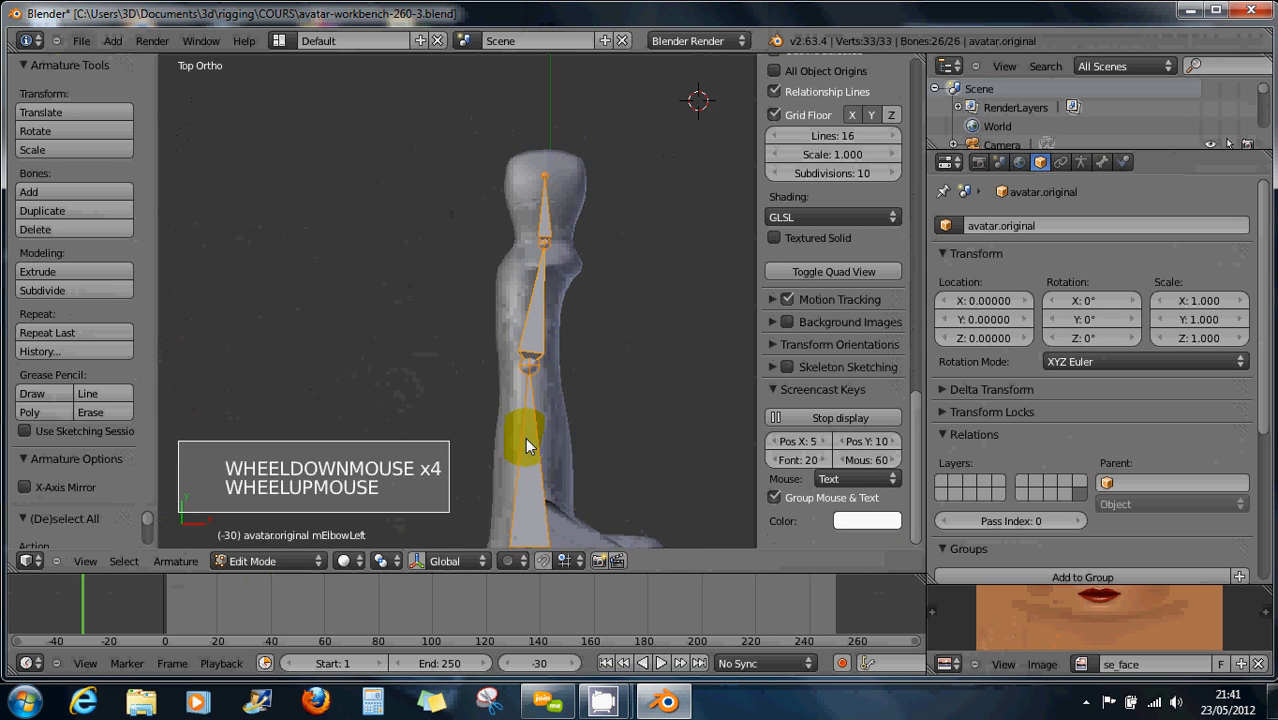
{"action": "scroll", "coordinate": [525, 437], "scroll_direction": "up", "scroll_amount": 5}
{"action": "scroll", "coordinate": [588, 385], "scroll_direction": "down", "scroll_amount": 3}
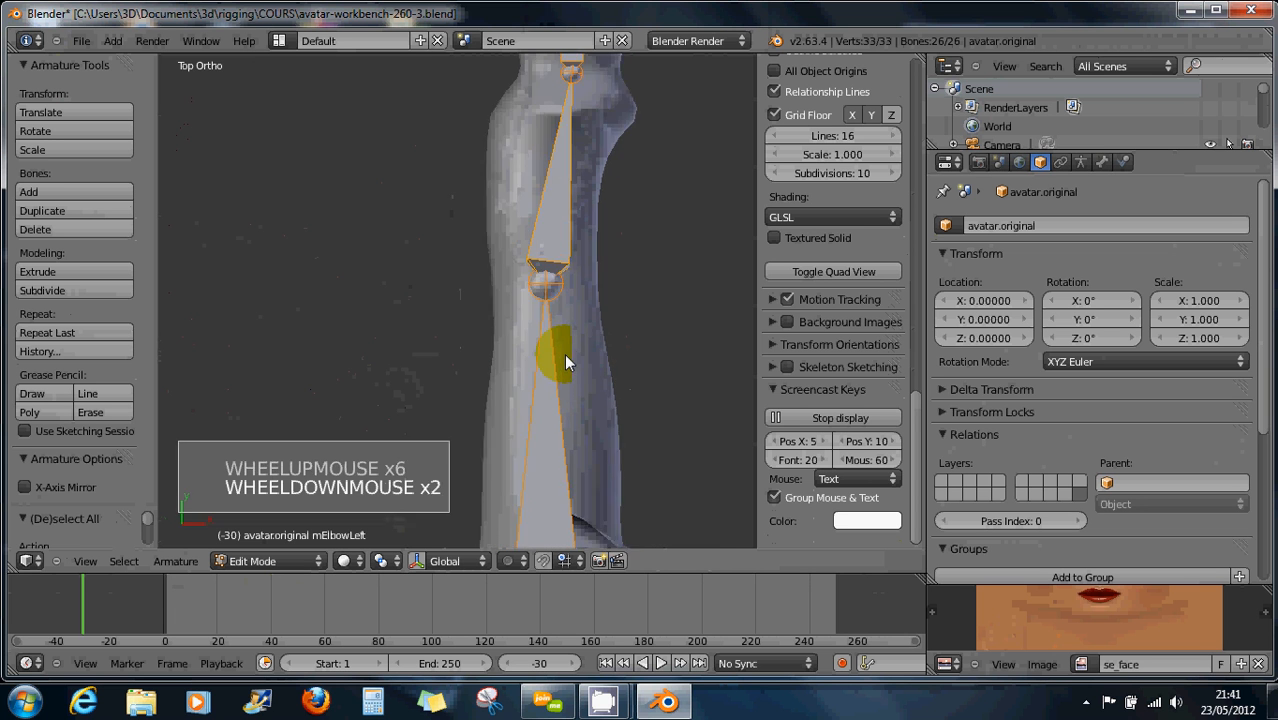
Switch the armature back to Object mode, then select the mesh and enter Weight Paint mode
{"action": "left_click", "coordinate": [294, 561]}
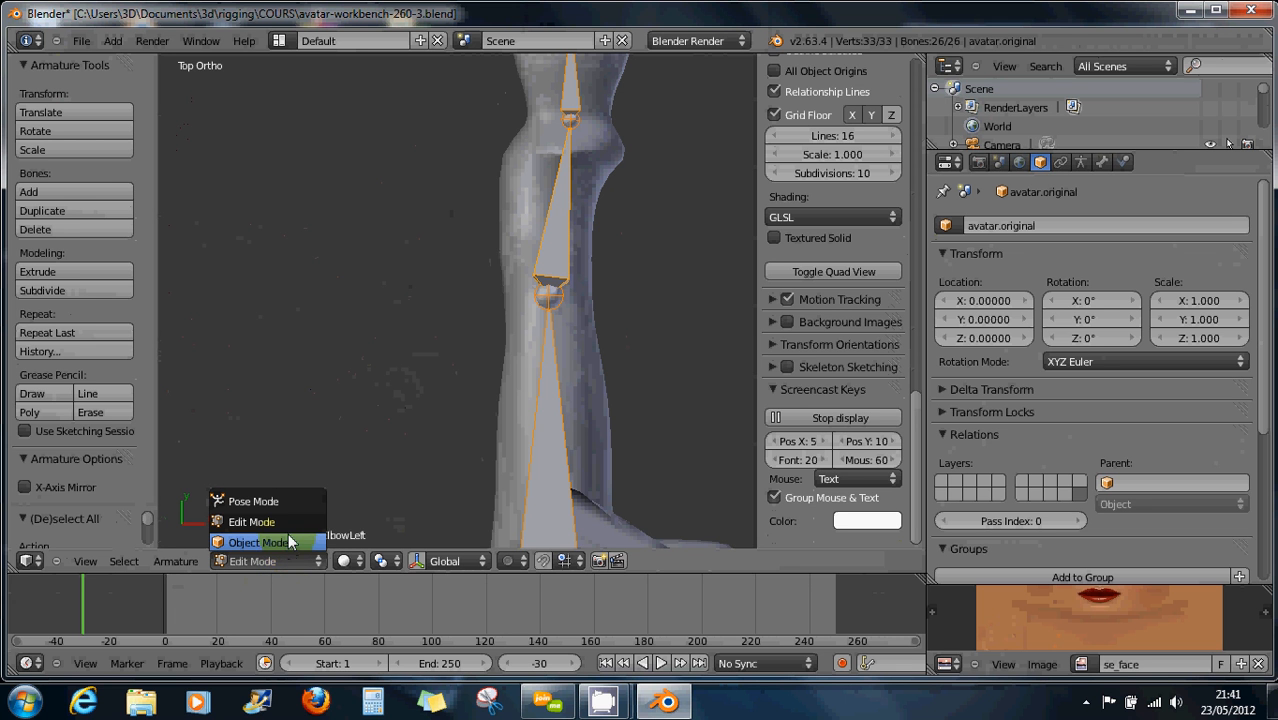
{"action": "left_click", "coordinate": [287, 541]}
{"action": "right_click", "coordinate": [579, 415]}
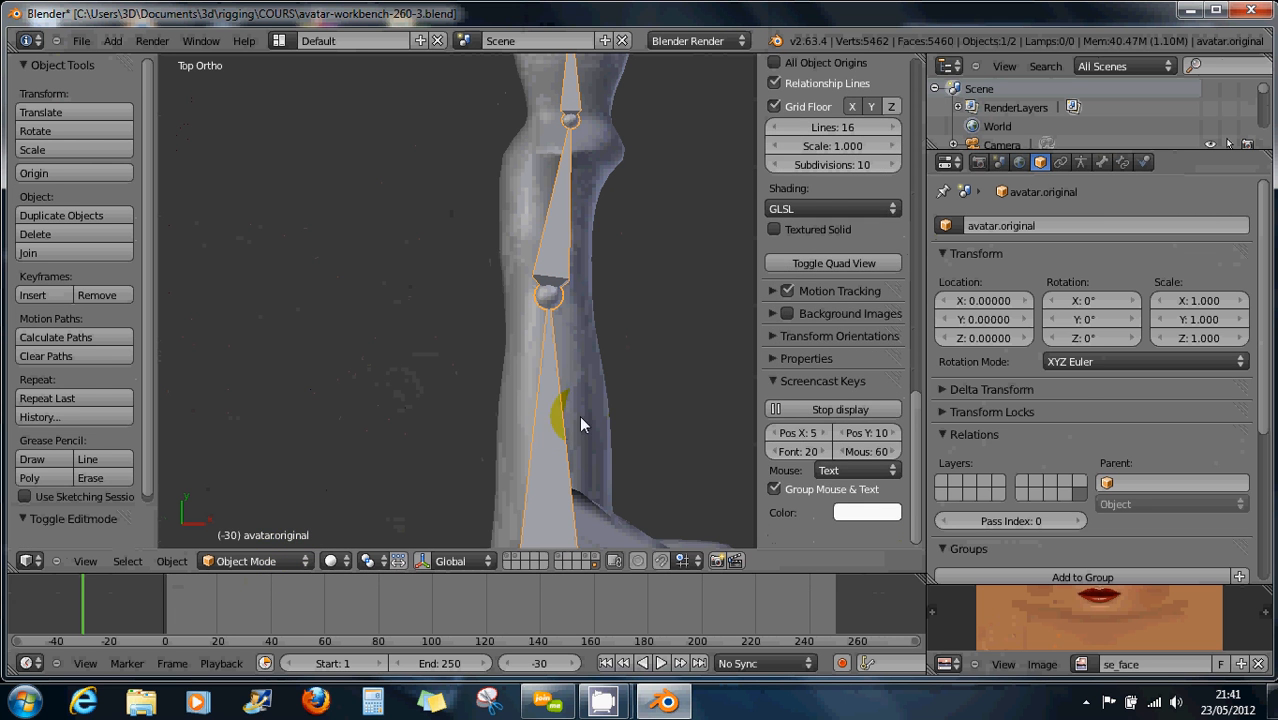
{"action": "left_click", "coordinate": [267, 566]}
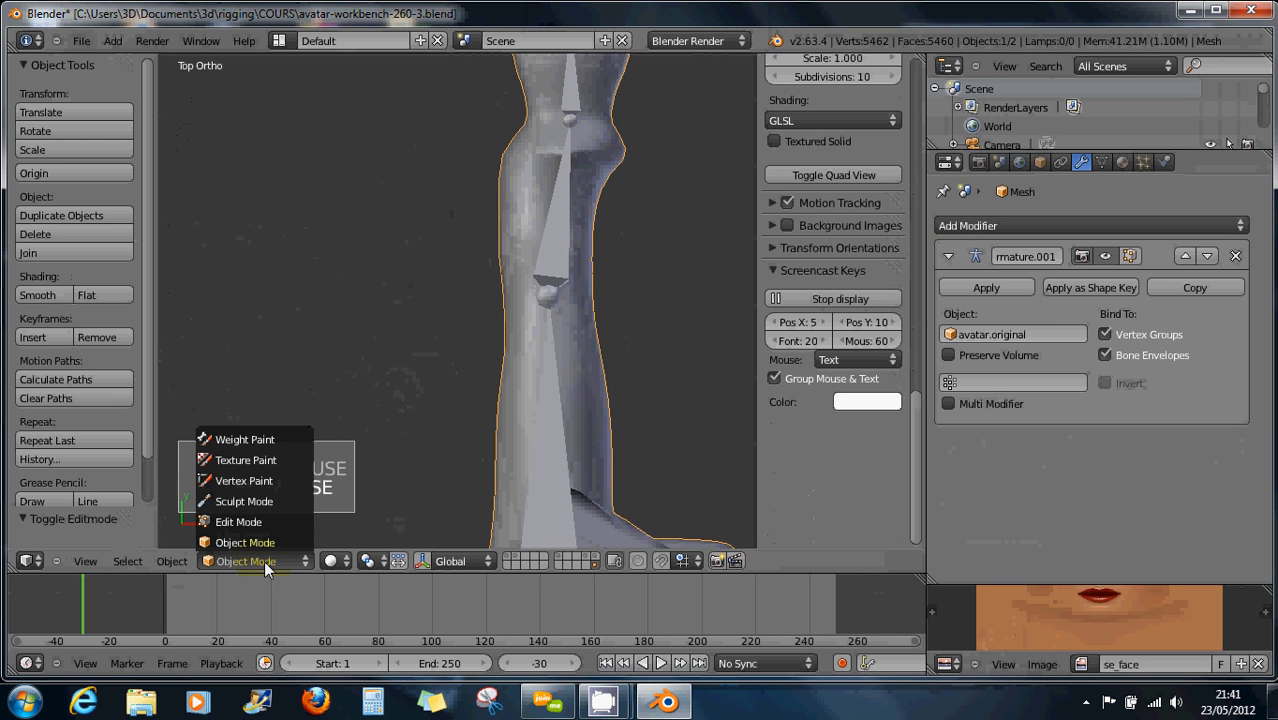
{"action": "left_click", "coordinate": [262, 440]}
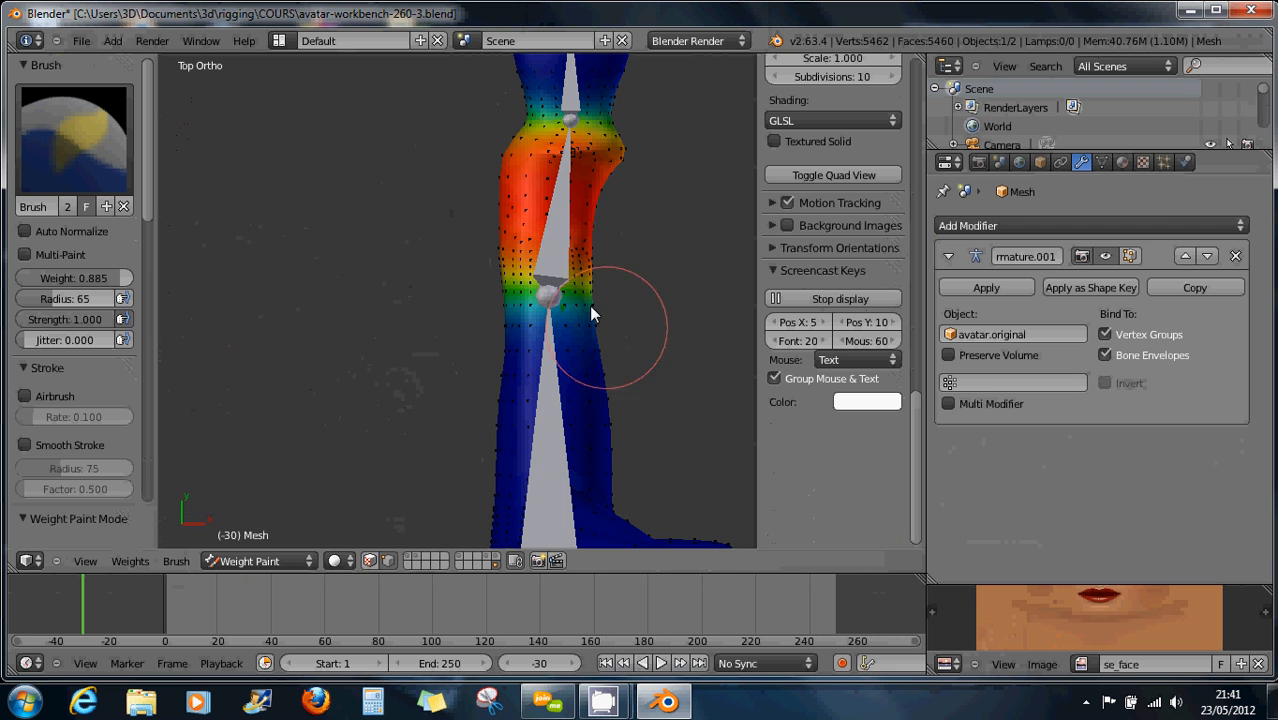
Try once more to select the forearm bone, then return the mesh to Object mode
{"action": "right_click", "coordinate": [554, 261]}
{"action": "left_click", "coordinate": [274, 565]}
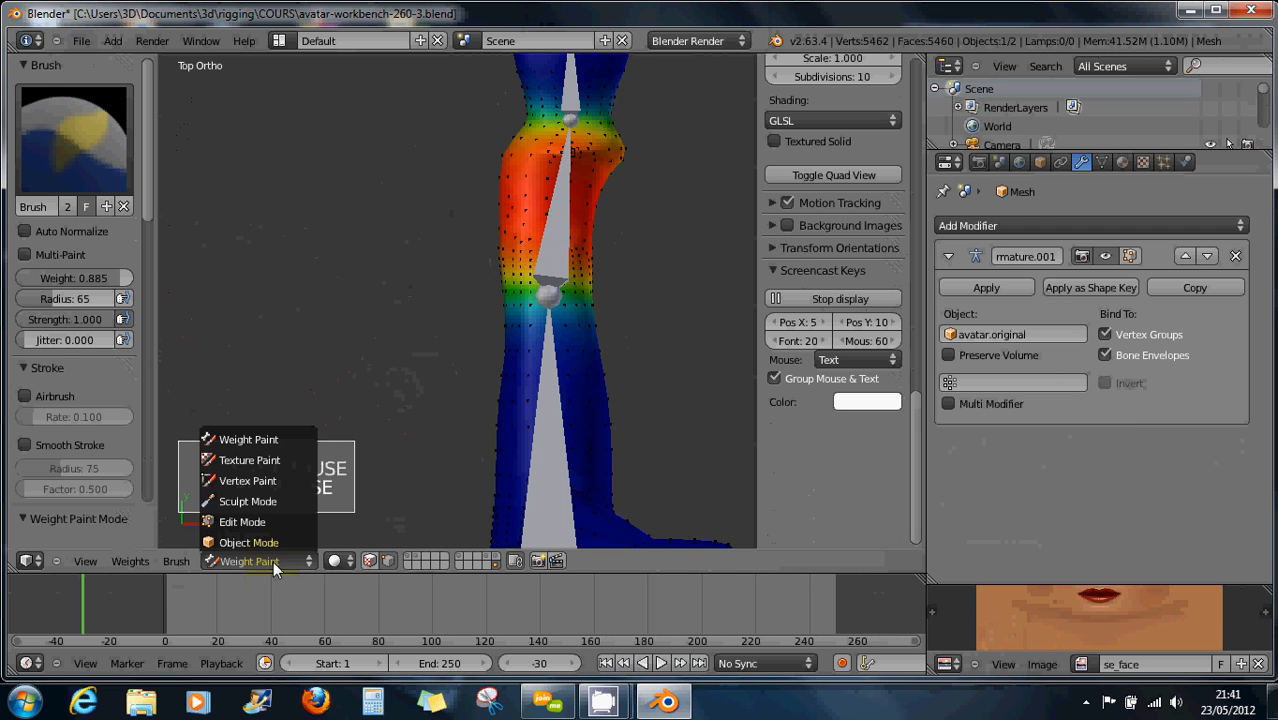
{"action": "left_click", "coordinate": [273, 543]}
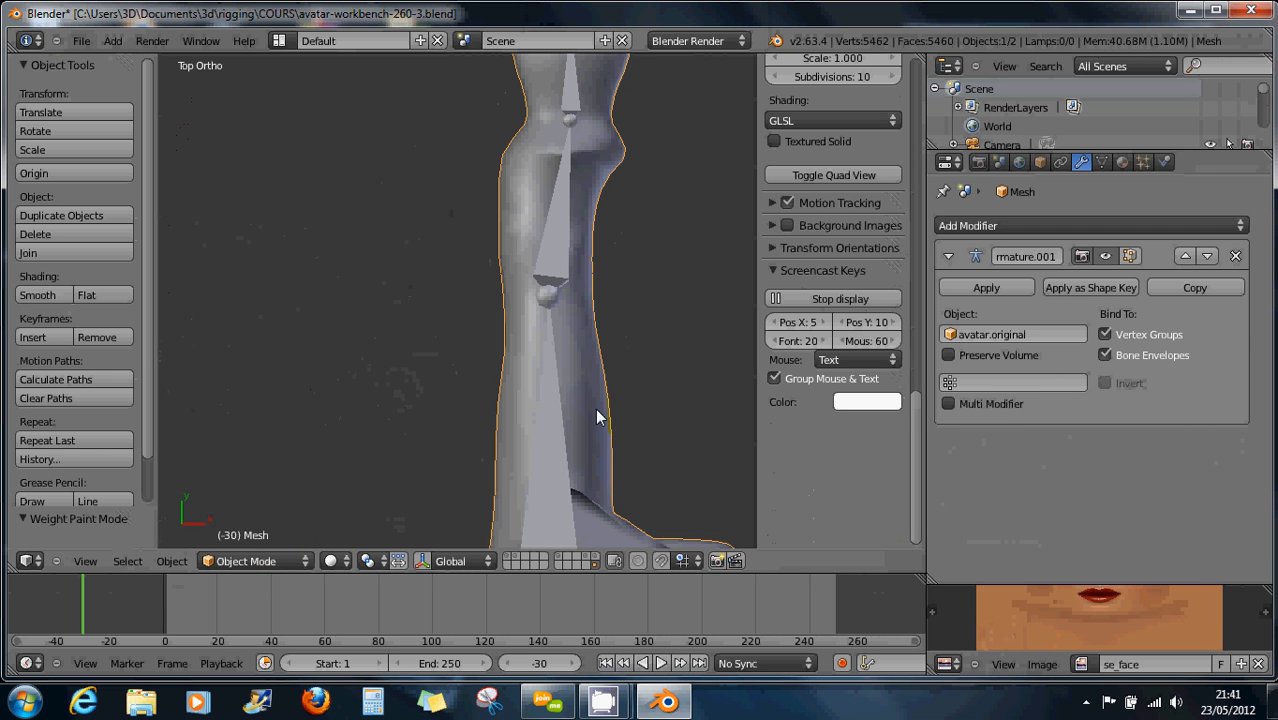
Put the armature in Pose mode, then select the mesh and enter Weight Paint mode
{"action": "right_click", "coordinate": [547, 427]}
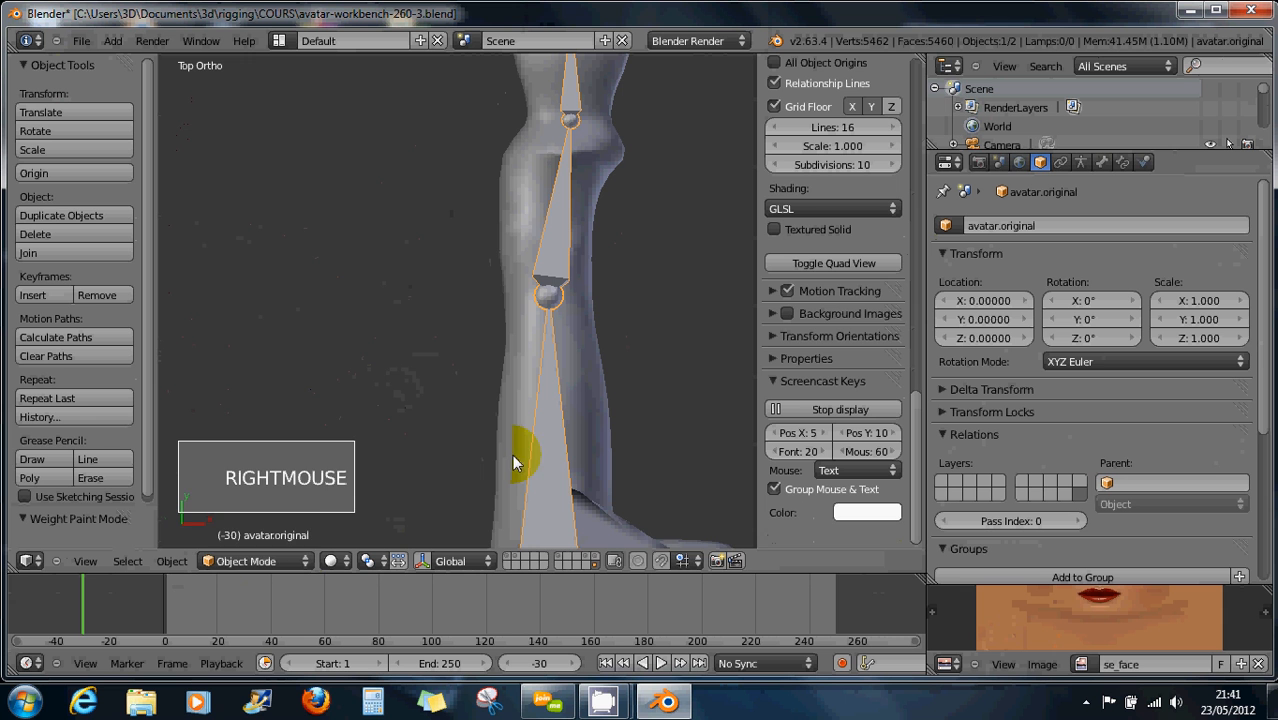
{"action": "left_click", "coordinate": [262, 561]}
{"action": "left_click", "coordinate": [261, 500]}
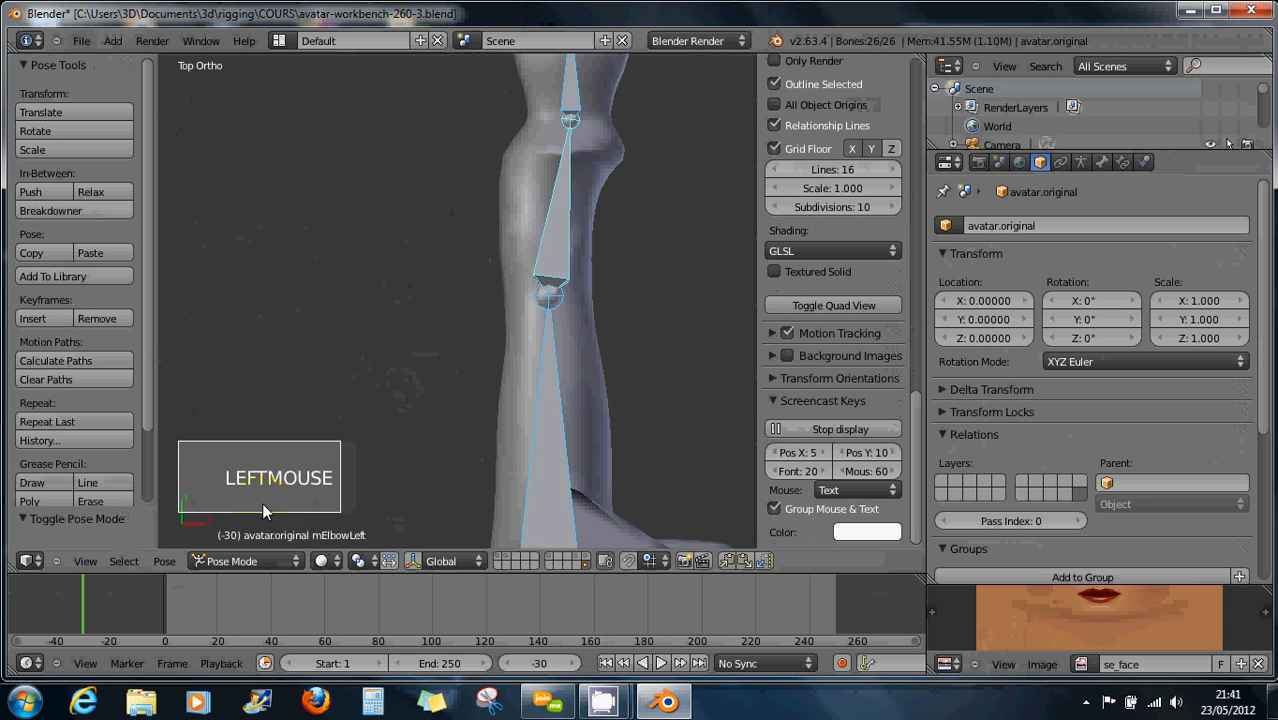
{"action": "right_click", "coordinate": [580, 450]}
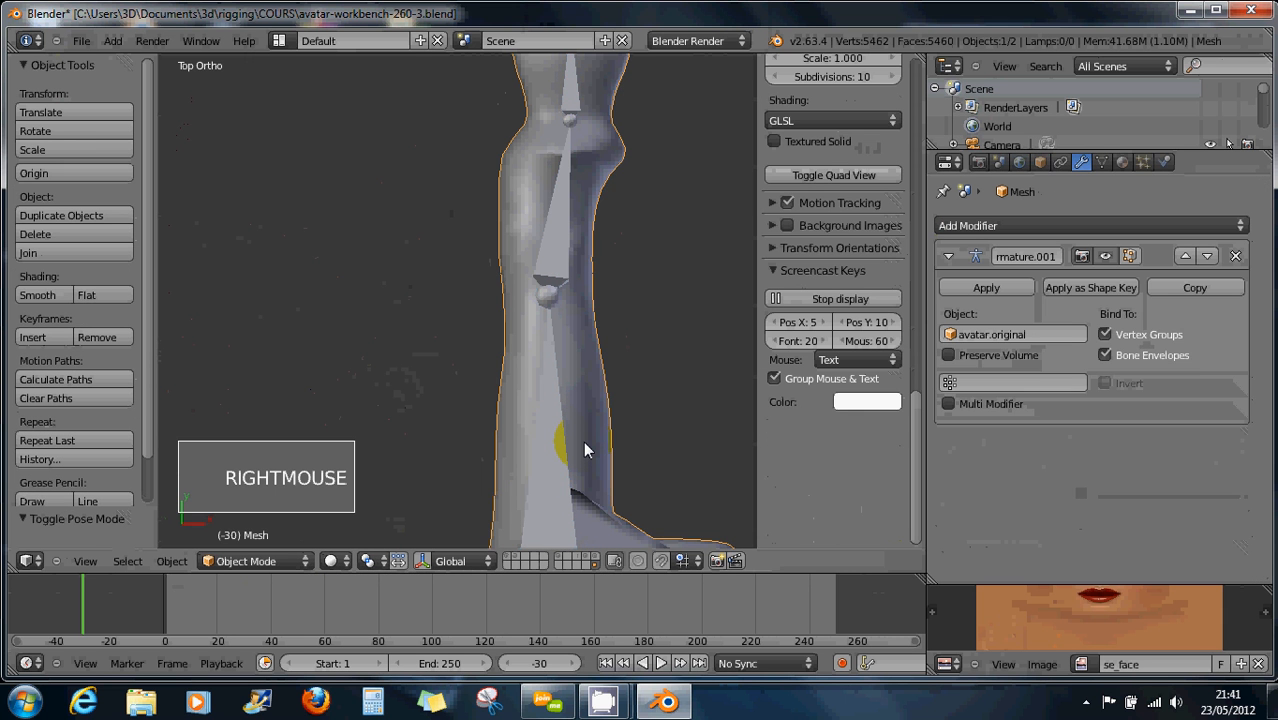
{"action": "left_click", "coordinate": [250, 560]}
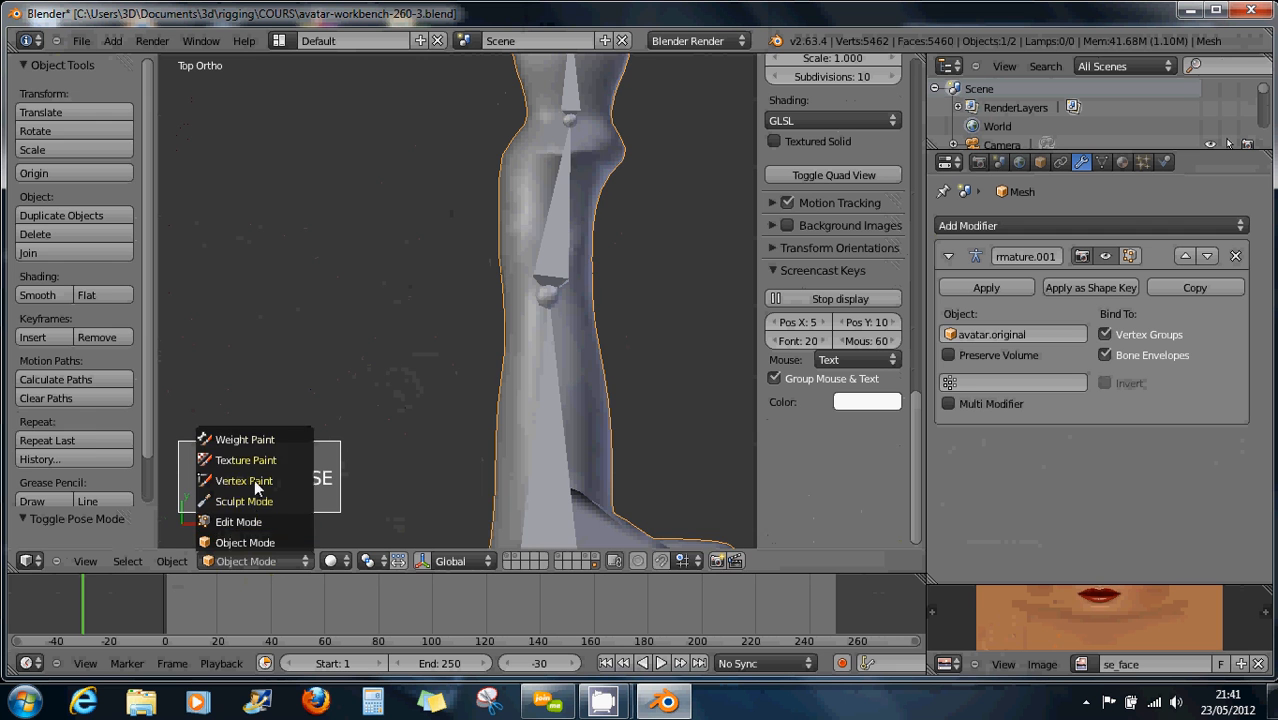
{"action": "left_click", "coordinate": [255, 438]}
Try to select the left upper-arm bone, using face selection masking and then vertex selection masking
{"action": "right_click", "coordinate": [556, 450]}
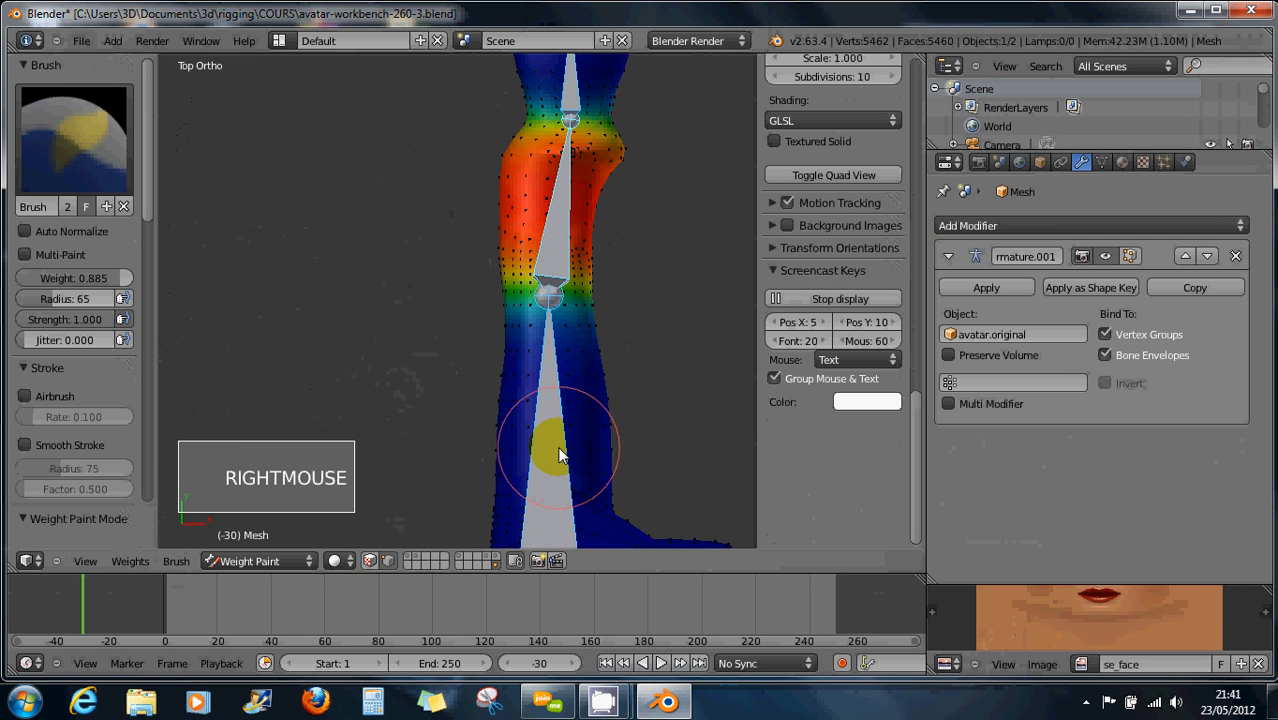
{"action": "left_click", "coordinate": [368, 562]}
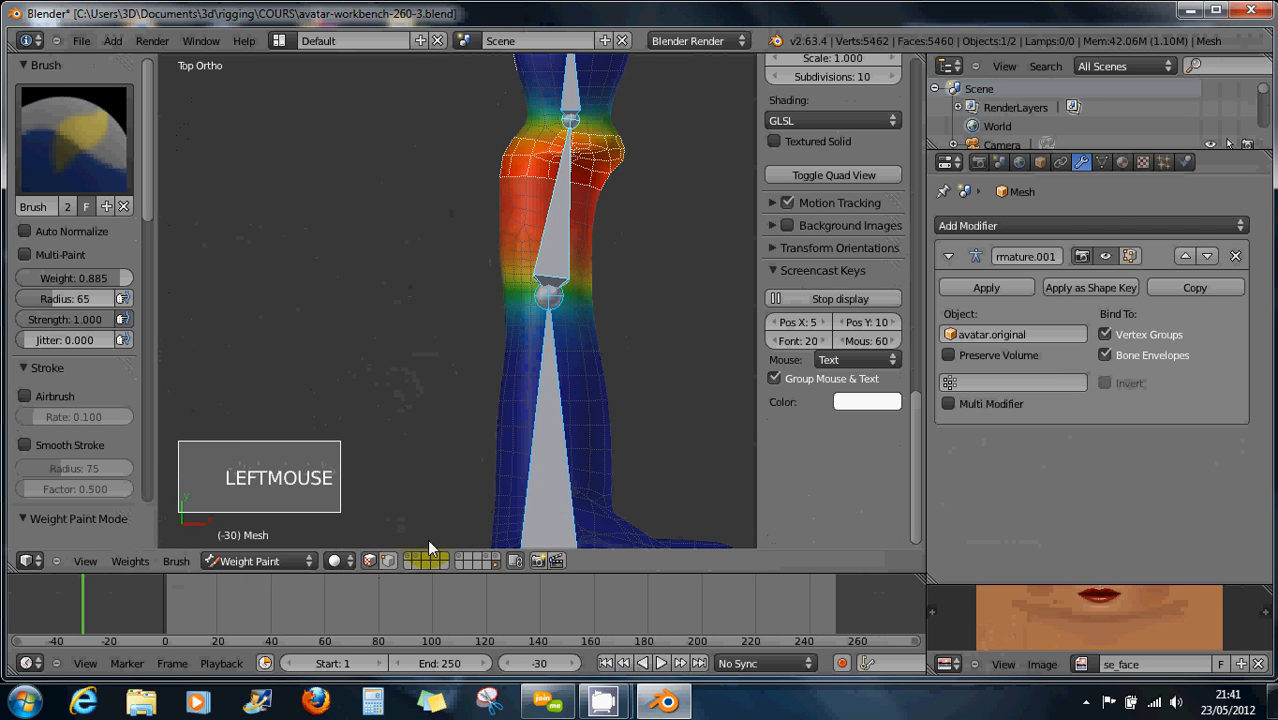
{"action": "right_click", "coordinate": [543, 450]}
{"action": "left_click", "coordinate": [386, 561]}
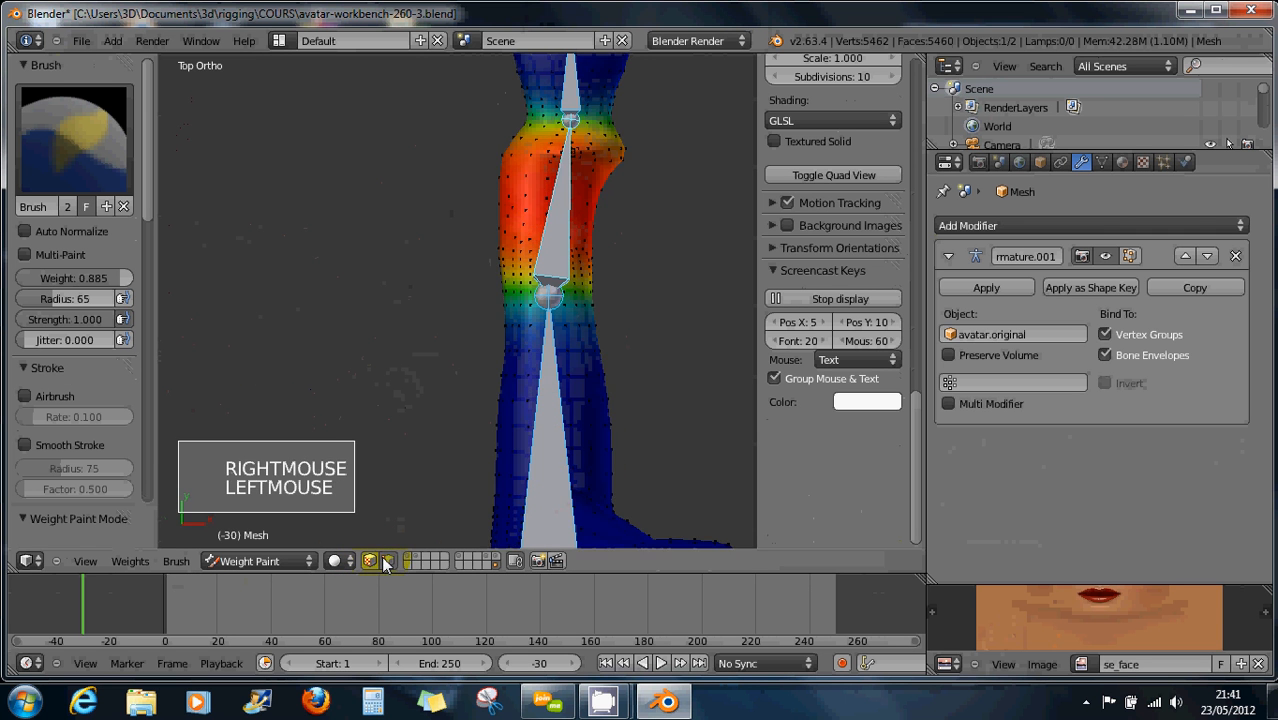
{"action": "right_click", "coordinate": [533, 476]}
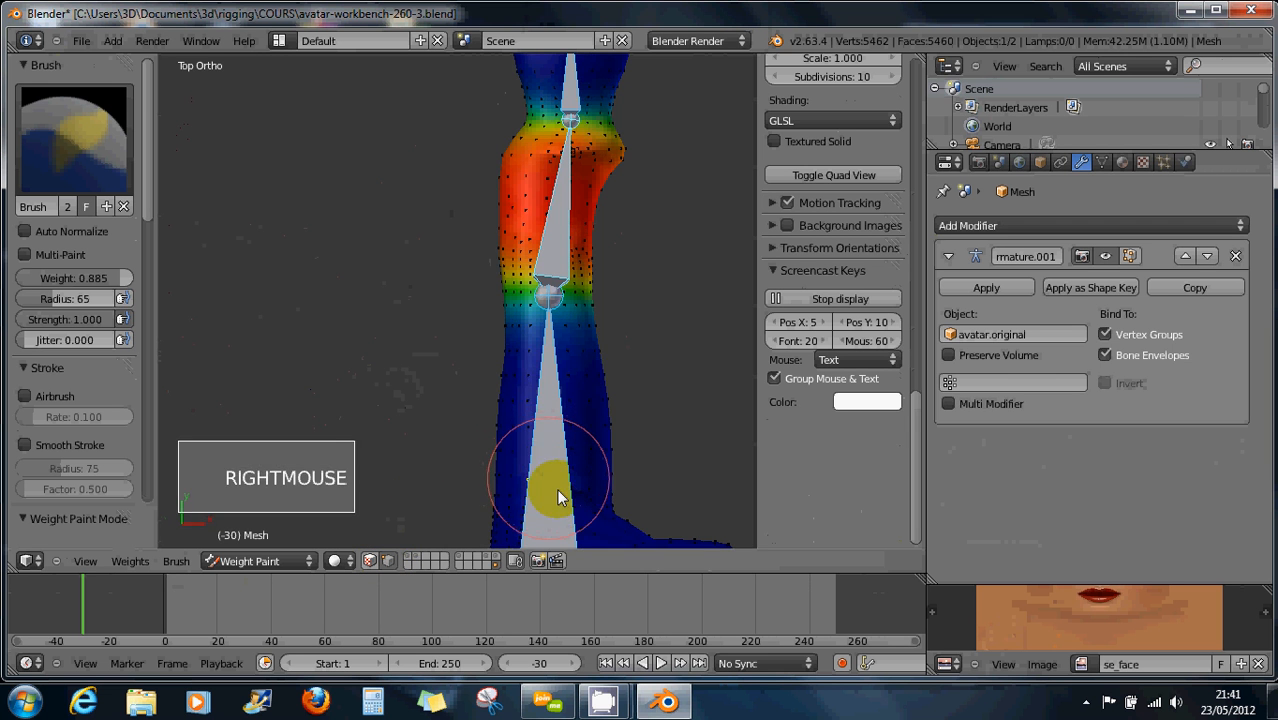
Toggle the selection of all mesh vertices in Weight Paint mode and try to select the left upper-arm bone from a perspective view
{"action": "middle_click_drag", "start_coordinate": [559, 490], "coordinate": [468, 262]}
{"action": "scroll", "coordinate": [455, 457], "scroll_direction": "down", "scroll_amount": 6}
{"action": "scroll", "coordinate": [468, 265], "scroll_direction": "up", "scroll_amount": 4}
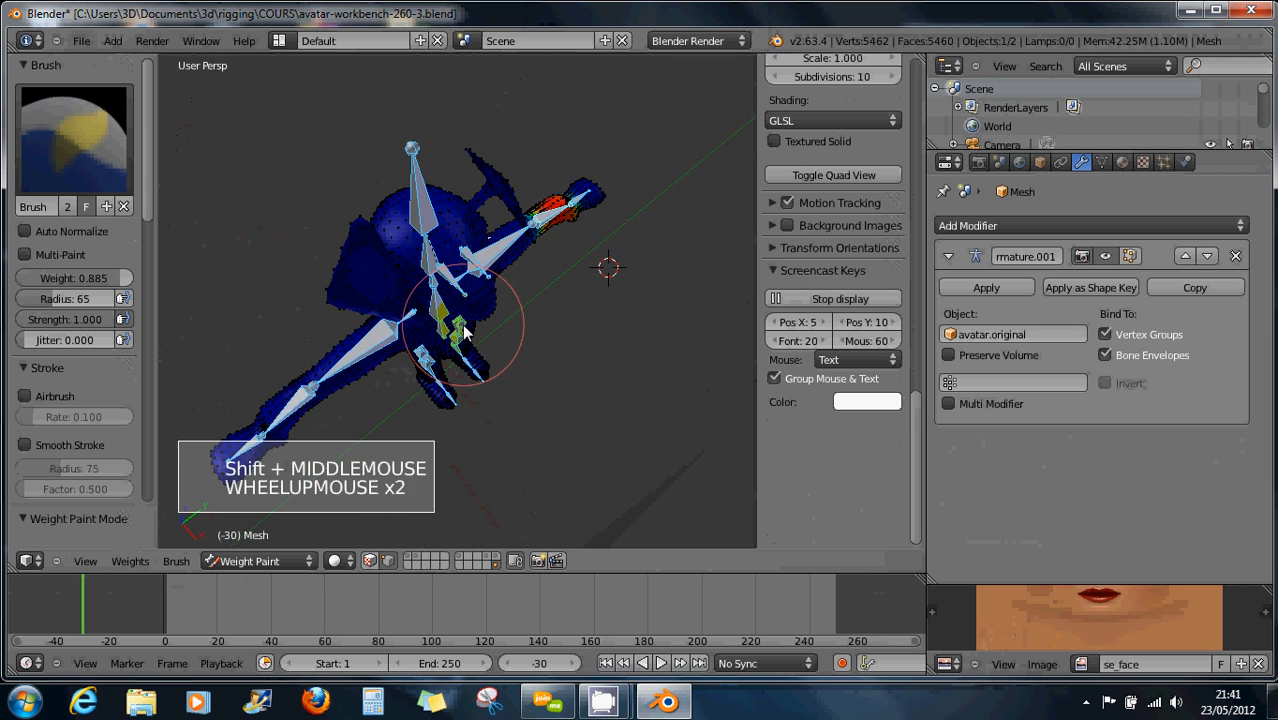
{"action": "middle_click_drag", "start_coordinate": [465, 325], "coordinate": [420, 370]}
{"action": "scroll", "coordinate": [414, 370], "scroll_direction": "up", "scroll_amount": 2}
{"action": "scroll", "coordinate": [448, 375], "scroll_direction": "up", "scroll_amount": 1}
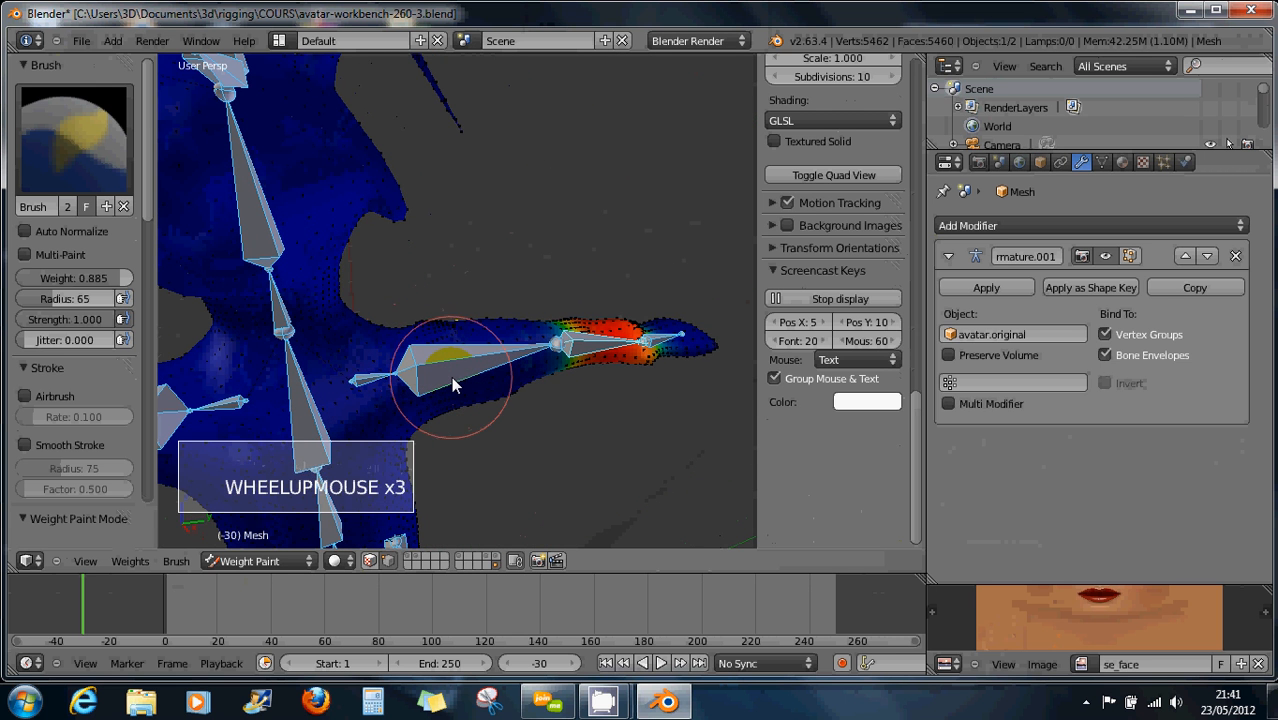
{"action": "key", "text": "a"}
{"action": "key", "text": "a"}
{"action": "key", "text": "a"}
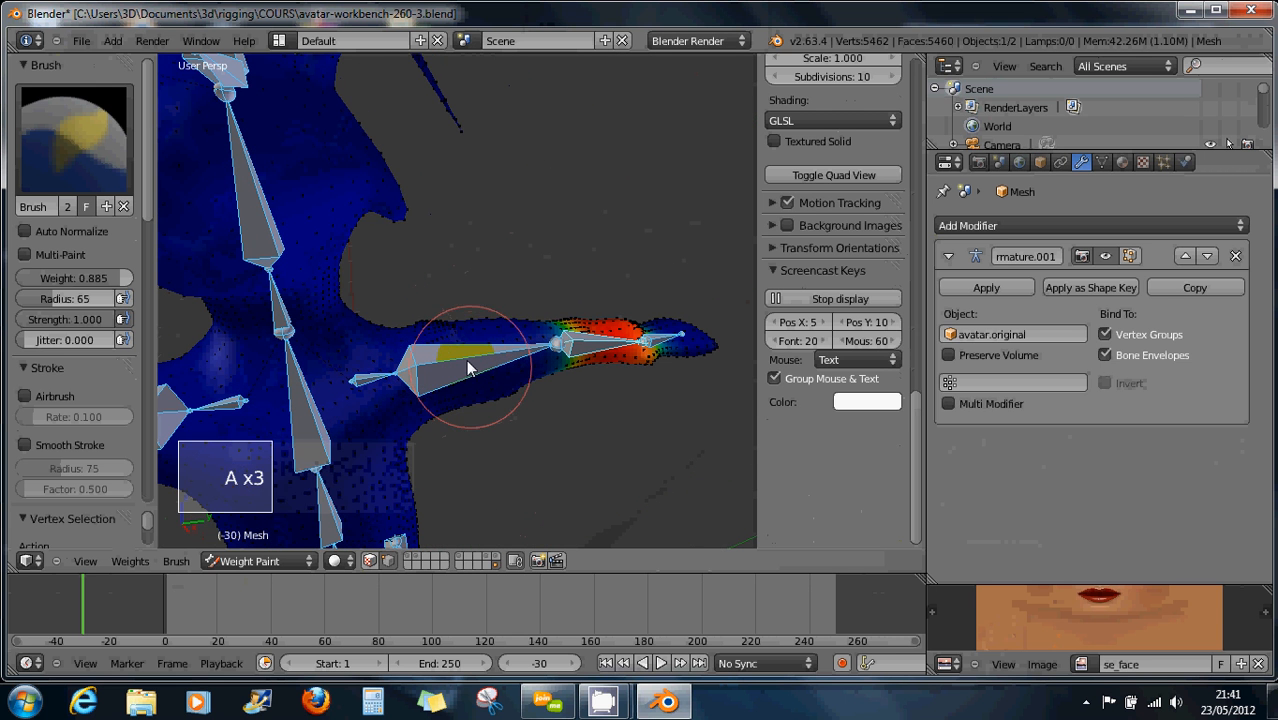
{"action": "right_click", "coordinate": [467, 365]}
{"action": "key", "text": "a"}
{"action": "key", "text": "a"}
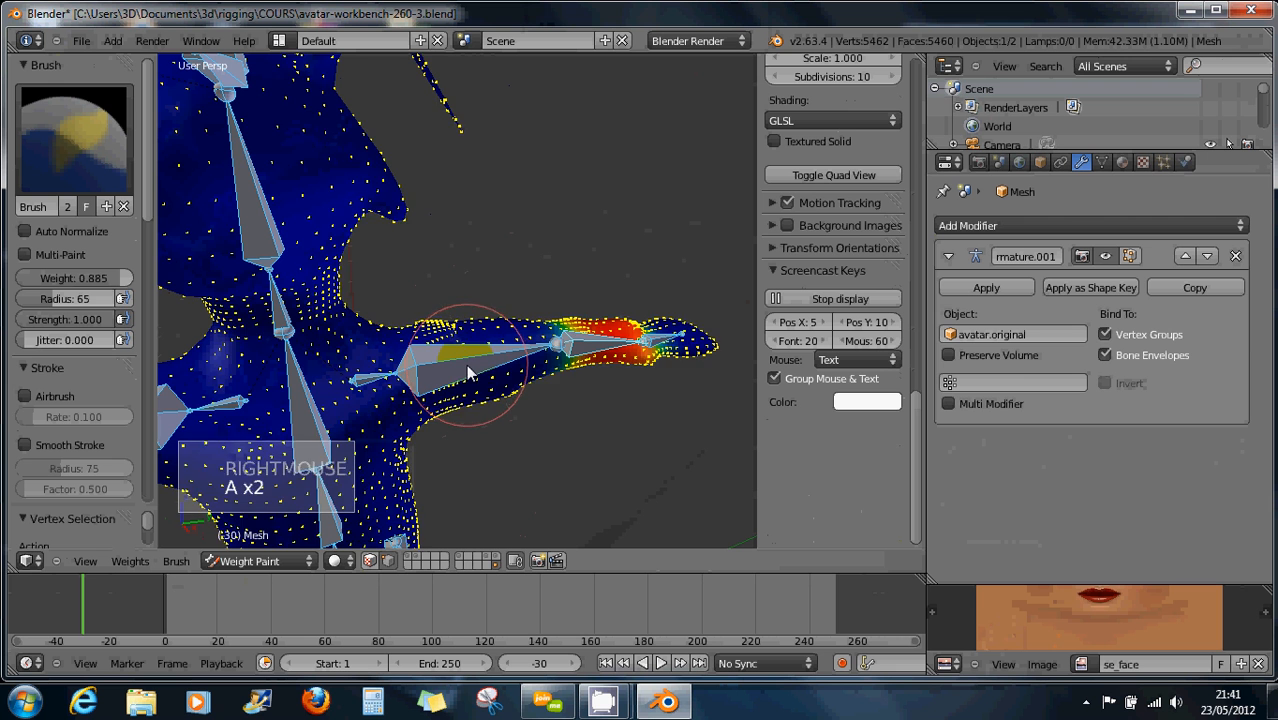
{"action": "right_click", "coordinate": [470, 368]}
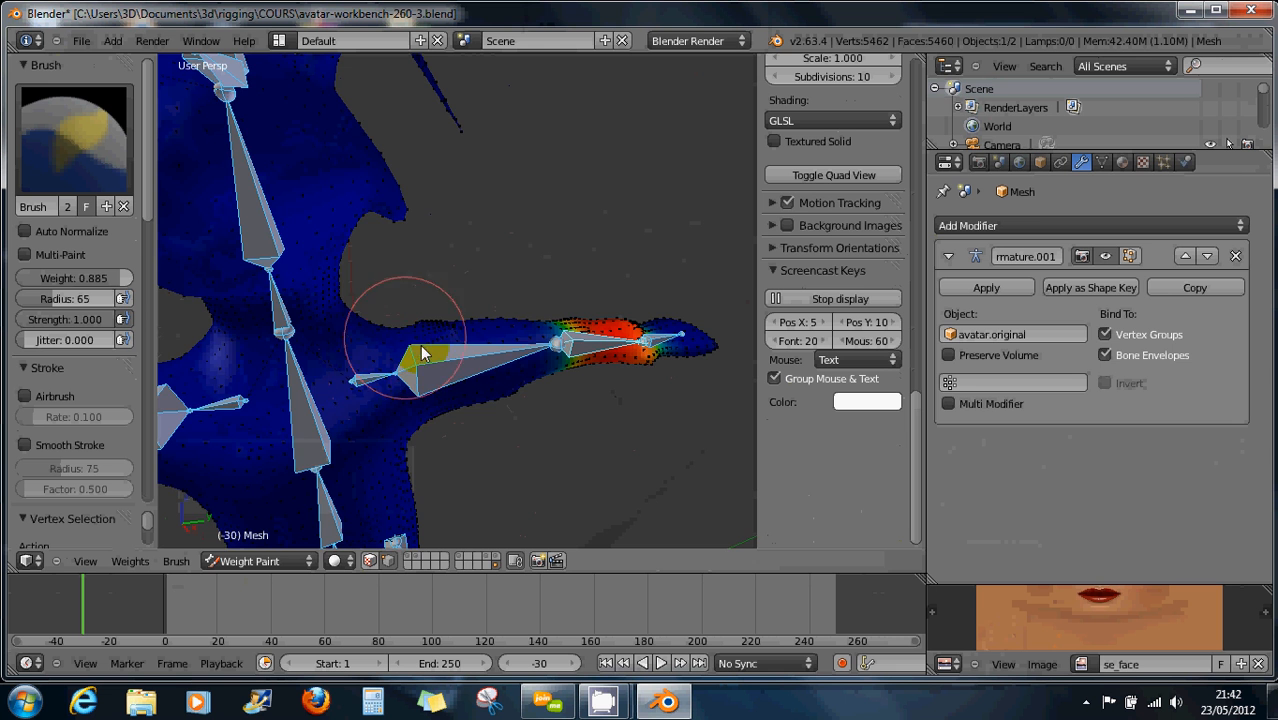
Try again to select the left upper-arm bone with the avatar's chest and left arm in close view
{"action": "middle_click_drag", "start_coordinate": [405, 355], "coordinate": [396, 307]}
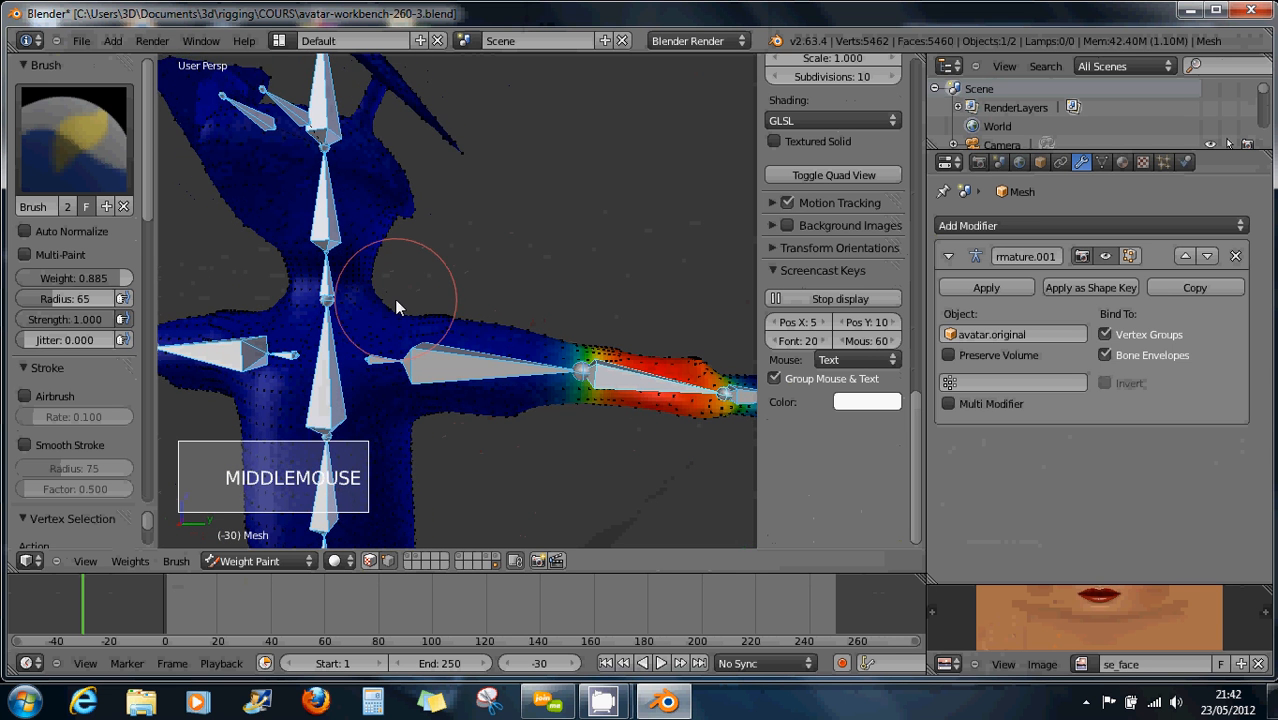
{"action": "scroll", "coordinate": [430, 352], "scroll_direction": "up", "scroll_amount": 1}
{"action": "right_click", "coordinate": [432, 356]}
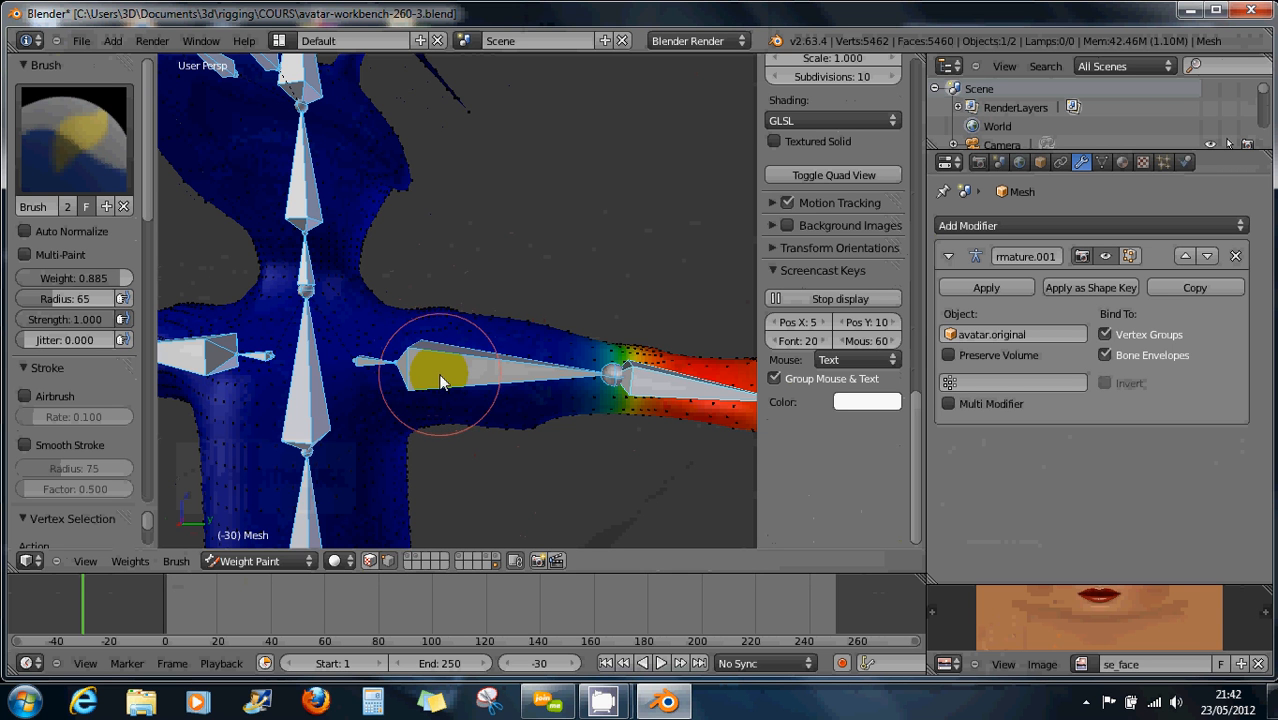
{"action": "scroll", "coordinate": [458, 380], "scroll_direction": "down", "scroll_amount": 1}
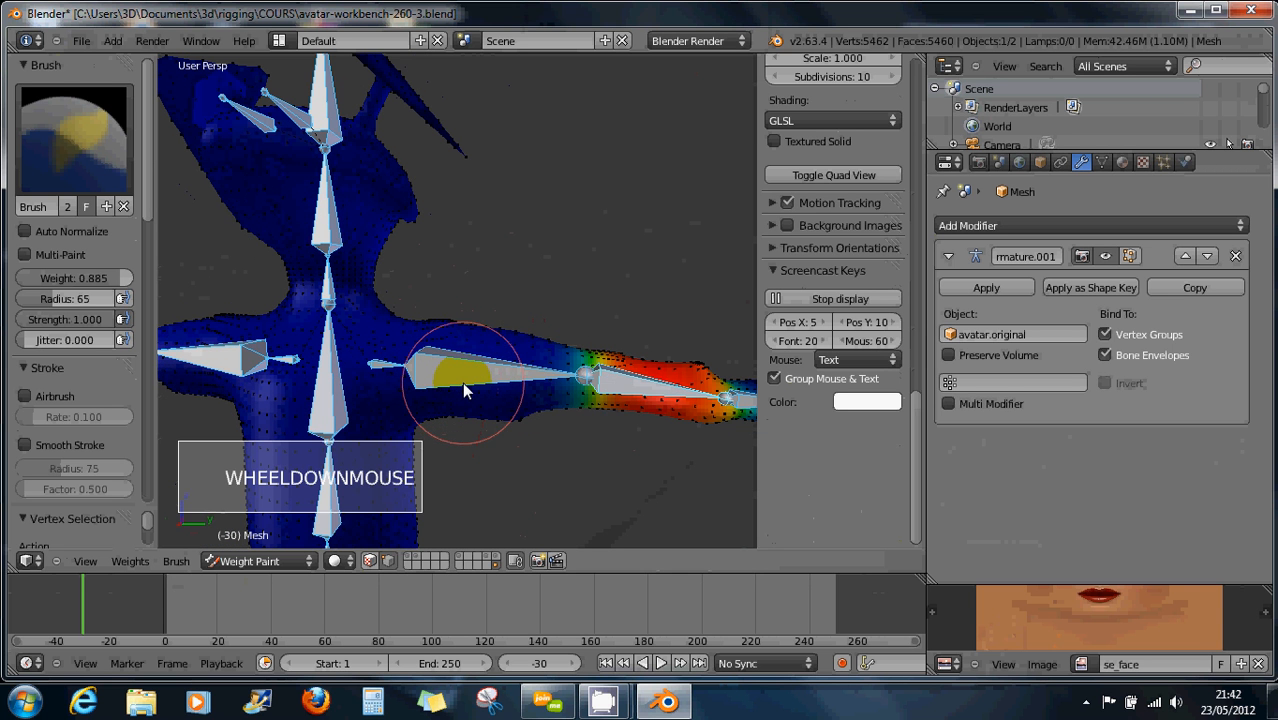
{"action": "right_click", "coordinate": [506, 381]}
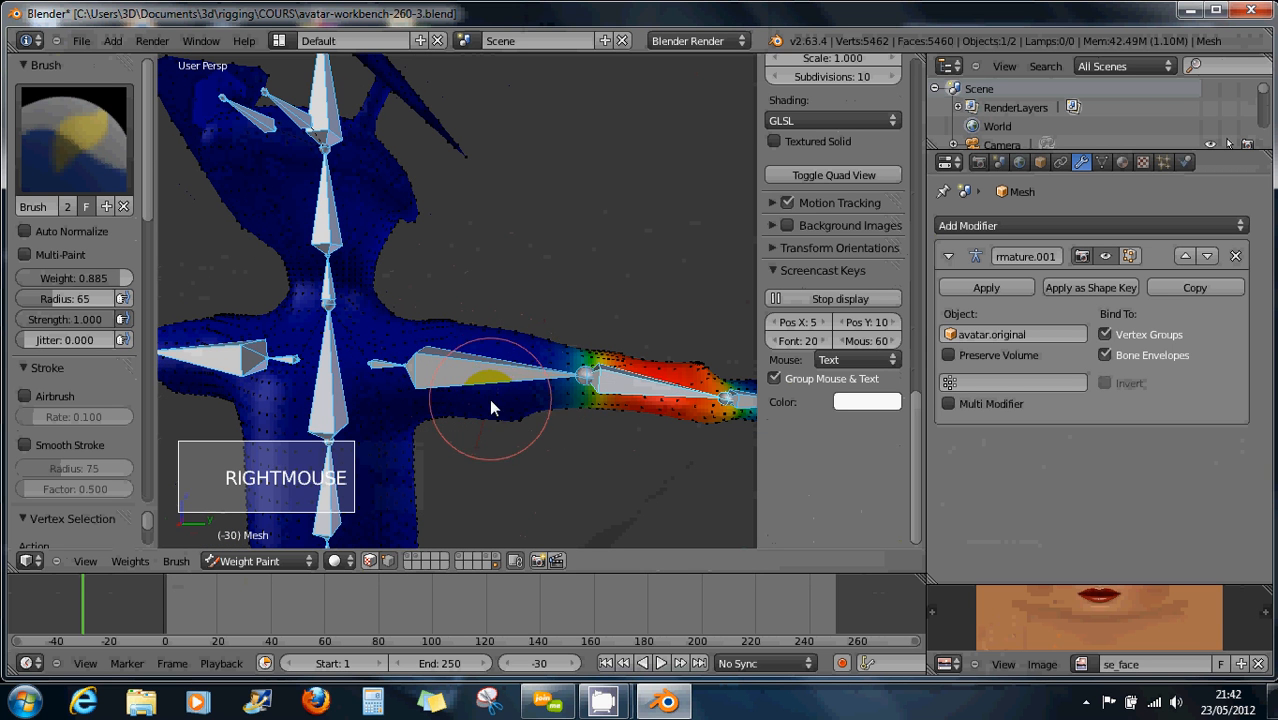
{"action": "right_click", "coordinate": [490, 402]}
Select all vertices of the mesh in Edit mode, then return it to Weight Paint mode
{"action": "key", "text": "Tab"}
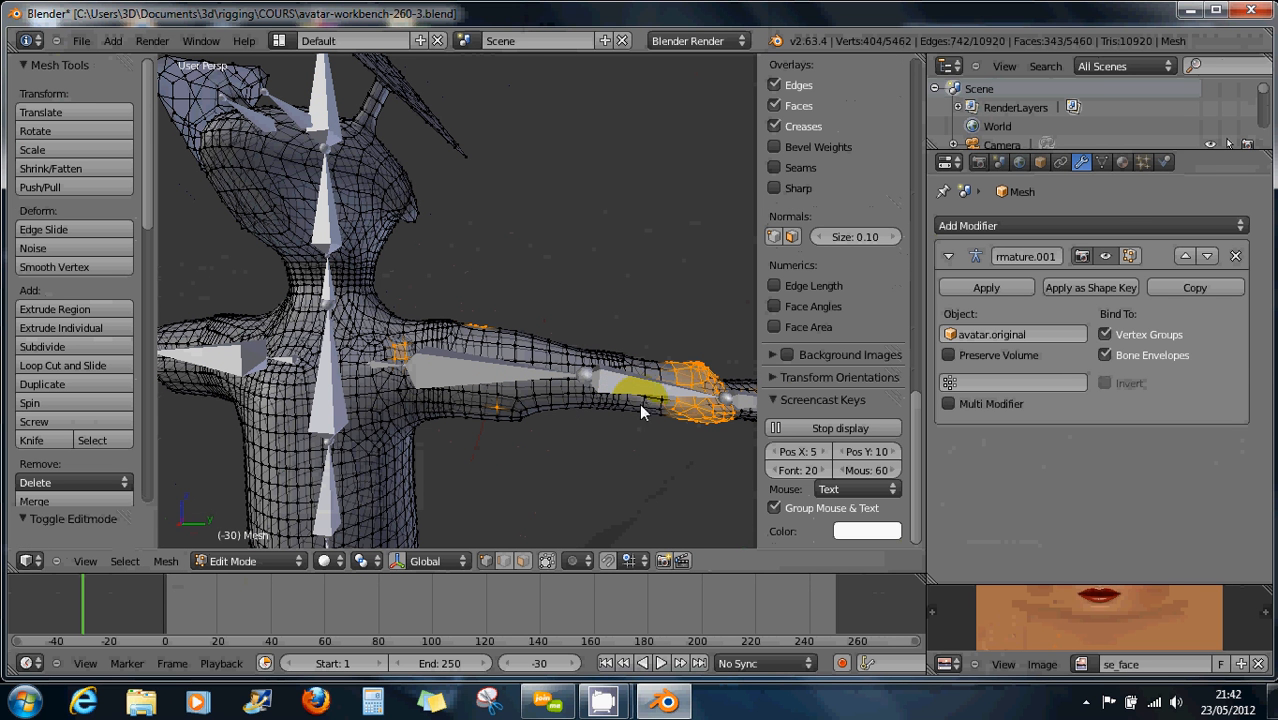
{"action": "key", "text": "a"}
{"action": "key", "text": "a"}
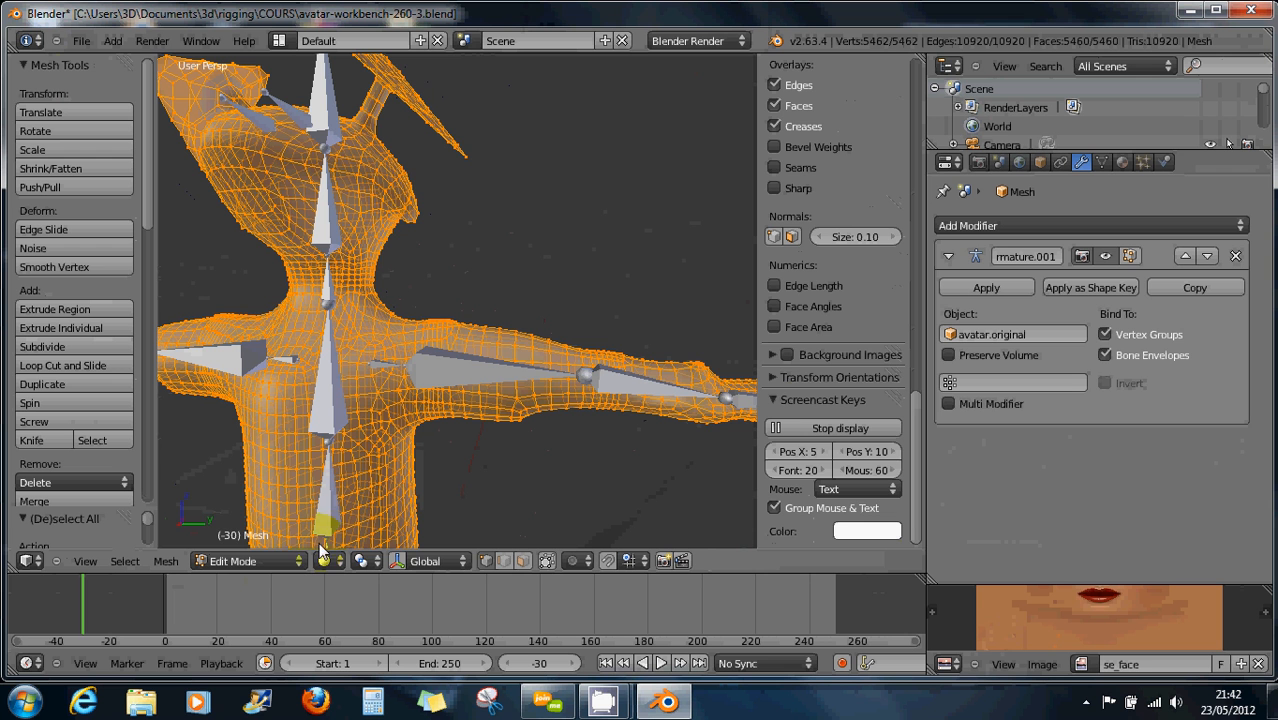
{"action": "left_click", "coordinate": [285, 564]}
{"action": "left_click", "coordinate": [270, 436]}
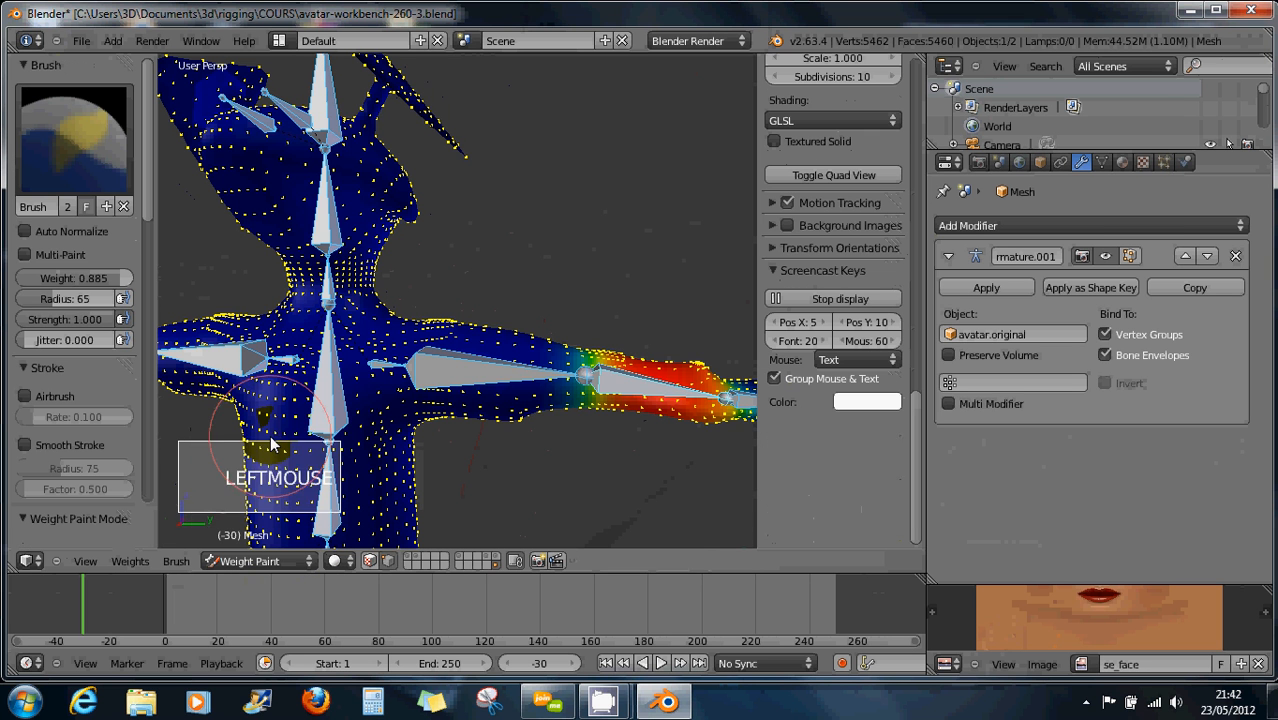
Toggle the vertex selection once more and retry selecting the left upper-arm bone
{"action": "right_click", "coordinate": [478, 376]}
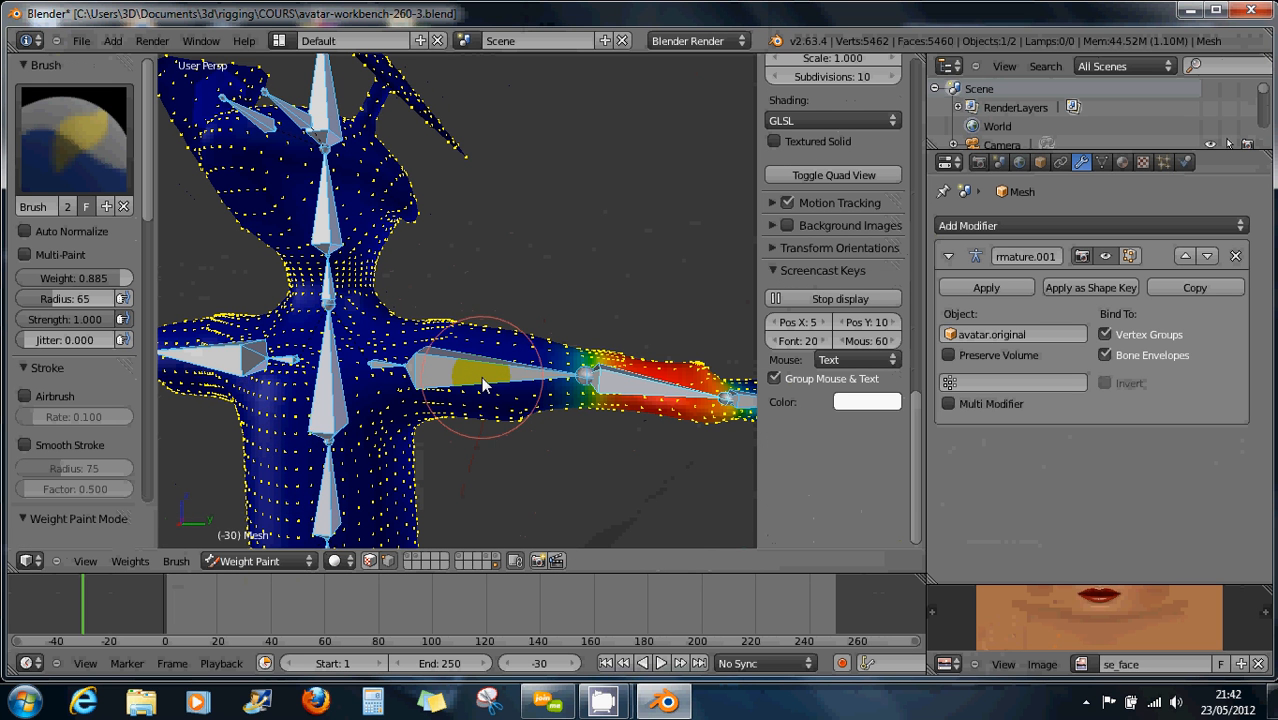
{"action": "key", "text": "a"}
{"action": "key", "text": "a"}
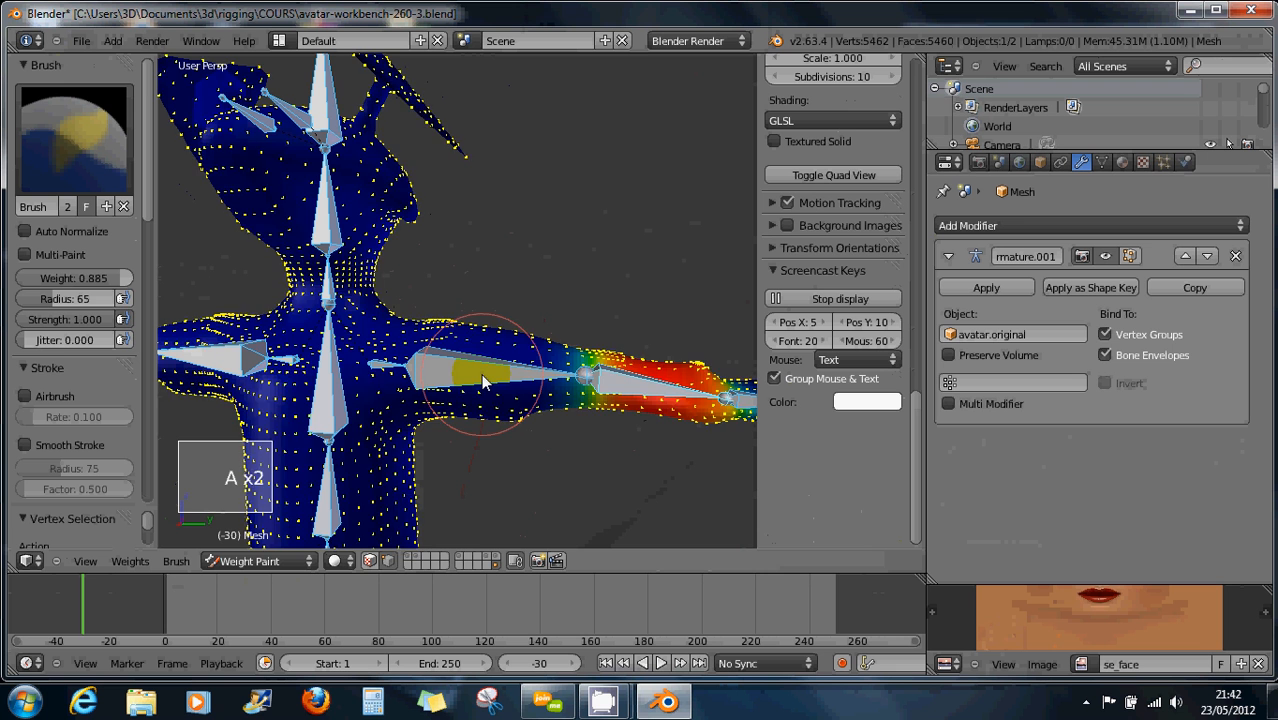
{"action": "right_click", "coordinate": [481, 373]}
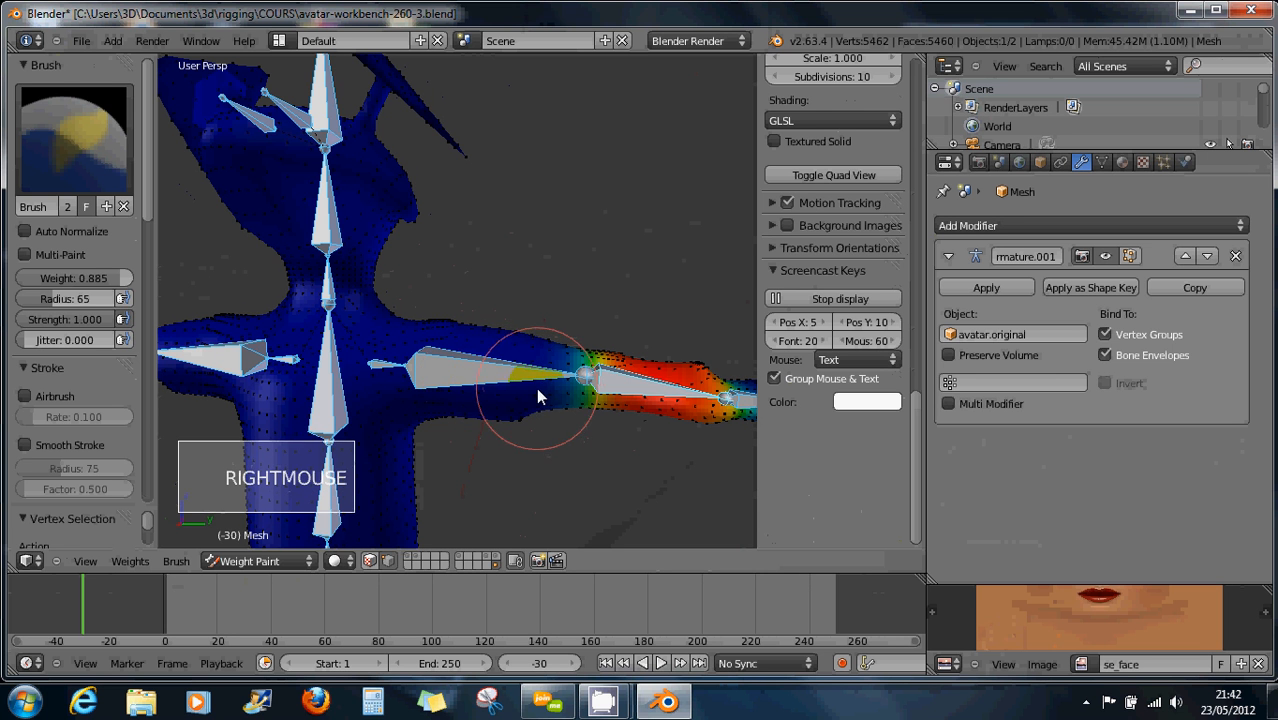
{"action": "right_click", "coordinate": [495, 373]}
{"action": "left_click", "coordinate": [495, 373]}
{"action": "left_click", "coordinate": [441, 386]}
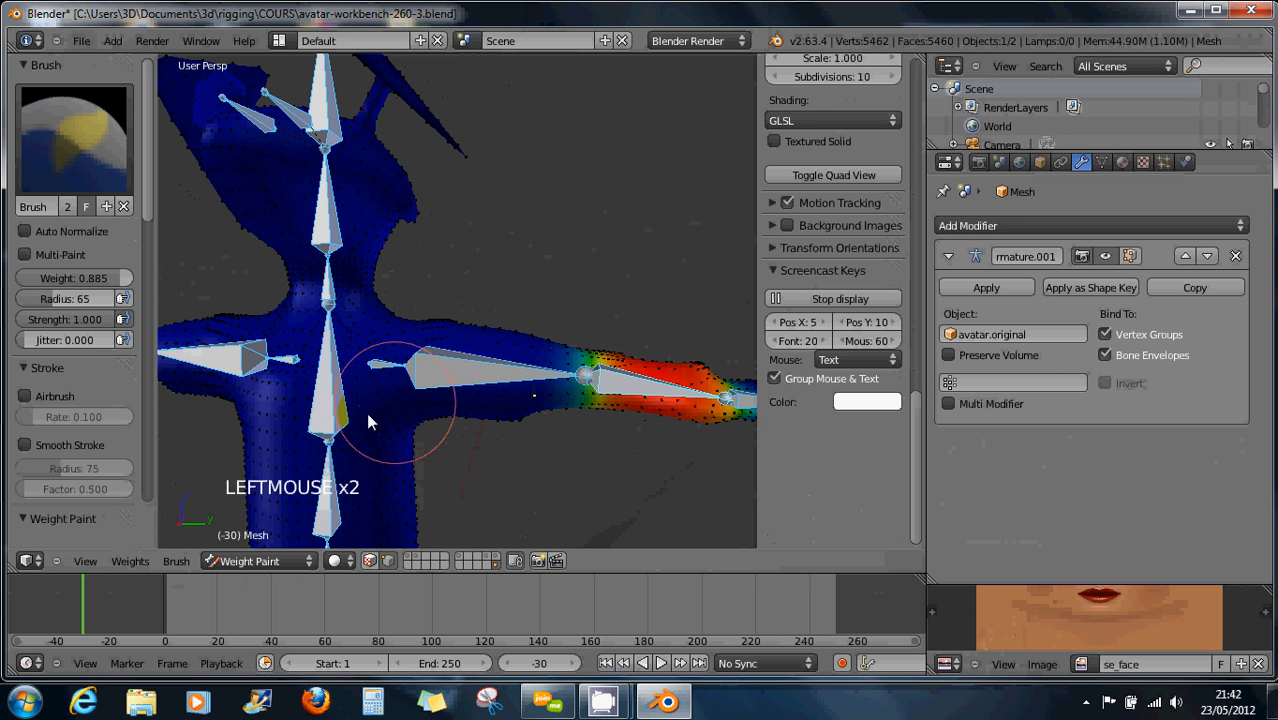
Put the mesh in Edit mode, show it in the orthographic right view, then return it to Object mode
{"action": "key", "text": "Tab"}
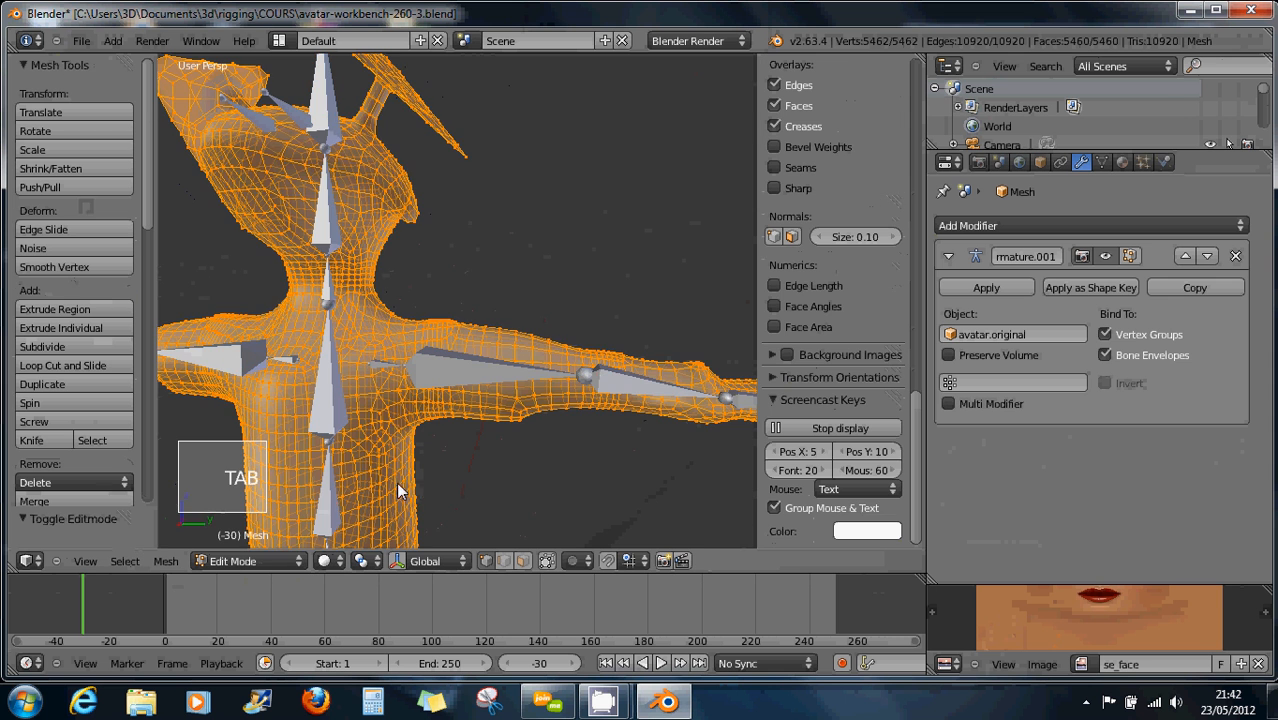
{"action": "key", "text": "KP_5"}
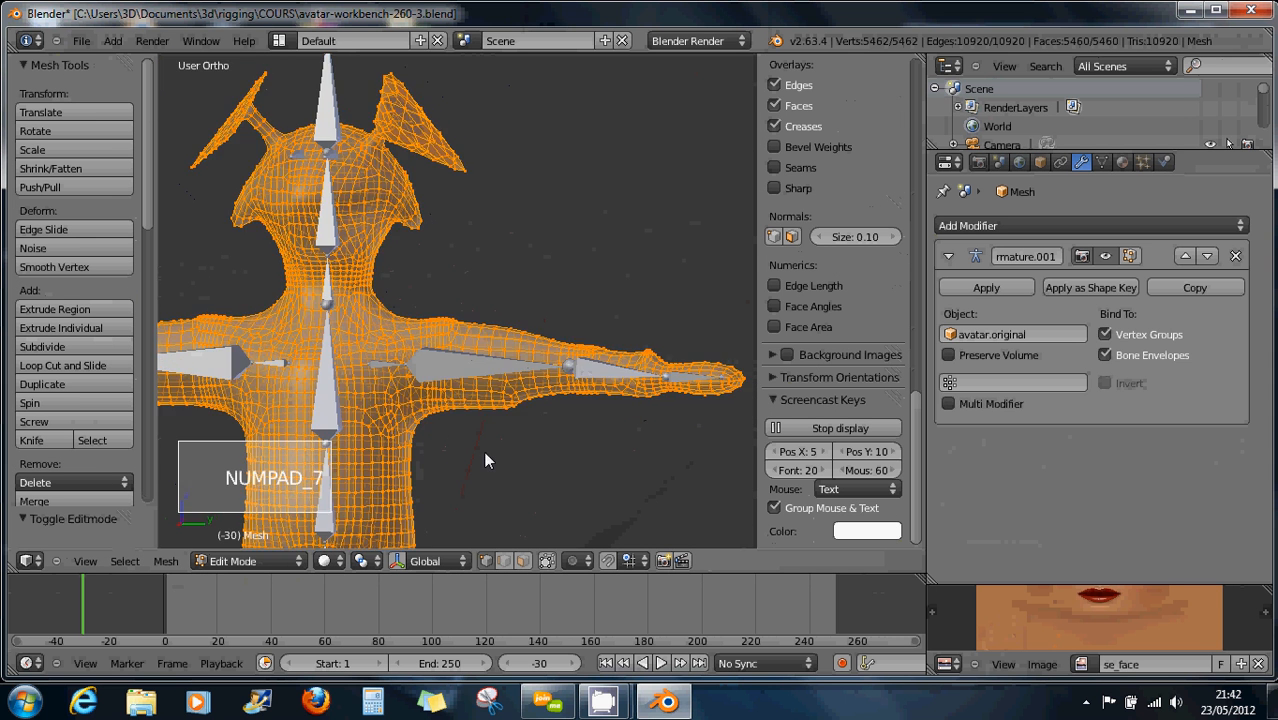
{"action": "key", "text": "KP_7"}
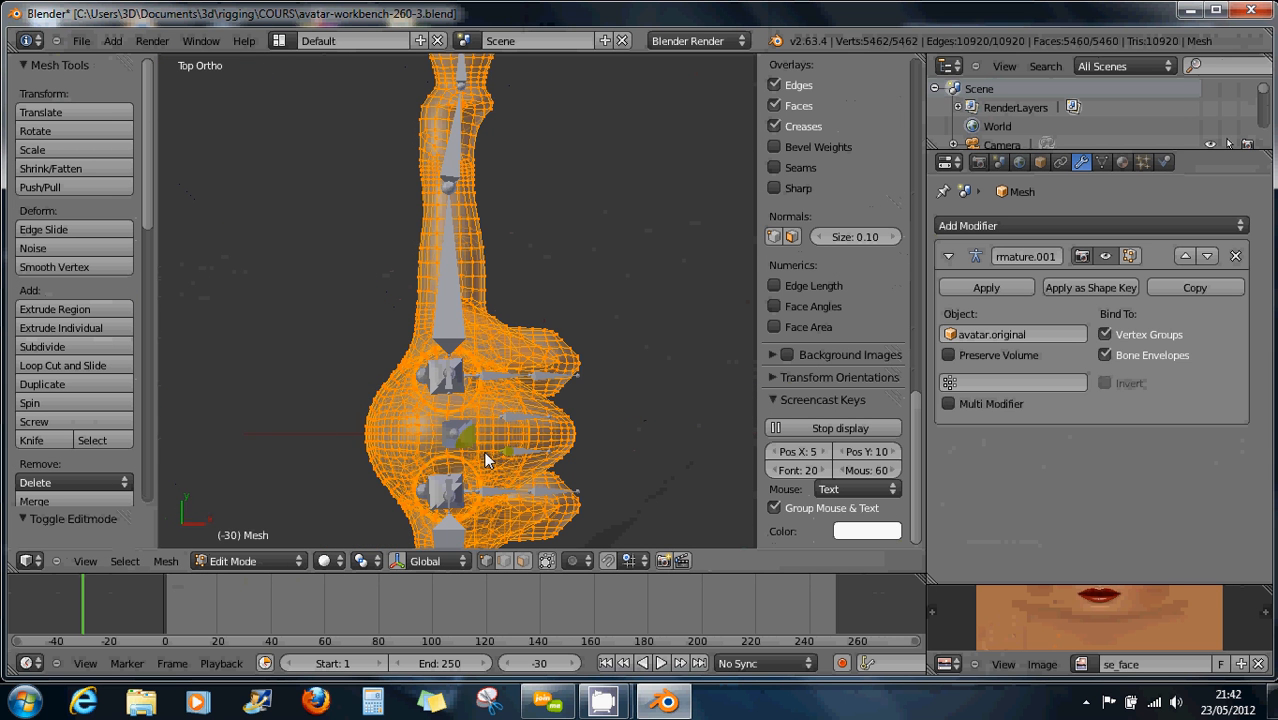
{"action": "key", "text": "KP_3"}
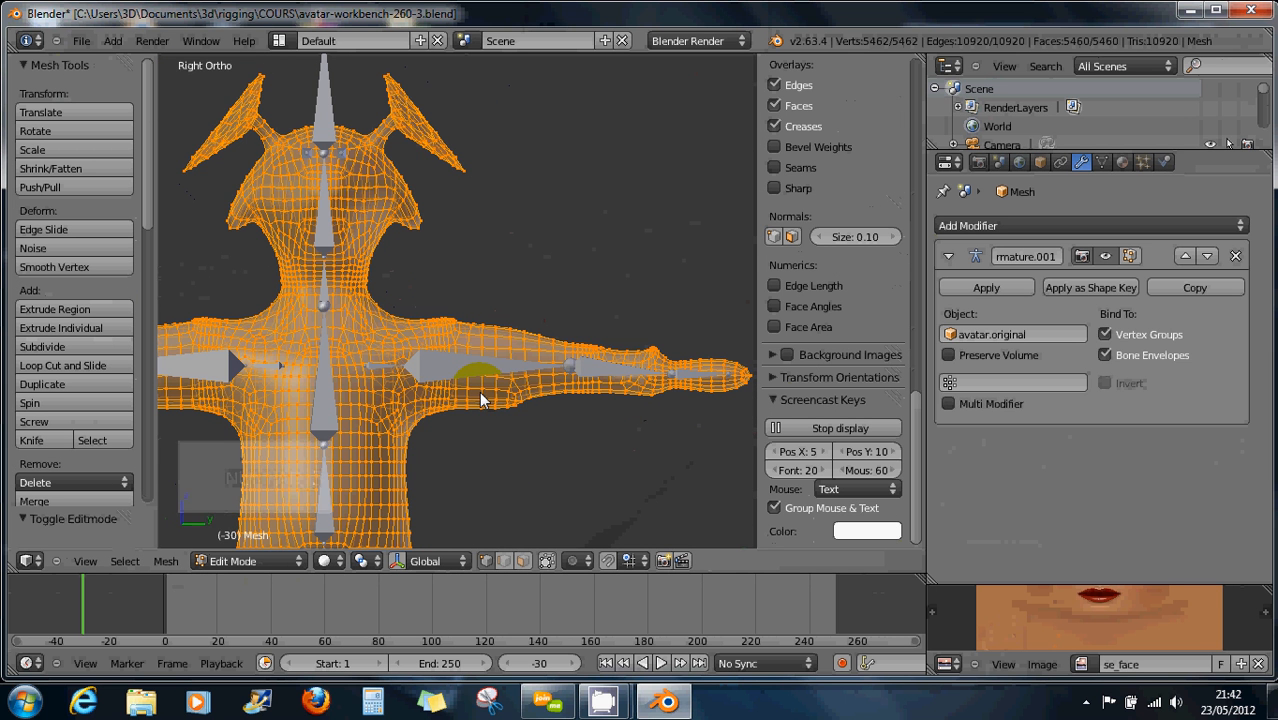
{"action": "left_click", "coordinate": [236, 564]}
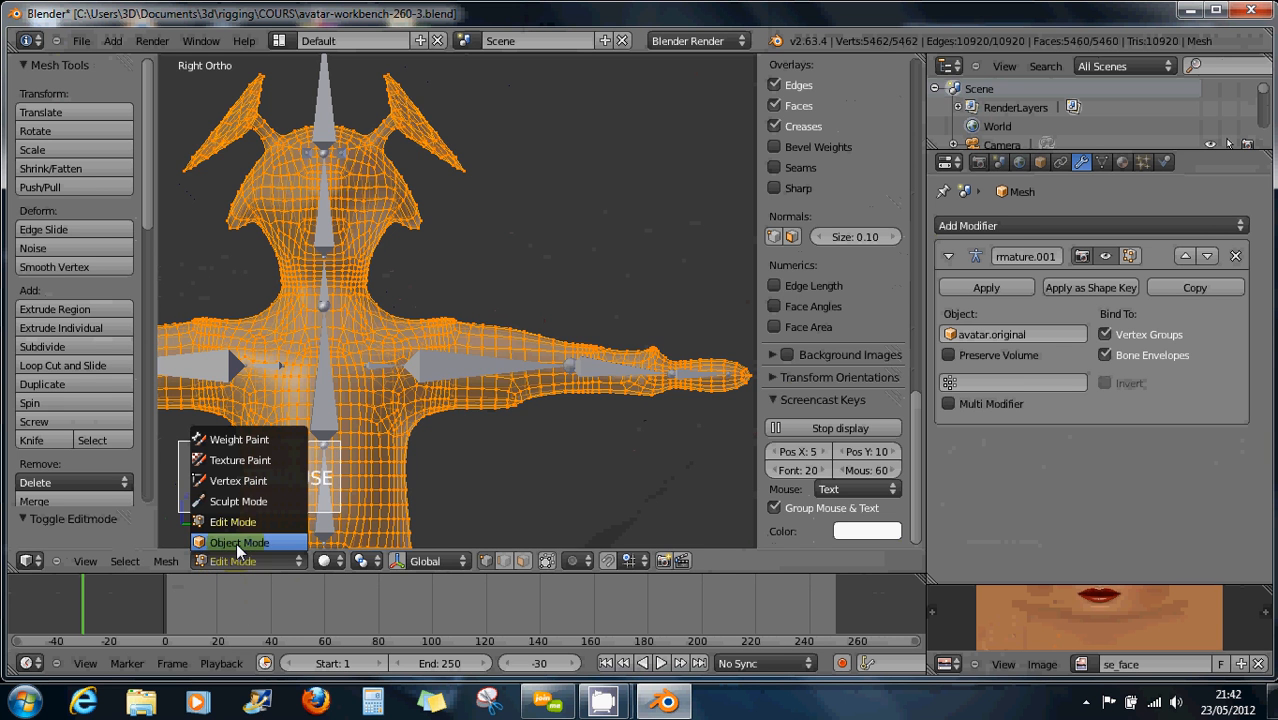
{"action": "left_click", "coordinate": [239, 542]}
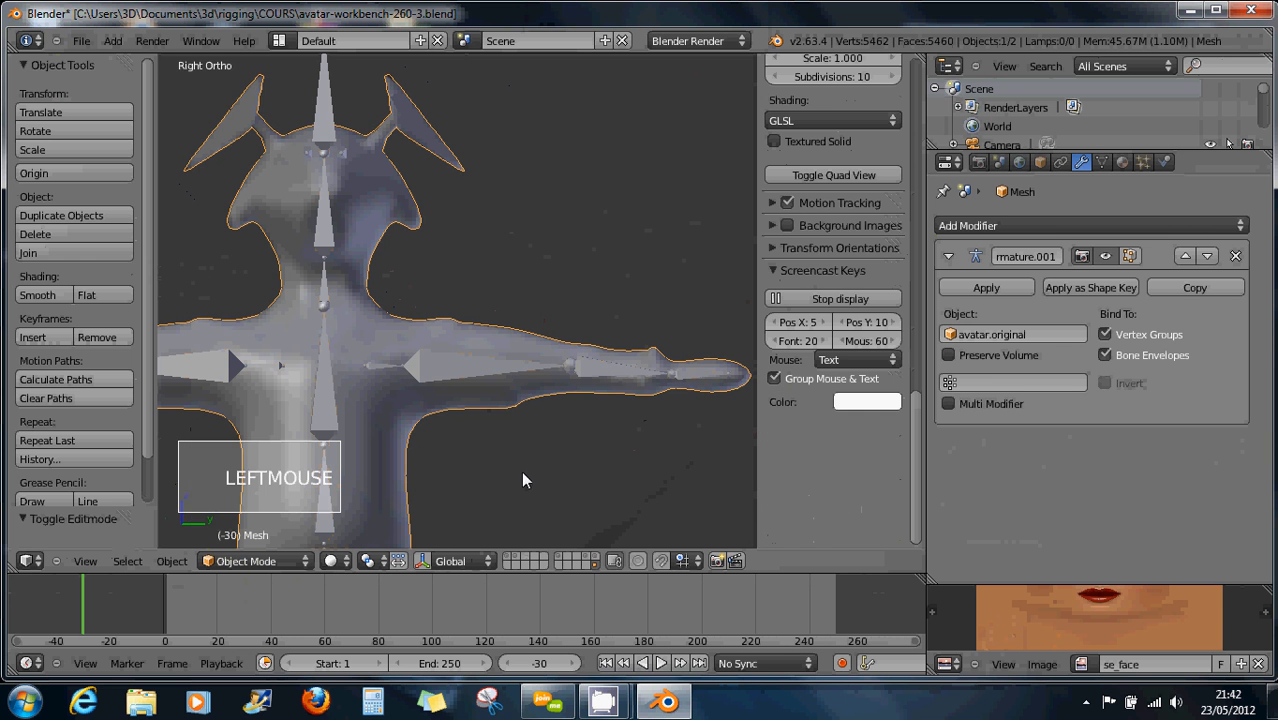
Select the armature's mShoulderLeft bone in Pose mode and test its rotation, cancelling the transform
{"action": "right_click", "coordinate": [506, 367]}
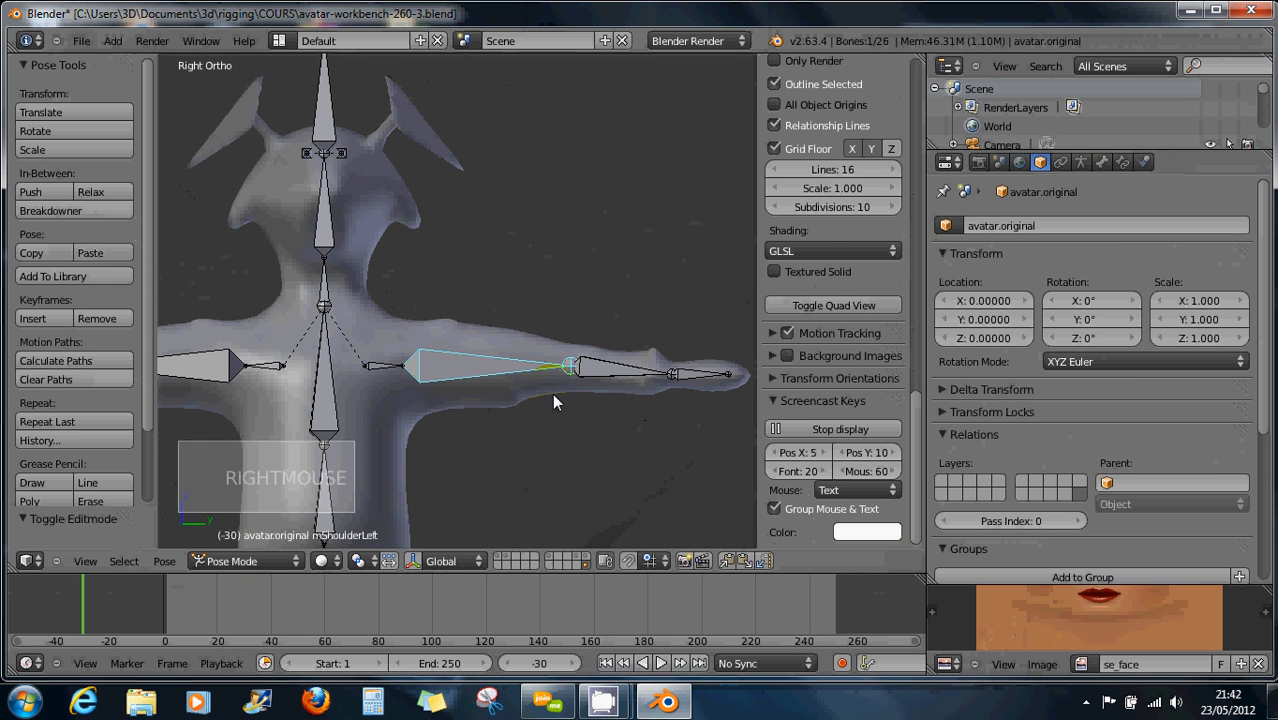
{"action": "key", "text": "r"}
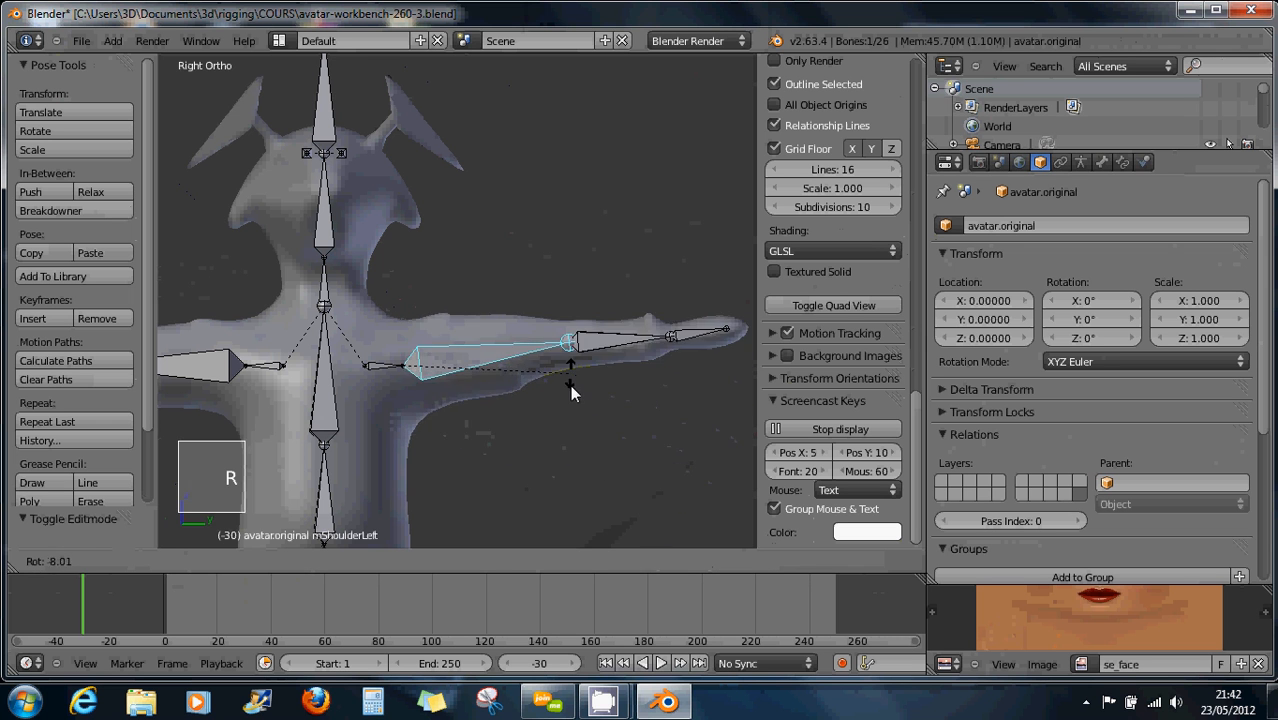
{"action": "right_click", "coordinate": [573, 403]}
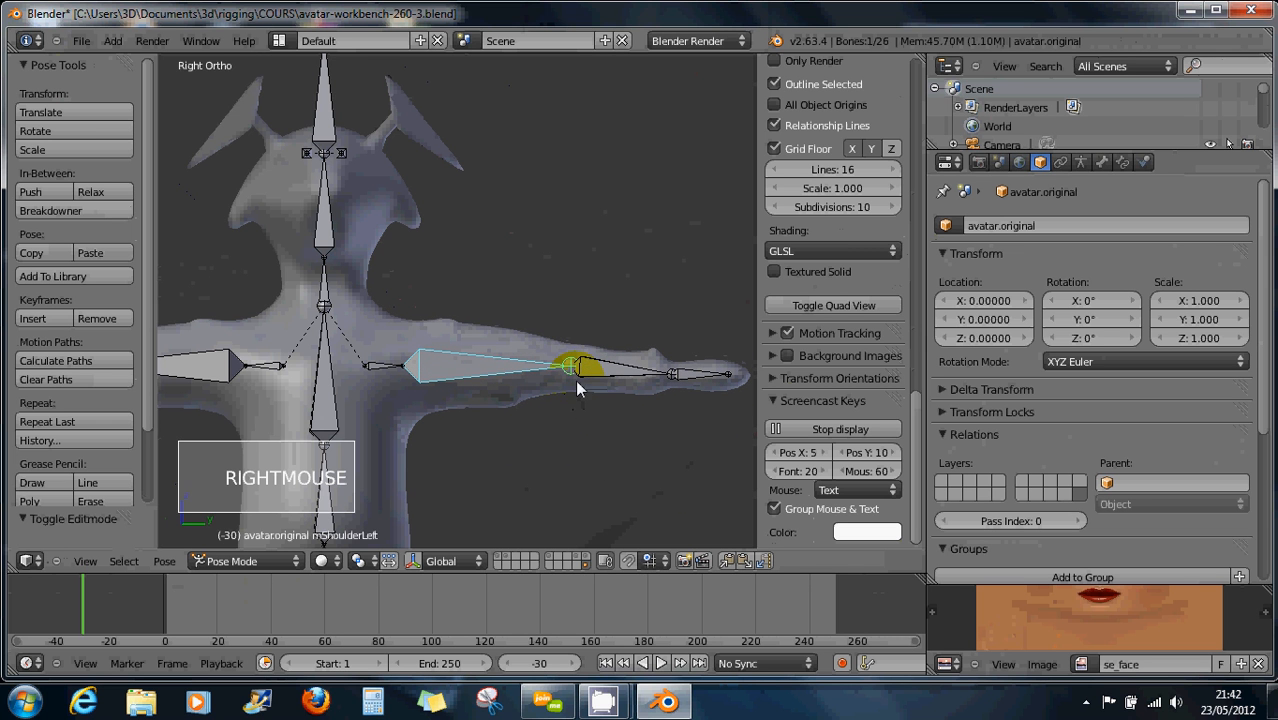
{"action": "right_click", "coordinate": [535, 349]}
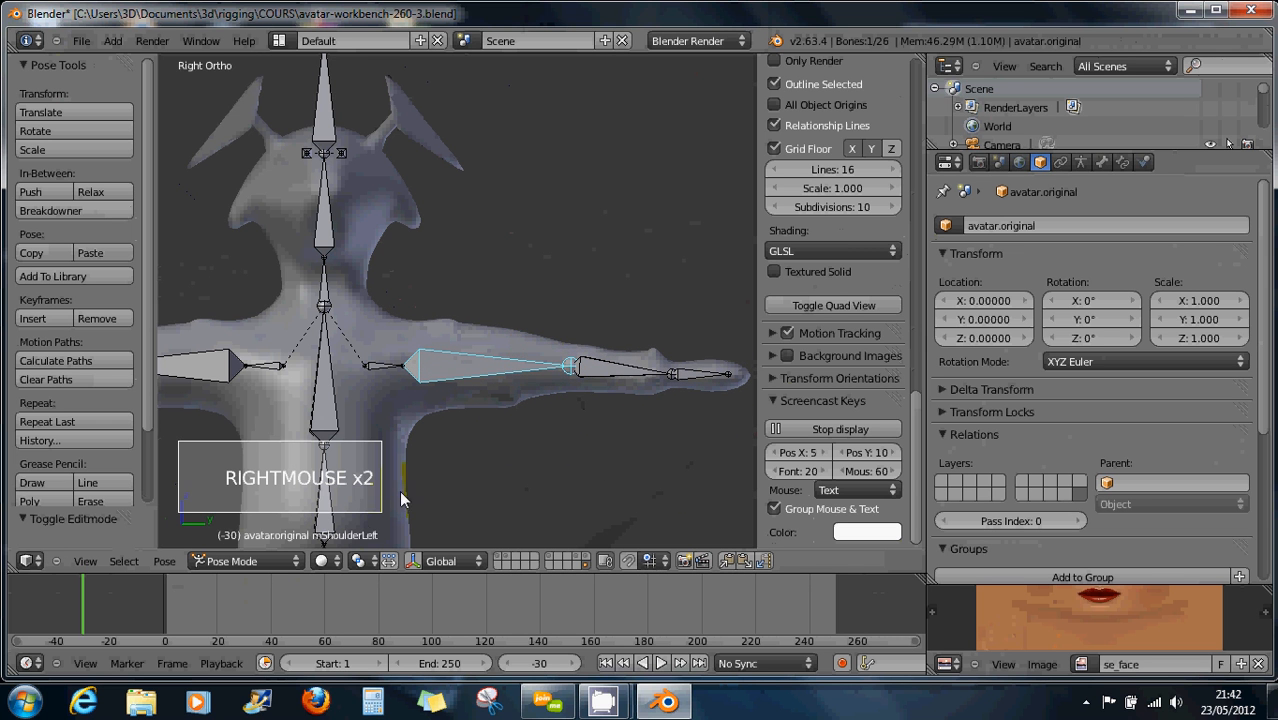
Return the armature to Object mode, select the avatar mesh and put it in Weight Paint mode
{"action": "left_click", "coordinate": [272, 559]}
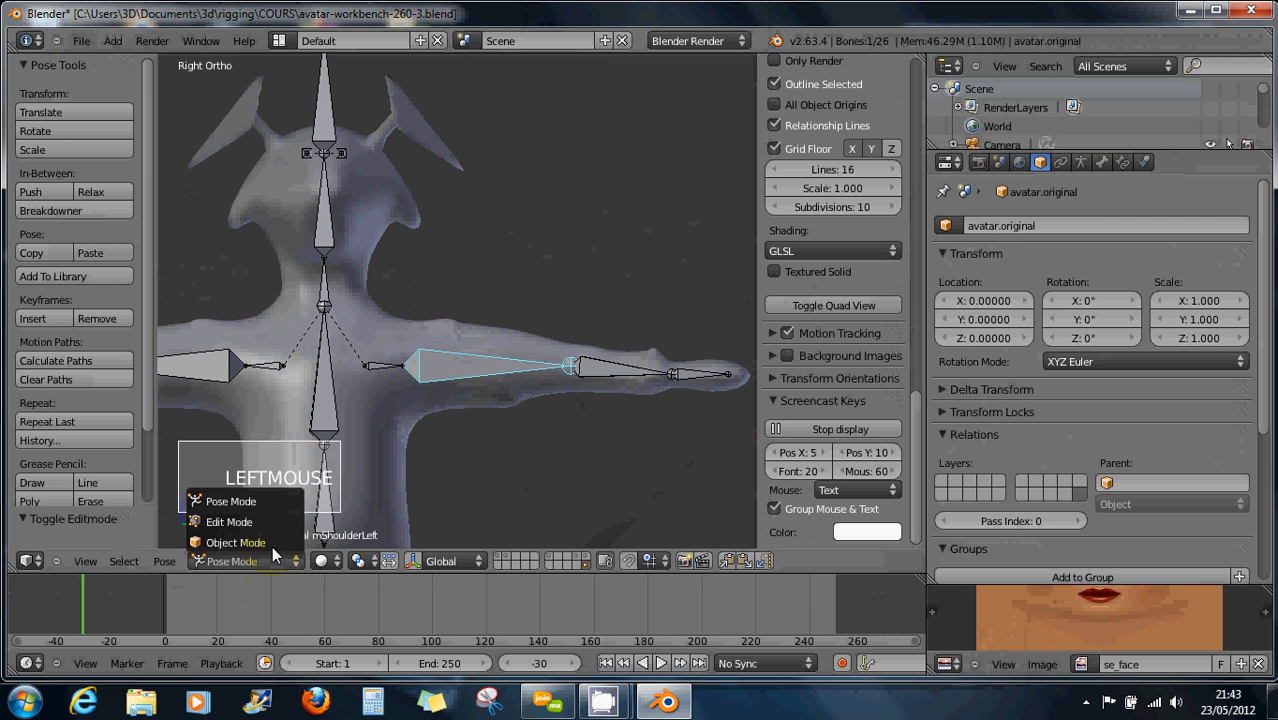
{"action": "left_click", "coordinate": [272, 543]}
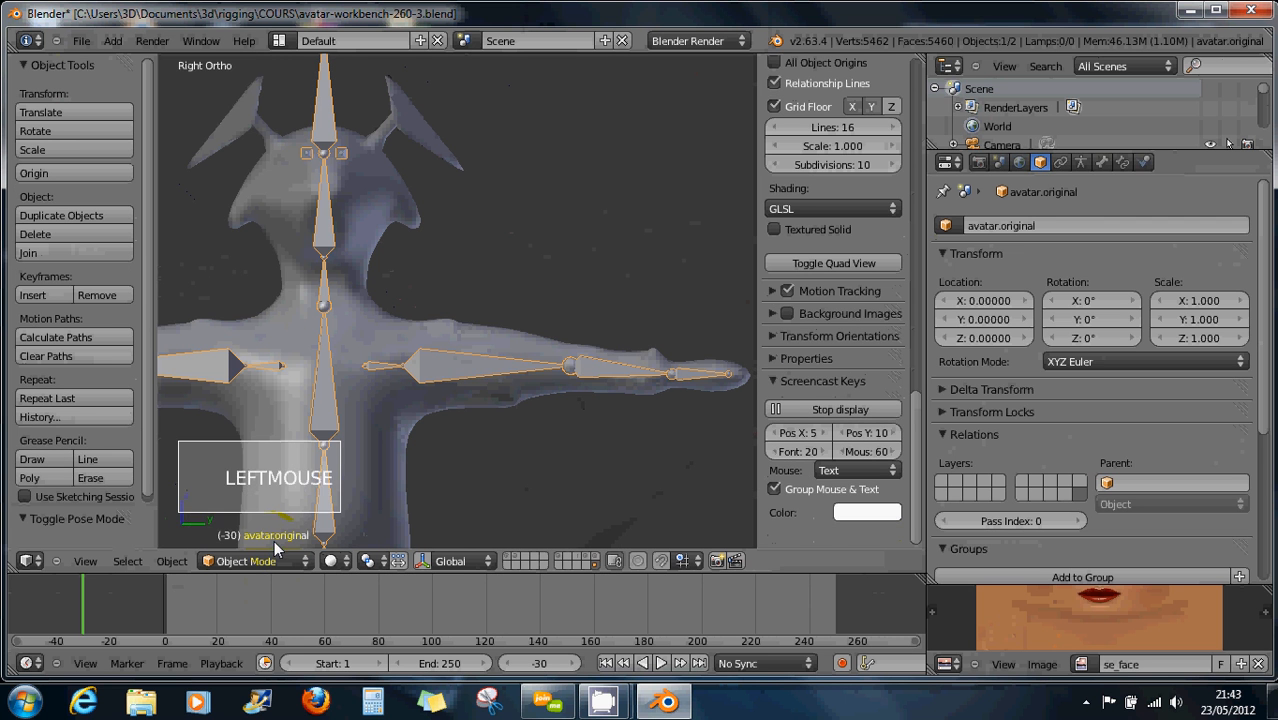
{"action": "right_click", "coordinate": [477, 377]}
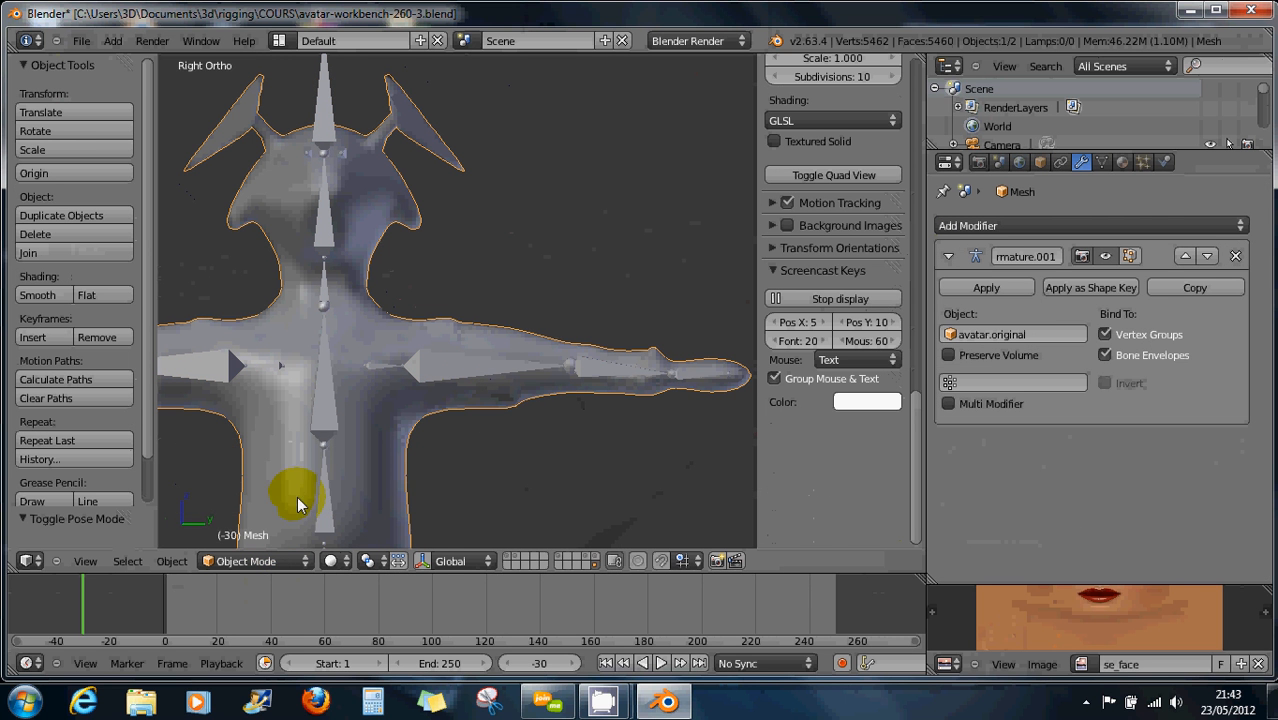
{"action": "left_click", "coordinate": [270, 558]}
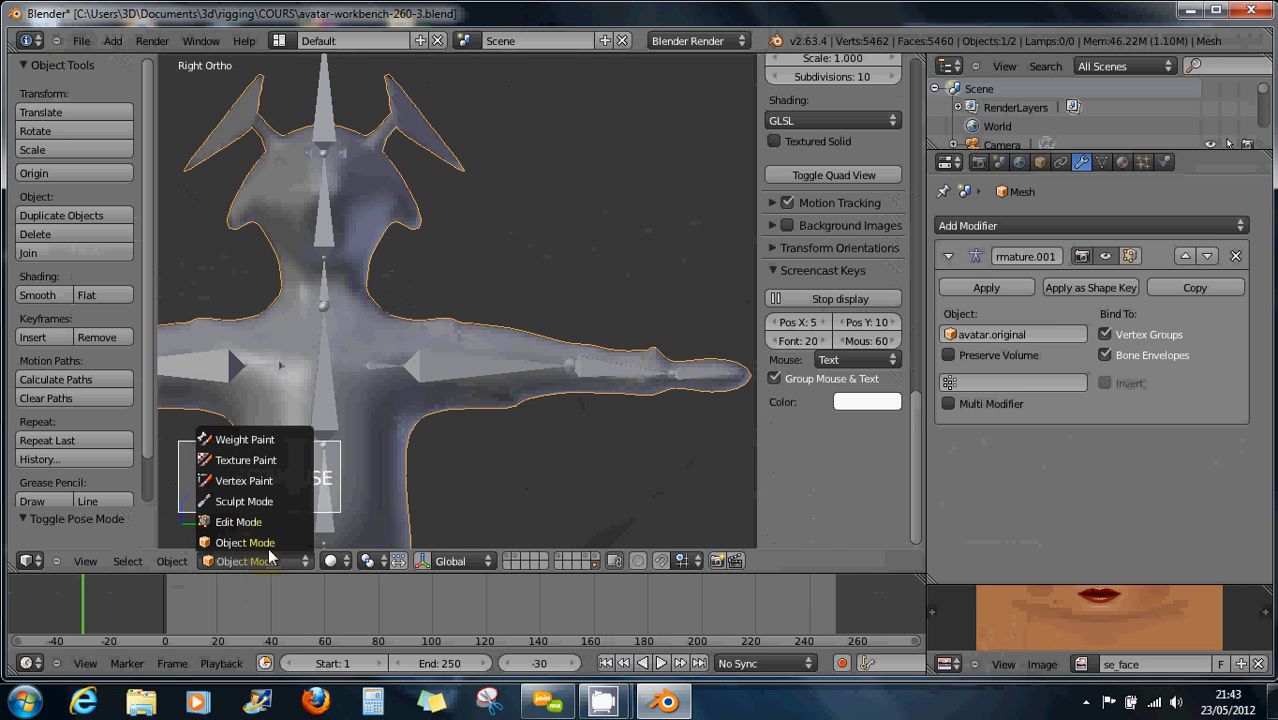
{"action": "left_click", "coordinate": [245, 439]}
Try to select the left upper-arm and forearm bones in Weight Paint mode, including by extending the selection
{"action": "right_click", "coordinate": [478, 368]}
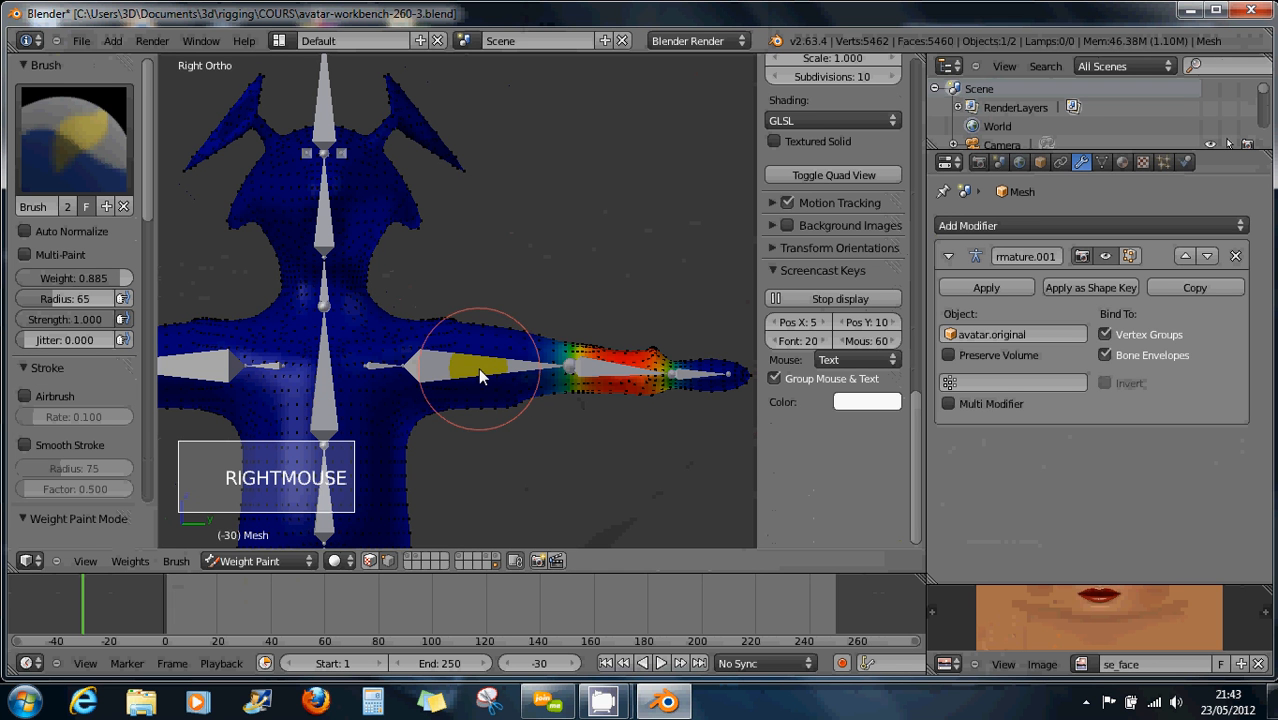
{"action": "right_click", "coordinate": [482, 365]}
{"action": "right_click", "coordinate": [473, 364]}
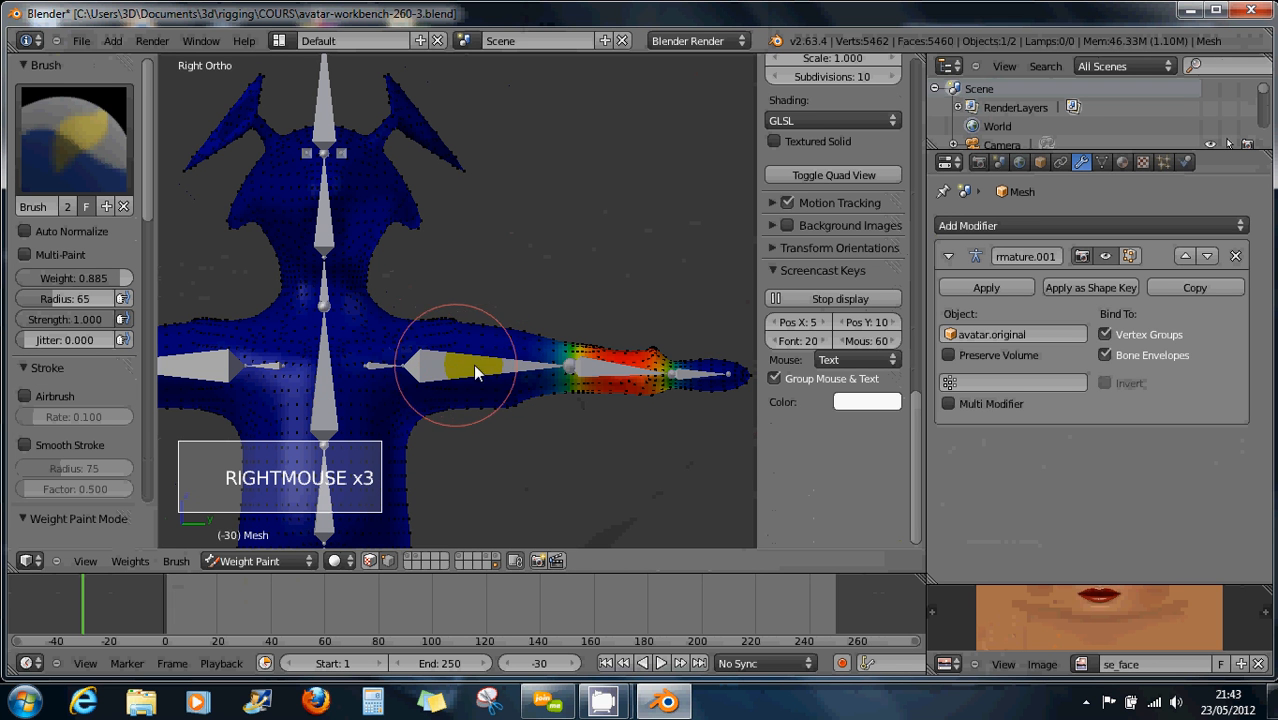
{"action": "right_click", "coordinate": [600, 364]}
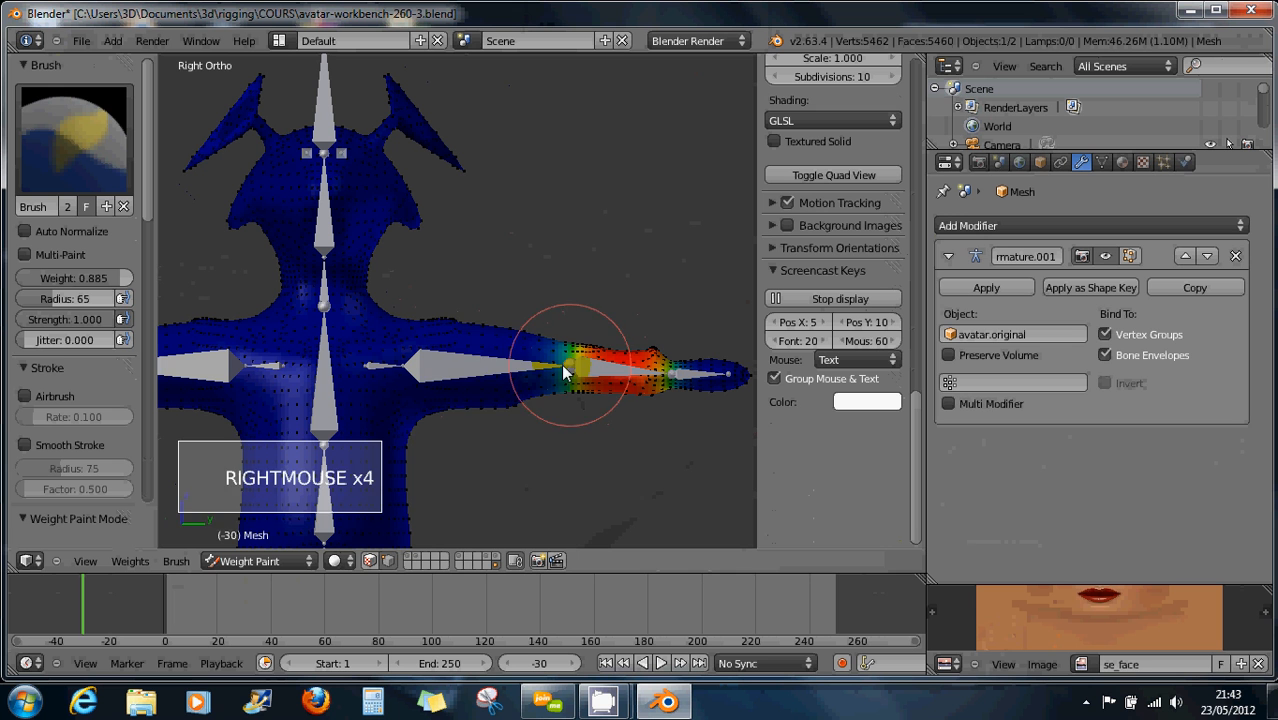
{"action": "right_click", "coordinate": [519, 366], "text": "shift"}
{"action": "right_click", "coordinate": [601, 368], "text": "shift"}
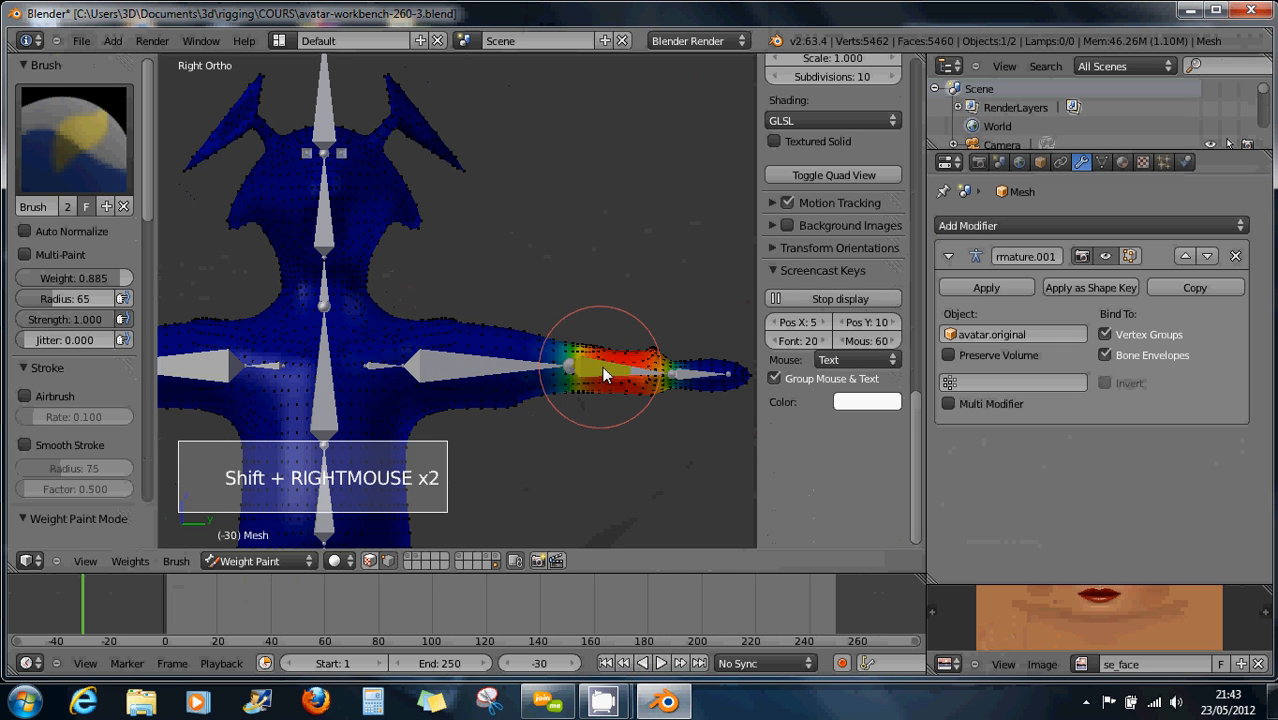
Switch the view to perspective and retry selecting the left forearm and upper-arm bones over the weighted mesh
{"action": "left_click_drag", "start_coordinate": [625, 367], "coordinate": [699, 368]}
{"action": "left_click", "coordinate": [699, 368]}
{"action": "middle_click_drag", "start_coordinate": [699, 368], "coordinate": [699, 368]}
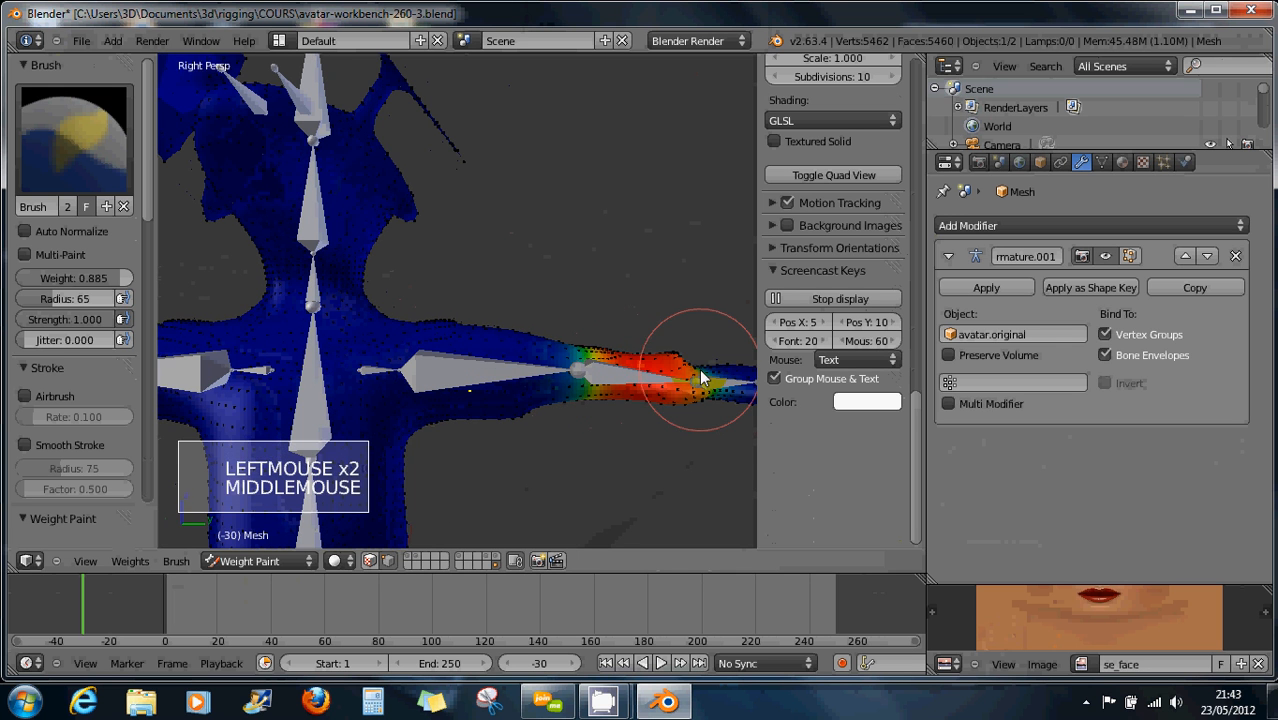
{"action": "right_click", "coordinate": [624, 374]}
{"action": "right_click", "coordinate": [511, 374]}
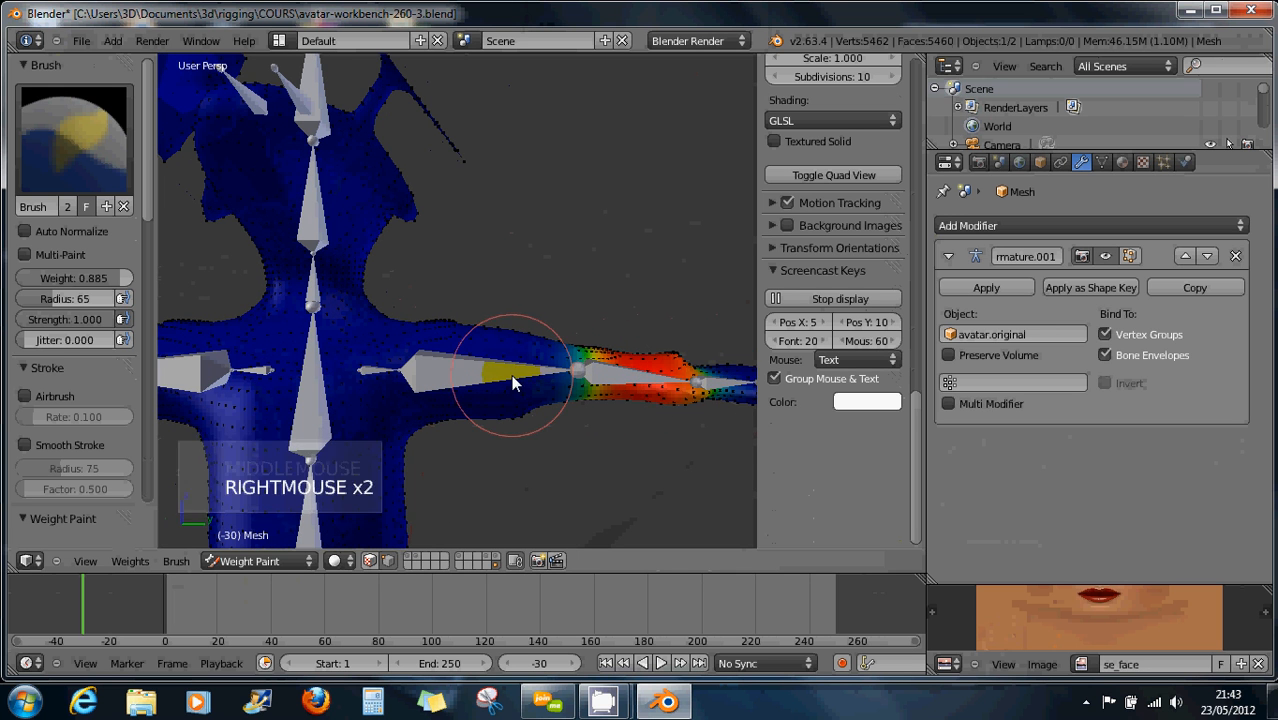
{"action": "middle_click_drag", "start_coordinate": [511, 374], "coordinate": [578, 444]}
{"action": "scroll", "coordinate": [509, 380], "scroll_direction": "down", "scroll_amount": 3}
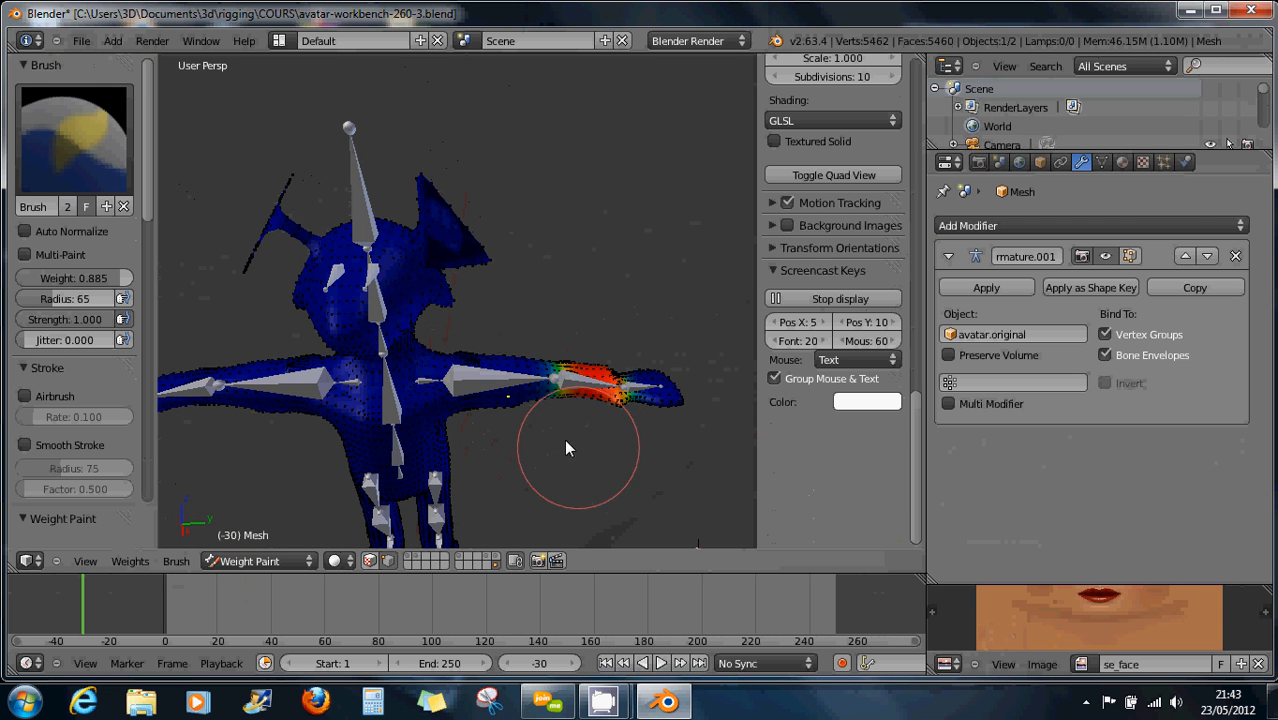
{"action": "scroll", "coordinate": [508, 428], "scroll_direction": "down", "scroll_amount": 1}
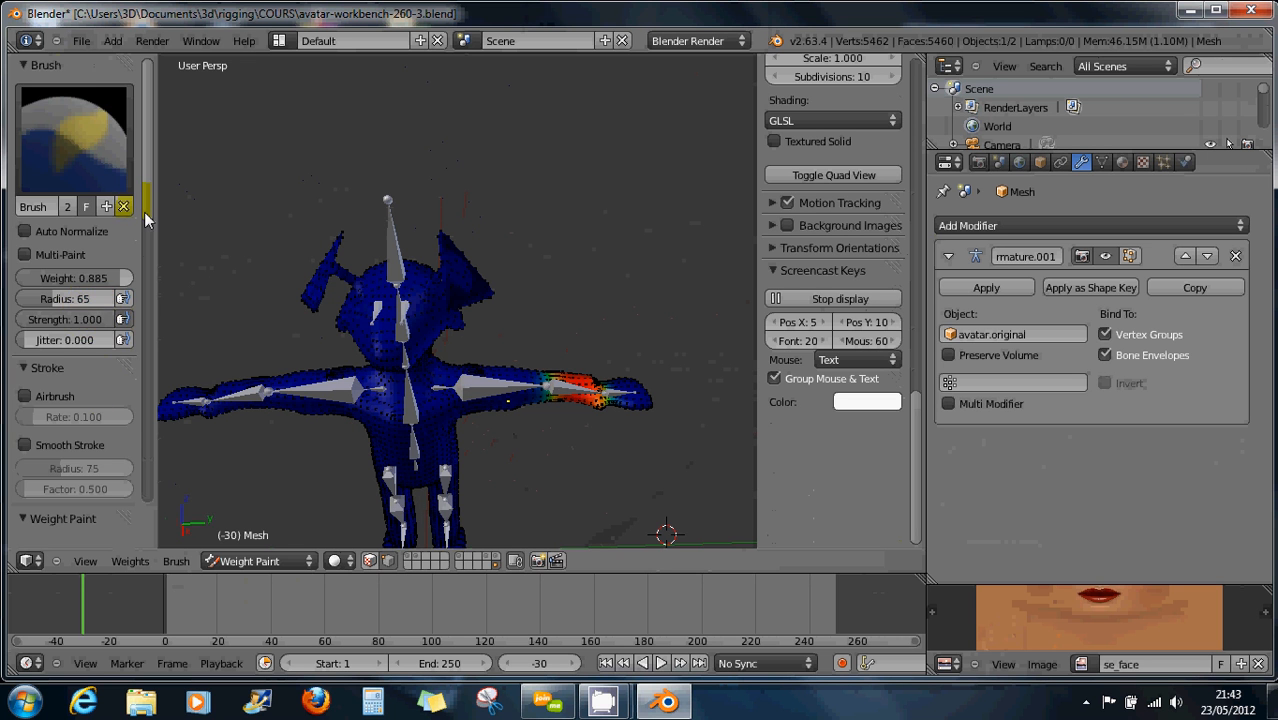
Collapse the brush's Curve settings to reach the weight tools, and try again to select the left arm bones
{"action": "left_click_drag", "start_coordinate": [145, 218], "coordinate": [163, 325]}
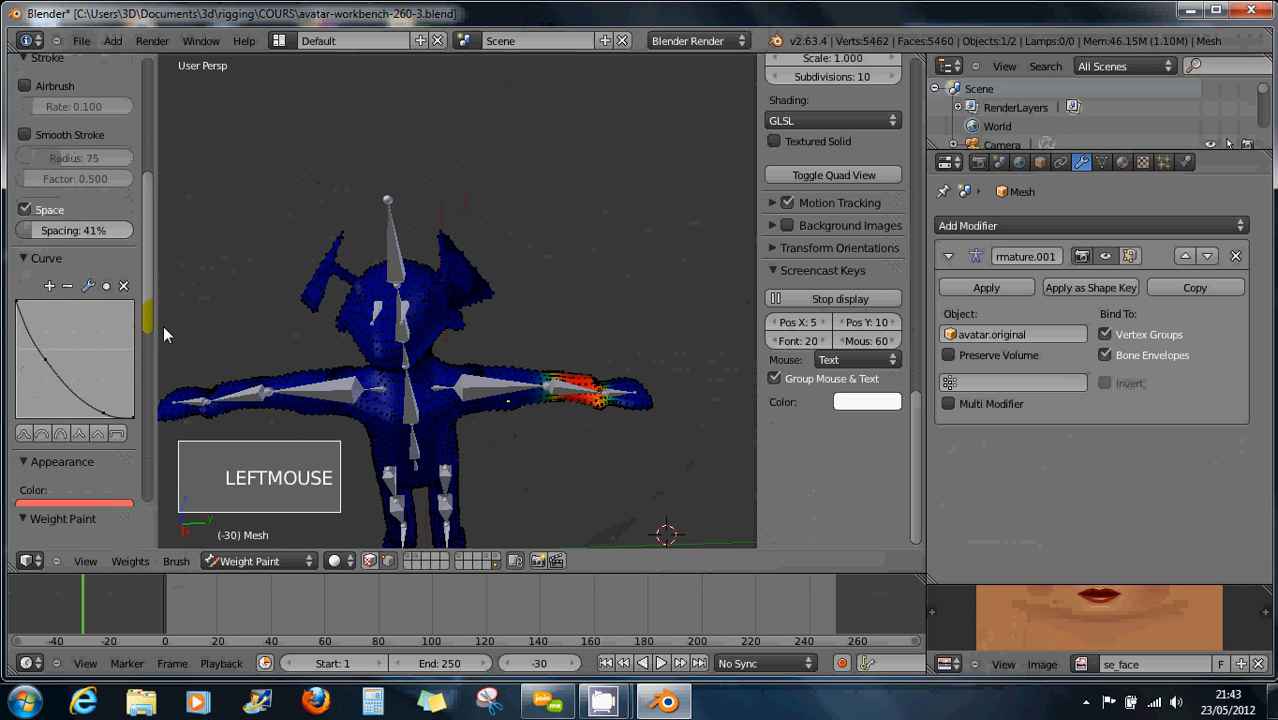
{"action": "left_click", "coordinate": [30, 255]}
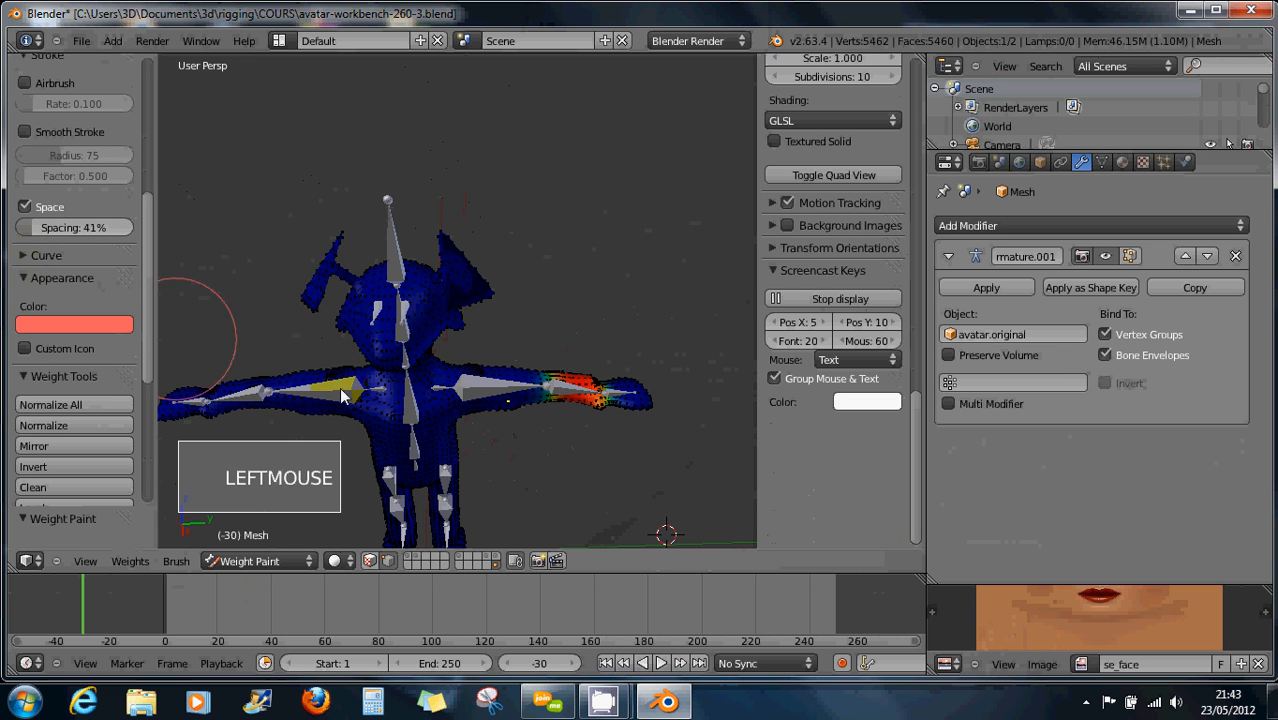
{"action": "left_click_drag", "start_coordinate": [470, 387], "coordinate": [558, 378]}
{"action": "right_click", "coordinate": [558, 378]}
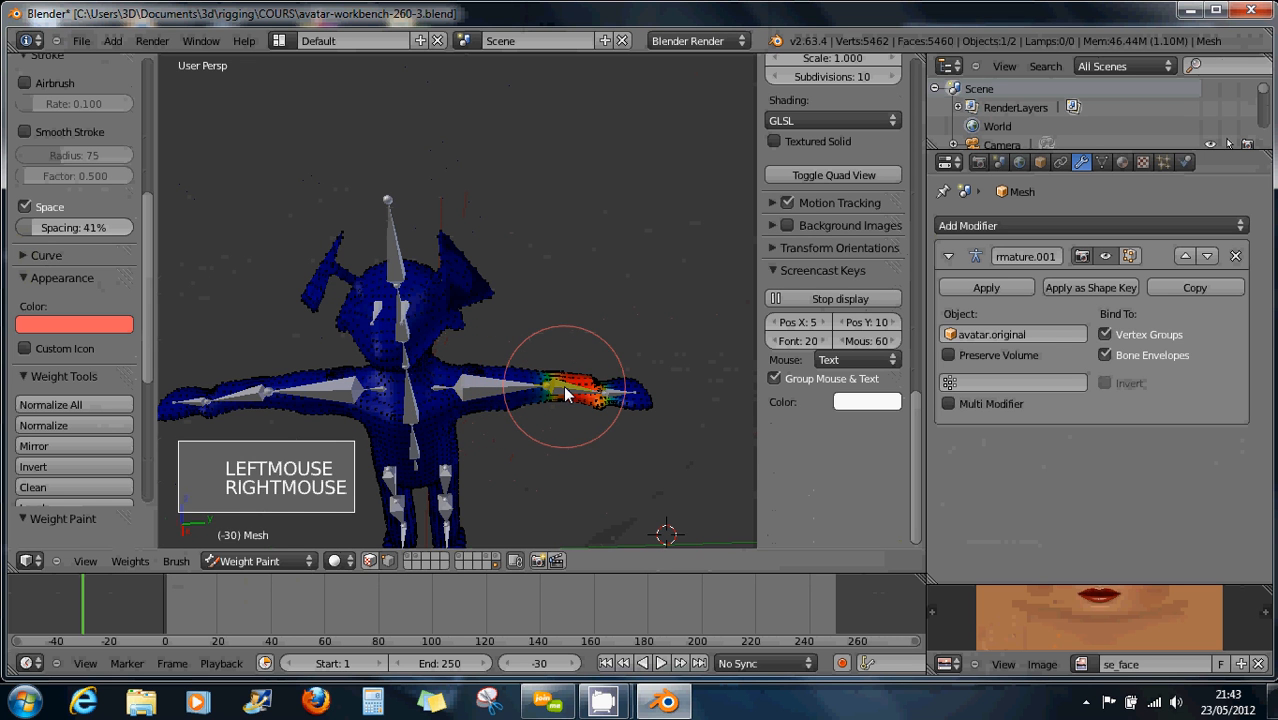
{"action": "right_click", "coordinate": [822, 473]}
{"action": "right_click", "coordinate": [492, 382]}
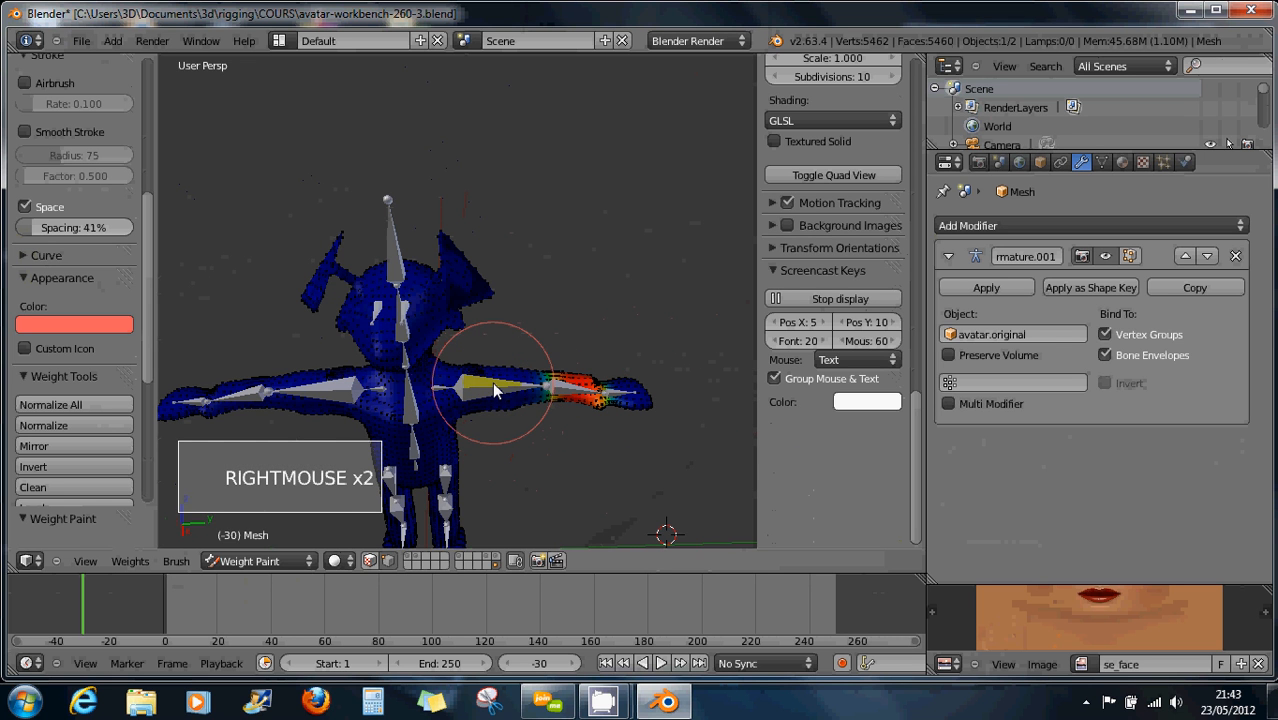
{"action": "right_click", "coordinate": [492, 383]}
{"action": "right_click", "coordinate": [492, 383]}
{"action": "right_click", "coordinate": [492, 383]}
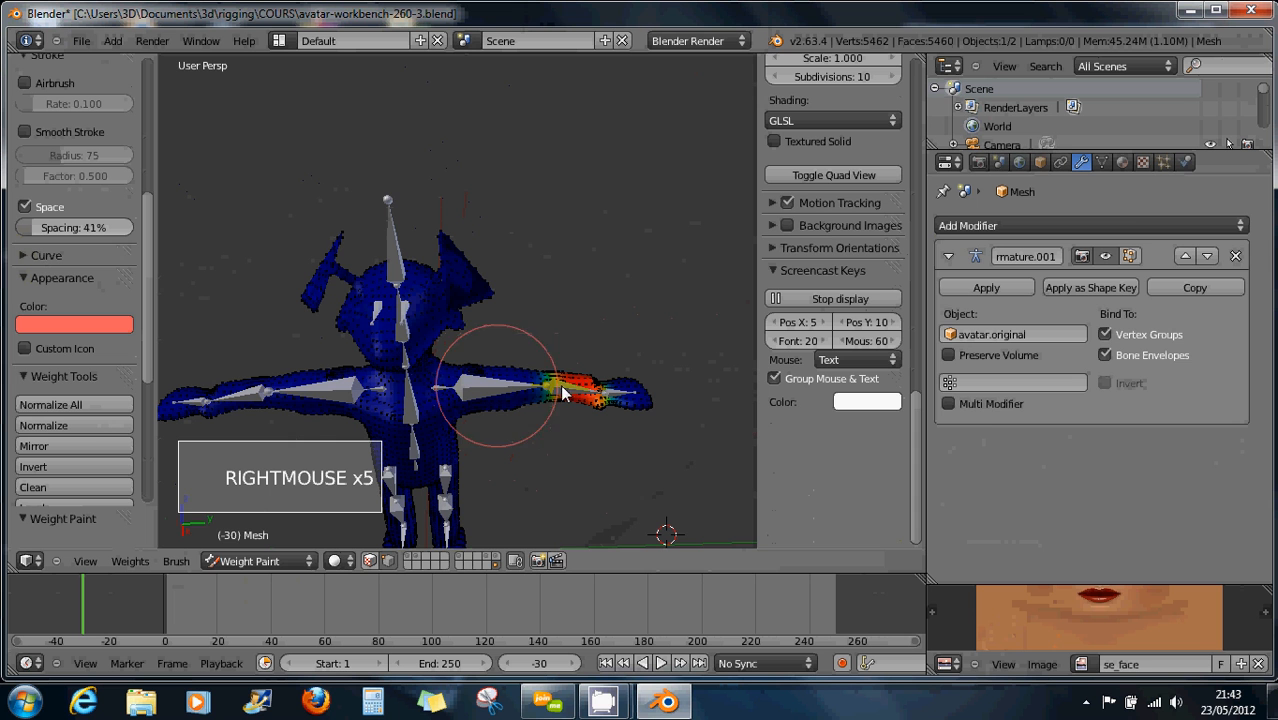
{"action": "right_click", "coordinate": [843, 453]}
{"action": "right_click", "coordinate": [972, 455]}
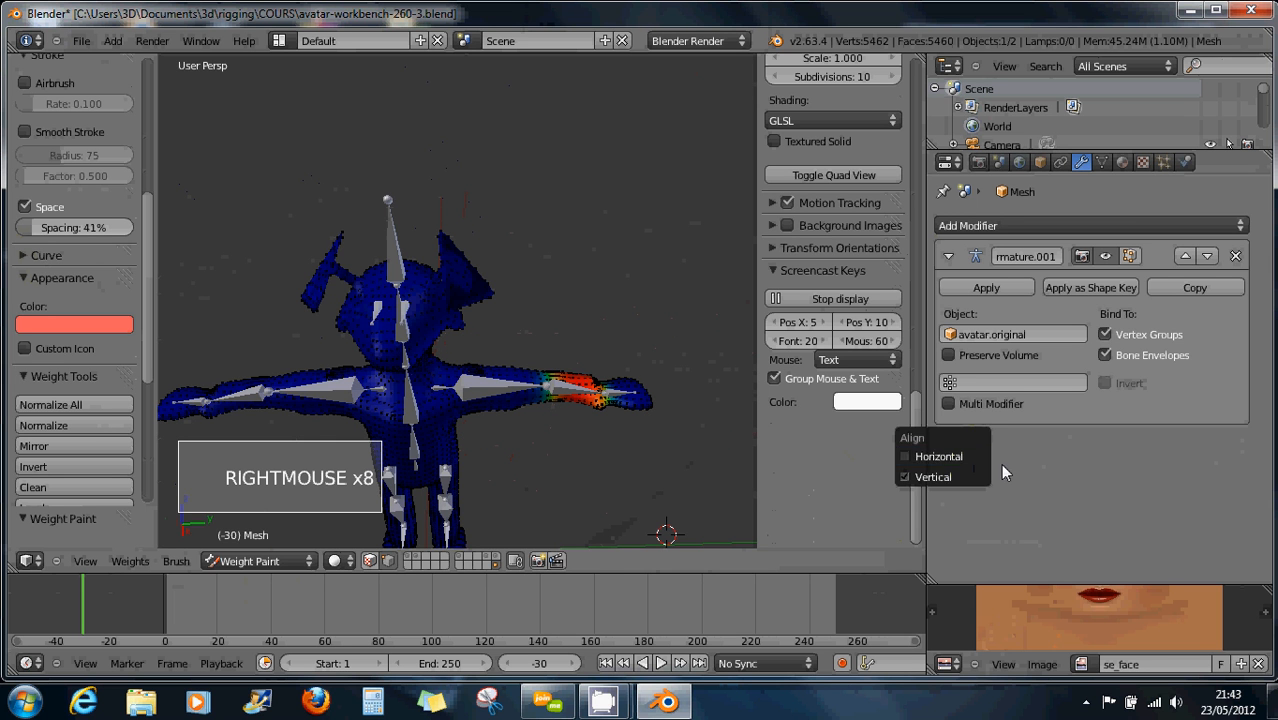
{"action": "right_click", "coordinate": [1048, 469]}
{"action": "right_click", "coordinate": [840, 477]}
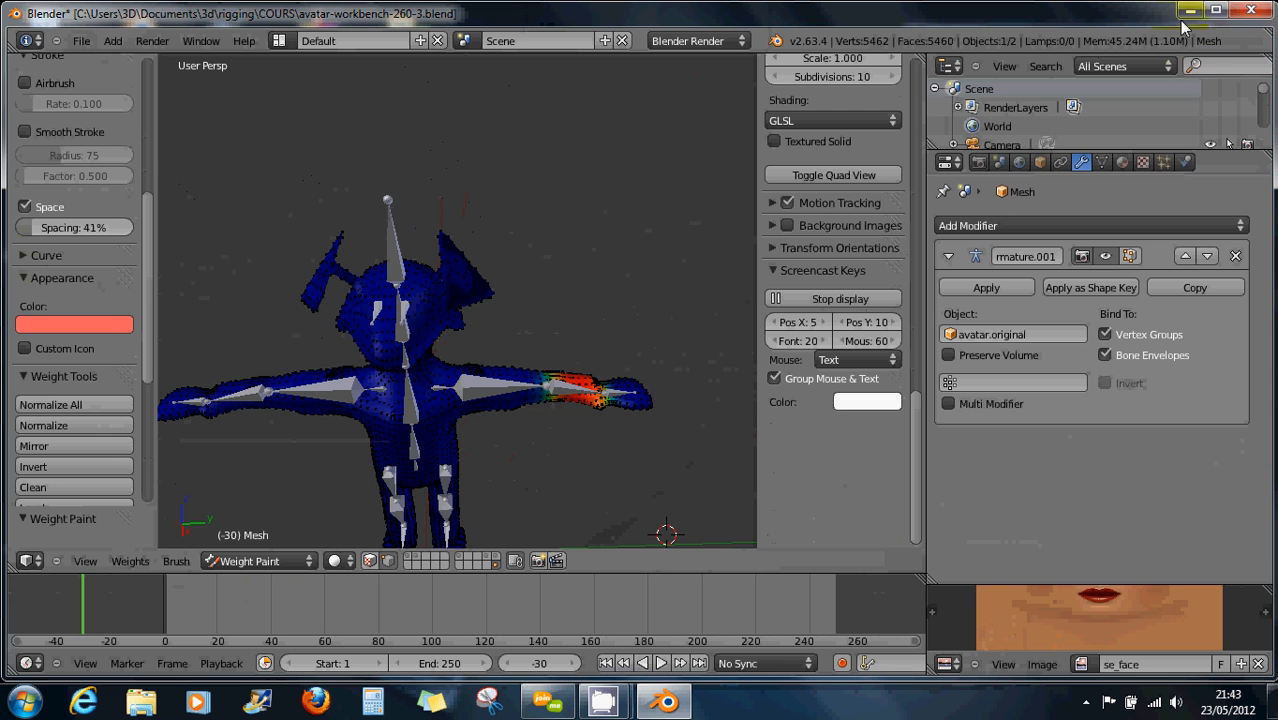
Close Blender and relaunch it from the blender1005 desktop shortcut using the high-performance NVIDIA graphics processor
{"action": "left_click", "coordinate": [1251, 10]}
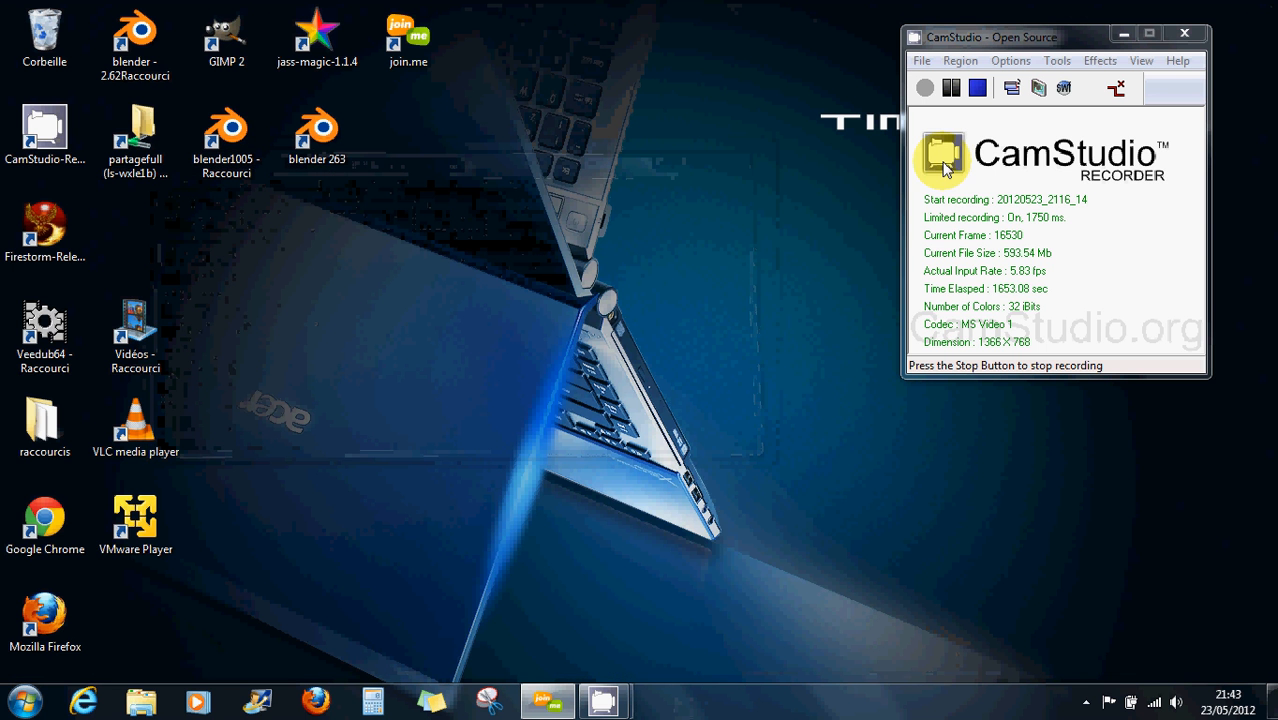
{"action": "right_click", "coordinate": [311, 148]}
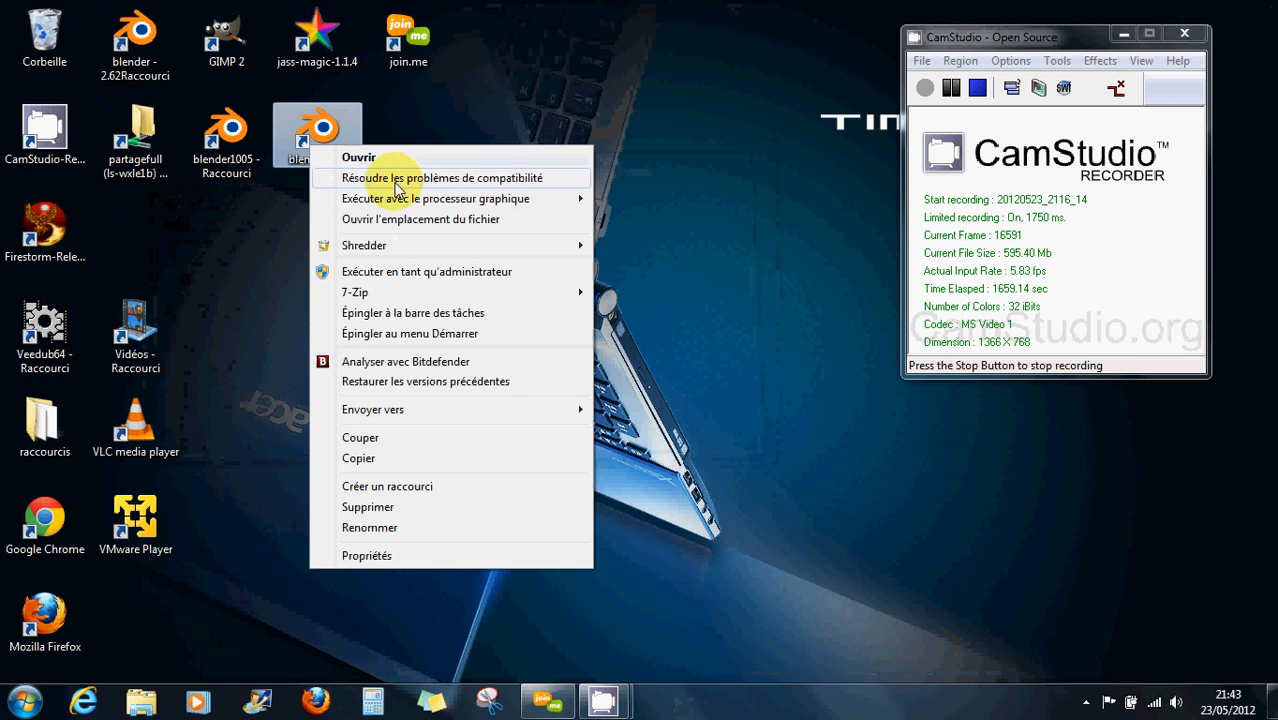
{"action": "mouse_move", "coordinate": [400, 198]}
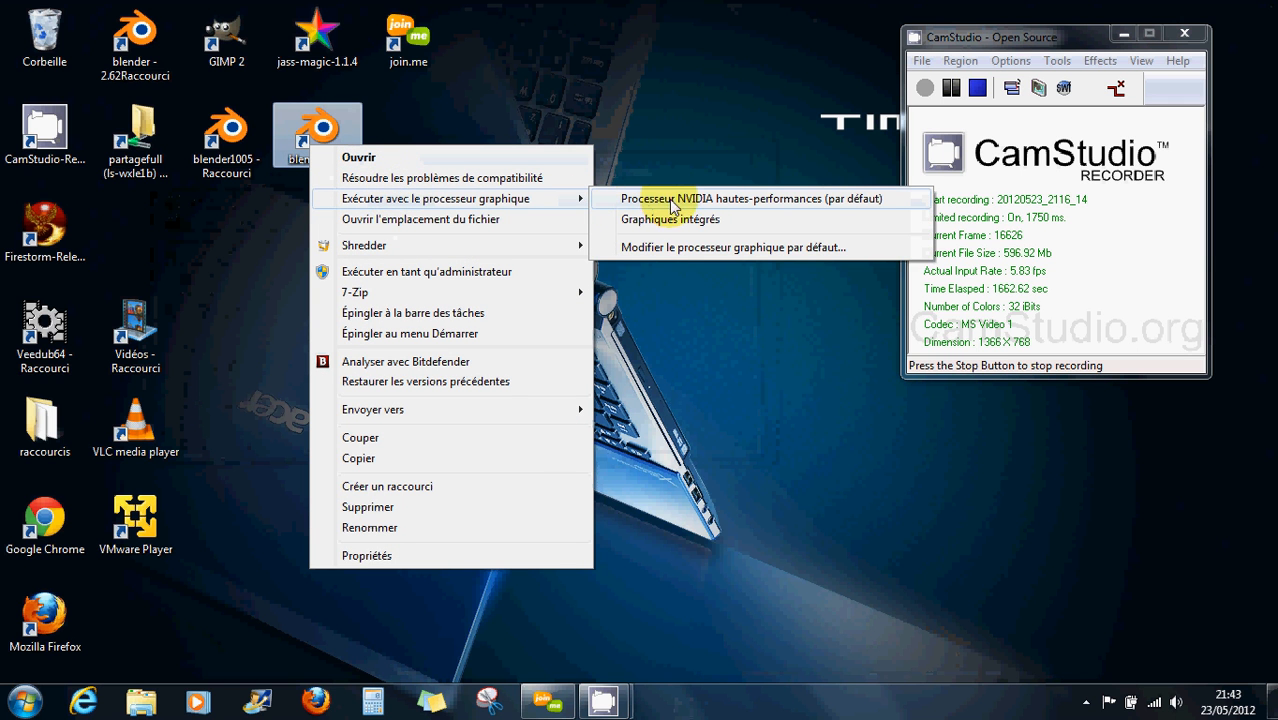
{"action": "right_click", "coordinate": [218, 158]}
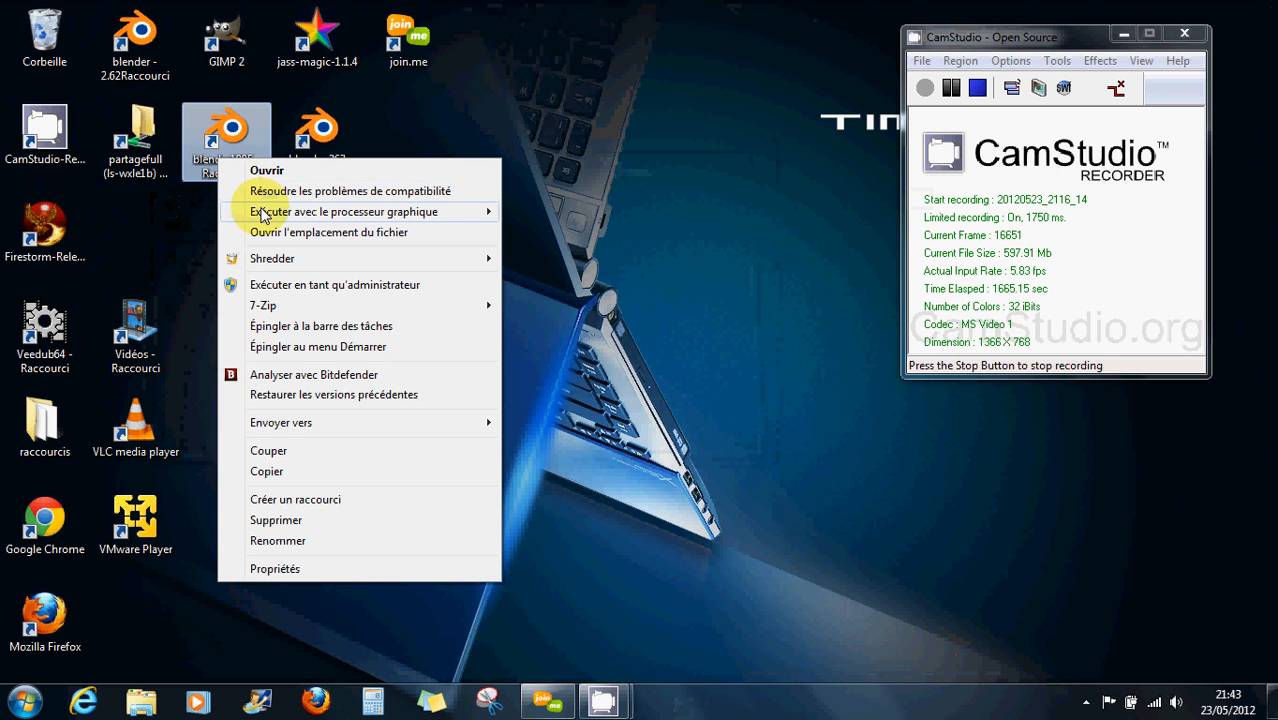
{"action": "mouse_move", "coordinate": [371, 211]}
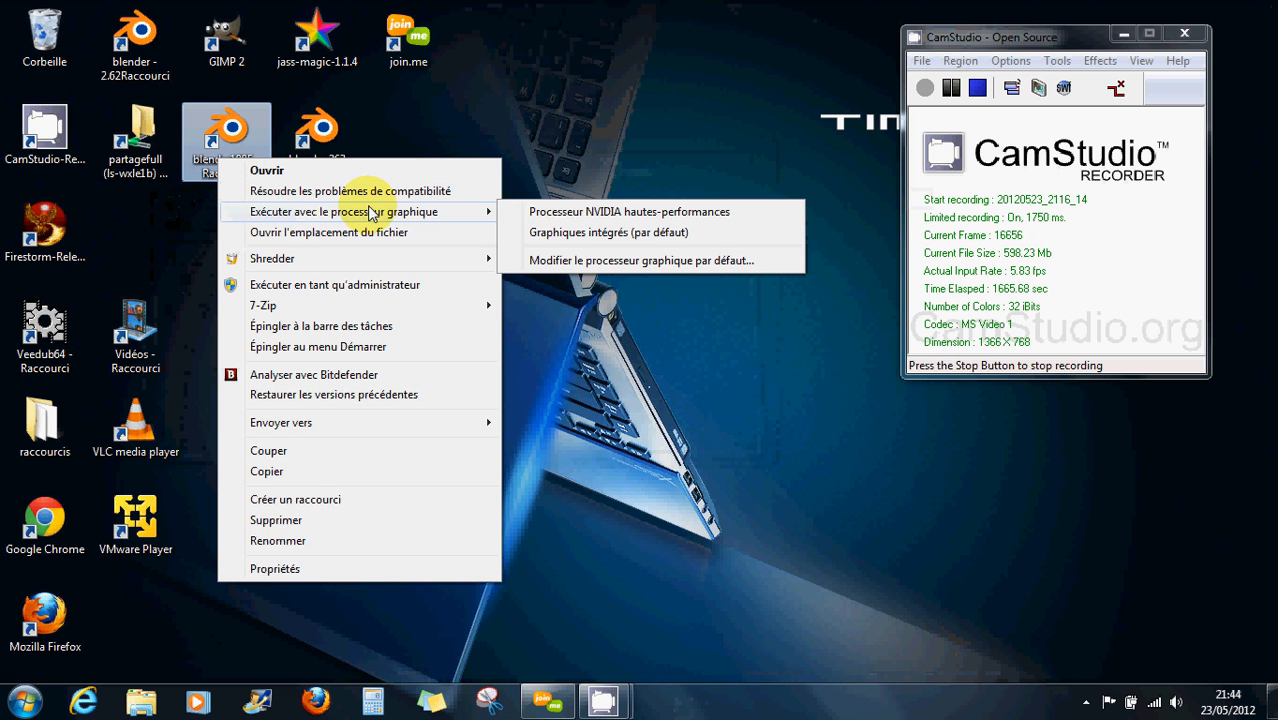
{"action": "left_click", "coordinate": [603, 213]}
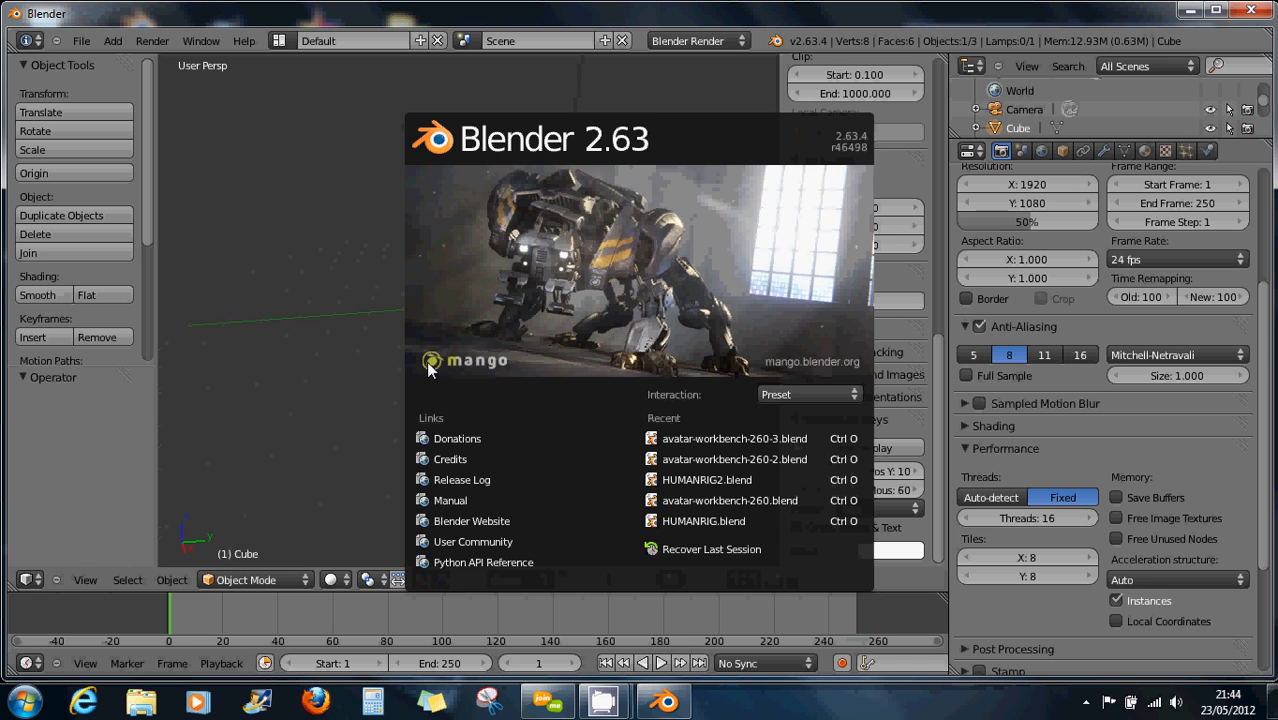
Dismiss the splash screen and reopen the recent file avatar-workbench-260-3.blend
{"action": "left_click", "coordinate": [362, 386]}
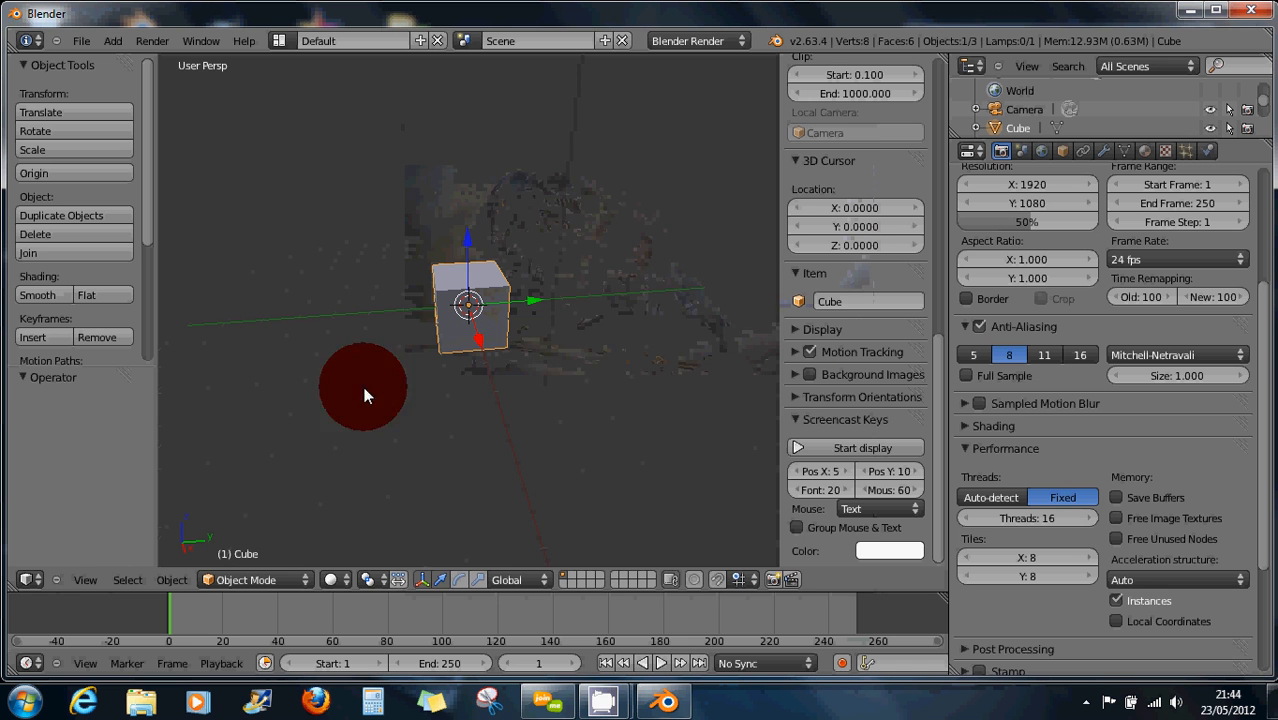
{"action": "left_click", "coordinate": [84, 41]}
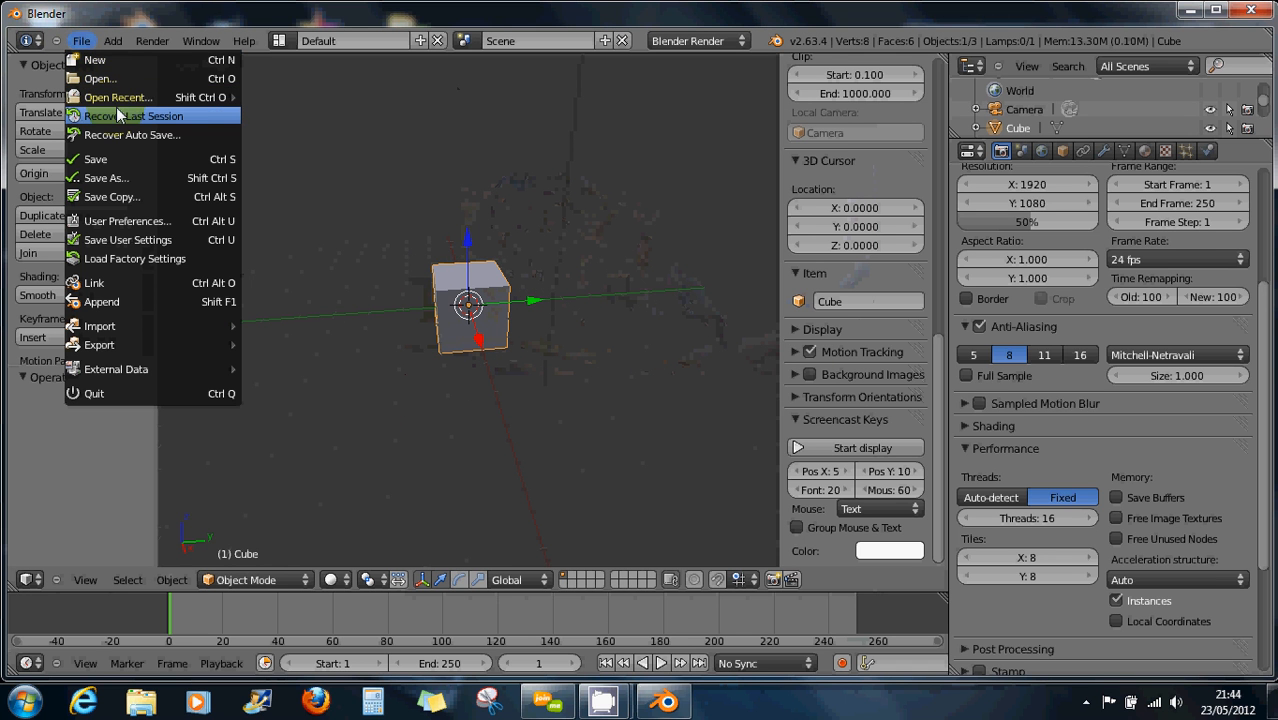
{"action": "mouse_move", "coordinate": [136, 105]}
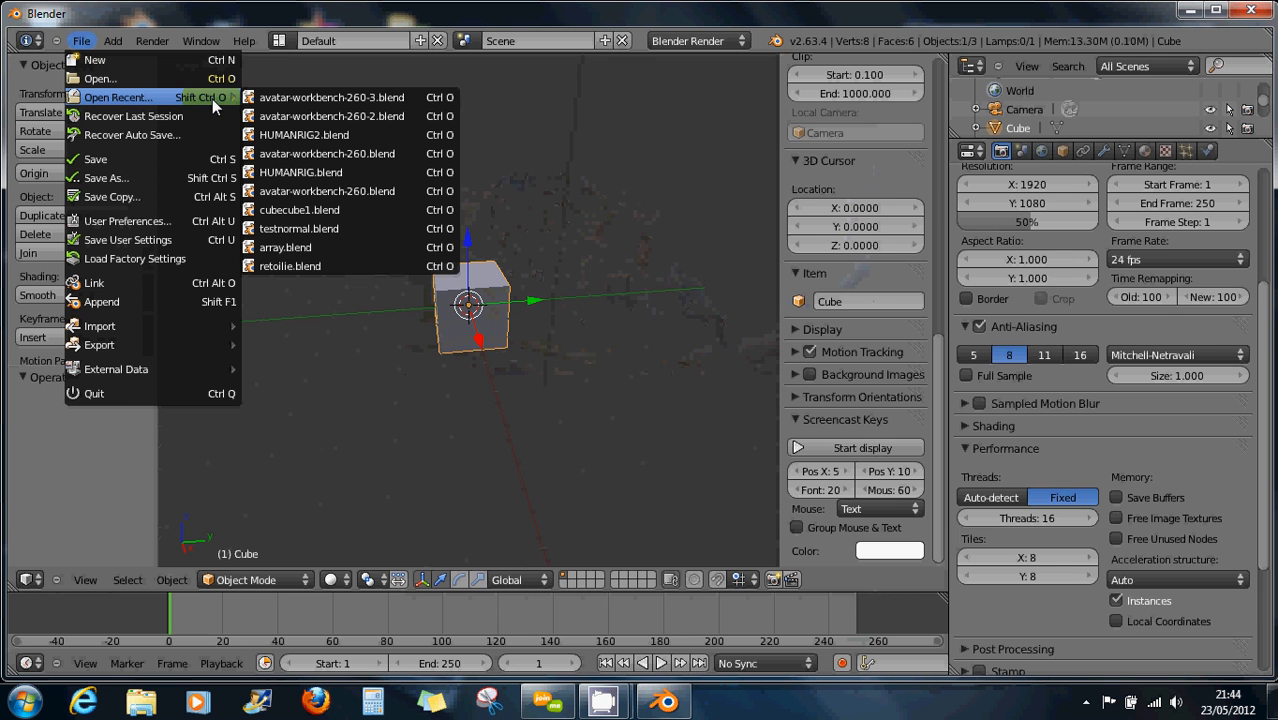
{"action": "left_click", "coordinate": [284, 98]}
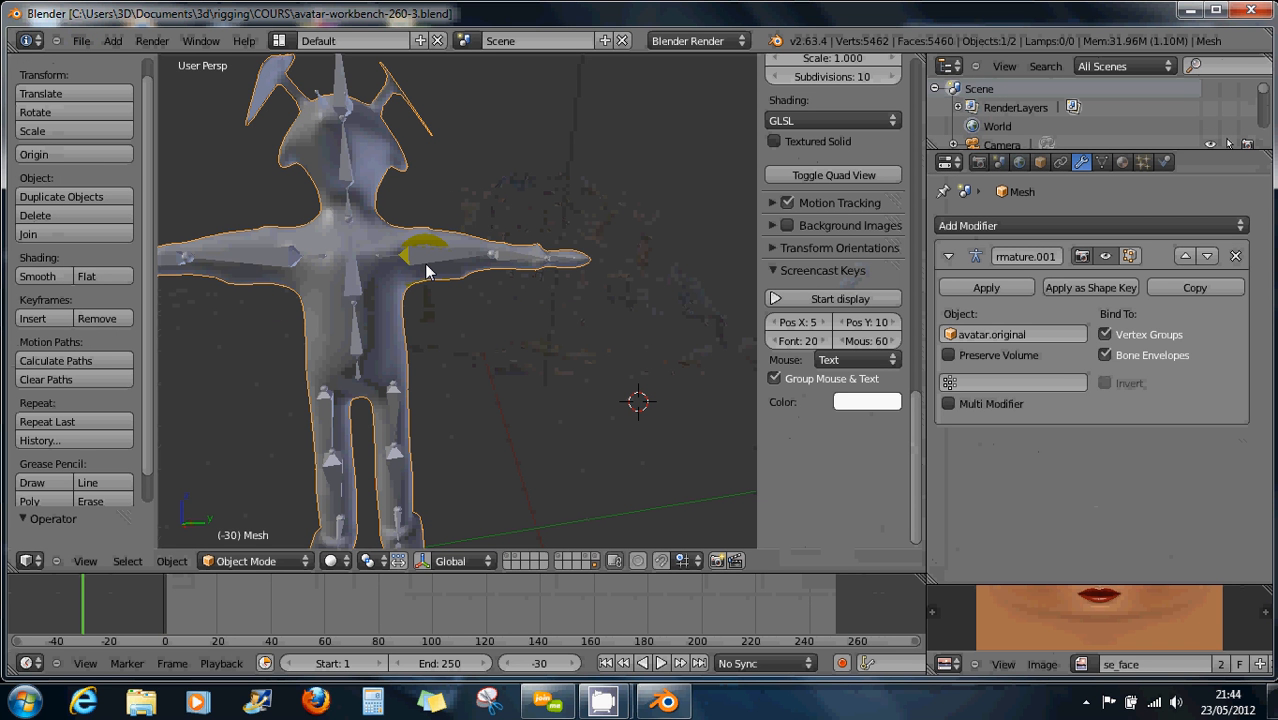
Select the armature with its mShoulderLeft bone in Pose mode and test the bone's rotation, cancelling the transform
{"action": "scroll", "coordinate": [425, 270], "scroll_direction": "up", "scroll_amount": 3}
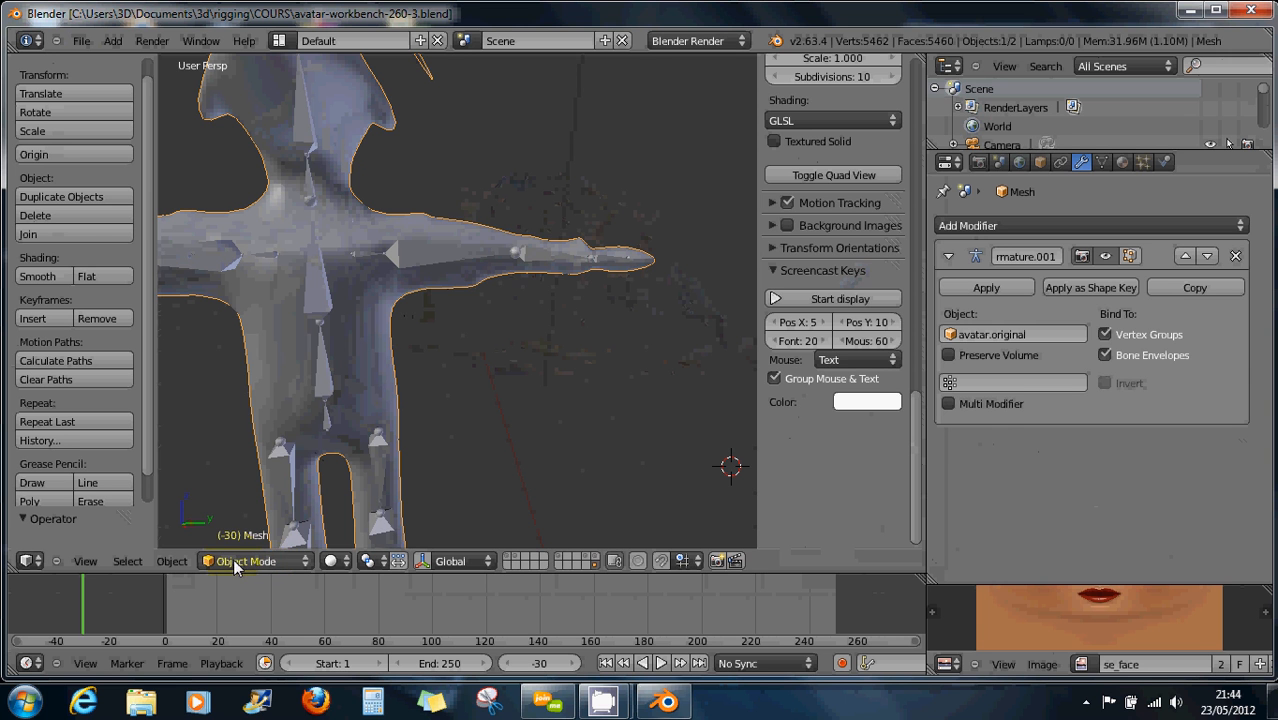
{"action": "right_click", "coordinate": [404, 264]}
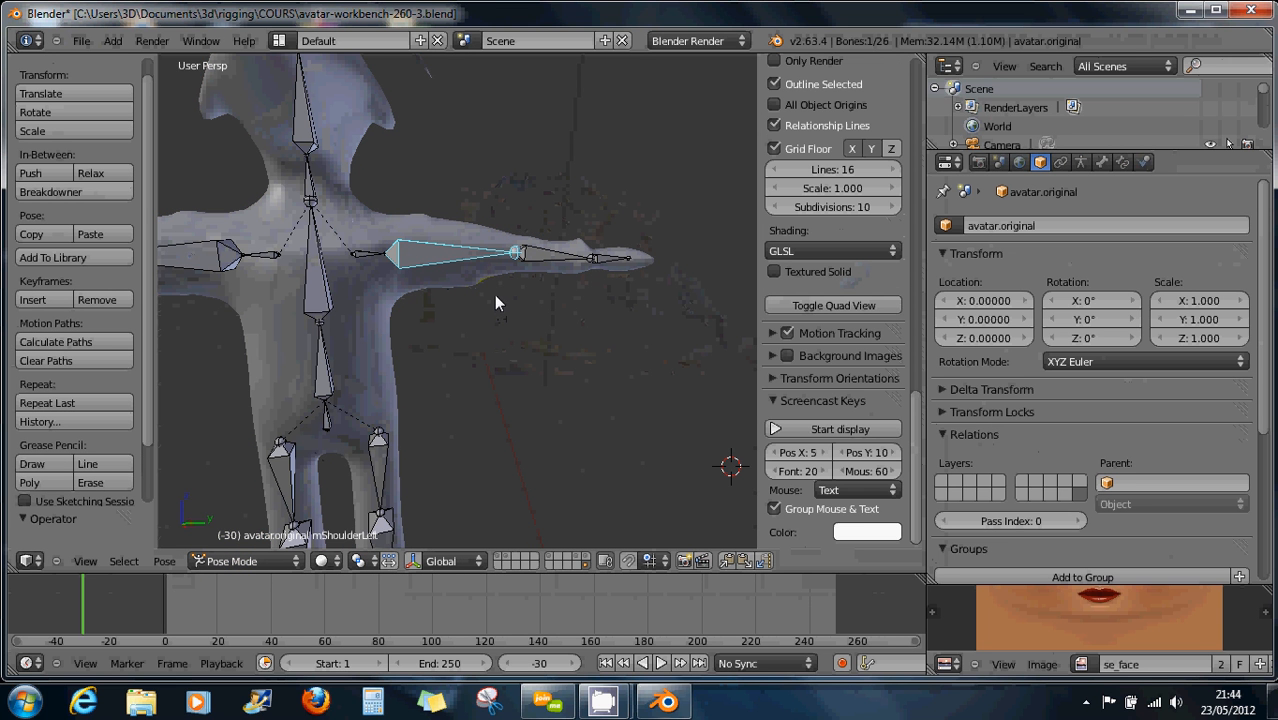
{"action": "key", "text": "r"}
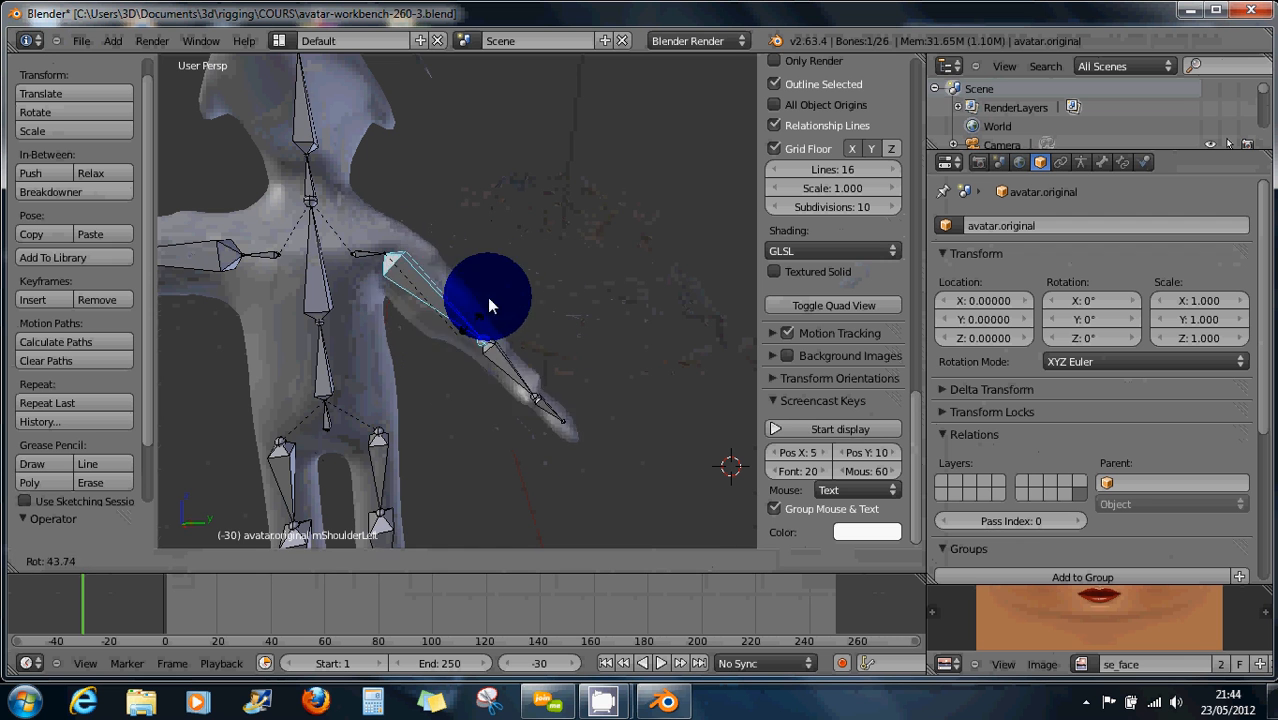
{"action": "right_click", "coordinate": [515, 200]}
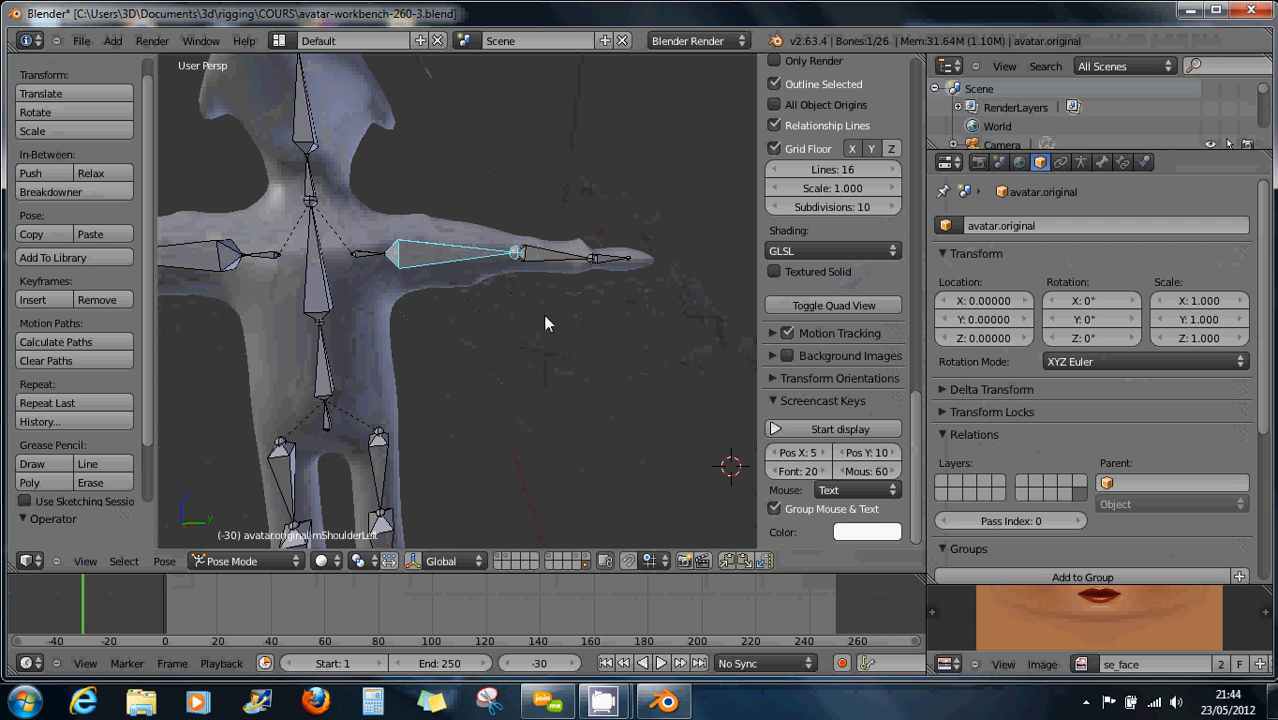
Start the Screencast Keys display and test transforming the left upper-arm bone, leaving the arm in its original pose
{"action": "left_click", "coordinate": [799, 428]}
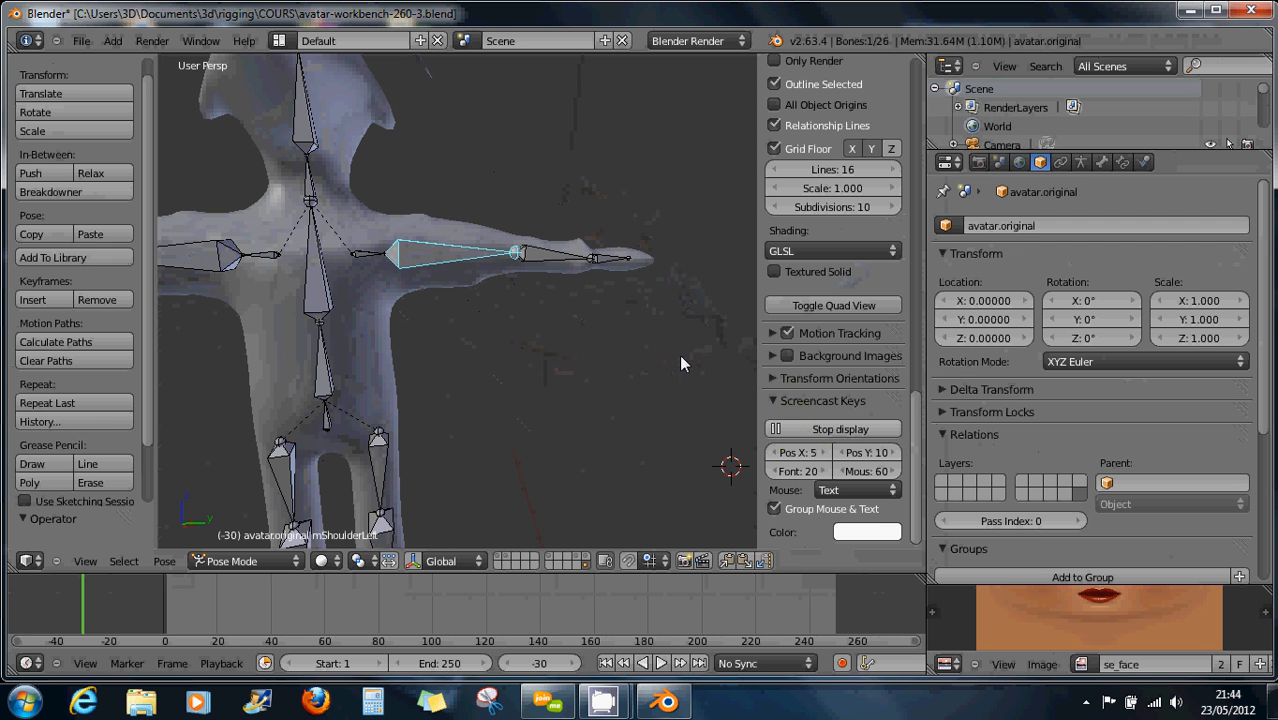
{"action": "right_click", "coordinate": [482, 278]}
{"action": "right_click_drag", "start_coordinate": [482, 278], "coordinate": [557, 303]}
{"action": "right_click", "coordinate": [550, 328]}
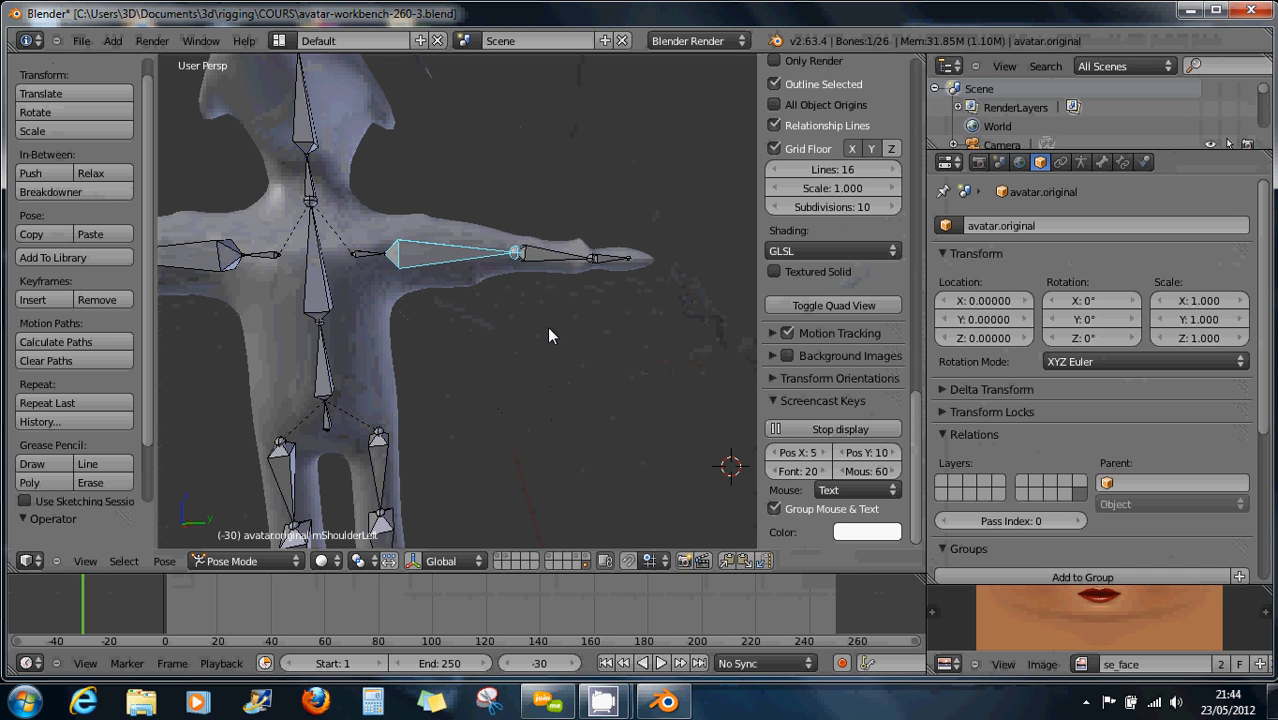
Put the avatar mesh in Weight Paint mode, test the left upper-arm bone's rotation without keeping it, and compare the upper-arm and forearm bone weights
{"action": "right_click", "coordinate": [470, 282]}
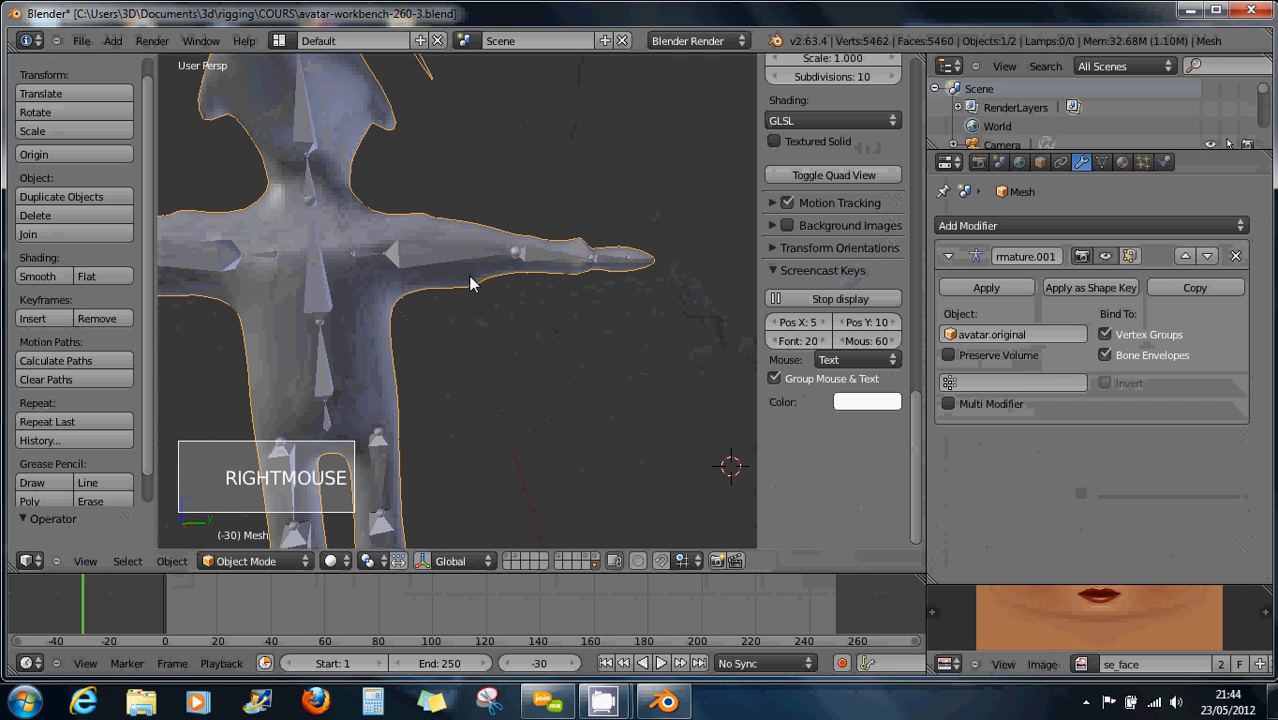
{"action": "left_click", "coordinate": [254, 563]}
{"action": "left_click", "coordinate": [250, 440]}
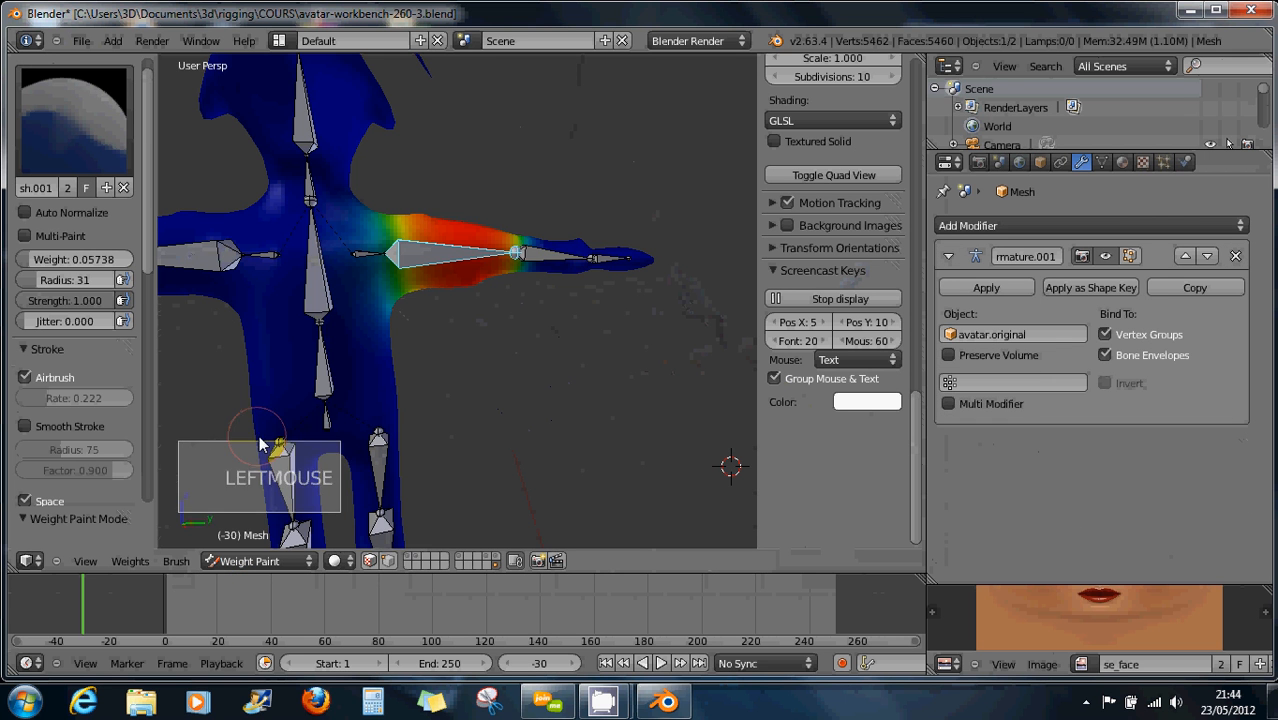
{"action": "right_click_drag", "start_coordinate": [460, 258], "coordinate": [508, 278]}
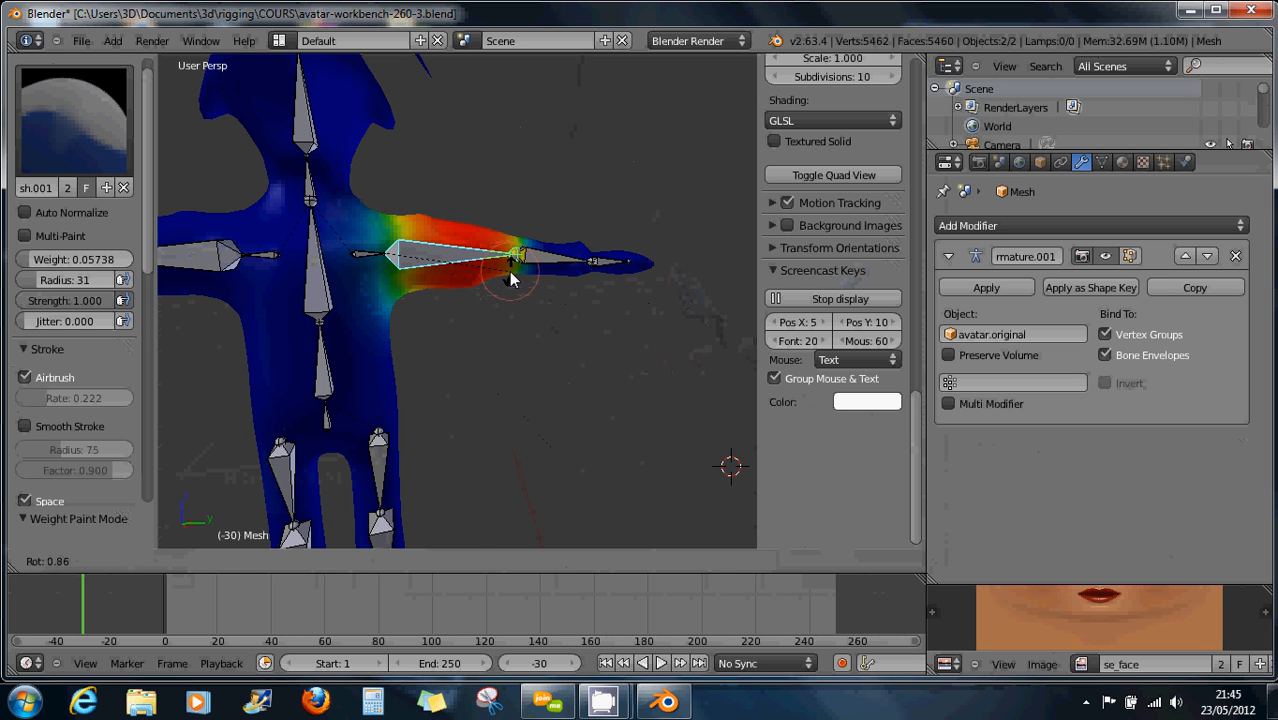
{"action": "right_click", "coordinate": [509, 278]}
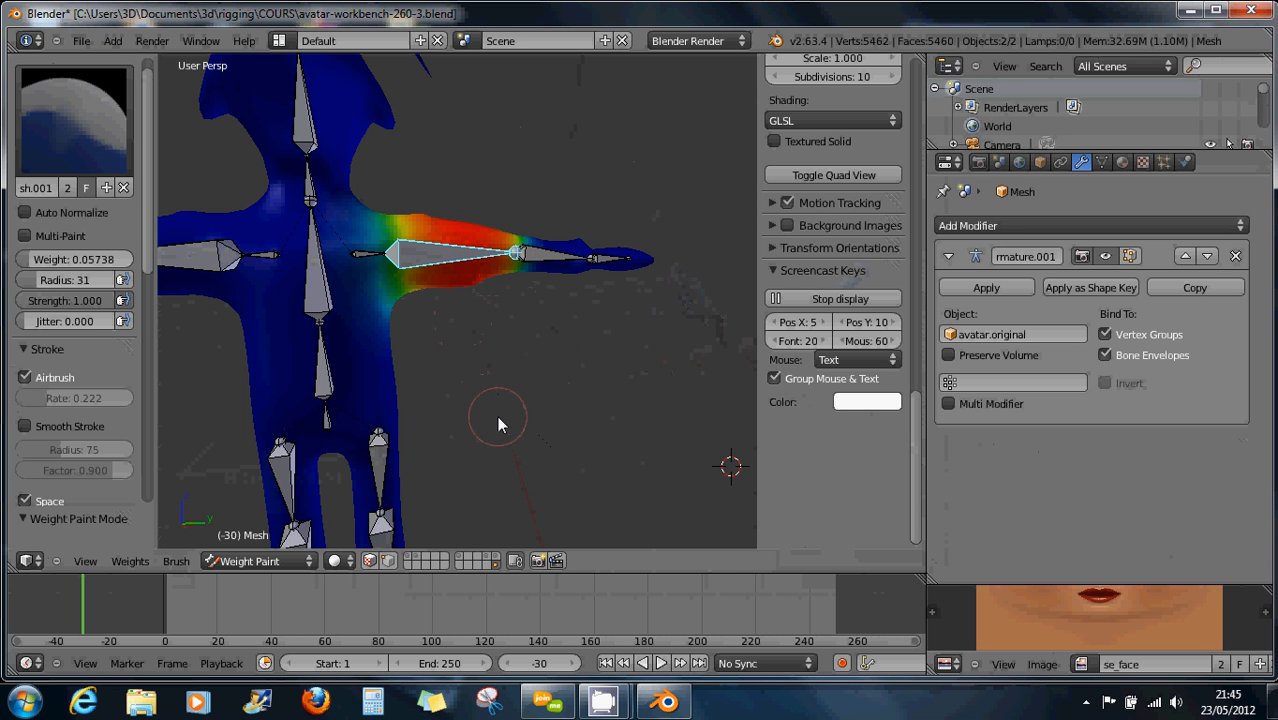
{"action": "right_click", "coordinate": [545, 260]}
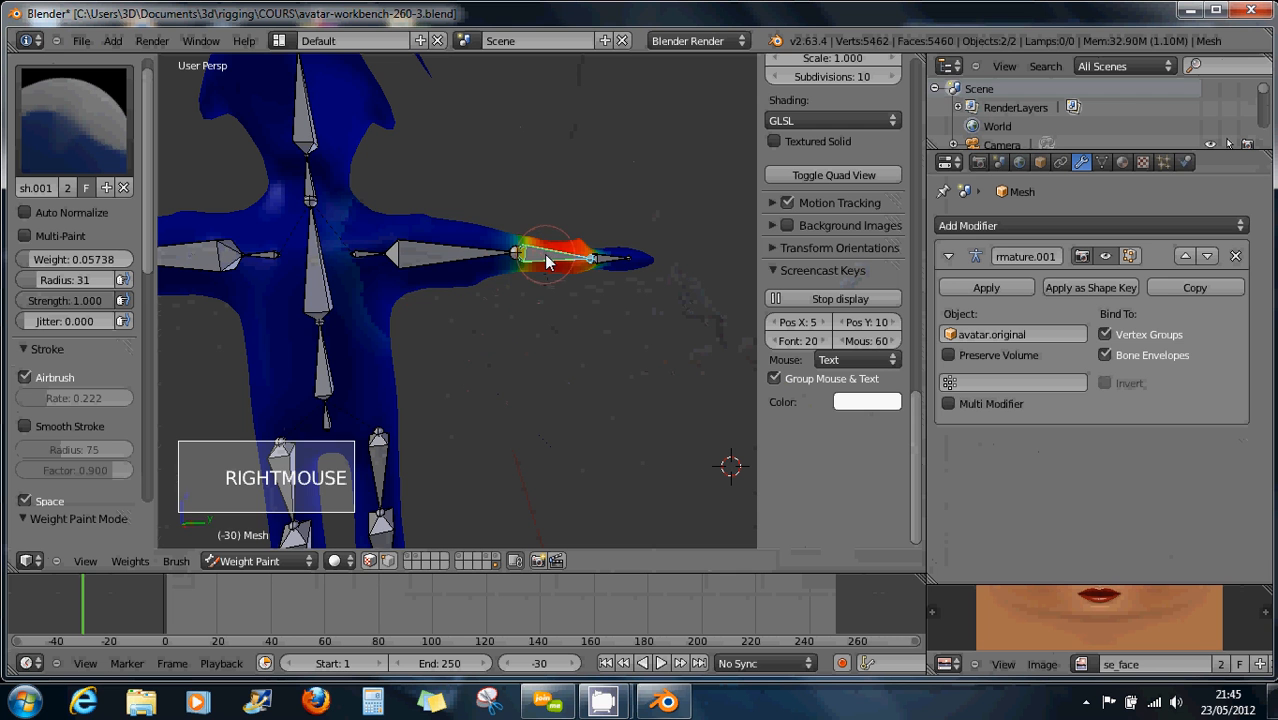
{"action": "right_click", "coordinate": [461, 262]}
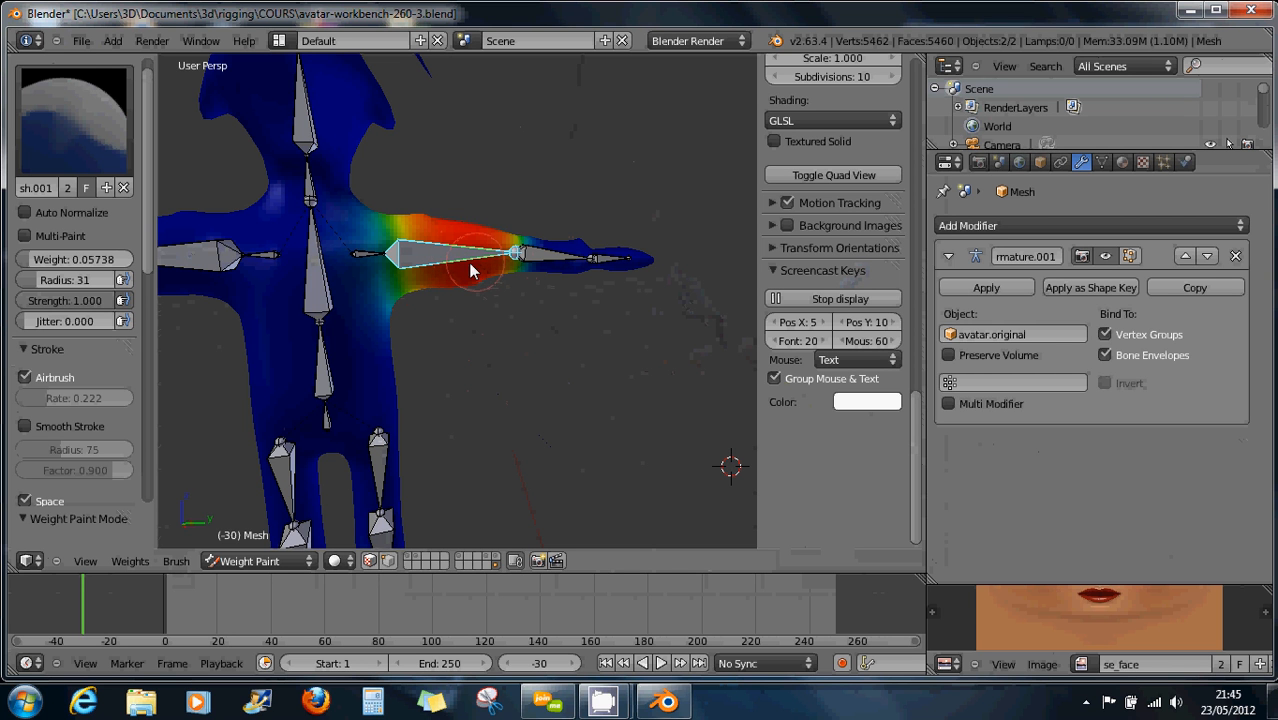
Switch the mesh to Edit Mode and box-select the left arm's vertices from the shoulder to the wrist, leaving their scale unchanged
{"action": "left_click", "coordinate": [268, 562]}
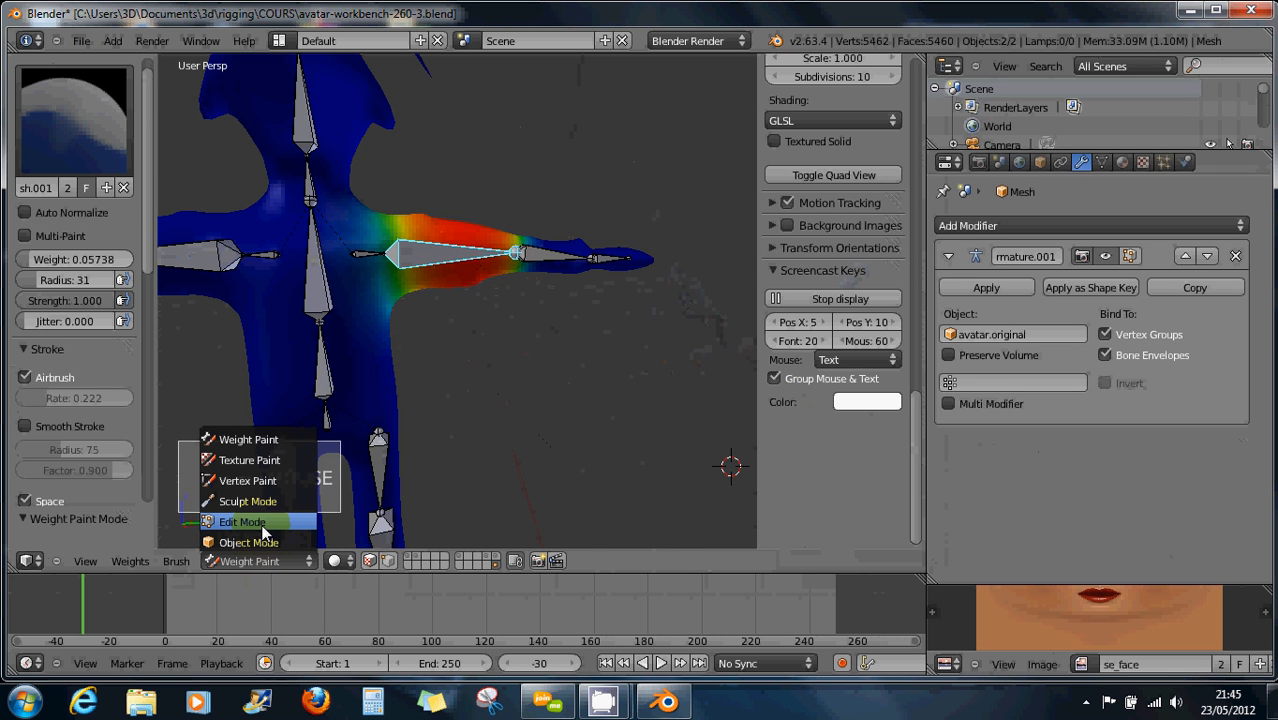
{"action": "left_click", "coordinate": [260, 522]}
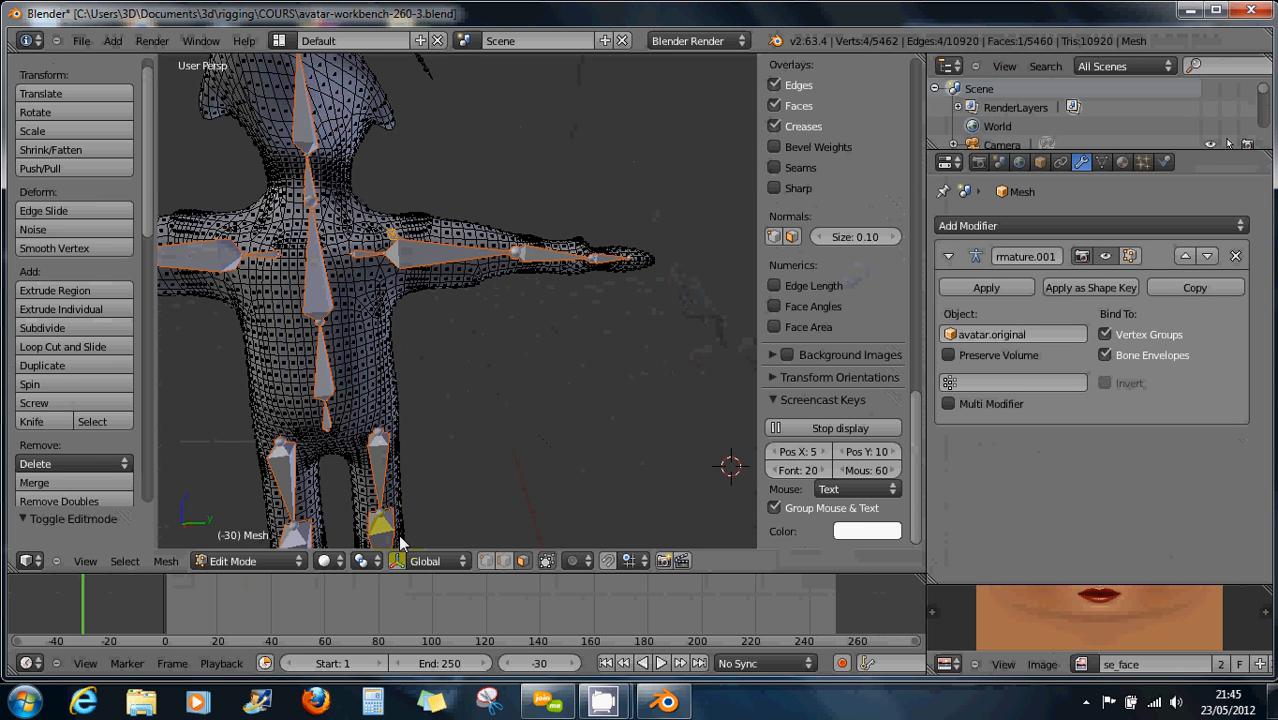
{"action": "left_click", "coordinate": [547, 561]}
{"action": "middle_click_drag", "start_coordinate": [470, 310], "coordinate": [440, 262]}
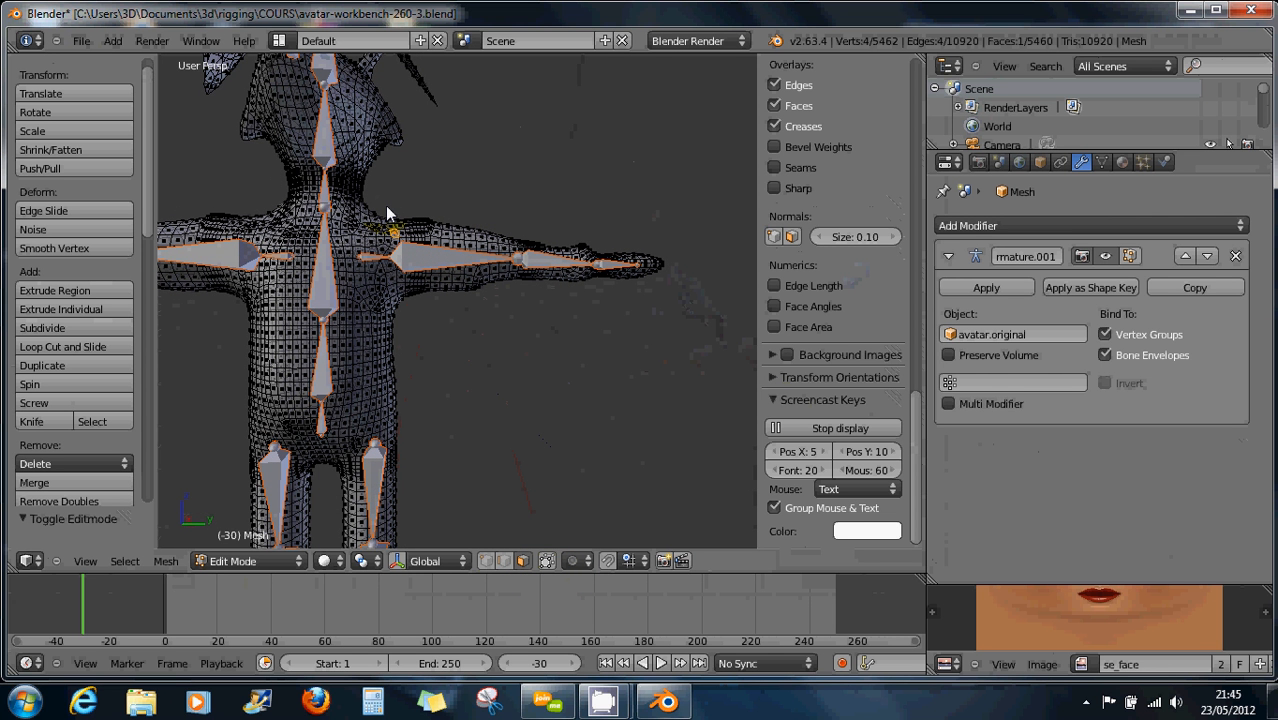
{"action": "key", "text": "s"}
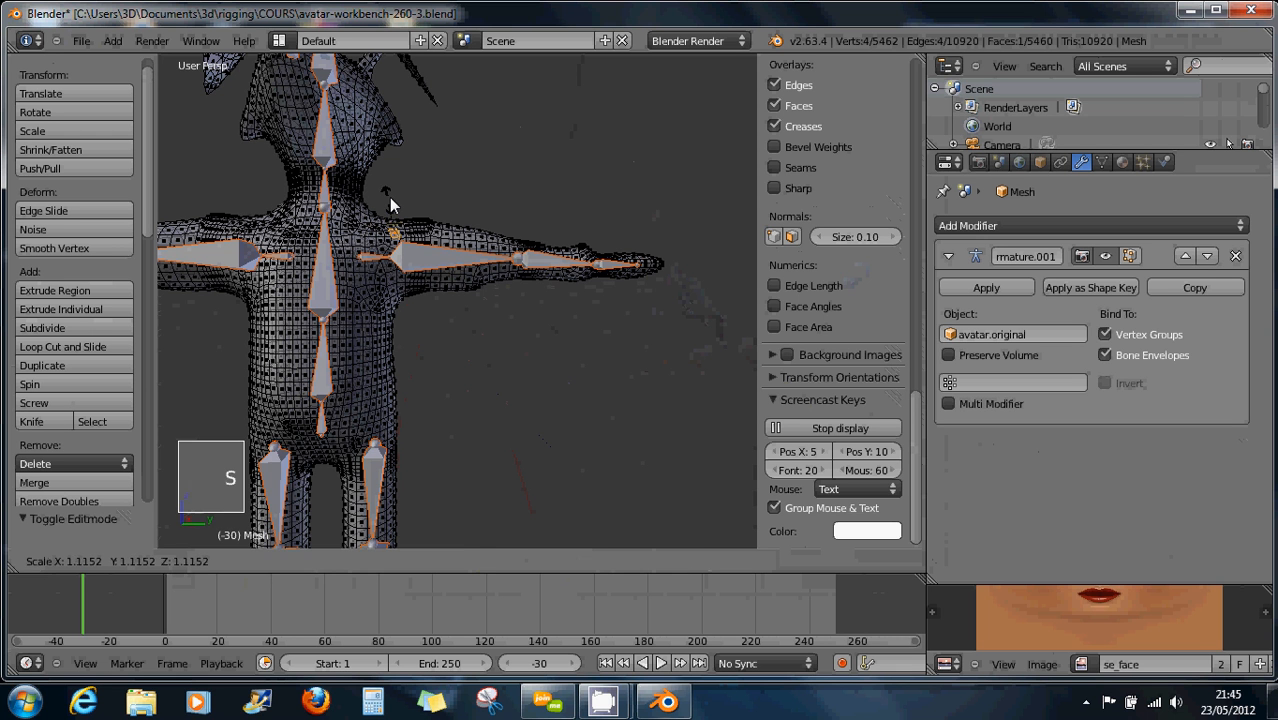
{"action": "right_click", "coordinate": [390, 192]}
{"action": "key", "text": "b"}
{"action": "left_click_drag", "start_coordinate": [391, 190], "coordinate": [595, 408]}
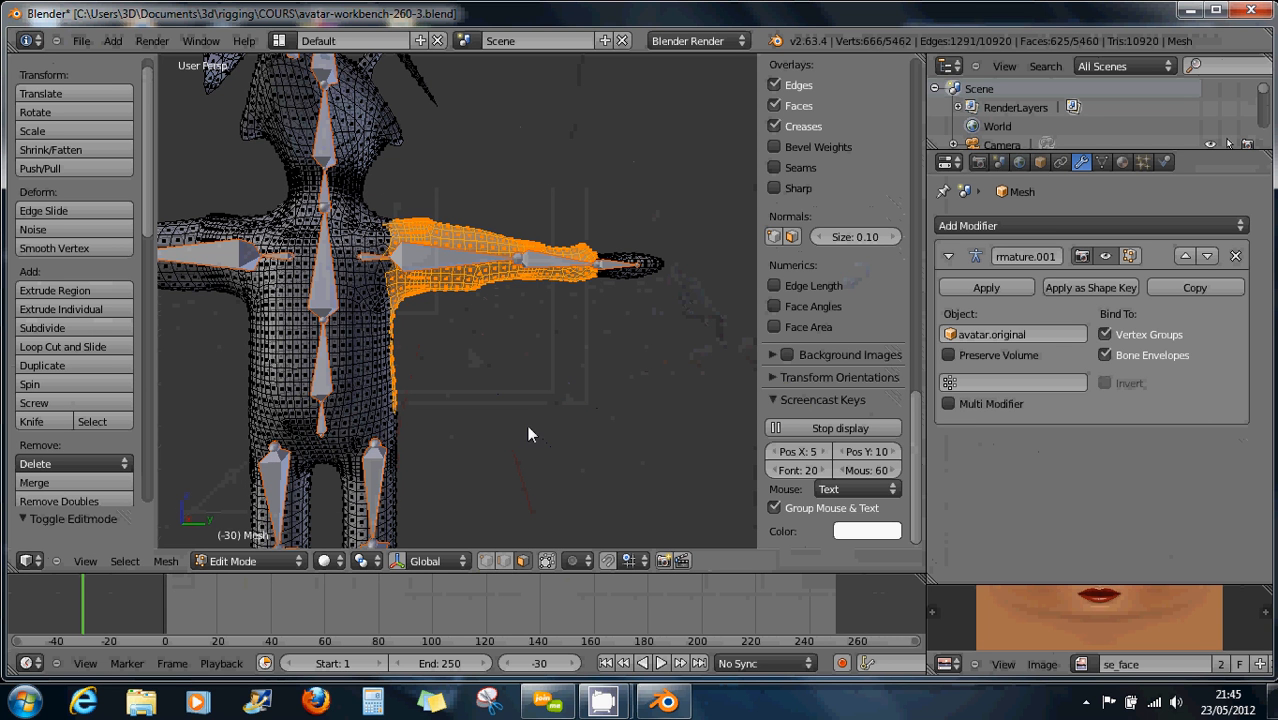
Return the mesh to Weight Paint mode, test the left upper-arm bone again and enable vertex selection masking
{"action": "left_click", "coordinate": [262, 561]}
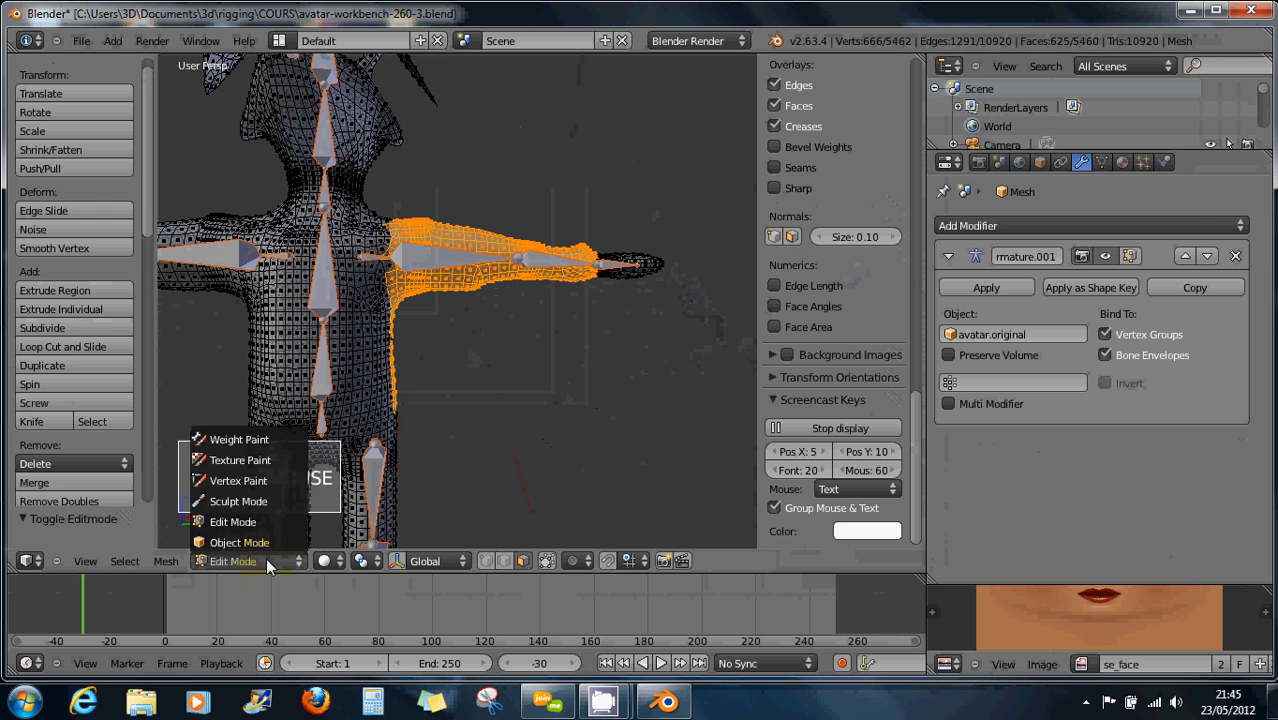
{"action": "left_click", "coordinate": [239, 439]}
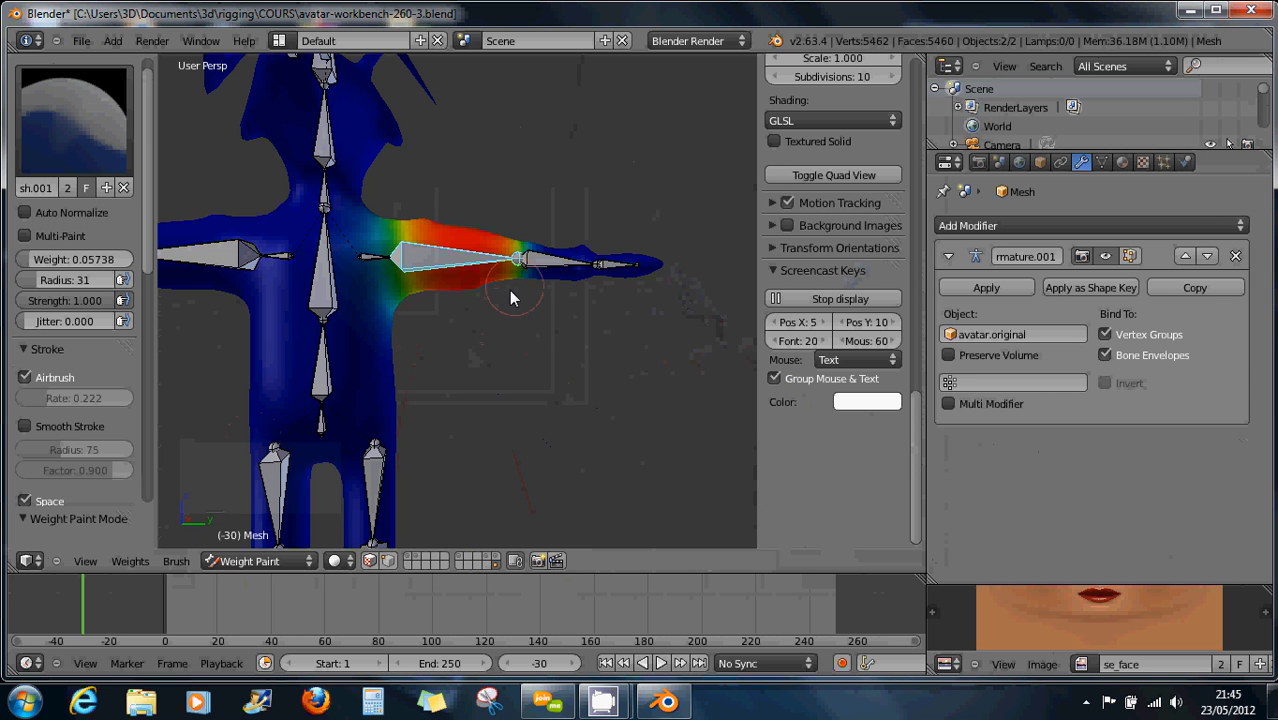
{"action": "mouse_move", "coordinate": [479, 268]}
{"action": "right_mouse_down"}
{"action": "mouse_move", "coordinate": [474, 332]}
{"action": "mouse_move", "coordinate": [497, 284]}
{"action": "right_mouse_up"}
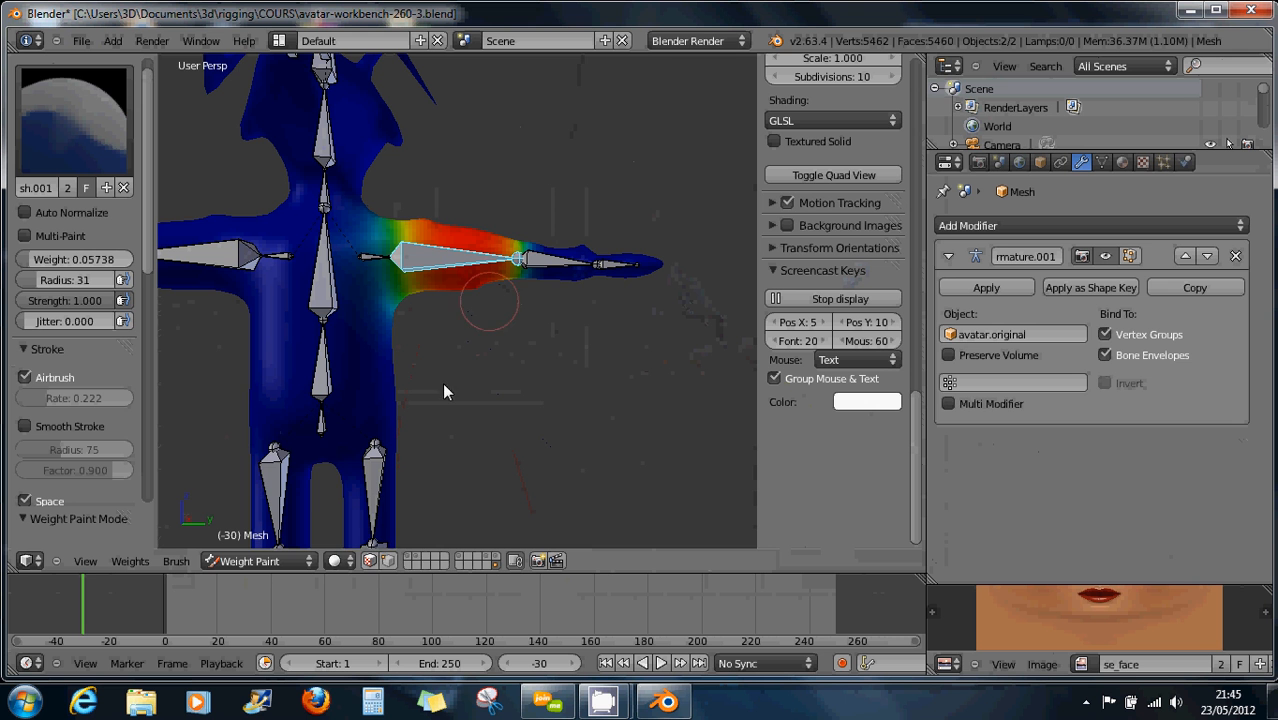
{"action": "left_click", "coordinate": [381, 558]}
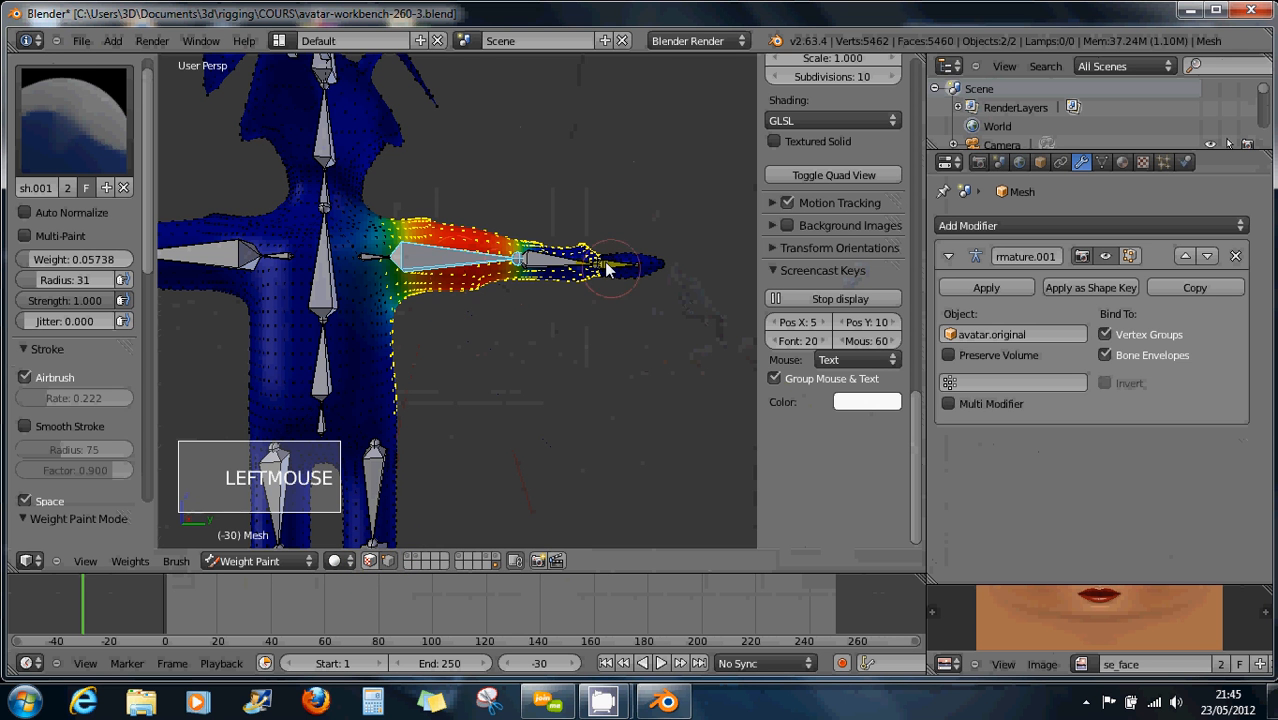
{"action": "middle_click_drag", "start_coordinate": [490, 344], "coordinate": [480, 386]}
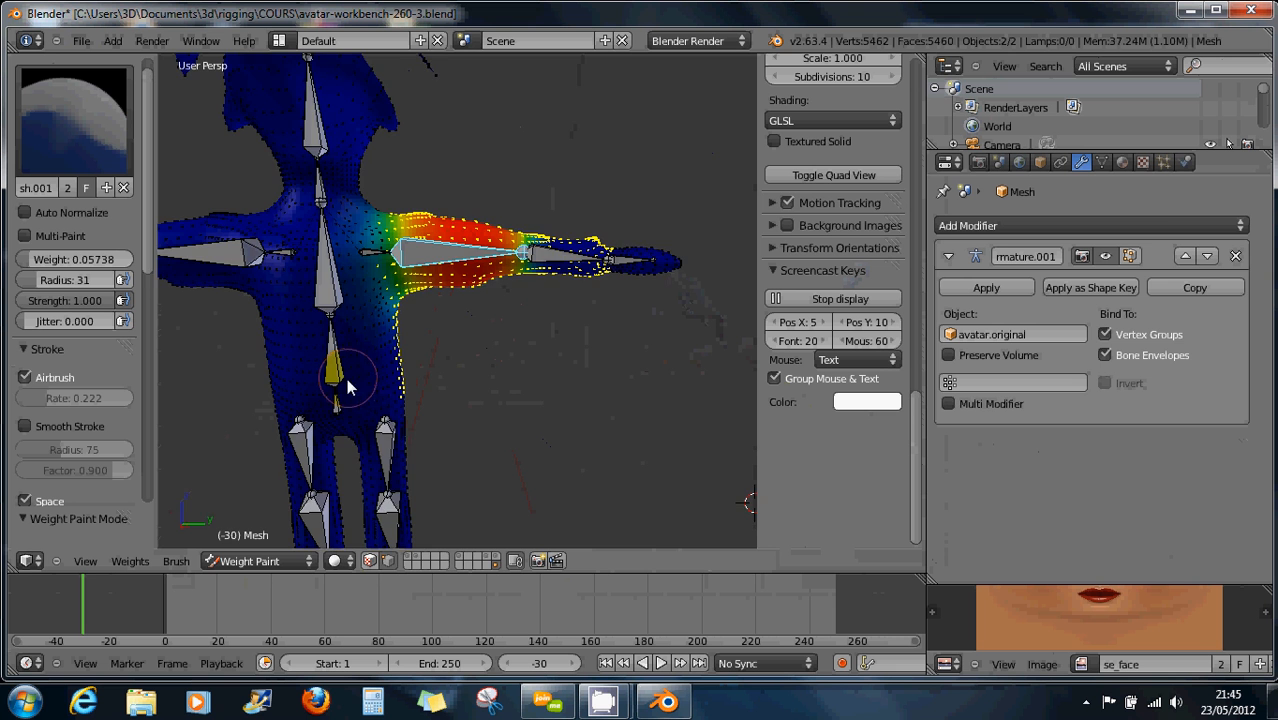
Try to select the left lower-leg bone with vertex selection masking active
{"action": "middle_click_drag", "start_coordinate": [346, 378], "coordinate": [430, 218], "text": "shift"}
{"action": "middle_click_drag", "start_coordinate": [431, 283], "coordinate": [458, 276], "text": "shift"}
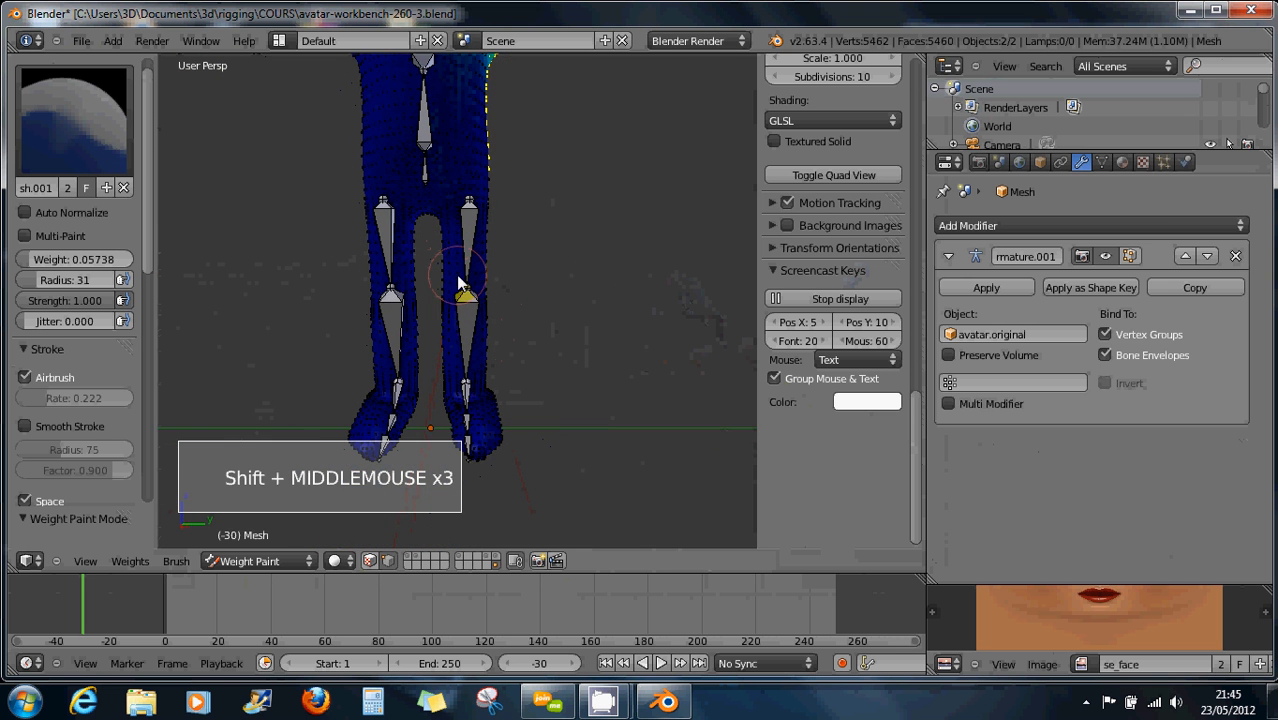
{"action": "right_click", "coordinate": [470, 336]}
{"action": "right_click", "coordinate": [469, 330]}
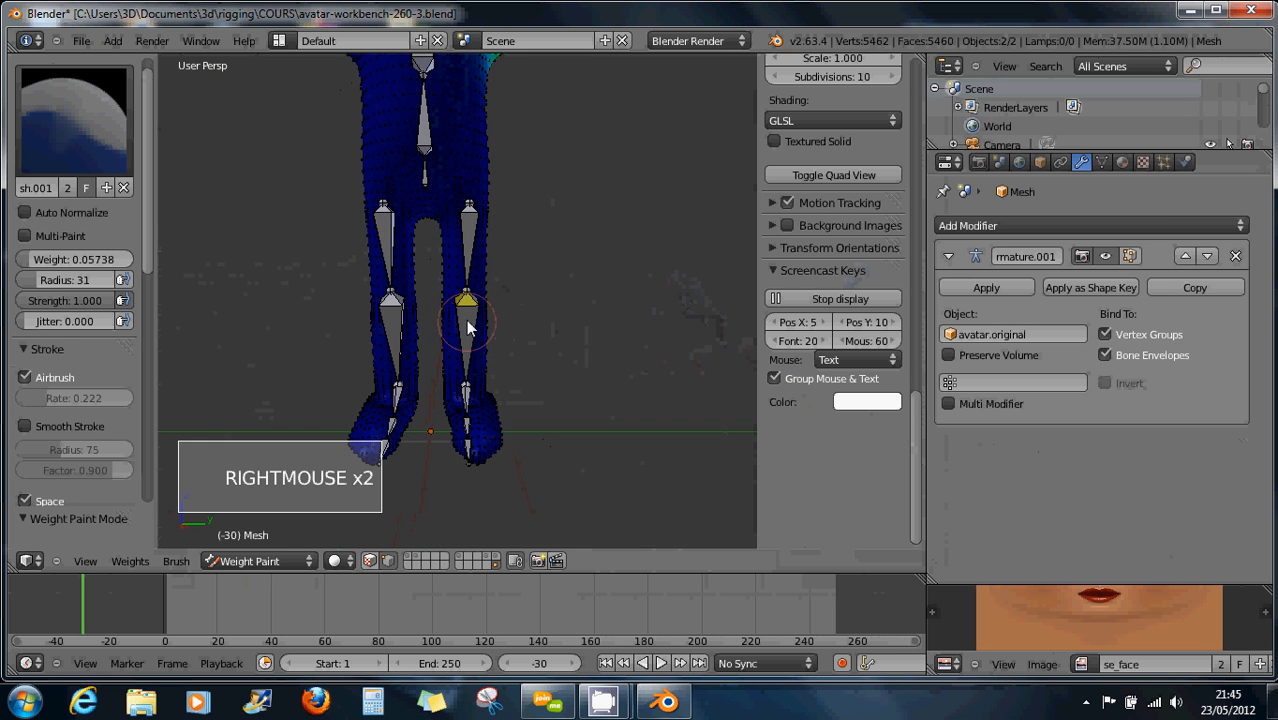
{"action": "right_click", "coordinate": [468, 322]}
Try to select the left upper-arm, forearm and hand bones with vertex selection masking active
{"action": "middle_click_drag", "start_coordinate": [470, 214], "coordinate": [406, 399], "text": "shift"}
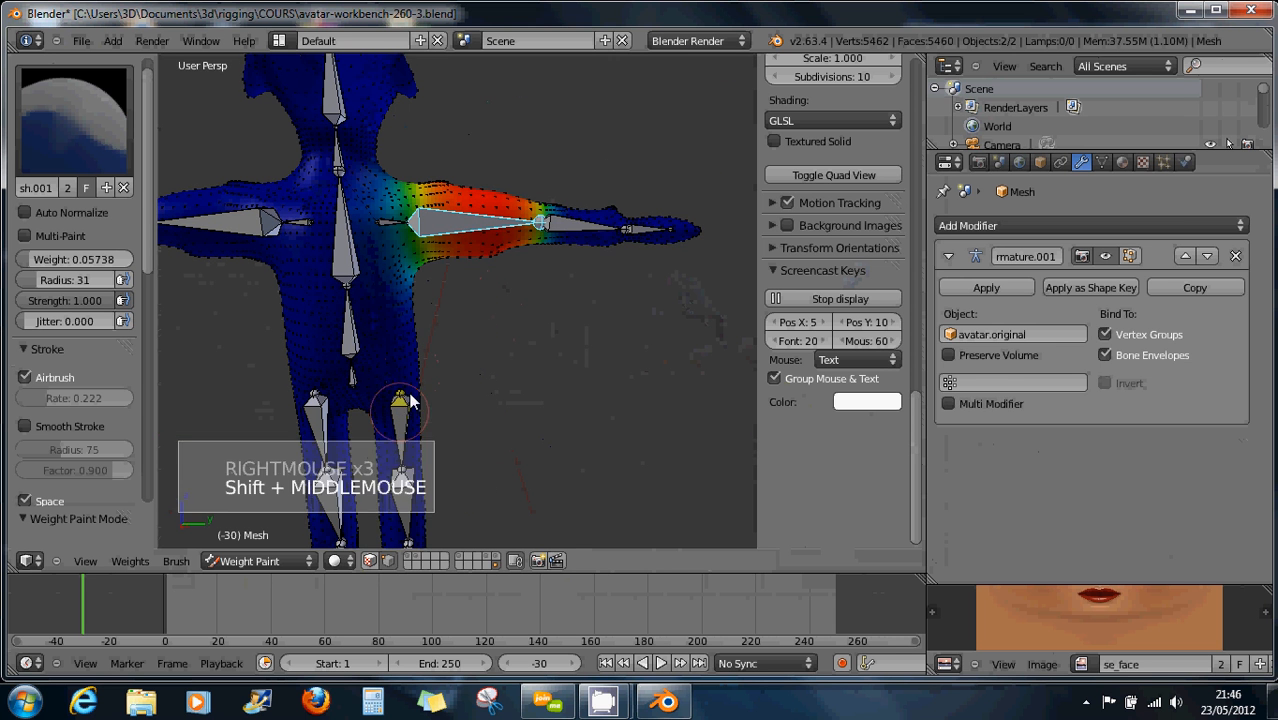
{"action": "right_click", "coordinate": [491, 220]}
{"action": "right_click", "coordinate": [563, 220]}
{"action": "right_click", "coordinate": [590, 228]}
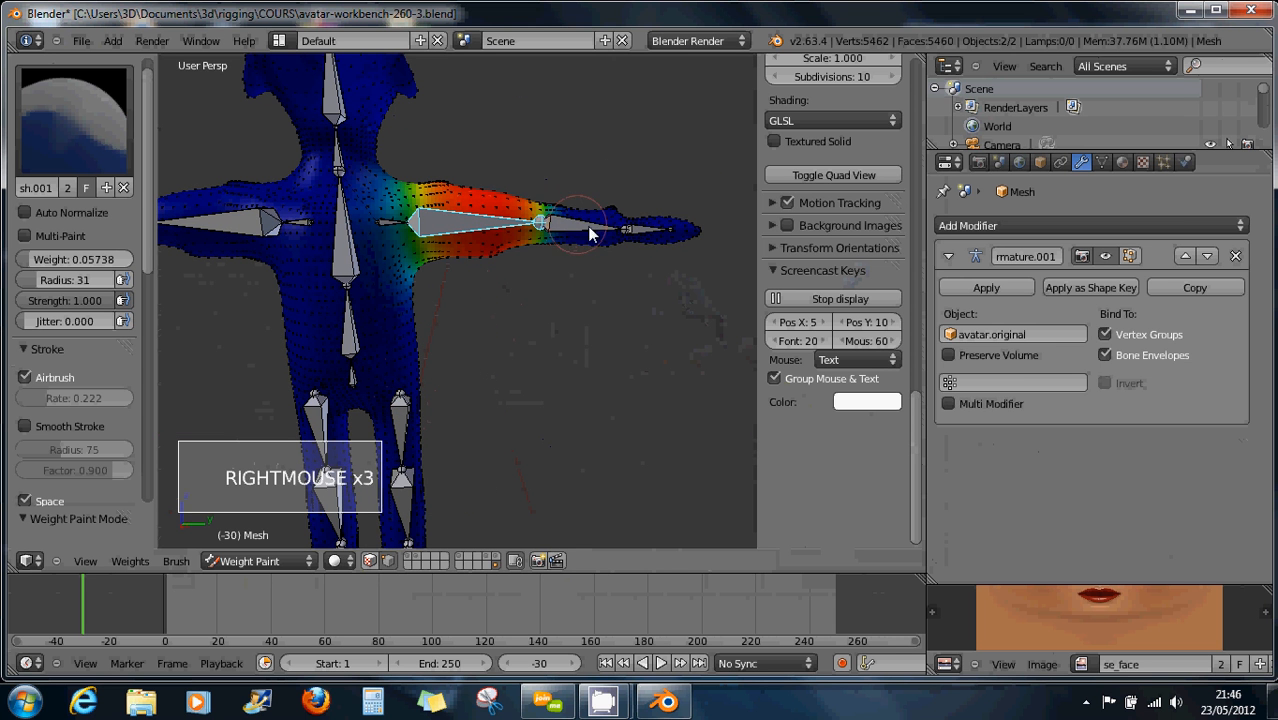
{"action": "right_click", "coordinate": [650, 233]}
{"action": "scroll", "coordinate": [521, 242], "scroll_direction": "up", "scroll_amount": 4}
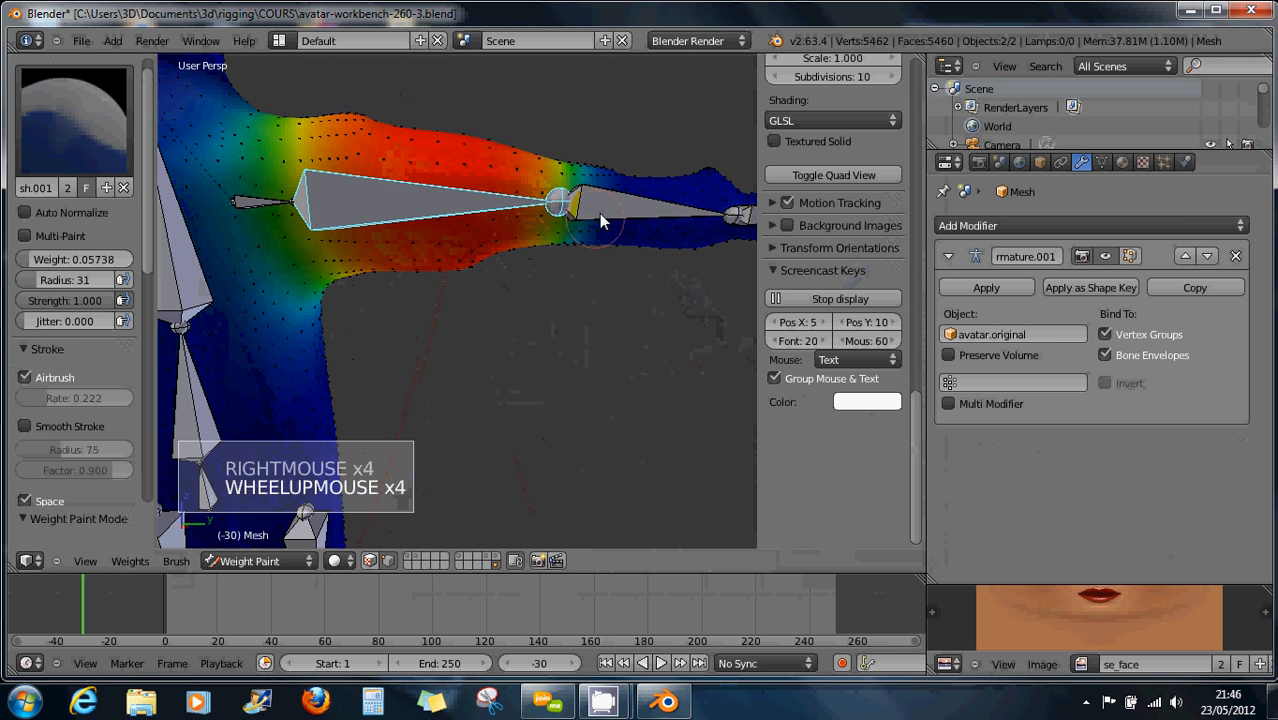
{"action": "right_click", "coordinate": [598, 201]}
{"action": "right_click", "coordinate": [600, 202]}
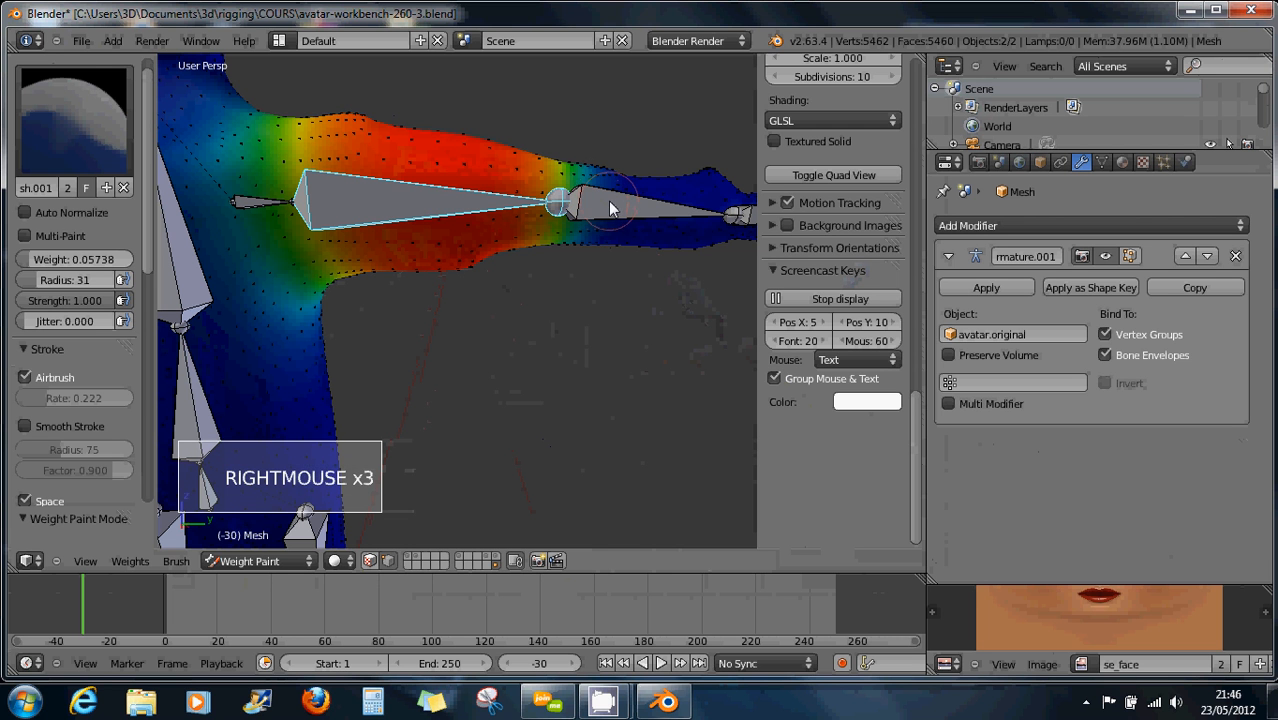
{"action": "right_click", "coordinate": [394, 196]}
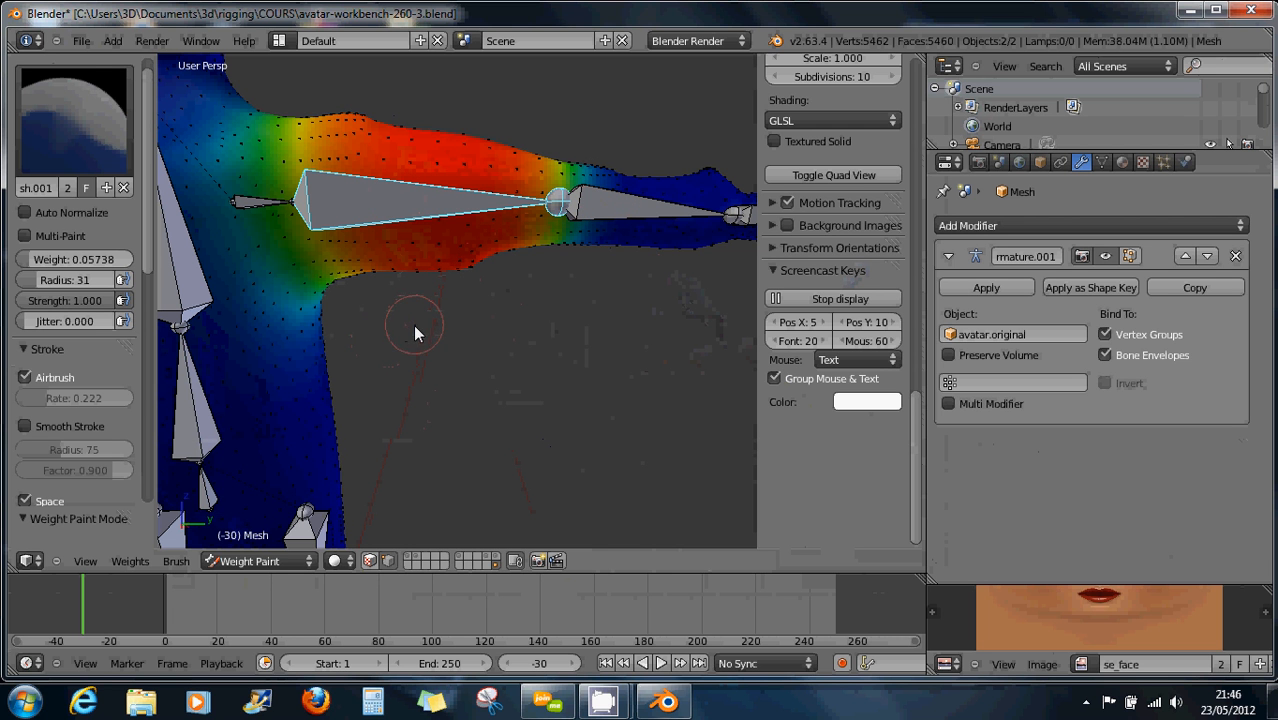
Reopen the recent file avatar-workbench-260-3.blend, discarding the unsaved changes
{"action": "left_click", "coordinate": [80, 41]}
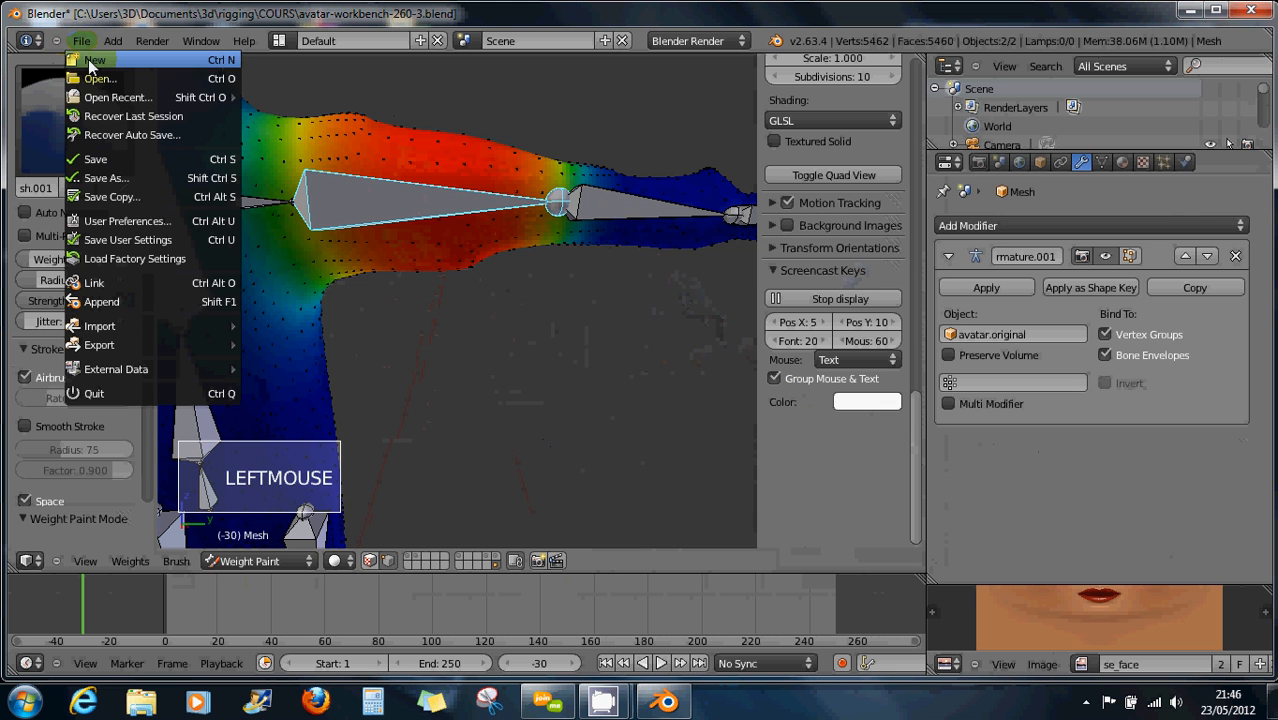
{"action": "mouse_move", "coordinate": [103, 97]}
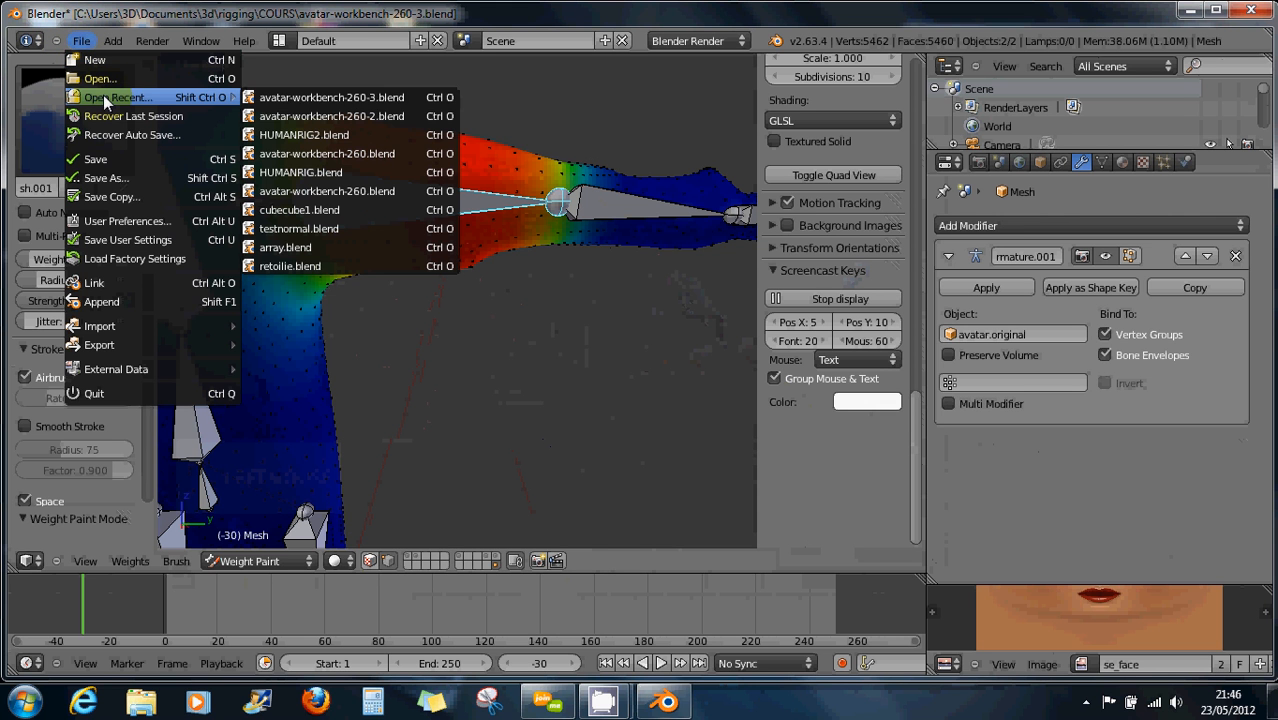
{"action": "left_click", "coordinate": [286, 97]}
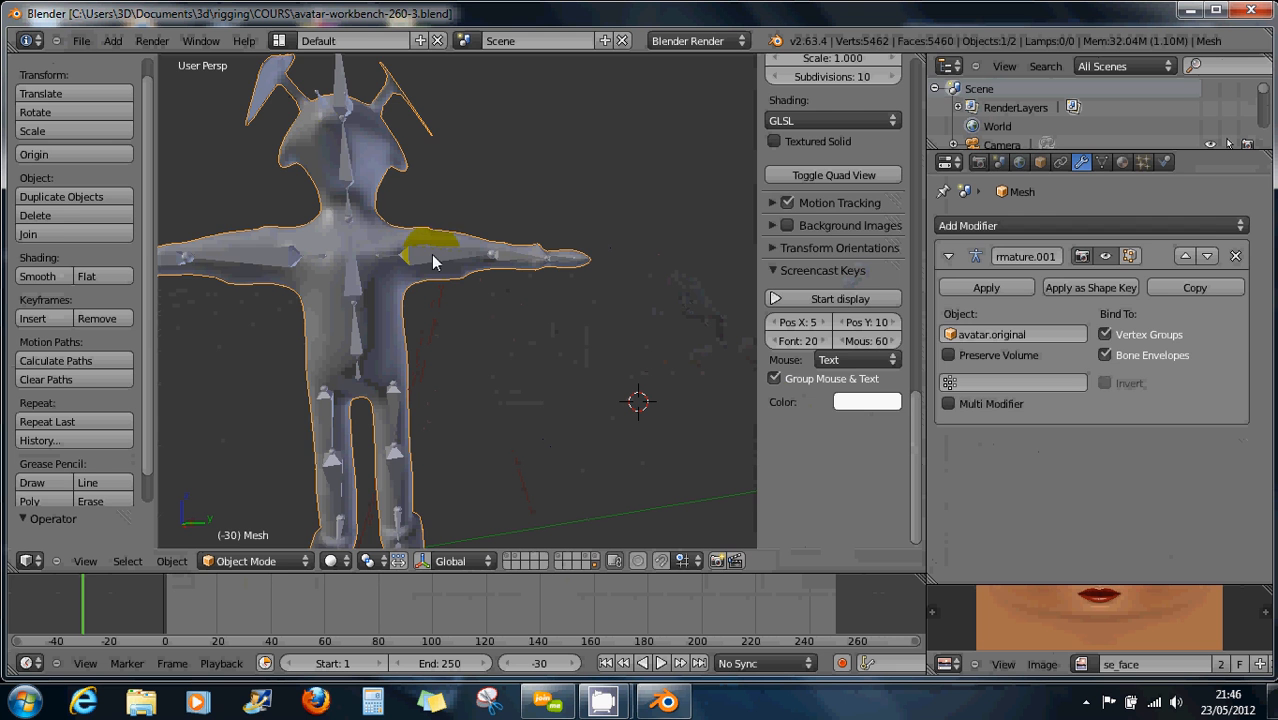
Select the armature in Pose mode, test the mKneeLeft bone's rotation without keeping it, and reselect the mShoulderLeft bone
{"action": "right_click", "coordinate": [431, 254]}
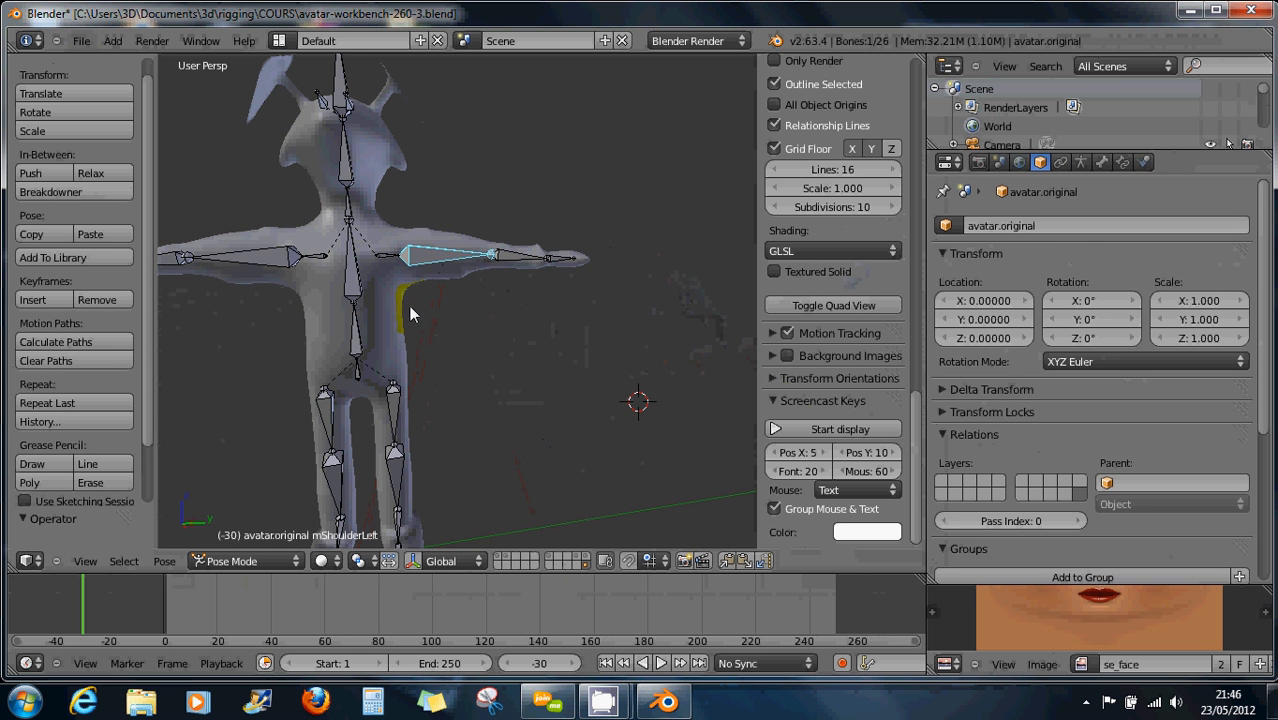
{"action": "middle_click_drag", "start_coordinate": [363, 325], "coordinate": [363, 167], "text": "shift"}
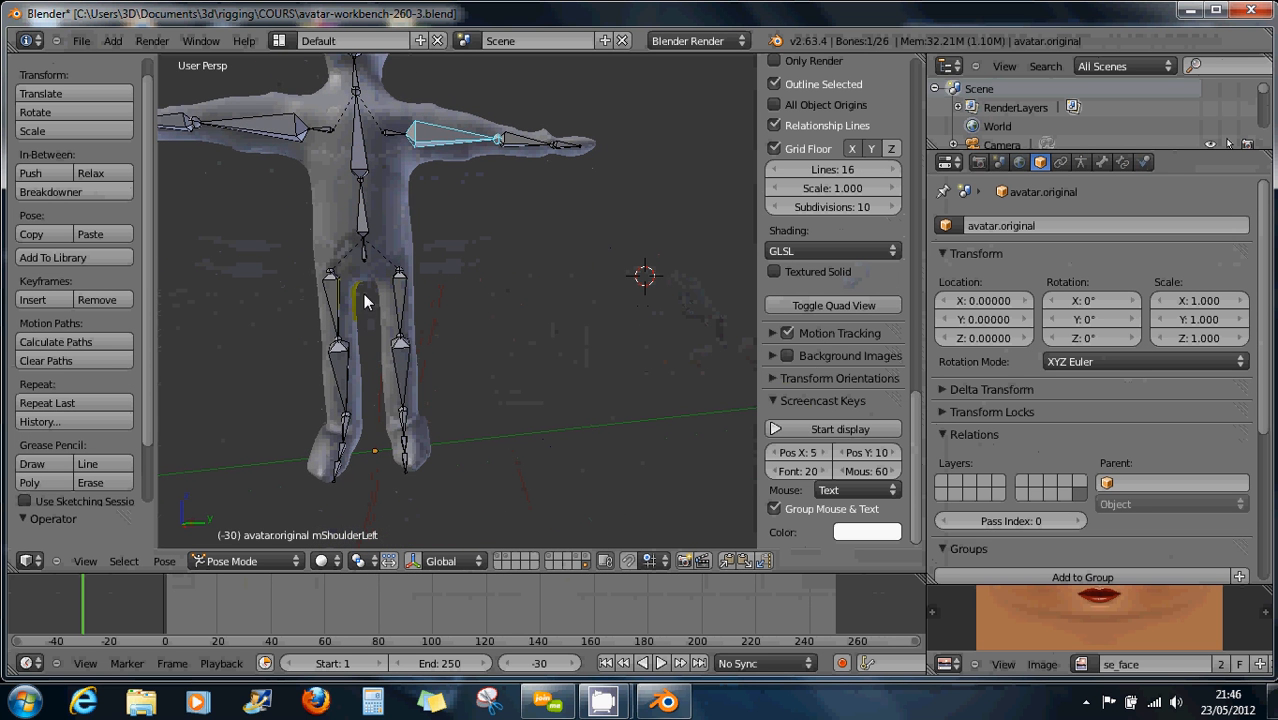
{"action": "right_click", "coordinate": [401, 352]}
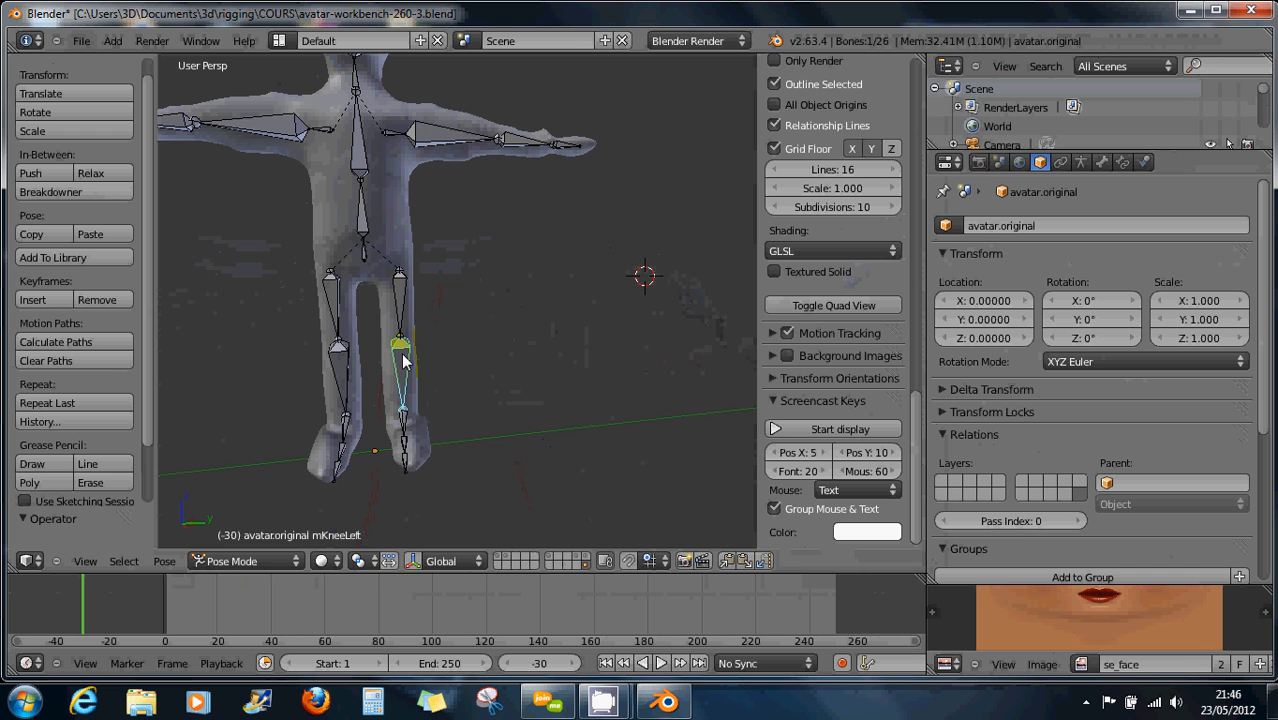
{"action": "key", "text": "r"}
{"action": "right_click", "coordinate": [421, 365]}
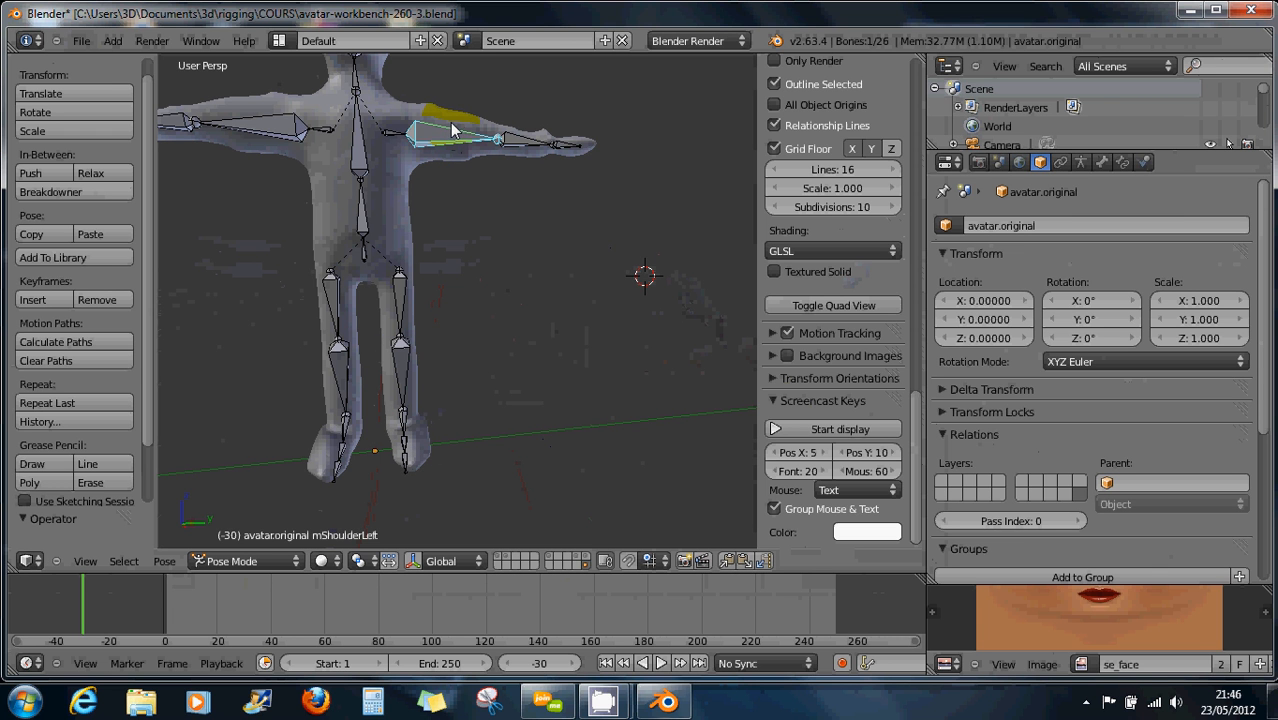
{"action": "right_click", "coordinate": [407, 155]}
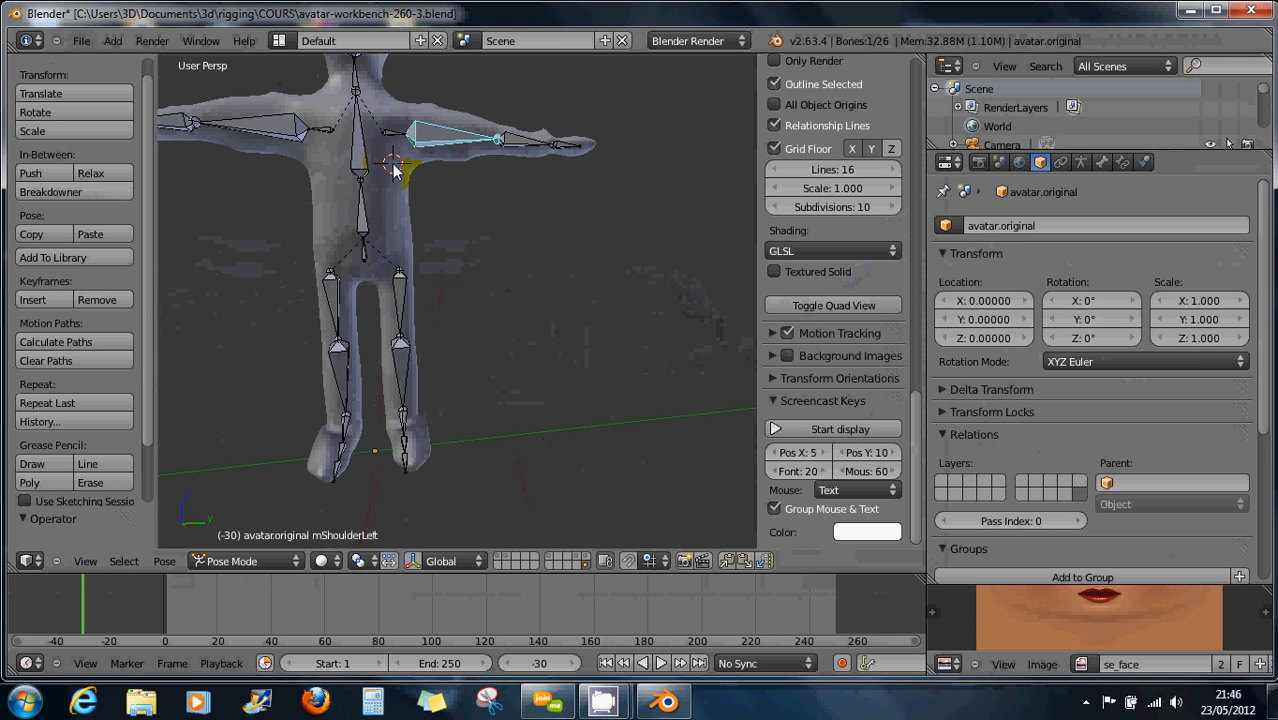
Select the avatar mesh, switch it to Weight Paint mode and select the left lower-leg bone to display its weights
{"action": "right_click", "coordinate": [392, 160]}
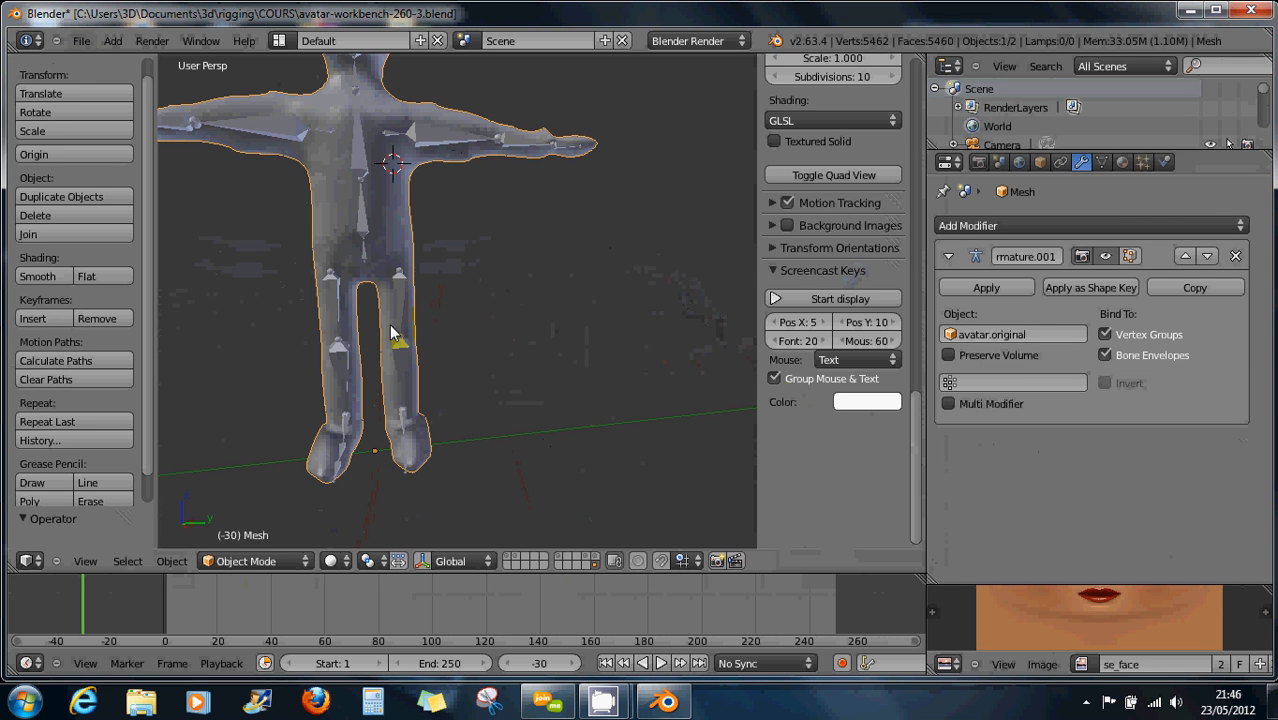
{"action": "left_click", "coordinate": [265, 557]}
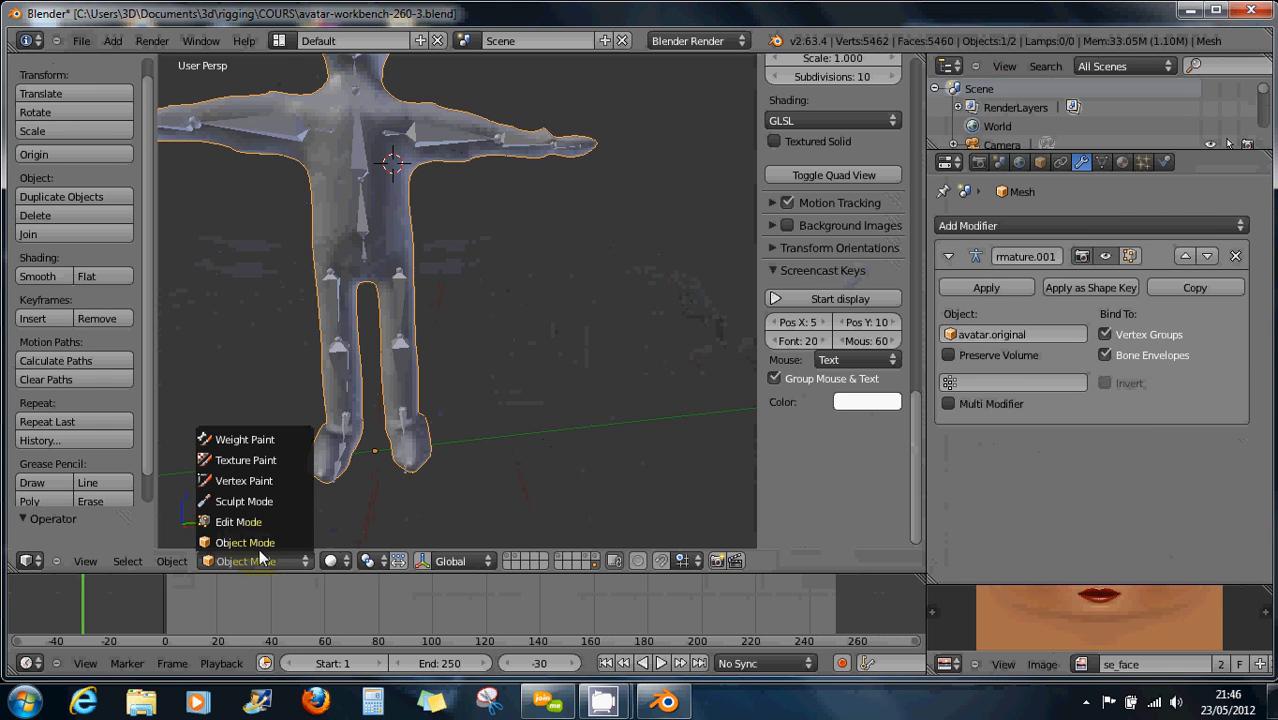
{"action": "left_click", "coordinate": [255, 443]}
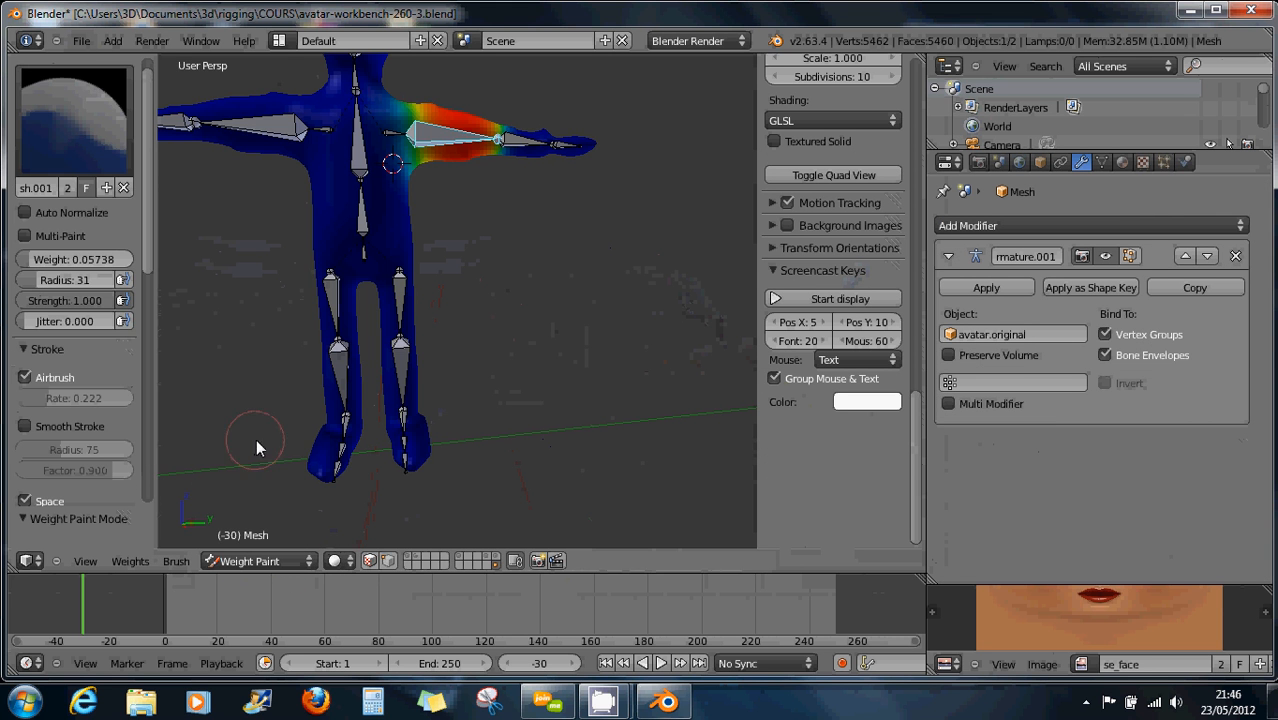
{"action": "right_click", "coordinate": [396, 362]}
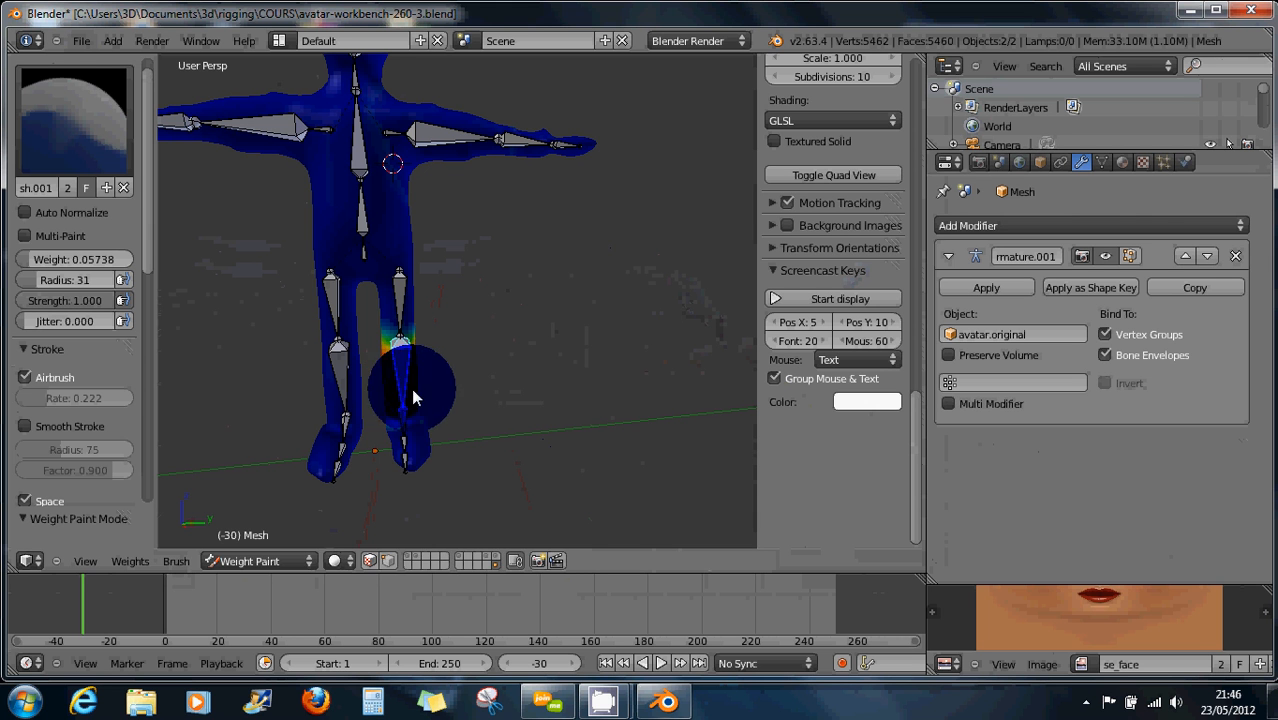
Test the rotation of the left lower-leg and left upper-arm bones without keeping it, ending with the lower-leg bone selected
{"action": "key", "text": "r"}
{"action": "right_click", "coordinate": [448, 399]}
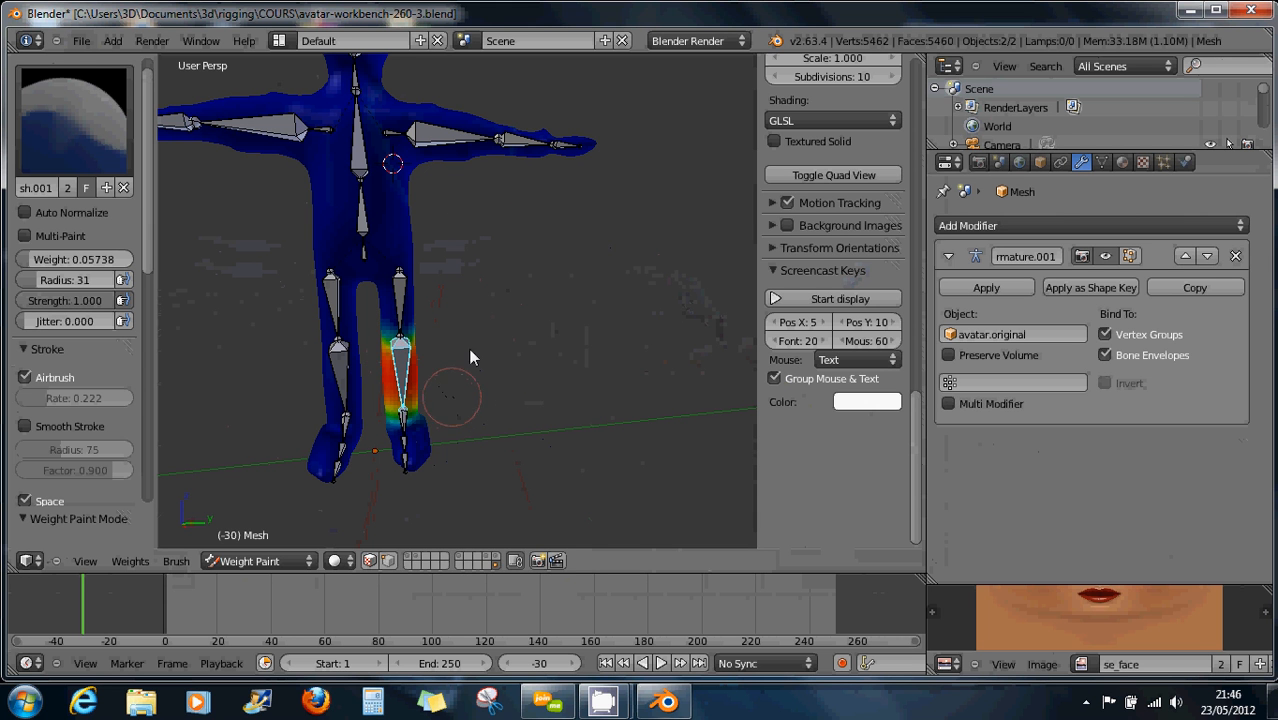
{"action": "right_click", "coordinate": [465, 137]}
{"action": "key", "text": "r"}
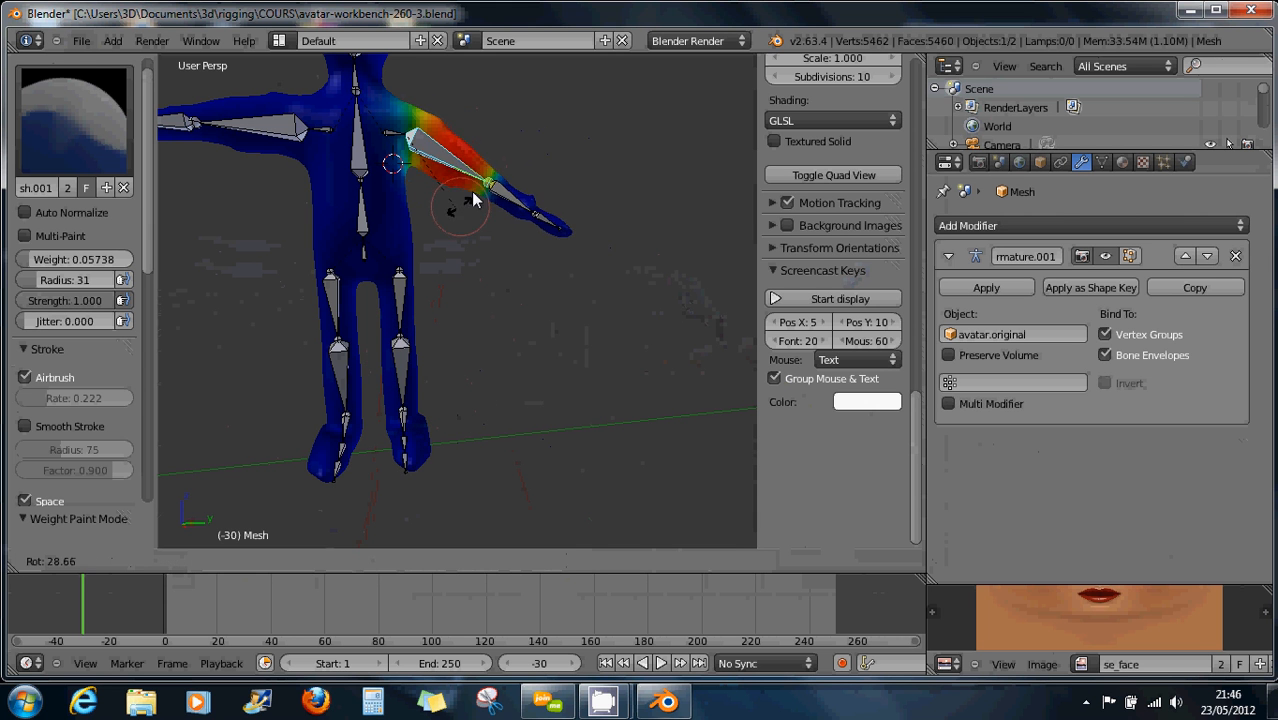
{"action": "right_click", "coordinate": [474, 187]}
{"action": "right_click", "coordinate": [399, 362]}
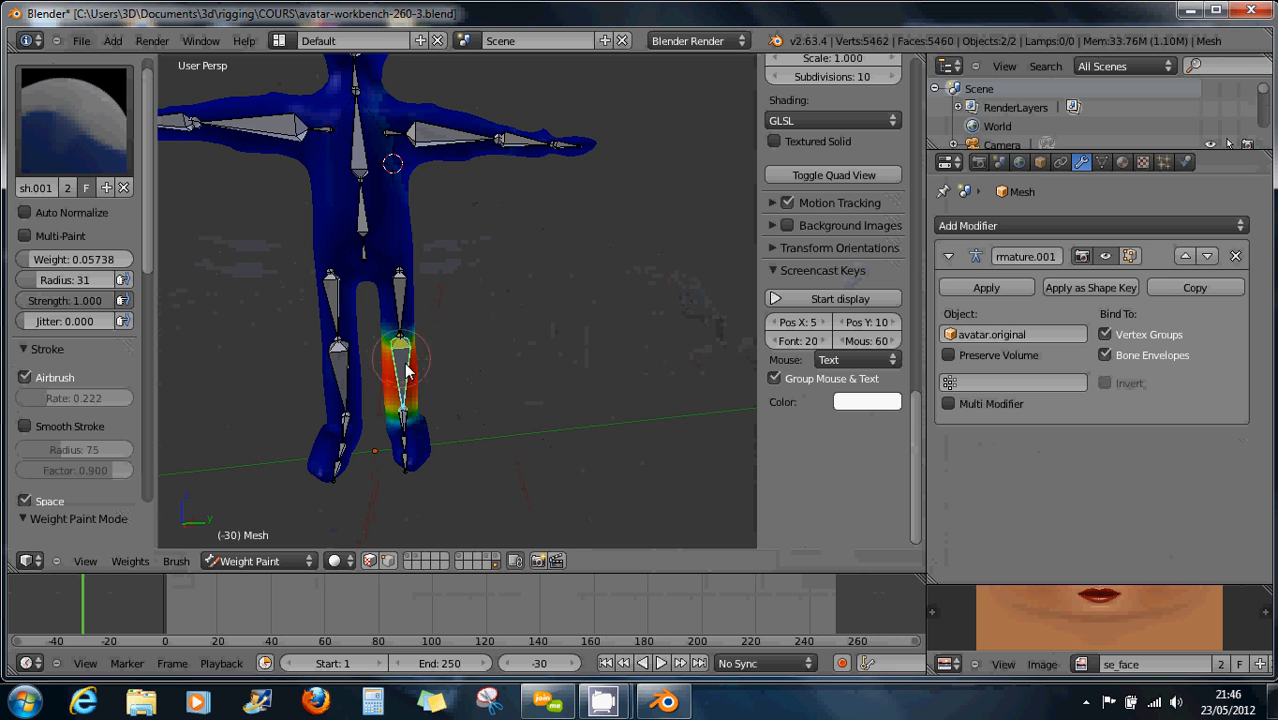
{"action": "key", "text": "r"}
{"action": "right_click", "coordinate": [455, 369]}
{"action": "scroll", "coordinate": [473, 187], "scroll_direction": "up", "scroll_amount": 5}
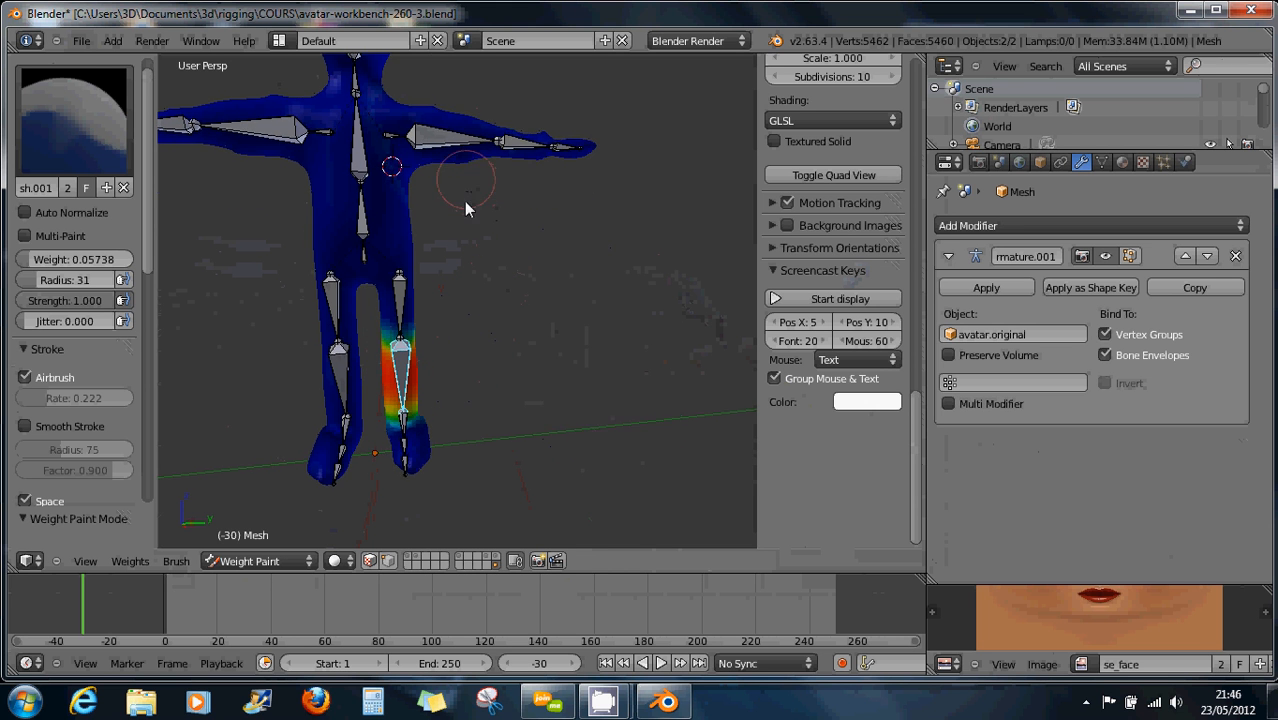
{"action": "middle_click_drag", "start_coordinate": [456, 261], "coordinate": [431, 270]}
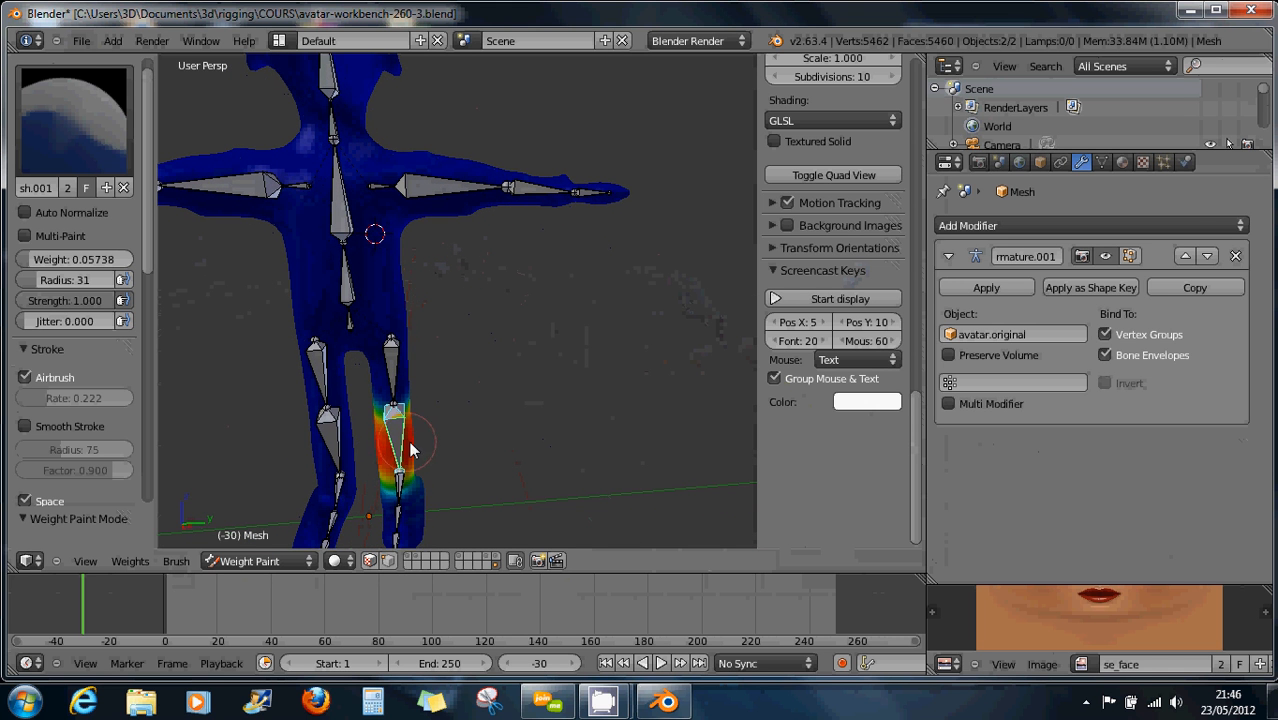
Turn on vertex selection masking, select the left arm's vertices with circle select, and deselect all of them again
{"action": "left_click", "coordinate": [388, 561]}
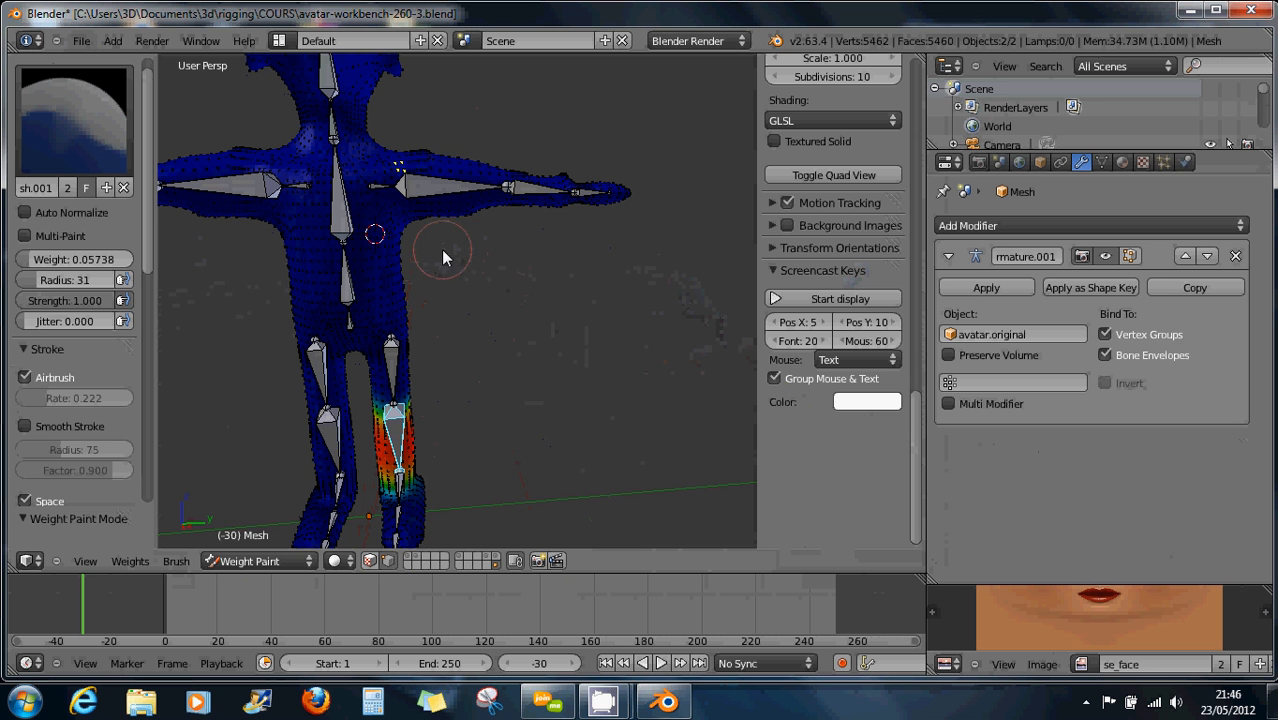
{"action": "mouse_move", "coordinate": [460, 195]}
{"action": "left_mouse_down"}
{"action": "mouse_move", "coordinate": [442, 200]}
{"action": "mouse_move", "coordinate": [465, 215]}
{"action": "mouse_move", "coordinate": [478, 185]}
{"action": "mouse_move", "coordinate": [450, 183]}
{"action": "mouse_move", "coordinate": [515, 200]}
{"action": "mouse_move", "coordinate": [448, 222]}
{"action": "mouse_move", "coordinate": [440, 215]}
{"action": "mouse_move", "coordinate": [540, 214]}
{"action": "mouse_move", "coordinate": [528, 205]}
{"action": "mouse_move", "coordinate": [500, 238]}
{"action": "left_mouse_up"}
{"action": "key", "text": "c"}
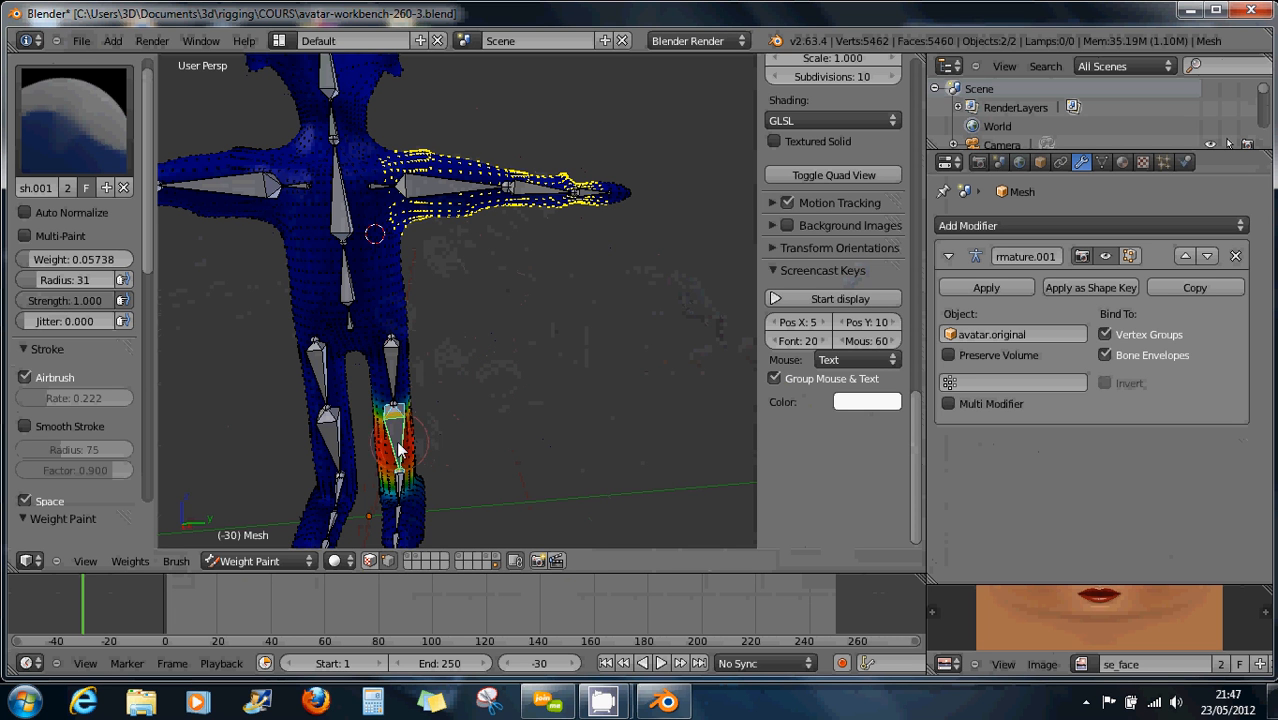
{"action": "key", "text": "a"}
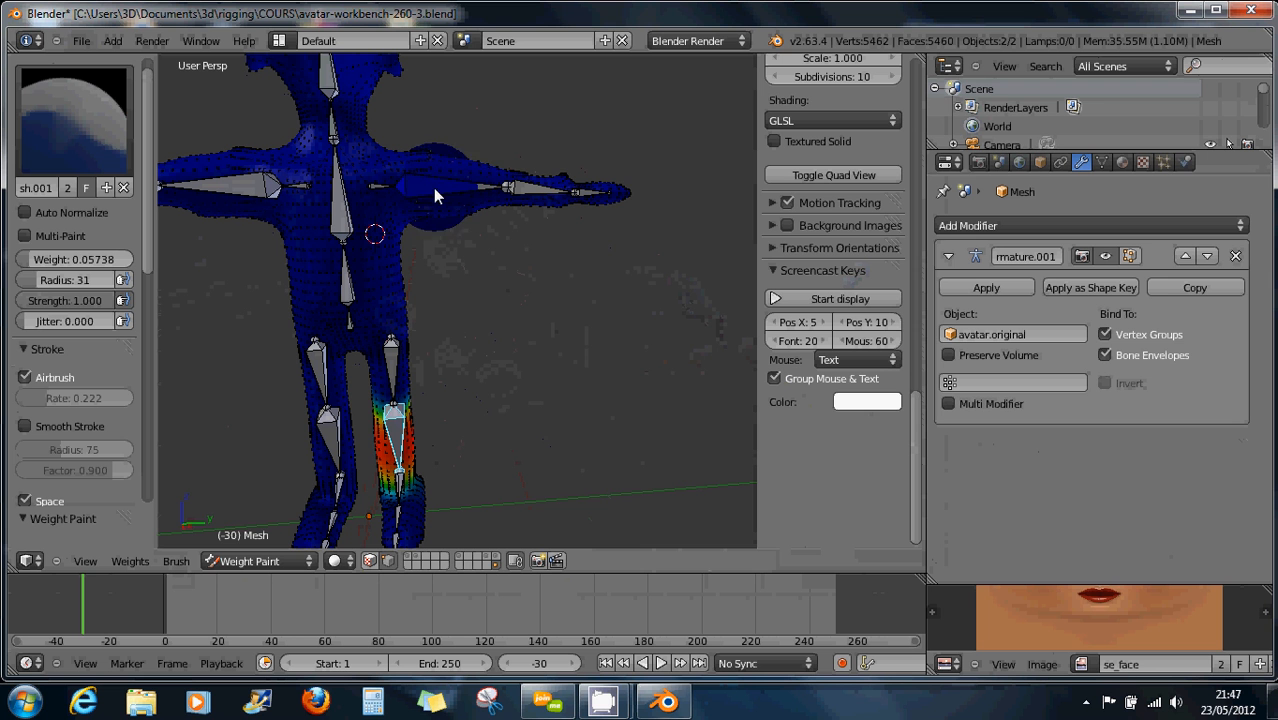
Try to select the left arm bones with vertex selection masking active and test-rotate the active bone without keeping the rotation
{"action": "right_click", "coordinate": [510, 187]}
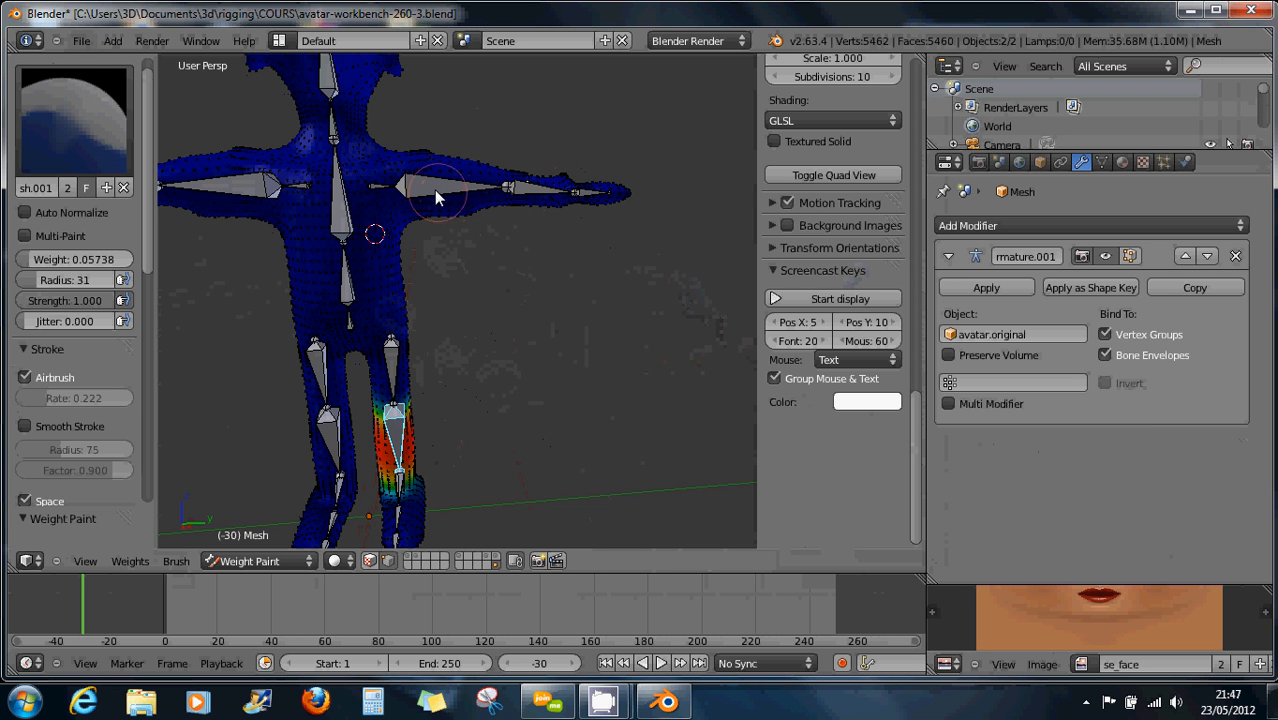
{"action": "left_click_drag", "start_coordinate": [432, 190], "coordinate": [548, 192]}
{"action": "key", "text": "r"}
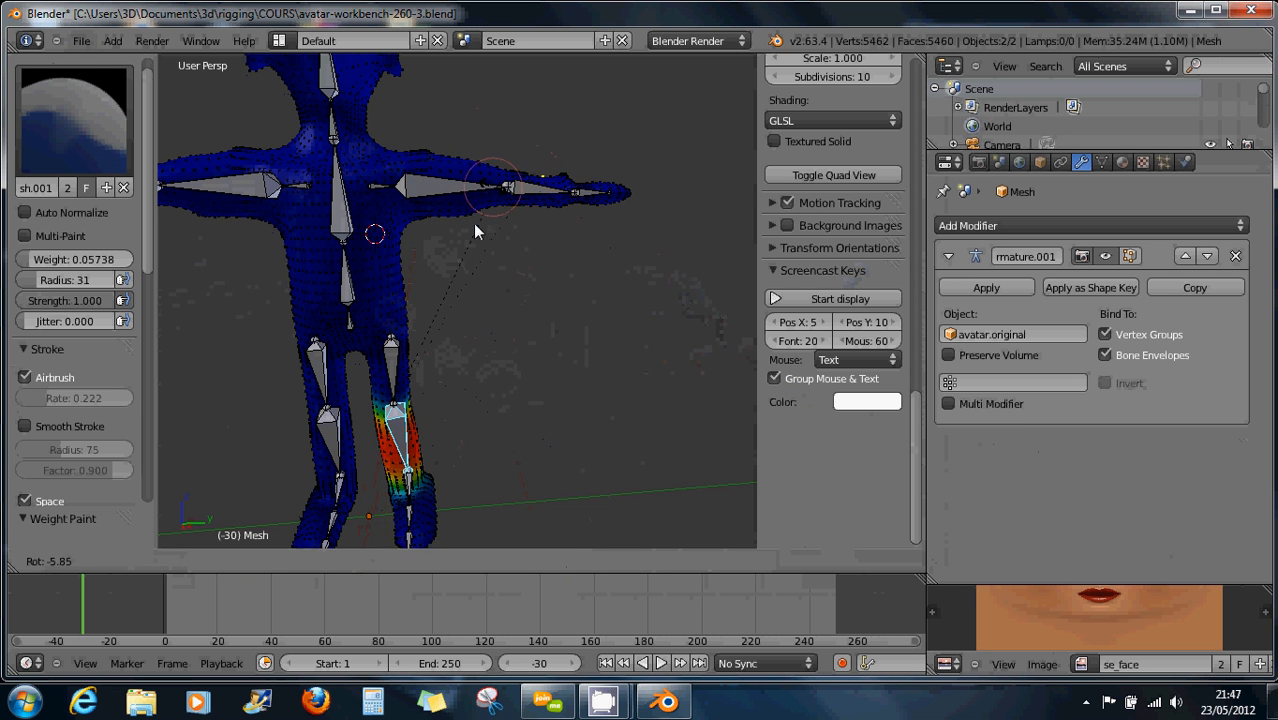
{"action": "left_click", "coordinate": [435, 347]}
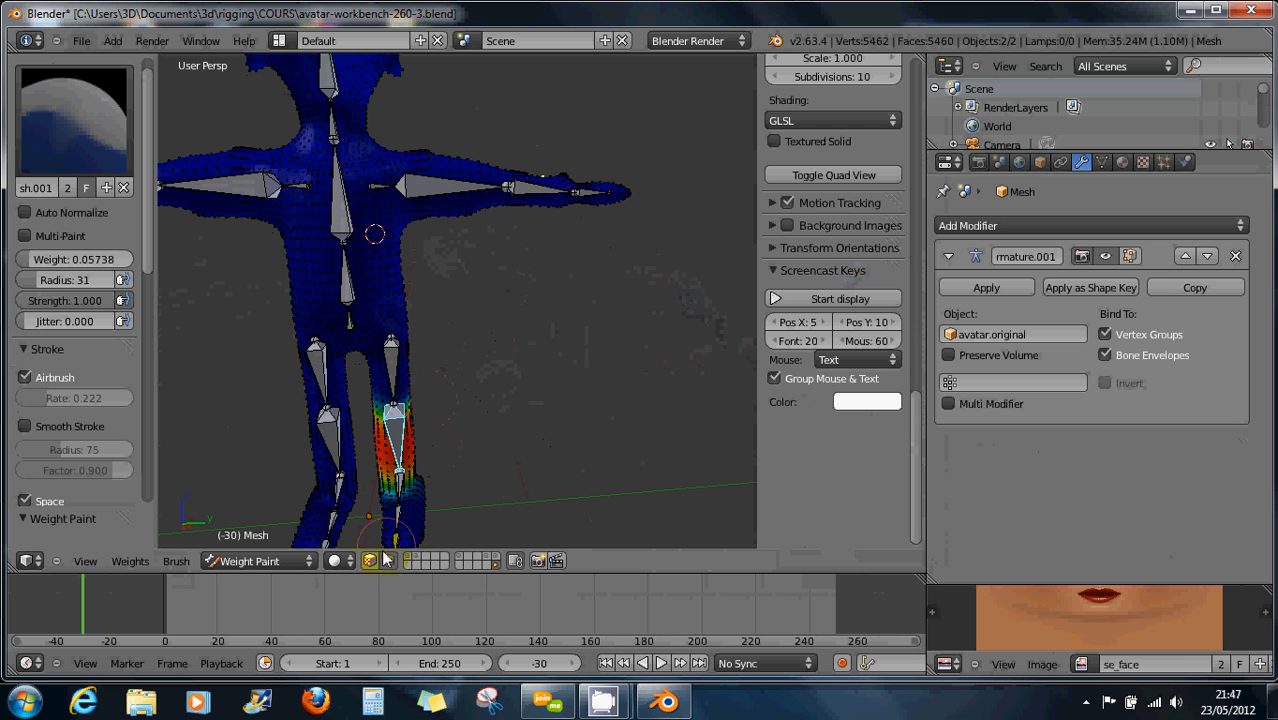
Turn off vertex selection masking, select the left upper-arm bone, and toggle the masking on and off again
{"action": "right_click", "coordinate": [449, 193]}
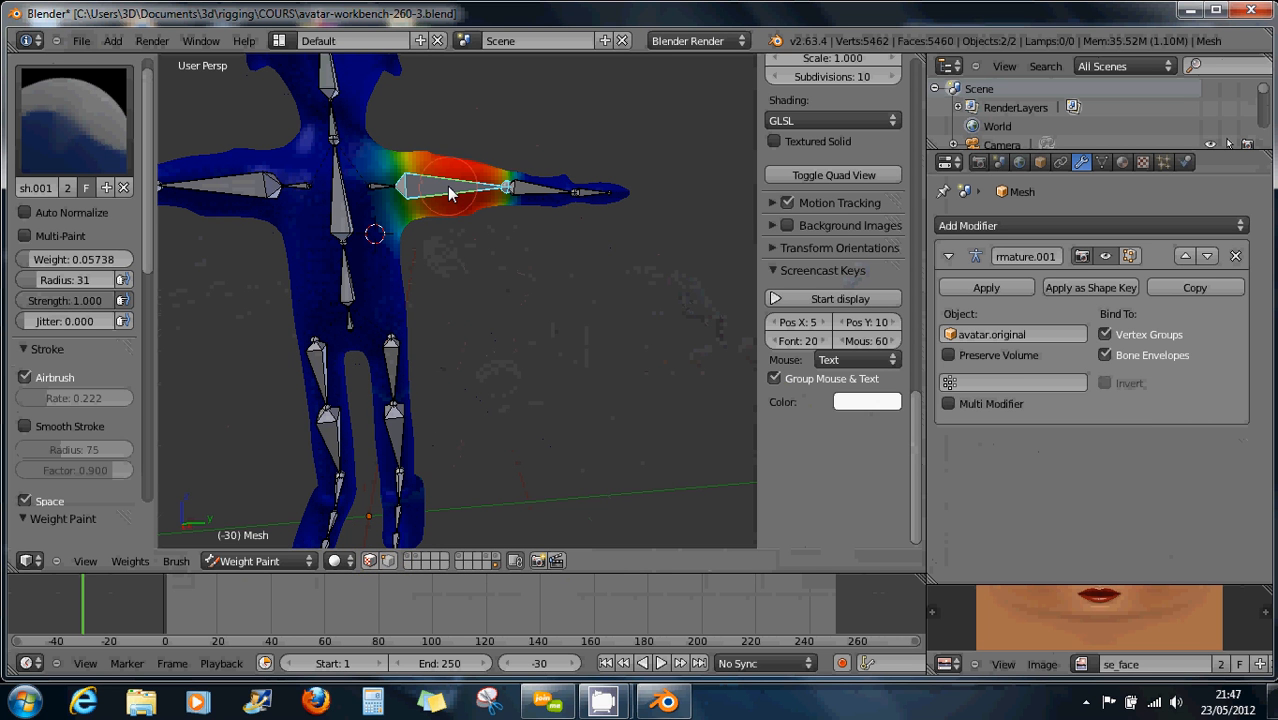
{"action": "left_click", "coordinate": [388, 561]}
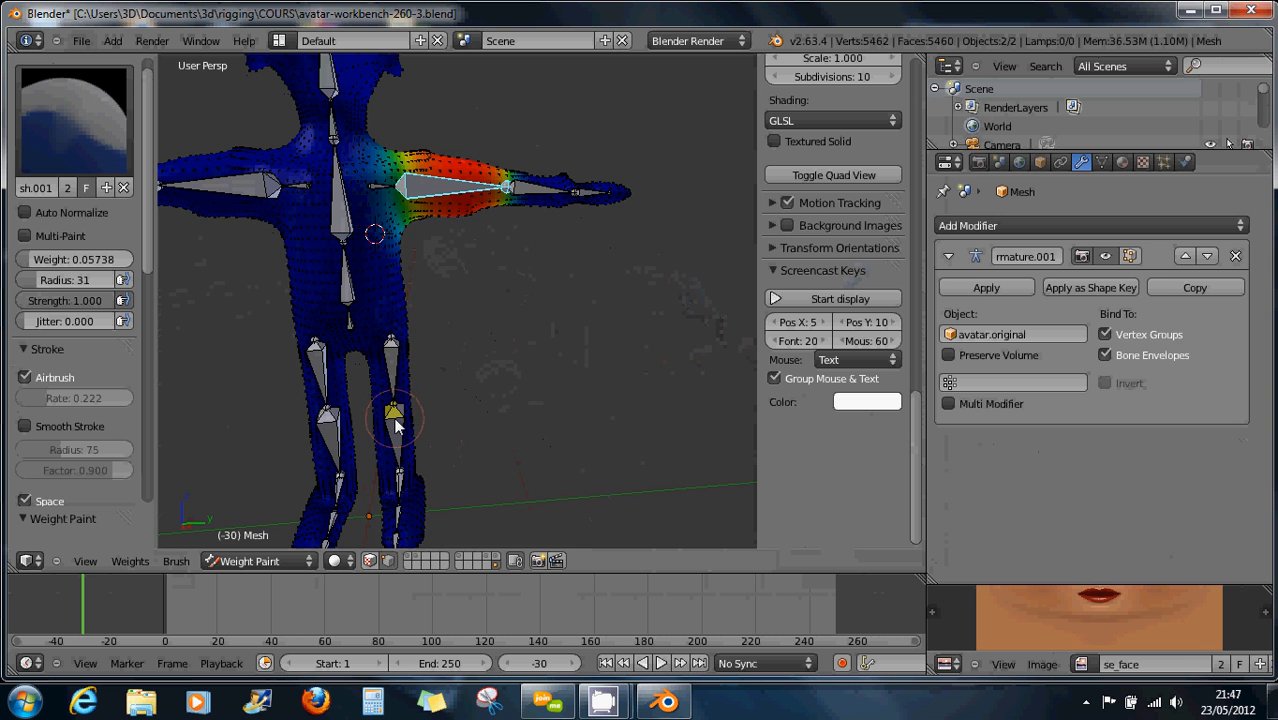
{"action": "left_click", "coordinate": [388, 561]}
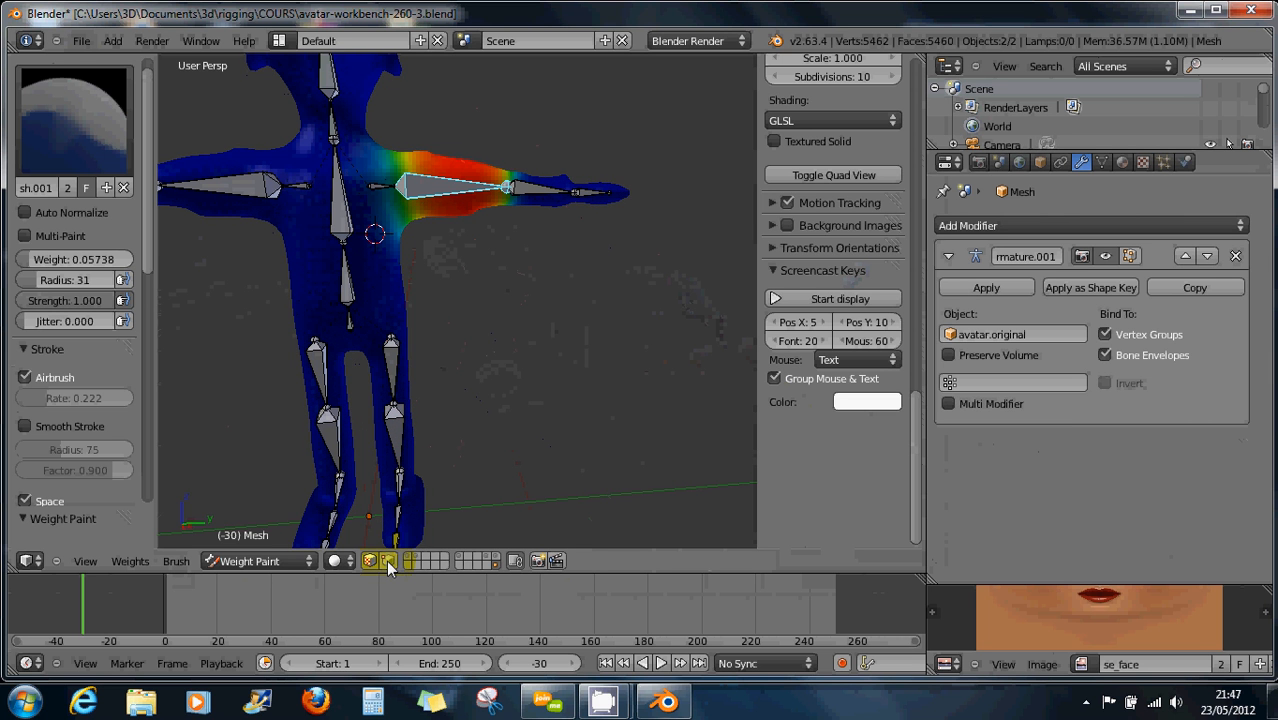
Select the left lower-leg bone, reselect the left upper-arm bone, and toggle vertex selection masking, leaving it off
{"action": "right_click", "coordinate": [405, 458], "text": "ctrl"}
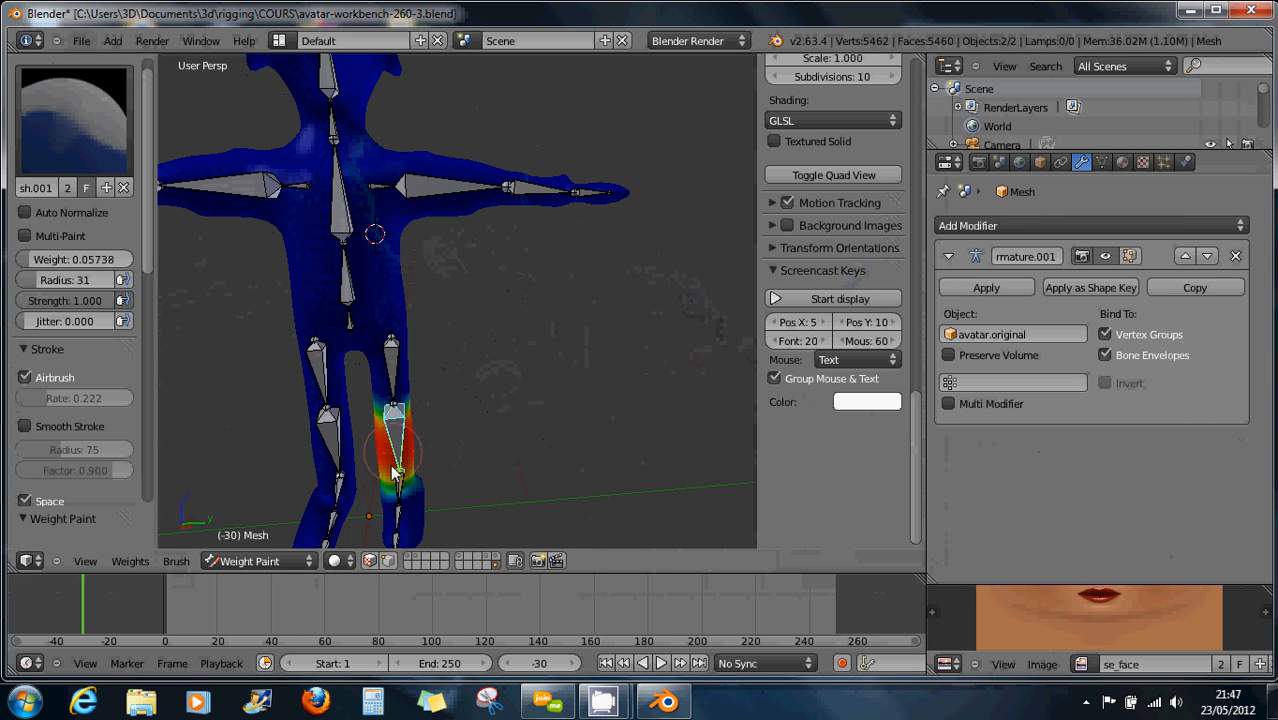
{"action": "right_click", "coordinate": [445, 190], "text": "ctrl"}
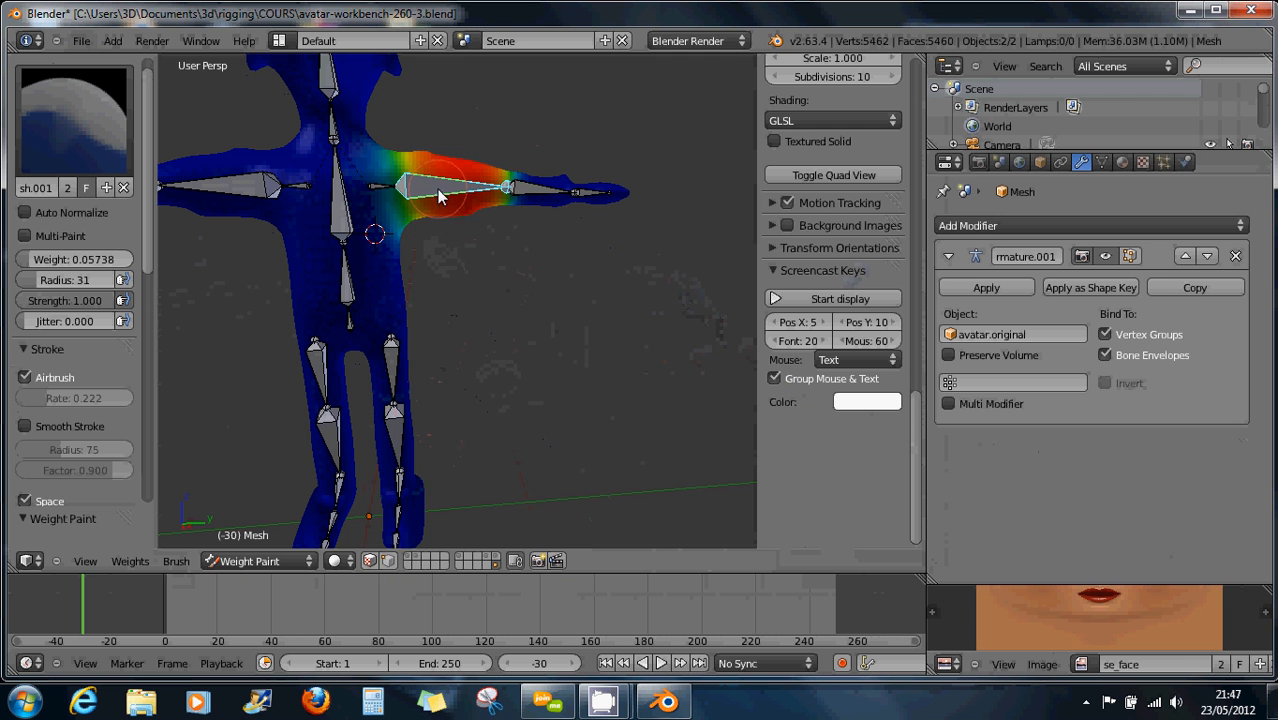
{"action": "left_click", "coordinate": [388, 561]}
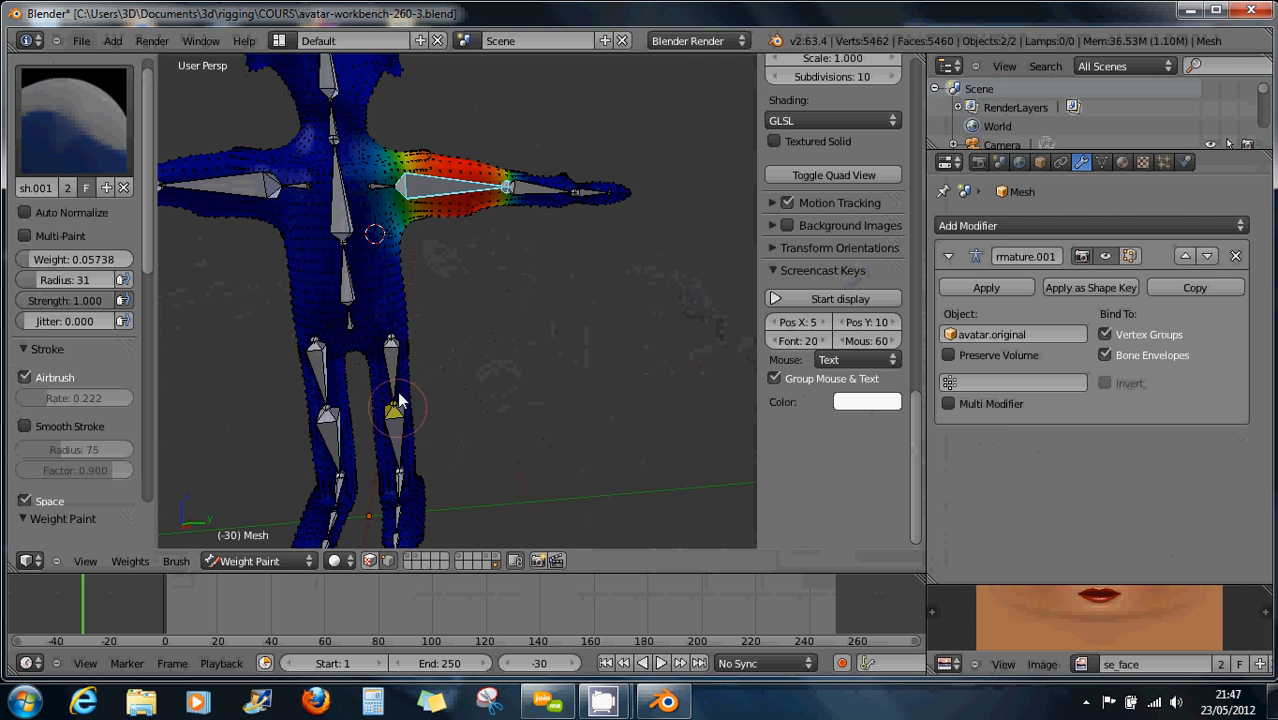
{"action": "left_click", "coordinate": [389, 563]}
{"action": "left_click", "coordinate": [386, 564]}
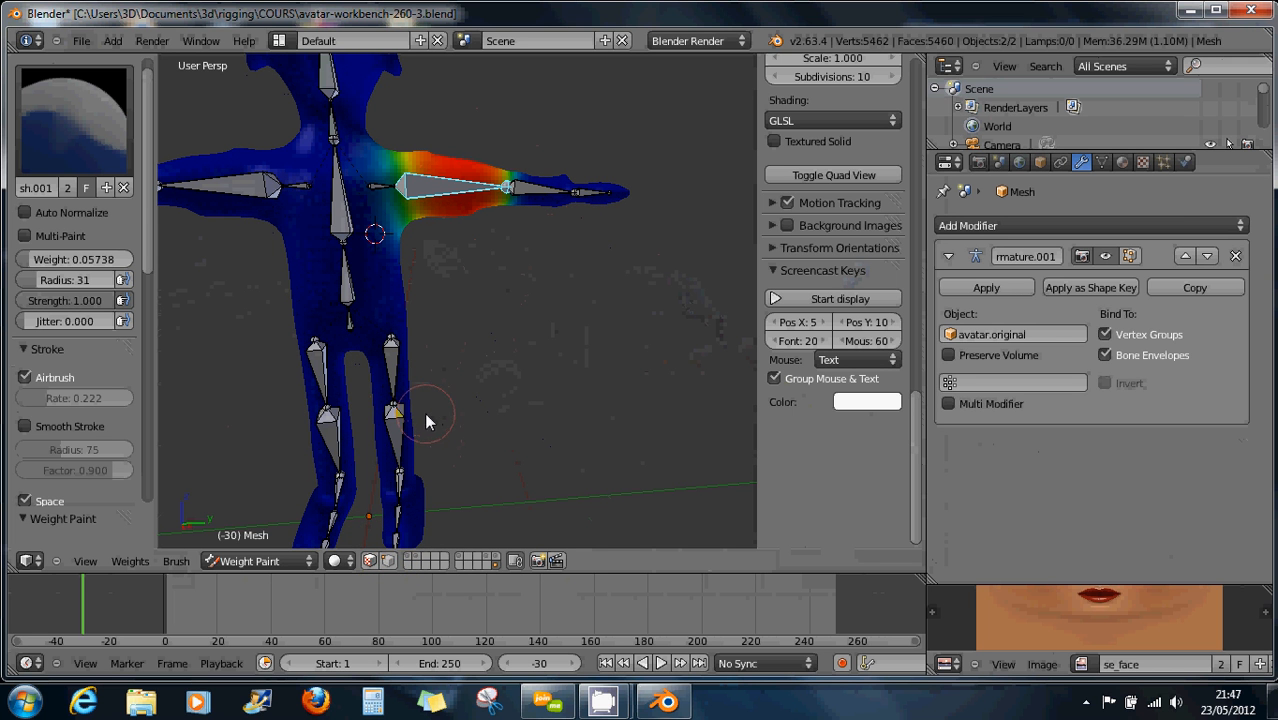
Switch the avatar mesh to Edit Mode in the right orthographic view and box-select its left leg
{"action": "mouse_move", "coordinate": [421, 413]}
{"action": "middle_mouse_down"}
{"action": "mouse_move", "coordinate": [414, 322]}
{"action": "mouse_move", "coordinate": [411, 360]}
{"action": "middle_mouse_up"}
{"action": "key", "text": "KP_1"}
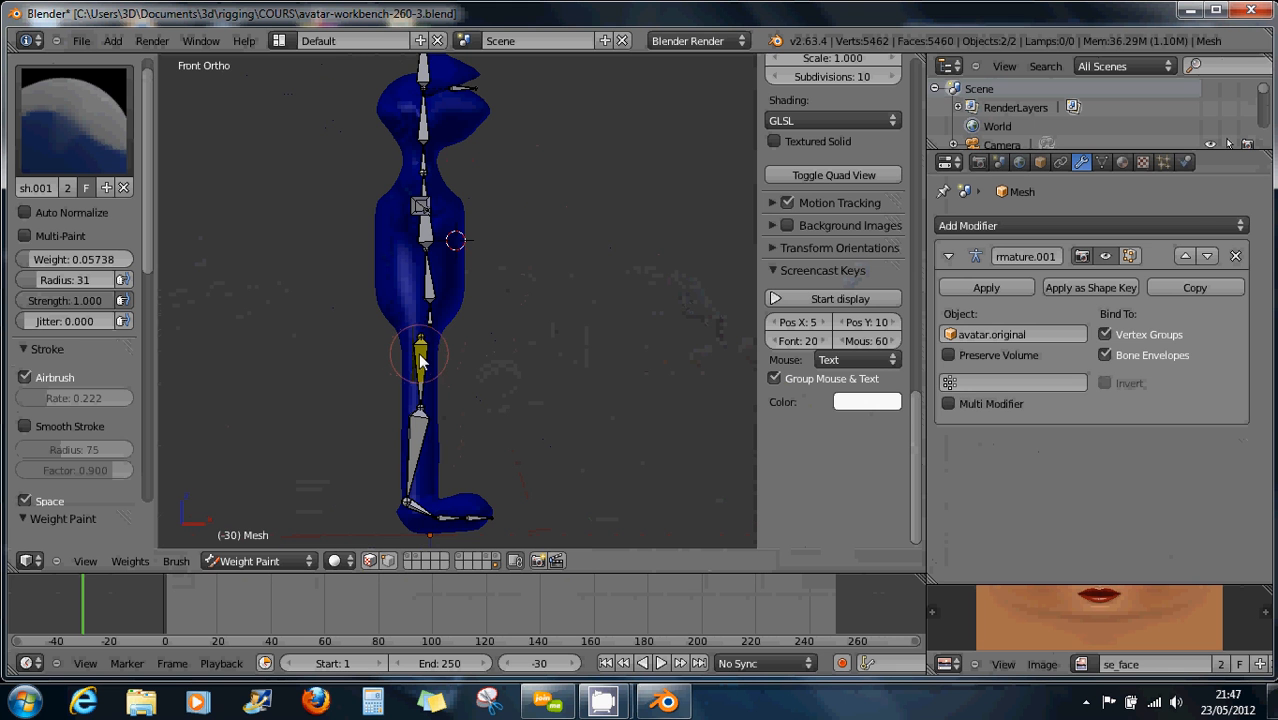
{"action": "key", "text": "KP_3"}
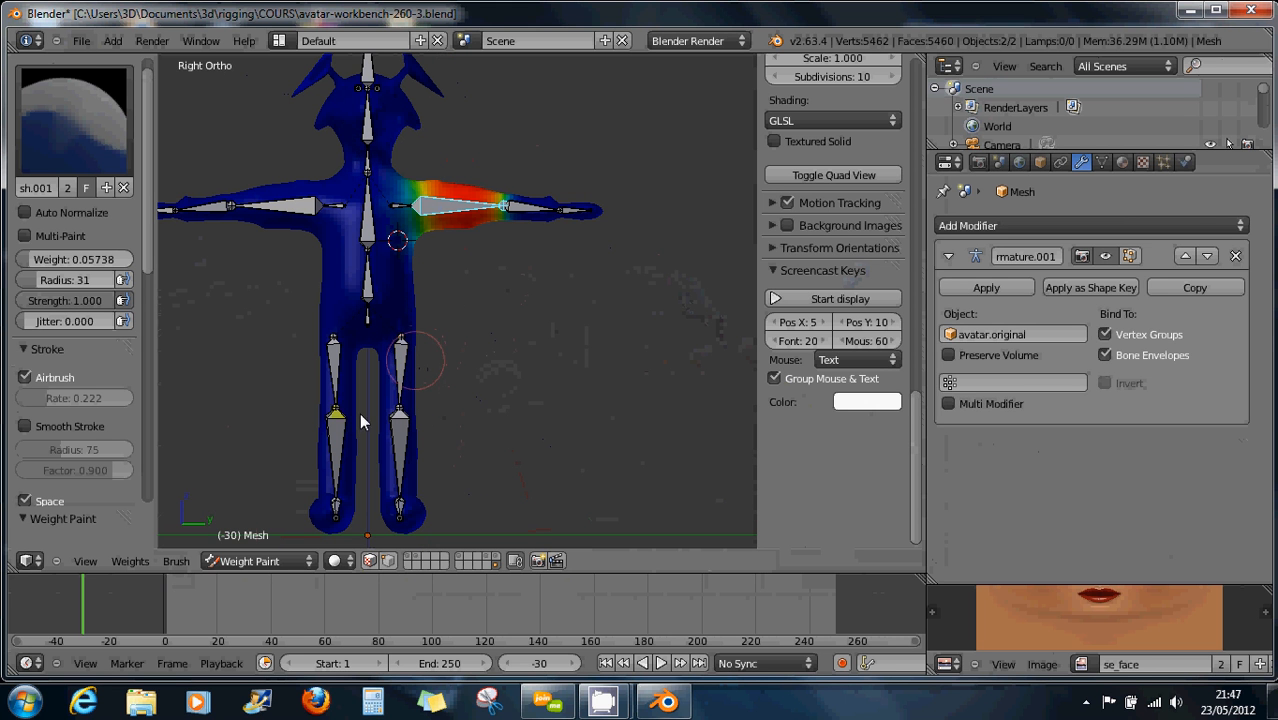
{"action": "left_click", "coordinate": [234, 565]}
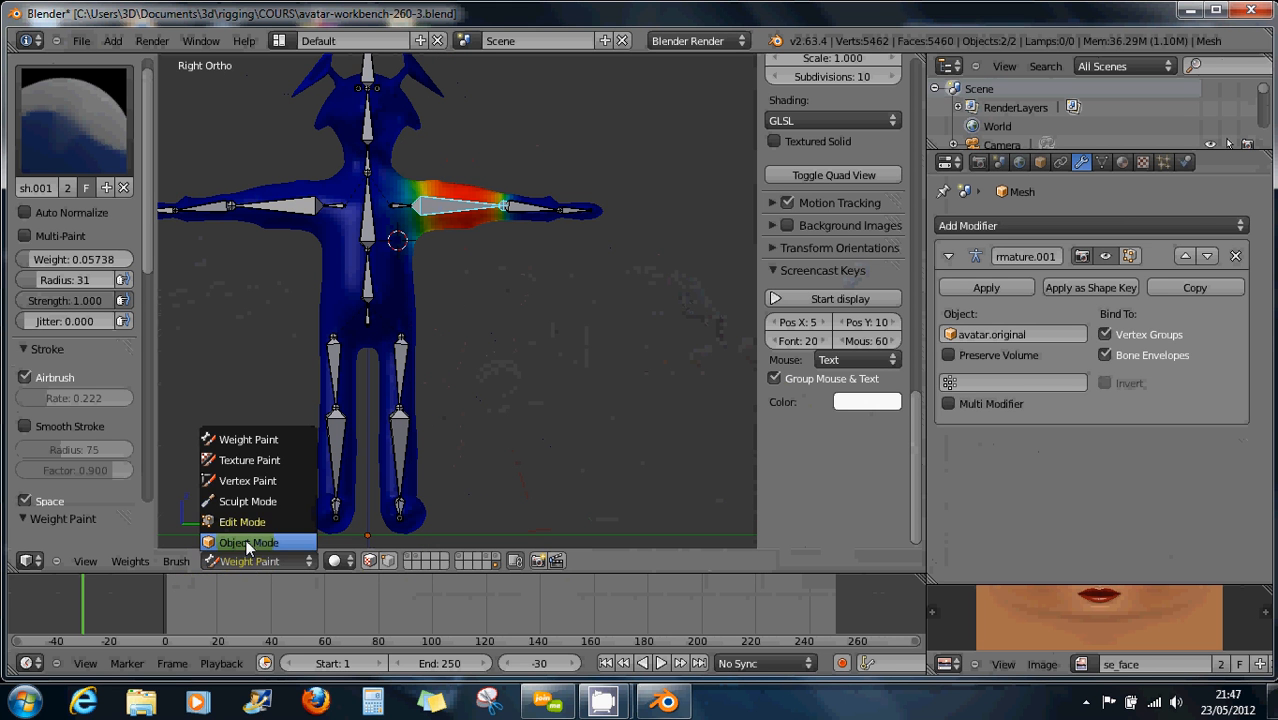
{"action": "left_click", "coordinate": [242, 519]}
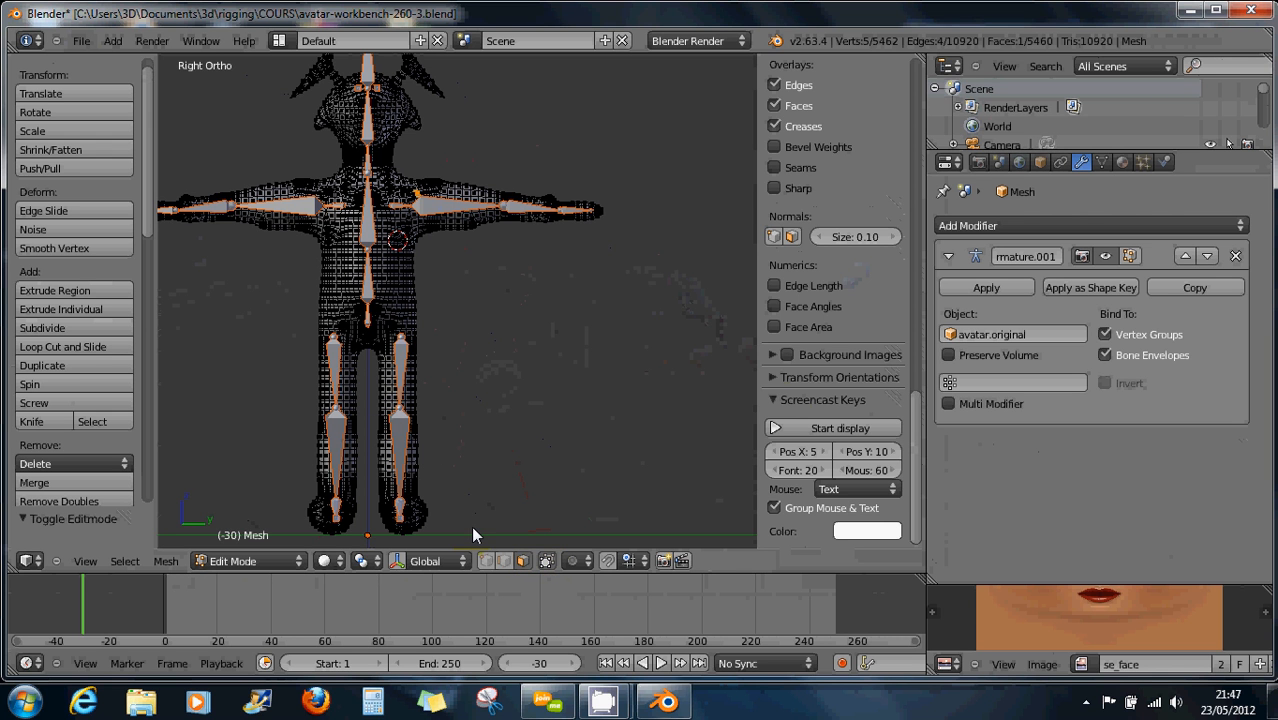
{"action": "key", "text": "b"}
{"action": "left_click_drag", "start_coordinate": [472, 533], "coordinate": [371, 320]}
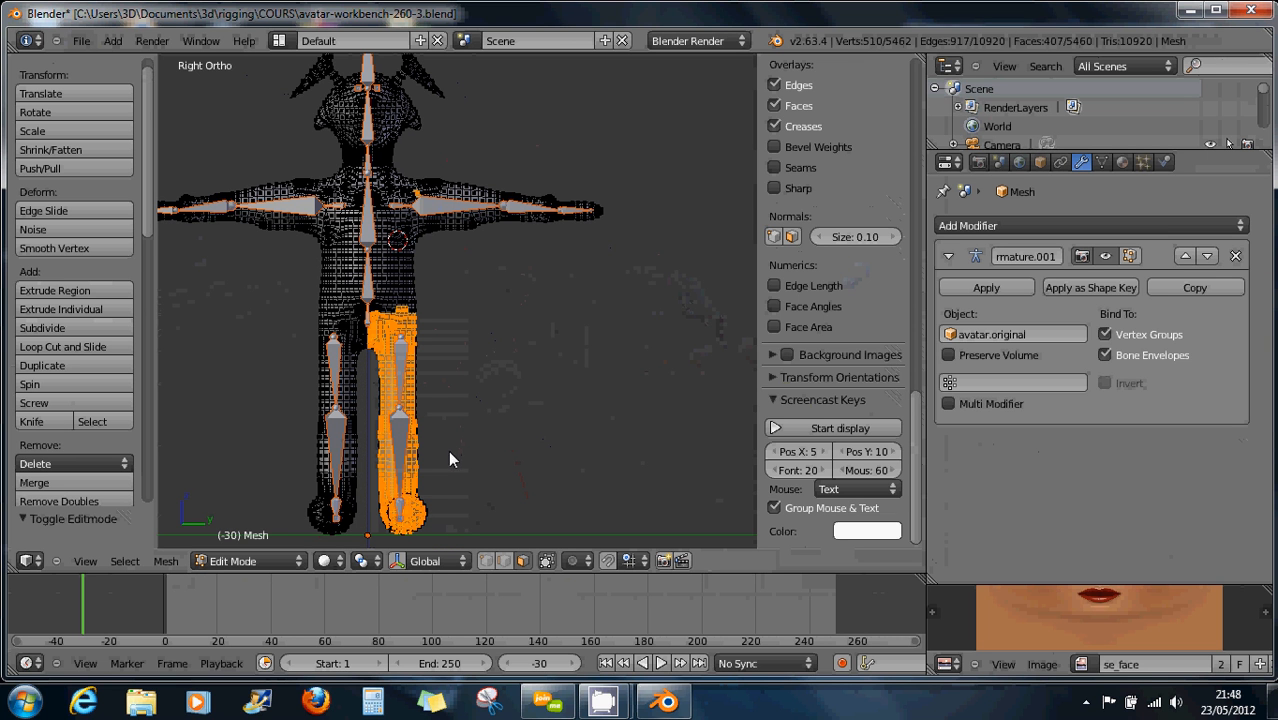
Turn off limiting the selection to visible geometry and box-select the whole left leg up to the hip, including hidden vertices
{"action": "left_click", "coordinate": [545, 561]}
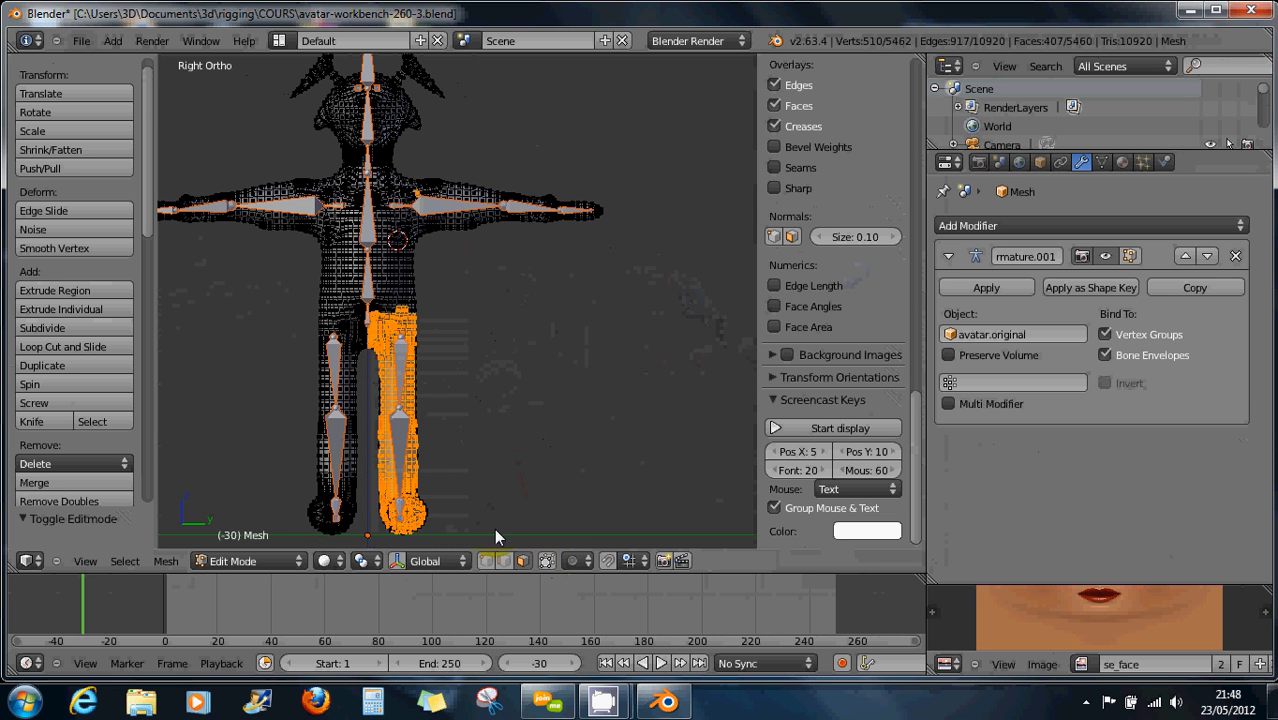
{"action": "key", "text": "b"}
{"action": "left_click_drag", "start_coordinate": [494, 531], "coordinate": [368, 300]}
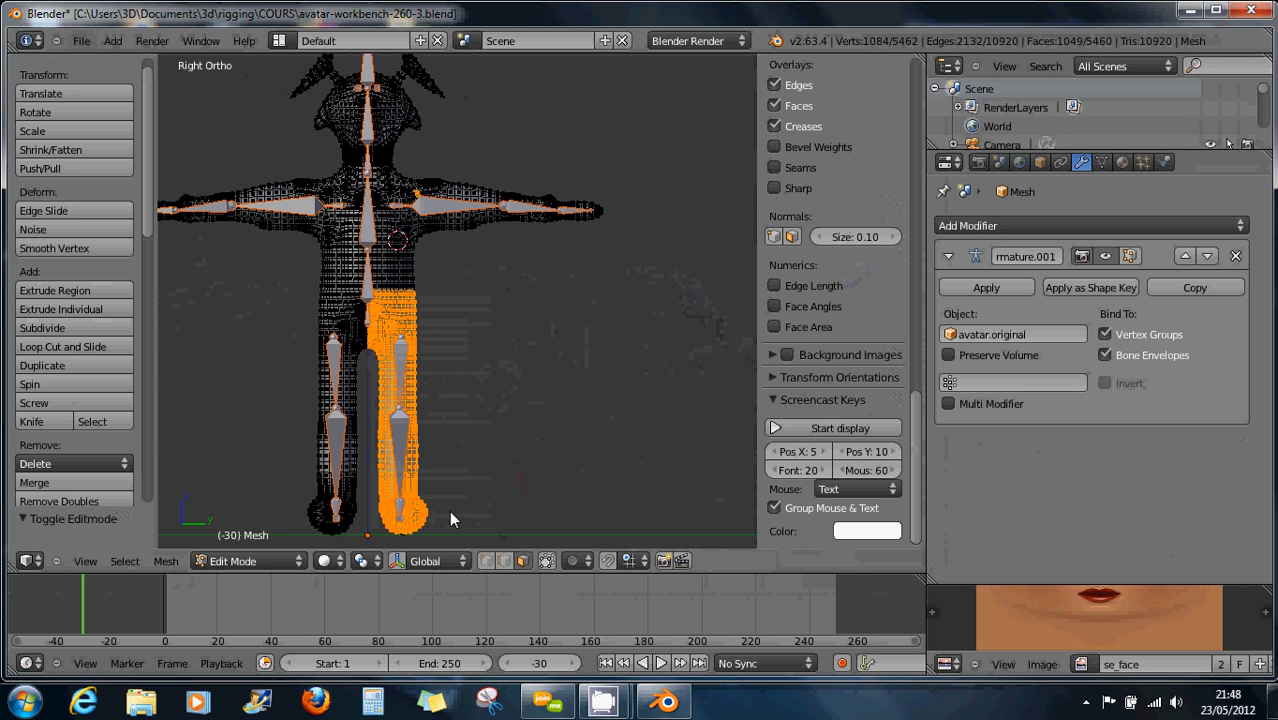
Return the mesh to Weight Paint mode, select the left thigh bone, and turn on vertex selection masking
{"action": "left_click", "coordinate": [264, 561]}
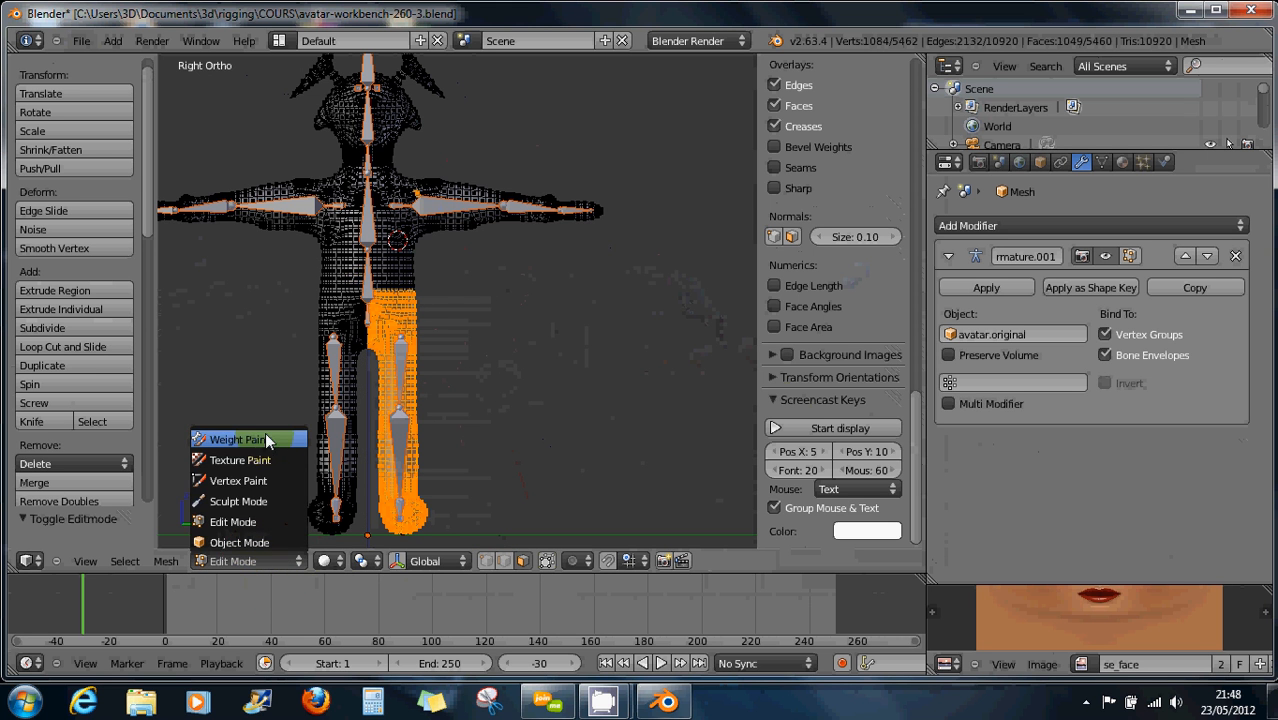
{"action": "left_click", "coordinate": [236, 439]}
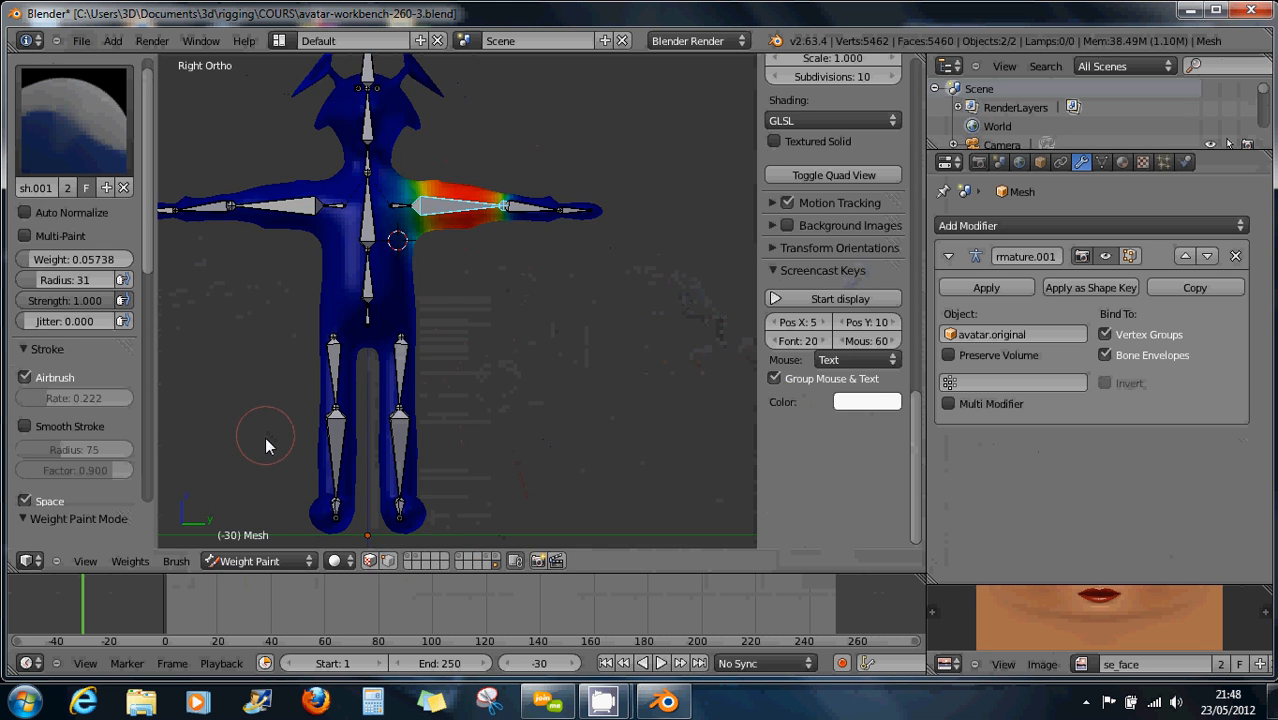
{"action": "right_click", "coordinate": [400, 368]}
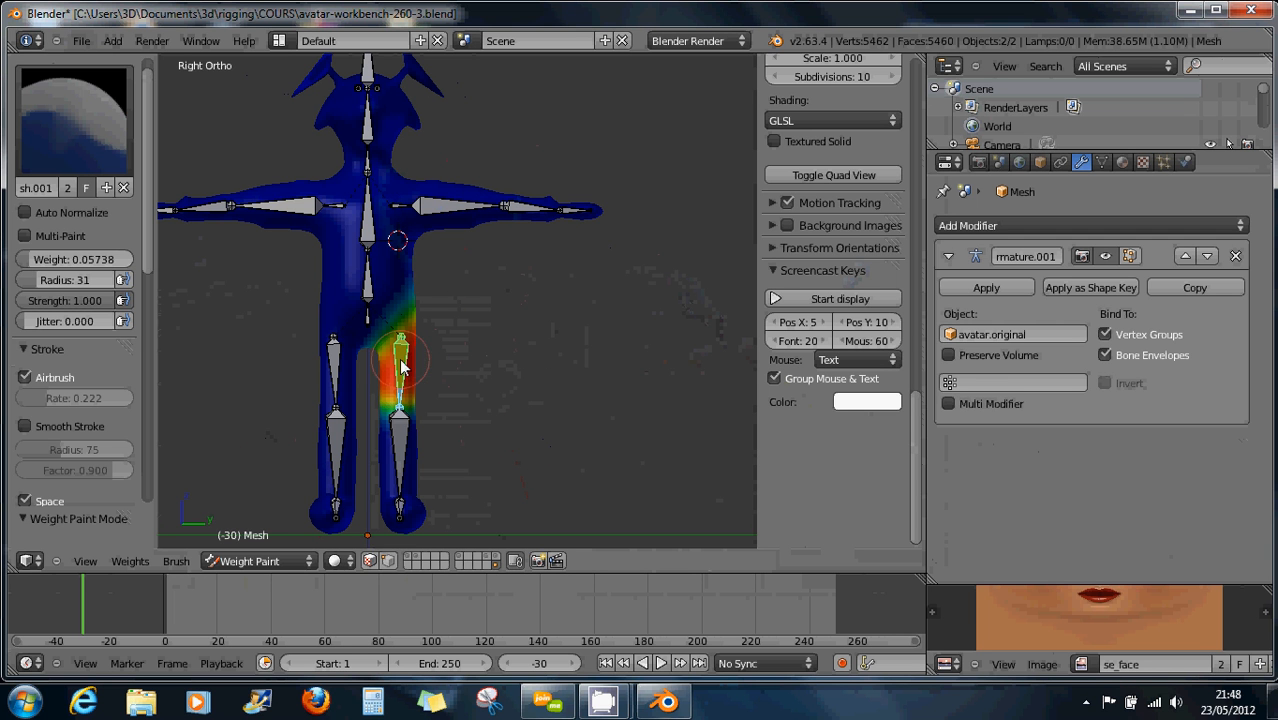
{"action": "left_click", "coordinate": [388, 564]}
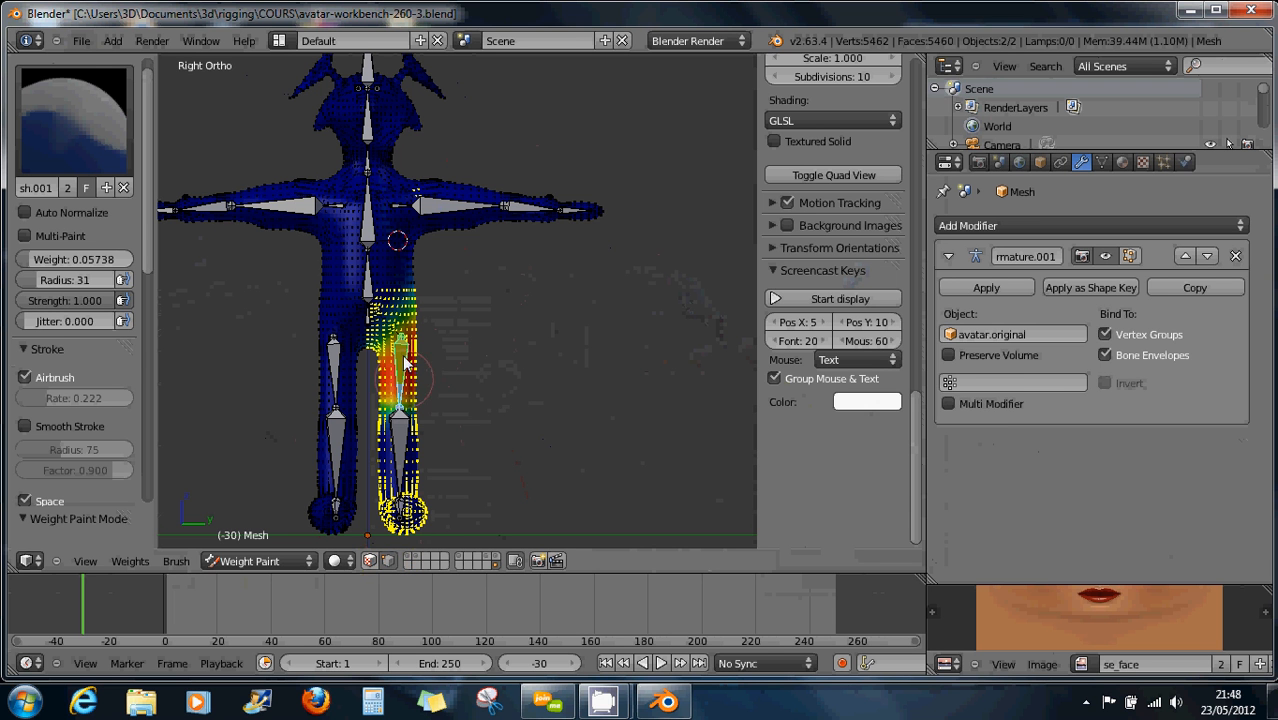
Deselect all mesh vertices and try to select the right thigh and right lower-leg bones with masking active
{"action": "mouse_move", "coordinate": [456, 399]}
{"action": "middle_mouse_down"}
{"action": "mouse_move", "coordinate": [300, 357]}
{"action": "mouse_move", "coordinate": [270, 362]}
{"action": "mouse_move", "coordinate": [488, 391]}
{"action": "mouse_move", "coordinate": [501, 403]}
{"action": "mouse_move", "coordinate": [466, 421]}
{"action": "mouse_move", "coordinate": [508, 428]}
{"action": "mouse_move", "coordinate": [373, 410]}
{"action": "mouse_move", "coordinate": [405, 370]}
{"action": "middle_mouse_up"}
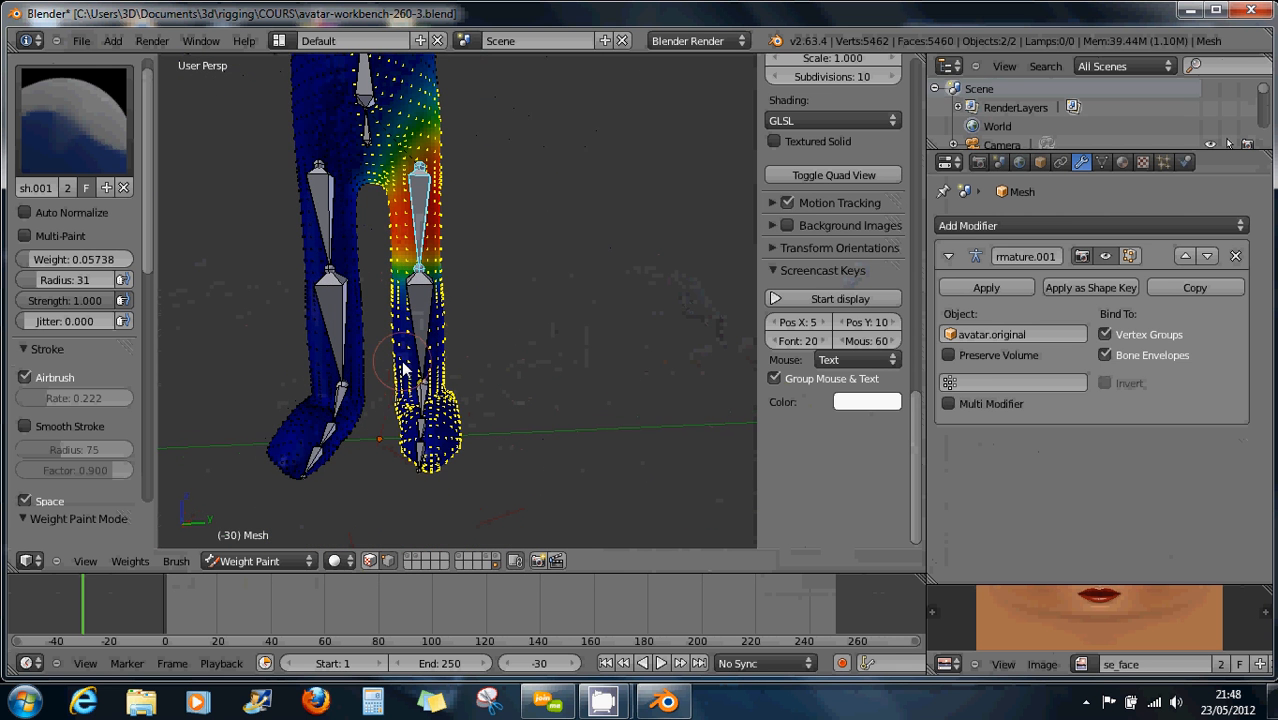
{"action": "scroll", "coordinate": [403, 363], "scroll_direction": "down", "scroll_amount": 2}
{"action": "key", "text": "a"}
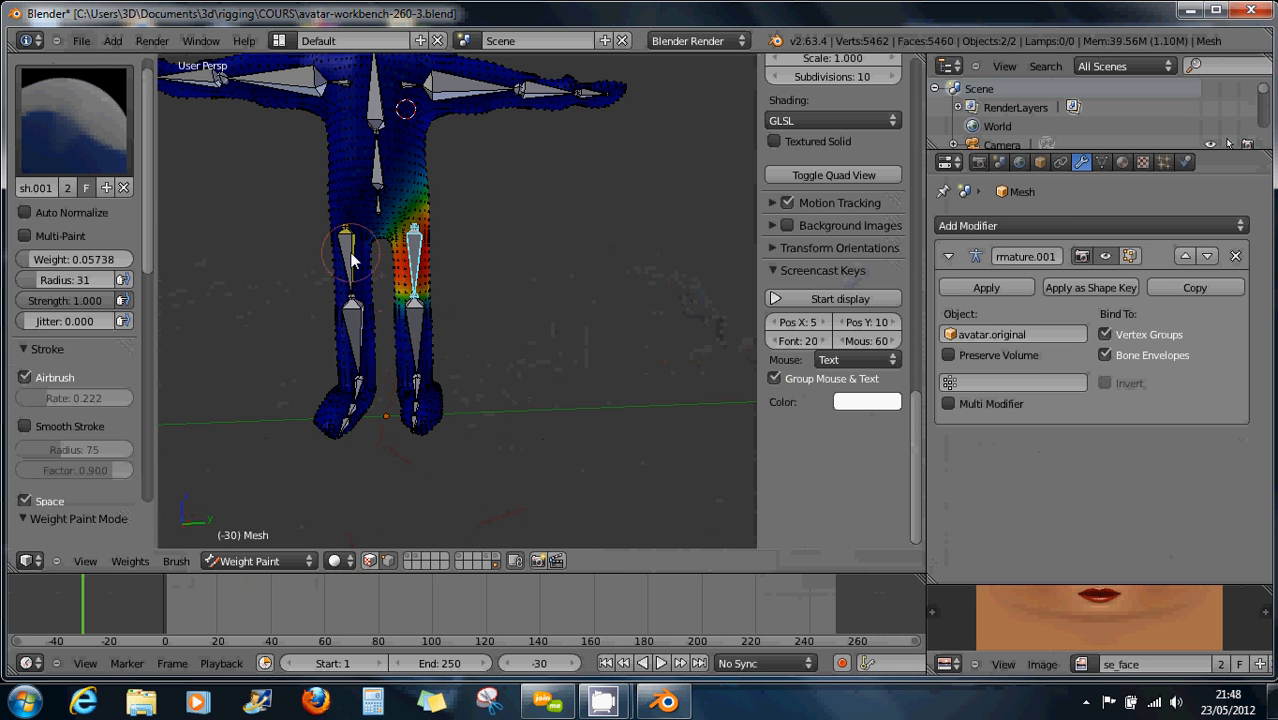
{"action": "right_click", "coordinate": [343, 253]}
{"action": "right_click", "coordinate": [353, 305]}
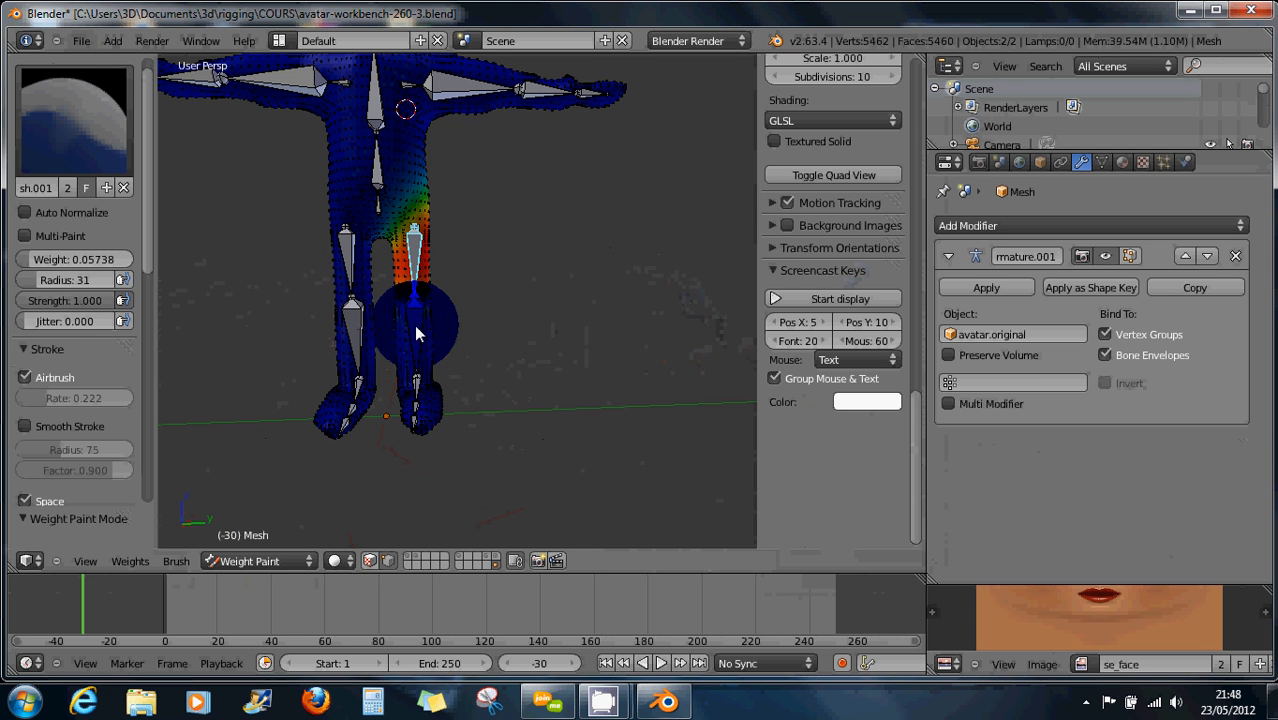
Select a single mesh vertex near the upper end of the left thigh bone with vertex selection masking active
{"action": "scroll", "coordinate": [436, 347], "scroll_direction": "up", "scroll_amount": 2}
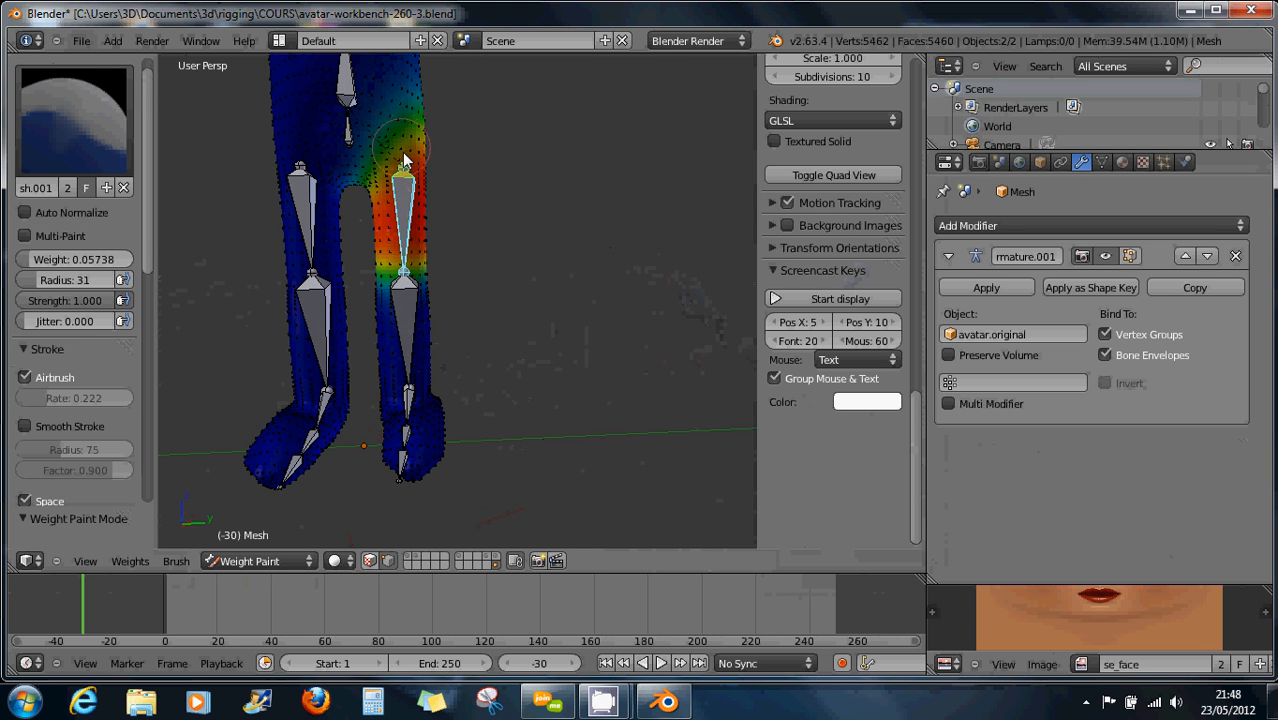
{"action": "mouse_move", "coordinate": [402, 155]}
{"action": "left_mouse_down"}
{"action": "mouse_move", "coordinate": [403, 135]}
{"action": "mouse_move", "coordinate": [379, 157]}
{"action": "left_mouse_up"}
{"action": "scroll", "coordinate": [385, 166], "scroll_direction": "up", "scroll_amount": 6}
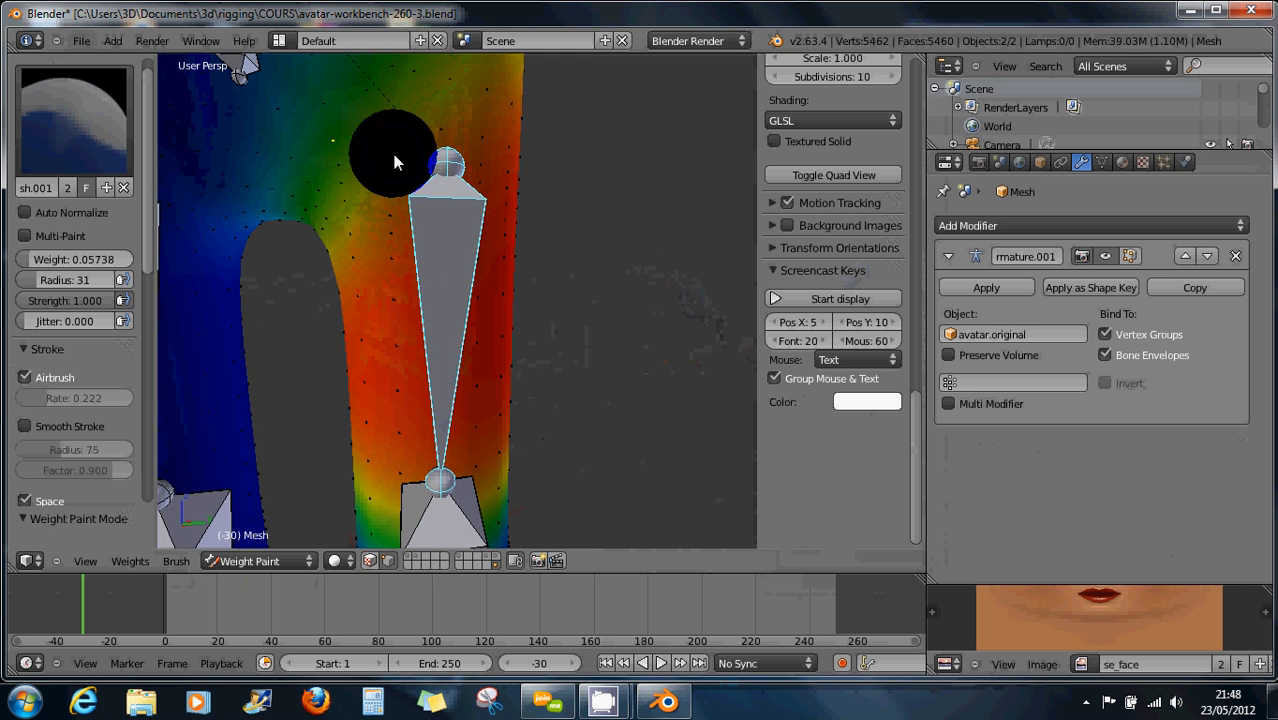
{"action": "right_click", "coordinate": [474, 141]}
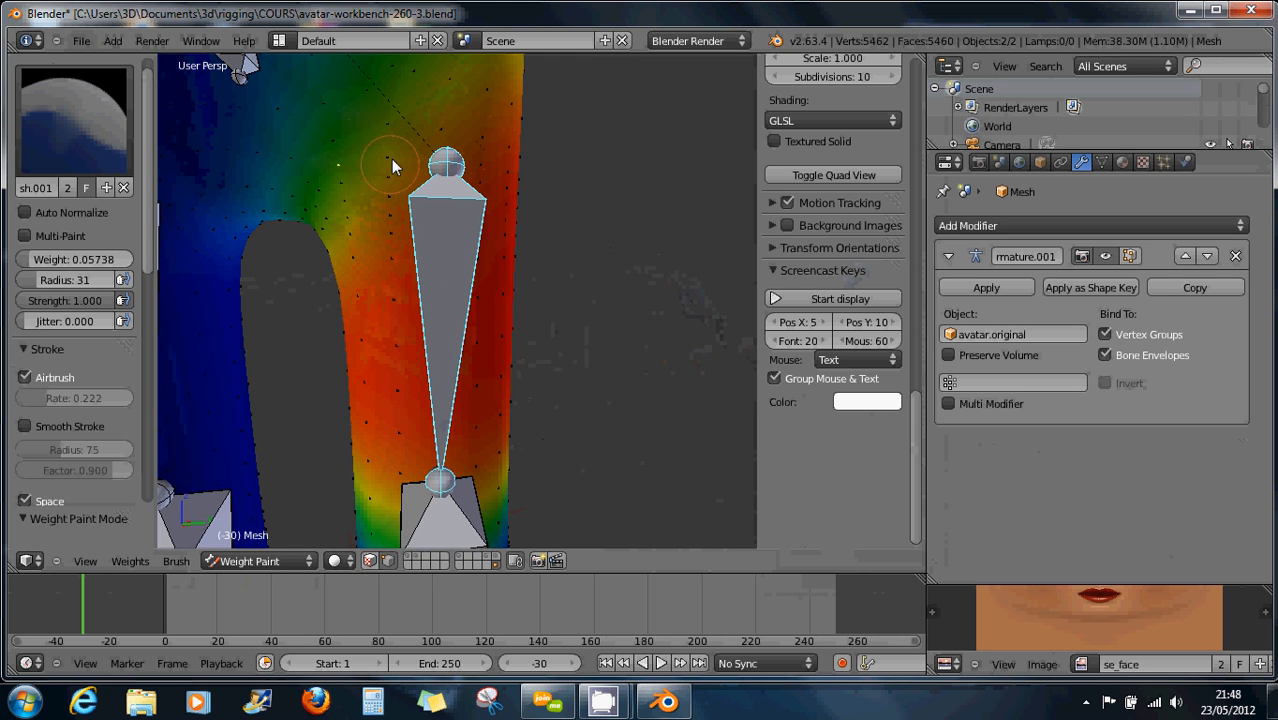
Pick single vertices near the upper end of the left thigh bone and try to select the right thigh bone with vertex masking active
{"action": "right_click", "coordinate": [348, 160]}
{"action": "right_click", "coordinate": [388, 130]}
{"action": "scroll", "coordinate": [399, 164], "scroll_direction": "down", "scroll_amount": 3}
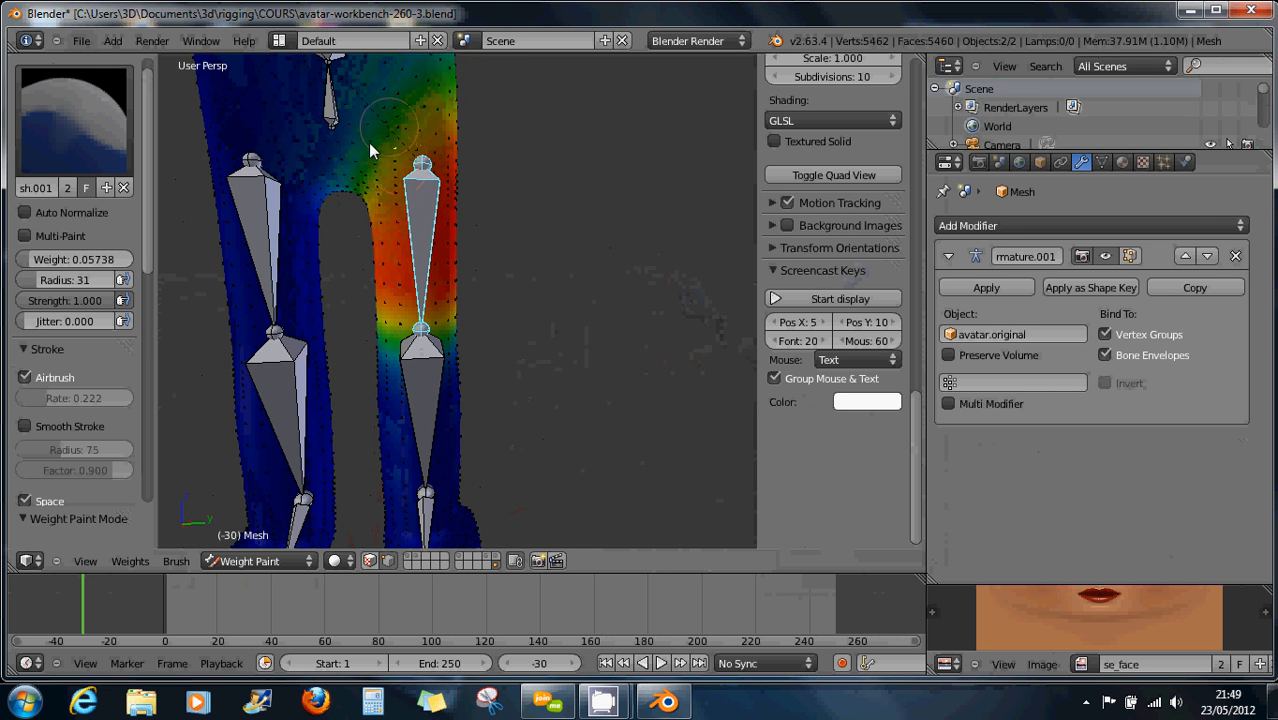
{"action": "left_click", "coordinate": [369, 144]}
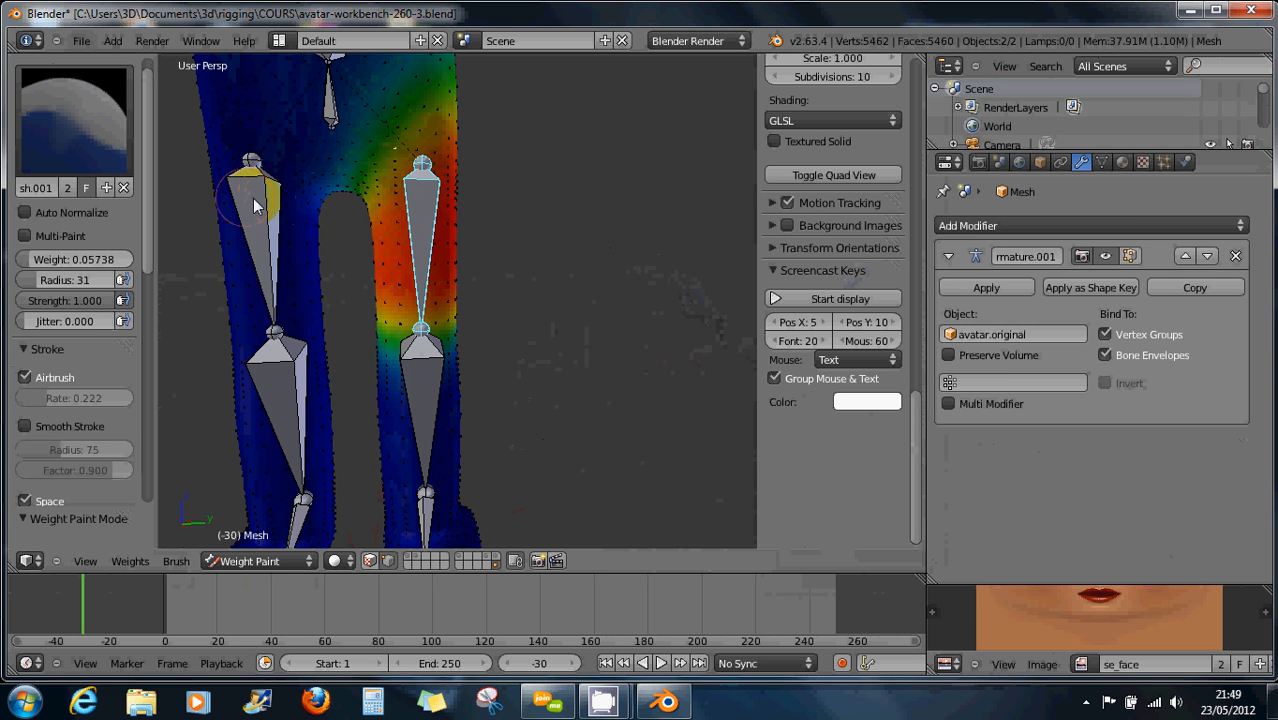
{"action": "left_click_drag", "start_coordinate": [262, 188], "coordinate": [256, 210]}
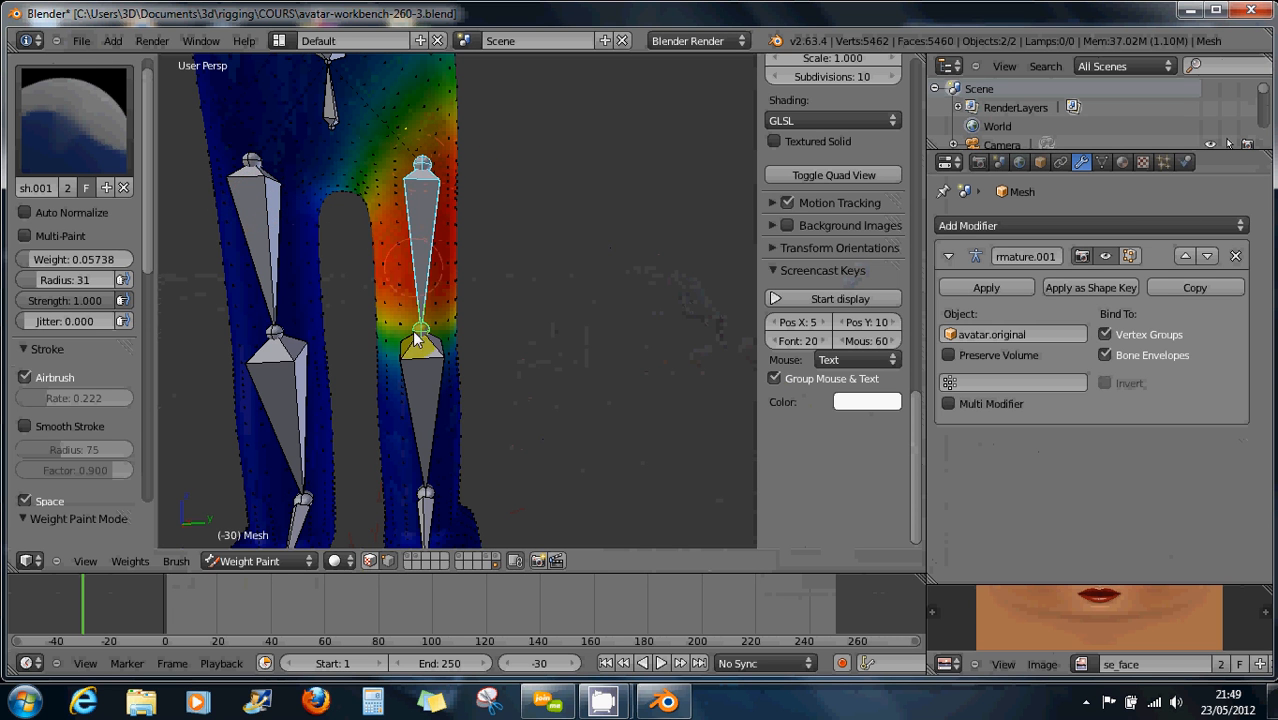
Turn off vertex selection masking, select the right thigh bone, and return to the left thigh bone
{"action": "left_click", "coordinate": [389, 562]}
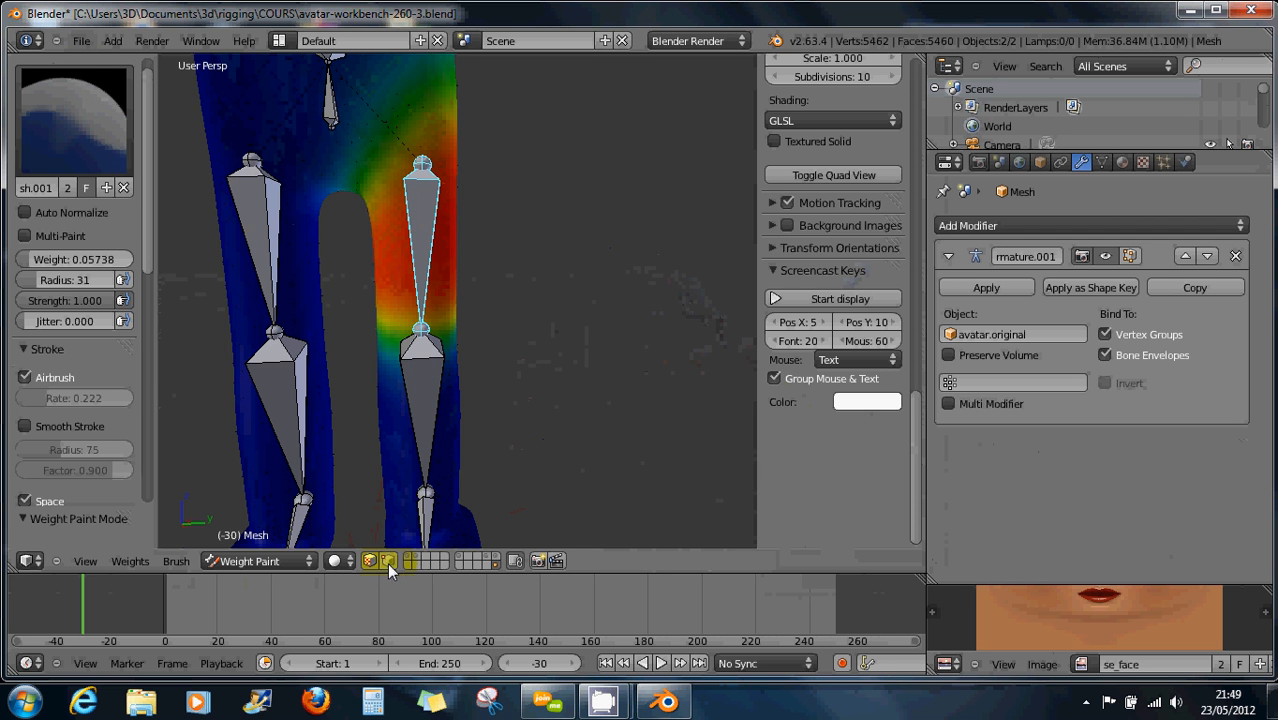
{"action": "right_click", "coordinate": [266, 236]}
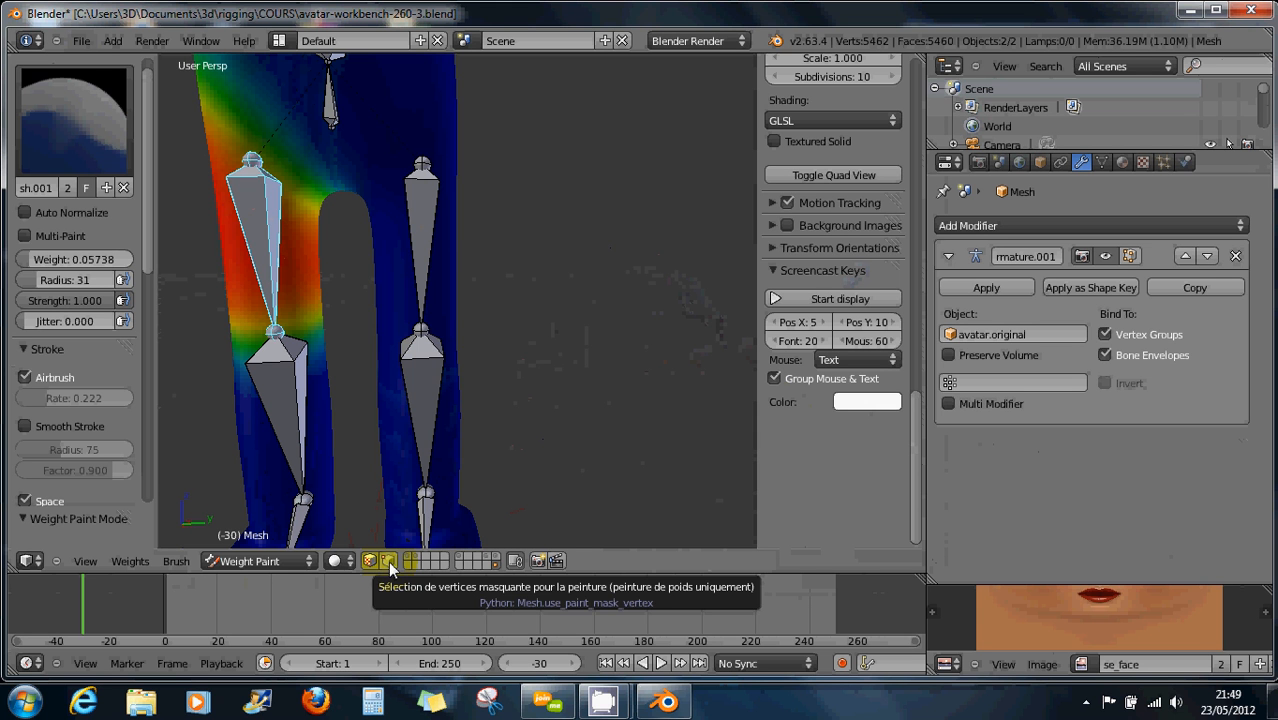
{"action": "right_click", "coordinate": [424, 254]}
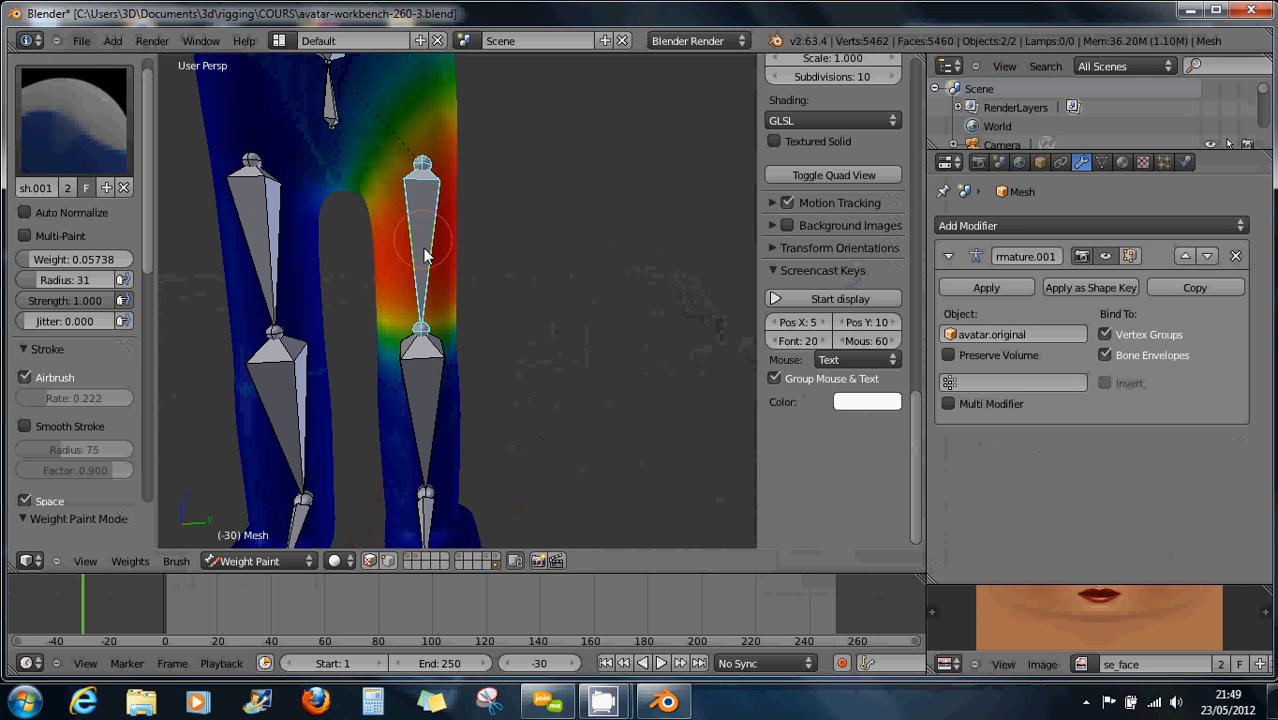
Turn vertex selection masking back on and select the mesh vertices covering the left half of the torso down to the hip
{"action": "middle_click_drag", "start_coordinate": [376, 384], "coordinate": [369, 385]}
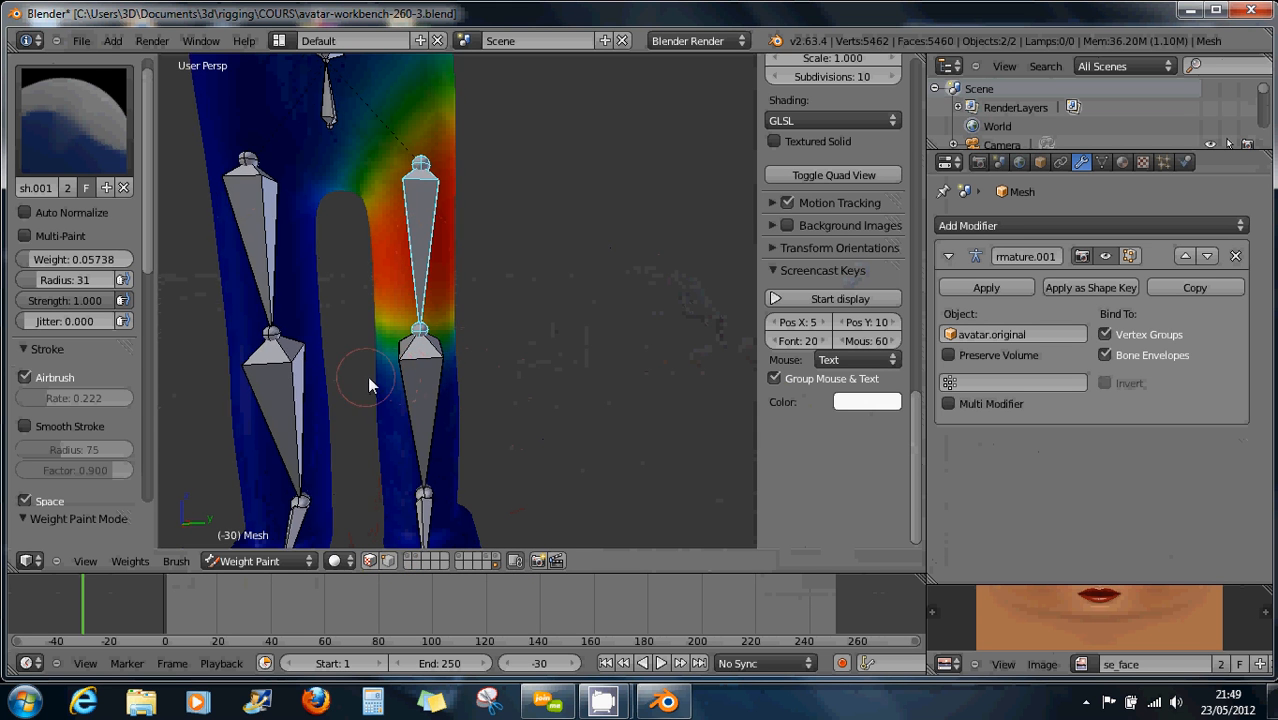
{"action": "scroll", "coordinate": [369, 385], "scroll_direction": "down", "scroll_amount": 6}
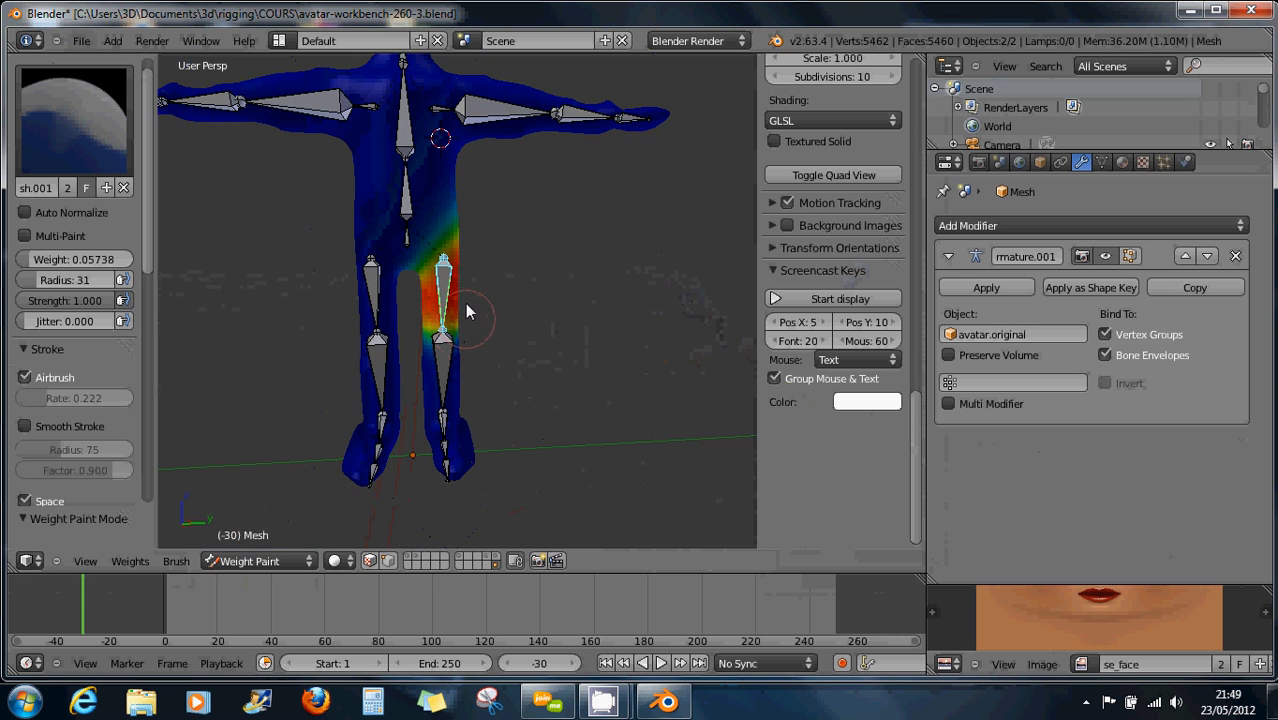
{"action": "middle_click_drag", "start_coordinate": [457, 262], "coordinate": [452, 309]}
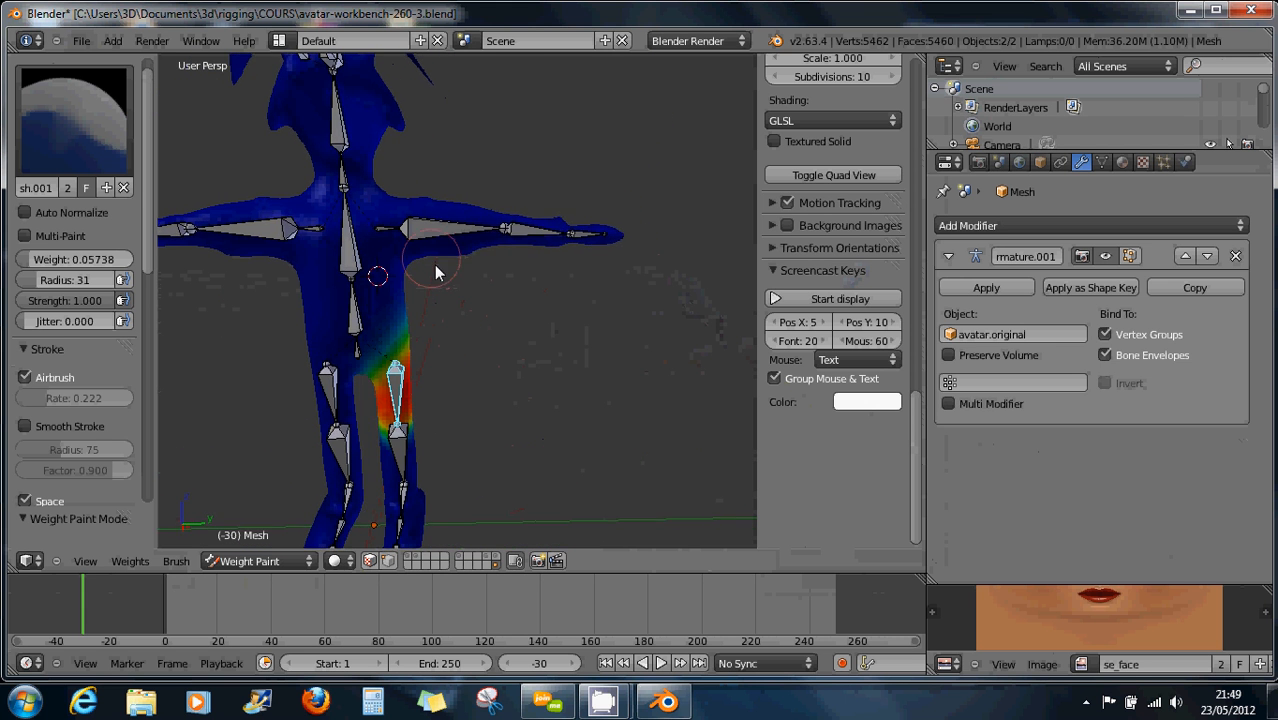
{"action": "middle_click_drag", "start_coordinate": [434, 266], "coordinate": [444, 321]}
{"action": "scroll", "coordinate": [444, 321], "scroll_direction": "up", "scroll_amount": 4}
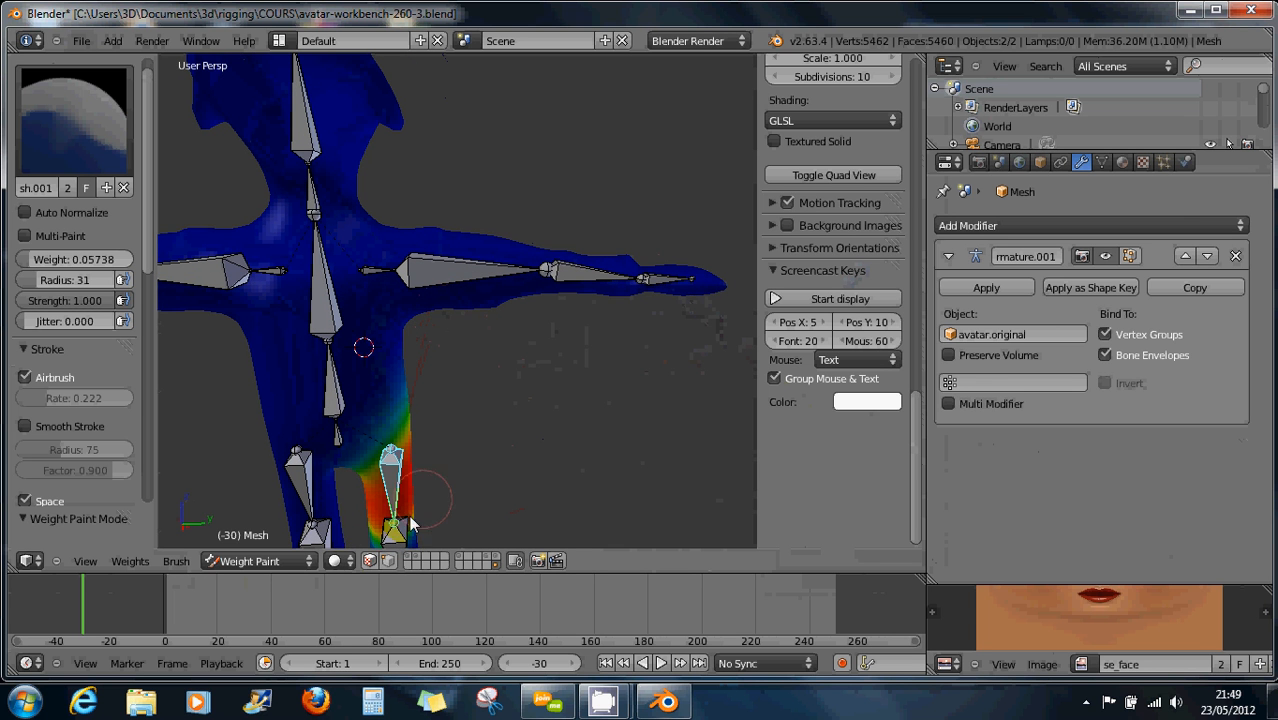
{"action": "left_click", "coordinate": [389, 561]}
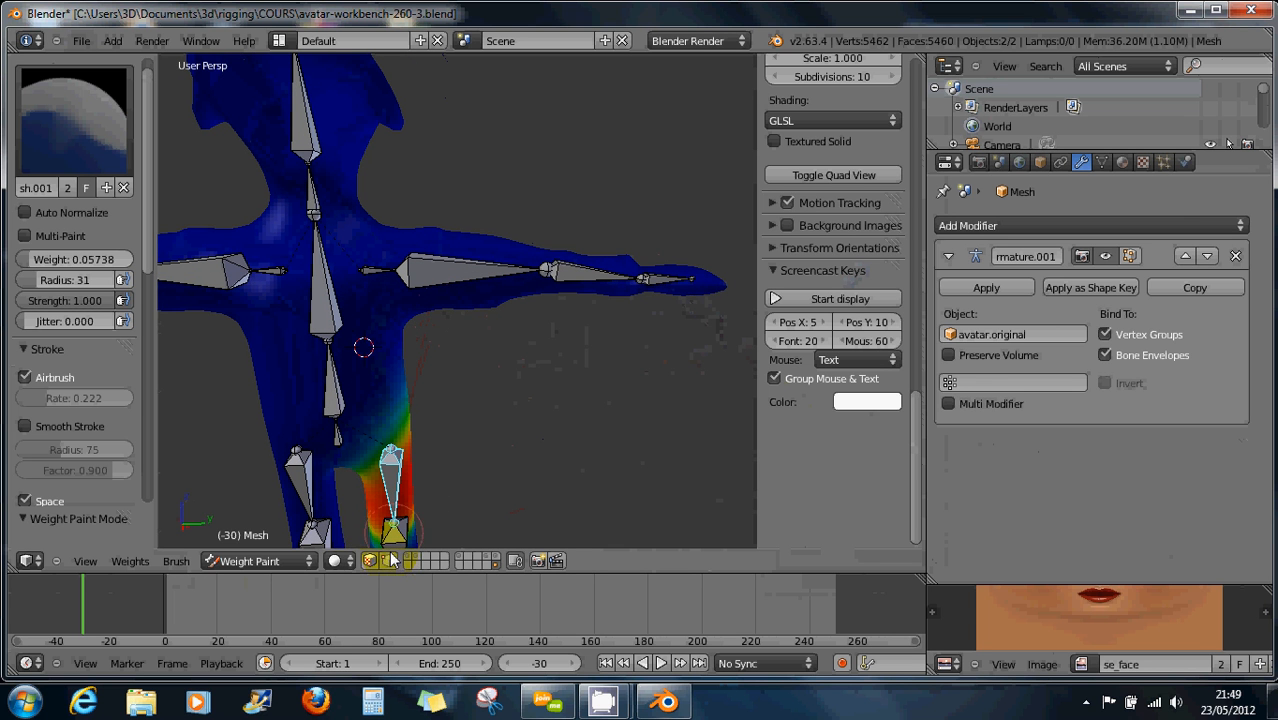
{"action": "left_click", "coordinate": [391, 561]}
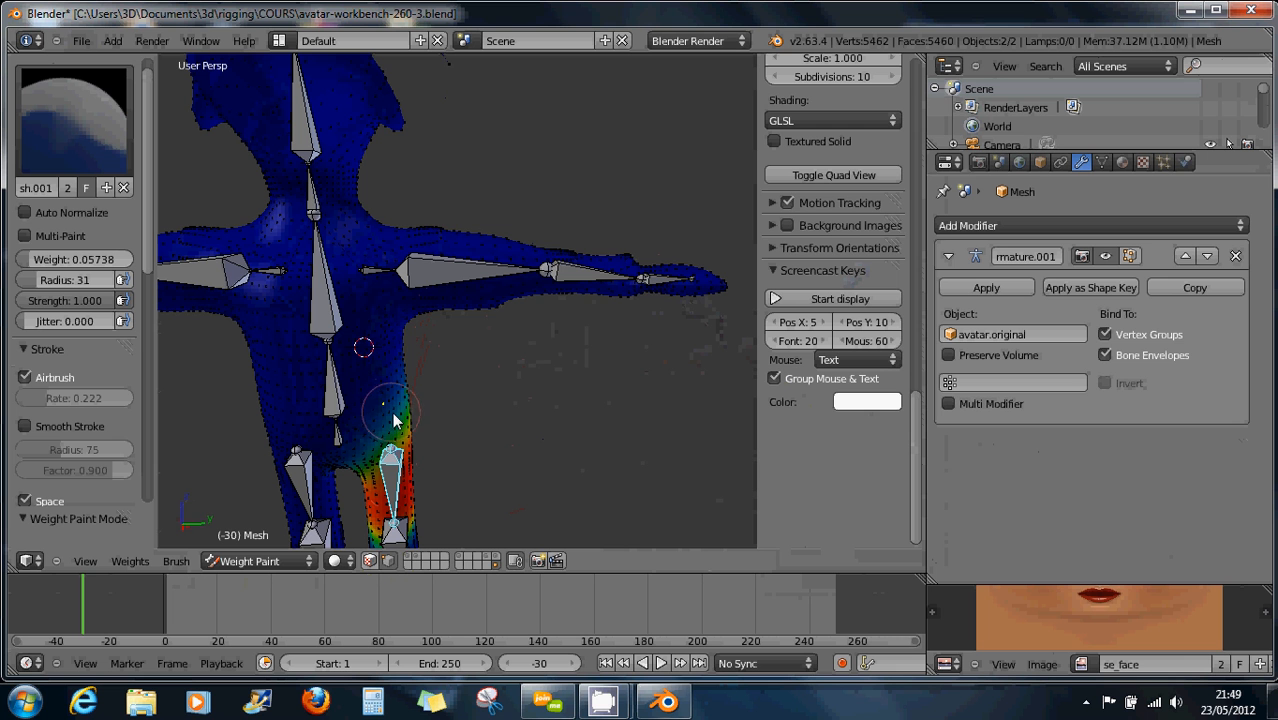
{"action": "mouse_move", "coordinate": [393, 427]}
{"action": "left_mouse_down"}
{"action": "mouse_move", "coordinate": [375, 365]}
{"action": "mouse_move", "coordinate": [405, 312]}
{"action": "mouse_move", "coordinate": [352, 420]}
{"action": "mouse_move", "coordinate": [378, 447]}
{"action": "mouse_move", "coordinate": [345, 425]}
{"action": "mouse_move", "coordinate": [403, 400]}
{"action": "mouse_move", "coordinate": [350, 430]}
{"action": "mouse_move", "coordinate": [385, 465]}
{"action": "mouse_move", "coordinate": [385, 537]}
{"action": "mouse_move", "coordinate": [405, 430]}
{"action": "mouse_move", "coordinate": [385, 460]}
{"action": "mouse_move", "coordinate": [395, 497]}
{"action": "left_mouse_up"}
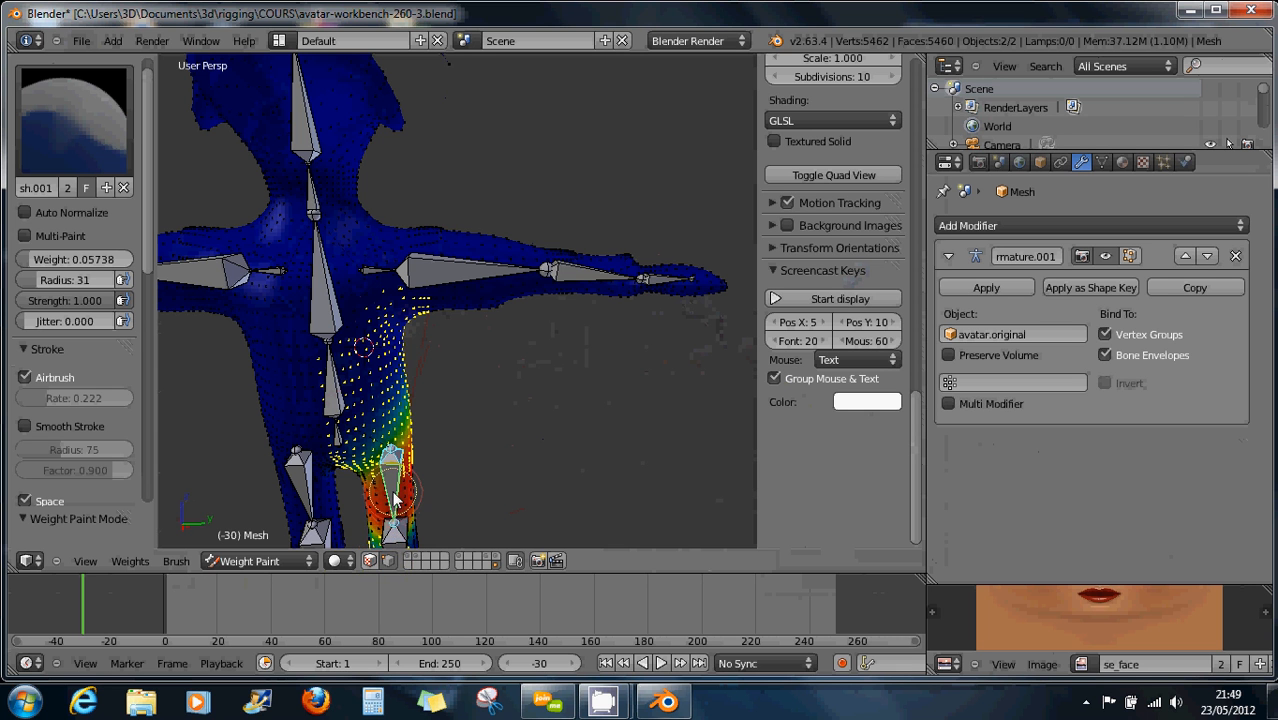
With masking off, choose the brush named Brush, set its weight to 1.000, and paint a spot on the left side of the waist
{"action": "left_click", "coordinate": [389, 562]}
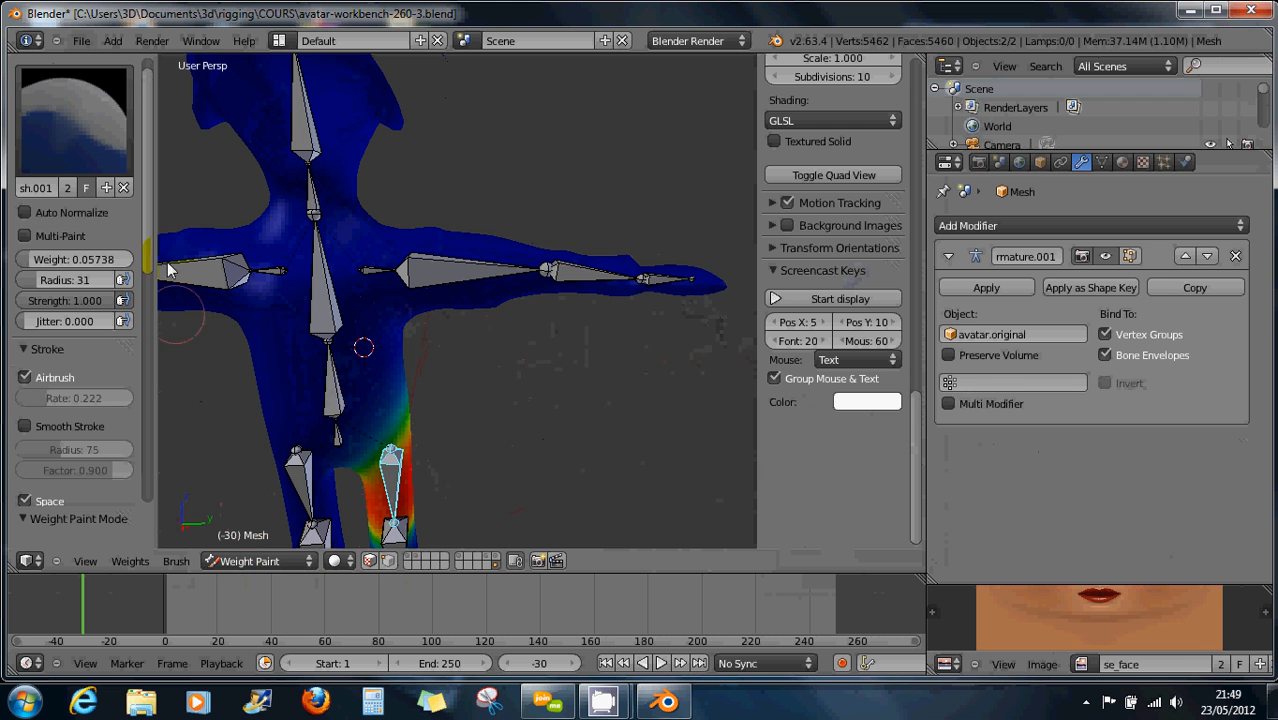
{"action": "left_click", "coordinate": [74, 142]}
{"action": "left_click", "coordinate": [82, 222]}
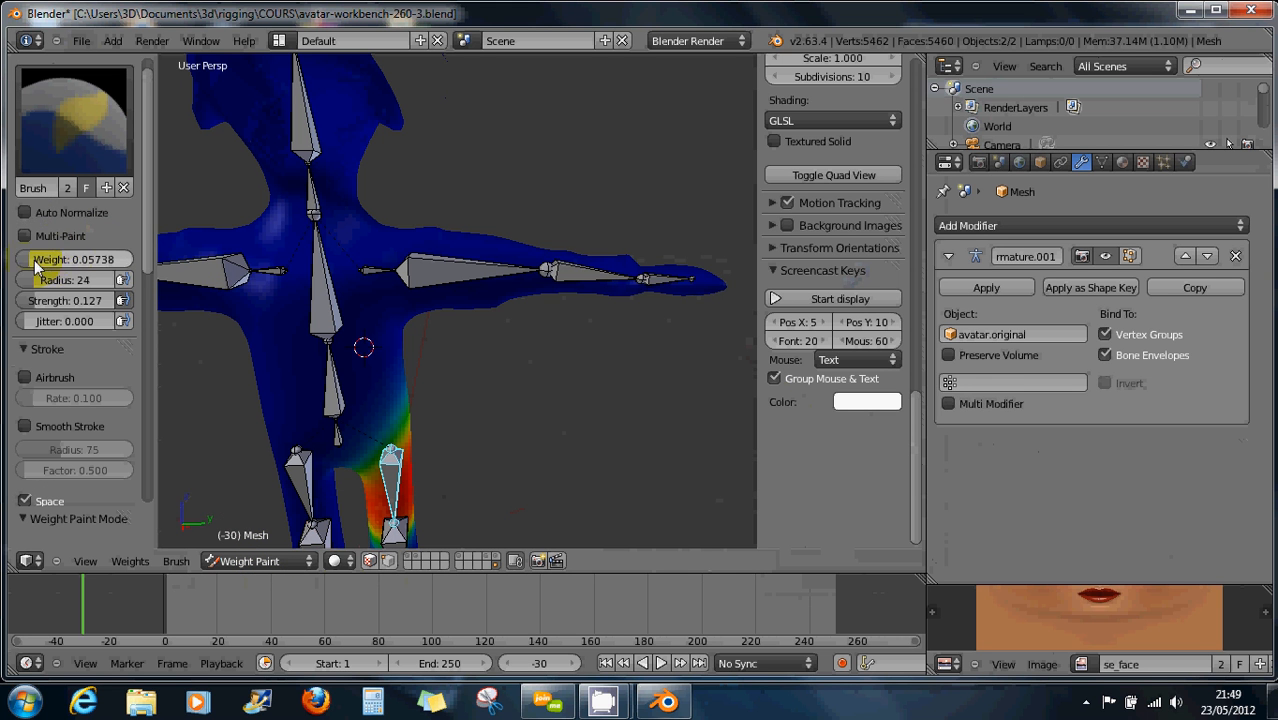
{"action": "left_click_drag", "start_coordinate": [80, 262], "coordinate": [140, 262]}
{"action": "left_click_drag", "start_coordinate": [389, 392], "coordinate": [372, 400]}
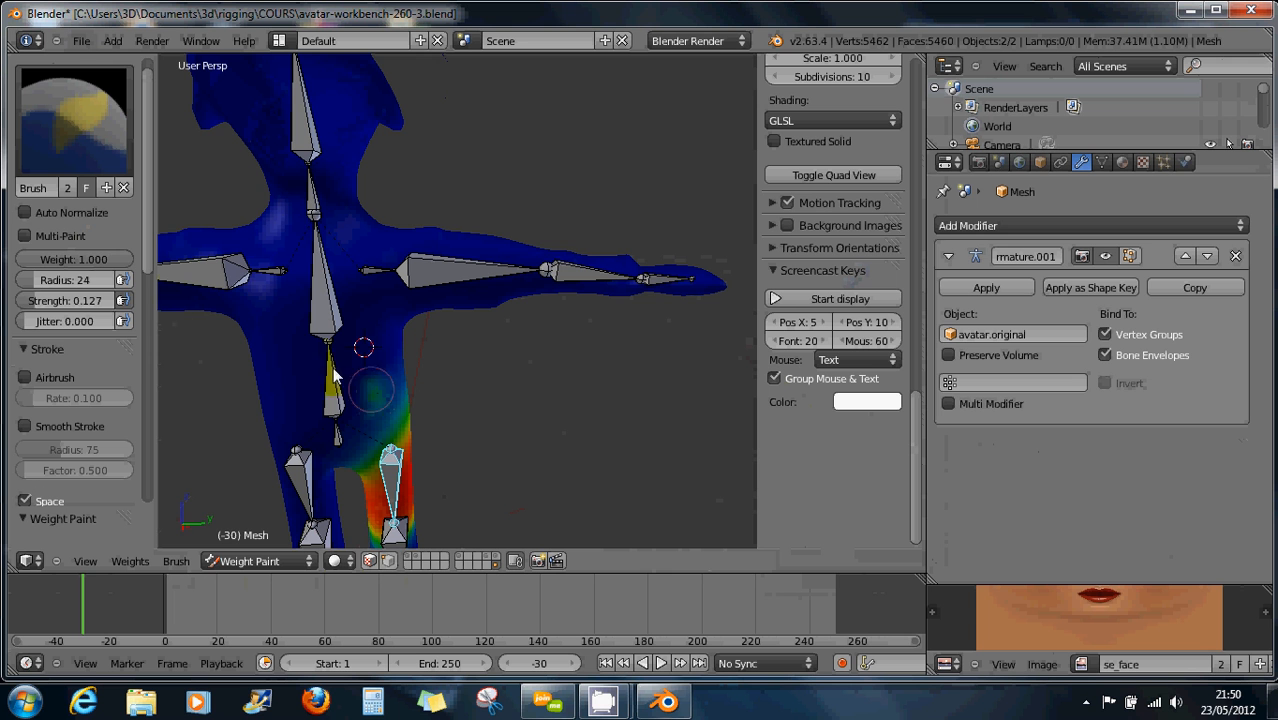
Set the brush strength to 0.520 and paint over the left waist spot and along the right side of the torso
{"action": "left_click_drag", "start_coordinate": [37, 300], "coordinate": [67, 303]}
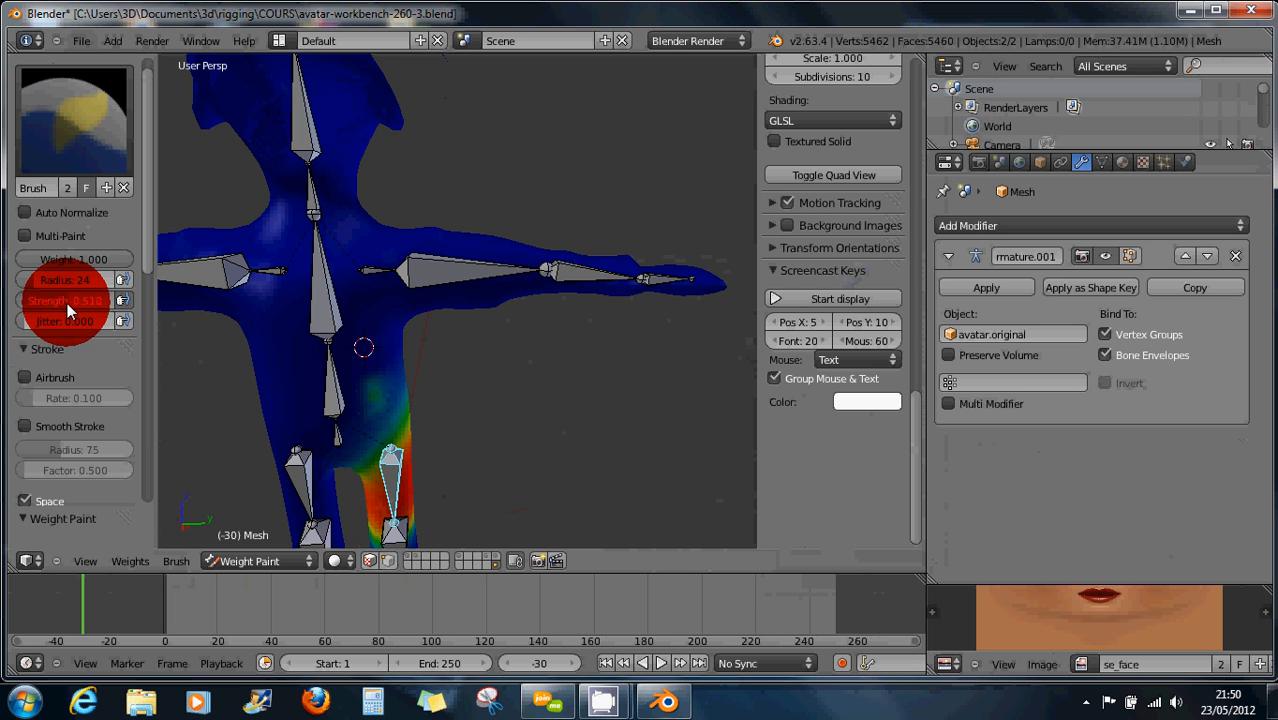
{"action": "left_click_drag", "start_coordinate": [398, 431], "coordinate": [381, 402]}
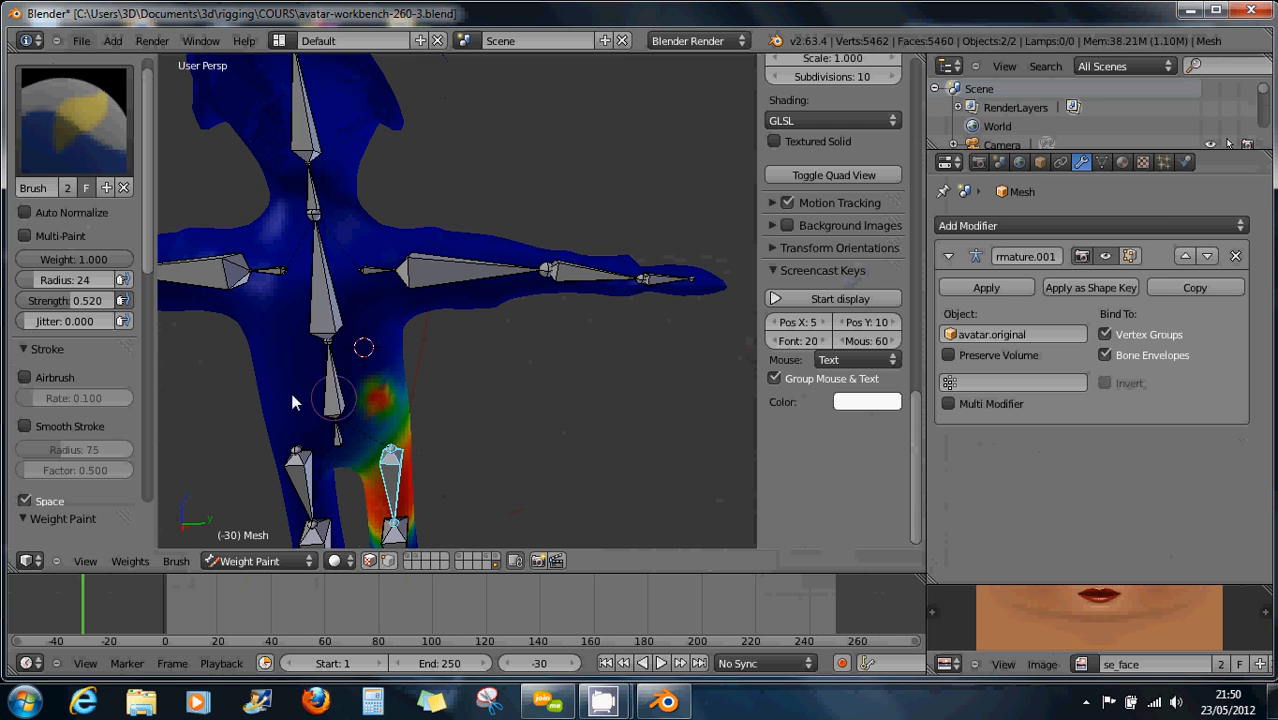
{"action": "mouse_move", "coordinate": [294, 397]}
{"action": "left_mouse_down"}
{"action": "mouse_move", "coordinate": [277, 371]}
{"action": "mouse_move", "coordinate": [270, 383]}
{"action": "mouse_move", "coordinate": [266, 350]}
{"action": "mouse_move", "coordinate": [270, 372]}
{"action": "left_mouse_up"}
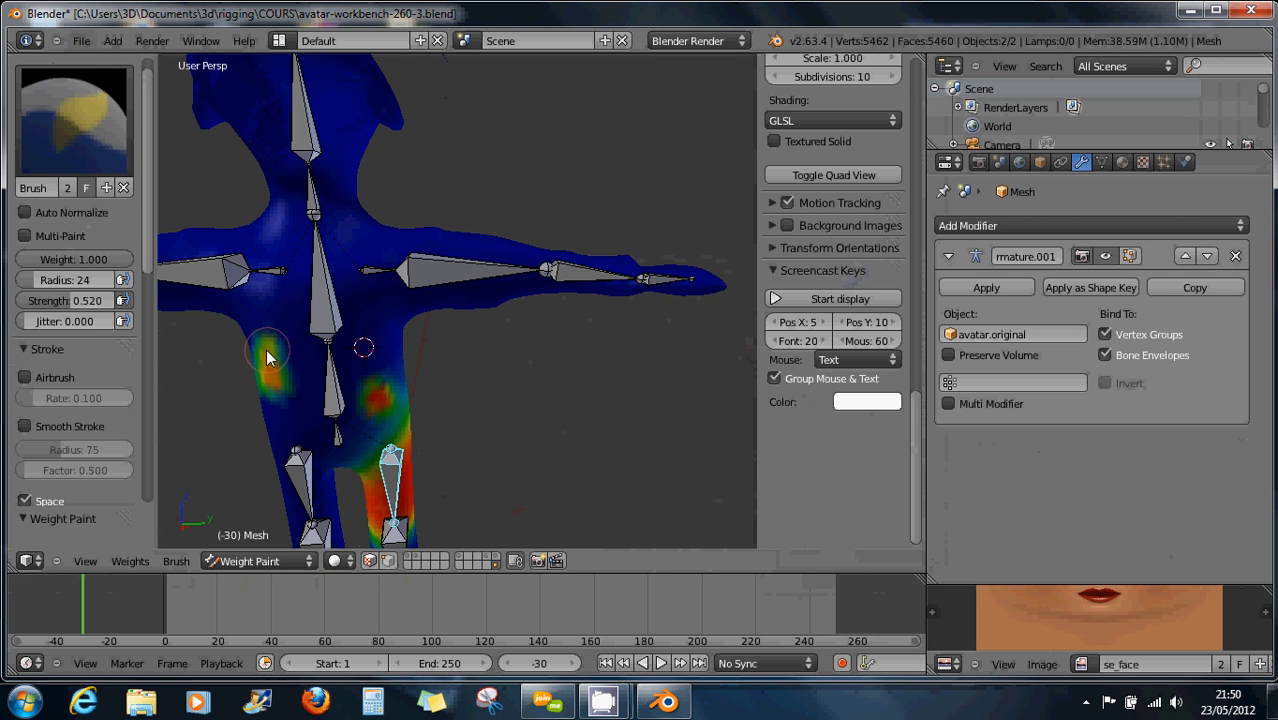
{"action": "left_click", "coordinate": [267, 357]}
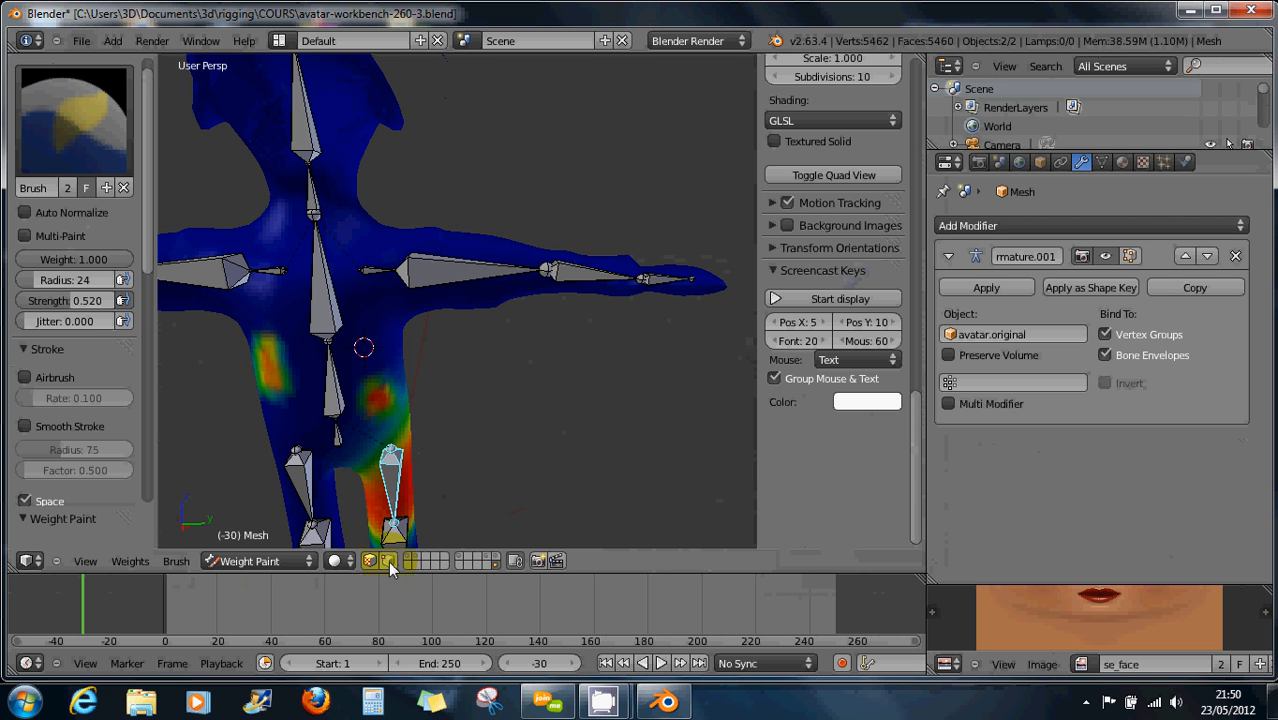
Toggle vertex selection masking to compare both states, and with it off extend the painted weight down the right side of the torso
{"action": "left_click", "coordinate": [388, 561]}
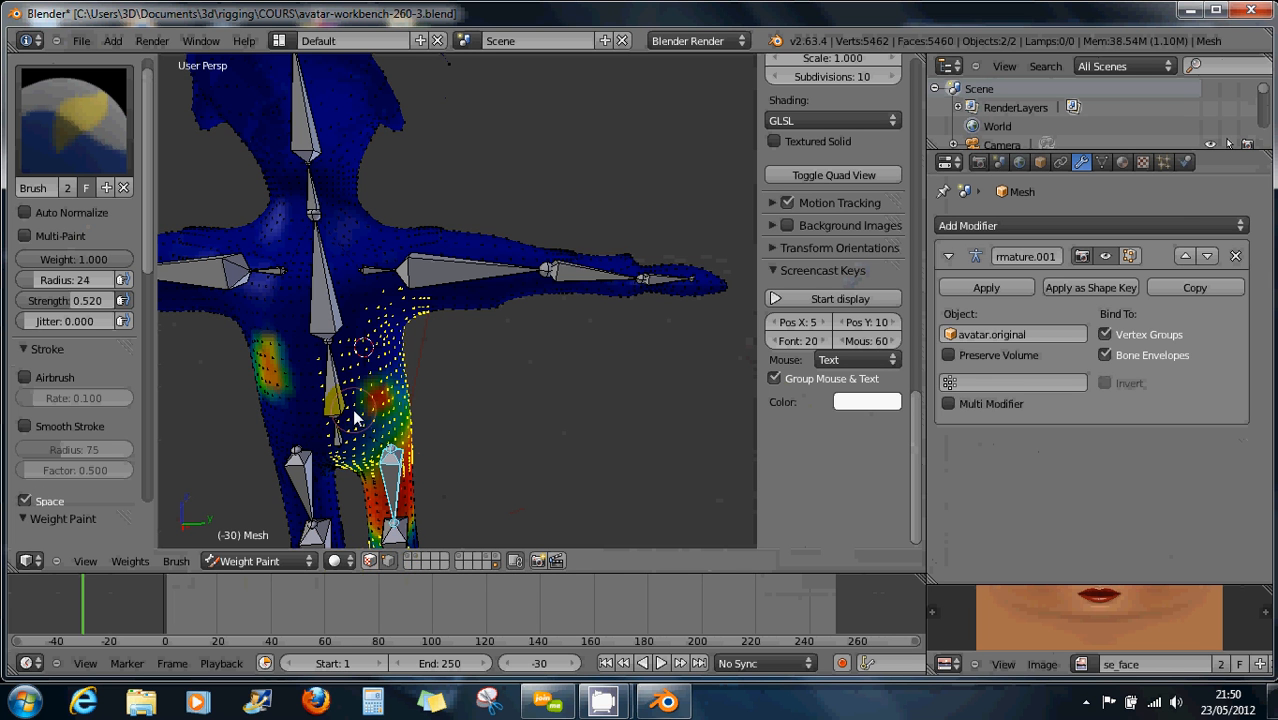
{"action": "left_click", "coordinate": [388, 562]}
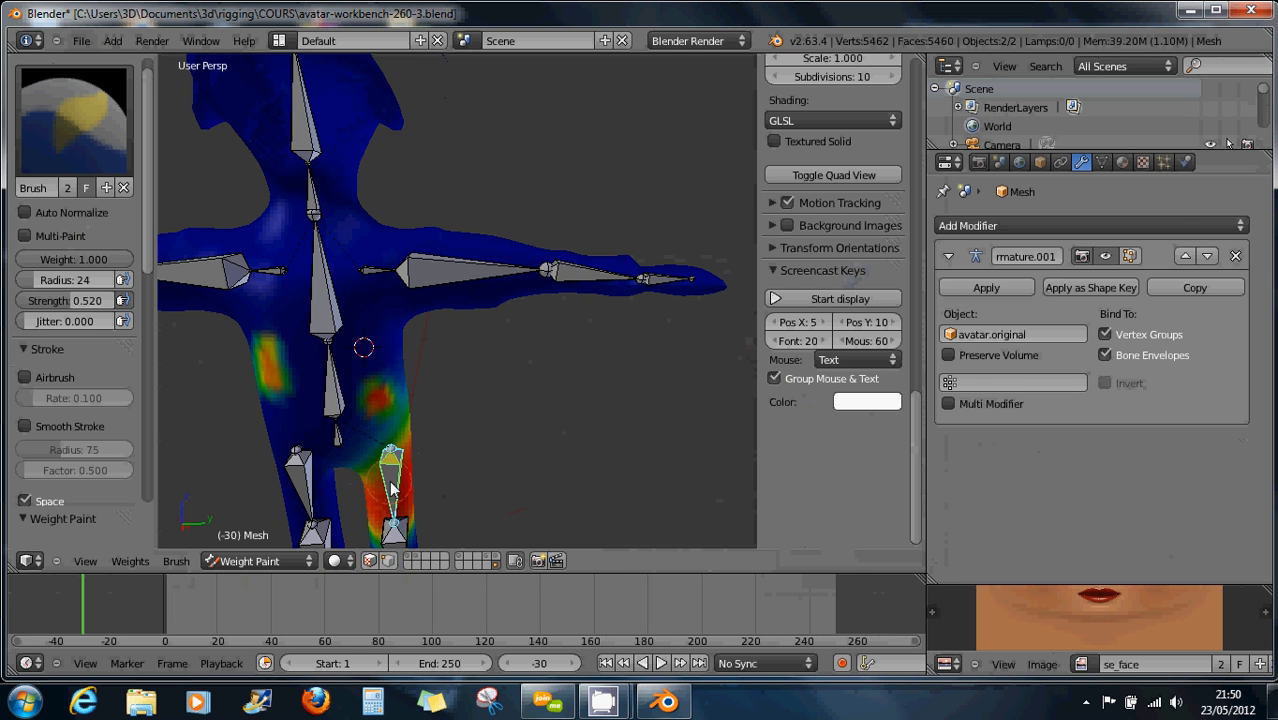
{"action": "left_click", "coordinate": [390, 562]}
{"action": "middle_click_drag", "start_coordinate": [342, 451], "coordinate": [360, 430]}
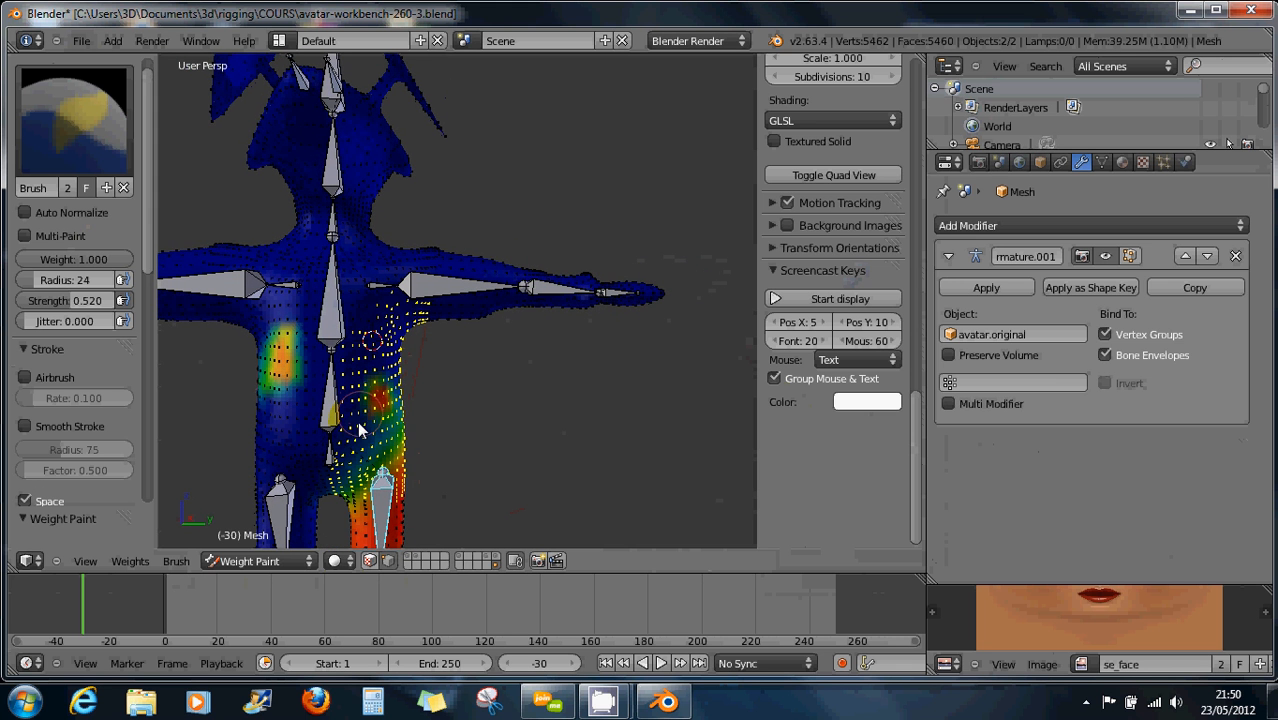
{"action": "left_click", "coordinate": [390, 562]}
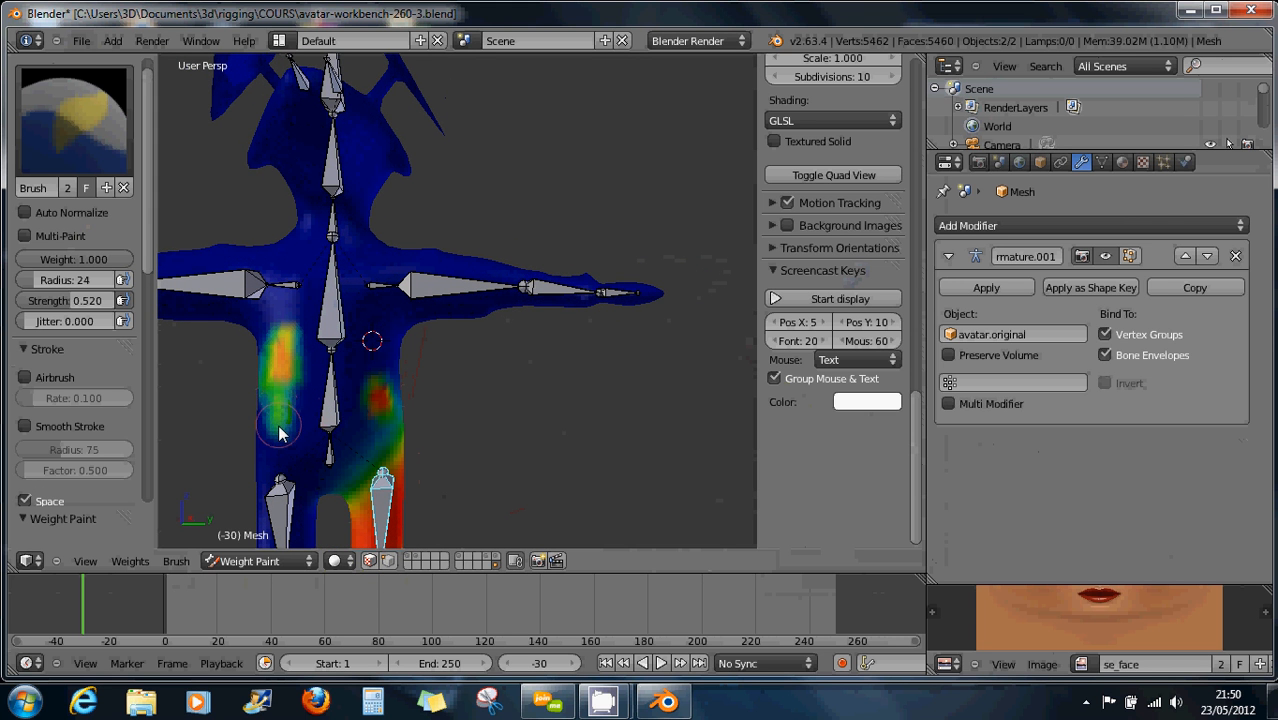
{"action": "left_click_drag", "start_coordinate": [280, 434], "coordinate": [285, 452]}
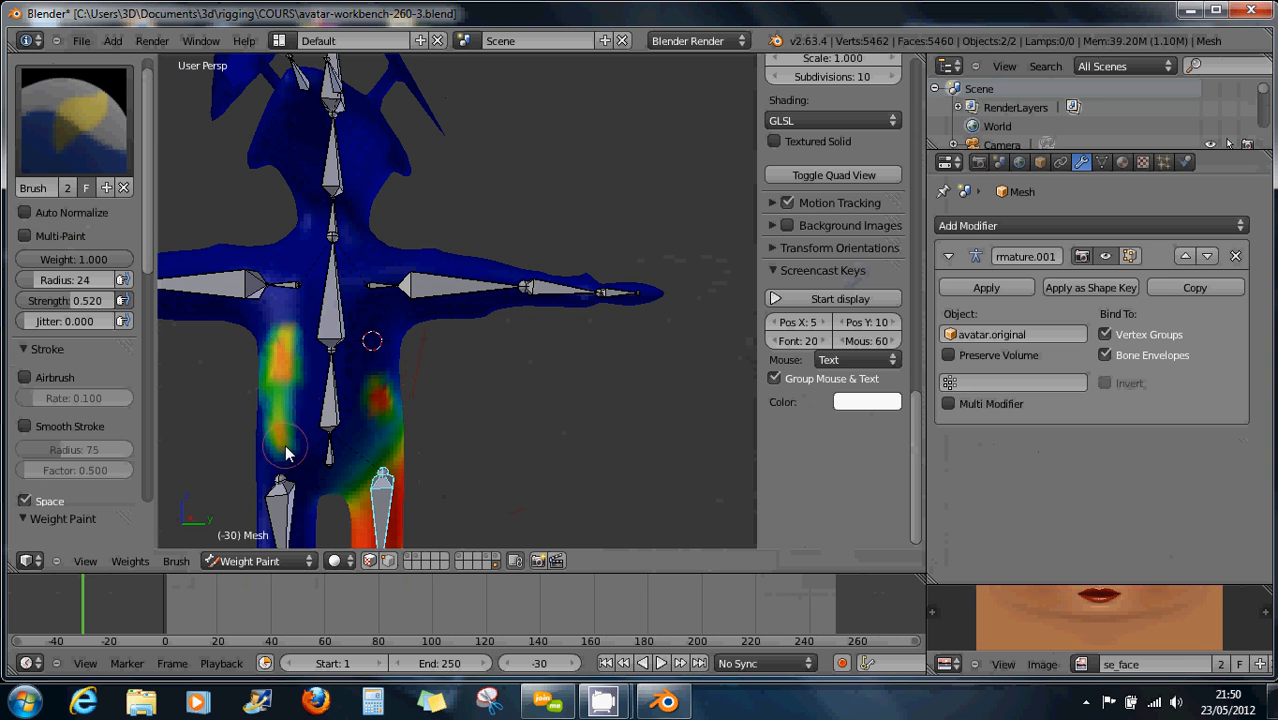
Turn on face selection masking and paint weight dabs on the selected faces of the pelvis above the left thigh
{"action": "left_click", "coordinate": [370, 561]}
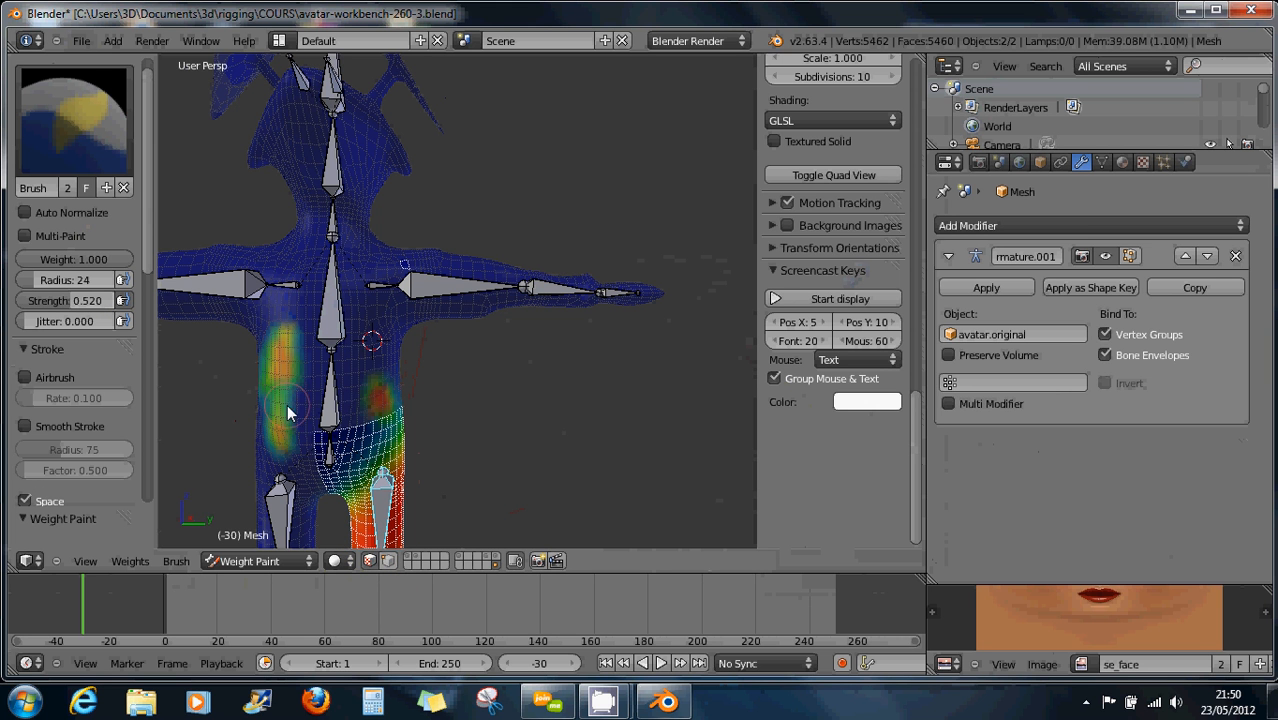
{"action": "left_click", "coordinate": [375, 357]}
{"action": "middle_click_drag", "start_coordinate": [356, 436], "coordinate": [364, 350]}
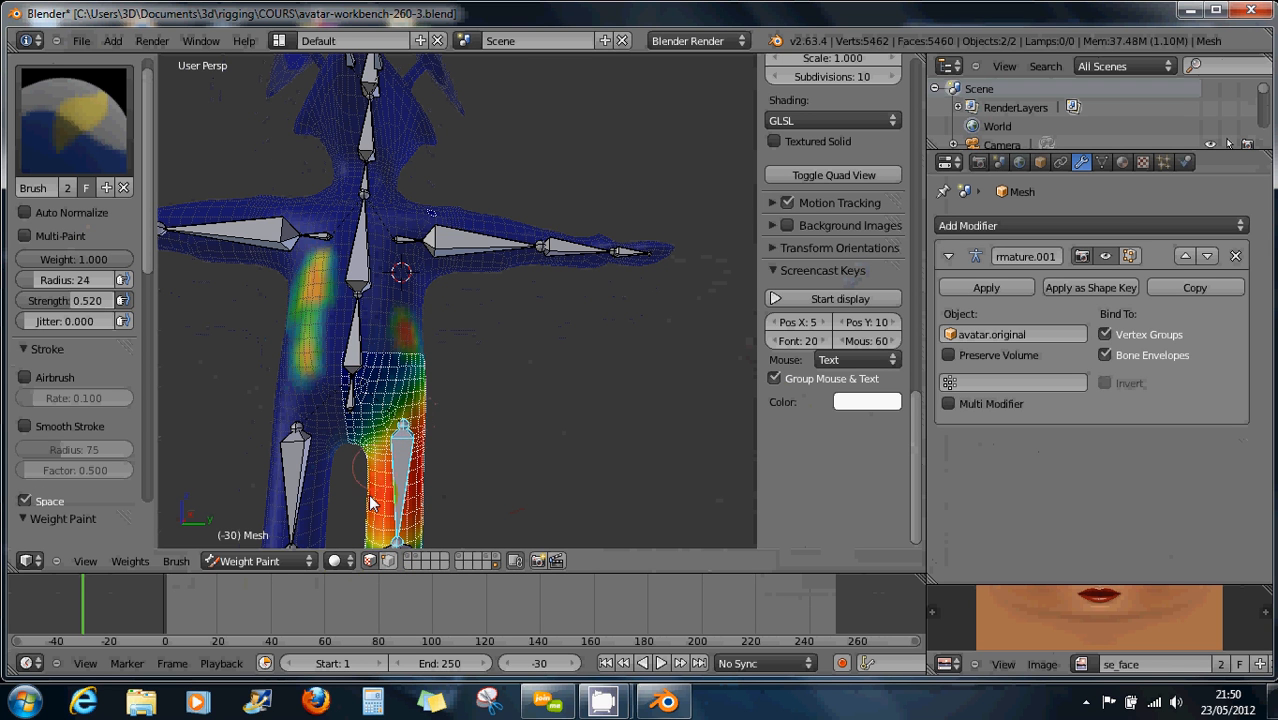
{"action": "left_click", "coordinate": [368, 561]}
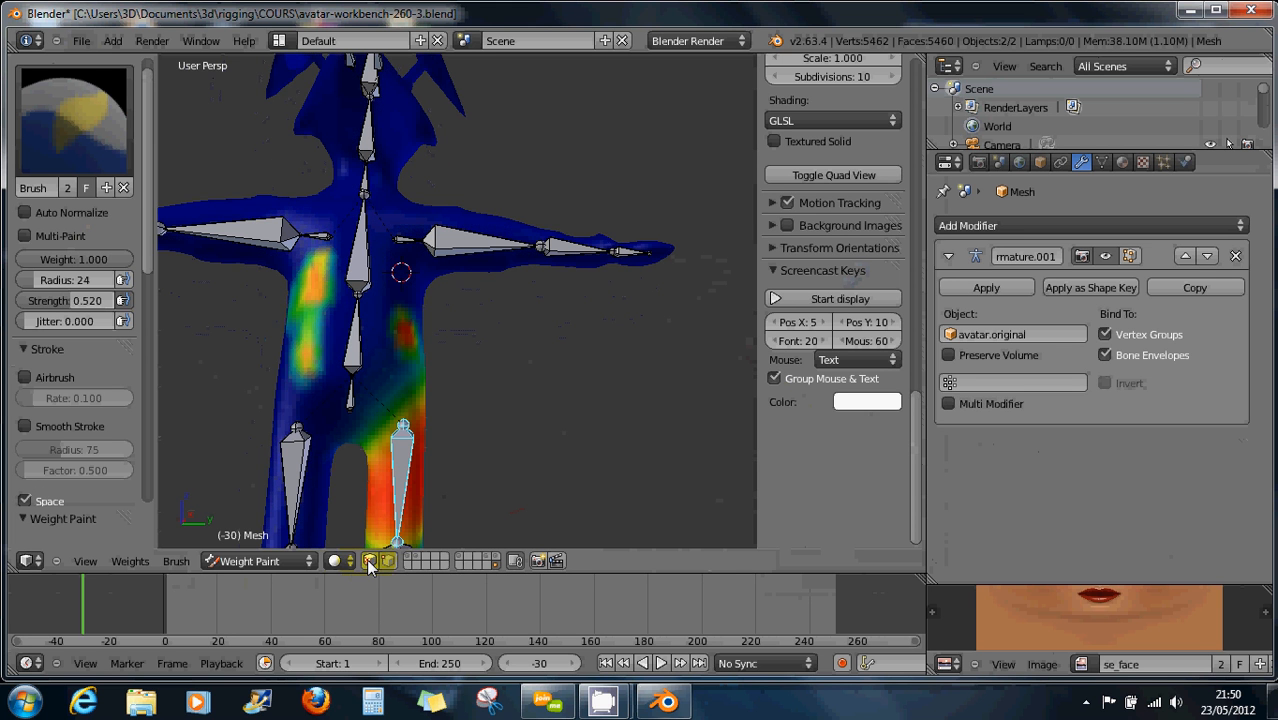
{"action": "left_click", "coordinate": [368, 561]}
{"action": "left_click", "coordinate": [377, 380]}
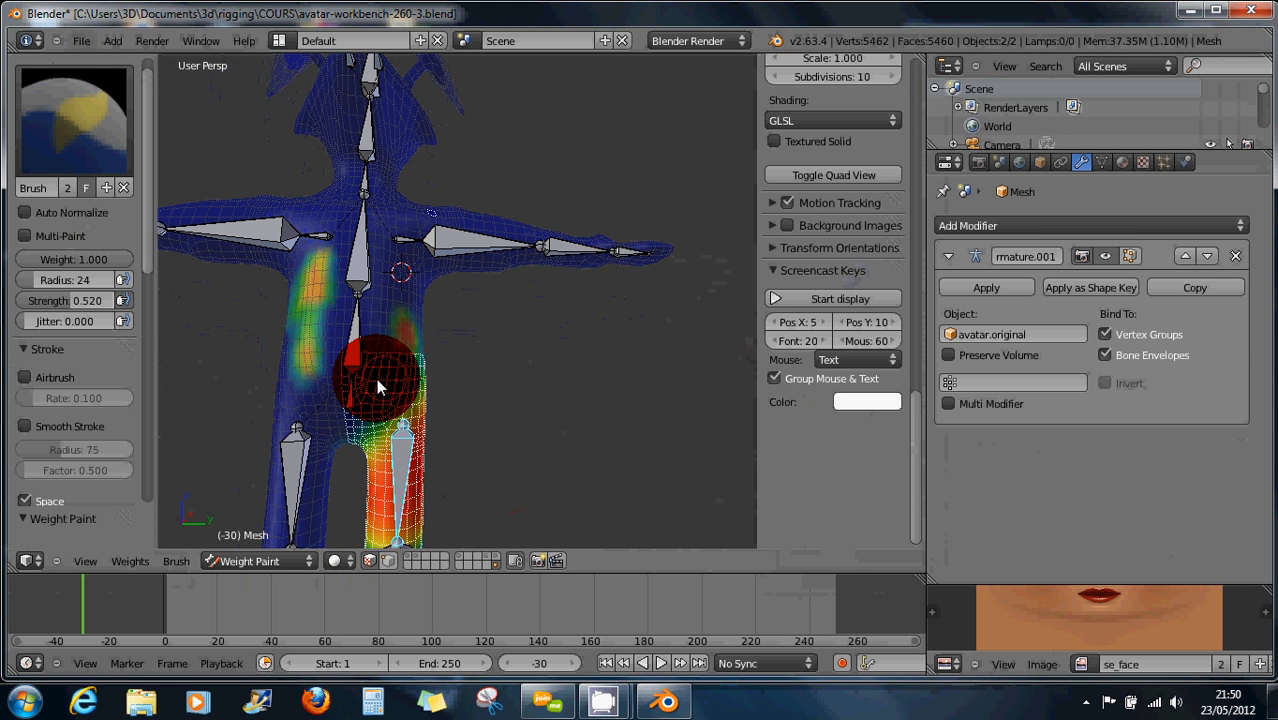
{"action": "left_click", "coordinate": [371, 368]}
{"action": "scroll", "coordinate": [398, 362], "scroll_direction": "up", "scroll_amount": 5}
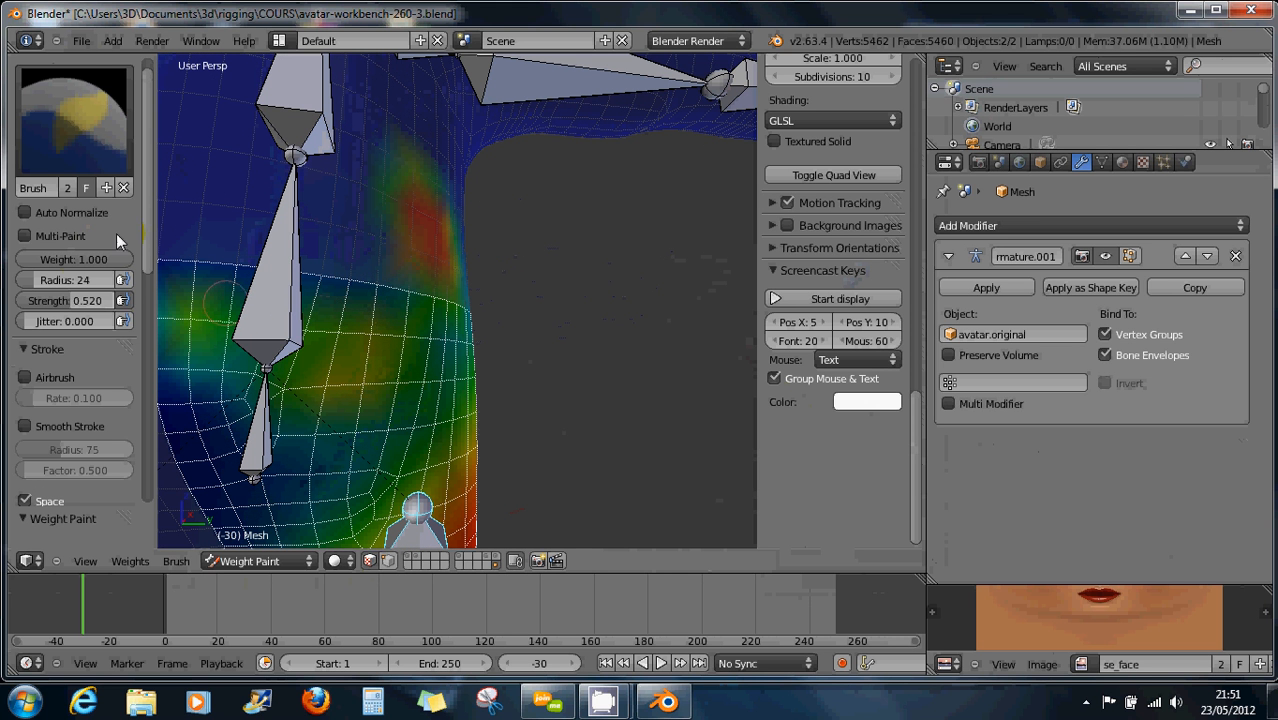
Set the brush strength to 1.000 and paint over the left pelvis faces and past the upper edge of the face mask
{"action": "left_click_drag", "start_coordinate": [76, 300], "coordinate": [124, 300]}
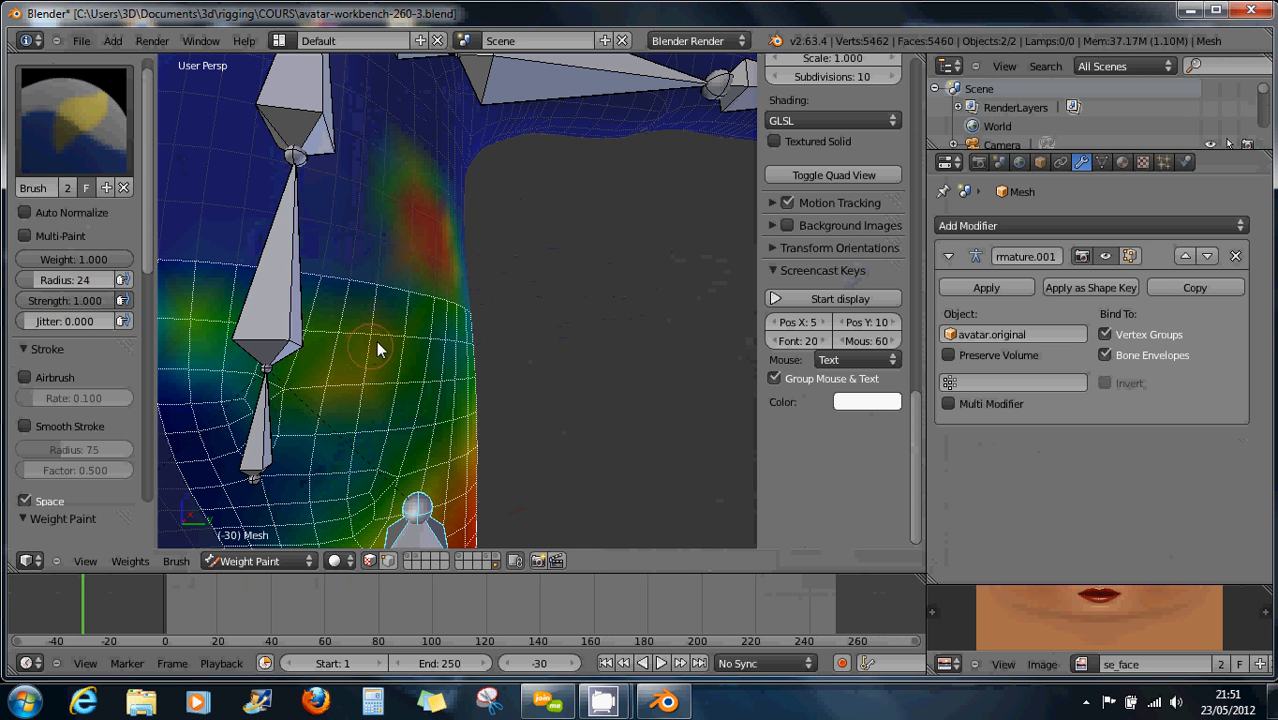
{"action": "left_click", "coordinate": [293, 314]}
{"action": "mouse_move", "coordinate": [293, 314]}
{"action": "left_mouse_down"}
{"action": "mouse_move", "coordinate": [380, 321]}
{"action": "mouse_move", "coordinate": [353, 408]}
{"action": "mouse_move", "coordinate": [357, 291]}
{"action": "mouse_move", "coordinate": [321, 403]}
{"action": "mouse_move", "coordinate": [340, 275]}
{"action": "mouse_move", "coordinate": [309, 435]}
{"action": "mouse_move", "coordinate": [408, 342]}
{"action": "mouse_move", "coordinate": [357, 340]}
{"action": "mouse_move", "coordinate": [397, 385]}
{"action": "mouse_move", "coordinate": [411, 291]}
{"action": "mouse_move", "coordinate": [310, 288]}
{"action": "mouse_move", "coordinate": [364, 237]}
{"action": "mouse_move", "coordinate": [363, 196]}
{"action": "mouse_move", "coordinate": [342, 211]}
{"action": "mouse_move", "coordinate": [360, 207]}
{"action": "left_mouse_up"}
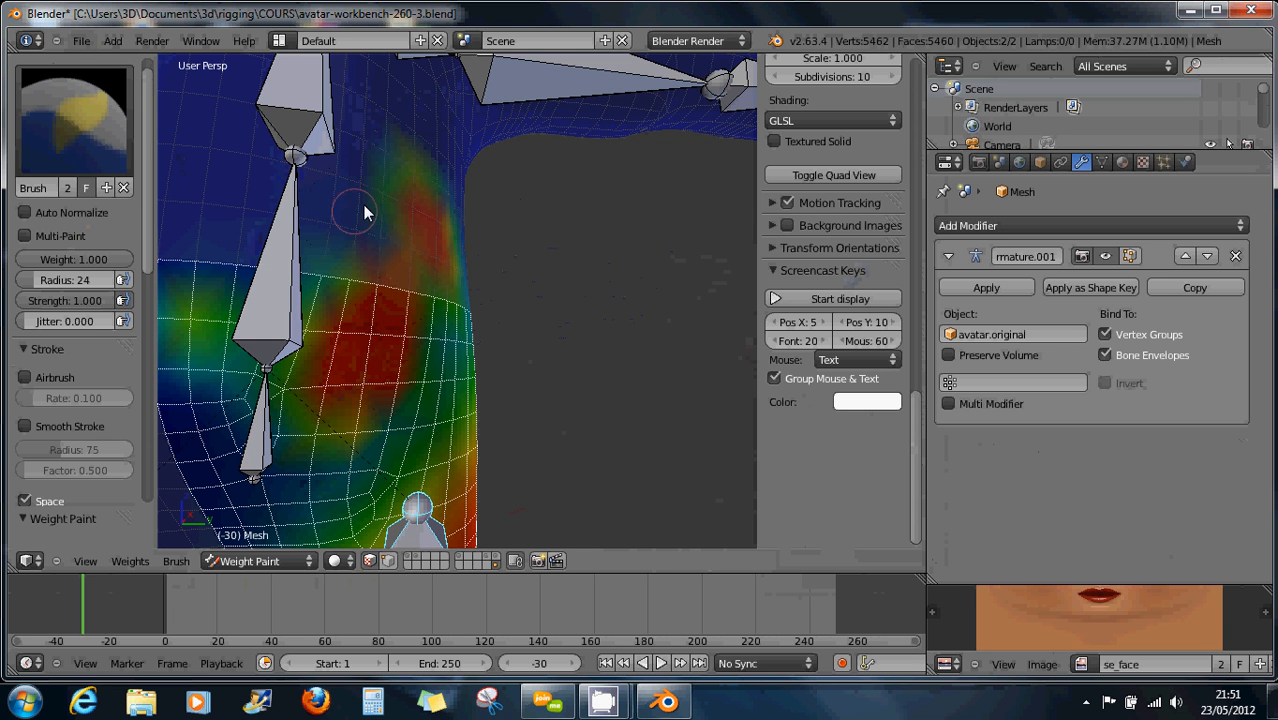
Switch to vertex selection masking, go back to face selection masking, and turn masking off
{"action": "left_click", "coordinate": [387, 561]}
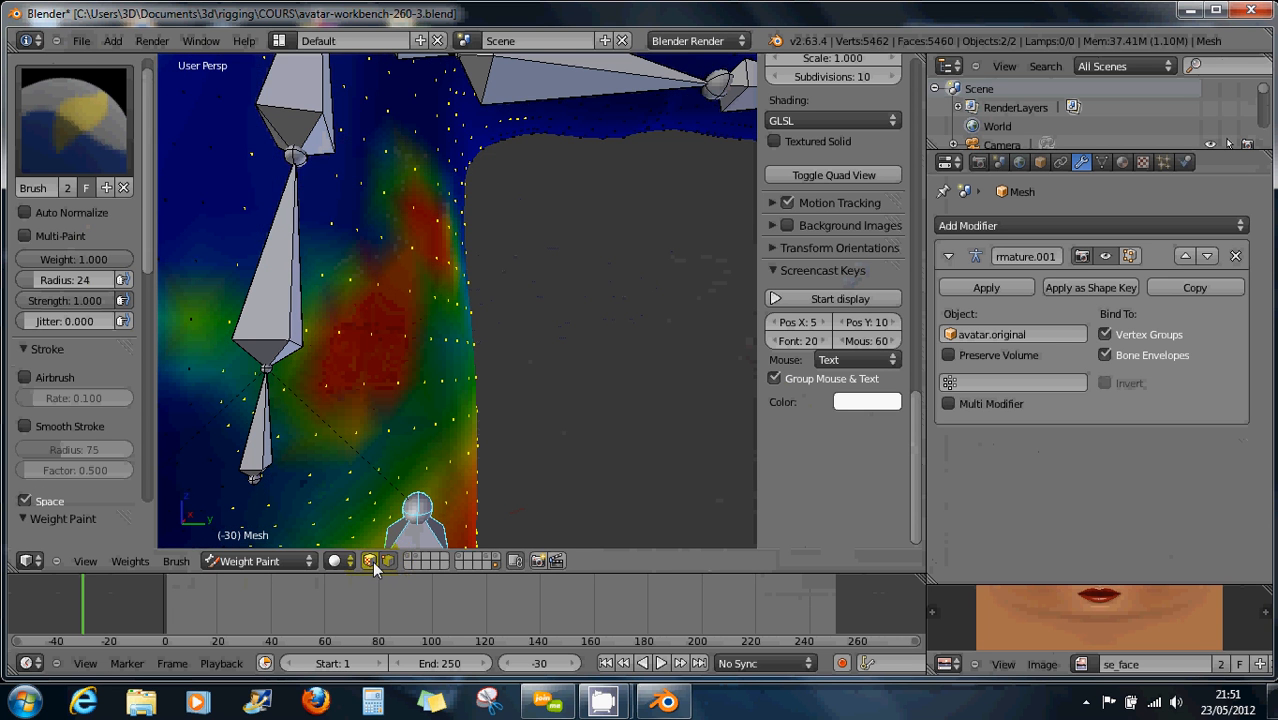
{"action": "left_click", "coordinate": [369, 561]}
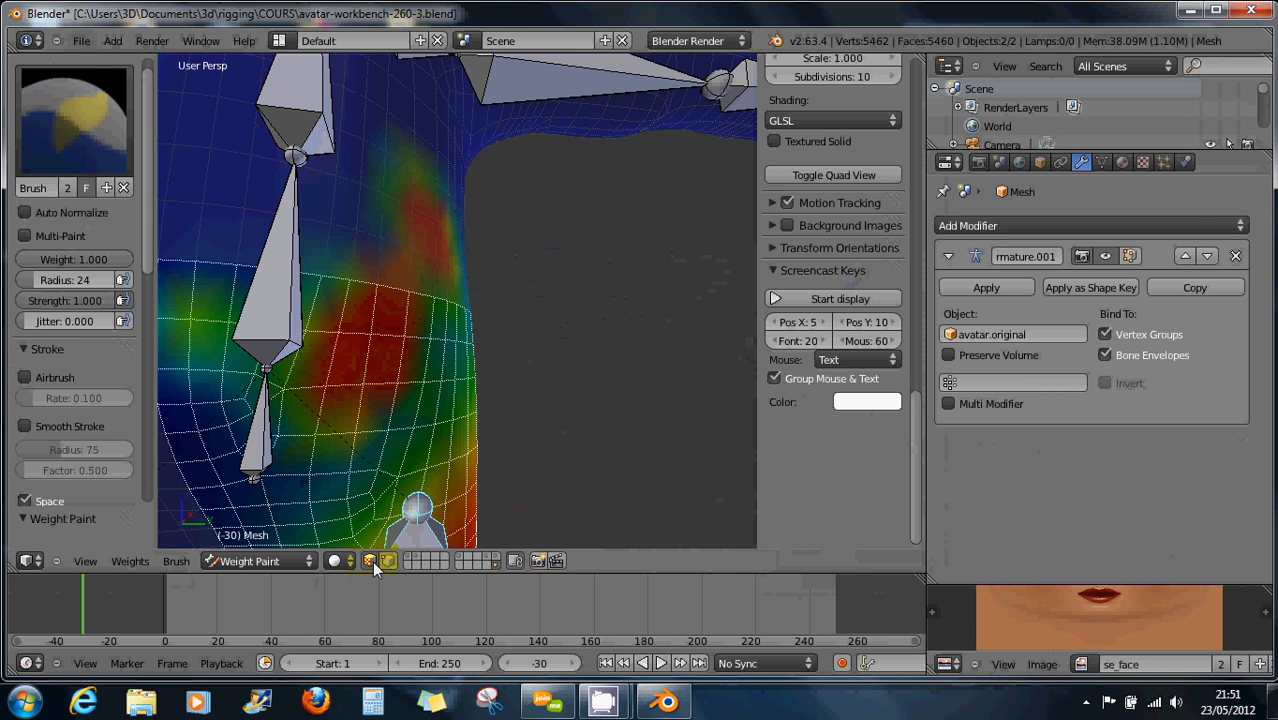
{"action": "left_click", "coordinate": [369, 561]}
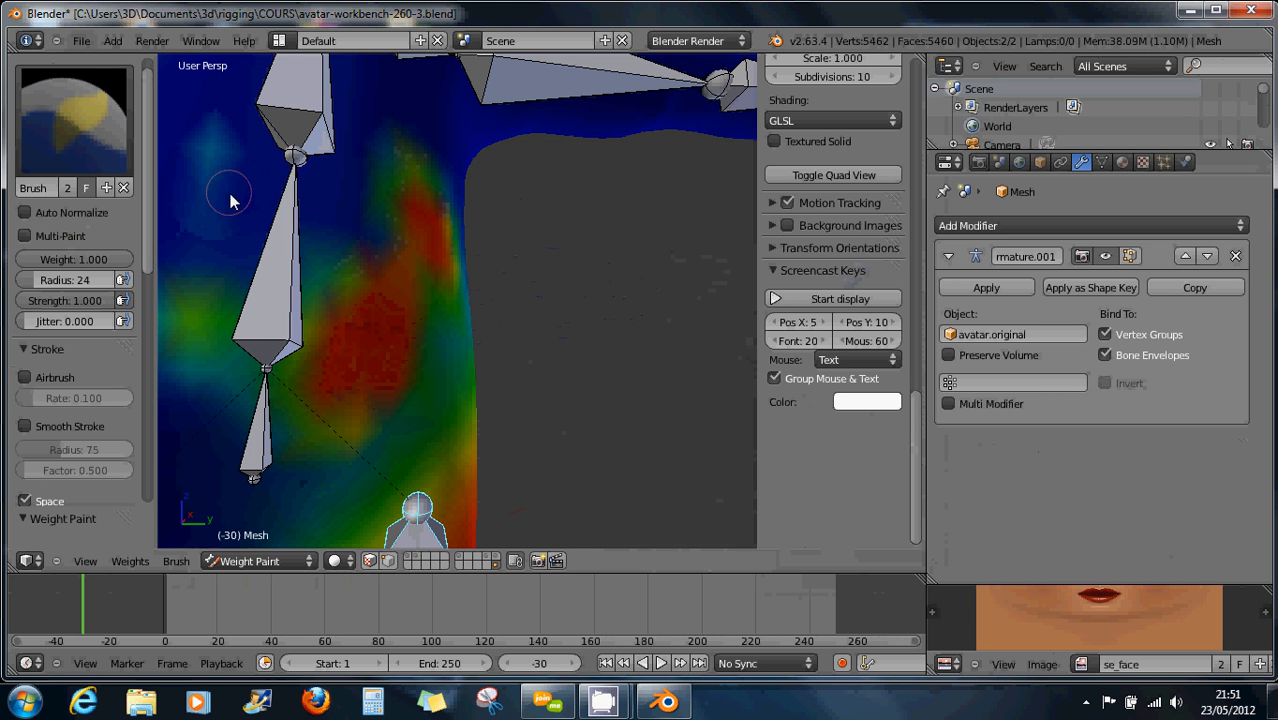
Paint a weight dab on the torso on the opposite side of the spine bone with masking off, and turn on vertex selection masking
{"action": "scroll", "coordinate": [228, 190], "scroll_direction": "down", "scroll_amount": 1}
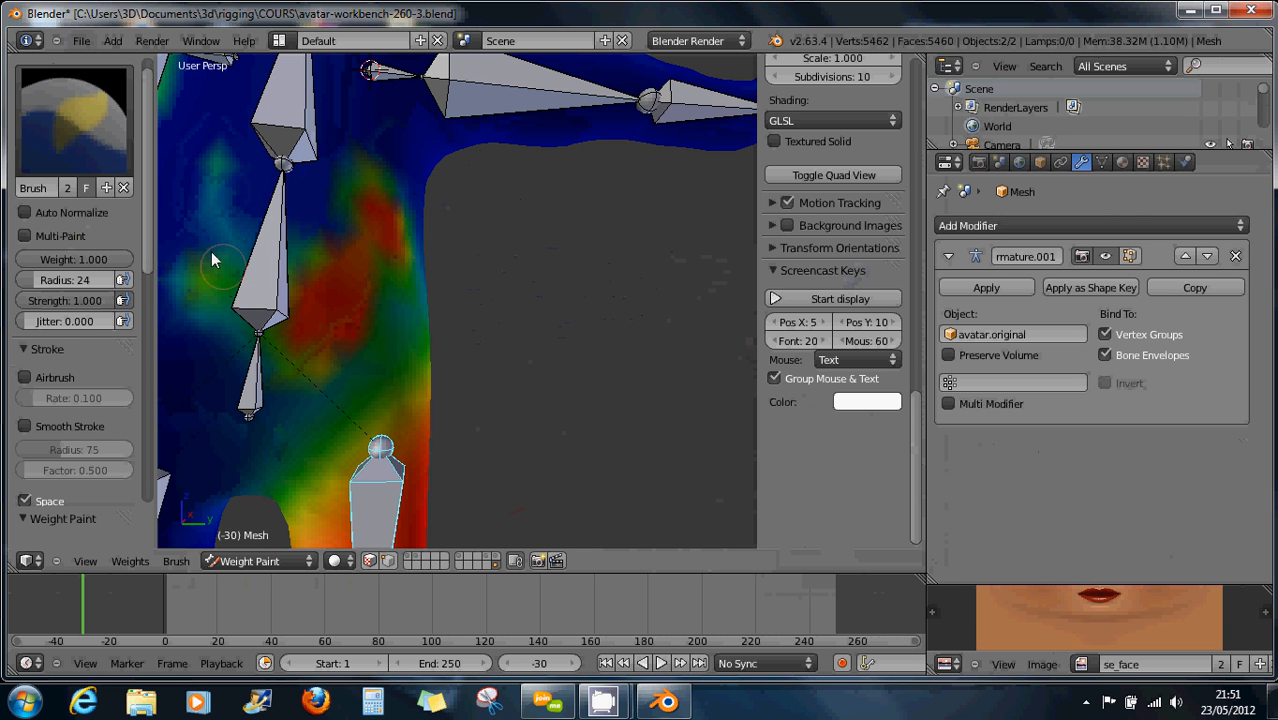
{"action": "left_click_drag", "start_coordinate": [211, 260], "coordinate": [218, 217]}
{"action": "left_click", "coordinate": [370, 561]}
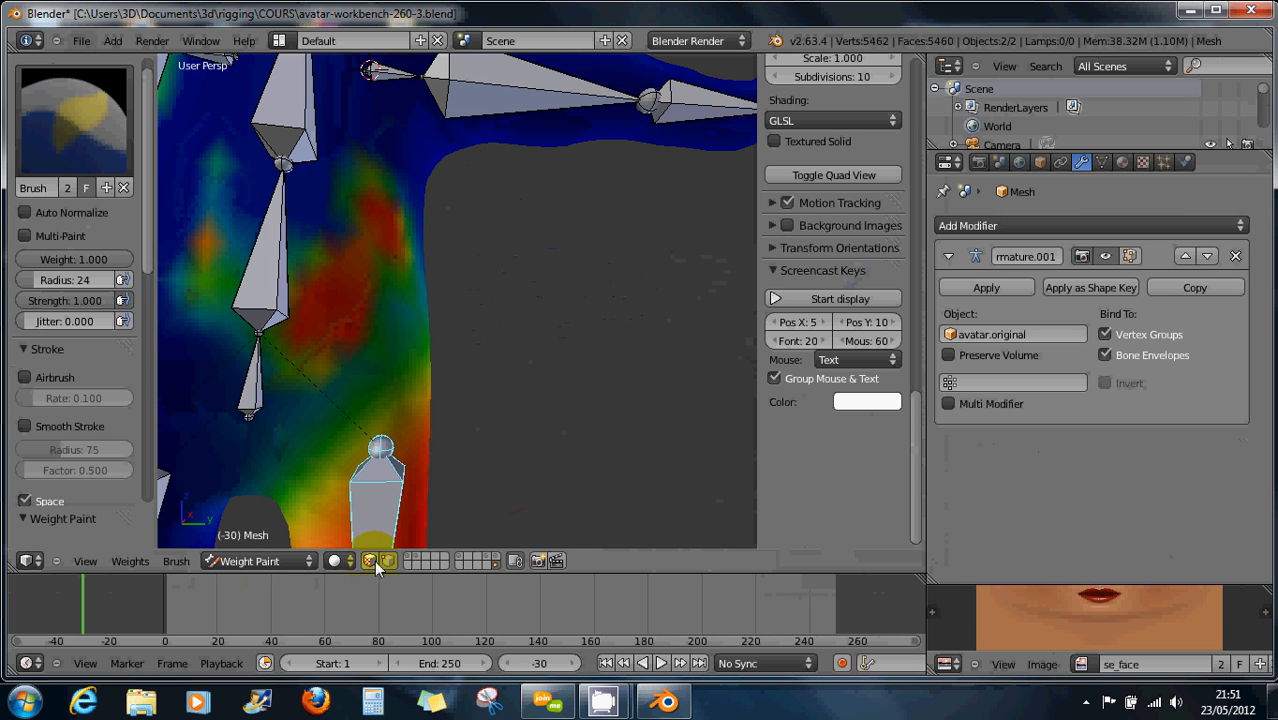
{"action": "left_click", "coordinate": [388, 564]}
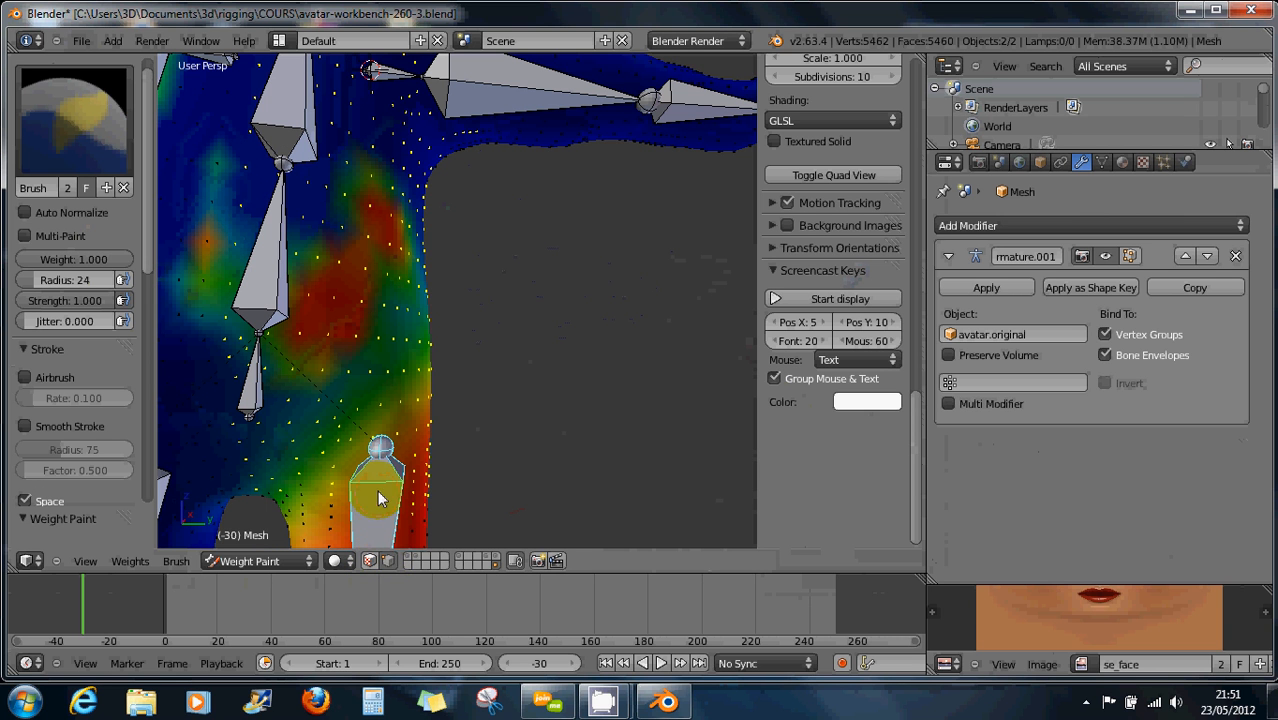
{"action": "mouse_move", "coordinate": [340, 386]}
{"action": "middle_mouse_down"}
{"action": "mouse_move", "coordinate": [322, 369]}
{"action": "mouse_move", "coordinate": [357, 379]}
{"action": "middle_mouse_up"}
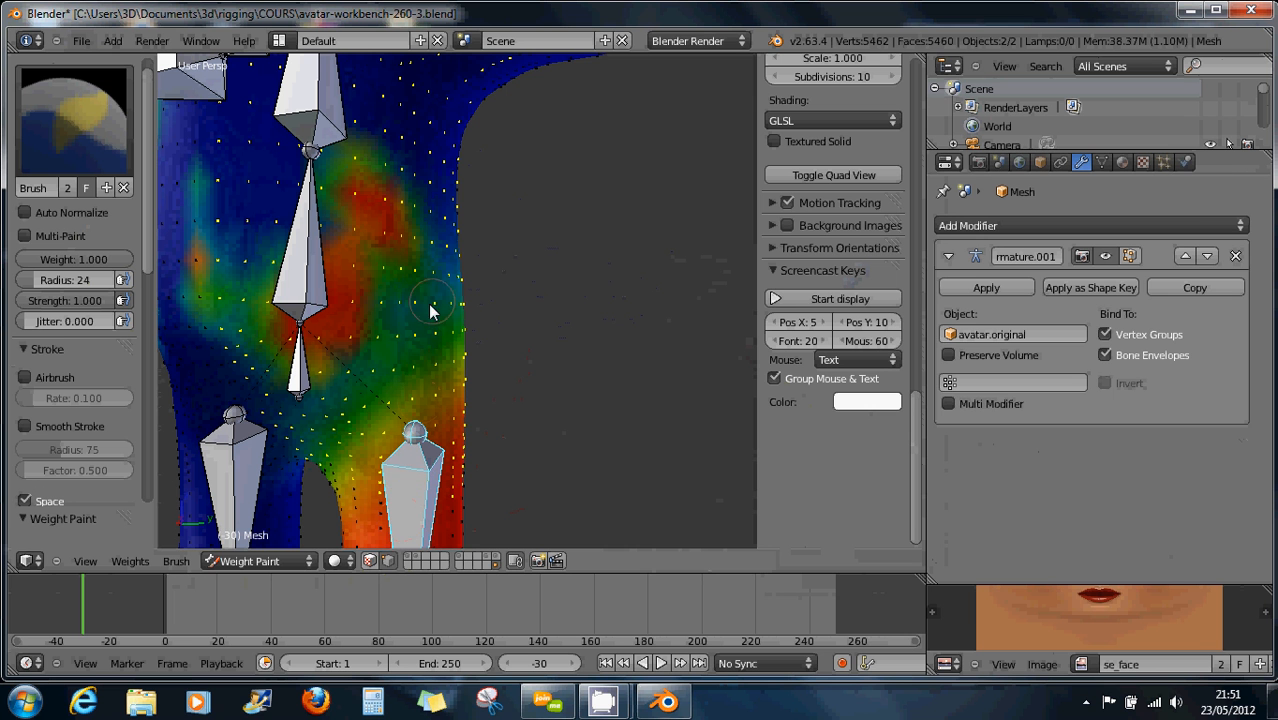
Switch to face selection masking and paint weight across the upper edge of the selected pelvis faces
{"action": "left_click", "coordinate": [367, 560]}
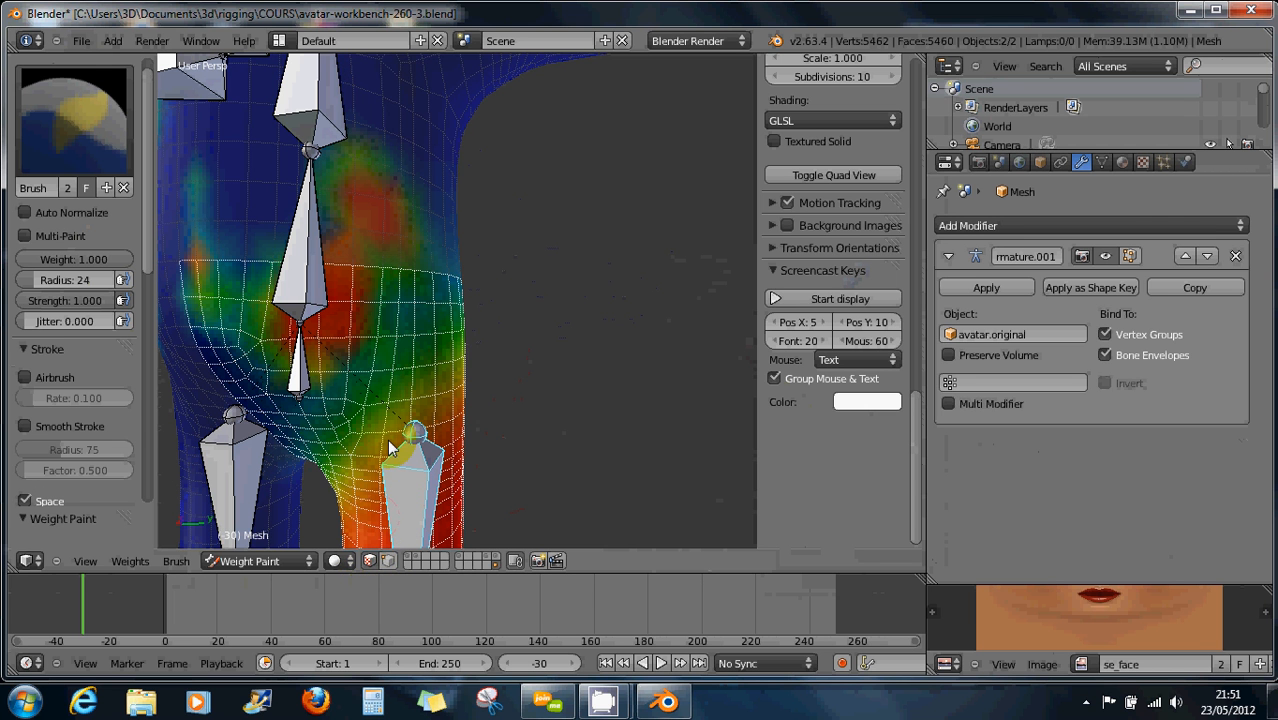
{"action": "middle_click_drag", "start_coordinate": [360, 258], "coordinate": [350, 325]}
{"action": "scroll", "coordinate": [405, 305], "scroll_direction": "up", "scroll_amount": 2}
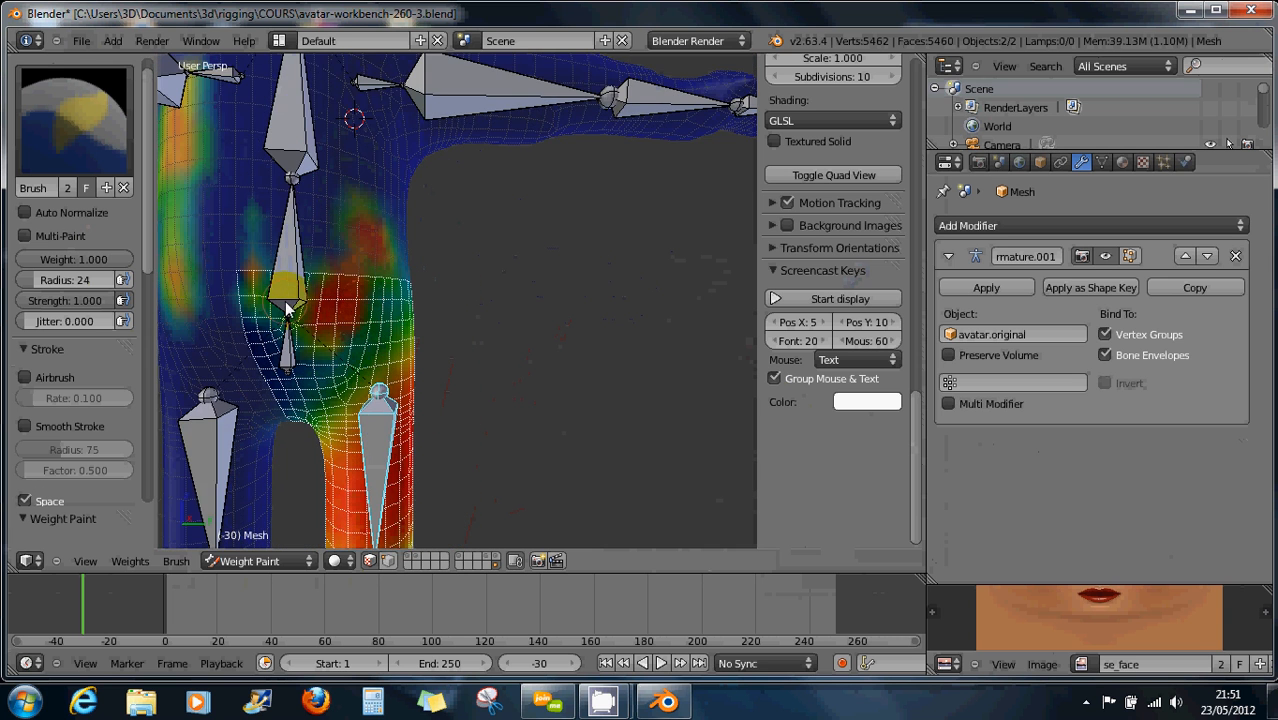
{"action": "middle_click_drag", "start_coordinate": [286, 298], "coordinate": [467, 318]}
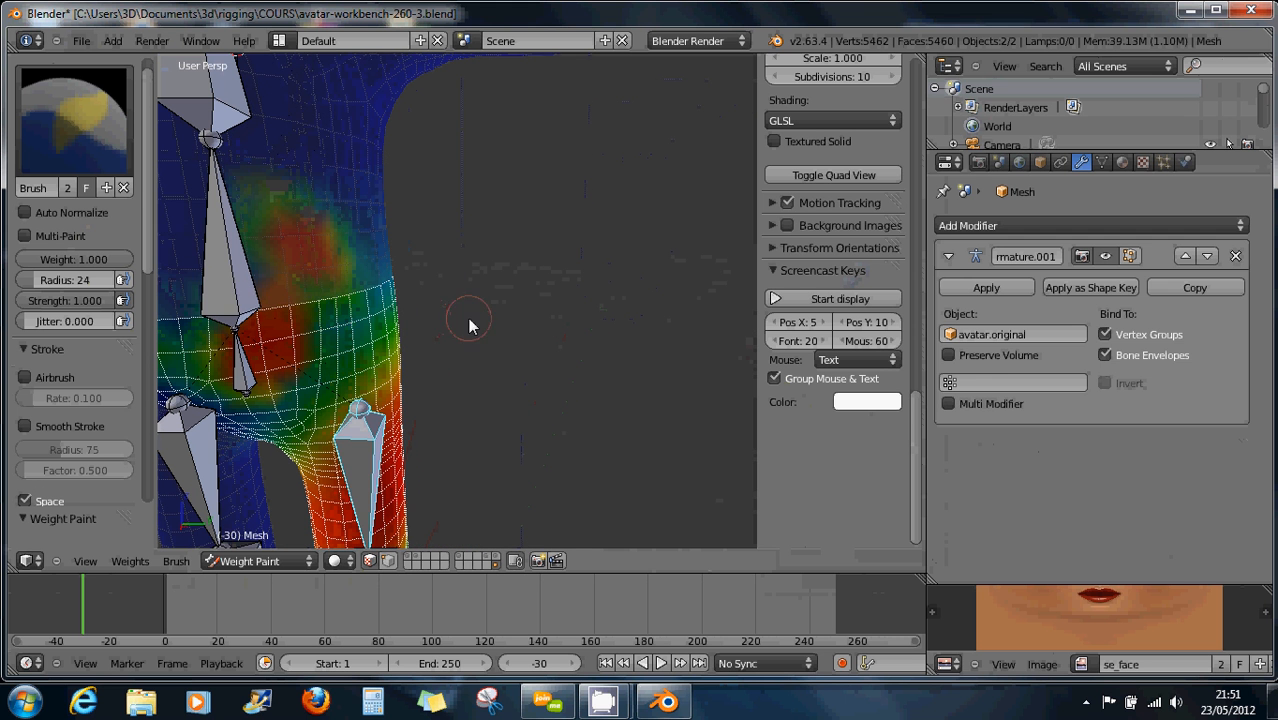
{"action": "mouse_move", "coordinate": [330, 280]}
{"action": "left_mouse_down"}
{"action": "mouse_move", "coordinate": [342, 275]}
{"action": "mouse_move", "coordinate": [303, 271]}
{"action": "mouse_move", "coordinate": [340, 258]}
{"action": "left_mouse_up"}
{"action": "left_click", "coordinate": [292, 315]}
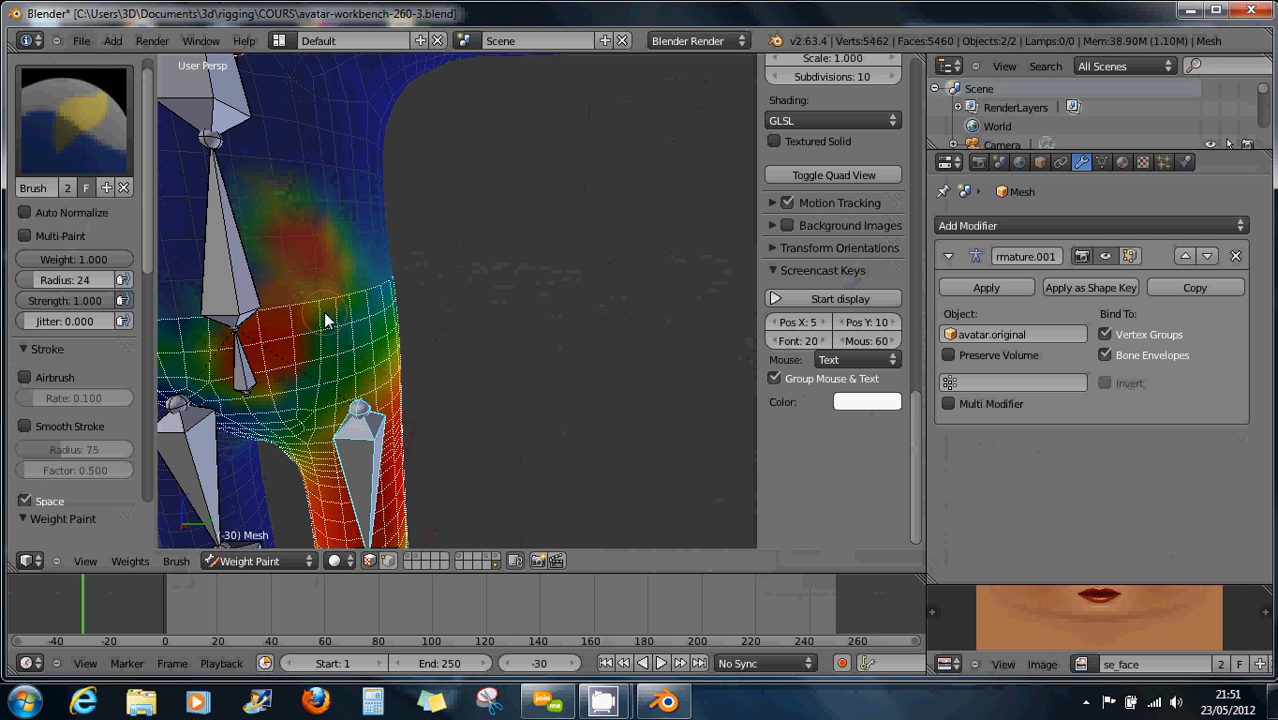
{"action": "left_click_drag", "start_coordinate": [331, 312], "coordinate": [298, 311]}
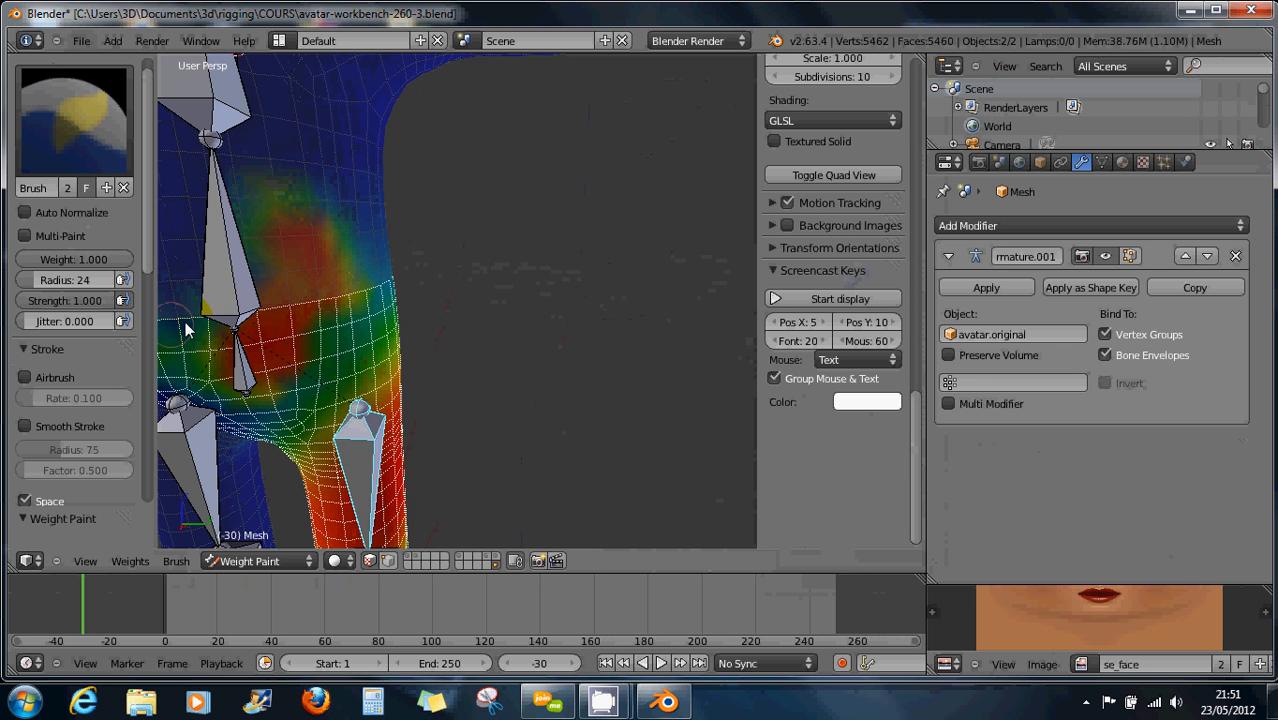
Try to select the lower spine bone and paint the unselected chest faces, and turn face selection masking off
{"action": "mouse_move", "coordinate": [345, 326]}
{"action": "middle_mouse_down"}
{"action": "mouse_move", "coordinate": [259, 274]}
{"action": "mouse_move", "coordinate": [257, 285]}
{"action": "mouse_move", "coordinate": [228, 277]}
{"action": "mouse_move", "coordinate": [300, 240]}
{"action": "mouse_move", "coordinate": [312, 190]}
{"action": "middle_mouse_up"}
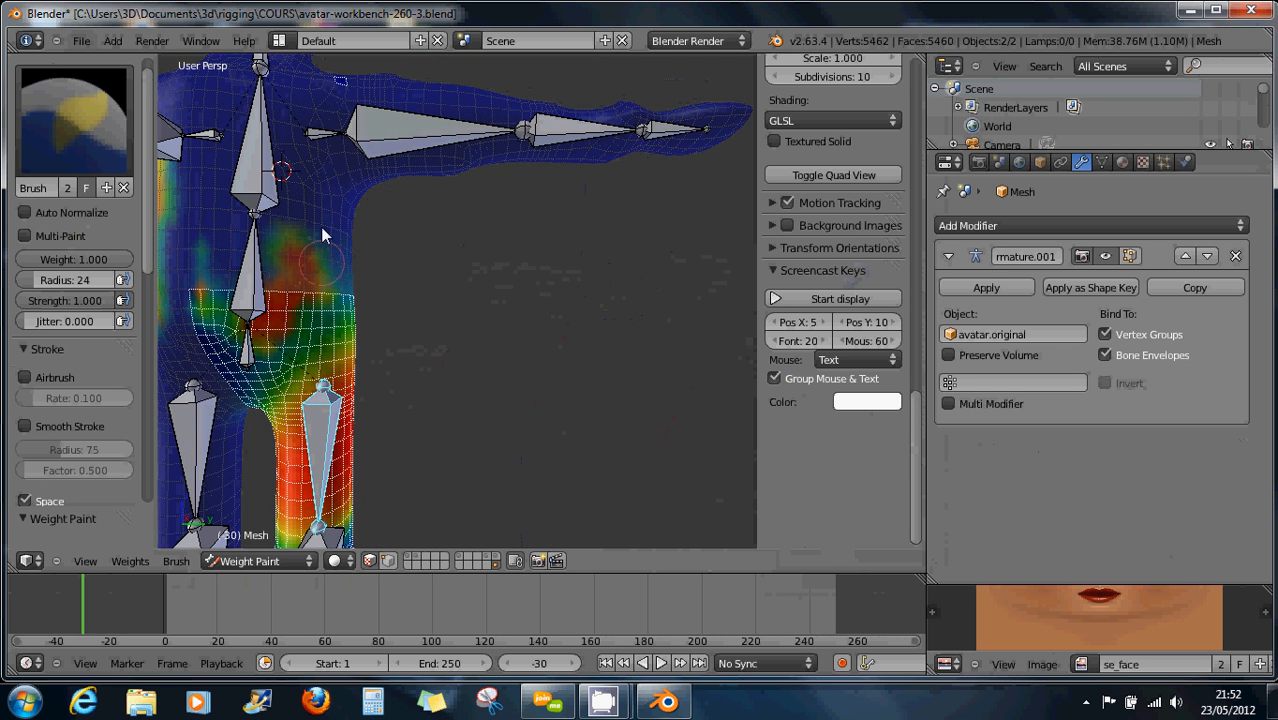
{"action": "right_click", "coordinate": [266, 287]}
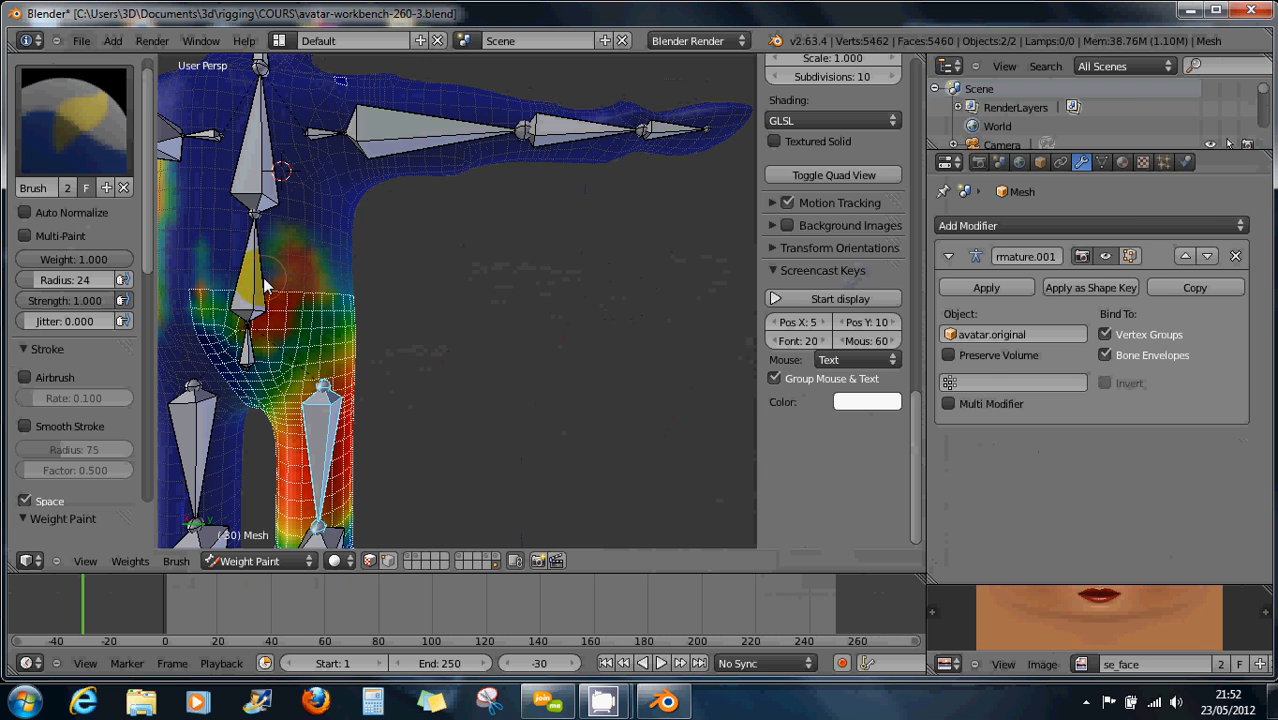
{"action": "left_click_drag", "start_coordinate": [303, 130], "coordinate": [303, 157]}
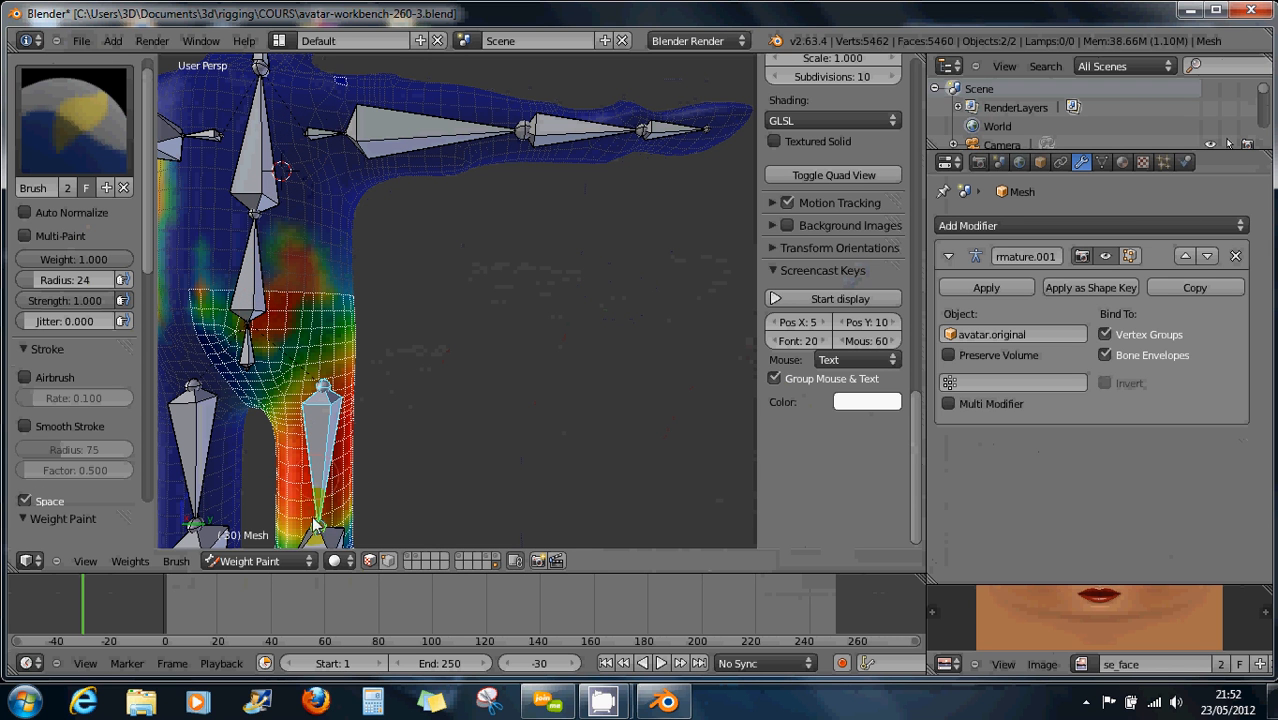
{"action": "left_click", "coordinate": [369, 561]}
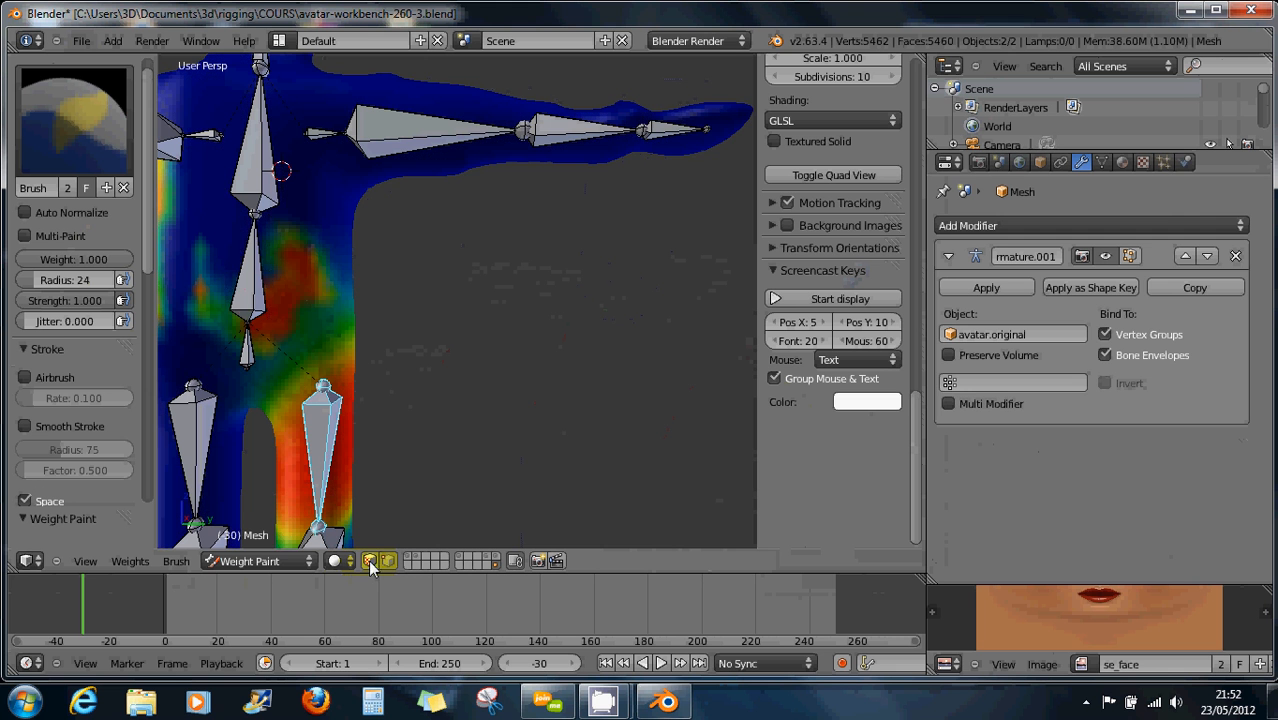
{"action": "left_click", "coordinate": [309, 279]}
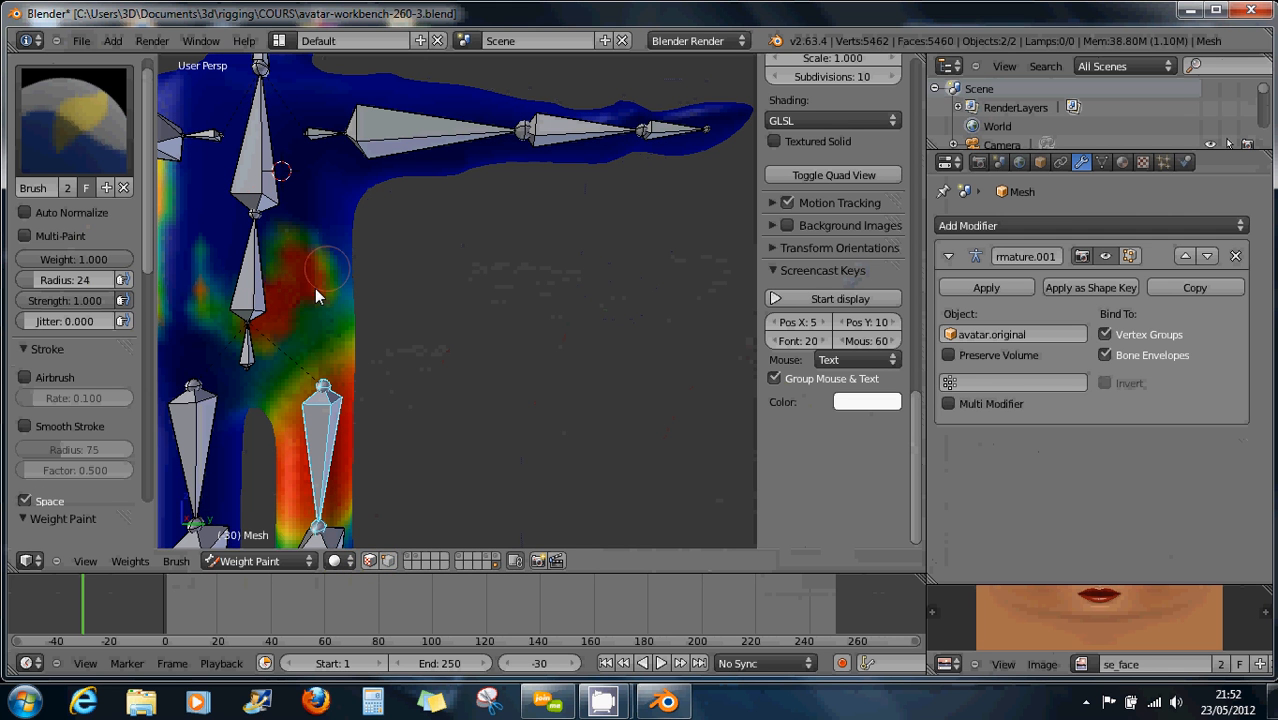
Enter Edit Mode to examine the selected pelvis and leg faces, and return to Weight Paint mode
{"action": "left_click", "coordinate": [256, 561]}
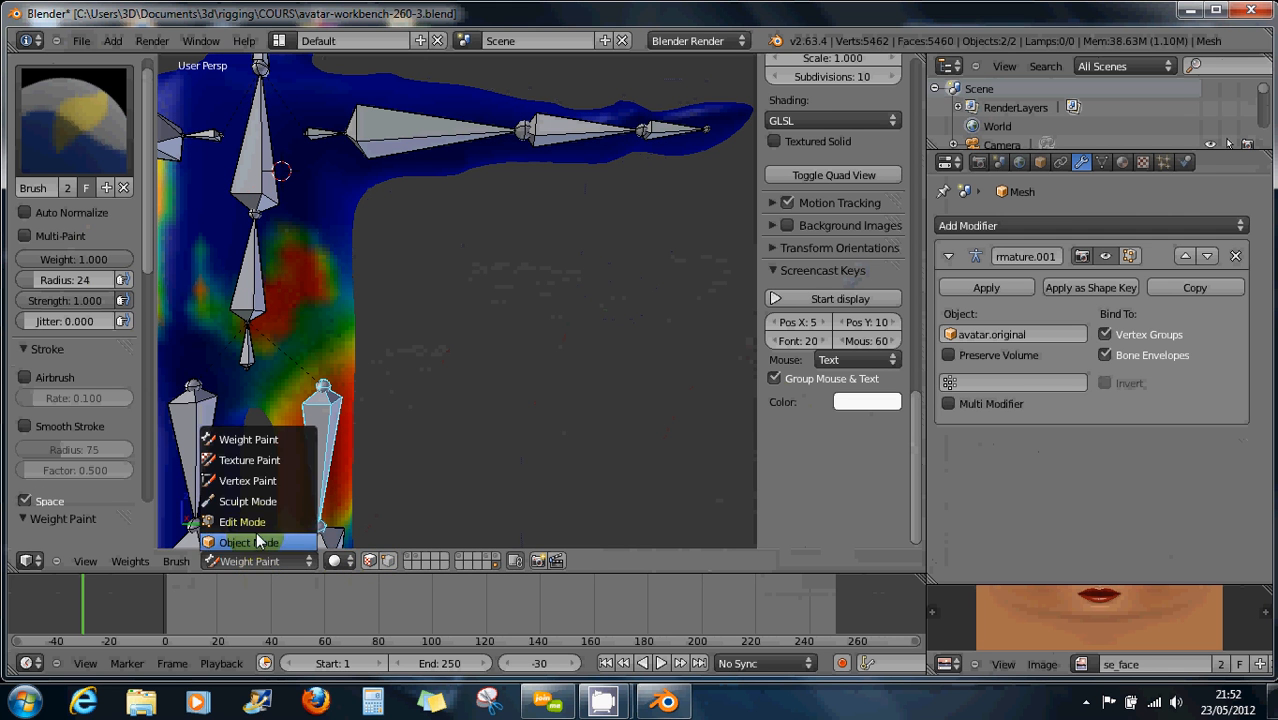
{"action": "left_click", "coordinate": [252, 522]}
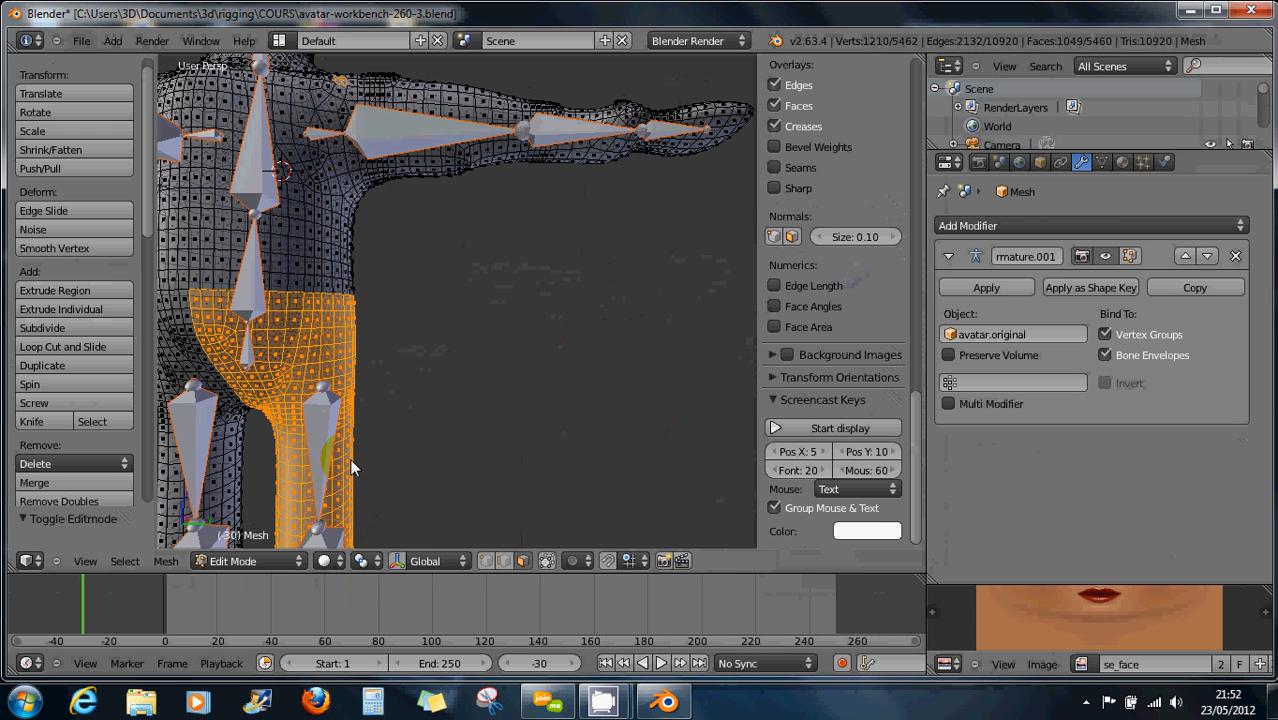
{"action": "scroll", "coordinate": [254, 352], "scroll_direction": "down", "scroll_amount": 1}
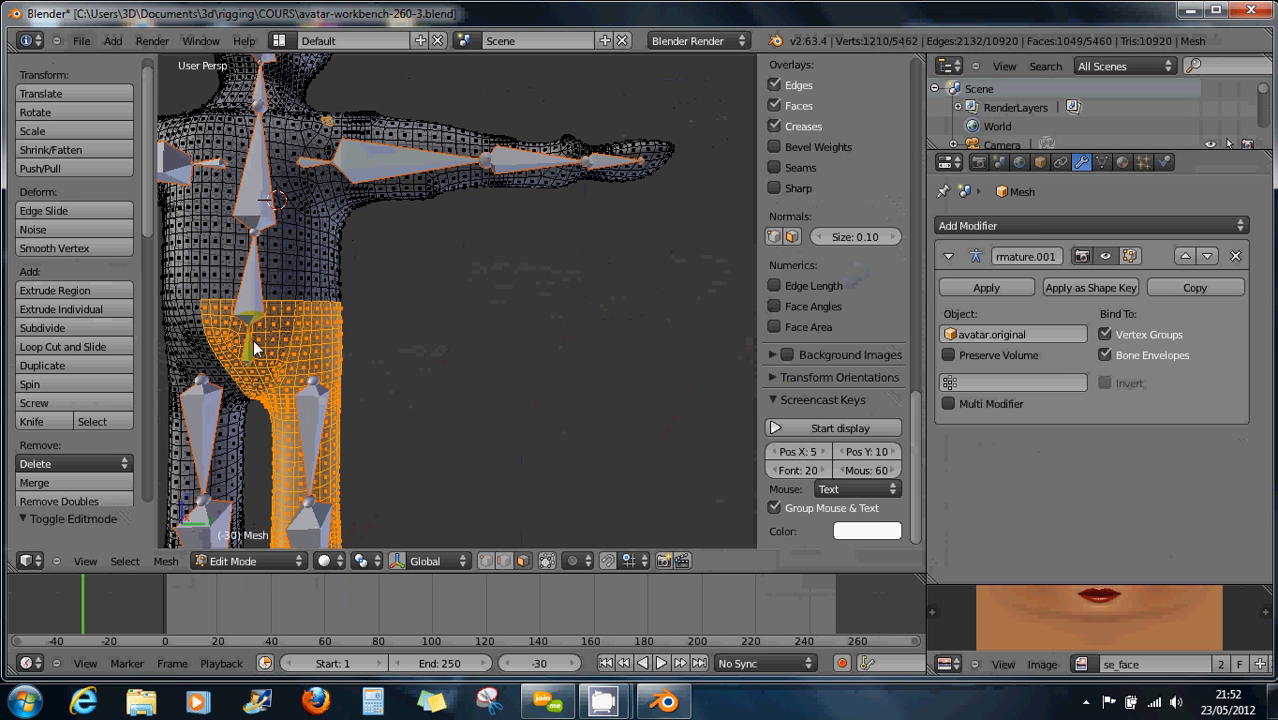
{"action": "middle_click_drag", "start_coordinate": [257, 336], "coordinate": [287, 345]}
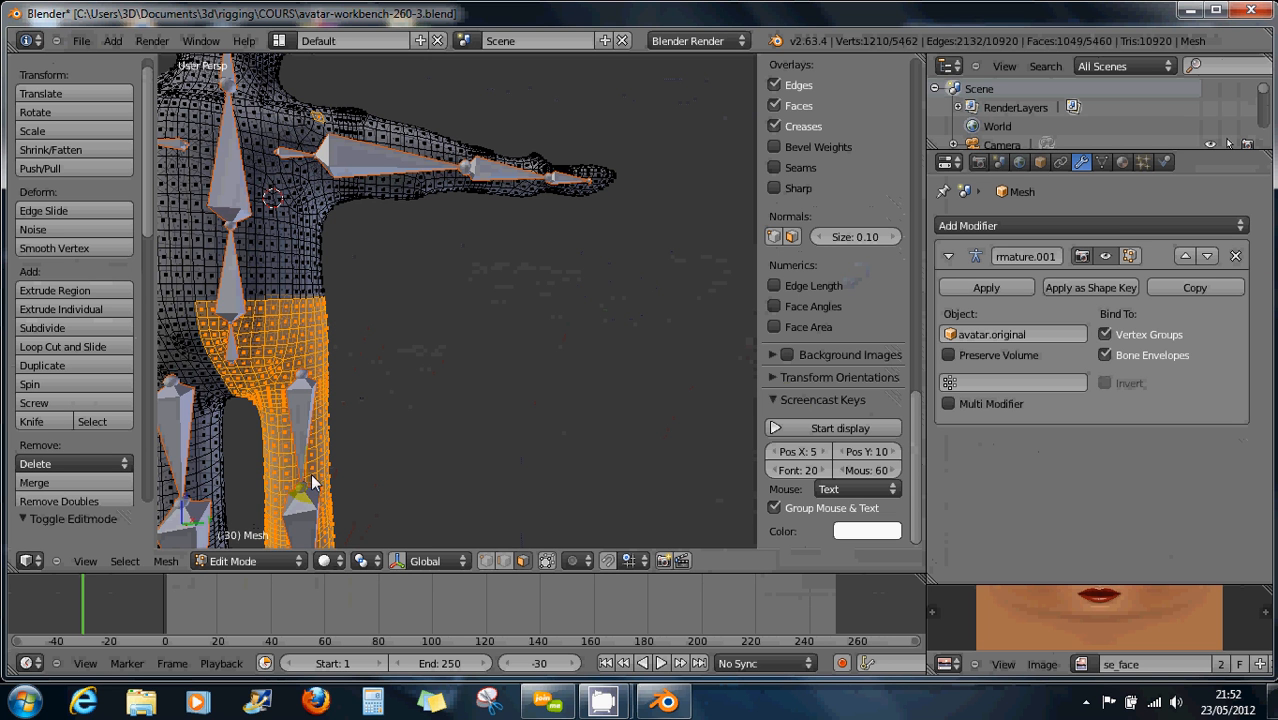
{"action": "left_click", "coordinate": [268, 561]}
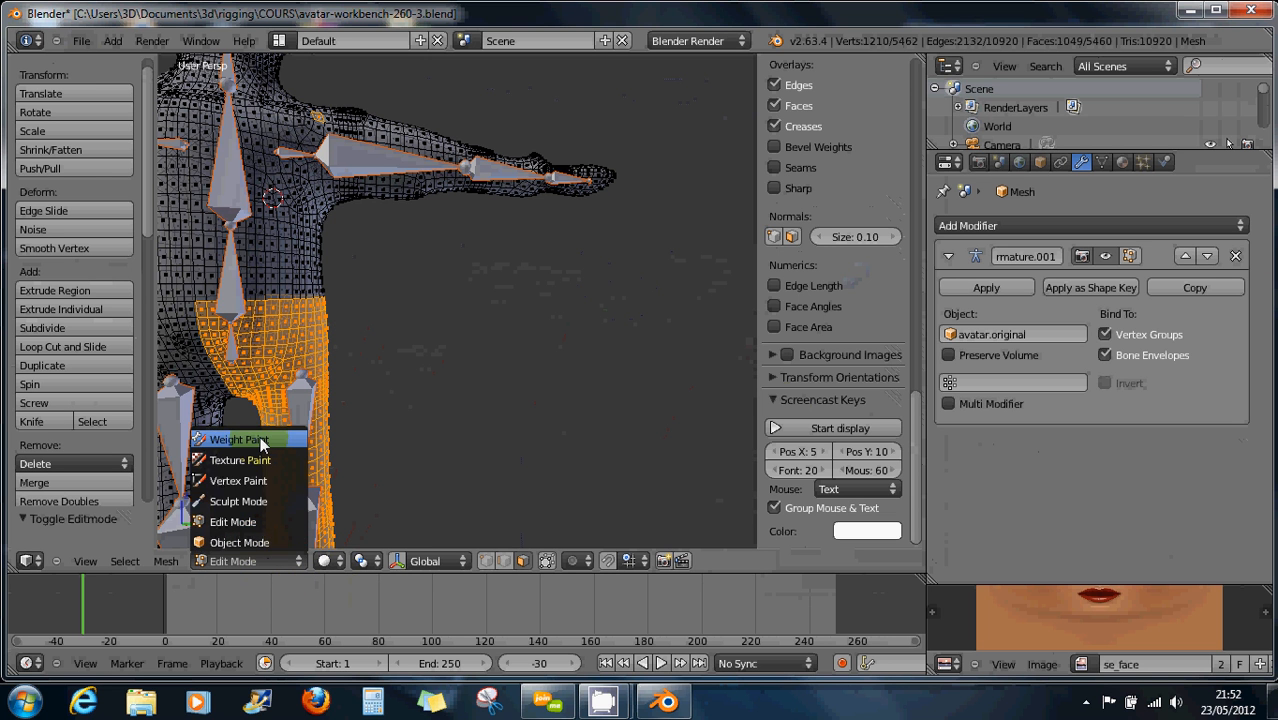
{"action": "left_click", "coordinate": [238, 440]}
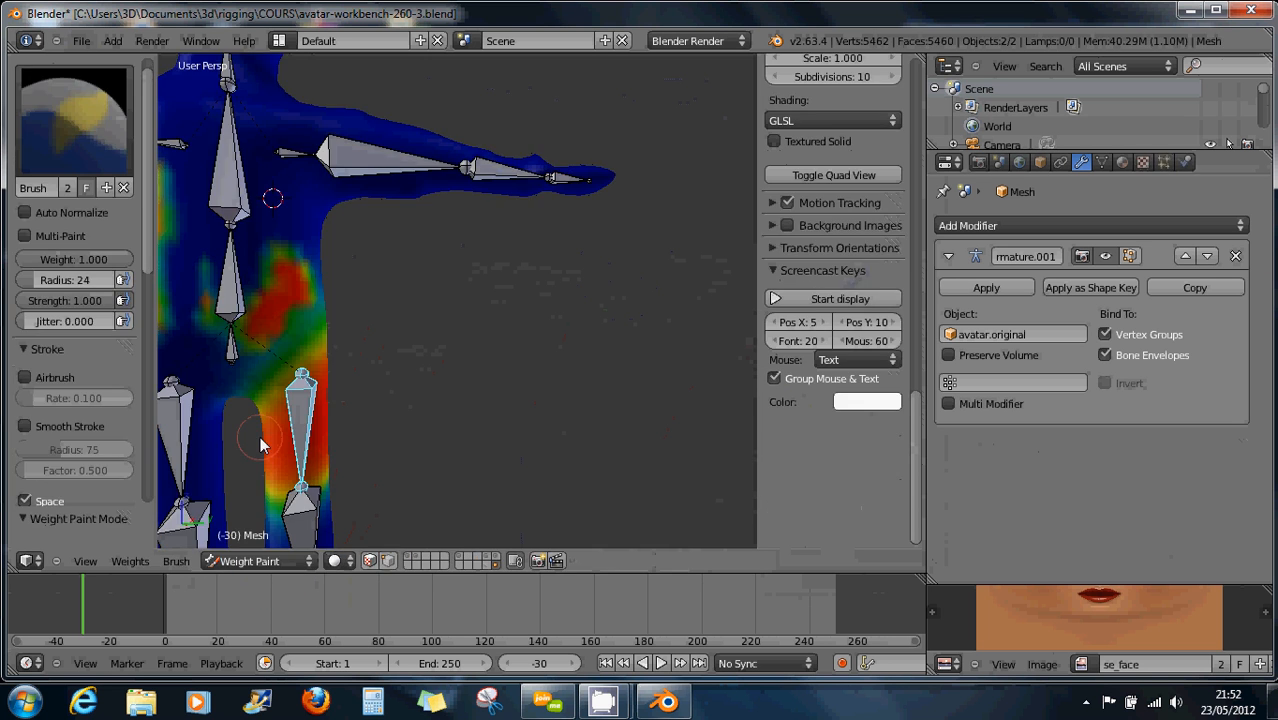
Turn on face selection masking, paint more weight on the selected pelvis faces above the thigh bone, and turn masking off
{"action": "left_click", "coordinate": [370, 562]}
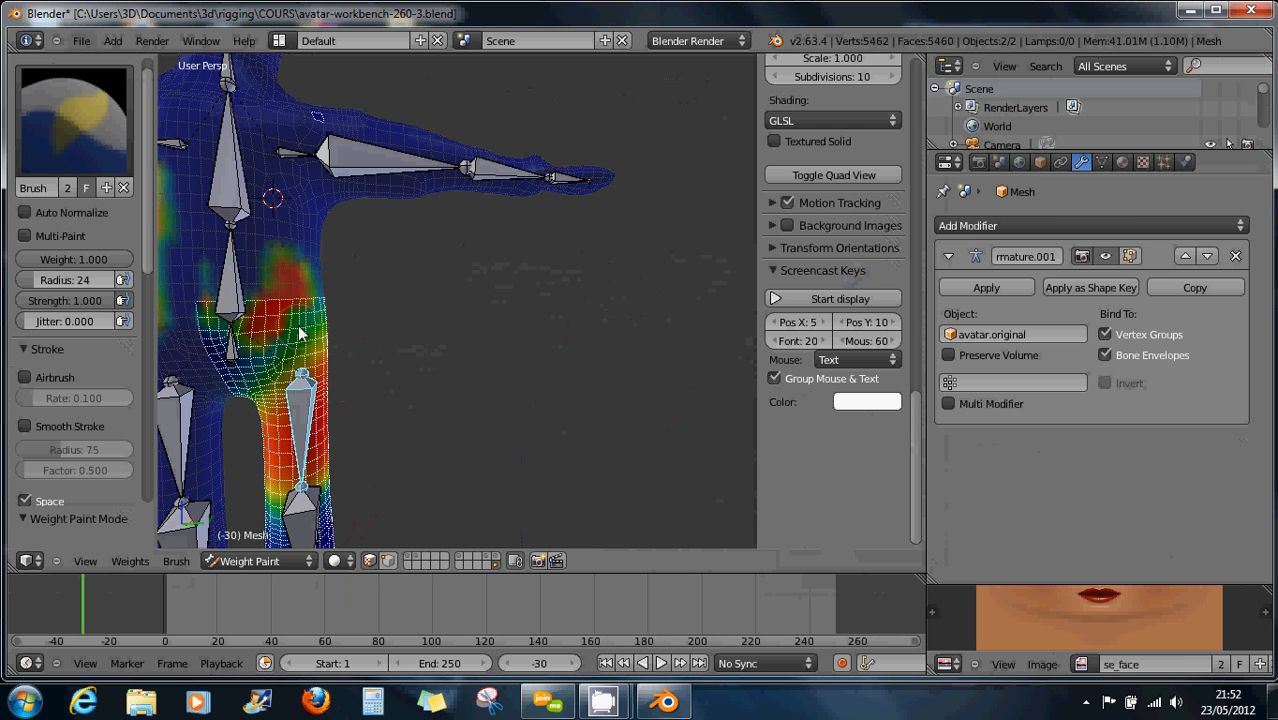
{"action": "left_click_drag", "start_coordinate": [300, 322], "coordinate": [297, 331]}
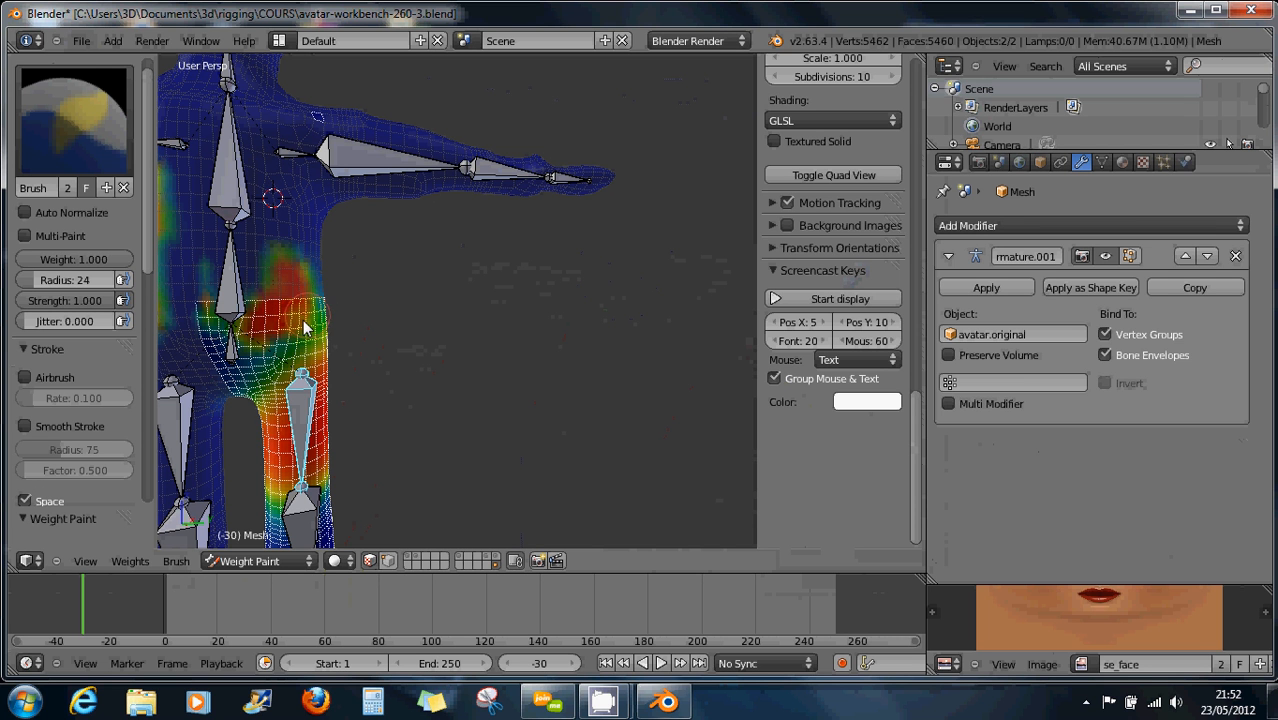
{"action": "left_click", "coordinate": [283, 352]}
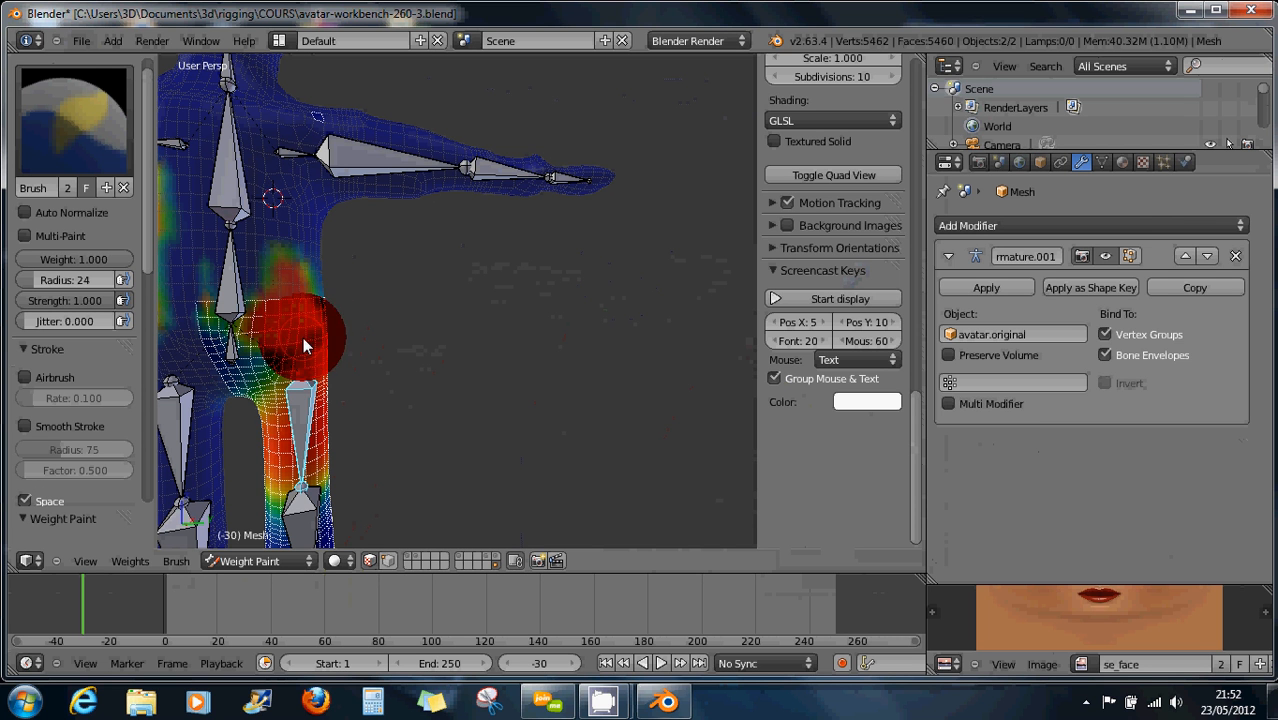
{"action": "left_click", "coordinate": [376, 556]}
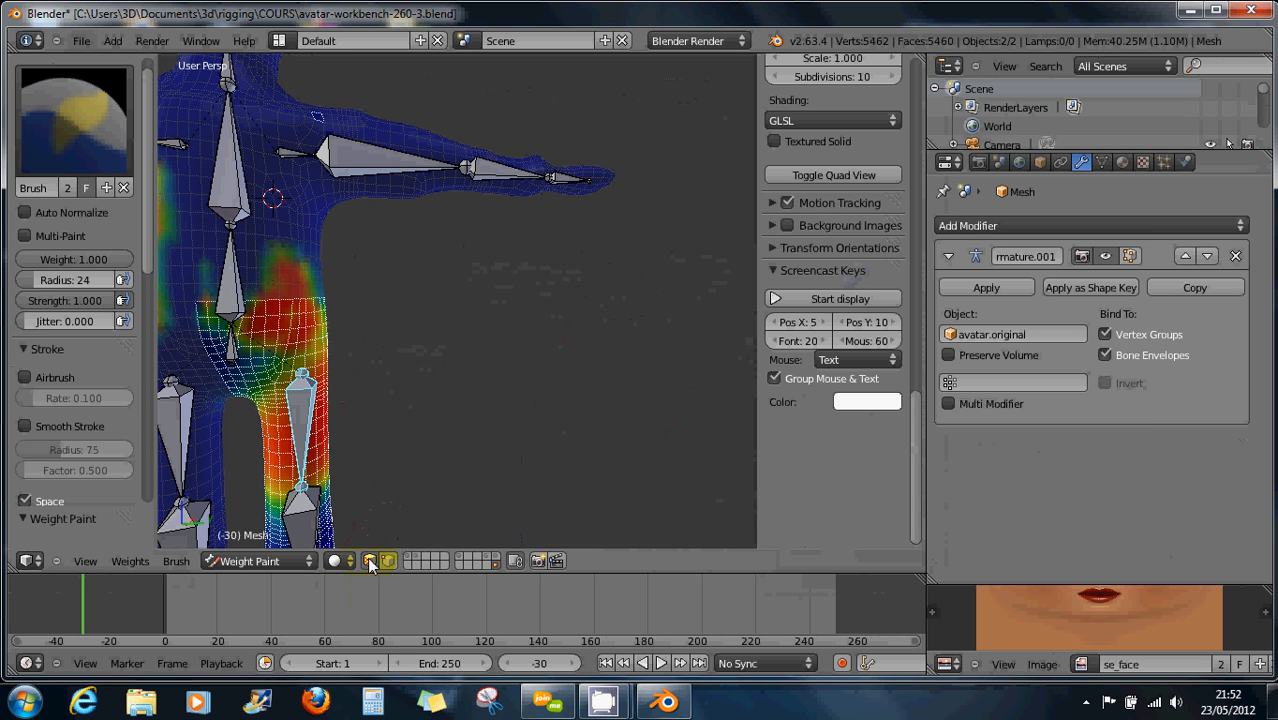
{"action": "left_click", "coordinate": [369, 562]}
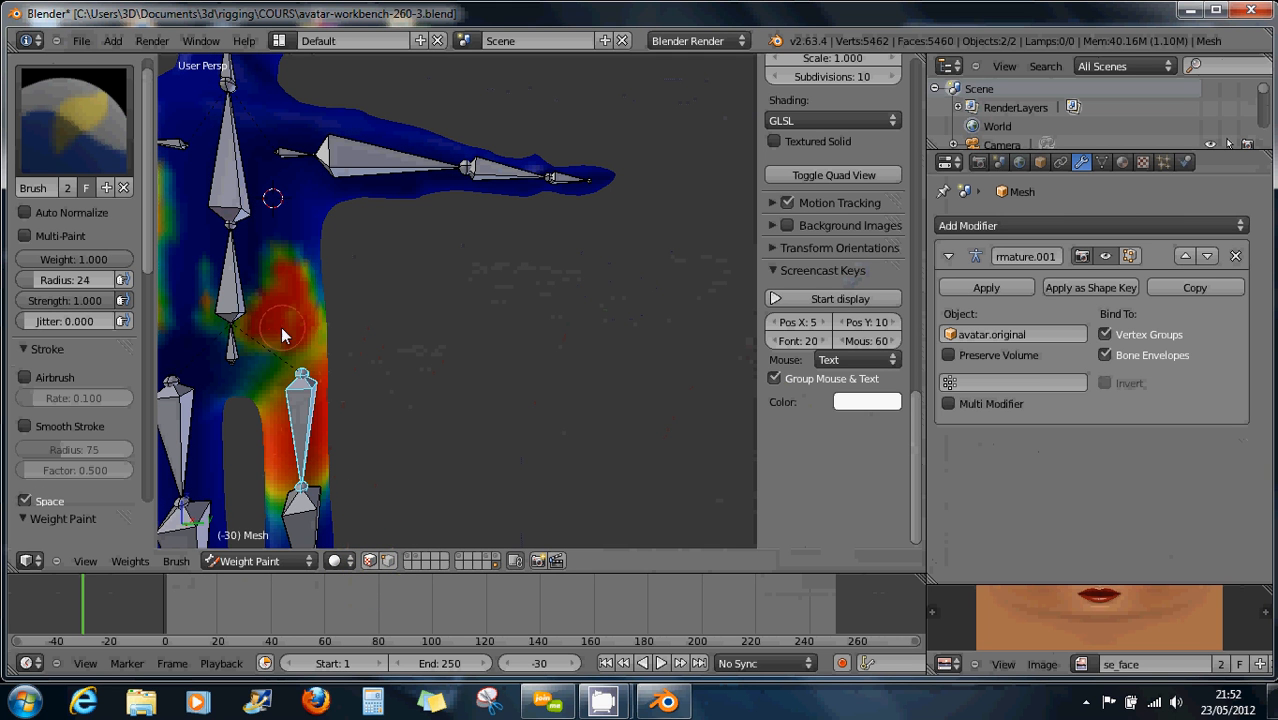
Turn on vertex selection masking and paint weight over the selected torso vertices up to the chest and over the unselected vertices beside them
{"action": "left_click", "coordinate": [369, 561]}
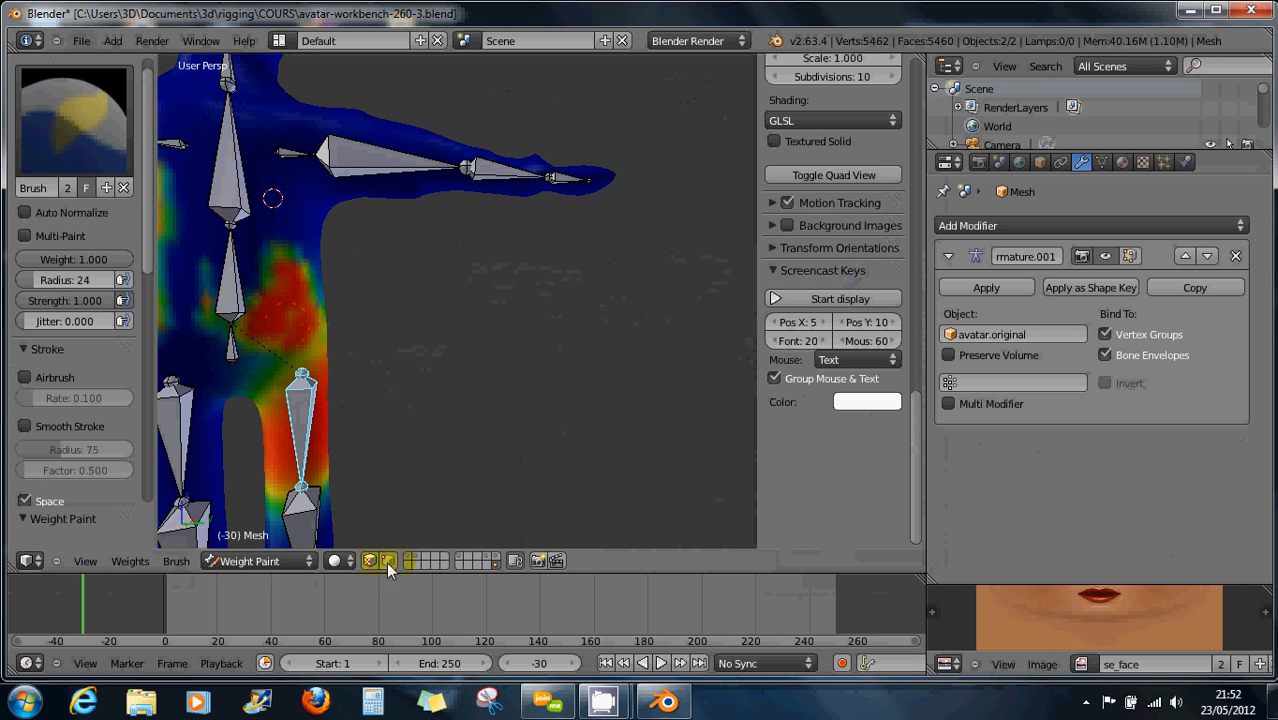
{"action": "left_click", "coordinate": [388, 561]}
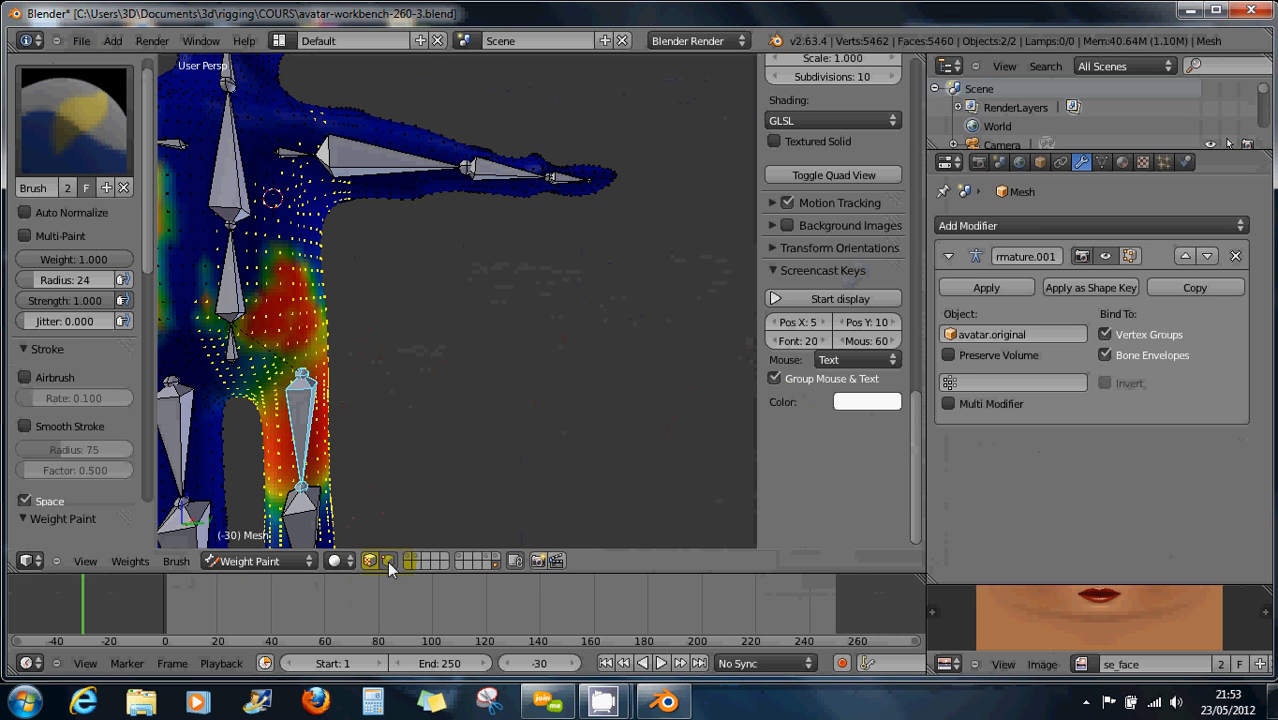
{"action": "scroll", "coordinate": [320, 335], "scroll_direction": "up", "scroll_amount": 2}
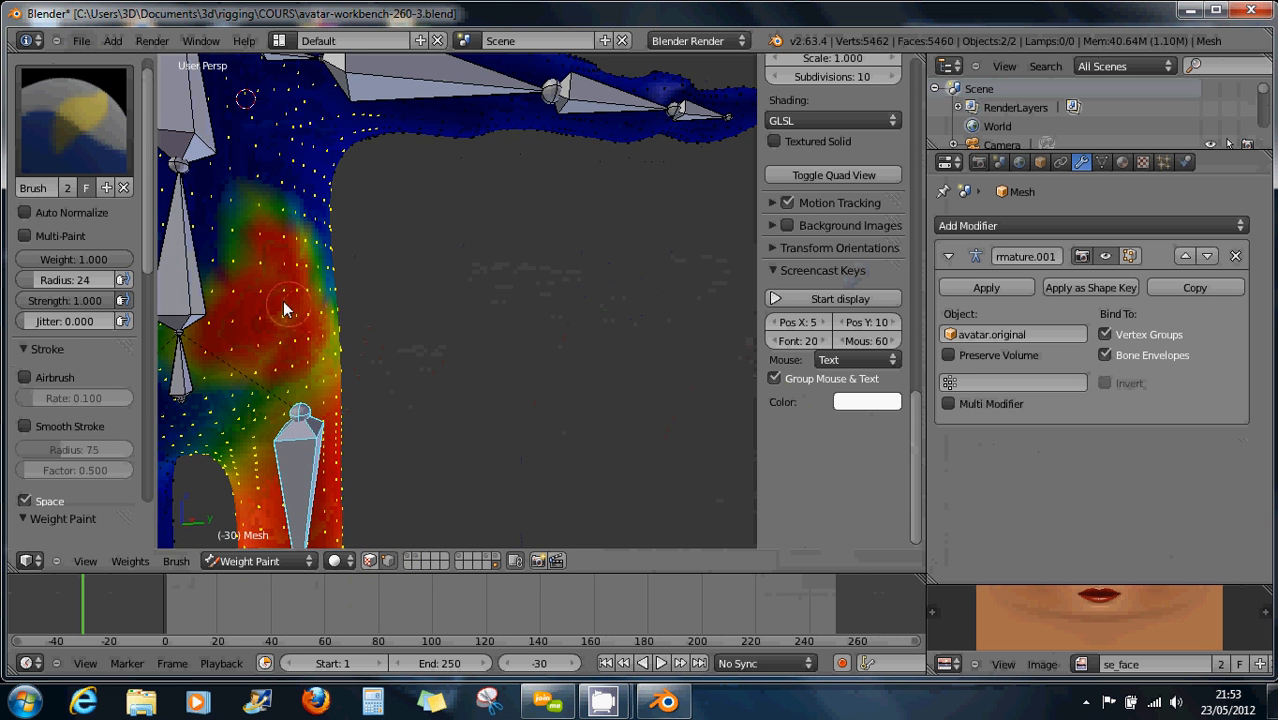
{"action": "scroll", "coordinate": [285, 305], "scroll_direction": "down", "scroll_amount": 1}
{"action": "mouse_move", "coordinate": [326, 318]}
{"action": "middle_mouse_down"}
{"action": "mouse_move", "coordinate": [229, 308]}
{"action": "mouse_move", "coordinate": [362, 319]}
{"action": "mouse_move", "coordinate": [420, 339]}
{"action": "mouse_move", "coordinate": [342, 322]}
{"action": "middle_mouse_up"}
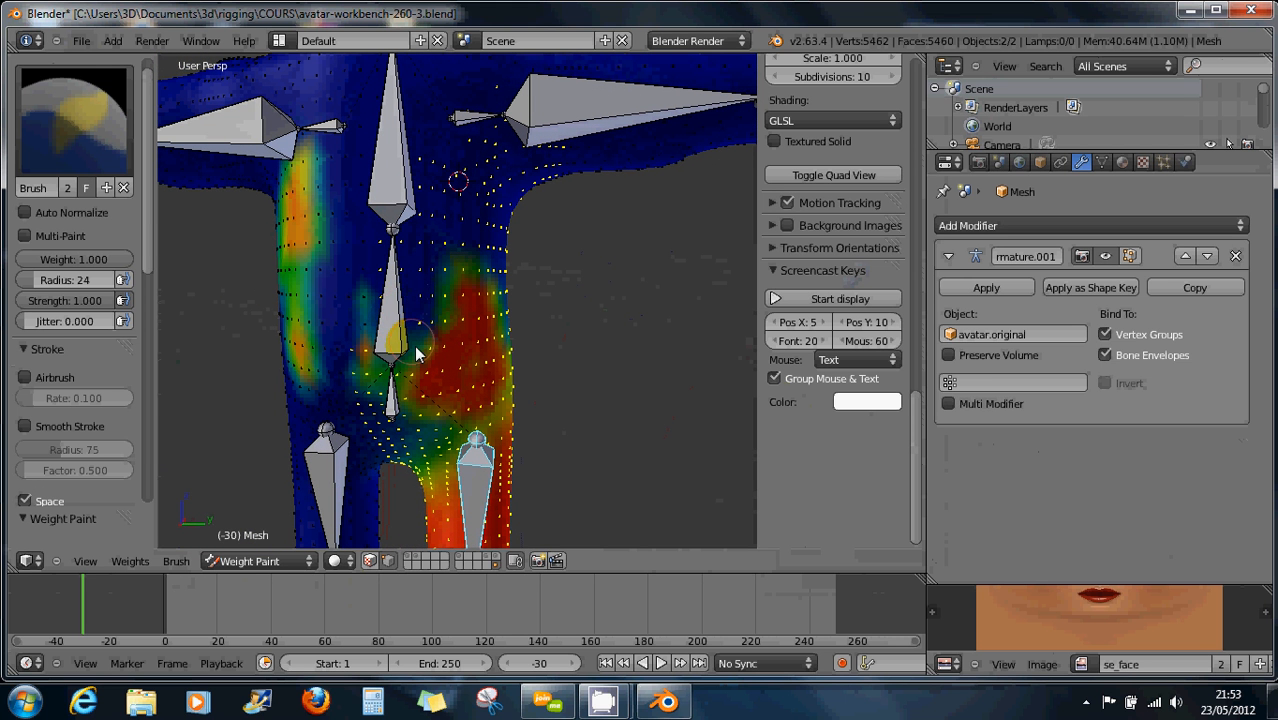
{"action": "left_click", "coordinate": [407, 292]}
{"action": "mouse_move", "coordinate": [417, 303]}
{"action": "left_mouse_down"}
{"action": "mouse_move", "coordinate": [422, 280]}
{"action": "mouse_move", "coordinate": [398, 296]}
{"action": "left_mouse_up"}
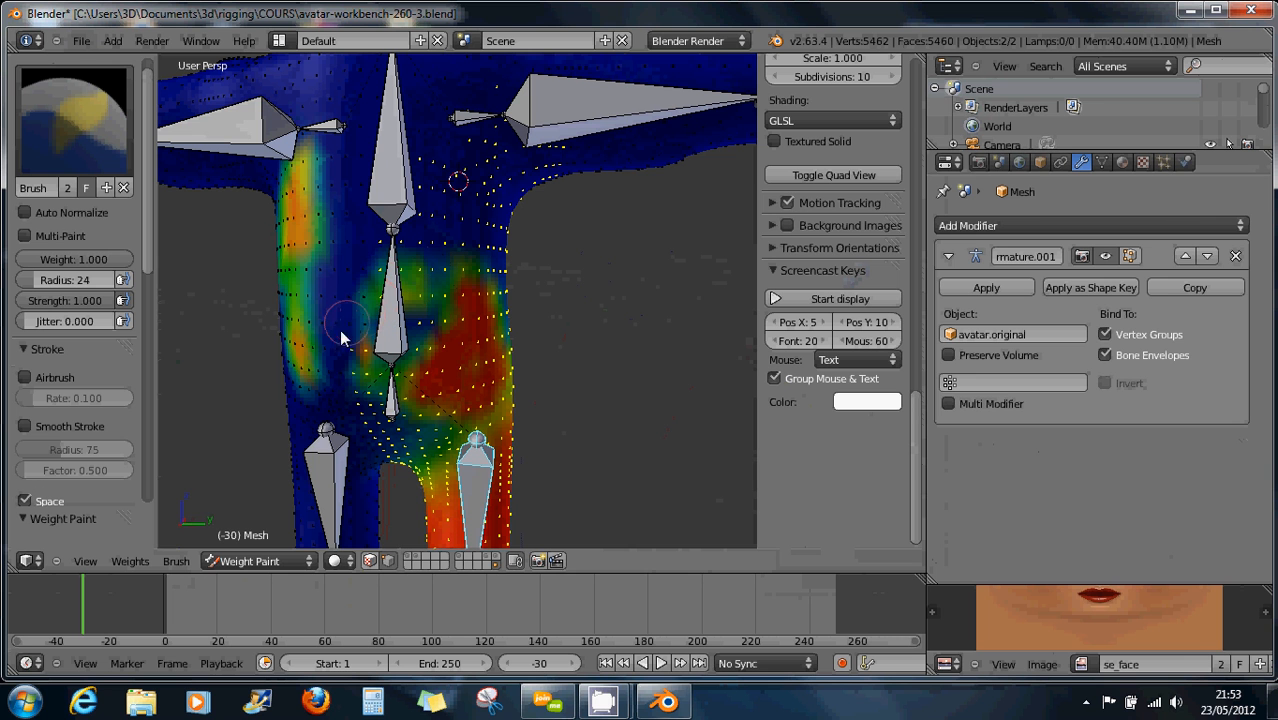
{"action": "mouse_move", "coordinate": [348, 336]}
{"action": "left_mouse_down"}
{"action": "mouse_move", "coordinate": [344, 325]}
{"action": "mouse_move", "coordinate": [318, 343]}
{"action": "mouse_move", "coordinate": [337, 313]}
{"action": "left_mouse_up"}
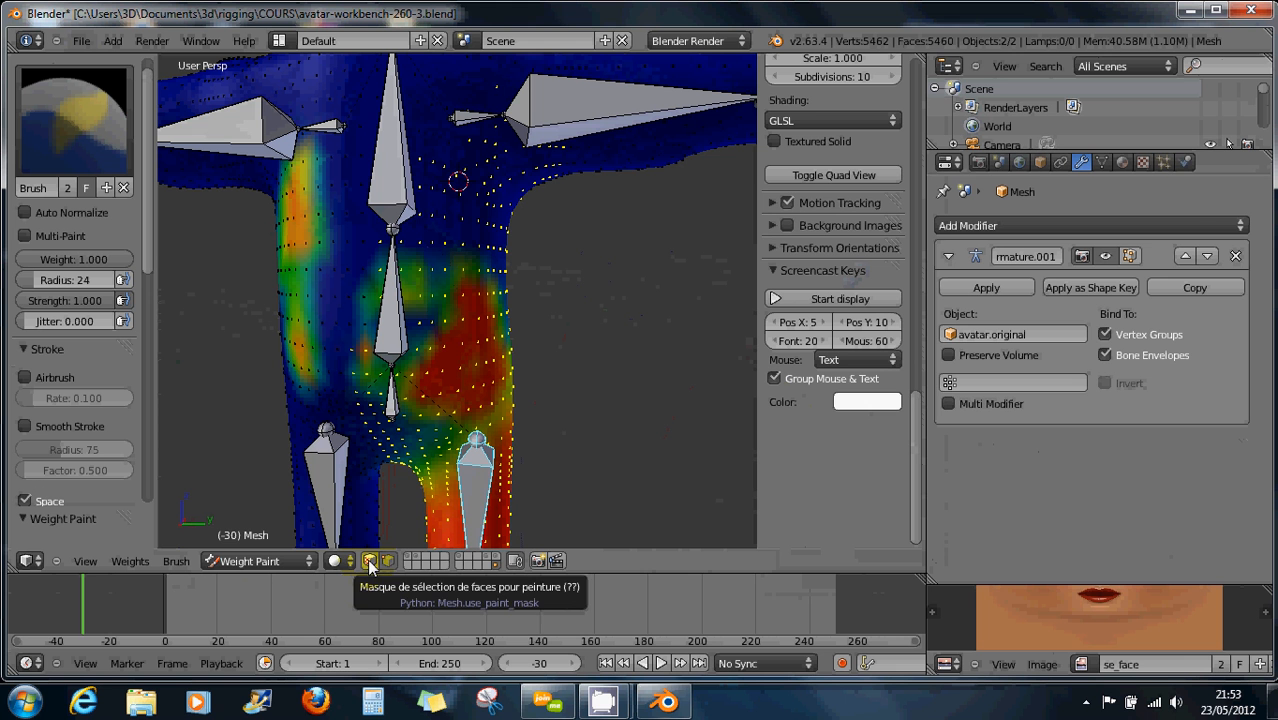
{"action": "mouse_move", "coordinate": [436, 262]}
{"action": "left_mouse_down"}
{"action": "mouse_move", "coordinate": [432, 225]}
{"action": "mouse_move", "coordinate": [481, 243]}
{"action": "mouse_move", "coordinate": [410, 268]}
{"action": "mouse_move", "coordinate": [494, 216]}
{"action": "mouse_move", "coordinate": [492, 317]}
{"action": "left_mouse_up"}
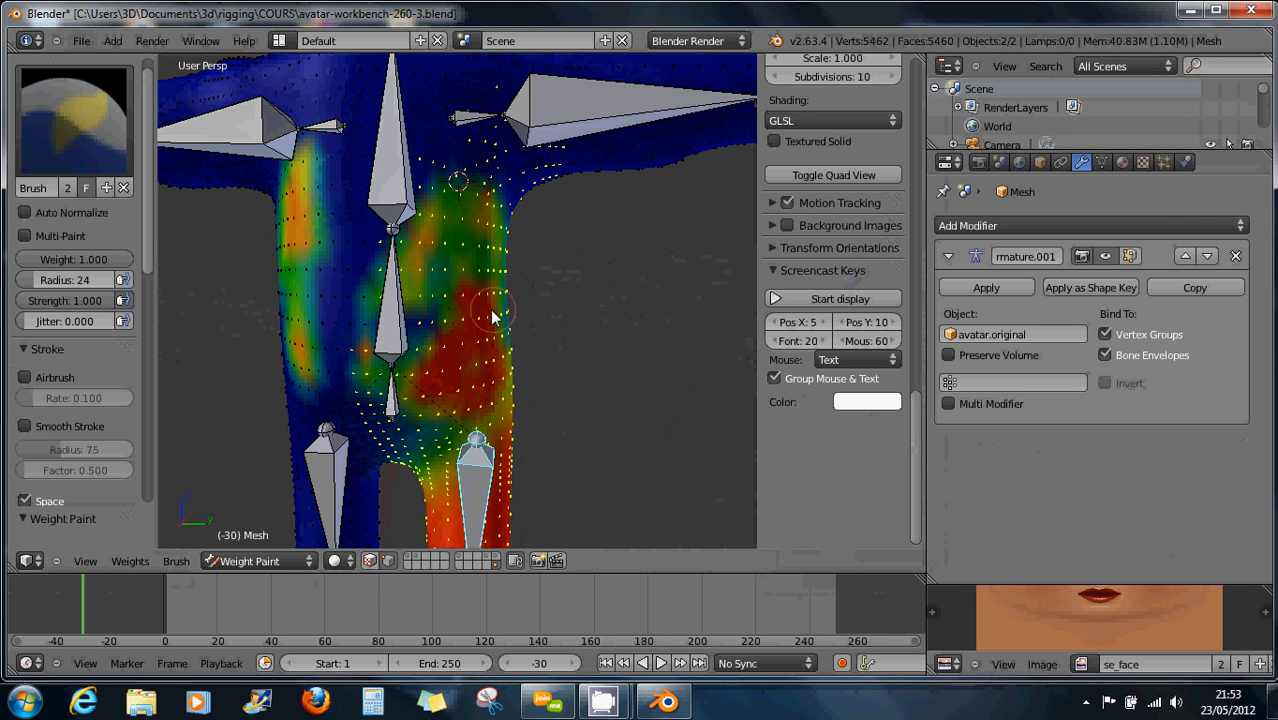
Add more weight to the masked torso vertices beside the spine bone, and select a single vertex in the painted patch on the opposite side
{"action": "middle_click_drag", "start_coordinate": [492, 317], "coordinate": [420, 315]}
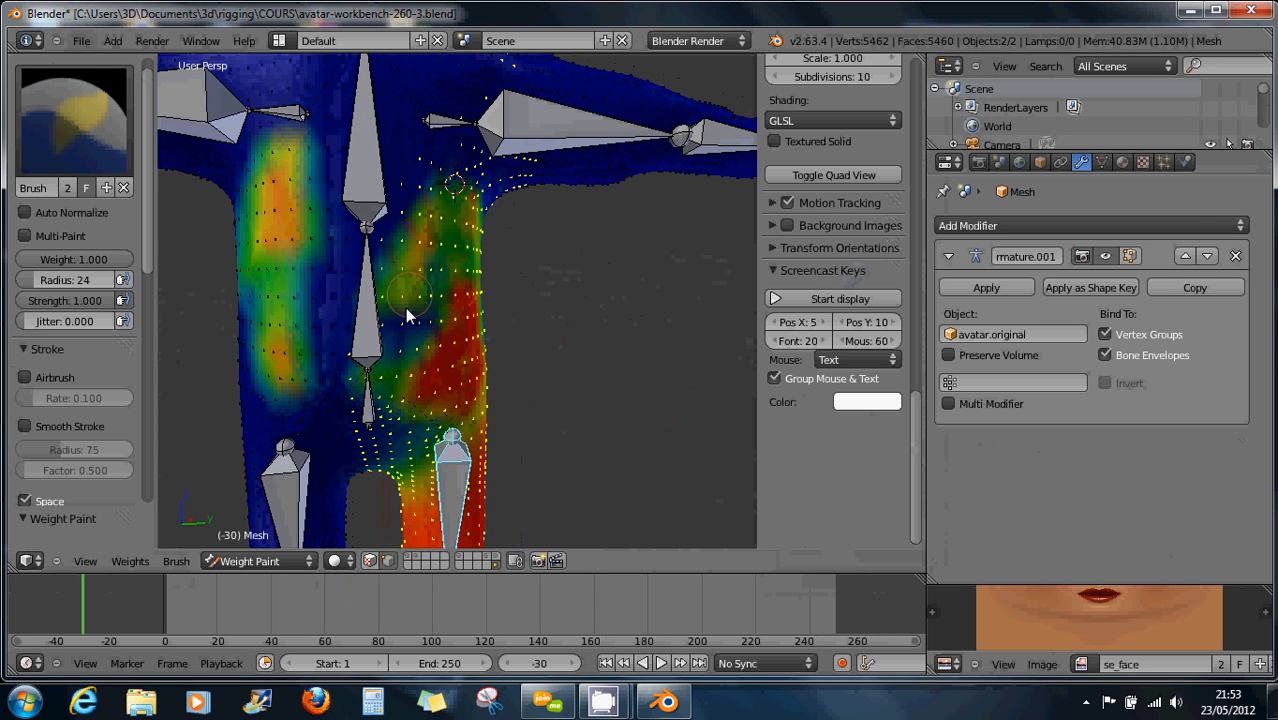
{"action": "key", "text": "ctrl+z"}
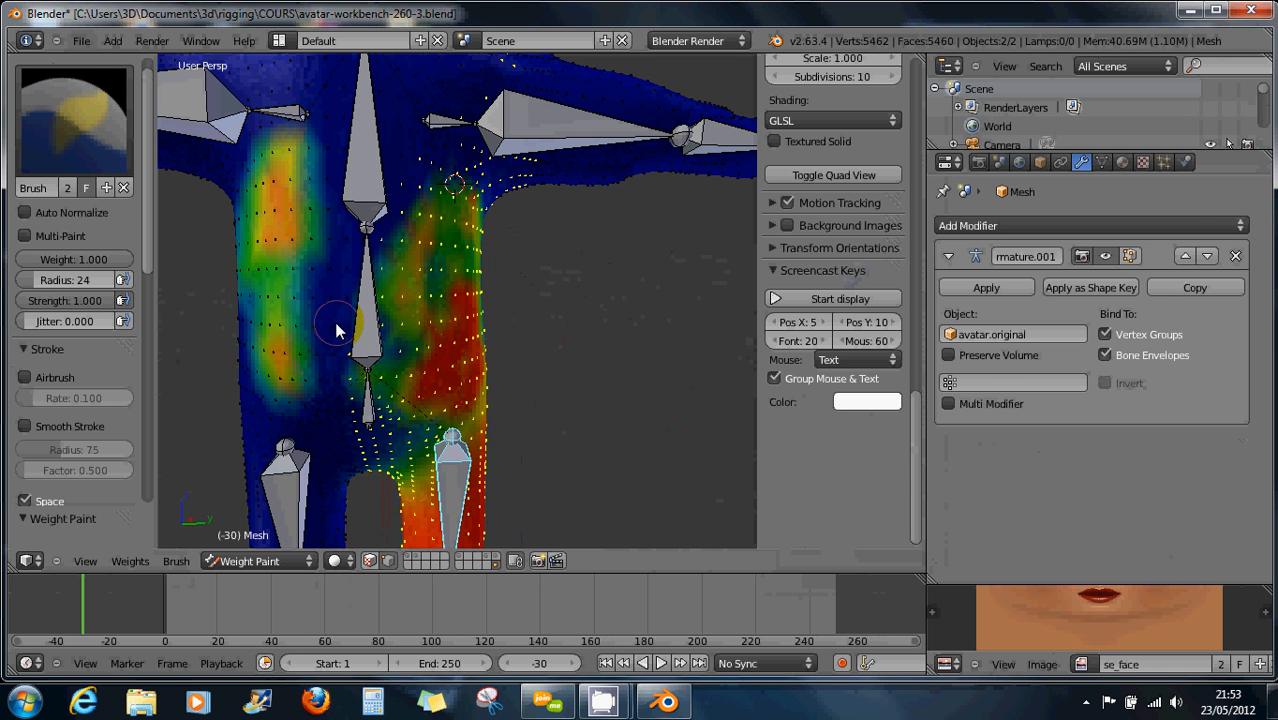
{"action": "right_click", "coordinate": [290, 327]}
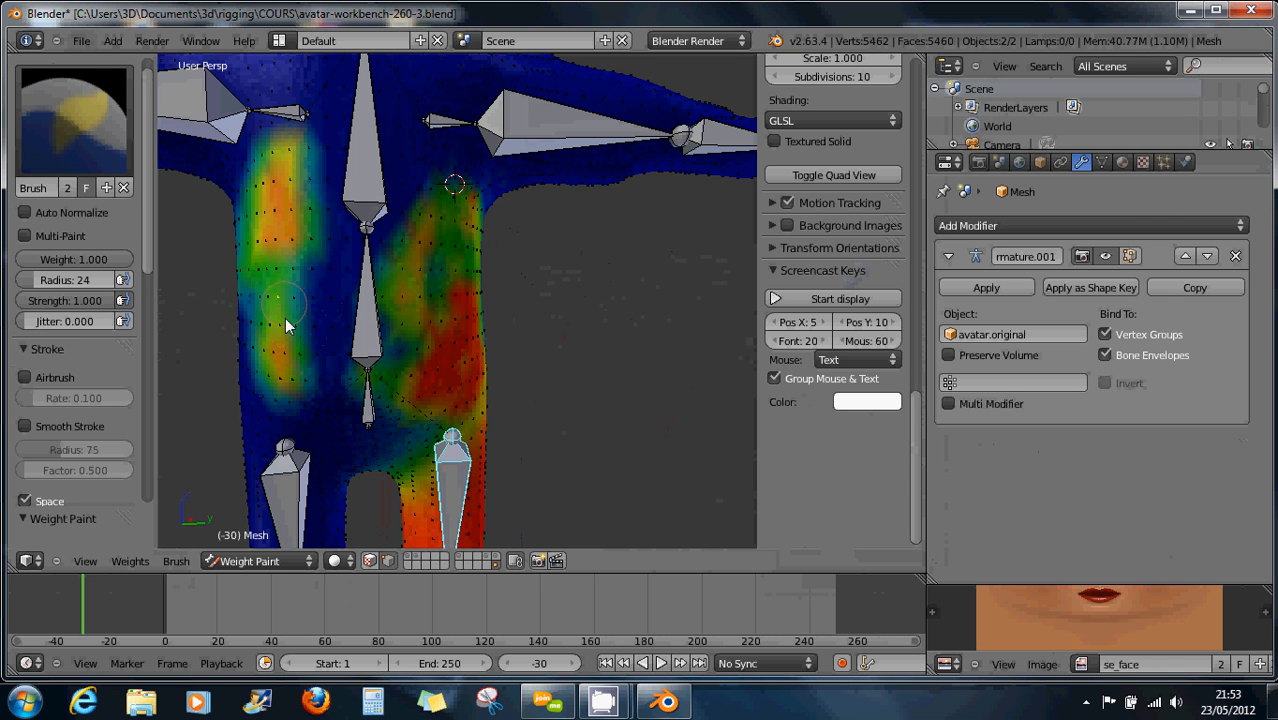
Circle-select a band of vertices across the lower torso and paint weight over them on both sides of the spine bone
{"action": "key", "text": "g"}
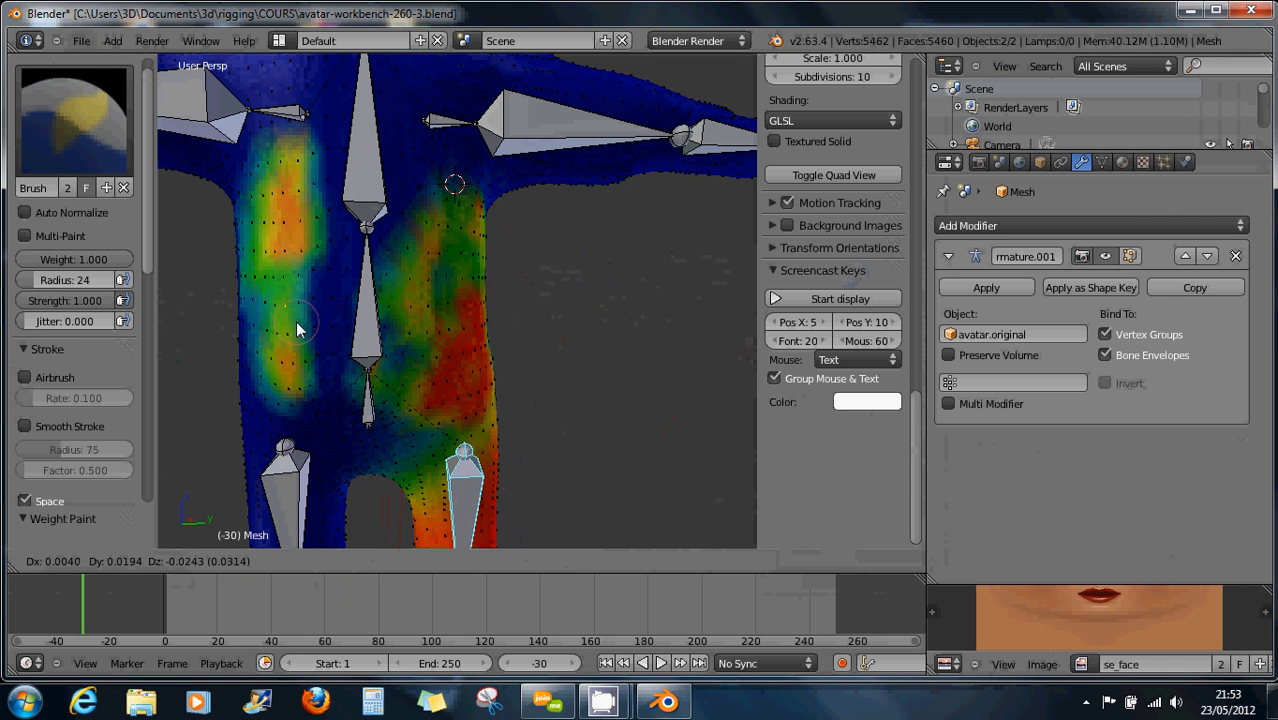
{"action": "right_click", "coordinate": [301, 321]}
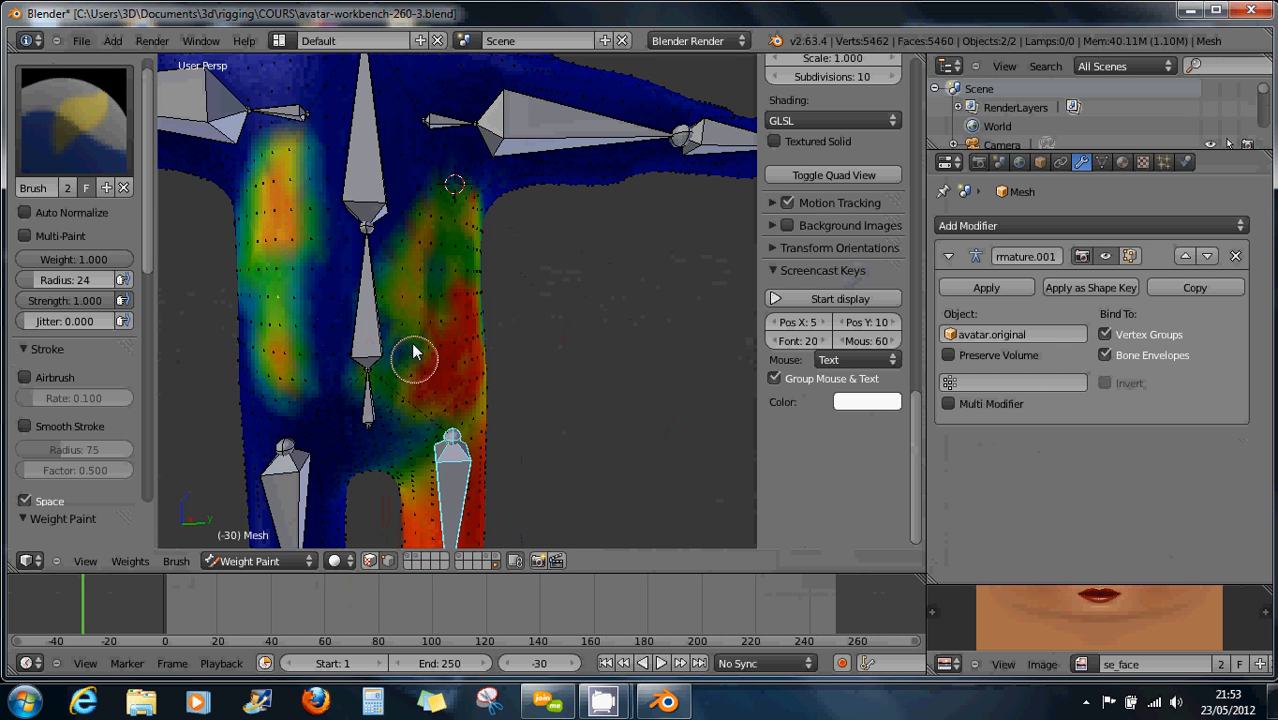
{"action": "mouse_move", "coordinate": [376, 328]}
{"action": "left_mouse_down"}
{"action": "mouse_move", "coordinate": [349, 333]}
{"action": "mouse_move", "coordinate": [348, 300]}
{"action": "mouse_move", "coordinate": [298, 291]}
{"action": "mouse_move", "coordinate": [308, 277]}
{"action": "mouse_move", "coordinate": [411, 342]}
{"action": "mouse_move", "coordinate": [308, 282]}
{"action": "mouse_move", "coordinate": [312, 295]}
{"action": "left_mouse_up"}
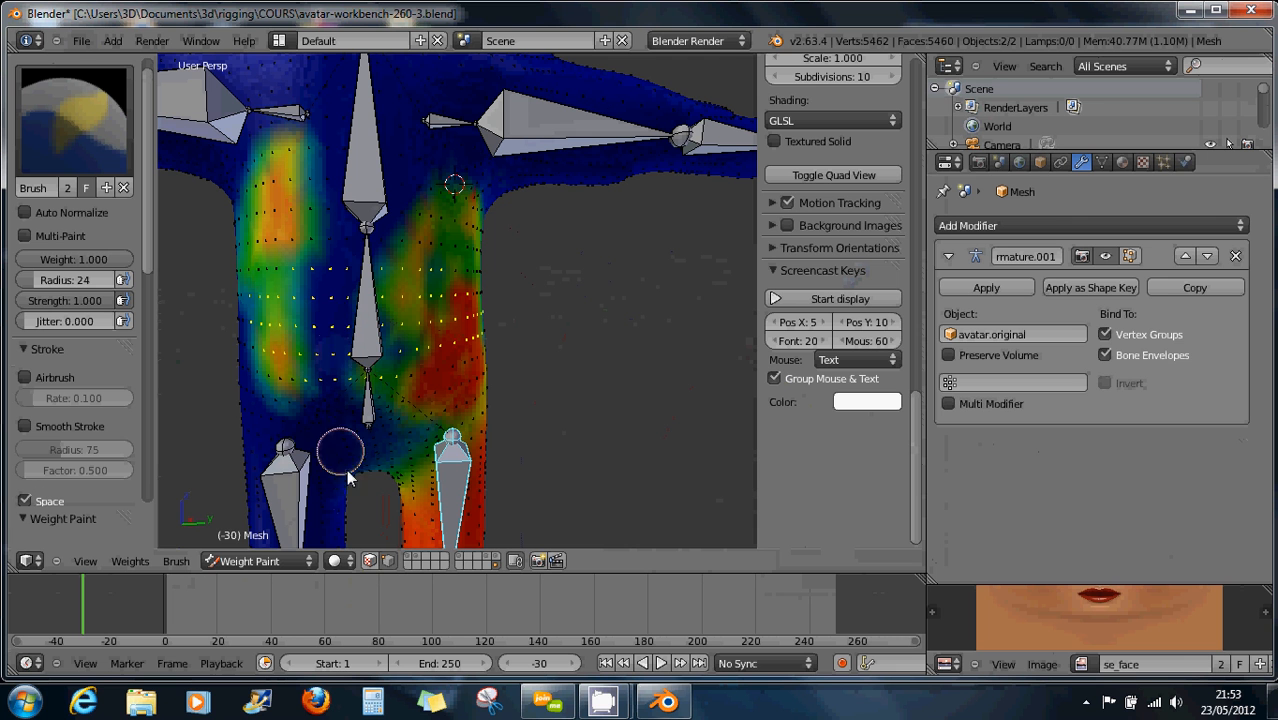
{"action": "right_click", "coordinate": [365, 342]}
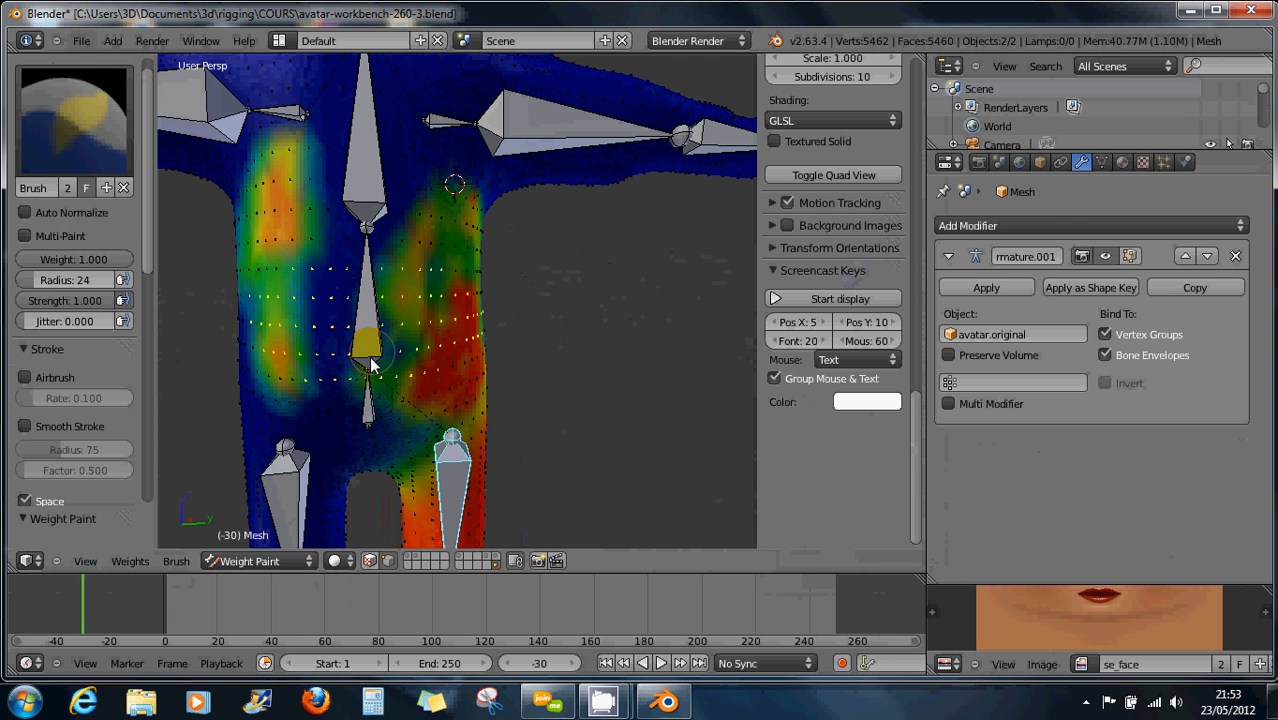
{"action": "mouse_move", "coordinate": [335, 338]}
{"action": "left_mouse_down"}
{"action": "mouse_move", "coordinate": [318, 339]}
{"action": "mouse_move", "coordinate": [326, 301]}
{"action": "mouse_move", "coordinate": [378, 292]}
{"action": "mouse_move", "coordinate": [349, 275]}
{"action": "mouse_move", "coordinate": [285, 278]}
{"action": "mouse_move", "coordinate": [433, 304]}
{"action": "mouse_move", "coordinate": [277, 328]}
{"action": "mouse_move", "coordinate": [388, 370]}
{"action": "mouse_move", "coordinate": [302, 362]}
{"action": "mouse_move", "coordinate": [392, 330]}
{"action": "mouse_move", "coordinate": [299, 342]}
{"action": "left_mouse_up"}
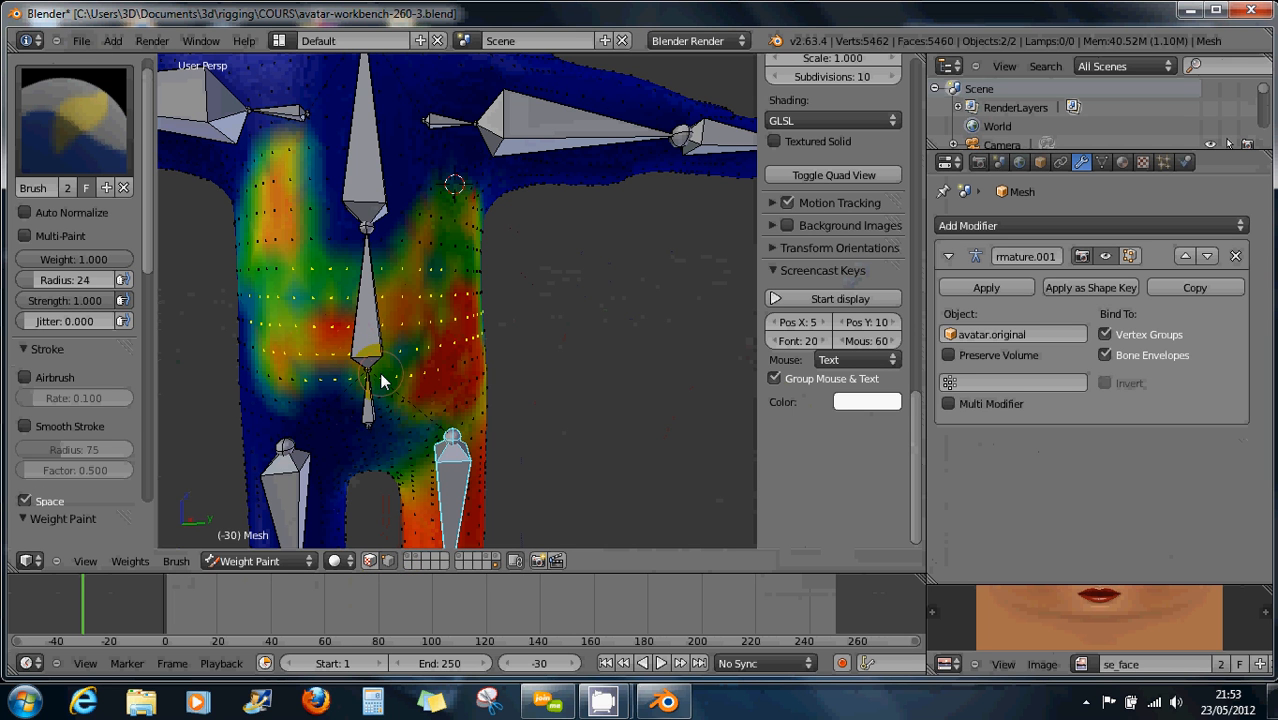
Switch to face selection masking and check the selected pelvis and leg faces in Edit Mode before returning to Weight Paint mode
{"action": "left_click", "coordinate": [388, 562]}
{"action": "left_click", "coordinate": [372, 563]}
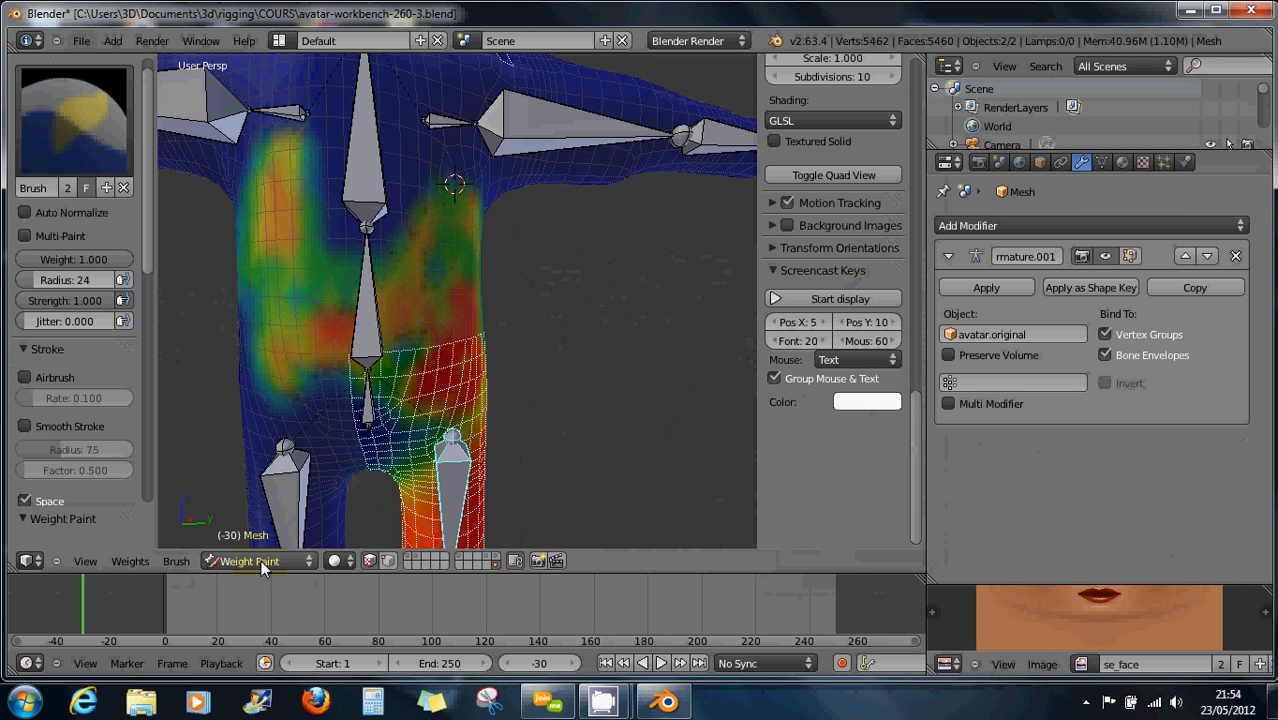
{"action": "left_click", "coordinate": [293, 562]}
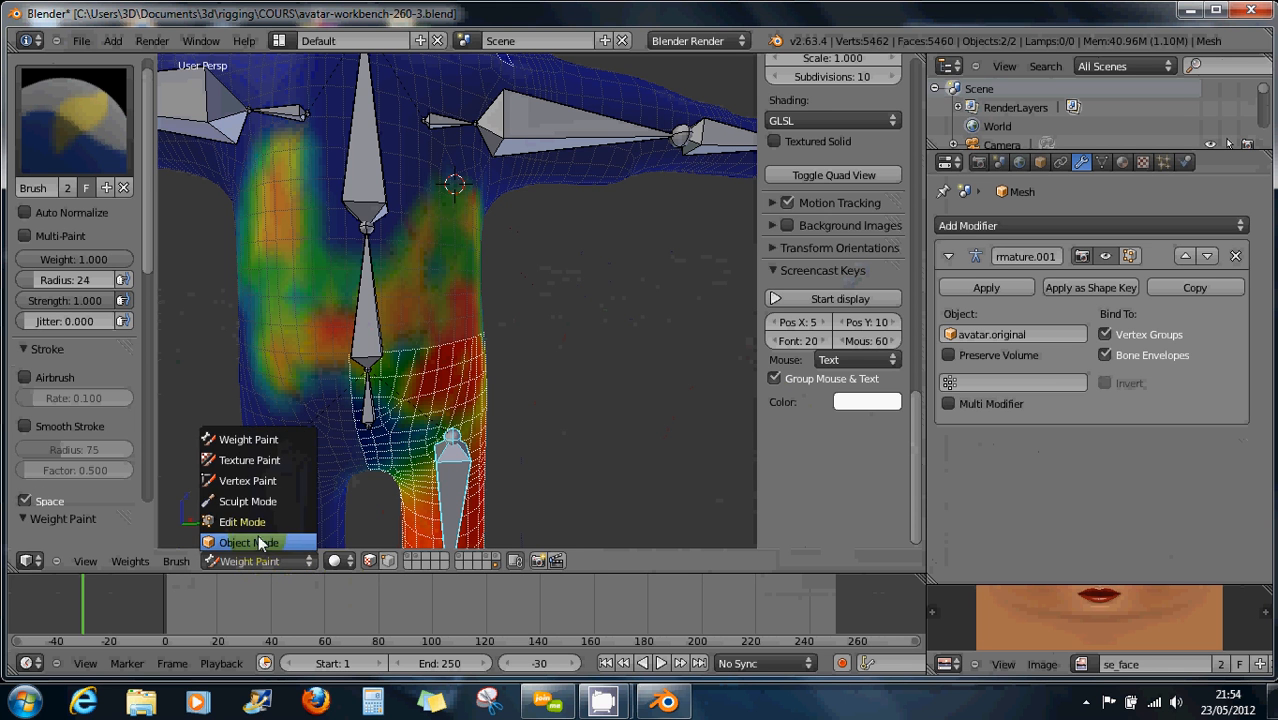
{"action": "left_click", "coordinate": [255, 526]}
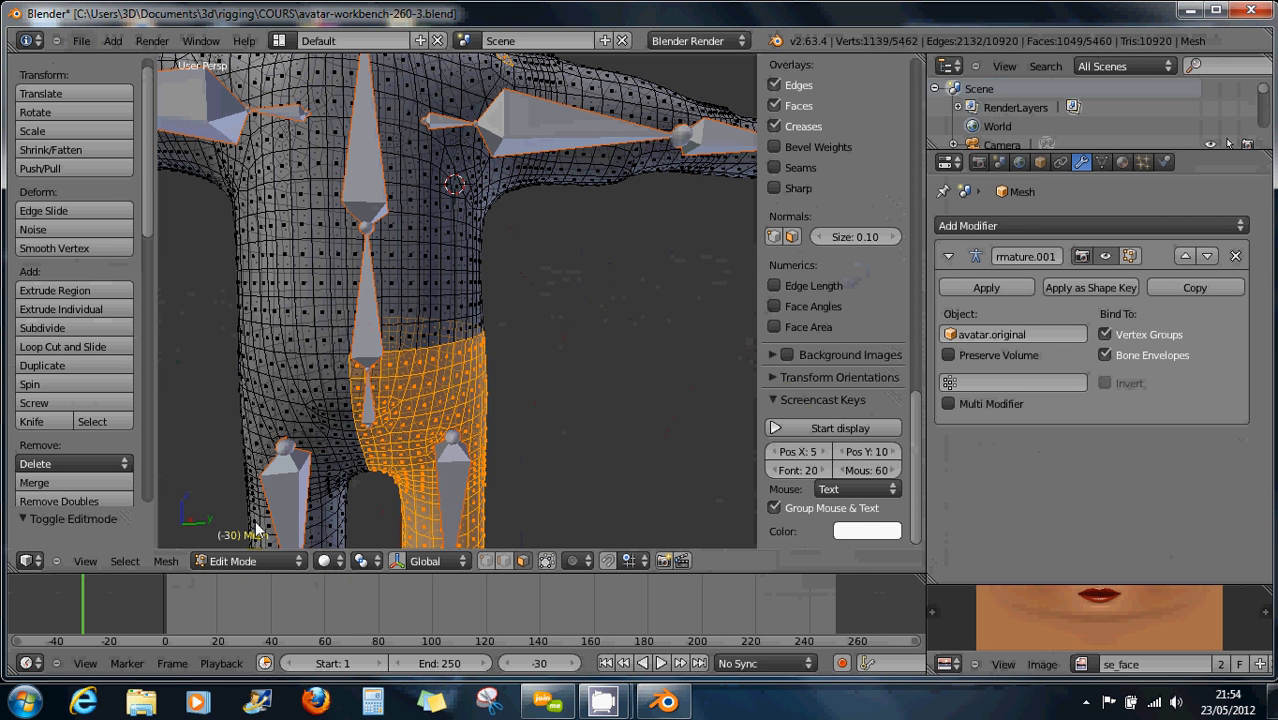
{"action": "left_click", "coordinate": [262, 562]}
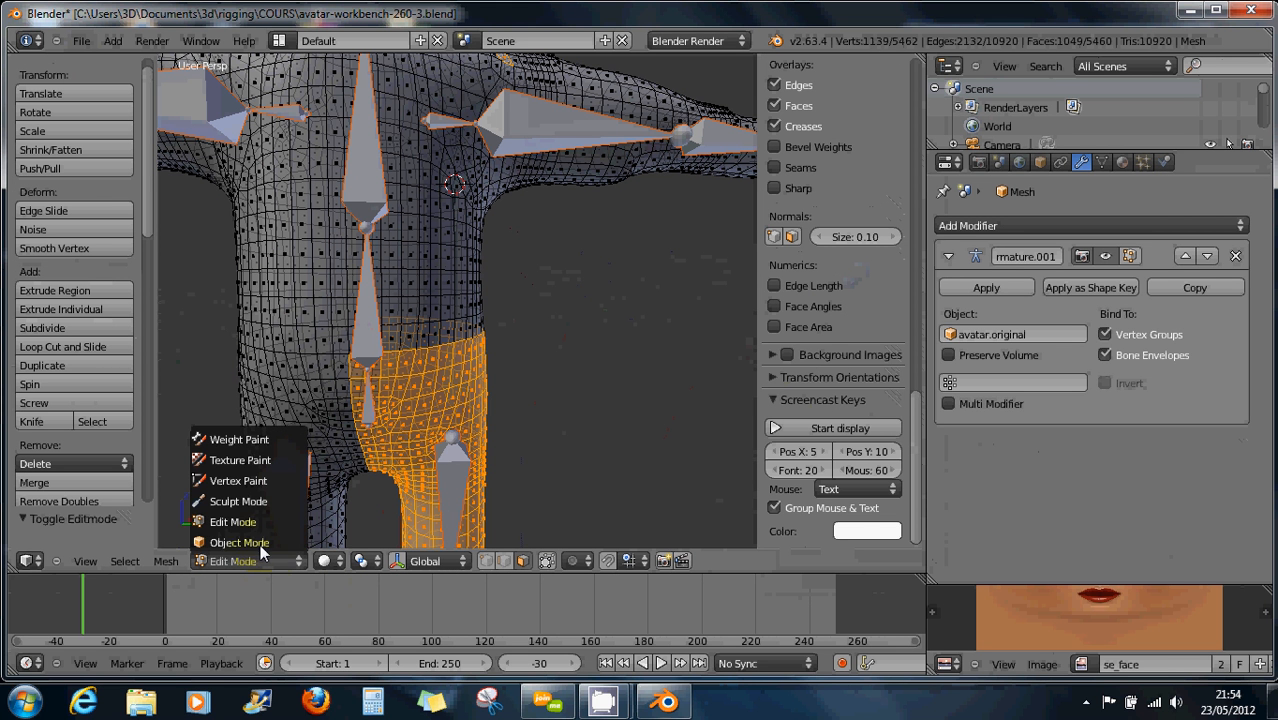
{"action": "left_click", "coordinate": [262, 440]}
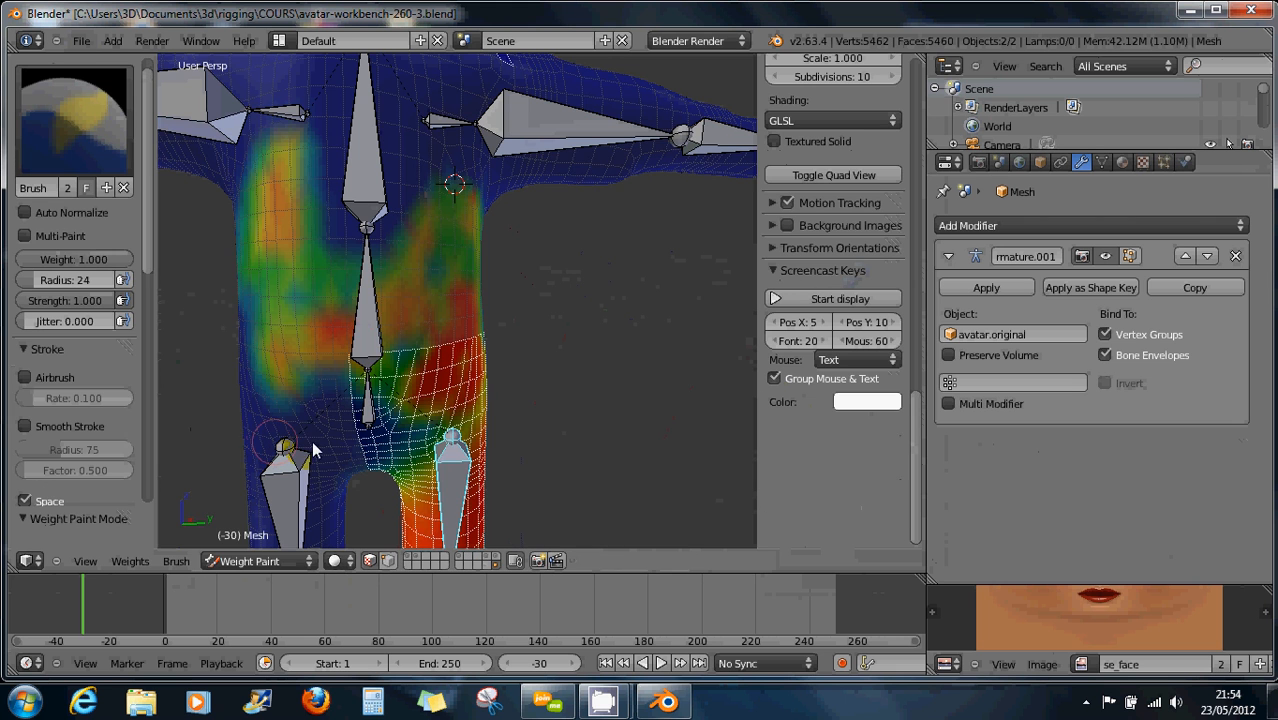
Select single torso faces beside the lower spine bone and compare vertex with face selection masking, leaving face masking on
{"action": "right_click", "coordinate": [409, 341]}
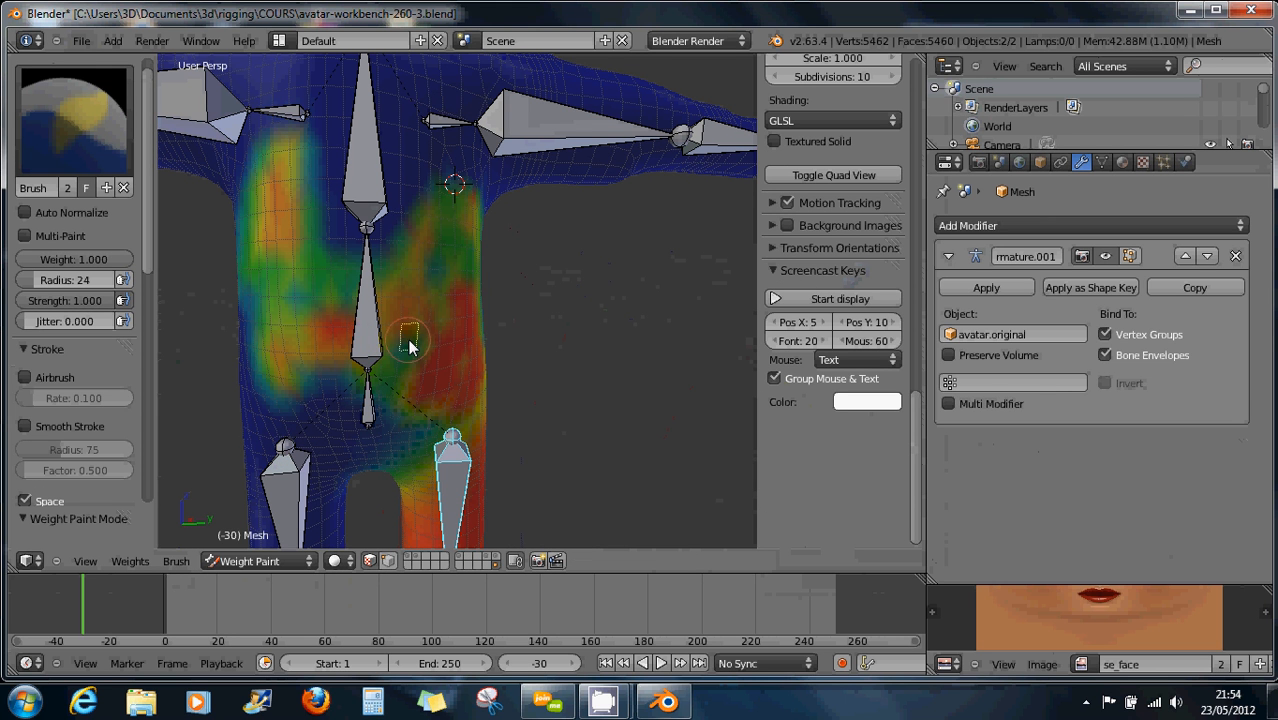
{"action": "right_click", "coordinate": [436, 338]}
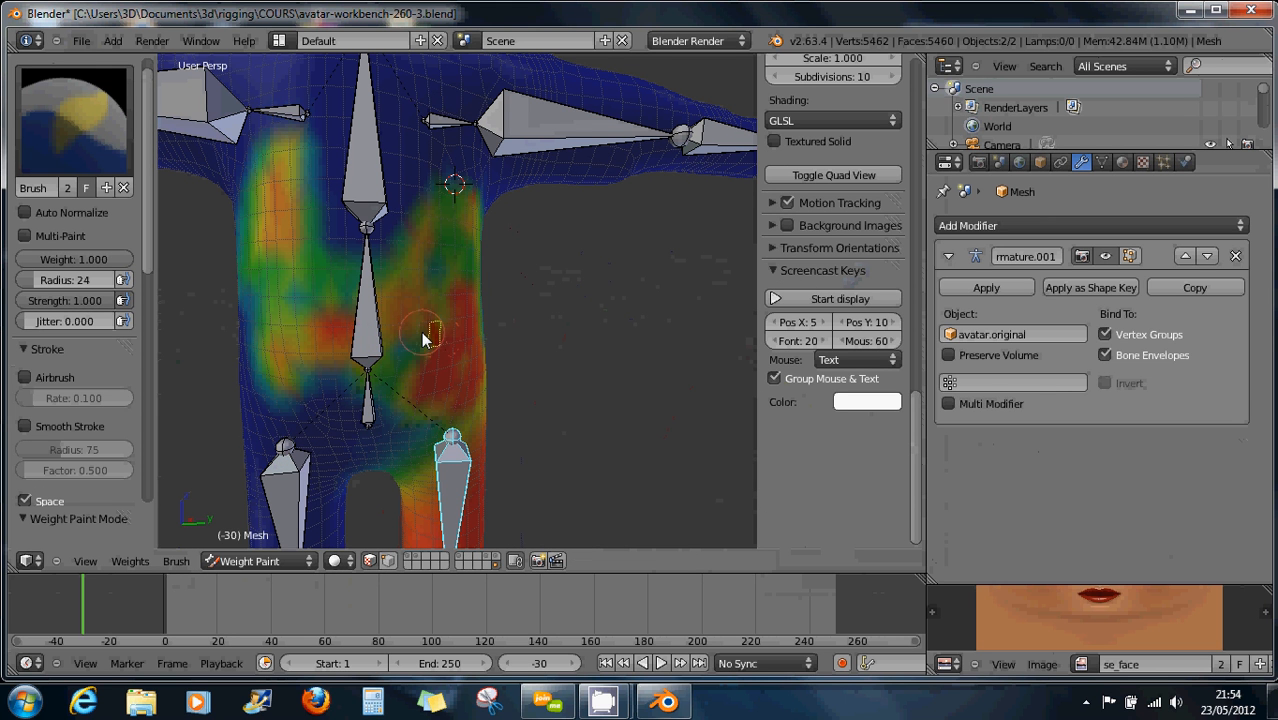
{"action": "right_click", "coordinate": [408, 338]}
{"action": "left_click", "coordinate": [388, 561]}
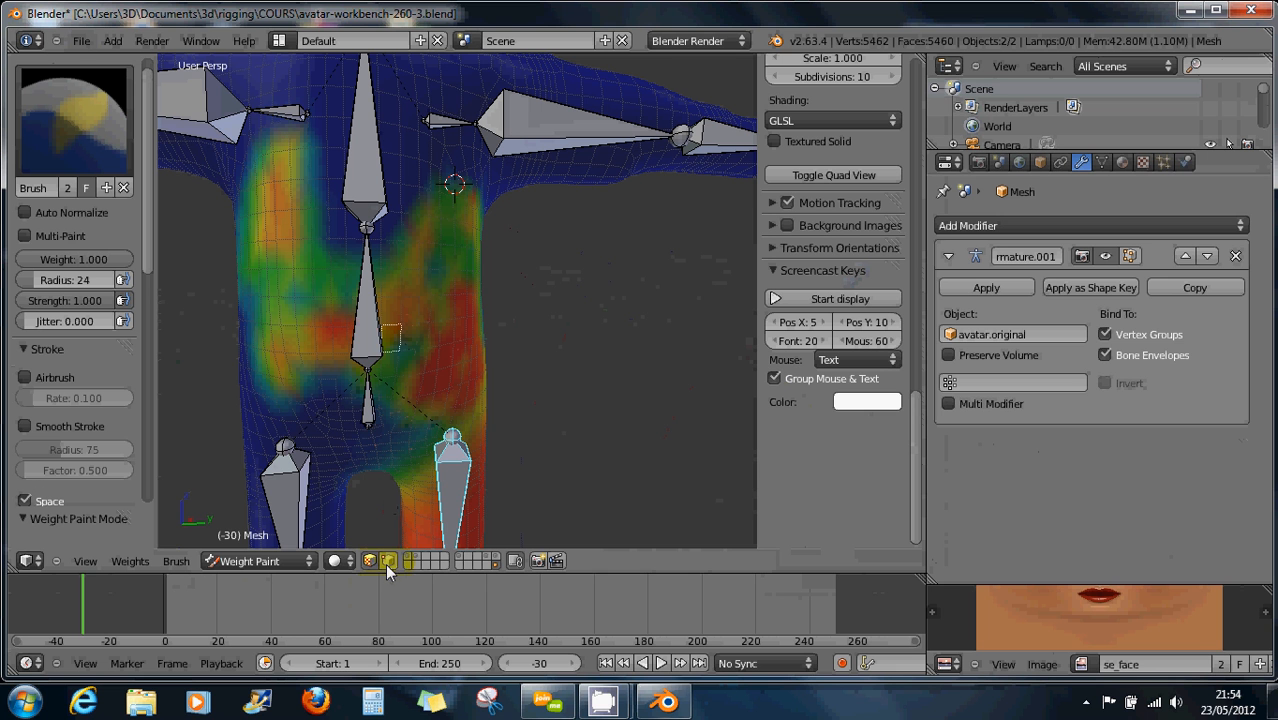
{"action": "right_click", "coordinate": [335, 335]}
{"action": "right_click", "coordinate": [390, 338]}
{"action": "key", "text": "v"}
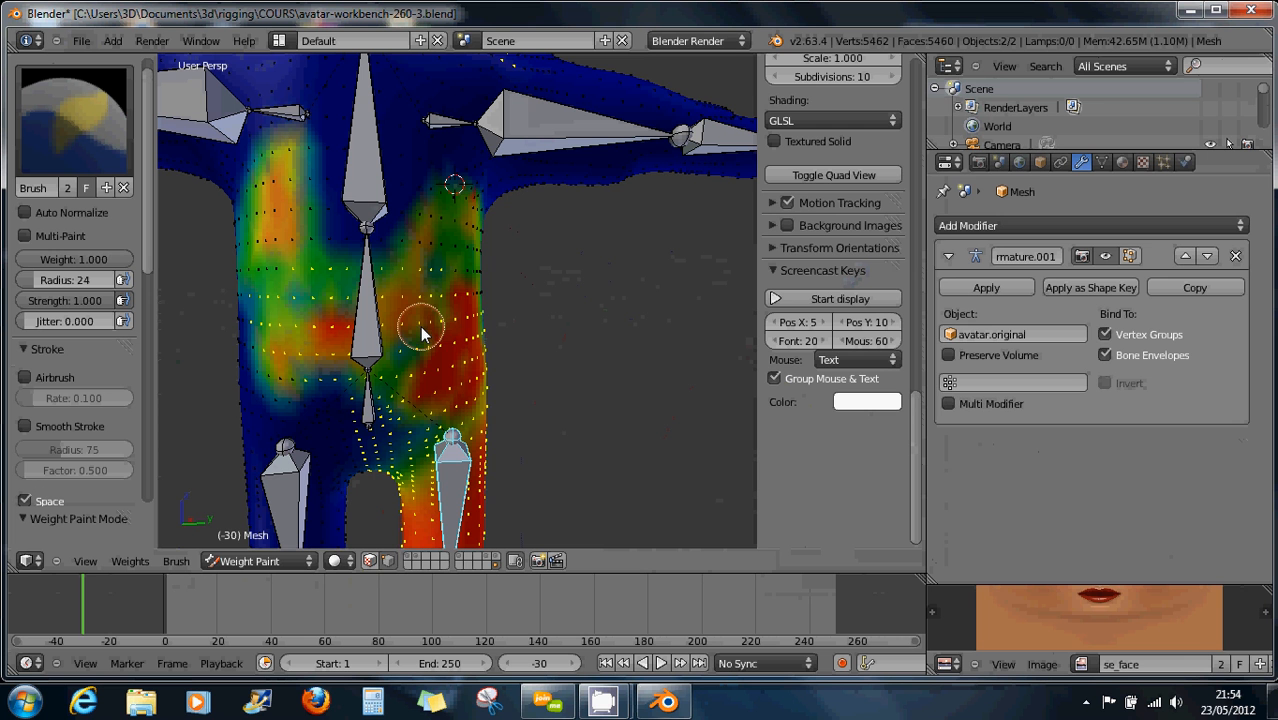
{"action": "left_click", "coordinate": [390, 561]}
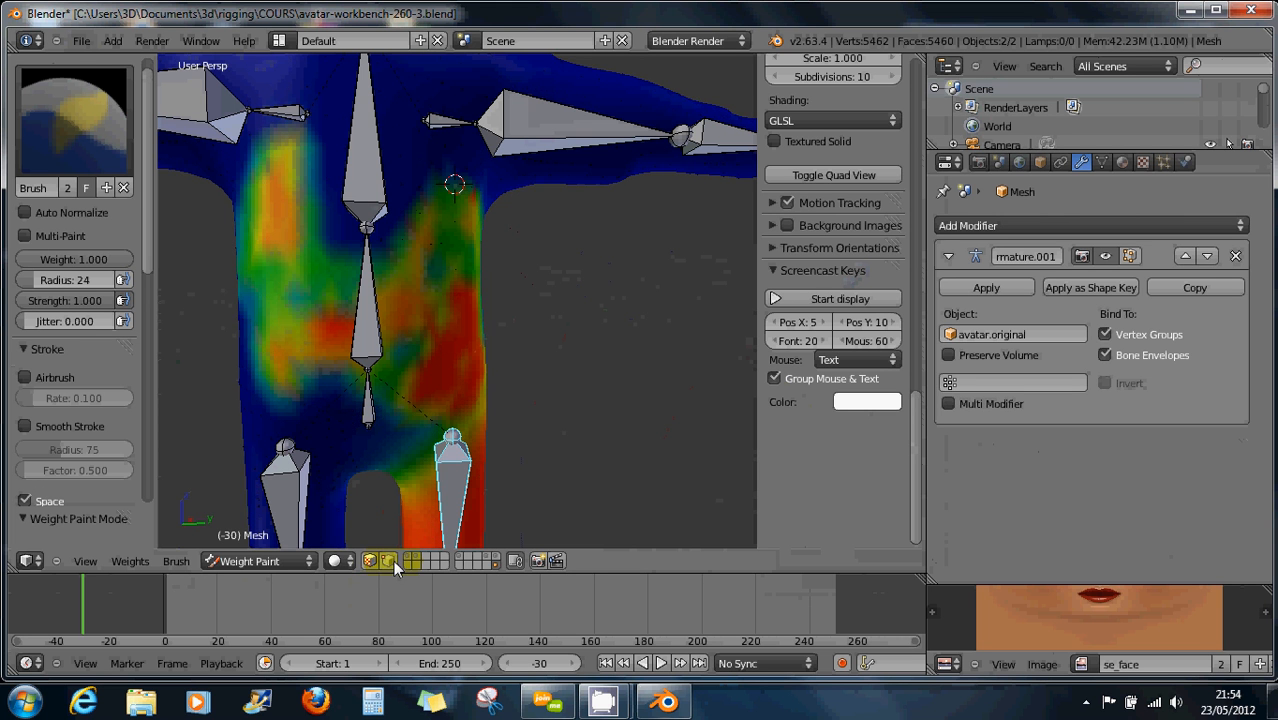
{"action": "left_click", "coordinate": [371, 561]}
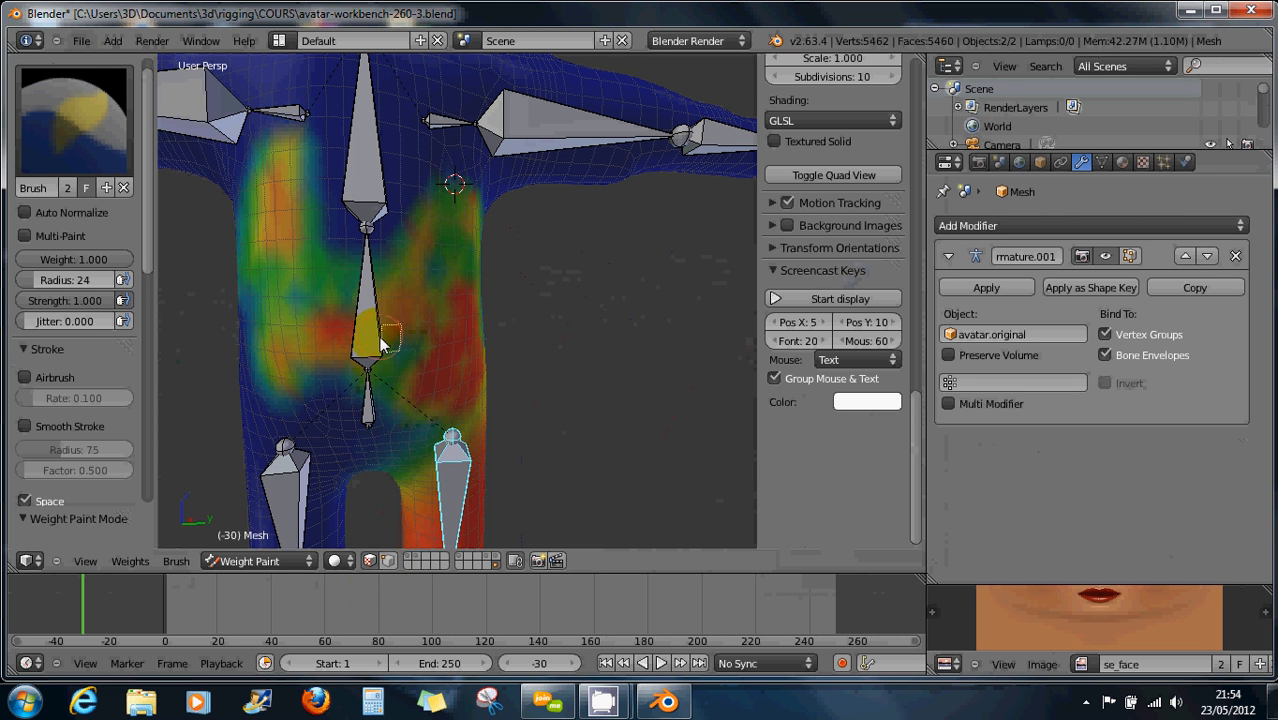
Circle-select a patch of faces across the abdomen and paint more weight on them beside the spine bone
{"action": "key", "text": "c"}
{"action": "mouse_move", "coordinate": [400, 325]}
{"action": "left_mouse_down"}
{"action": "mouse_move", "coordinate": [305, 320]}
{"action": "mouse_move", "coordinate": [345, 275]}
{"action": "mouse_move", "coordinate": [422, 271]}
{"action": "mouse_move", "coordinate": [419, 342]}
{"action": "mouse_move", "coordinate": [328, 362]}
{"action": "mouse_move", "coordinate": [307, 275]}
{"action": "mouse_move", "coordinate": [357, 243]}
{"action": "mouse_move", "coordinate": [414, 371]}
{"action": "mouse_move", "coordinate": [377, 389]}
{"action": "mouse_move", "coordinate": [337, 379]}
{"action": "mouse_move", "coordinate": [310, 294]}
{"action": "mouse_move", "coordinate": [343, 286]}
{"action": "mouse_move", "coordinate": [357, 316]}
{"action": "left_mouse_up"}
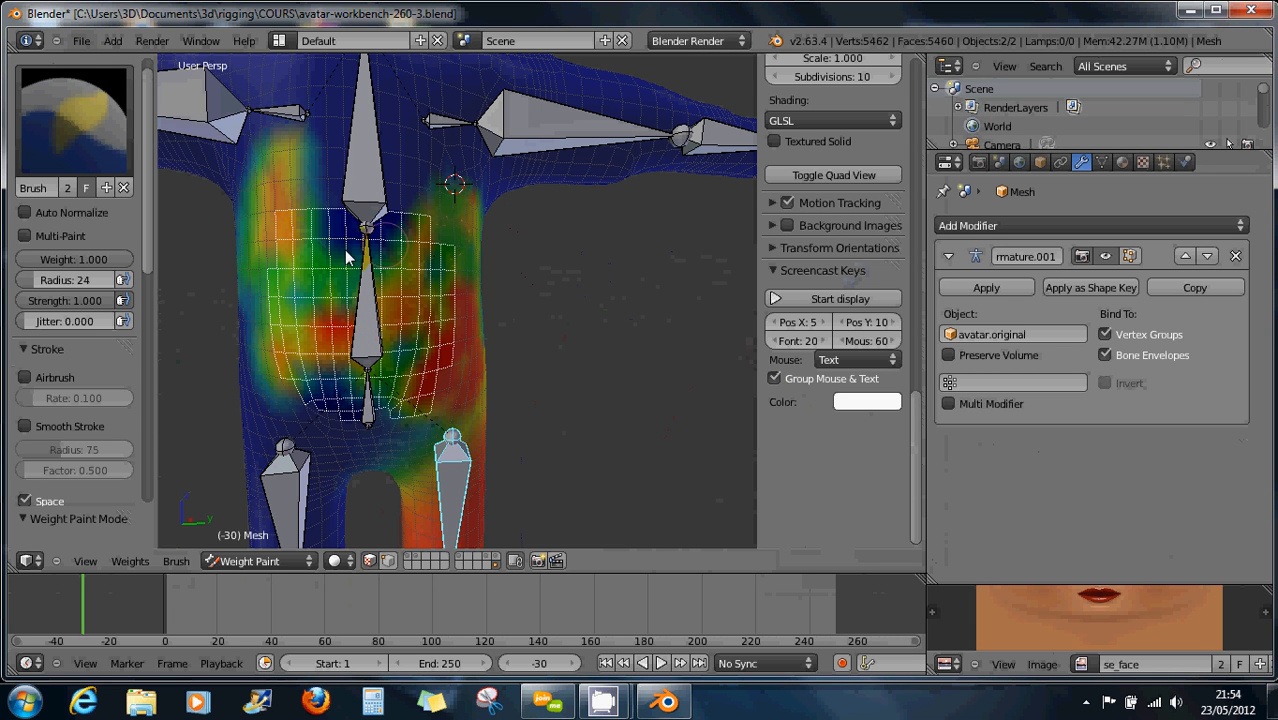
{"action": "scroll", "coordinate": [345, 320], "scroll_direction": "up", "scroll_amount": 5}
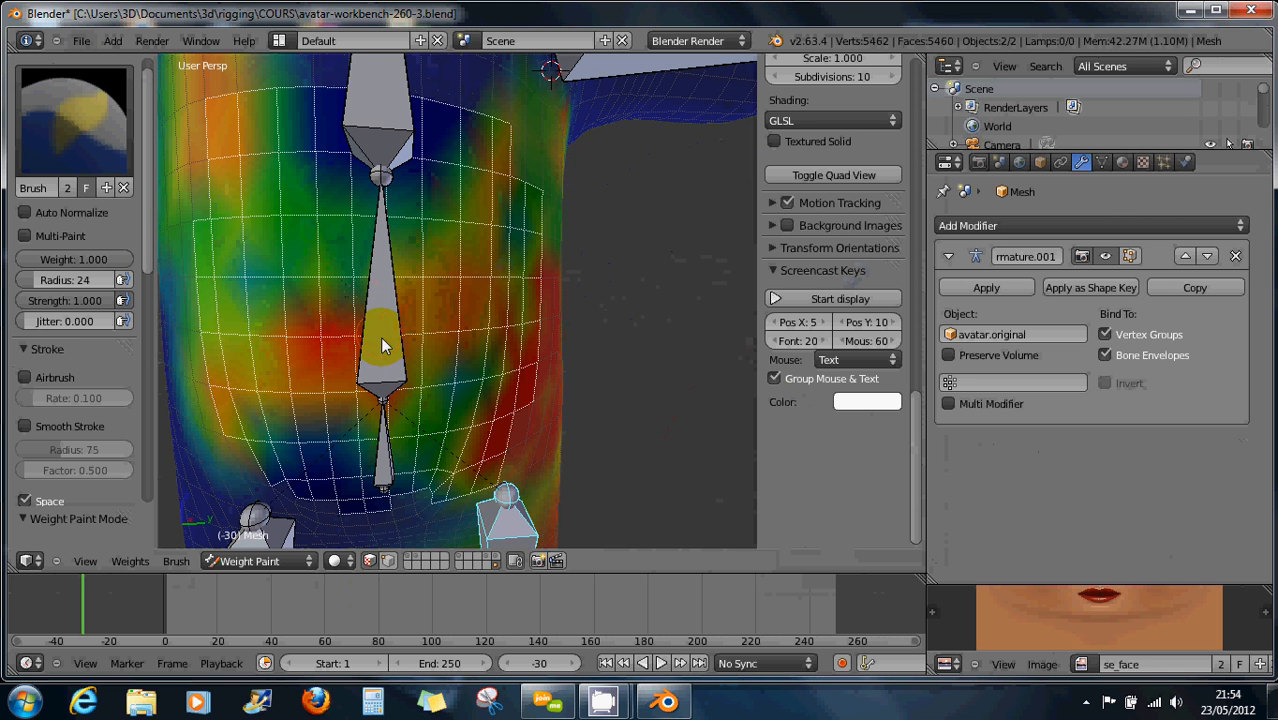
{"action": "mouse_move", "coordinate": [333, 322]}
{"action": "left_mouse_down"}
{"action": "mouse_move", "coordinate": [269, 290]}
{"action": "mouse_move", "coordinate": [281, 297]}
{"action": "mouse_move", "coordinate": [308, 277]}
{"action": "mouse_move", "coordinate": [320, 337]}
{"action": "left_mouse_up"}
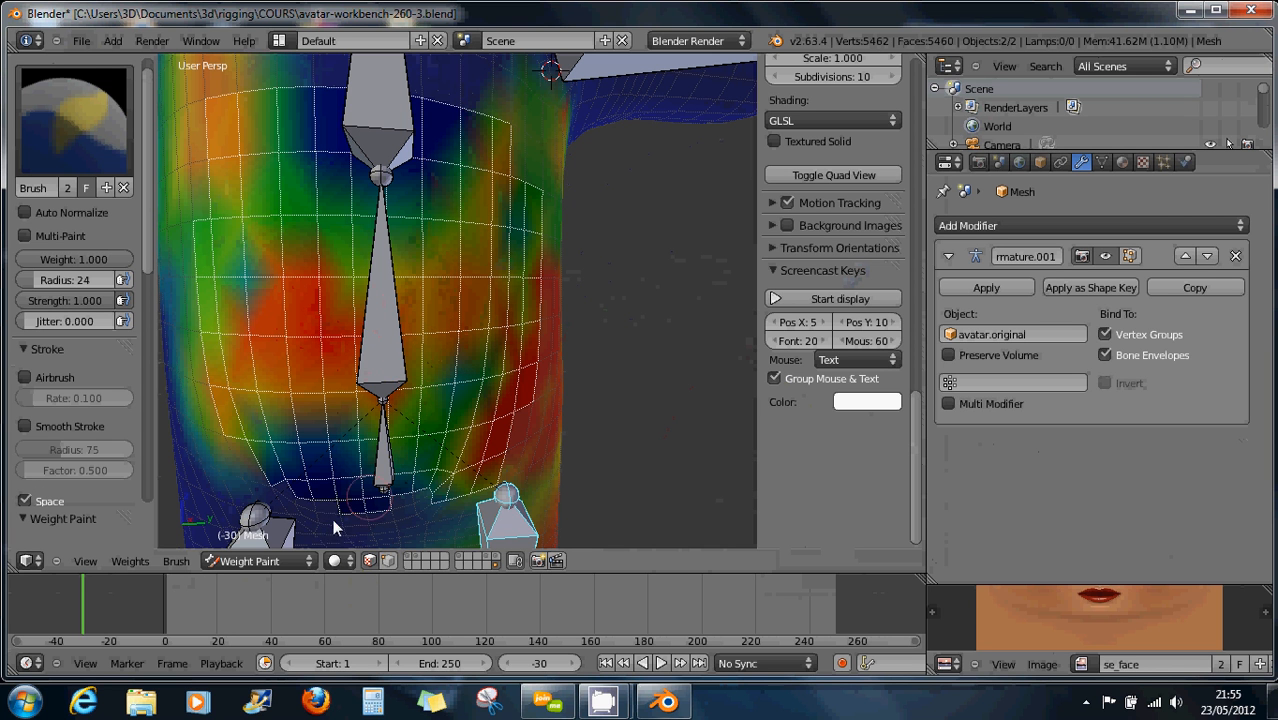
Enter Edit Mode and examine the selected abdomen faces and the selection extending over the pelvis and leg
{"action": "left_click", "coordinate": [283, 563]}
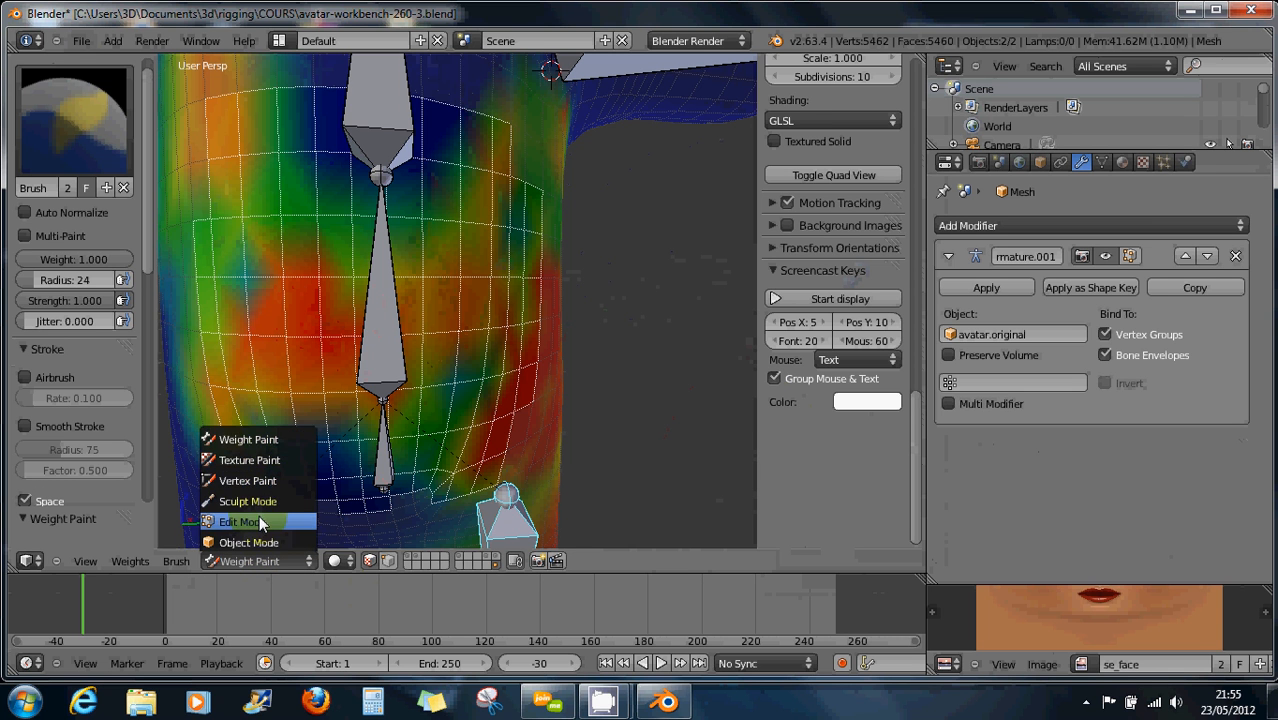
{"action": "left_click", "coordinate": [300, 521]}
{"action": "scroll", "coordinate": [396, 425], "scroll_direction": "down", "scroll_amount": 5}
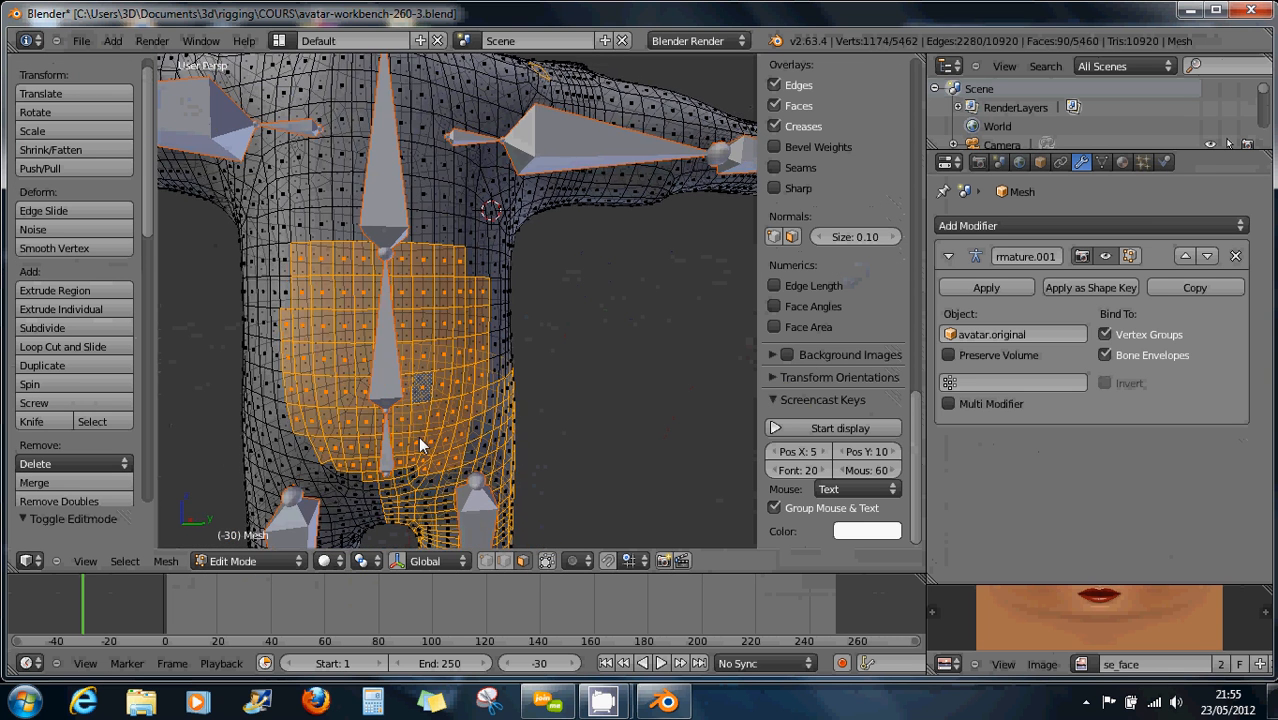
{"action": "middle_click_drag", "start_coordinate": [376, 402], "coordinate": [394, 410]}
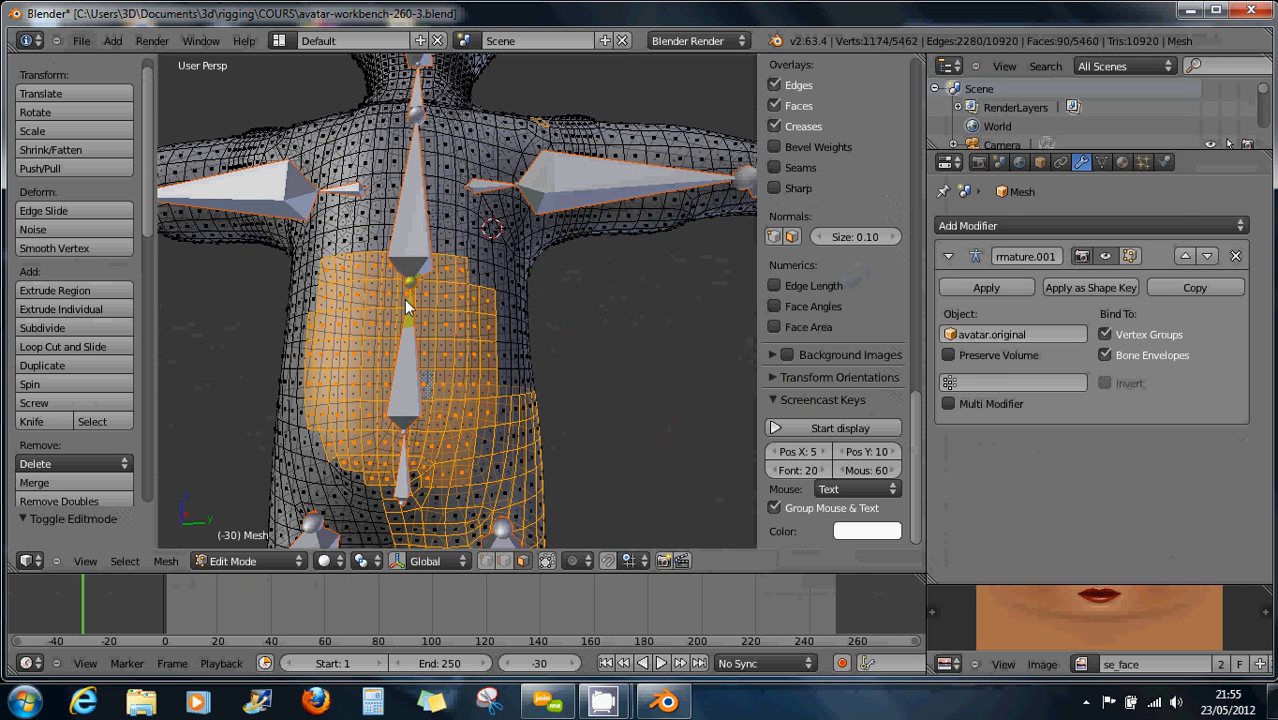
{"action": "scroll", "coordinate": [455, 356], "scroll_direction": "up", "scroll_amount": 2}
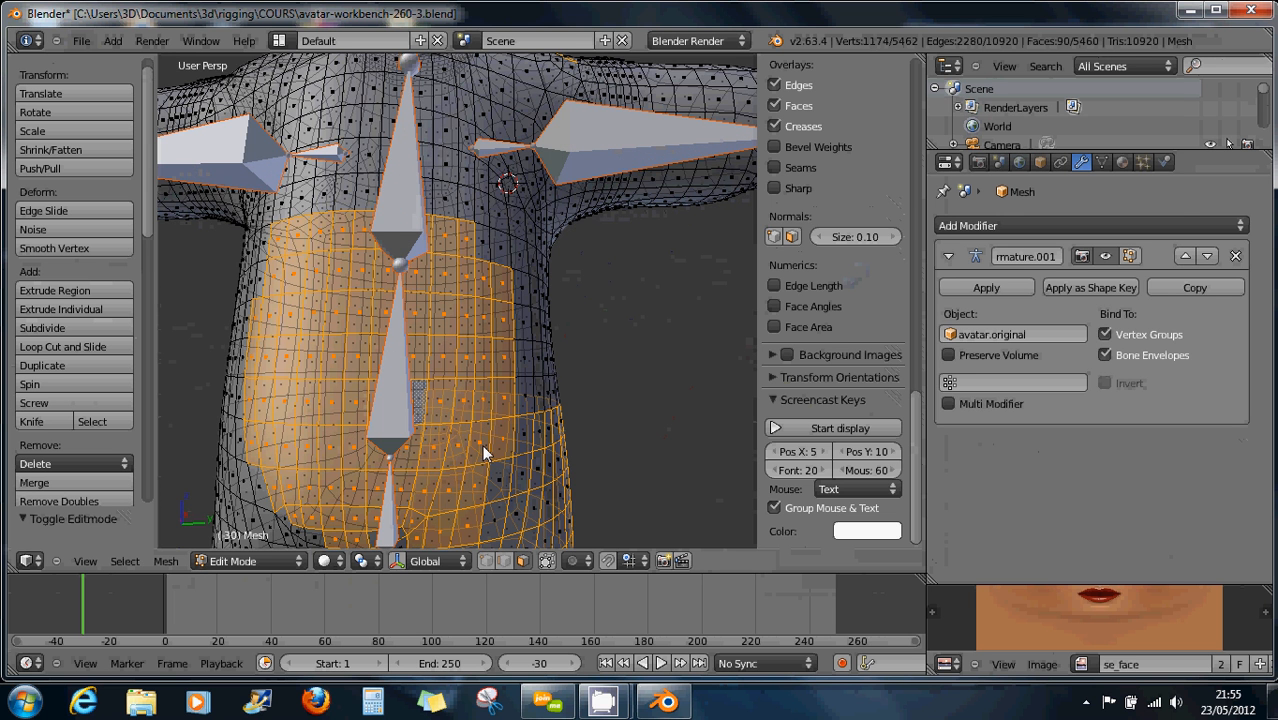
{"action": "scroll", "coordinate": [524, 487], "scroll_direction": "down", "scroll_amount": 2}
{"action": "middle_click_drag", "start_coordinate": [522, 486], "coordinate": [456, 342]}
{"action": "middle_click_drag", "start_coordinate": [439, 460], "coordinate": [400, 314]}
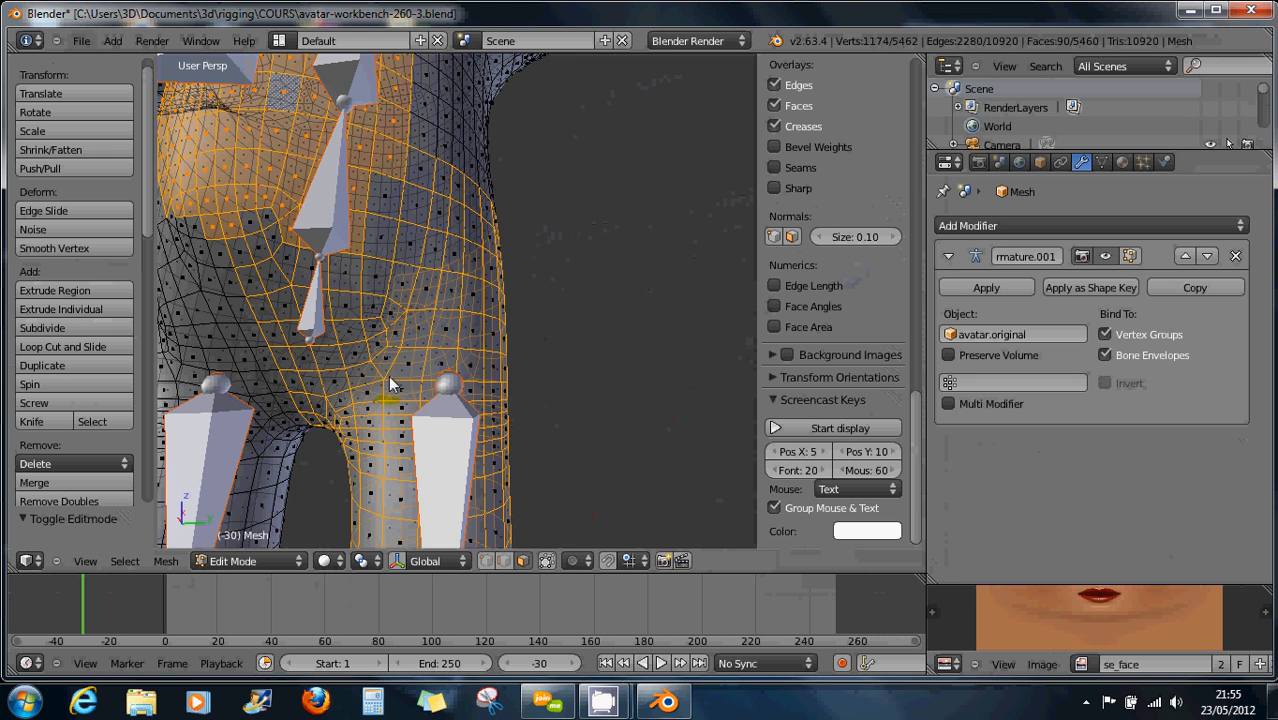
{"action": "middle_click_drag", "start_coordinate": [319, 297], "coordinate": [467, 423], "text": "shift"}
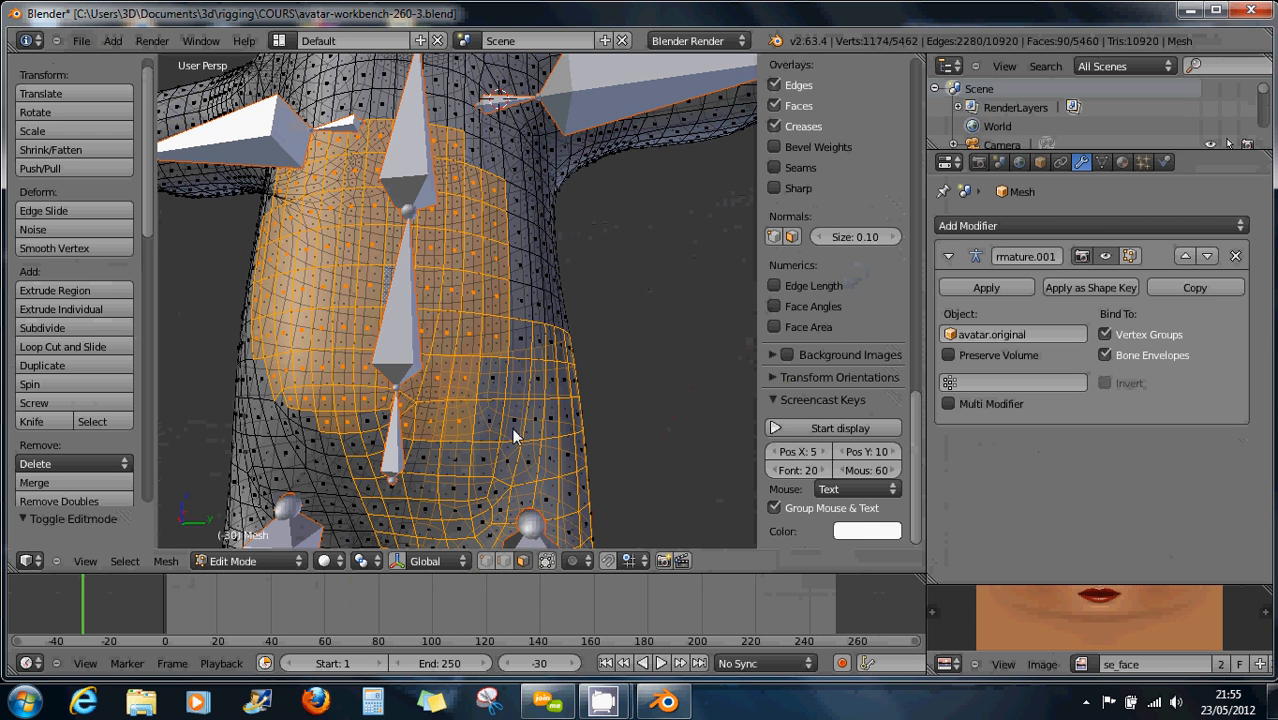
Extend the face selection with circle select over the lower torso, down to the top of the thigh
{"action": "key", "text": "c"}
{"action": "mouse_move", "coordinate": [512, 428]}
{"action": "left_mouse_down"}
{"action": "mouse_move", "coordinate": [496, 456]}
{"action": "mouse_move", "coordinate": [525, 445]}
{"action": "mouse_move", "coordinate": [482, 427]}
{"action": "mouse_move", "coordinate": [497, 383]}
{"action": "mouse_move", "coordinate": [582, 370]}
{"action": "mouse_move", "coordinate": [372, 386]}
{"action": "mouse_move", "coordinate": [350, 478]}
{"action": "mouse_move", "coordinate": [518, 500]}
{"action": "mouse_move", "coordinate": [470, 510]}
{"action": "mouse_move", "coordinate": [585, 482]}
{"action": "left_mouse_up"}
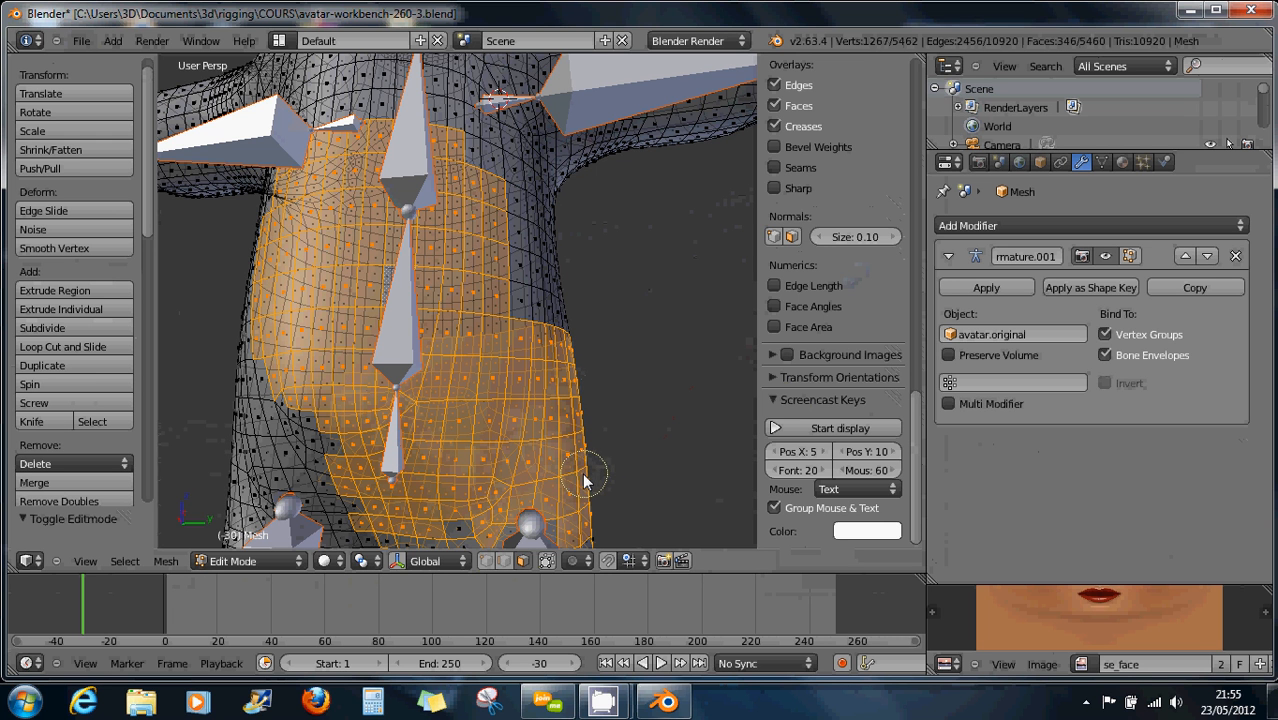
{"action": "mouse_move", "coordinate": [591, 465]}
{"action": "middle_mouse_down"}
{"action": "mouse_move", "coordinate": [471, 465]}
{"action": "mouse_move", "coordinate": [567, 476]}
{"action": "middle_mouse_up"}
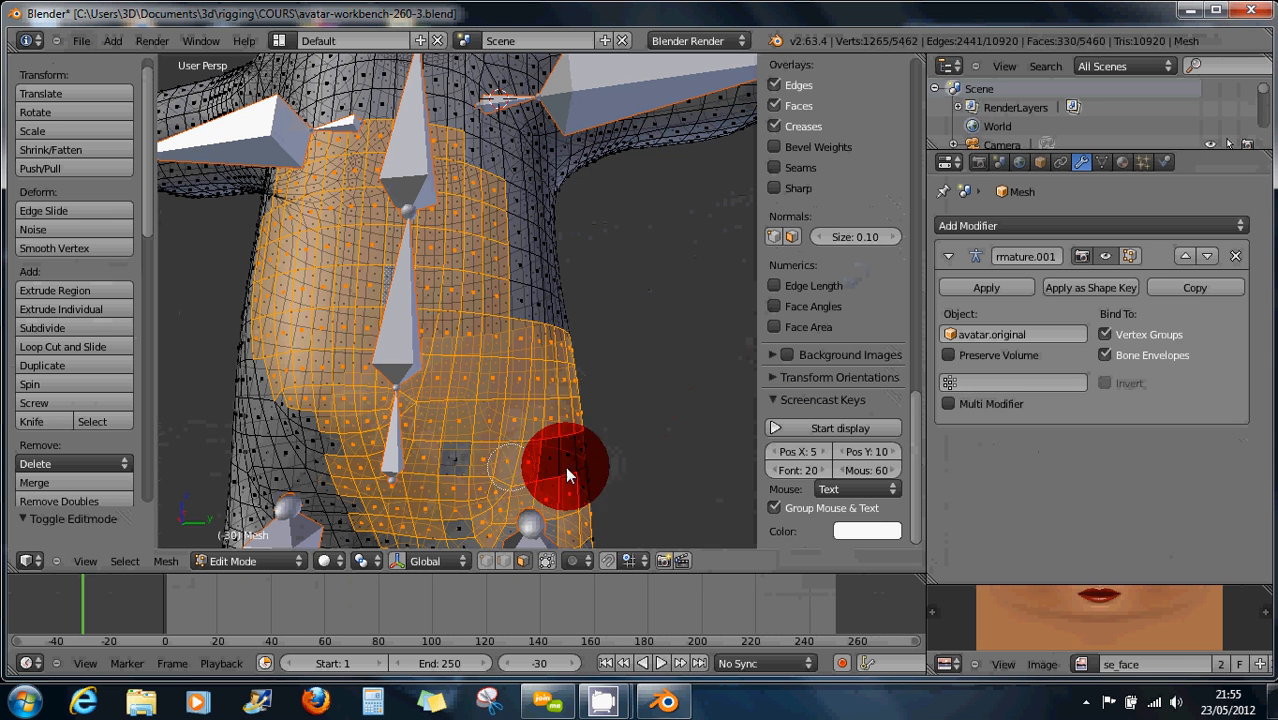
{"action": "mouse_move", "coordinate": [567, 476]}
{"action": "left_mouse_down"}
{"action": "mouse_move", "coordinate": [584, 457]}
{"action": "mouse_move", "coordinate": [538, 474]}
{"action": "left_mouse_up"}
{"action": "middle_click_drag", "start_coordinate": [599, 459], "coordinate": [535, 425]}
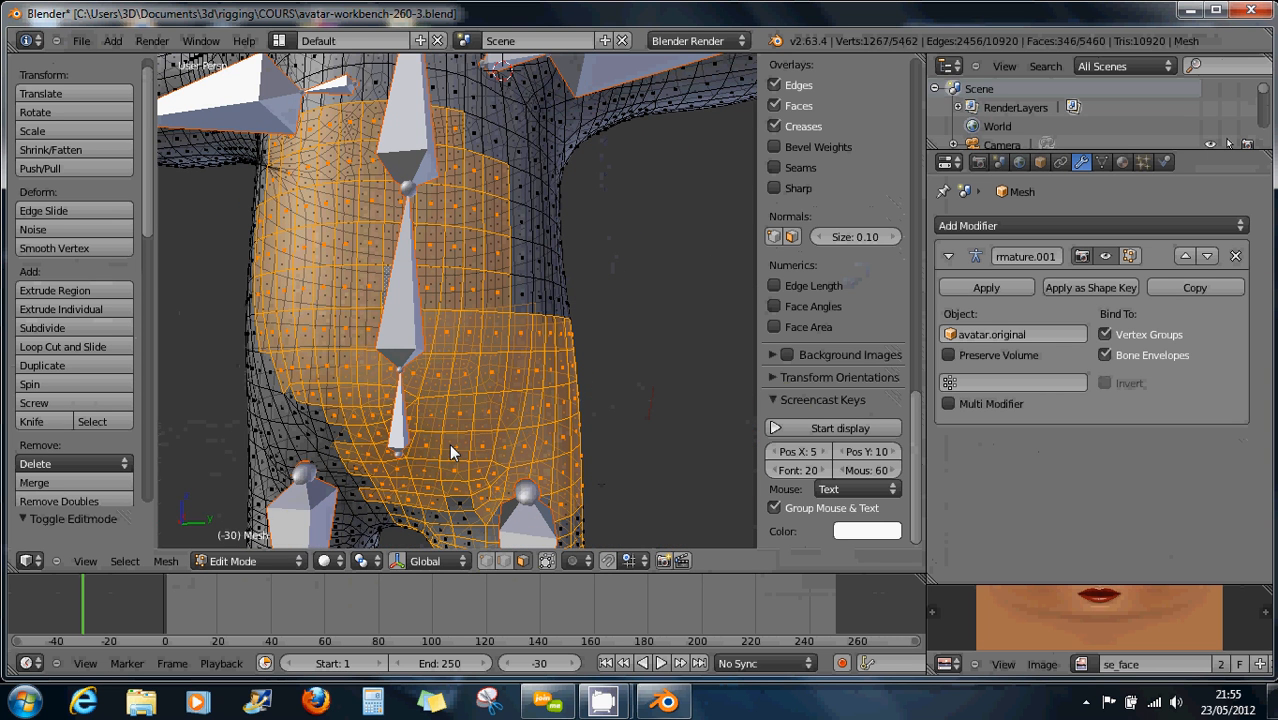
Switch the mesh from Edit Mode to Weight Paint mode
{"action": "left_click", "coordinate": [268, 562]}
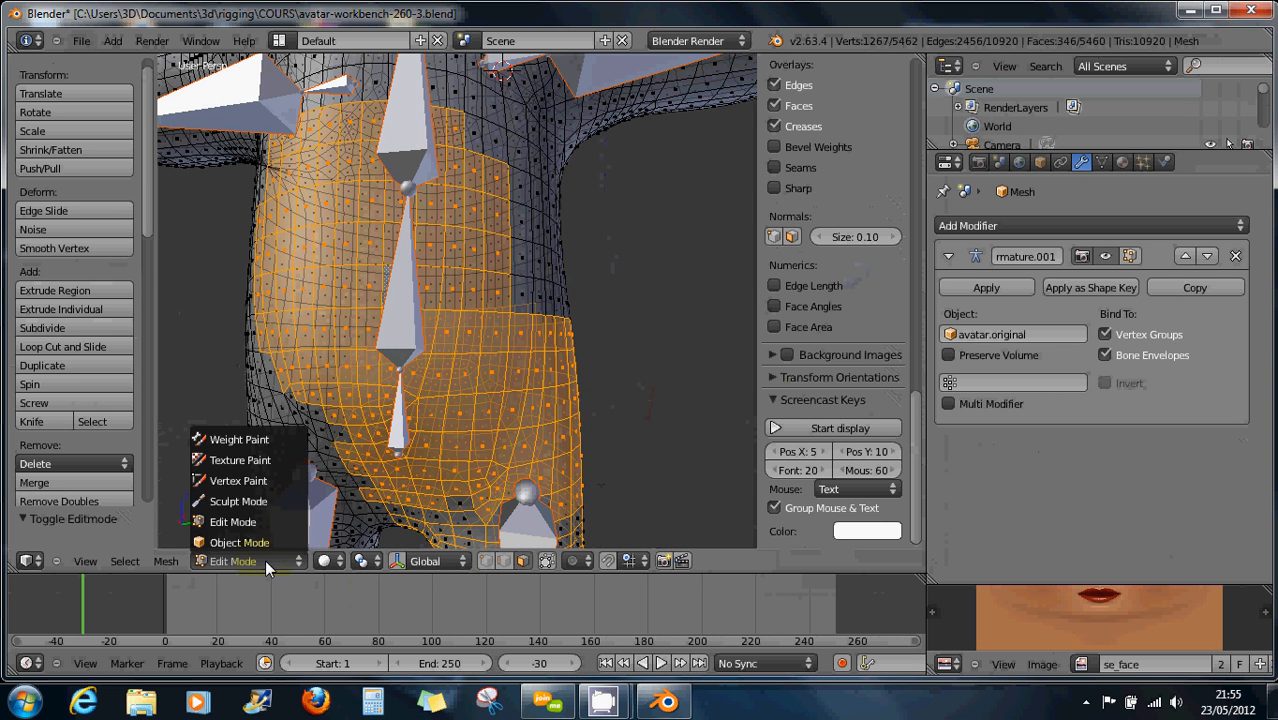
{"action": "left_click", "coordinate": [268, 440]}
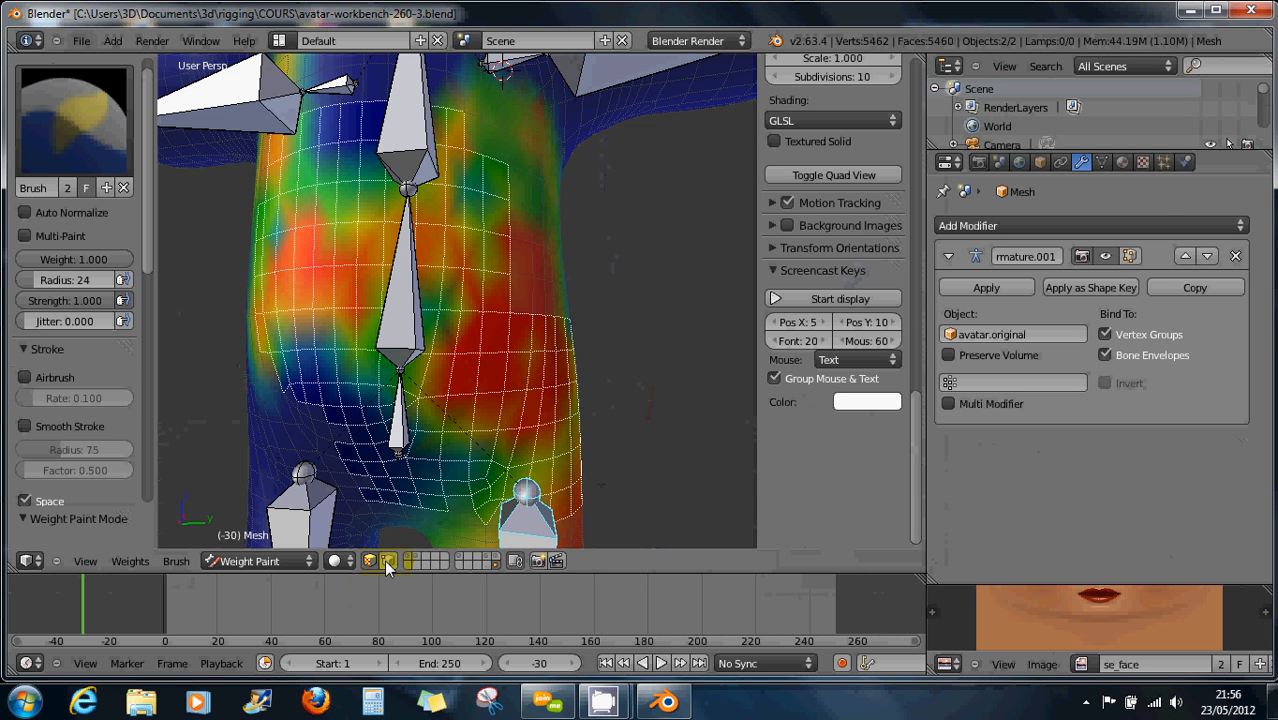
{"action": "scroll", "coordinate": [448, 334], "scroll_direction": "down", "scroll_amount": 4}
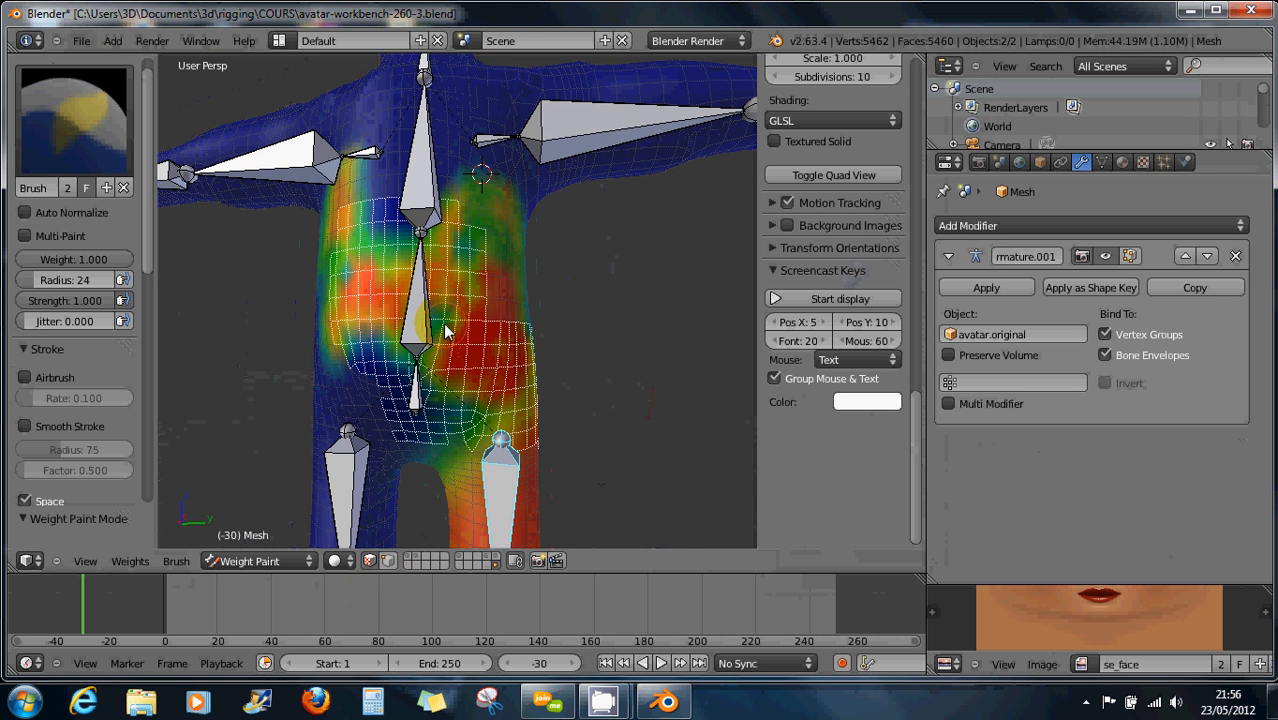
{"action": "middle_click_drag", "start_coordinate": [445, 312], "coordinate": [553, 386]}
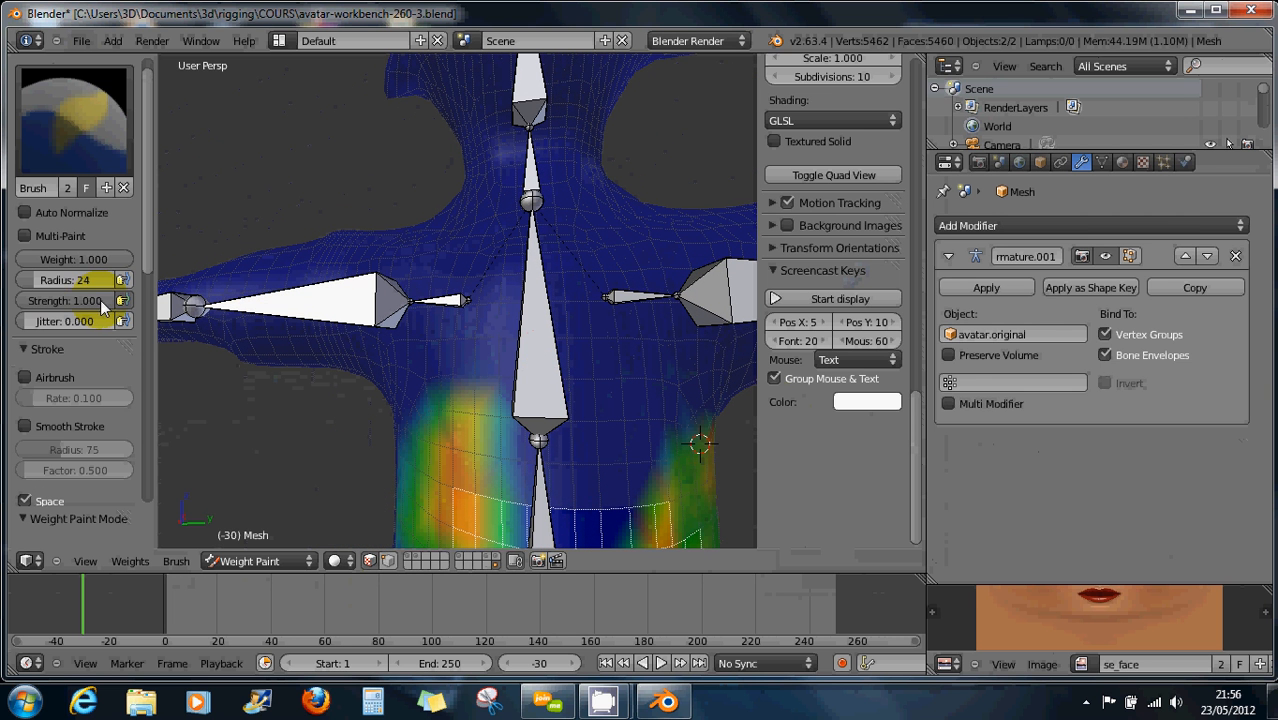
Turn on vertex selection masking for weight painting, select all the vertices and deselect them again
{"action": "left_click_drag", "start_coordinate": [61, 300], "coordinate": [57, 300]}
{"action": "scroll", "coordinate": [100, 367], "scroll_direction": "down", "scroll_amount": 2}
{"action": "scroll", "coordinate": [100, 370], "scroll_direction": "down", "scroll_amount": 6}
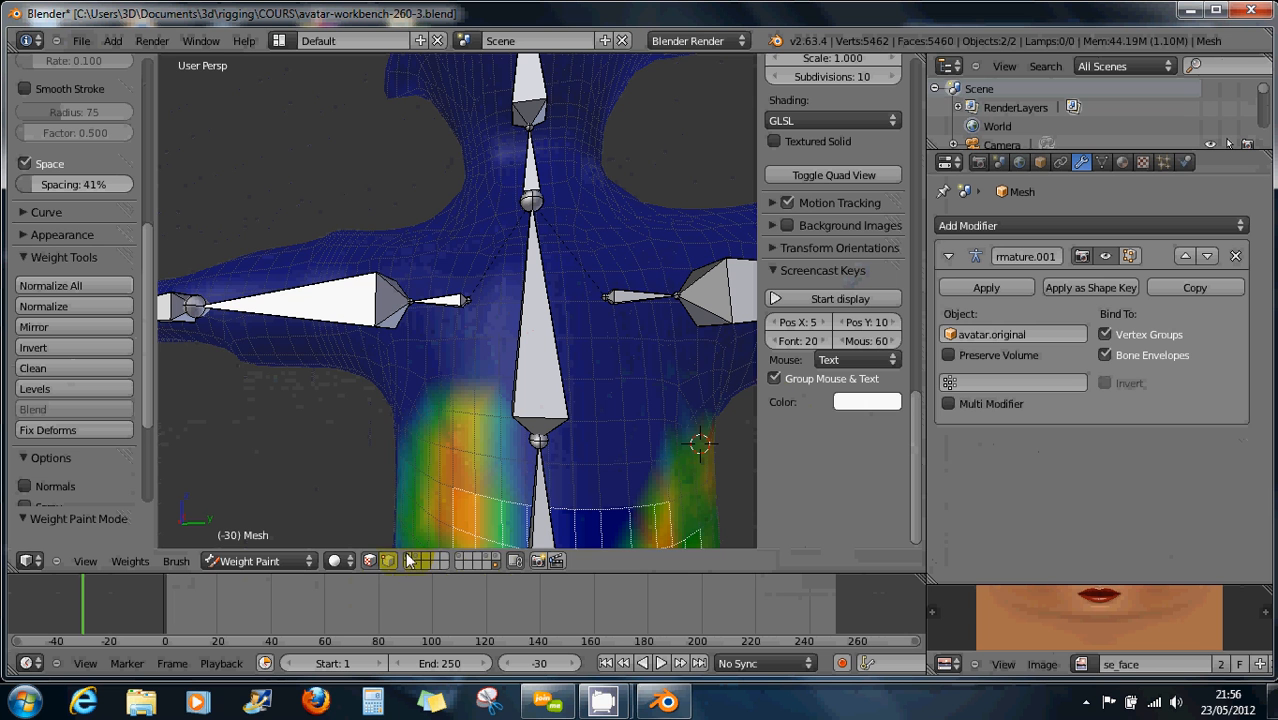
{"action": "left_click", "coordinate": [370, 561]}
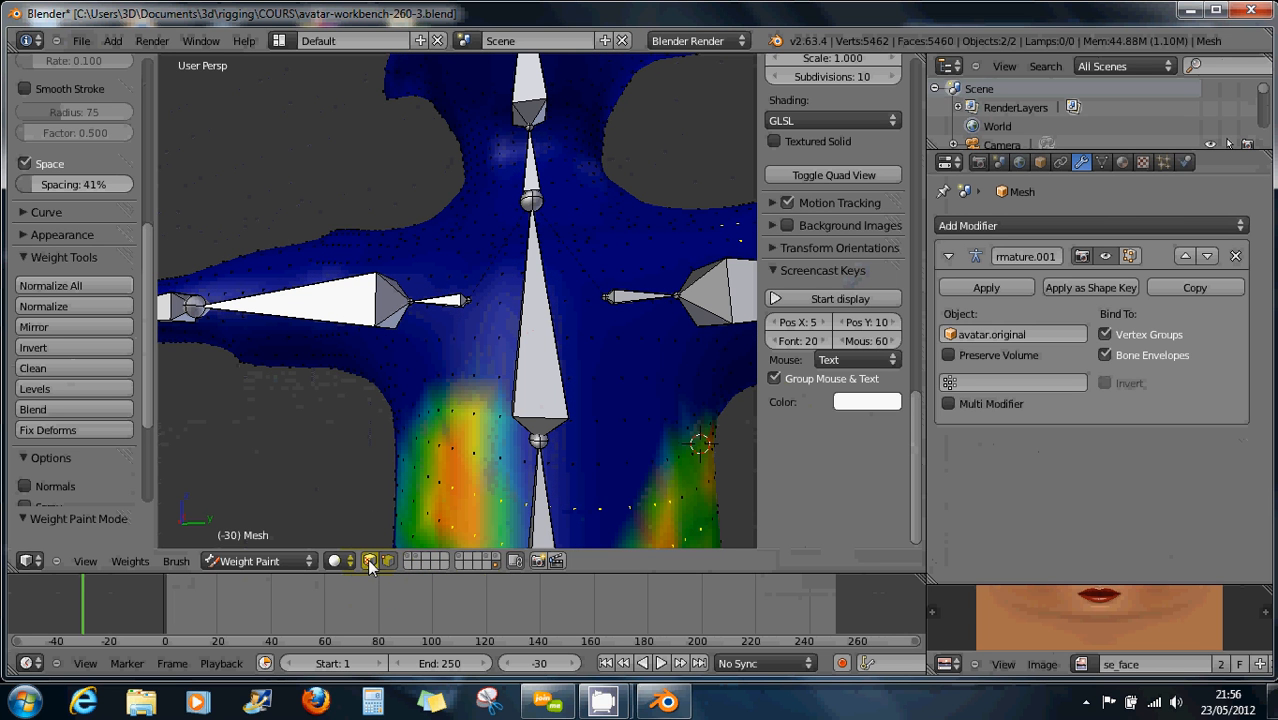
{"action": "key", "text": "a"}
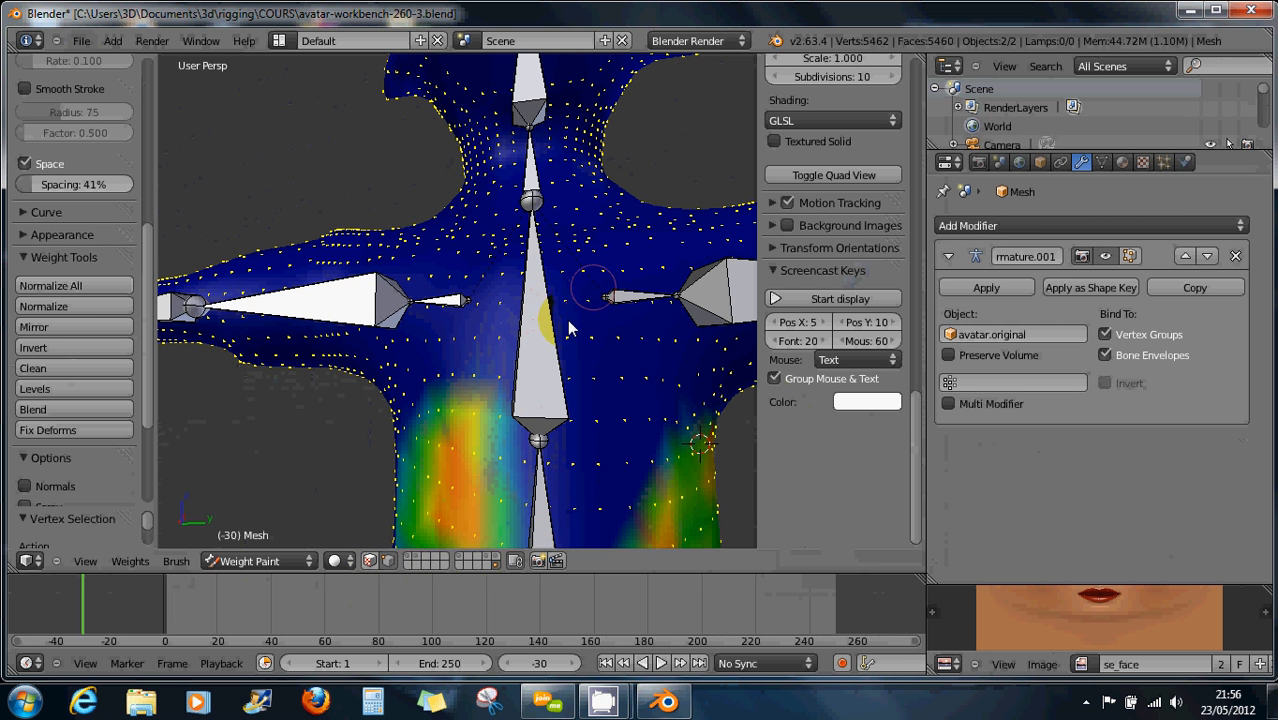
{"action": "key", "text": "a"}
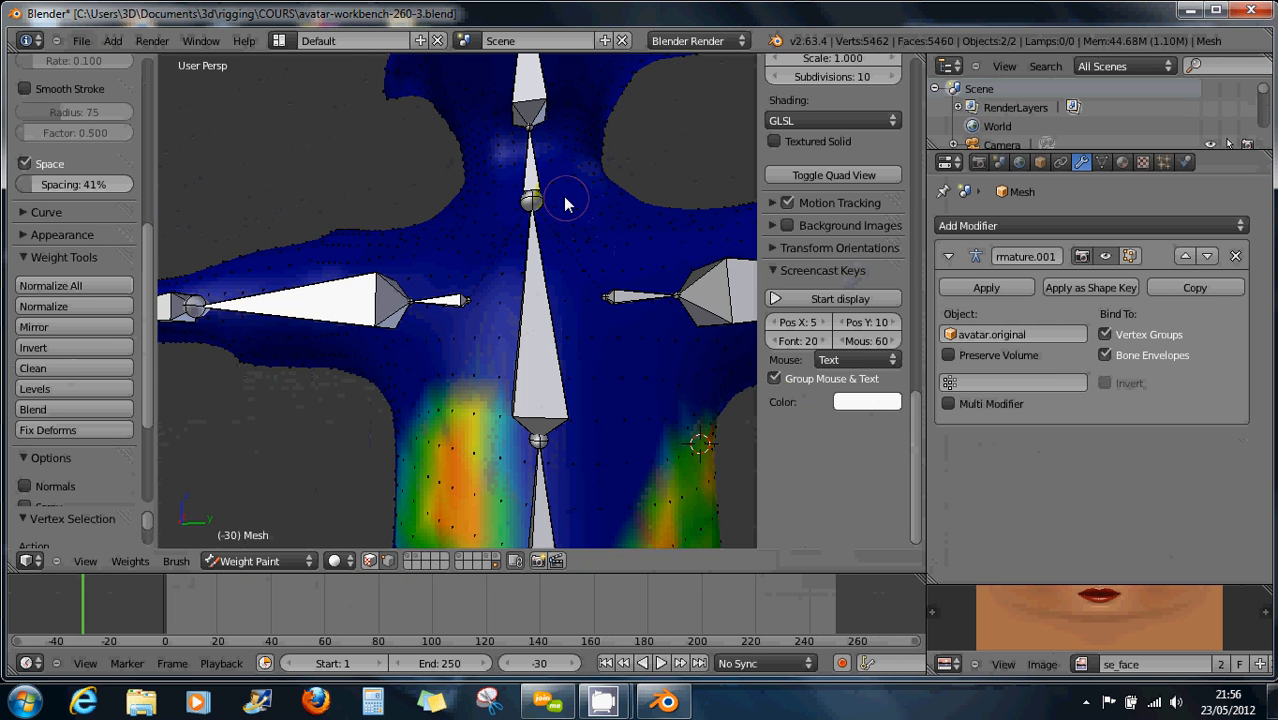
Examine the weight colouring around the neck and the weight painting options, including X Mirror
{"action": "middle_click_drag", "start_coordinate": [571, 200], "coordinate": [569, 385]}
{"action": "scroll", "coordinate": [560, 340], "scroll_direction": "up", "scroll_amount": 1}
{"action": "middle_click_drag", "start_coordinate": [560, 340], "coordinate": [568, 374], "text": "shift"}
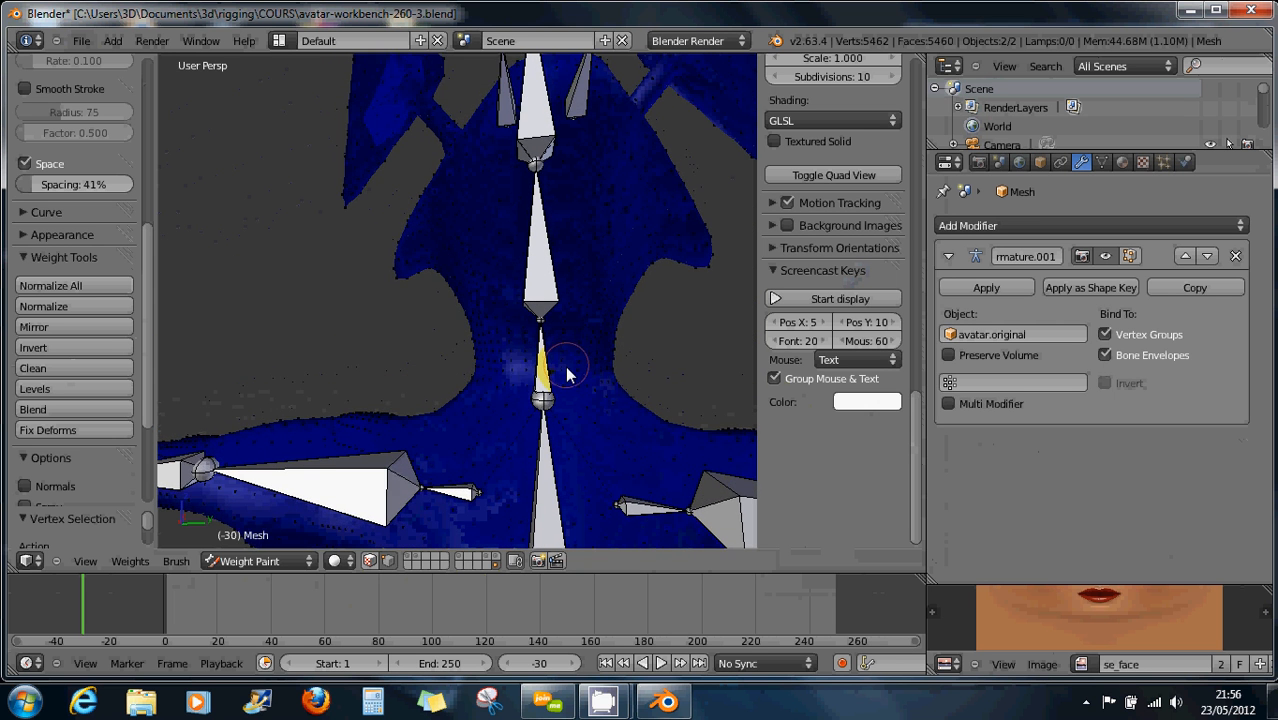
{"action": "scroll", "coordinate": [532, 371], "scroll_direction": "up", "scroll_amount": 1}
{"action": "left_click", "coordinate": [532, 371]}
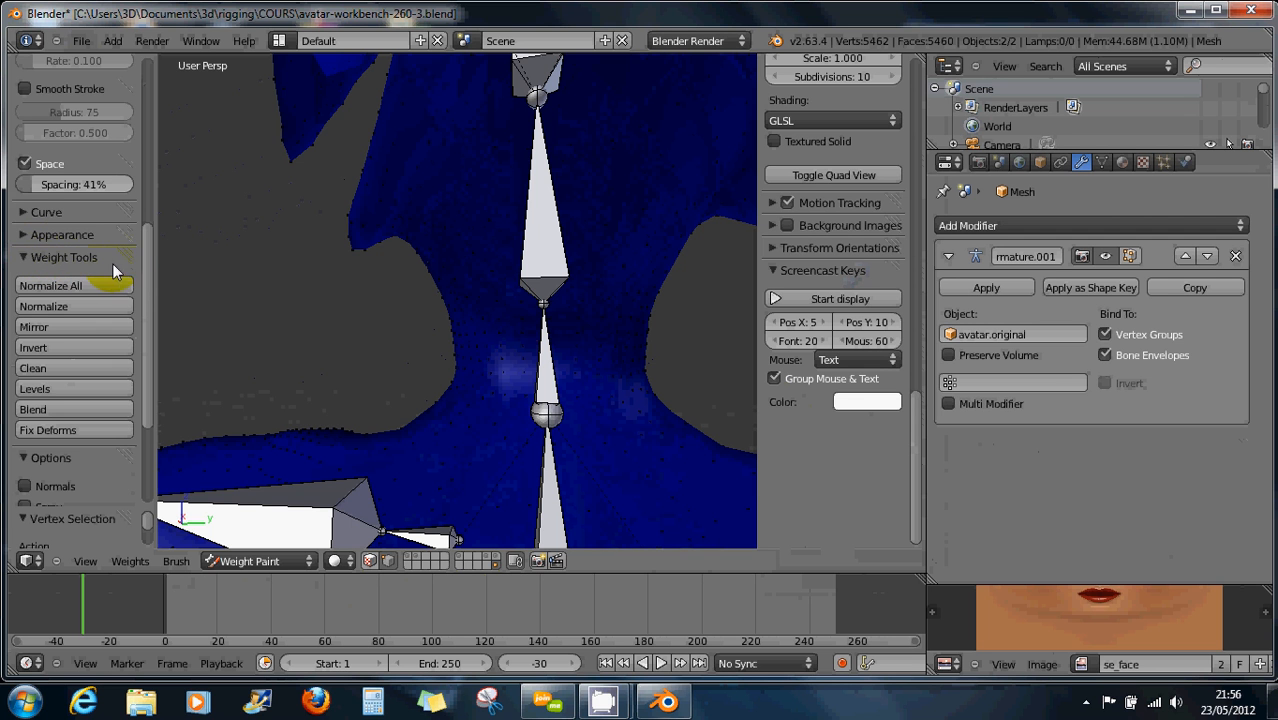
{"action": "scroll", "coordinate": [147, 269], "scroll_direction": "down", "scroll_amount": 2}
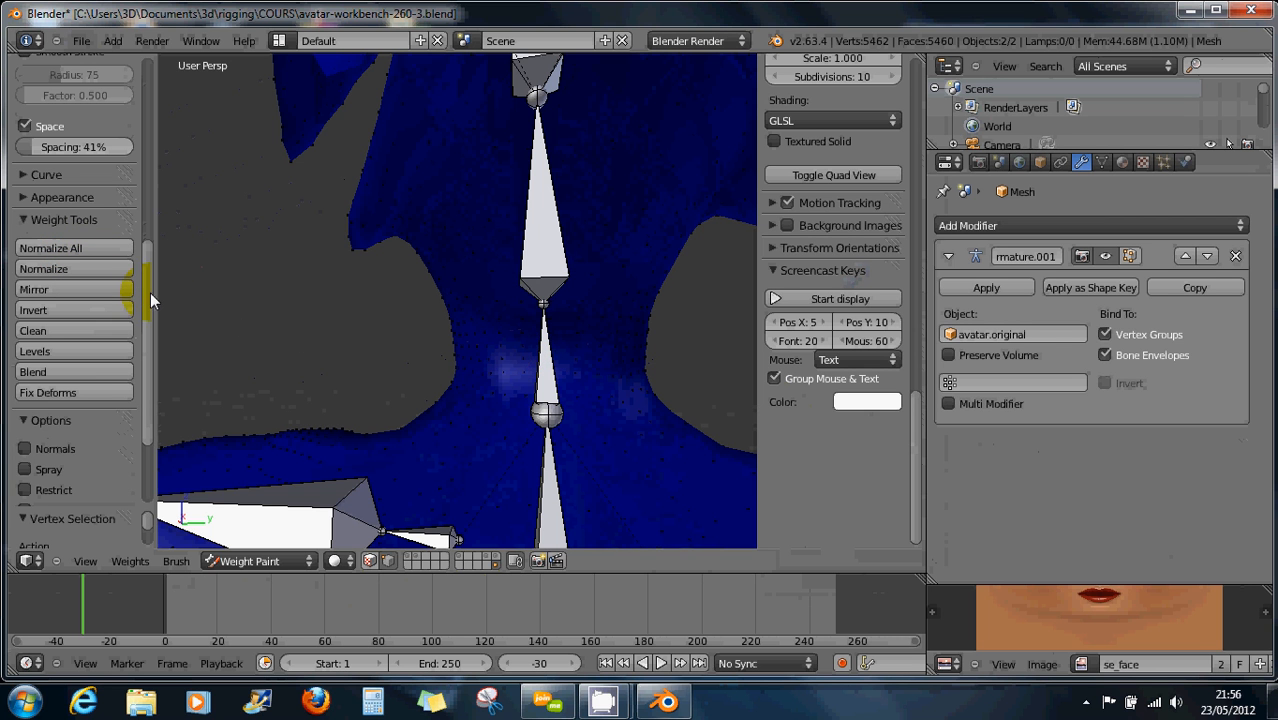
{"action": "left_click_drag", "start_coordinate": [150, 293], "coordinate": [141, 373]}
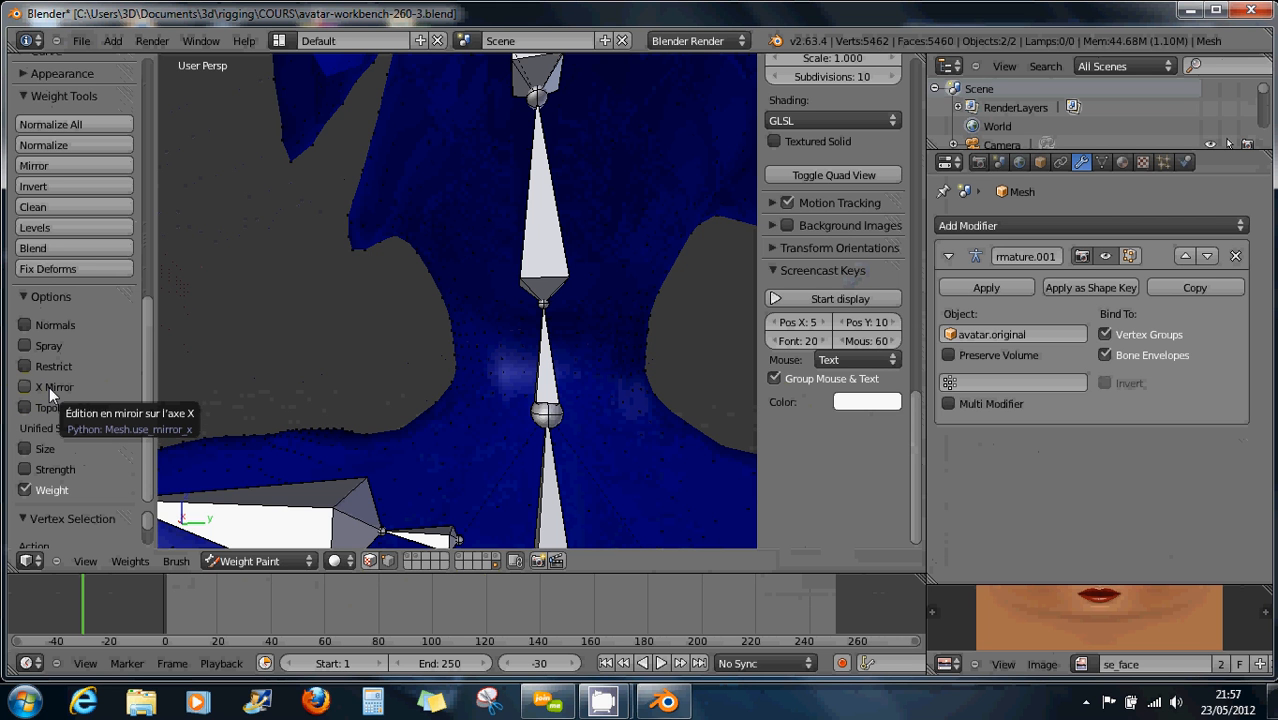
Enable X Mirror for weight painting and turn off vertex selection masking on the mesh
{"action": "scroll", "coordinate": [640, 437], "scroll_direction": "down", "scroll_amount": 3}
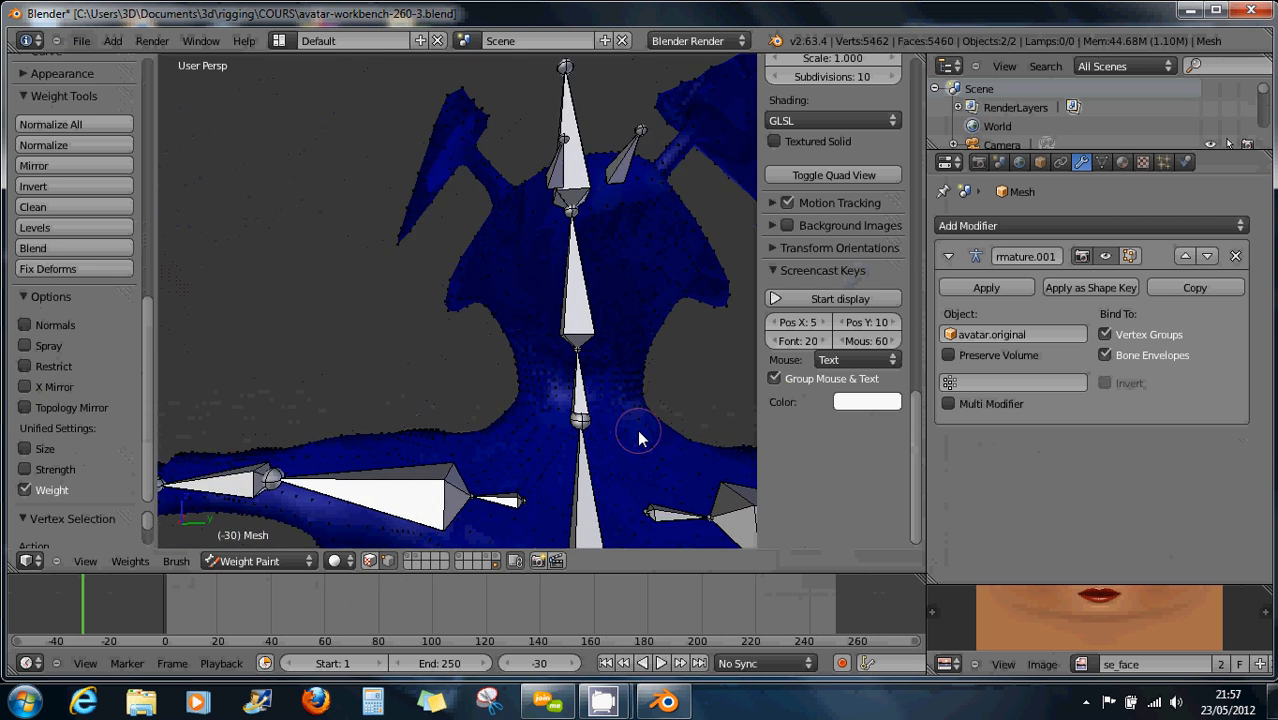
{"action": "scroll", "coordinate": [640, 437], "scroll_direction": "down", "scroll_amount": 2}
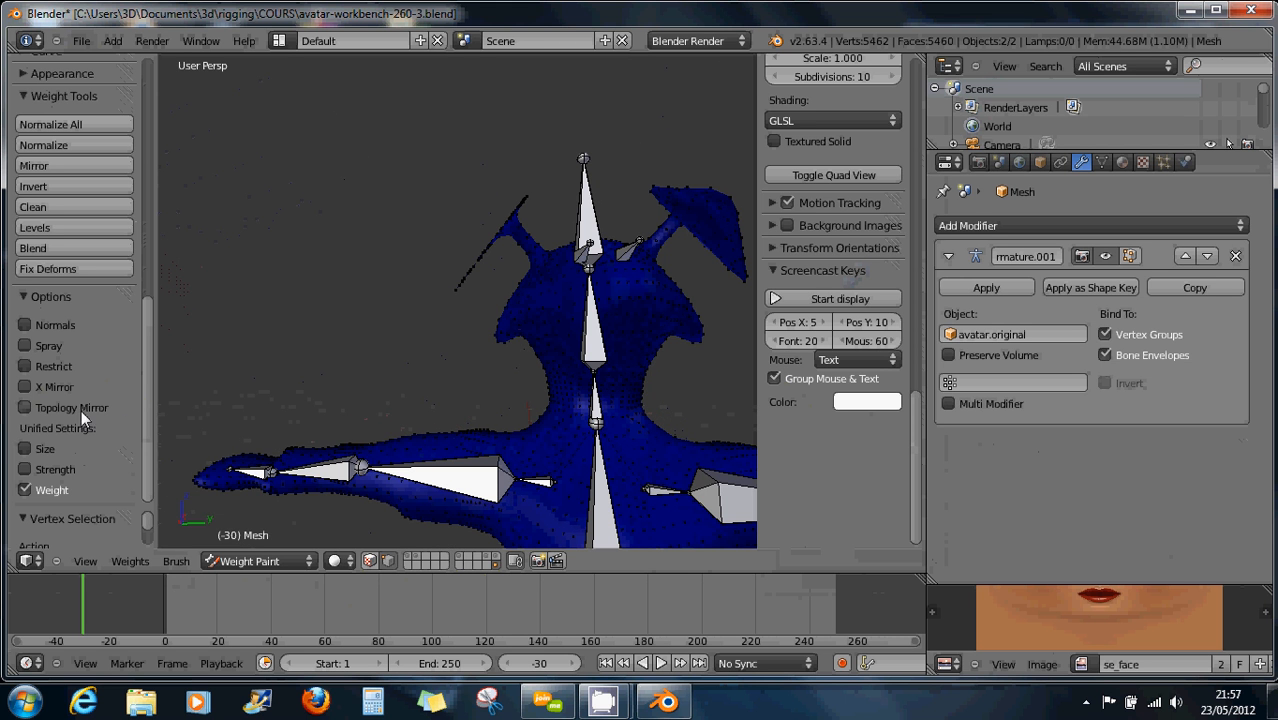
{"action": "middle_click_drag", "start_coordinate": [470, 445], "coordinate": [373, 350]}
{"action": "scroll", "coordinate": [425, 382], "scroll_direction": "up", "scroll_amount": 2}
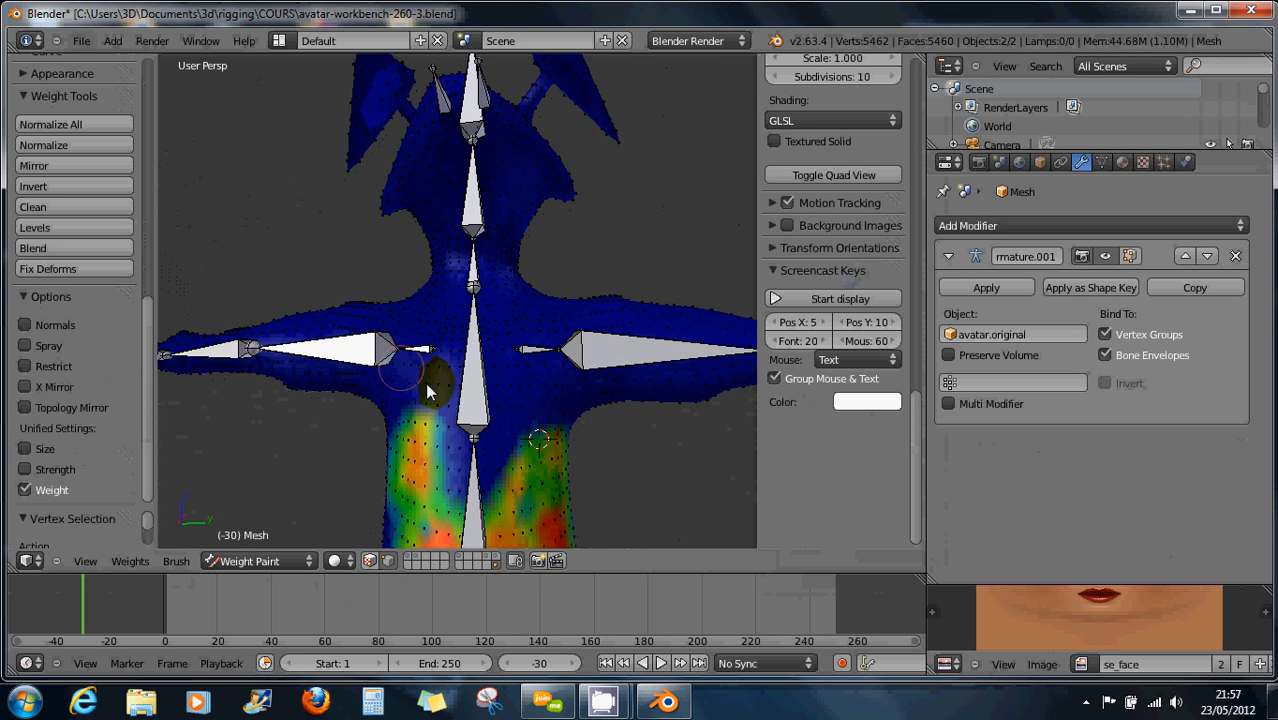
{"action": "scroll", "coordinate": [427, 385], "scroll_direction": "down", "scroll_amount": 4}
{"action": "middle_click_drag", "start_coordinate": [448, 376], "coordinate": [484, 466]}
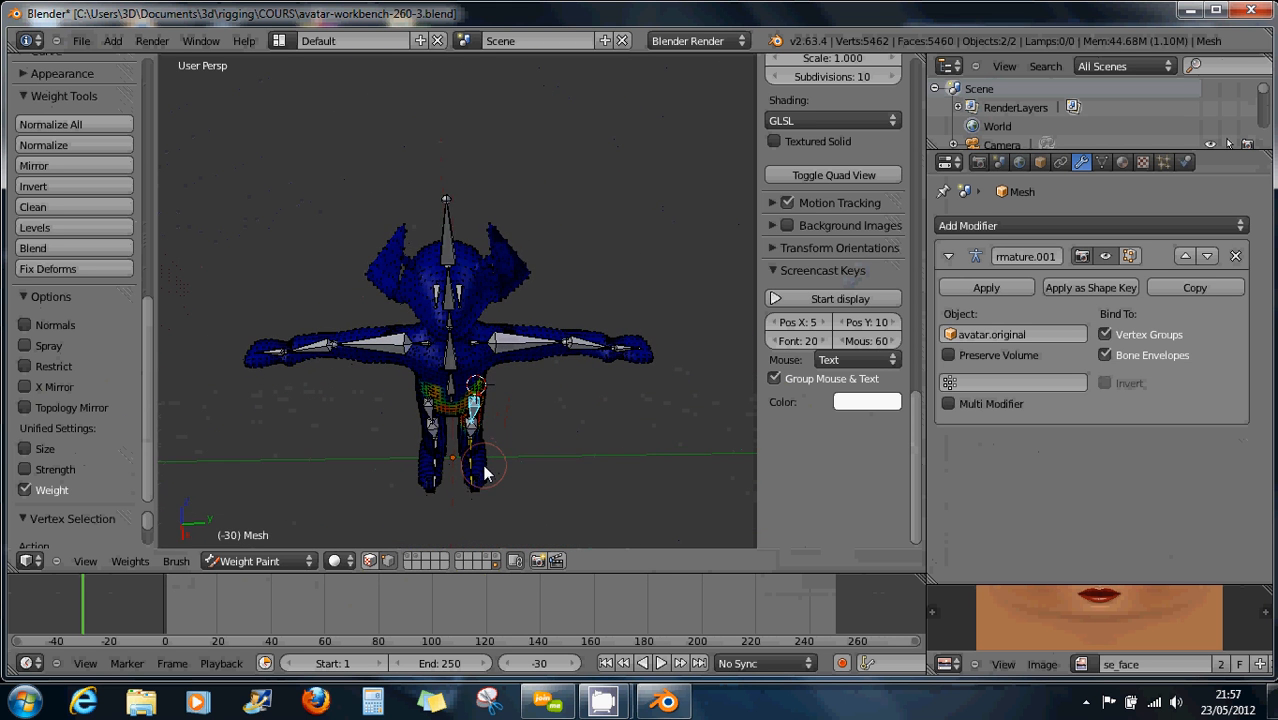
{"action": "scroll", "coordinate": [491, 422], "scroll_direction": "up", "scroll_amount": 3}
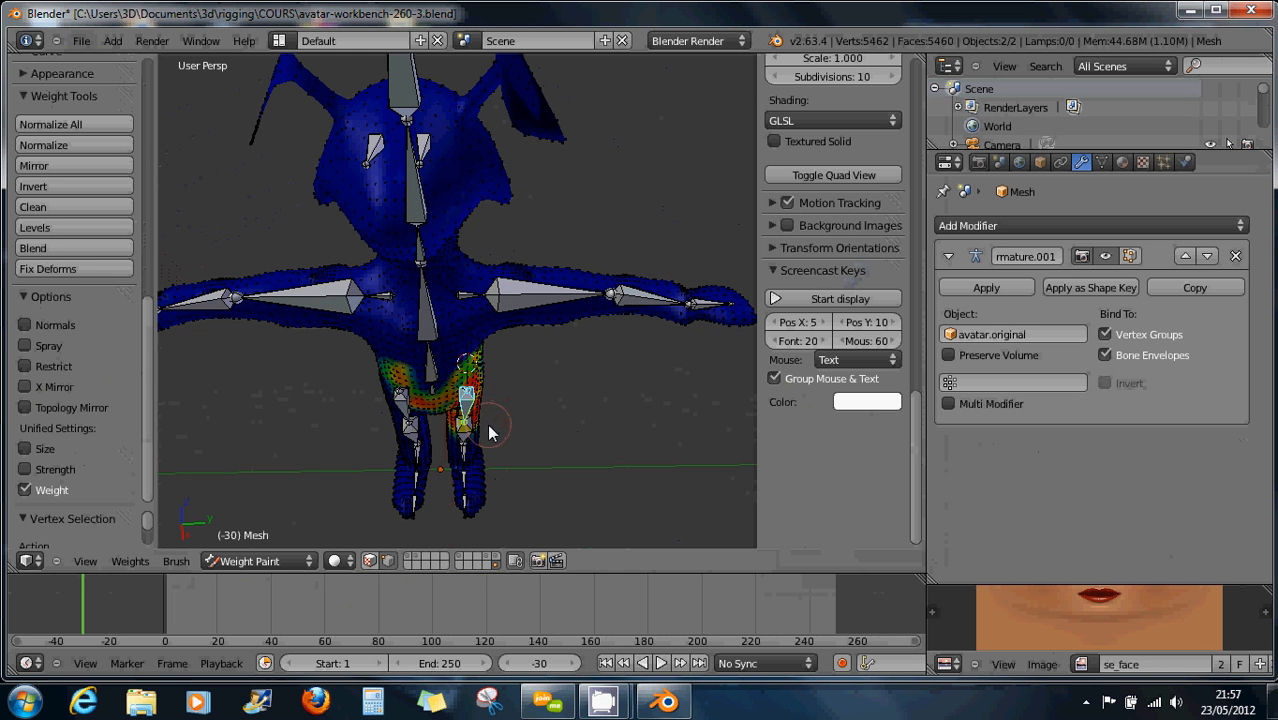
{"action": "left_click", "coordinate": [25, 386]}
{"action": "left_click", "coordinate": [388, 560]}
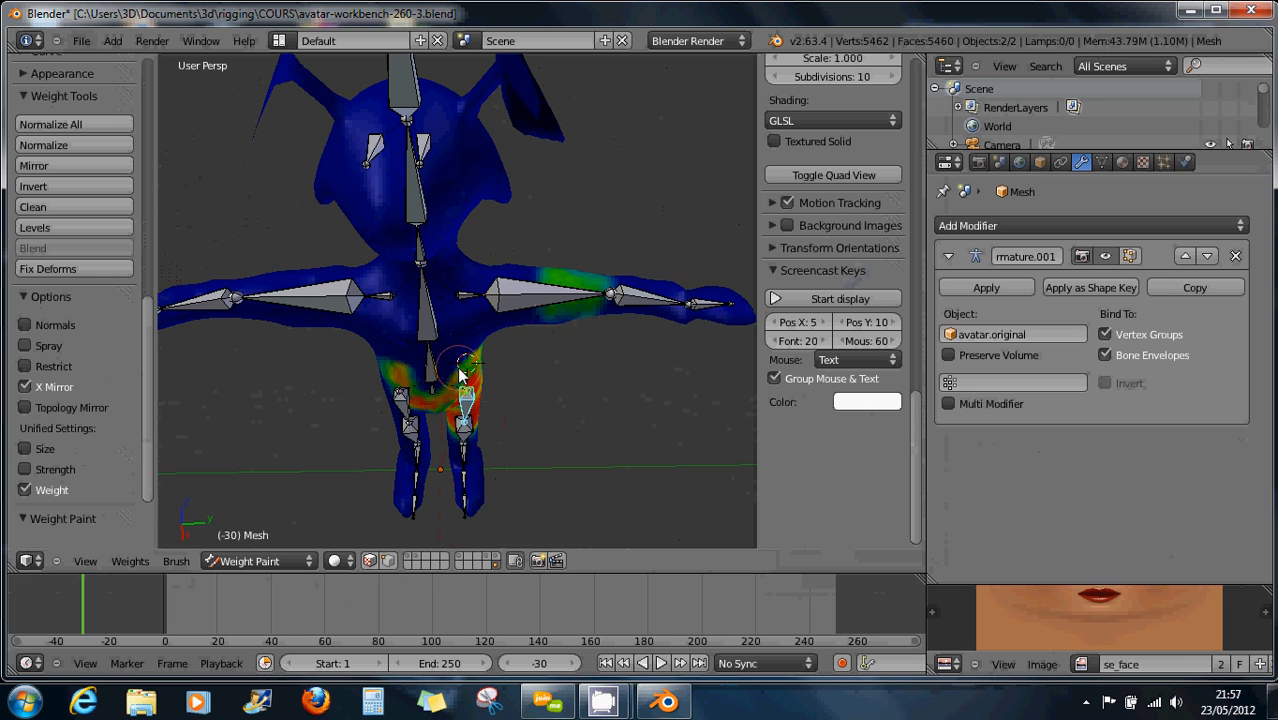
Check the character's orientation in the front view and return the mesh to Object Mode
{"action": "key", "text": "KP_1"}
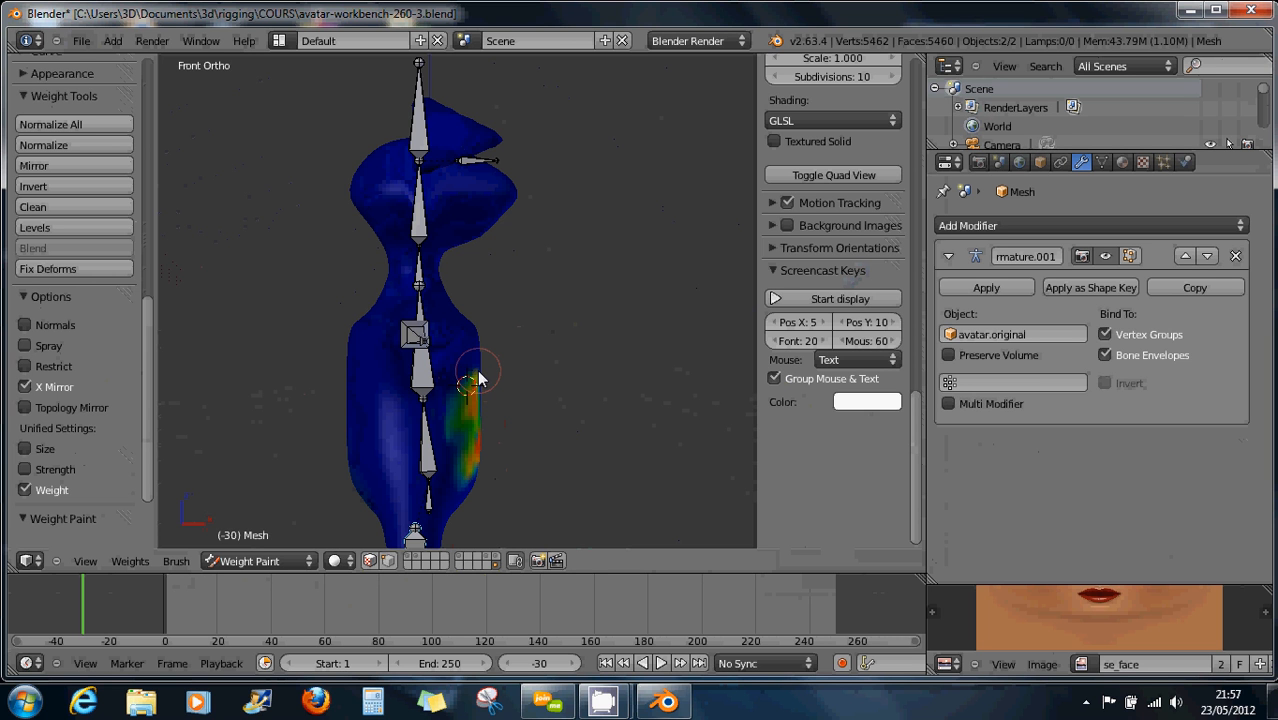
{"action": "scroll", "coordinate": [478, 378], "scroll_direction": "down", "scroll_amount": 2}
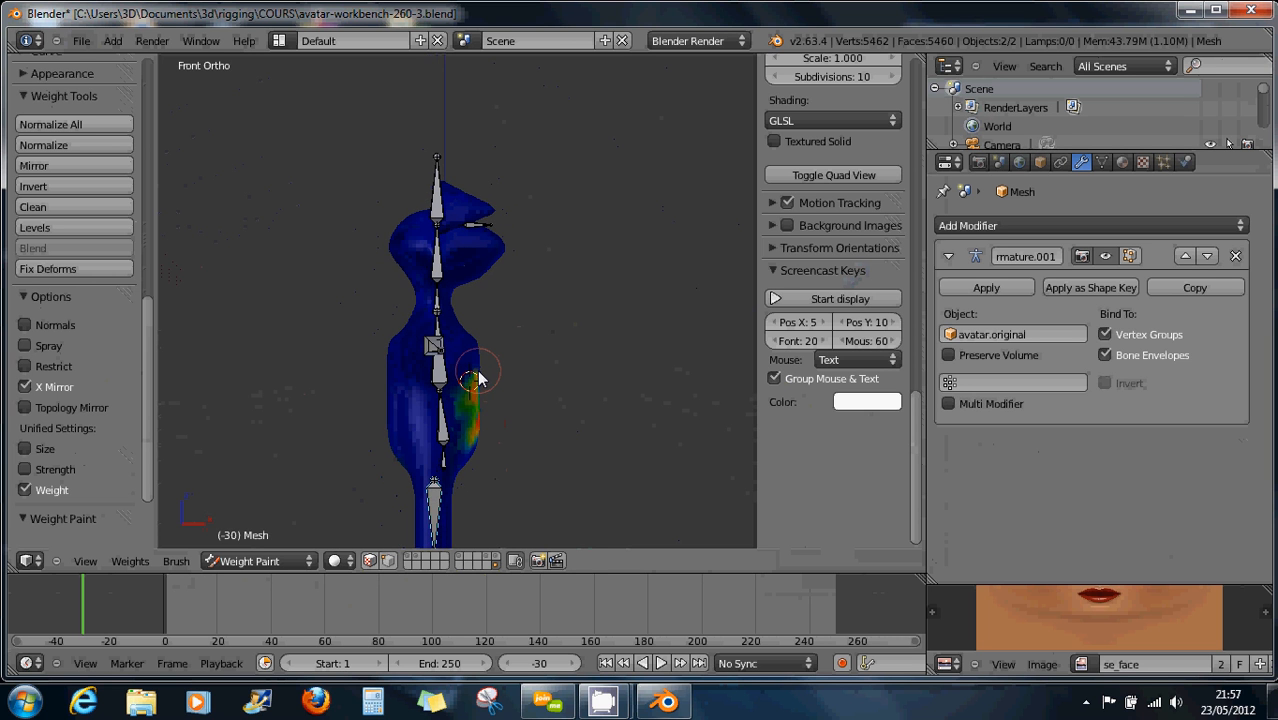
{"action": "scroll", "coordinate": [478, 378], "scroll_direction": "down", "scroll_amount": 1}
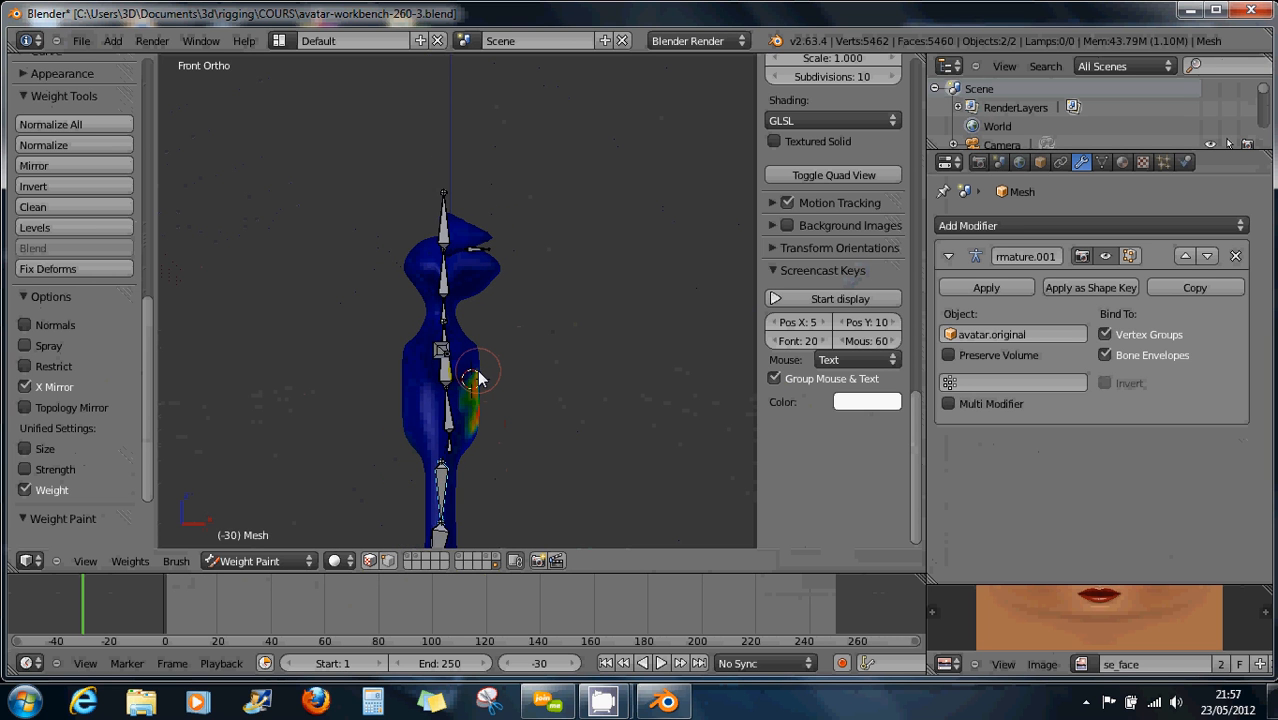
{"action": "left_click", "coordinate": [282, 561]}
{"action": "left_click", "coordinate": [276, 542]}
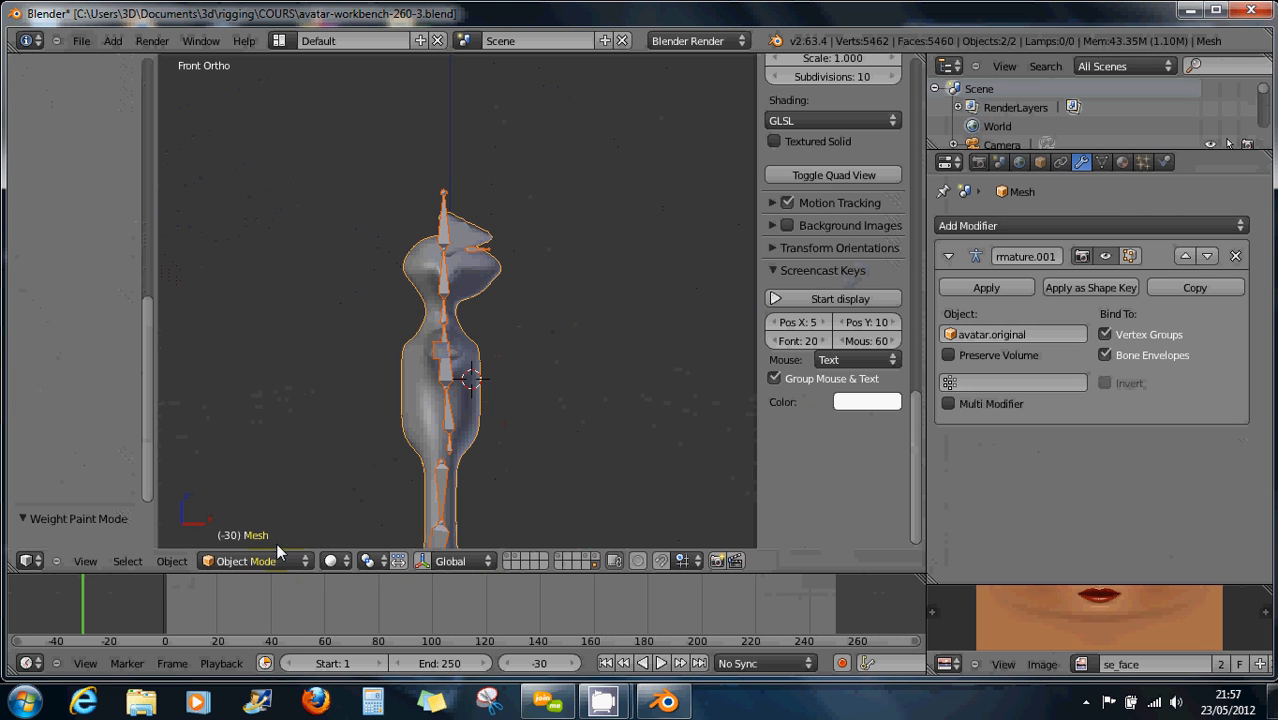
Select the armature and the mesh together, rotate them 90° about the global Z axis and apply the rotation
{"action": "scroll", "coordinate": [476, 436], "scroll_direction": "down", "scroll_amount": 2}
{"action": "middle_click_drag", "start_coordinate": [475, 440], "coordinate": [477, 347], "text": "shift"}
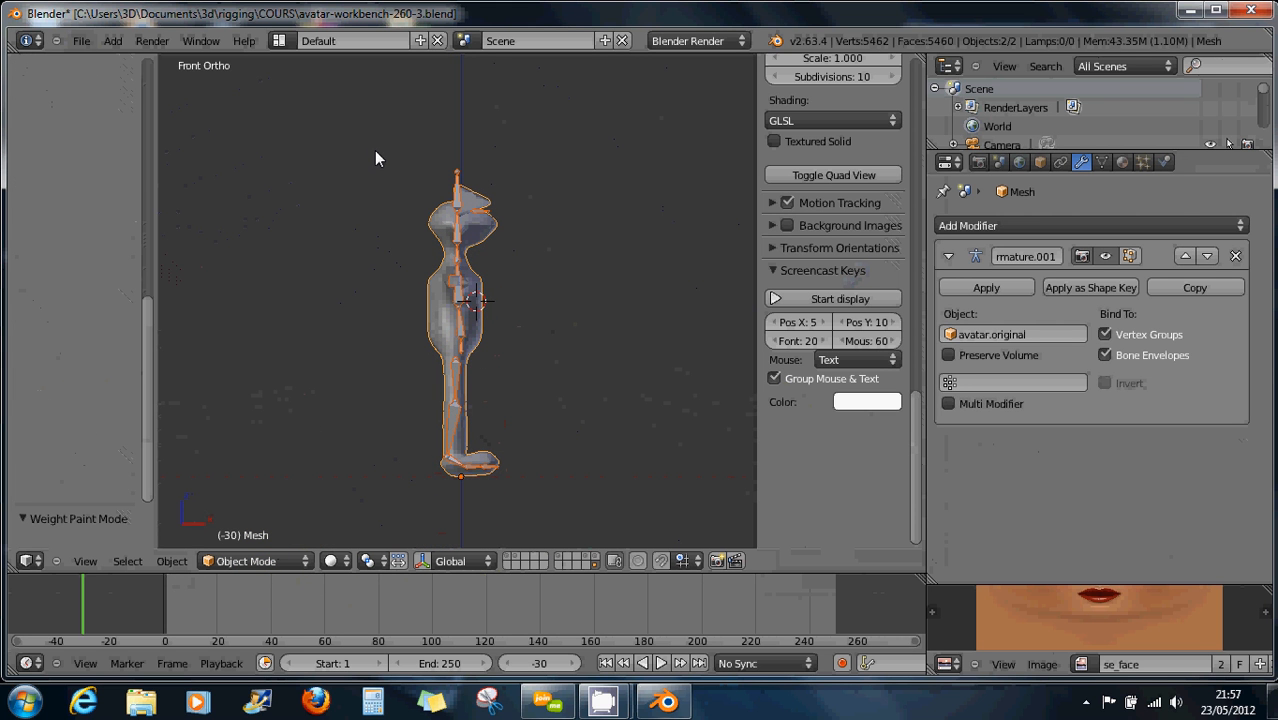
{"action": "key", "text": "a"}
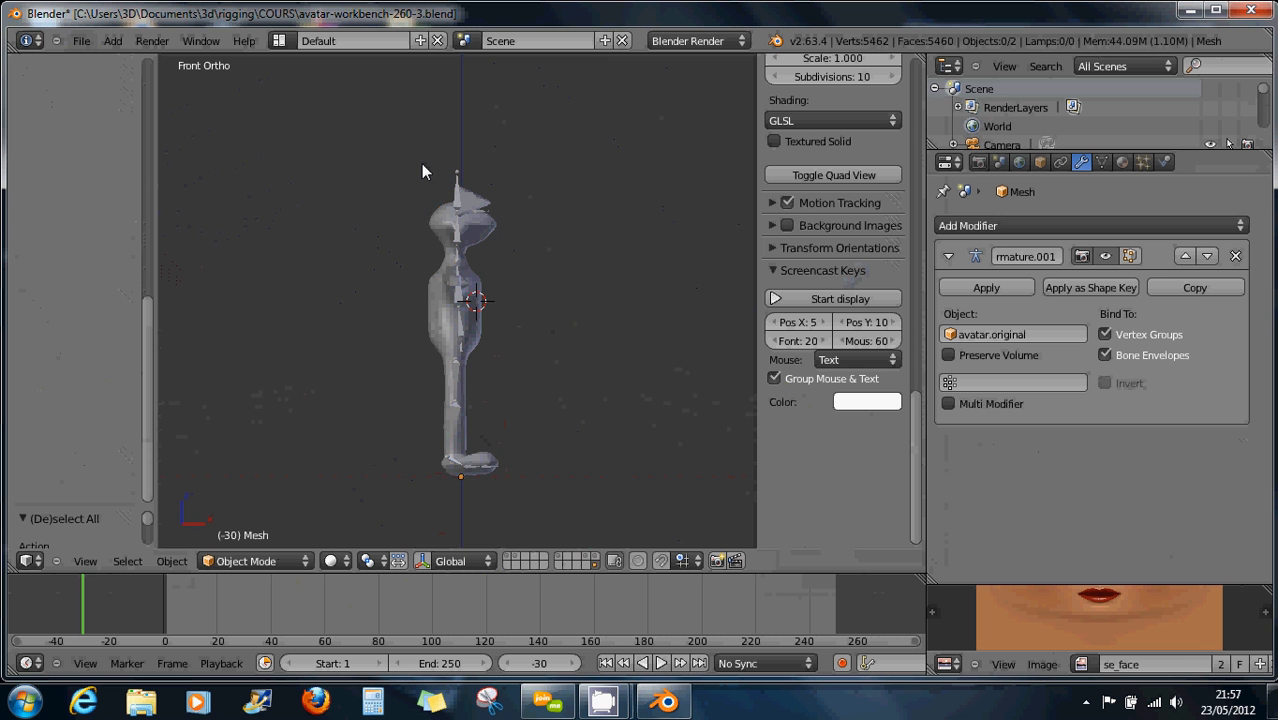
{"action": "key", "text": "b"}
{"action": "left_click_drag", "start_coordinate": [395, 189], "coordinate": [573, 497]}
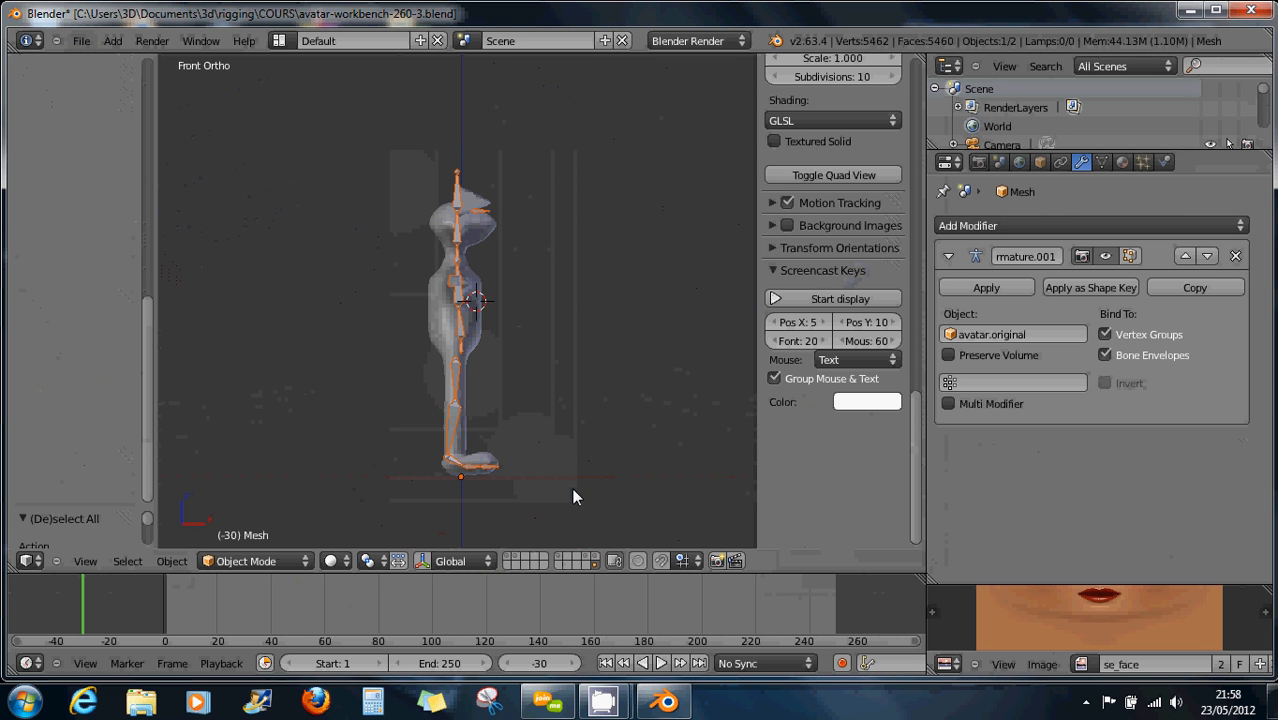
{"action": "right_click", "coordinate": [434, 325], "text": "shift"}
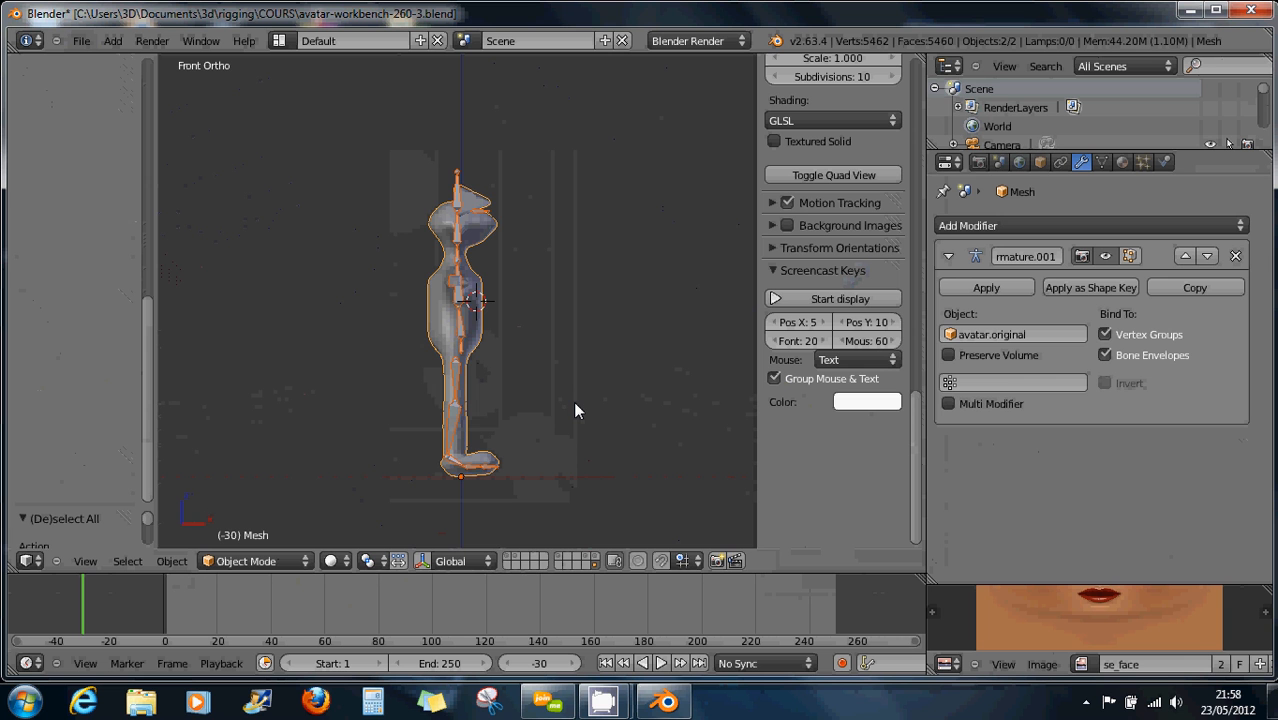
{"action": "type", "text": "rz"}
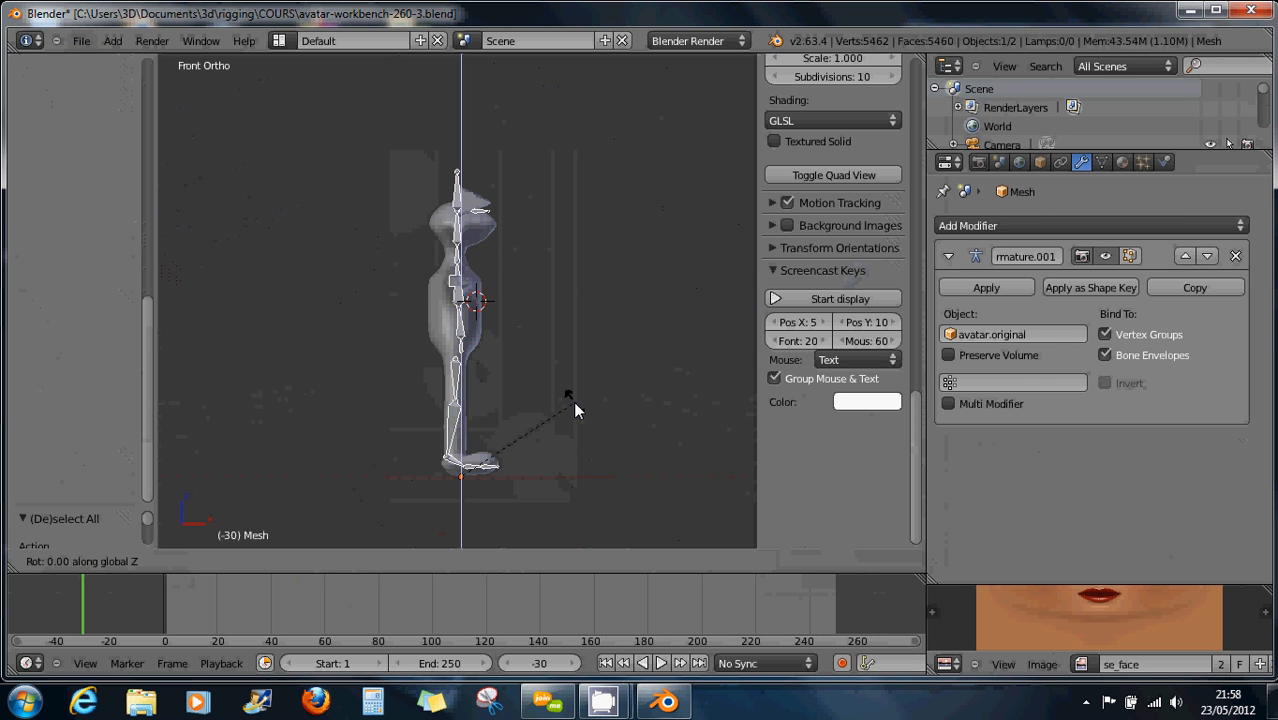
{"action": "type", "text": "90"}
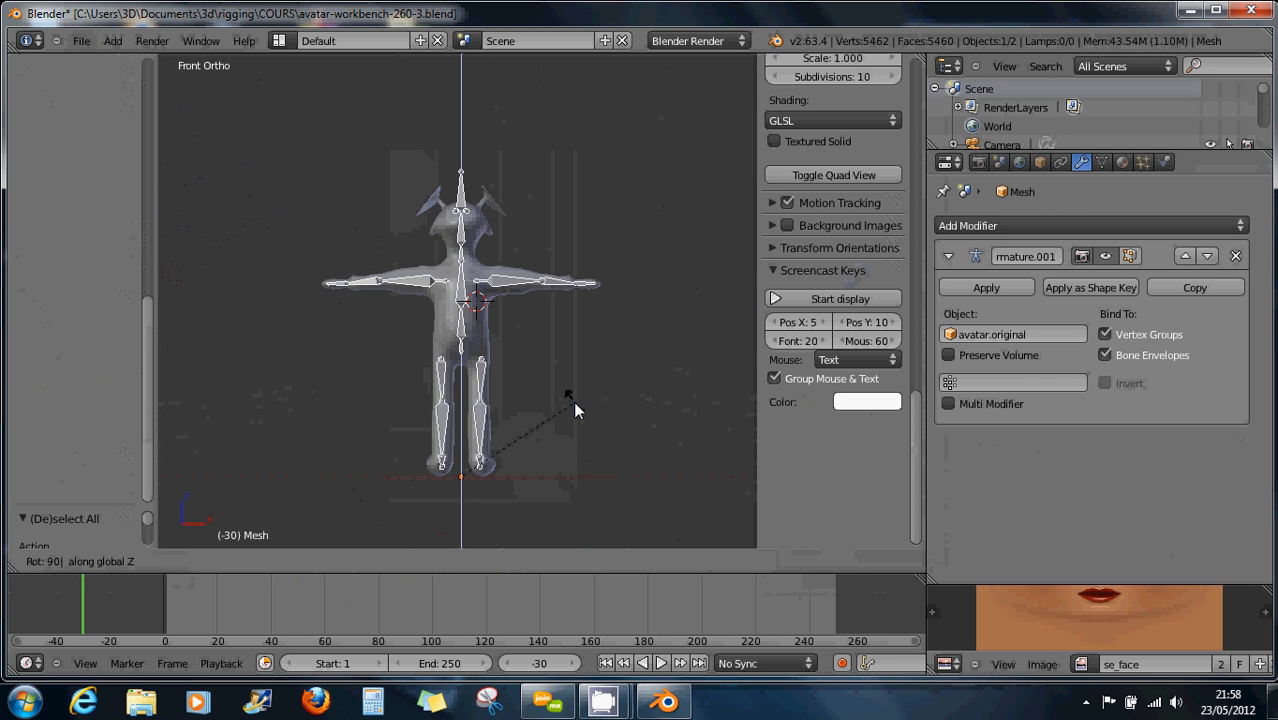
{"action": "key", "text": "Return"}
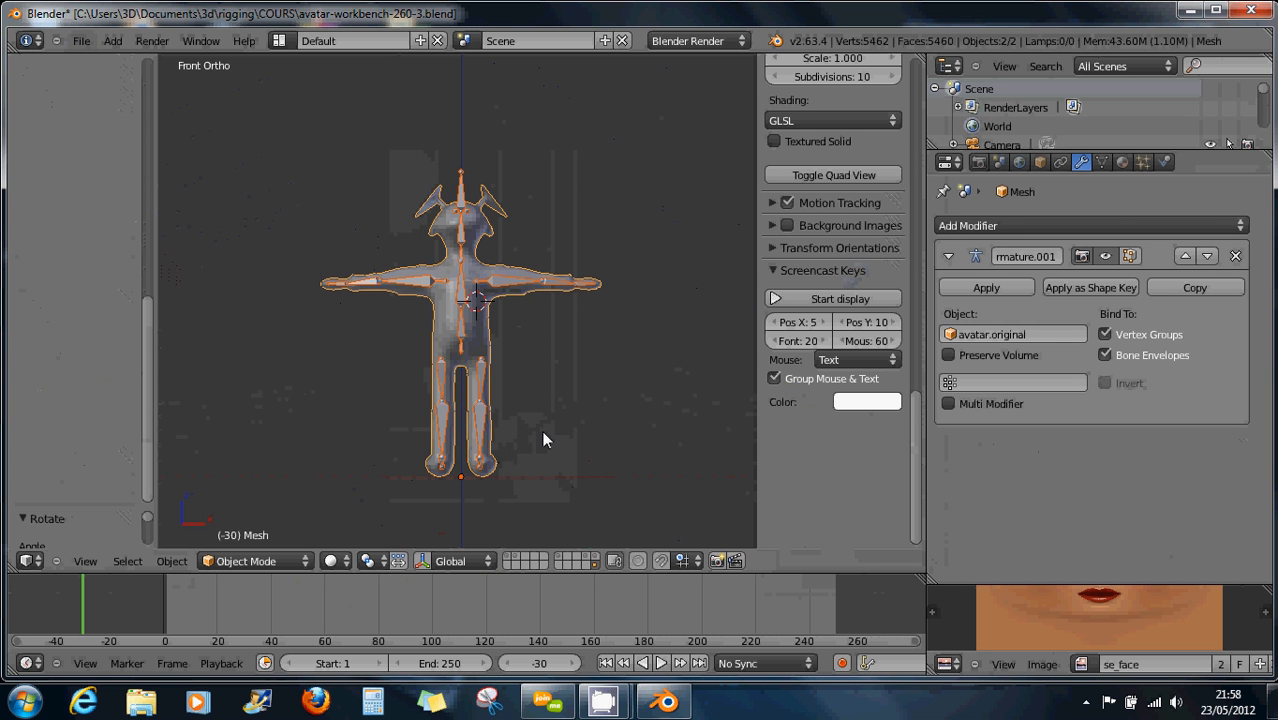
{"action": "key", "text": "ctrl+a"}
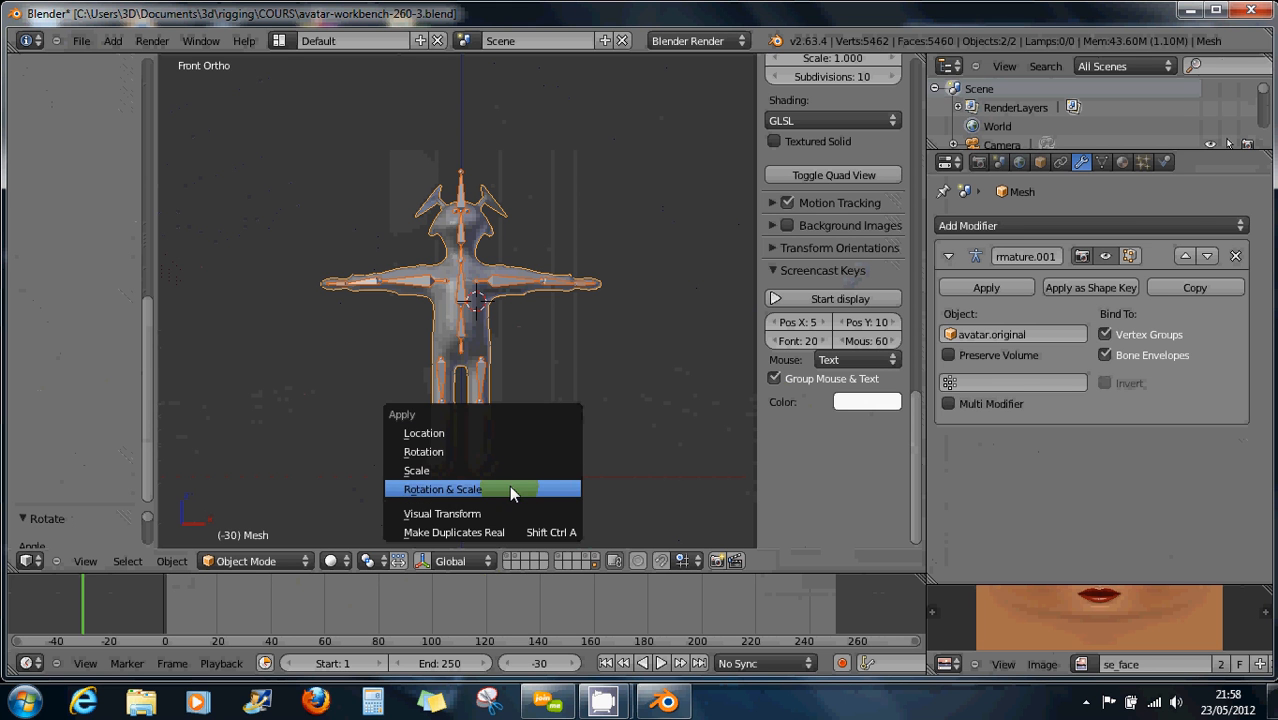
{"action": "left_click", "coordinate": [501, 458]}
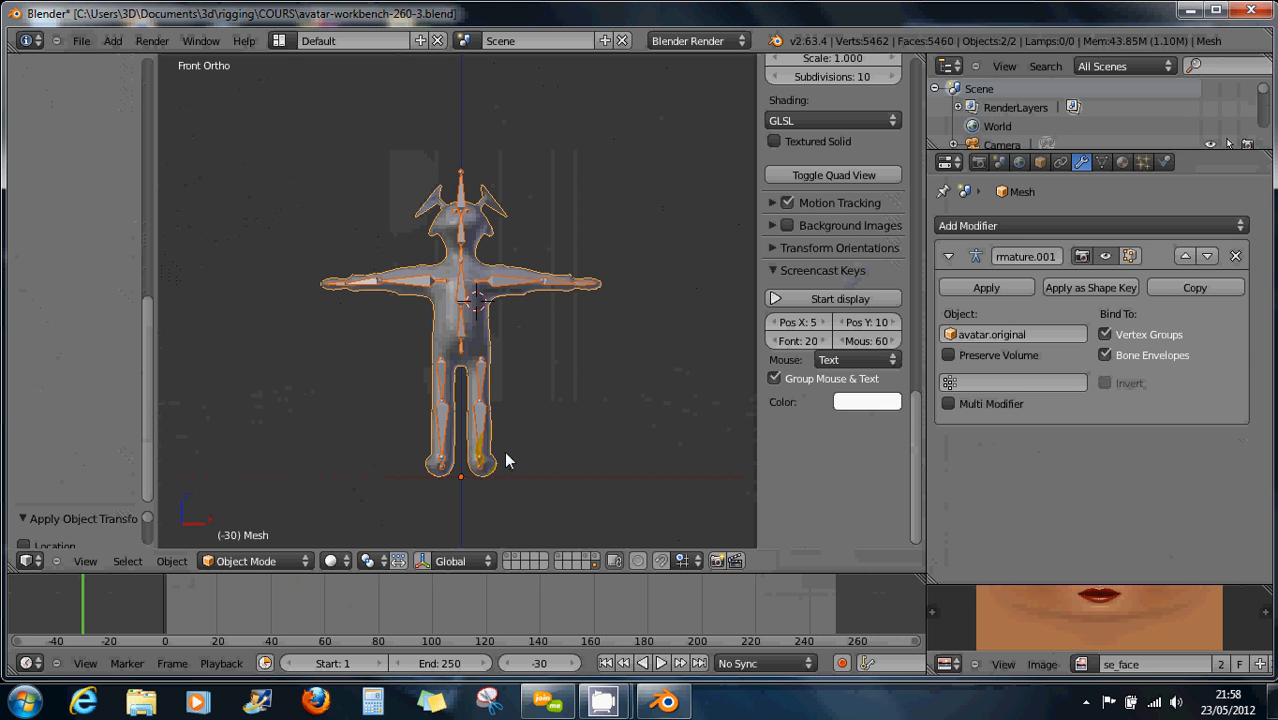
Select the avatar mesh and check its location, rotation and scale values
{"action": "right_click", "coordinate": [481, 355]}
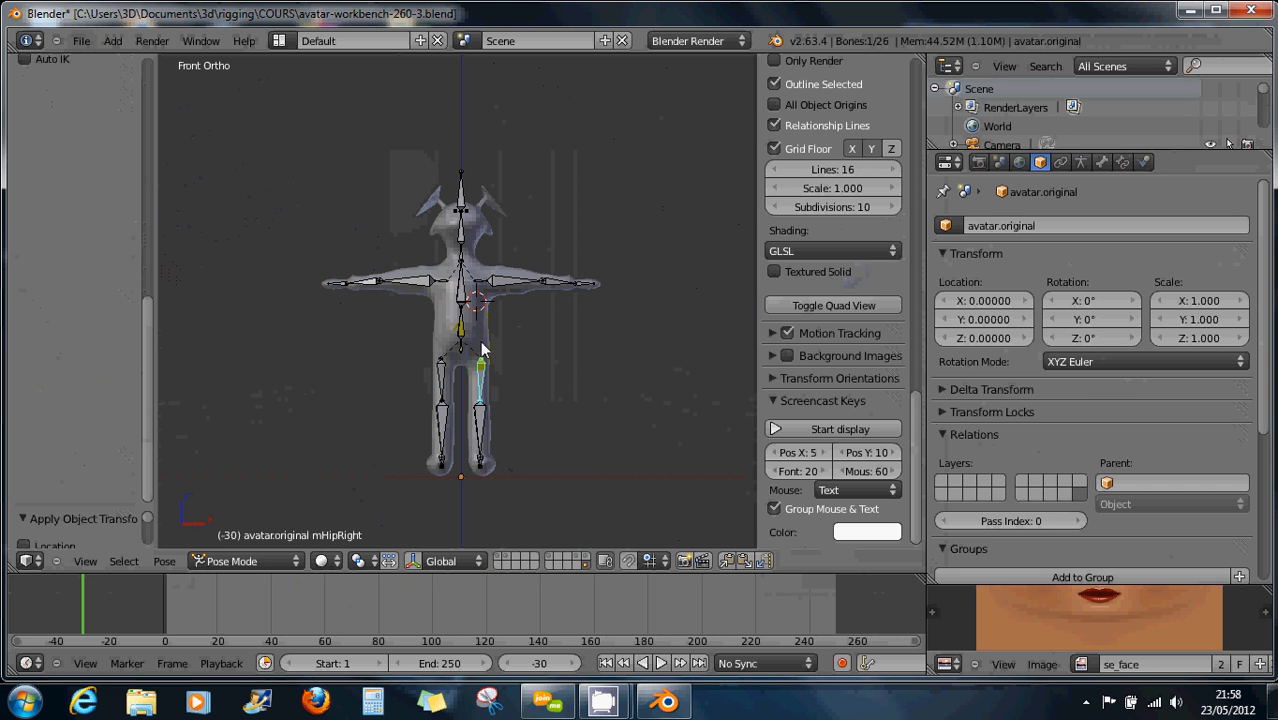
{"action": "right_click", "coordinate": [481, 337]}
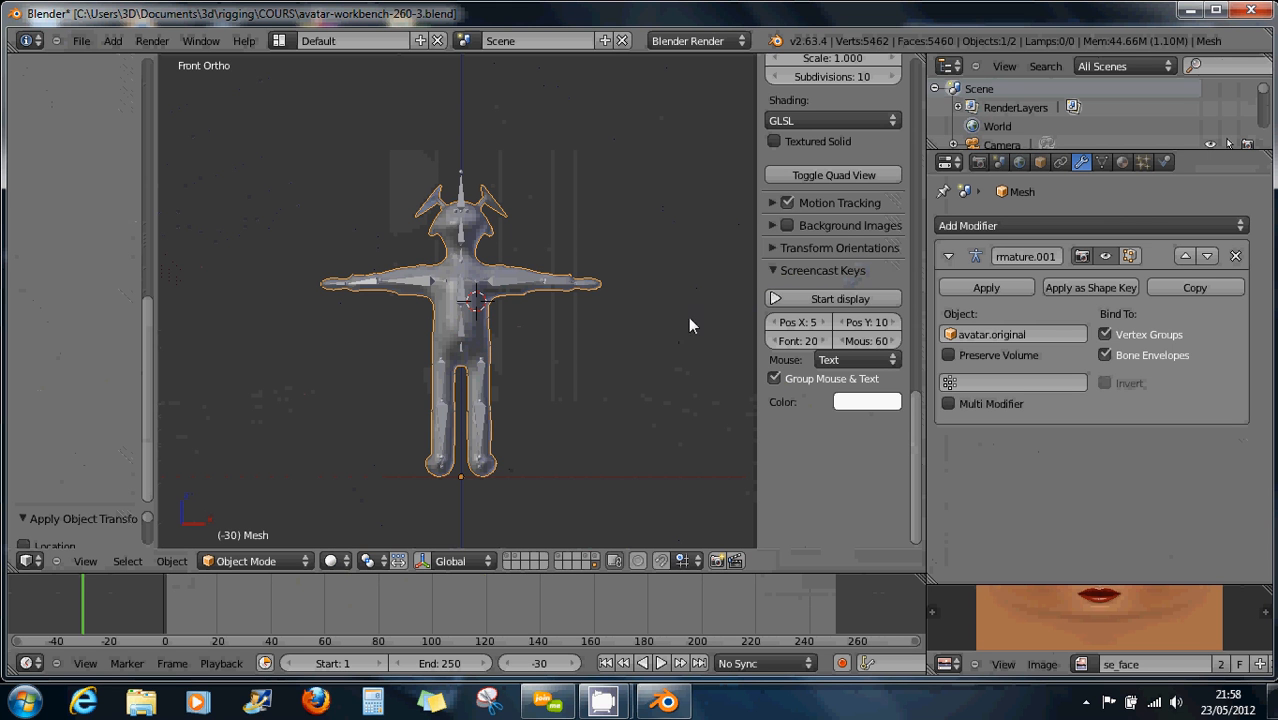
{"action": "left_click", "coordinate": [840, 298]}
{"action": "left_click_drag", "start_coordinate": [915, 400], "coordinate": [913, 70]}
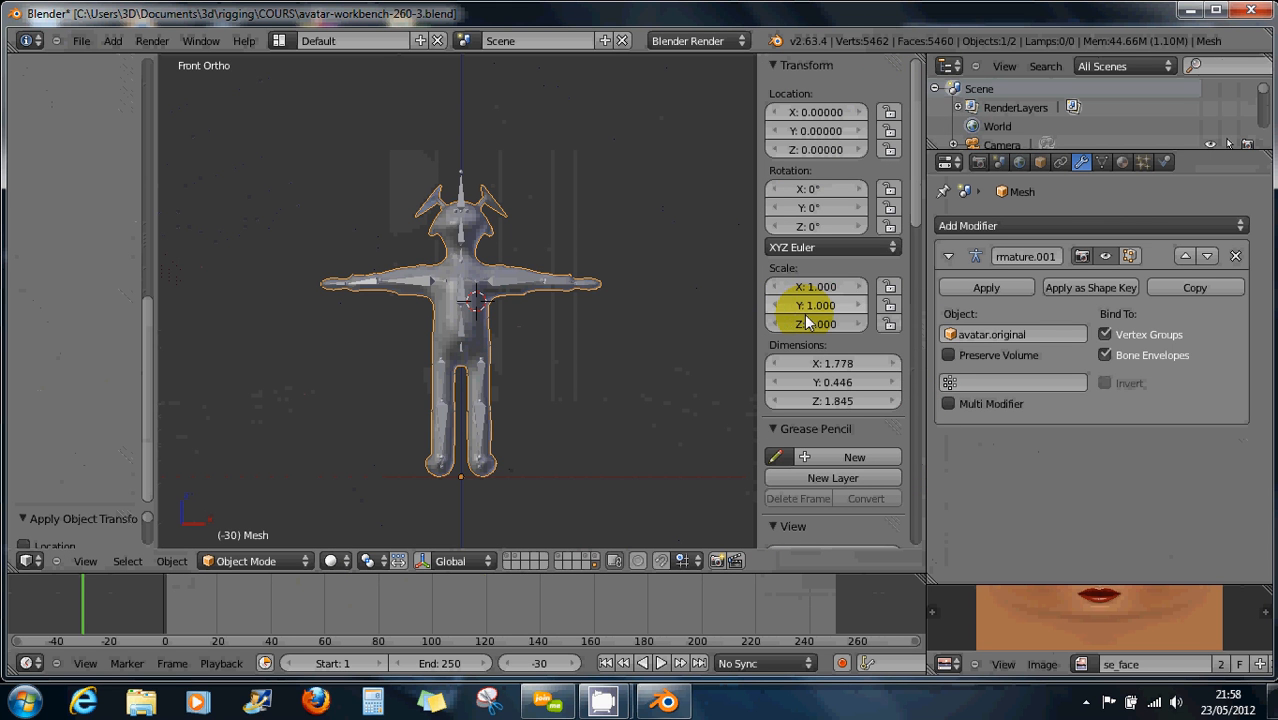
Select the avatar.original armature and switch it from Pose Mode to Object Mode
{"action": "right_click", "coordinate": [460, 335]}
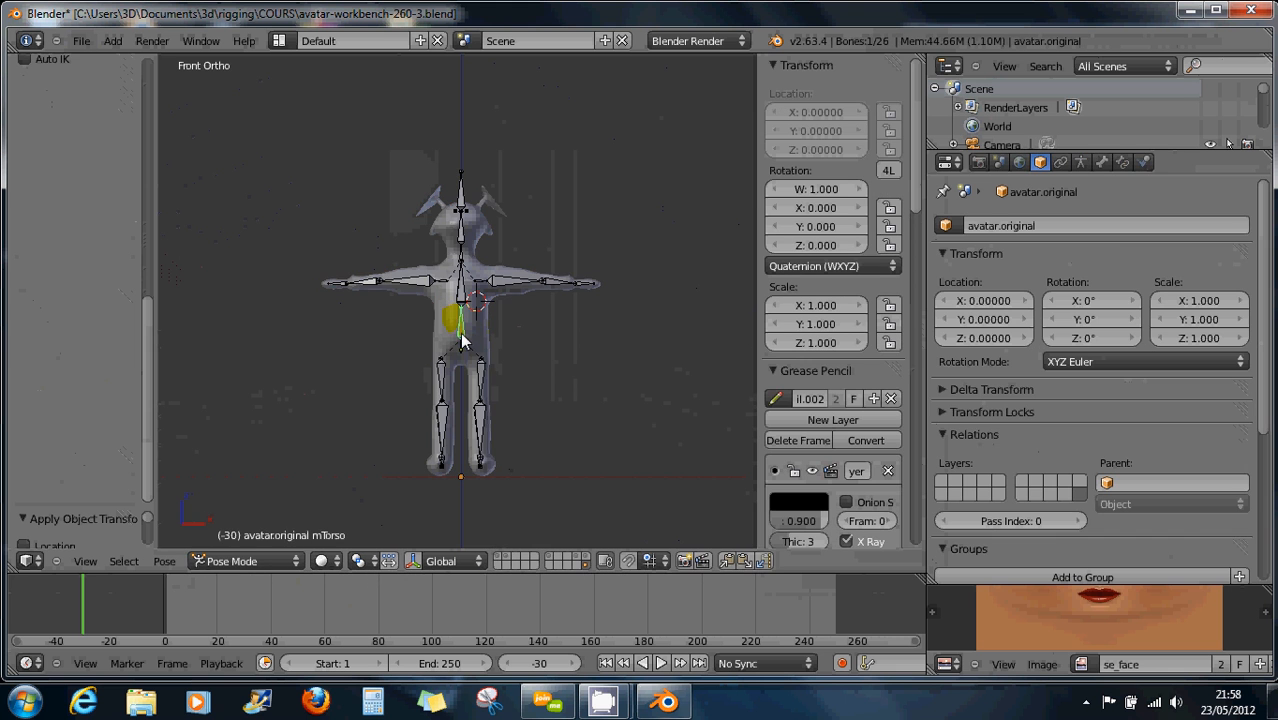
{"action": "left_click", "coordinate": [245, 561]}
{"action": "left_click", "coordinate": [269, 548]}
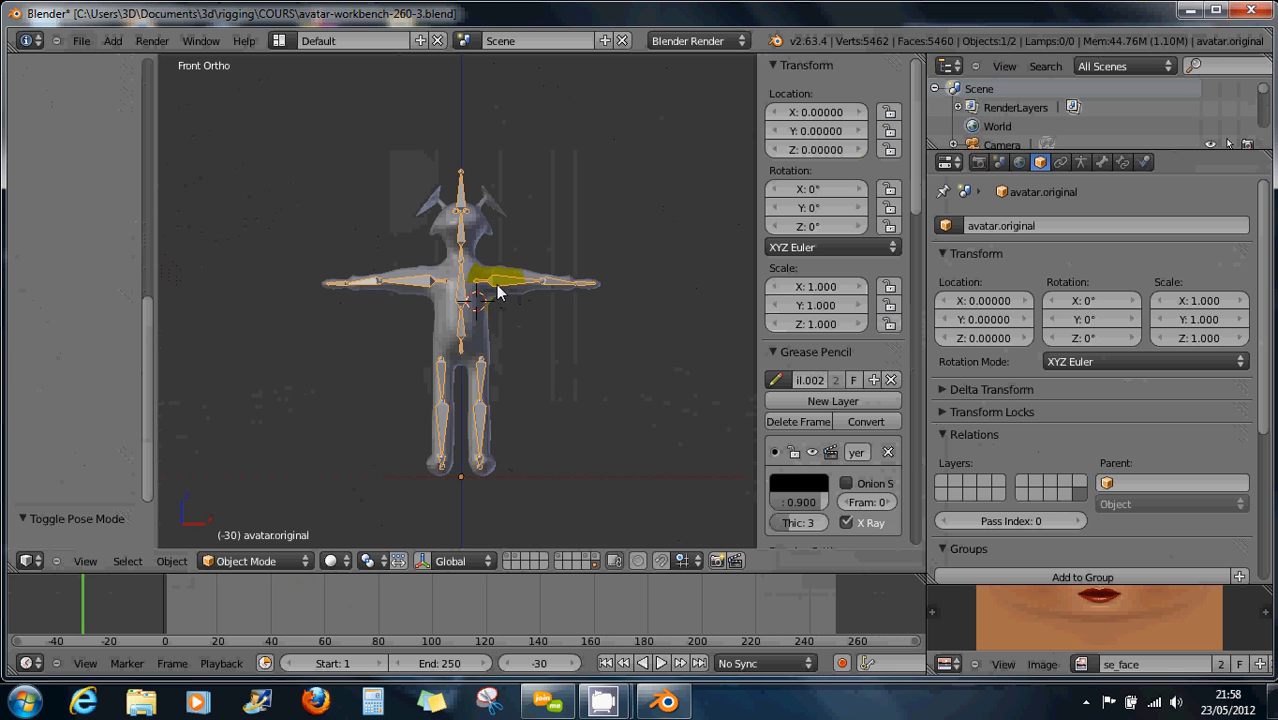
{"action": "scroll", "coordinate": [493, 287], "scroll_direction": "up", "scroll_amount": 1}
{"action": "scroll", "coordinate": [493, 287], "scroll_direction": "up", "scroll_amount": 3}
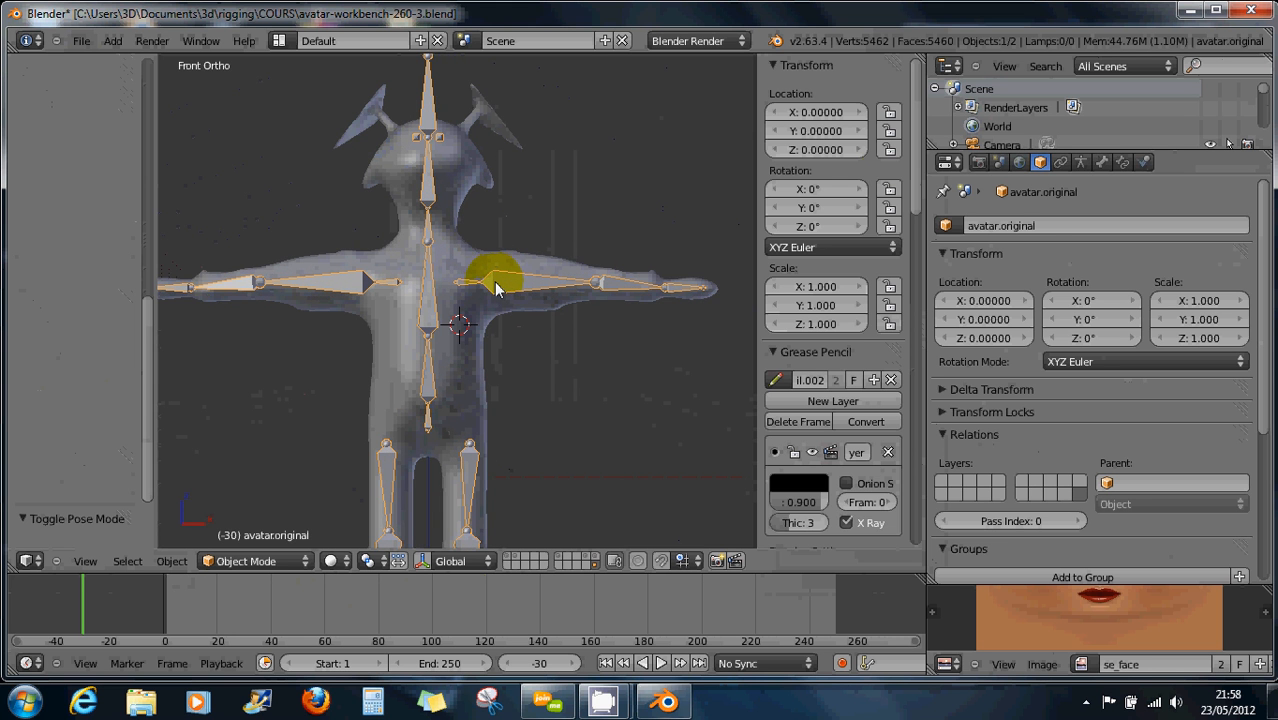
{"action": "scroll", "coordinate": [495, 290], "scroll_direction": "down", "scroll_amount": 2}
Select the mesh, switch it to Weight Paint mode and paint test weight over the mShoulderRight upper arm
{"action": "right_click", "coordinate": [490, 307]}
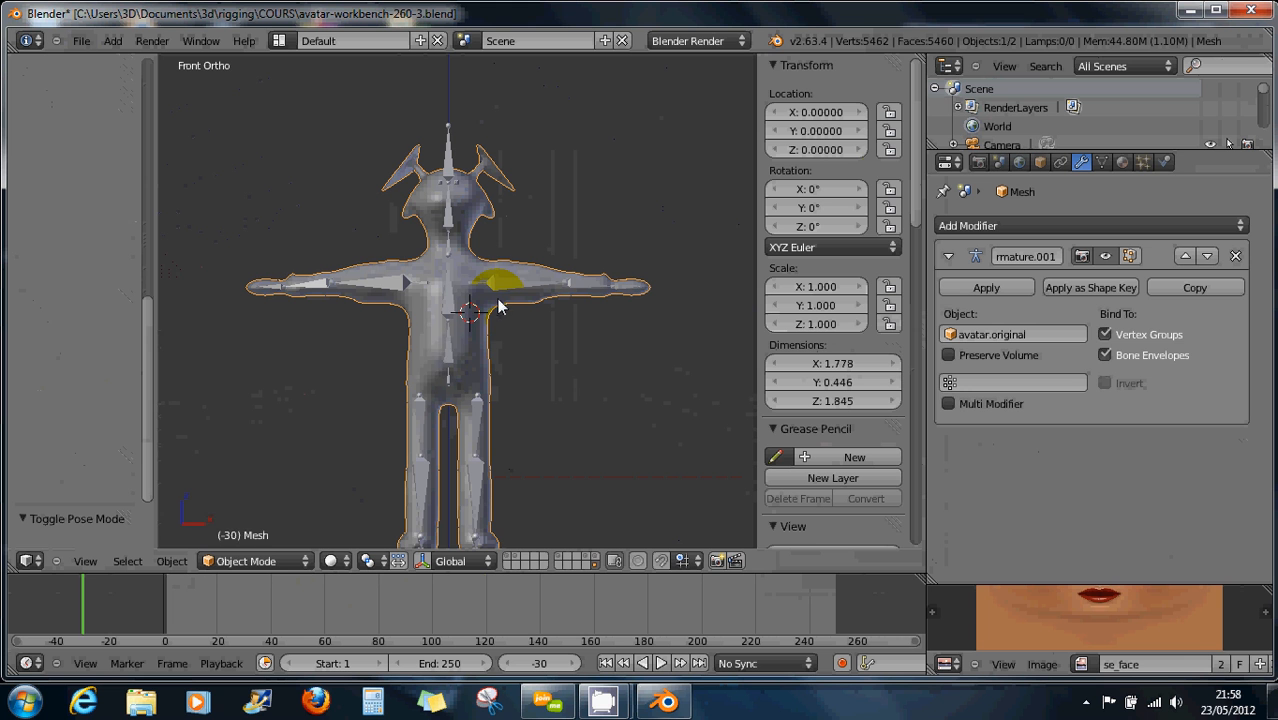
{"action": "left_click", "coordinate": [255, 560]}
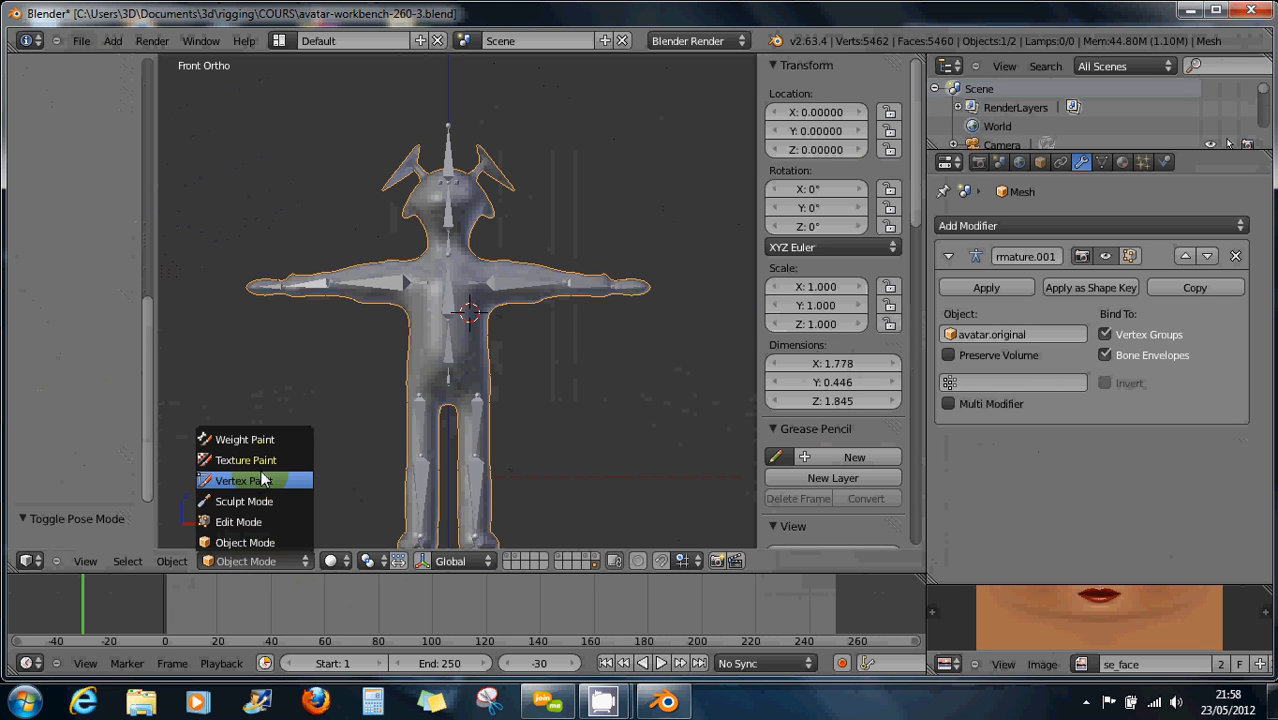
{"action": "left_click", "coordinate": [262, 440]}
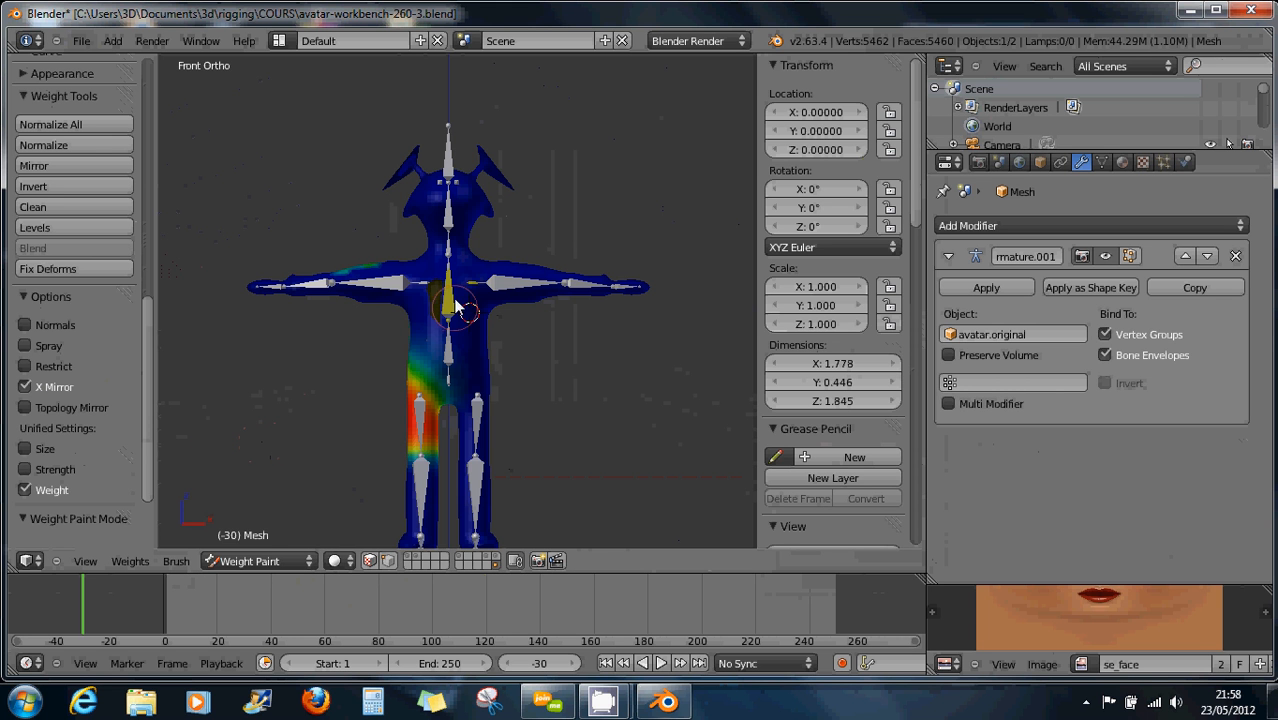
{"action": "left_click", "coordinate": [508, 265]}
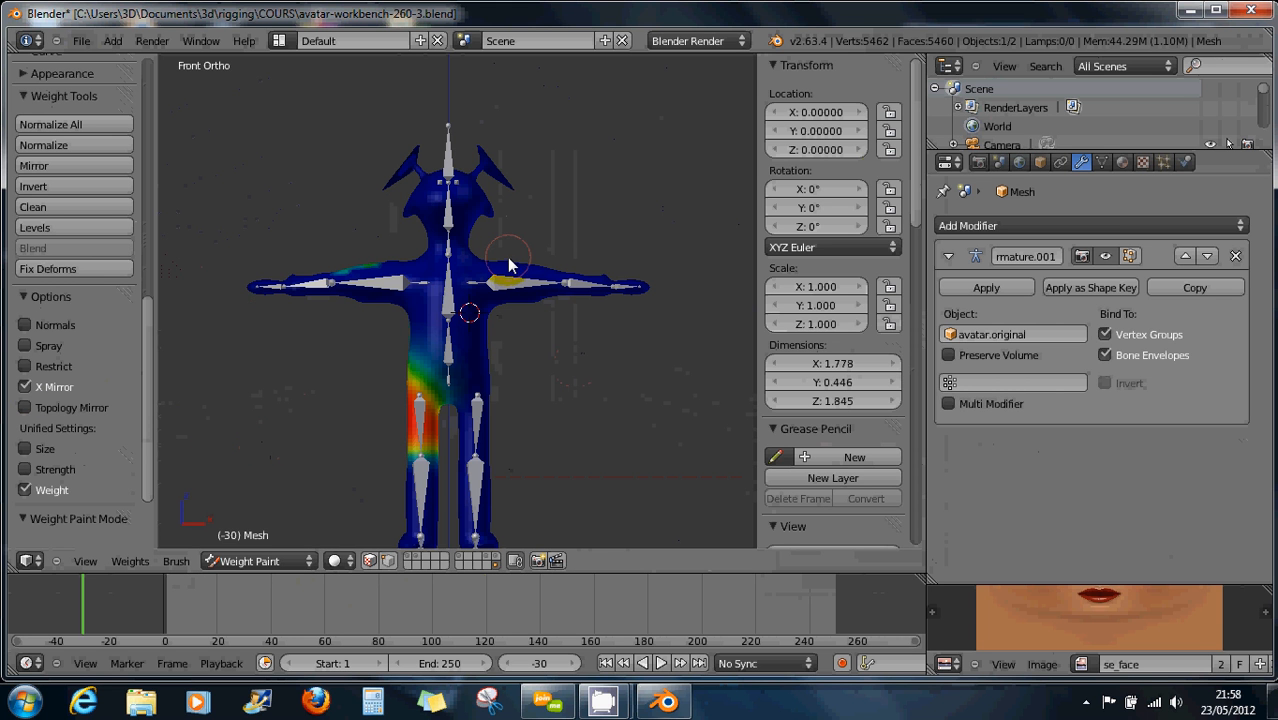
{"action": "left_click_drag", "start_coordinate": [516, 266], "coordinate": [540, 288]}
{"action": "left_click", "coordinate": [525, 294]}
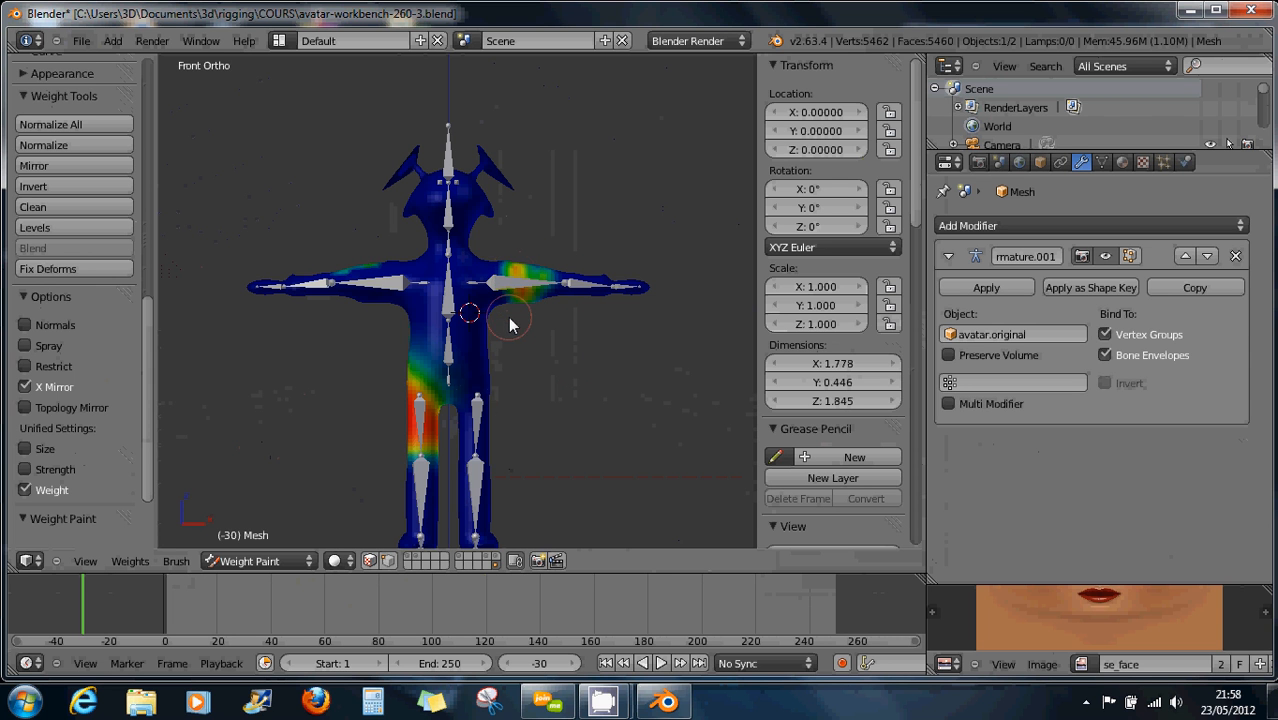
Put the armature in Pose Mode, select the mShoulderRight bone, and return to the weight-painted mesh
{"action": "scroll", "coordinate": [510, 323], "scroll_direction": "up", "scroll_amount": 2}
{"action": "scroll", "coordinate": [512, 321], "scroll_direction": "up", "scroll_amount": 2}
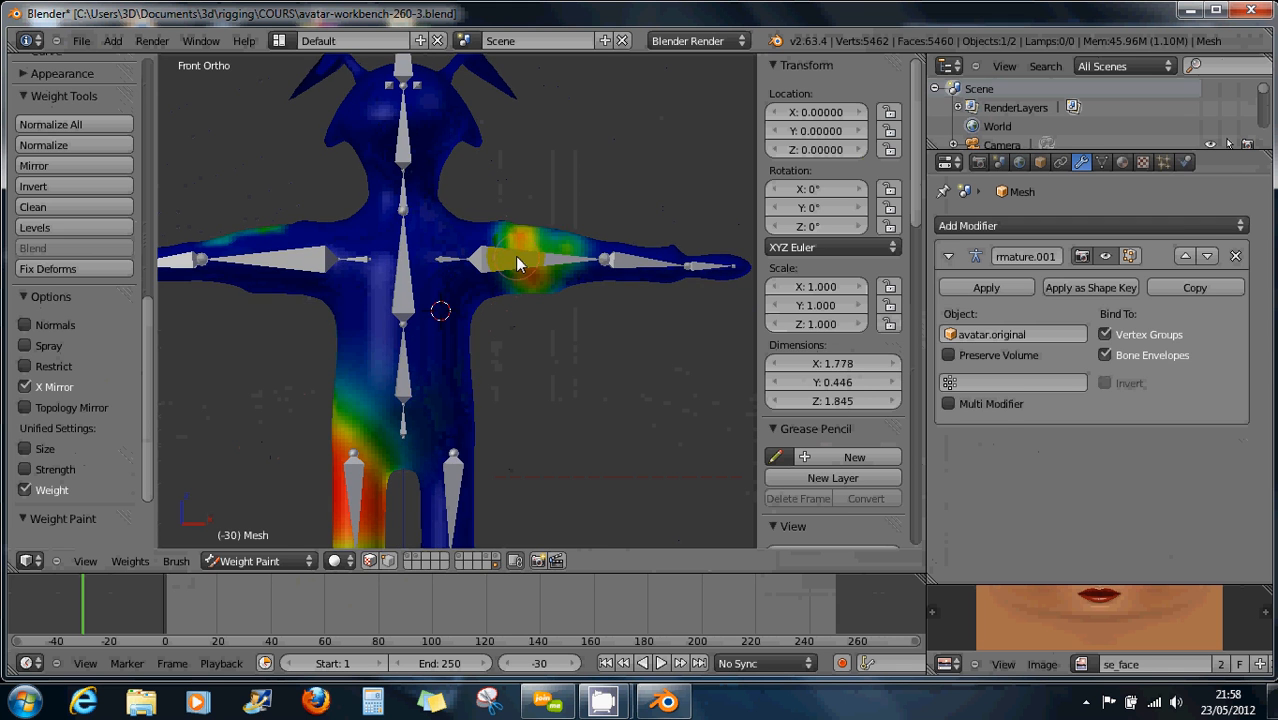
{"action": "key", "text": "ctrl+Tab"}
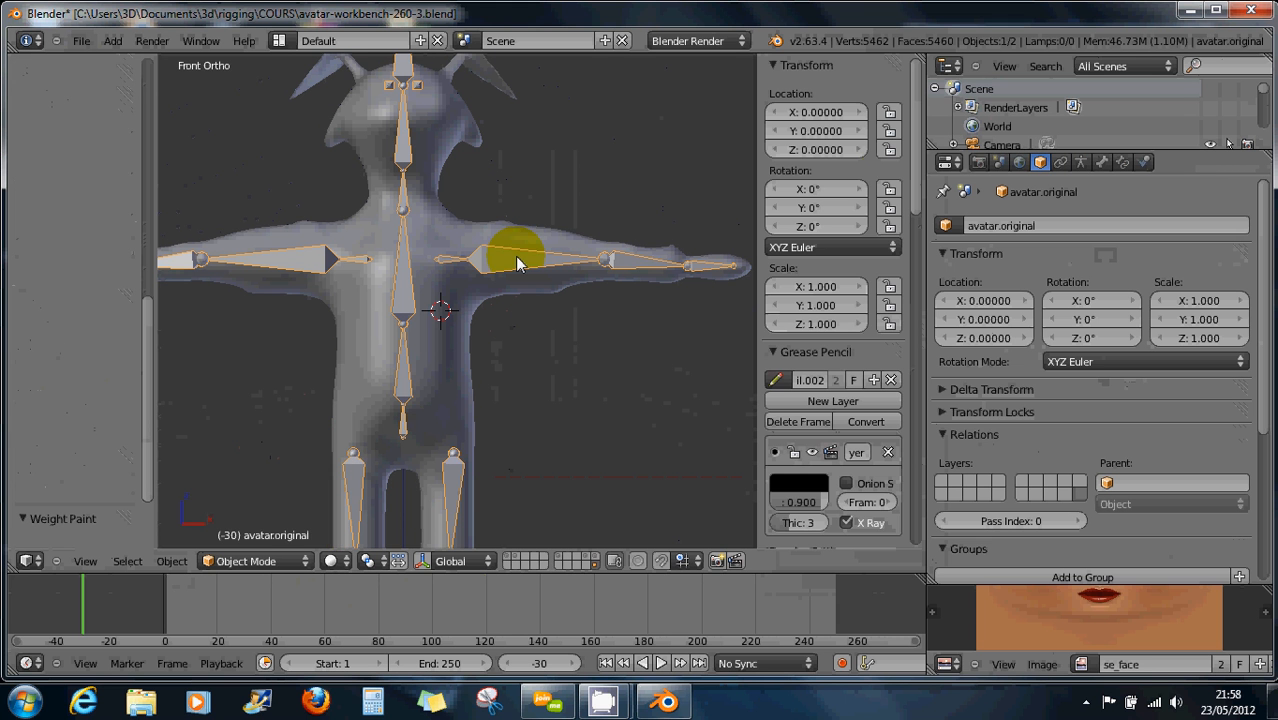
{"action": "left_click", "coordinate": [283, 561]}
{"action": "left_click", "coordinate": [282, 497]}
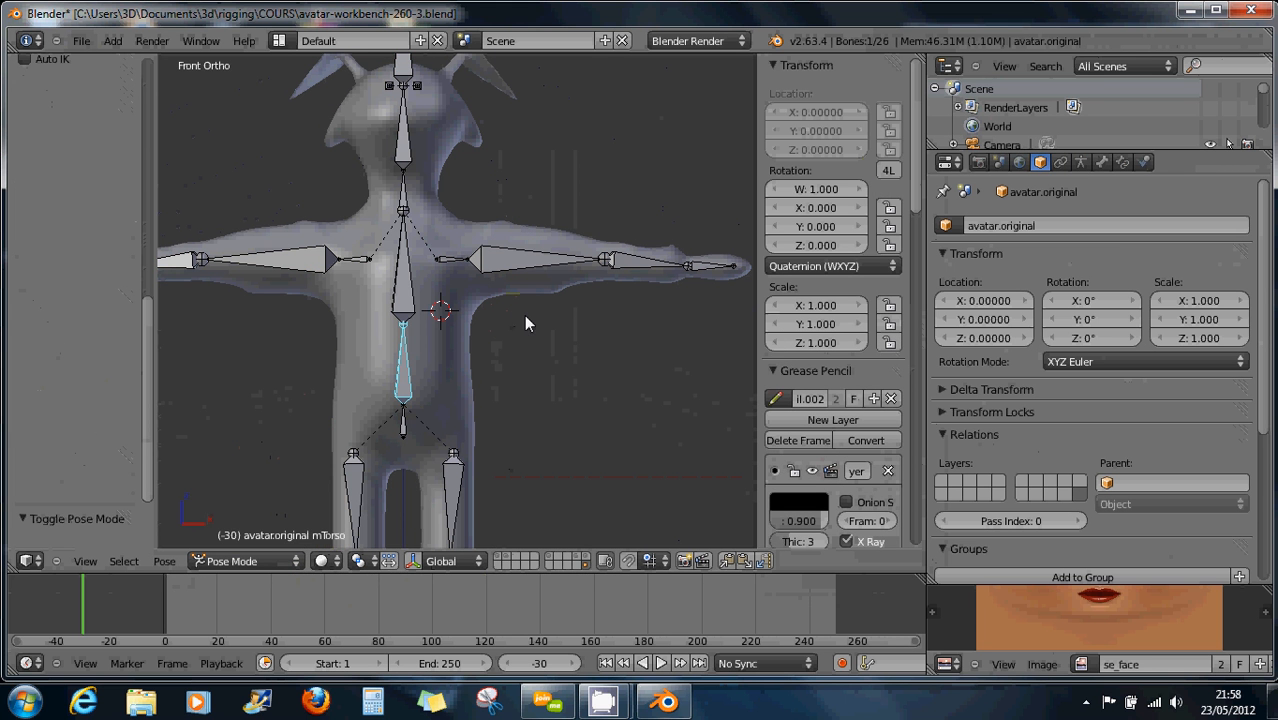
{"action": "right_click", "coordinate": [546, 252]}
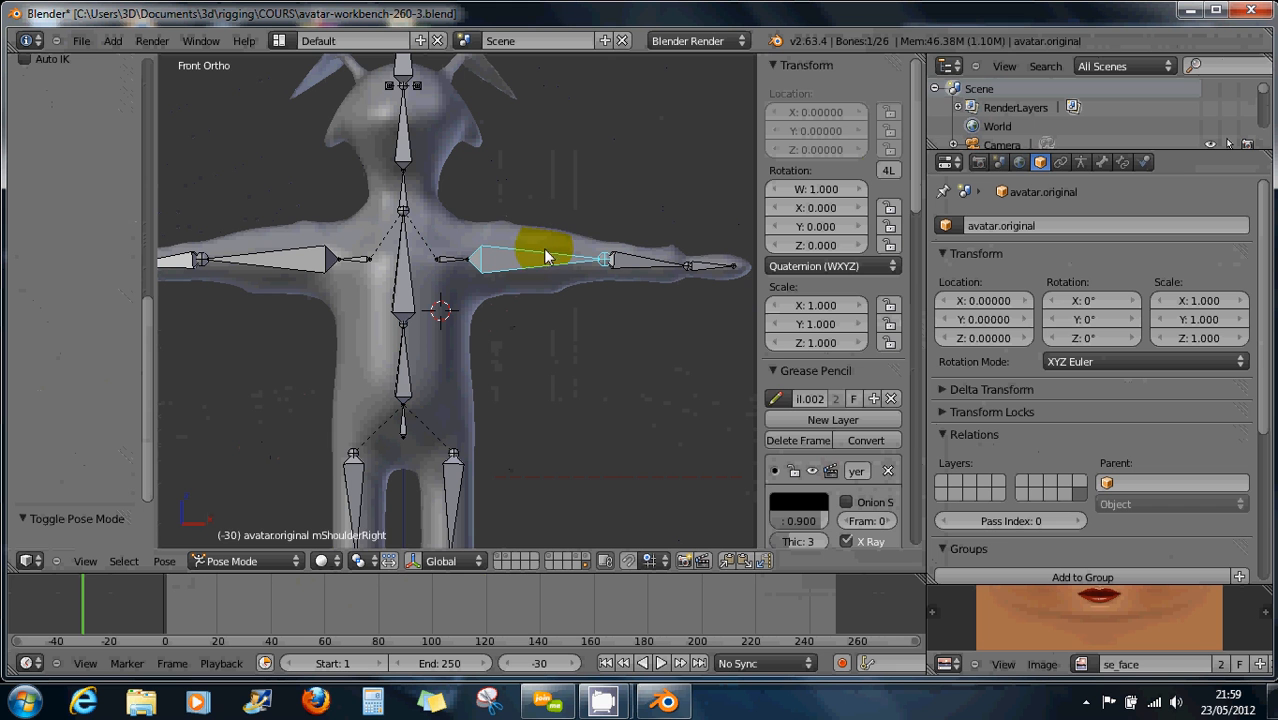
{"action": "left_click", "coordinate": [257, 560]}
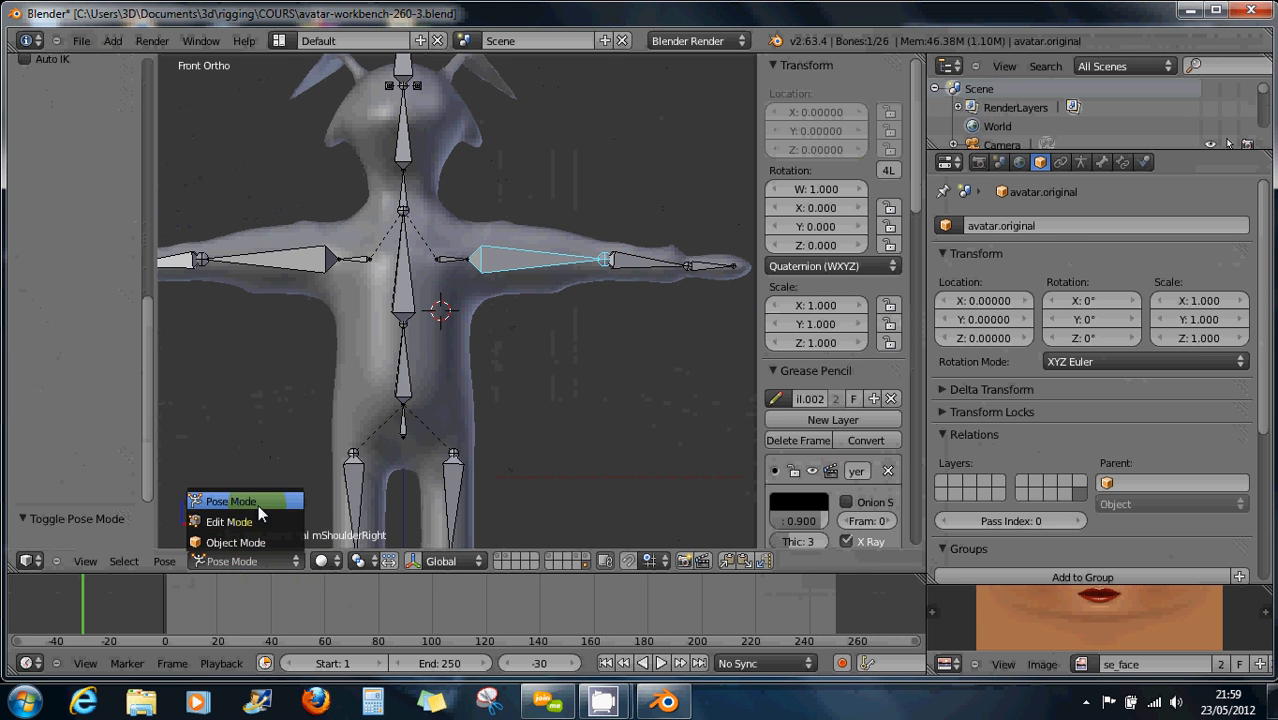
{"action": "right_click", "coordinate": [442, 428]}
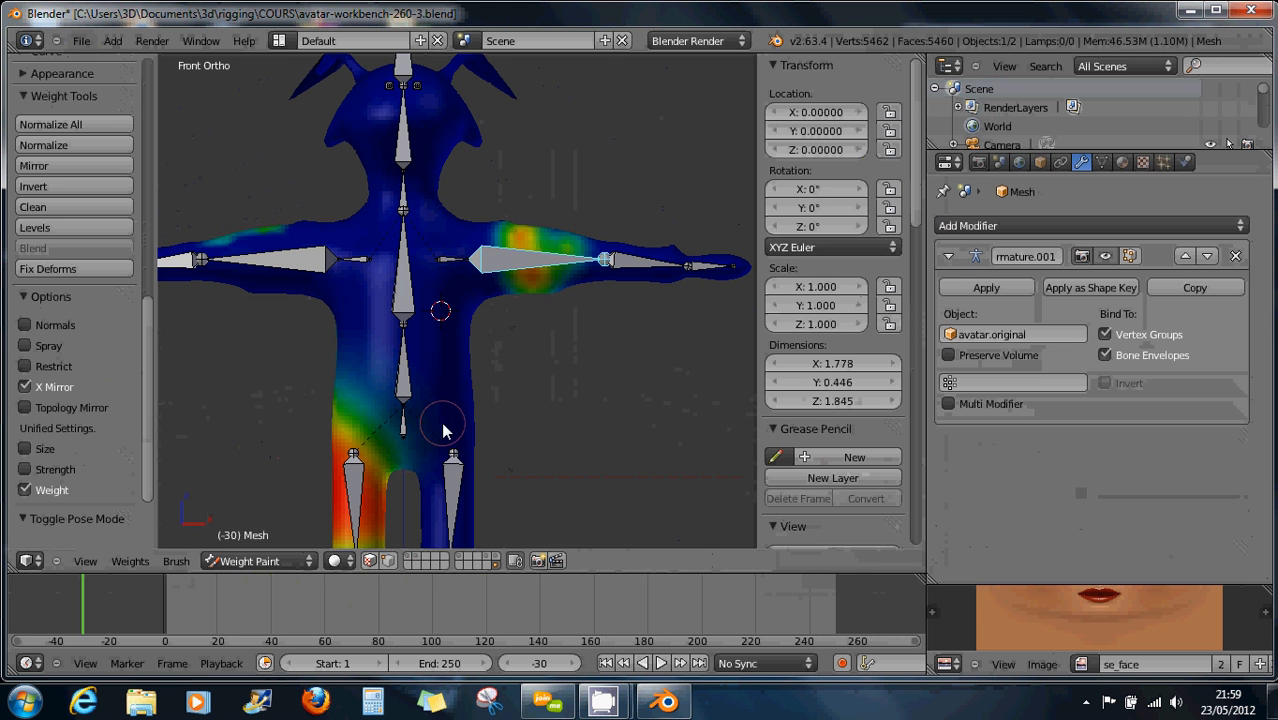
Compare the right arm bones' weights, select the right forearm bone and paint a stroke on the same side of the torso
{"action": "left_click", "coordinate": [233, 562]}
{"action": "right_click", "coordinate": [640, 267]}
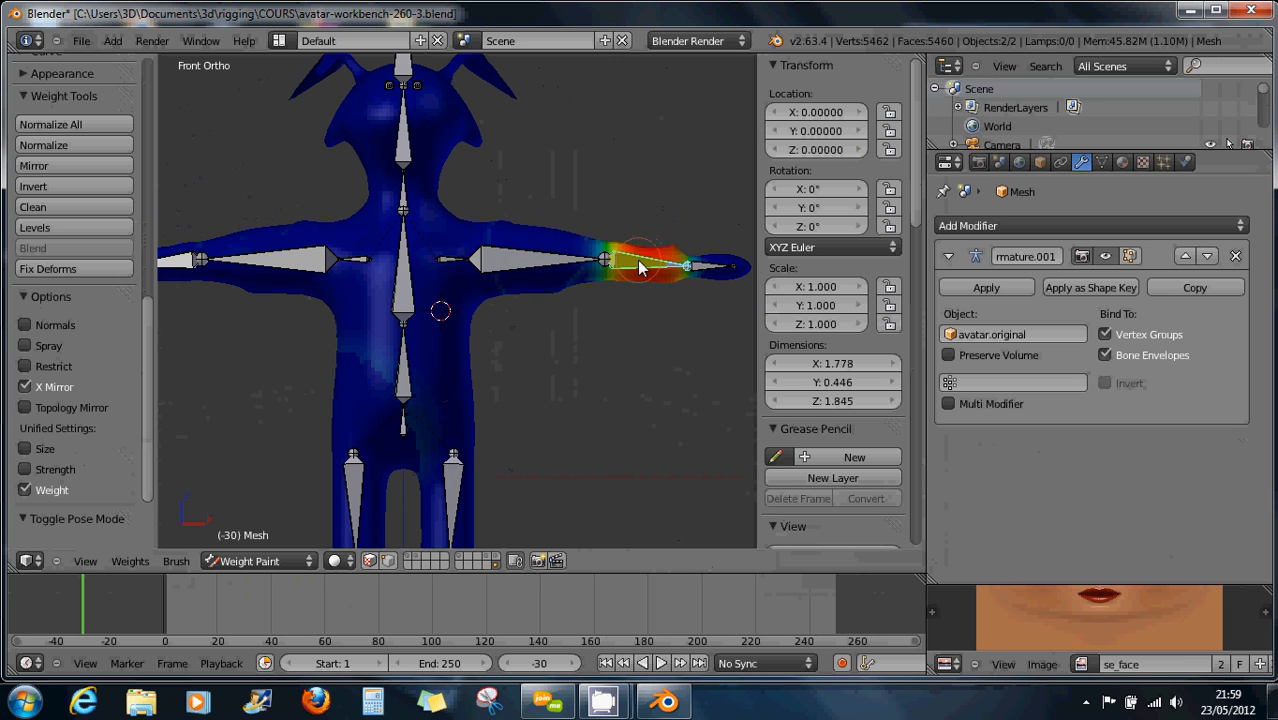
{"action": "right_click", "coordinate": [585, 263]}
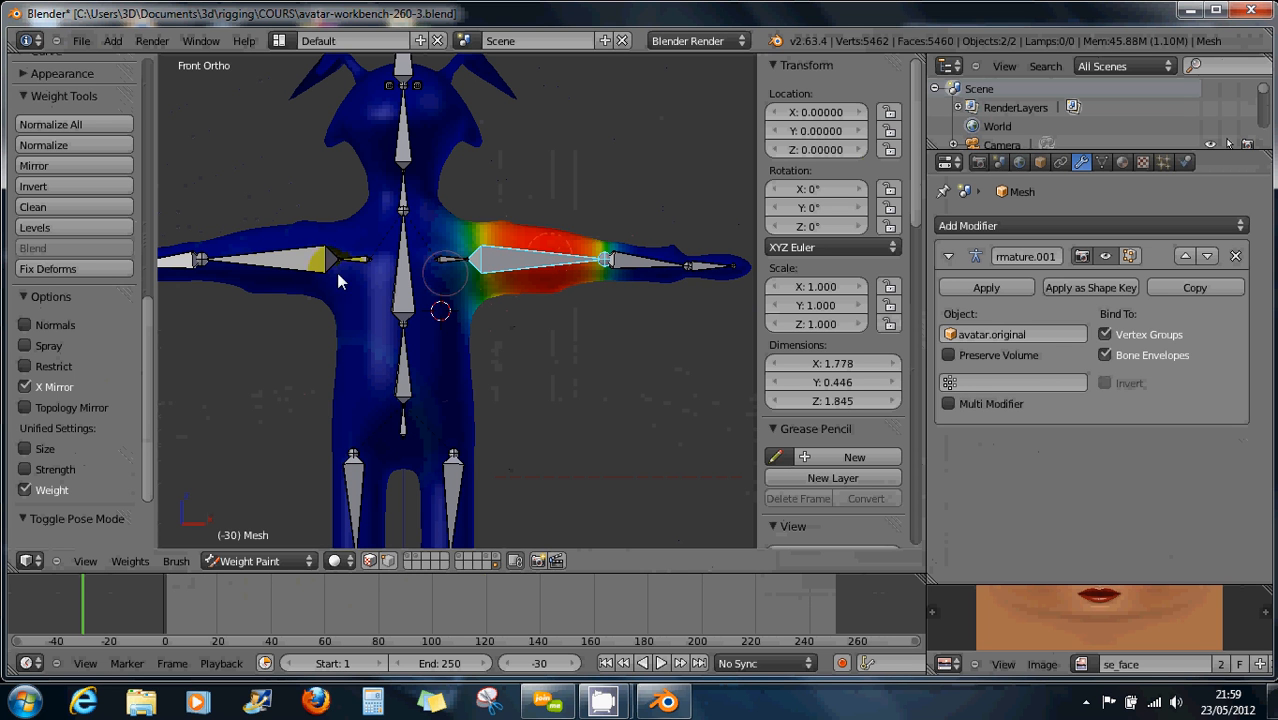
{"action": "right_click", "coordinate": [640, 270]}
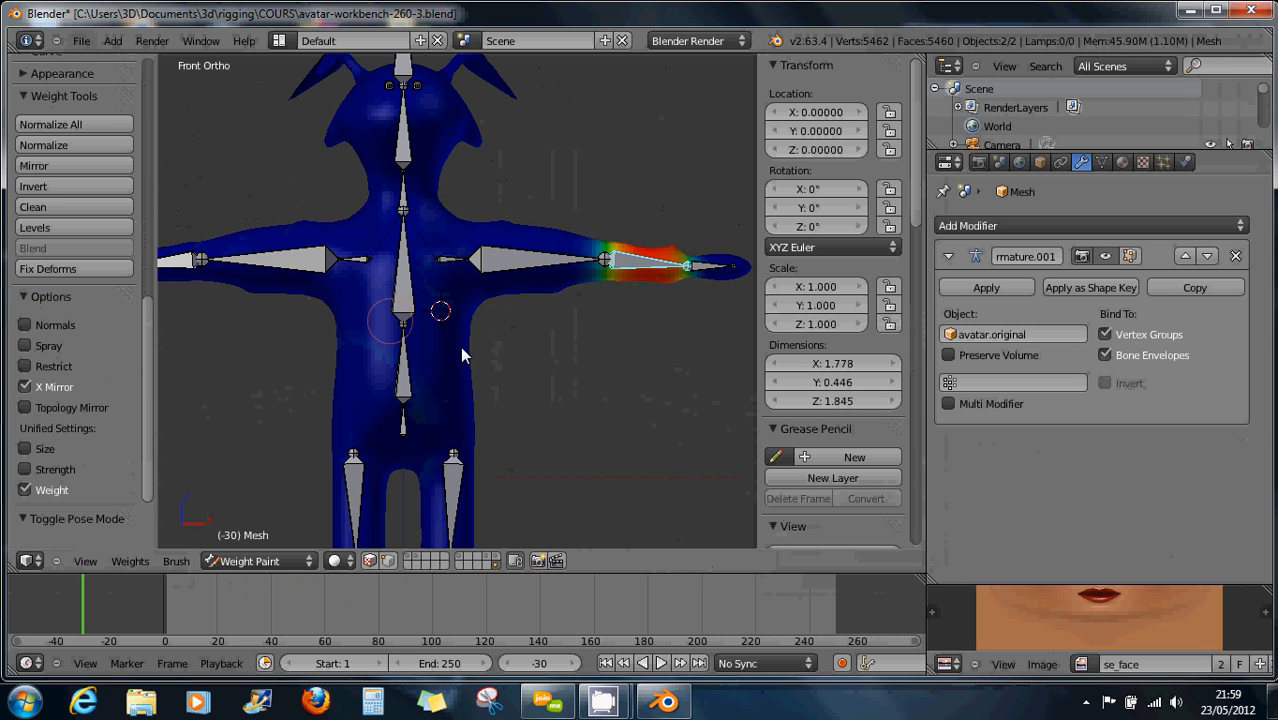
{"action": "mouse_move", "coordinate": [453, 355]}
{"action": "left_mouse_down"}
{"action": "mouse_move", "coordinate": [456, 421]}
{"action": "mouse_move", "coordinate": [454, 376]}
{"action": "mouse_move", "coordinate": [456, 408]}
{"action": "mouse_move", "coordinate": [460, 391]}
{"action": "left_mouse_up"}
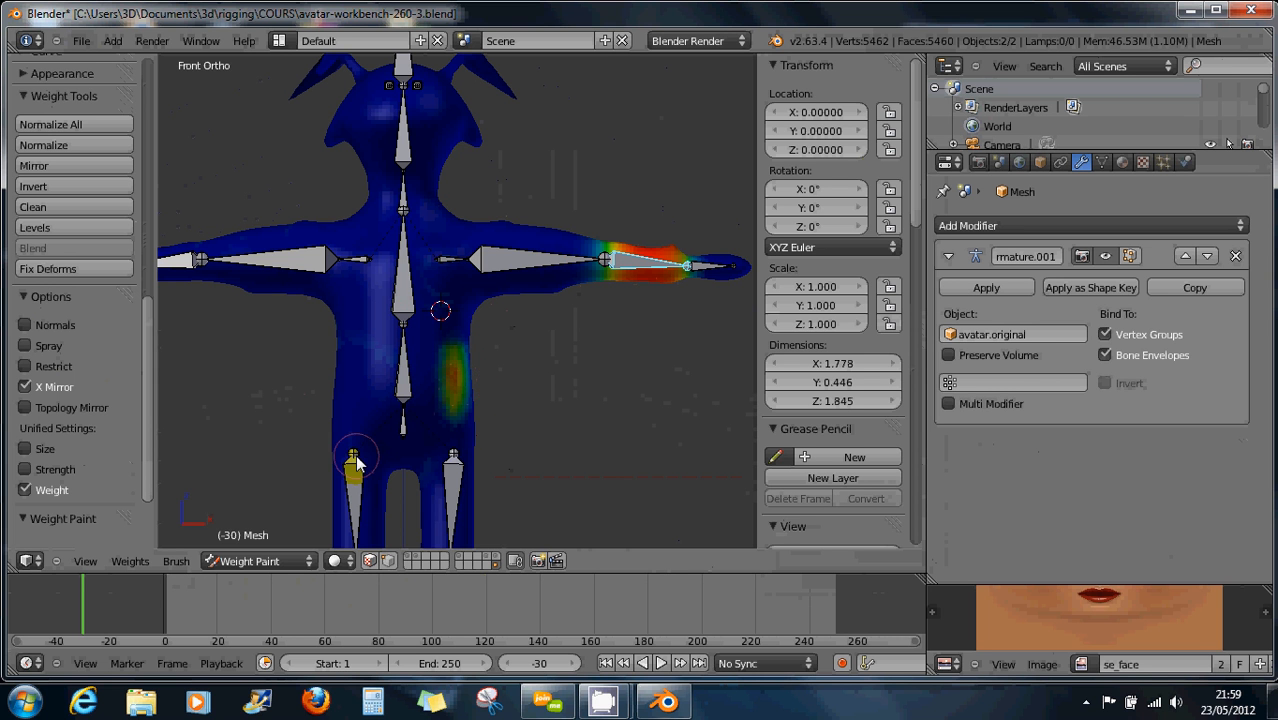
Try moving a single torso face about 0.1 sideways in Edit Mode with X Mirror, and return the mesh to Object Mode
{"action": "left_click", "coordinate": [252, 562]}
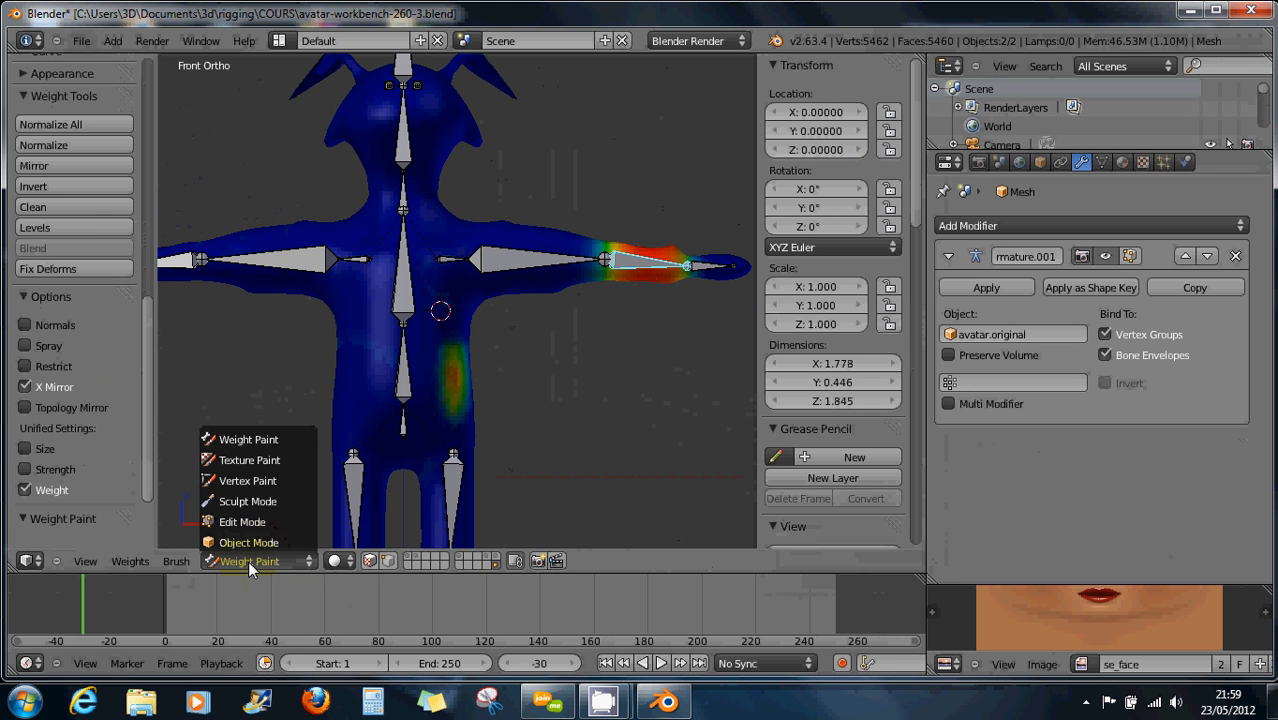
{"action": "left_click", "coordinate": [244, 523]}
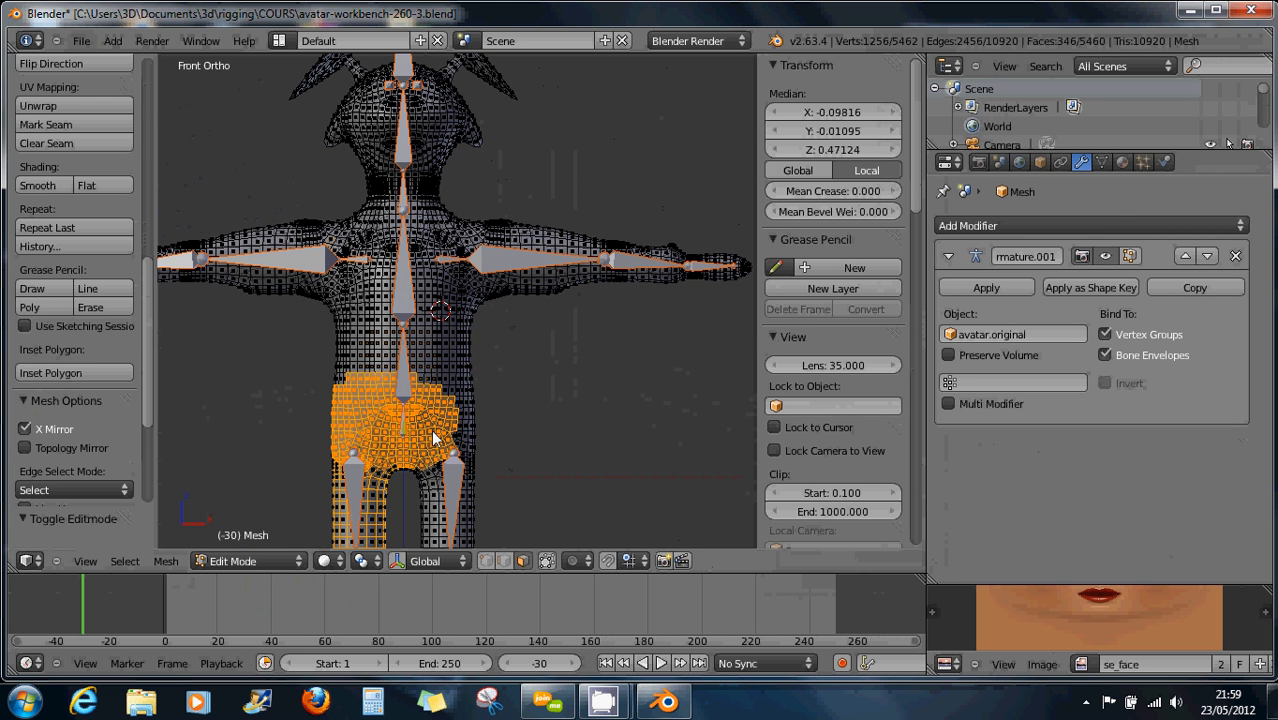
{"action": "right_click", "coordinate": [451, 345]}
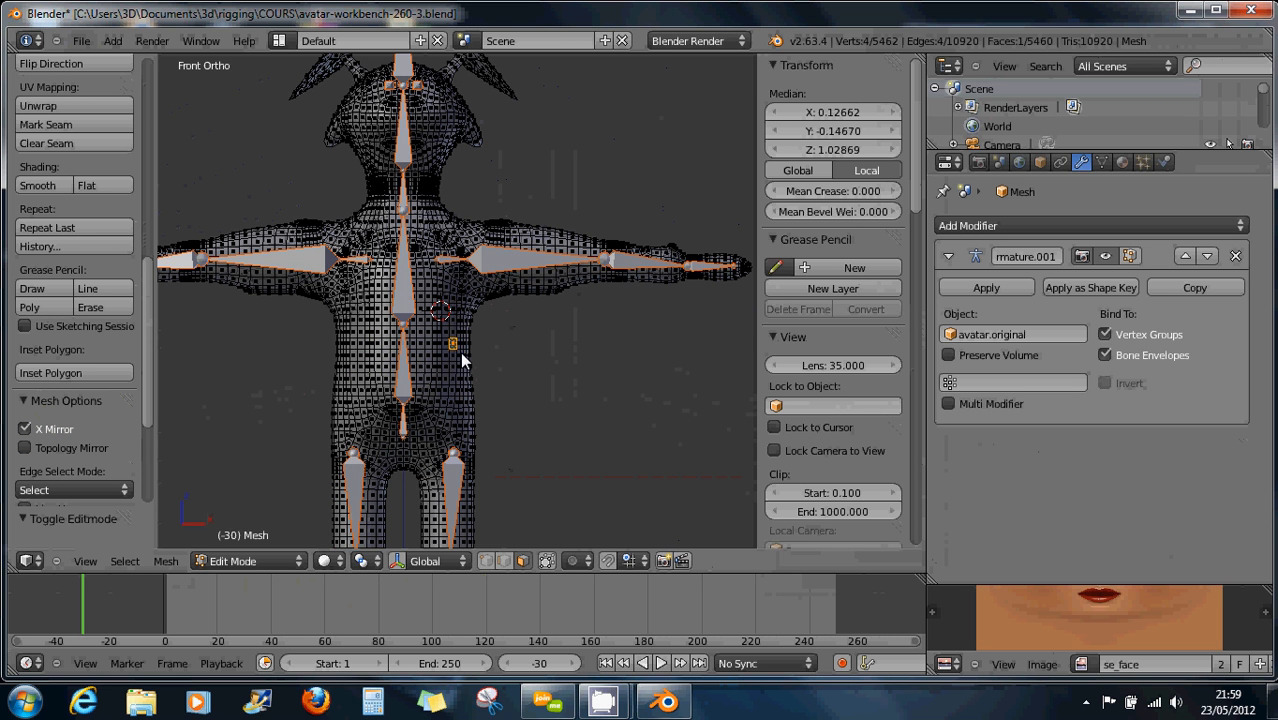
{"action": "key", "text": "g"}
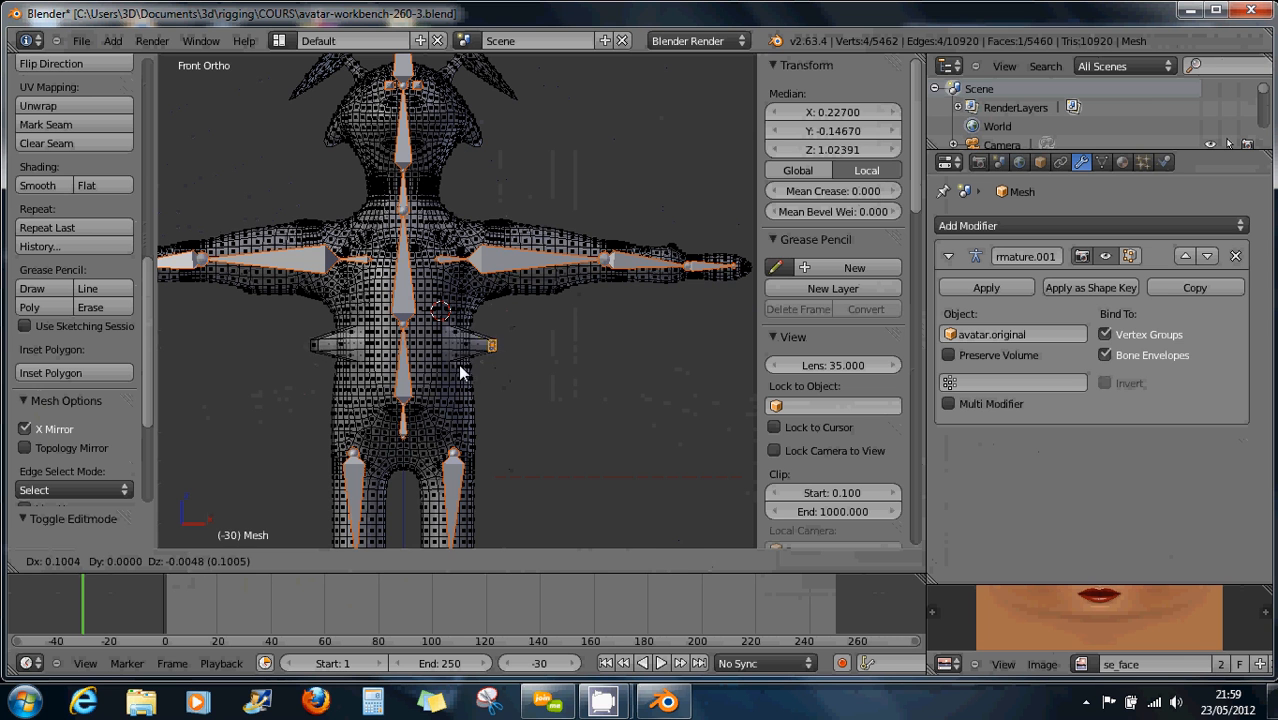
{"action": "right_click", "coordinate": [503, 353]}
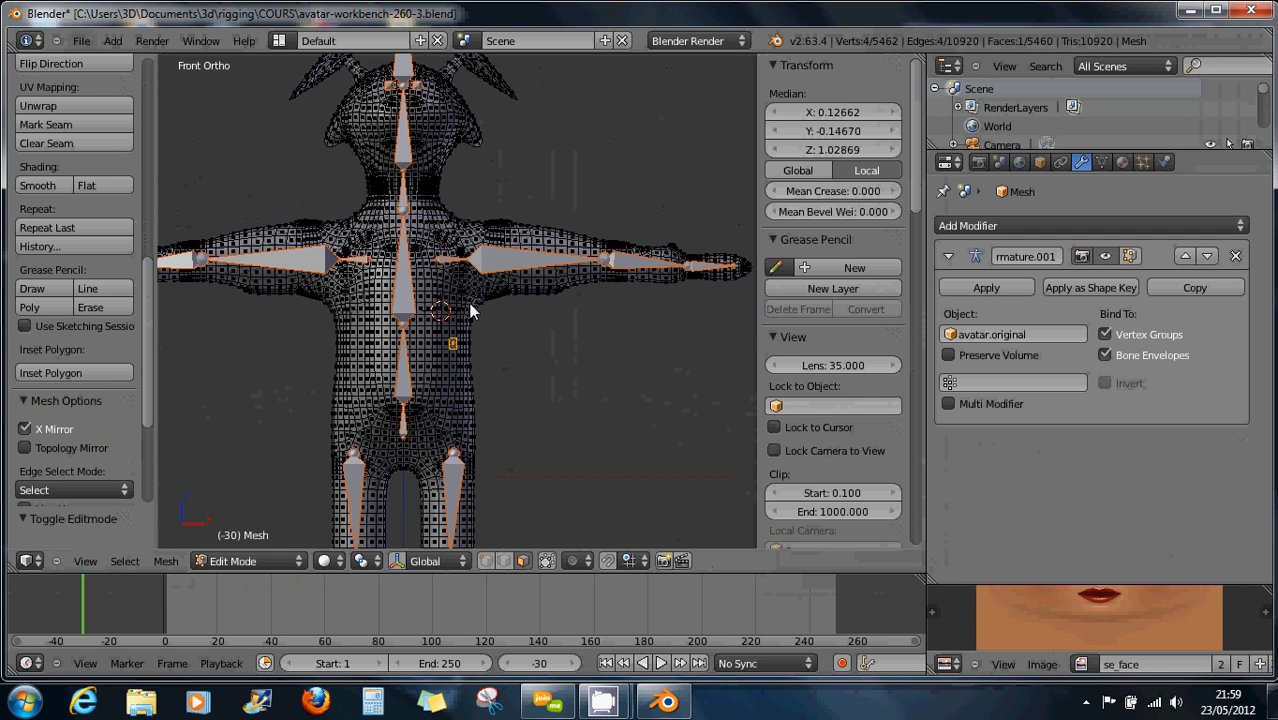
{"action": "right_click", "coordinate": [448, 357]}
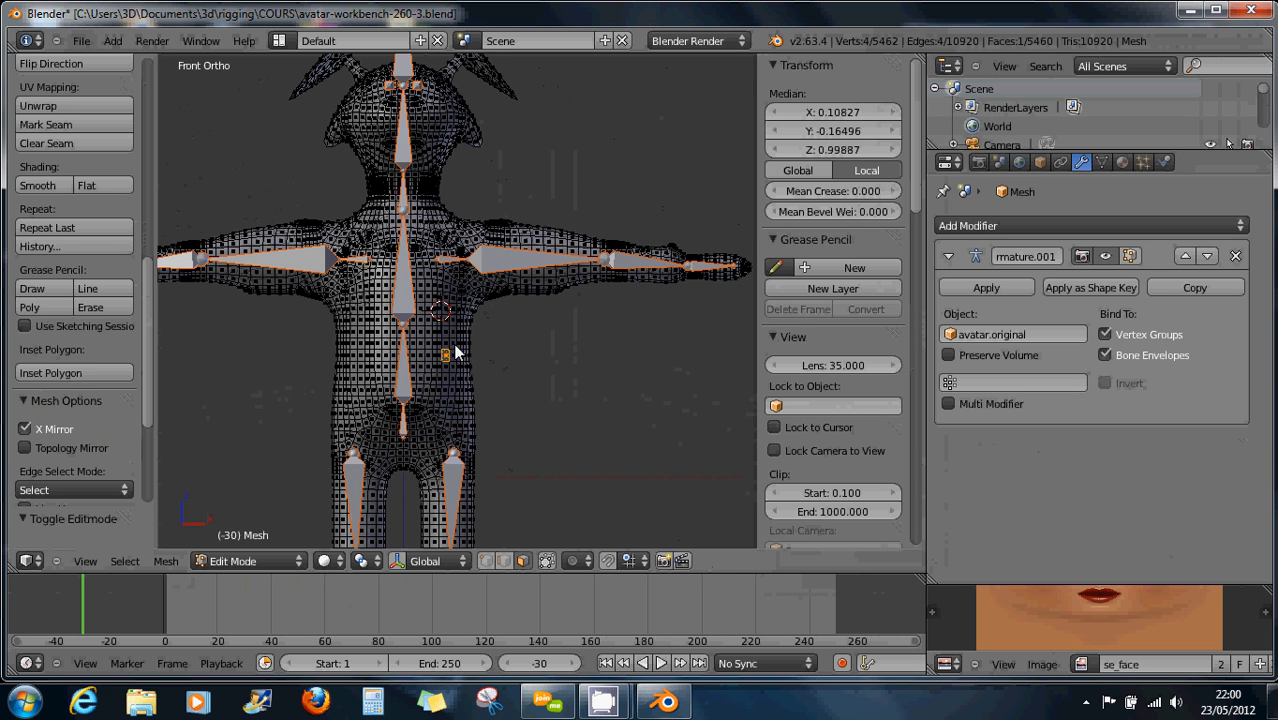
{"action": "scroll", "coordinate": [455, 353], "scroll_direction": "down", "scroll_amount": 1}
{"action": "left_click", "coordinate": [245, 561]}
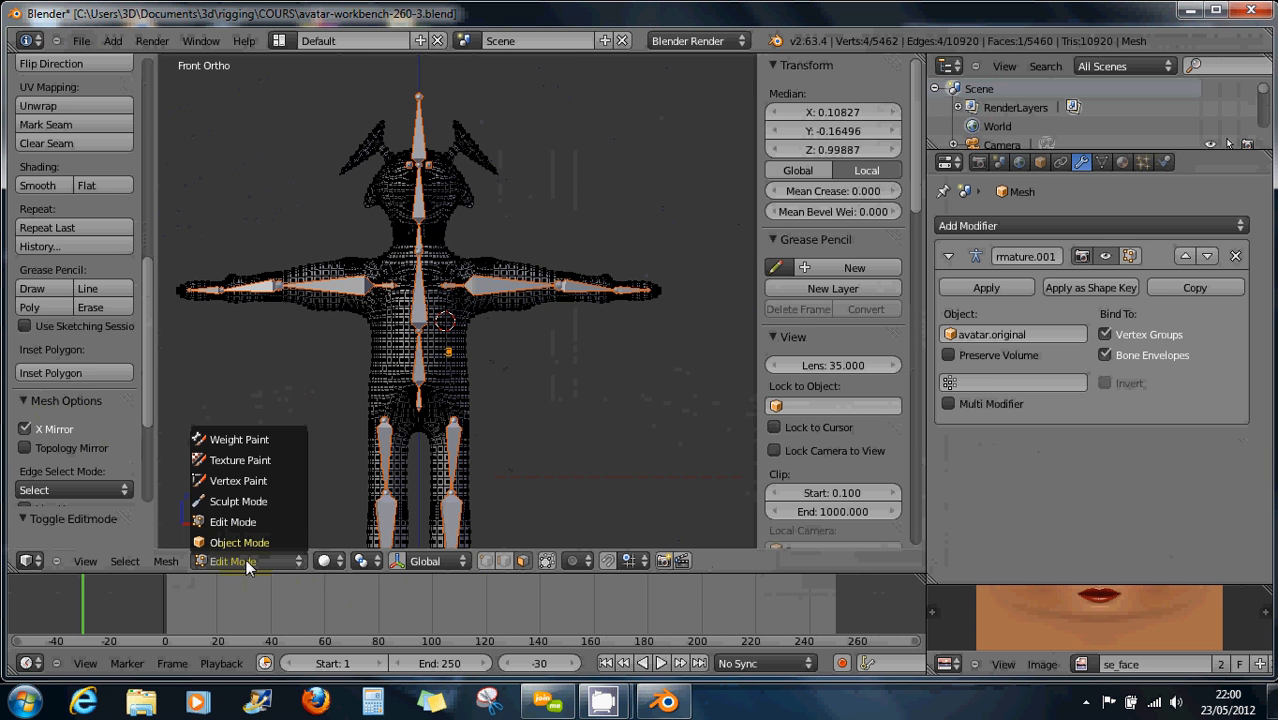
{"action": "left_click", "coordinate": [245, 542]}
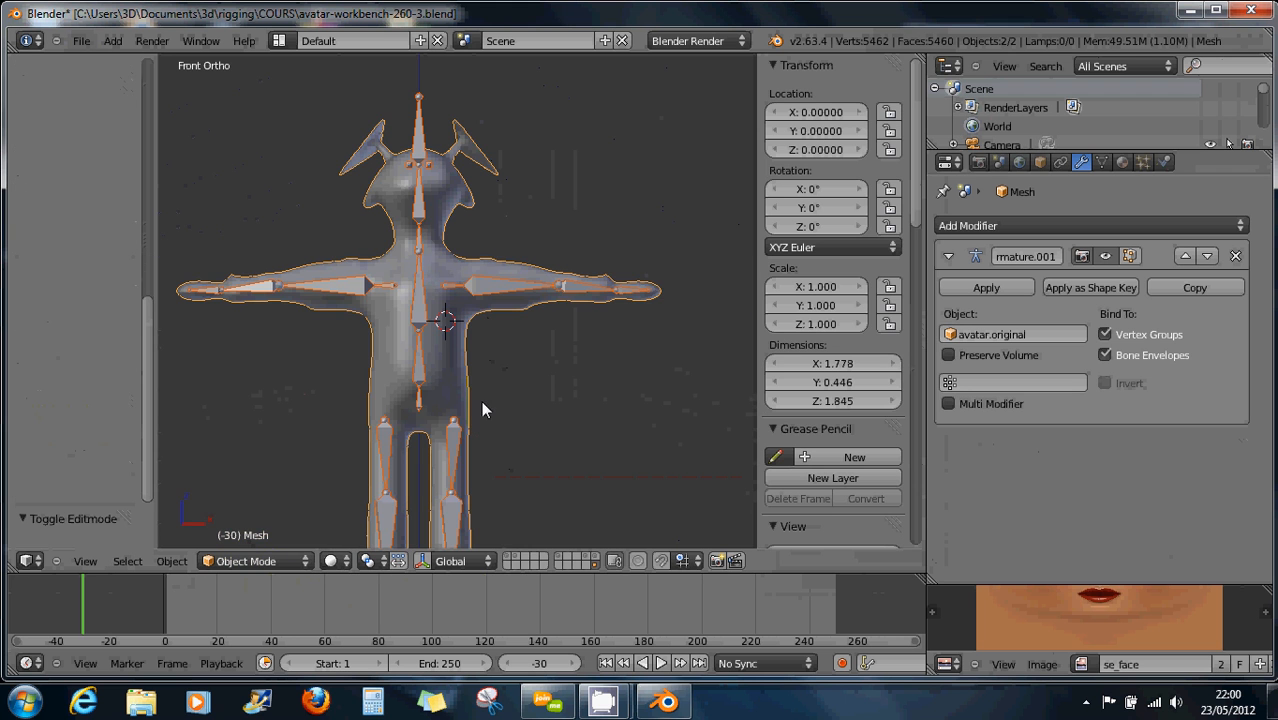
Return the mesh to Weight Paint mode and brush forearm bone weight onto both sides of the torso and the right shoulder area
{"action": "left_click", "coordinate": [262, 557]}
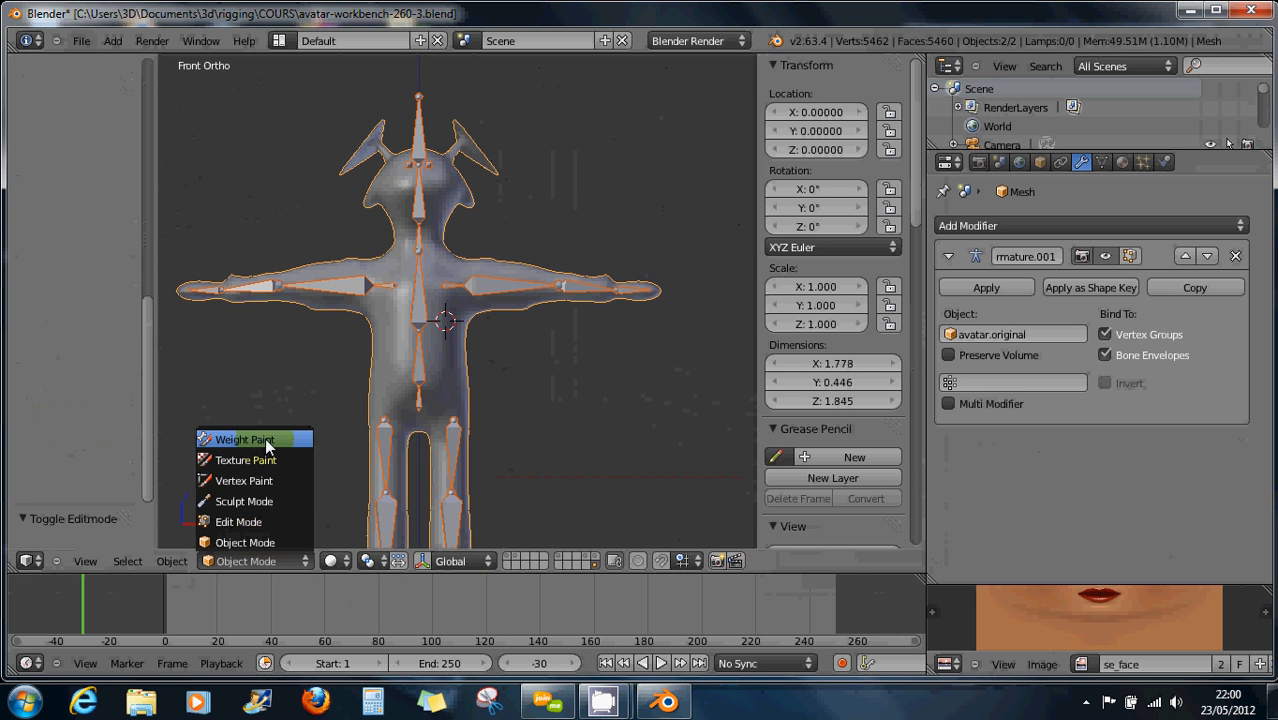
{"action": "left_click", "coordinate": [245, 442]}
{"action": "mouse_move", "coordinate": [460, 342]}
{"action": "left_mouse_down"}
{"action": "mouse_move", "coordinate": [445, 365]}
{"action": "mouse_move", "coordinate": [386, 376]}
{"action": "mouse_move", "coordinate": [380, 359]}
{"action": "mouse_move", "coordinate": [399, 352]}
{"action": "left_mouse_up"}
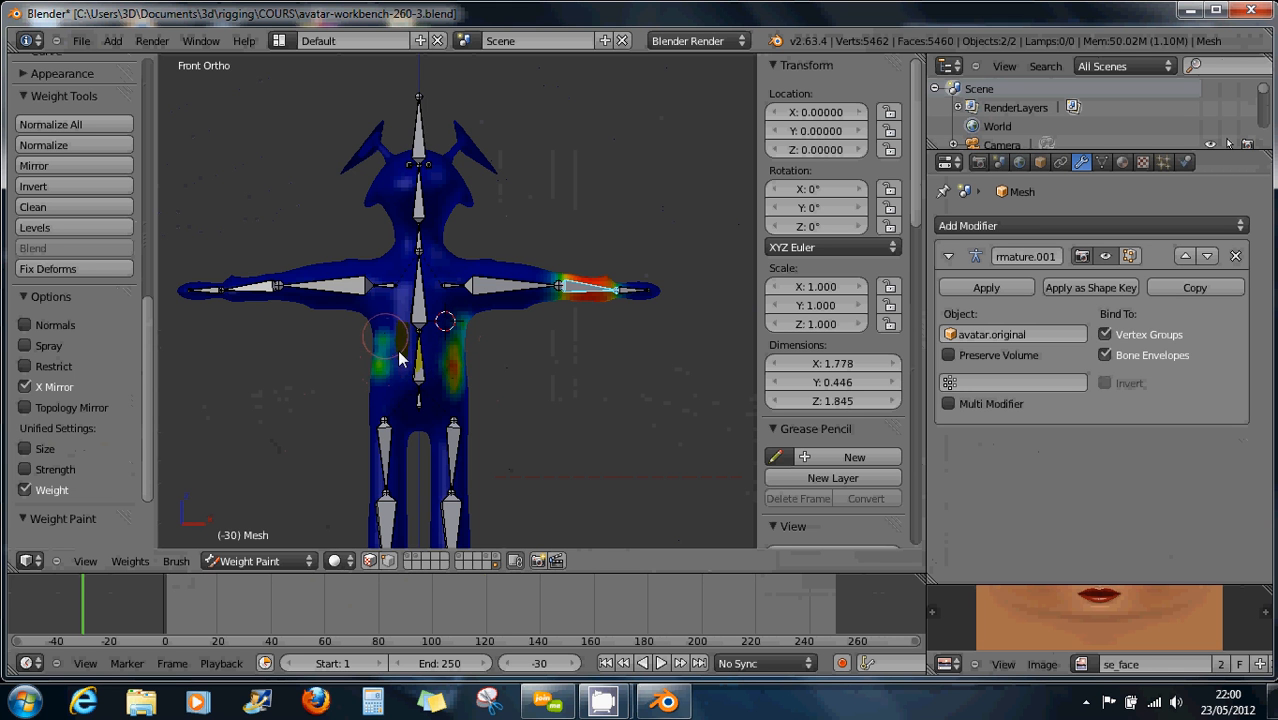
{"action": "mouse_move", "coordinate": [499, 379]}
{"action": "middle_mouse_down"}
{"action": "mouse_move", "coordinate": [476, 362]}
{"action": "mouse_move", "coordinate": [361, 366]}
{"action": "middle_mouse_up"}
{"action": "left_click_drag", "start_coordinate": [439, 374], "coordinate": [440, 385]}
{"action": "mouse_move", "coordinate": [430, 340]}
{"action": "middle_mouse_down"}
{"action": "mouse_move", "coordinate": [608, 385]}
{"action": "mouse_move", "coordinate": [551, 337]}
{"action": "middle_mouse_up"}
{"action": "left_click", "coordinate": [457, 253]}
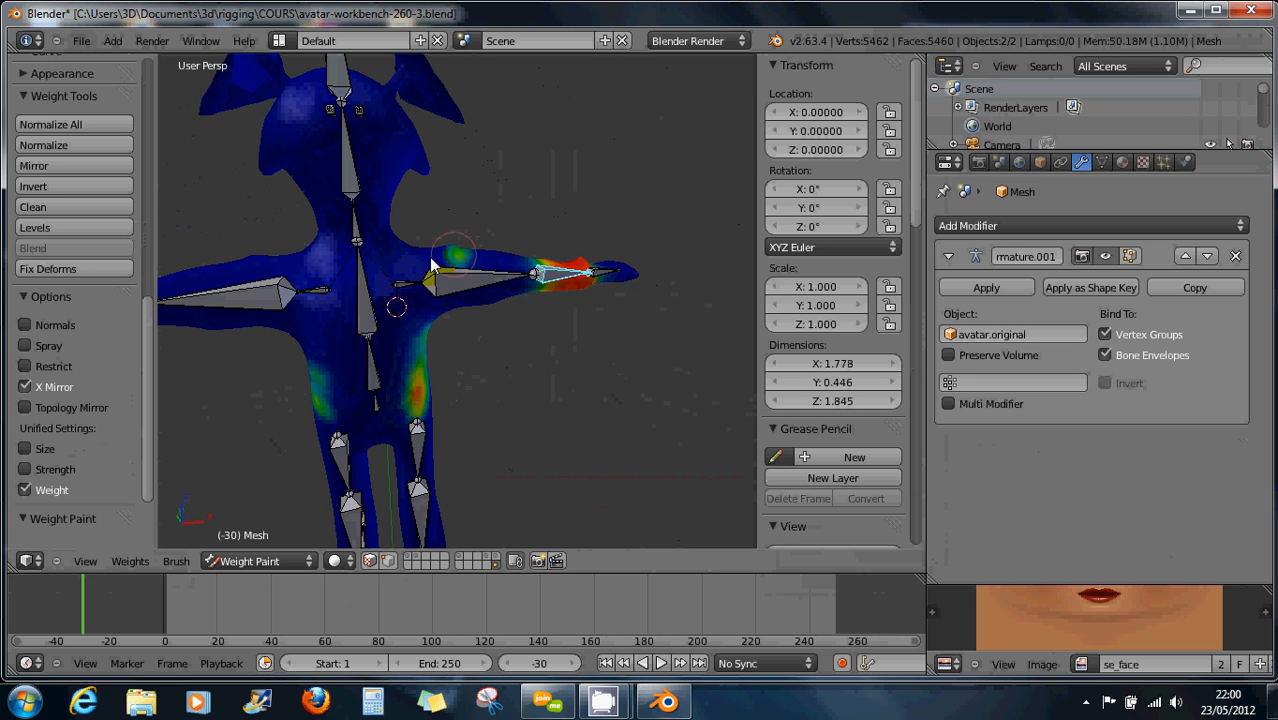
{"action": "left_click", "coordinate": [399, 256]}
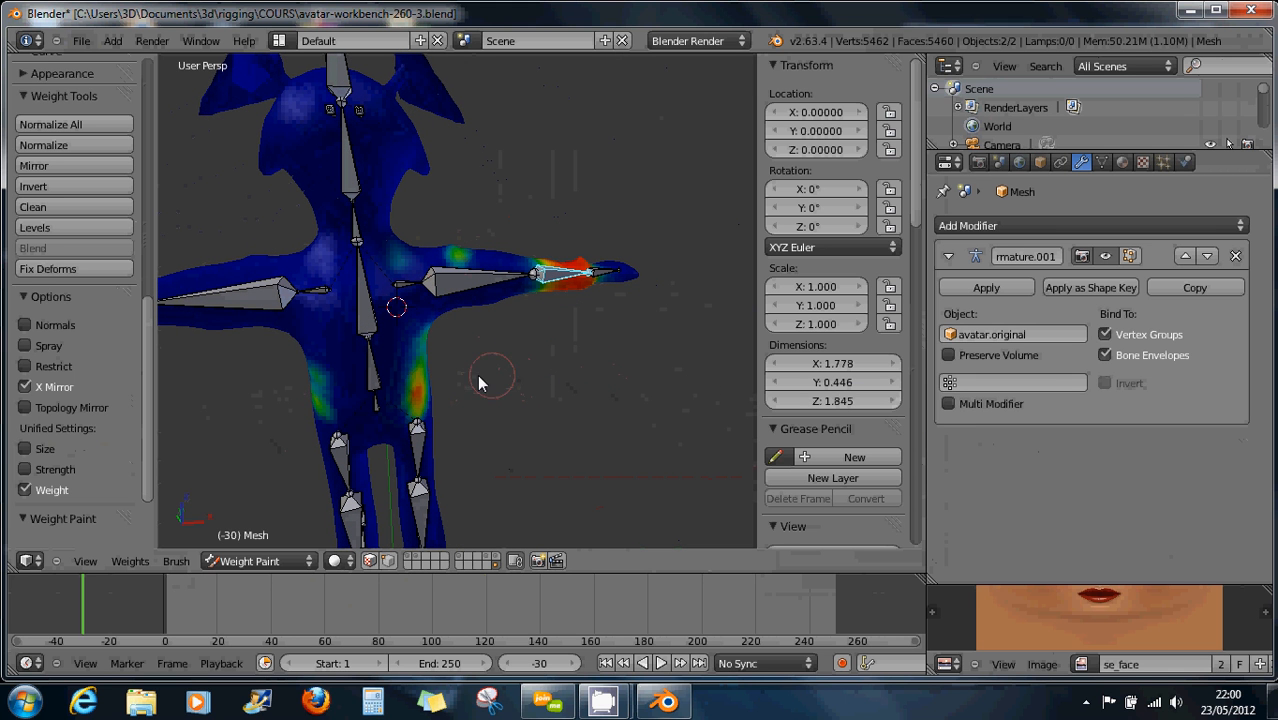
Enable the Normals, Spray, Restrict and Topology Mirror options for weight painting
{"action": "left_click", "coordinate": [30, 330]}
{"action": "left_click", "coordinate": [28, 346]}
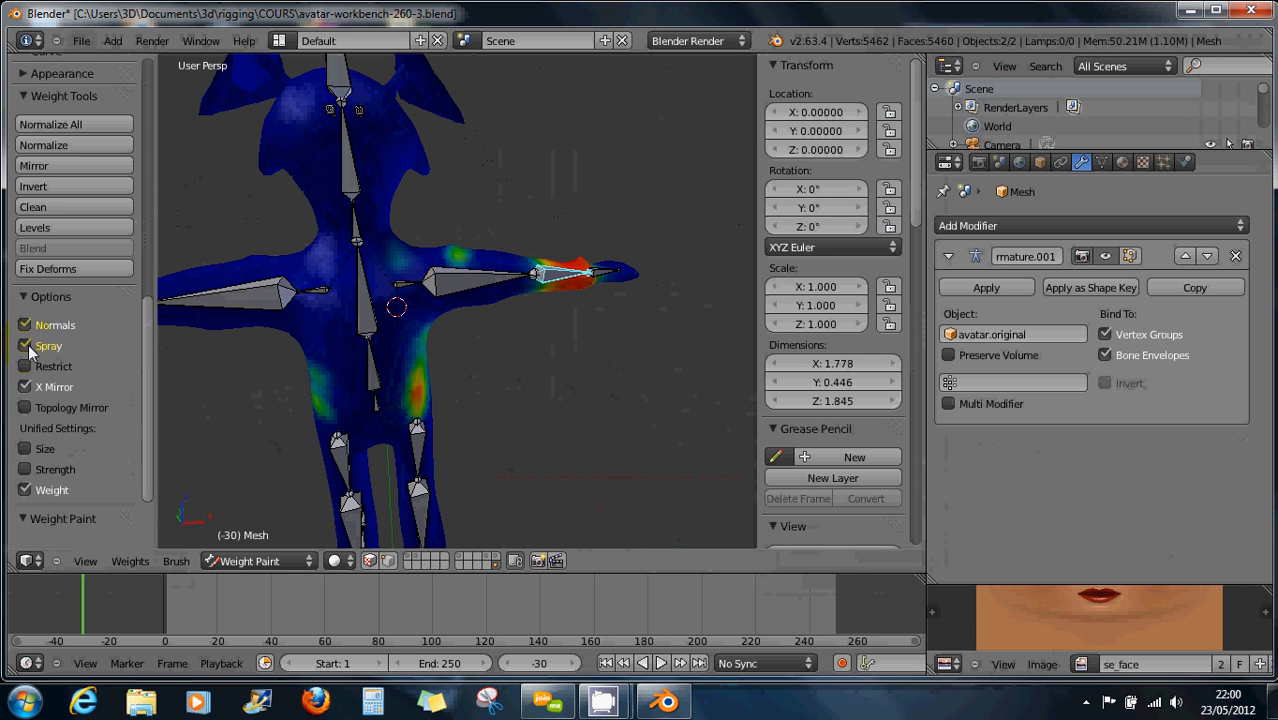
{"action": "left_click", "coordinate": [24, 407]}
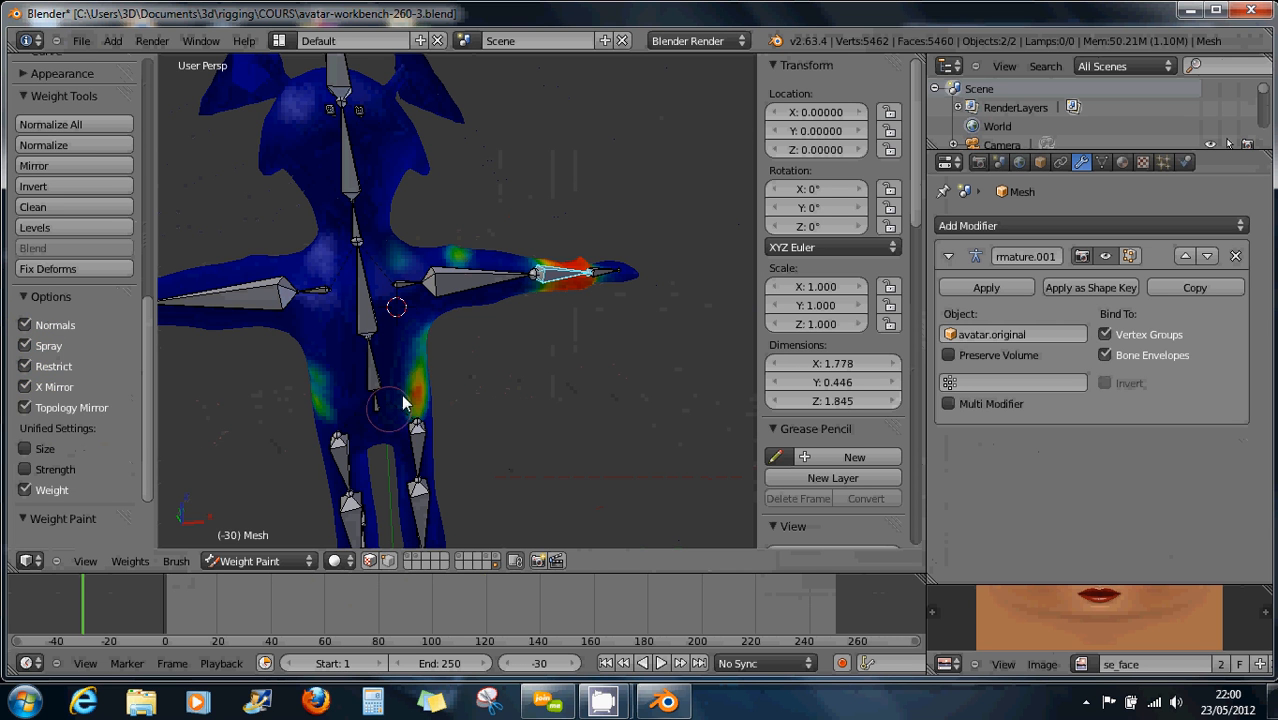
Enable vertex selection masking, try brushing weight onto both sides of the torso with all vertices selected, and deselect the vertices
{"action": "left_click", "coordinate": [314, 334]}
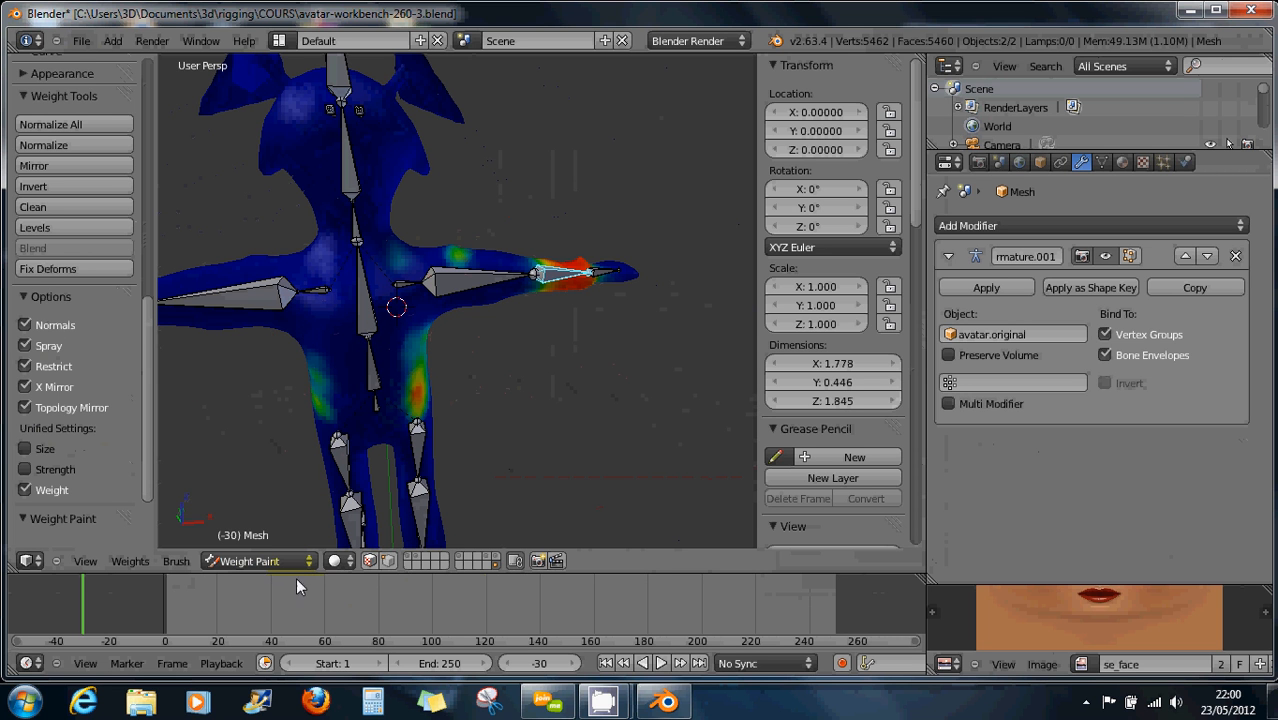
{"action": "left_click", "coordinate": [392, 561]}
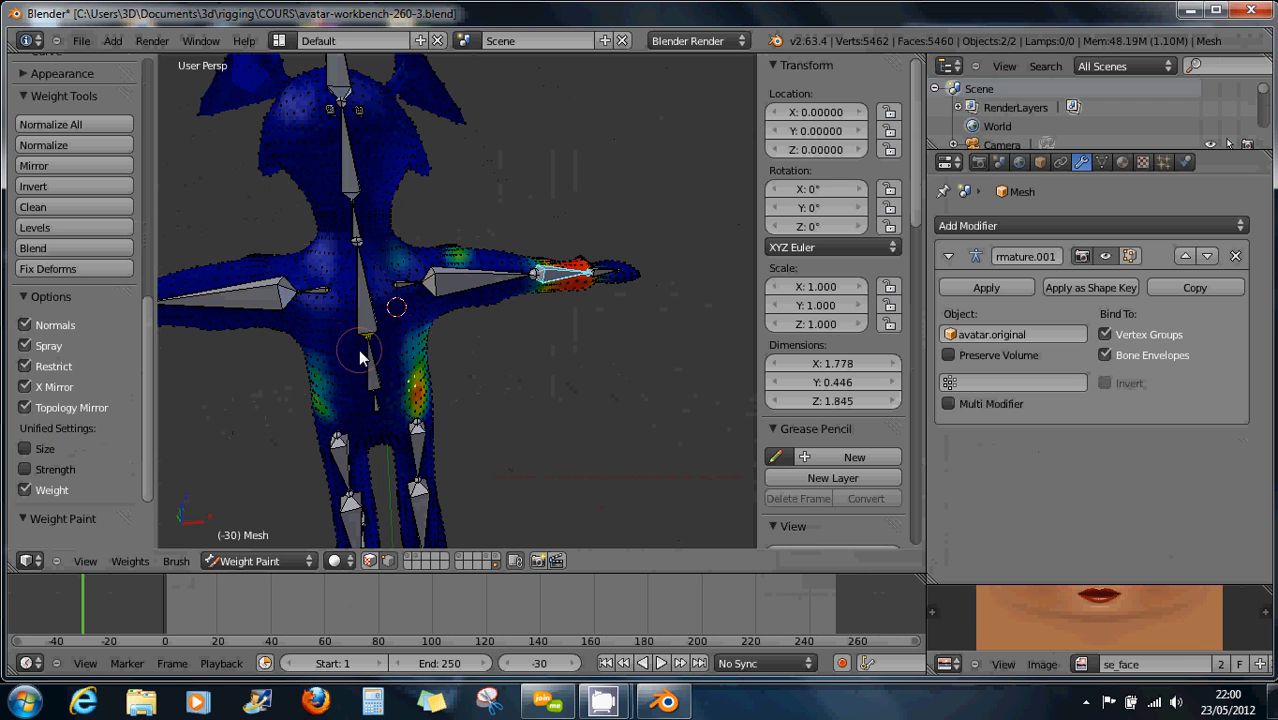
{"action": "key", "text": "a"}
{"action": "left_click", "coordinate": [403, 341]}
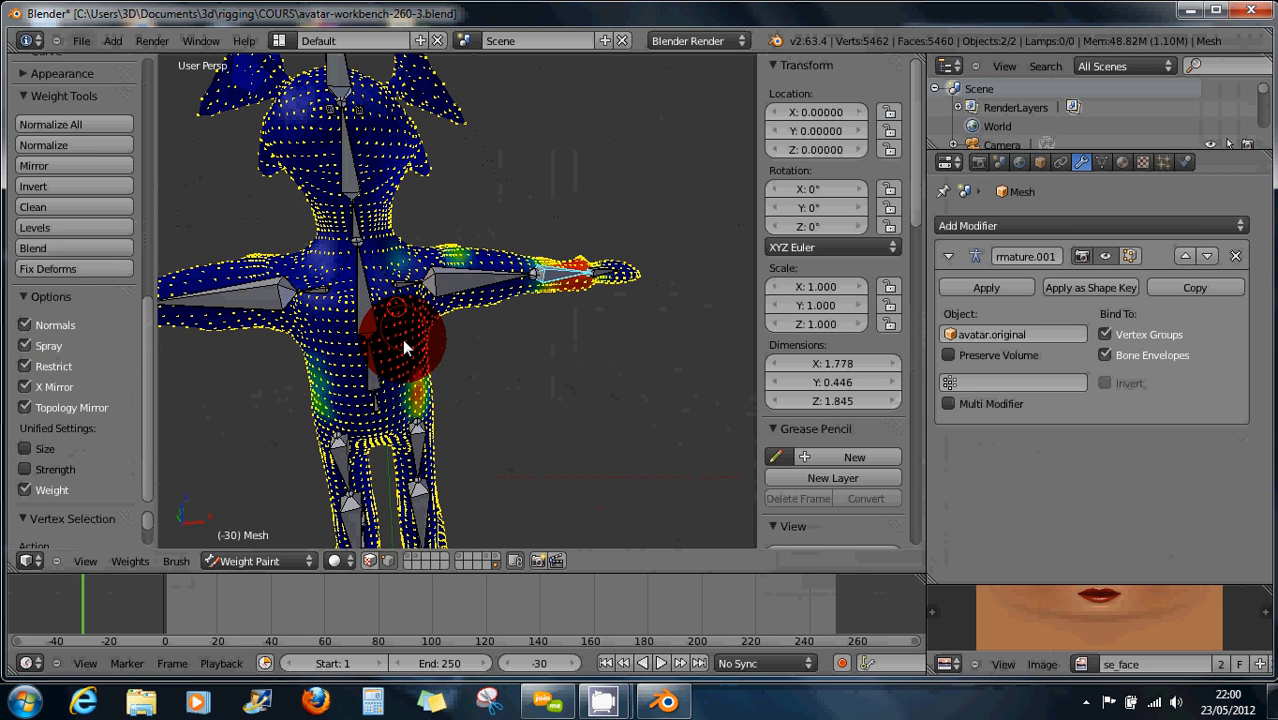
{"action": "left_click", "coordinate": [398, 363]}
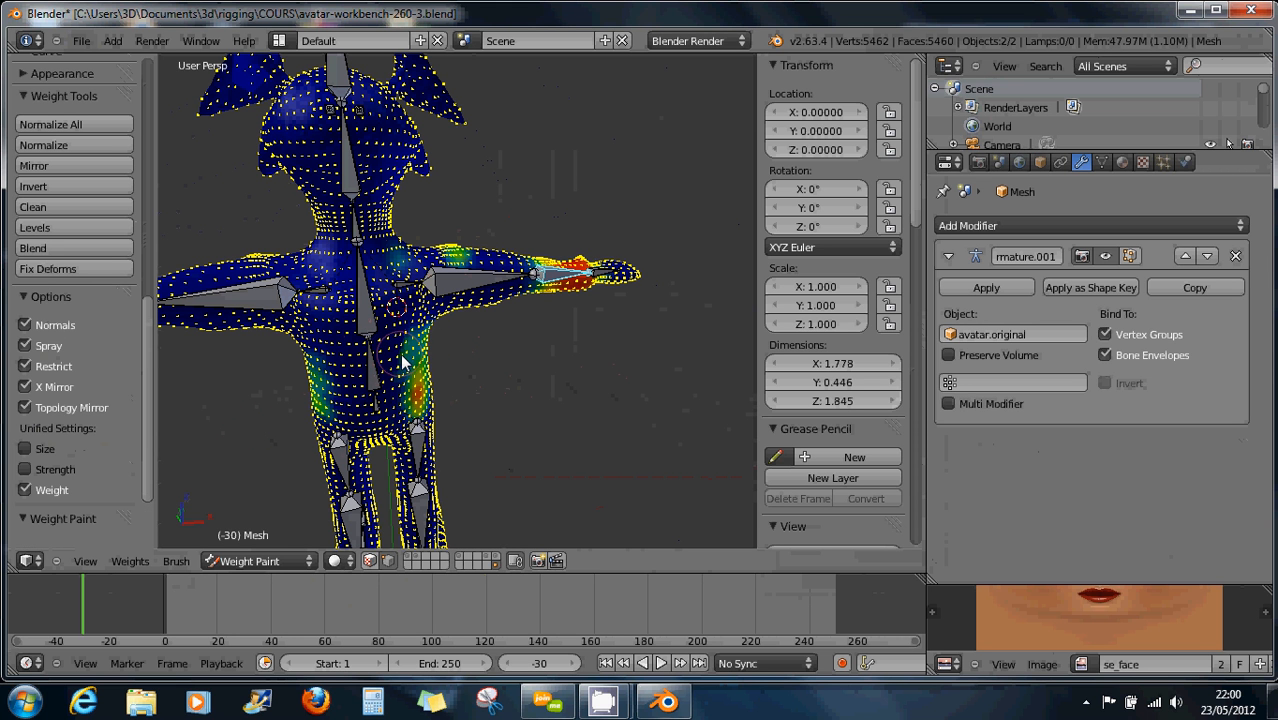
{"action": "left_click", "coordinate": [395, 350]}
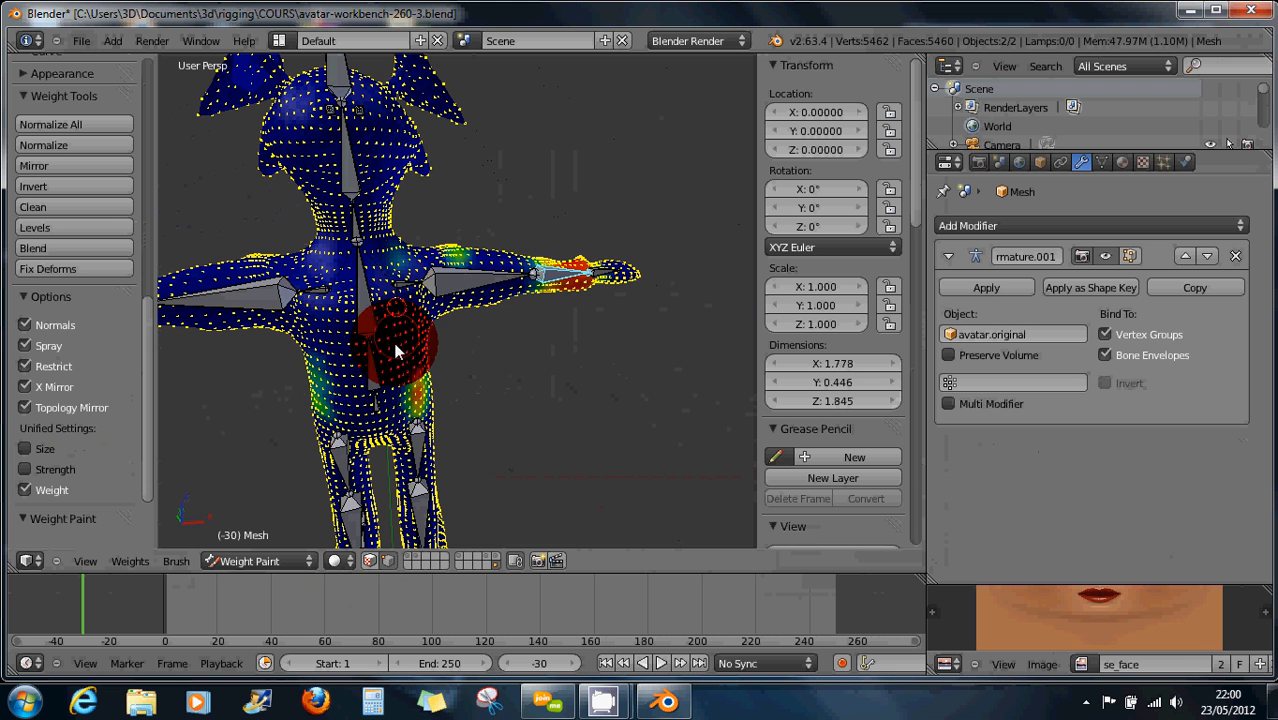
{"action": "left_click", "coordinate": [322, 344]}
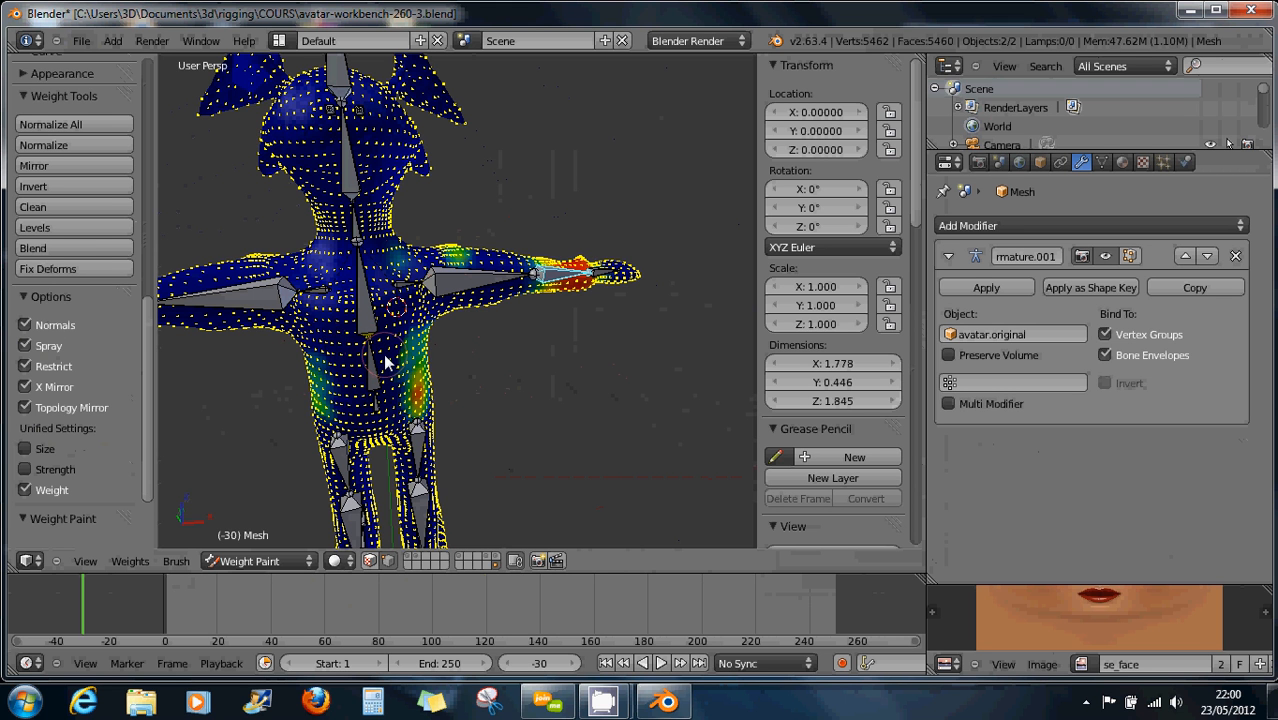
{"action": "key", "text": "a"}
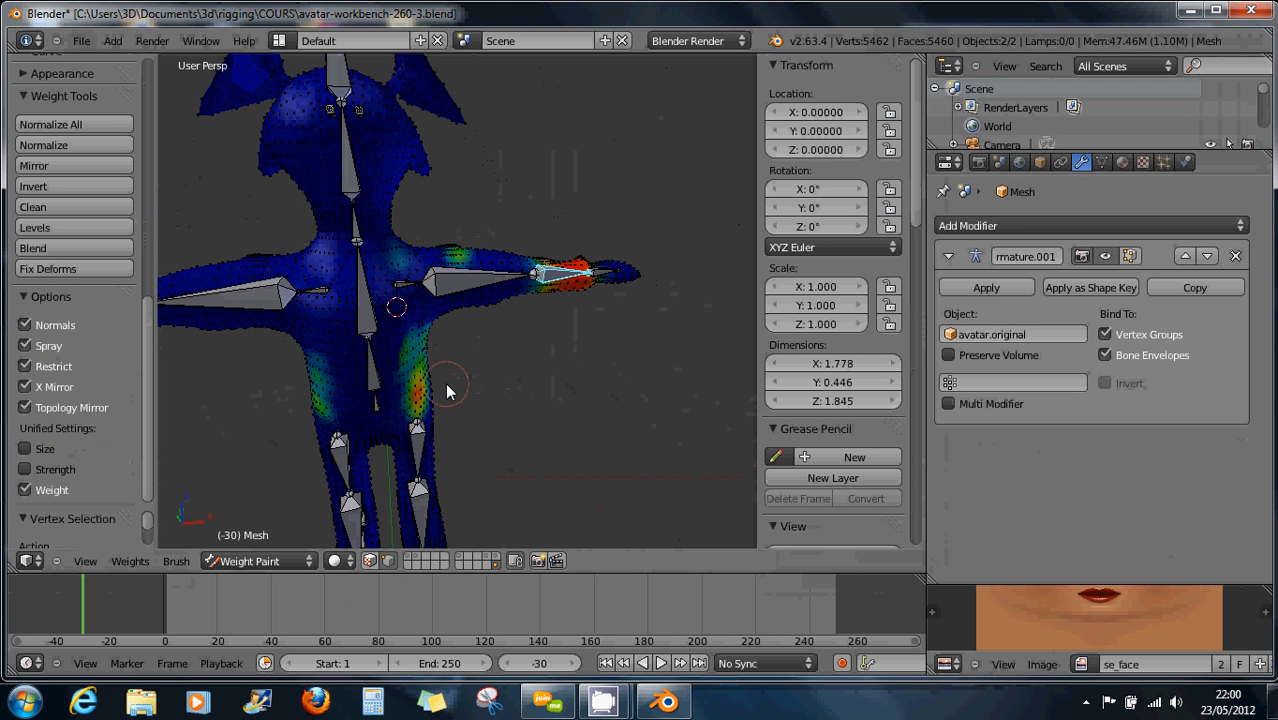
Return the mesh to Object Mode and rotate the avatar with its armature 90° about the global Z axis
{"action": "key", "text": "Tab"}
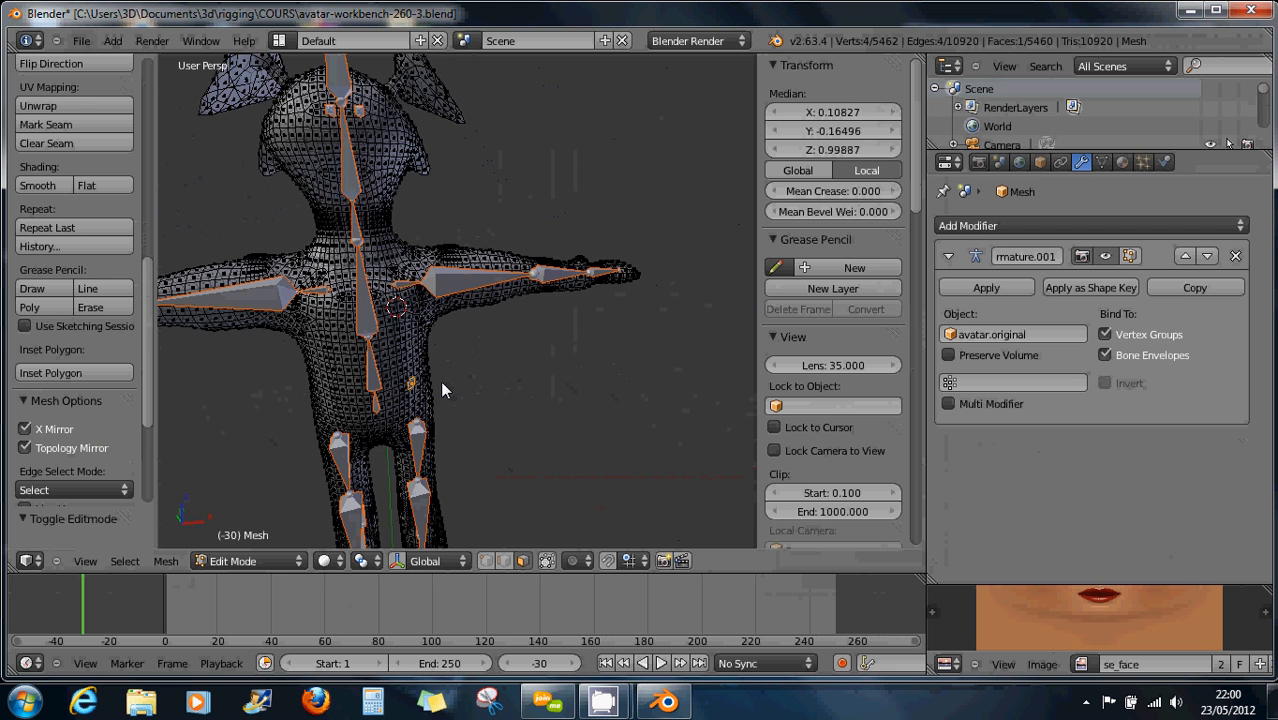
{"action": "scroll", "coordinate": [443, 390], "scroll_direction": "down", "scroll_amount": 3}
{"action": "left_click", "coordinate": [258, 561]}
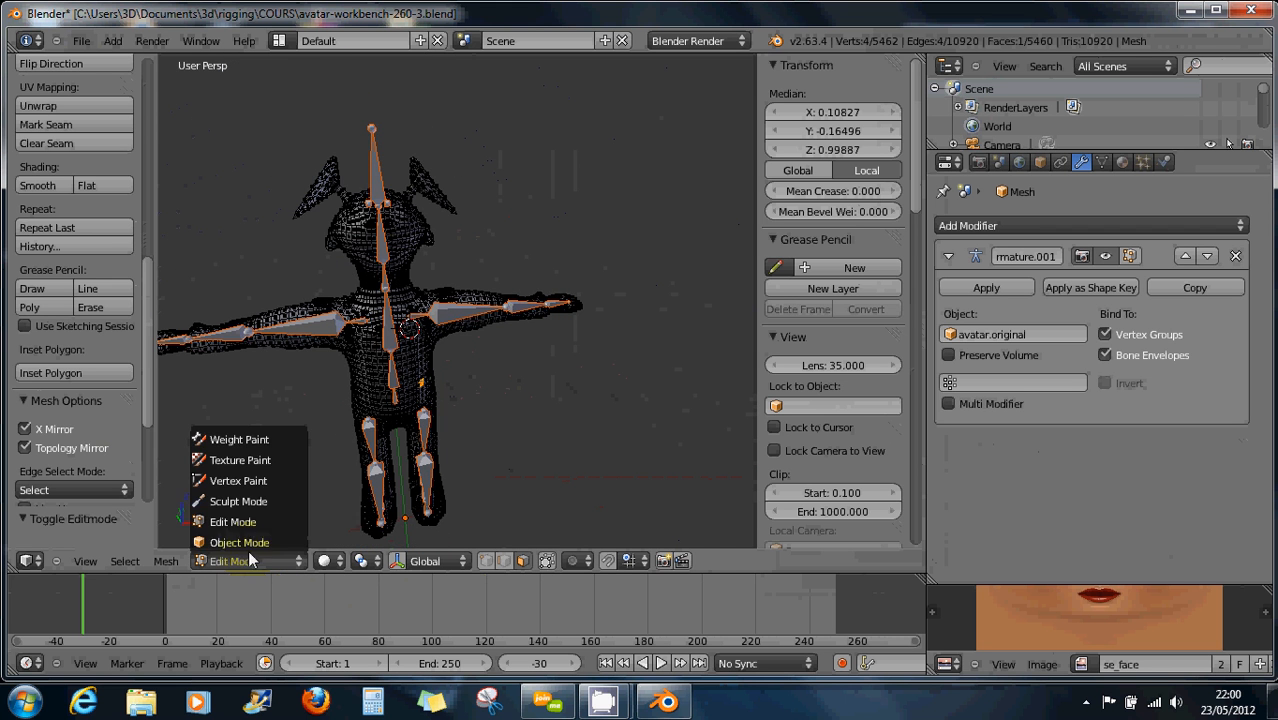
{"action": "left_click", "coordinate": [248, 541]}
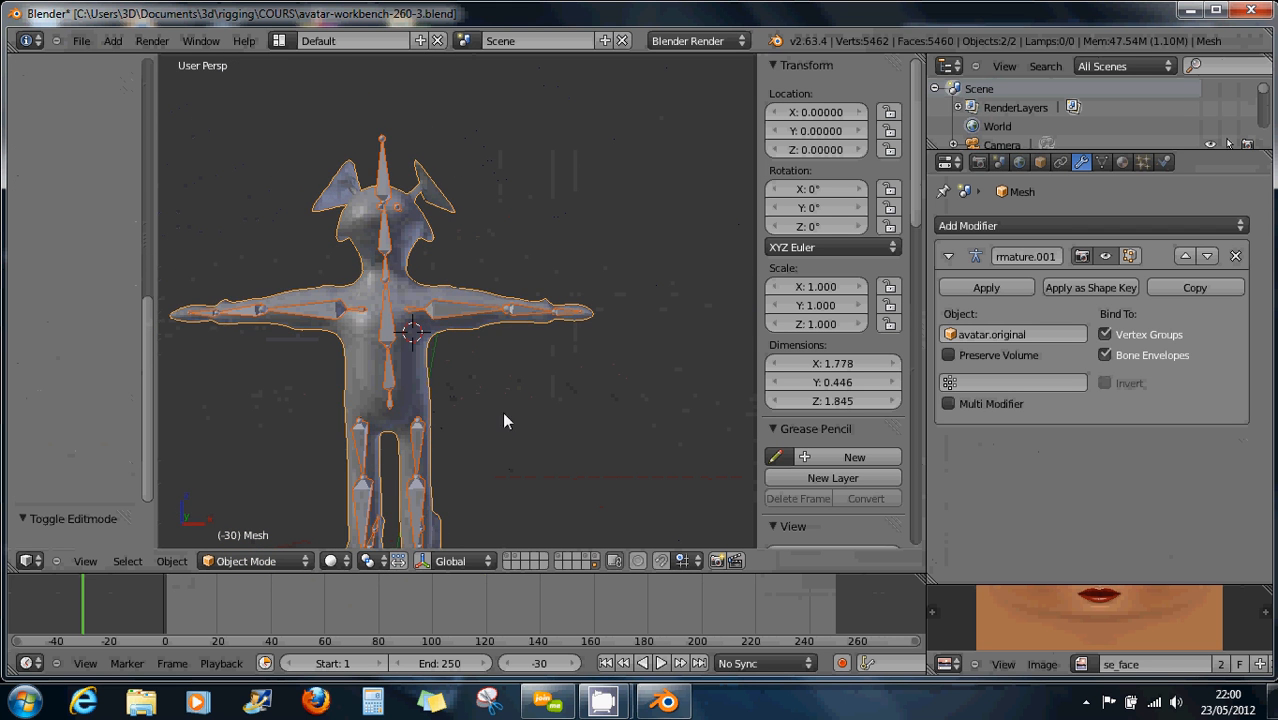
{"action": "middle_click_drag", "start_coordinate": [508, 419], "coordinate": [324, 407]}
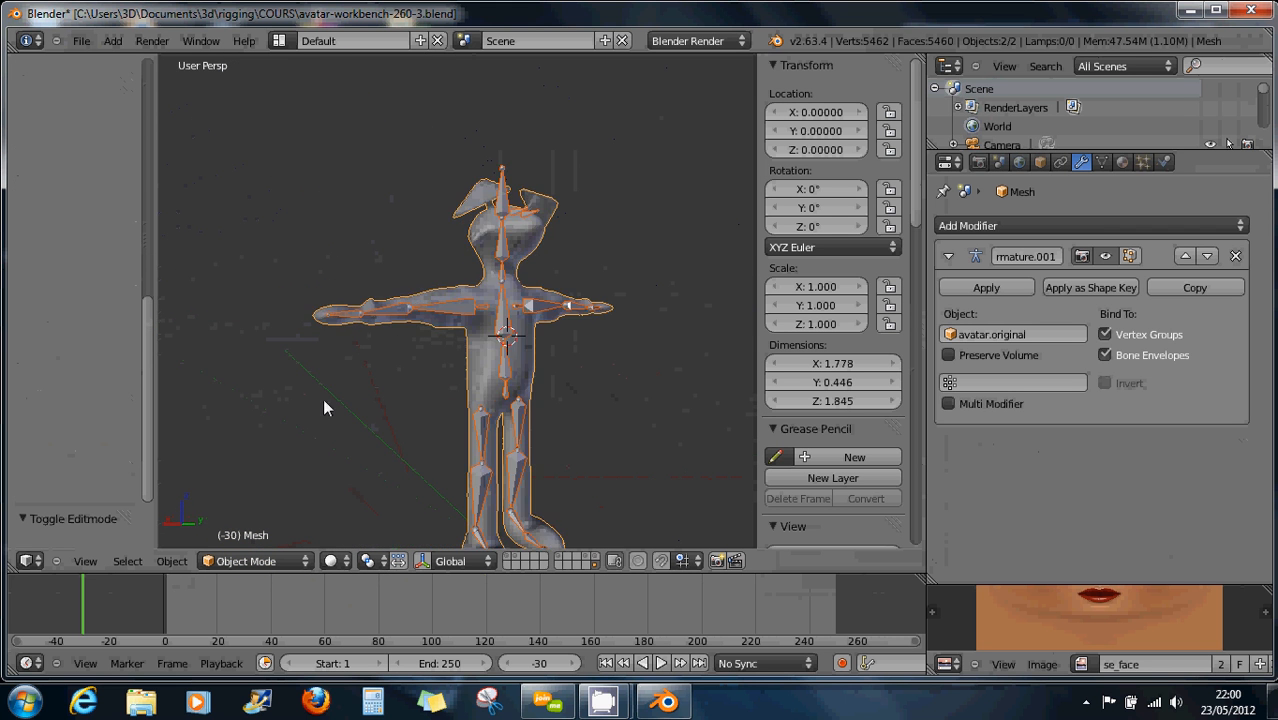
{"action": "key", "text": "KP_3"}
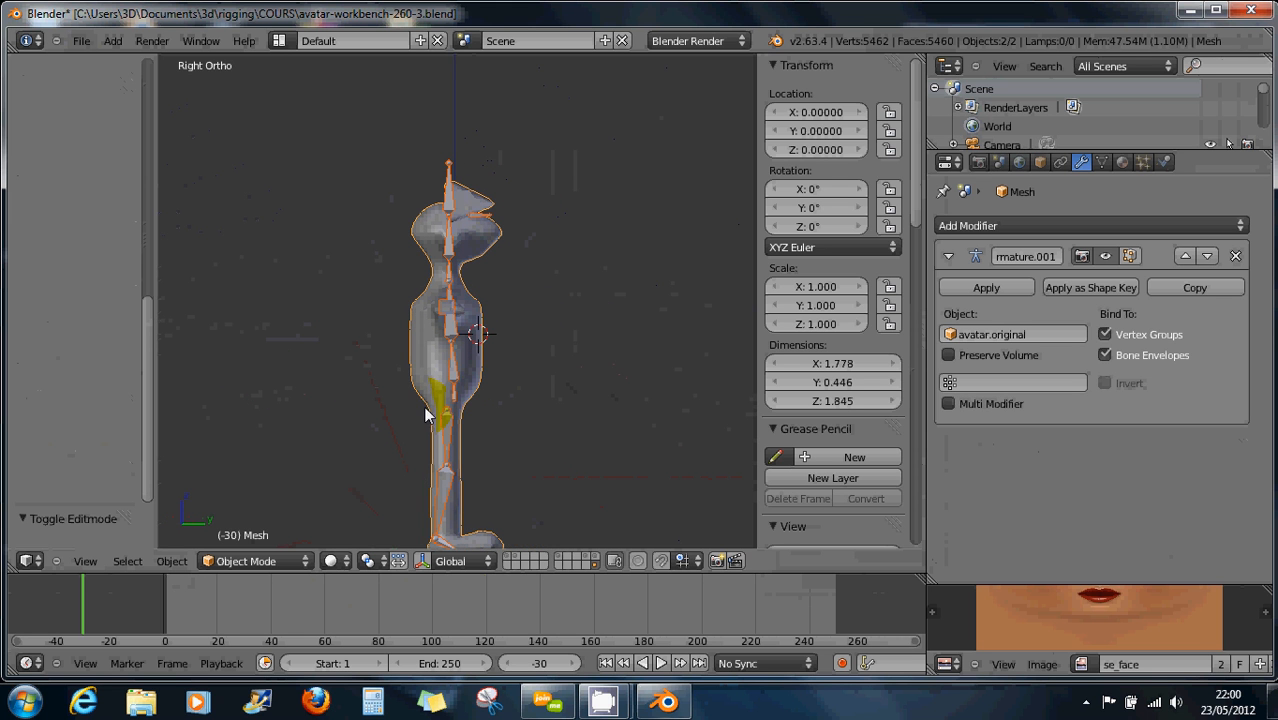
{"action": "key", "text": "r"}
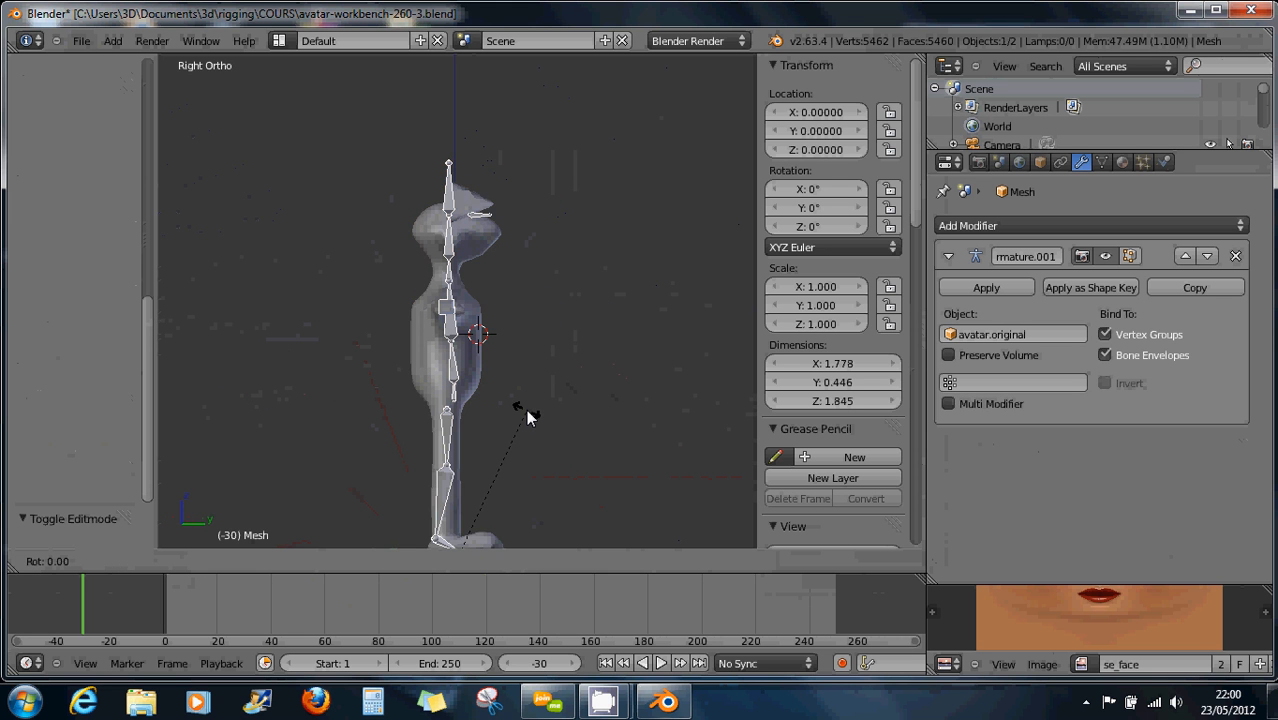
{"action": "type", "text": "90"}
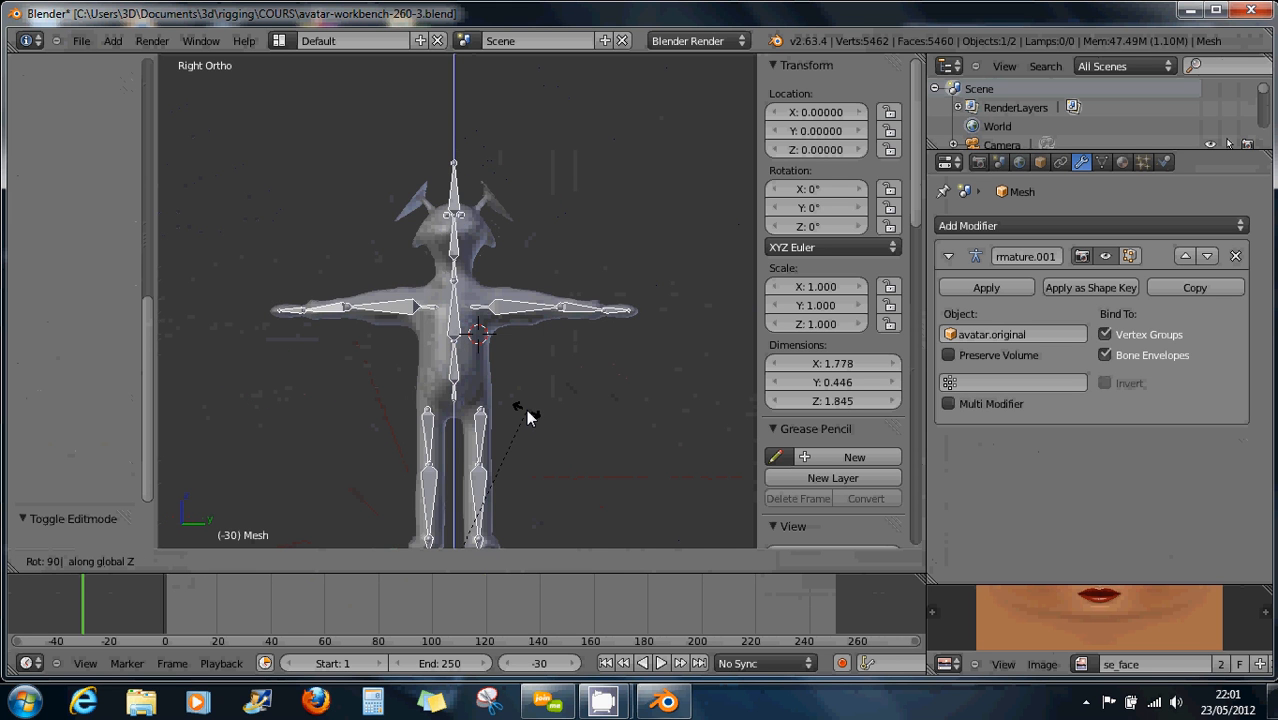
{"action": "key", "text": "Return"}
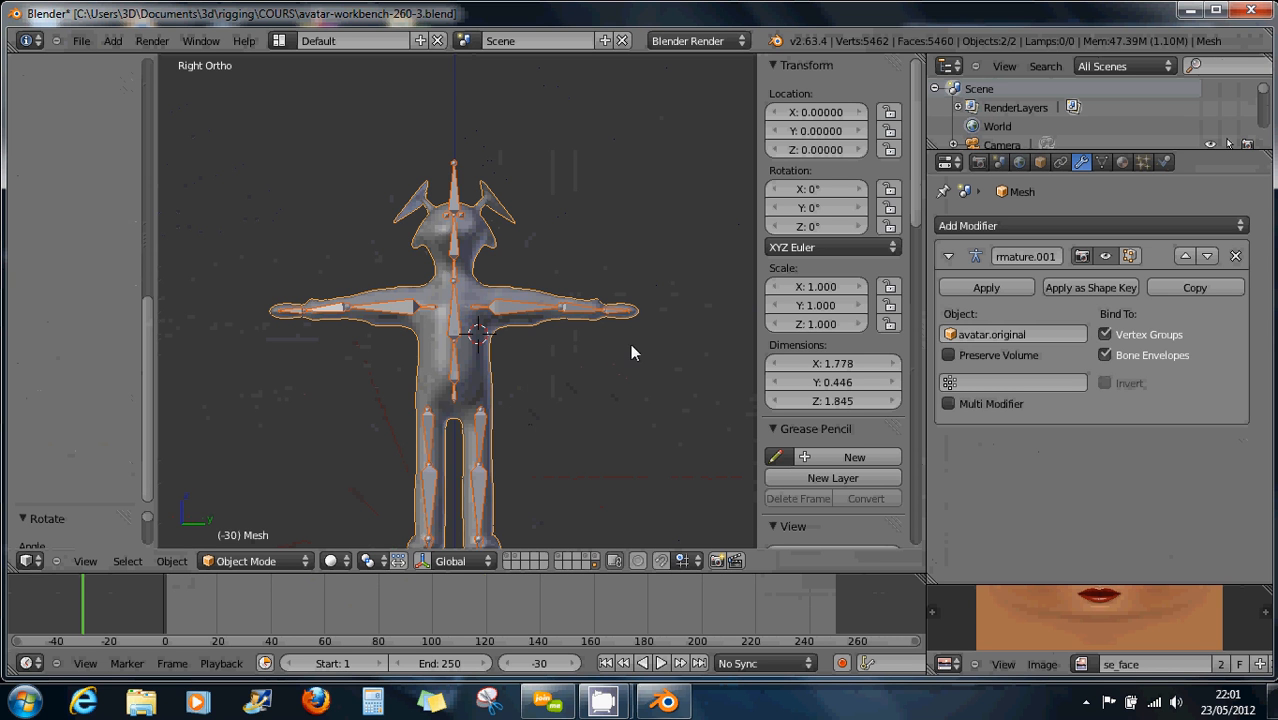
Try to apply the rotation to mesh and armature together, and switch the armature from Pose Mode to Object Mode
{"action": "key", "text": "ctrl+a"}
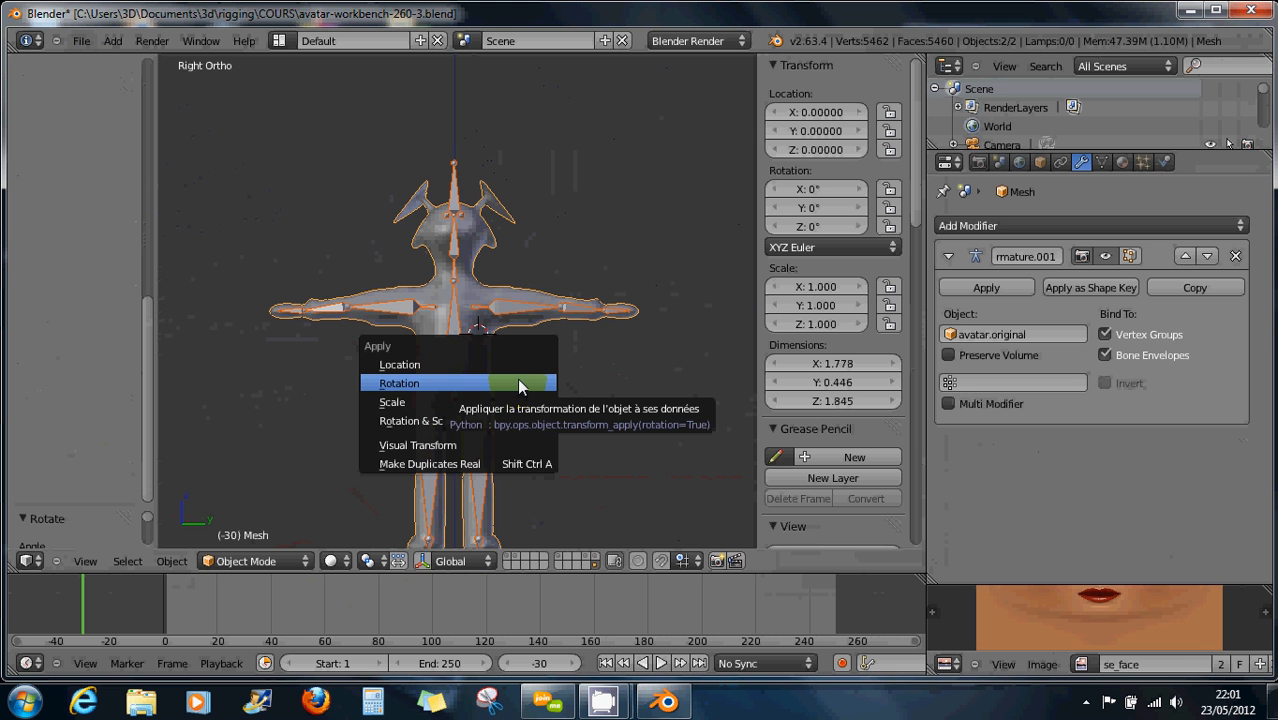
{"action": "left_click", "coordinate": [518, 383]}
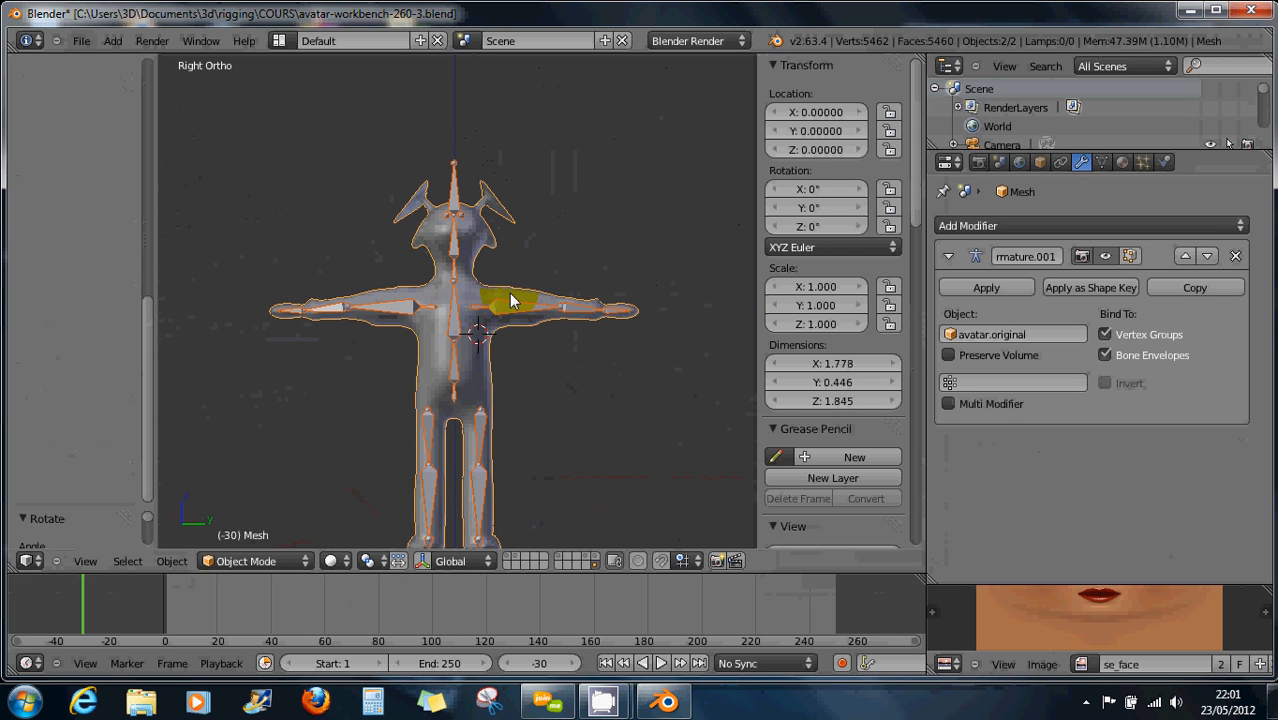
{"action": "right_click", "coordinate": [506, 299]}
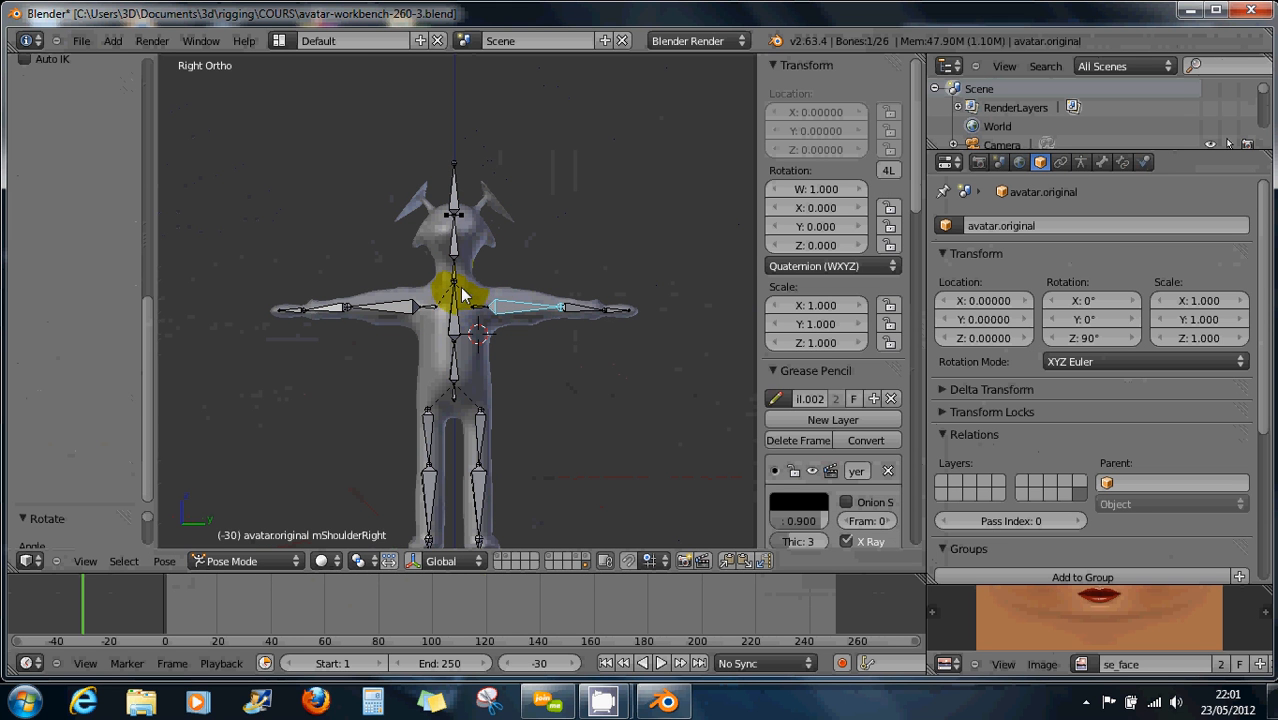
{"action": "left_click", "coordinate": [266, 558]}
{"action": "left_click", "coordinate": [261, 540]}
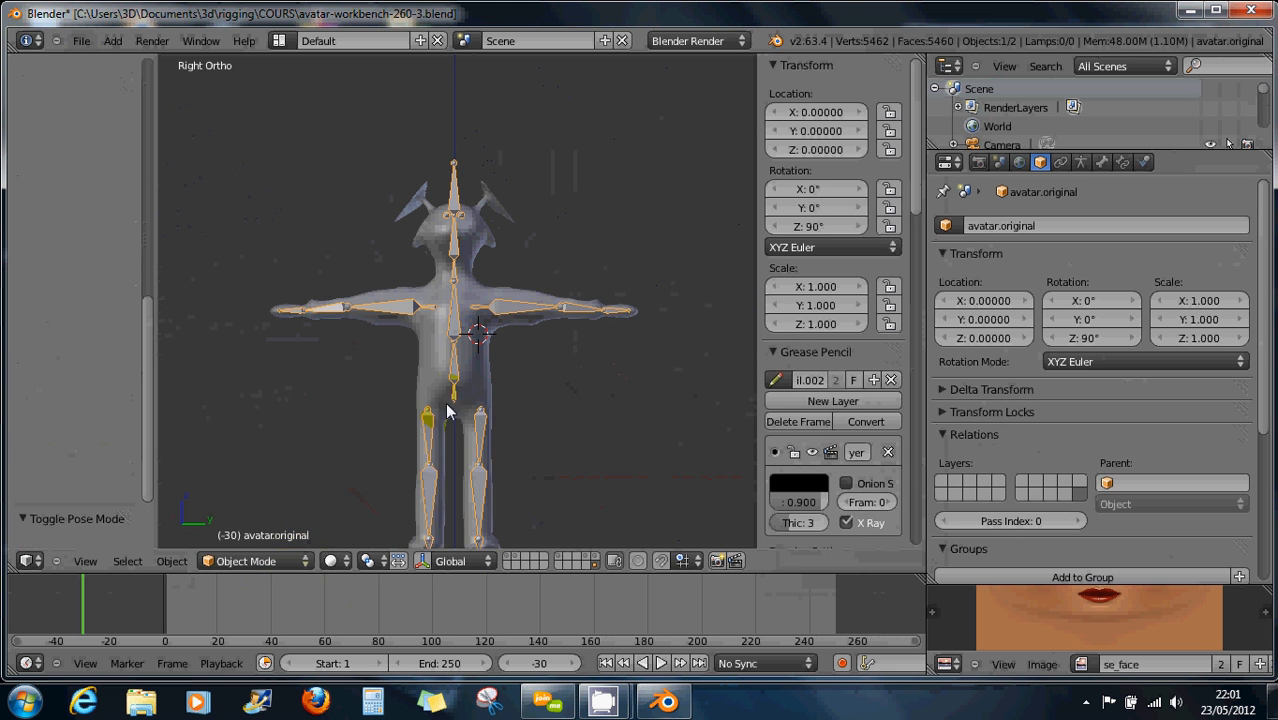
Apply the rotation on the mesh and the armature one at a time
{"action": "right_click", "coordinate": [481, 386]}
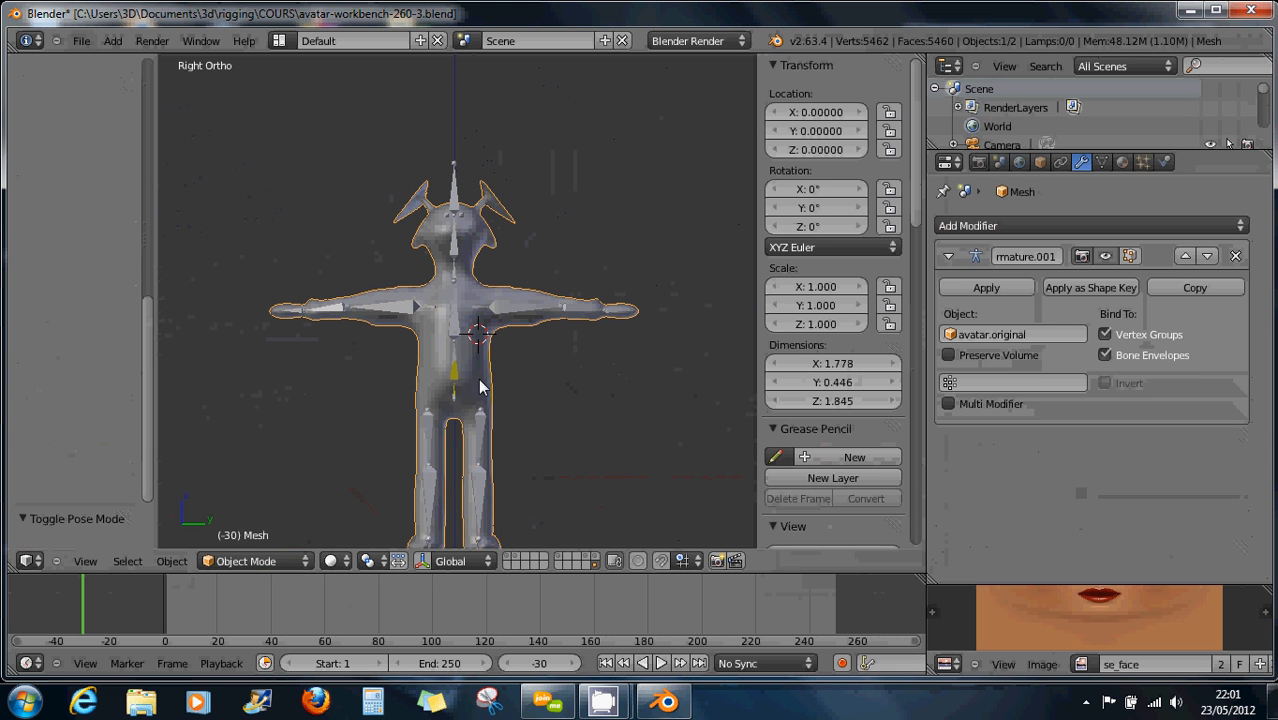
{"action": "key", "text": "ctrl+a"}
{"action": "left_click", "coordinate": [506, 441]}
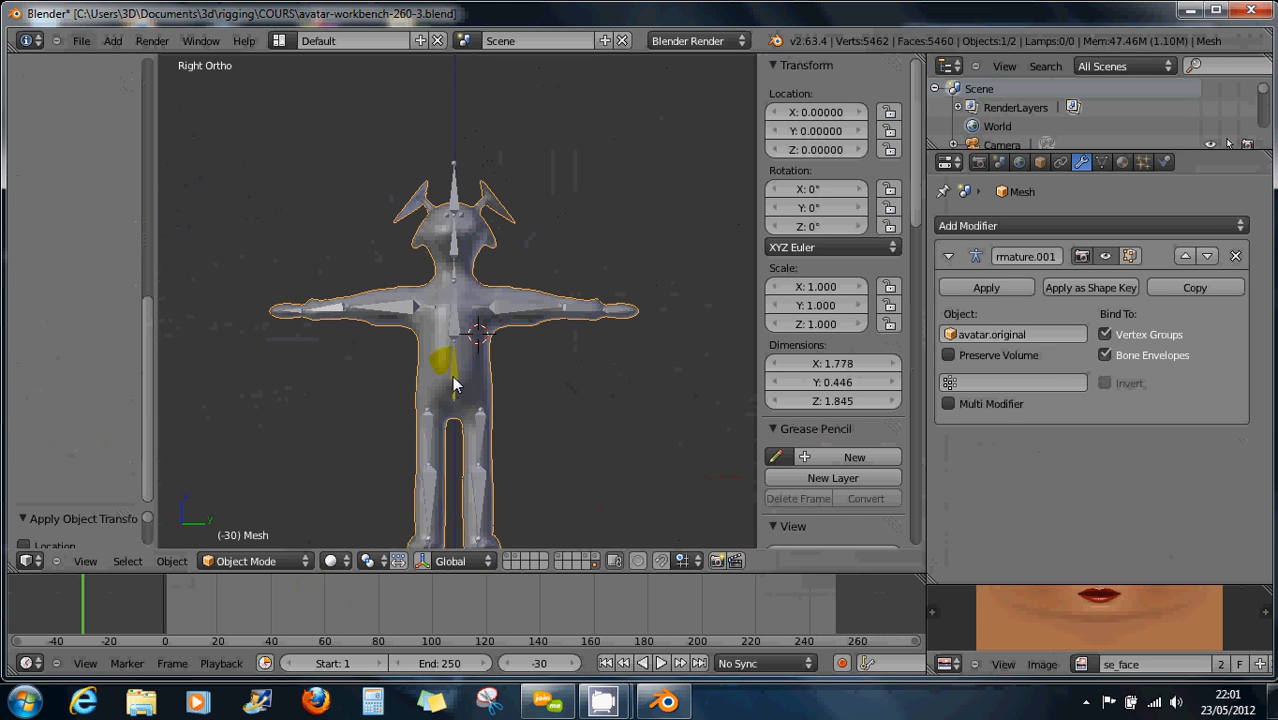
{"action": "right_click", "coordinate": [453, 385]}
{"action": "key", "text": "ctrl+a"}
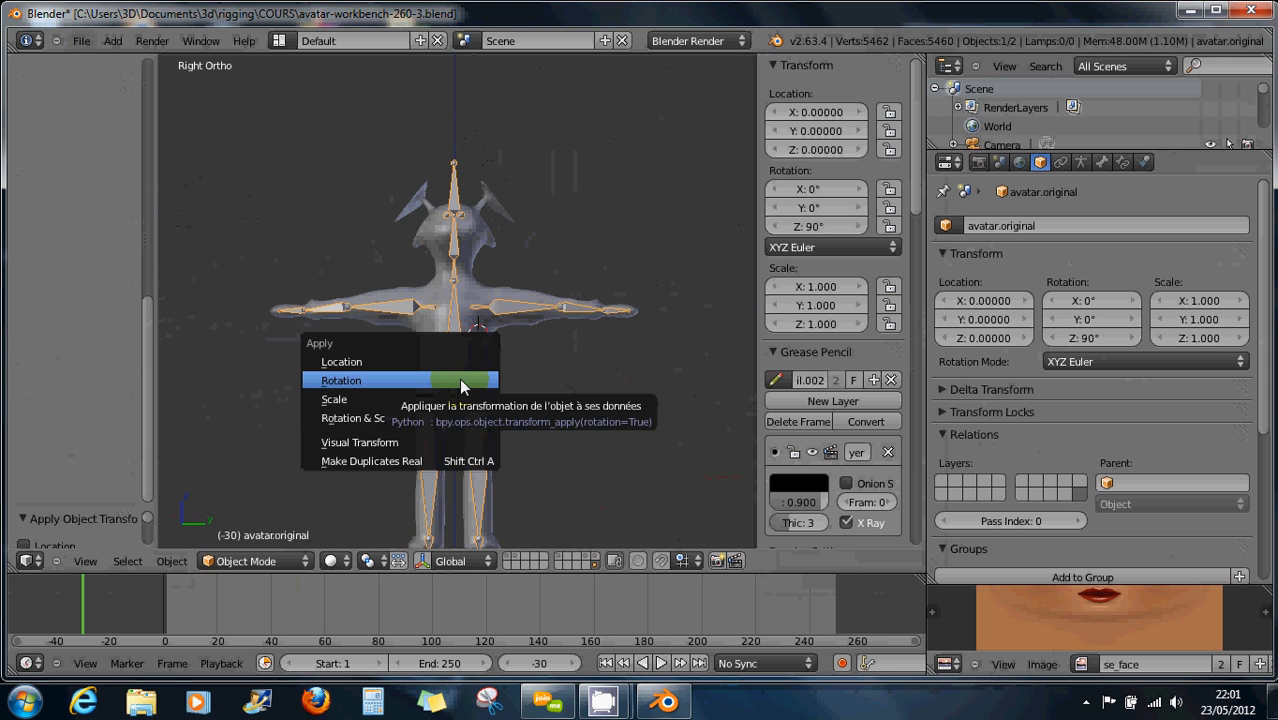
{"action": "left_click", "coordinate": [461, 381]}
Select the avatar mesh and switch it to Weight Paint mode
{"action": "scroll", "coordinate": [527, 397], "scroll_direction": "up", "scroll_amount": 1}
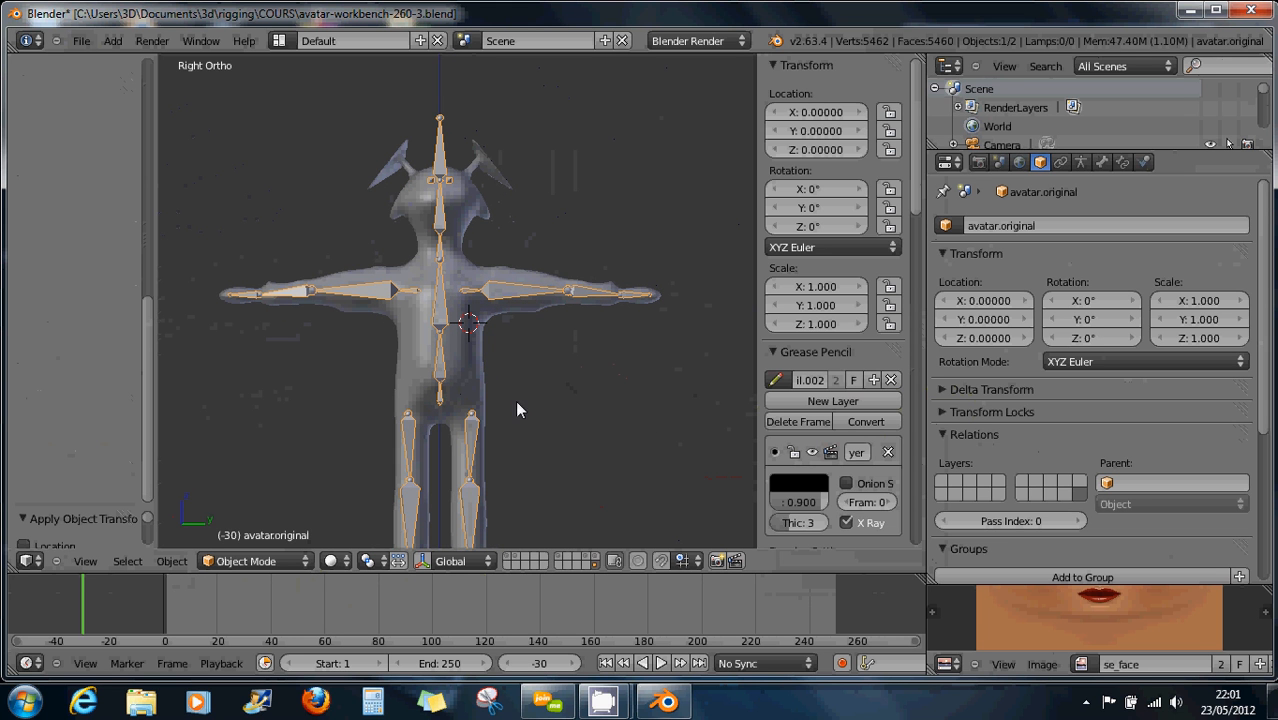
{"action": "scroll", "coordinate": [510, 400], "scroll_direction": "up", "scroll_amount": 2}
{"action": "right_click", "coordinate": [448, 361]}
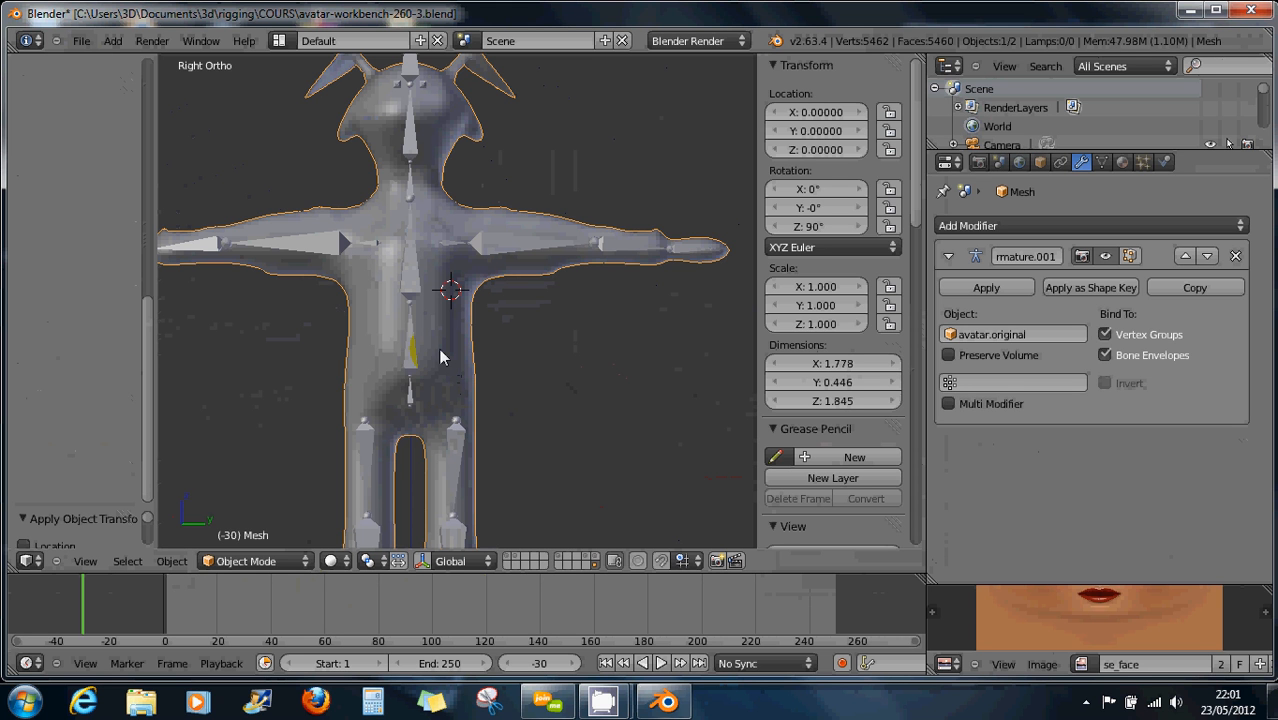
{"action": "right_click", "coordinate": [425, 352]}
{"action": "left_click", "coordinate": [250, 560]}
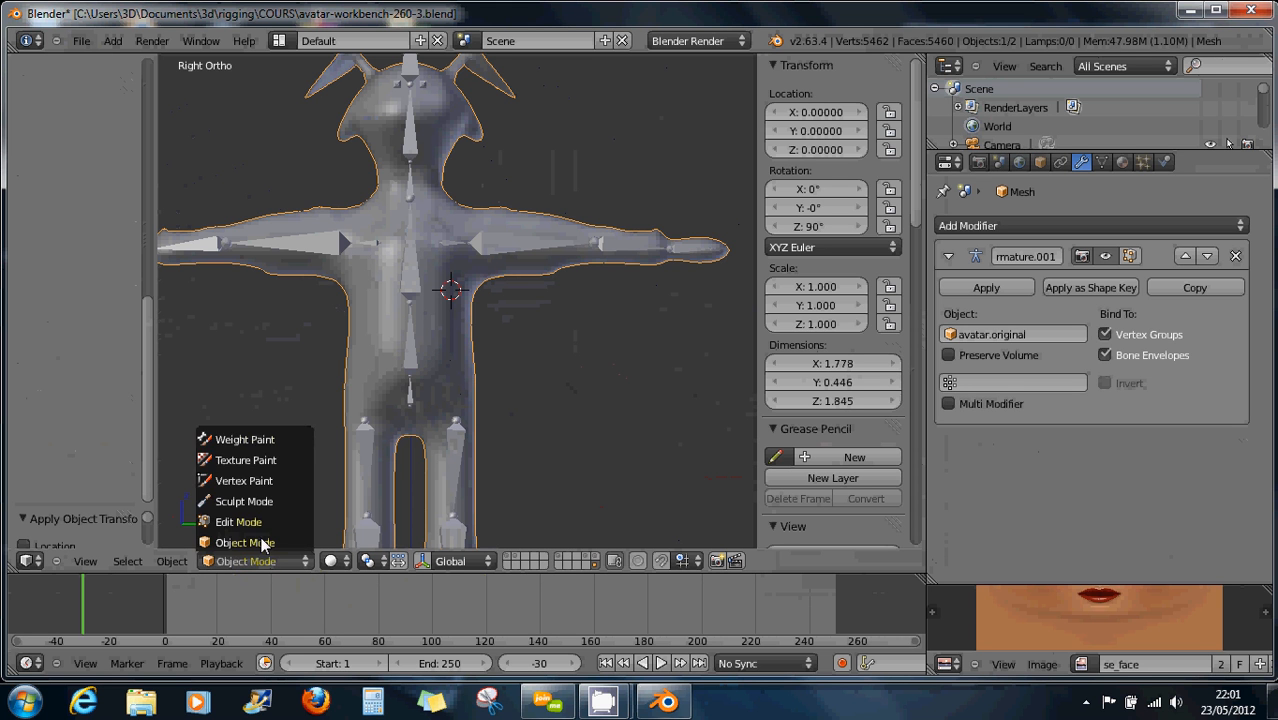
{"action": "left_click", "coordinate": [264, 442]}
{"action": "right_click", "coordinate": [412, 385]}
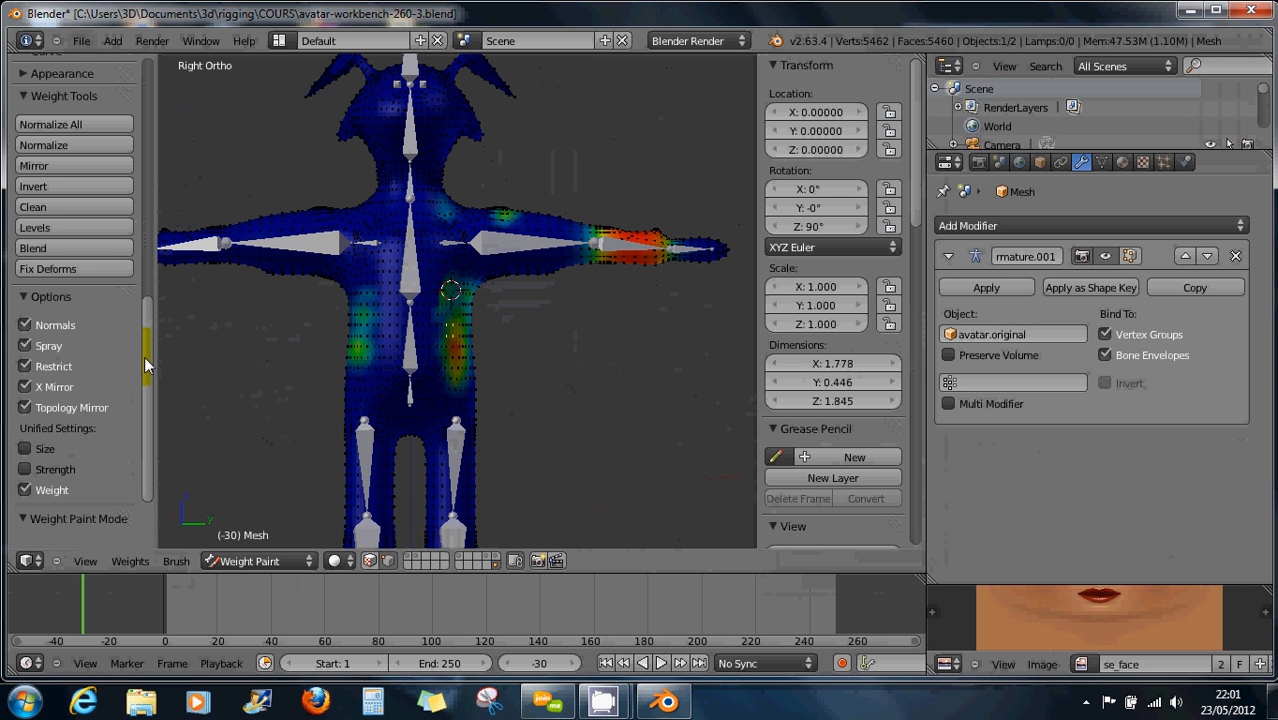
Widen the tool shelf and disable the Normals, Spray, Restrict, X Mirror and Topology Mirror weight painting options
{"action": "left_click_drag", "start_coordinate": [147, 400], "coordinate": [140, 166]}
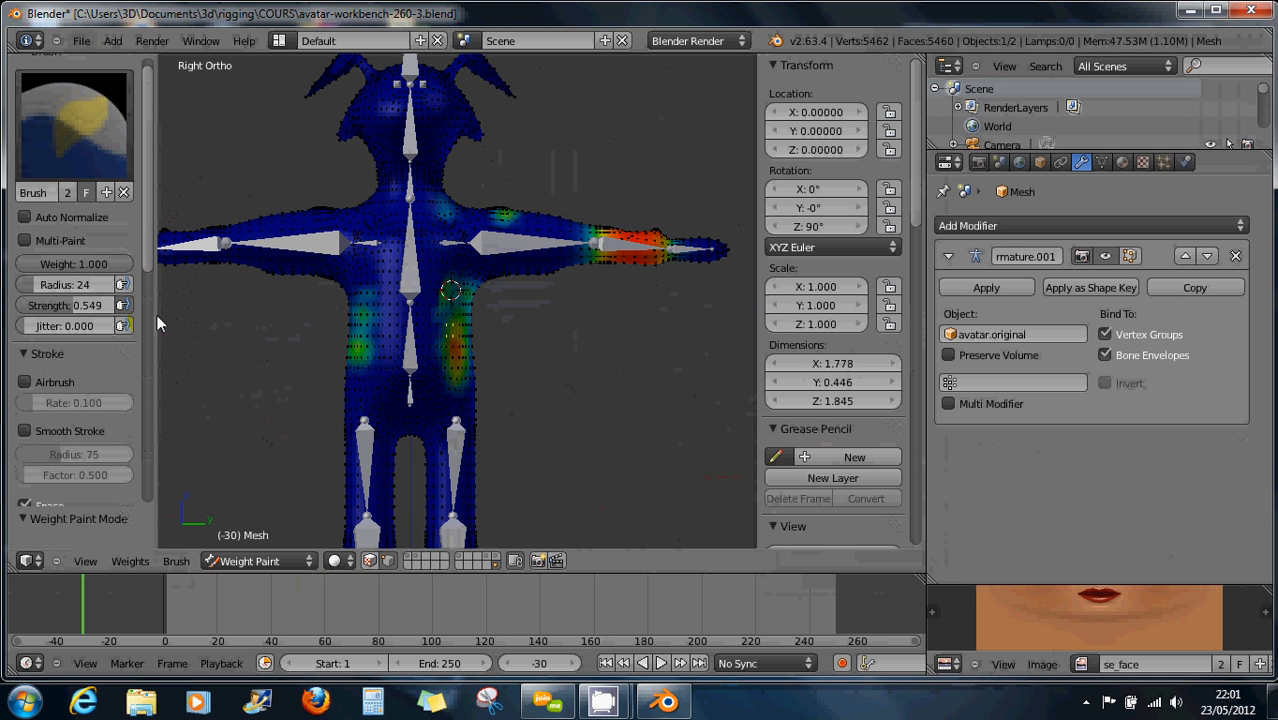
{"action": "left_click_drag", "start_coordinate": [156, 338], "coordinate": [232, 355]}
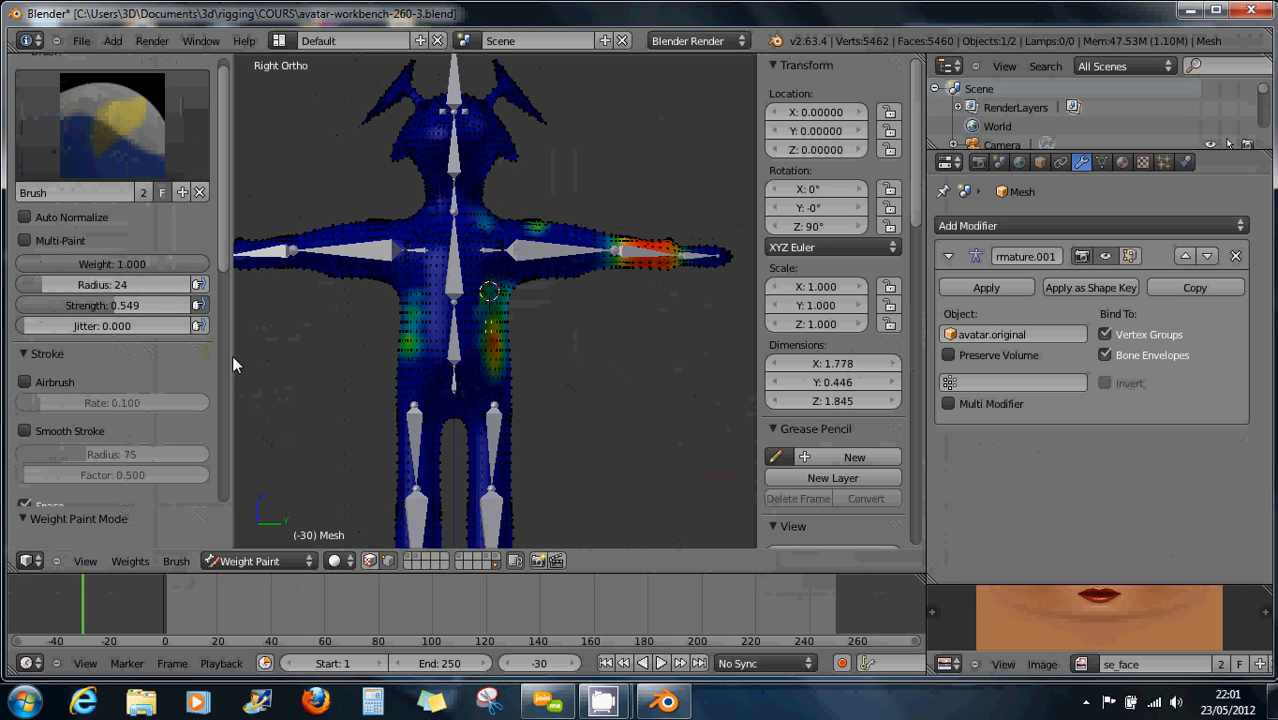
{"action": "left_click_drag", "start_coordinate": [216, 262], "coordinate": [214, 357]}
{"action": "left_click", "coordinate": [26, 328]}
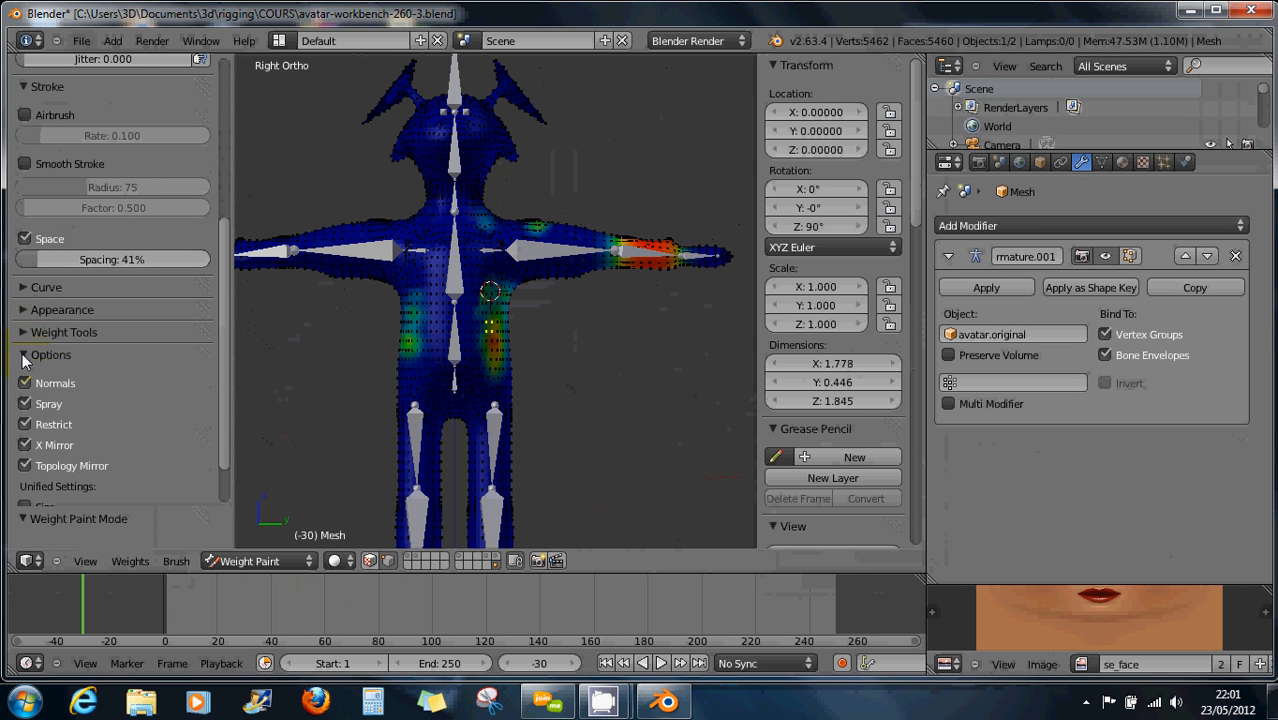
{"action": "left_click", "coordinate": [24, 444]}
{"action": "left_click", "coordinate": [25, 424]}
{"action": "left_click", "coordinate": [26, 404]}
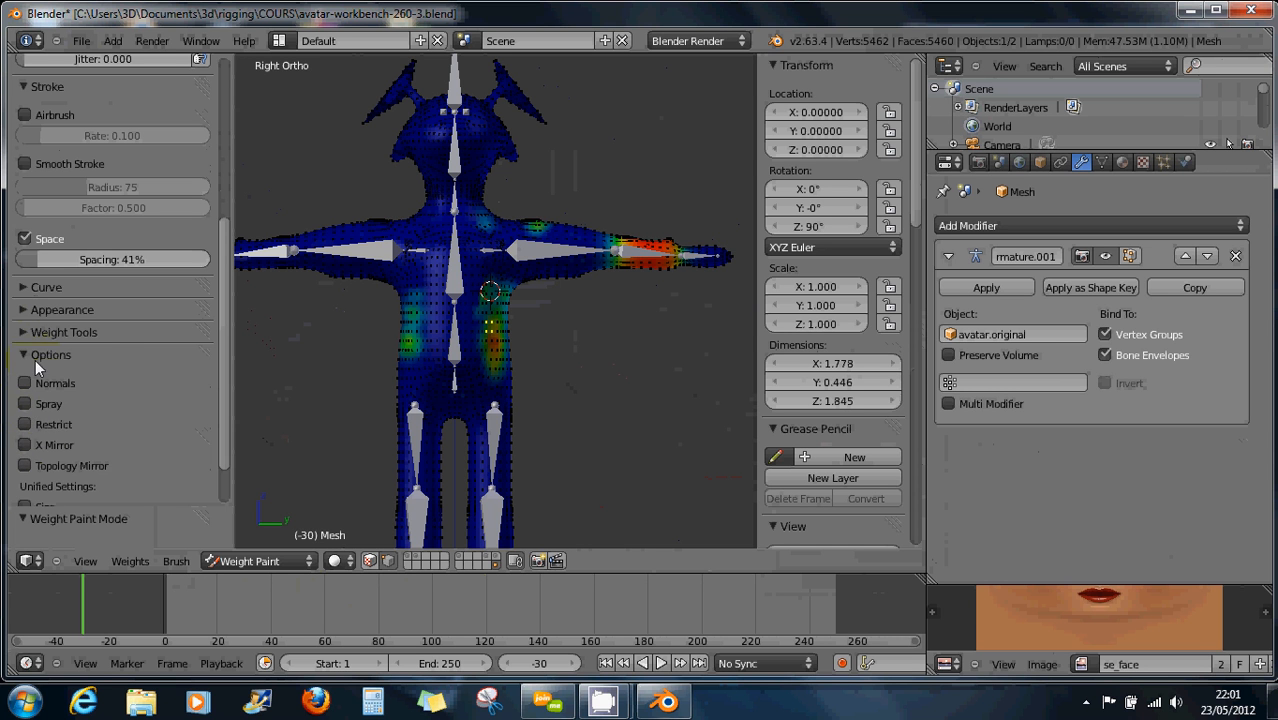
Look through the Weight Tools, Appearance and Curve sections and the brush settings for weight painting
{"action": "left_click", "coordinate": [24, 356]}
{"action": "left_click", "coordinate": [25, 333]}
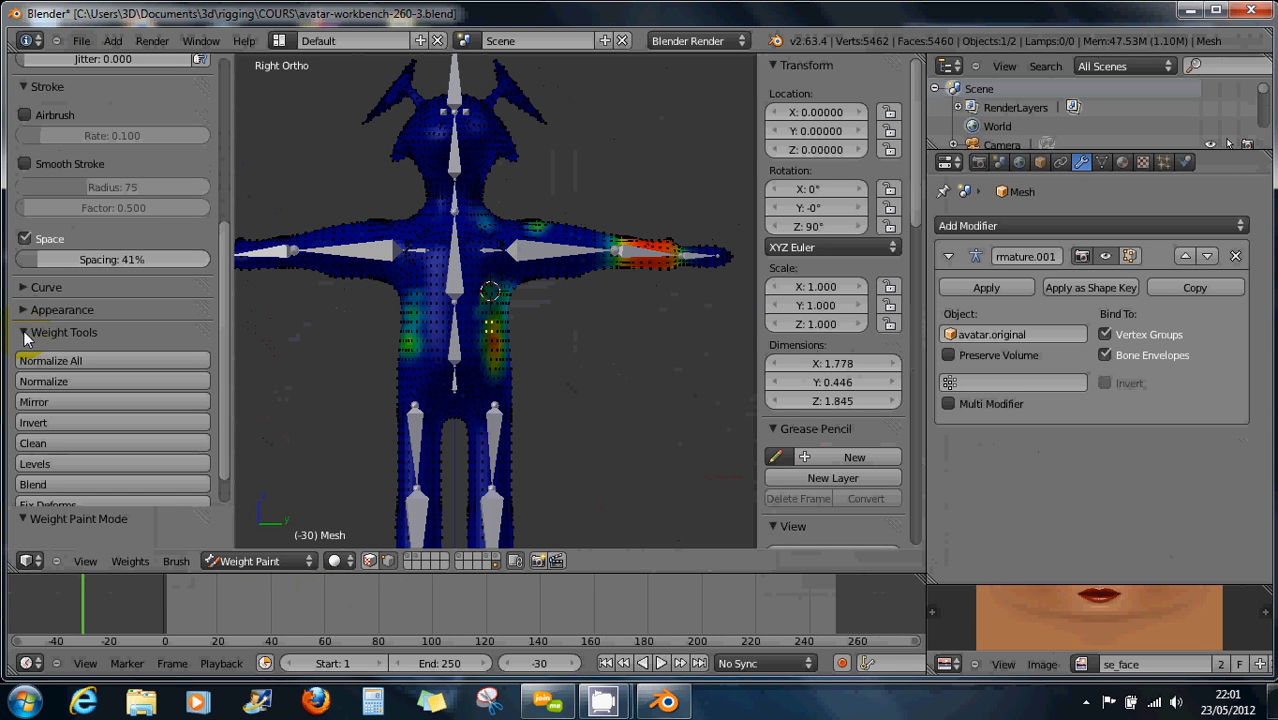
{"action": "left_click", "coordinate": [25, 332]}
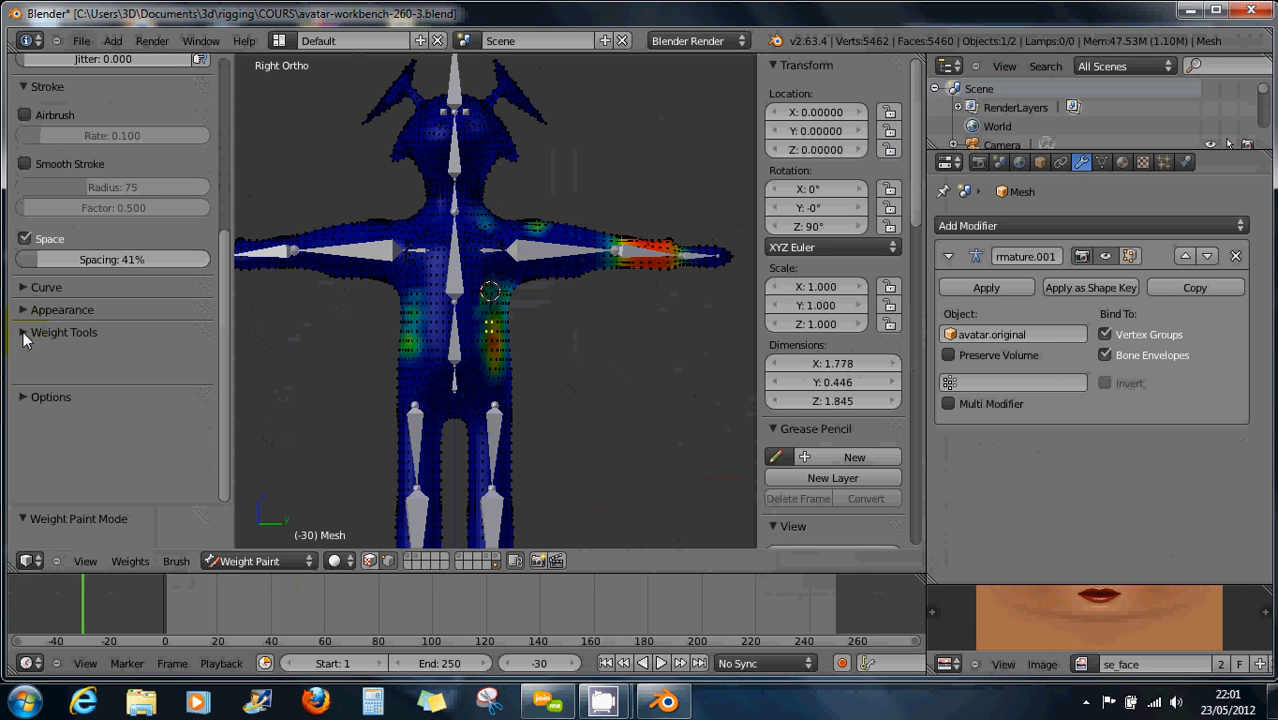
{"action": "left_click", "coordinate": [24, 310]}
{"action": "left_click", "coordinate": [24, 311]}
{"action": "left_click", "coordinate": [25, 288]}
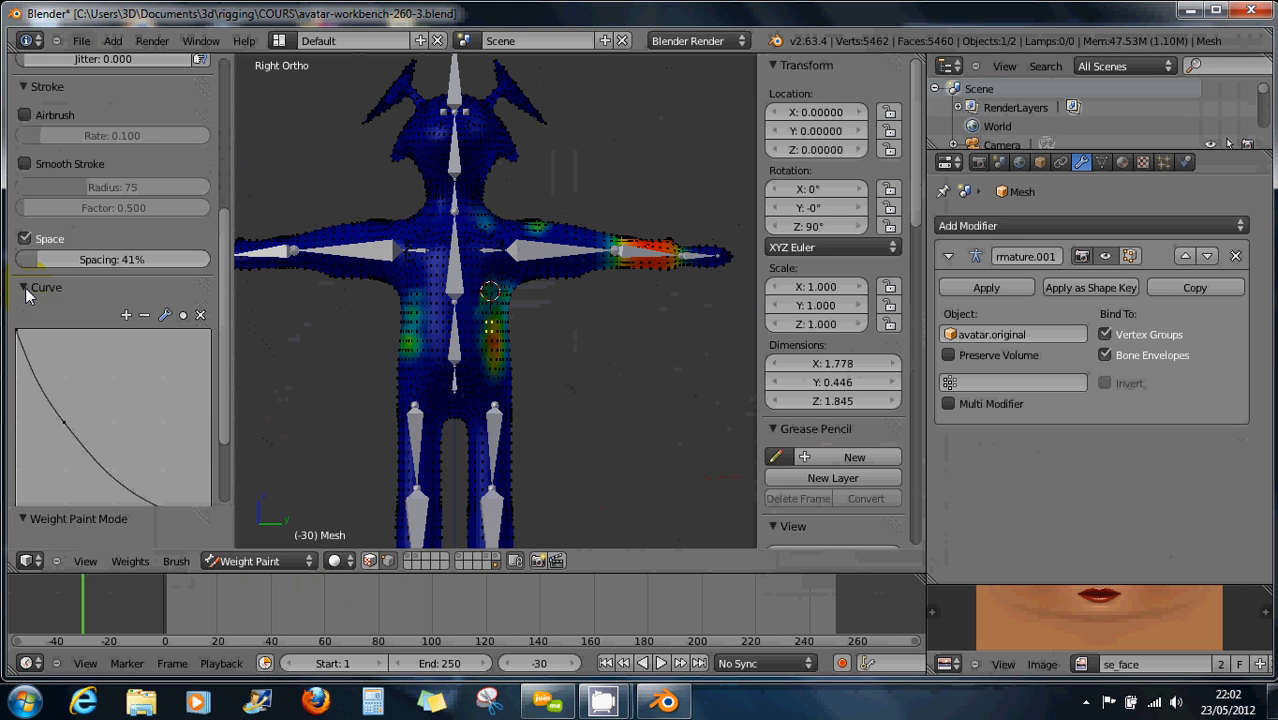
{"action": "left_click", "coordinate": [26, 289]}
{"action": "left_click_drag", "start_coordinate": [220, 354], "coordinate": [231, 218]}
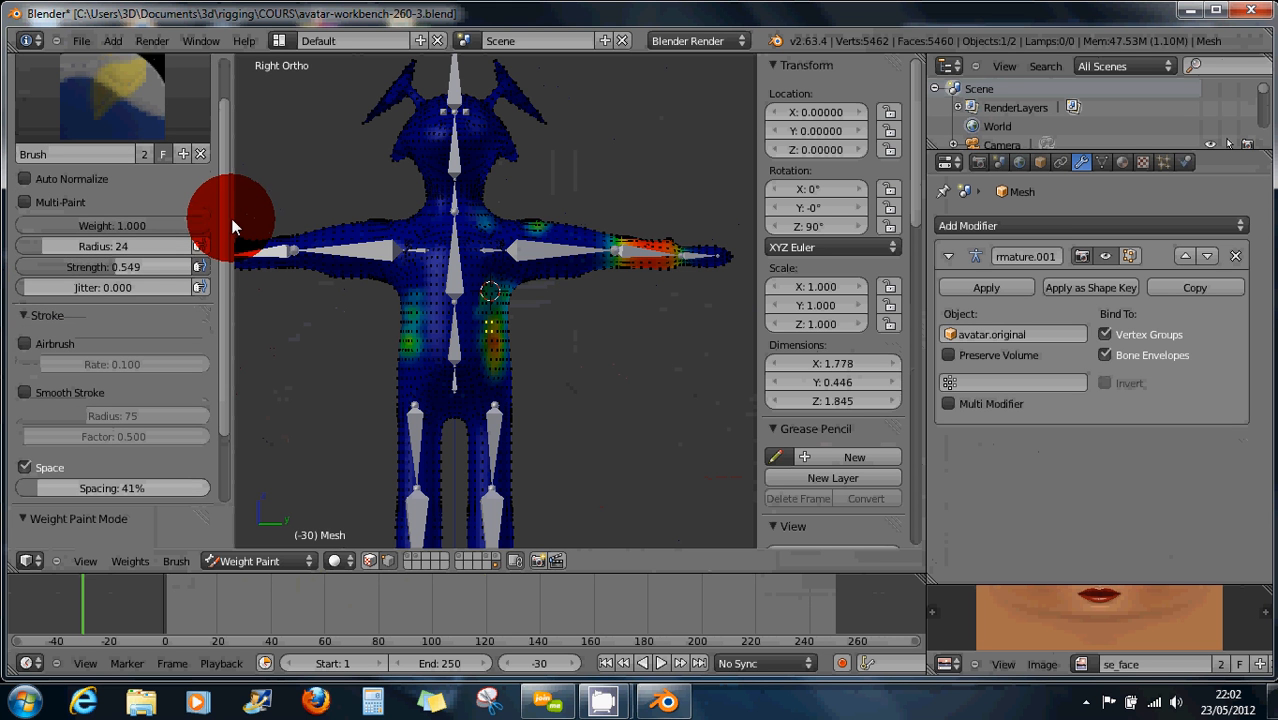
Close Blender
{"action": "left_click", "coordinate": [1252, 11]}
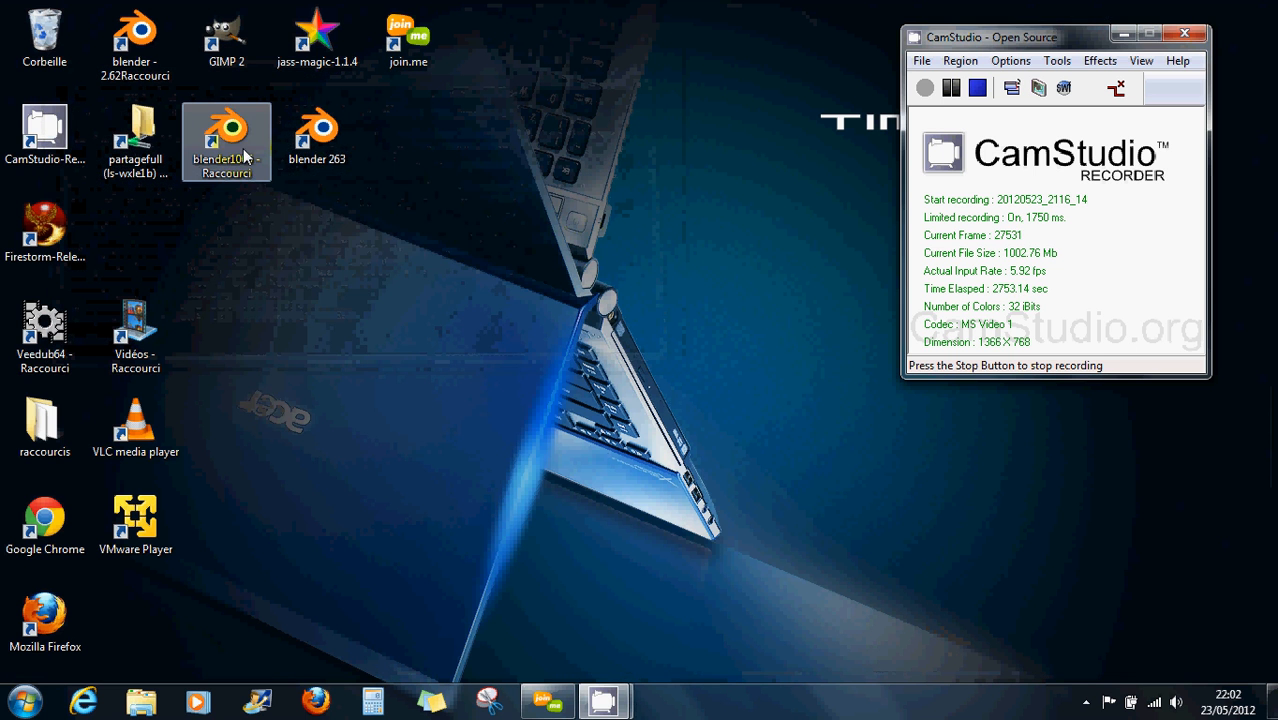
Launch the blender1005 build from its desktop shortcut so that it runs with a chosen graphics processor
{"action": "right_click", "coordinate": [243, 150]}
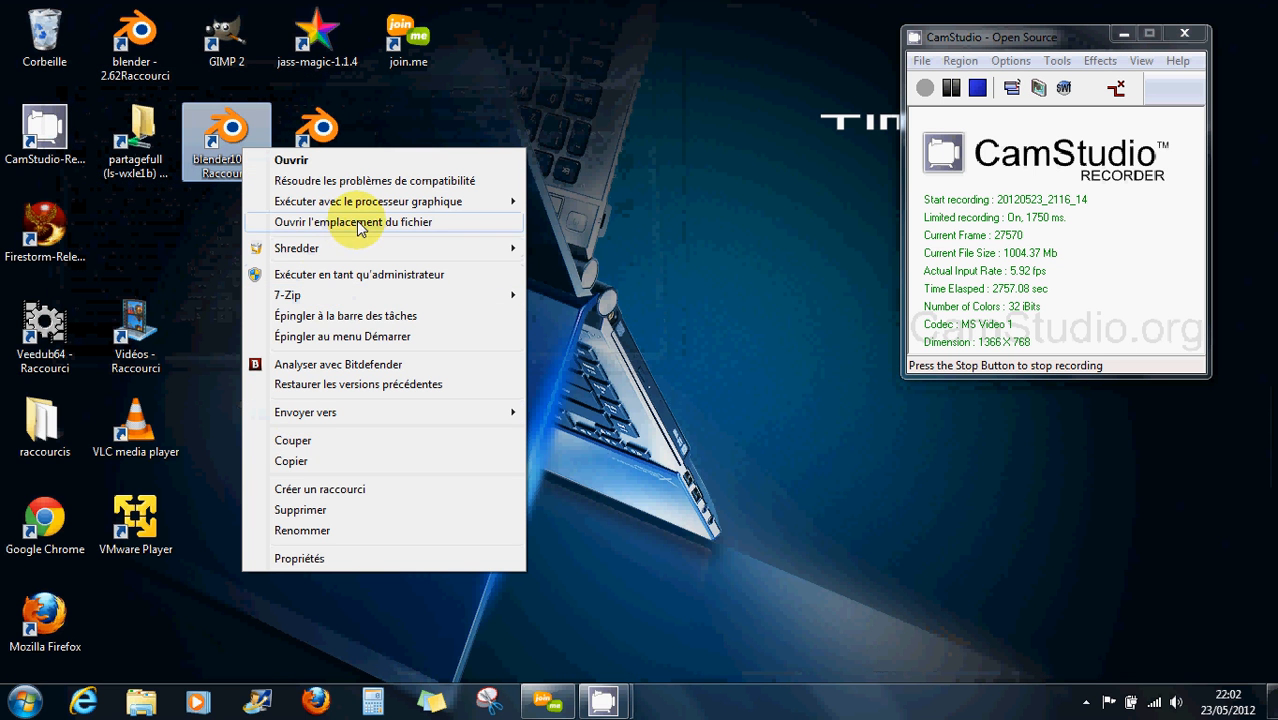
{"action": "mouse_move", "coordinate": [392, 203]}
{"action": "left_click", "coordinate": [565, 199]}
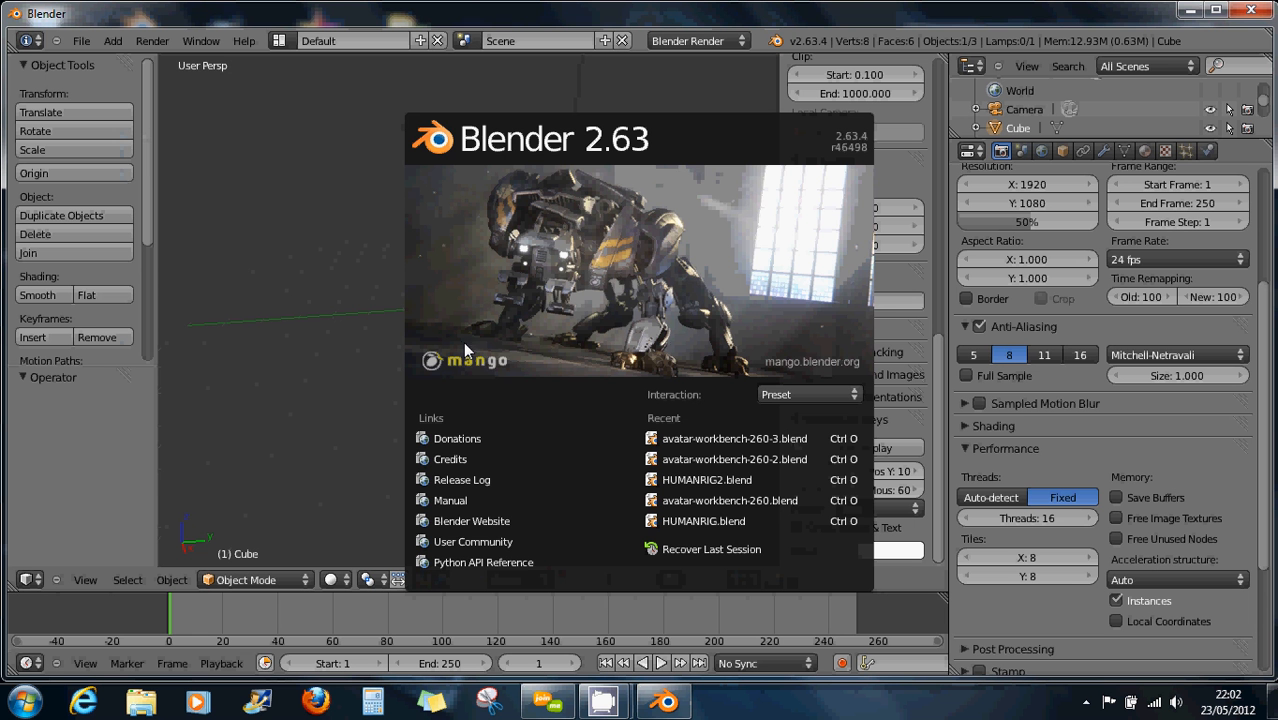
Open the recent file avatar-workbench-260-3.blend and switch the avatar mesh to Weight Paint mode
{"action": "left_click", "coordinate": [91, 39]}
{"action": "left_click", "coordinate": [84, 40]}
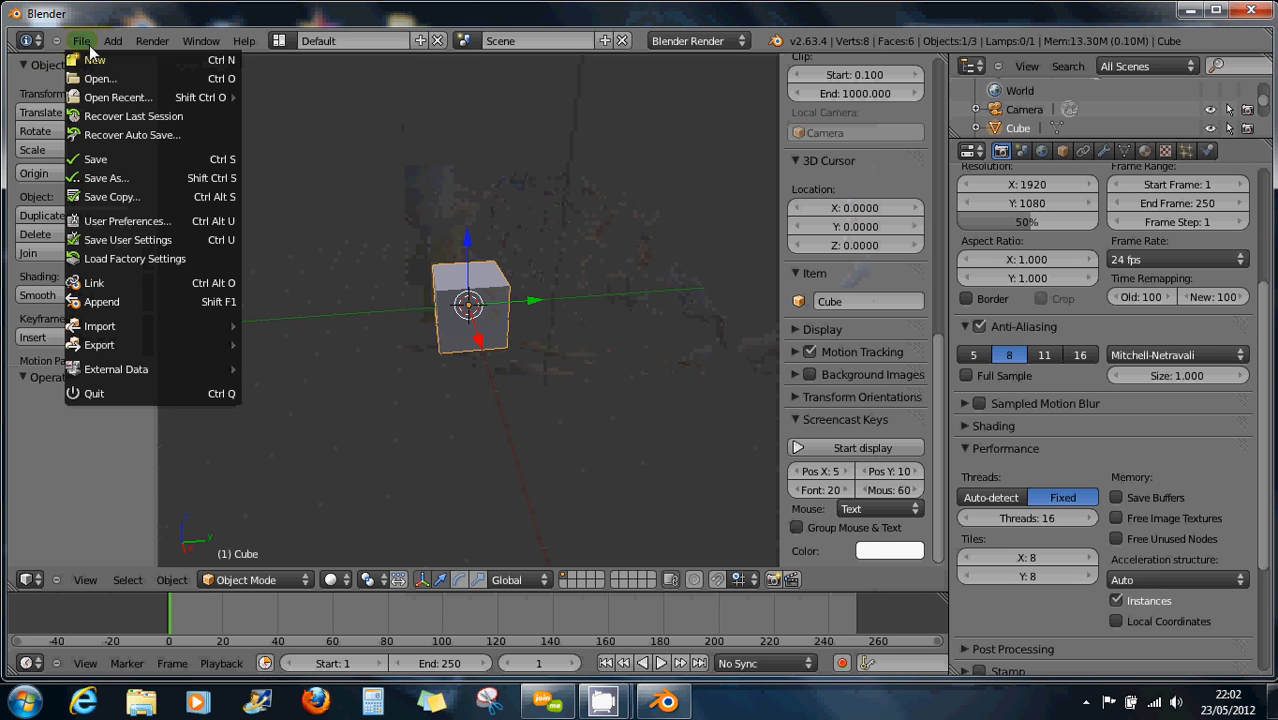
{"action": "mouse_move", "coordinate": [115, 97]}
{"action": "left_click", "coordinate": [279, 97]}
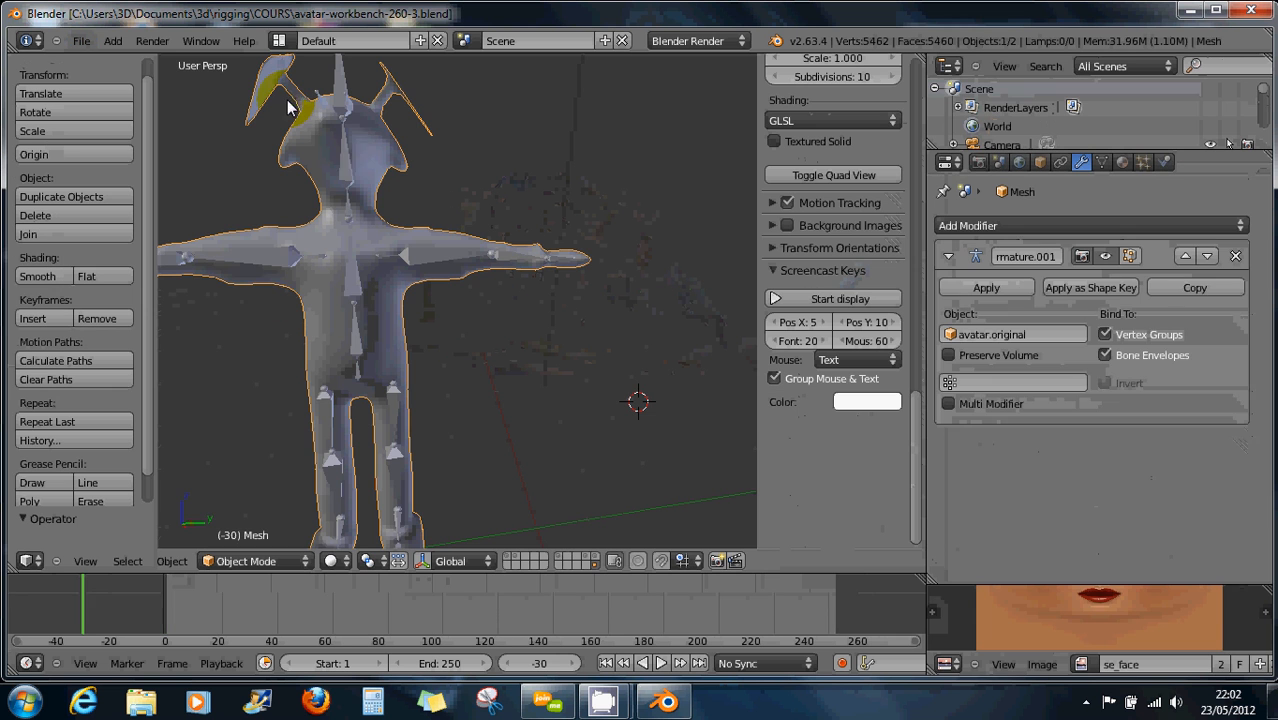
{"action": "left_click", "coordinate": [263, 562]}
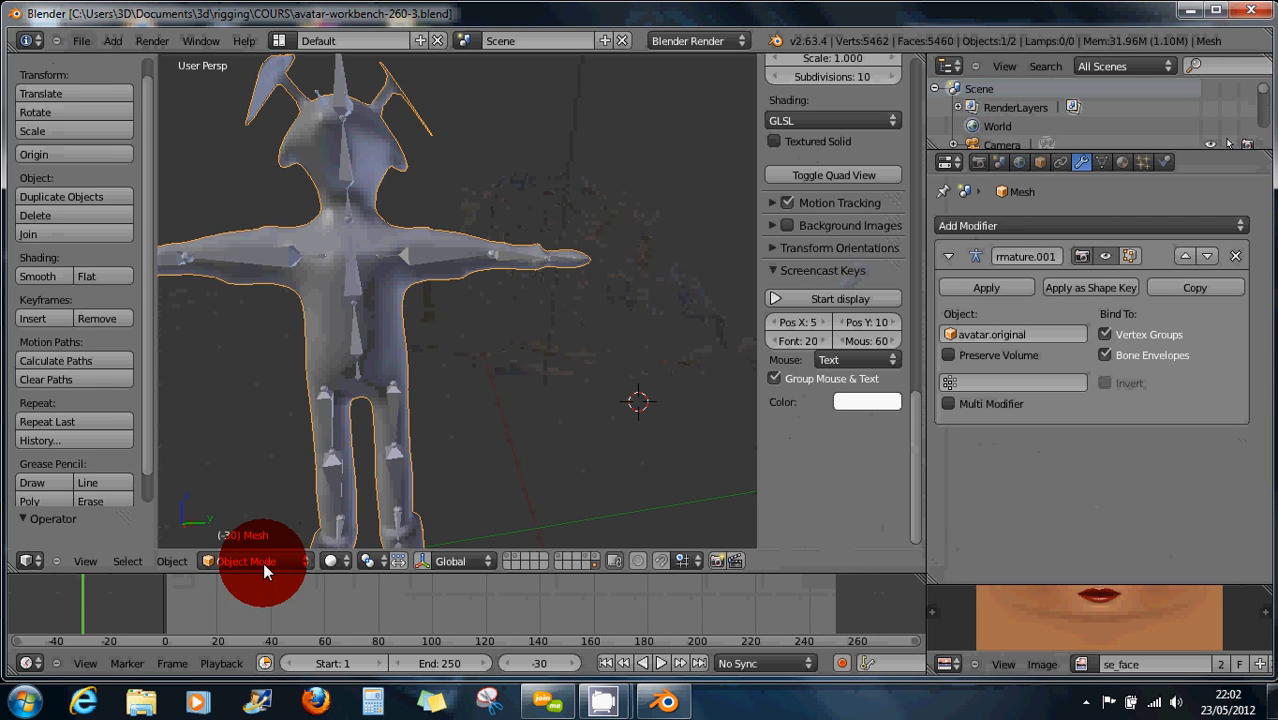
{"action": "left_click", "coordinate": [264, 440]}
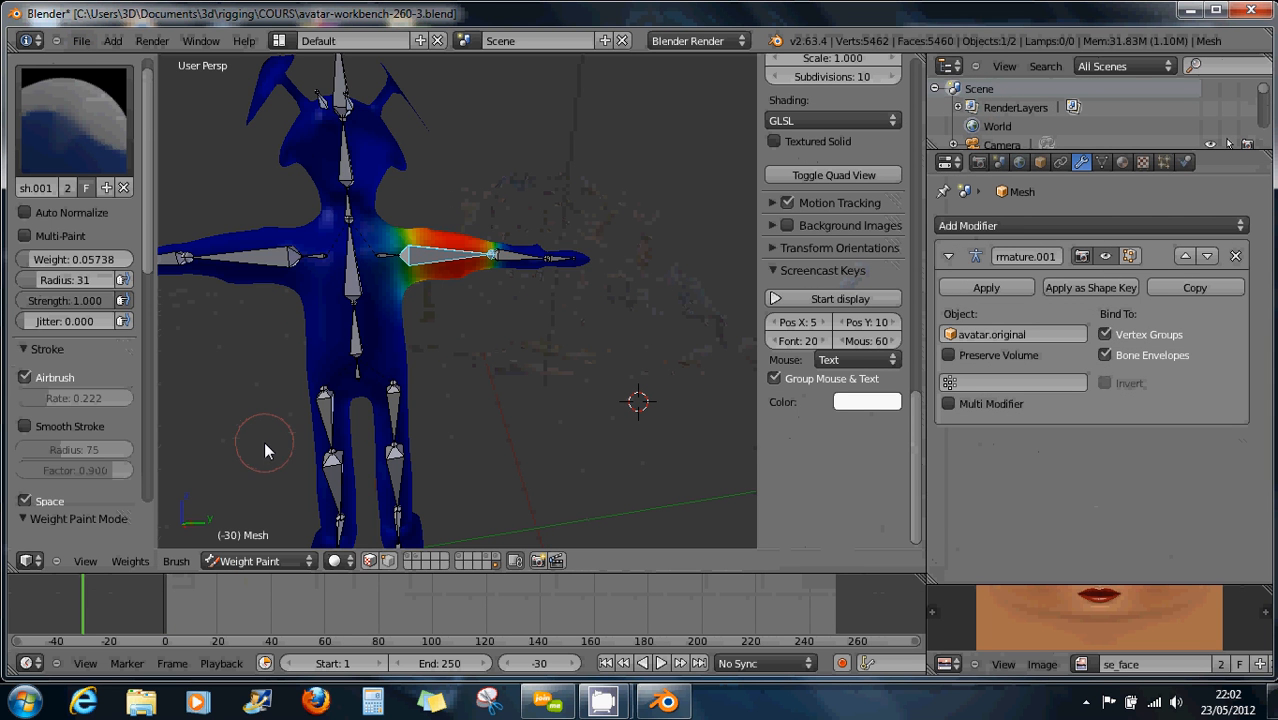
Check the Weight Tools, Options, Appearance, Curve and brush settings for weight painting, and close Blender
{"action": "left_click_drag", "start_coordinate": [153, 244], "coordinate": [151, 508]}
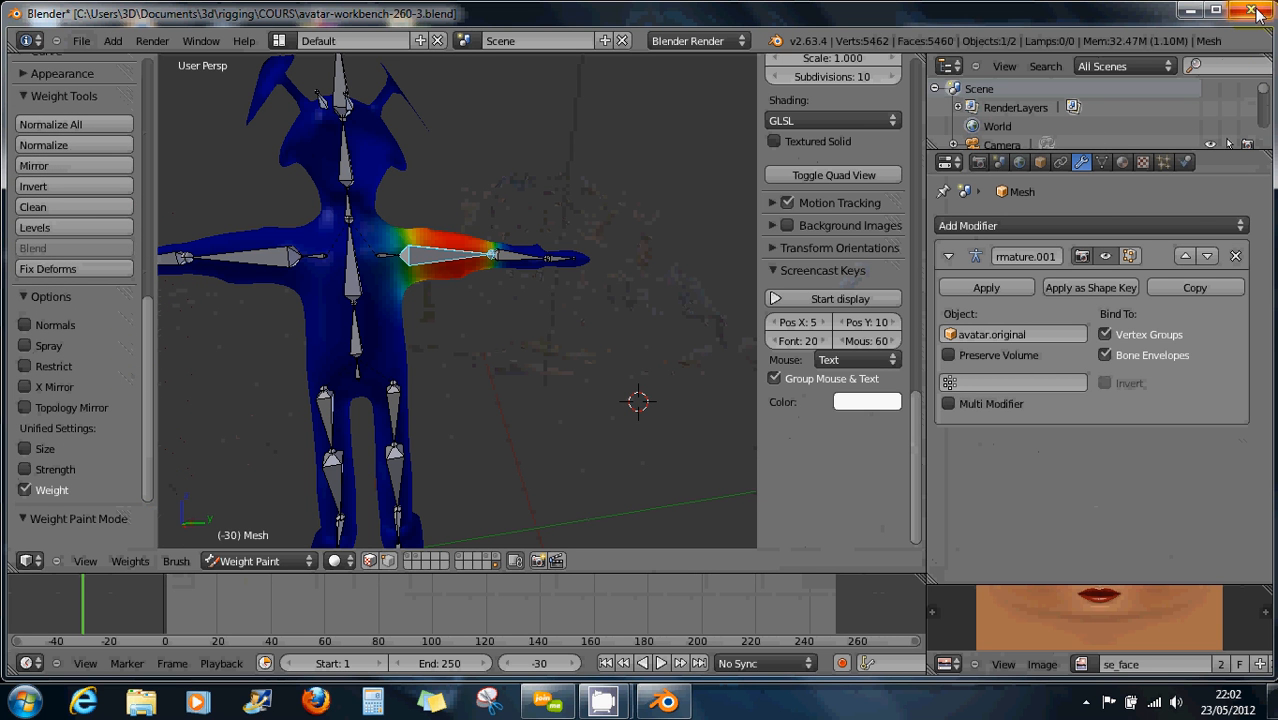
{"action": "left_click_drag", "start_coordinate": [150, 342], "coordinate": [155, 222]}
{"action": "left_click", "coordinate": [24, 298]}
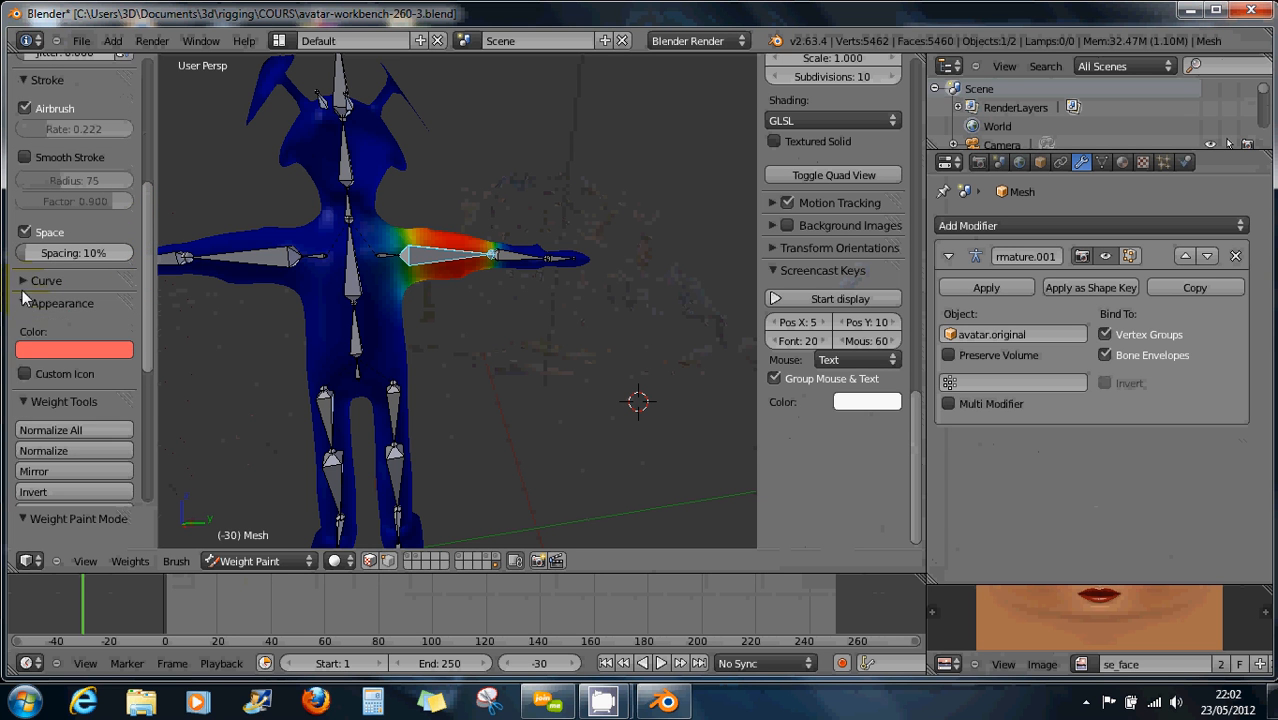
{"action": "left_click", "coordinate": [24, 282]}
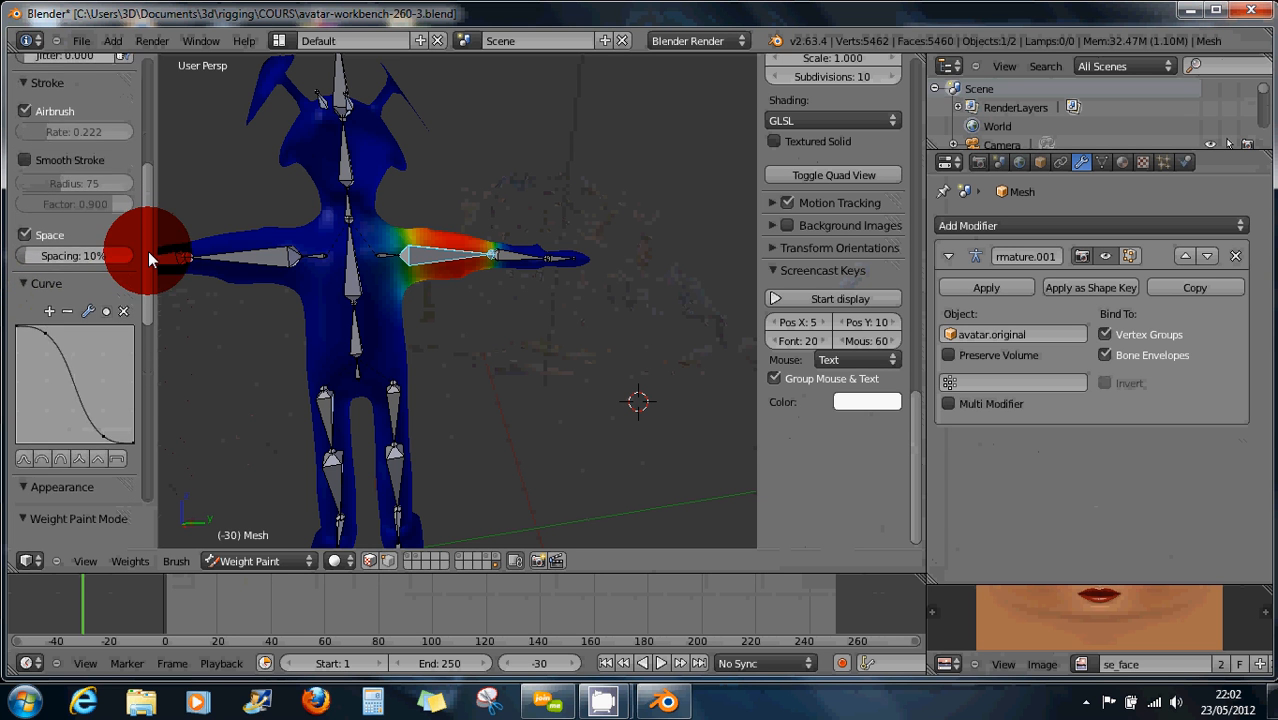
{"action": "left_click_drag", "start_coordinate": [148, 251], "coordinate": [150, 155]}
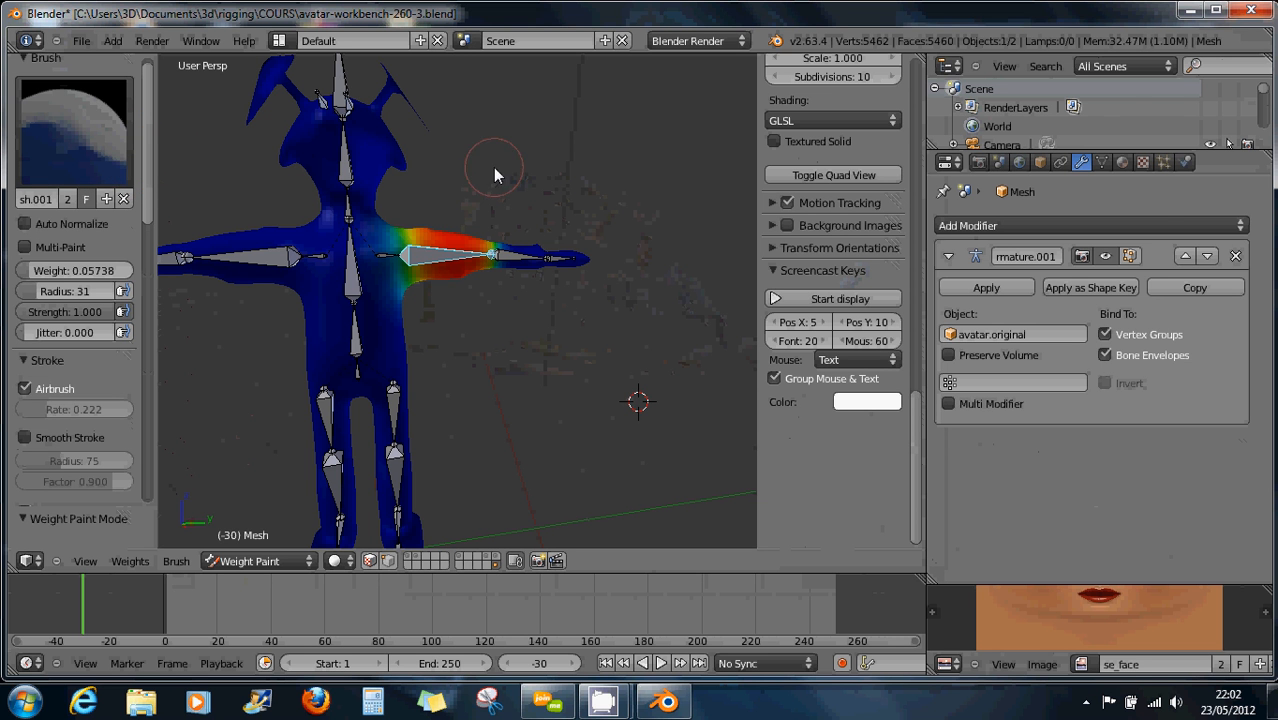
{"action": "left_click", "coordinate": [1252, 11]}
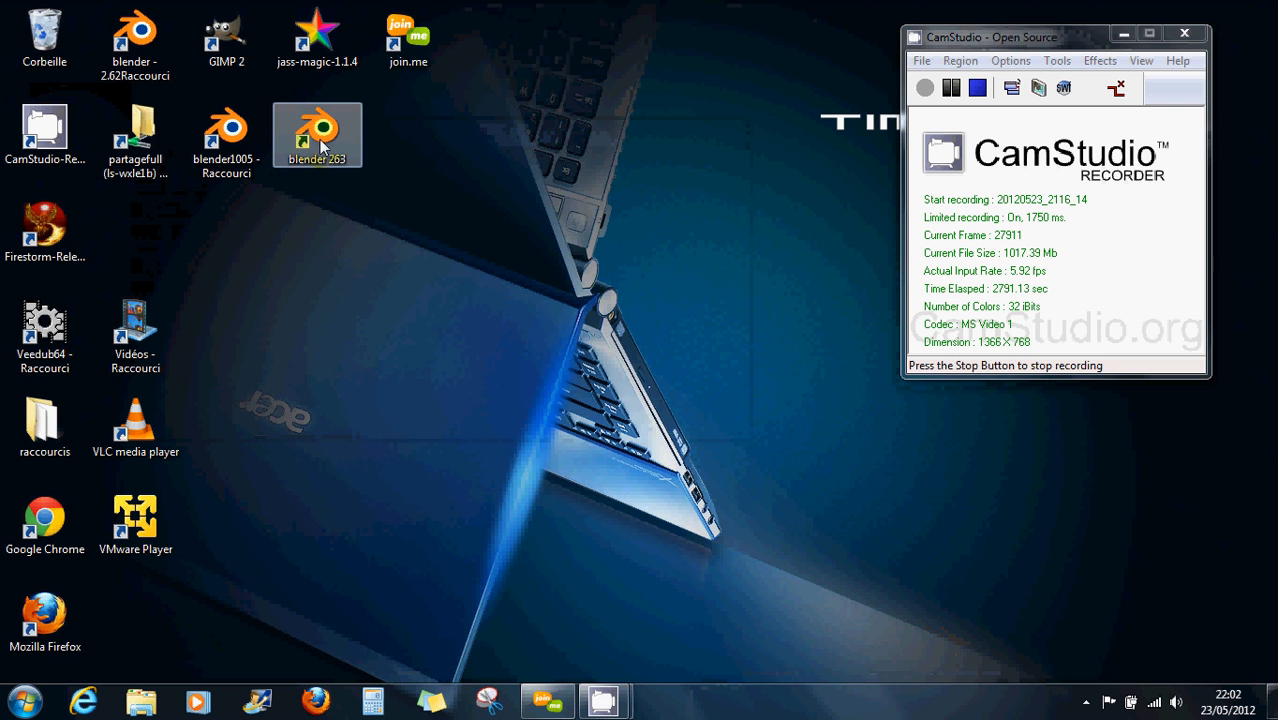
Launch the blender 263 build from its desktop shortcut with a chosen graphics processor and dismiss the splash screen
{"action": "right_click", "coordinate": [321, 143]}
{"action": "mouse_move", "coordinate": [400, 193]}
{"action": "left_click", "coordinate": [669, 192]}
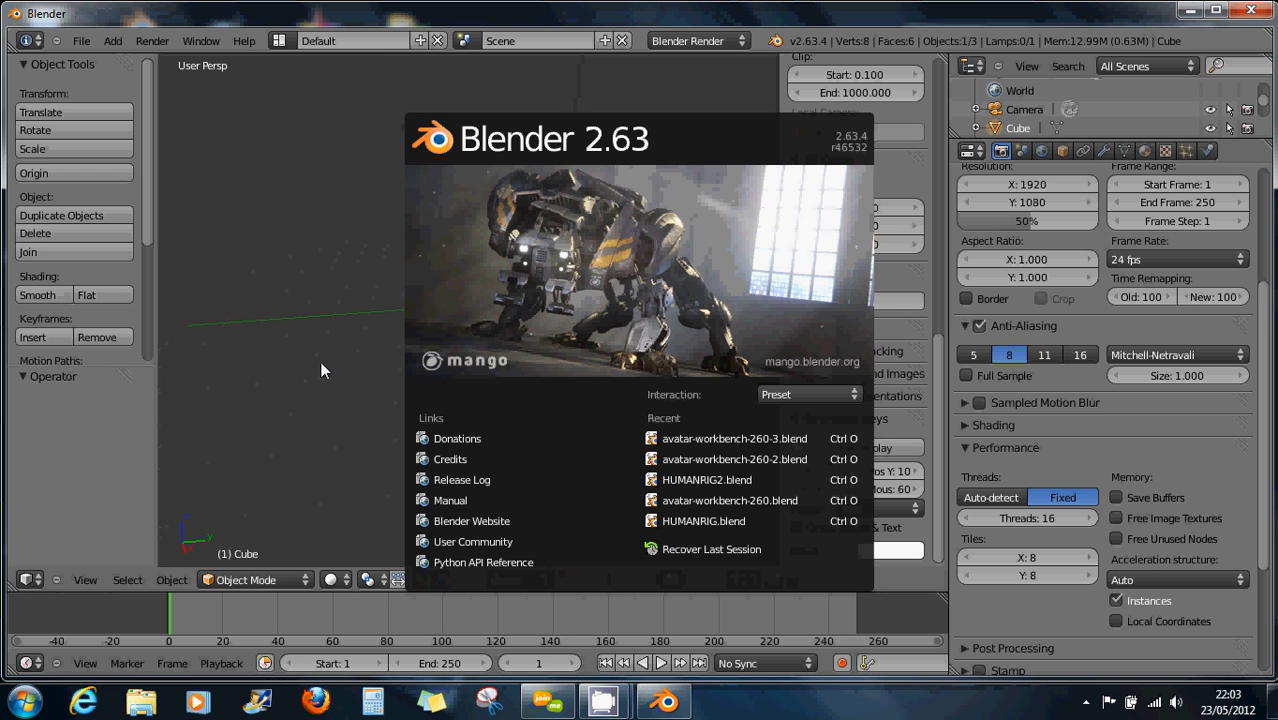
{"action": "left_click", "coordinate": [321, 370]}
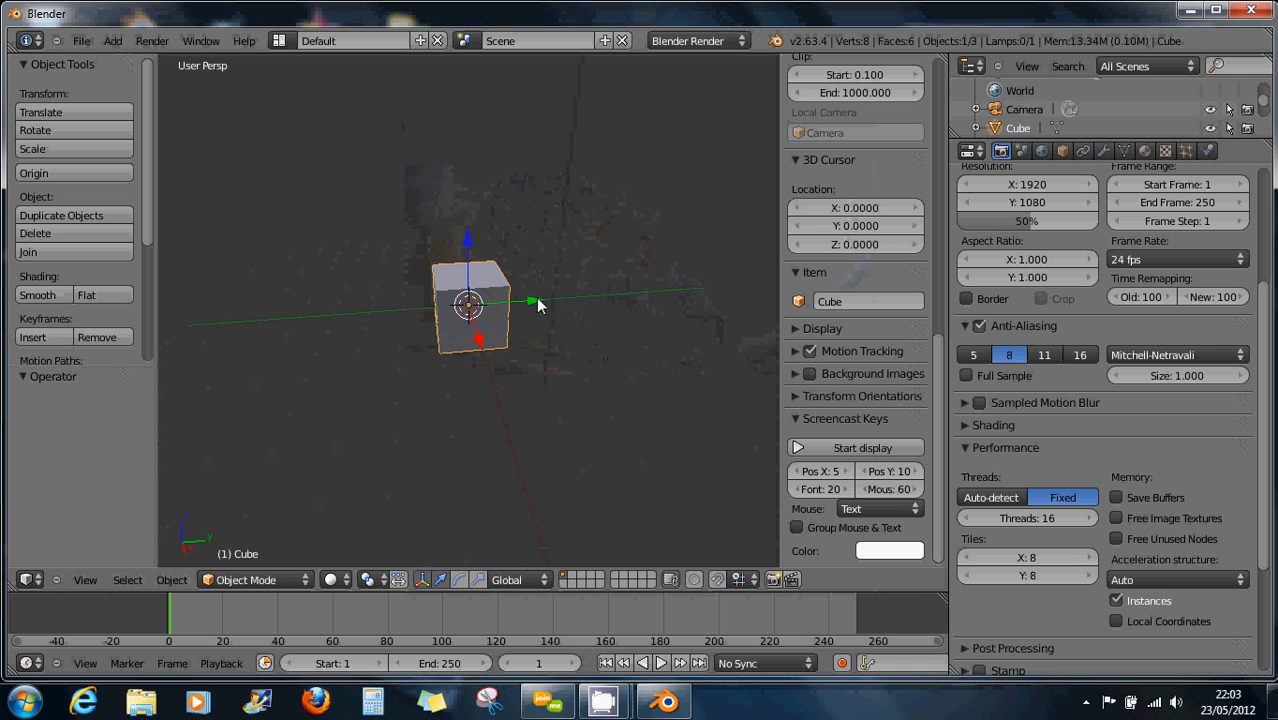
Open the recent file avatar-workbench-260-3.blend, select the avatar mesh and switch it to Weight Paint mode
{"action": "left_click", "coordinate": [81, 41]}
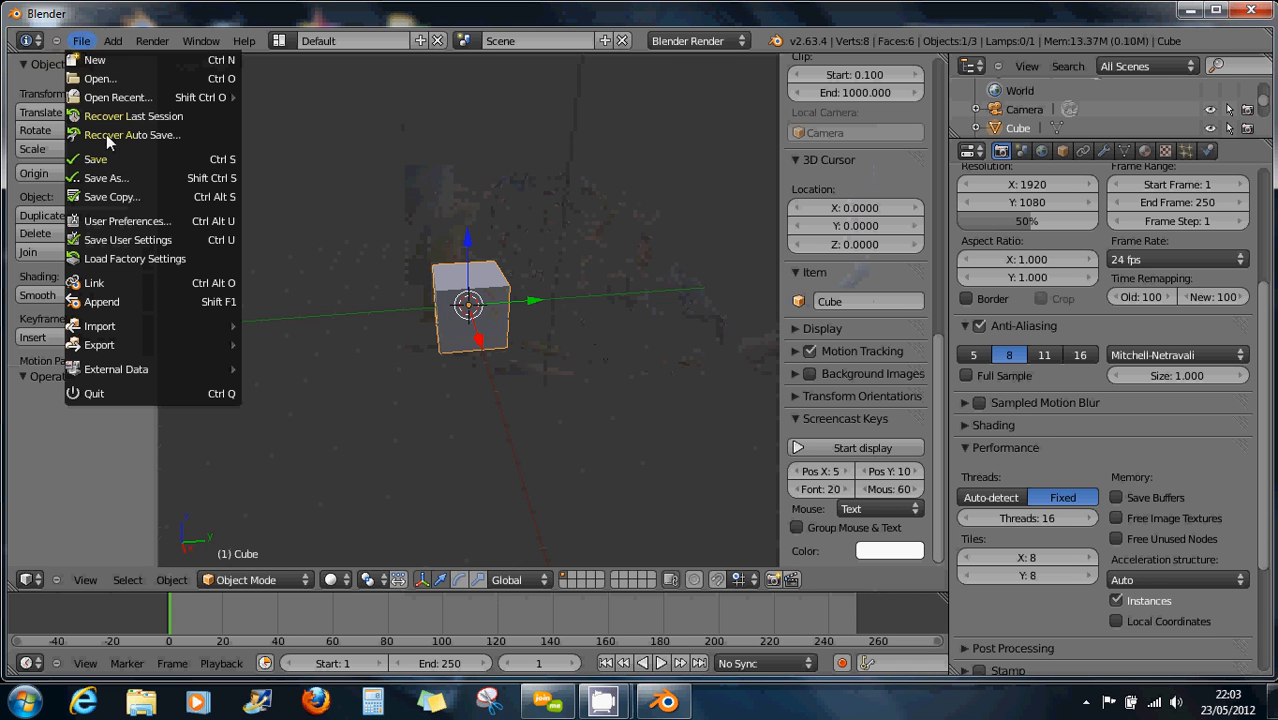
{"action": "mouse_move", "coordinate": [151, 94]}
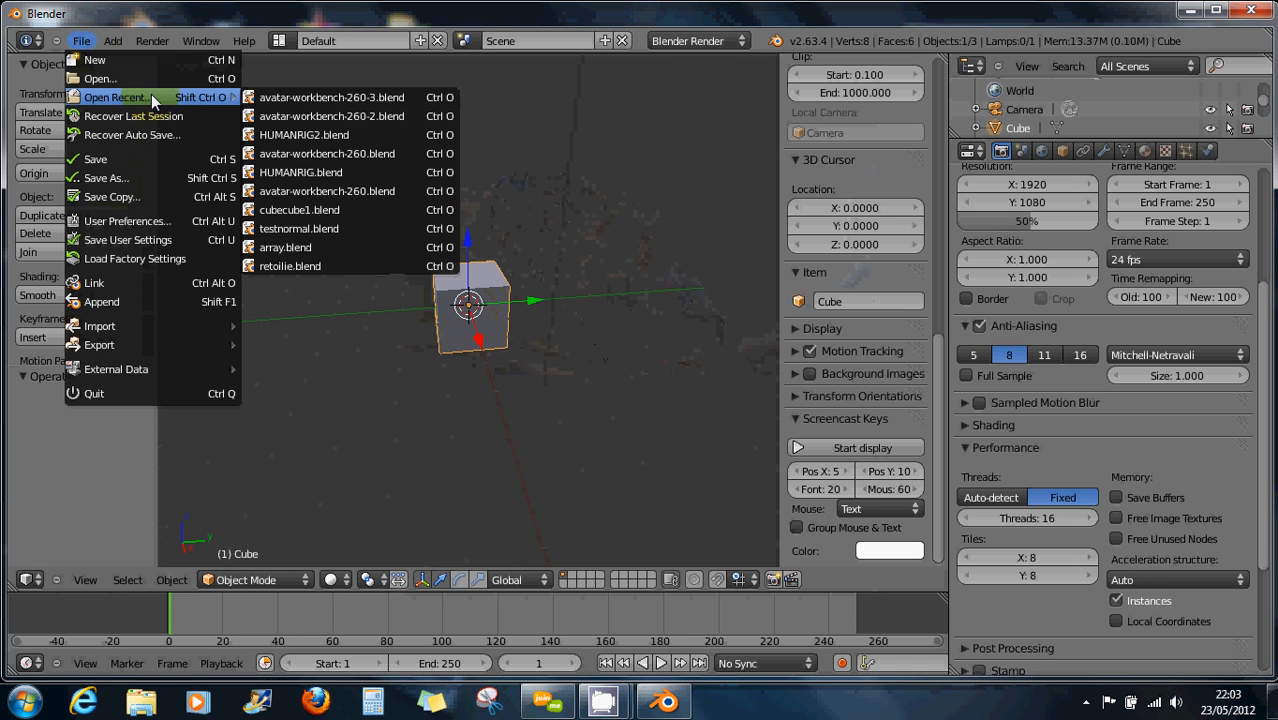
{"action": "left_click", "coordinate": [281, 97]}
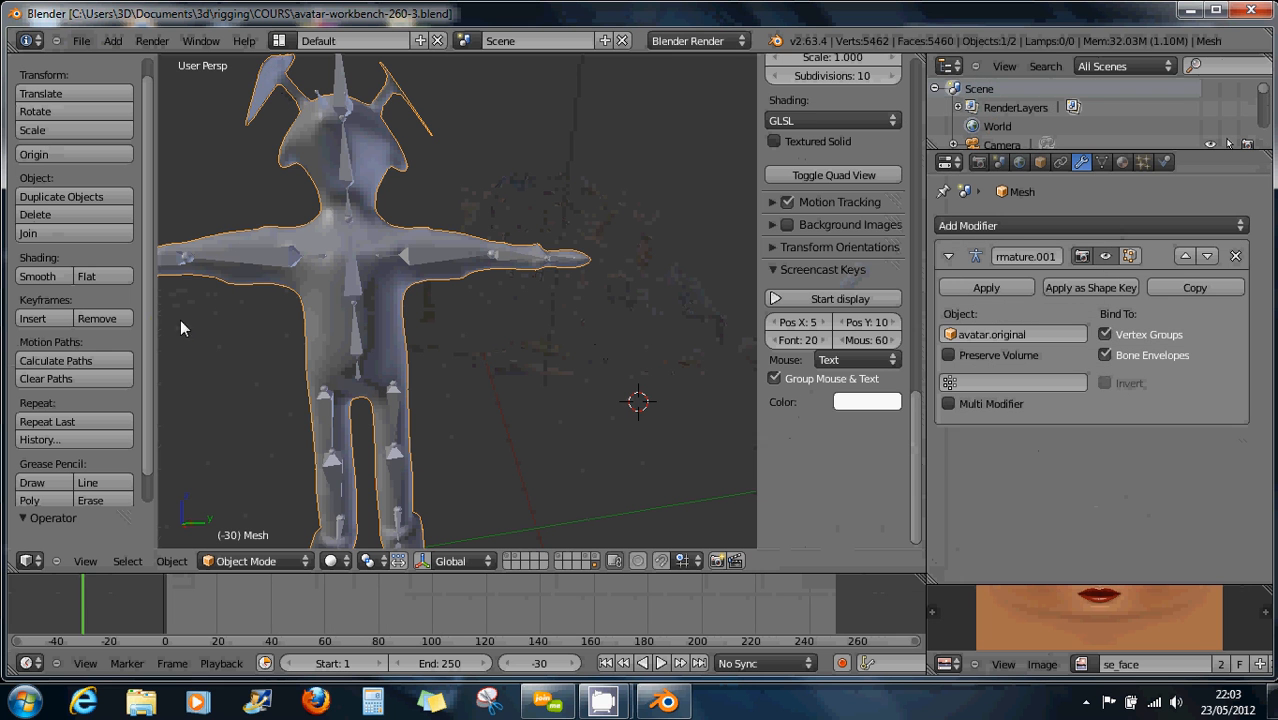
{"action": "right_click", "coordinate": [329, 350]}
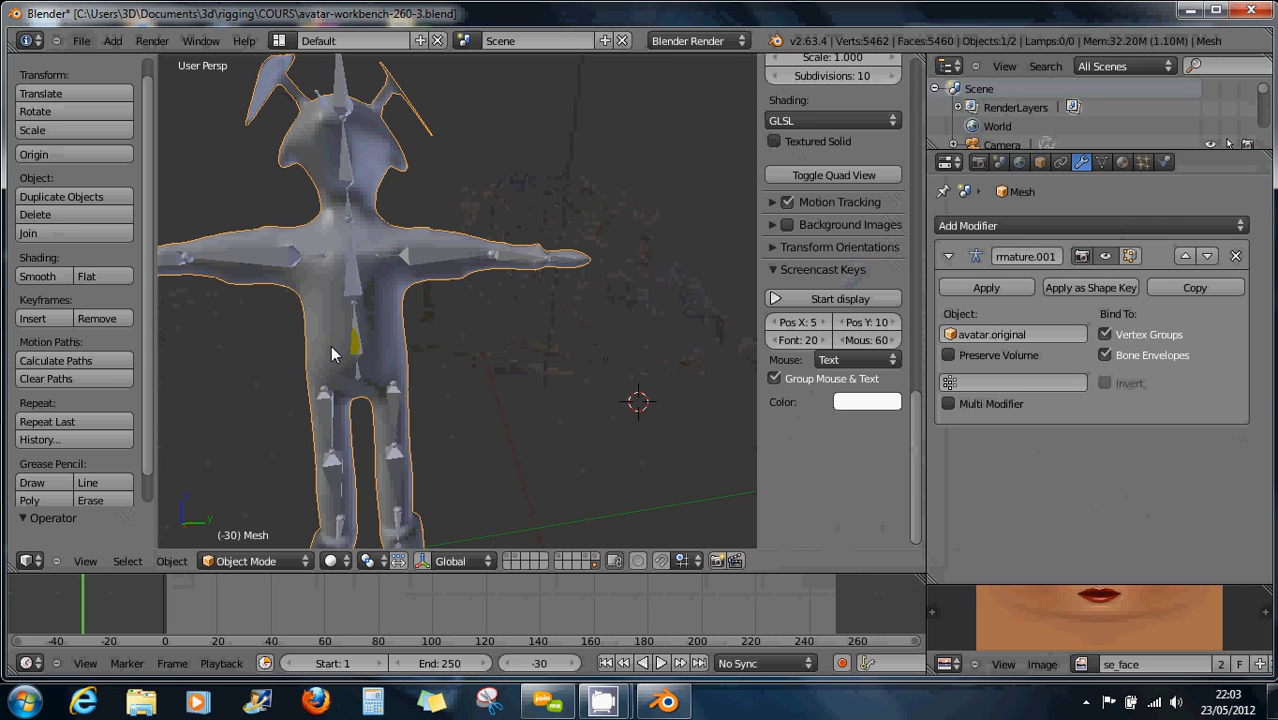
{"action": "left_click", "coordinate": [224, 561]}
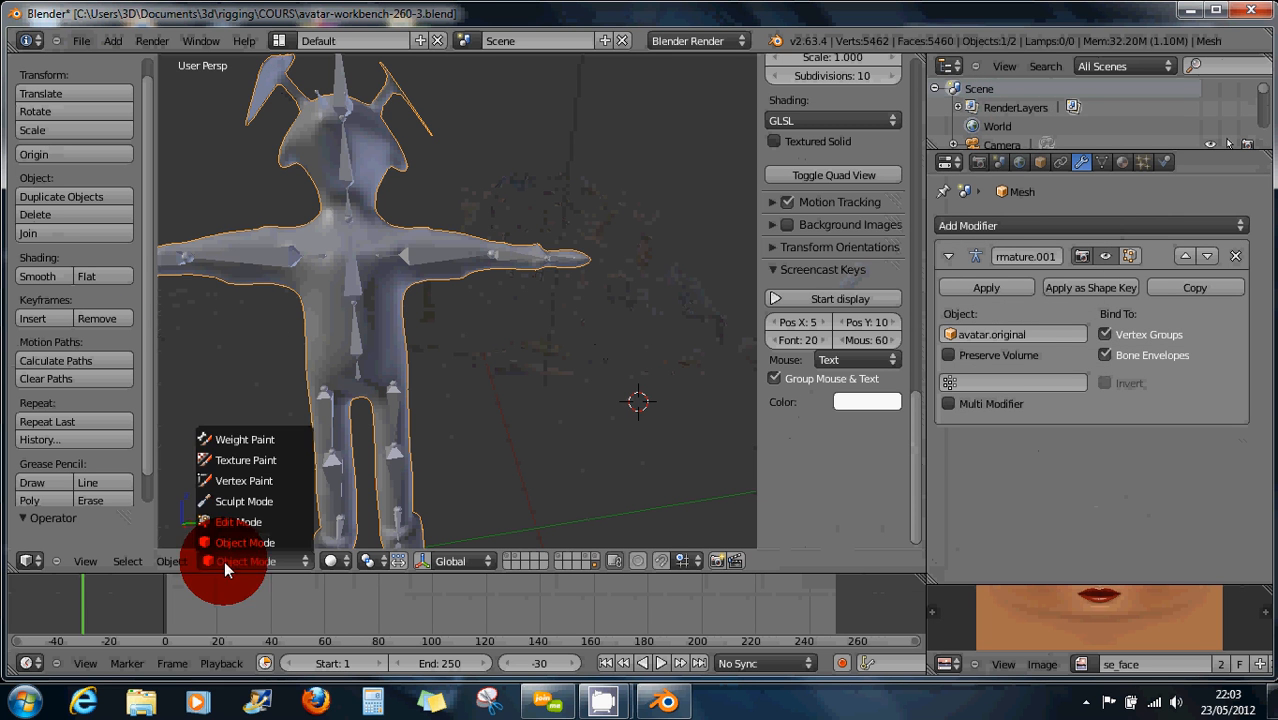
{"action": "left_click", "coordinate": [250, 440]}
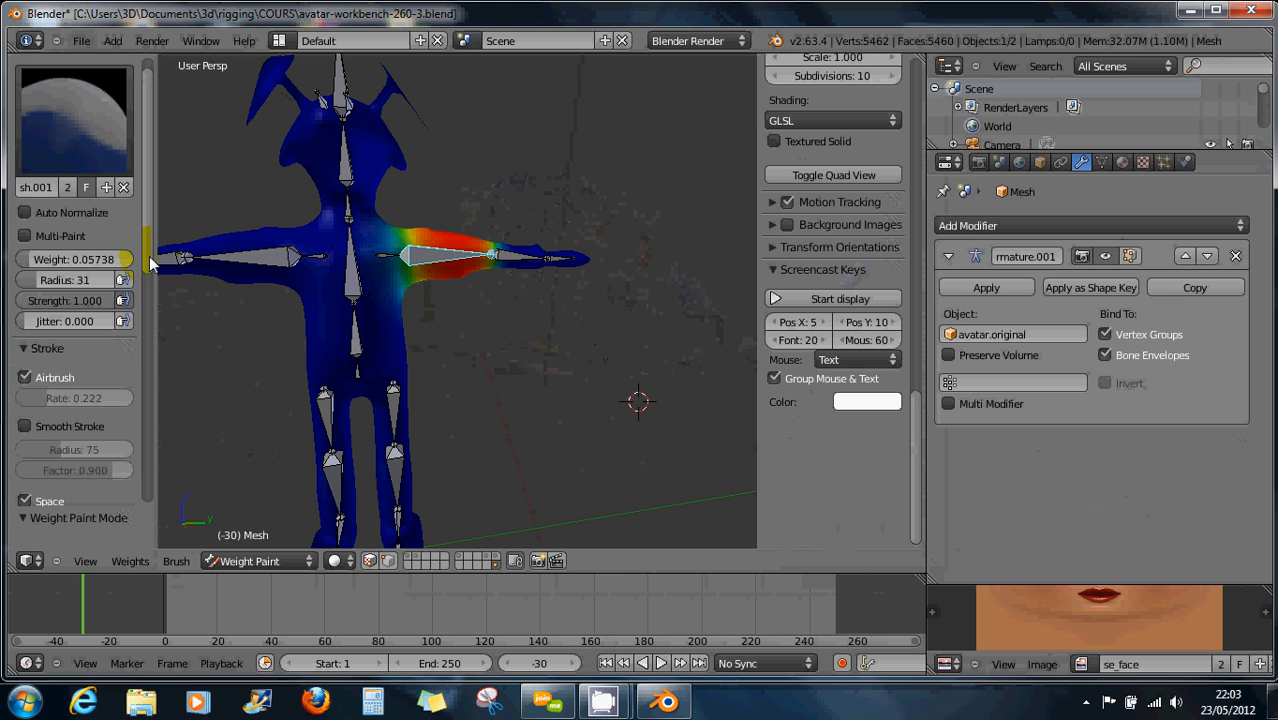
Look through the weight painting options, collapse the Weight Tools section, check Appearance and expand the Curve section
{"action": "scroll", "coordinate": [150, 269], "scroll_direction": "down", "scroll_amount": 3}
{"action": "left_click_drag", "start_coordinate": [150, 269], "coordinate": [160, 504]}
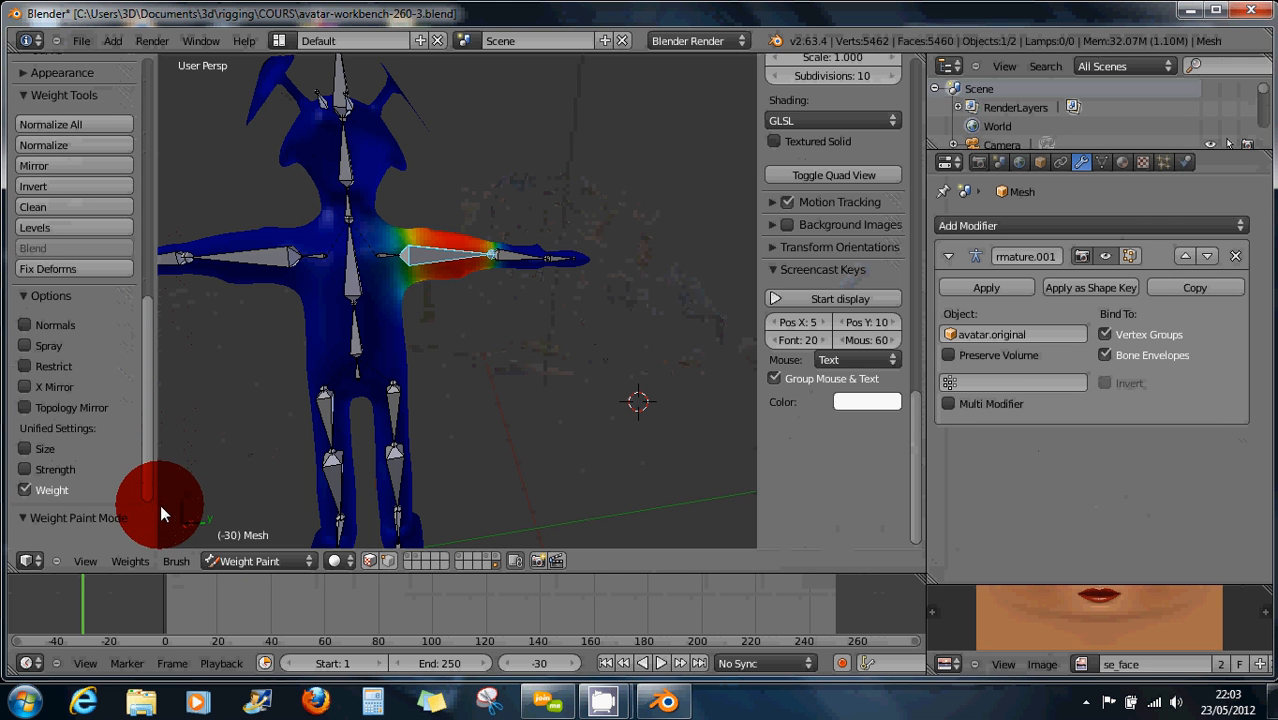
{"action": "left_click_drag", "start_coordinate": [154, 397], "coordinate": [147, 304]}
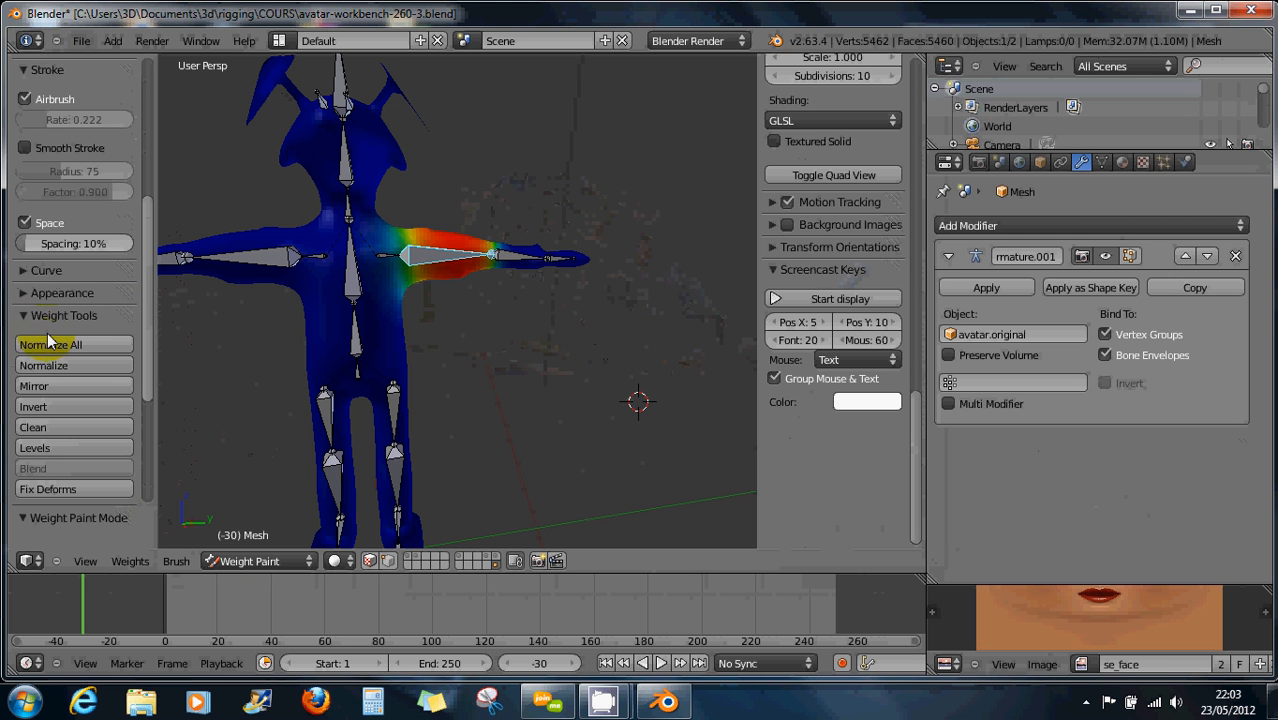
{"action": "left_click", "coordinate": [25, 316]}
{"action": "left_click", "coordinate": [28, 294]}
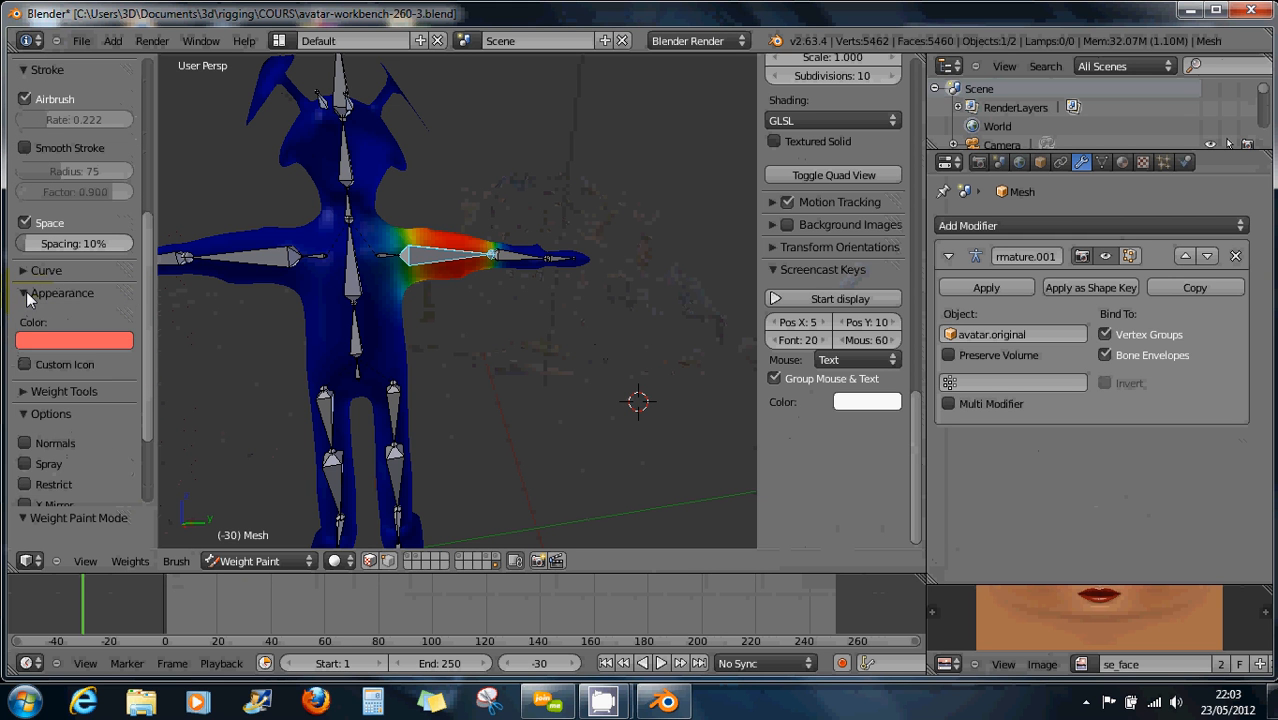
{"action": "left_click", "coordinate": [28, 294]}
{"action": "left_click", "coordinate": [28, 273]}
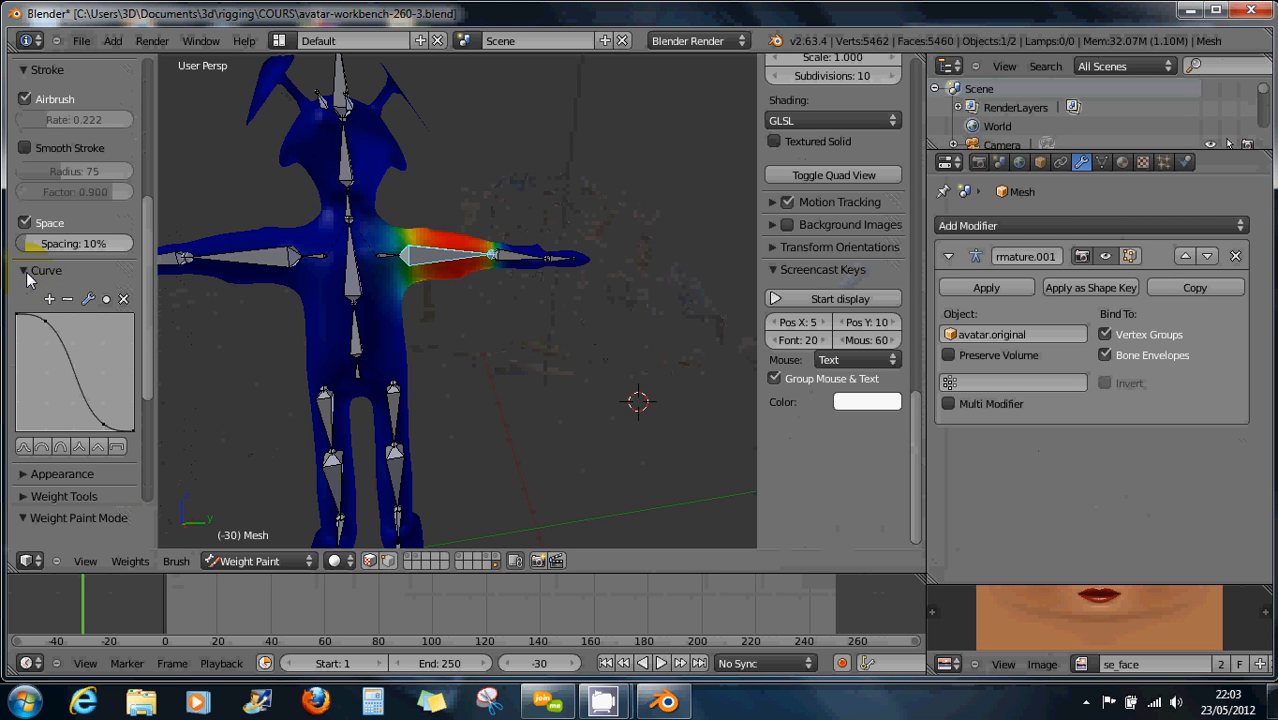
Switch the active weight painting brush to the one named Brush
{"action": "left_click_drag", "start_coordinate": [148, 303], "coordinate": [147, 128]}
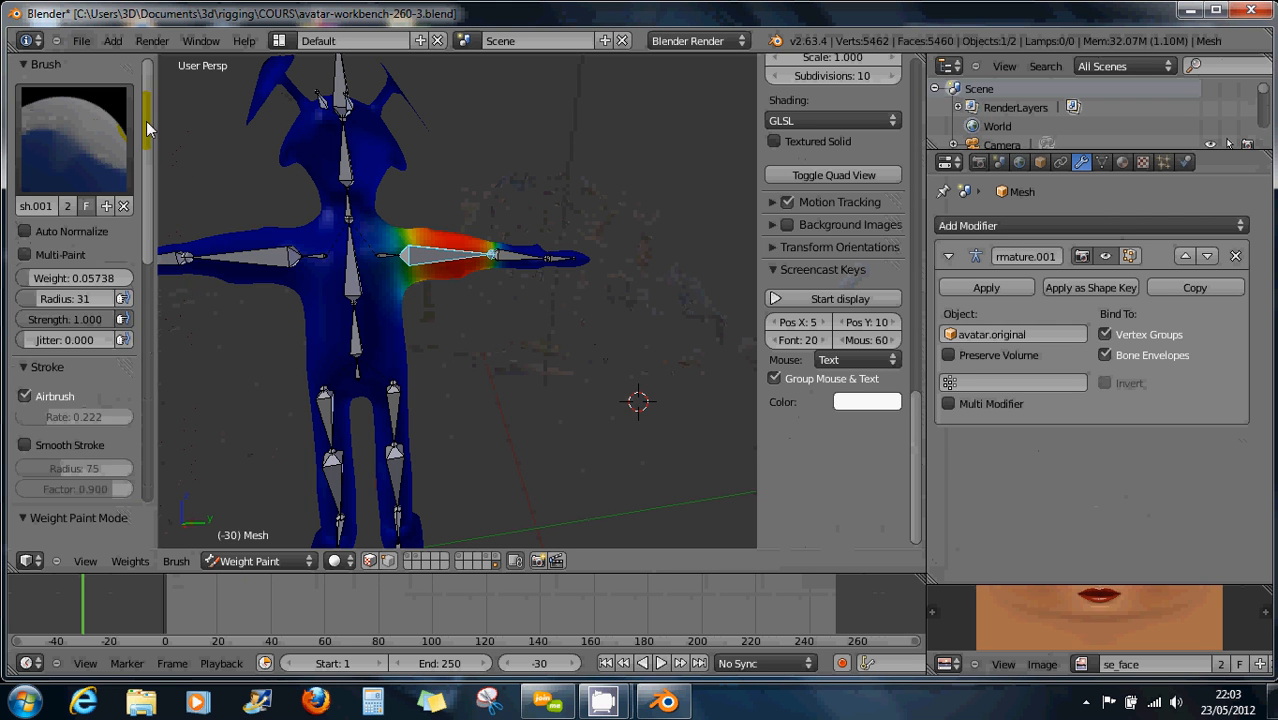
{"action": "left_click", "coordinate": [68, 140]}
{"action": "left_click", "coordinate": [56, 237]}
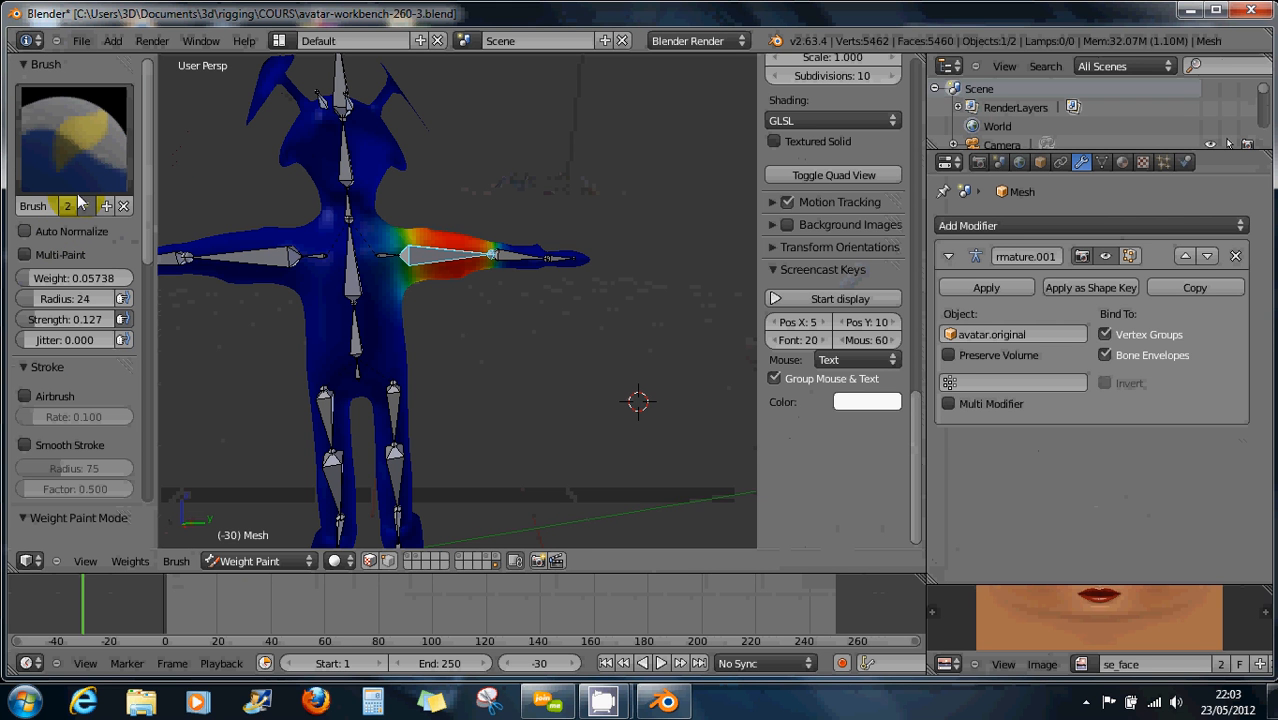
Search the add-ons in the user preferences for "wei" with the Testing level included, and close the preferences
{"action": "left_click", "coordinate": [80, 41]}
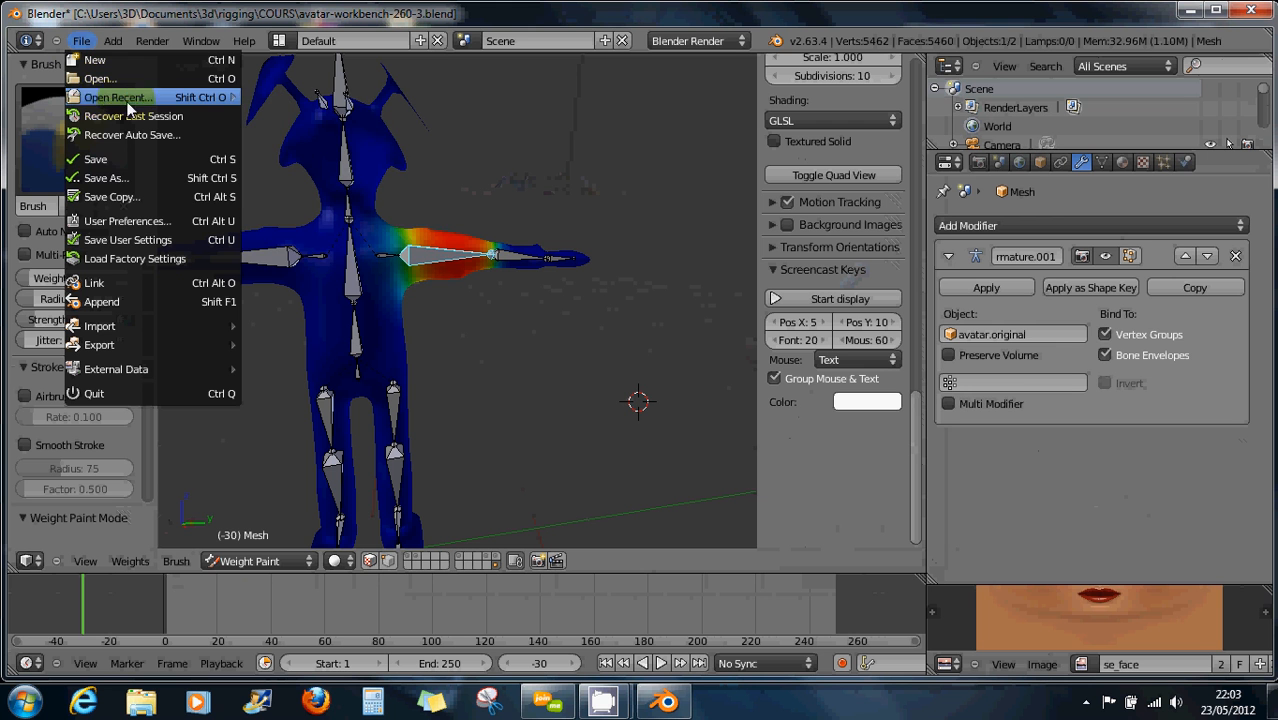
{"action": "left_click", "coordinate": [121, 219]}
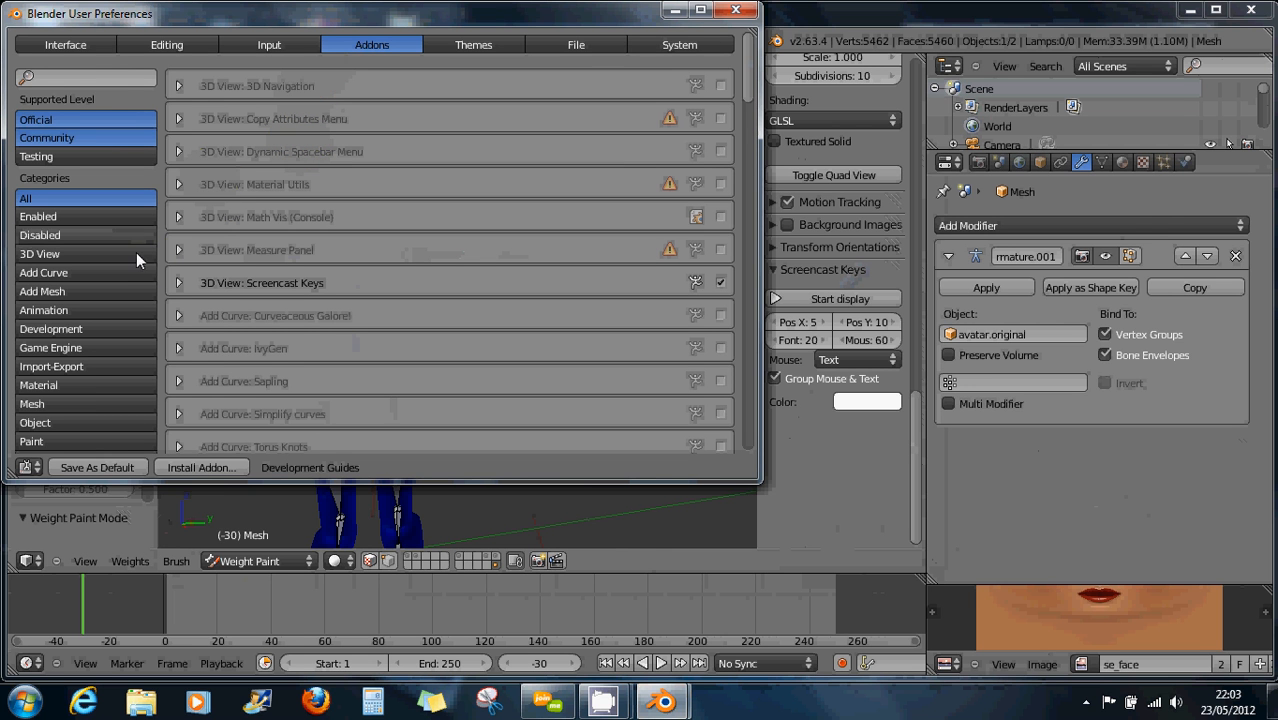
{"action": "left_click", "coordinate": [89, 77]}
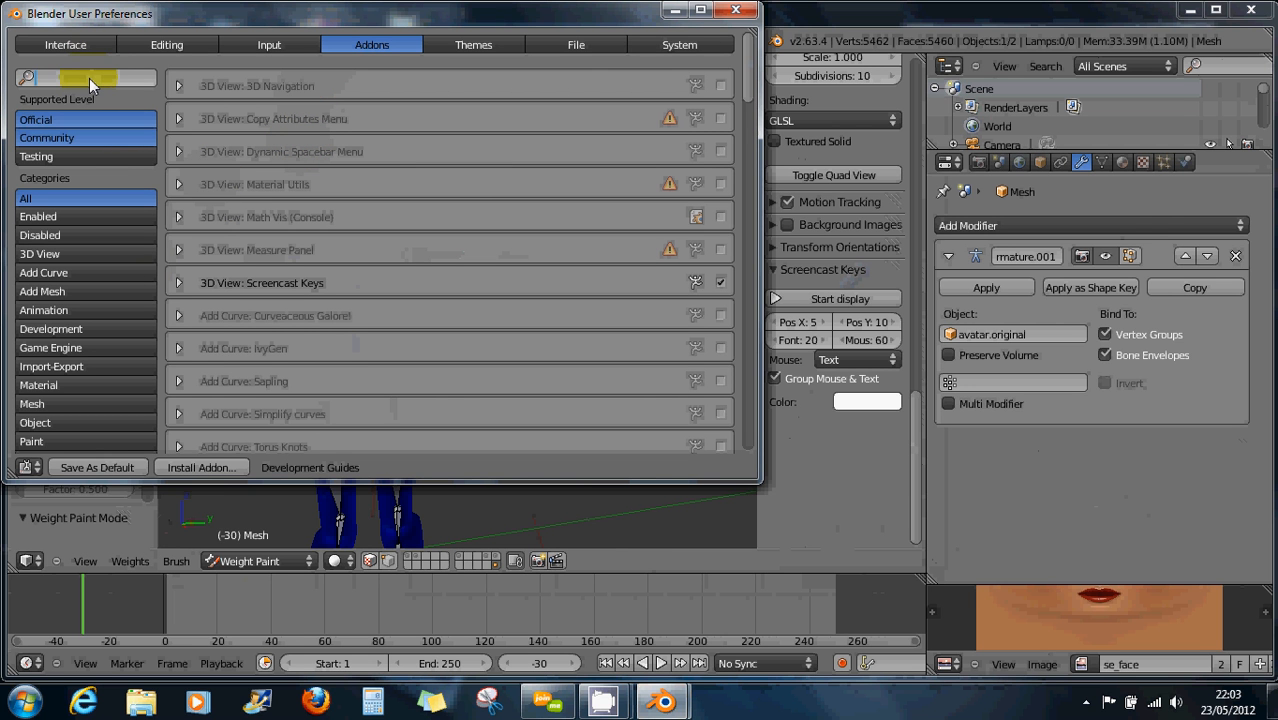
{"action": "type", "text": "wei"}
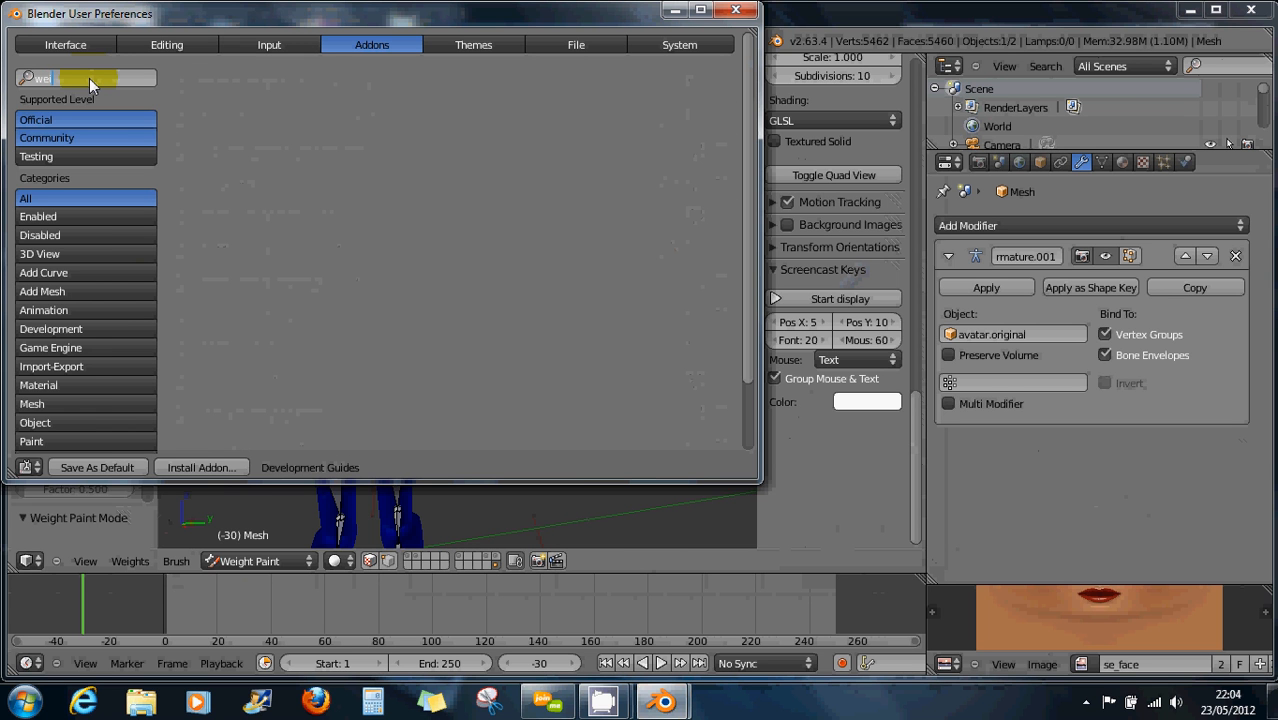
{"action": "left_click", "coordinate": [91, 160], "text": "shift"}
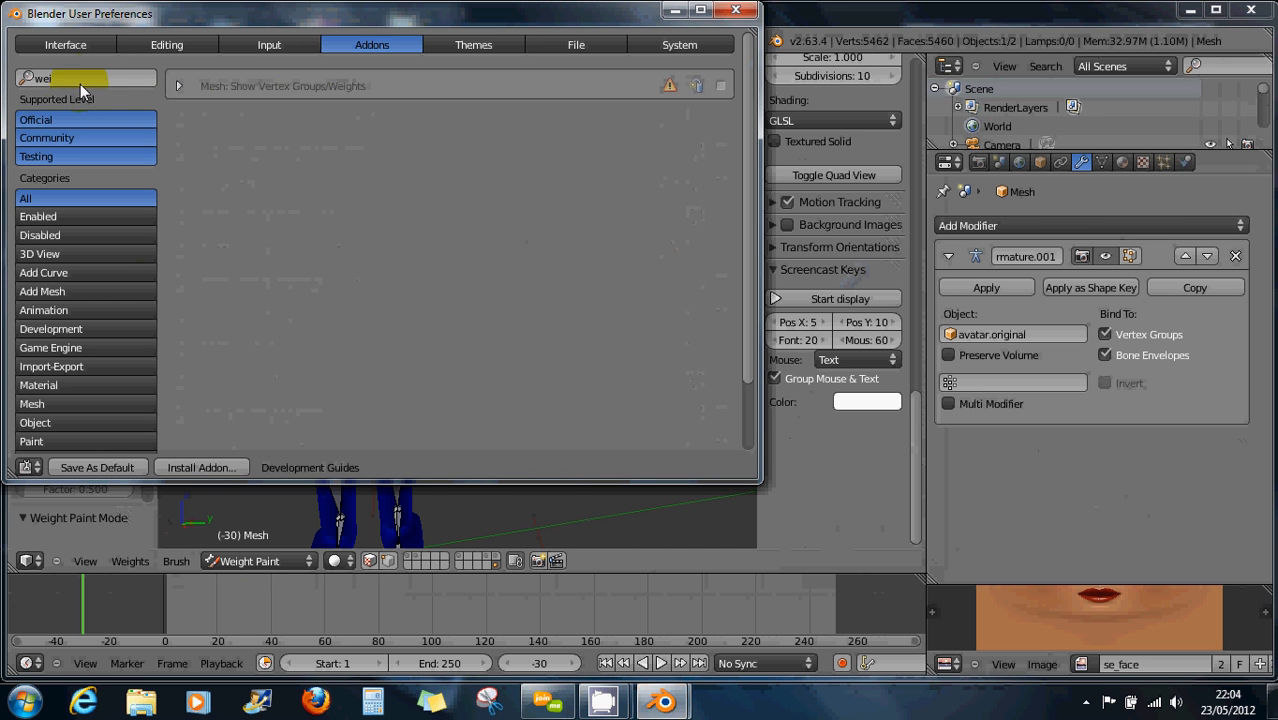
{"action": "left_click", "coordinate": [736, 10]}
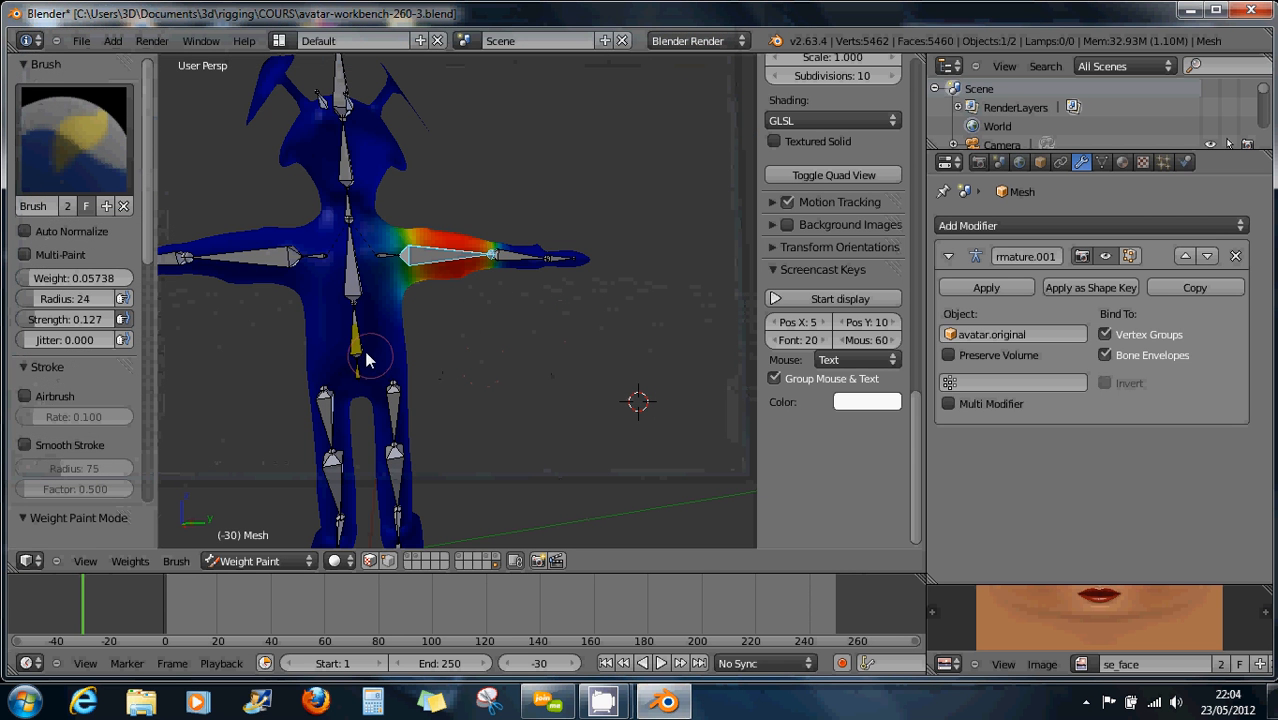
Review the stroke, curve and mirror settings of weight painting and collapse the Options section
{"action": "scroll", "coordinate": [282, 355], "scroll_direction": "down", "scroll_amount": 2}
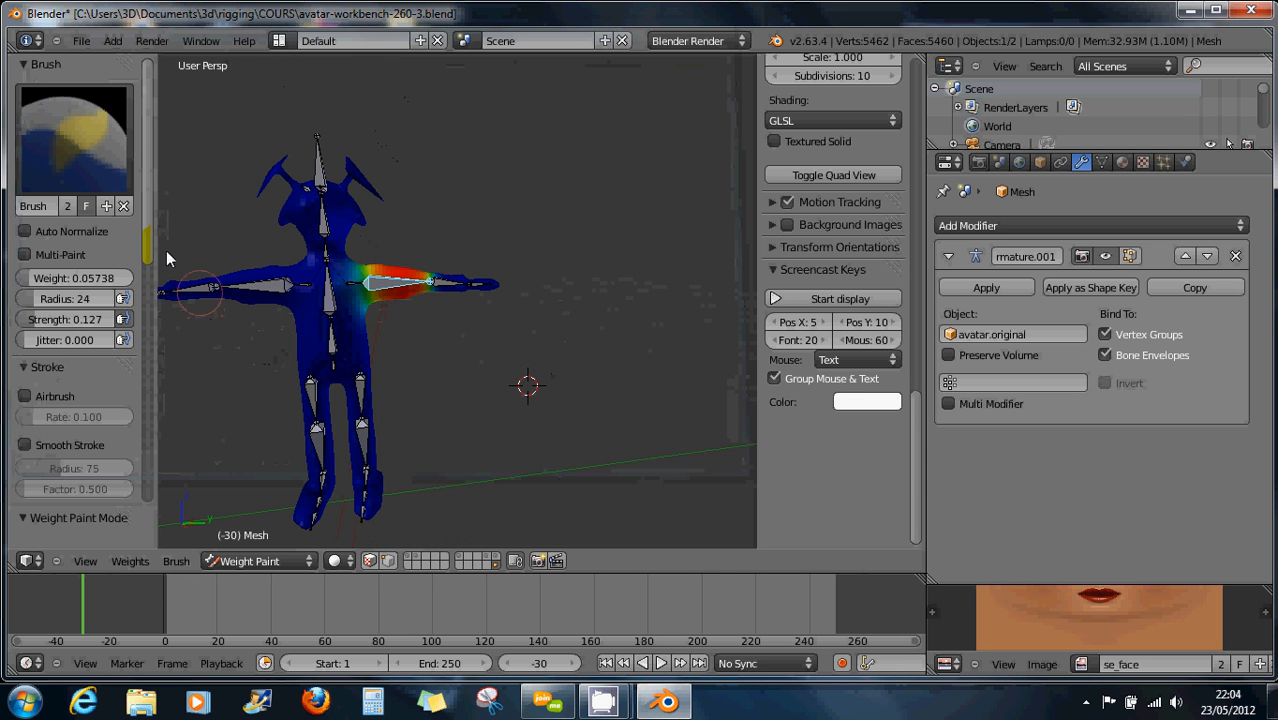
{"action": "scroll", "coordinate": [145, 250], "scroll_direction": "down", "scroll_amount": 1}
{"action": "scroll", "coordinate": [145, 255], "scroll_direction": "down", "scroll_amount": 5}
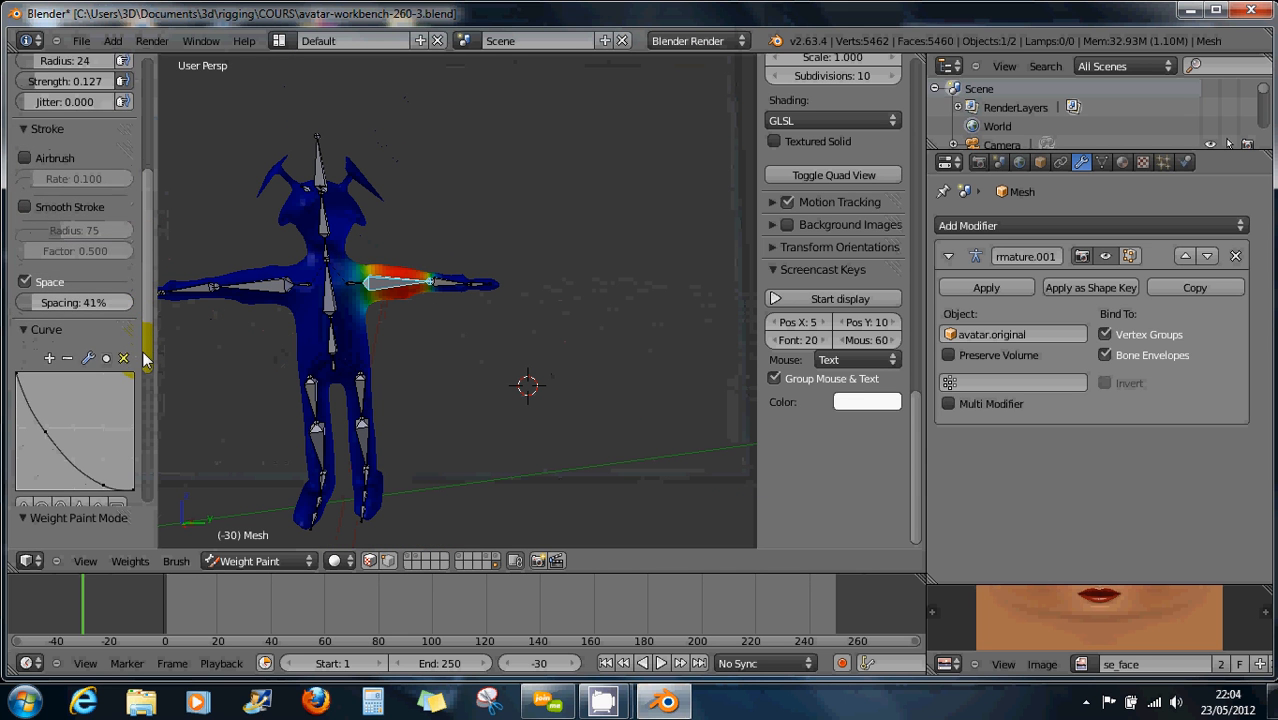
{"action": "left_click_drag", "start_coordinate": [146, 262], "coordinate": [140, 417]}
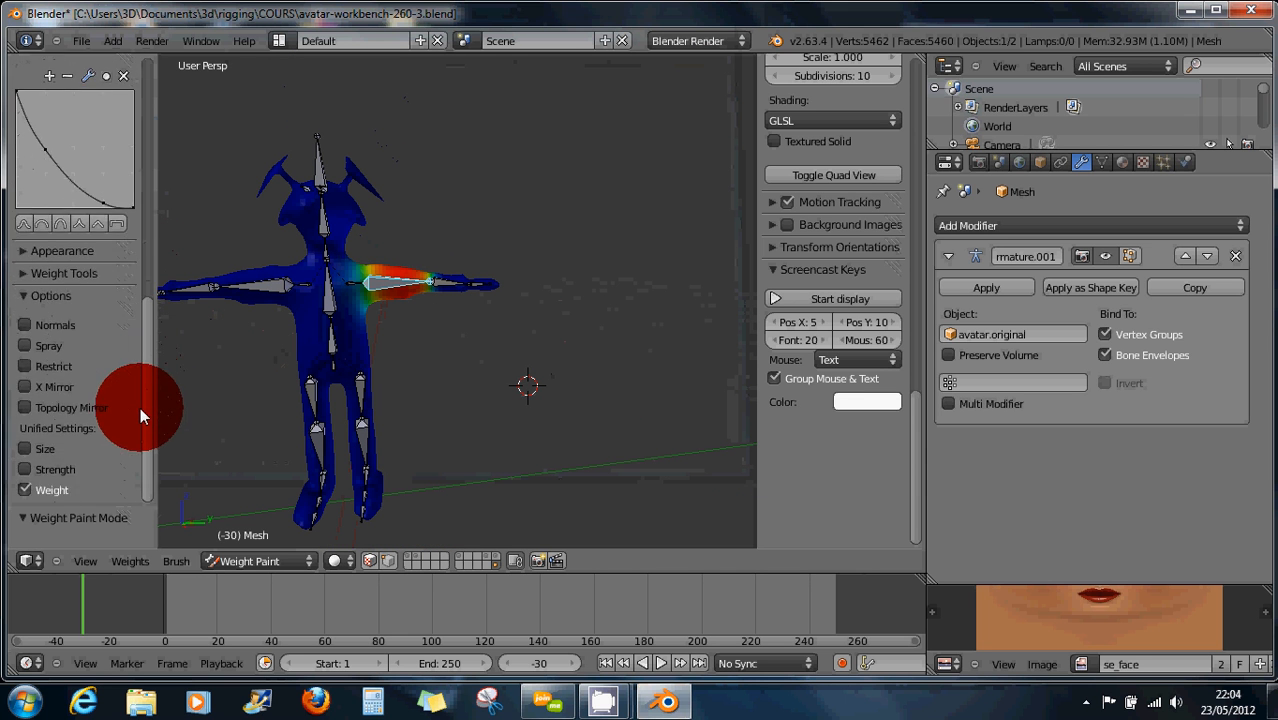
{"action": "left_click", "coordinate": [28, 298]}
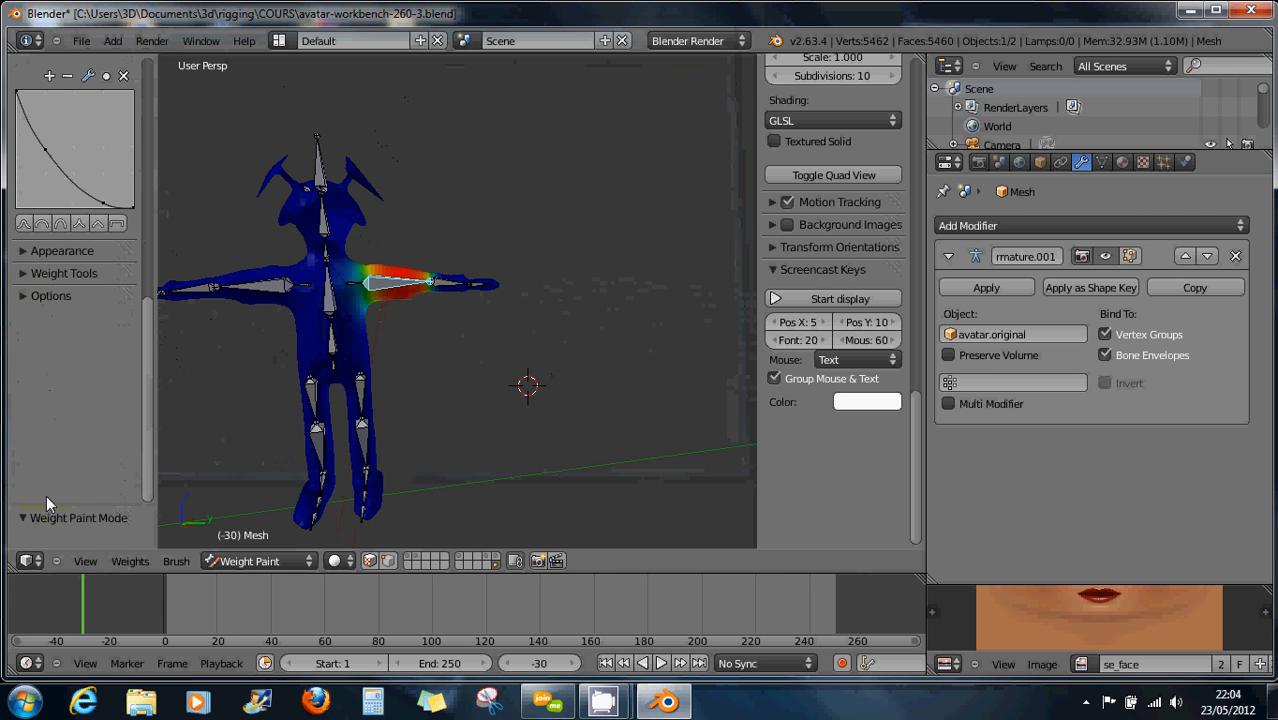
Expand the Weight Tools section and normalize the weights of all vertex groups
{"action": "left_click", "coordinate": [25, 520]}
{"action": "left_click", "coordinate": [26, 520]}
{"action": "left_click", "coordinate": [146, 344]}
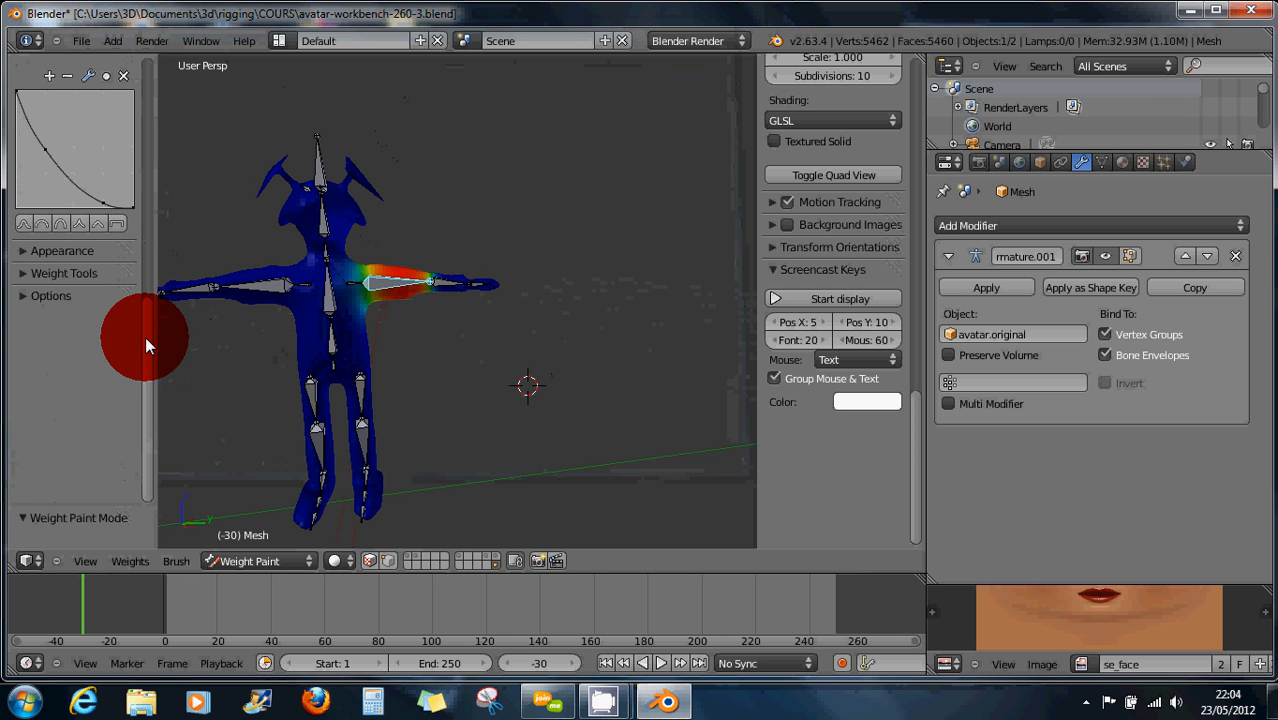
{"action": "left_click_drag", "start_coordinate": [146, 339], "coordinate": [146, 305]}
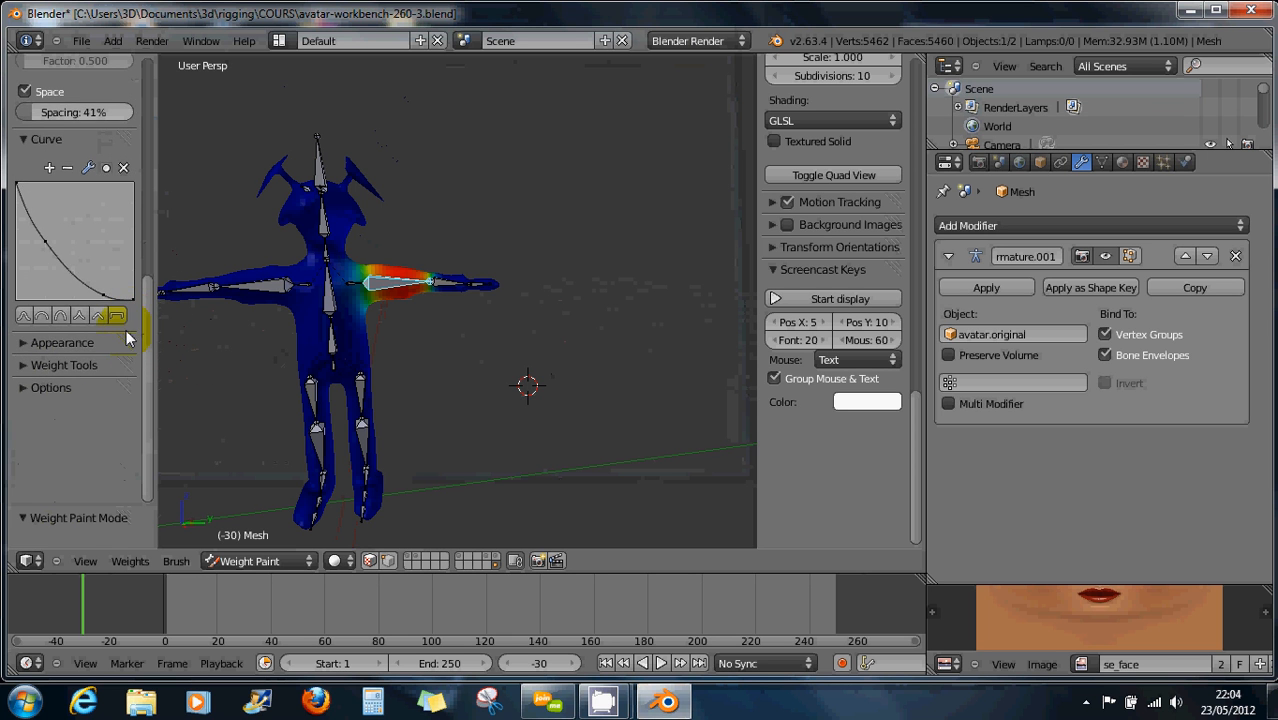
{"action": "left_click", "coordinate": [30, 365]}
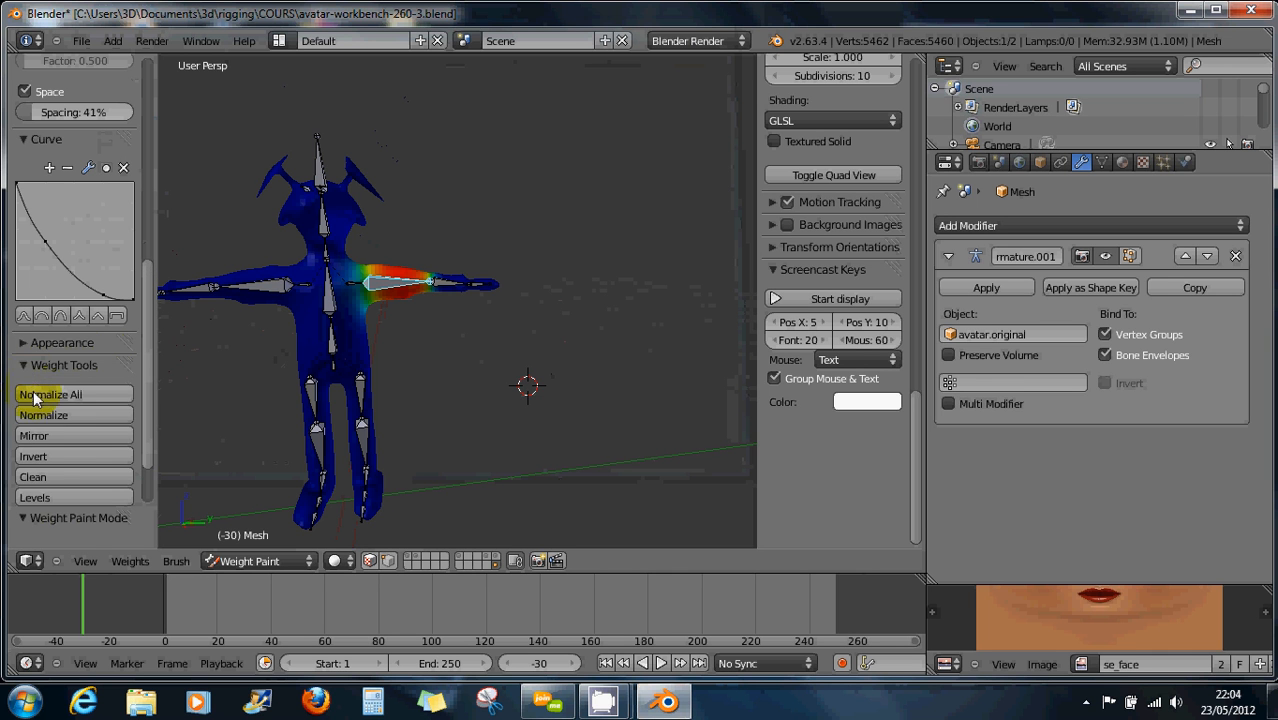
{"action": "left_click", "coordinate": [33, 395]}
Try the Levels, Fix Deforms, Clean, Invert and Mirror weight tools on the selected upper arm bone's vertex group
{"action": "scroll", "coordinate": [145, 400], "scroll_direction": "down", "scroll_amount": 3}
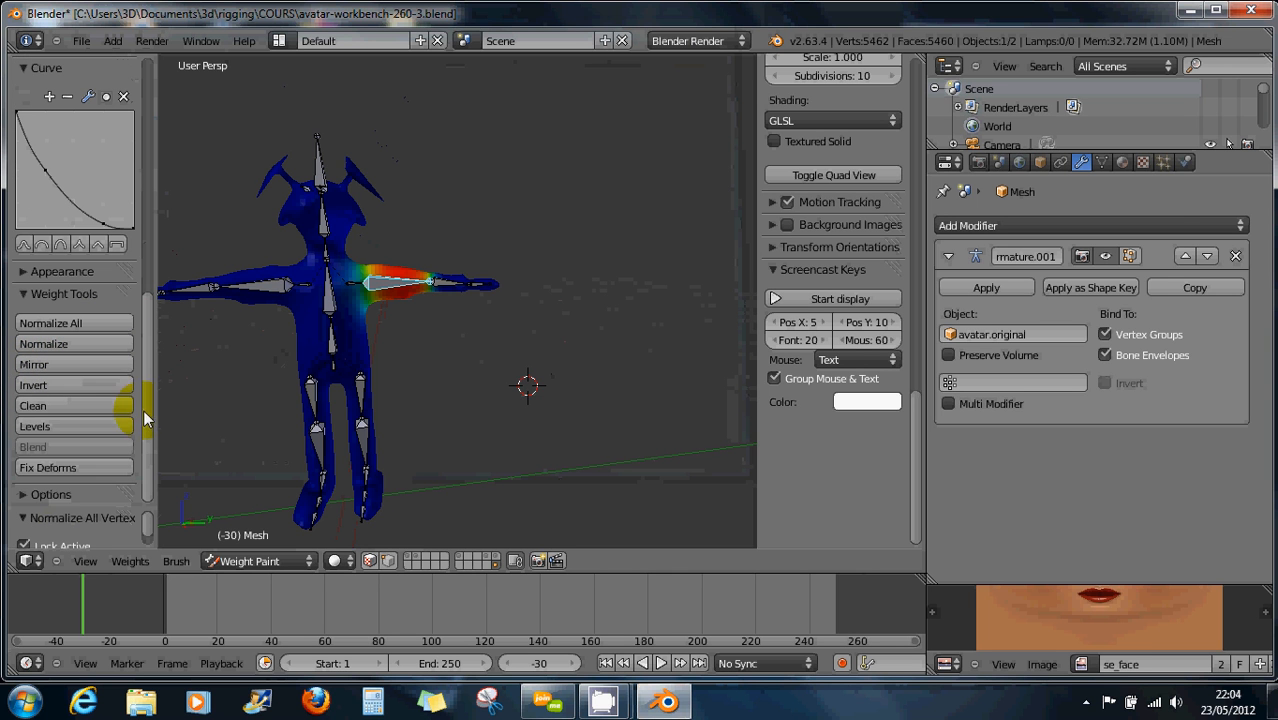
{"action": "left_click", "coordinate": [61, 424]}
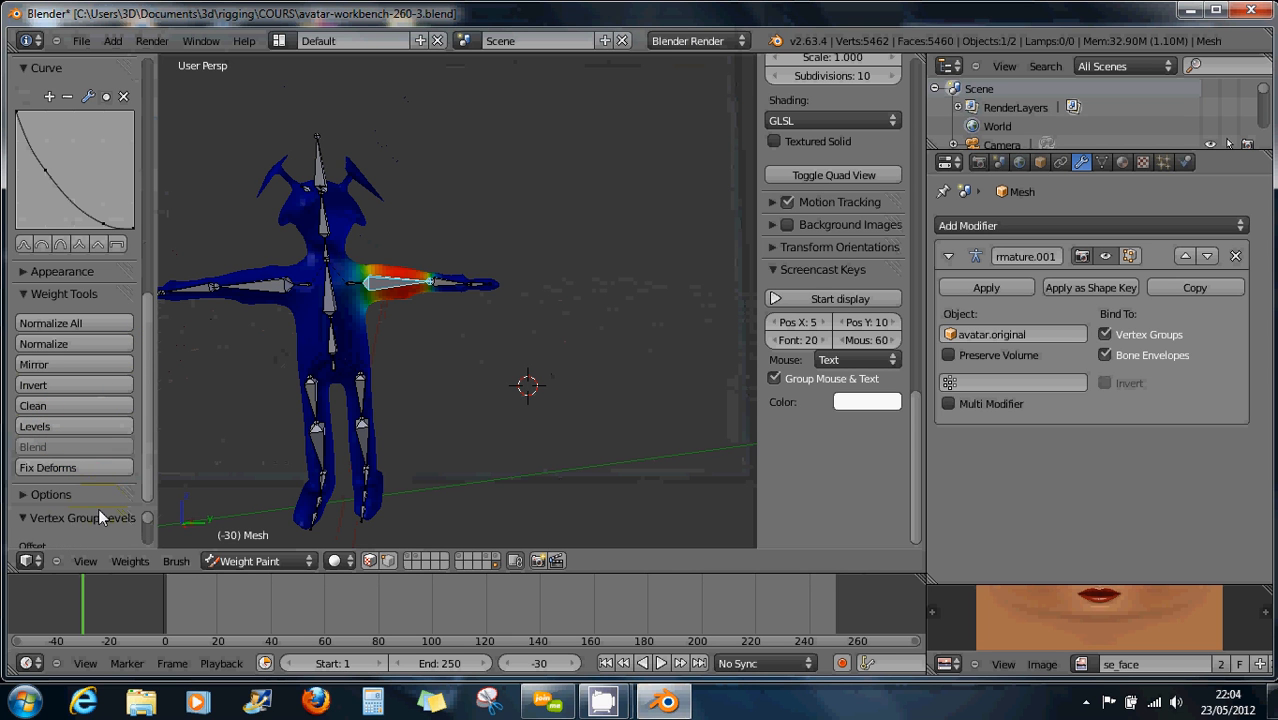
{"action": "mouse_move", "coordinate": [98, 508]}
{"action": "left_mouse_down"}
{"action": "mouse_move", "coordinate": [122, 386]}
{"action": "mouse_move", "coordinate": [103, 501]}
{"action": "mouse_move", "coordinate": [102, 490]}
{"action": "left_mouse_up"}
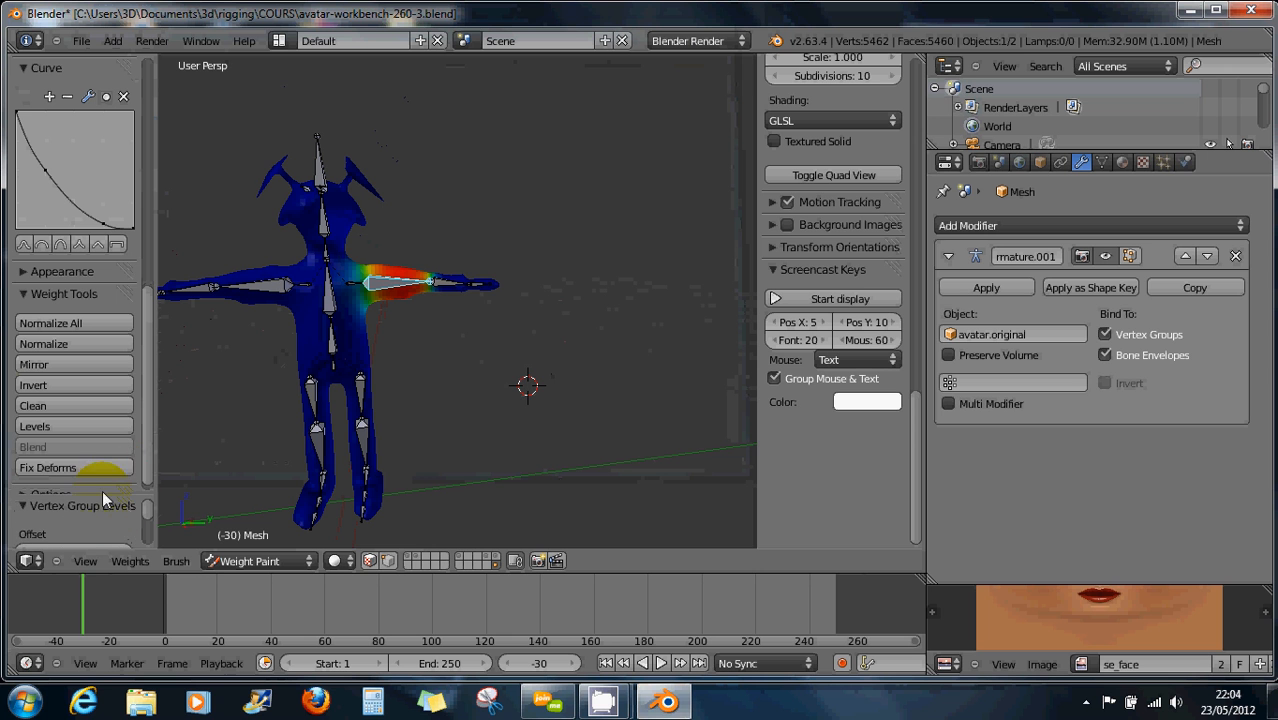
{"action": "scroll", "coordinate": [120, 475], "scroll_direction": "down", "scroll_amount": 1}
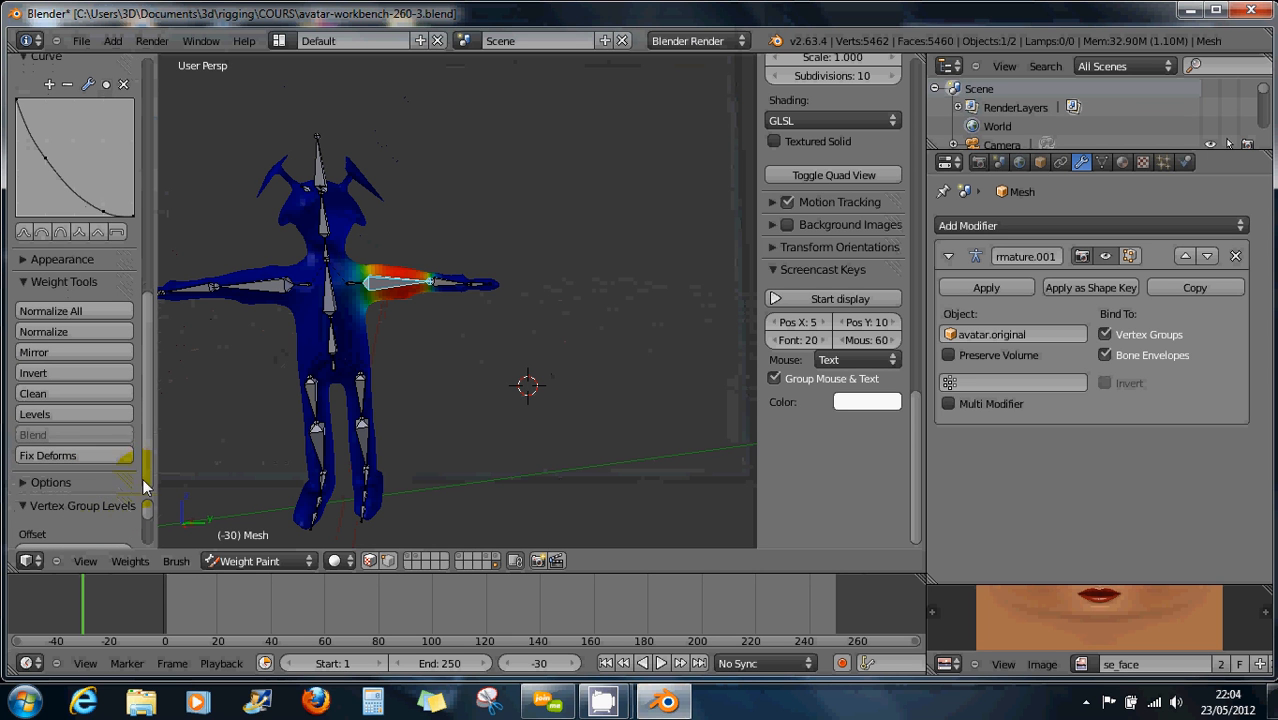
{"action": "left_click", "coordinate": [82, 455]}
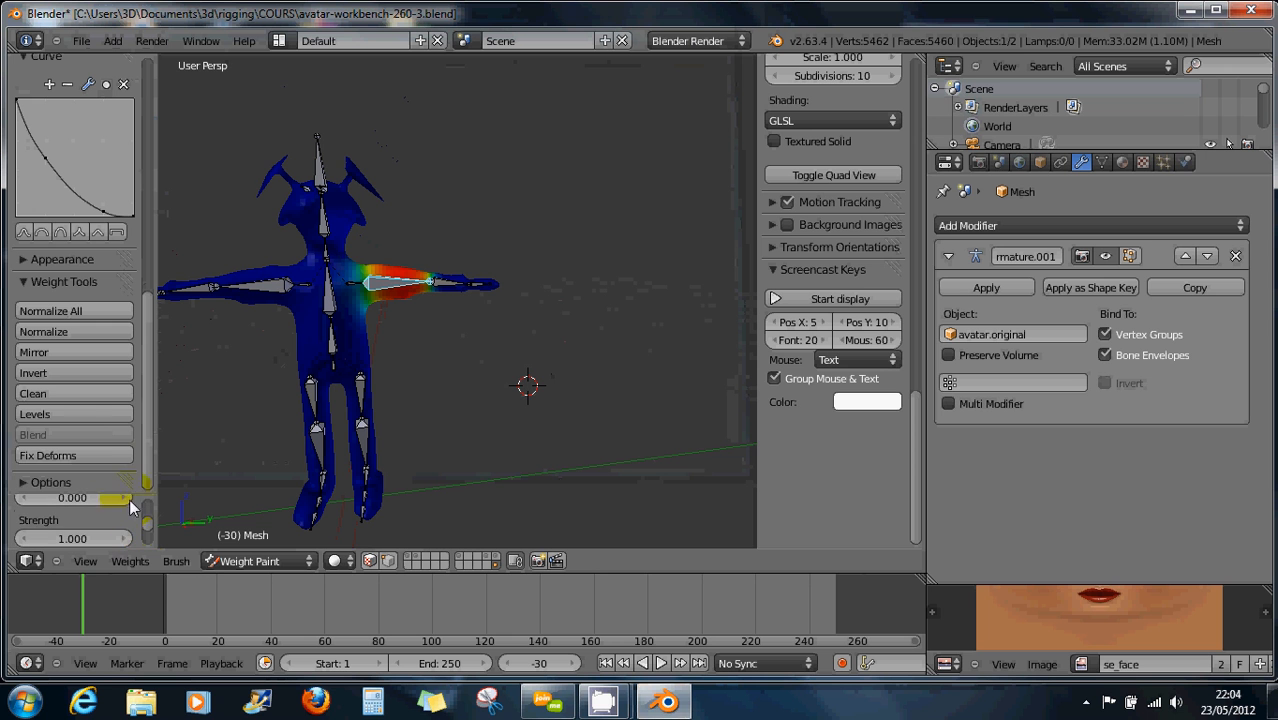
{"action": "left_click", "coordinate": [68, 415]}
{"action": "left_click", "coordinate": [70, 392]}
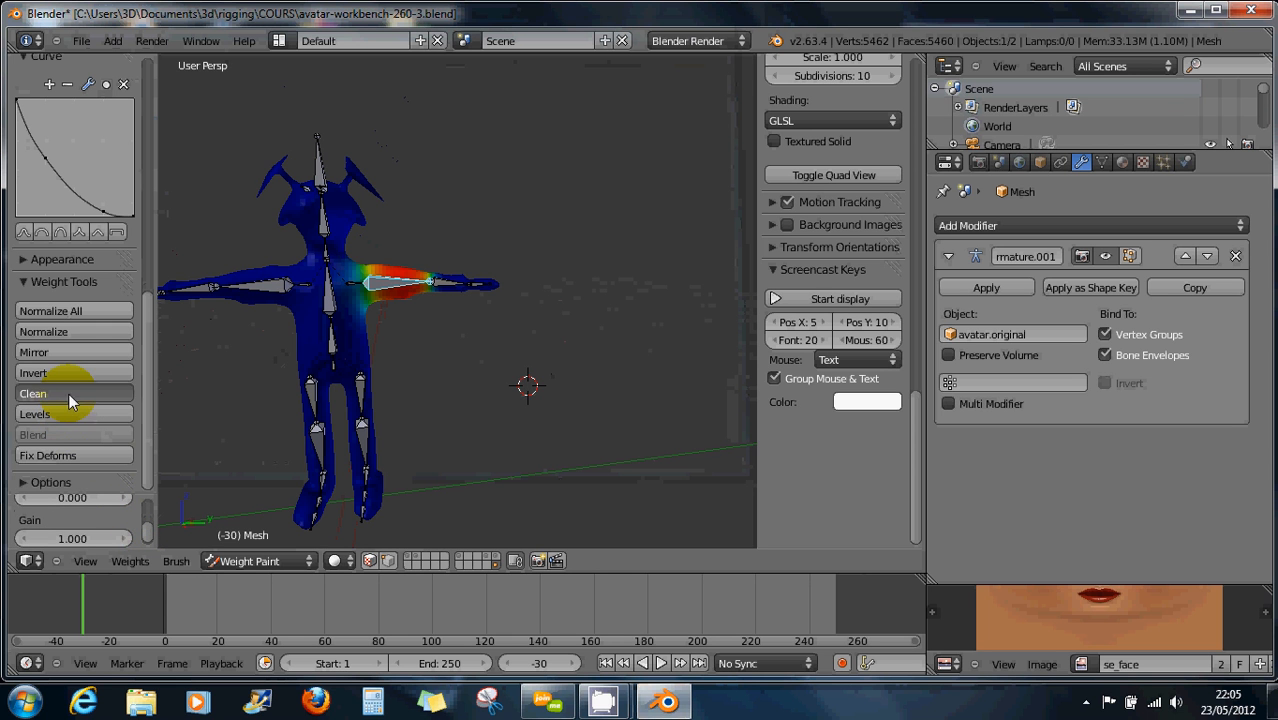
{"action": "left_click", "coordinate": [70, 373]}
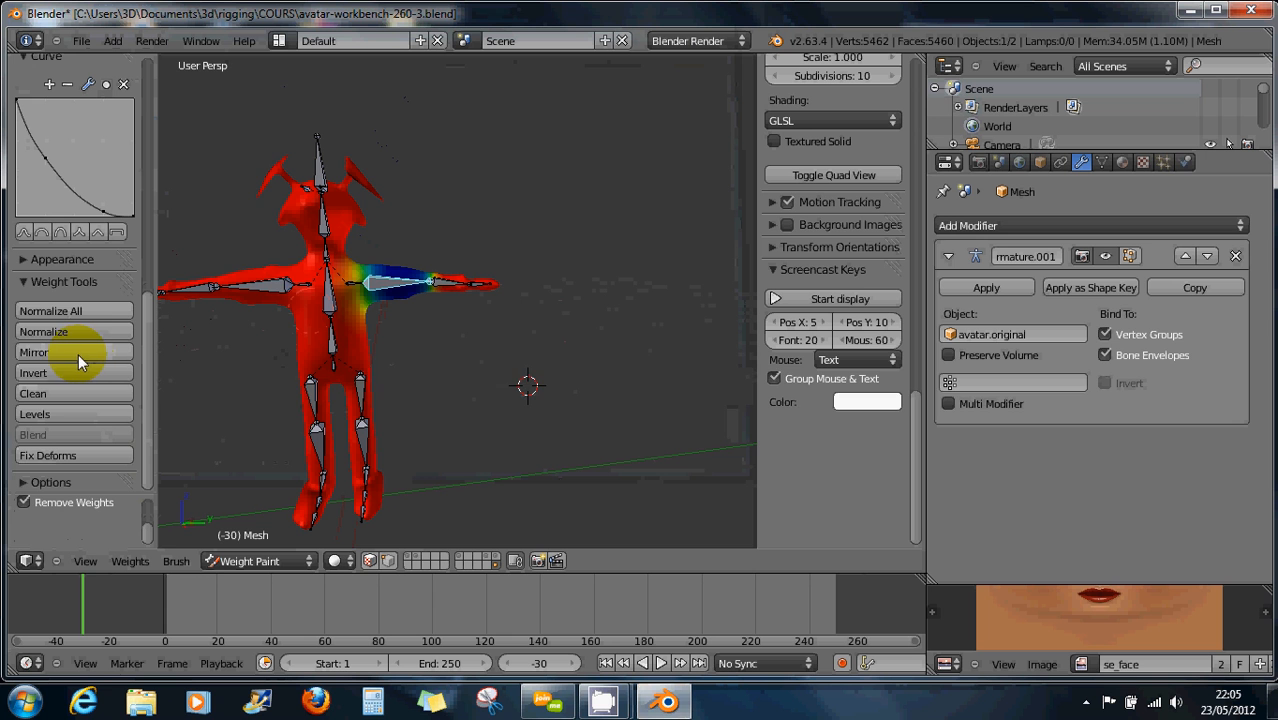
{"action": "left_click", "coordinate": [76, 354]}
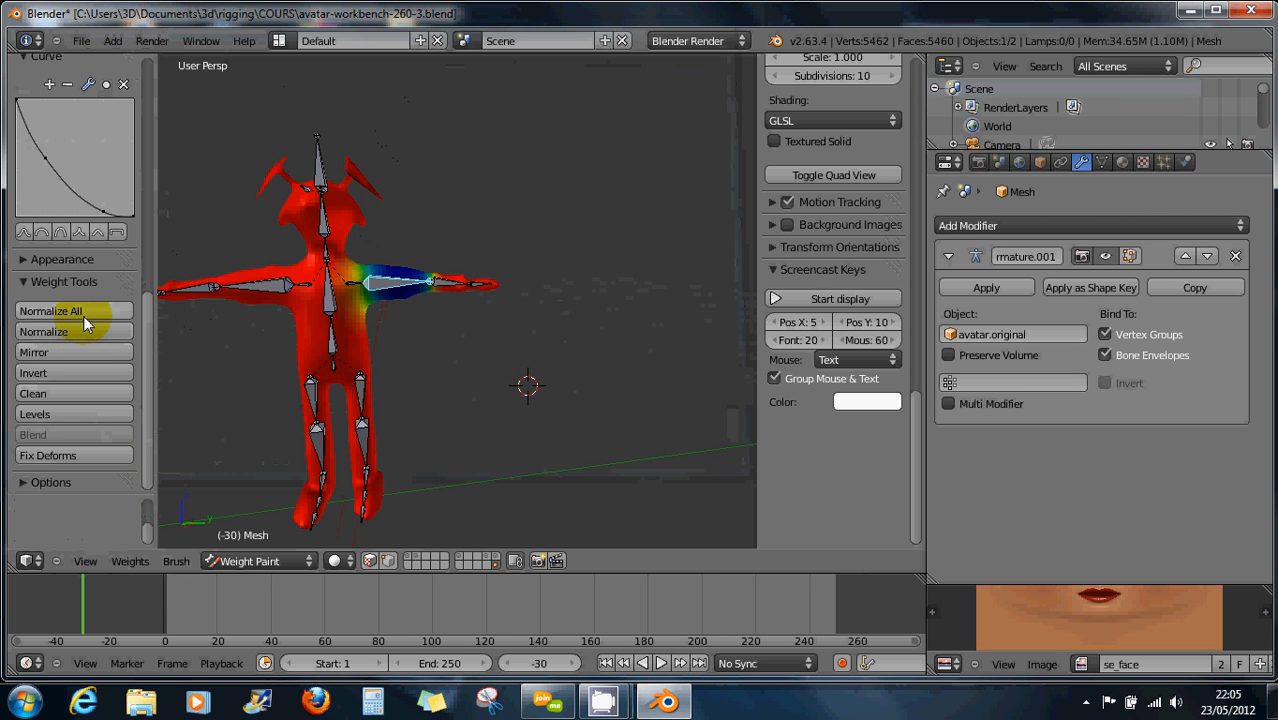
Collapse the Weight Tools and Curve sections, expand Appearance and go back to the Brush settings
{"action": "left_click", "coordinate": [63, 282]}
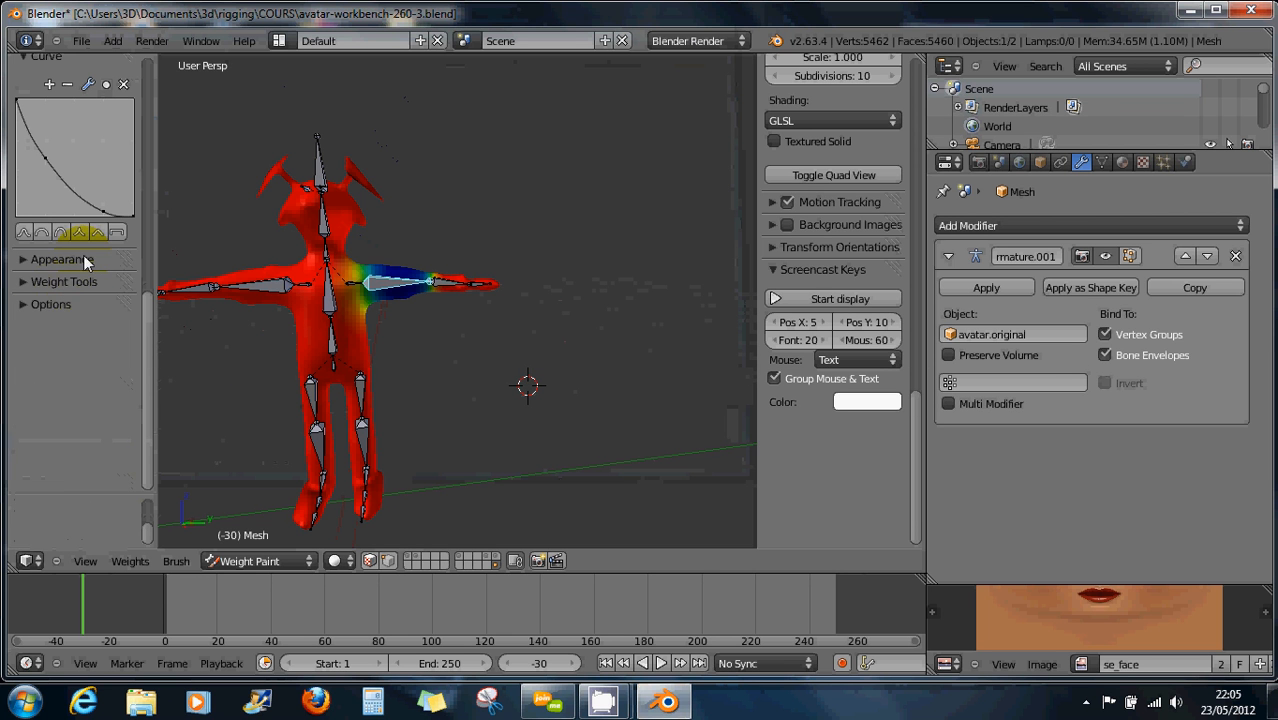
{"action": "left_click", "coordinate": [32, 262]}
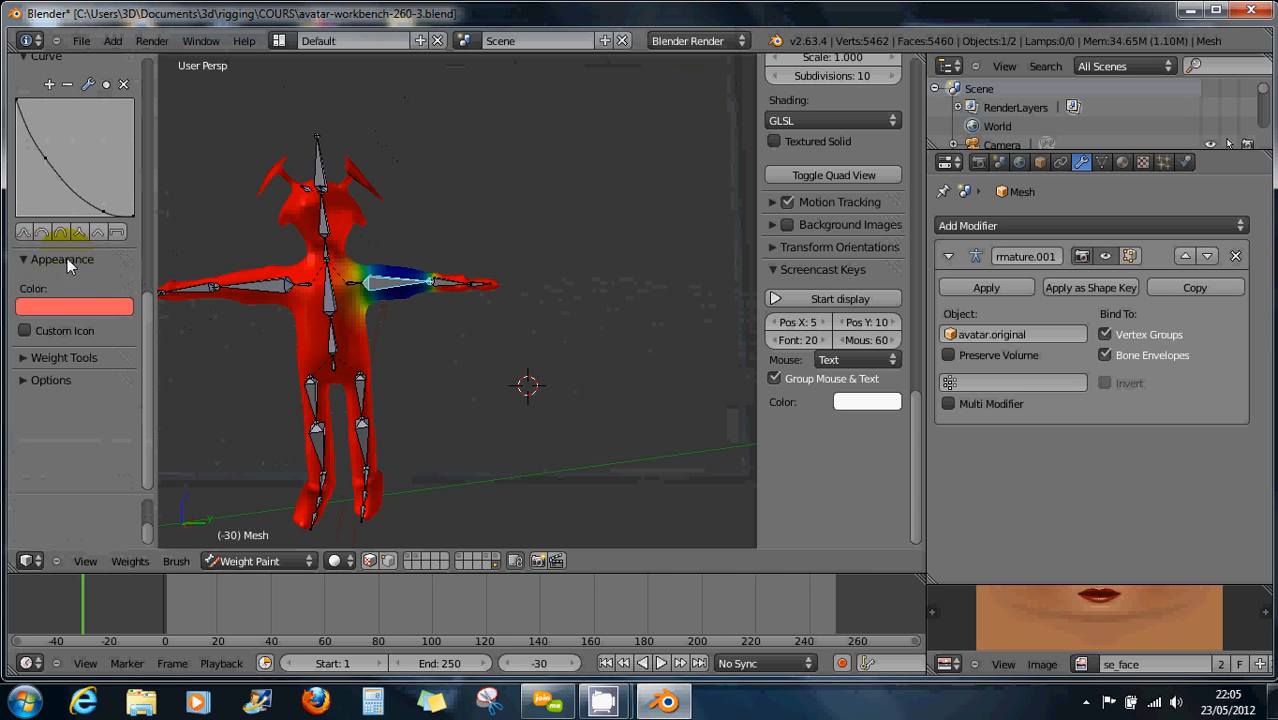
{"action": "scroll", "coordinate": [90, 290], "scroll_direction": "up", "scroll_amount": 5}
{"action": "left_click", "coordinate": [45, 281]}
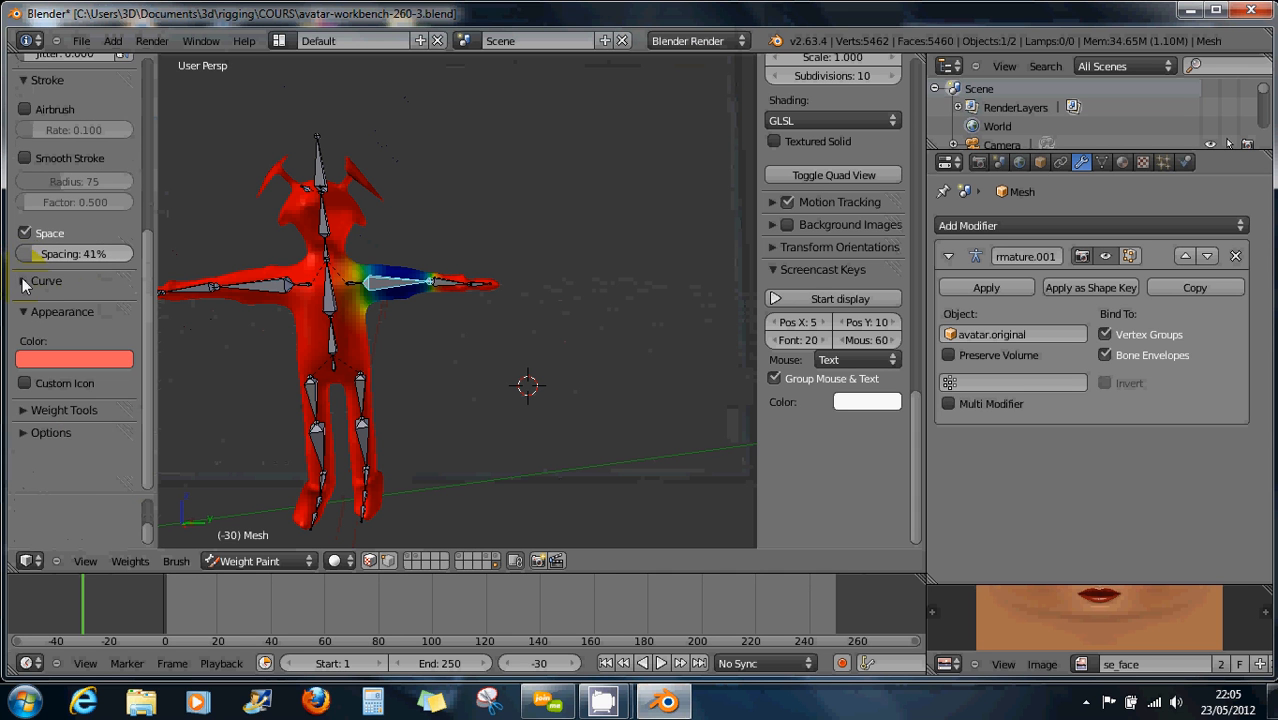
{"action": "scroll", "coordinate": [103, 262], "scroll_direction": "up", "scroll_amount": 4}
{"action": "scroll", "coordinate": [103, 262], "scroll_direction": "up", "scroll_amount": 5}
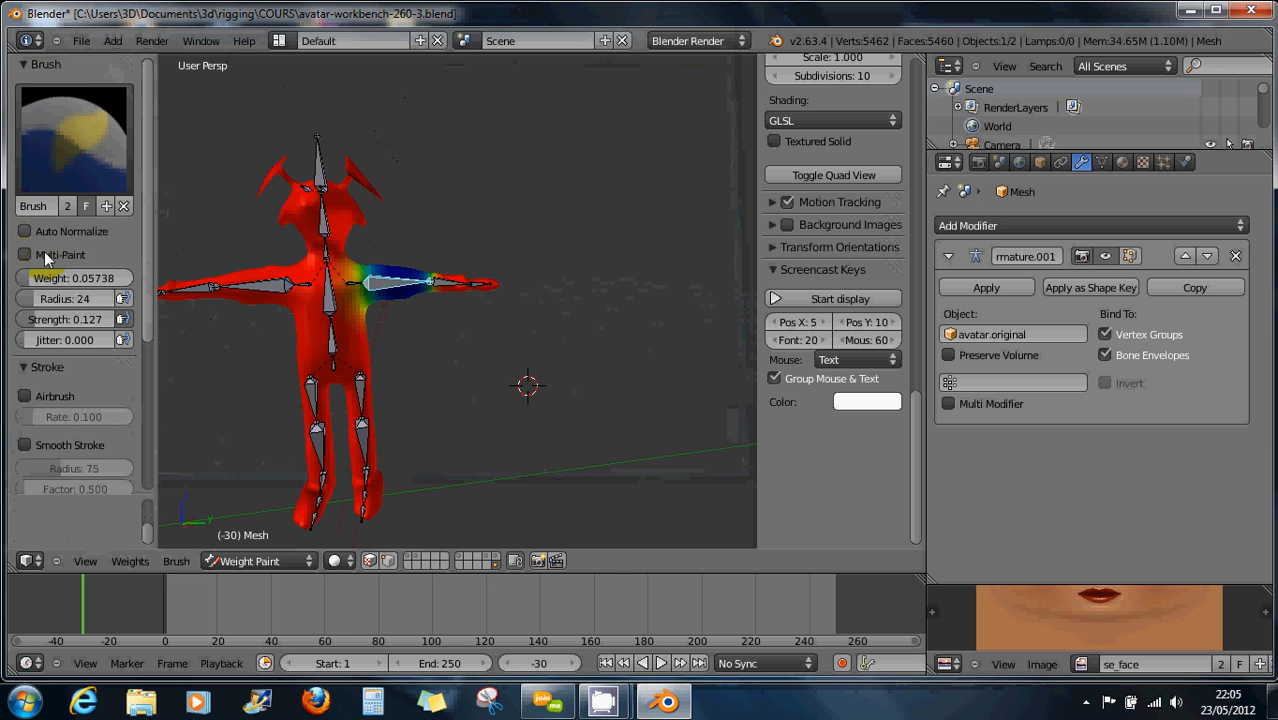
Undo the weight inversion on the upper arm and inspect the avatar's weights from the front
{"action": "left_click", "coordinate": [43, 229]}
{"action": "left_click", "coordinate": [44, 229]}
{"action": "right_click", "coordinate": [408, 302]}
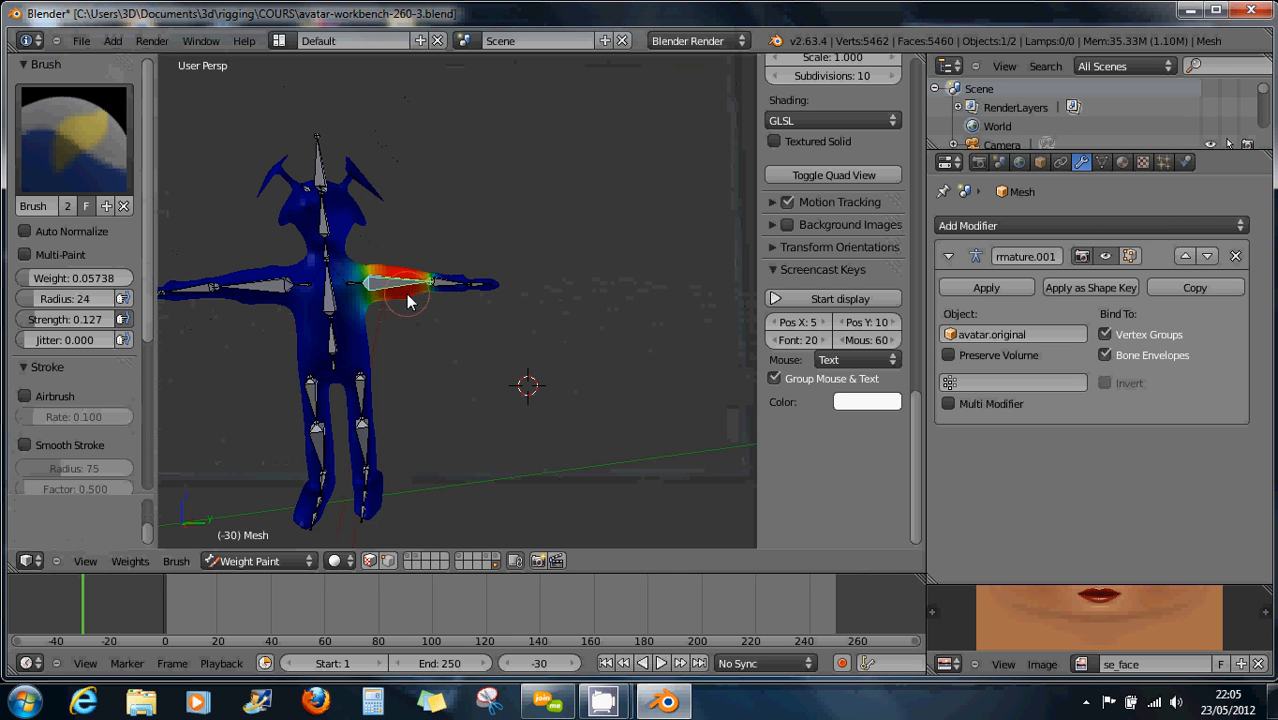
{"action": "scroll", "coordinate": [407, 332], "scroll_direction": "up", "scroll_amount": 1}
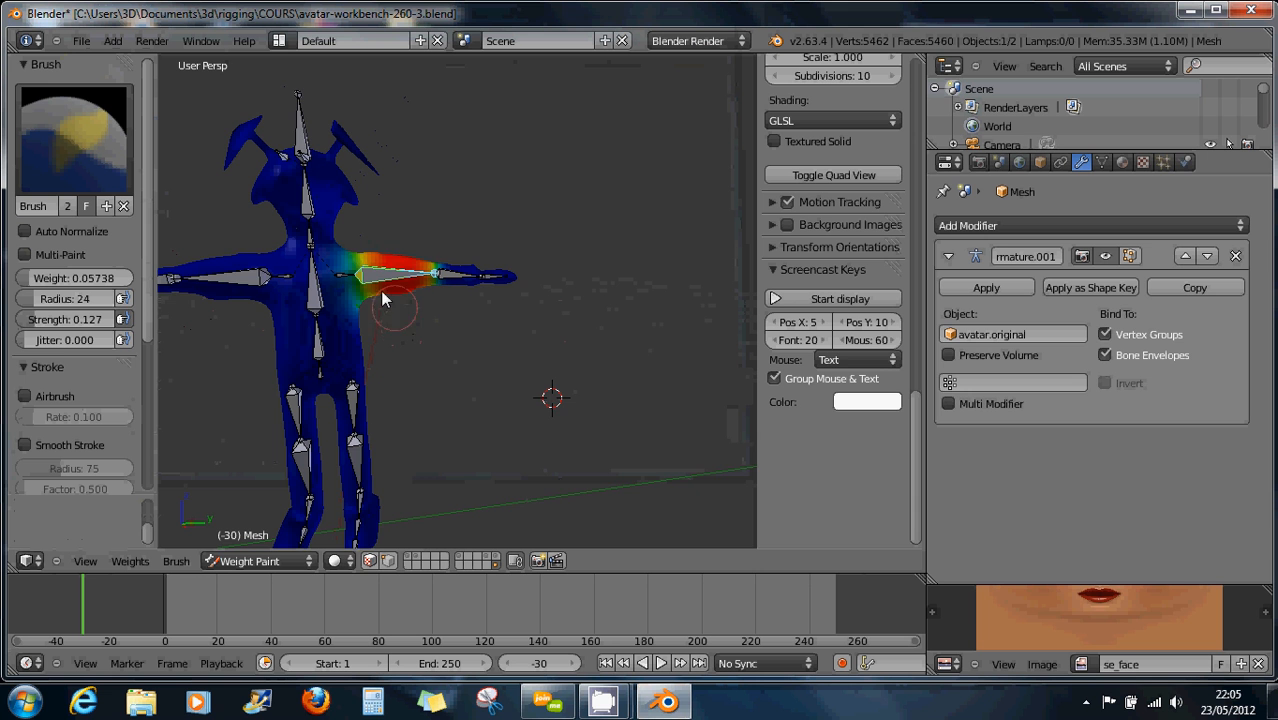
{"action": "mouse_move", "coordinate": [377, 281]}
{"action": "middle_mouse_down"}
{"action": "mouse_move", "coordinate": [388, 295]}
{"action": "mouse_move", "coordinate": [373, 293]}
{"action": "middle_mouse_up"}
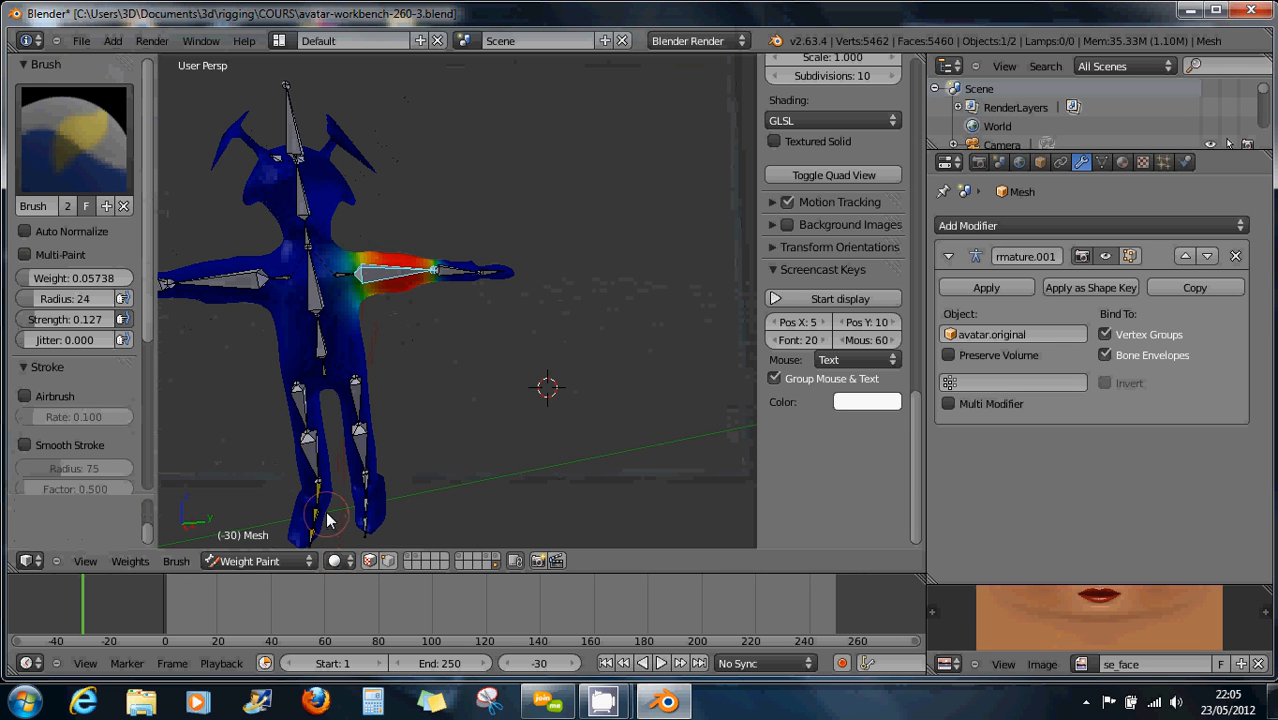
{"action": "mouse_move", "coordinate": [300, 391]}
{"action": "middle_mouse_down"}
{"action": "mouse_move", "coordinate": [294, 342]}
{"action": "mouse_move", "coordinate": [298, 392]}
{"action": "middle_mouse_up"}
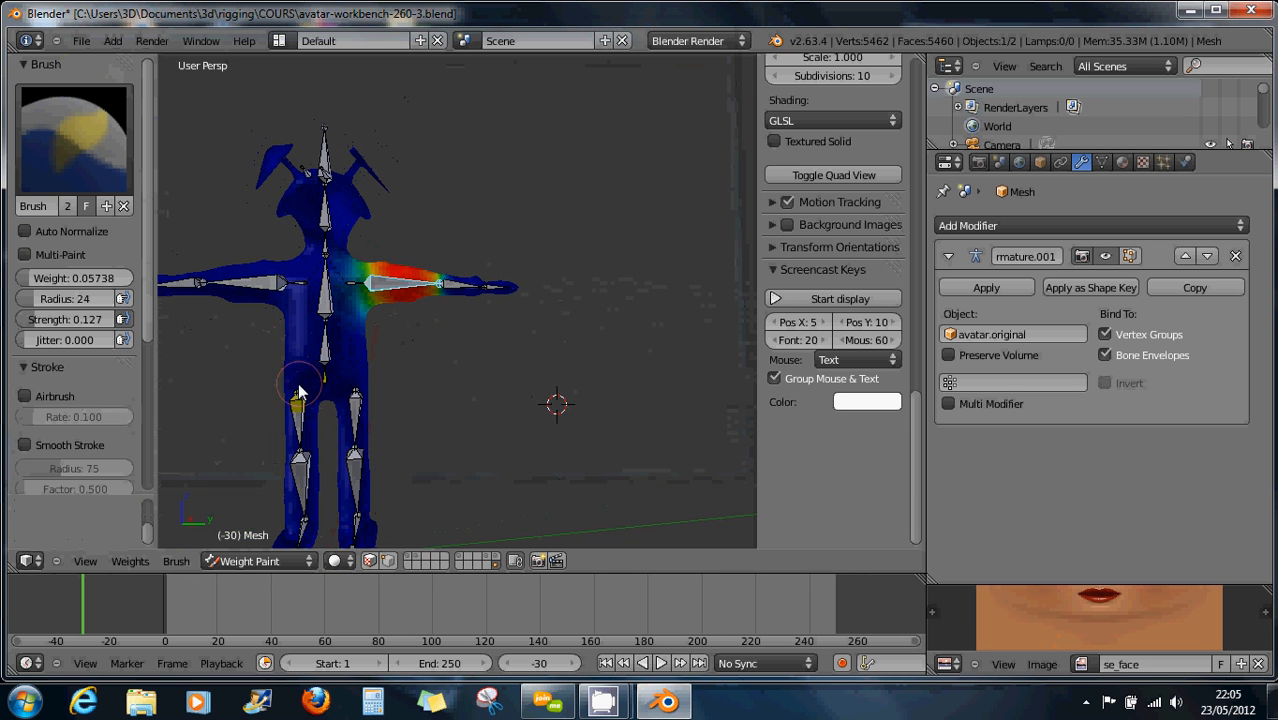
Switch the mesh to Edit Mode, select a face on the torso and look through the mesh tools and options
{"action": "left_click", "coordinate": [252, 560]}
{"action": "left_click", "coordinate": [256, 522]}
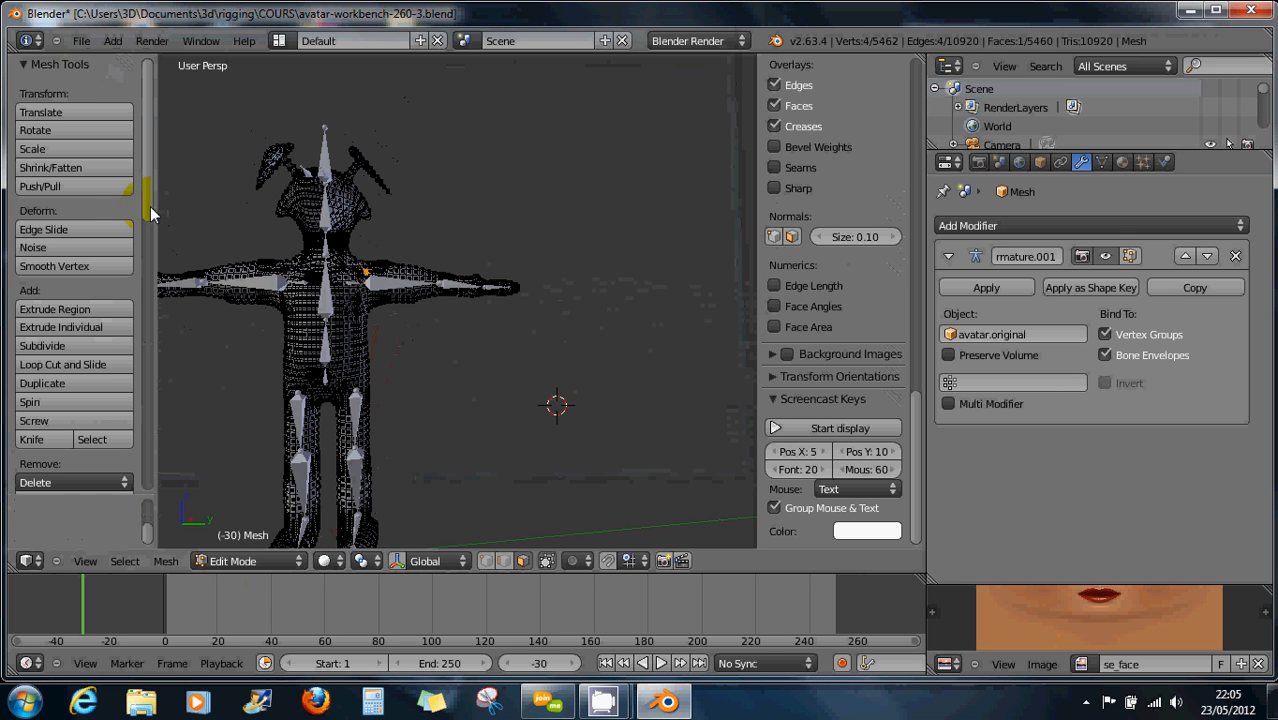
{"action": "left_click_drag", "start_coordinate": [150, 213], "coordinate": [150, 479]}
{"action": "scroll", "coordinate": [349, 330], "scroll_direction": "up", "scroll_amount": 2}
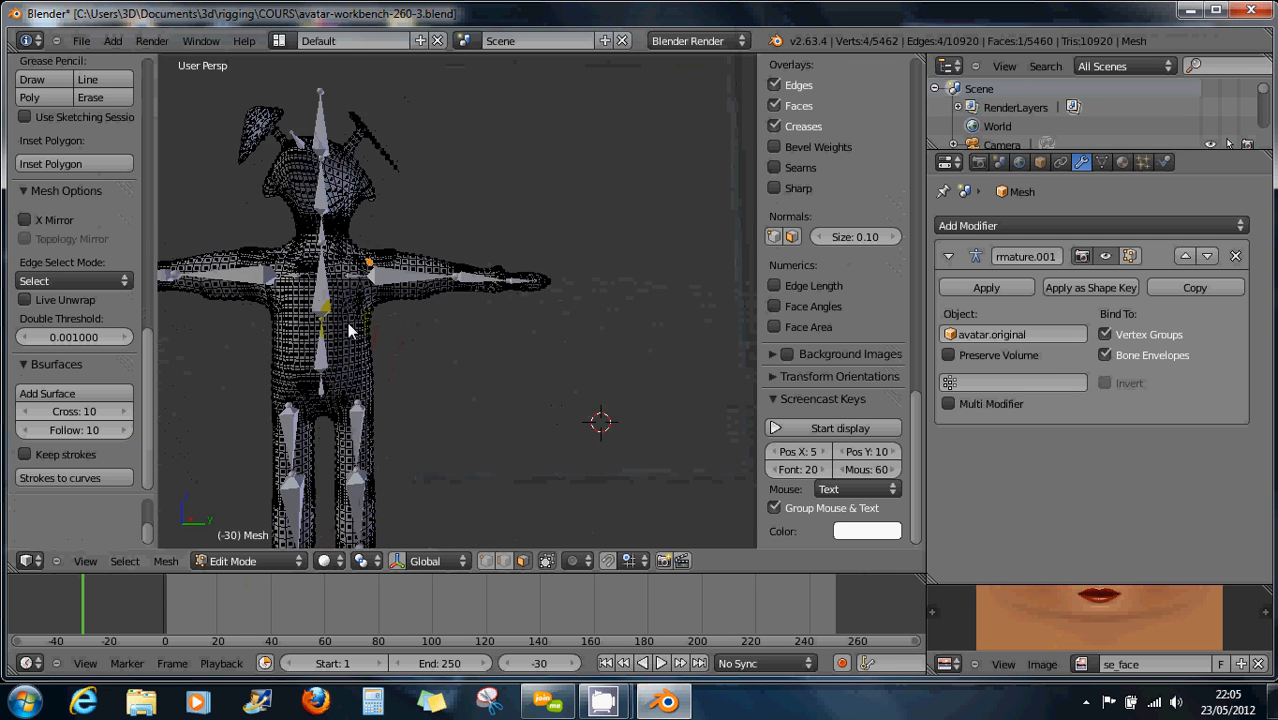
{"action": "scroll", "coordinate": [393, 309], "scroll_direction": "up", "scroll_amount": 2}
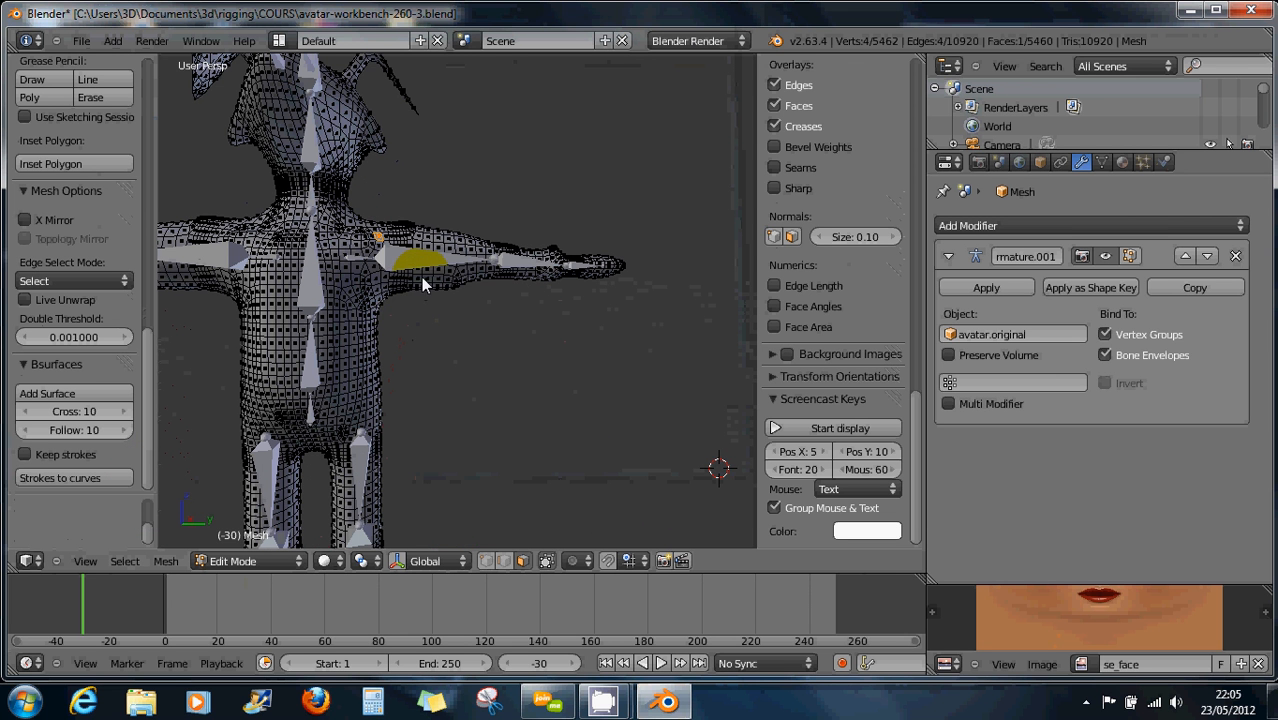
{"action": "right_click", "coordinate": [366, 312]}
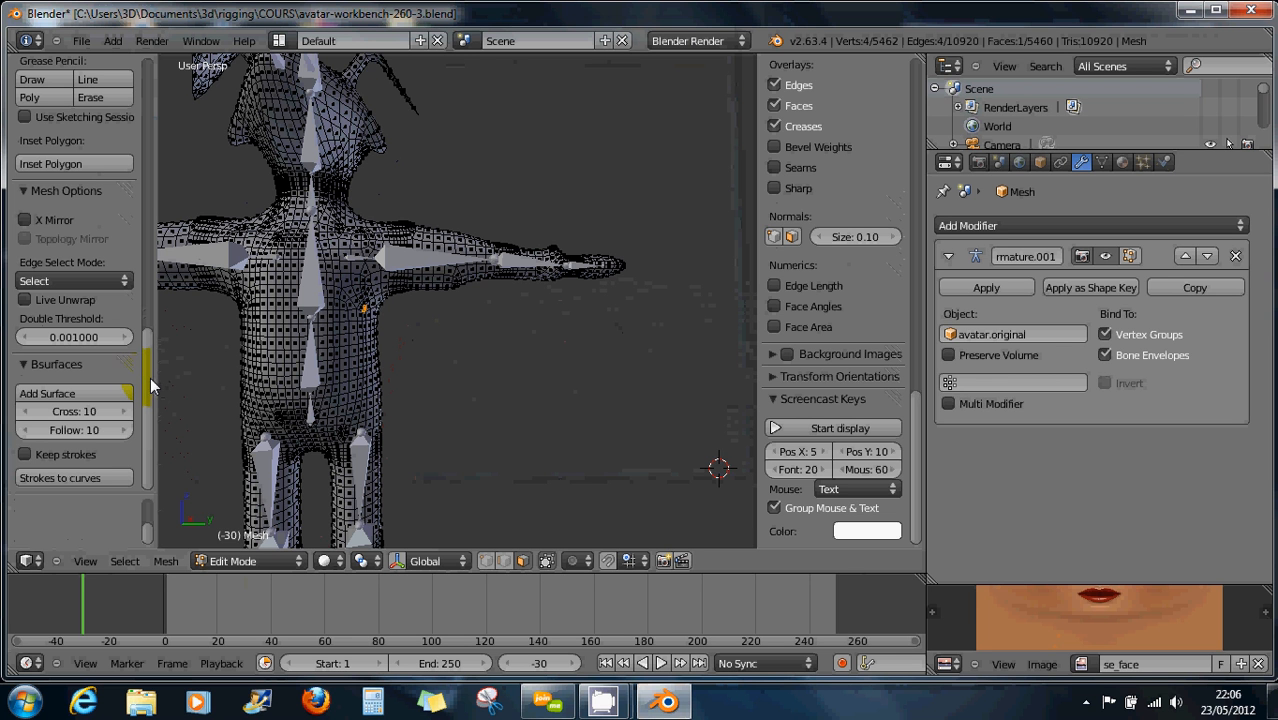
{"action": "left_click_drag", "start_coordinate": [150, 385], "coordinate": [158, 160]}
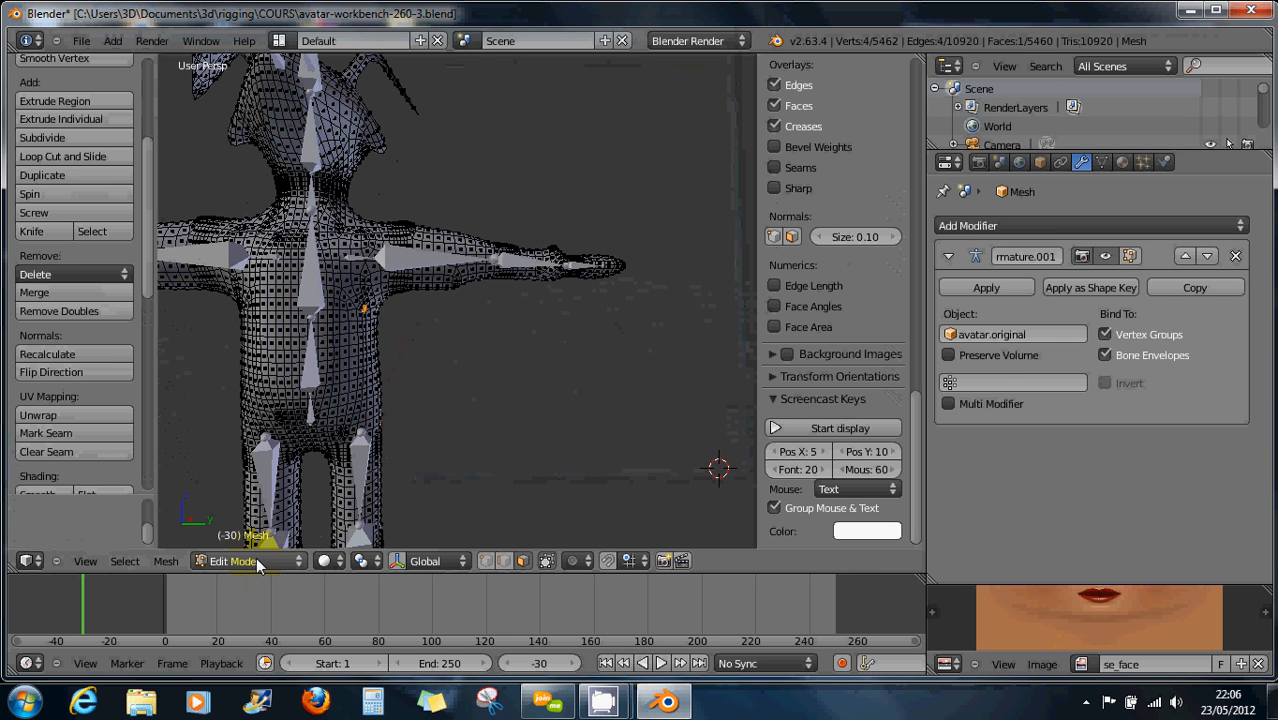
{"action": "left_click_drag", "start_coordinate": [148, 183], "coordinate": [149, 88]}
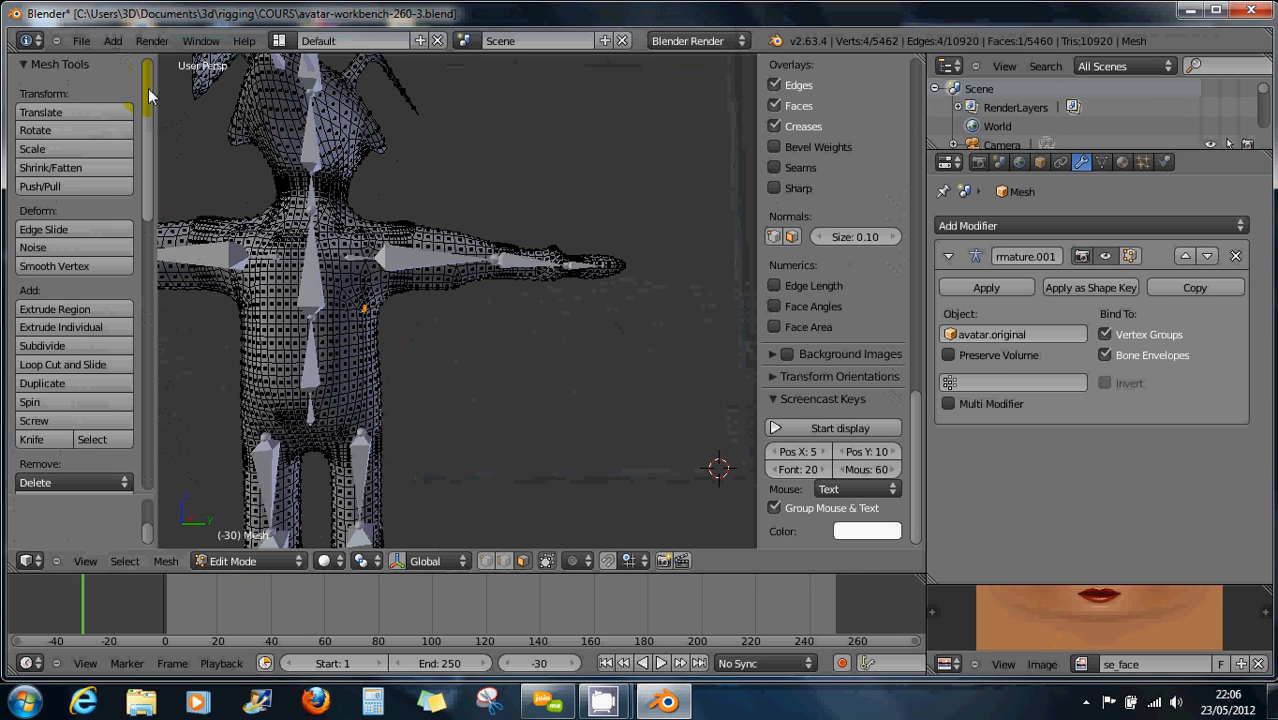
Return the mesh to Weight Paint mode and expand the Weight Tools section to review its commands
{"action": "left_click", "coordinate": [252, 563]}
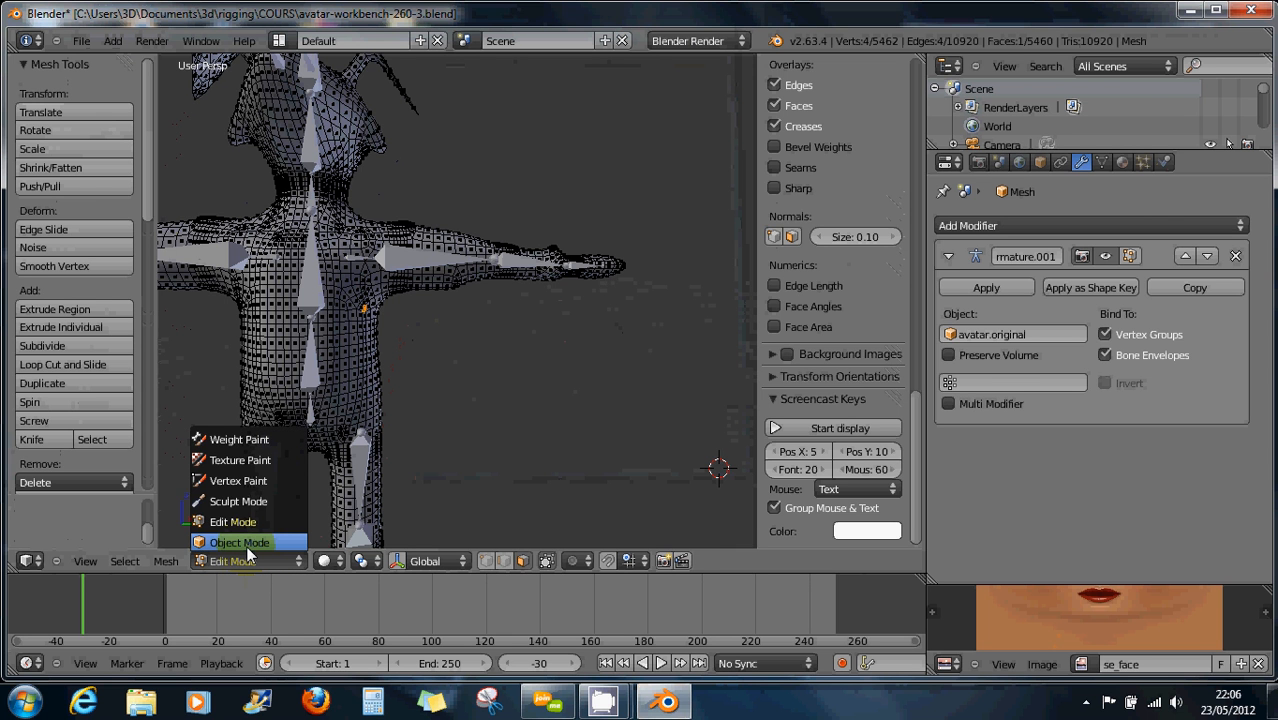
{"action": "left_click", "coordinate": [245, 441]}
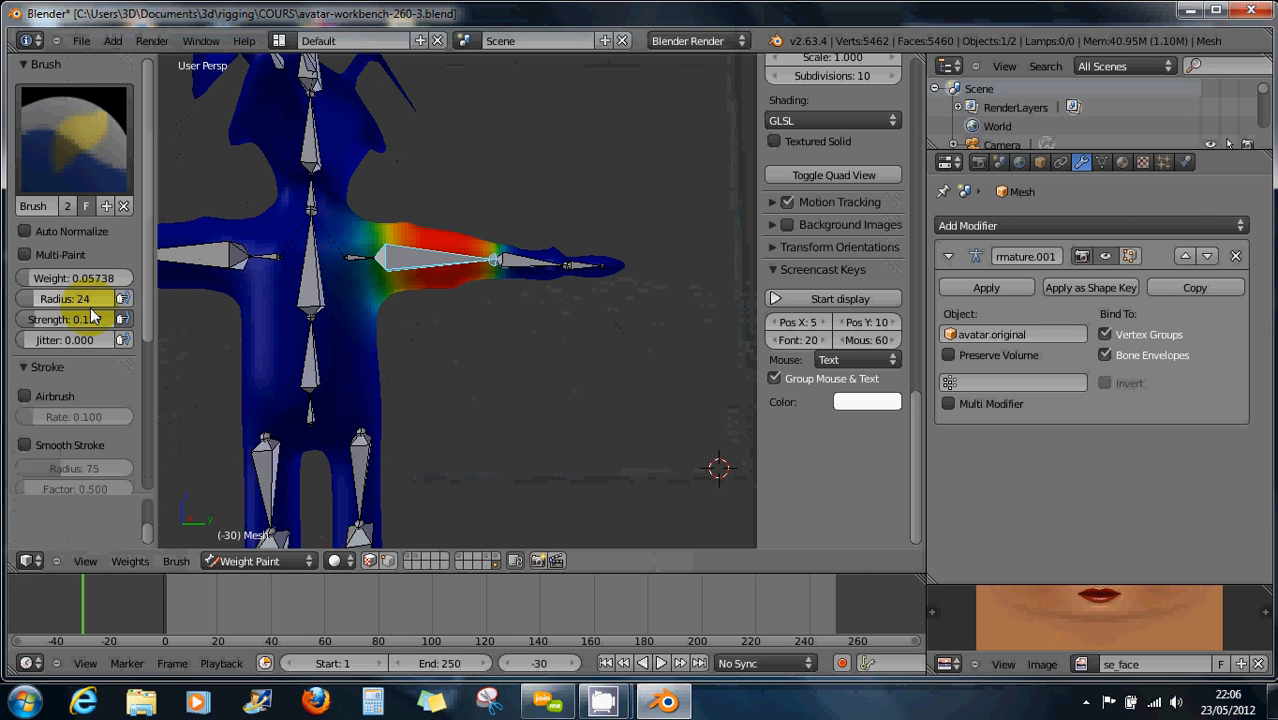
{"action": "left_click_drag", "start_coordinate": [147, 316], "coordinate": [147, 487]}
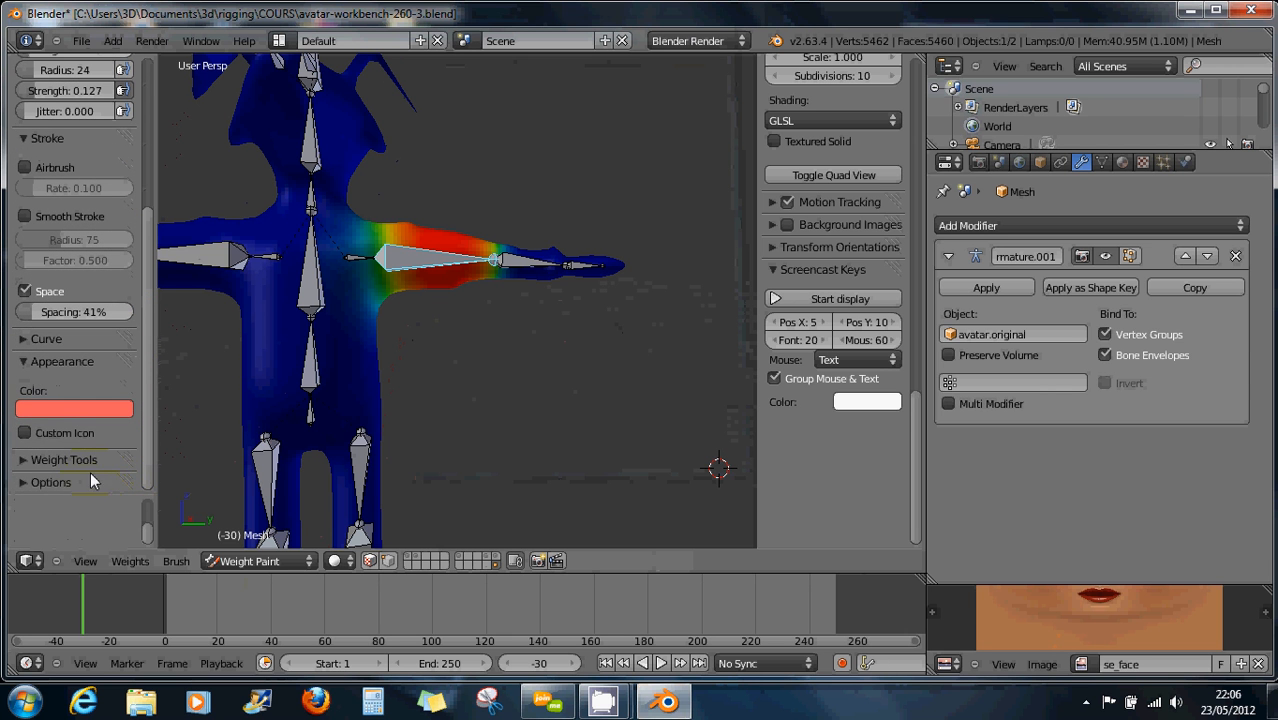
{"action": "left_click", "coordinate": [27, 460]}
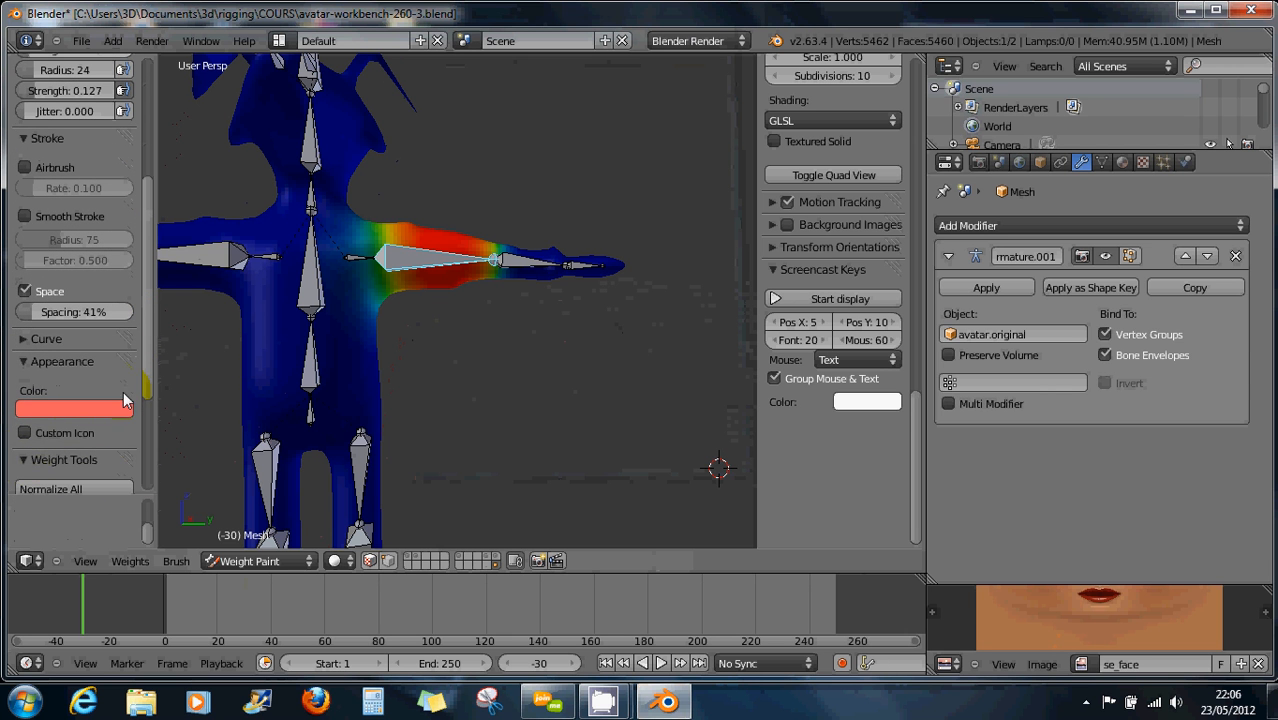
{"action": "left_click_drag", "start_coordinate": [148, 390], "coordinate": [143, 513]}
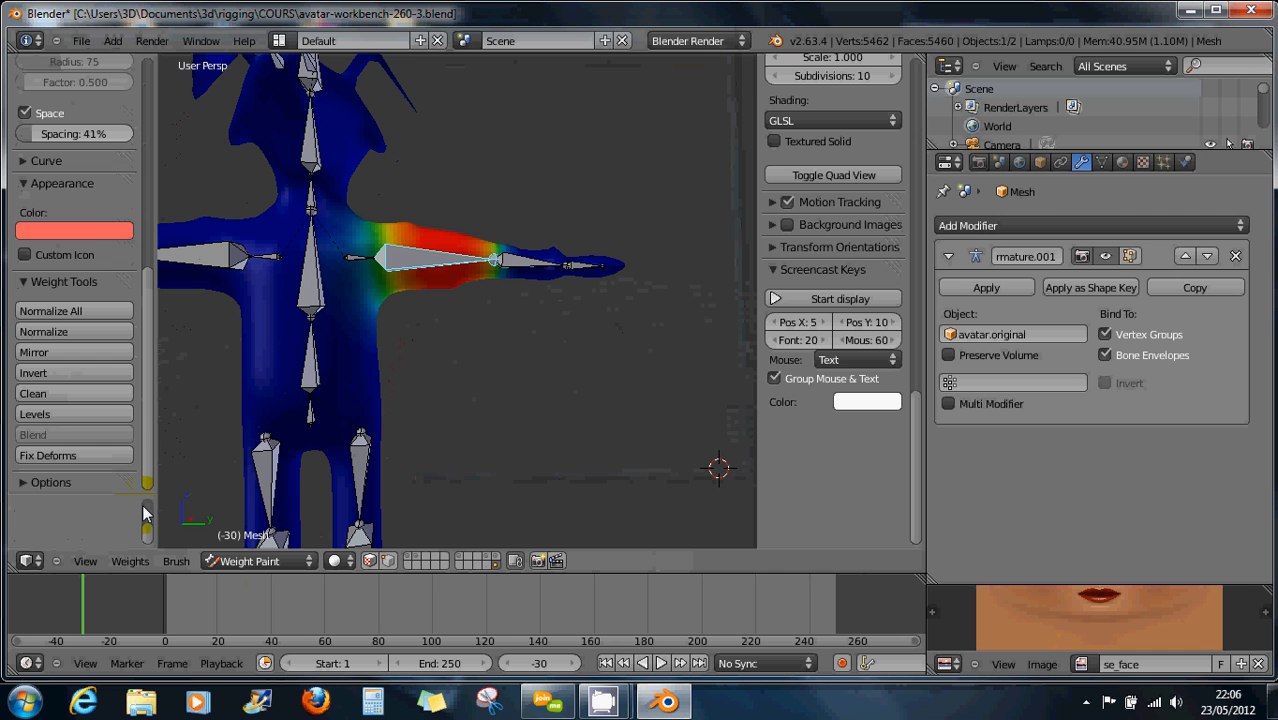
Collapse Weight Tools, check the mirror and unified settings under Options, collapse Options and view the mesh's transform properties
{"action": "left_click", "coordinate": [28, 283]}
{"action": "left_click", "coordinate": [27, 306]}
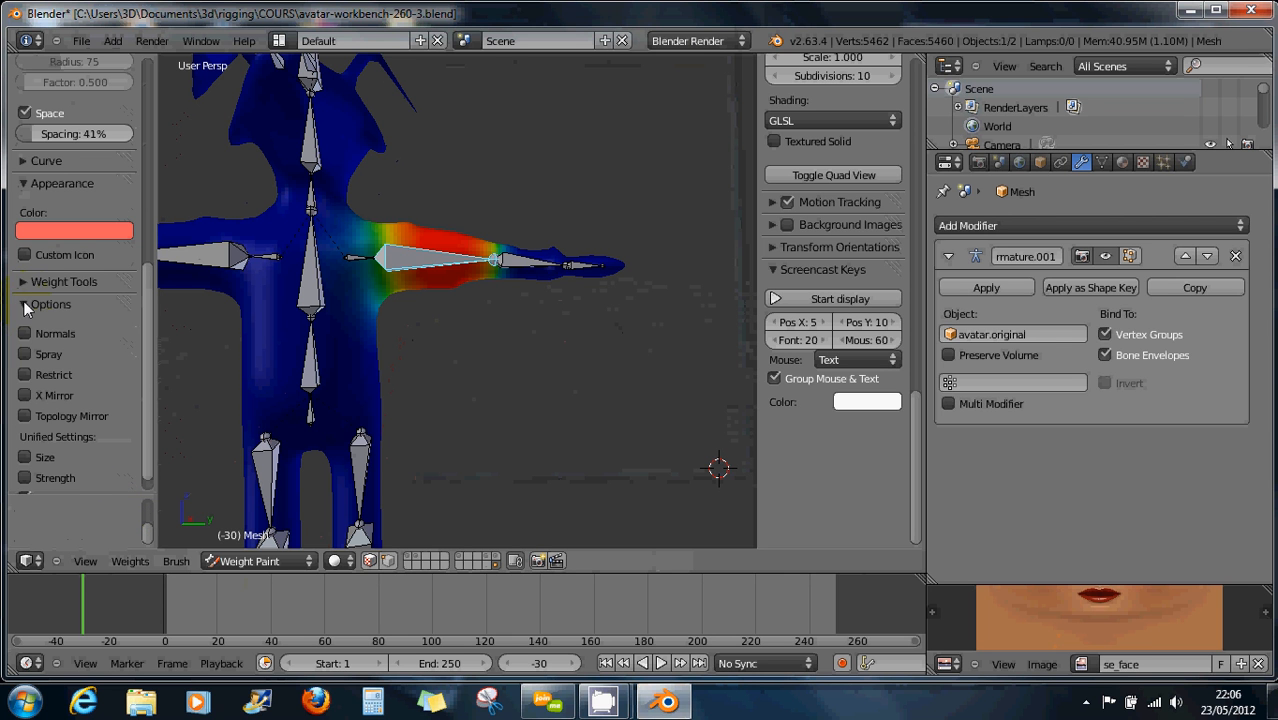
{"action": "left_click_drag", "start_coordinate": [147, 362], "coordinate": [140, 434]}
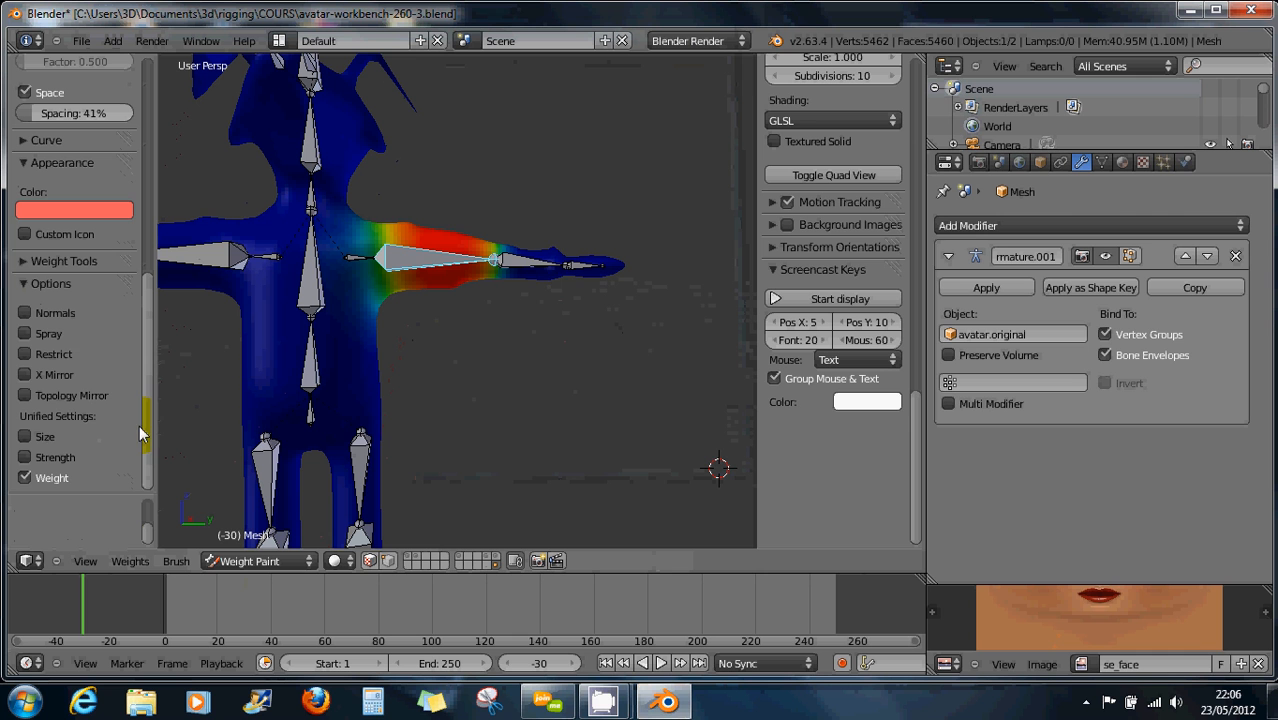
{"action": "left_click", "coordinate": [27, 286]}
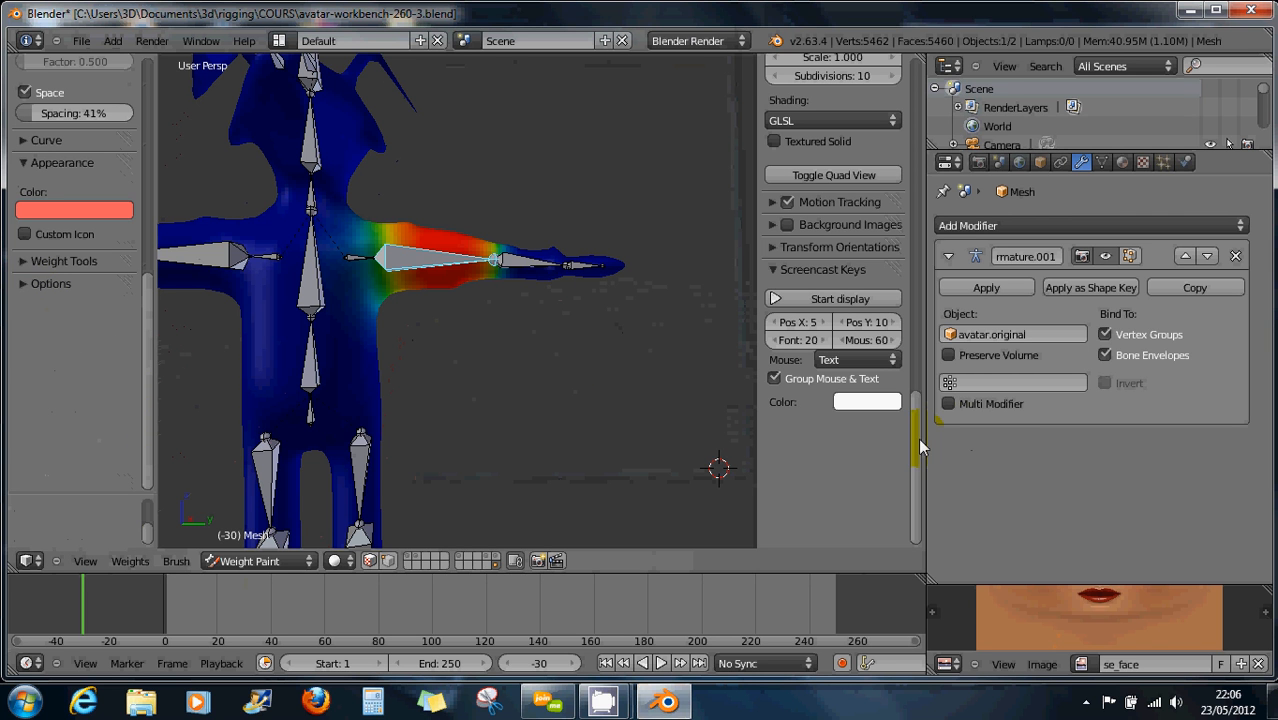
{"action": "left_click_drag", "start_coordinate": [915, 437], "coordinate": [905, 92]}
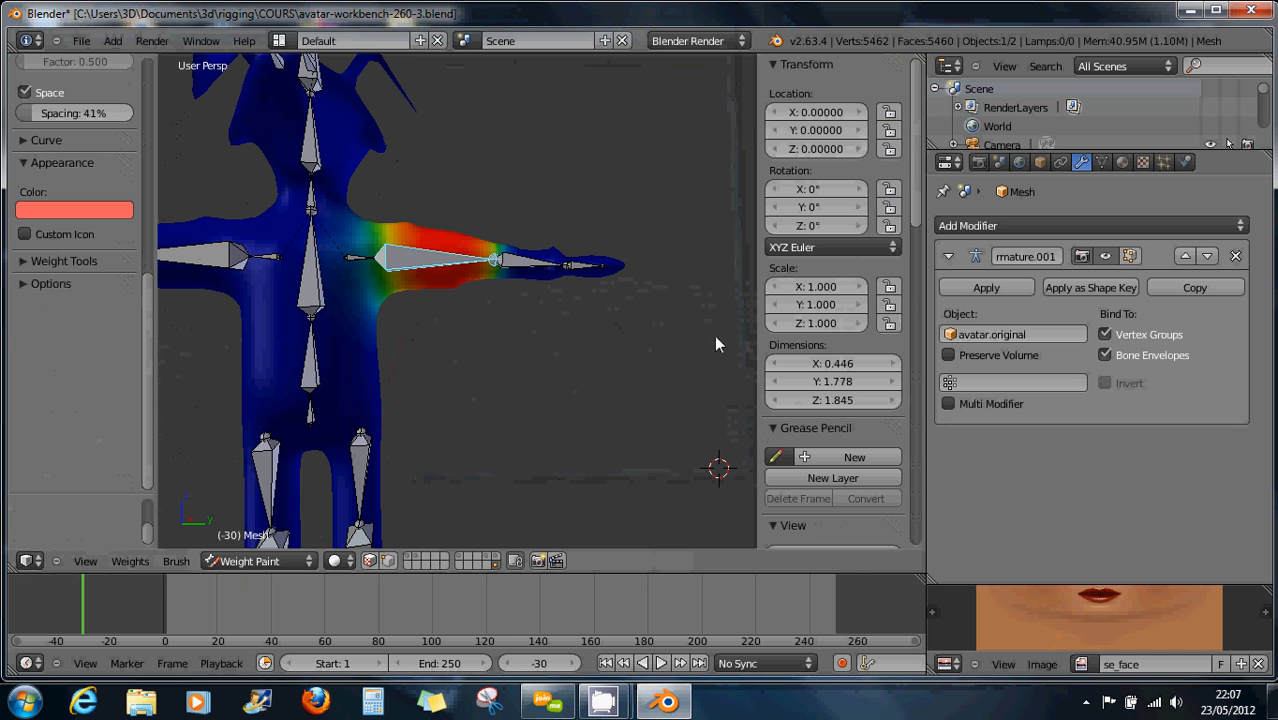
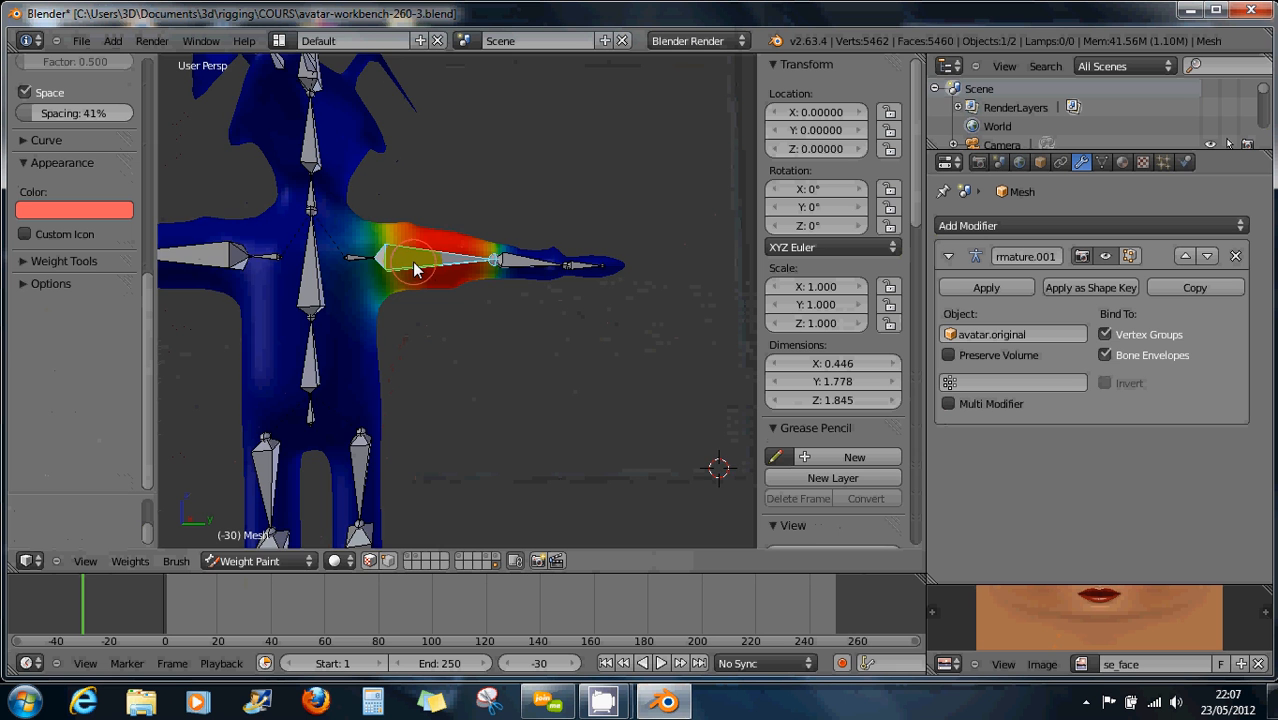
Select the forearm bone of the arm with the painted weights and rotate it about 28° to test the elbow deformation
{"action": "middle_click_drag", "start_coordinate": [415, 268], "coordinate": [385, 335]}
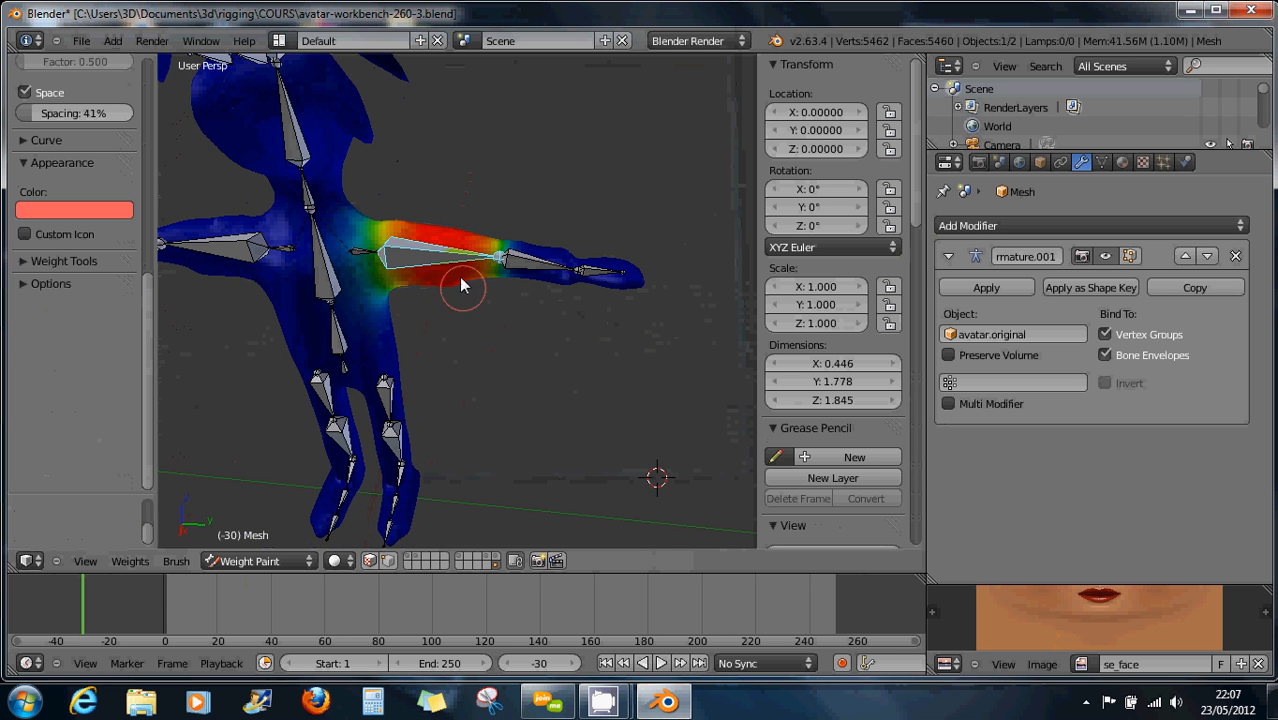
{"action": "middle_click_drag", "start_coordinate": [460, 285], "coordinate": [449, 298]}
{"action": "scroll", "coordinate": [457, 267], "scroll_direction": "up", "scroll_amount": 2}
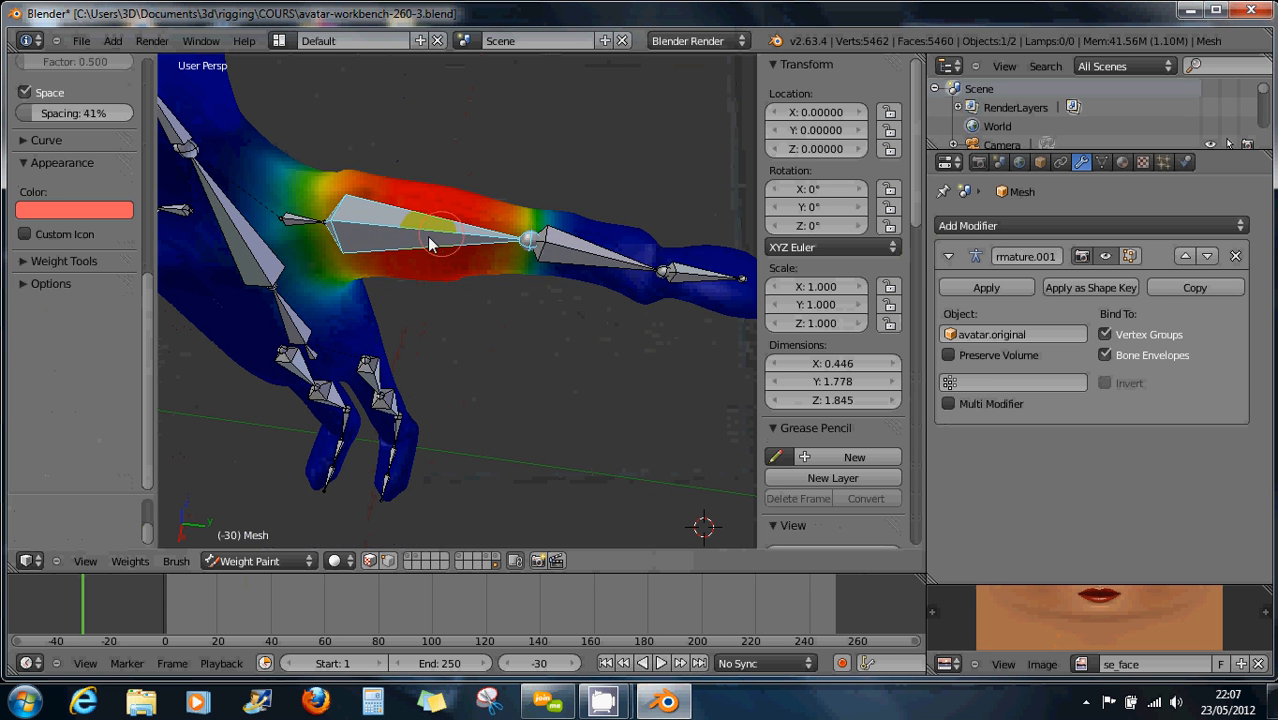
{"action": "right_click", "coordinate": [591, 257]}
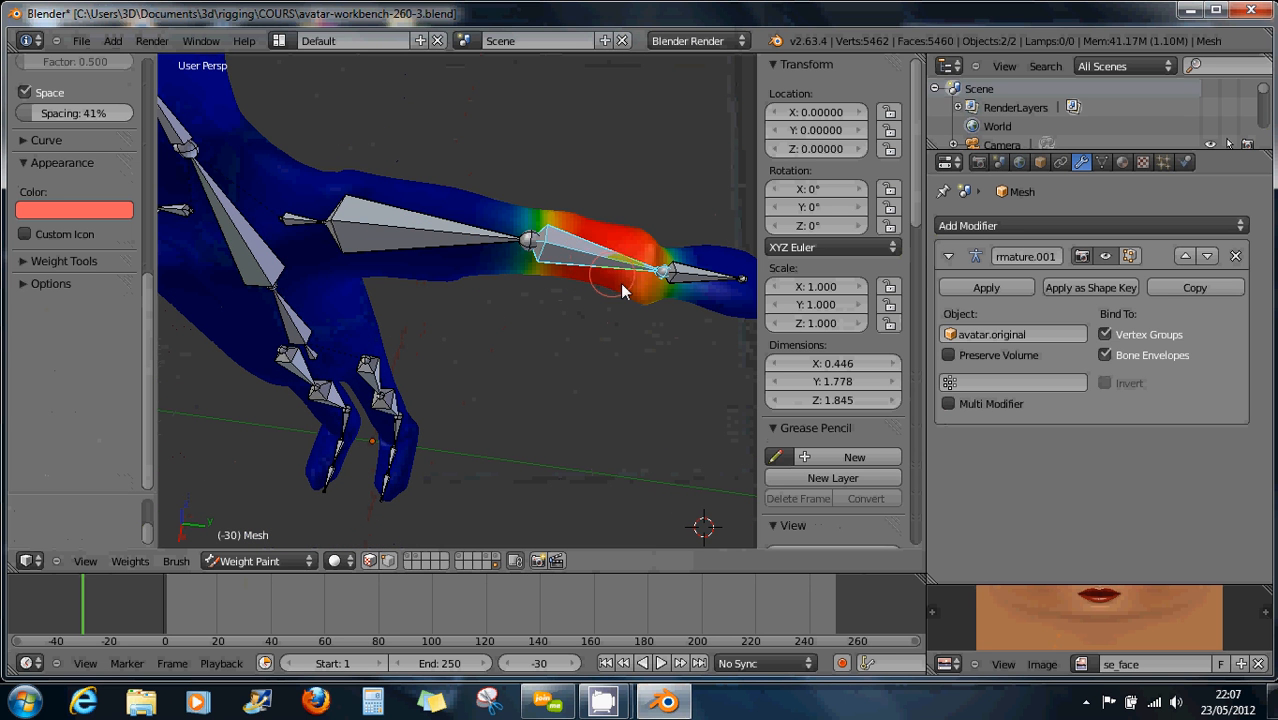
{"action": "mouse_move", "coordinate": [636, 318]}
{"action": "middle_mouse_down"}
{"action": "mouse_move", "coordinate": [619, 337]}
{"action": "mouse_move", "coordinate": [658, 330]}
{"action": "middle_mouse_up"}
{"action": "key", "text": "r"}
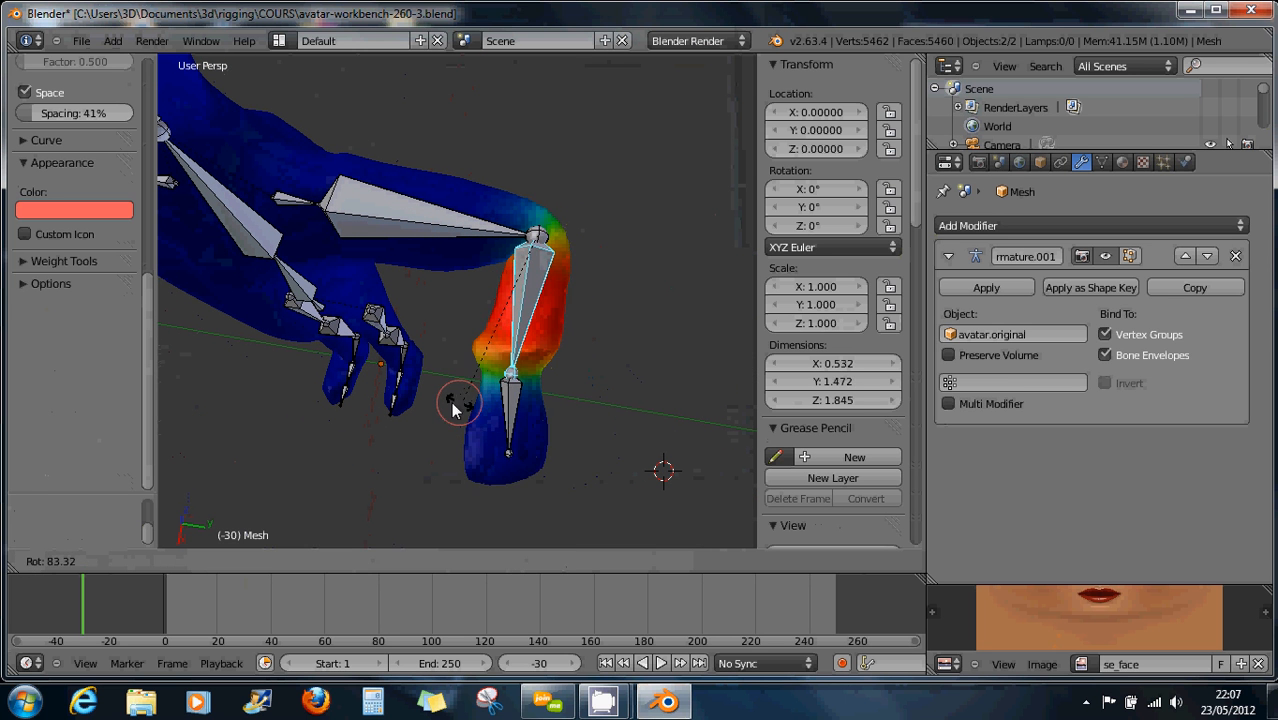
{"action": "left_click", "coordinate": [612, 363]}
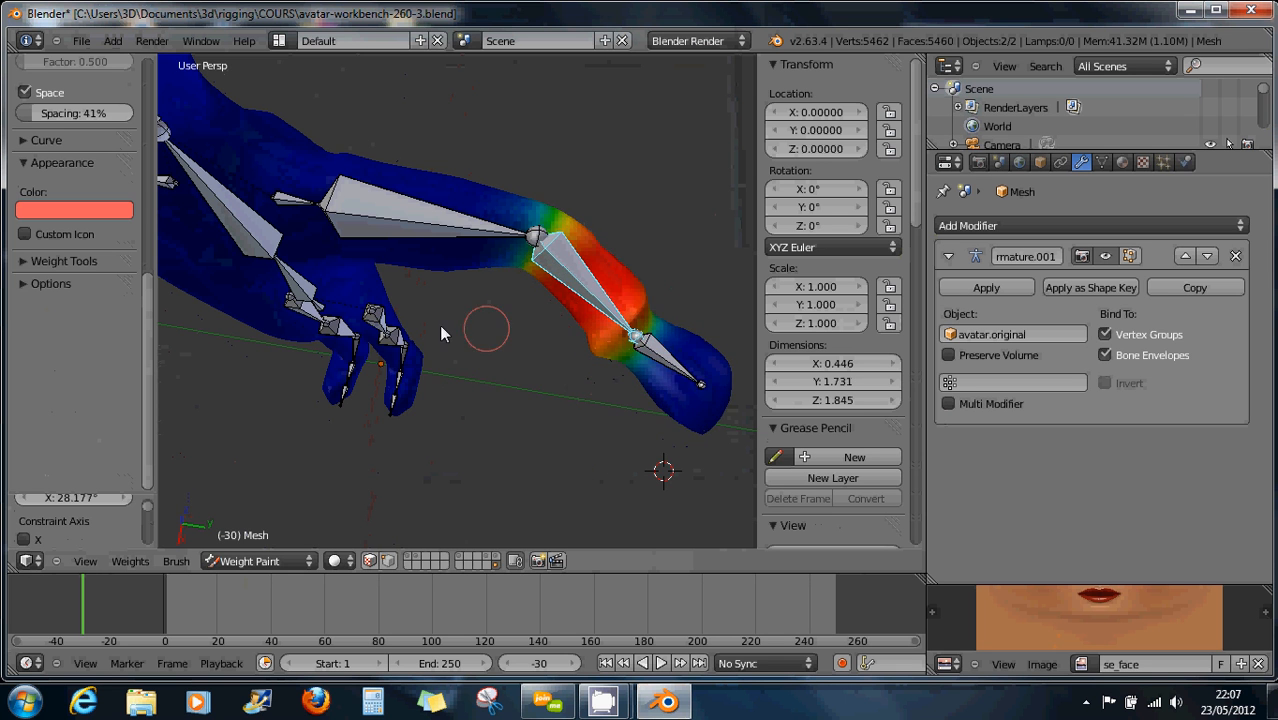
Select the upper arm bone on the same side and rotate it about 62° to lower the arm beside the body
{"action": "middle_click_drag", "start_coordinate": [439, 324], "coordinate": [466, 351]}
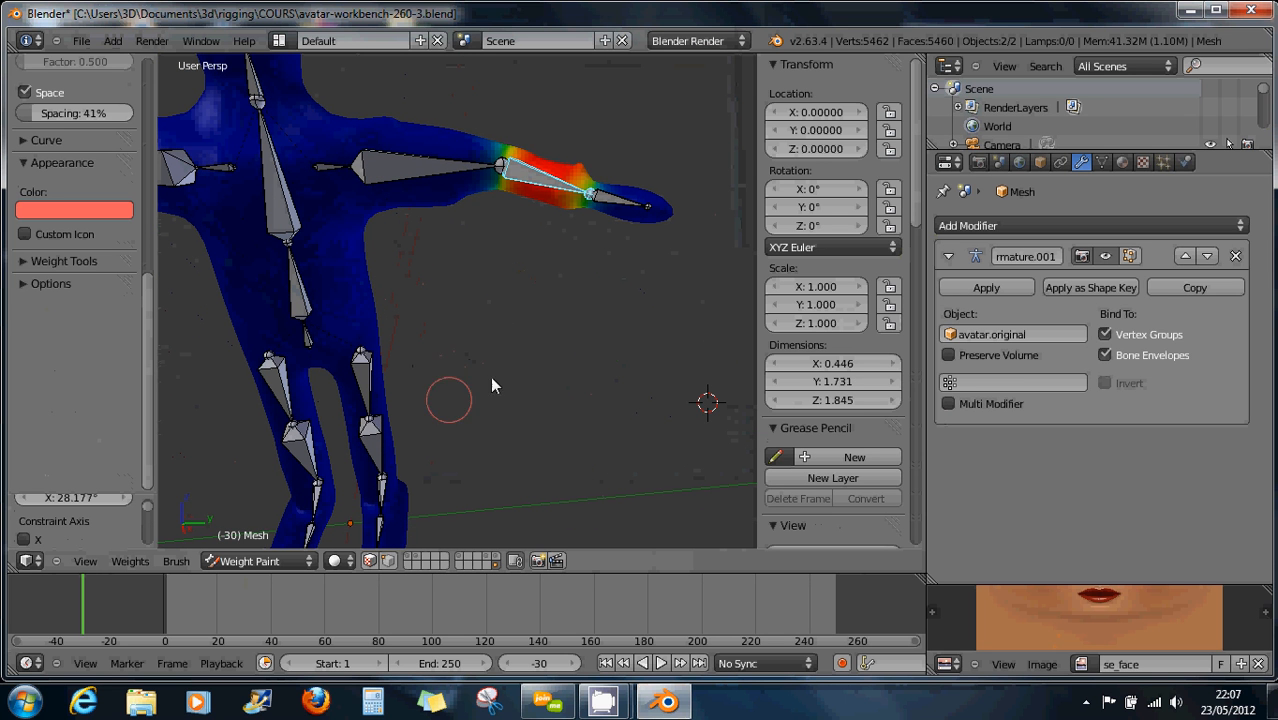
{"action": "right_click", "coordinate": [495, 180]}
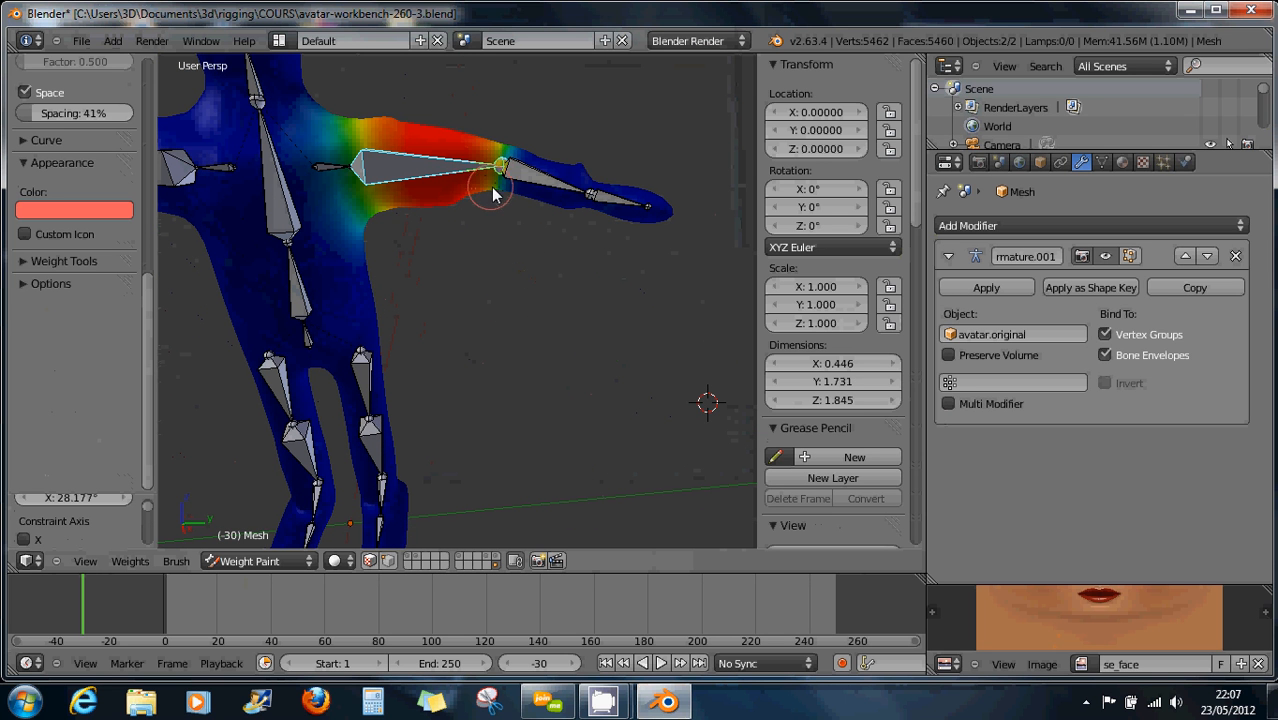
{"action": "key", "text": "r"}
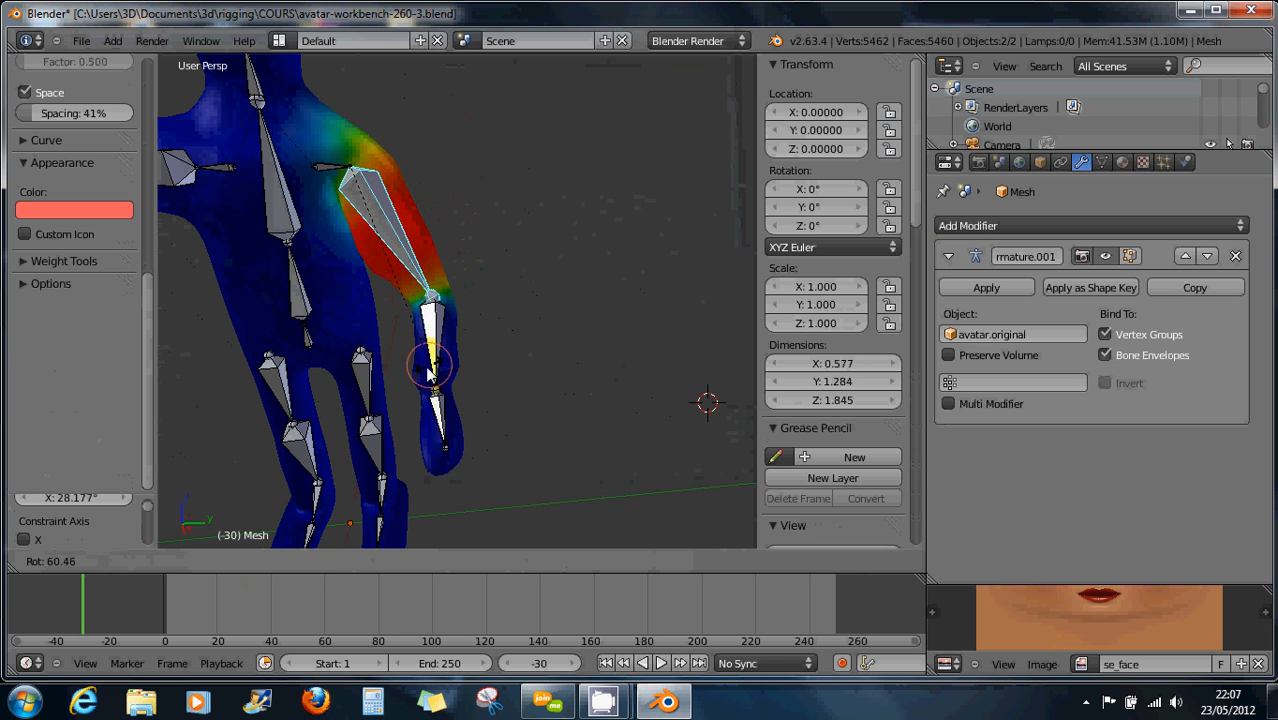
{"action": "left_click", "coordinate": [427, 373]}
Inspect the lowered arm's shoulder and elbow, select the forearm bone and rotate it about -88° to bend the elbow
{"action": "middle_click_drag", "start_coordinate": [470, 343], "coordinate": [388, 251]}
{"action": "middle_click_drag", "start_coordinate": [590, 200], "coordinate": [579, 247]}
{"action": "scroll", "coordinate": [577, 246], "scroll_direction": "up", "scroll_amount": 3}
{"action": "middle_click_drag", "start_coordinate": [585, 185], "coordinate": [5, 183]}
{"action": "middle_click_drag", "start_coordinate": [304, 246], "coordinate": [420, 311]}
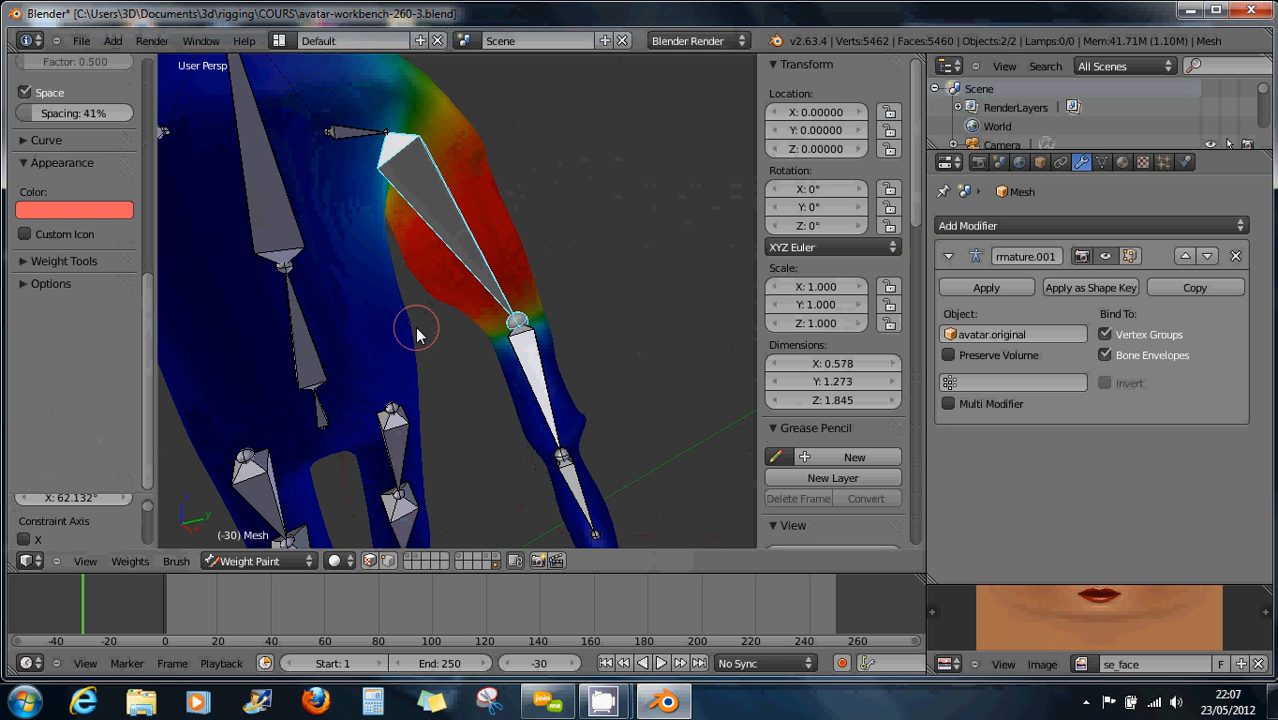
{"action": "mouse_move", "coordinate": [510, 330]}
{"action": "left_mouse_down"}
{"action": "mouse_move", "coordinate": [551, 334]}
{"action": "mouse_move", "coordinate": [545, 352]}
{"action": "left_mouse_up"}
{"action": "middle_click_drag", "start_coordinate": [527, 336], "coordinate": [482, 294], "text": "shift"}
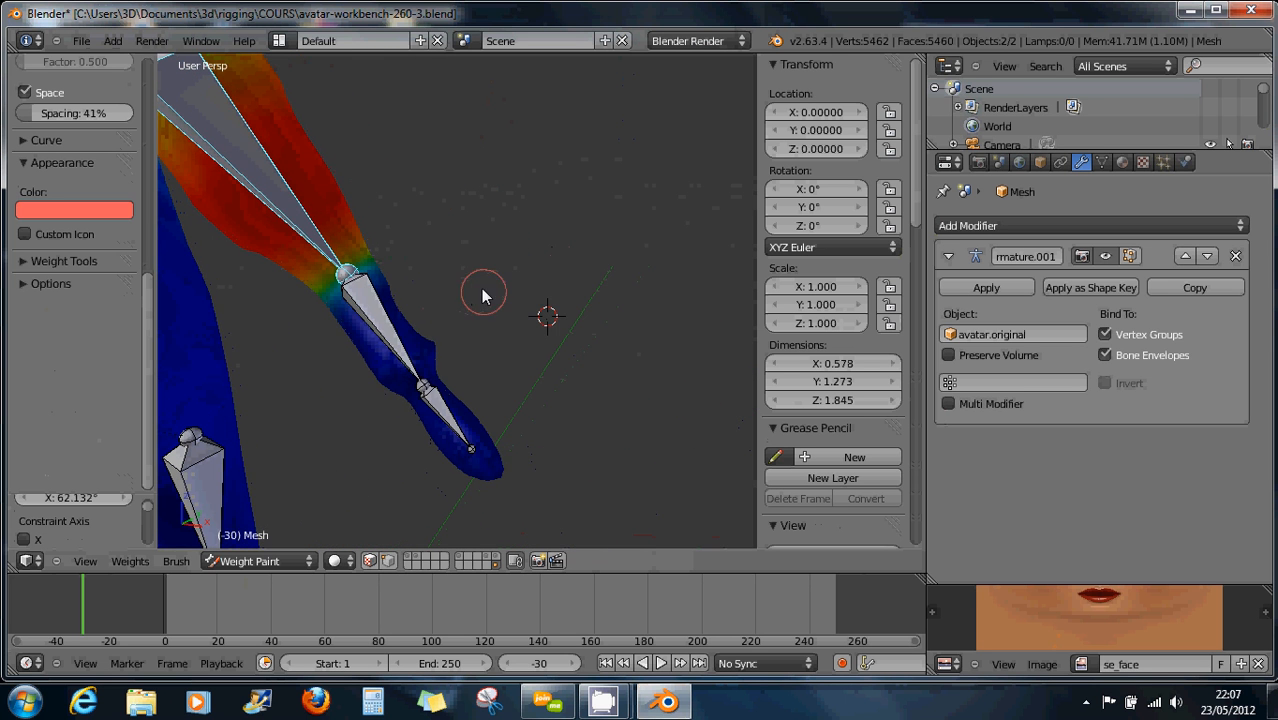
{"action": "right_click", "coordinate": [404, 347]}
{"action": "left_click_drag", "start_coordinate": [404, 347], "coordinate": [443, 386]}
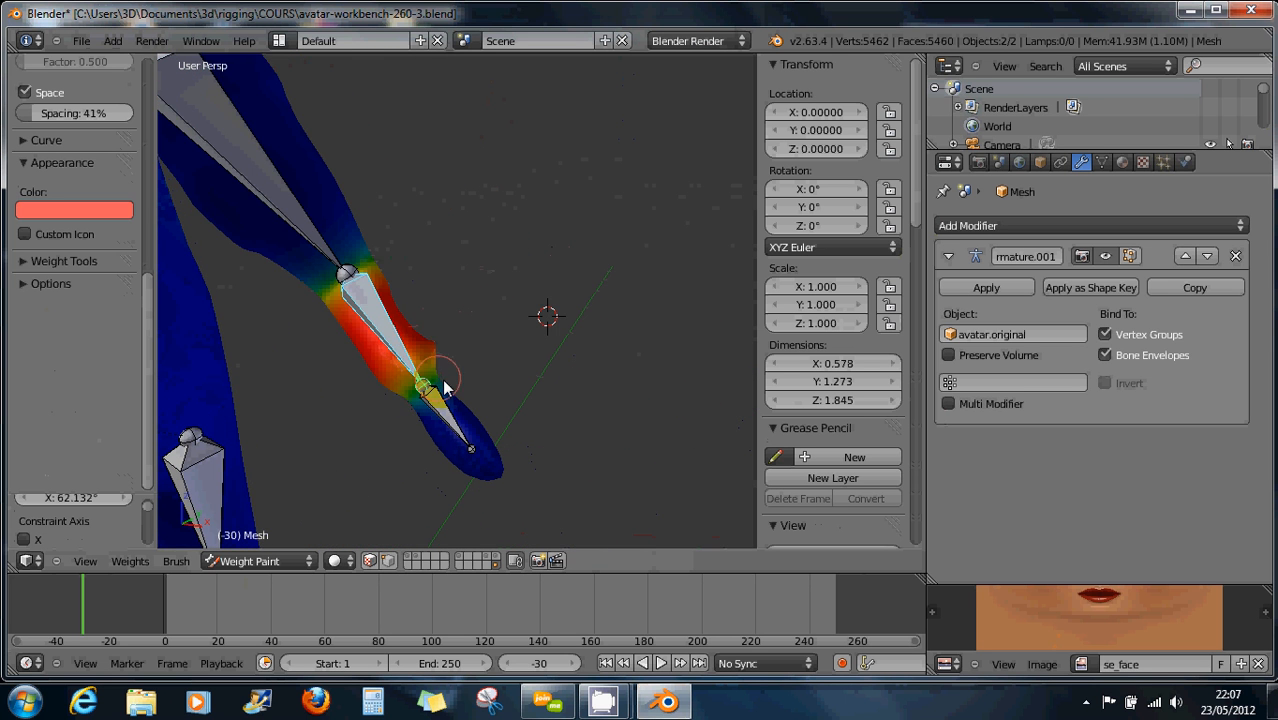
{"action": "middle_click_drag", "start_coordinate": [435, 395], "coordinate": [494, 354]}
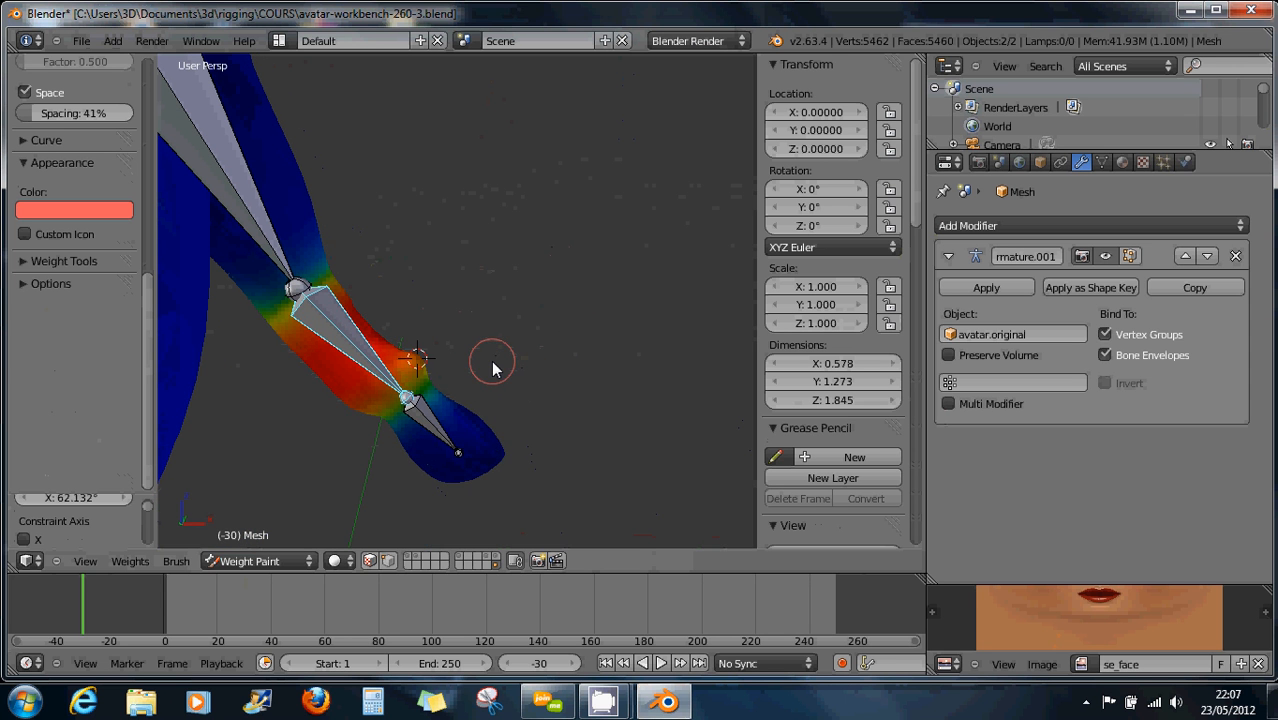
{"action": "key", "text": "r"}
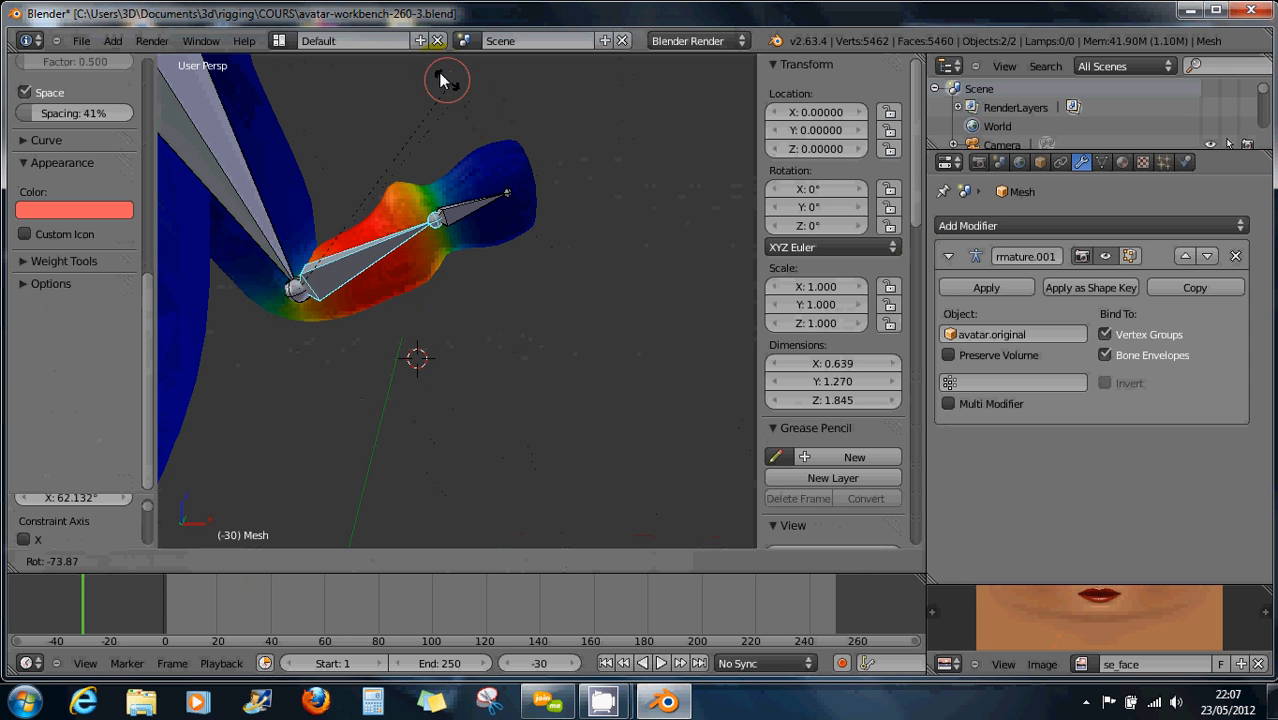
{"action": "left_click", "coordinate": [368, 117]}
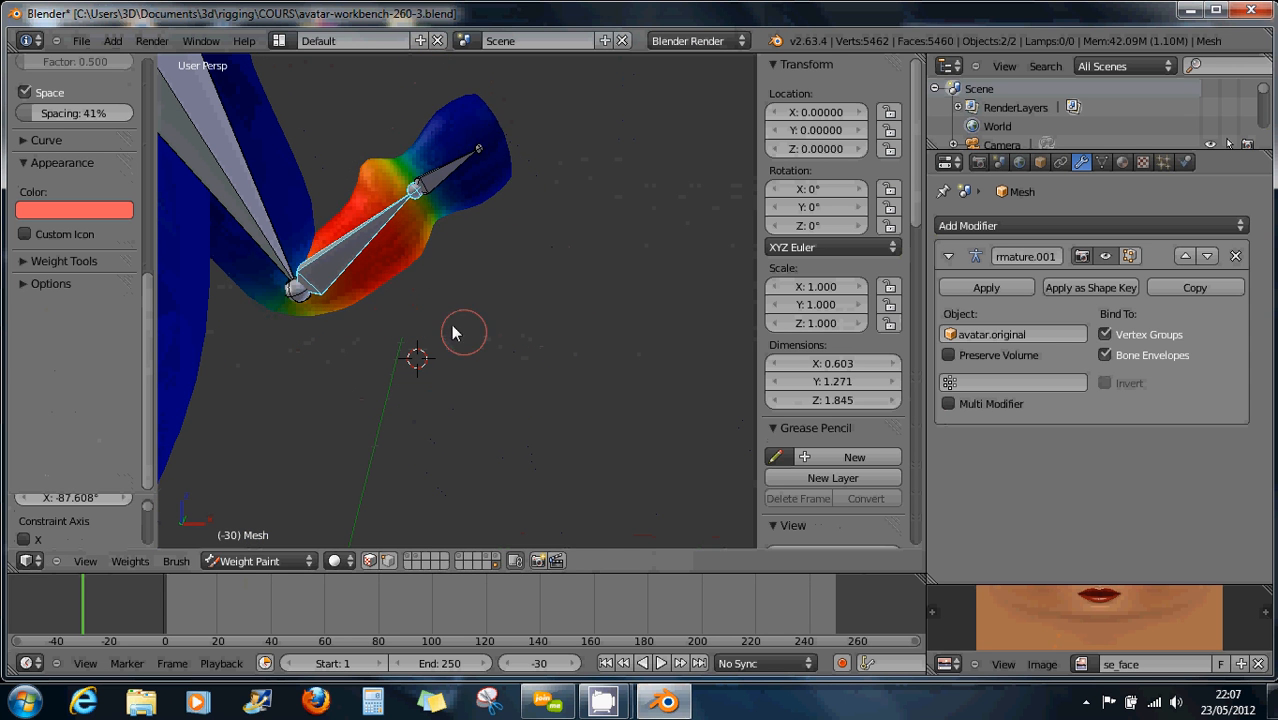
Turn on vertex selection masking, box-select a band of vertices on the side of the torso and inspect the masked mesh
{"action": "mouse_move", "coordinate": [459, 334]}
{"action": "middle_mouse_down"}
{"action": "mouse_move", "coordinate": [371, 240]}
{"action": "mouse_move", "coordinate": [322, 322]}
{"action": "mouse_move", "coordinate": [516, 311]}
{"action": "mouse_move", "coordinate": [345, 302]}
{"action": "mouse_move", "coordinate": [535, 292]}
{"action": "mouse_move", "coordinate": [441, 308]}
{"action": "middle_mouse_up"}
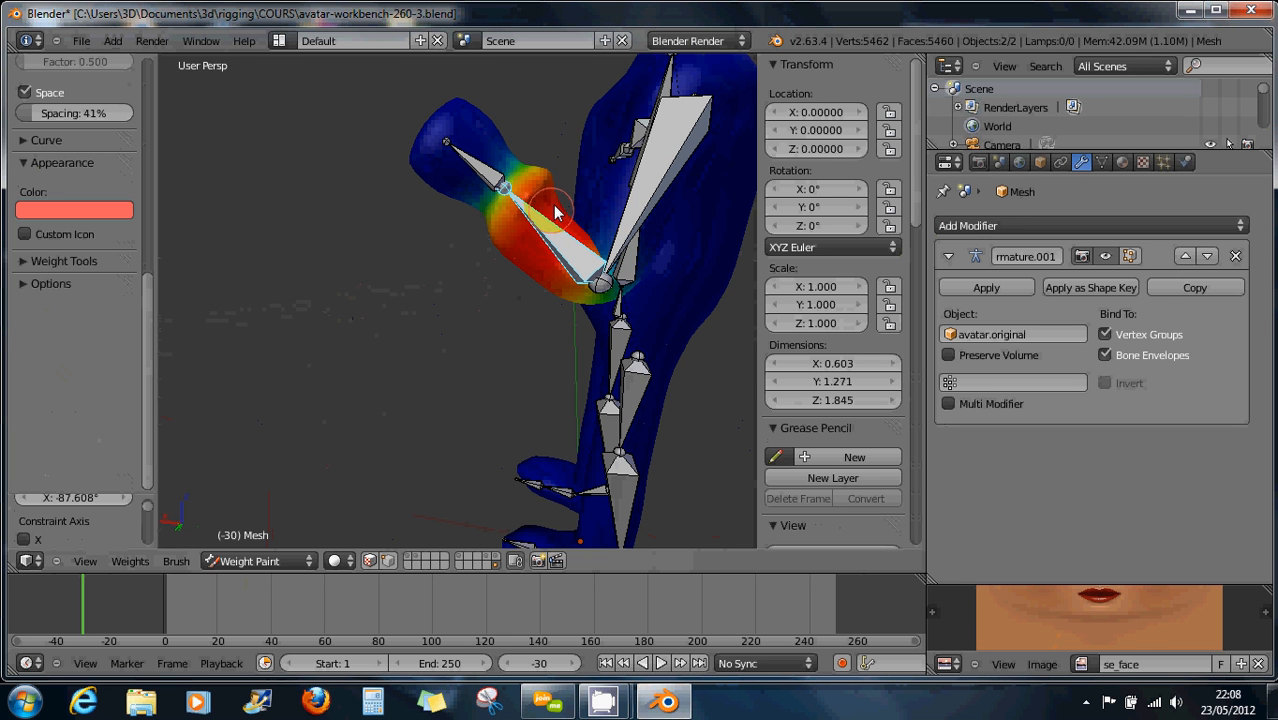
{"action": "mouse_move", "coordinate": [515, 270]}
{"action": "left_mouse_down"}
{"action": "mouse_move", "coordinate": [545, 218]}
{"action": "mouse_move", "coordinate": [501, 278]}
{"action": "mouse_move", "coordinate": [535, 235]}
{"action": "mouse_move", "coordinate": [585, 228]}
{"action": "mouse_move", "coordinate": [562, 216]}
{"action": "left_mouse_up"}
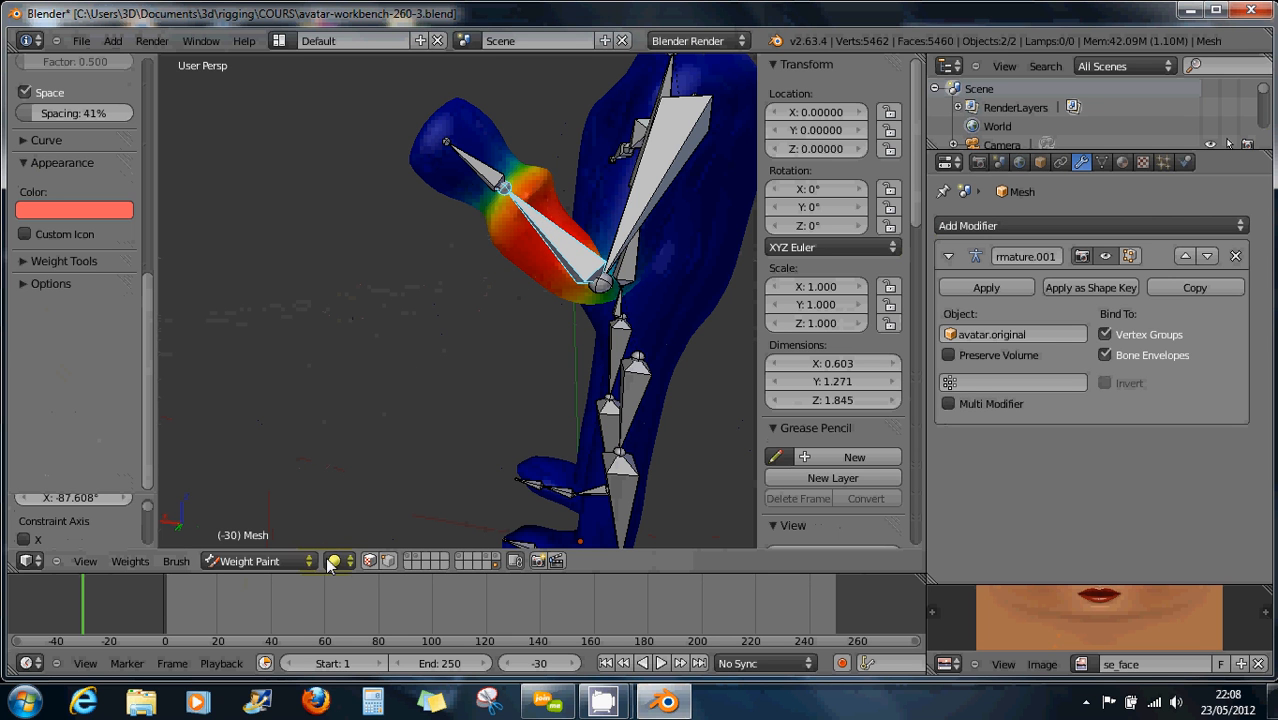
{"action": "left_click", "coordinate": [386, 560]}
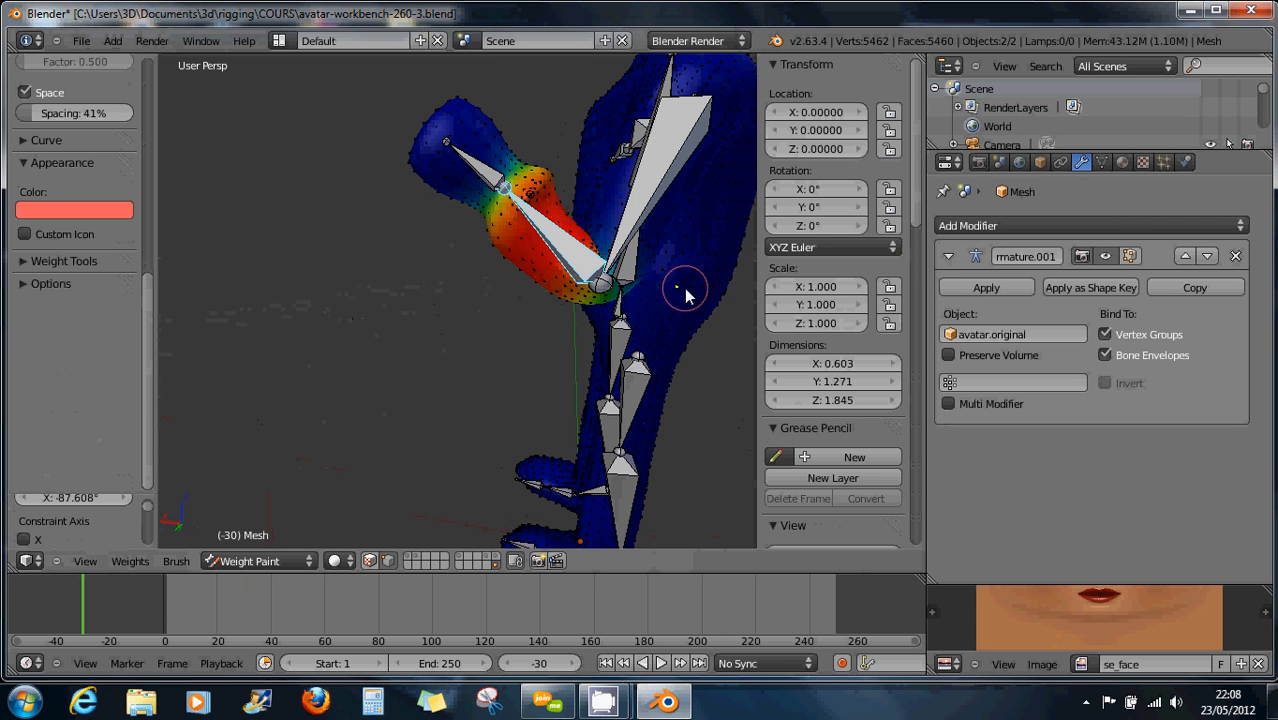
{"action": "key", "text": "b"}
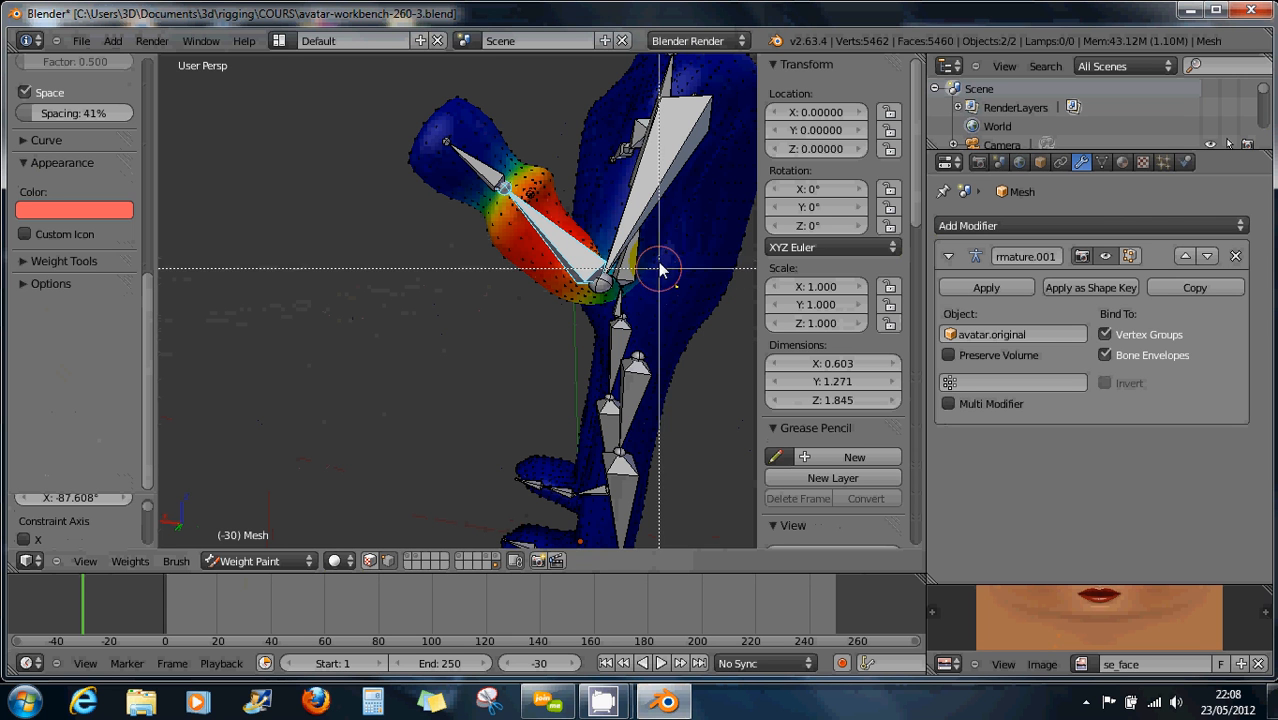
{"action": "left_click_drag", "start_coordinate": [662, 263], "coordinate": [736, 300]}
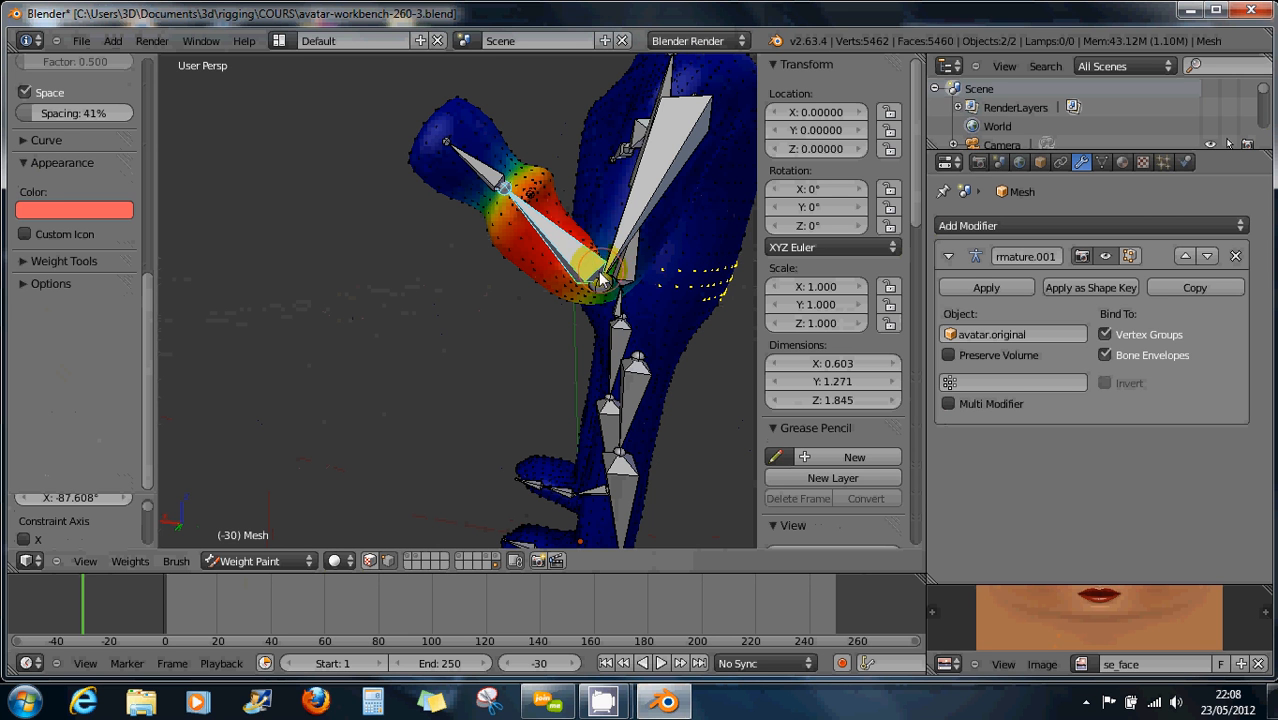
{"action": "middle_click_drag", "start_coordinate": [610, 255], "coordinate": [91, 287]}
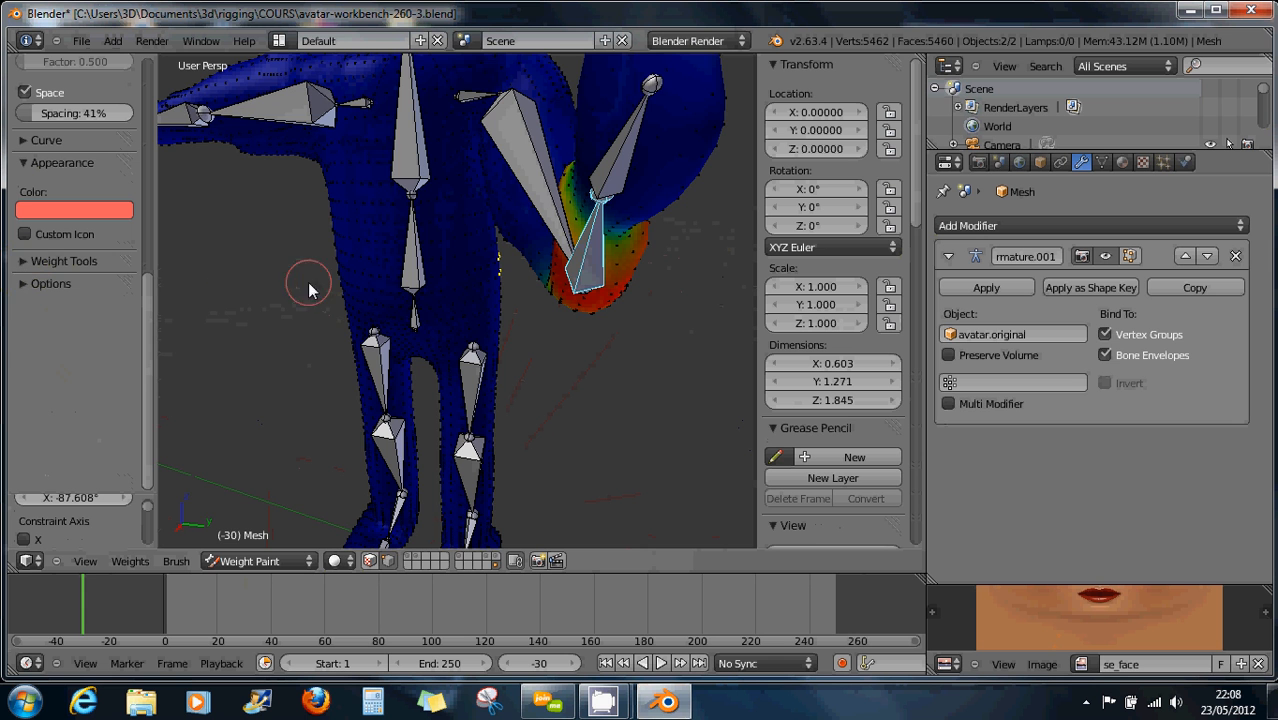
{"action": "middle_click_drag", "start_coordinate": [309, 290], "coordinate": [505, 305]}
{"action": "scroll", "coordinate": [506, 298], "scroll_direction": "up", "scroll_amount": 1}
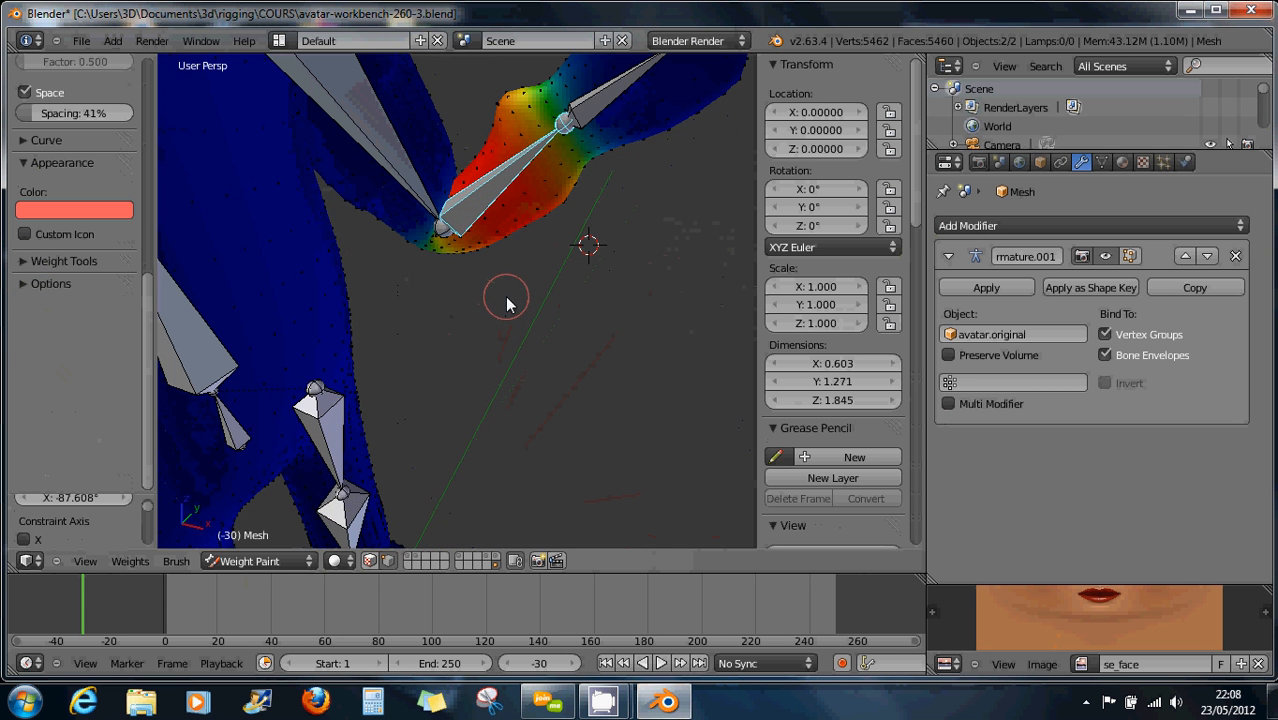
{"action": "middle_click_drag", "start_coordinate": [519, 228], "coordinate": [522, 199]}
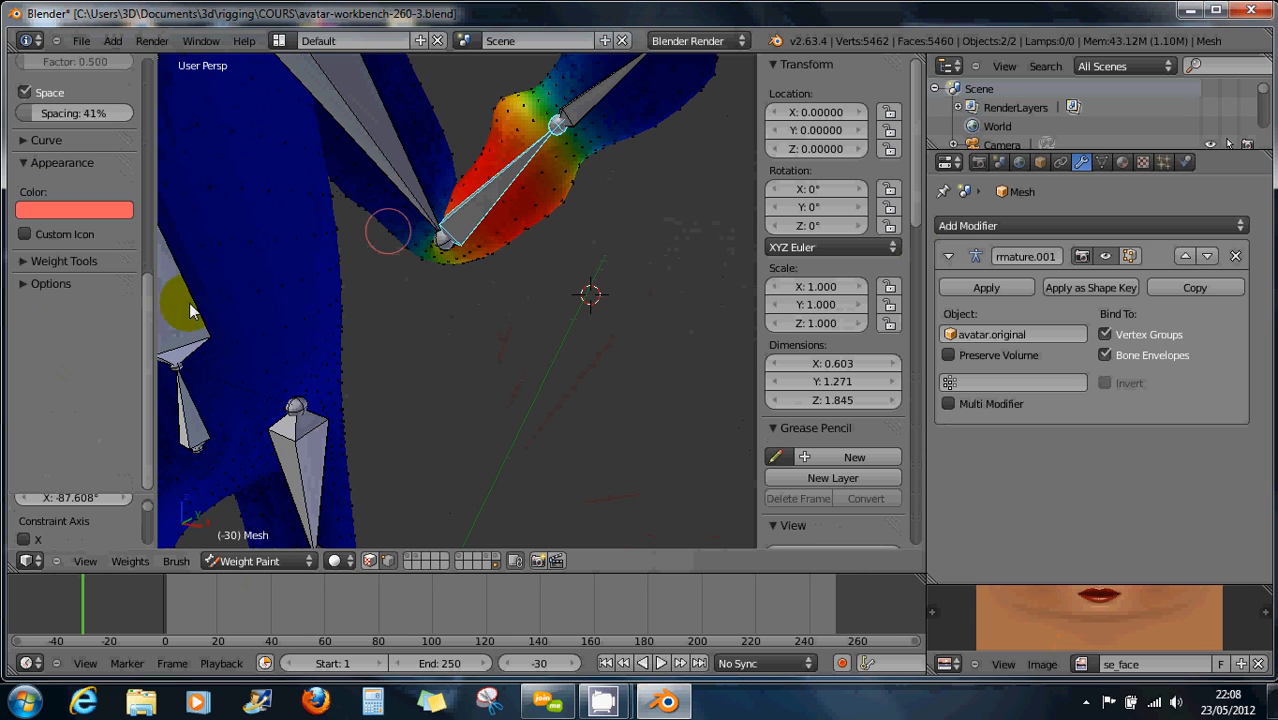
Bring up the Brush settings, turn off vertex selection masking and paint a light stroke over the bent forearm's underside
{"action": "left_click_drag", "start_coordinate": [152, 342], "coordinate": [145, 250]}
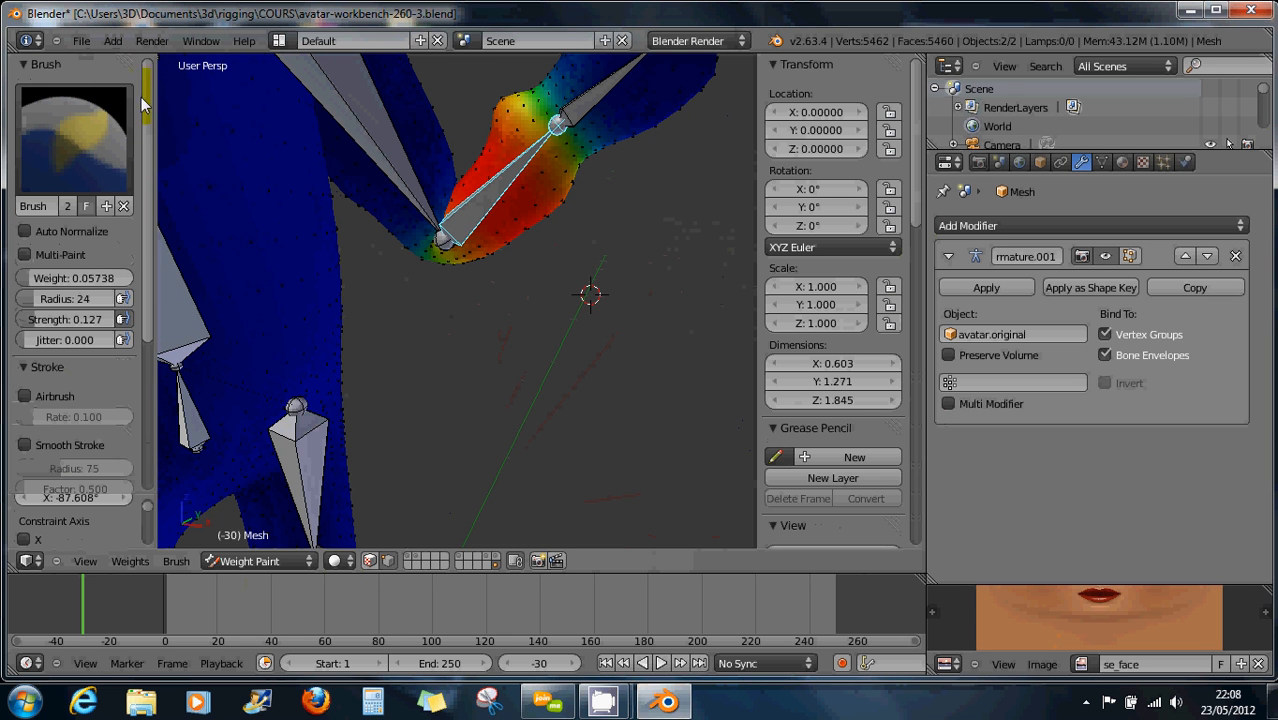
{"action": "left_click", "coordinate": [95, 160]}
{"action": "left_click", "coordinate": [62, 250]}
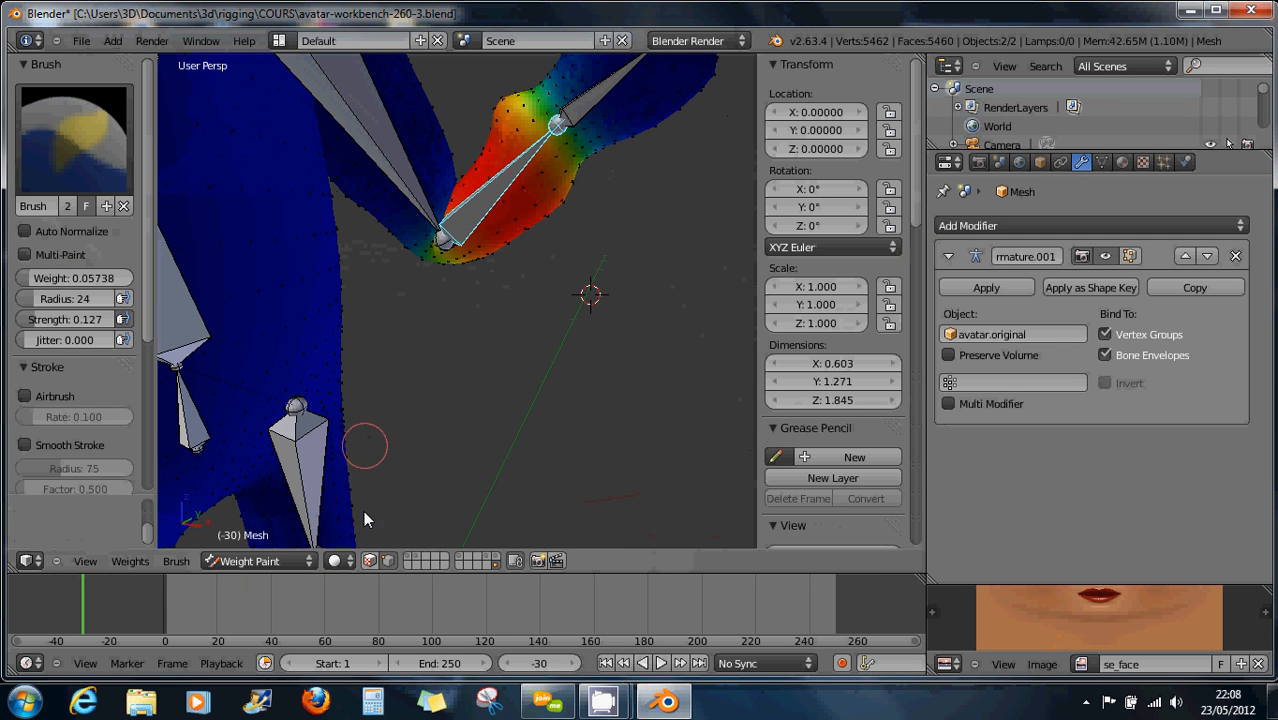
{"action": "left_click", "coordinate": [388, 562]}
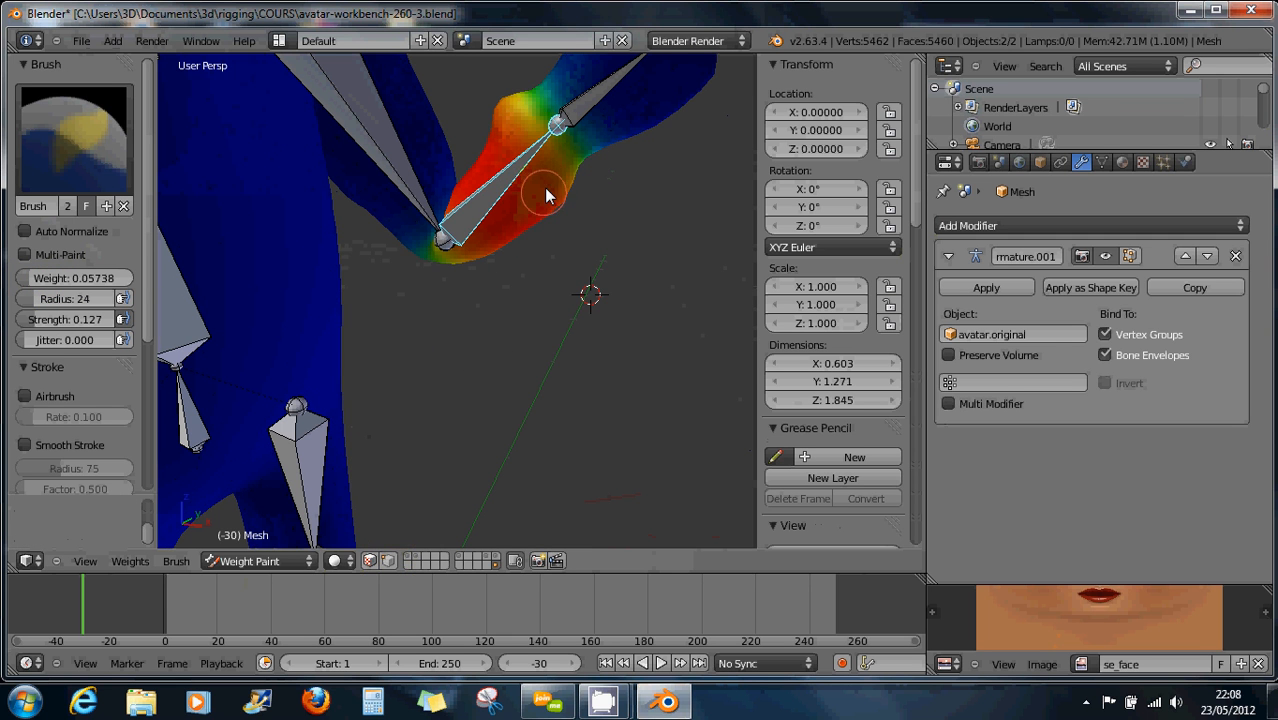
{"action": "mouse_move", "coordinate": [511, 218]}
{"action": "left_mouse_down"}
{"action": "mouse_move", "coordinate": [588, 143]}
{"action": "mouse_move", "coordinate": [543, 172]}
{"action": "mouse_move", "coordinate": [610, 122]}
{"action": "mouse_move", "coordinate": [505, 204]}
{"action": "left_mouse_up"}
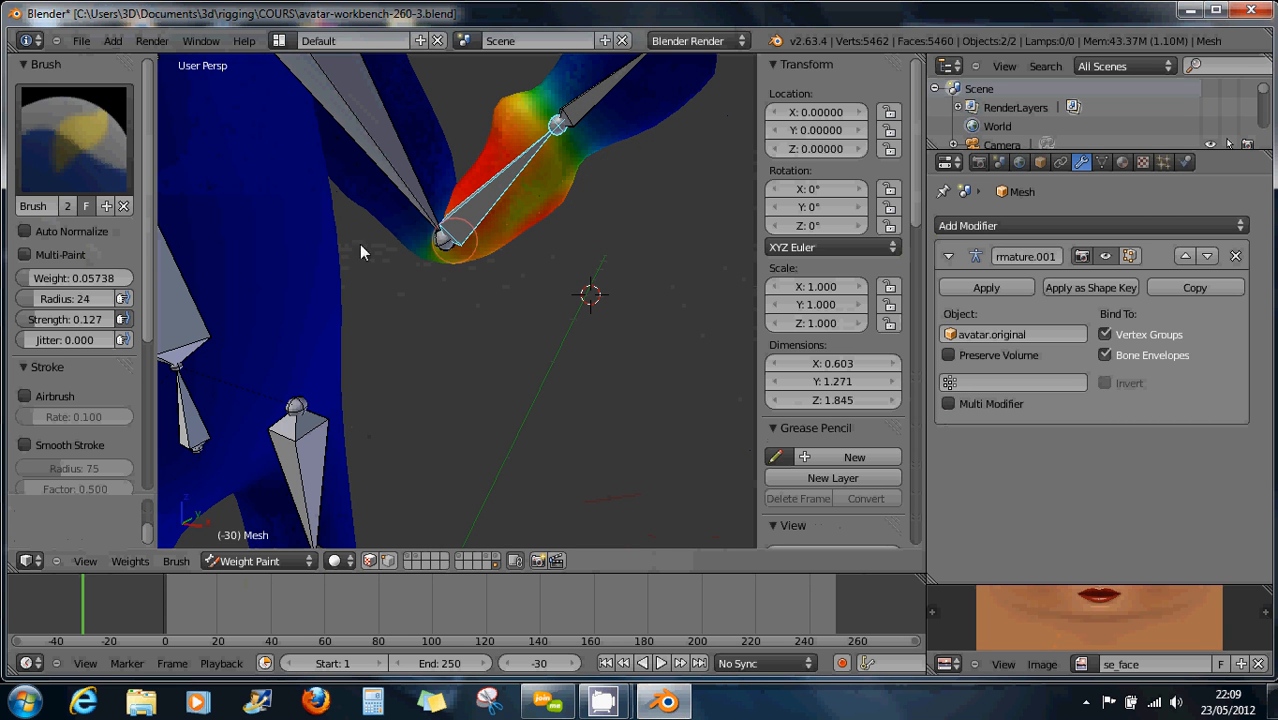
Set the brush strength to 0.716 and paint the low weight along the bent forearm from elbow to wrist
{"action": "left_click_drag", "start_coordinate": [70, 320], "coordinate": [88, 320]}
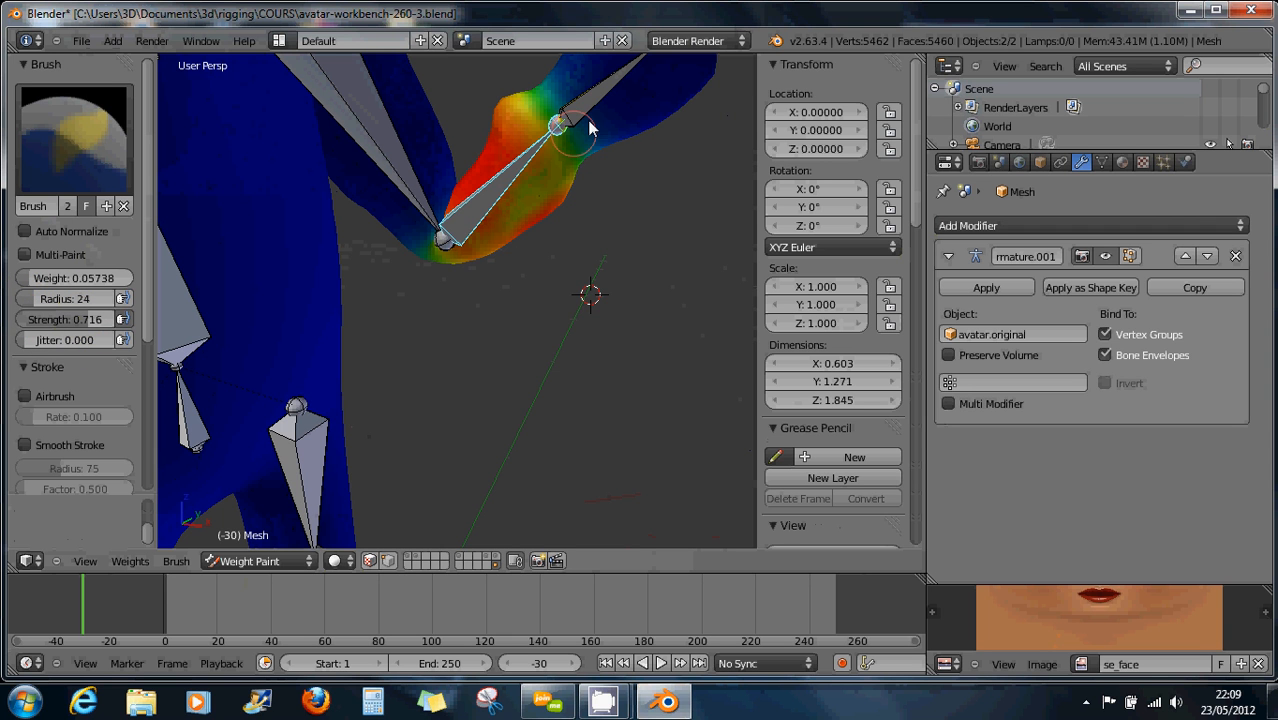
{"action": "mouse_move", "coordinate": [493, 245]}
{"action": "left_mouse_down"}
{"action": "mouse_move", "coordinate": [442, 234]}
{"action": "mouse_move", "coordinate": [530, 211]}
{"action": "mouse_move", "coordinate": [575, 150]}
{"action": "mouse_move", "coordinate": [528, 205]}
{"action": "mouse_move", "coordinate": [475, 175]}
{"action": "mouse_move", "coordinate": [550, 113]}
{"action": "mouse_move", "coordinate": [555, 148]}
{"action": "left_mouse_up"}
{"action": "mouse_move", "coordinate": [533, 191]}
{"action": "middle_mouse_down"}
{"action": "mouse_move", "coordinate": [551, 243]}
{"action": "mouse_move", "coordinate": [522, 248]}
{"action": "mouse_move", "coordinate": [503, 222]}
{"action": "mouse_move", "coordinate": [513, 208]}
{"action": "middle_mouse_up"}
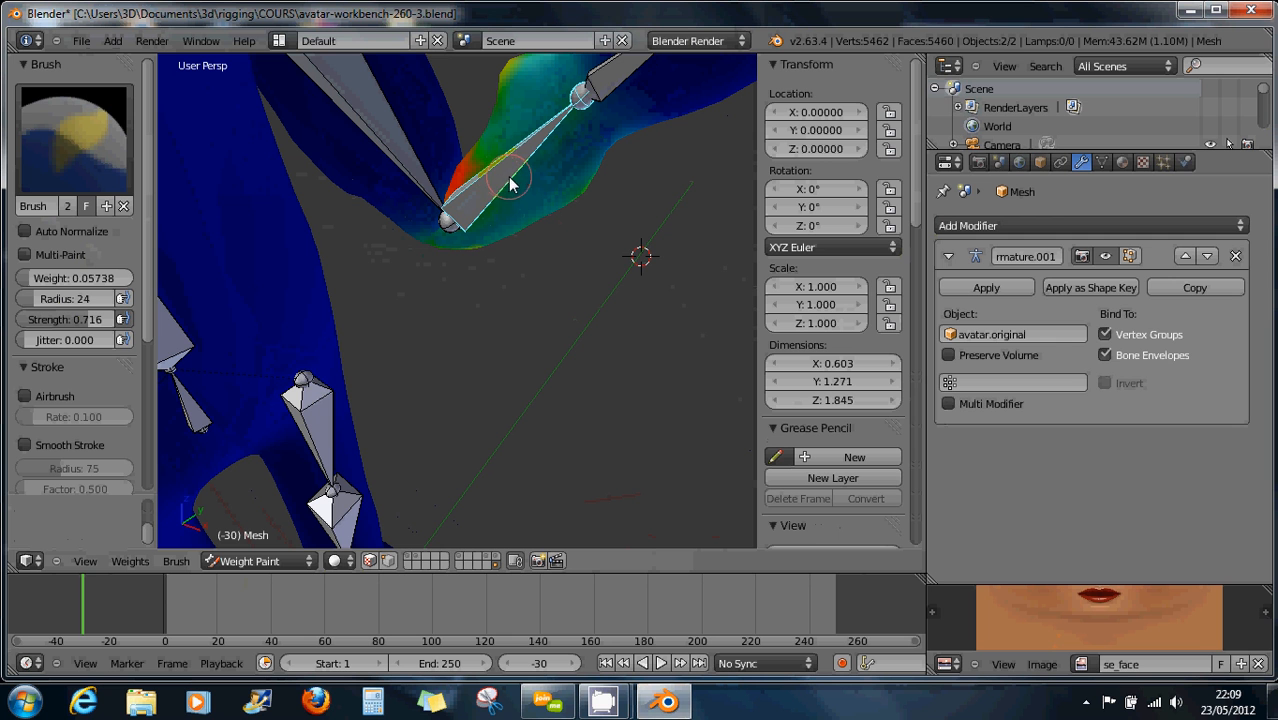
Select all of the armature's bones and clear their rotations to restore the rest pose
{"action": "key", "text": "a"}
{"action": "key", "text": "a"}
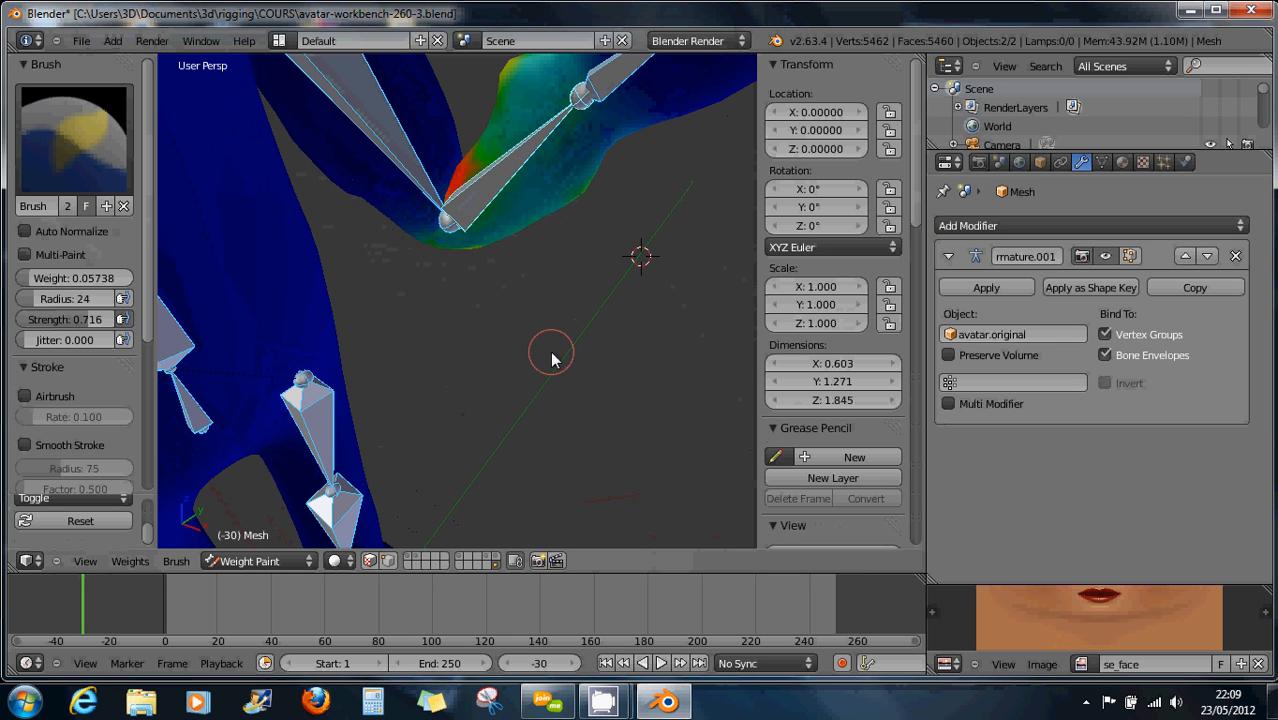
{"action": "key", "text": "ctrl+z"}
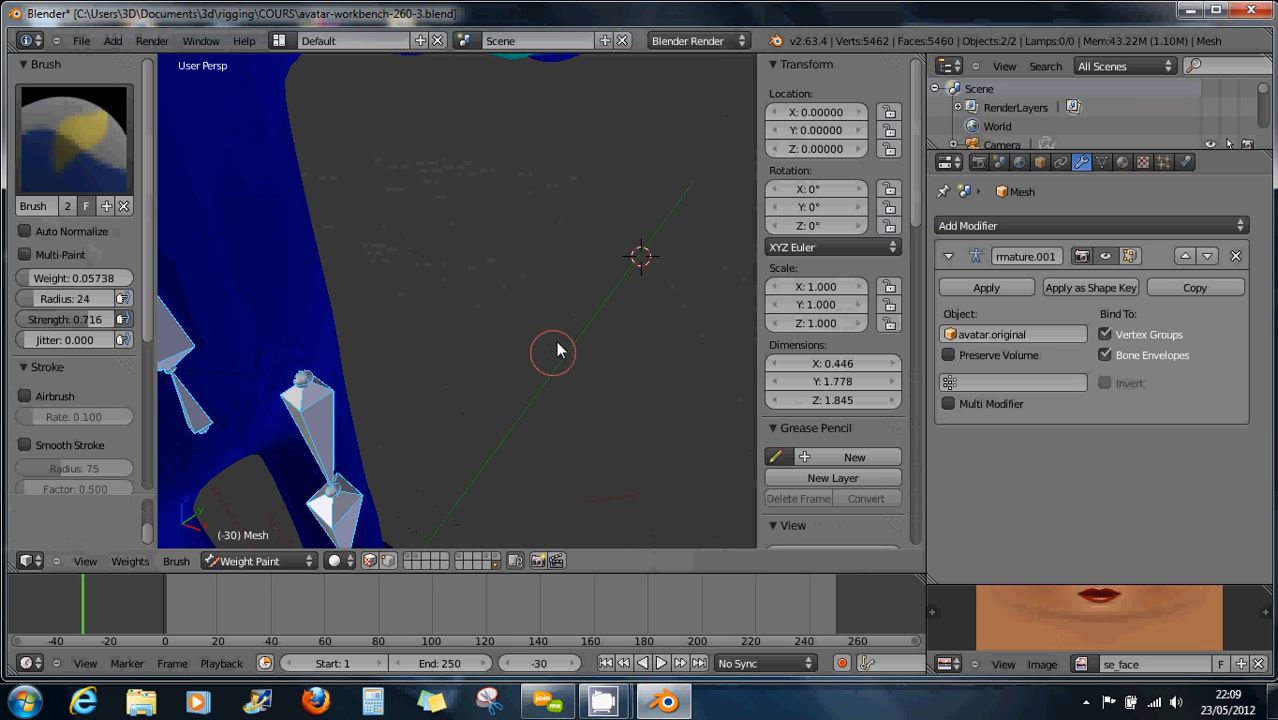
Select the forearm bone and paint the low weight on the straightened forearm near the wrist
{"action": "scroll", "coordinate": [565, 290], "scroll_direction": "down", "scroll_amount": 4}
{"action": "middle_click_drag", "start_coordinate": [576, 236], "coordinate": [420, 300], "text": "shift"}
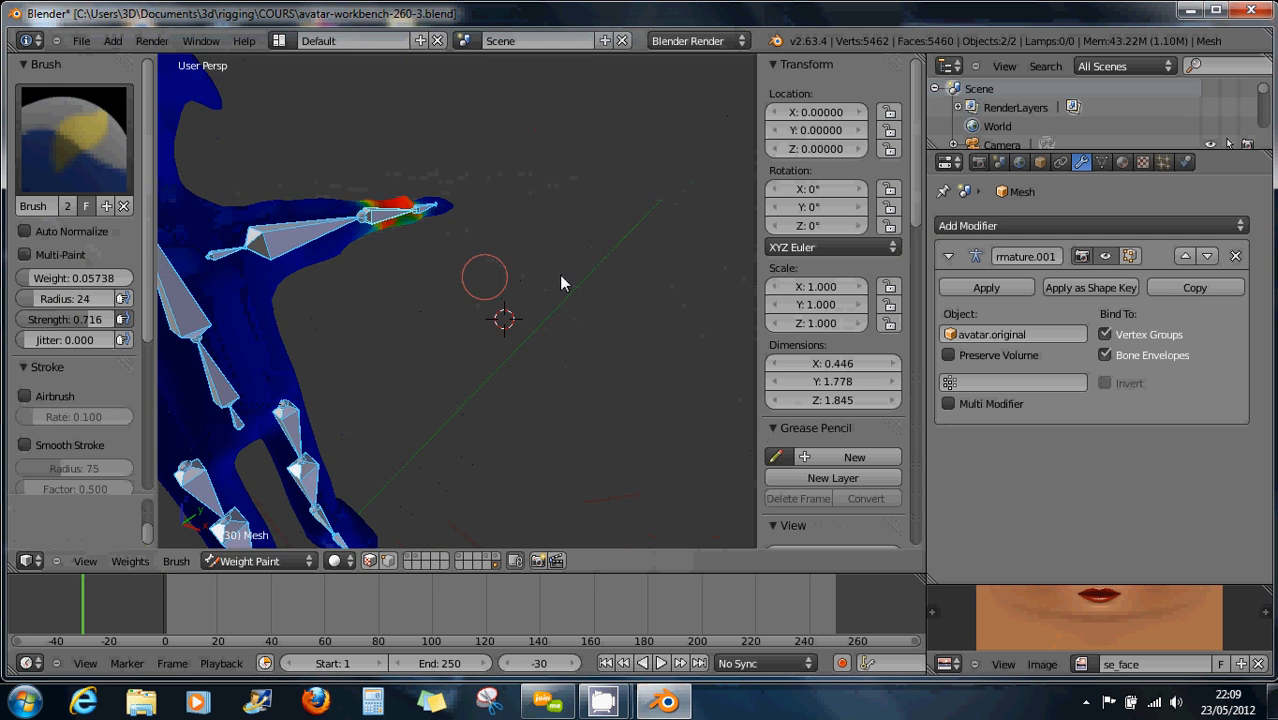
{"action": "middle_click_drag", "start_coordinate": [561, 283], "coordinate": [414, 291]}
{"action": "middle_click_drag", "start_coordinate": [499, 257], "coordinate": [565, 375], "text": "shift"}
{"action": "scroll", "coordinate": [505, 332], "scroll_direction": "up", "scroll_amount": 3}
{"action": "scroll", "coordinate": [506, 326], "scroll_direction": "up", "scroll_amount": 2}
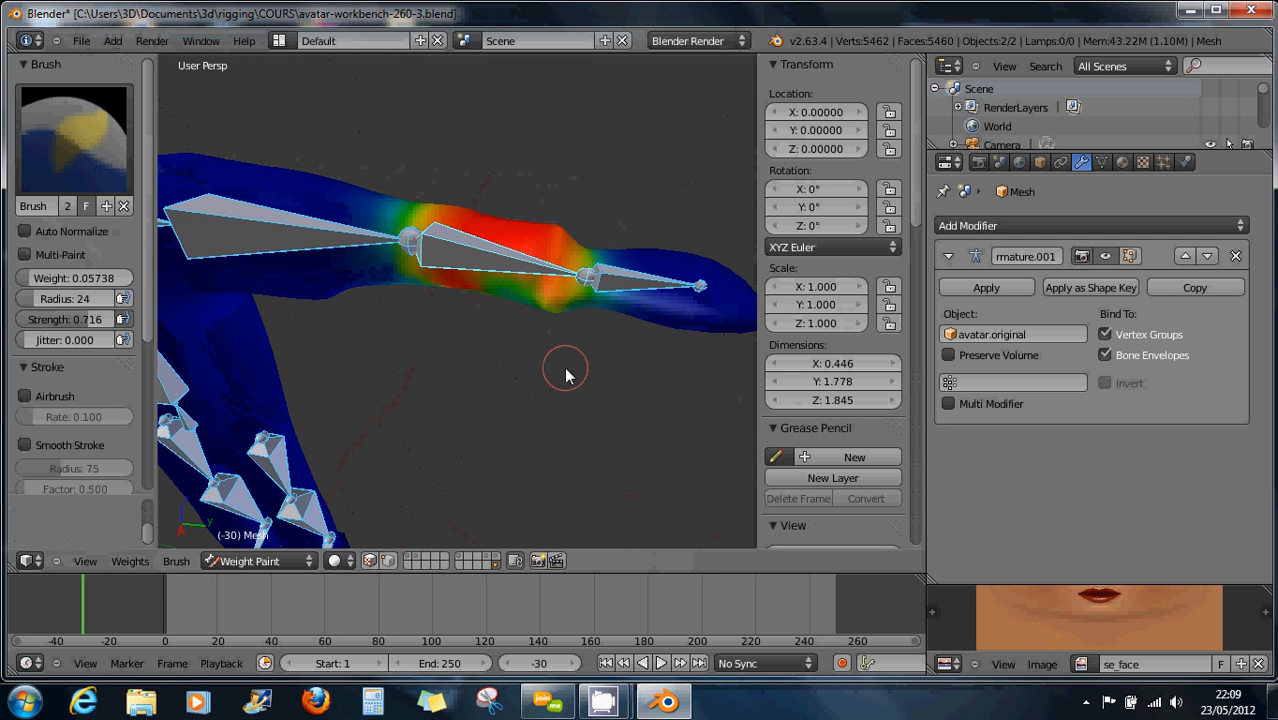
{"action": "mouse_move", "coordinate": [513, 270]}
{"action": "left_mouse_down"}
{"action": "mouse_move", "coordinate": [530, 255]}
{"action": "mouse_move", "coordinate": [560, 281]}
{"action": "mouse_move", "coordinate": [551, 262]}
{"action": "mouse_move", "coordinate": [545, 275]}
{"action": "left_mouse_up"}
{"action": "middle_click_drag", "start_coordinate": [491, 300], "coordinate": [453, 262]}
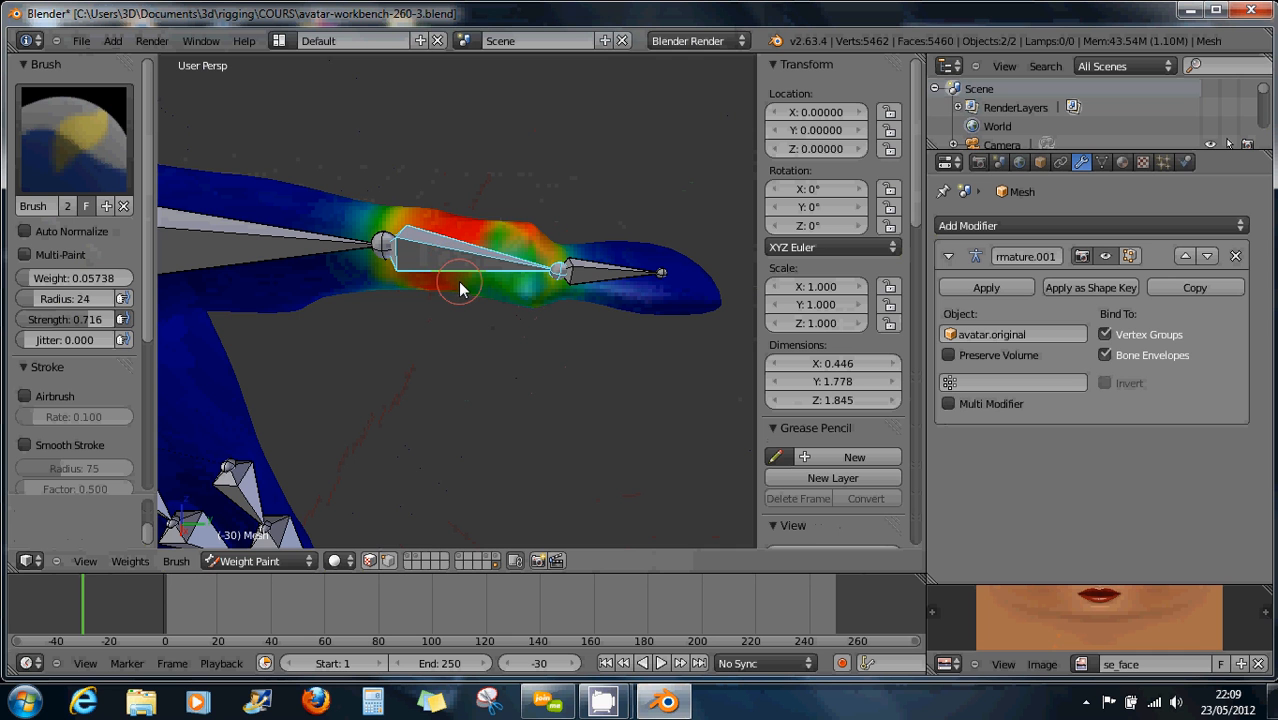
Switch the mesh to Object Mode, select the armature's left forearm bone and examine its Specials commands for a weight assignment option
{"action": "key", "text": "w"}
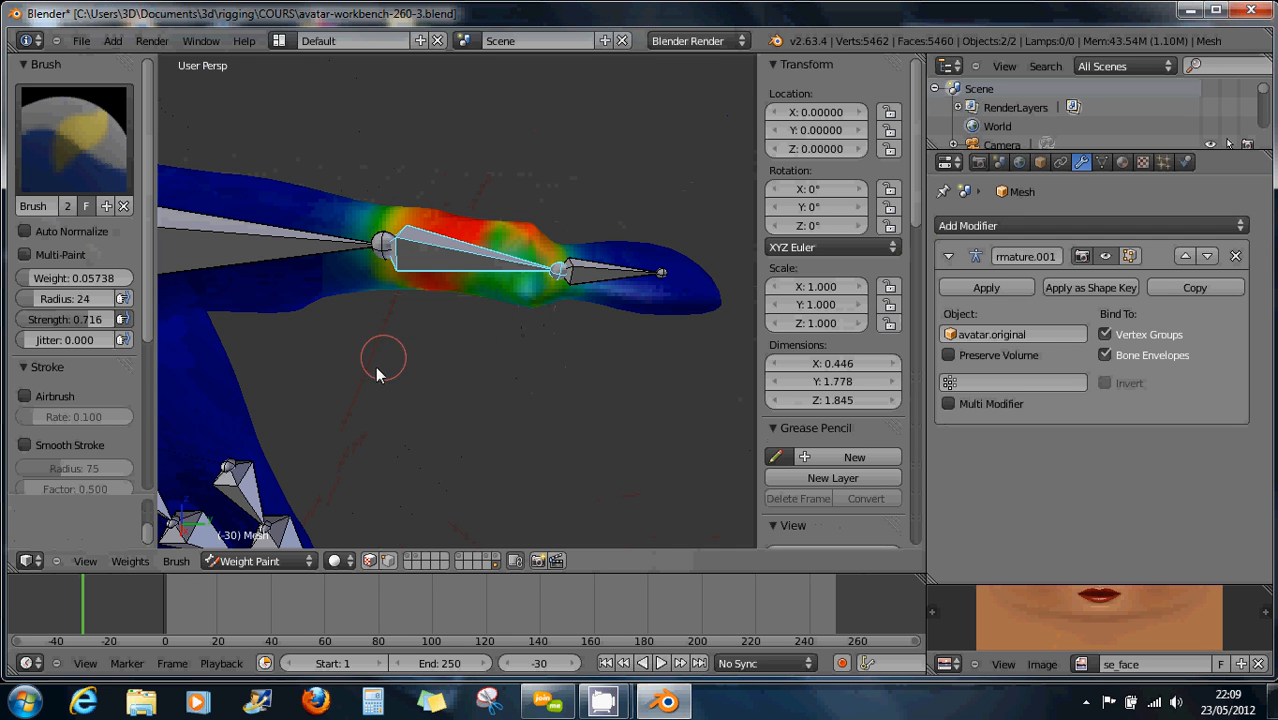
{"action": "left_click", "coordinate": [244, 561]}
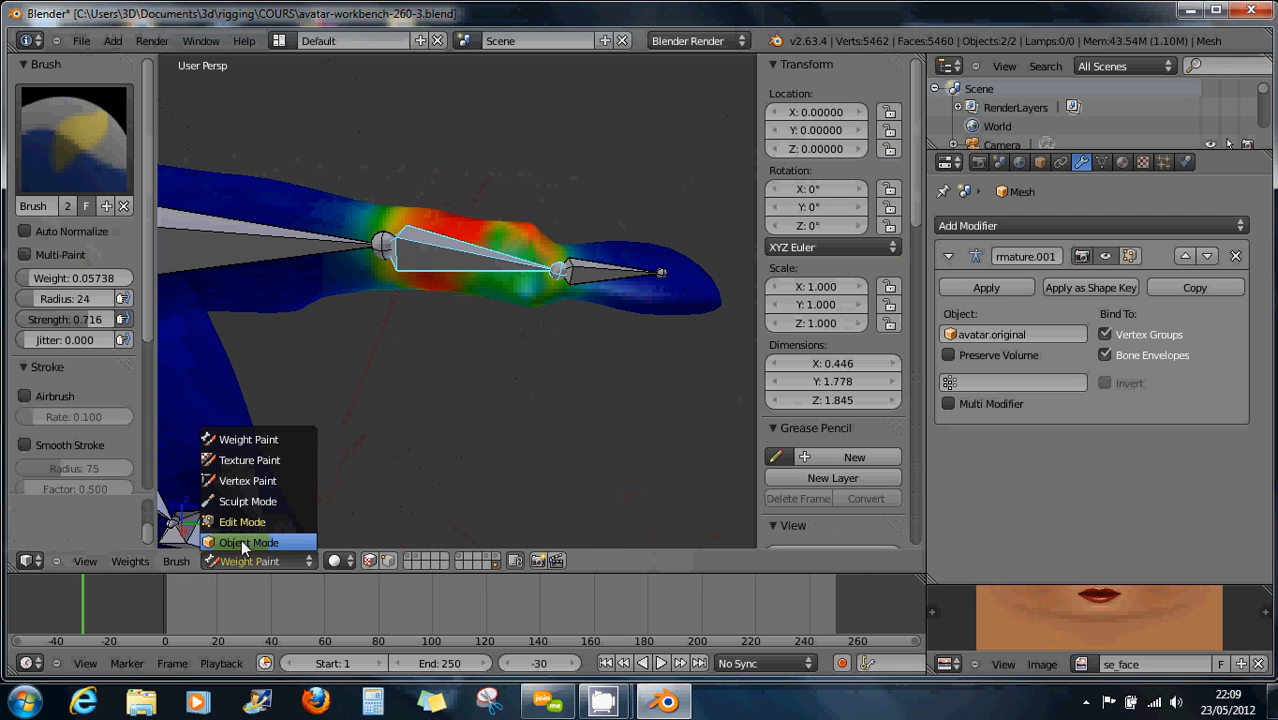
{"action": "left_click", "coordinate": [241, 541]}
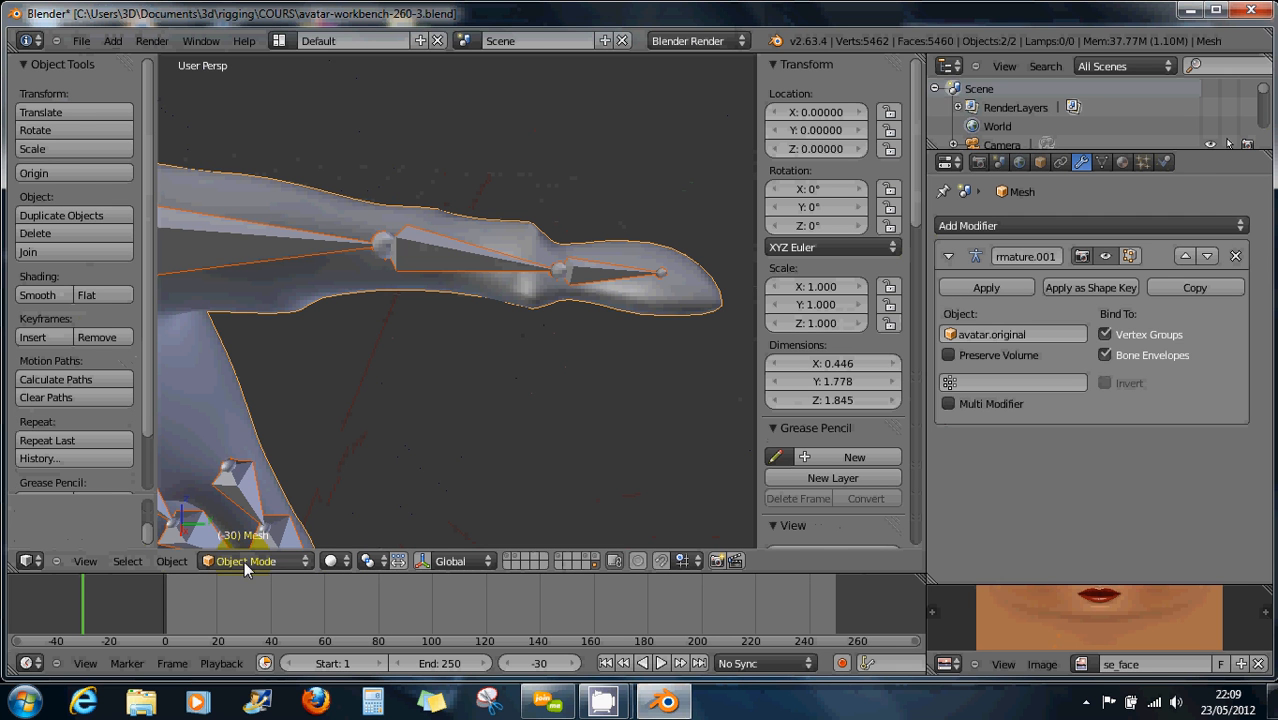
{"action": "right_click", "coordinate": [431, 253]}
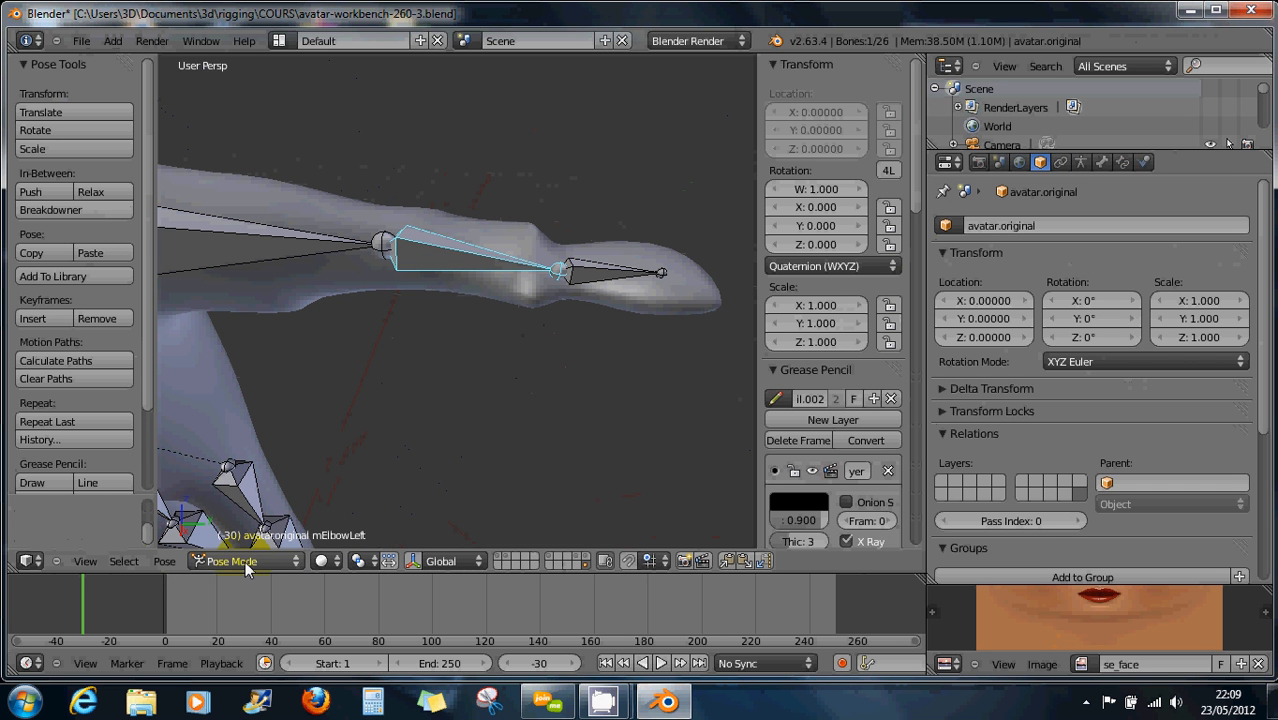
{"action": "left_click", "coordinate": [479, 258]}
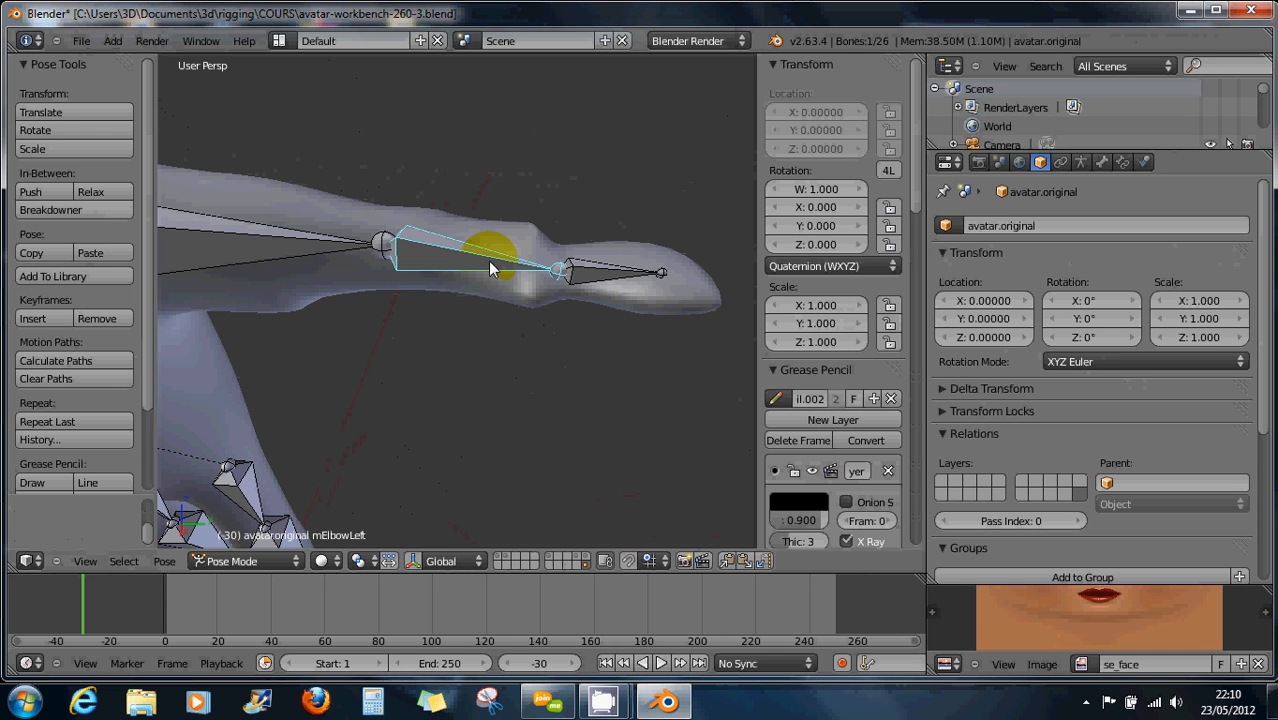
{"action": "key", "text": "w"}
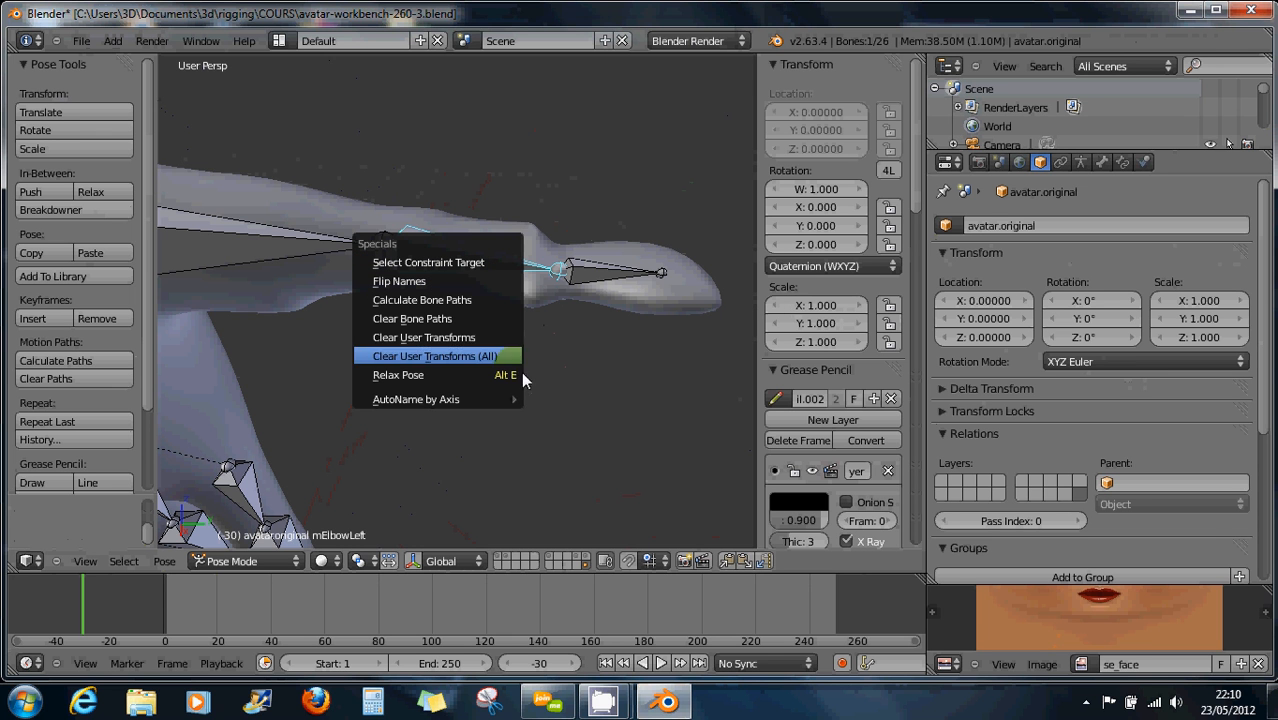
{"action": "mouse_move", "coordinate": [518, 402]}
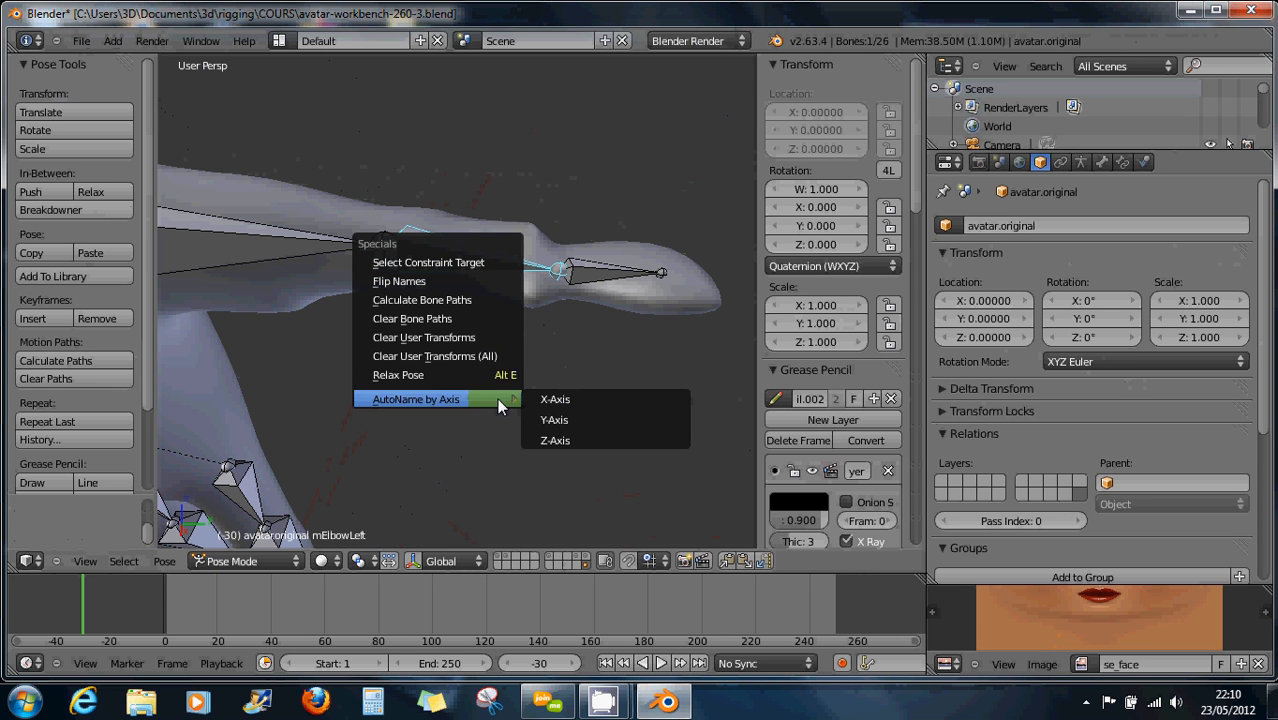
{"action": "left_click", "coordinate": [504, 258]}
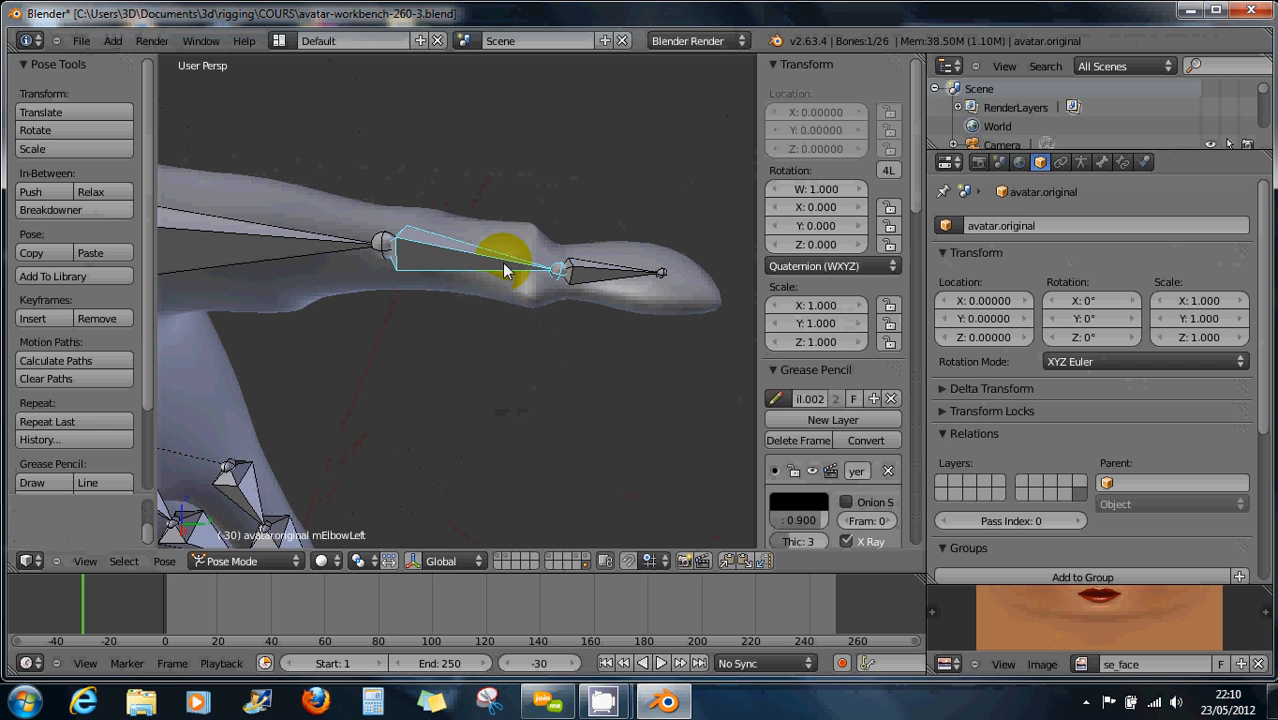
Check the mesh in Object Mode for a Specials command, and examine the forearm bone's Specials once more
{"action": "left_click", "coordinate": [492, 238]}
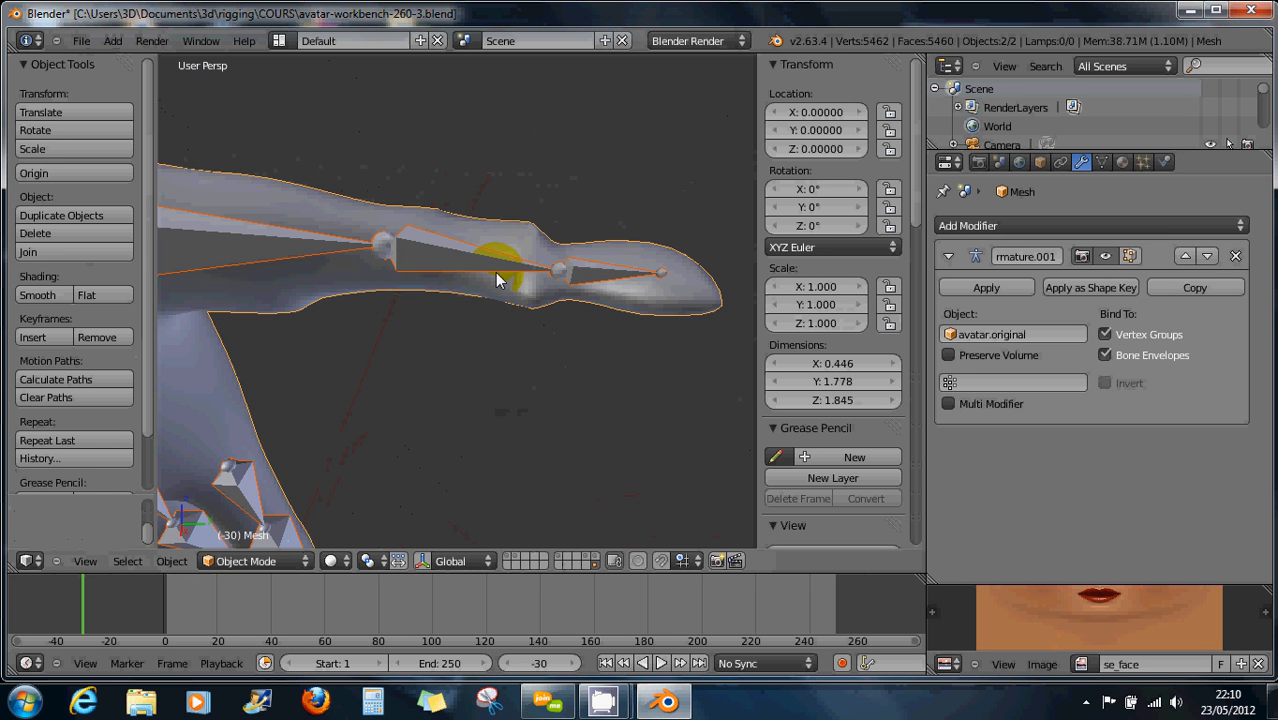
{"action": "key", "text": "w"}
{"action": "left_click", "coordinate": [470, 369]}
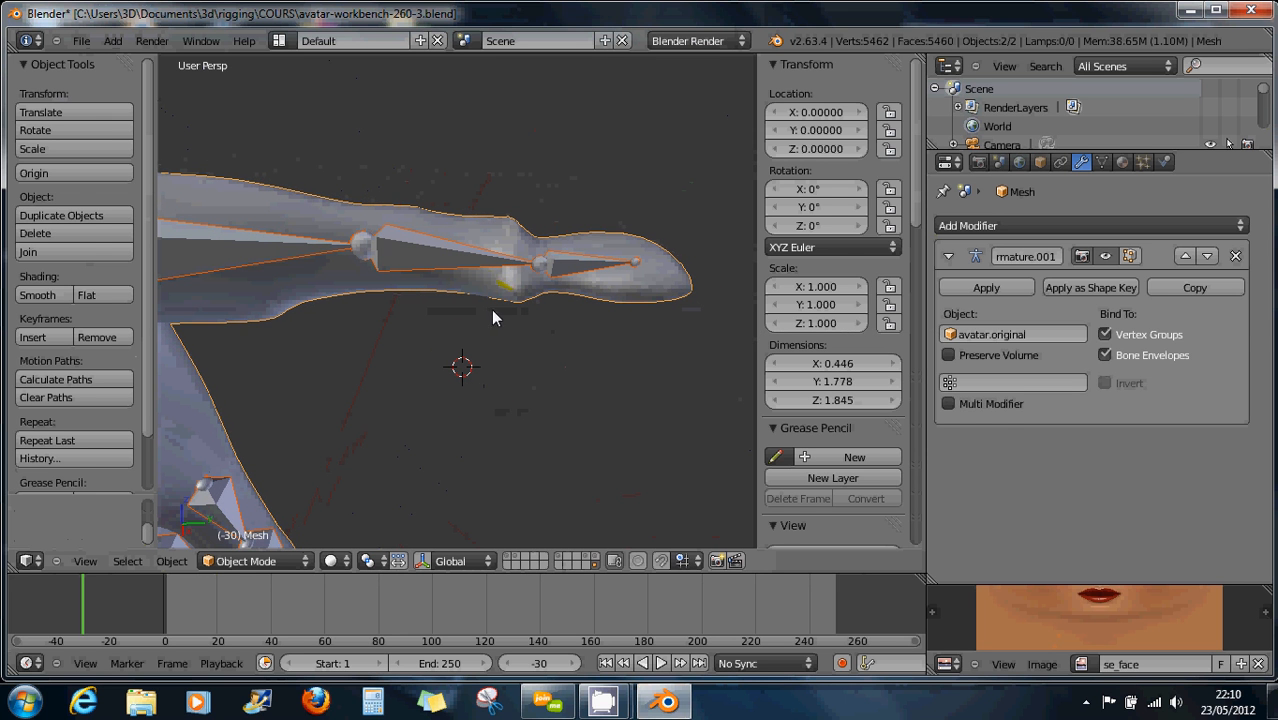
{"action": "right_click", "coordinate": [460, 258]}
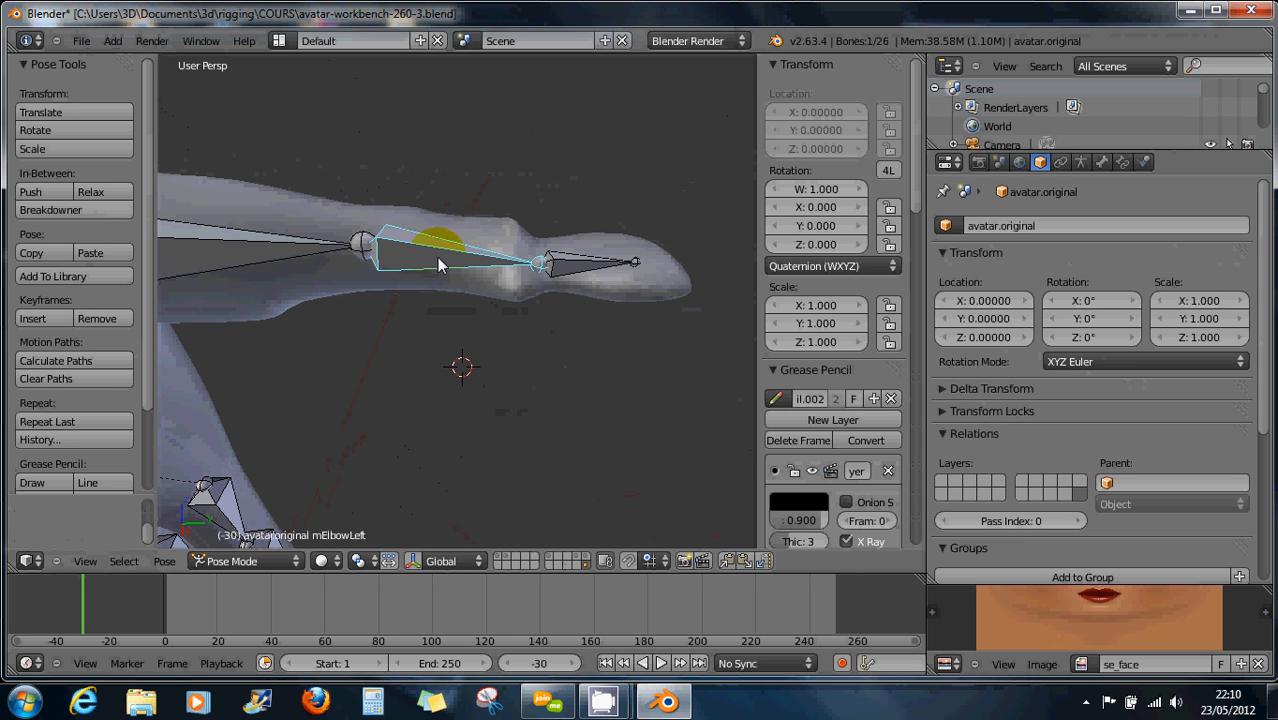
{"action": "key", "text": "w"}
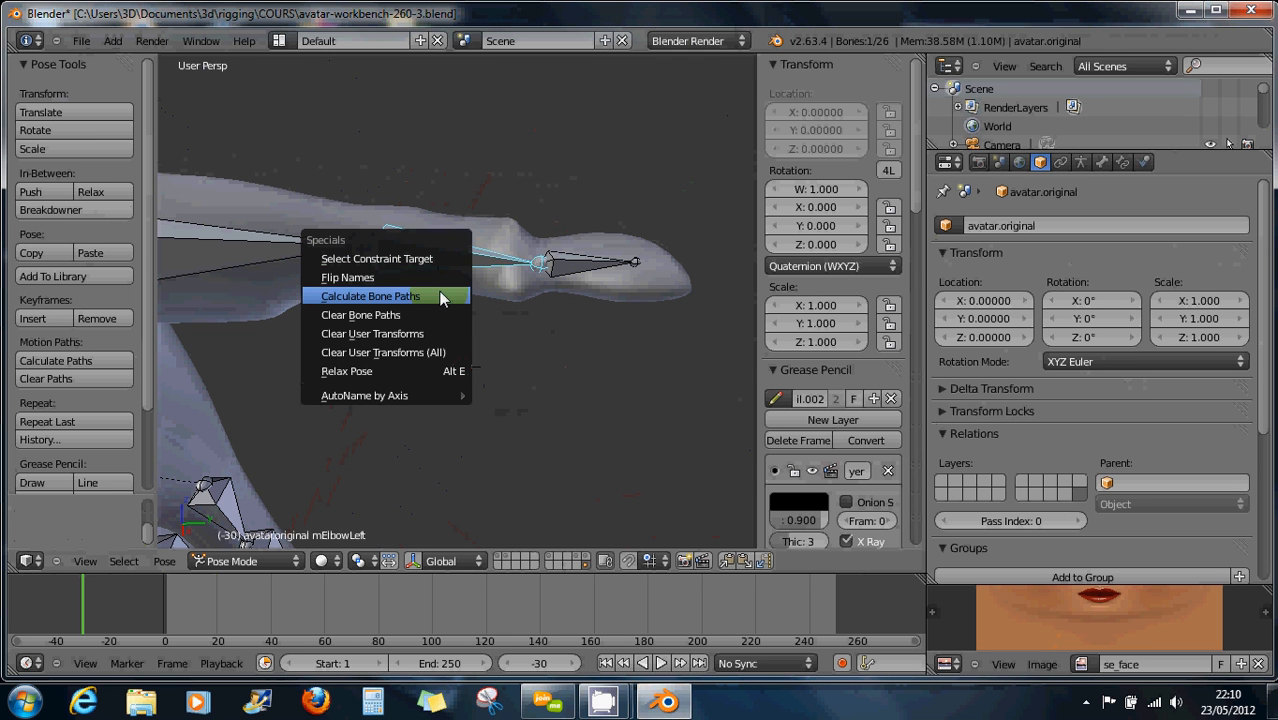
{"action": "right_click", "coordinate": [569, 267]}
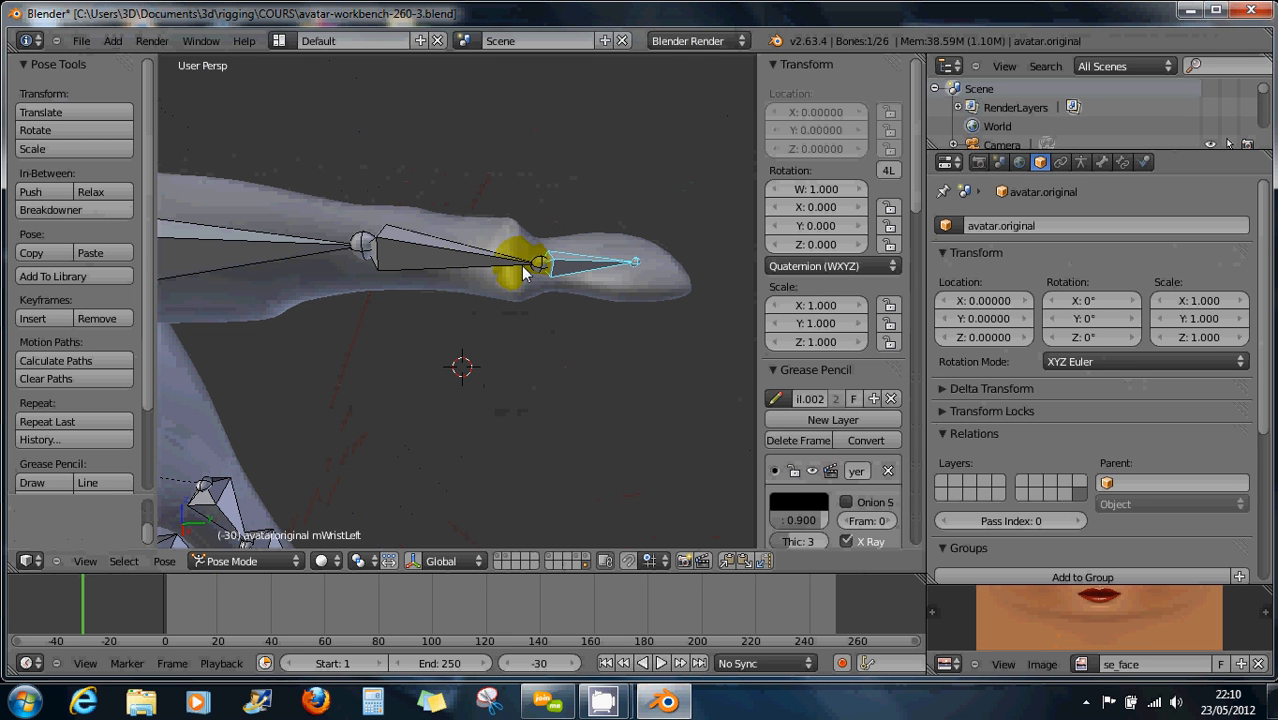
{"action": "right_click", "coordinate": [457, 269]}
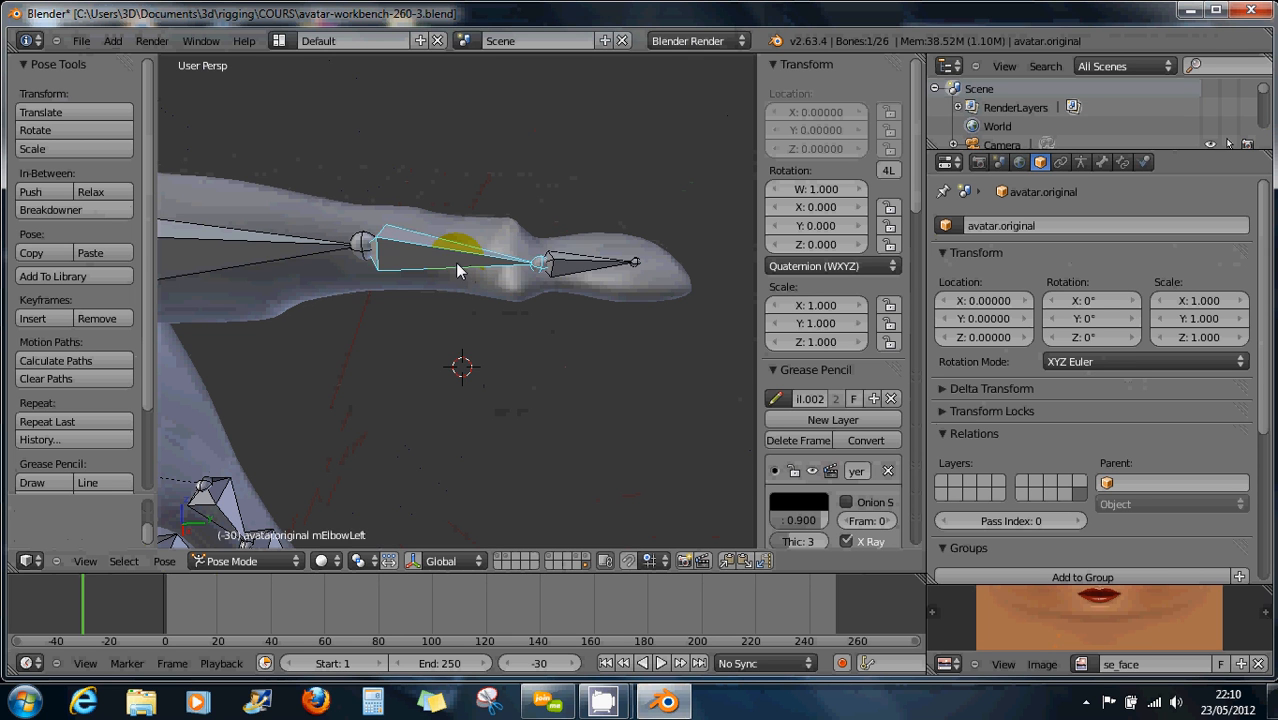
Return the mesh to Weight Paint mode and assign the forearm bone's weights automatically from bones
{"action": "left_click", "coordinate": [265, 561]}
{"action": "right_click", "coordinate": [473, 238]}
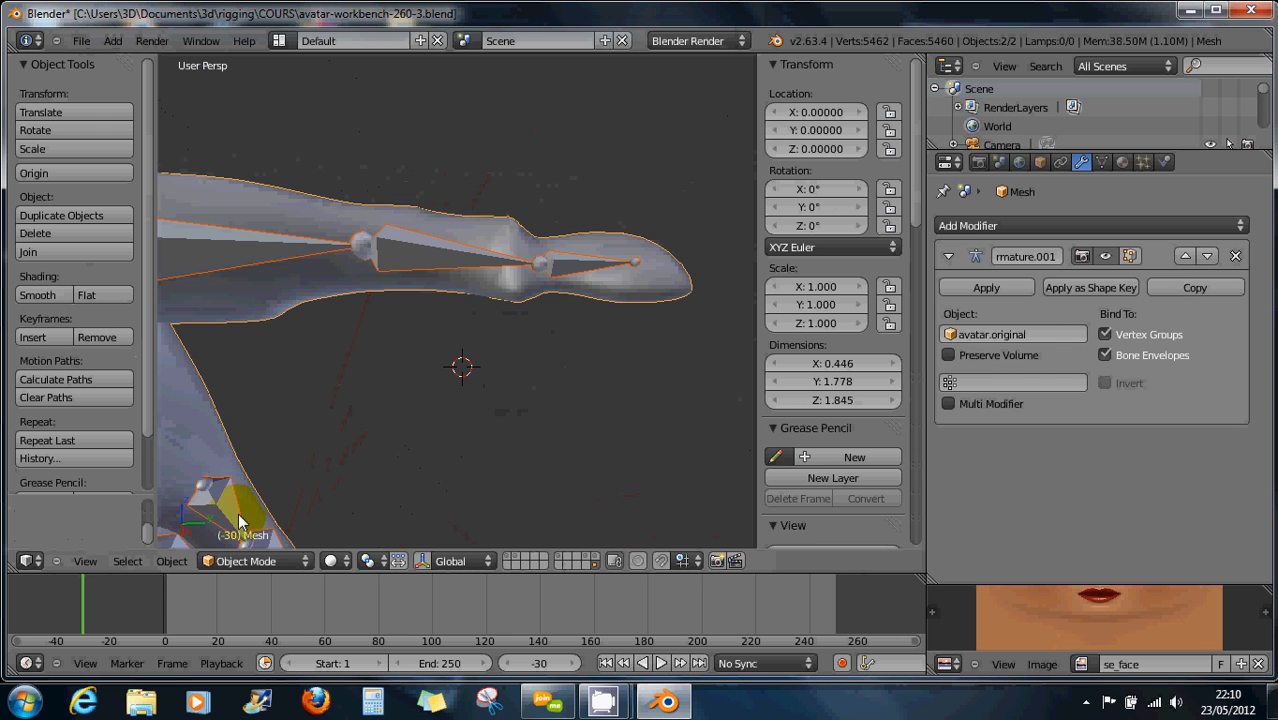
{"action": "left_click", "coordinate": [242, 561]}
{"action": "left_click", "coordinate": [245, 440]}
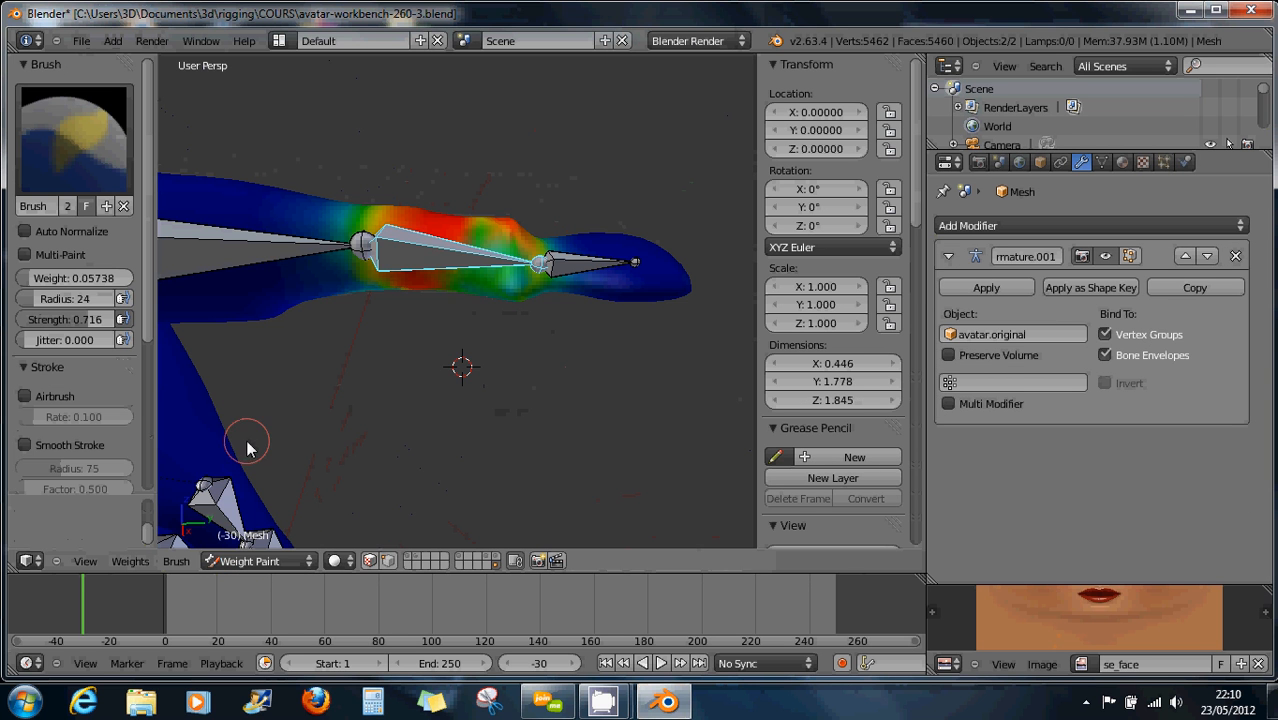
{"action": "key", "text": "w"}
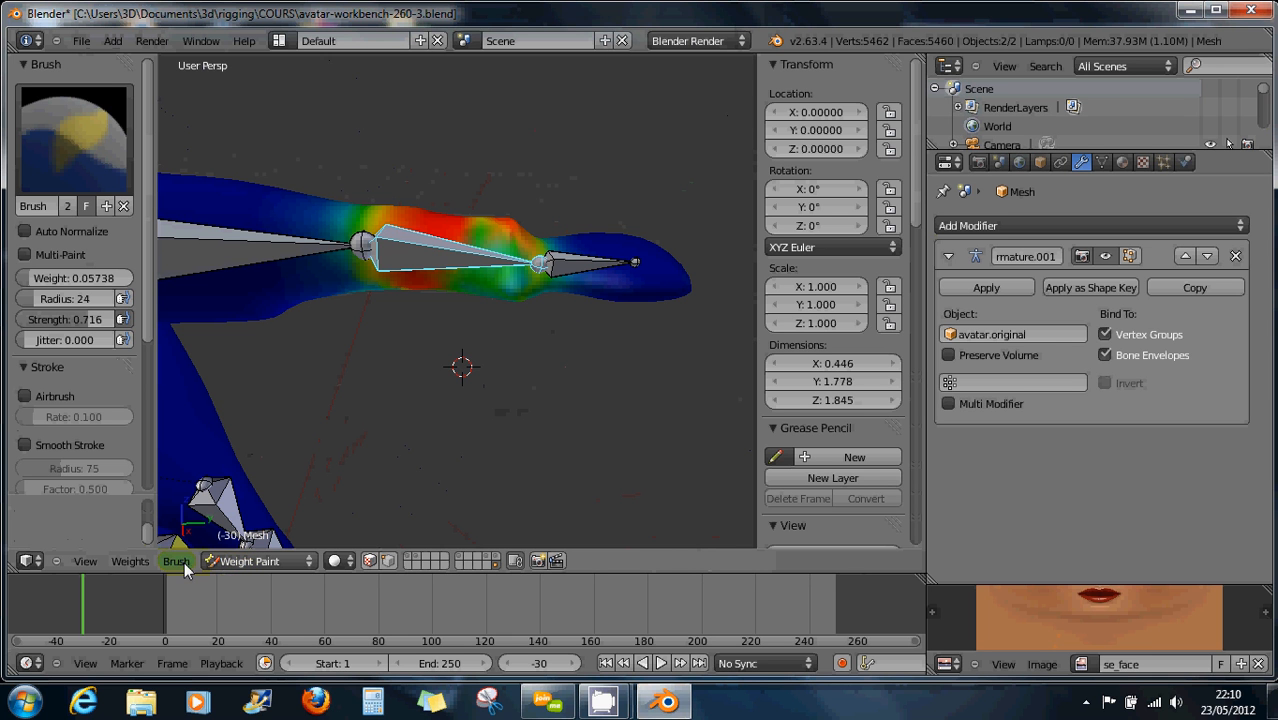
{"action": "left_click", "coordinate": [140, 565]}
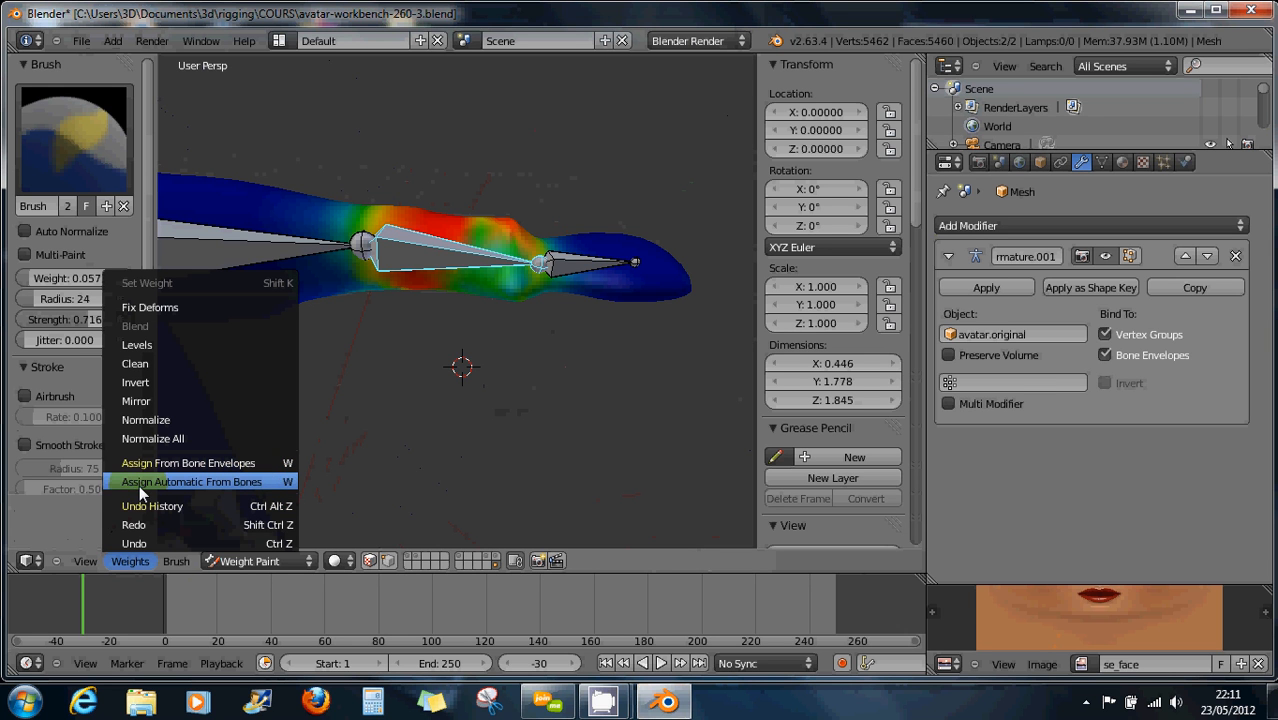
{"action": "left_click", "coordinate": [266, 482]}
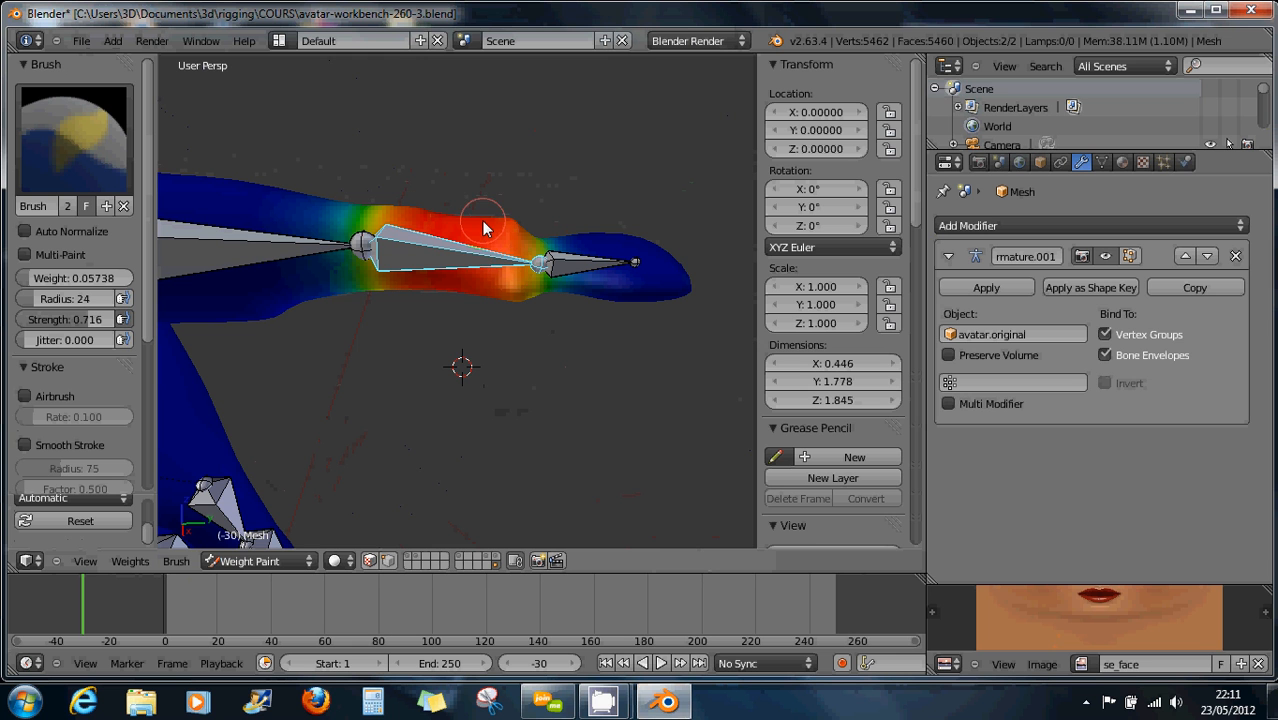
Paint the low weight over the wrist end of the forearm and undo the last stroke
{"action": "left_click_drag", "start_coordinate": [486, 240], "coordinate": [486, 254]}
{"action": "mouse_move", "coordinate": [456, 272]}
{"action": "left_mouse_down"}
{"action": "mouse_move", "coordinate": [494, 226]}
{"action": "mouse_move", "coordinate": [469, 243]}
{"action": "mouse_move", "coordinate": [503, 222]}
{"action": "mouse_move", "coordinate": [491, 250]}
{"action": "mouse_move", "coordinate": [437, 291]}
{"action": "mouse_move", "coordinate": [531, 241]}
{"action": "mouse_move", "coordinate": [503, 276]}
{"action": "left_mouse_up"}
{"action": "key", "text": "ctrl+z"}
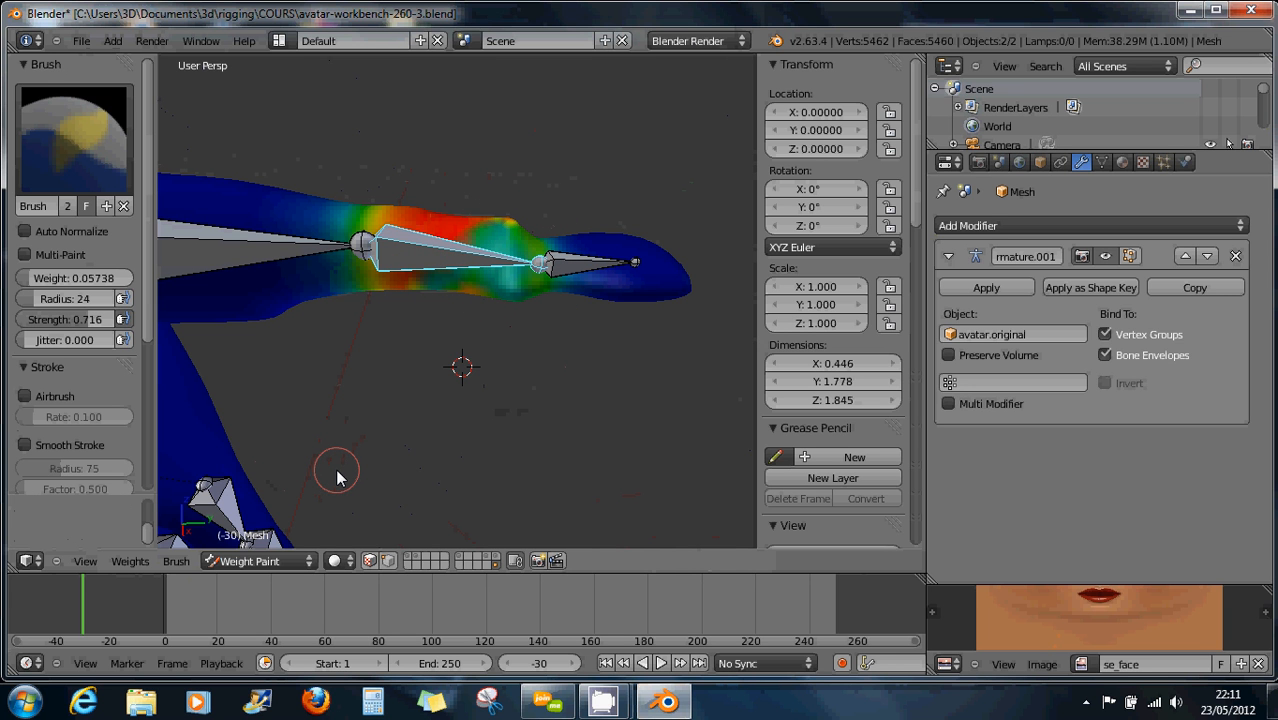
Deselect all bones, reselect the left forearm bone and assign its weights automatically from bones again
{"action": "key", "text": "a"}
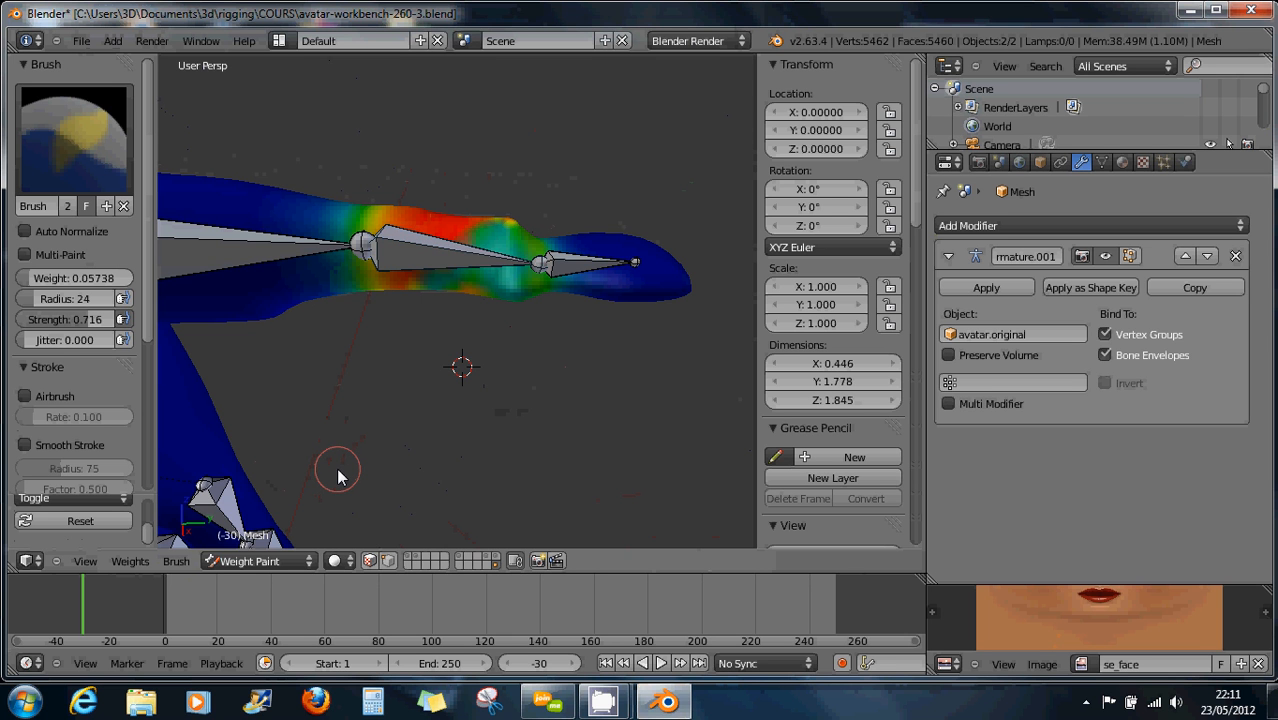
{"action": "key", "text": "a"}
{"action": "key", "text": "a"}
{"action": "right_click", "coordinate": [405, 260]}
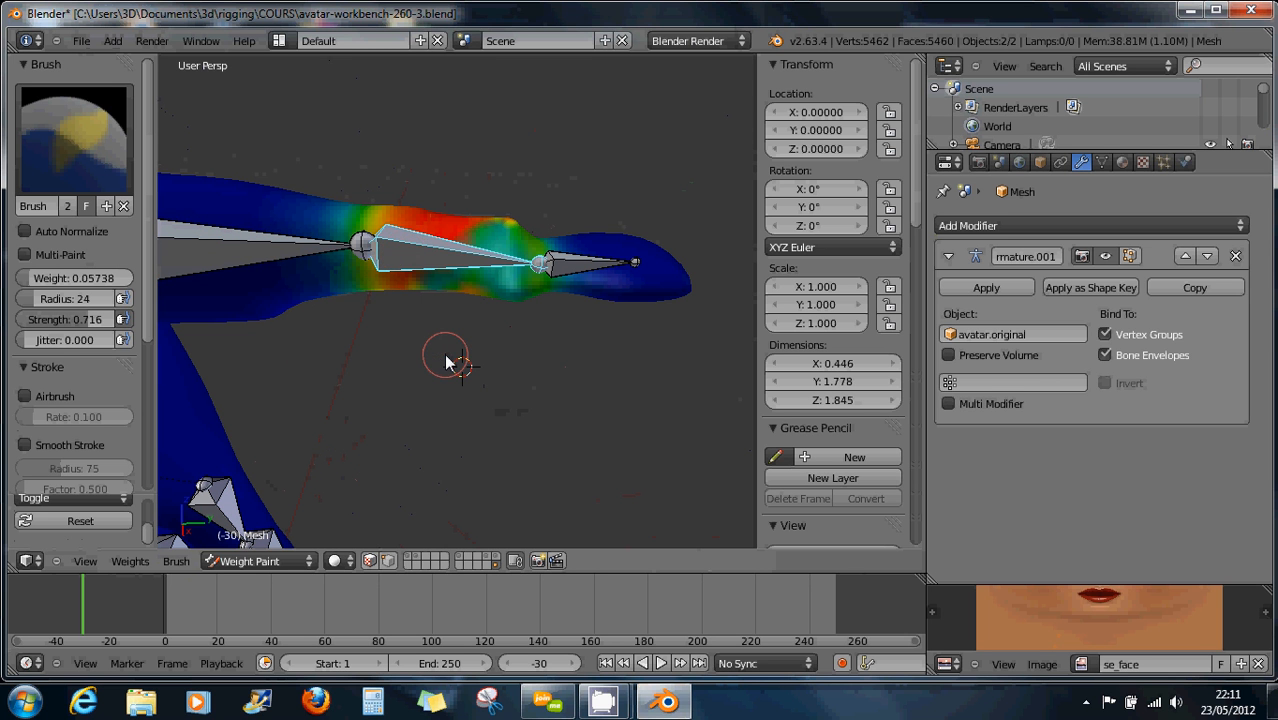
{"action": "key", "text": "w"}
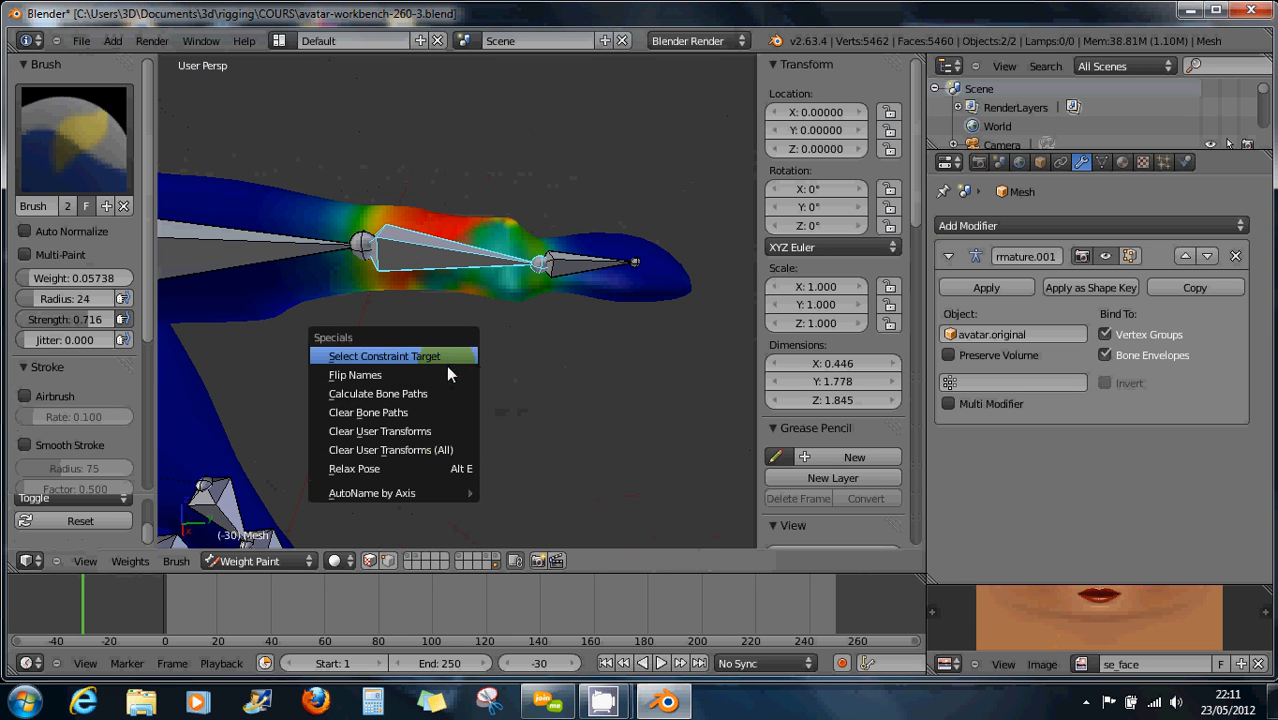
{"action": "mouse_move", "coordinate": [448, 495]}
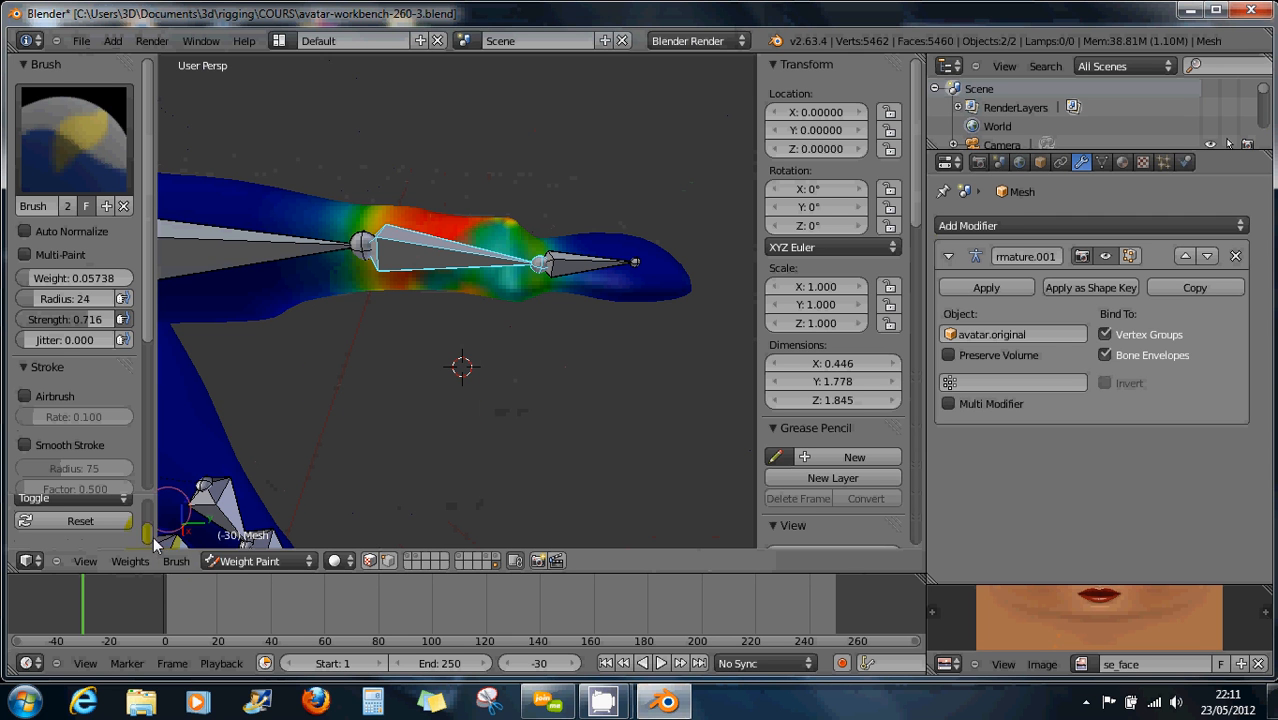
{"action": "left_click", "coordinate": [128, 560]}
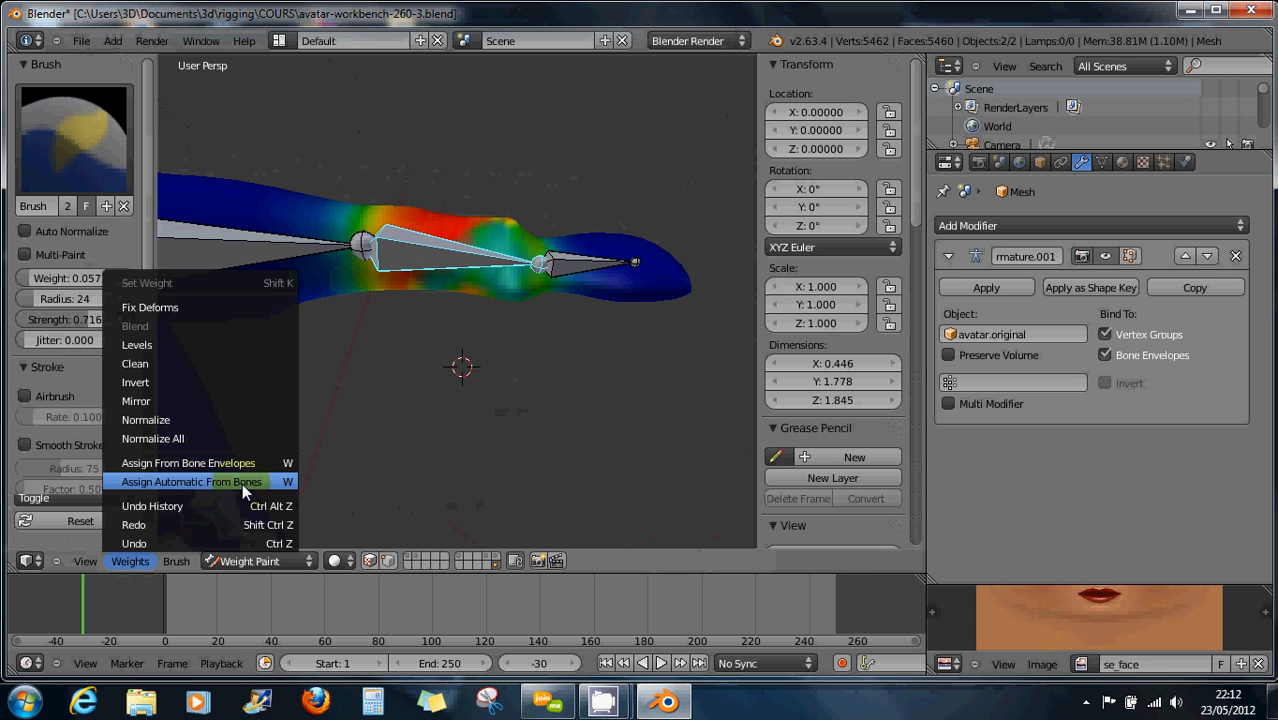
{"action": "left_click", "coordinate": [276, 481]}
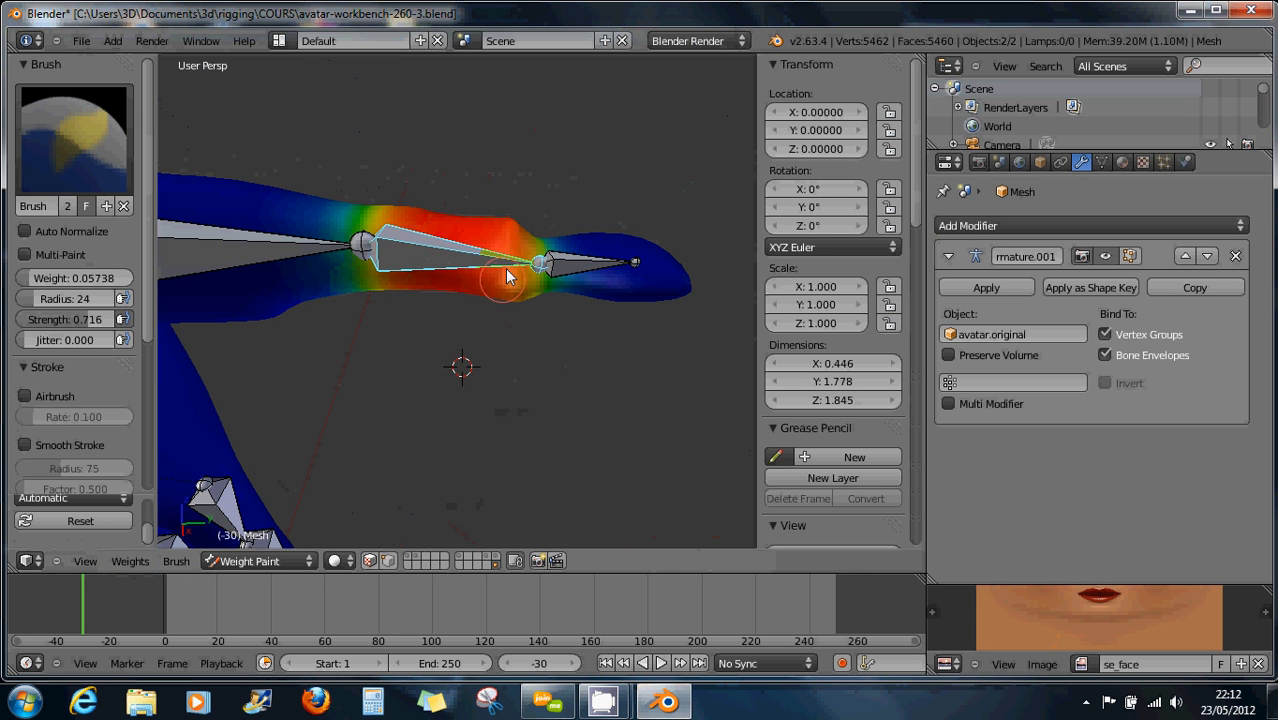
Examine the forearm's weight distribution between elbow and wrist from several angles
{"action": "middle_click_drag", "start_coordinate": [502, 263], "coordinate": [472, 335]}
{"action": "scroll", "coordinate": [471, 335], "scroll_direction": "up", "scroll_amount": 4}
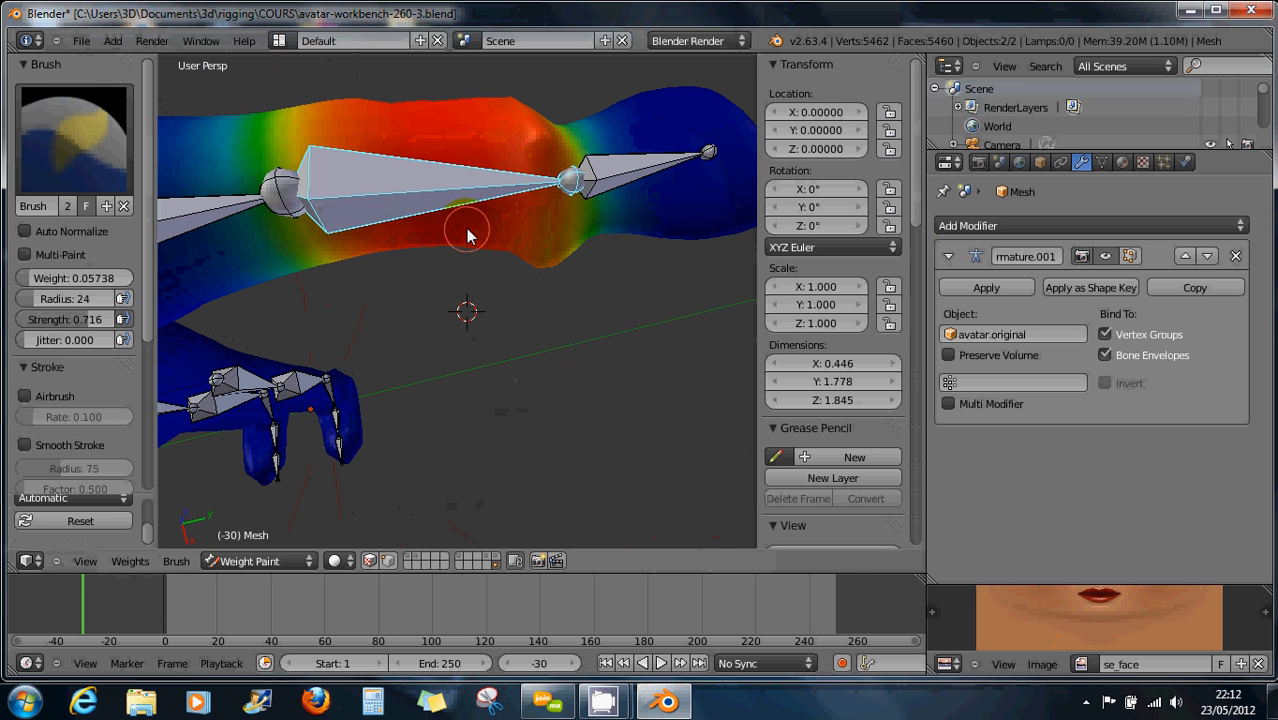
{"action": "middle_click_drag", "start_coordinate": [471, 229], "coordinate": [513, 262]}
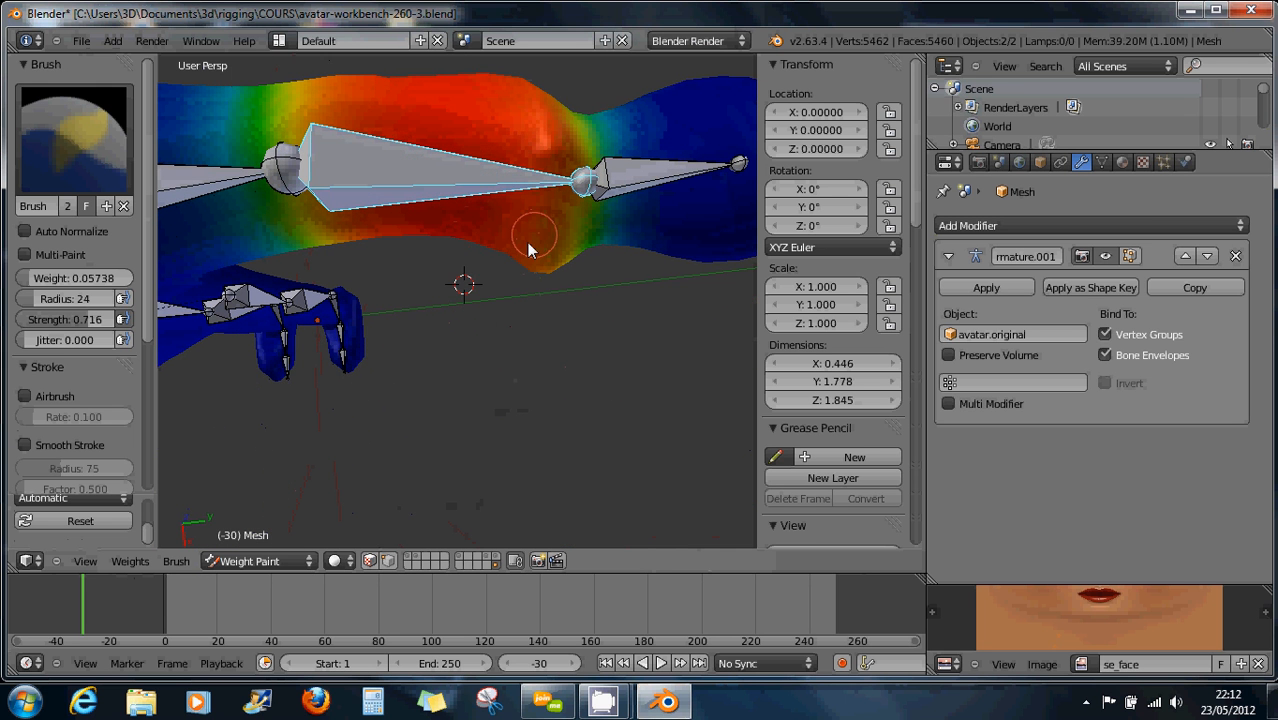
{"action": "middle_click_drag", "start_coordinate": [490, 203], "coordinate": [456, 157]}
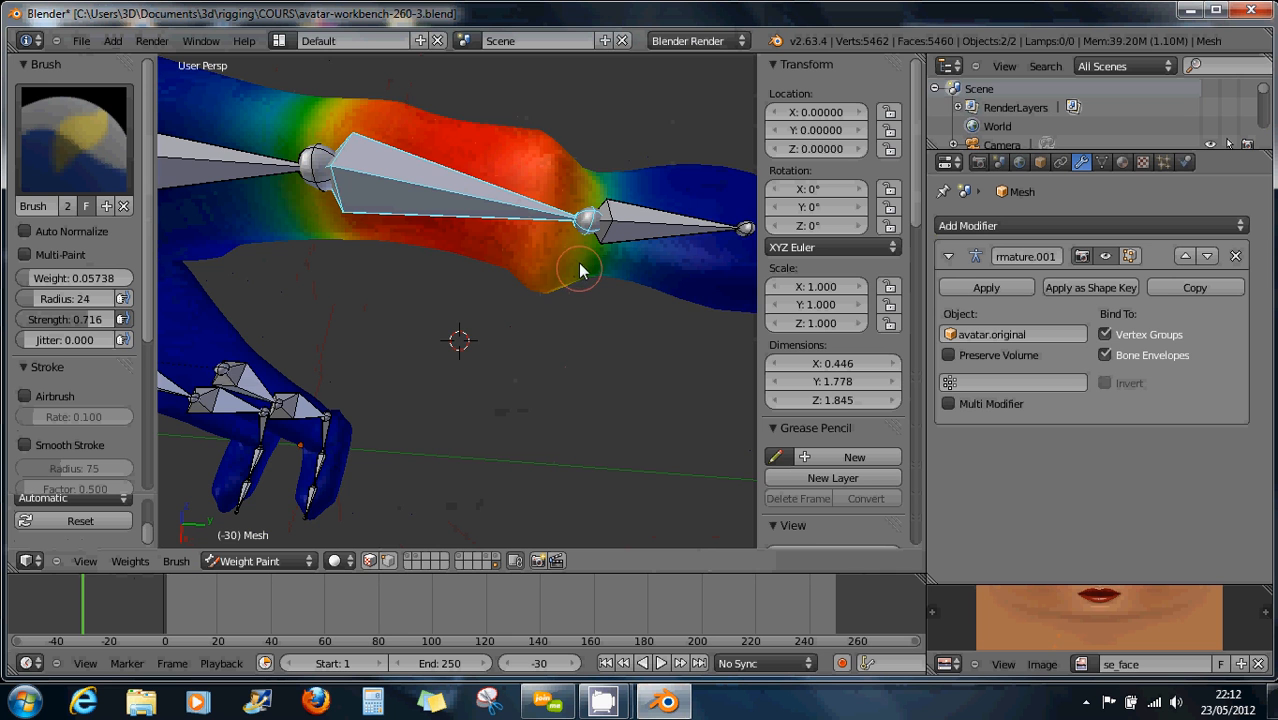
{"action": "scroll", "coordinate": [577, 255], "scroll_direction": "down", "scroll_amount": 3}
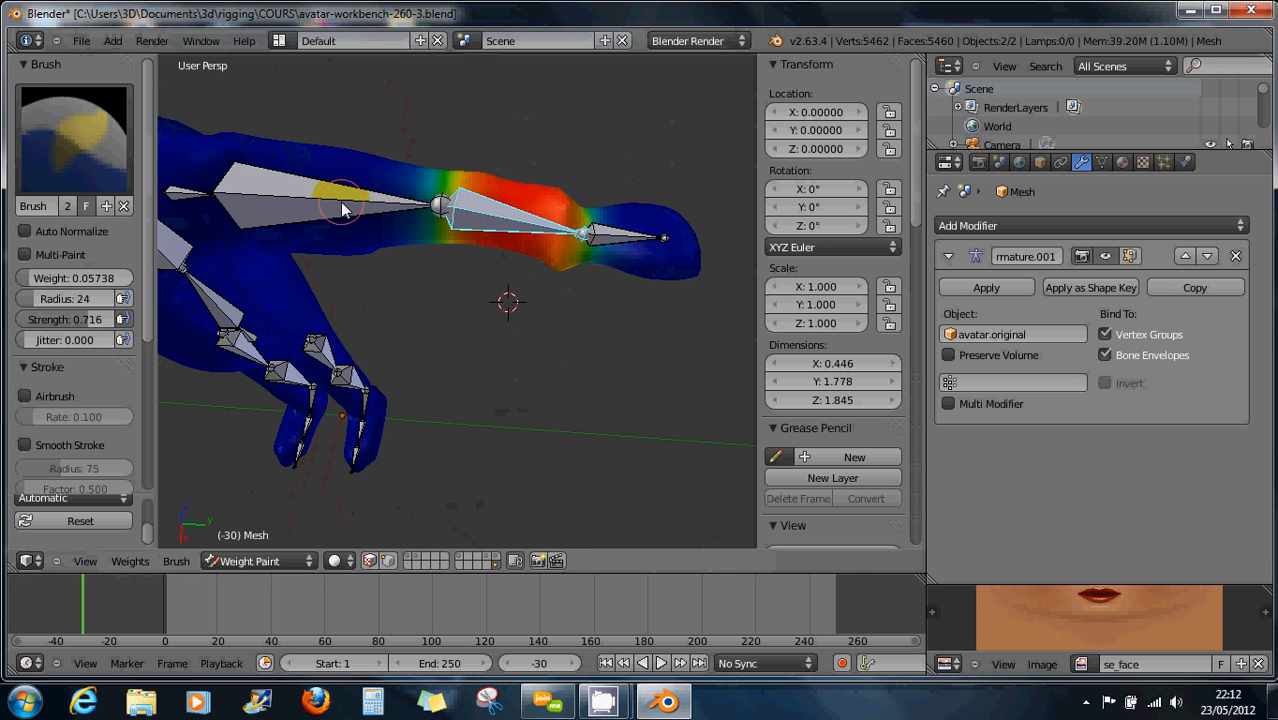
{"action": "middle_click_drag", "start_coordinate": [346, 201], "coordinate": [369, 143]}
{"action": "mouse_move", "coordinate": [322, 205]}
{"action": "middle_mouse_down"}
{"action": "mouse_move", "coordinate": [340, 205]}
{"action": "mouse_move", "coordinate": [322, 208]}
{"action": "middle_mouse_up"}
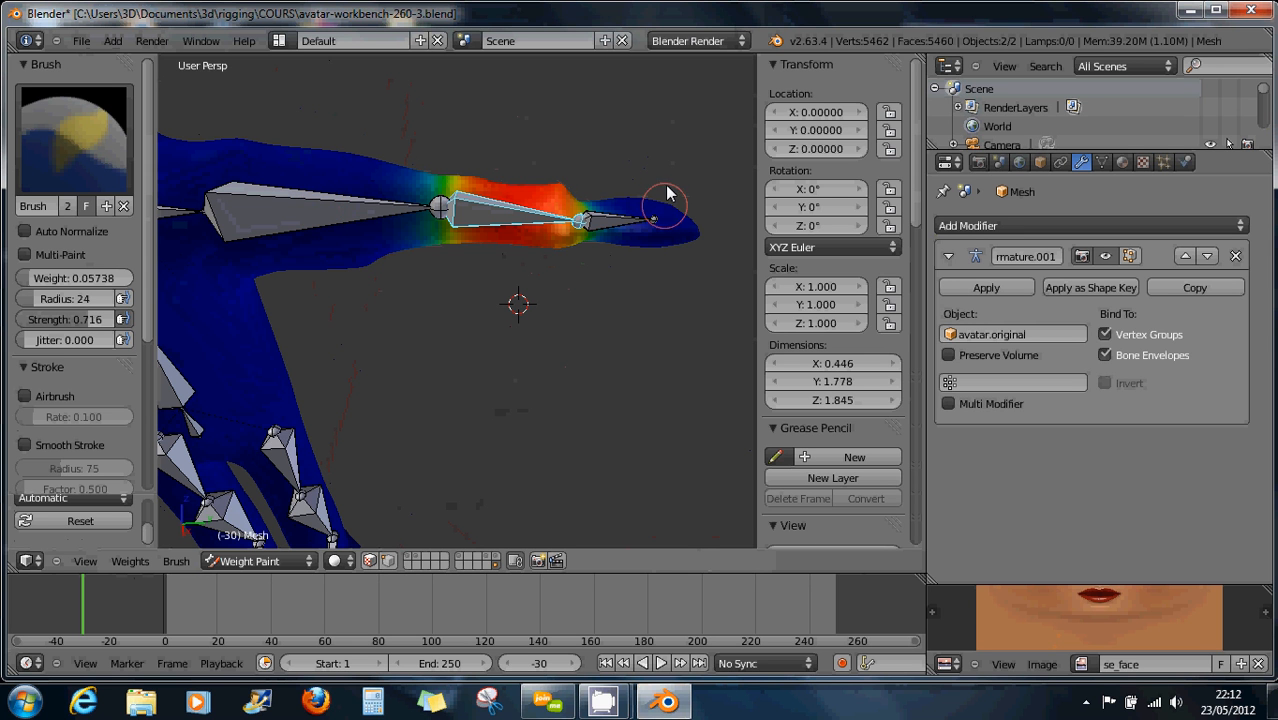
{"action": "middle_click_drag", "start_coordinate": [571, 214], "coordinate": [571, 285]}
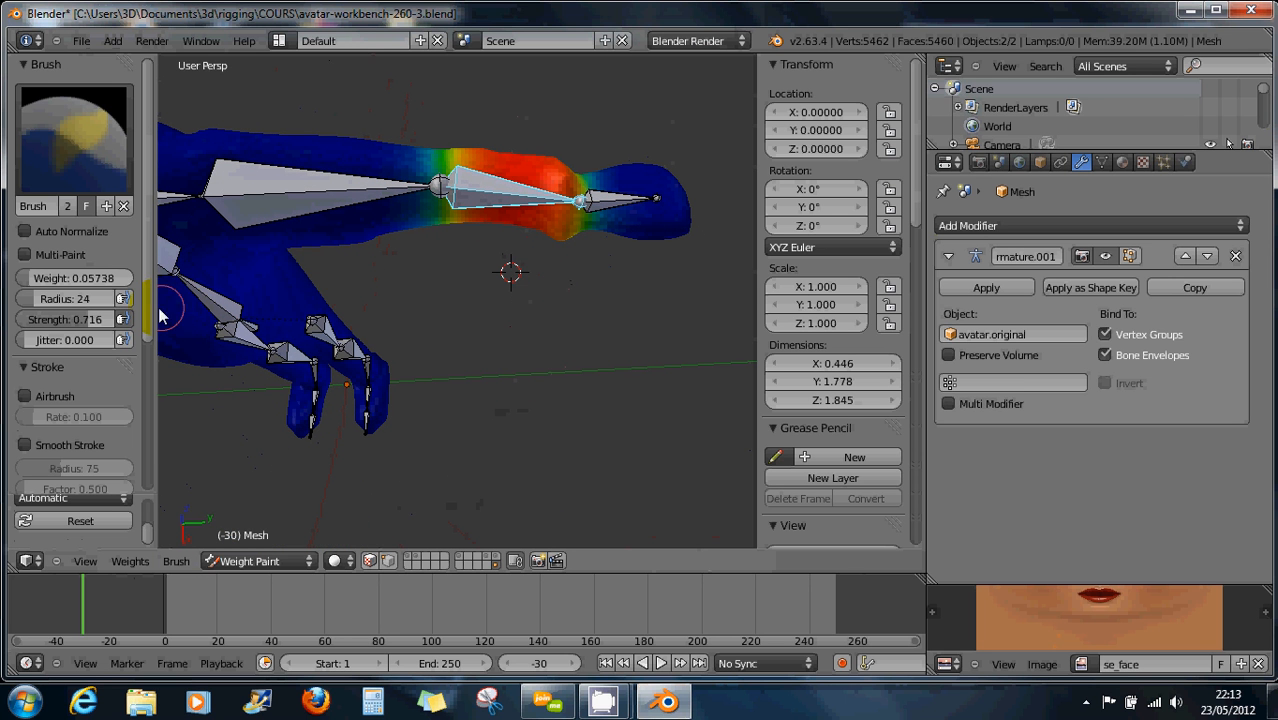
Review the brush and weight tool settings and return the mesh to Object Mode
{"action": "scroll", "coordinate": [151, 346], "scroll_direction": "down", "scroll_amount": 2}
{"action": "left_click_drag", "start_coordinate": [151, 346], "coordinate": [148, 470]}
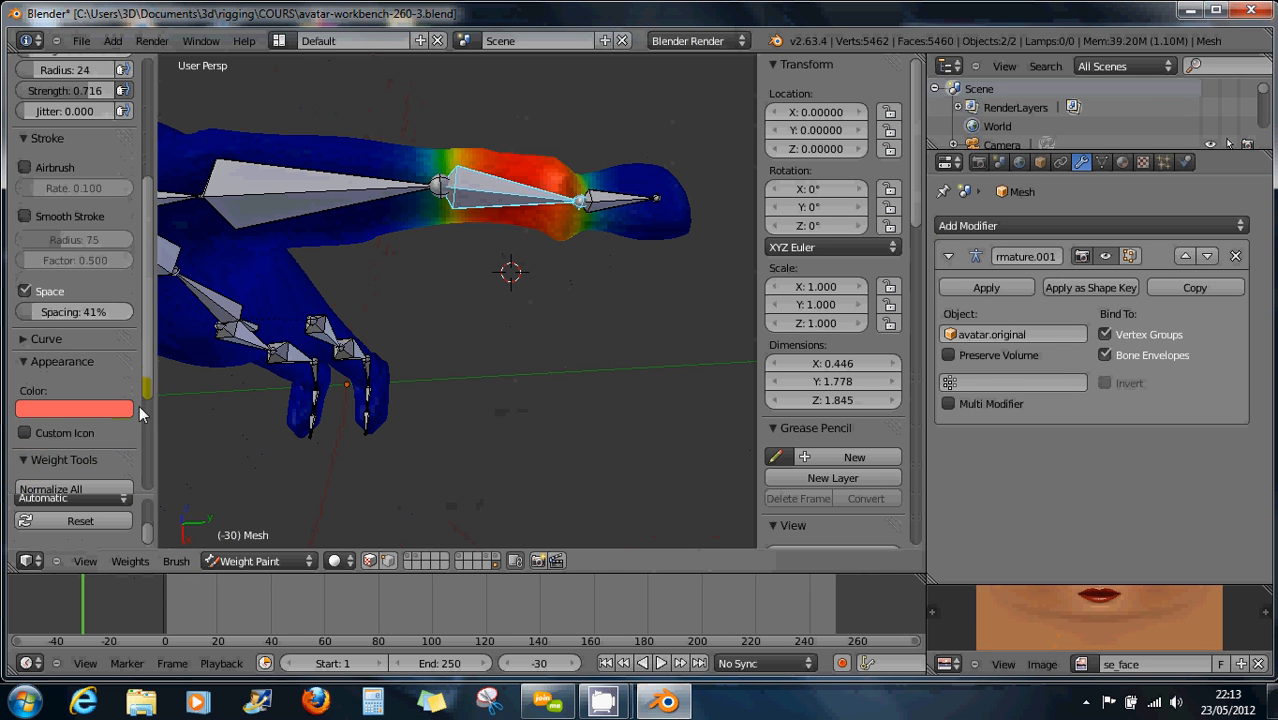
{"action": "left_click_drag", "start_coordinate": [154, 396], "coordinate": [153, 543]}
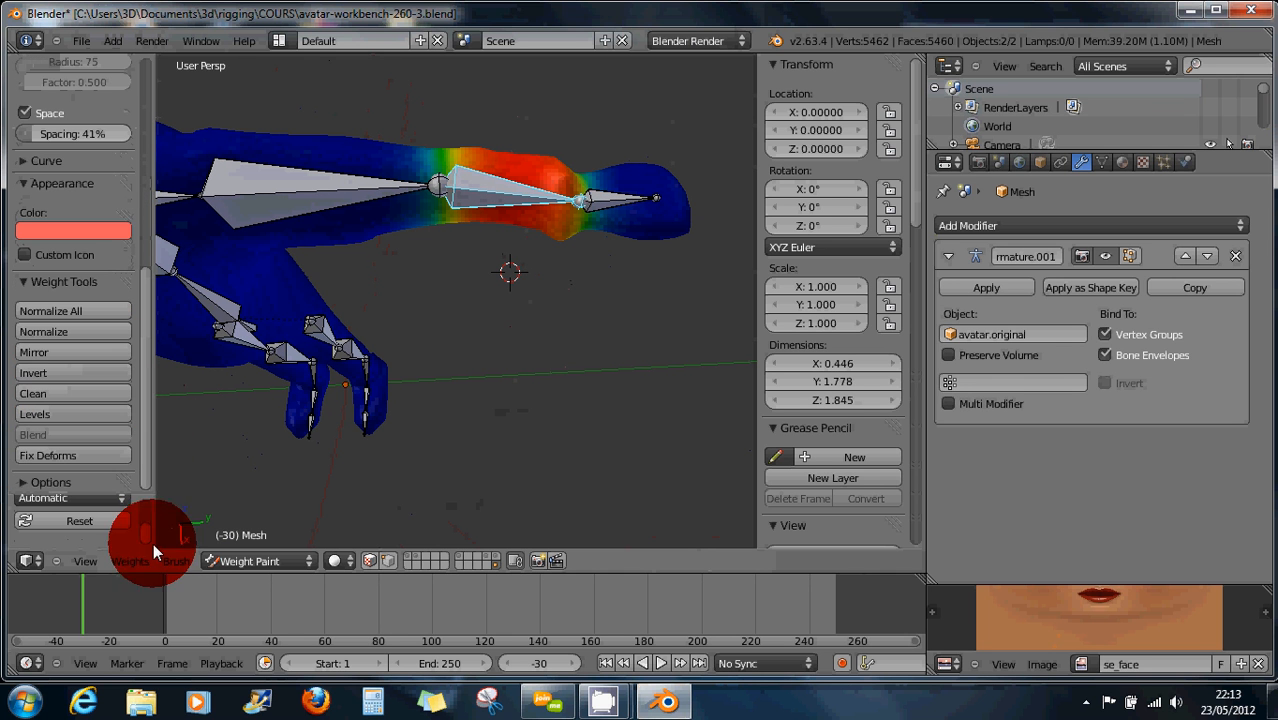
{"action": "left_click", "coordinate": [252, 563]}
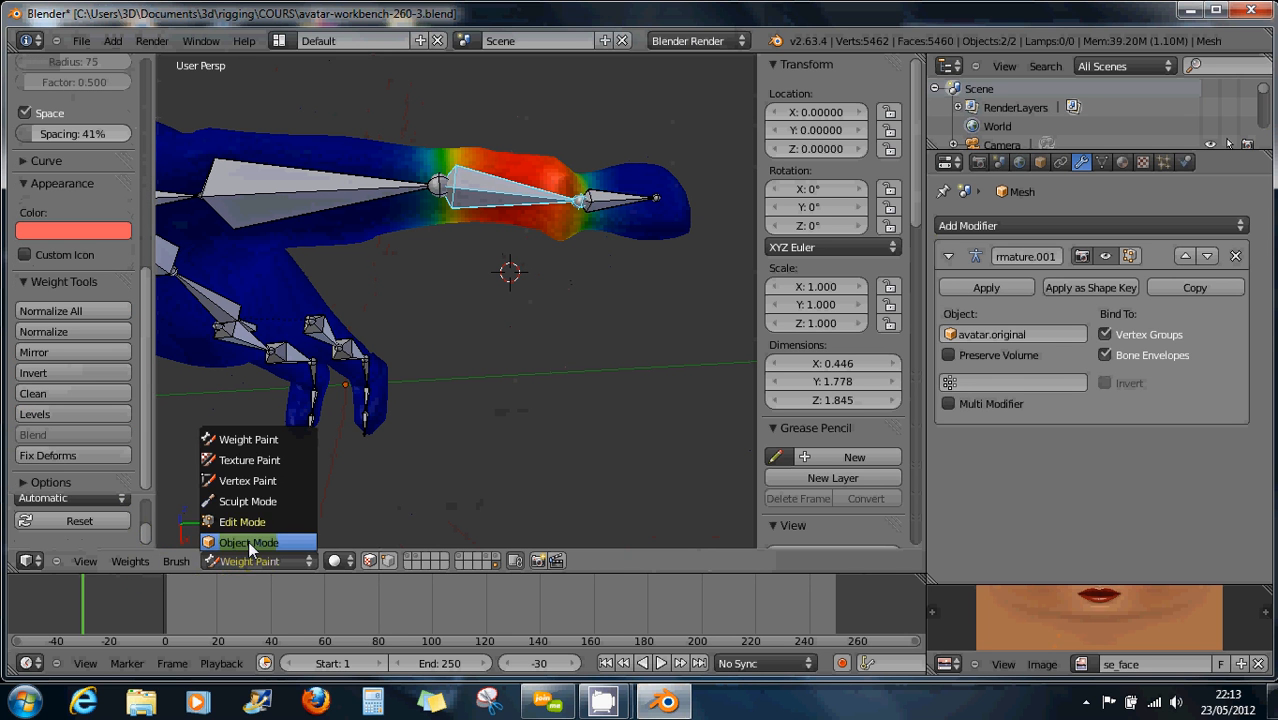
{"action": "left_click", "coordinate": [247, 541]}
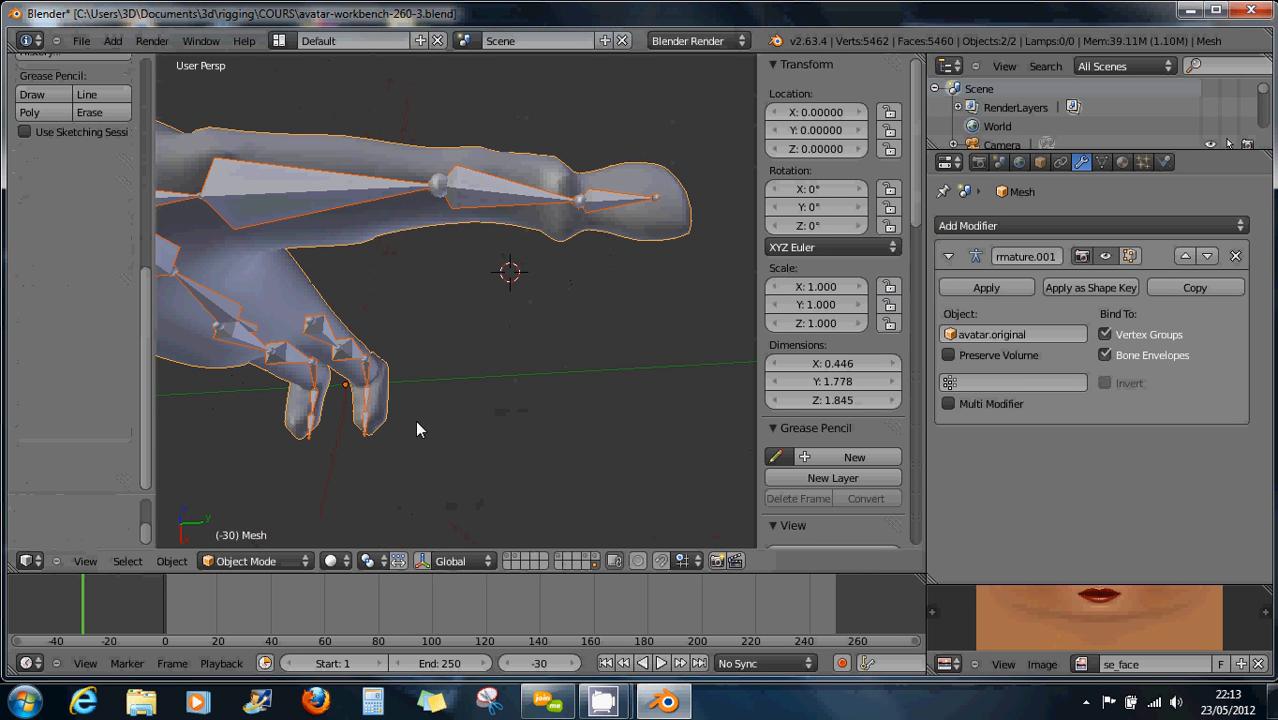
Put the avatar mesh into Edit Mode and bring its mesh options with the X Mirror setting into view
{"action": "left_click_drag", "start_coordinate": [148, 314], "coordinate": [145, 88]}
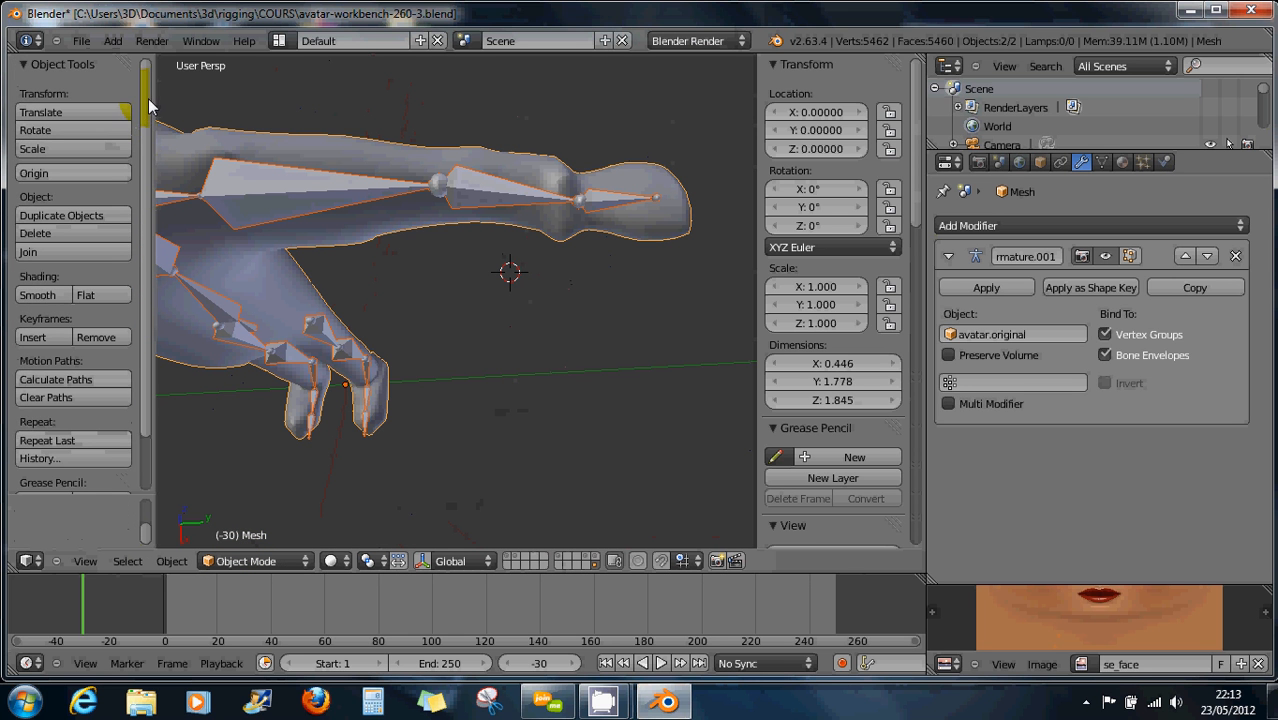
{"action": "middle_click_drag", "start_coordinate": [285, 352], "coordinate": [263, 255]}
{"action": "middle_click_drag", "start_coordinate": [386, 378], "coordinate": [328, 386]}
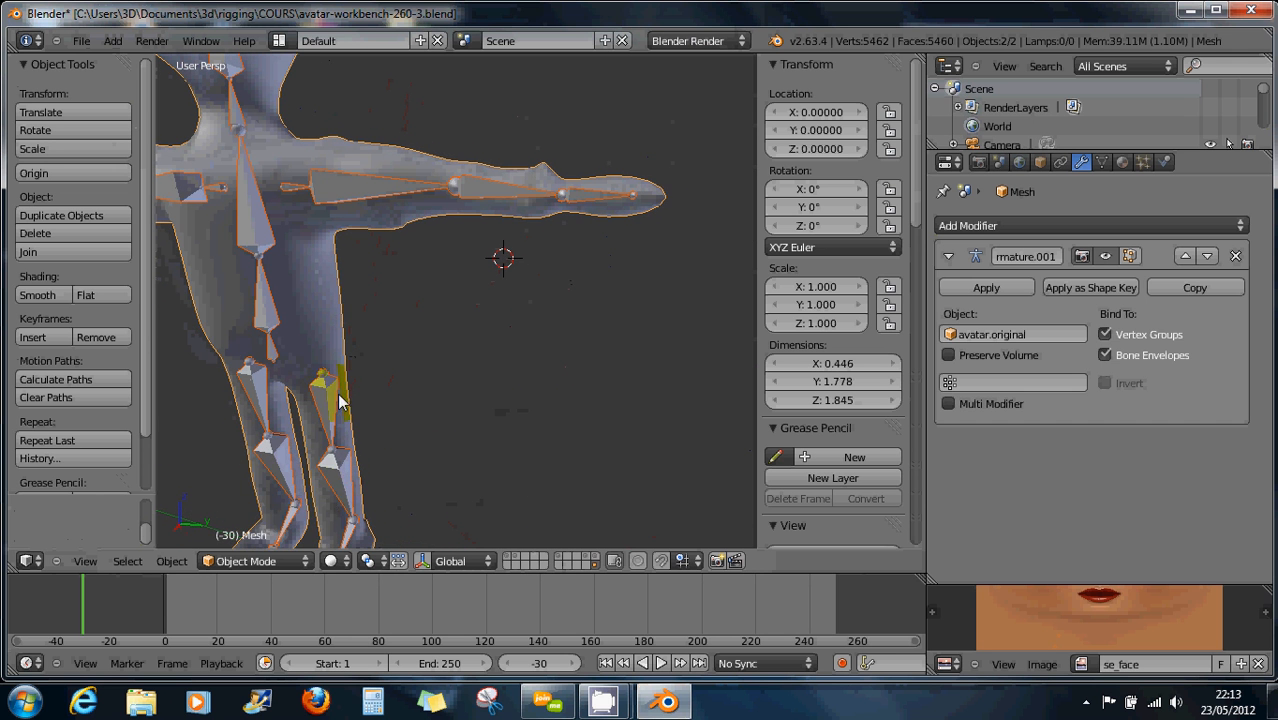
{"action": "left_click", "coordinate": [255, 561]}
{"action": "left_click", "coordinate": [257, 522]}
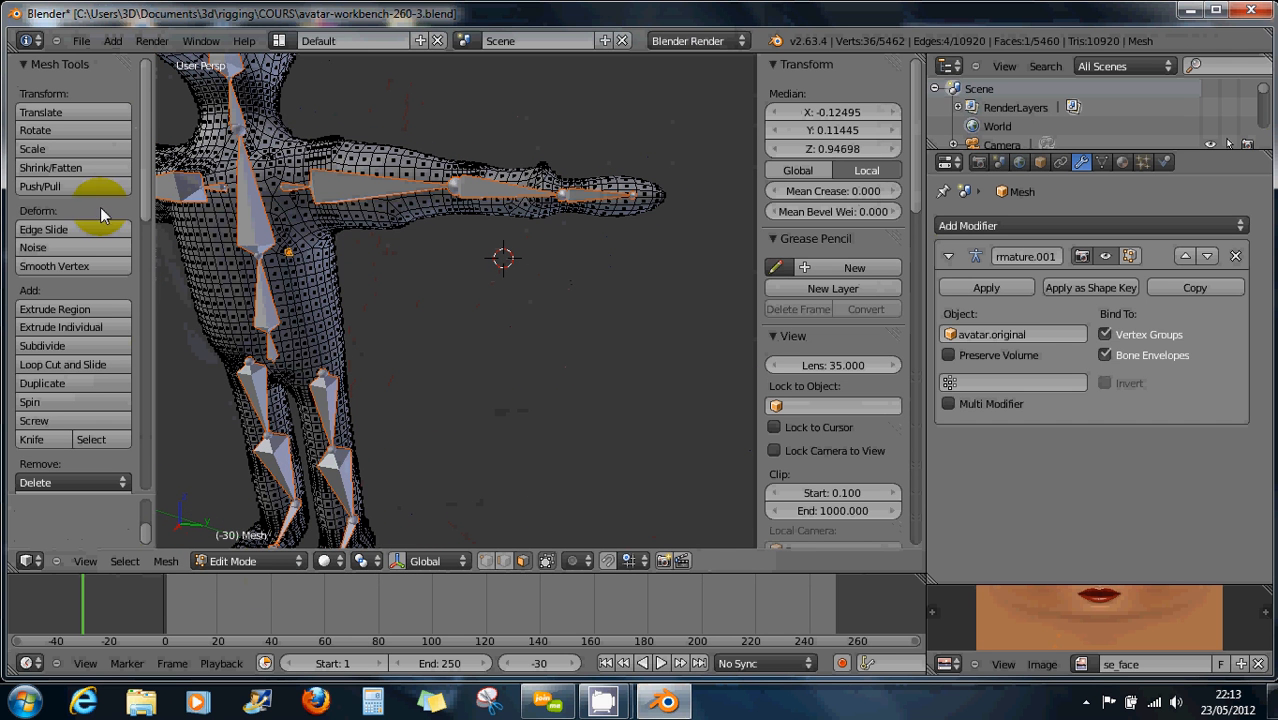
{"action": "left_click_drag", "start_coordinate": [145, 185], "coordinate": [155, 488]}
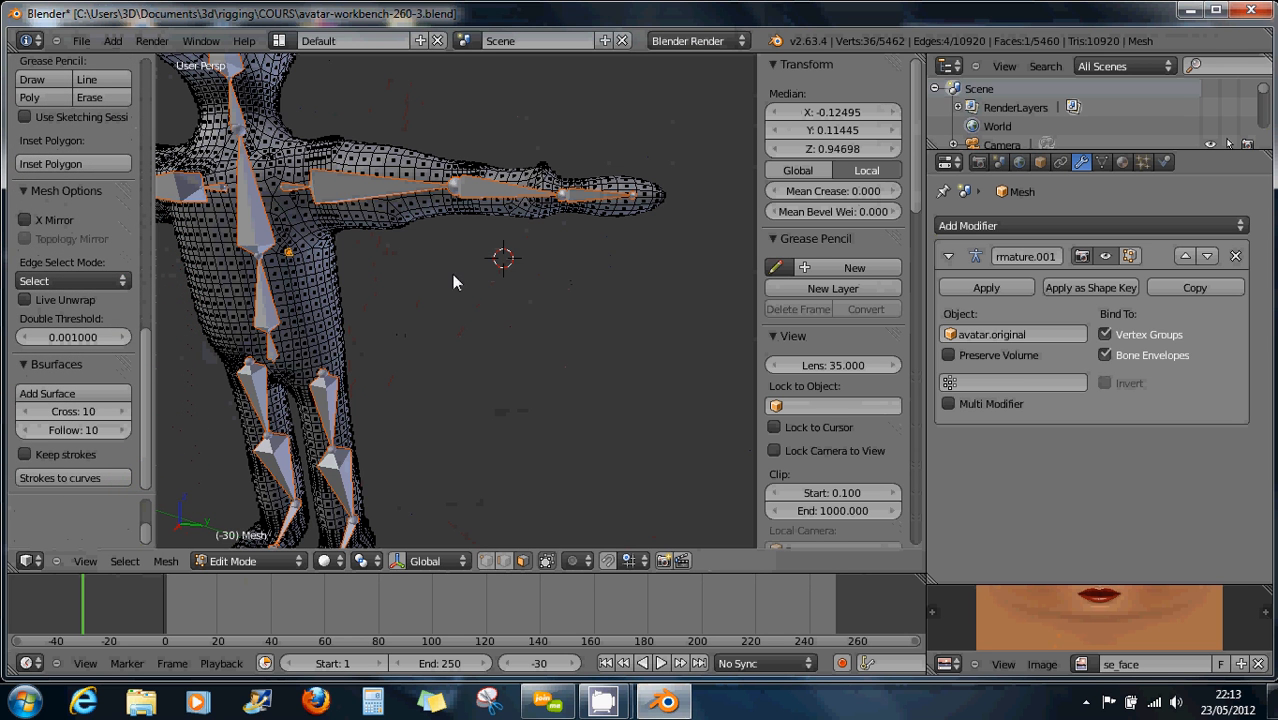
Switch the avatar mesh's selection mode to vertices
{"action": "middle_click_drag", "start_coordinate": [453, 277], "coordinate": [444, 344]}
{"action": "left_click", "coordinate": [492, 559]}
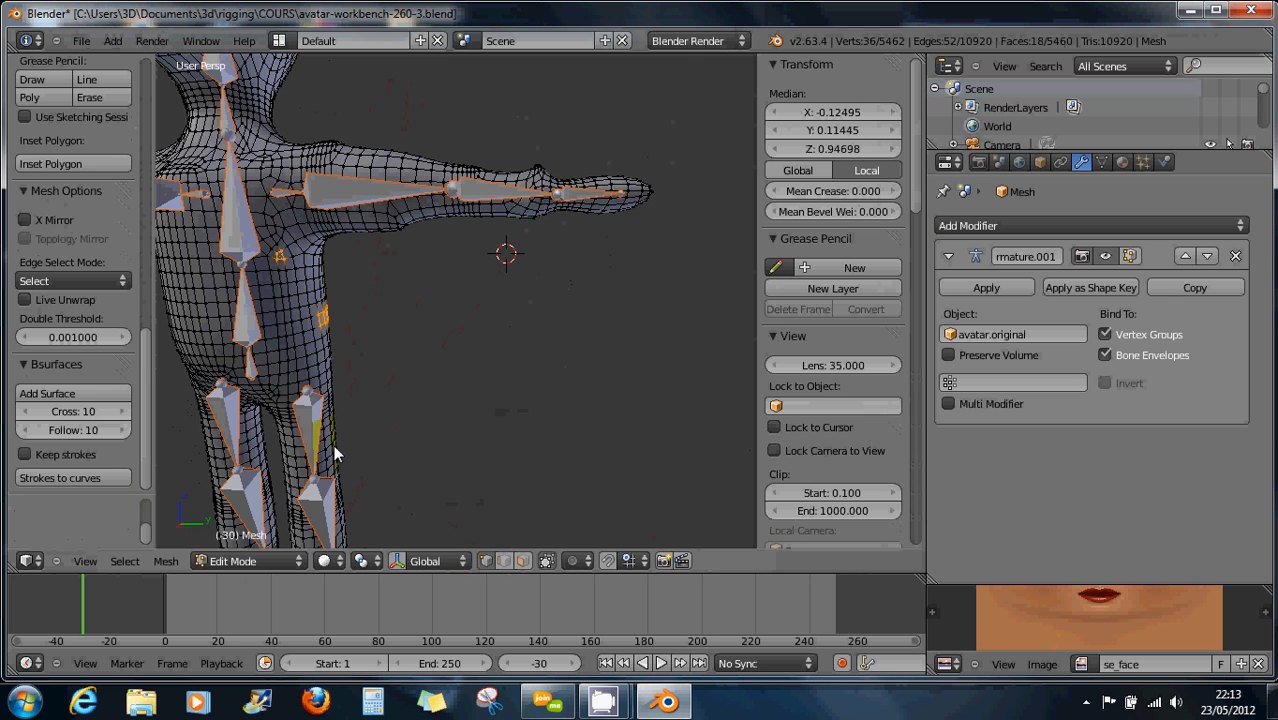
{"action": "mouse_move", "coordinate": [145, 340]}
{"action": "left_mouse_down"}
{"action": "mouse_move", "coordinate": [145, 186]}
{"action": "mouse_move", "coordinate": [145, 340]}
{"action": "left_mouse_up"}
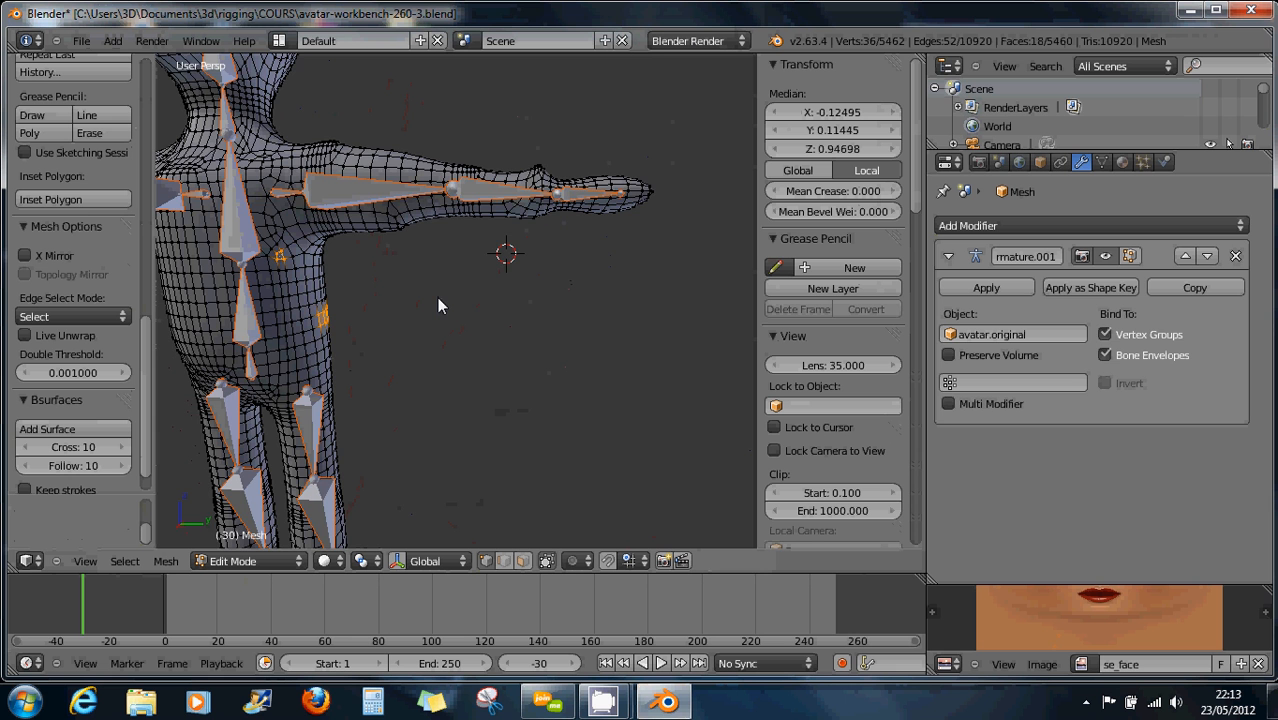
Examine the avatar's mesh topology and bone placement along the body and arms from several angles
{"action": "scroll", "coordinate": [438, 298], "scroll_direction": "down", "scroll_amount": 1}
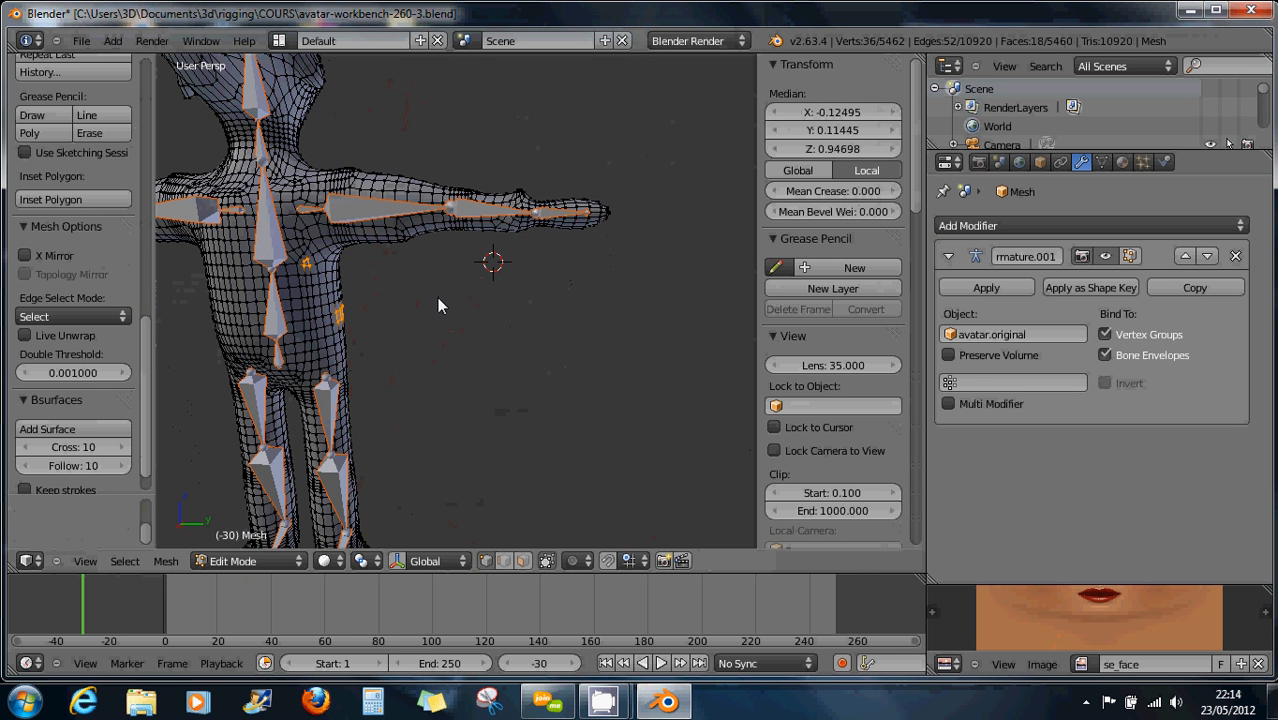
{"action": "middle_click_drag", "start_coordinate": [375, 294], "coordinate": [375, 224]}
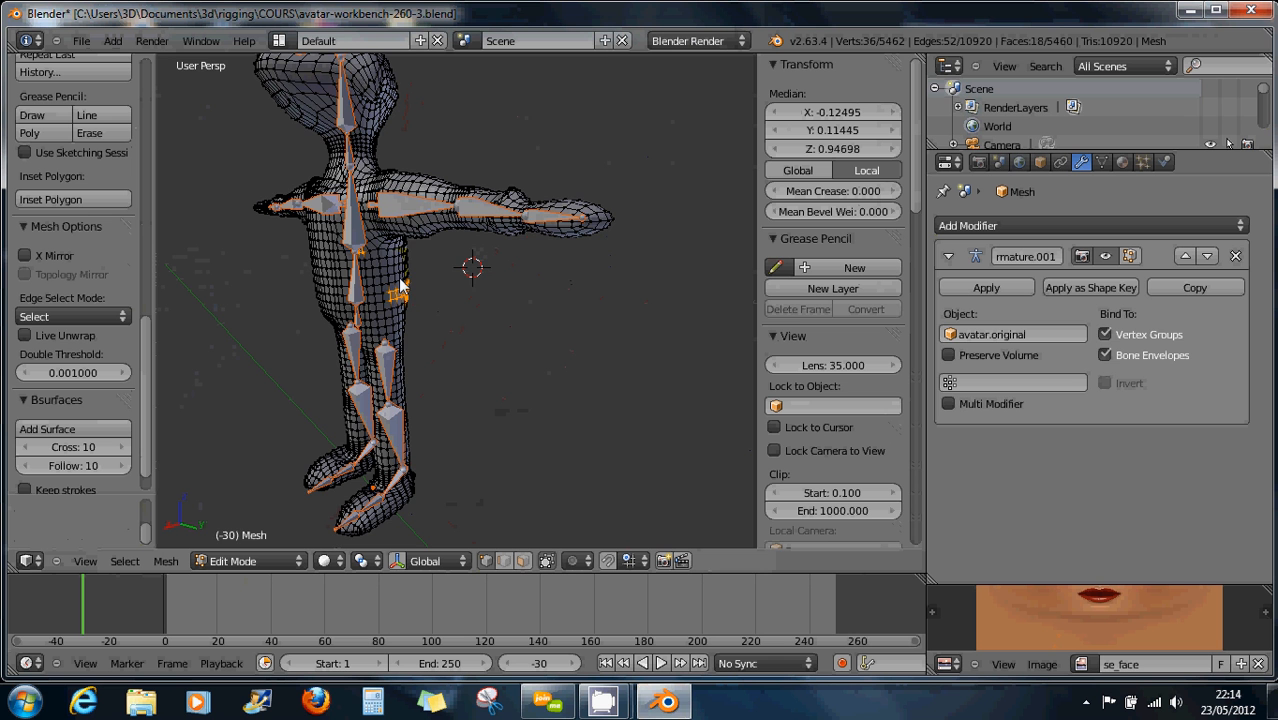
{"action": "middle_click_drag", "start_coordinate": [365, 285], "coordinate": [442, 322]}
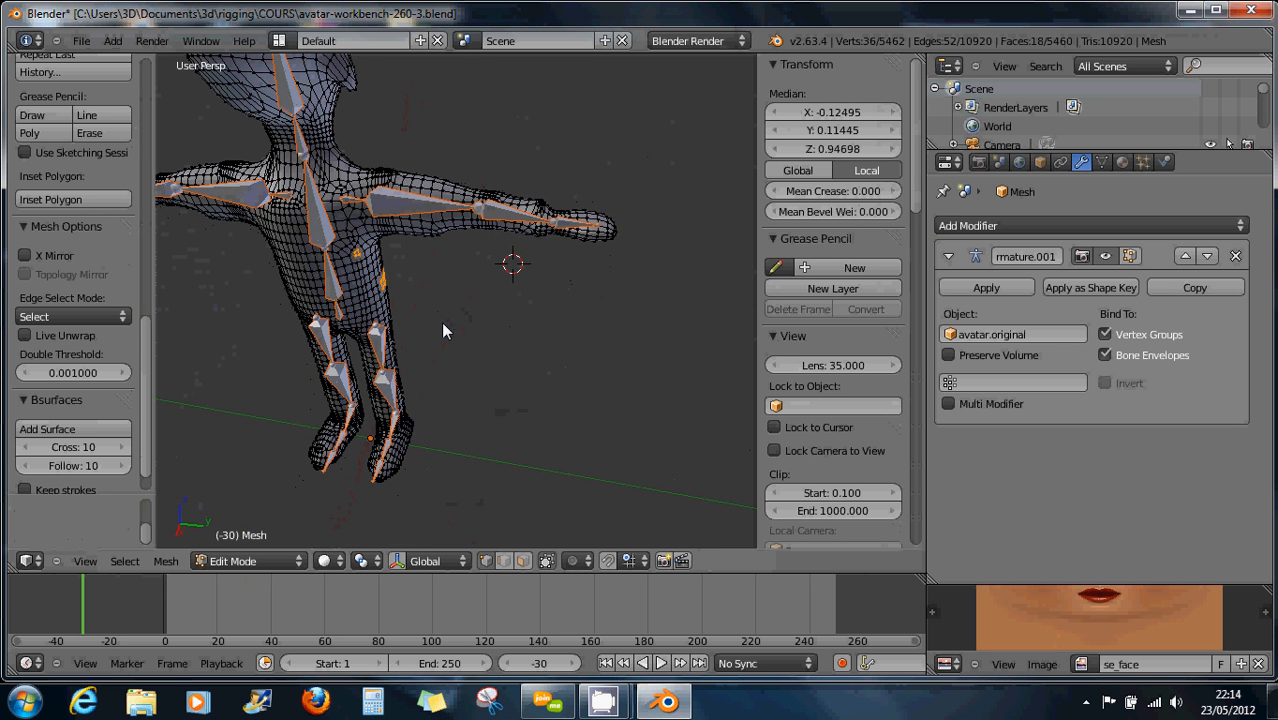
{"action": "scroll", "coordinate": [415, 264], "scroll_direction": "down", "scroll_amount": 1}
{"action": "middle_click_drag", "start_coordinate": [413, 263], "coordinate": [381, 268]}
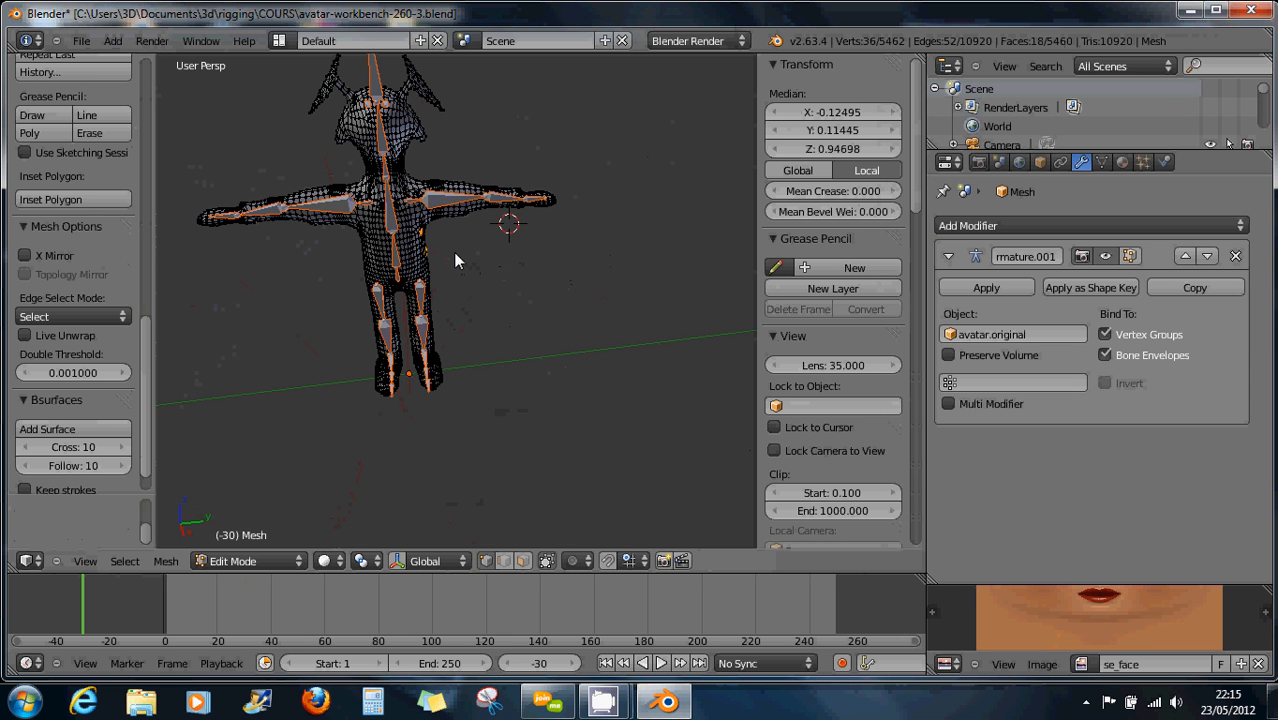
{"action": "middle_click_drag", "start_coordinate": [448, 242], "coordinate": [472, 266]}
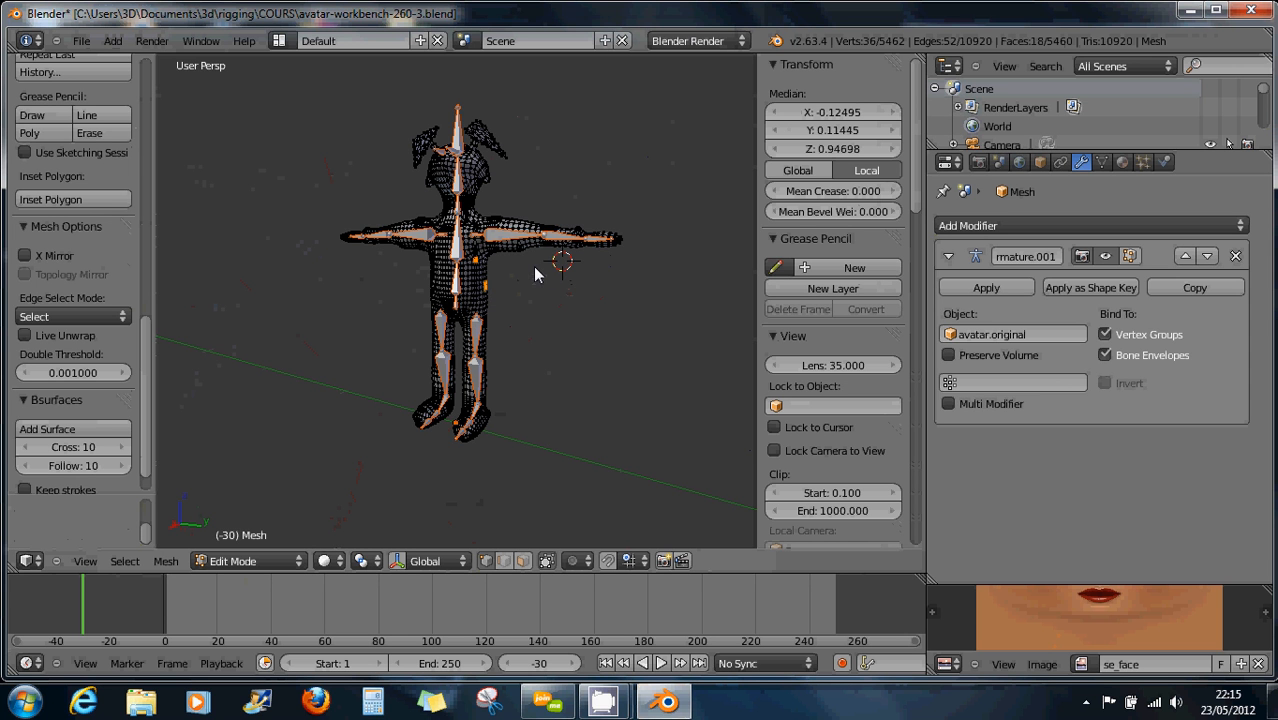
{"action": "scroll", "coordinate": [494, 279], "scroll_direction": "up", "scroll_amount": 2}
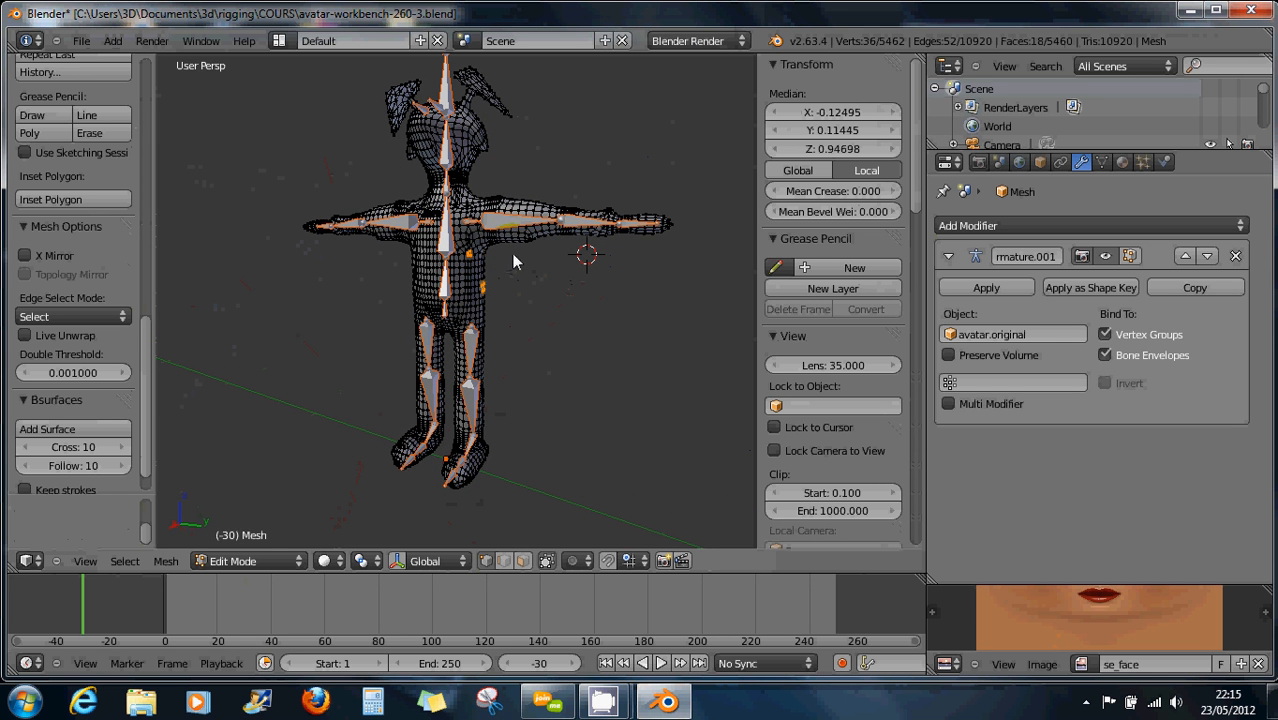
{"action": "middle_click_drag", "start_coordinate": [516, 260], "coordinate": [675, 250]}
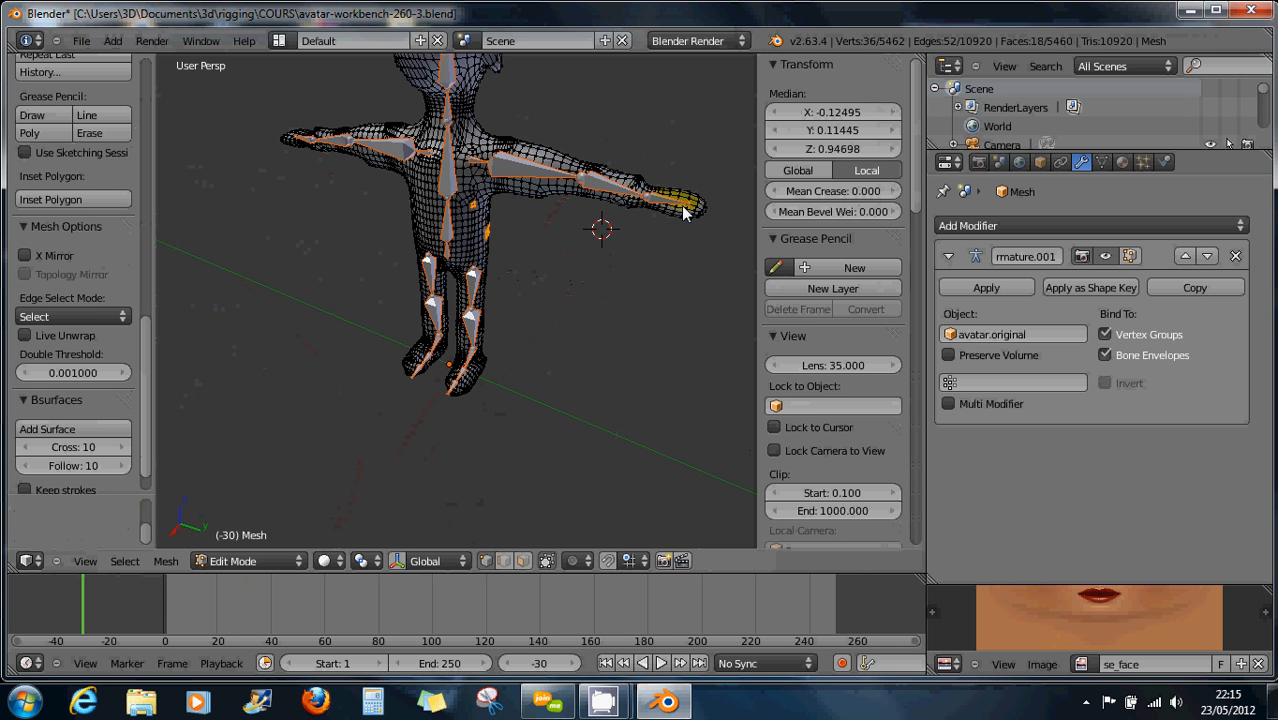
{"action": "scroll", "coordinate": [675, 210], "scroll_direction": "up", "scroll_amount": 5}
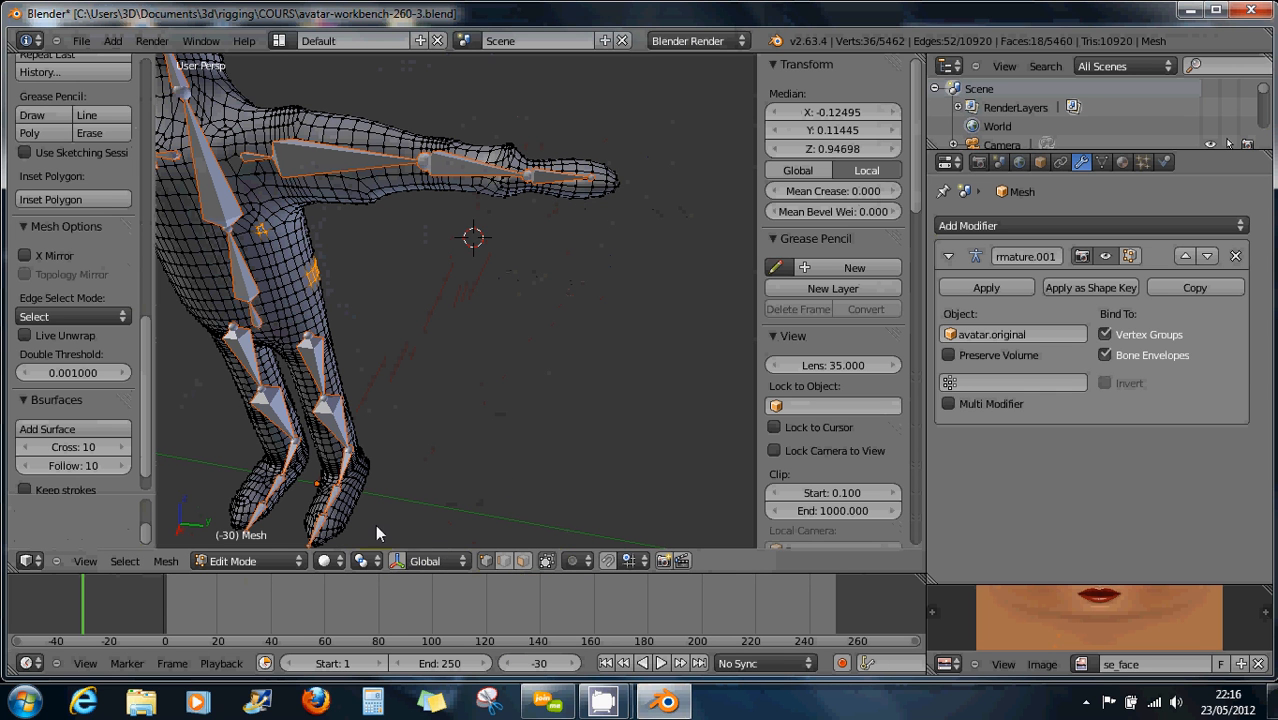
Leave Edit Mode for Object Mode and show only the first layer with the human body model
{"action": "scroll", "coordinate": [376, 524], "scroll_direction": "down", "scroll_amount": 1}
{"action": "left_click", "coordinate": [250, 561]}
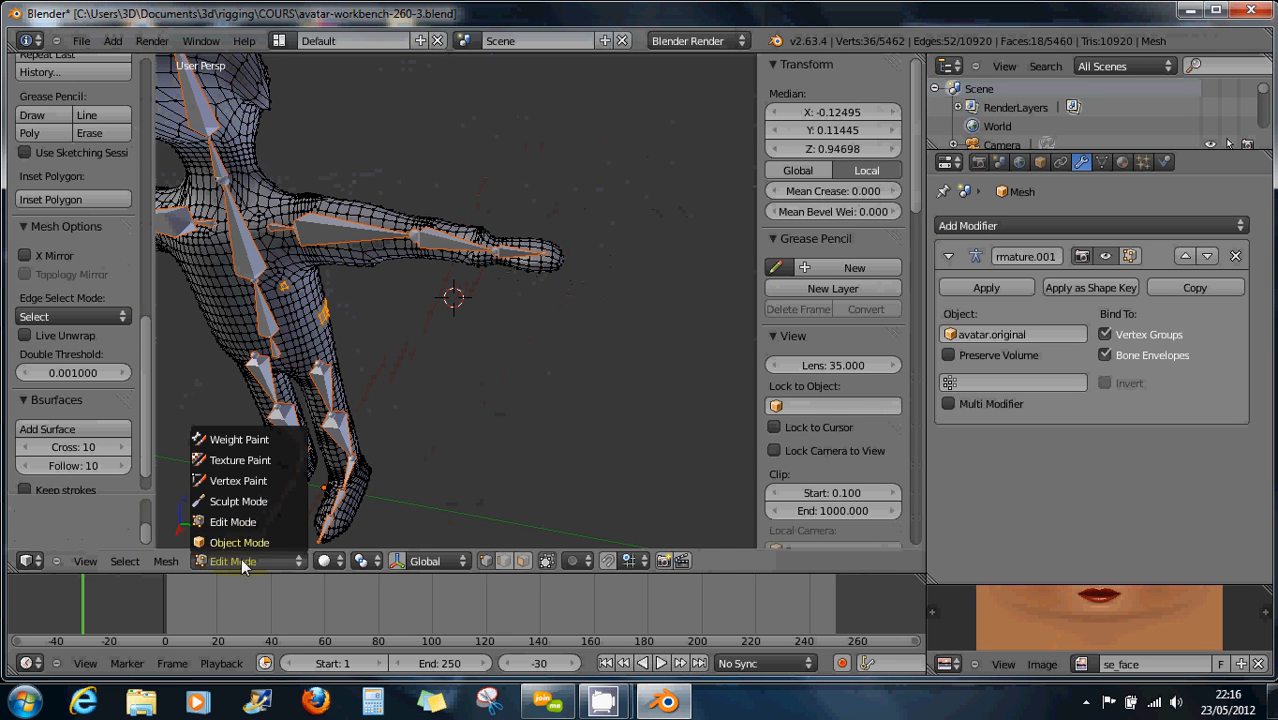
{"action": "left_click", "coordinate": [242, 549]}
{"action": "left_click", "coordinate": [508, 558]}
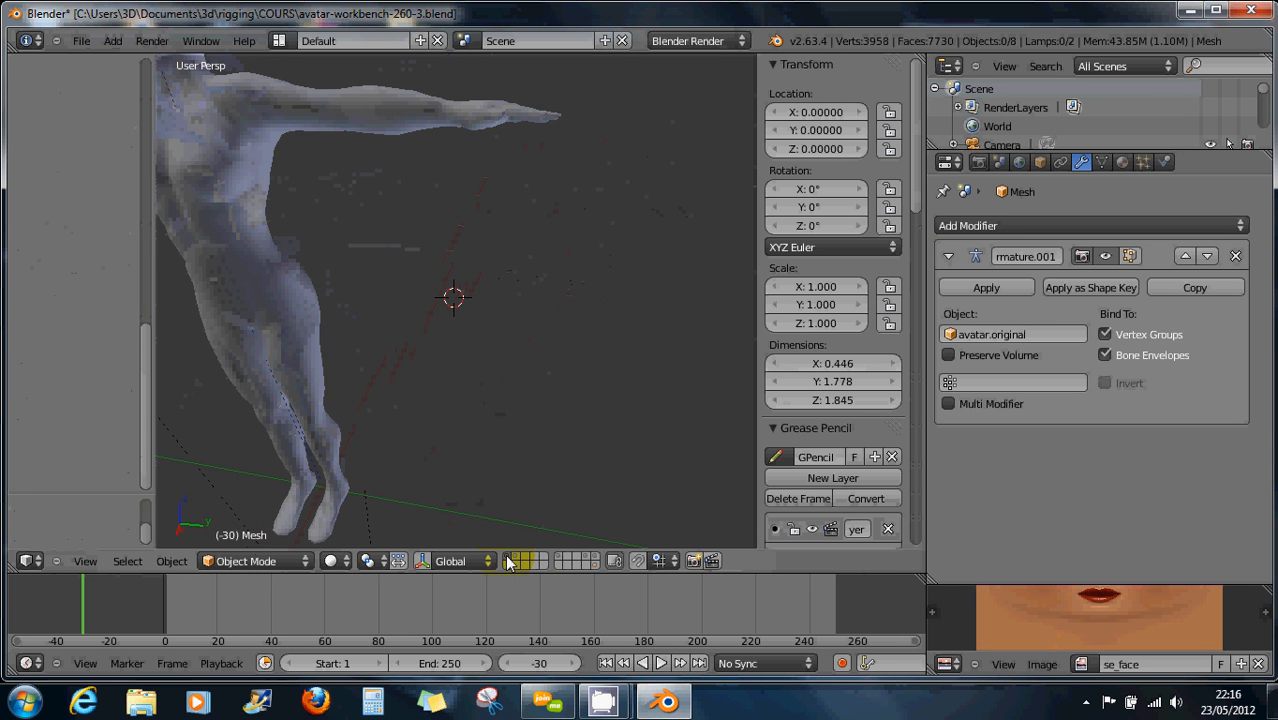
Examine the human body model's overall shape, arms and hands from several angles and distances
{"action": "middle_click_drag", "start_coordinate": [488, 255], "coordinate": [478, 270]}
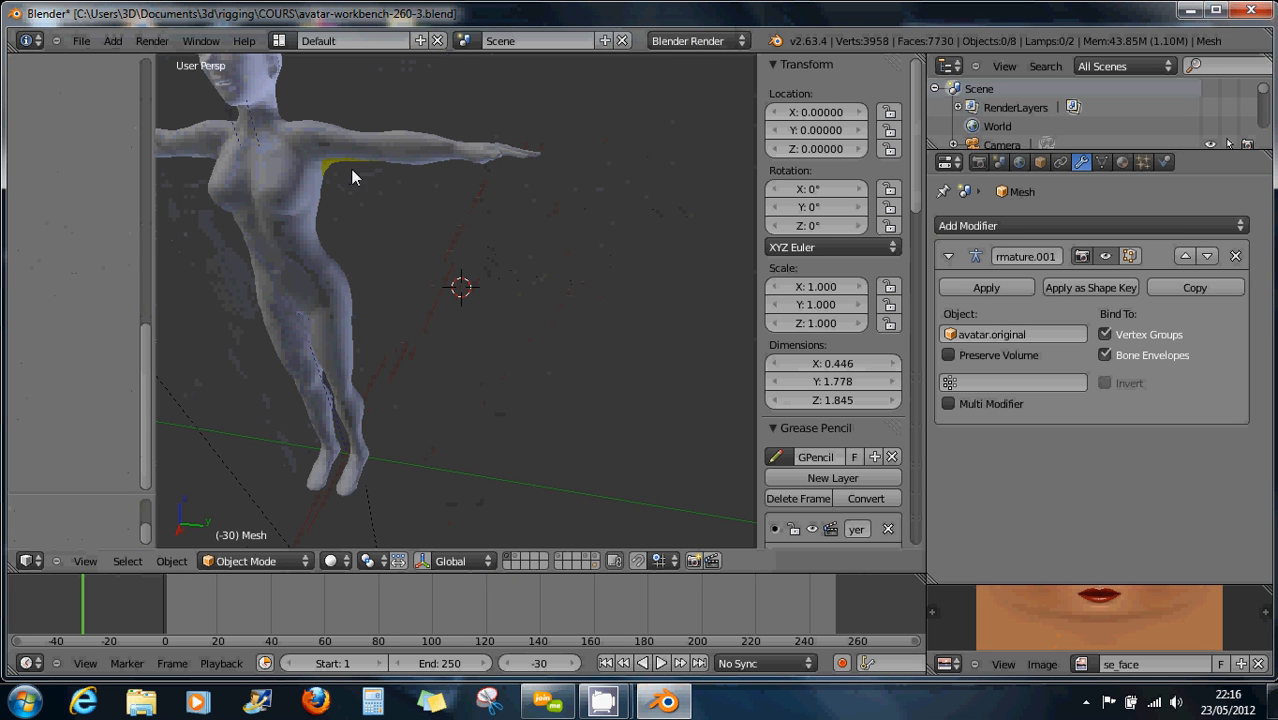
{"action": "middle_click_drag", "start_coordinate": [448, 200], "coordinate": [345, 234]}
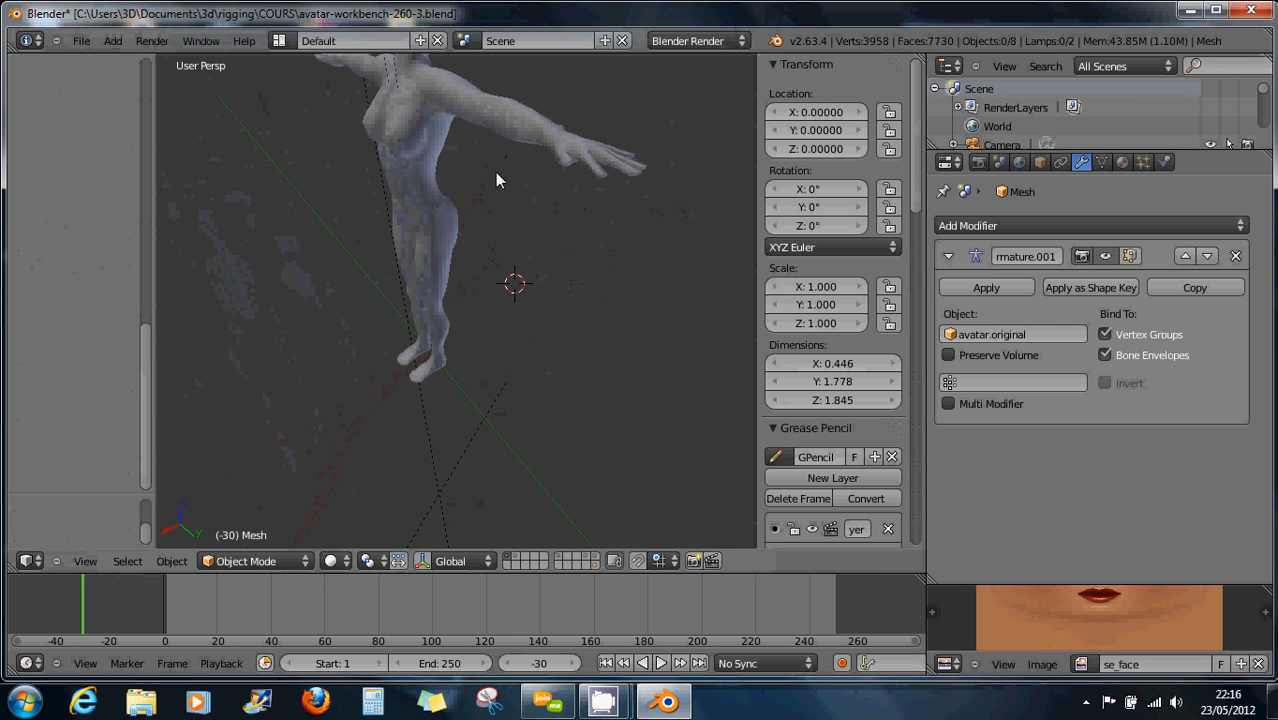
{"action": "scroll", "coordinate": [514, 183], "scroll_direction": "down", "scroll_amount": 6}
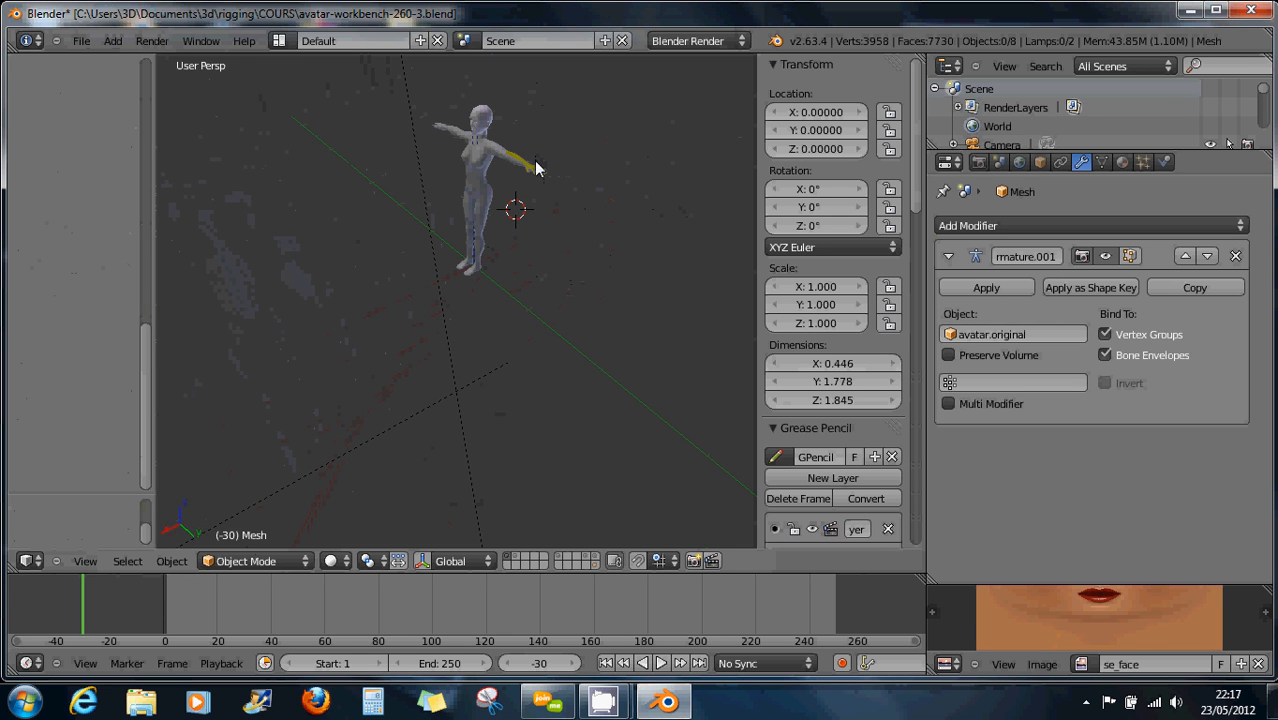
{"action": "scroll", "coordinate": [520, 181], "scroll_direction": "up", "scroll_amount": 3}
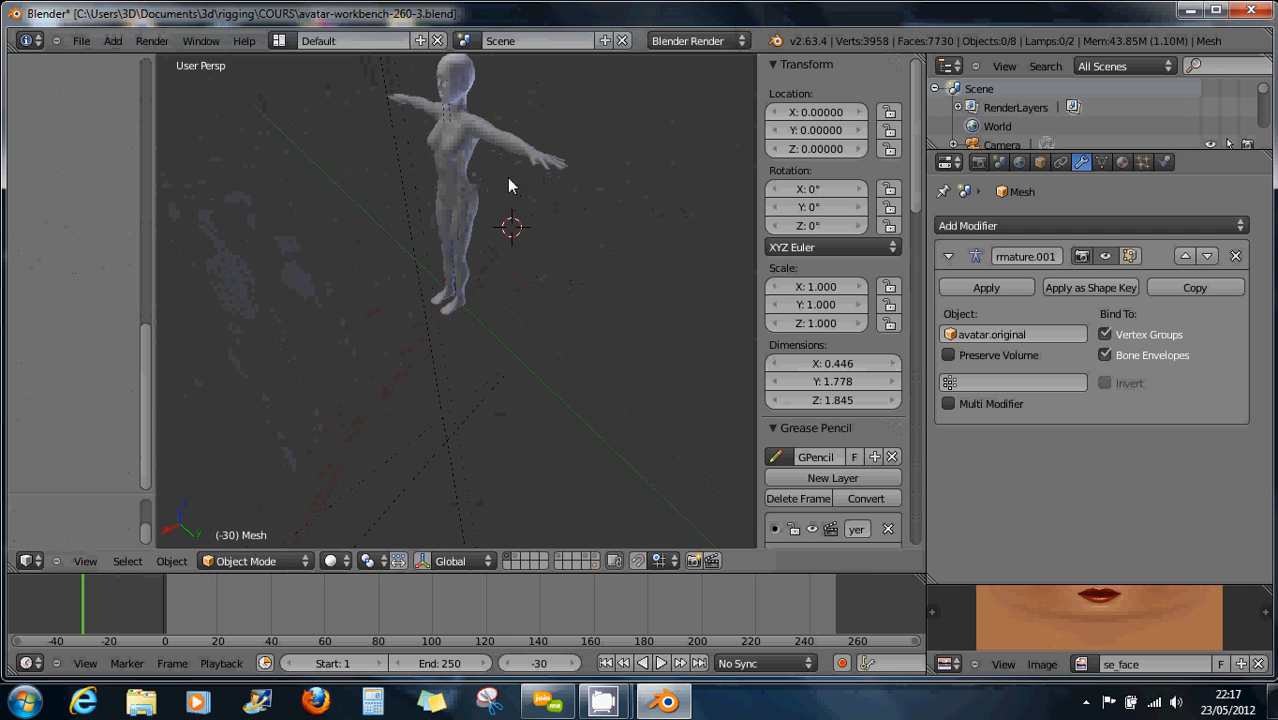
{"action": "middle_click_drag", "start_coordinate": [509, 186], "coordinate": [562, 162]}
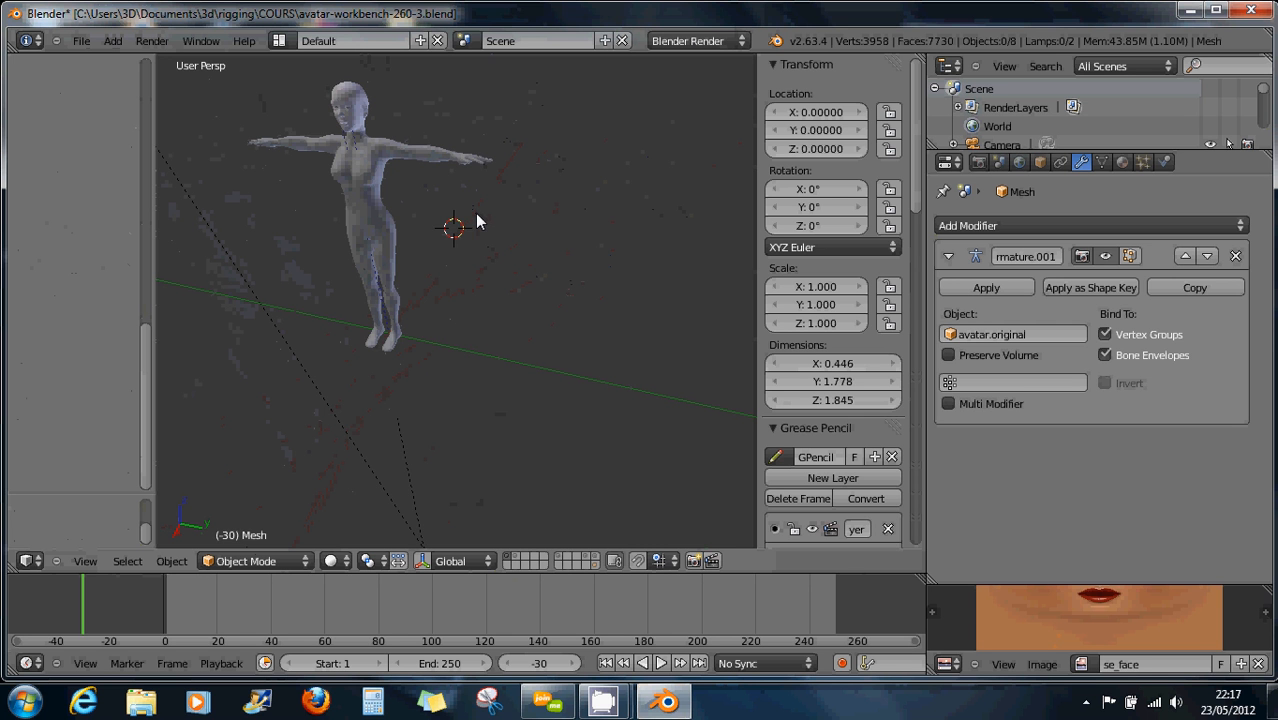
{"action": "middle_click_drag", "start_coordinate": [404, 237], "coordinate": [396, 272]}
{"action": "scroll", "coordinate": [434, 240], "scroll_direction": "down", "scroll_amount": 4}
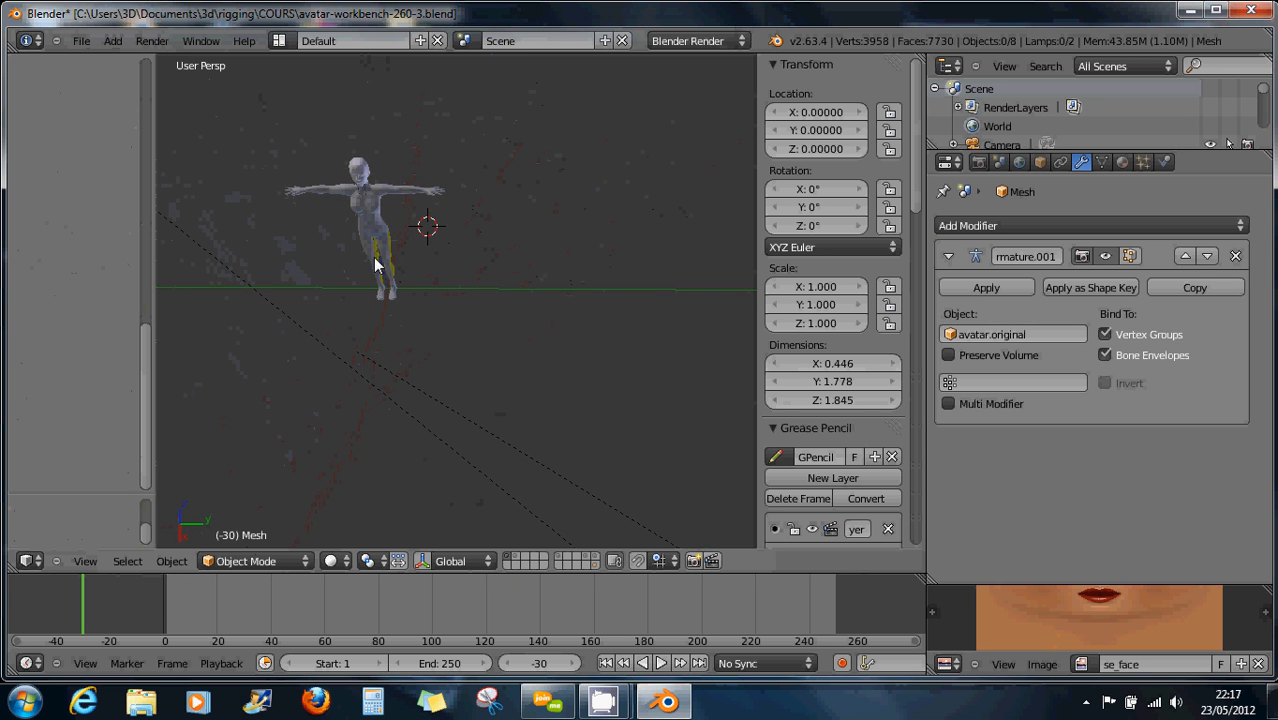
{"action": "middle_click_drag", "start_coordinate": [368, 226], "coordinate": [454, 181]}
{"action": "scroll", "coordinate": [480, 243], "scroll_direction": "up", "scroll_amount": 5}
{"action": "mouse_move", "coordinate": [433, 291]}
{"action": "middle_mouse_down"}
{"action": "mouse_move", "coordinate": [417, 250]}
{"action": "mouse_move", "coordinate": [345, 262]}
{"action": "mouse_move", "coordinate": [421, 283]}
{"action": "mouse_move", "coordinate": [430, 310]}
{"action": "middle_mouse_up"}
{"action": "scroll", "coordinate": [423, 289], "scroll_direction": "down", "scroll_amount": 2}
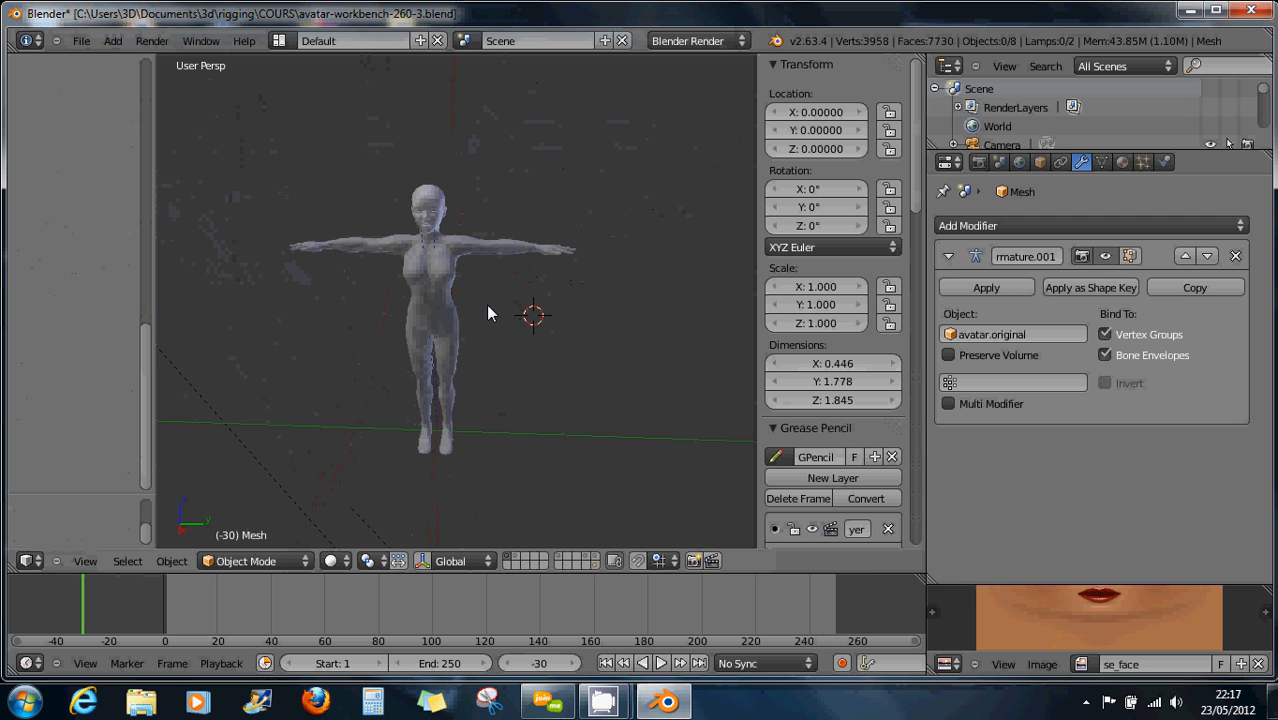
{"action": "middle_click_drag", "start_coordinate": [487, 313], "coordinate": [425, 329]}
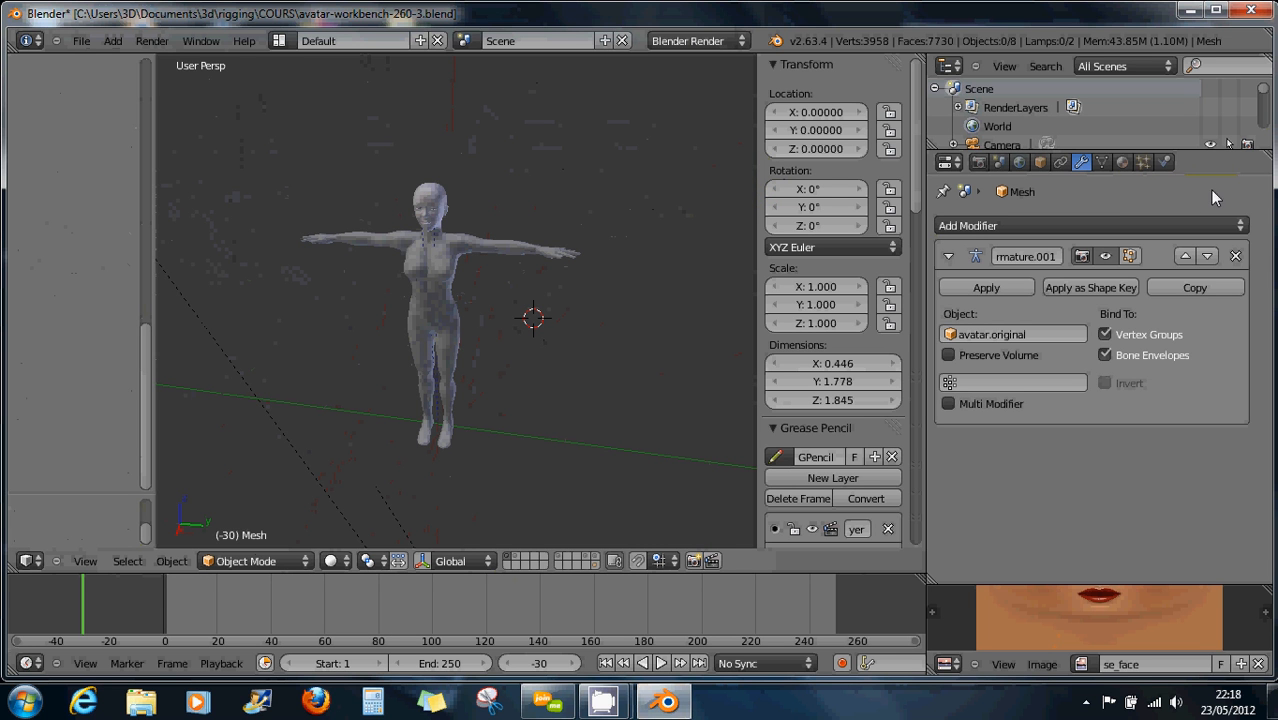
Close the program window
{"action": "left_click", "coordinate": [1260, 12]}
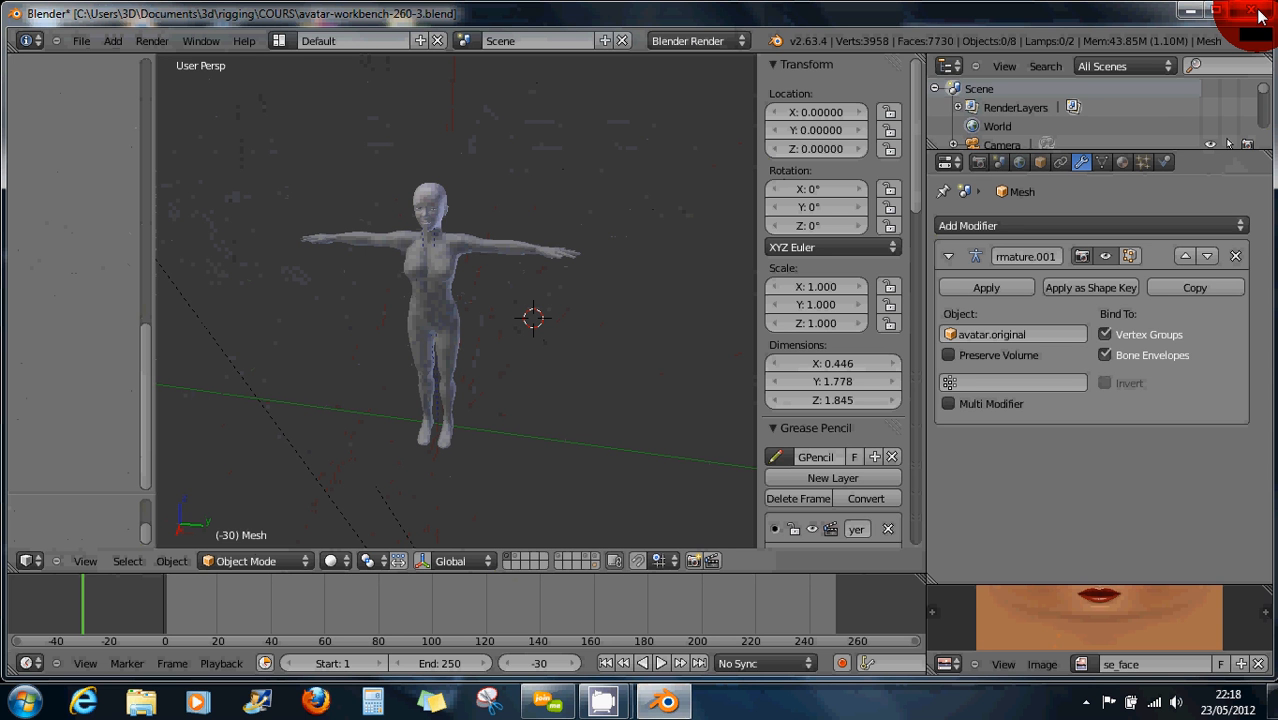